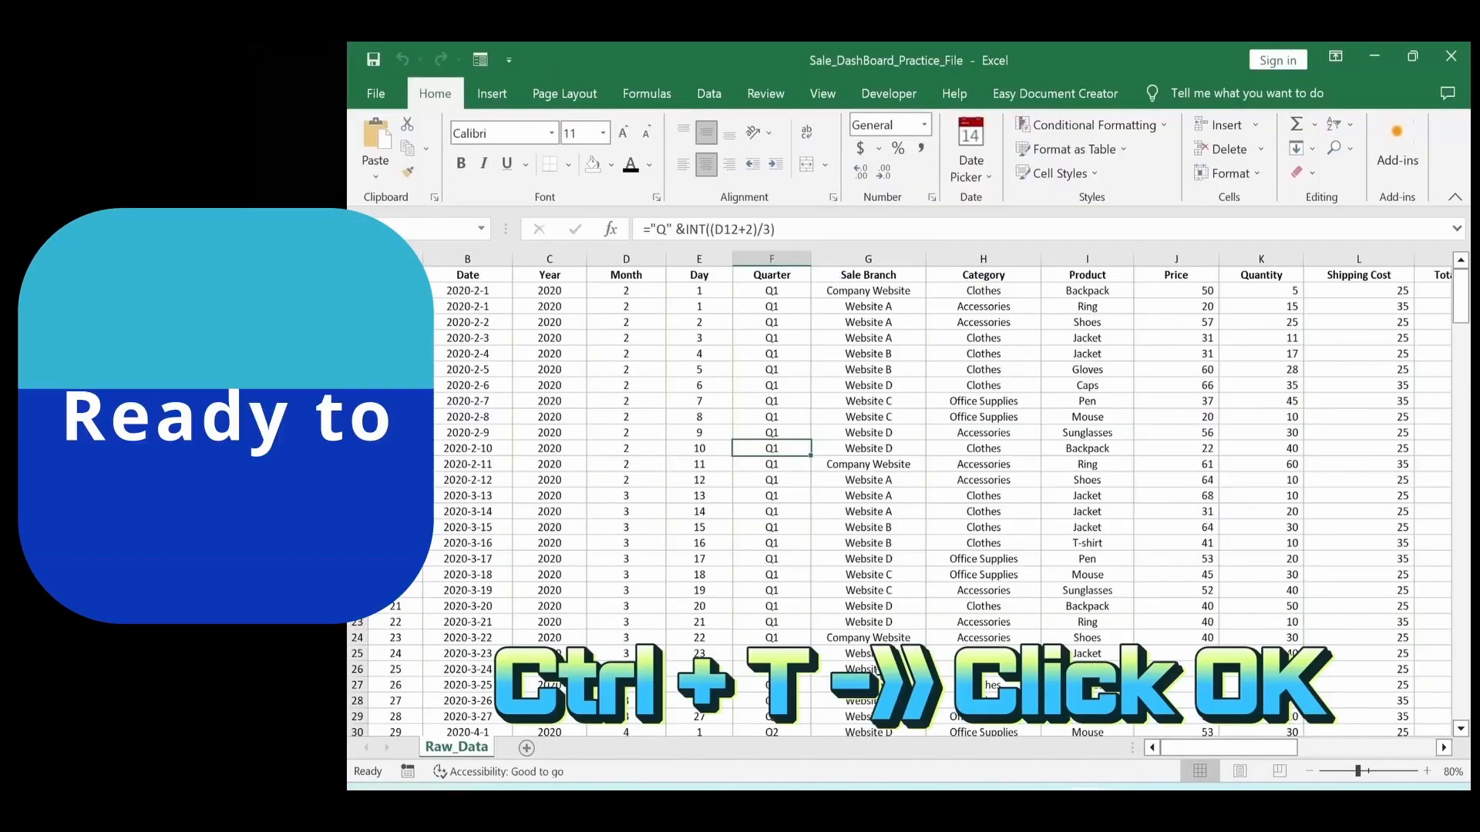
key("ctrl+t")
key("Return")
left_click(1456, 187)
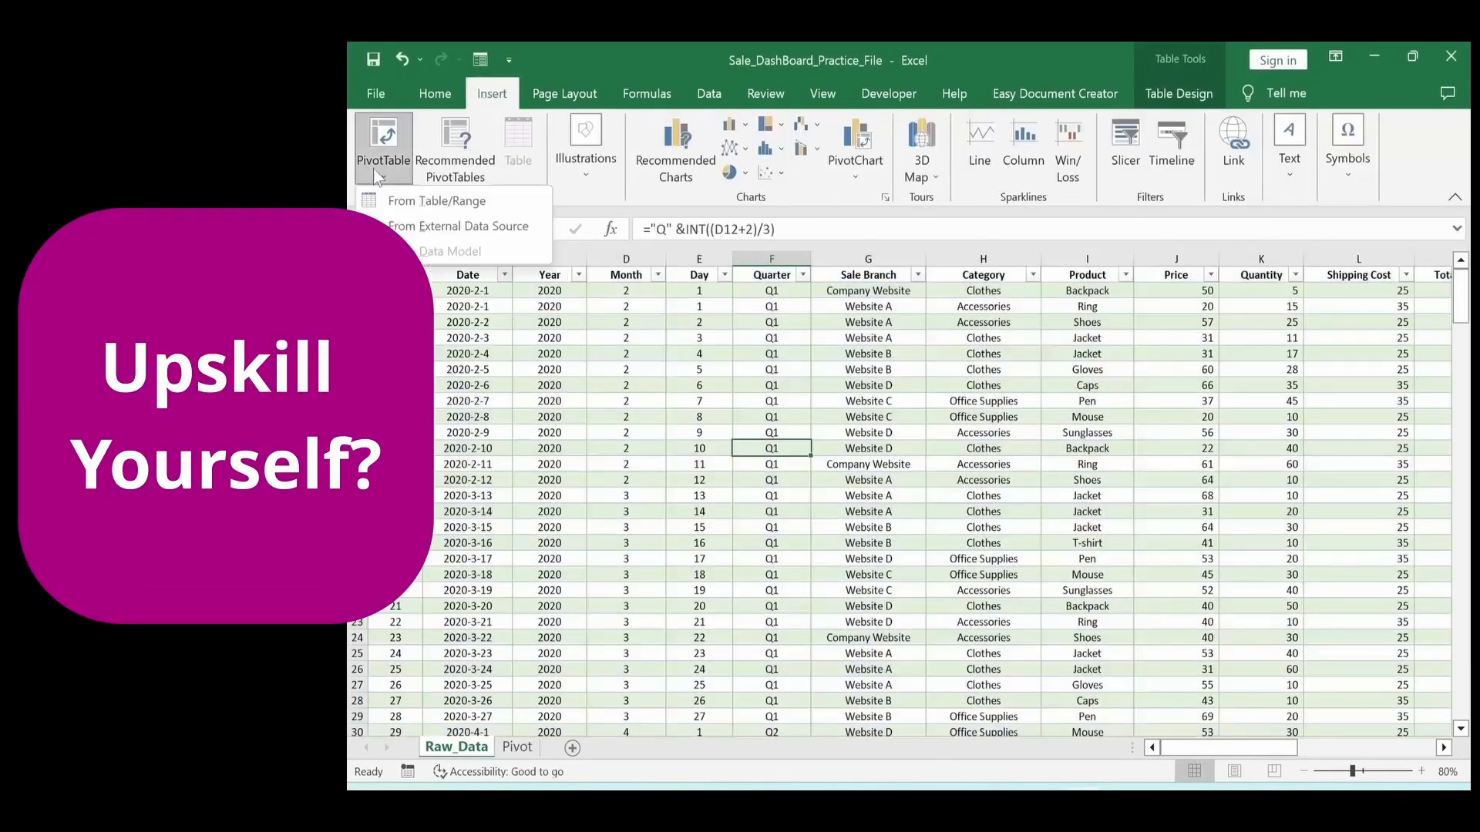
left_click(374, 154)
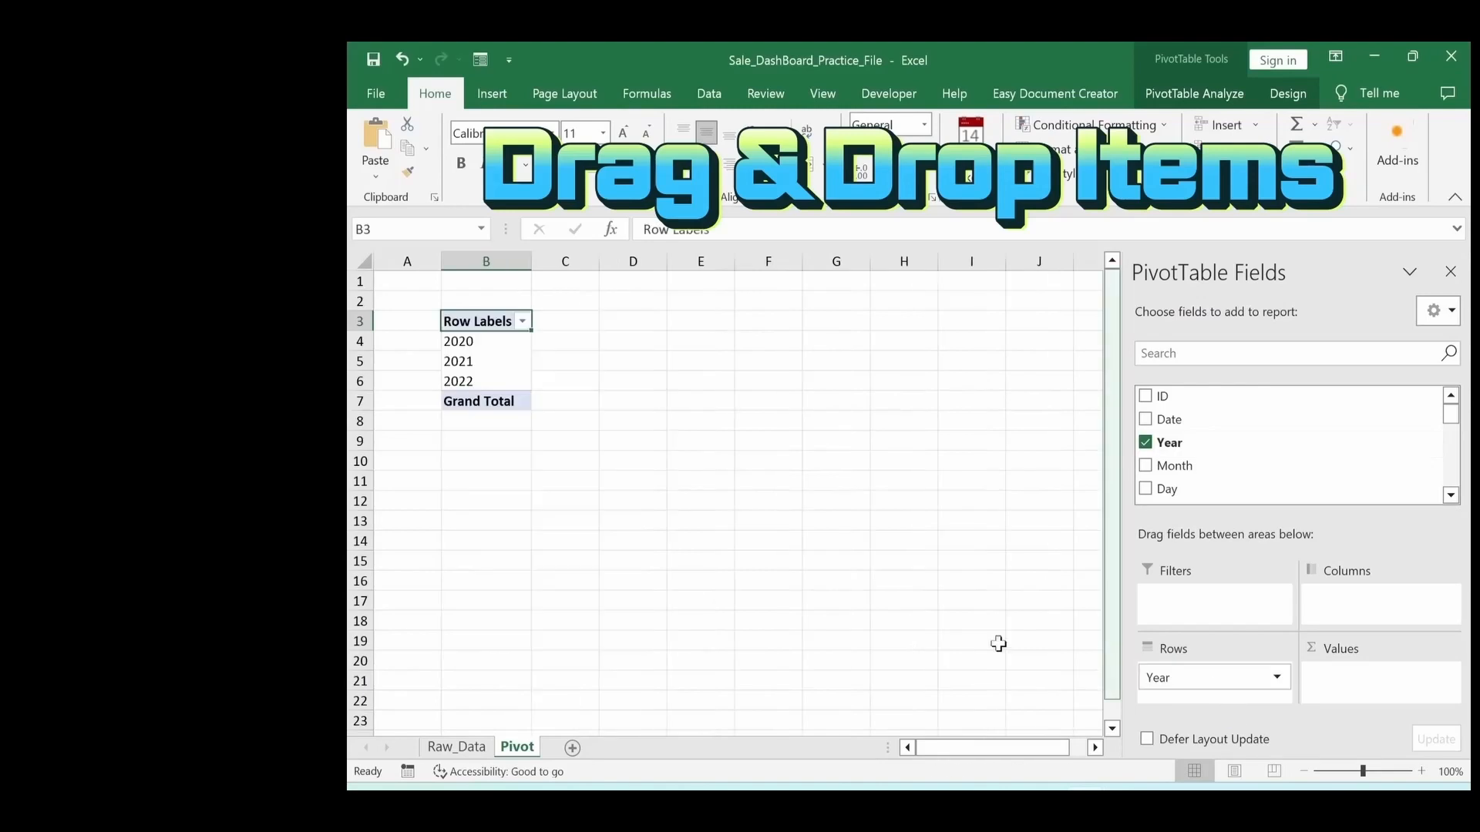
scroll(1193, 413, "down", 4)
left_click_drag(1193, 410, 1376, 682)
scroll(1169, 471, "down", 3)
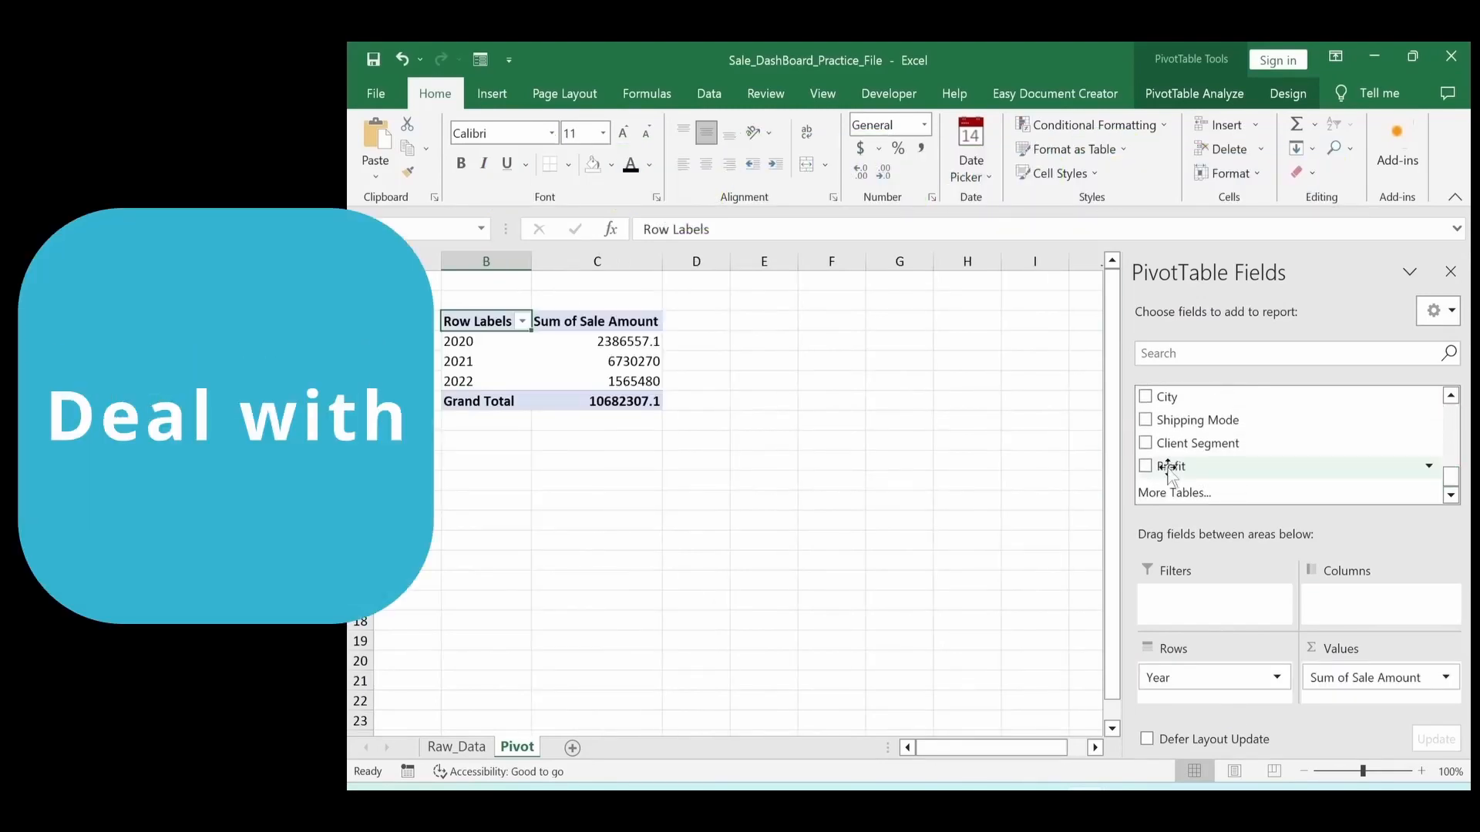
left_click_drag(1169, 468, 1376, 690)
left_click(838, 565)
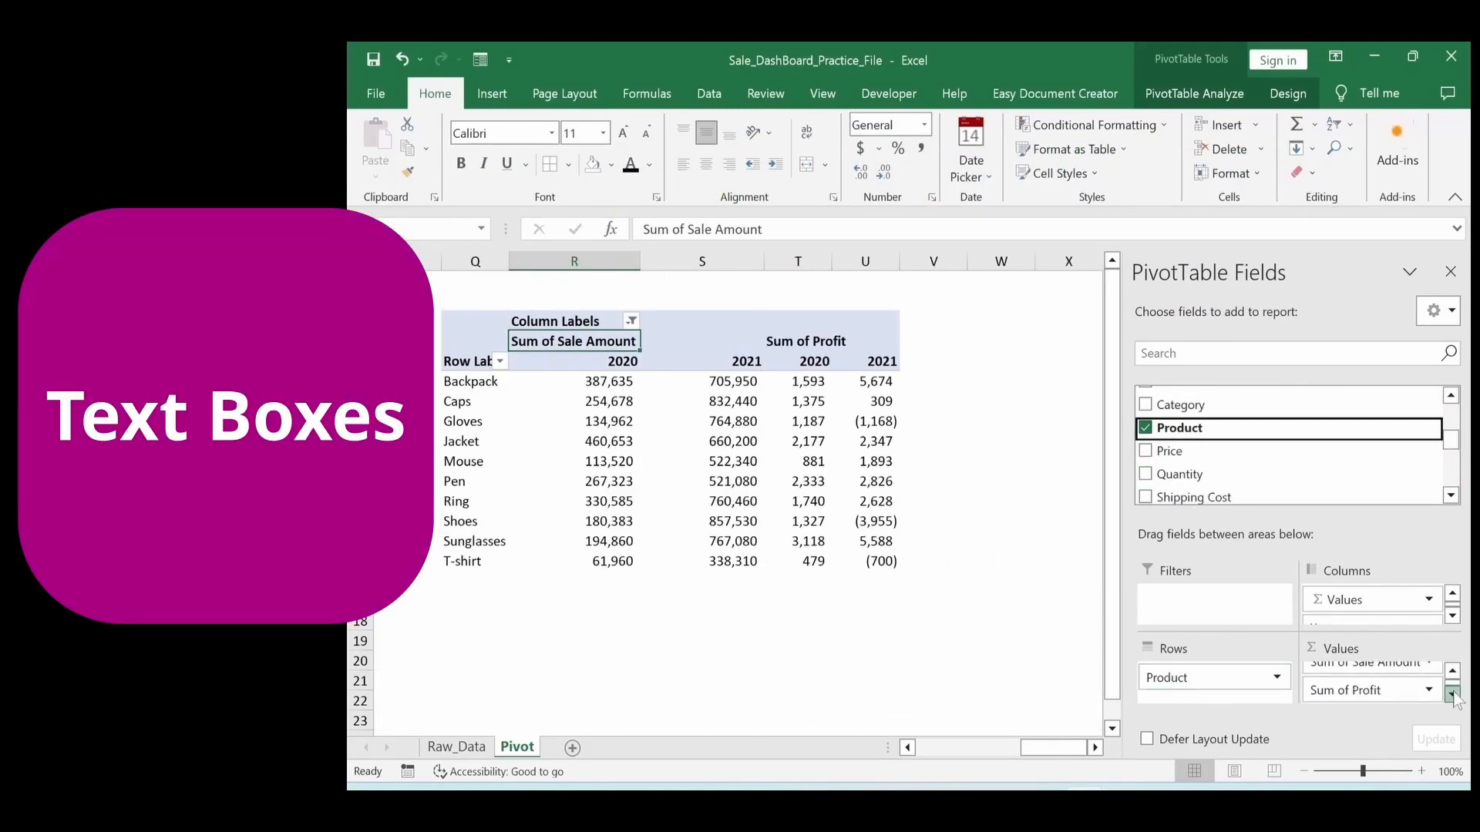
left_click(866, 661)
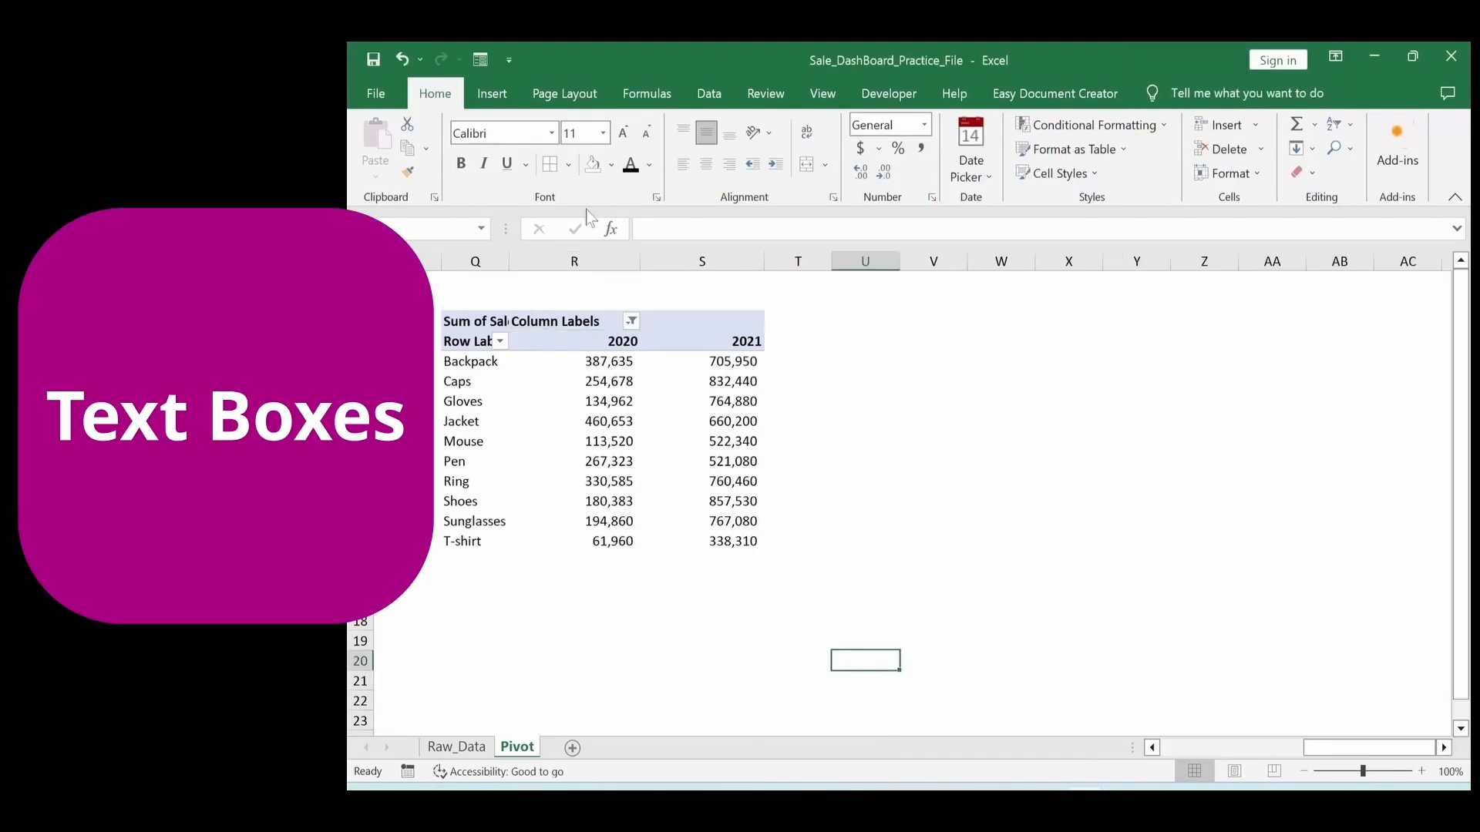
left_click(759, 363)
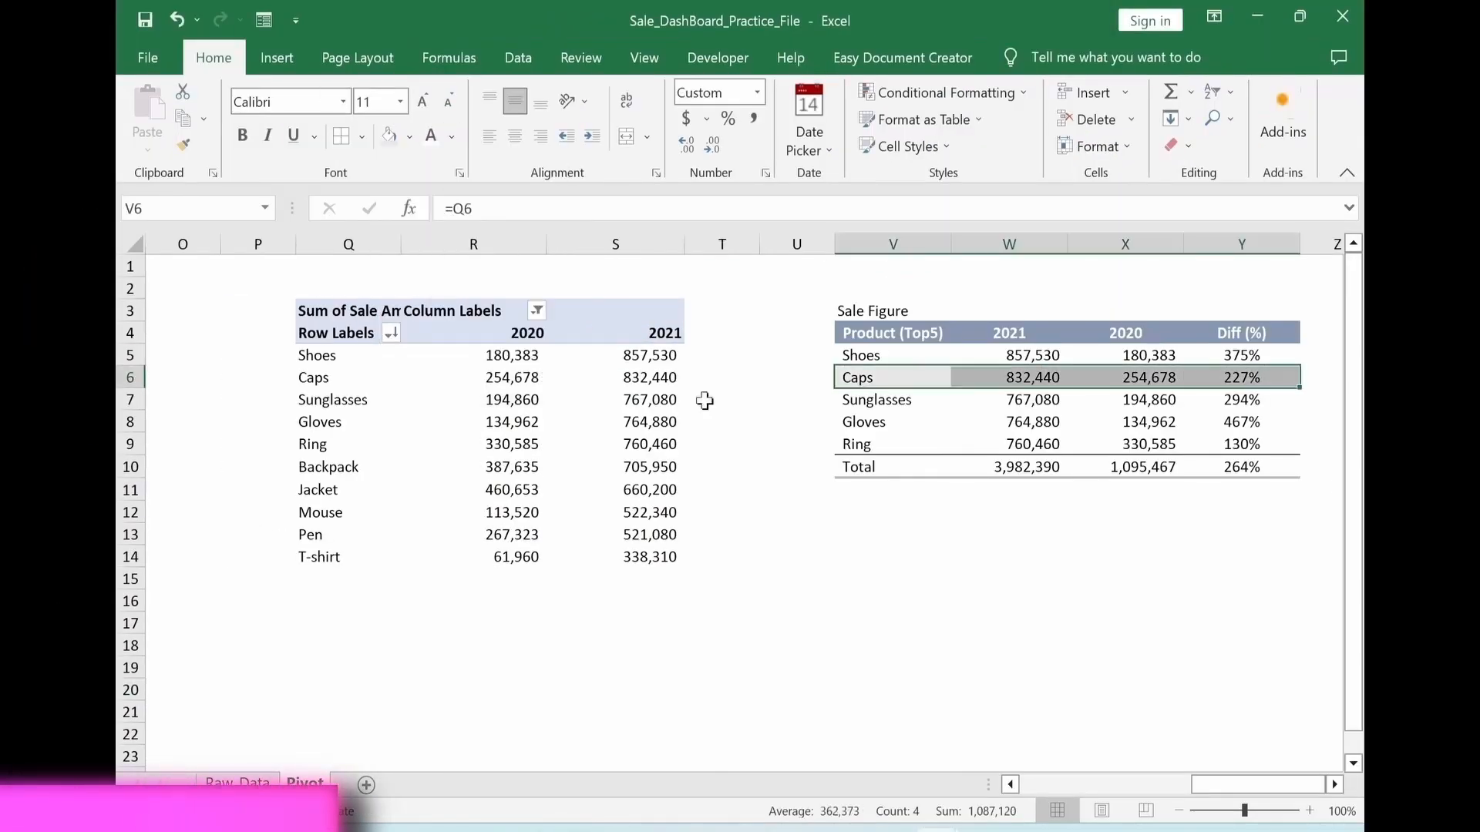
left_click(770, 559)
left_click(501, 139)
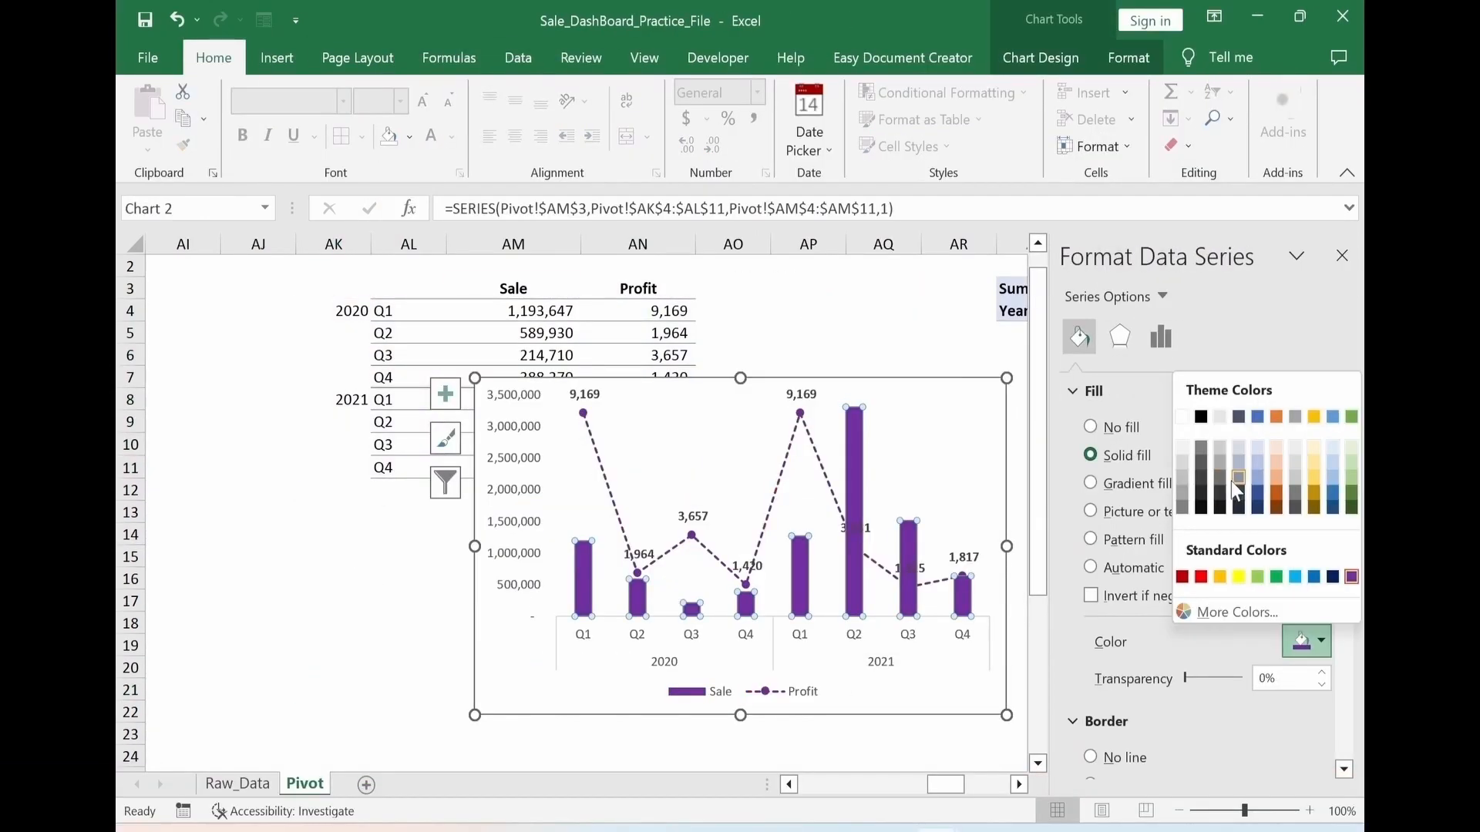
left_click(1232, 481)
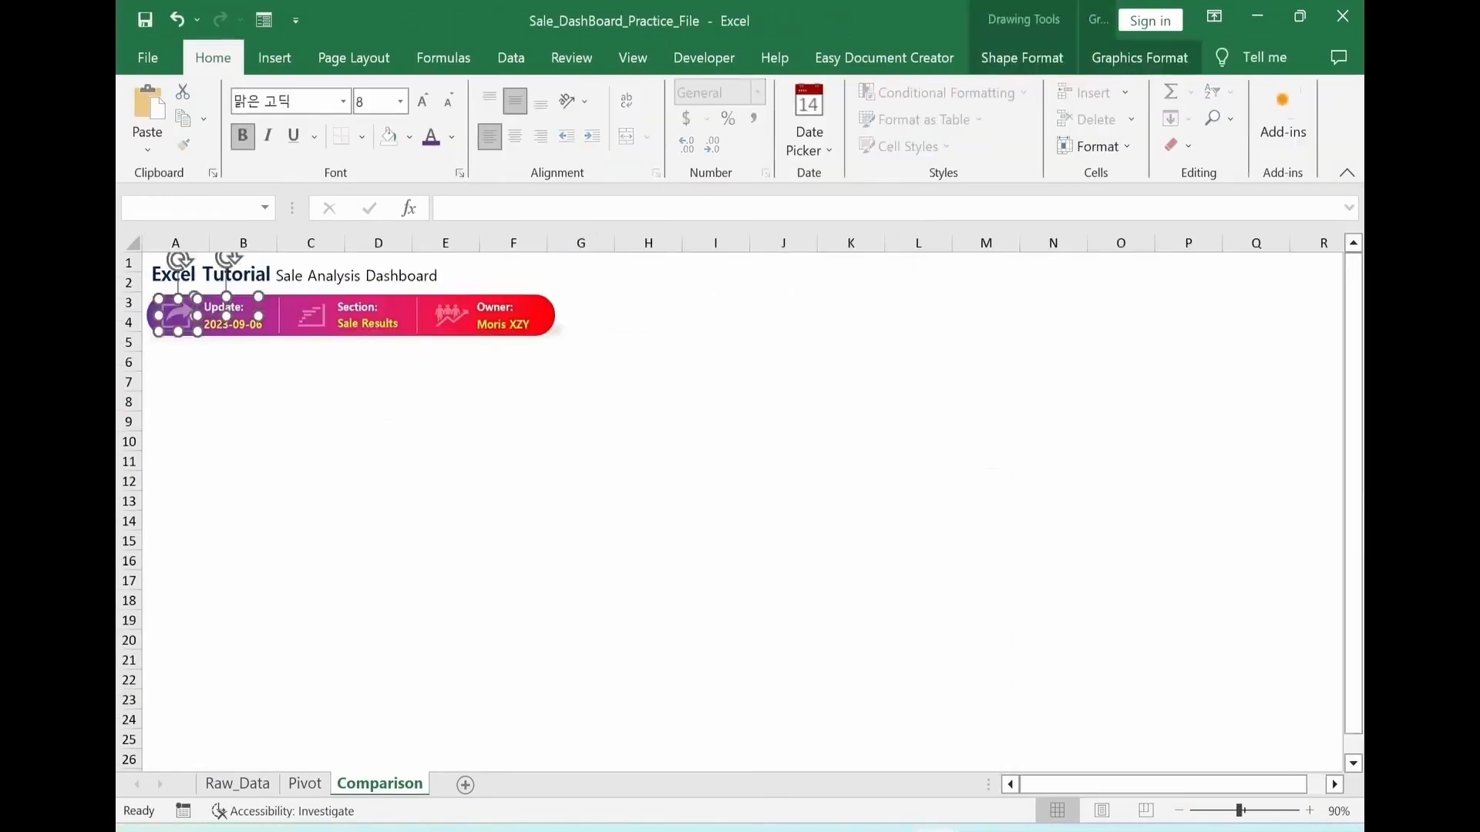
left_click(308, 316, "ctrl")
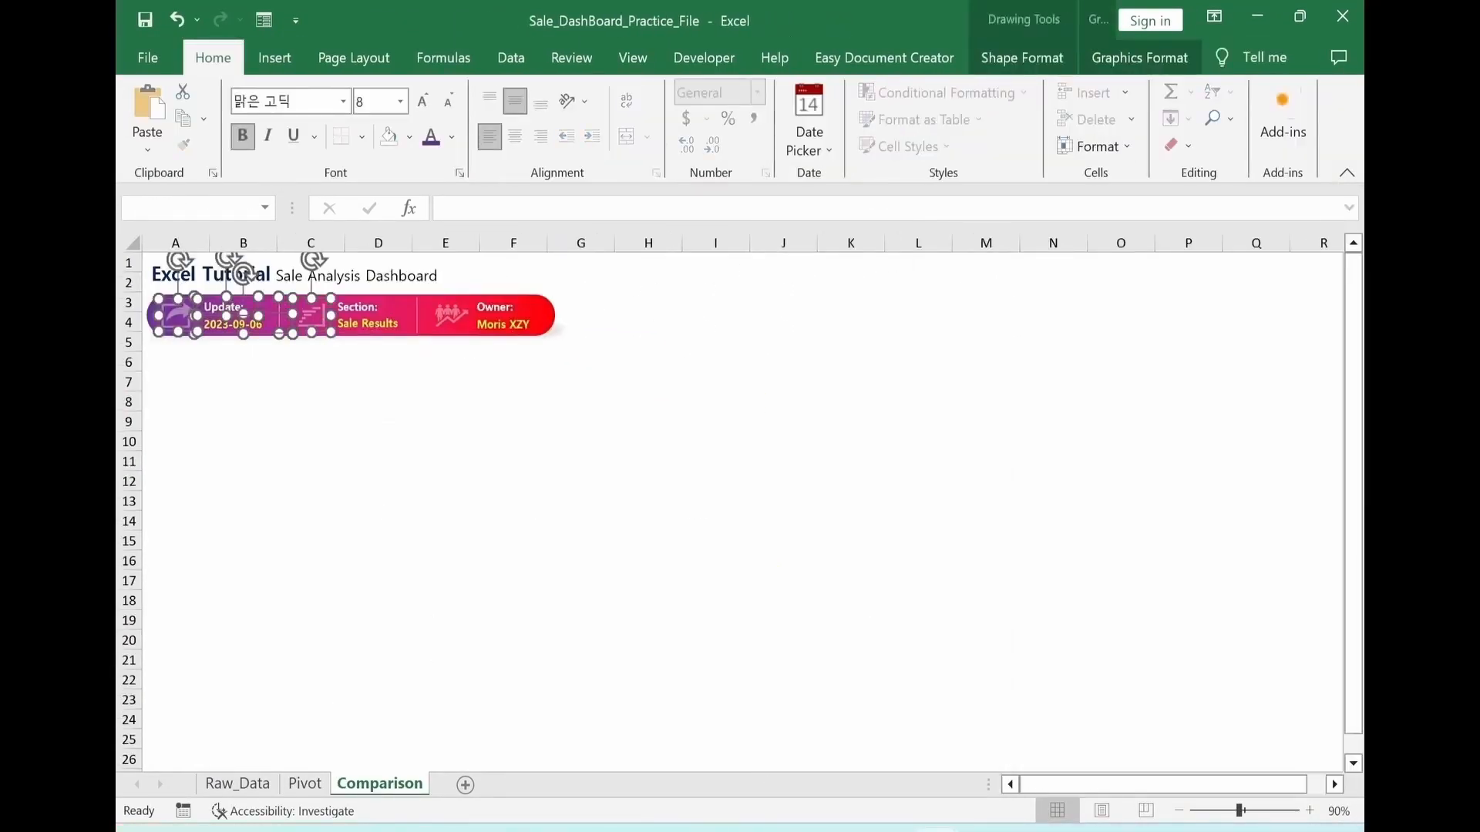
left_click(370, 316, "ctrl")
left_click(420, 316, "ctrl")
left_click(454, 314, "ctrl")
left_click(561, 324, "ctrl")
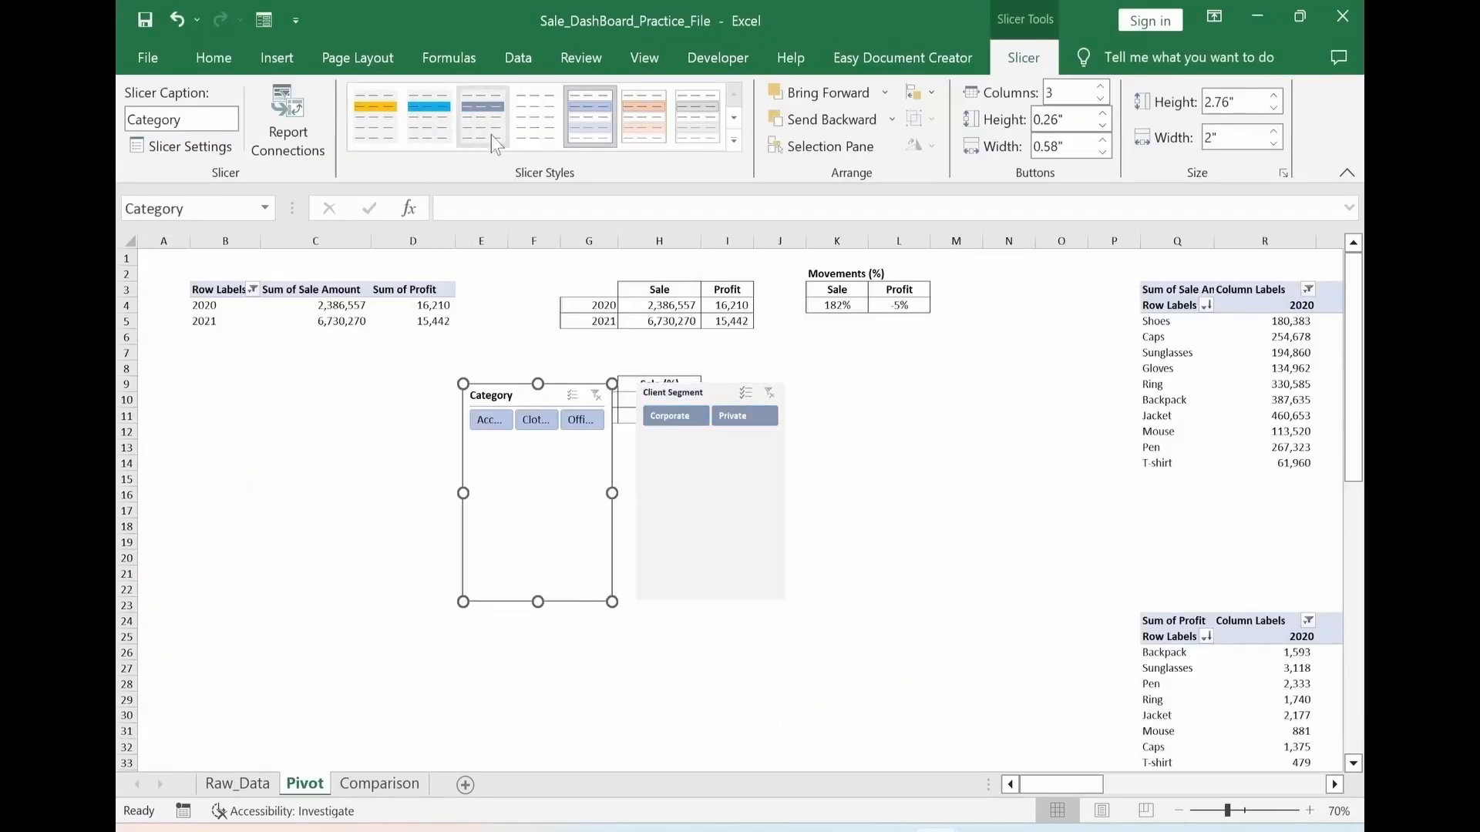
left_click(713, 453, "shift")
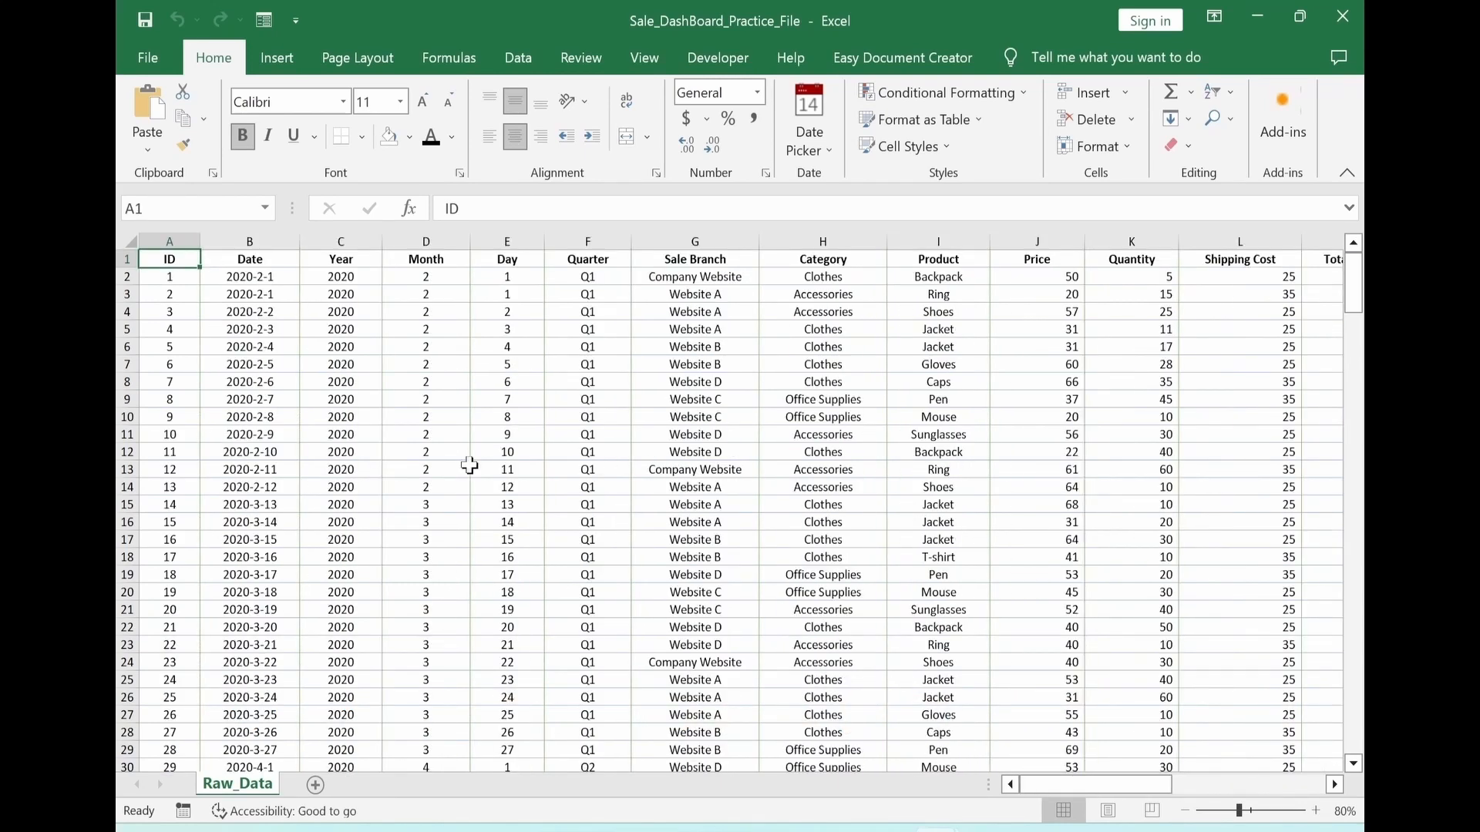
Convert the sales data in A1:T239 of Raw_Data into a table with headers
key("ctrl+shift+Down")
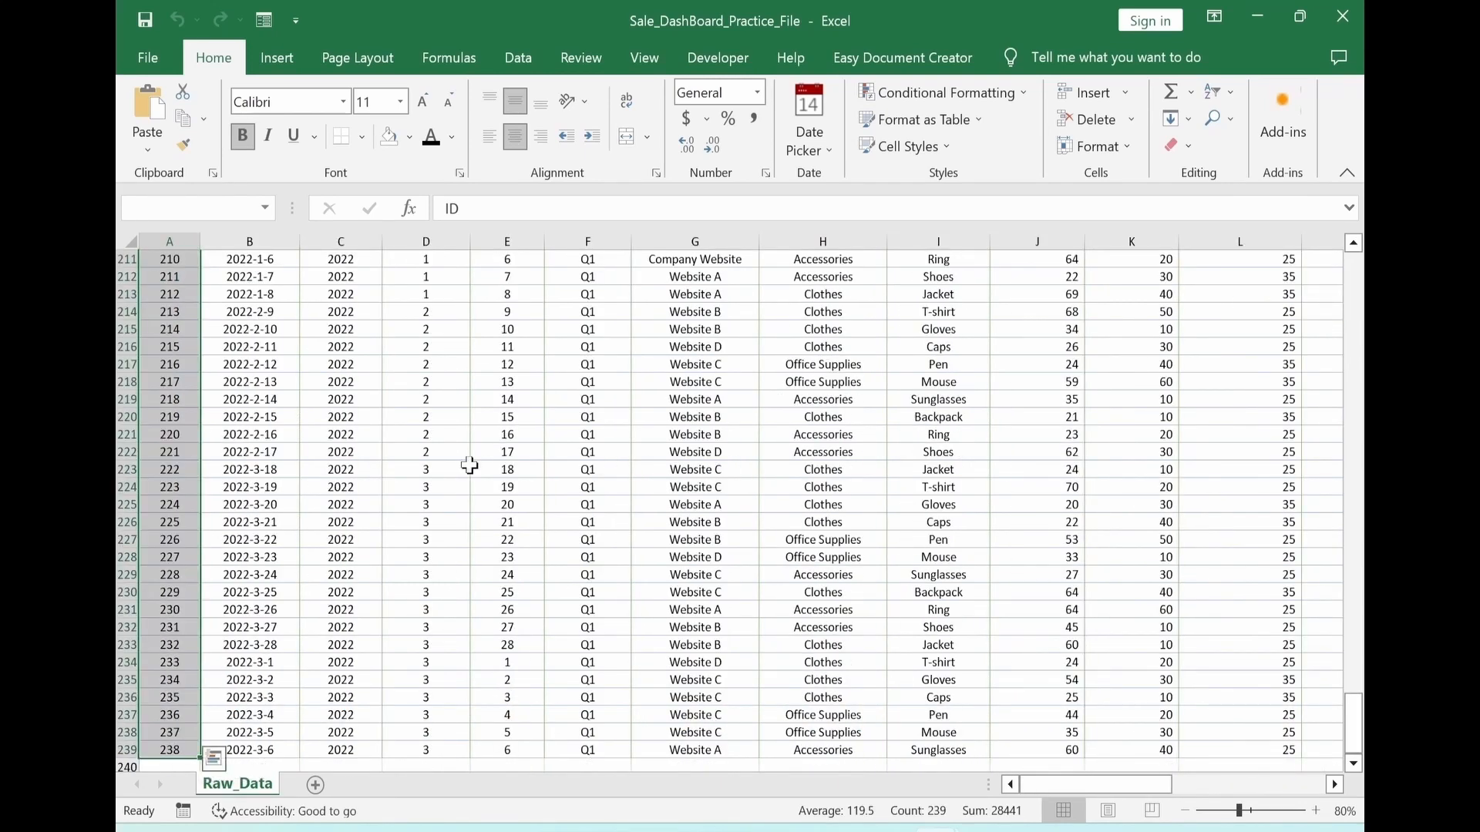
key("ctrl+Home")
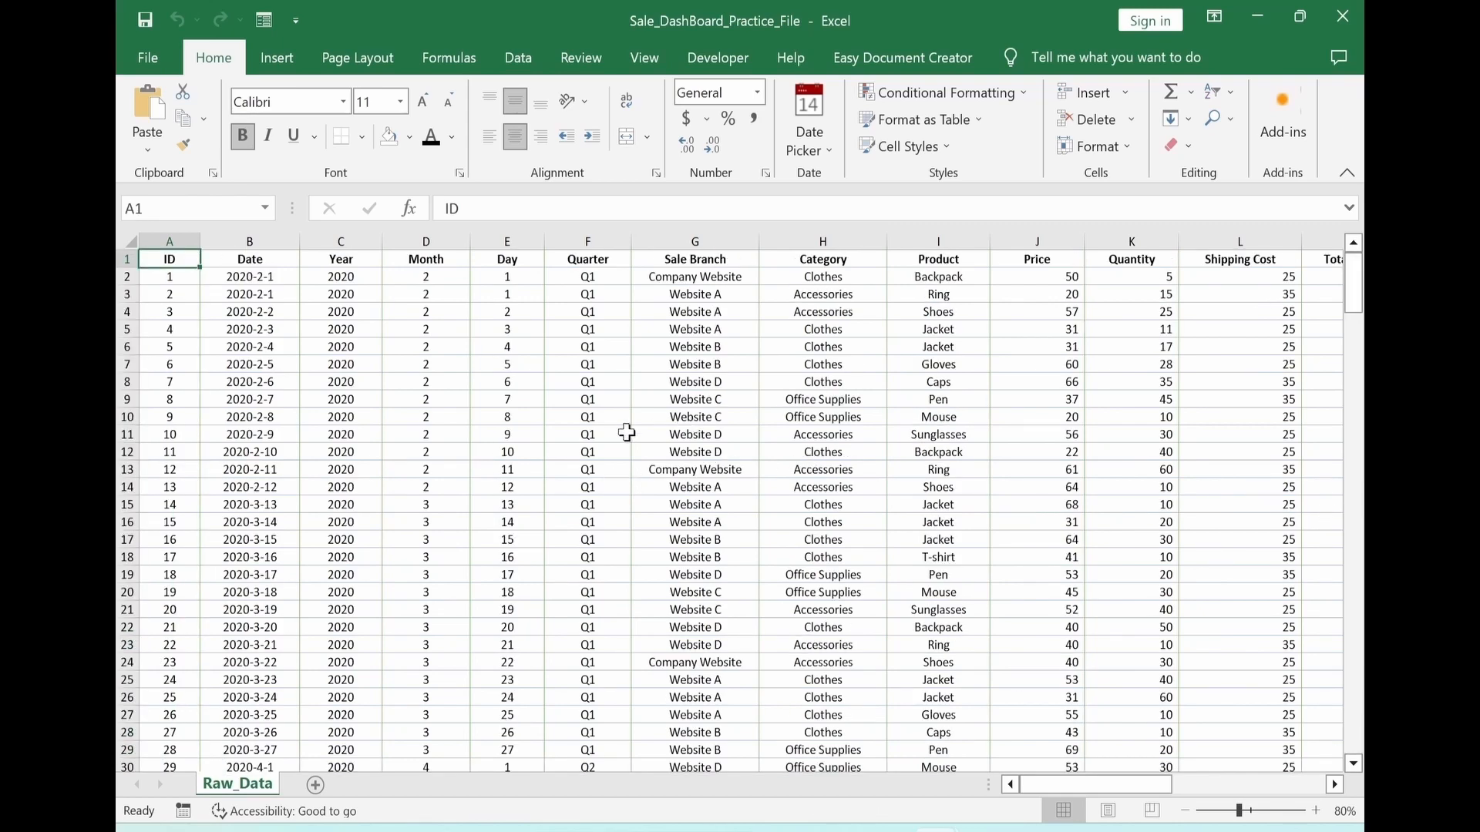
left_click(587, 451)
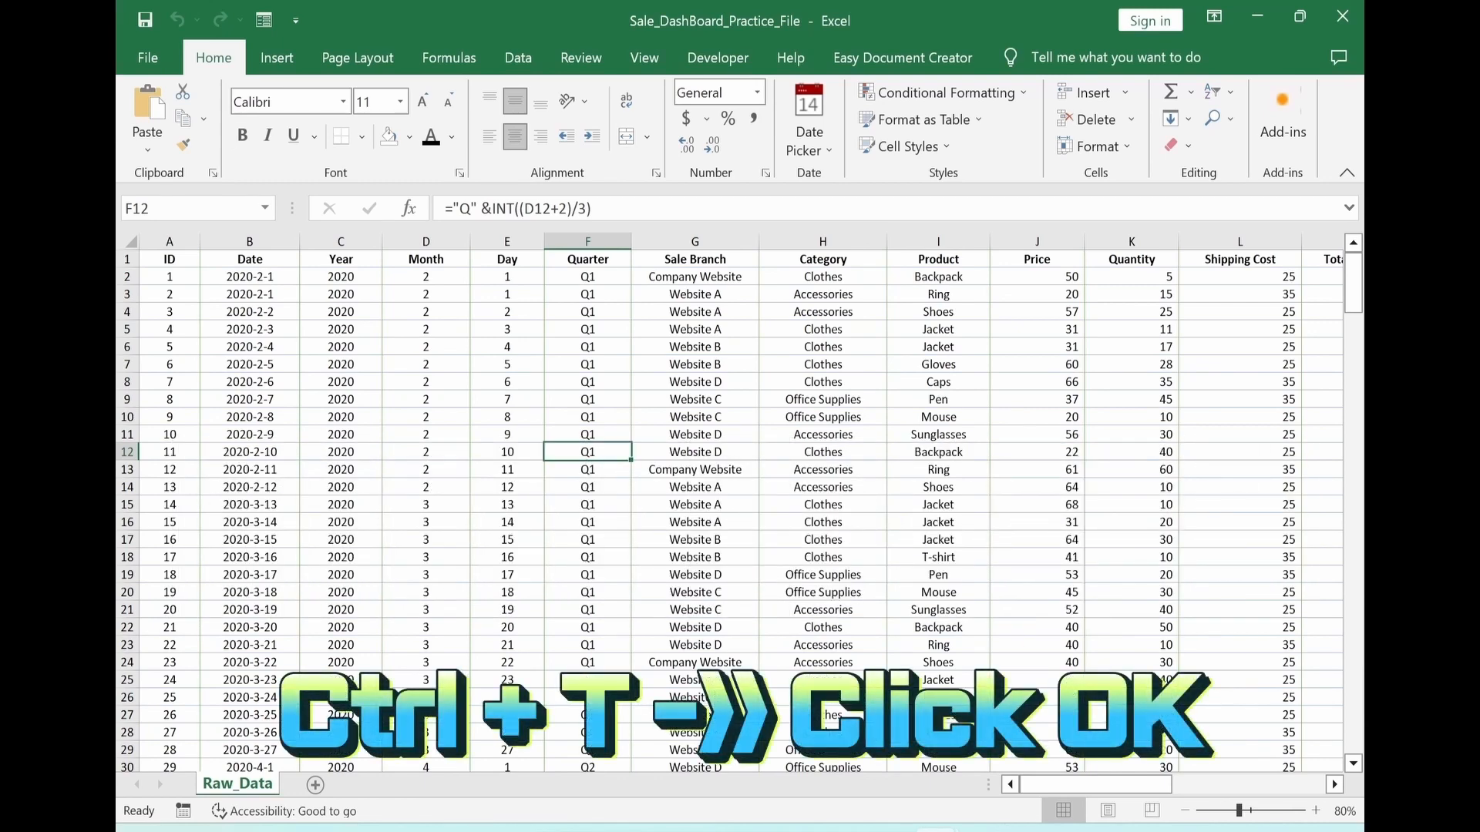
key("ctrl+t")
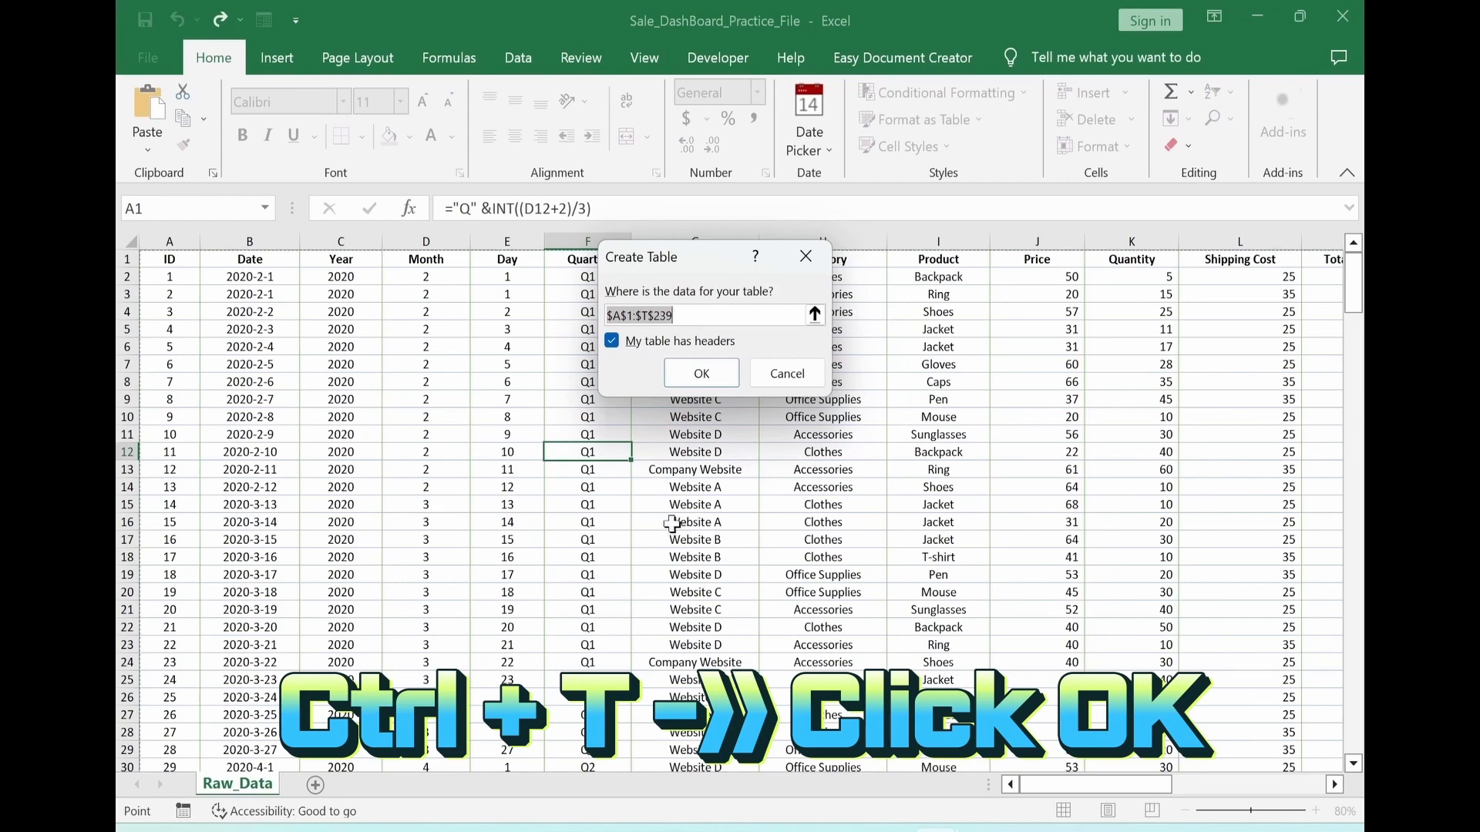
left_click(702, 379)
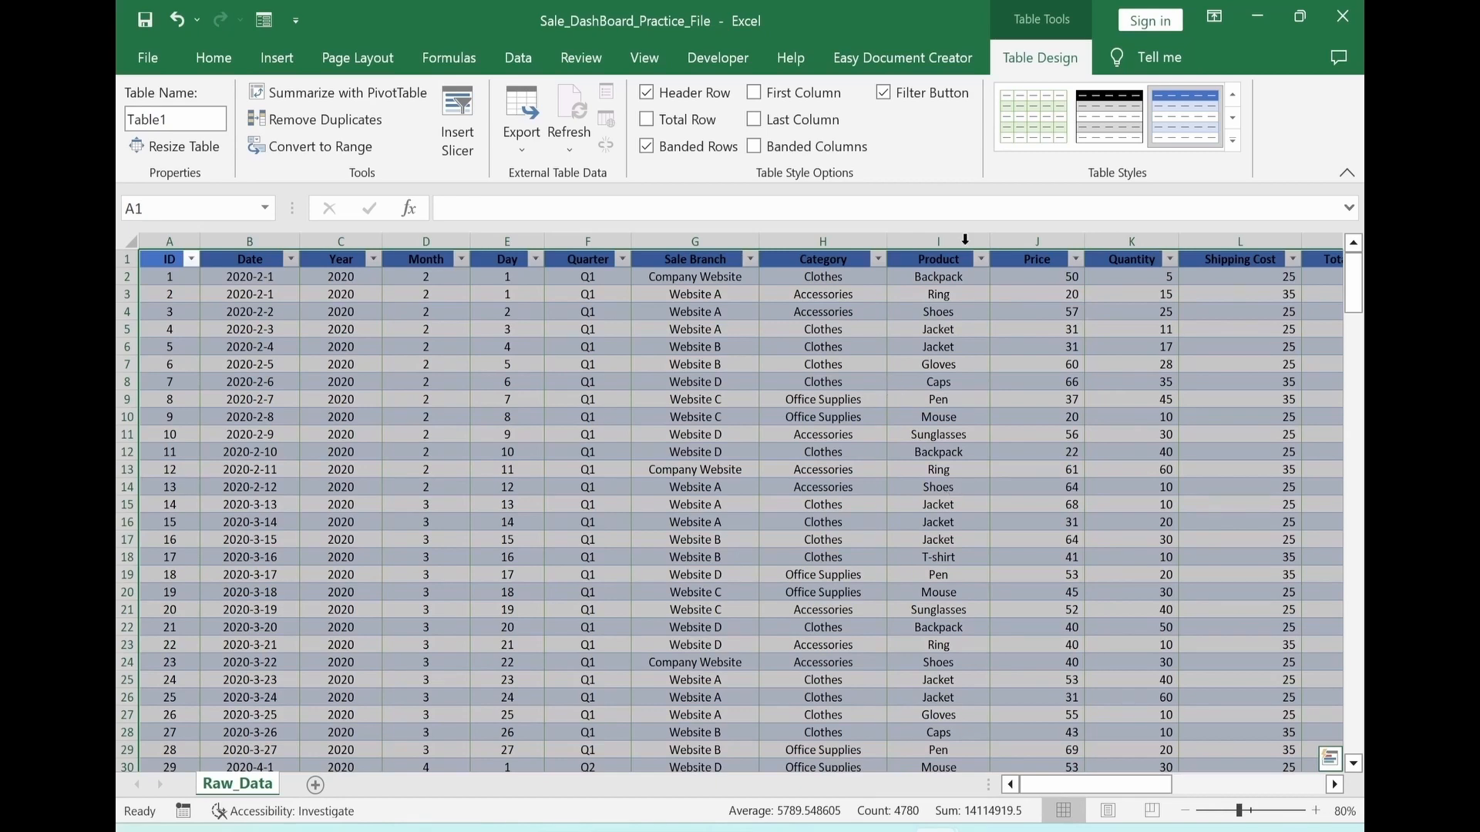
Apply the light green banded style with gridlines from the Light group to the sales table
left_click(1234, 146)
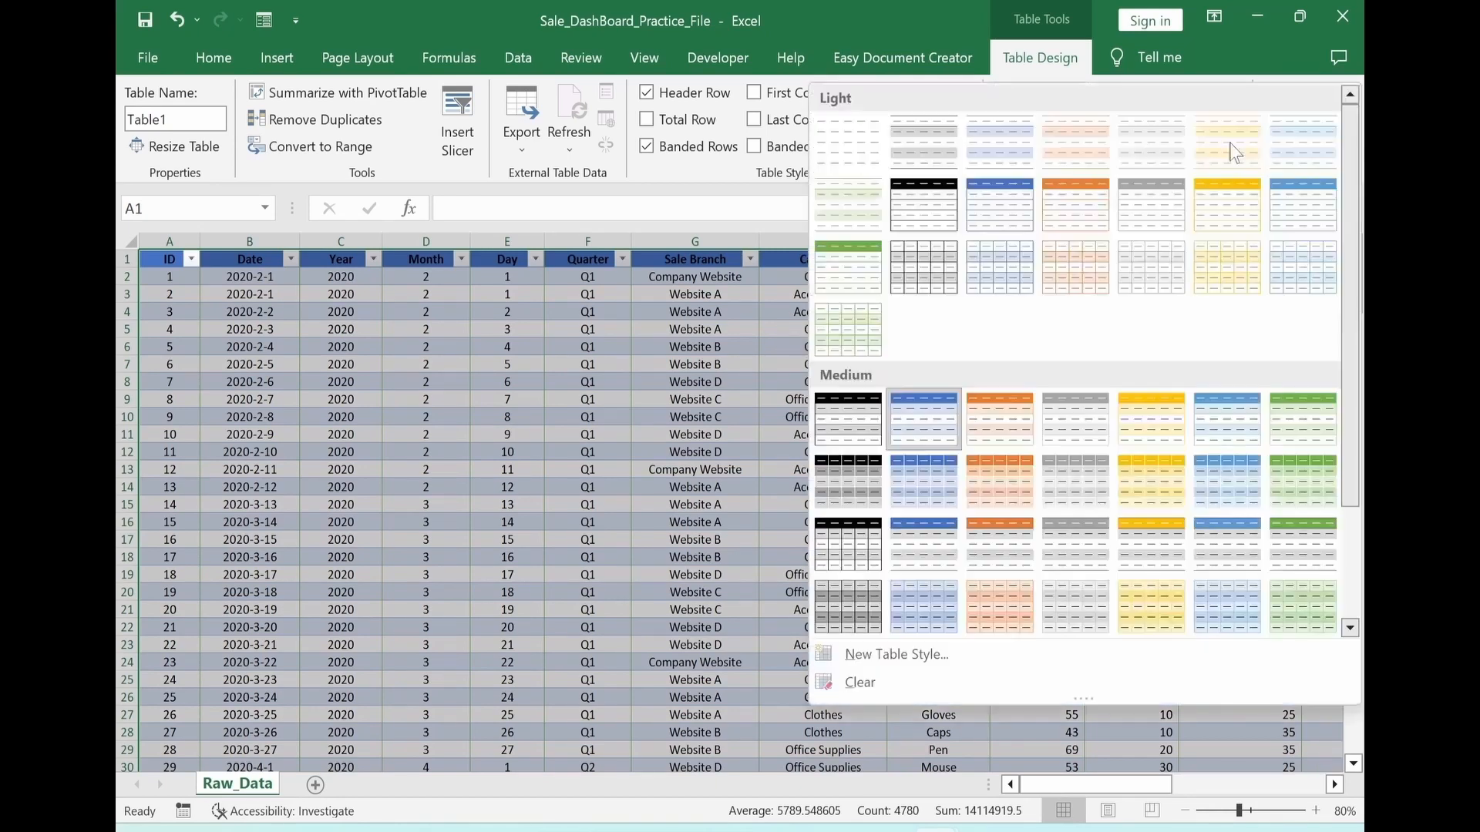
left_click(839, 332)
left_click(613, 451)
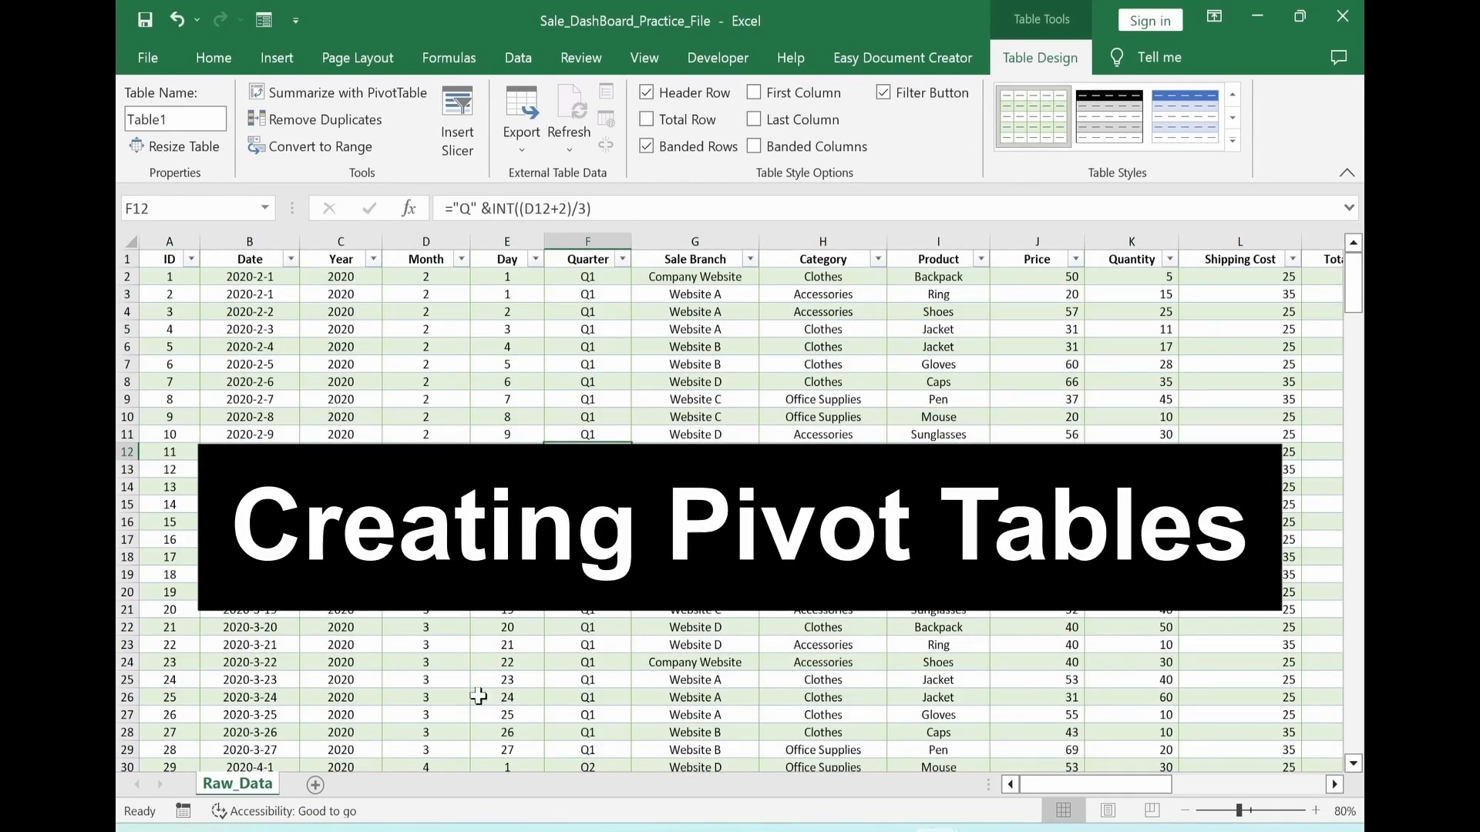
Add a new worksheet and rename it Pivot
left_click(316, 784)
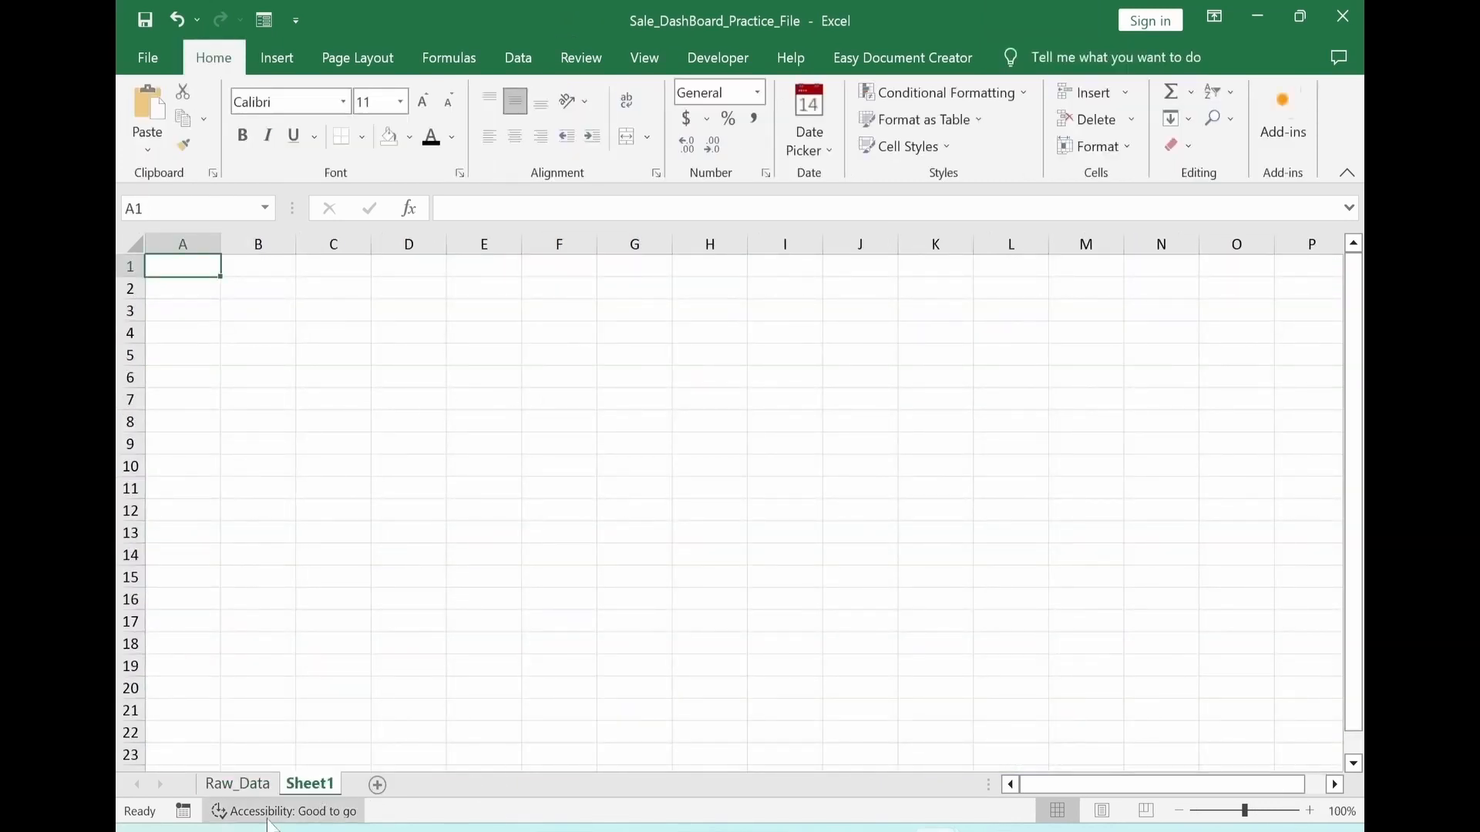
right_click(310, 794)
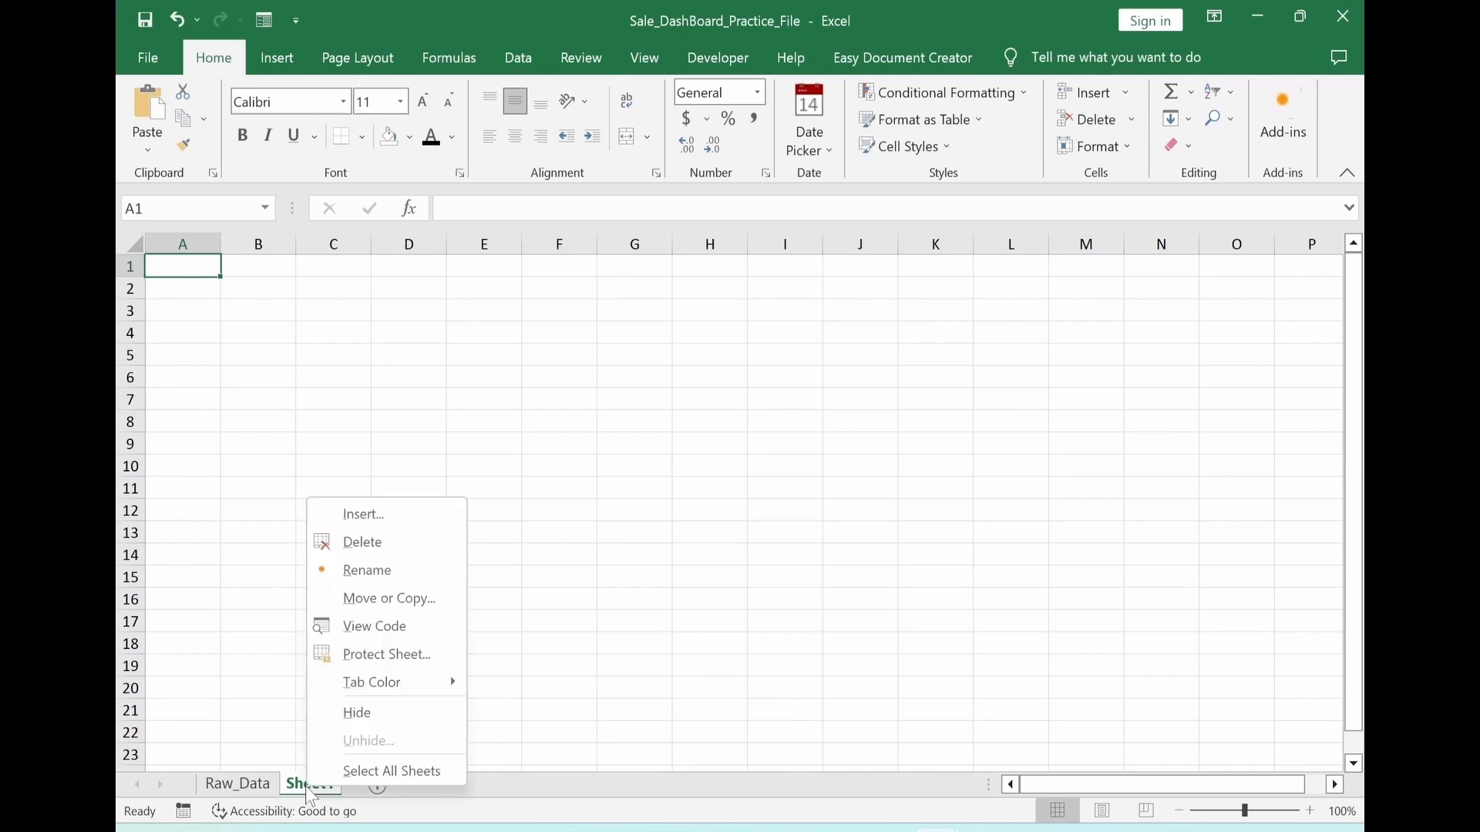
left_click(380, 574)
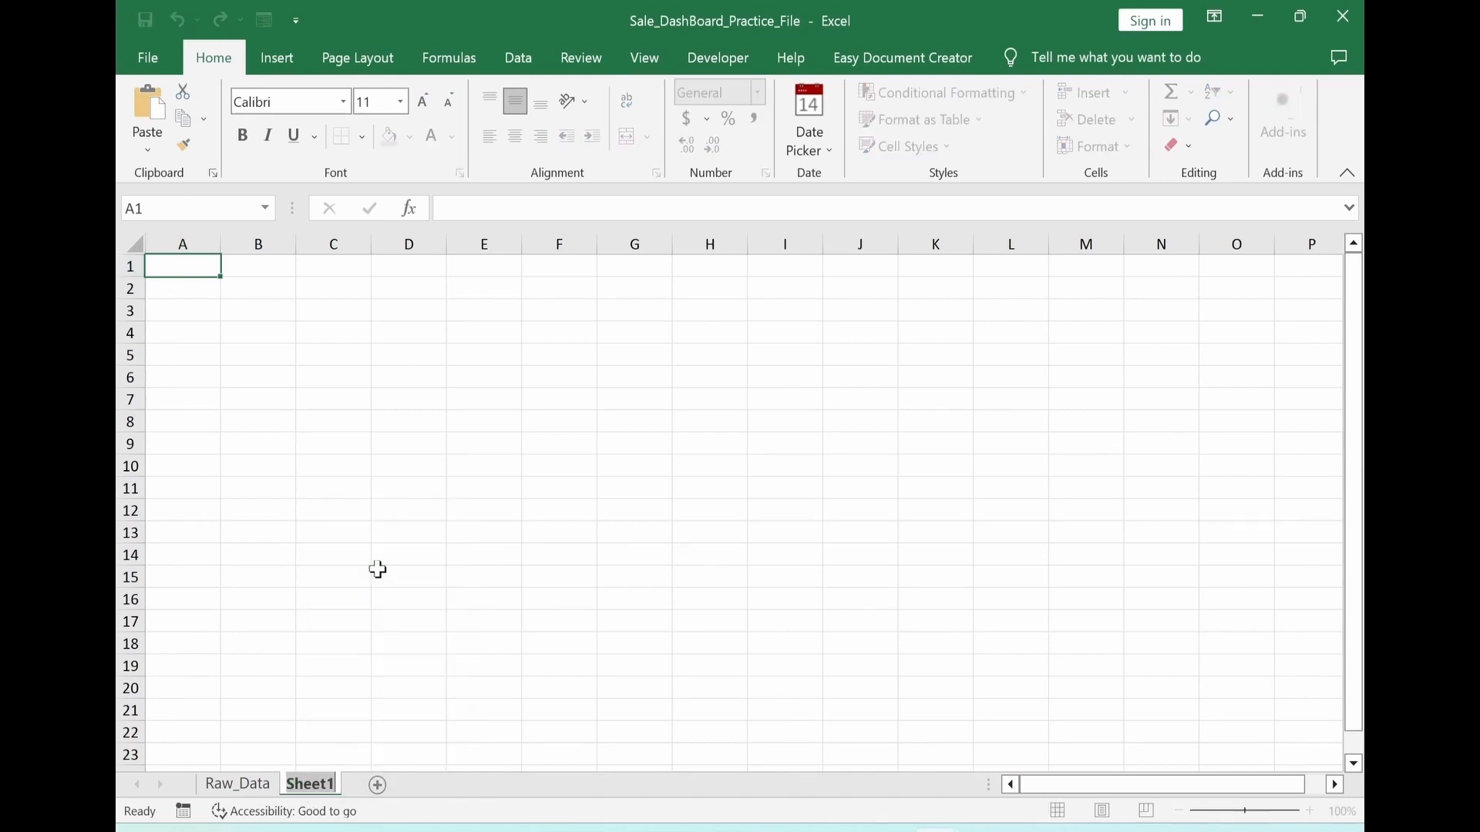
type("Pivoe")
key("BackSpace")
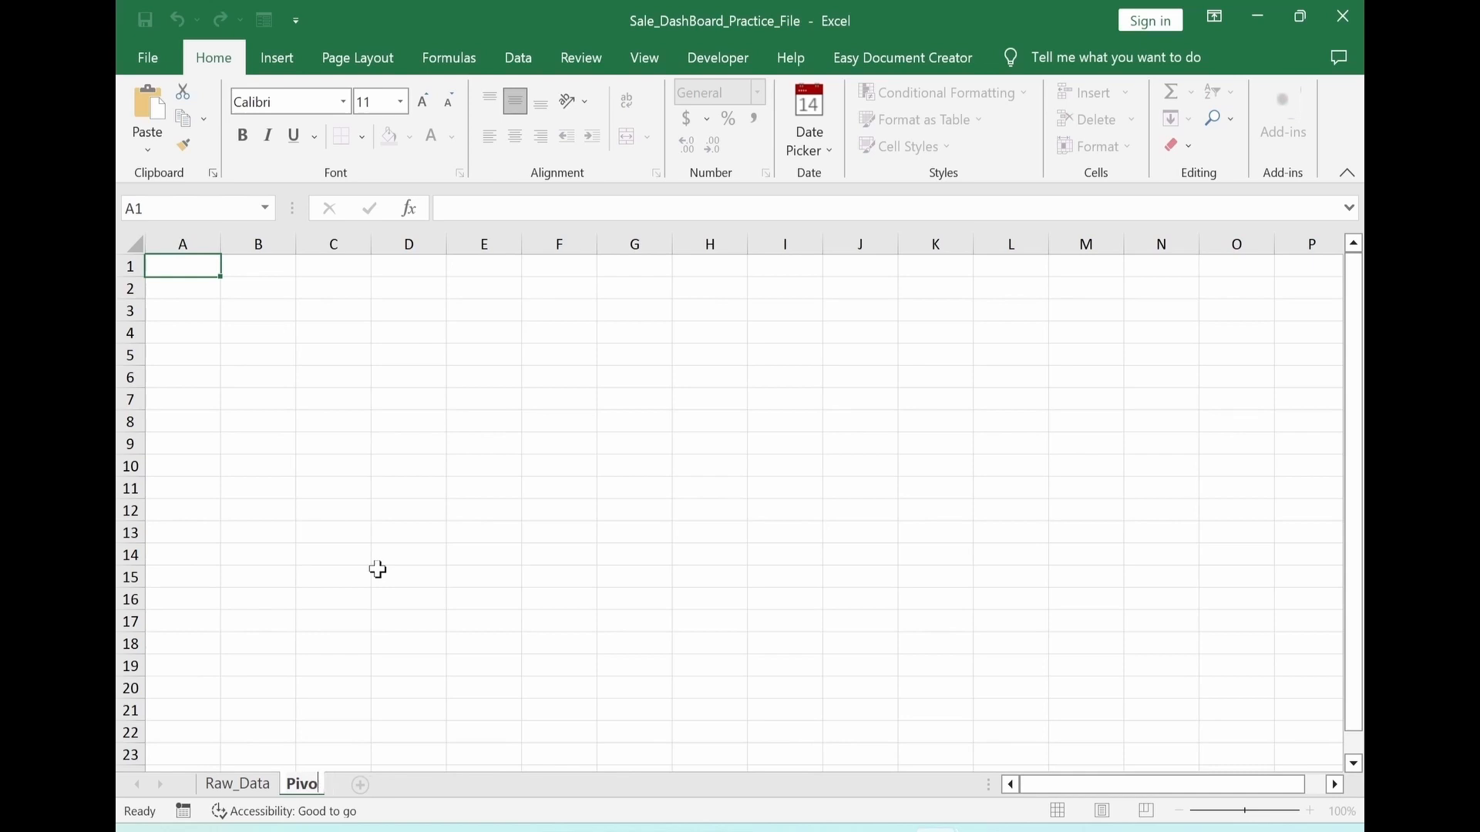
type("t")
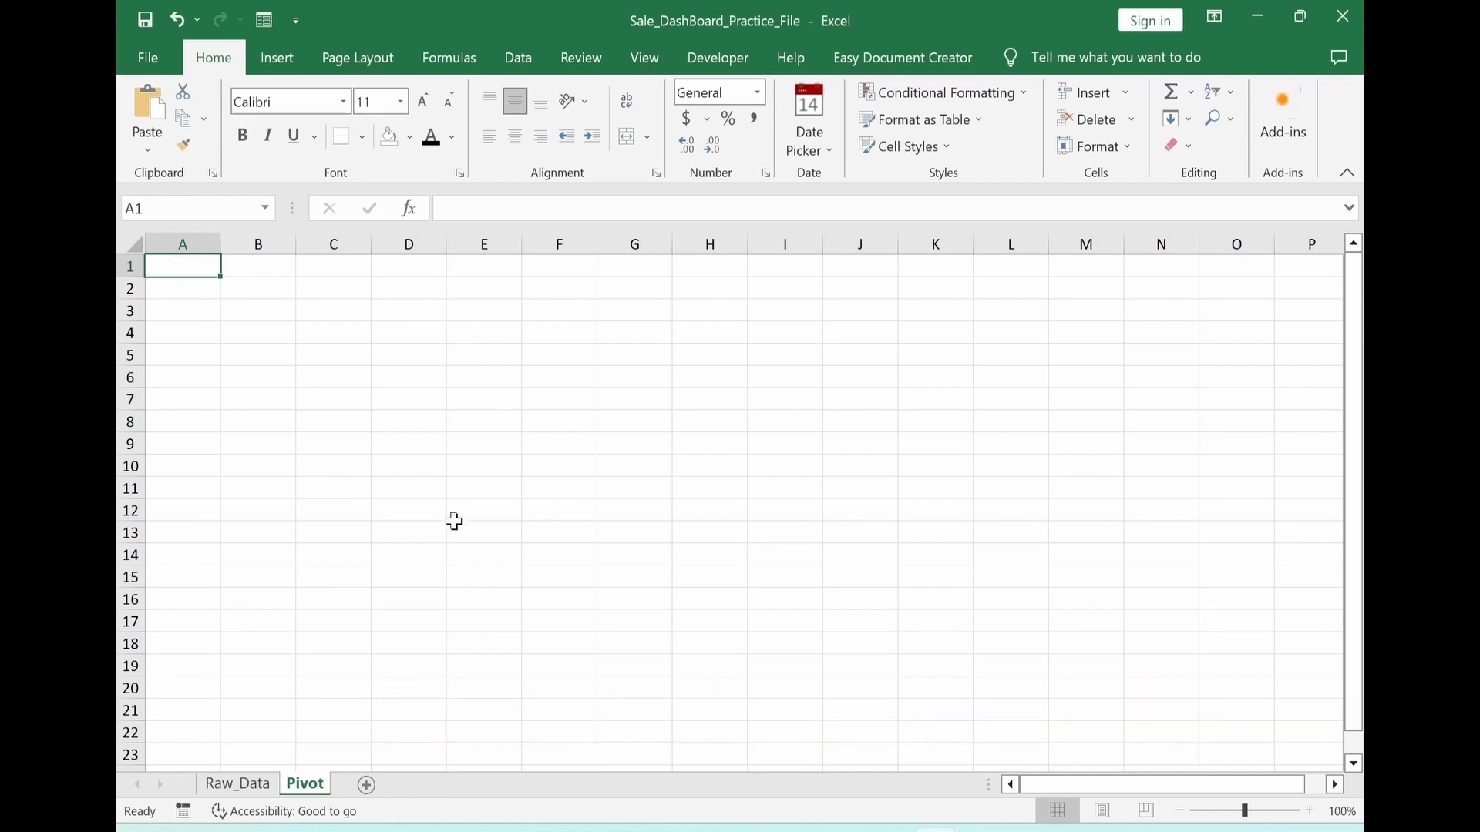
Insert a PivotTable based on Table1 from Raw_Data, placed at cell B3 of the existing Pivot worksheet
left_click(243, 799)
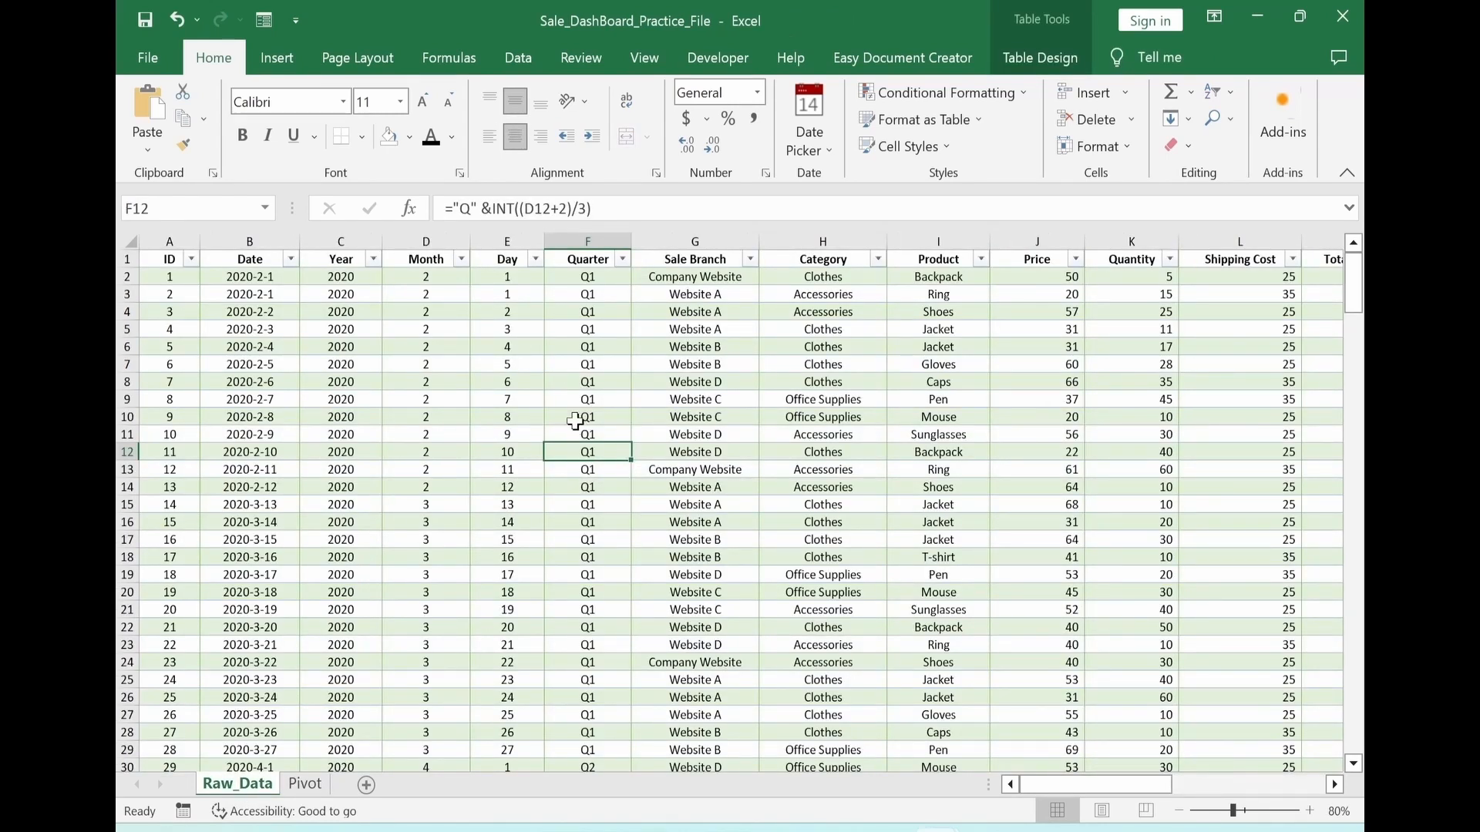
left_click(274, 62)
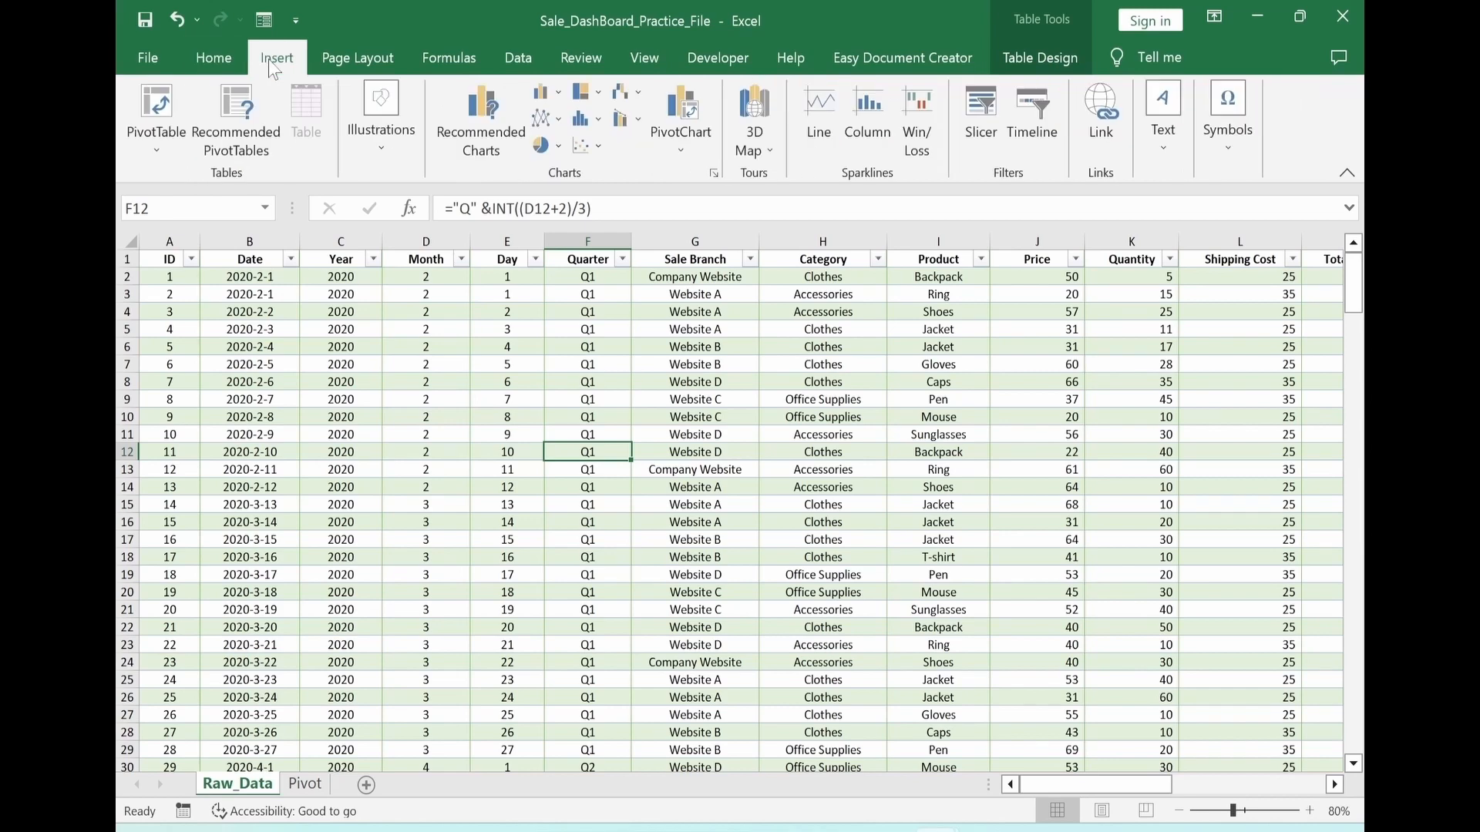
left_click(149, 148)
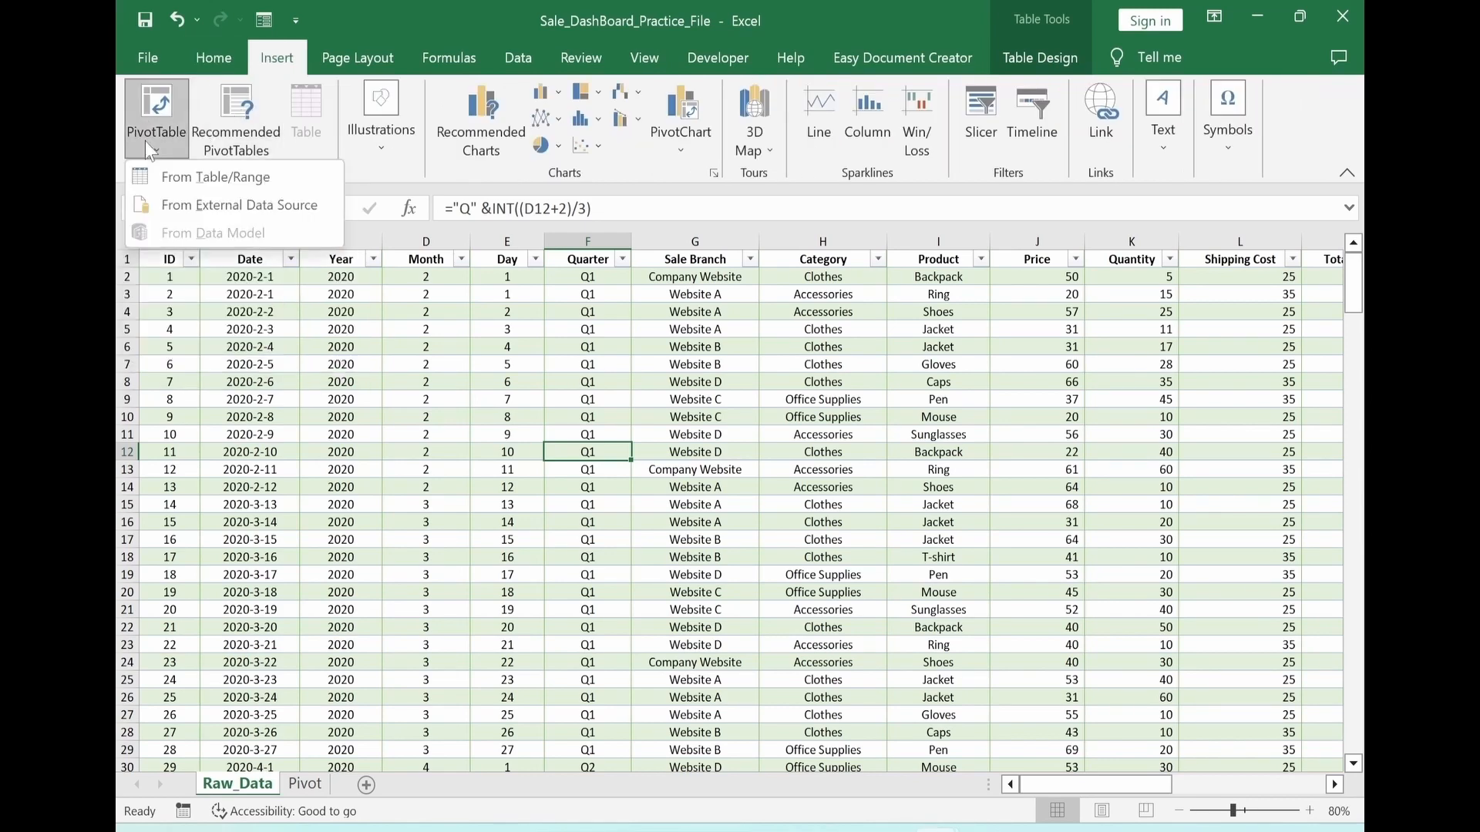
left_click(207, 176)
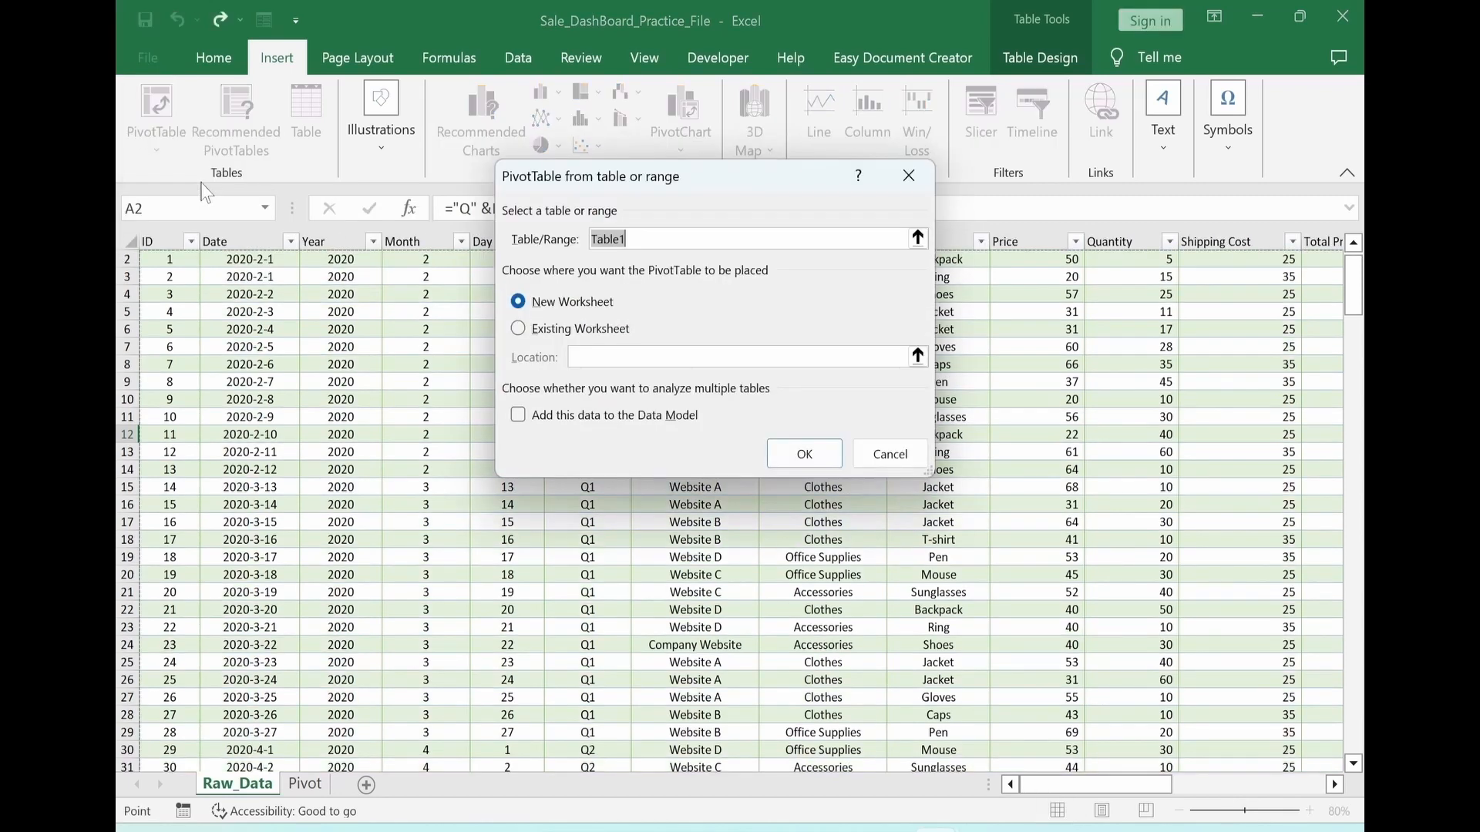
left_click_drag(724, 179, 751, 315)
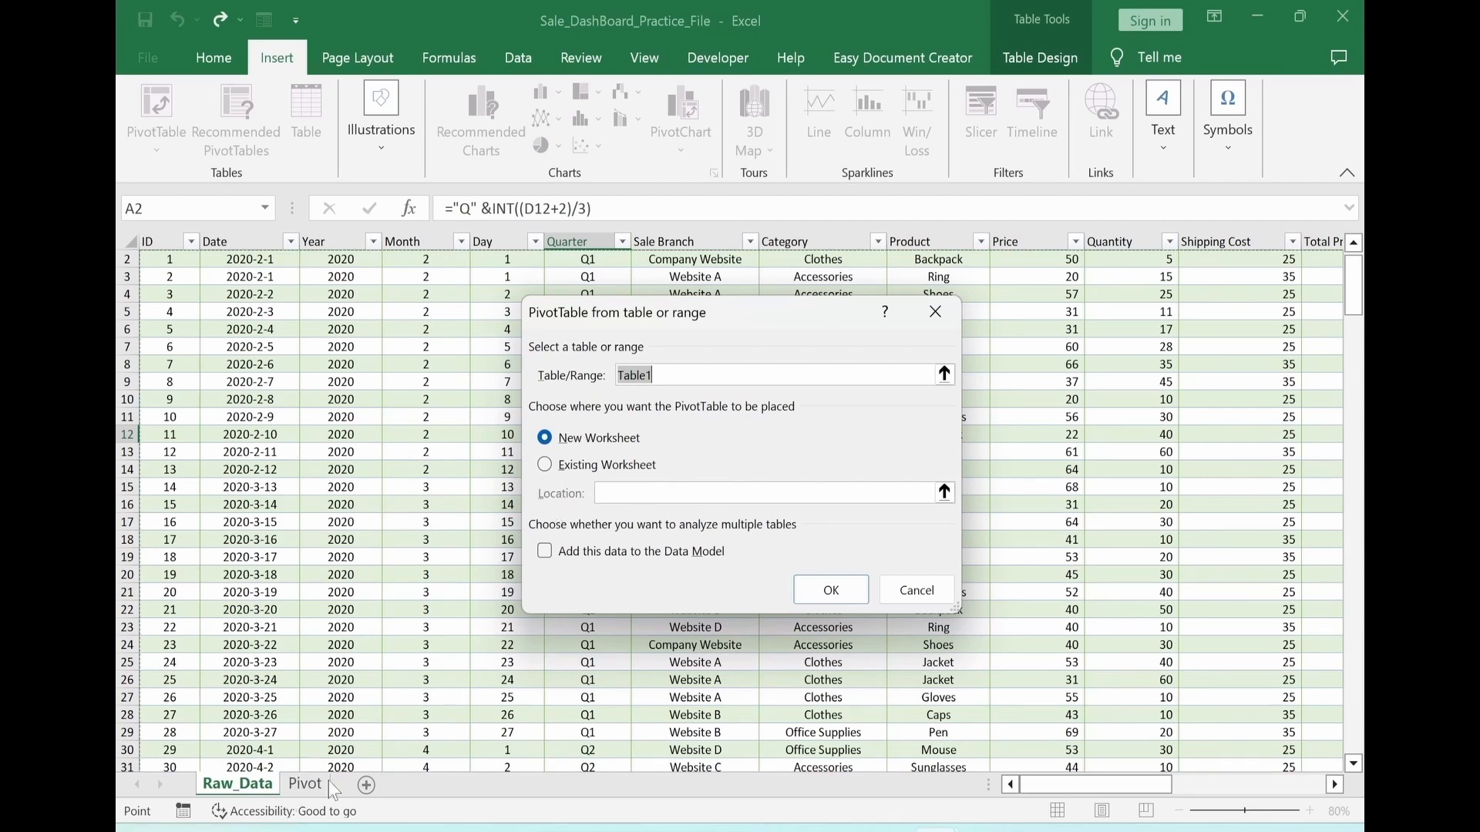
left_click(546, 465)
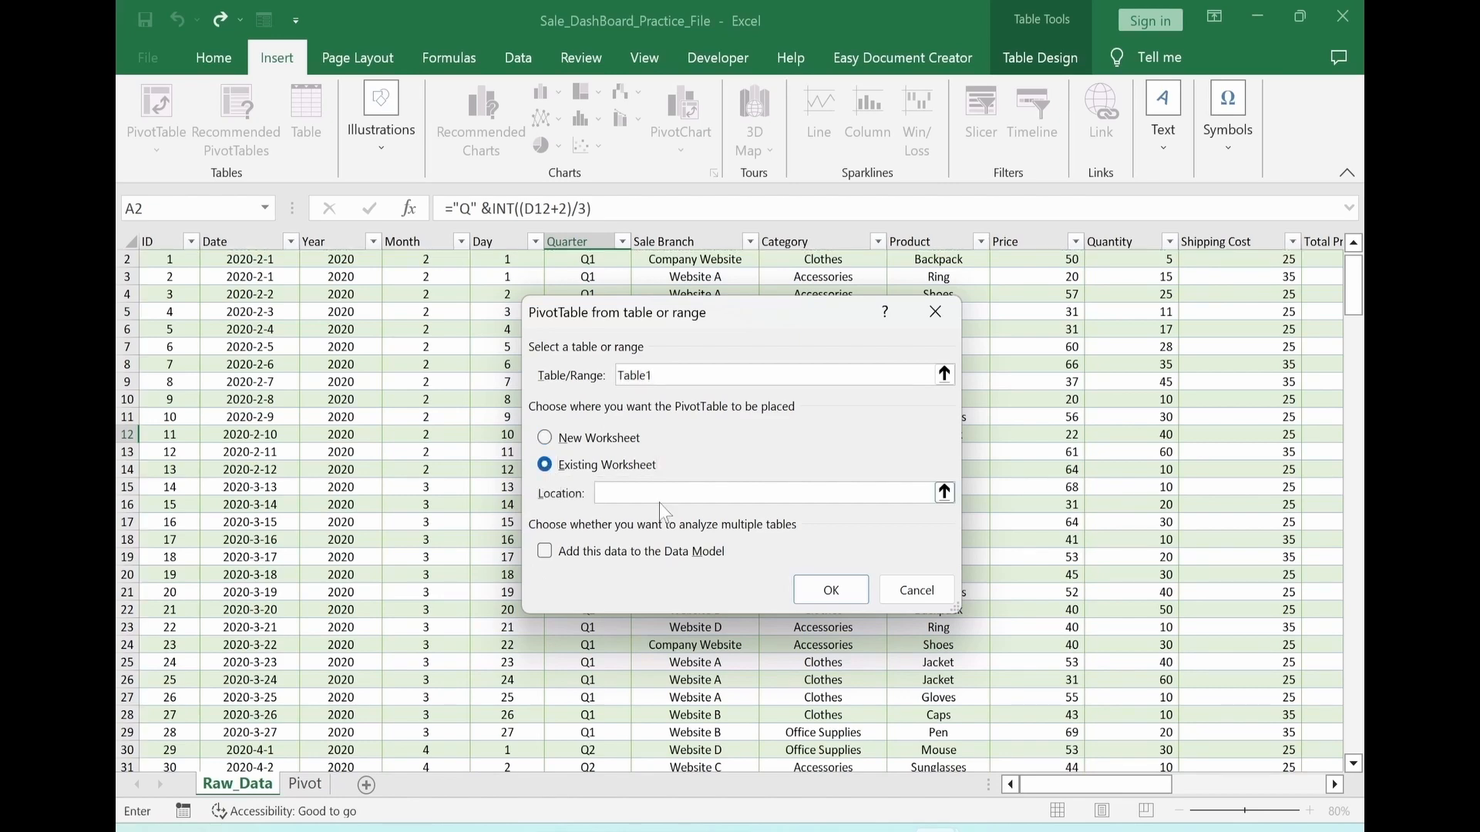
left_click(944, 493)
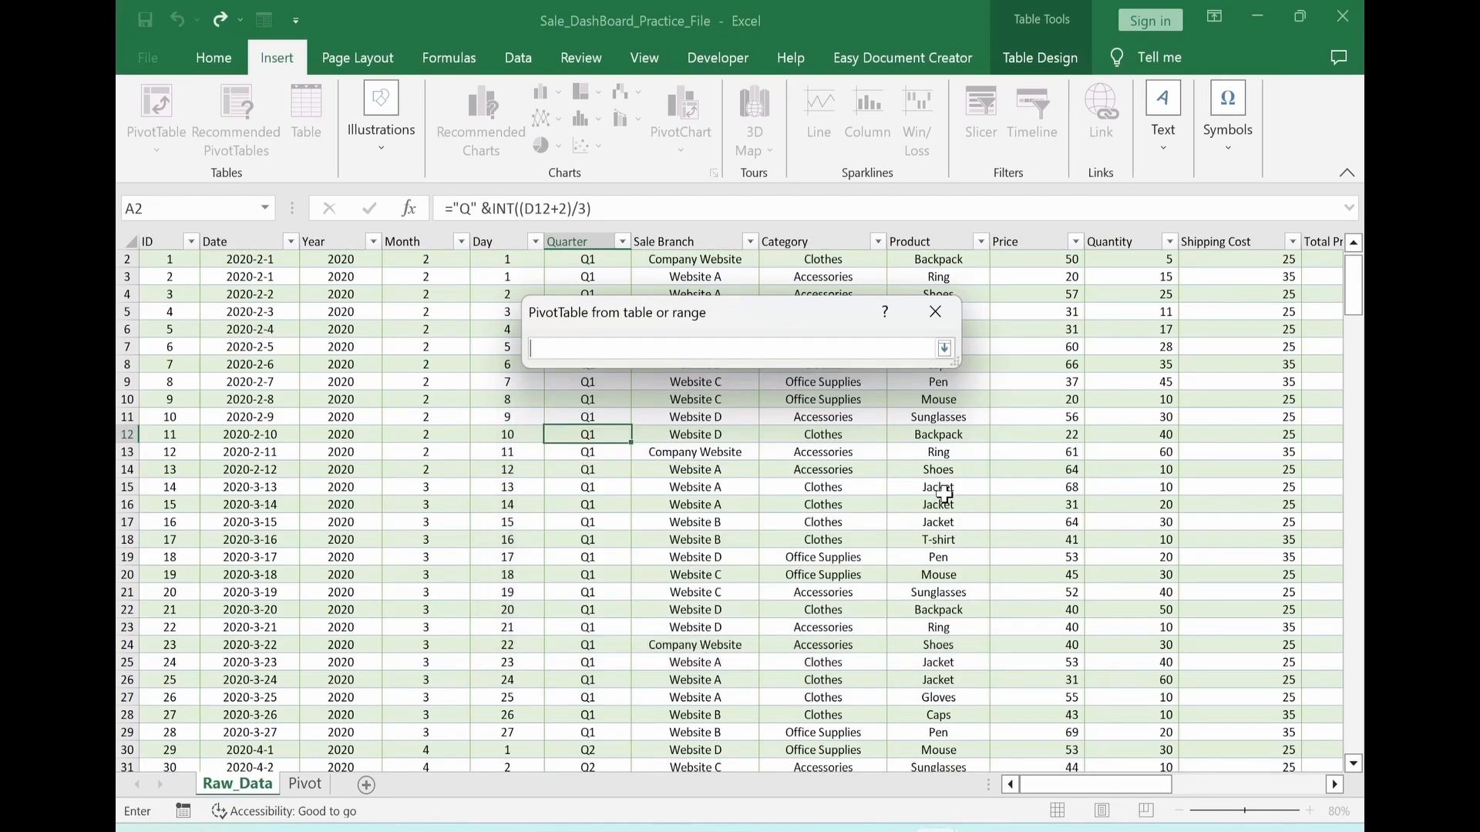
left_click(305, 785)
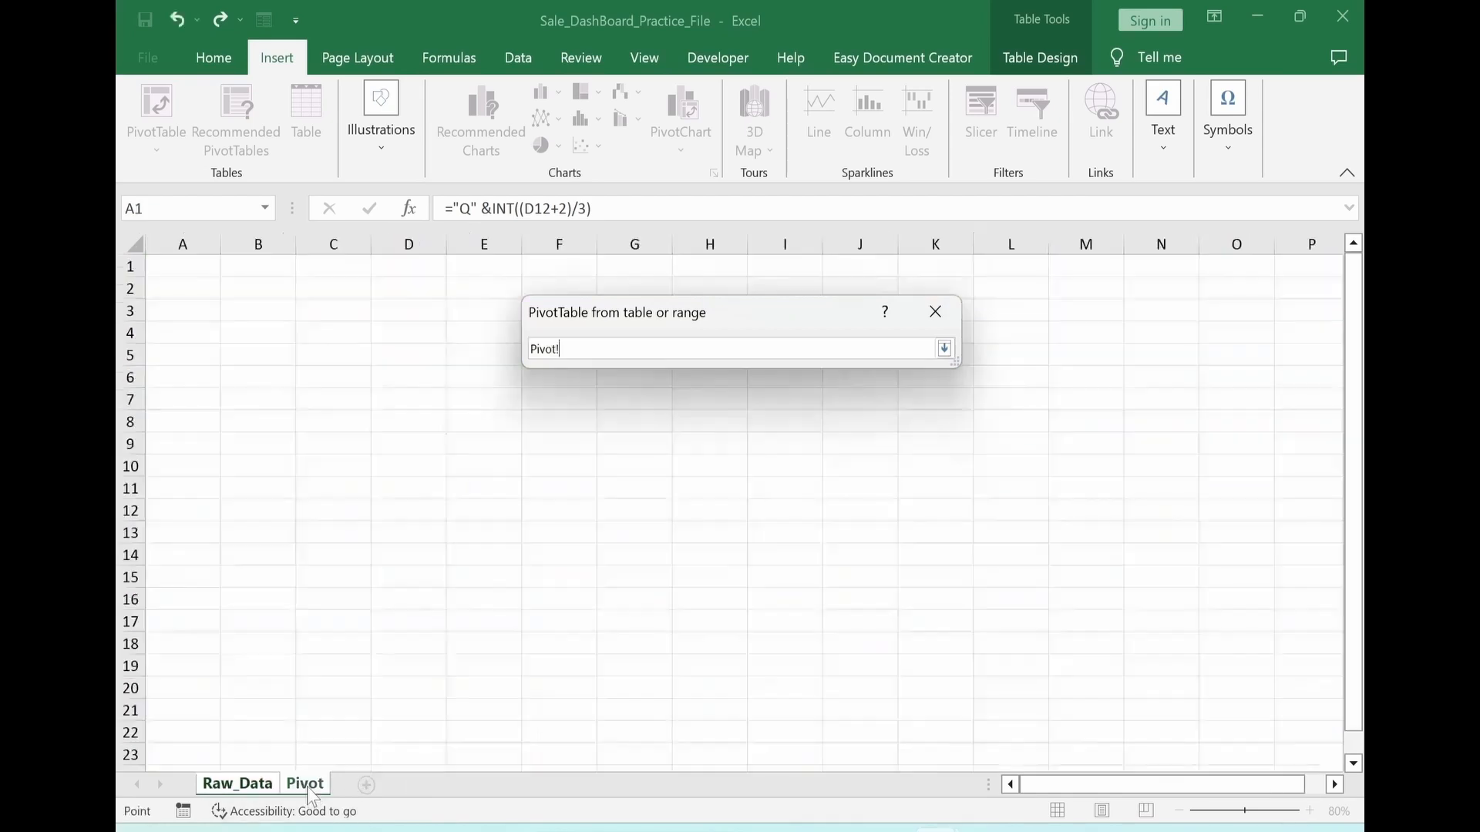
left_click(254, 310)
key("Return")
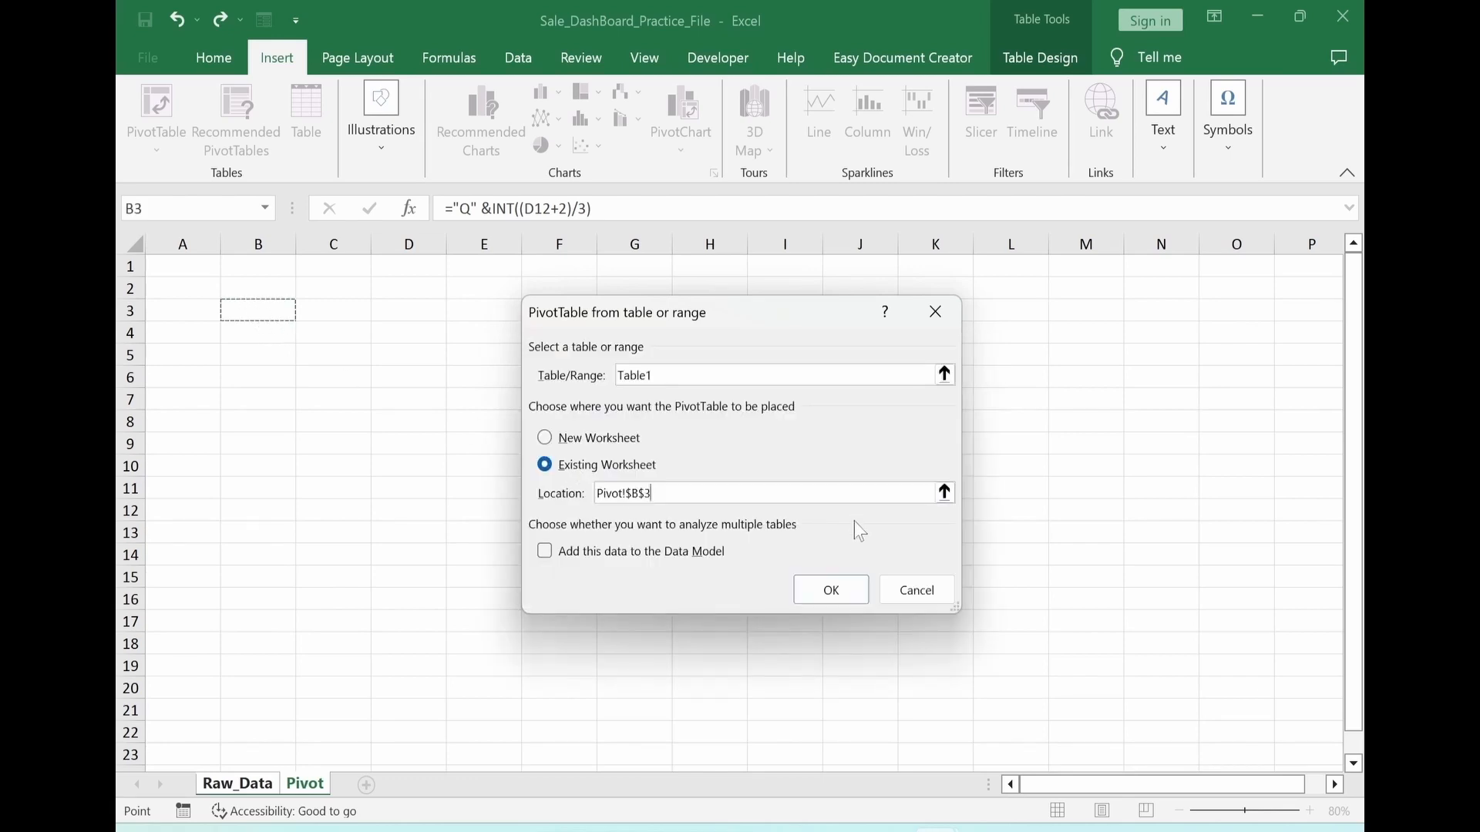
left_click(848, 591)
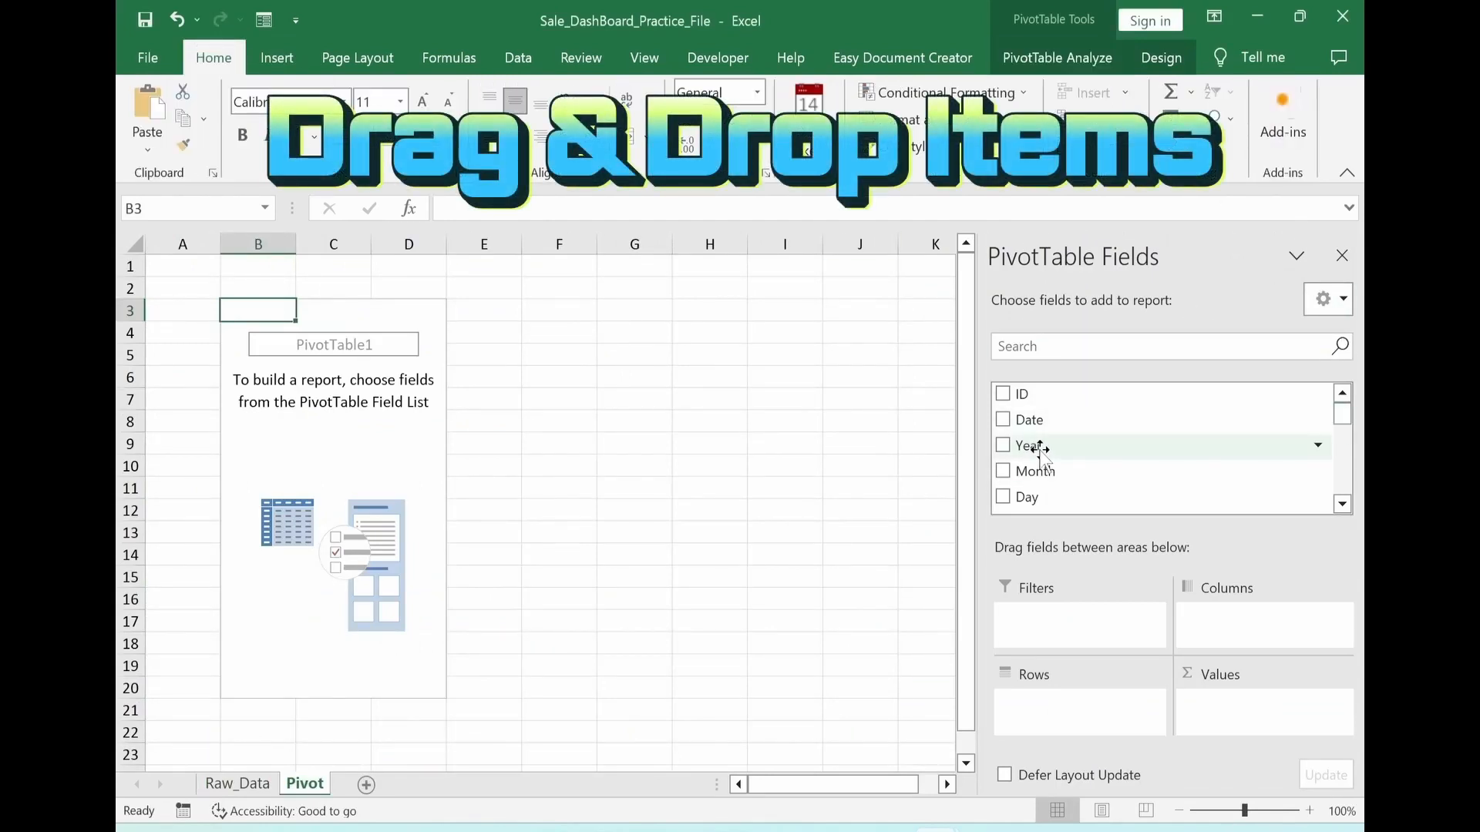
Build the PivotTable with Year in the rows and the sums of Sale Amount and Profit as values
left_click_drag(1030, 445, 1084, 721)
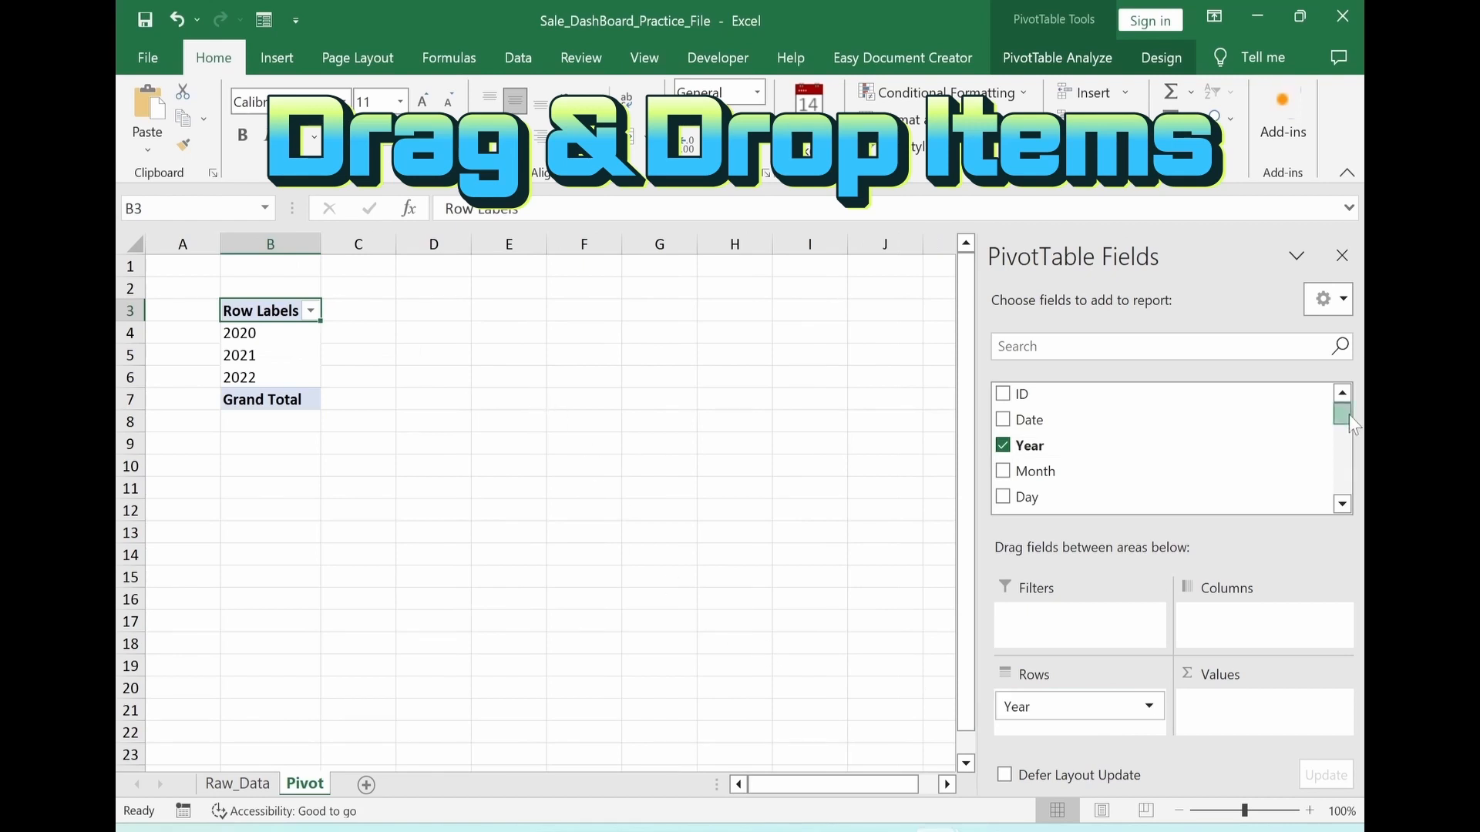
left_click_drag(1351, 420, 1350, 474)
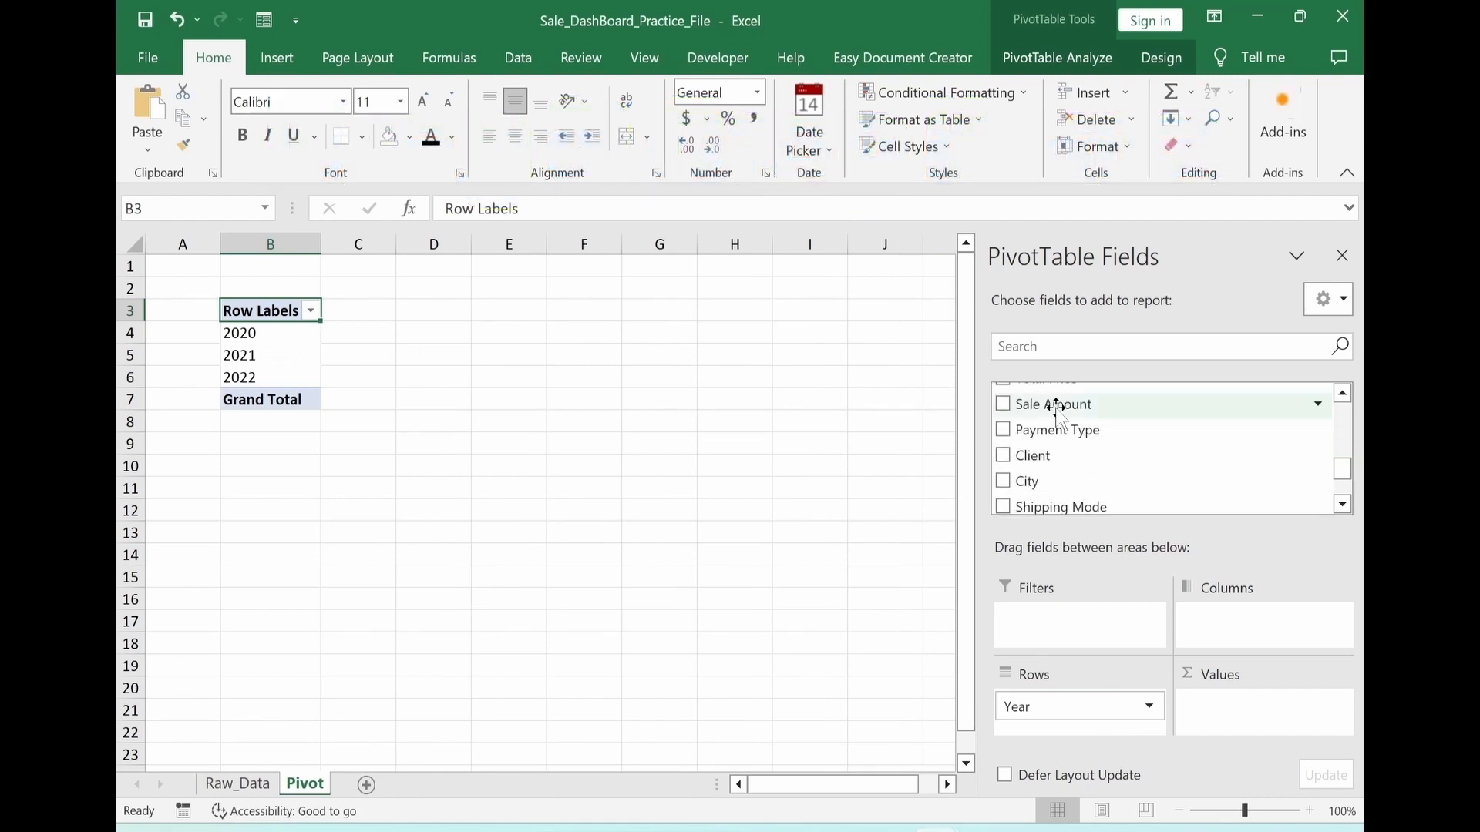
left_click_drag(1057, 408, 1223, 715)
left_click_drag(1350, 473, 1351, 499)
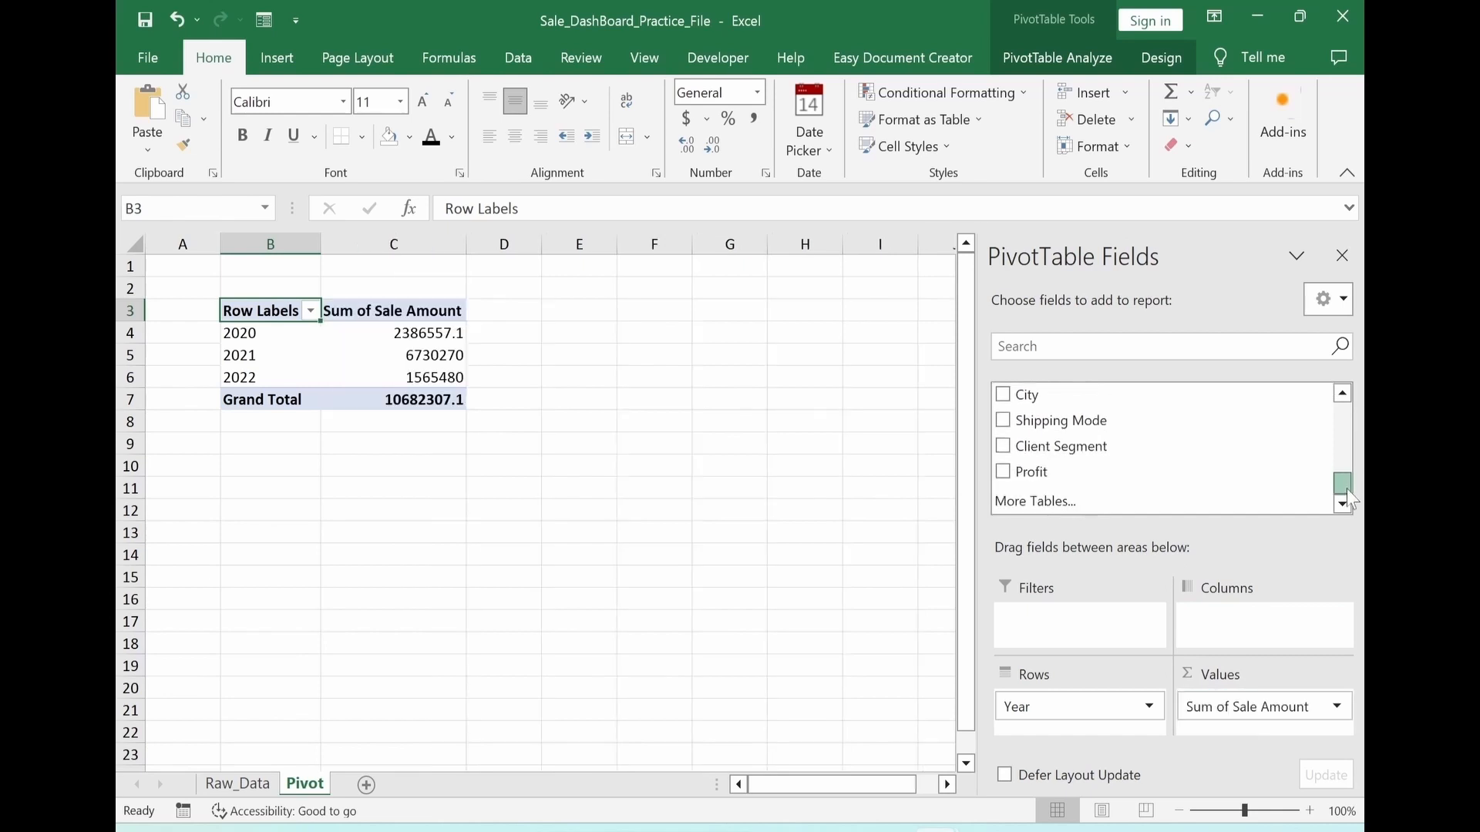
left_click_drag(1028, 478, 1198, 720)
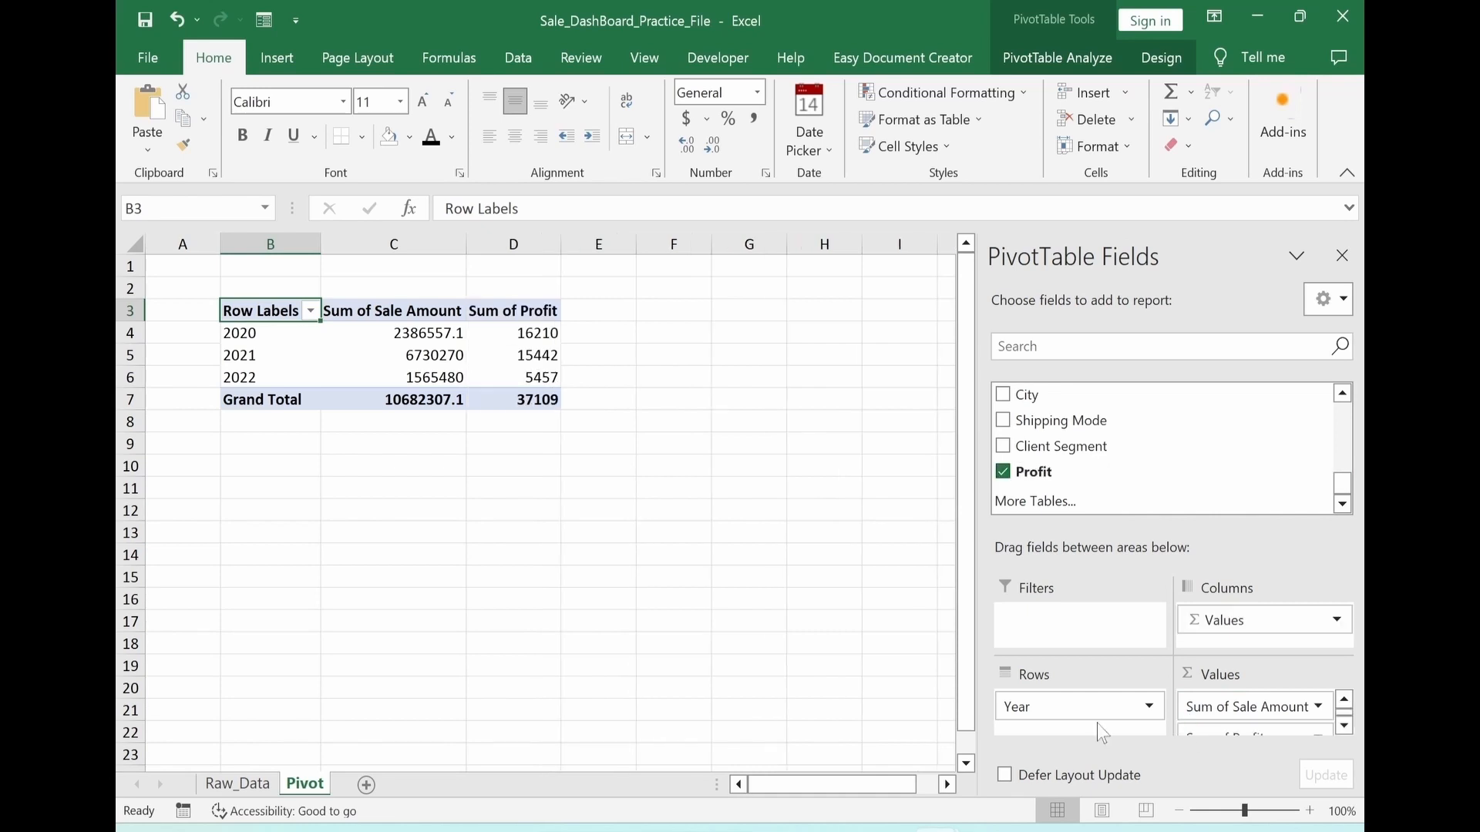
left_click(639, 578)
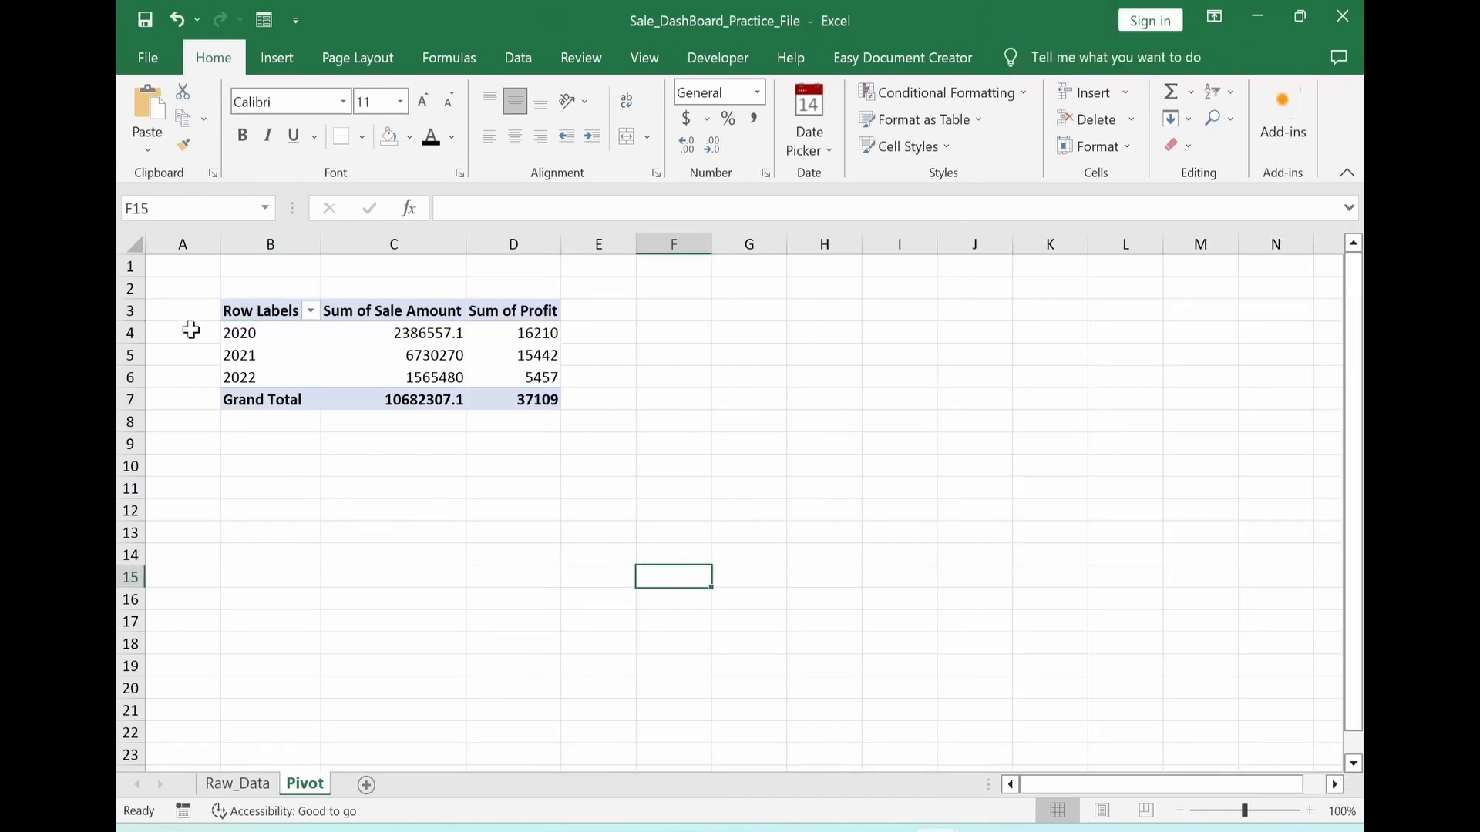
Filter the PivotTable's row labels to exclude 2022, keeping only 2020 and 2021
left_click(312, 313)
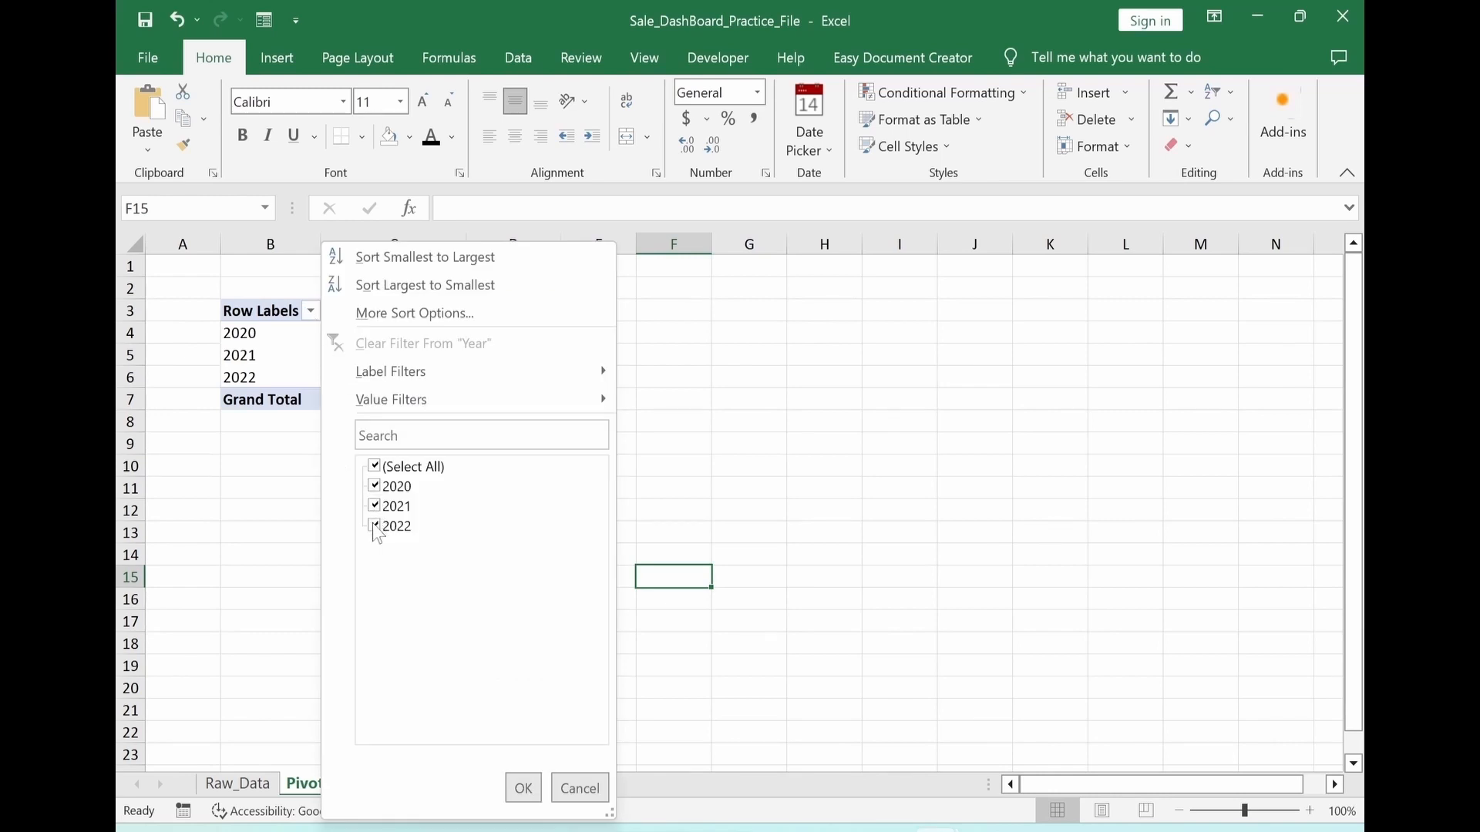
left_click(375, 527)
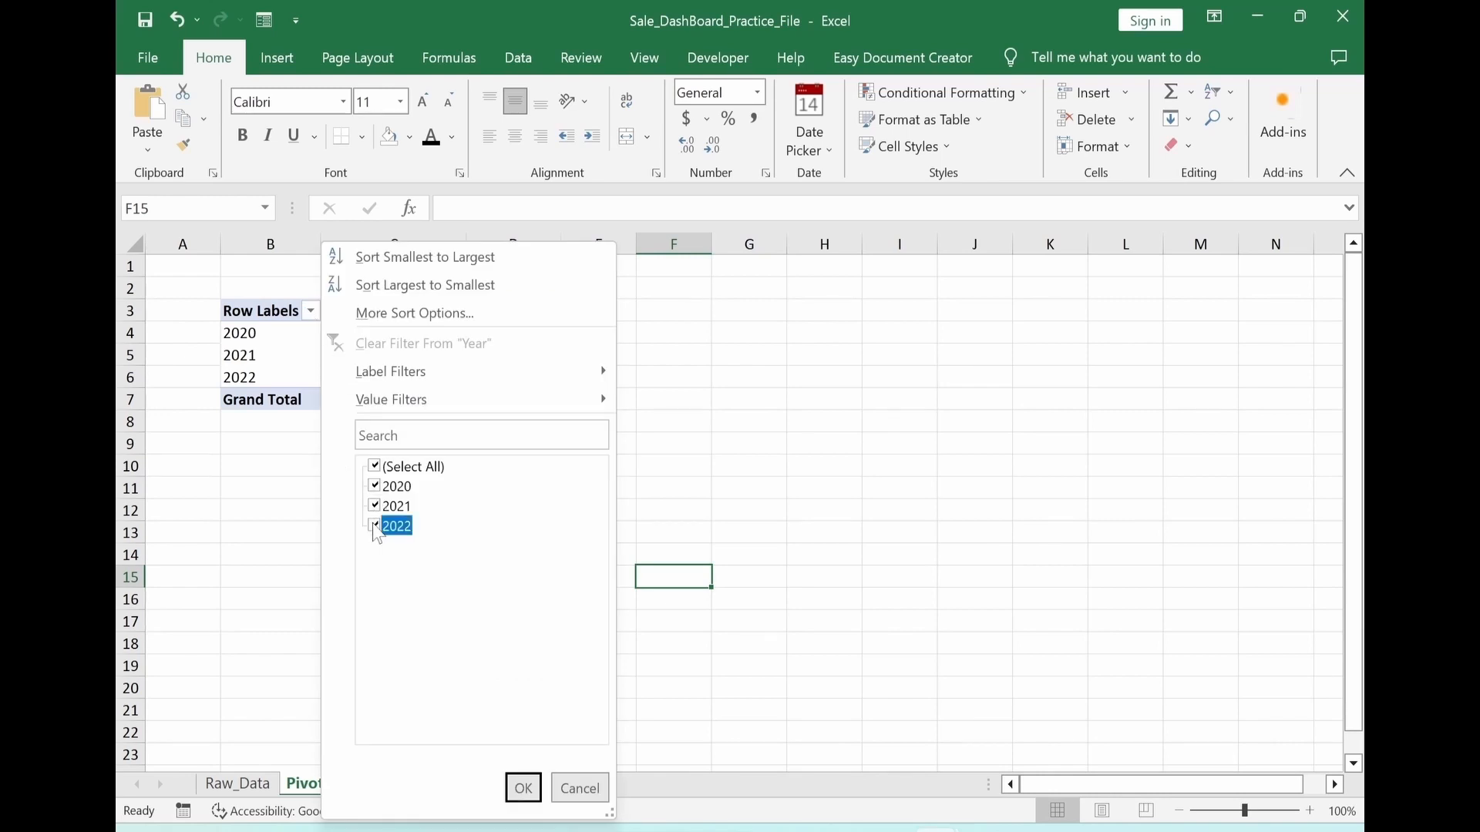
left_click(523, 794)
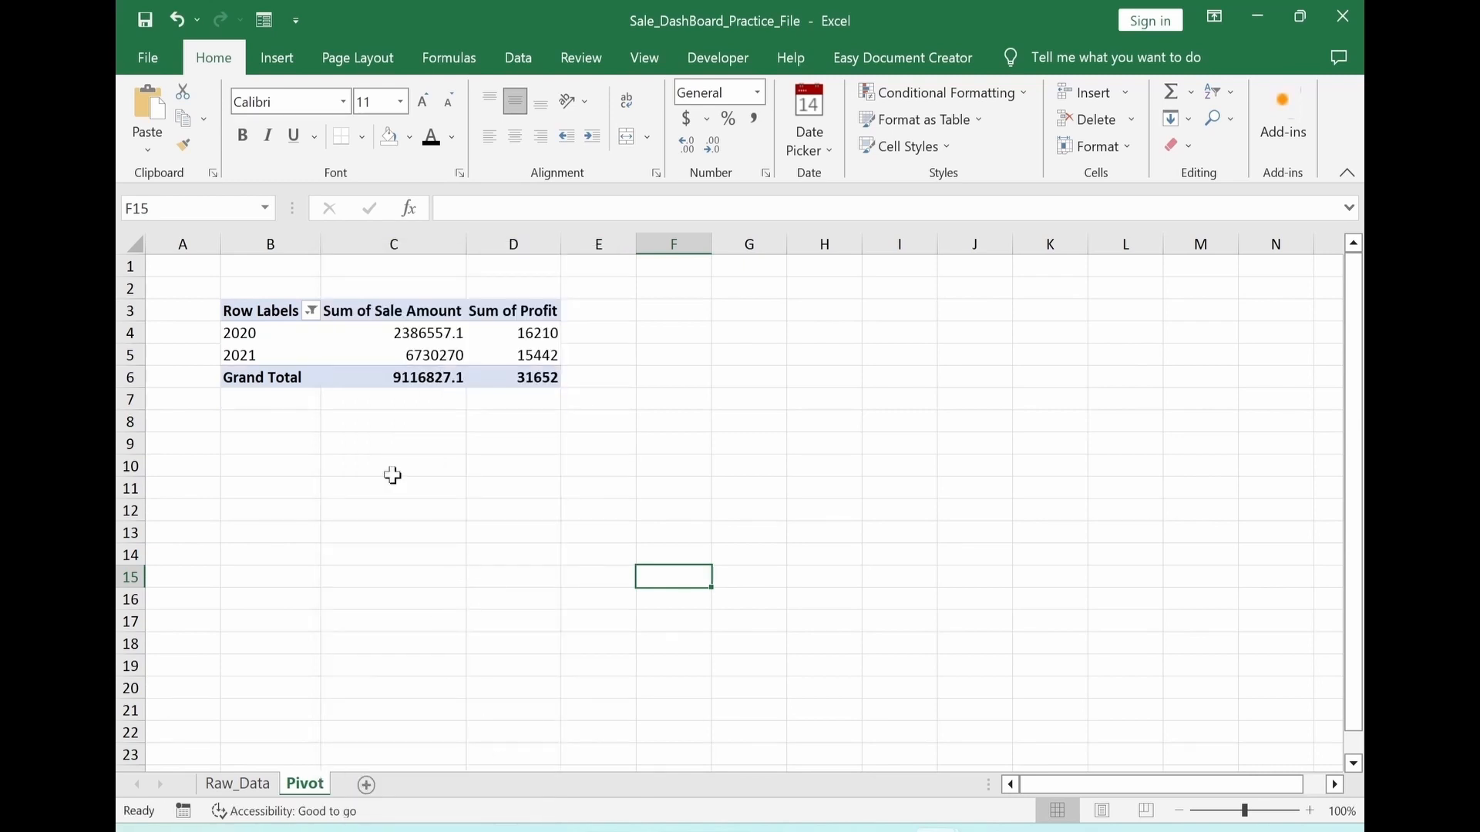
Turn off the grand totals for both rows and columns in the PivotTable options
left_click(414, 377)
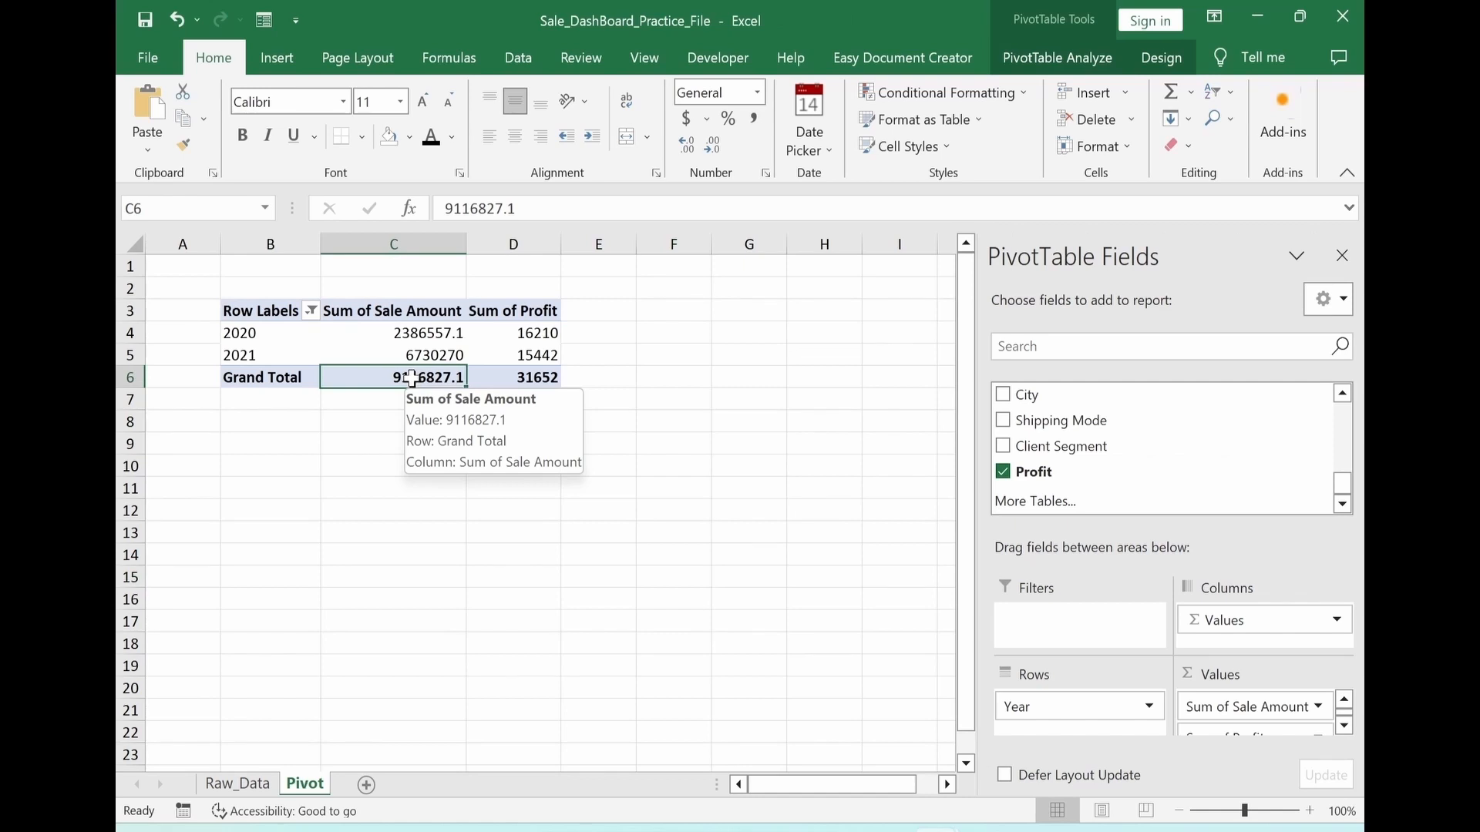
right_click(412, 378)
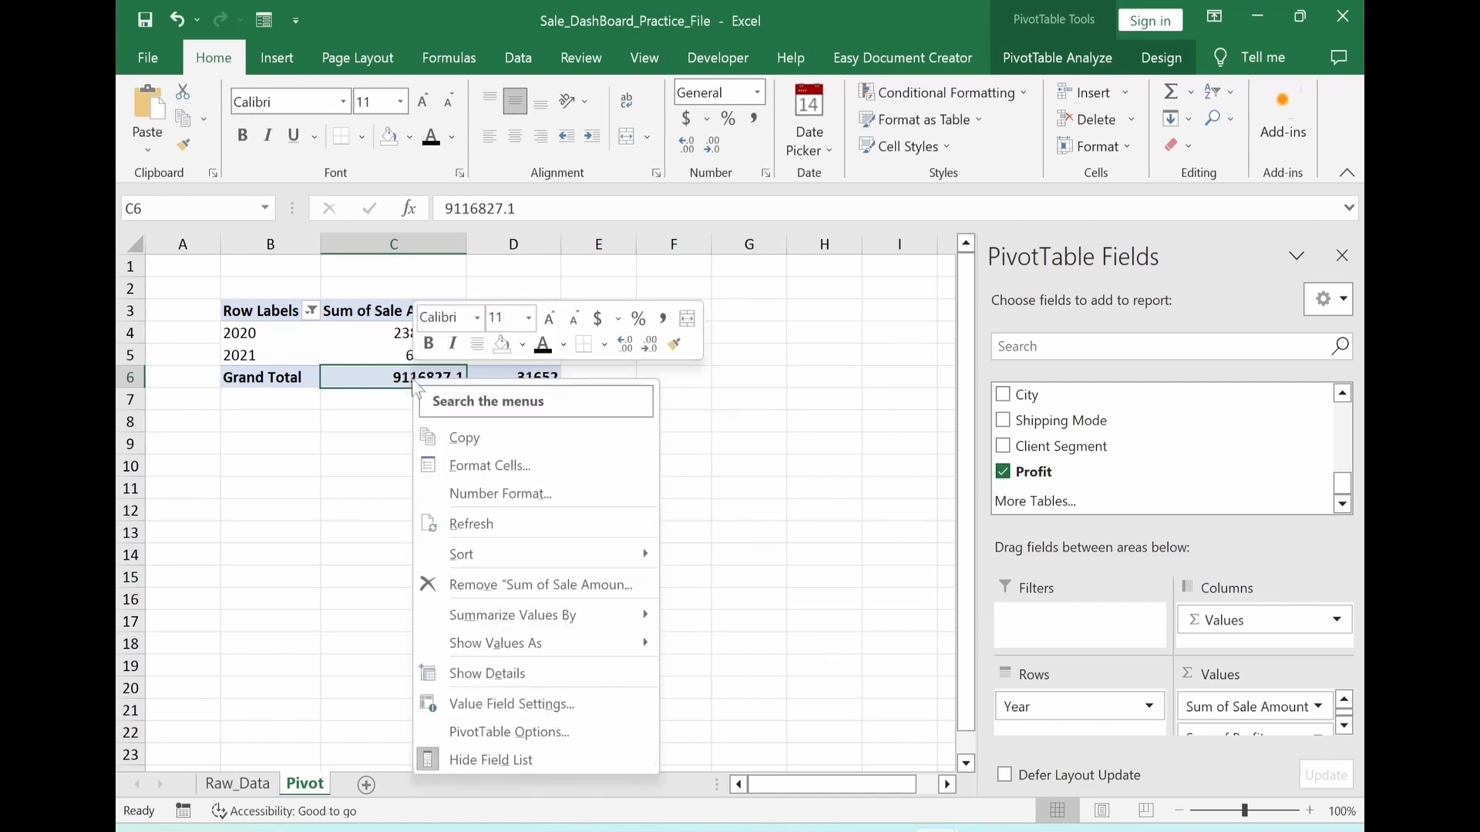
left_click(566, 740)
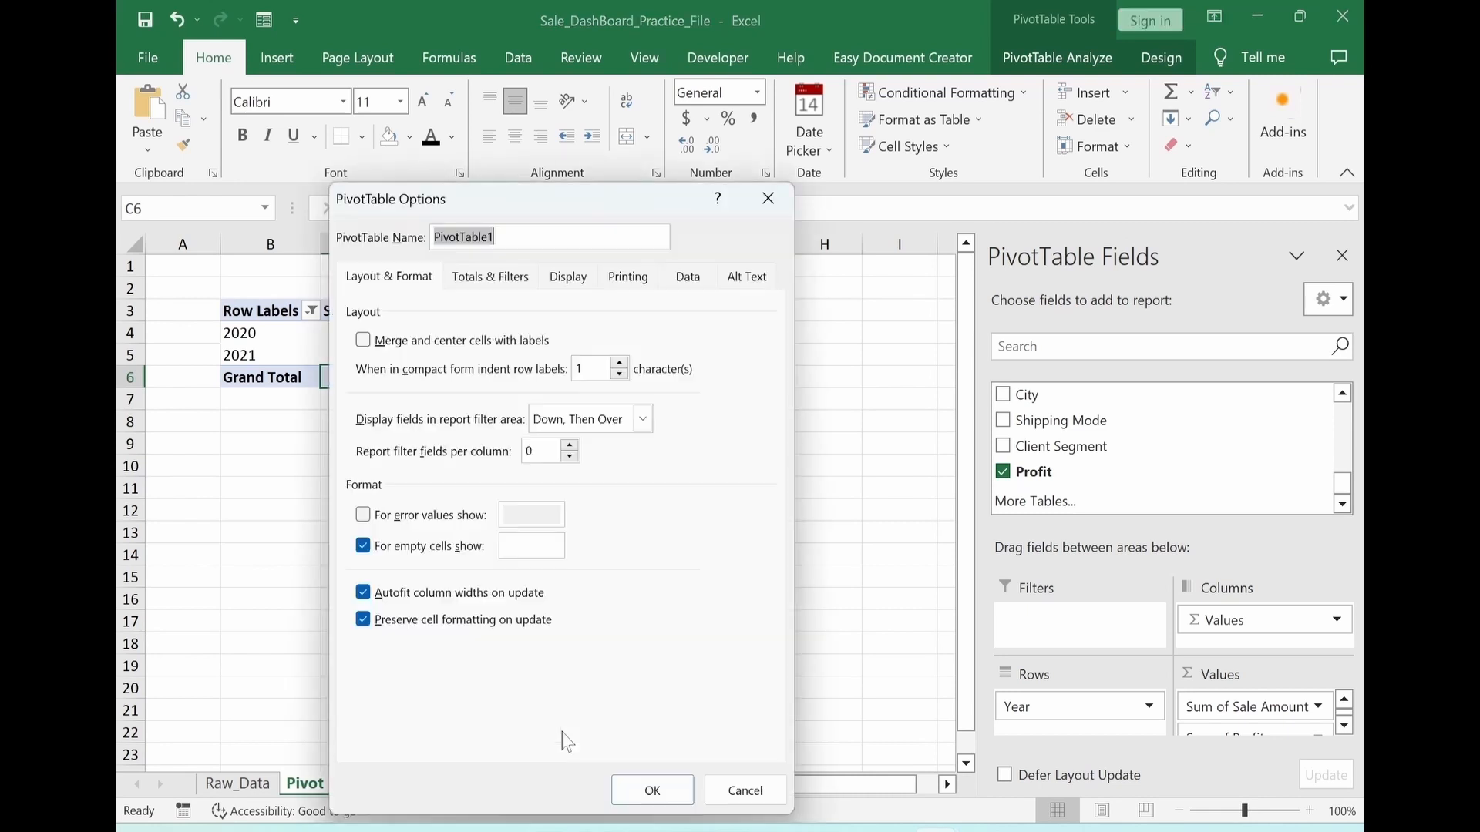
left_click(491, 279)
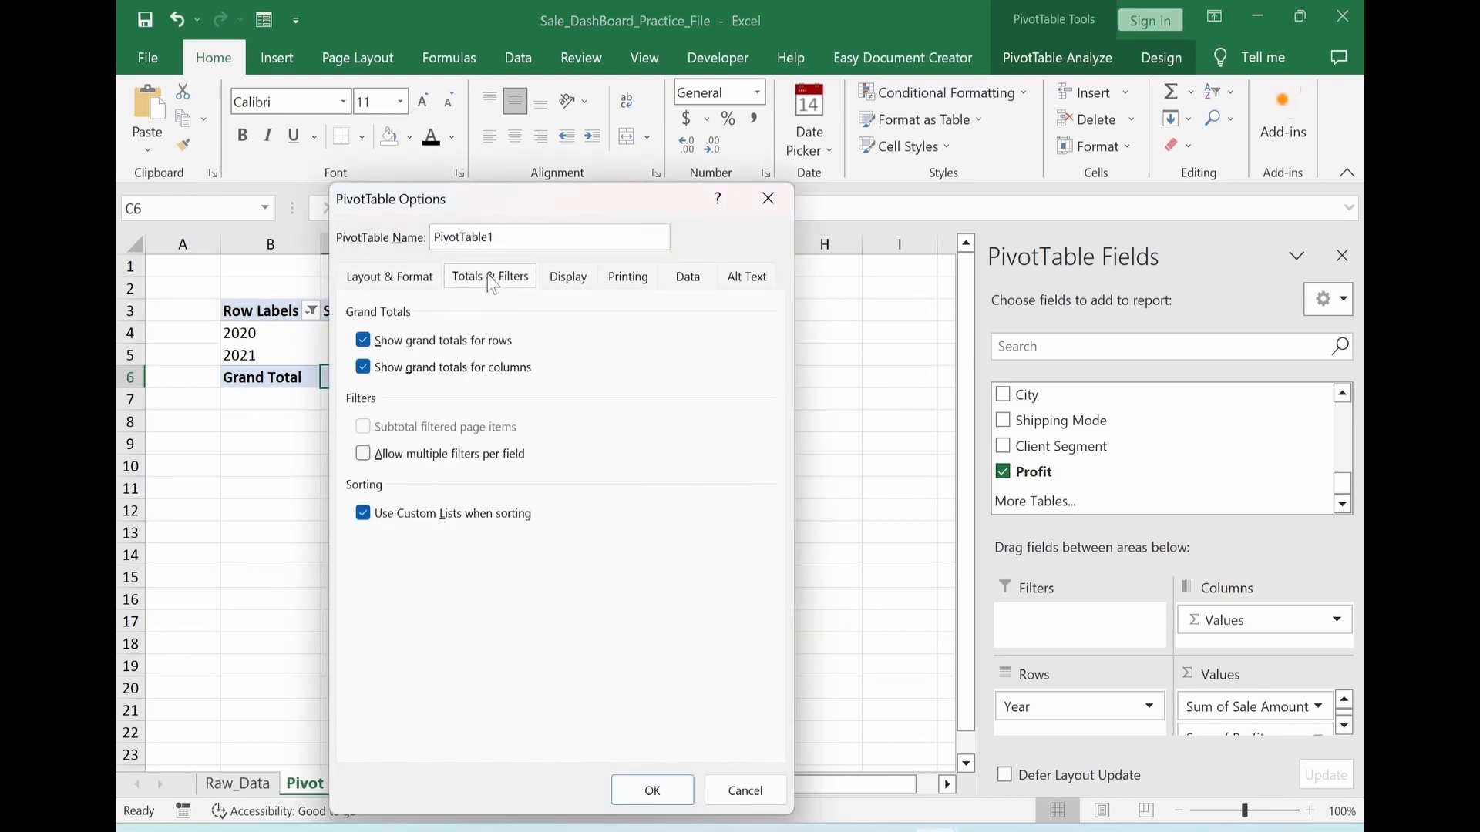
left_click(363, 341)
left_click(363, 368)
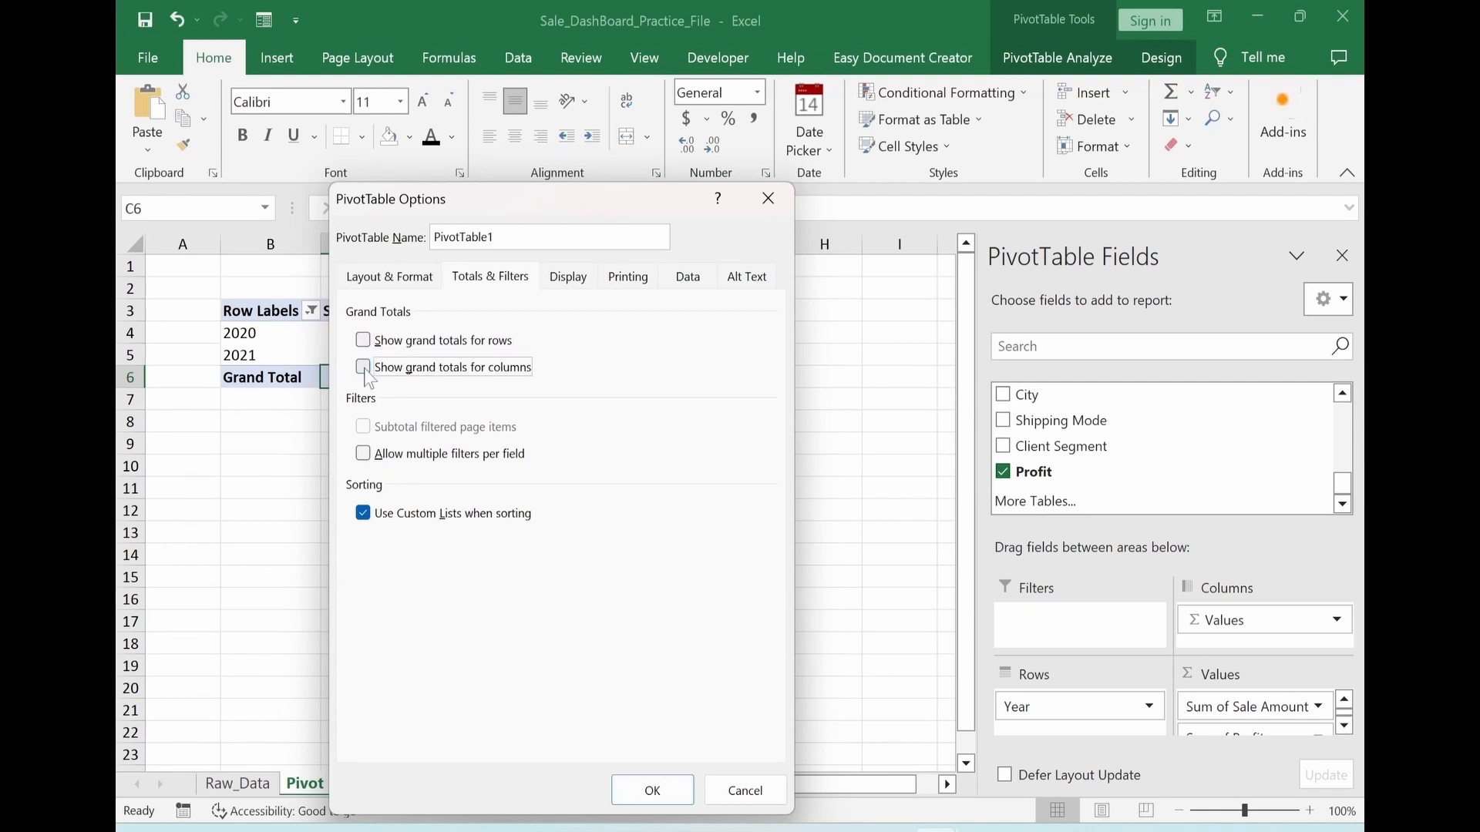
left_click(646, 788)
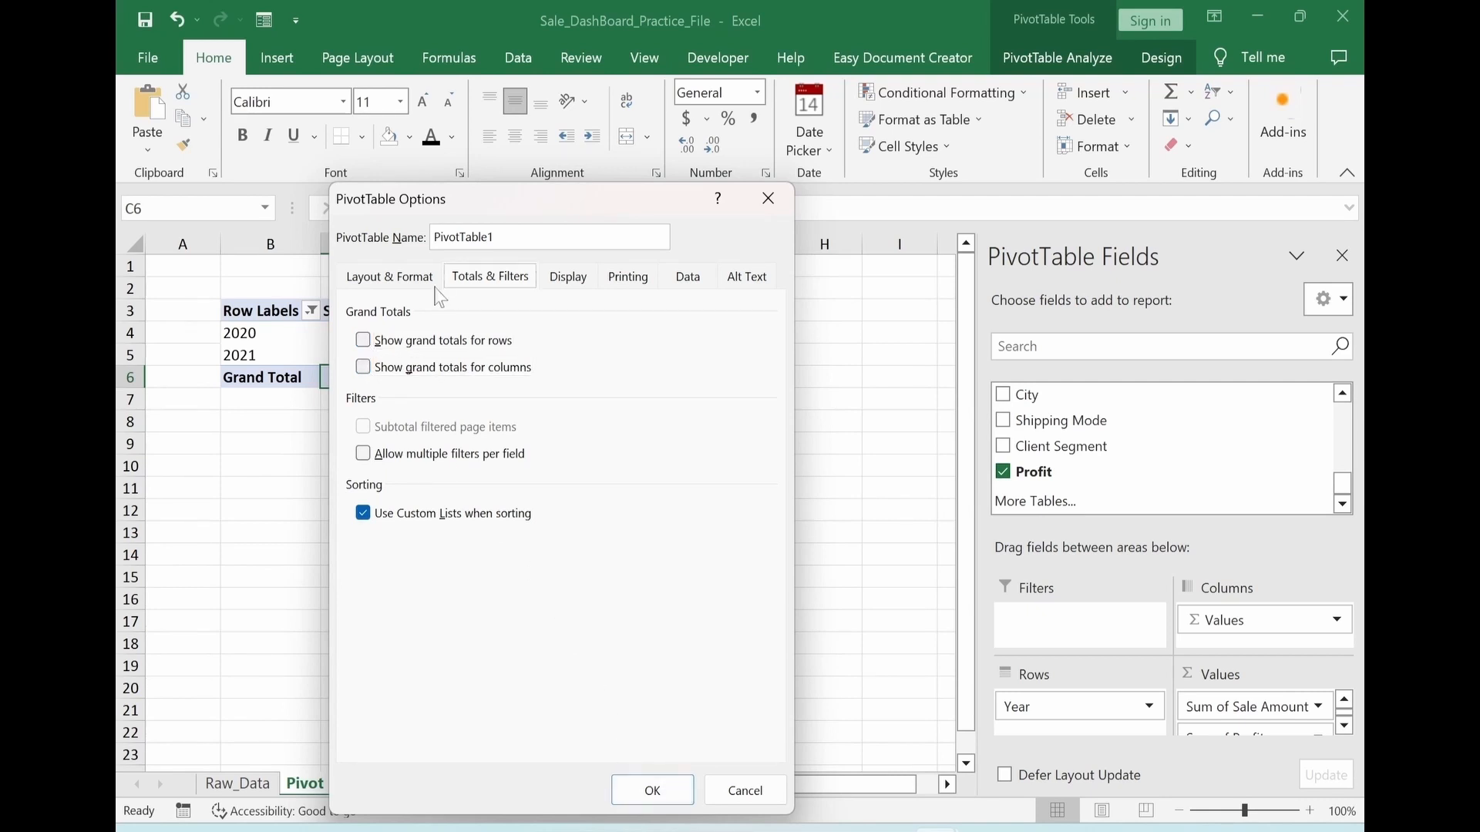
Disable autofitting of column widths on update for the PivotTable and slightly widen column D
left_click(390, 278)
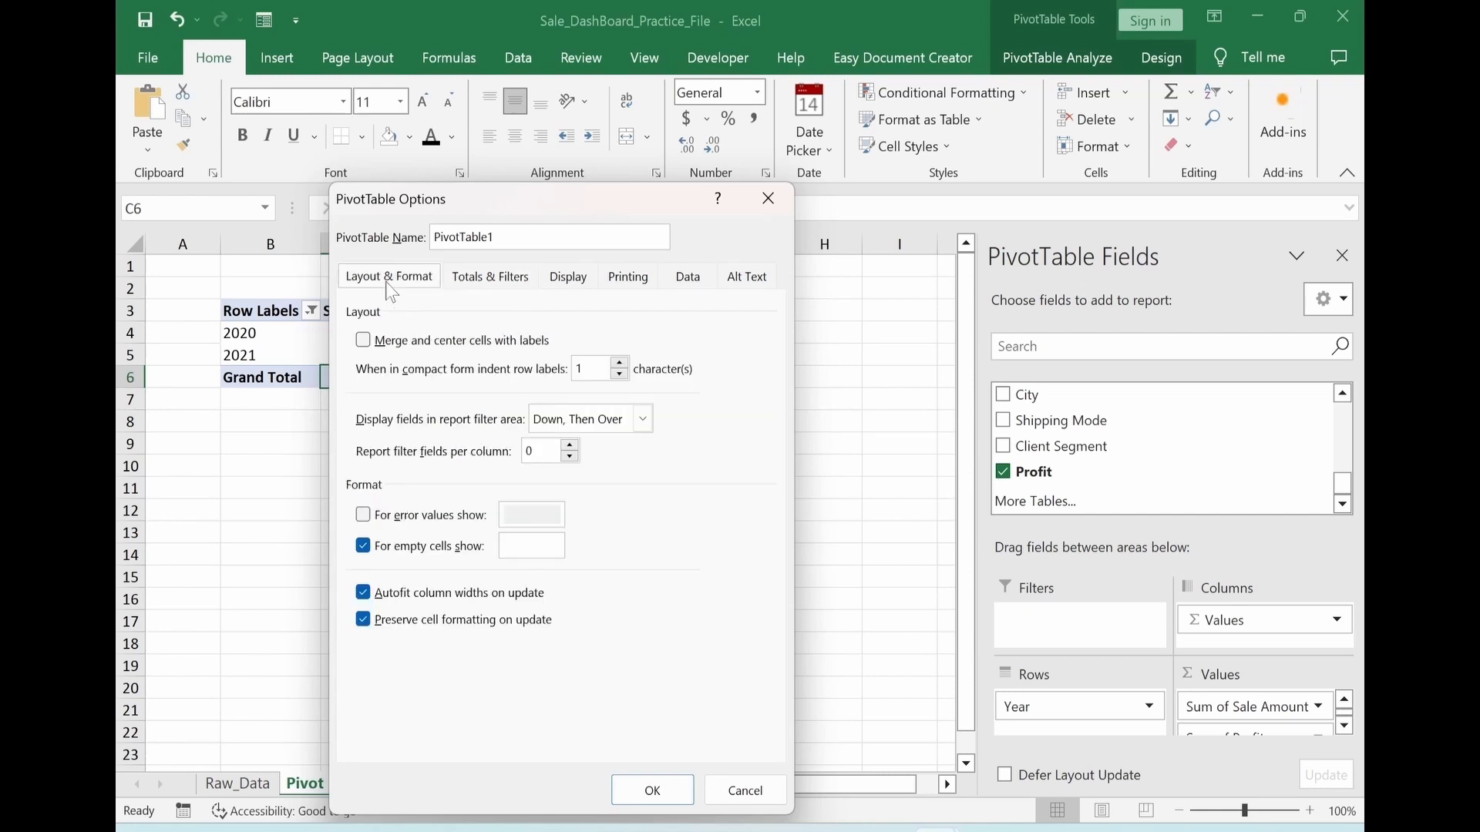
left_click(362, 593)
left_click(652, 790)
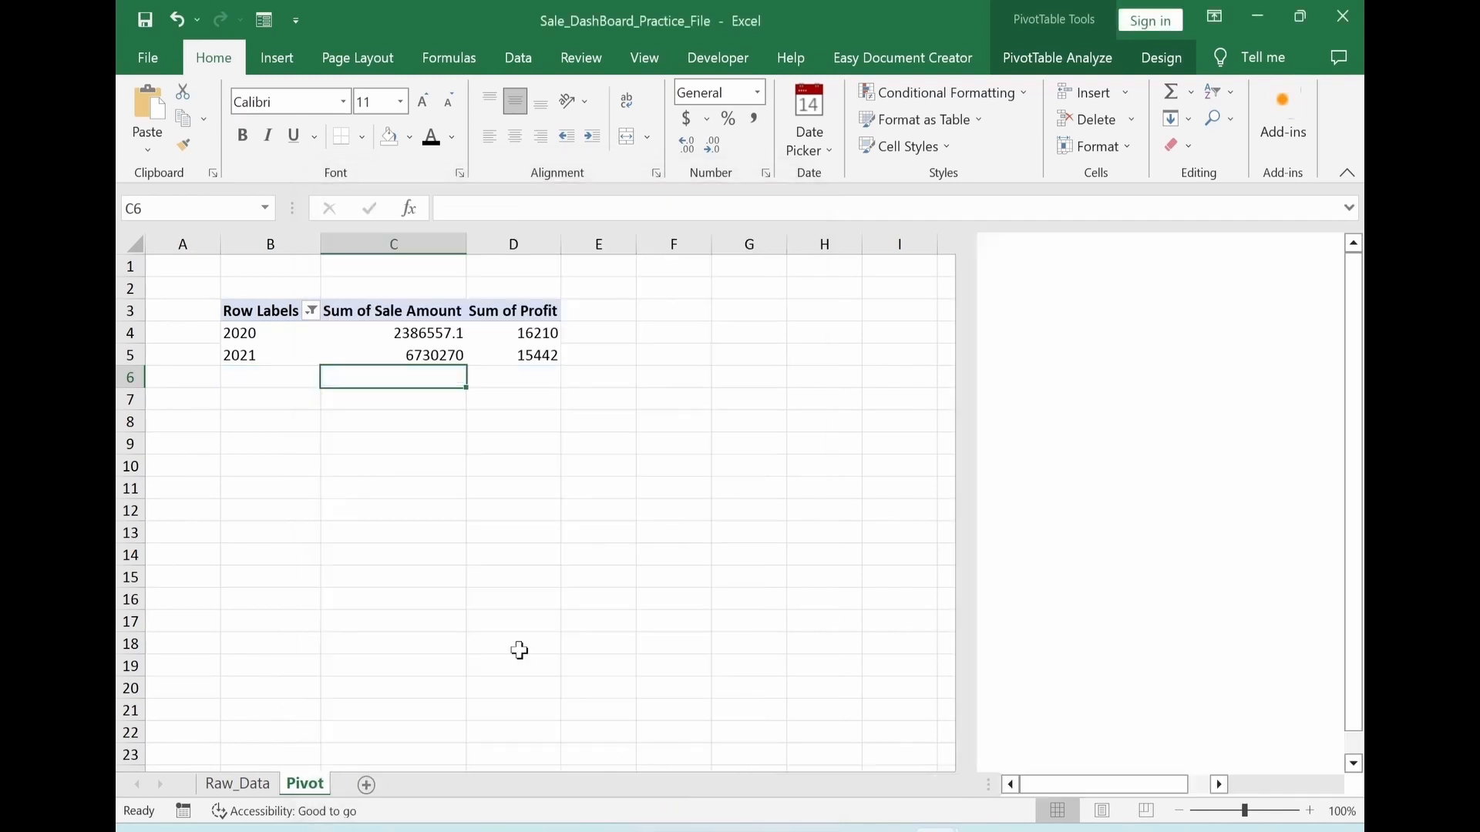
left_click(513, 599)
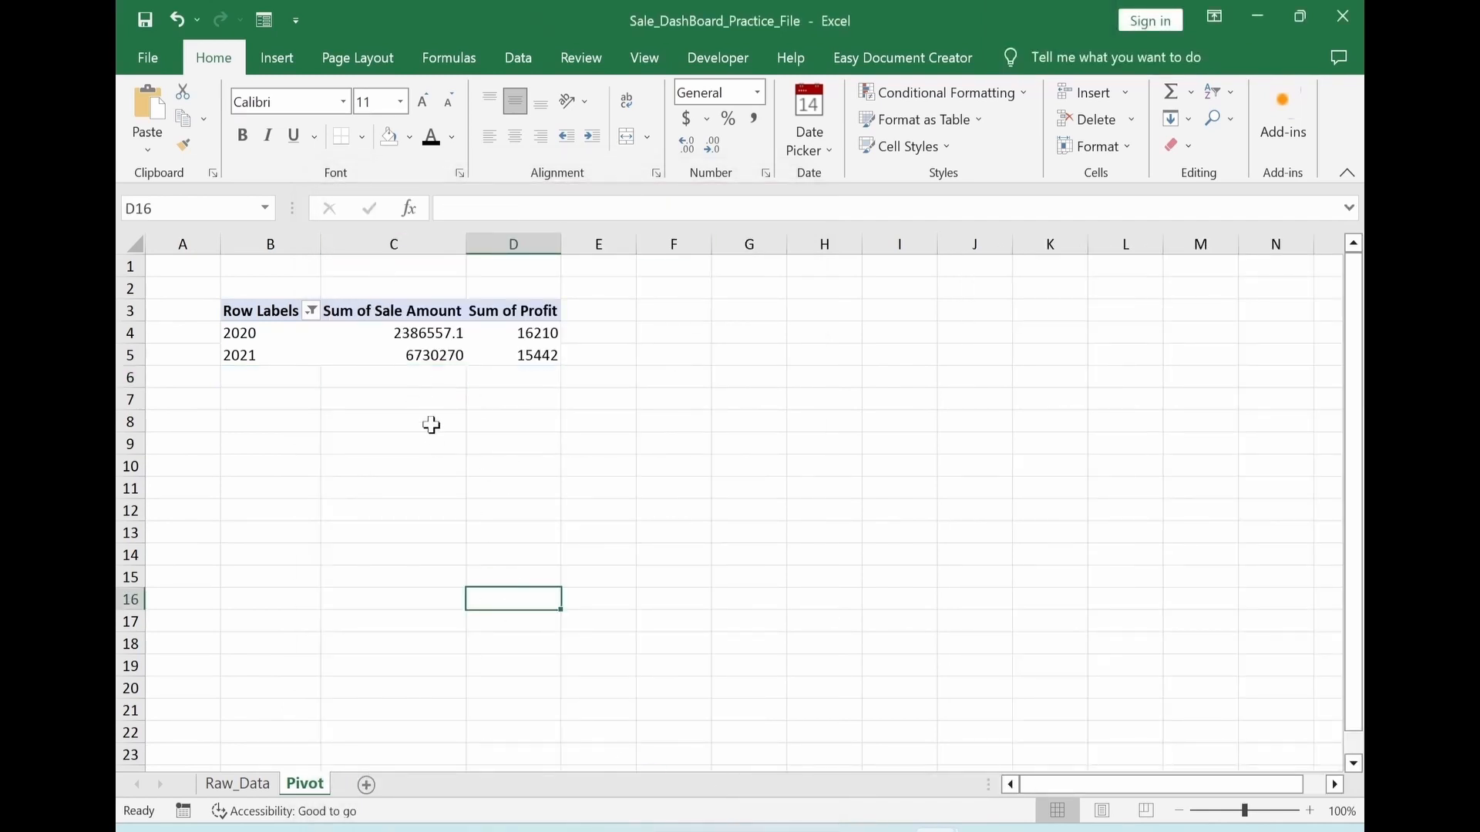
left_click_drag(560, 242, 586, 244)
left_click(632, 421)
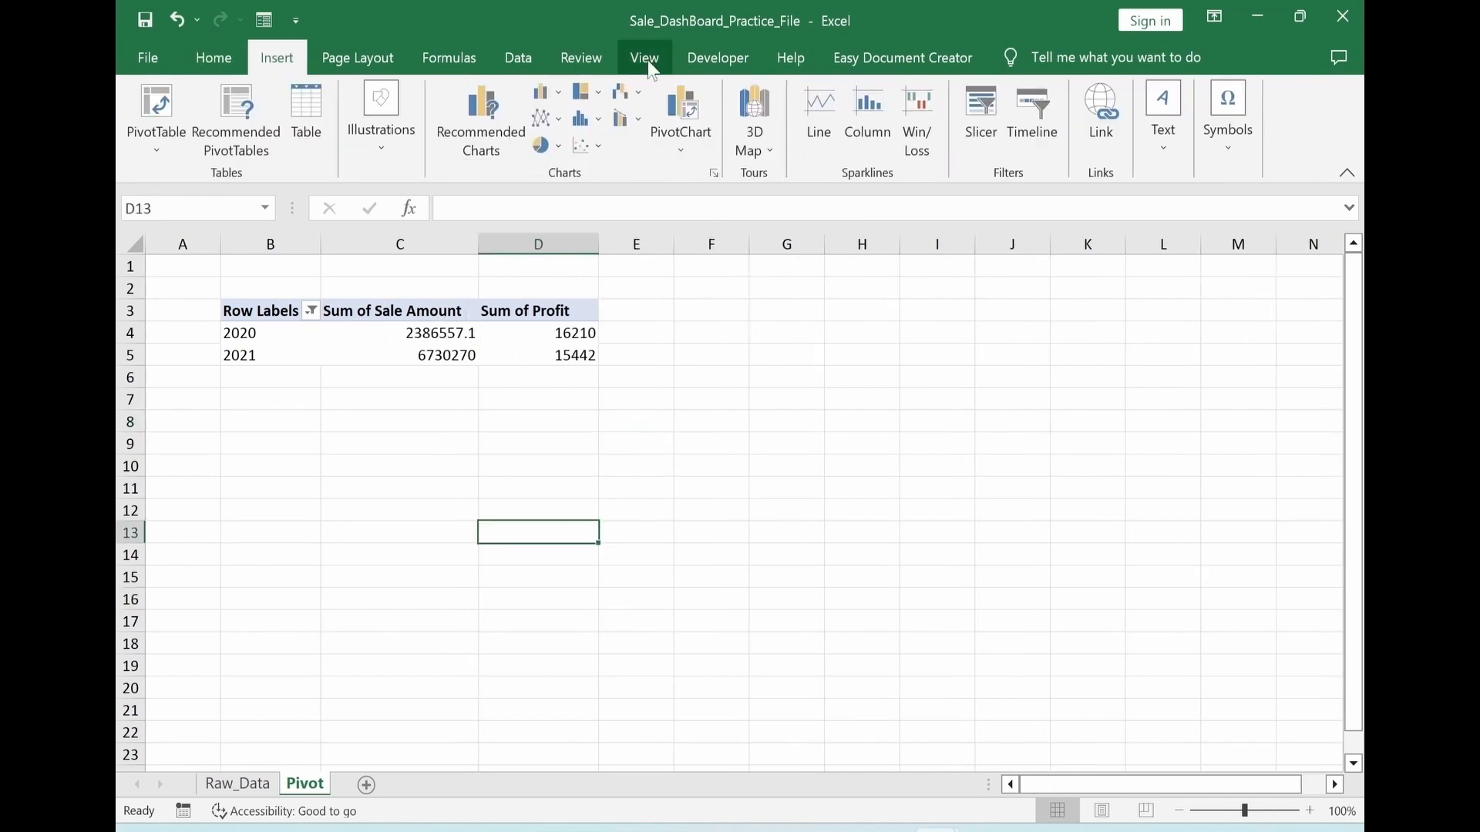
Hide the gridlines on the Pivot worksheet
left_click(646, 68)
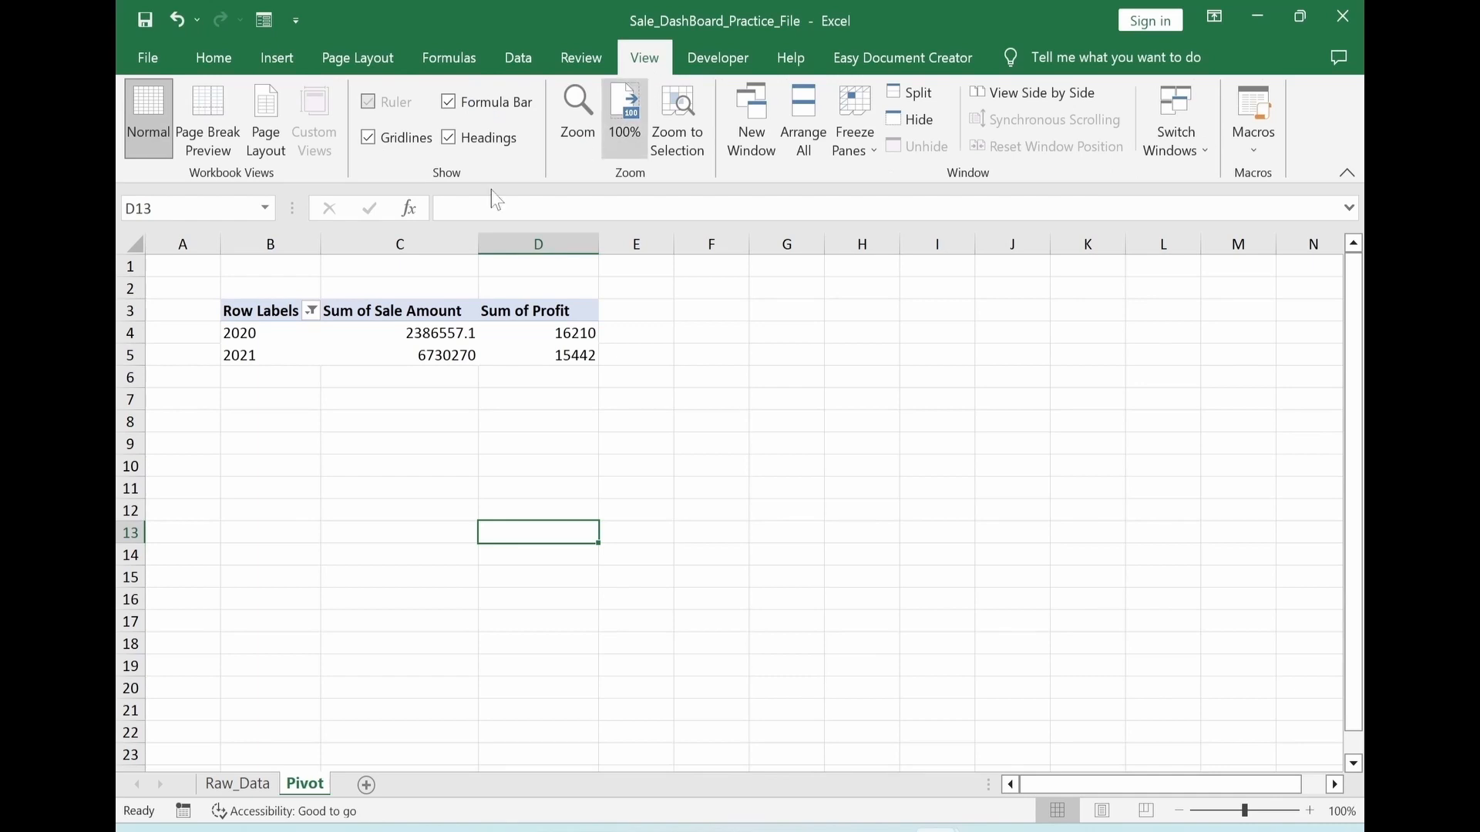
left_click(369, 140)
left_click(686, 451)
Format the PivotTable values in C4:D5 with thousands separators and no decimal places
left_click_drag(401, 333, 590, 353)
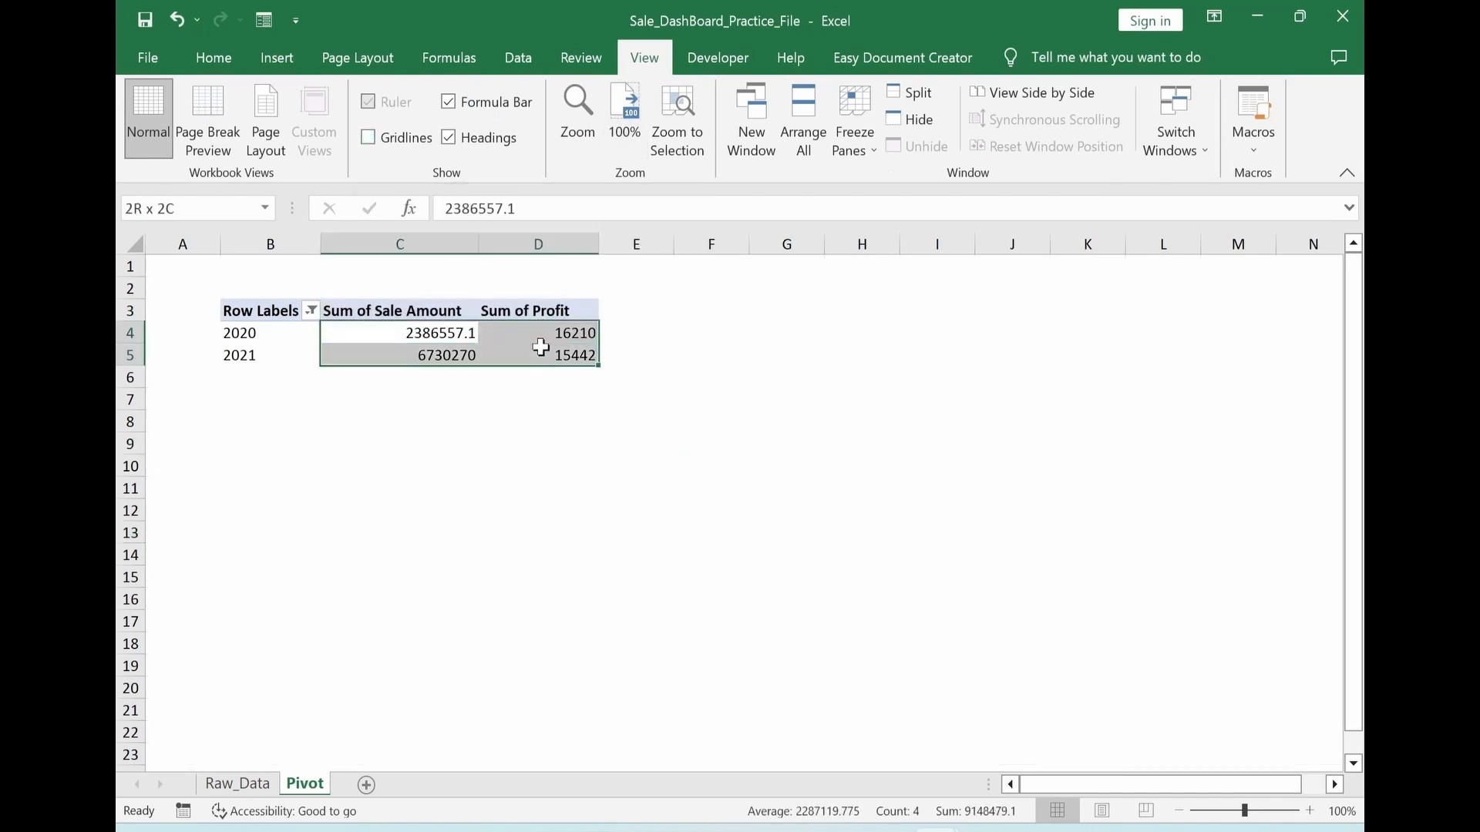
left_click(213, 58)
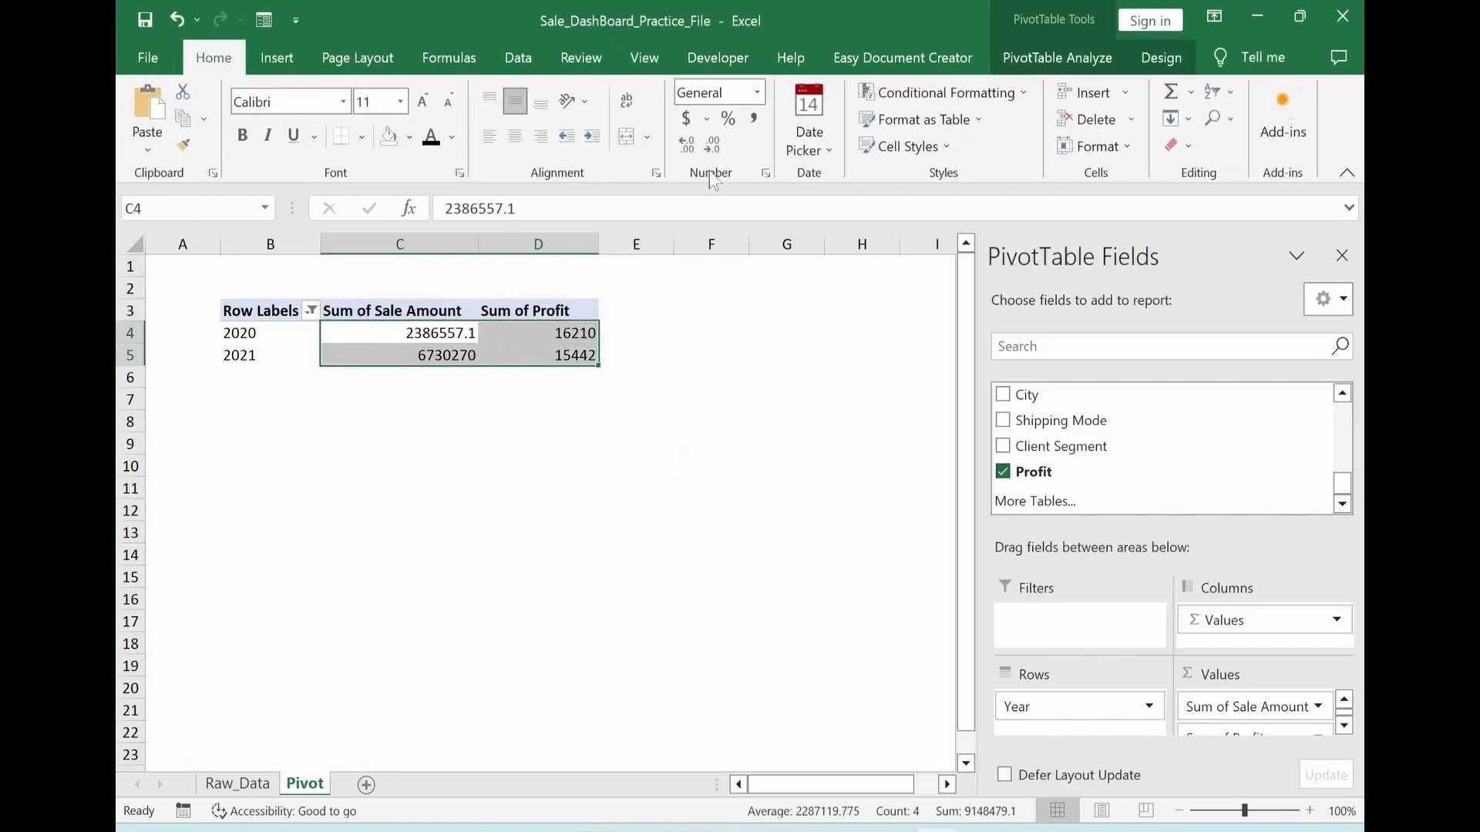
left_click(754, 118)
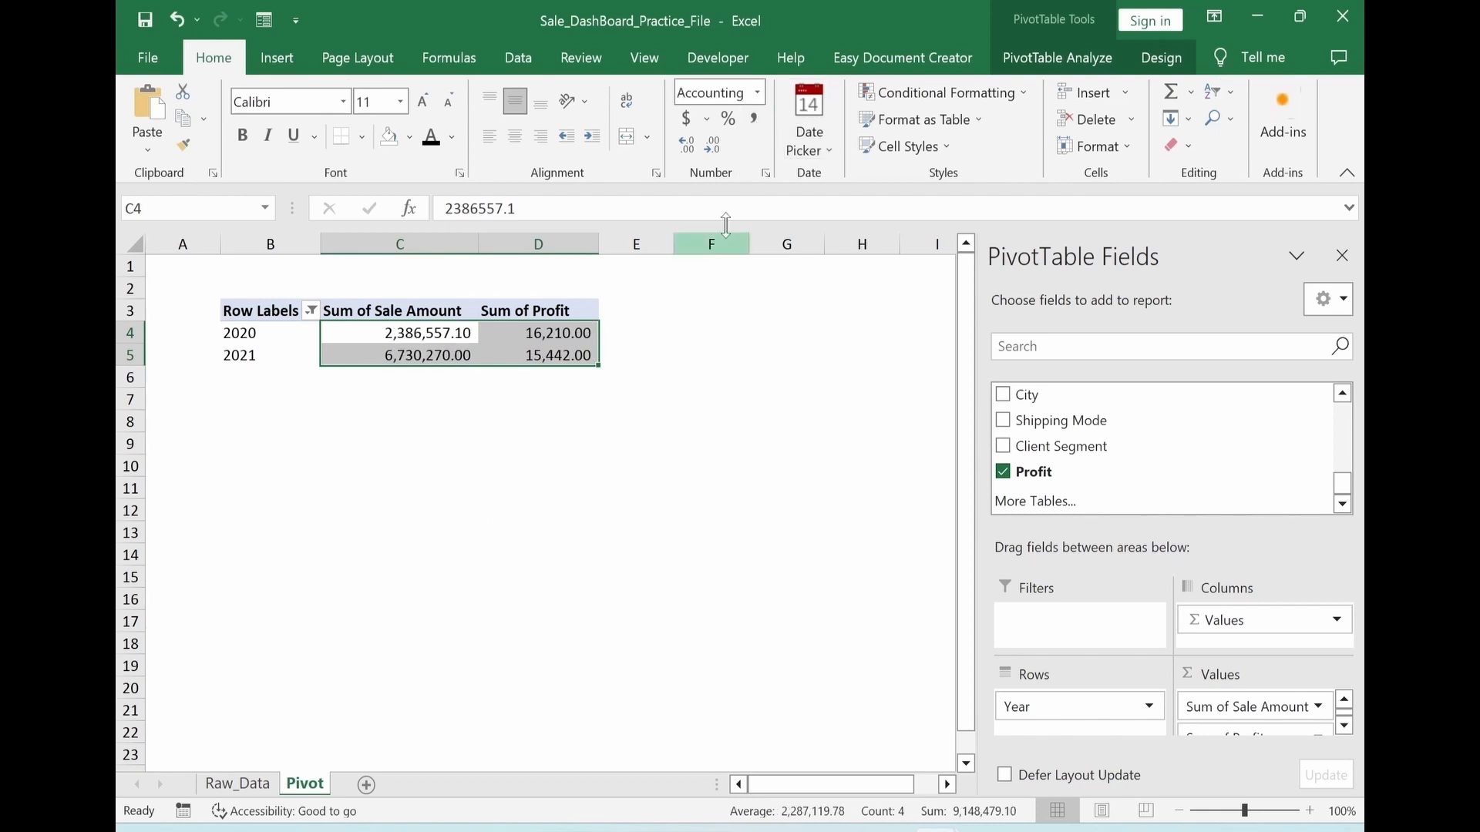
left_click(712, 145)
left_click(712, 145)
left_click(602, 507)
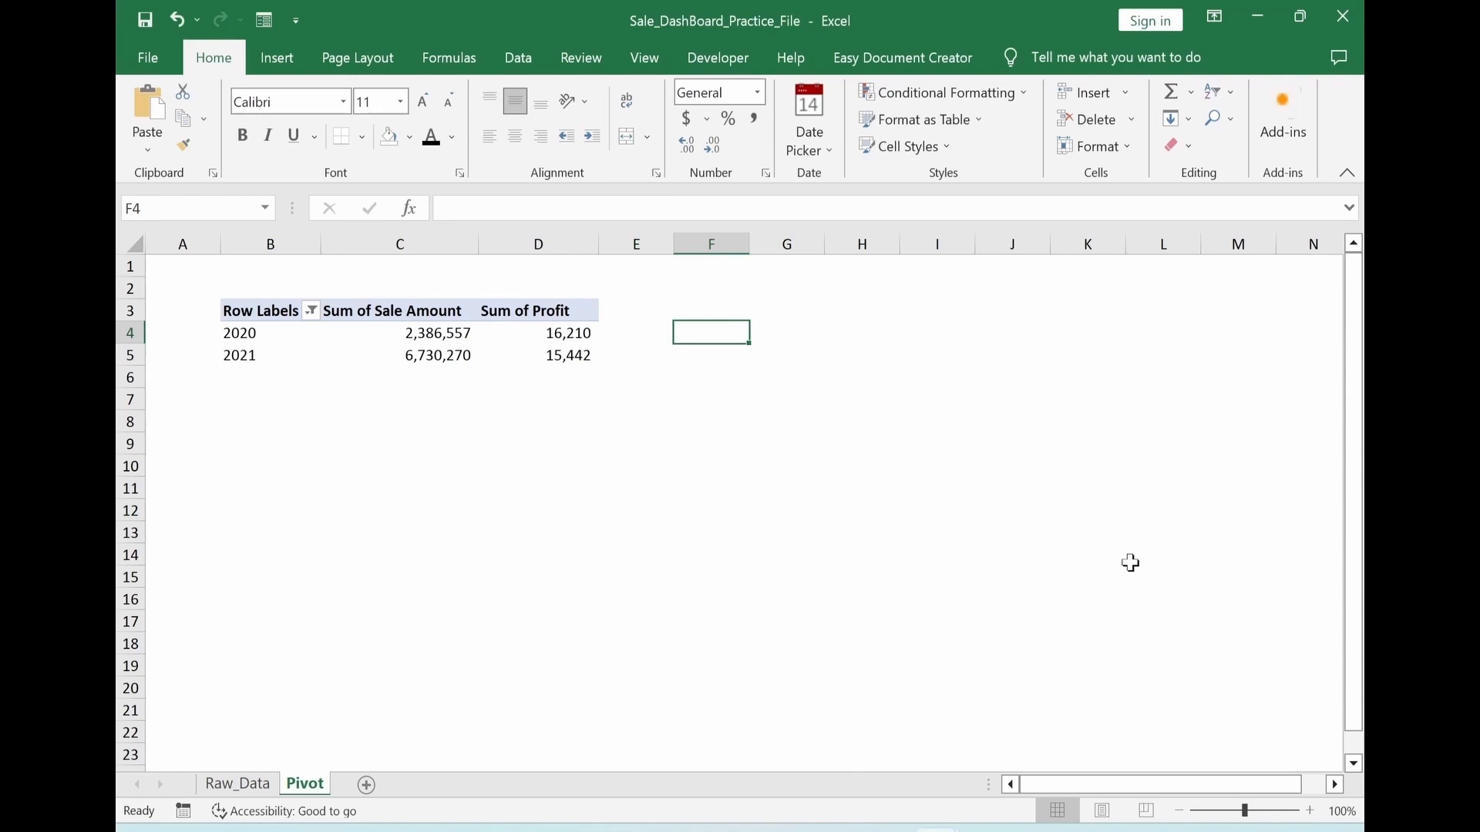
type("=")
key("Left")
key("Left")
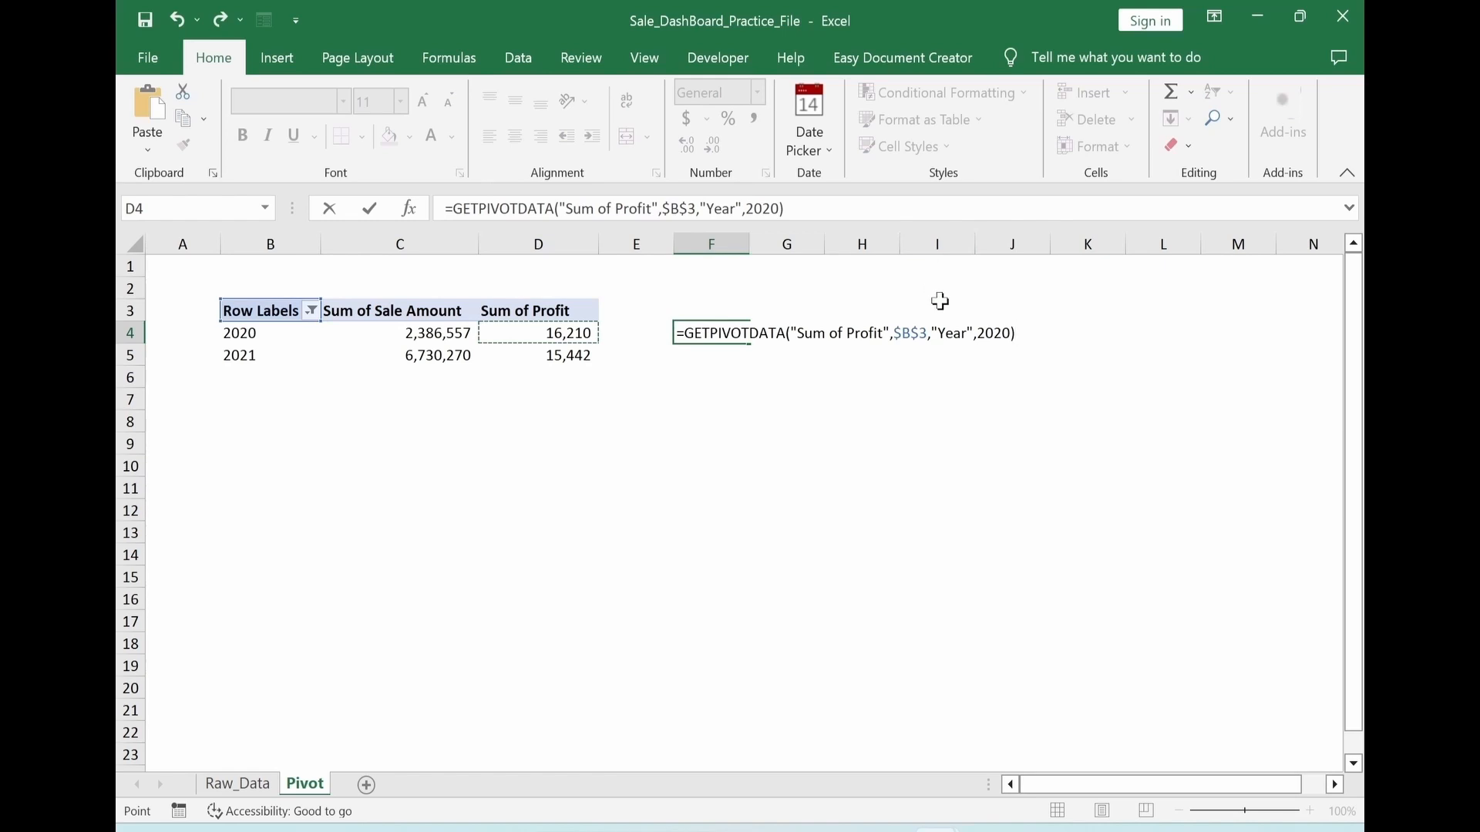
key("Escape")
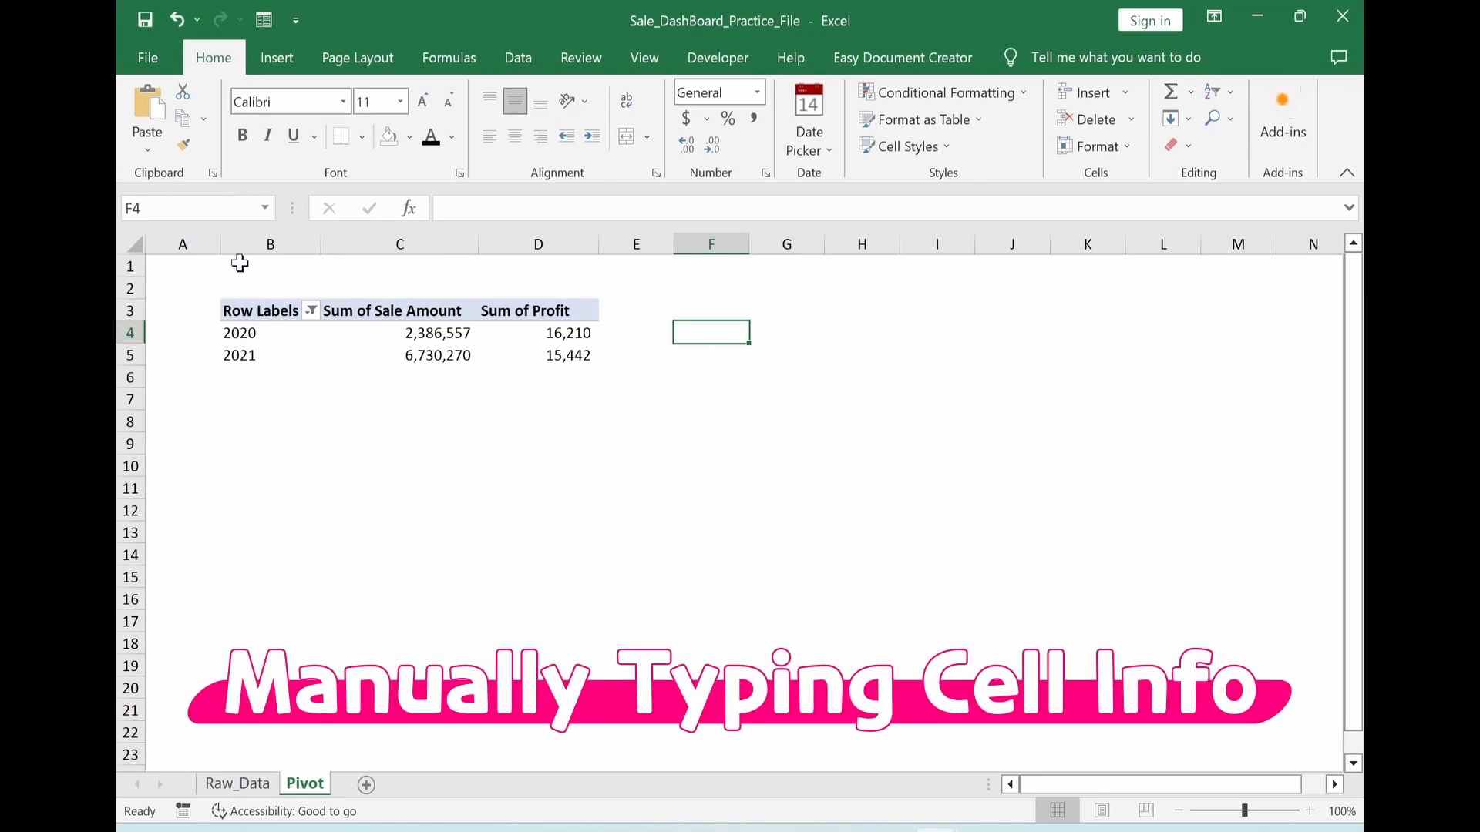
Enter the formula =B4 in cell F4 to reference the first year in the PivotTable
type("=")
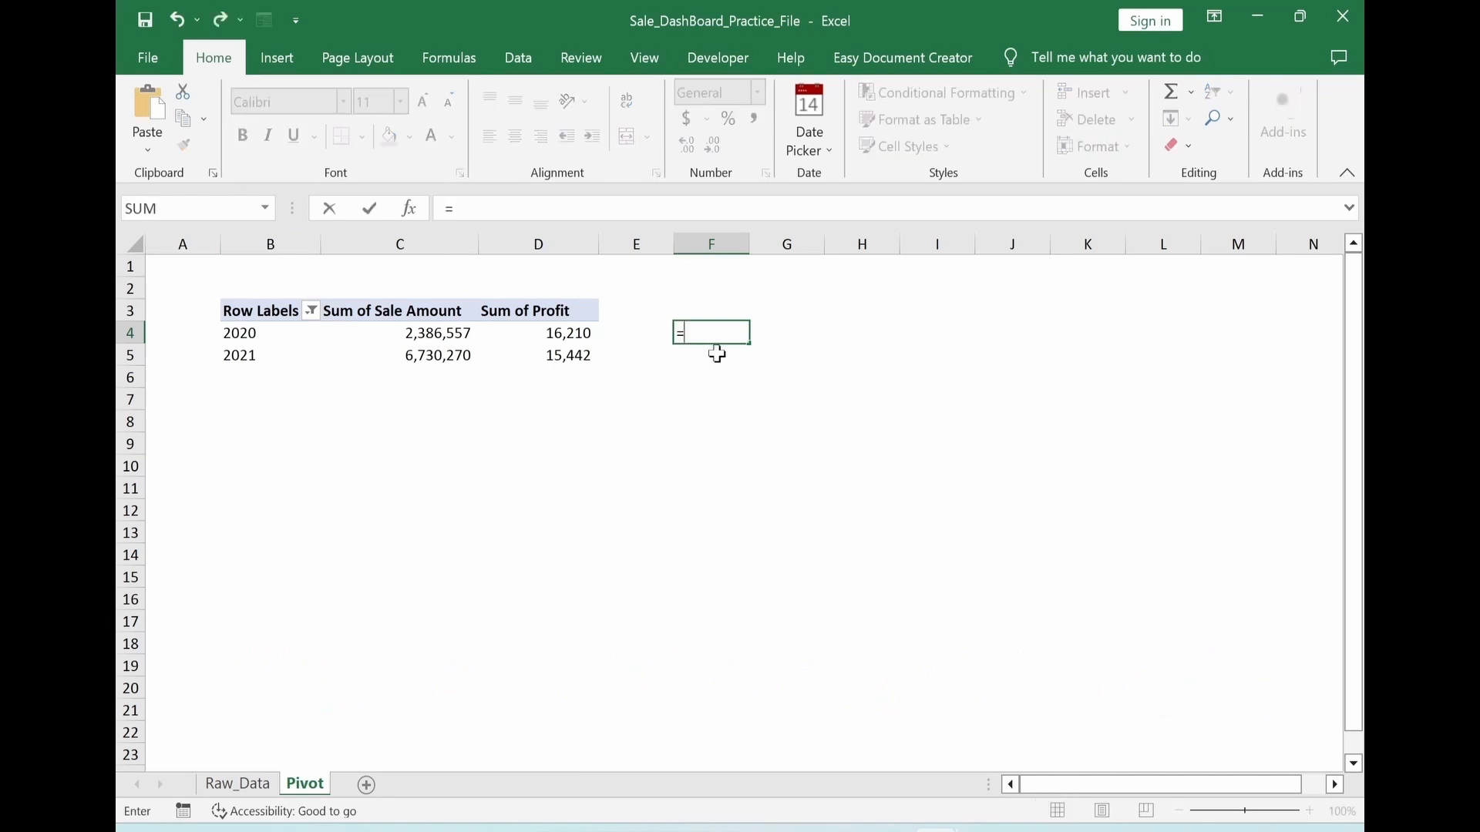
type("b")
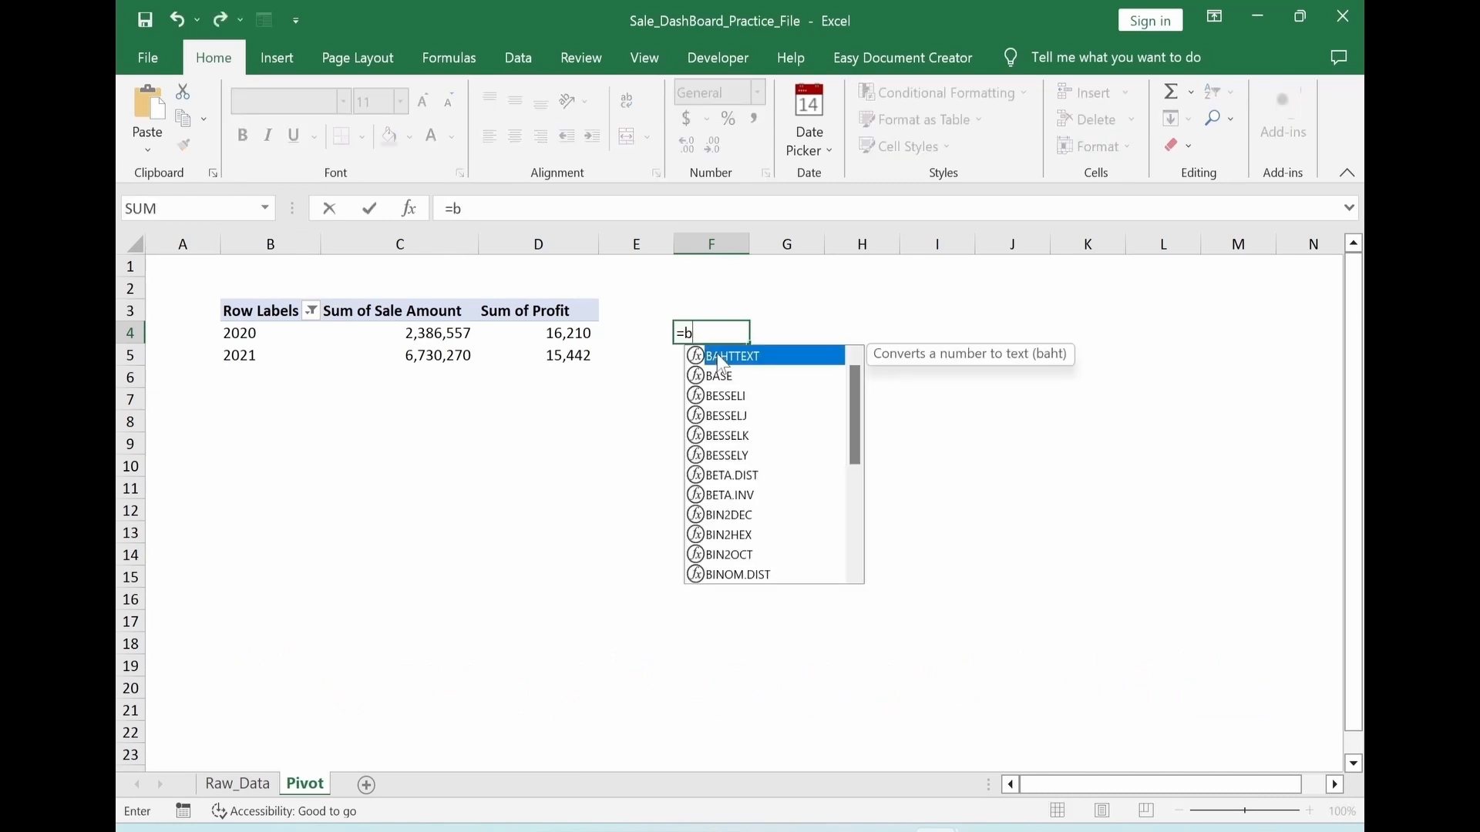
type("4")
key("Return")
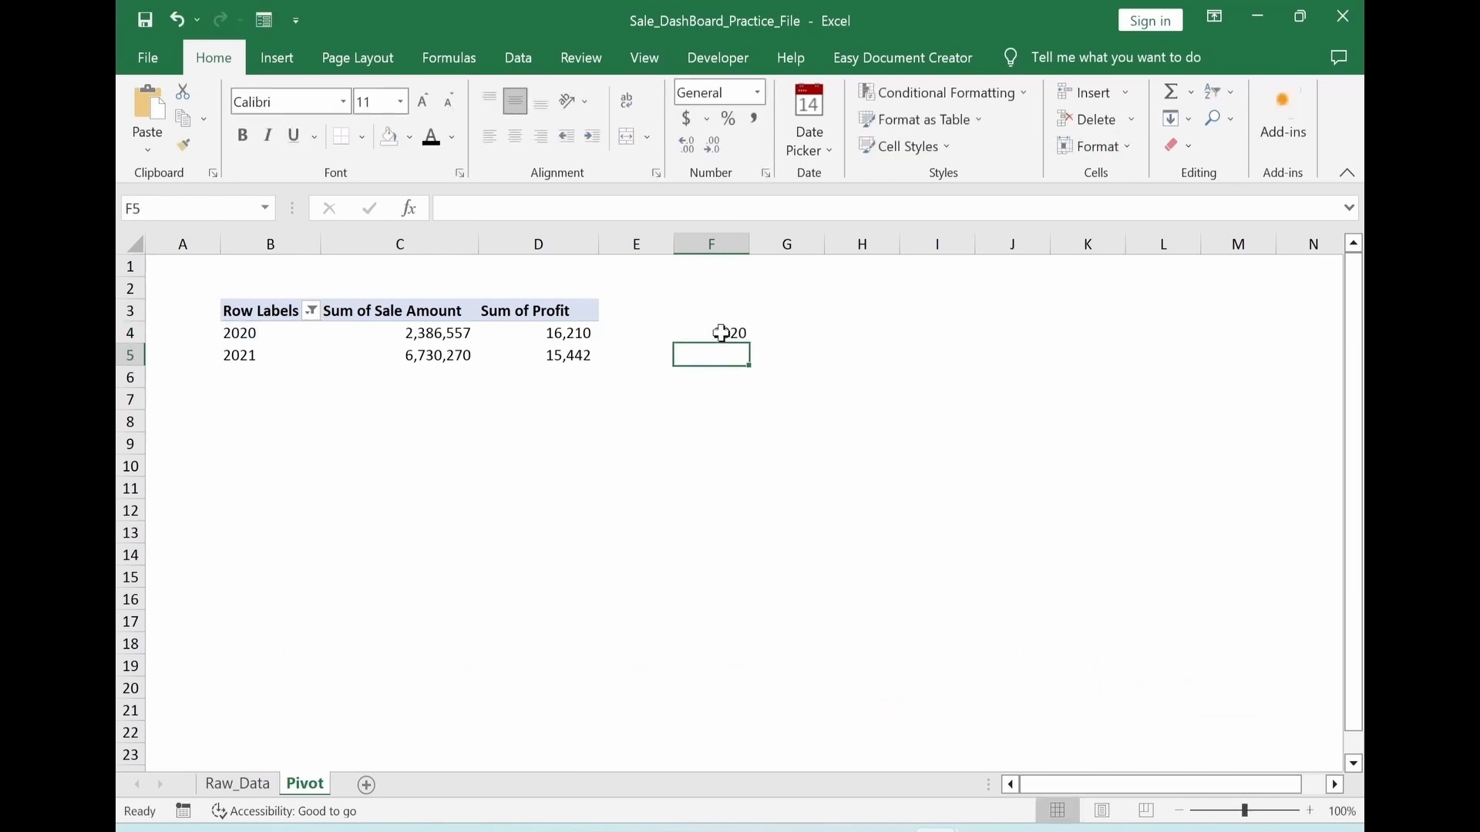
Copy cell F4 and paste only its formula across F4:H5 with Paste Special
left_click(714, 330)
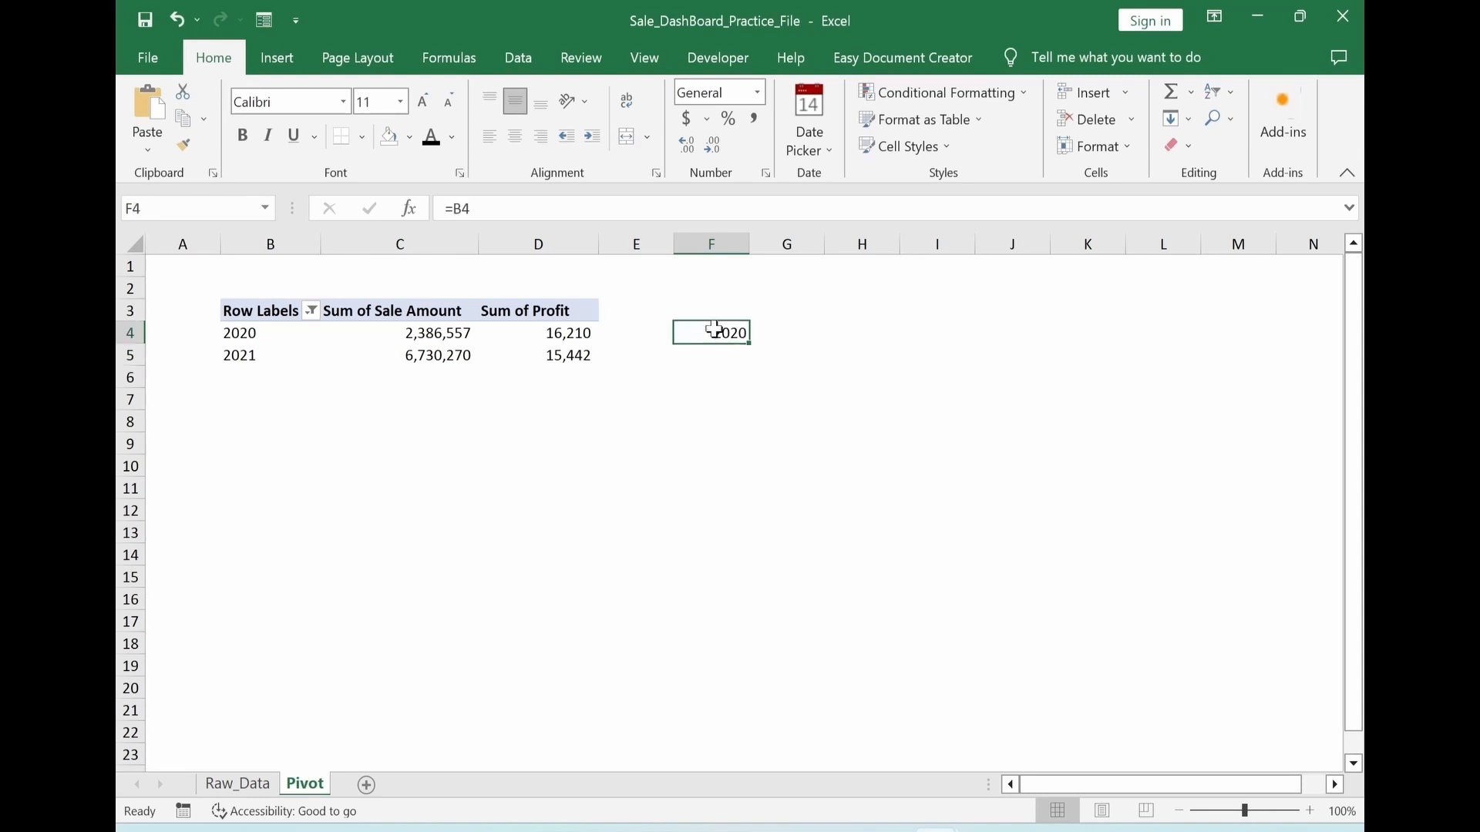
double_click(713, 331)
key("Escape")
key("ctrl+c")
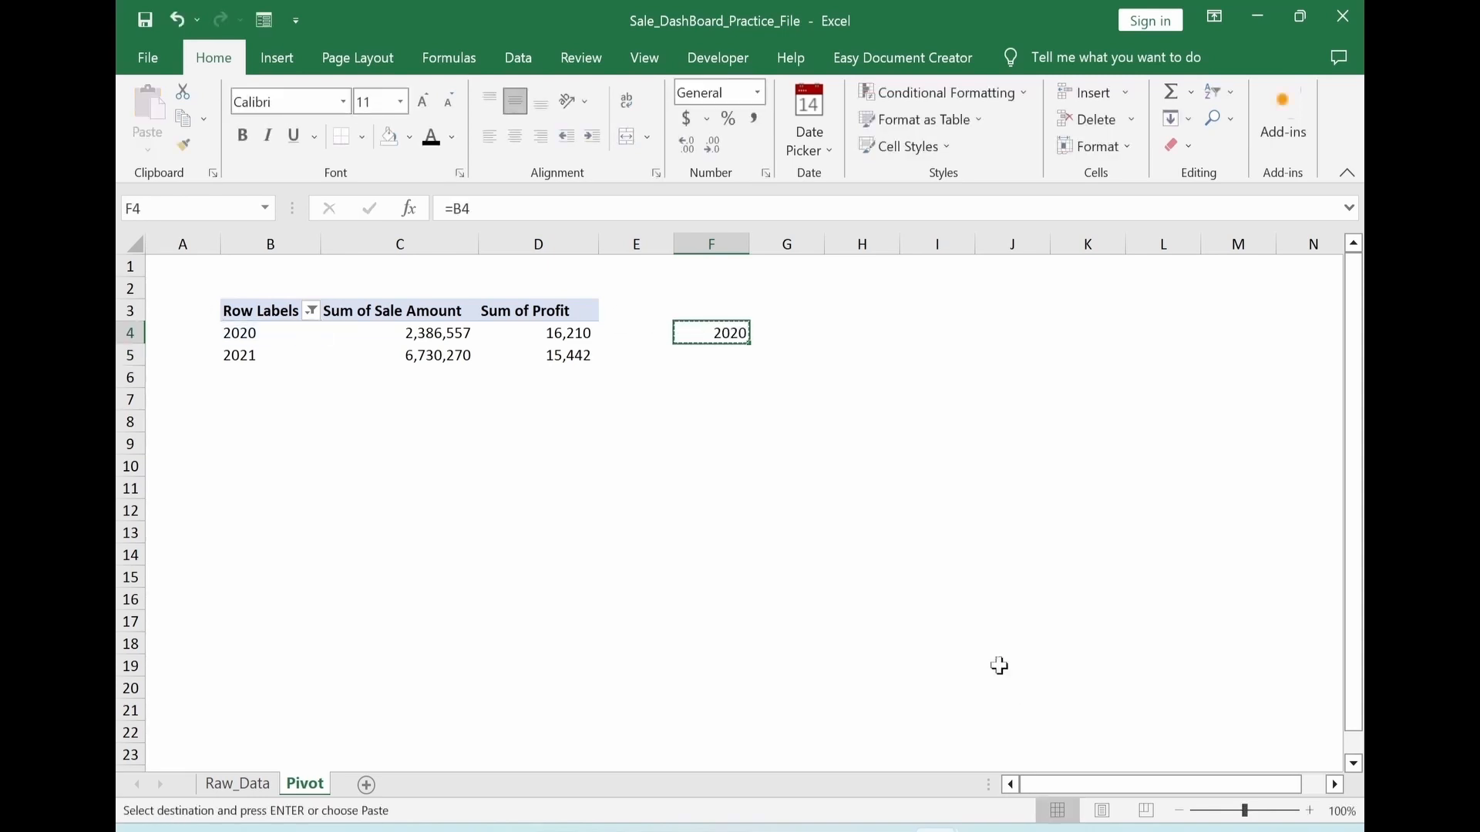
left_click_drag(732, 336, 884, 372)
key("alt+e")
key("s")
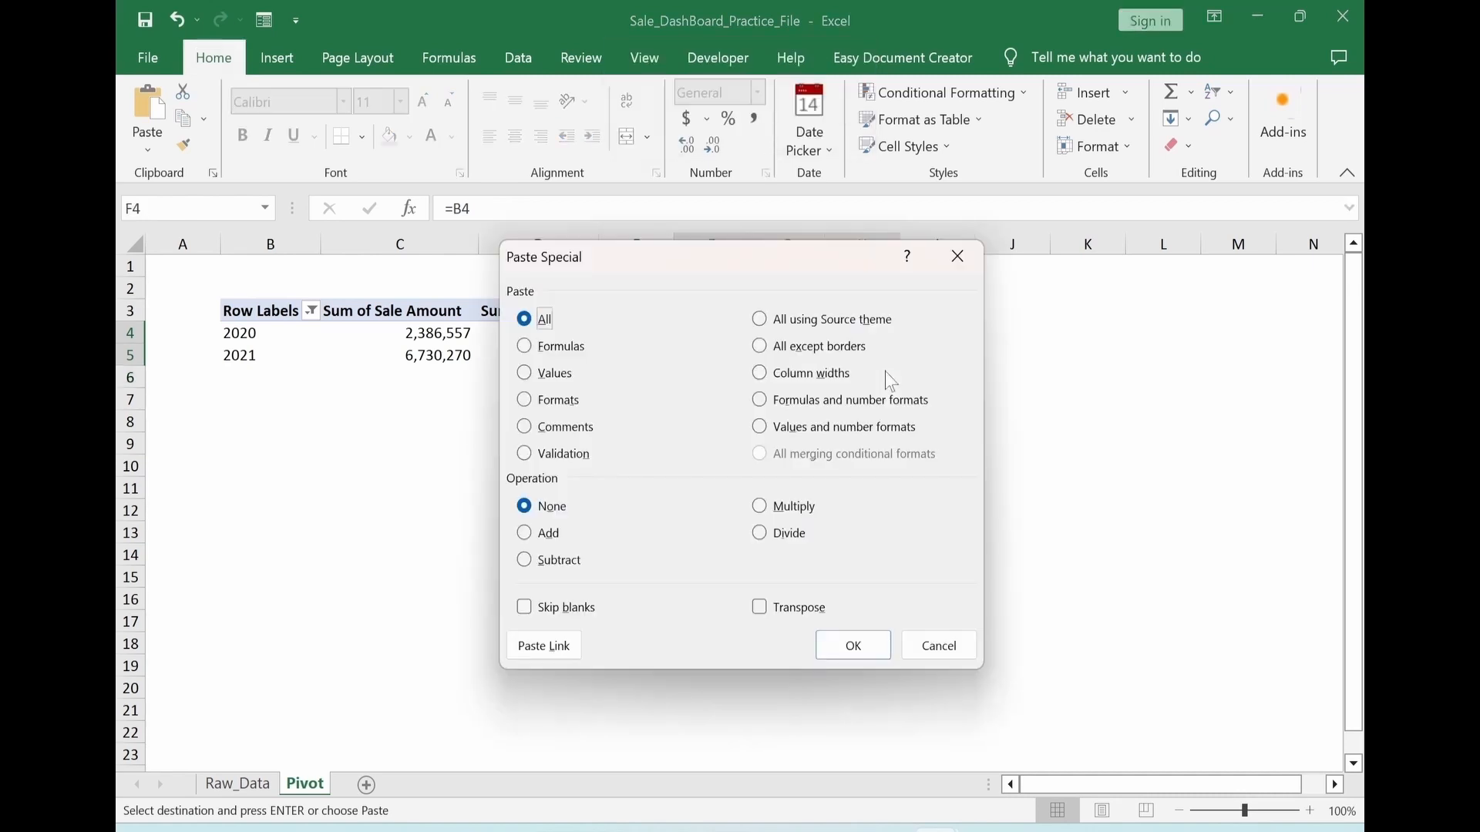
left_click(524, 346)
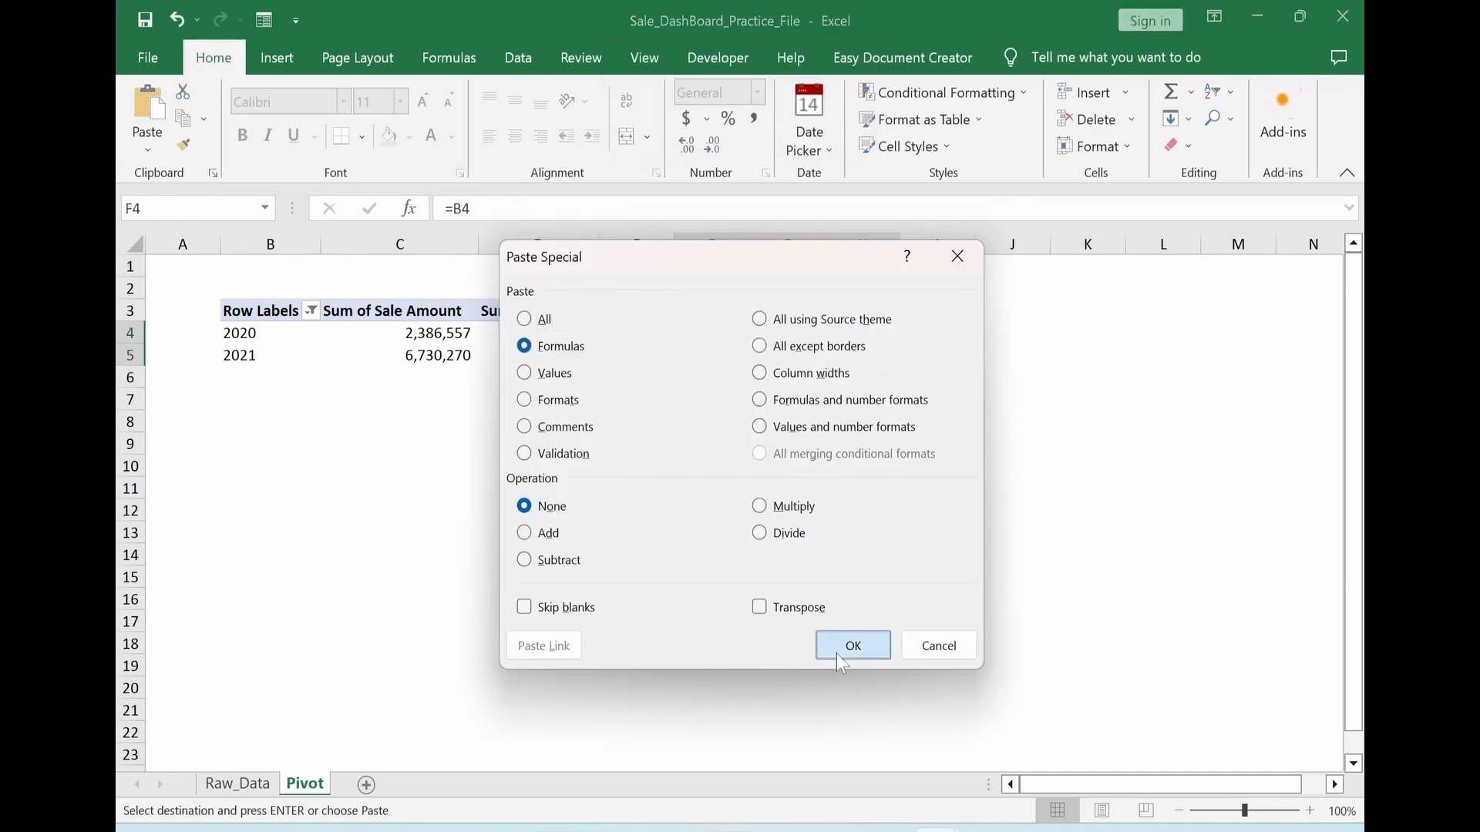
left_click(837, 652)
left_click(901, 642)
key("Escape")
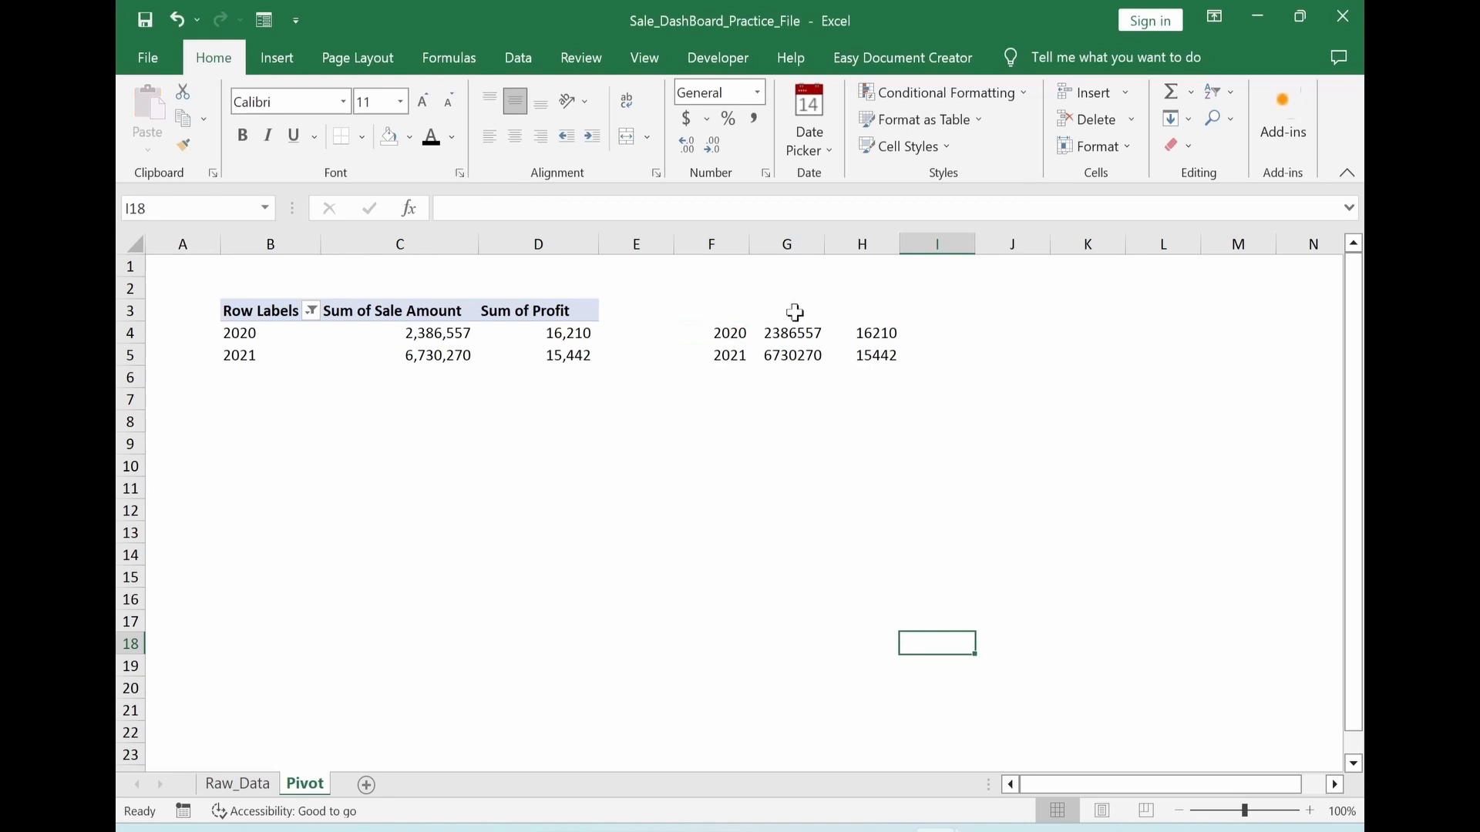
Format the linked amounts in G4:H5 with thousands separators and no decimal places
left_click_drag(792, 333, 865, 352)
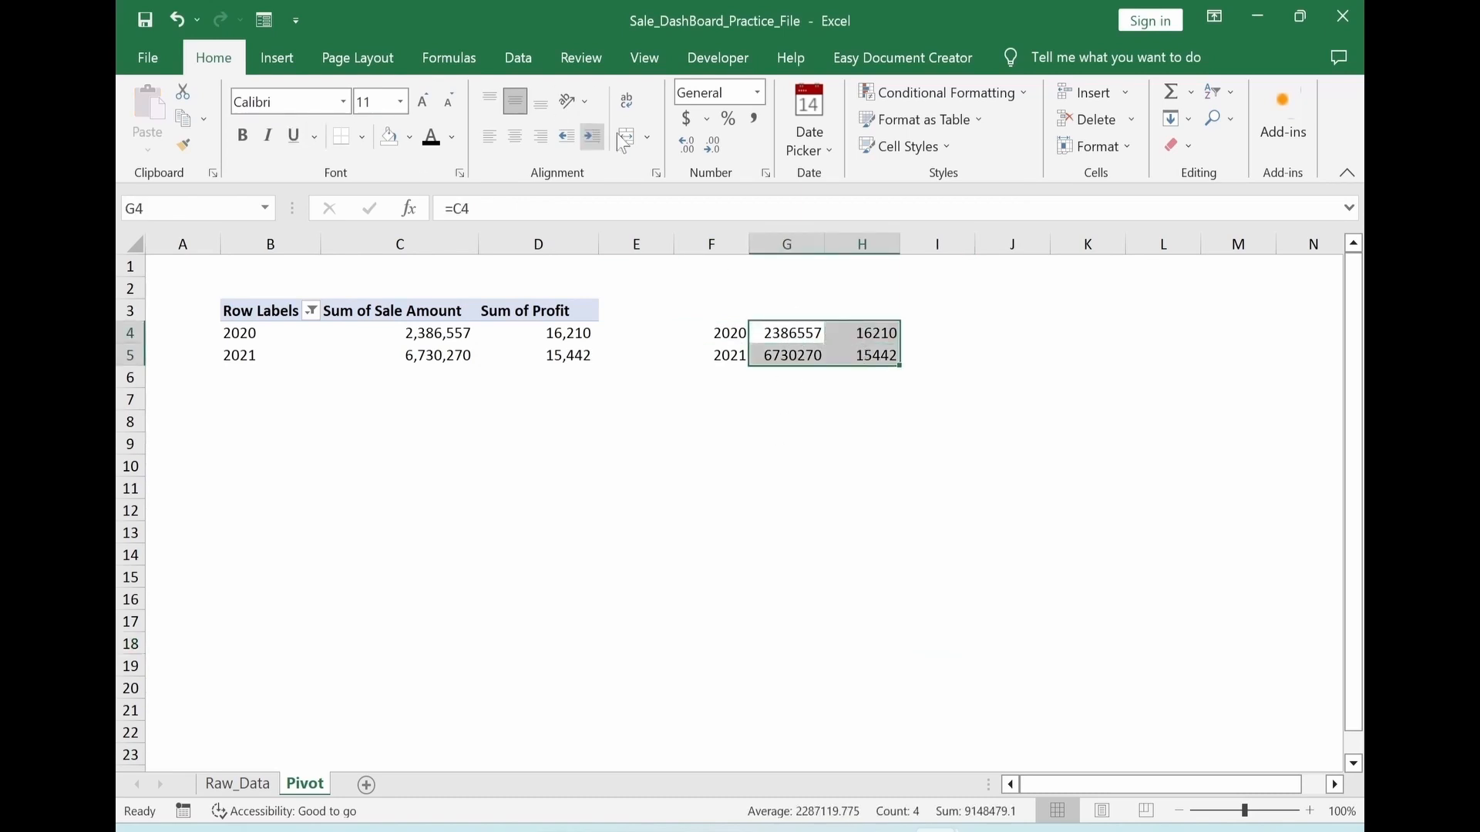
left_click(753, 121)
left_click(715, 149)
left_click(716, 149)
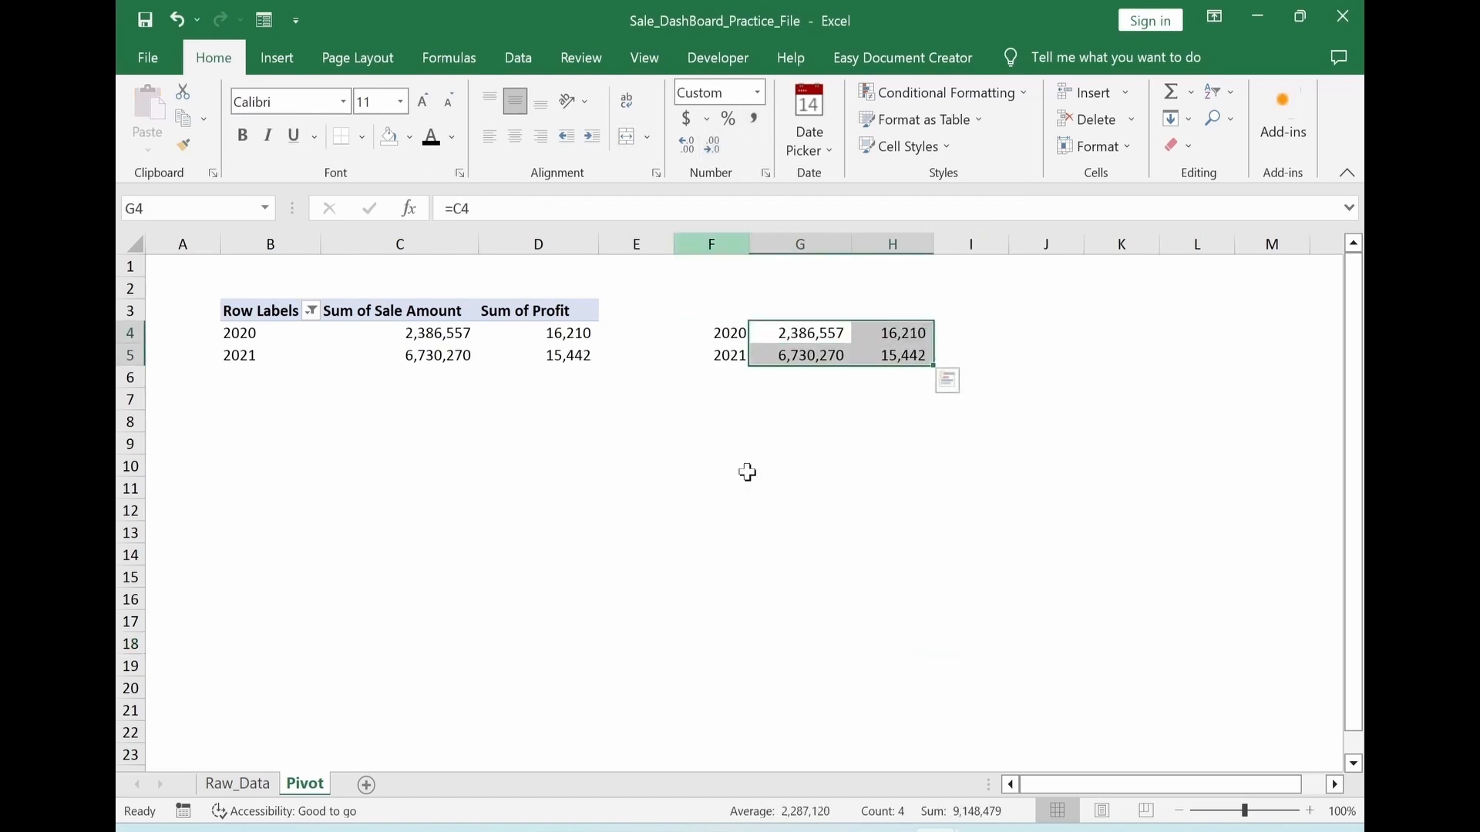
Apply all borders to the linked year, sales and profit cells in F4:H5
left_click(759, 532)
left_click_drag(729, 336, 921, 356)
left_click(361, 138)
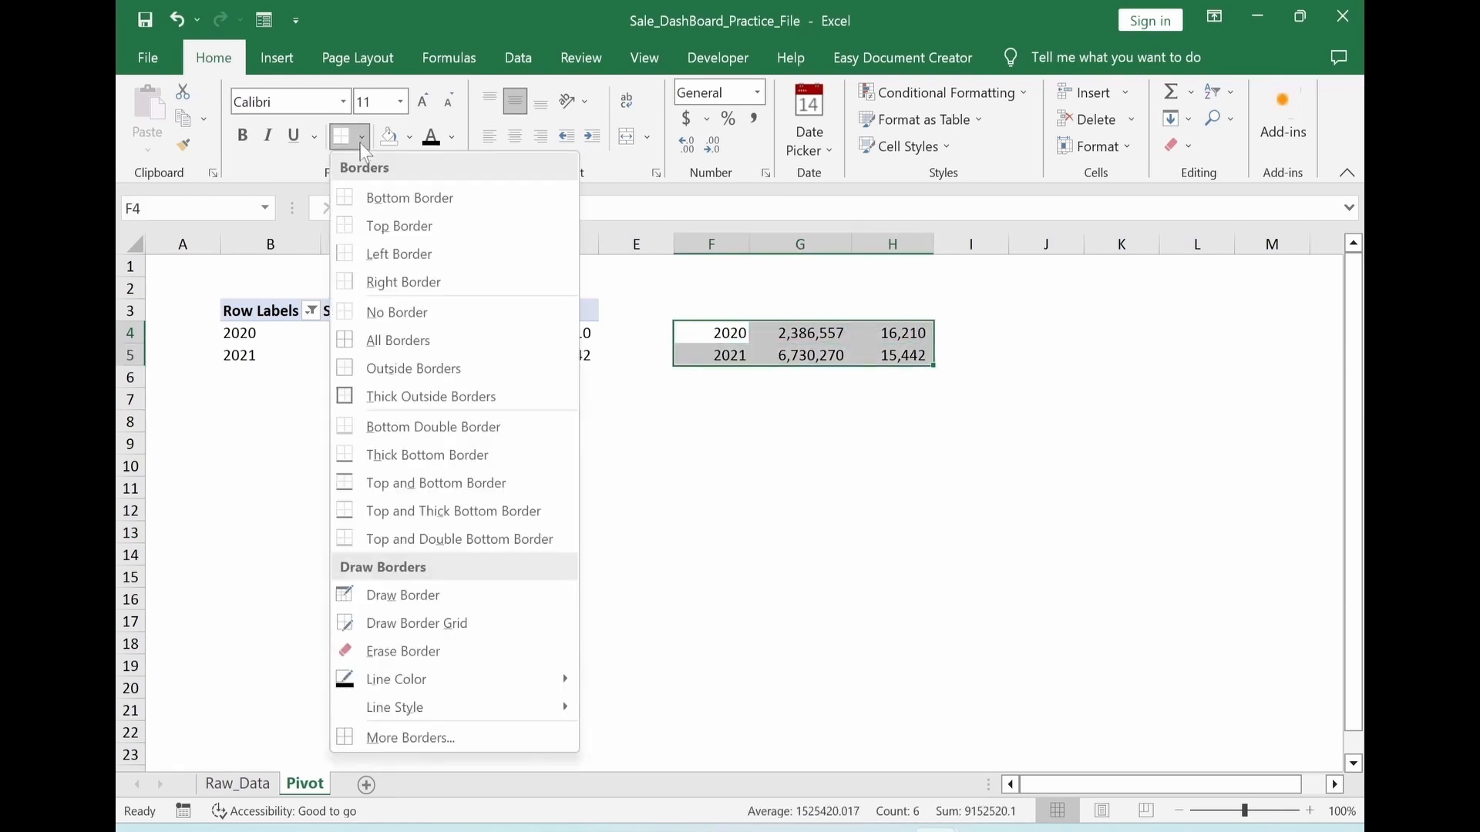
left_click(377, 340)
left_click(874, 524)
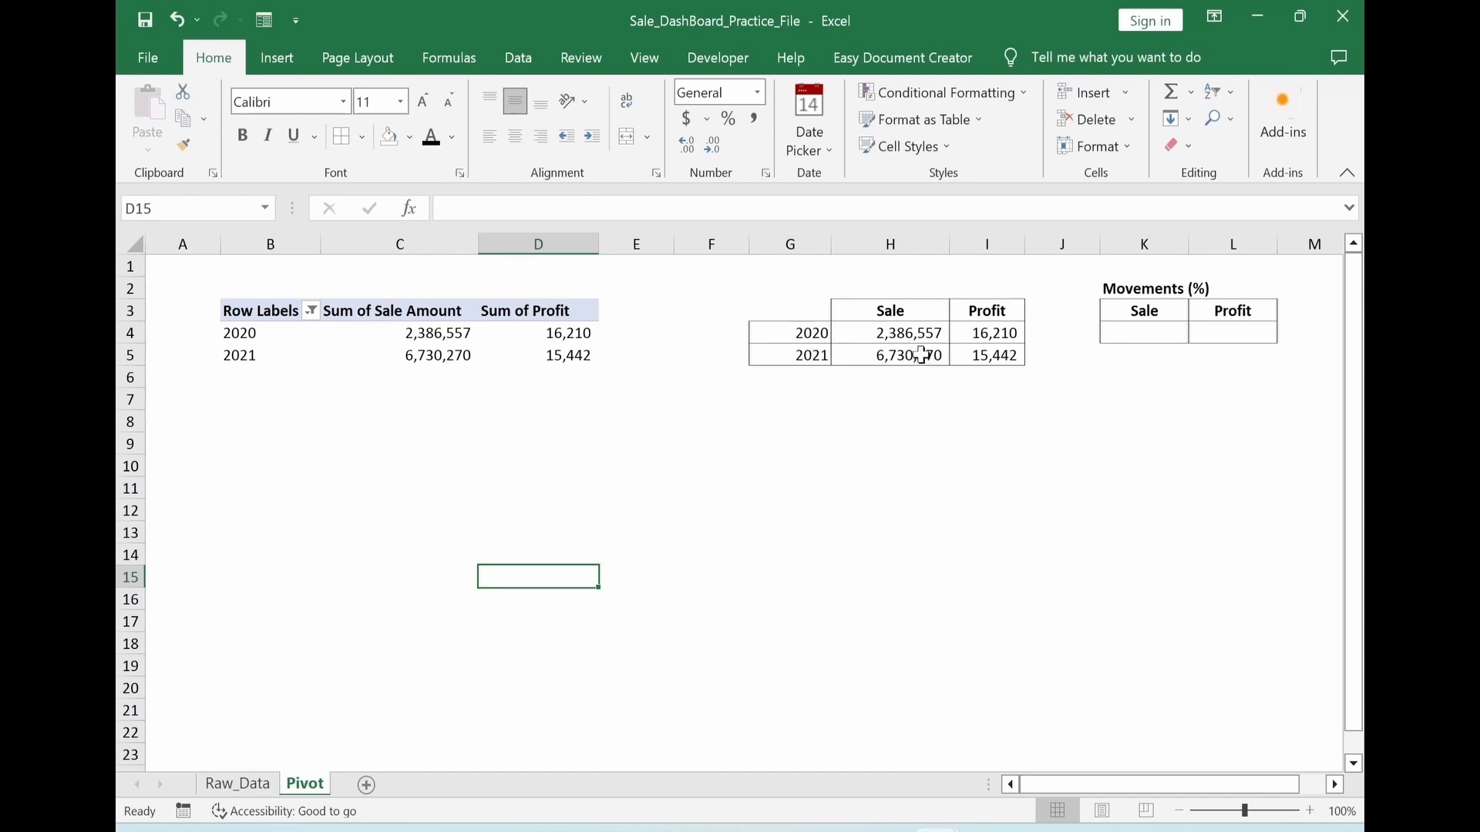
Enter the formula =H5/H4-1 in cell K4 to calculate the sales movement percentage
left_click(1143, 334)
type("=")
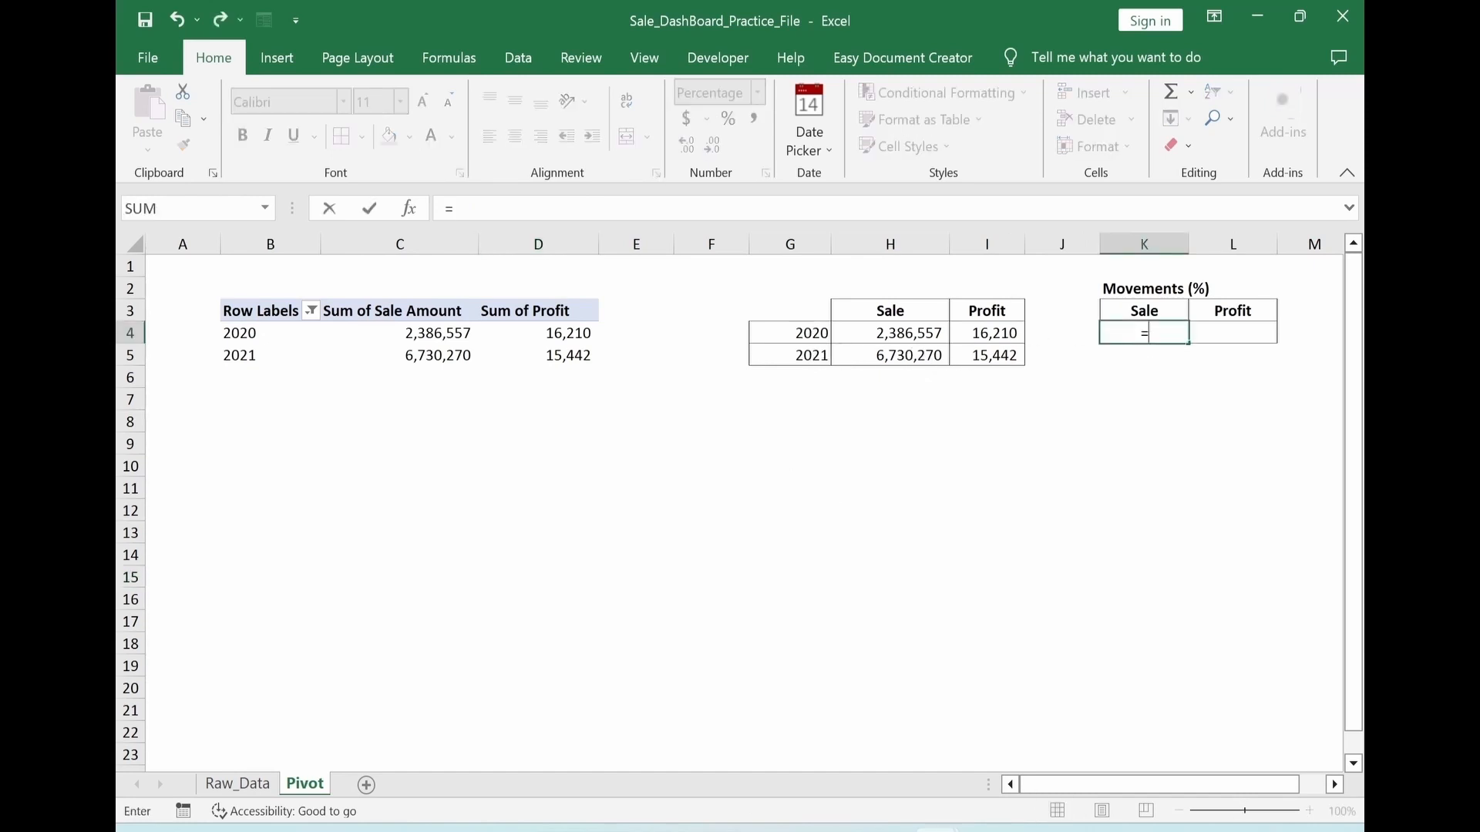
left_click(881, 355)
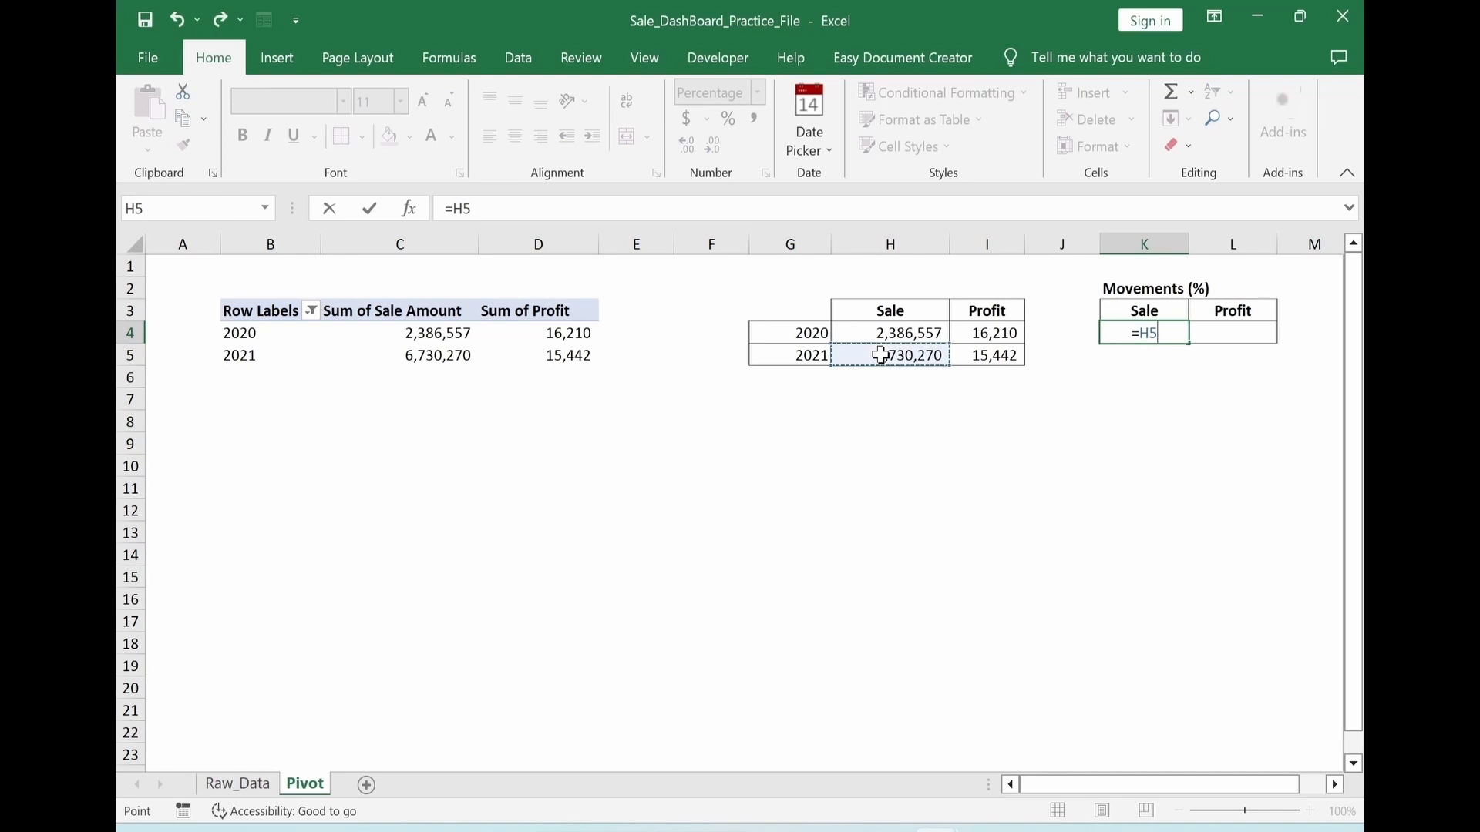
type("/")
key("BackSpace")
type("/")
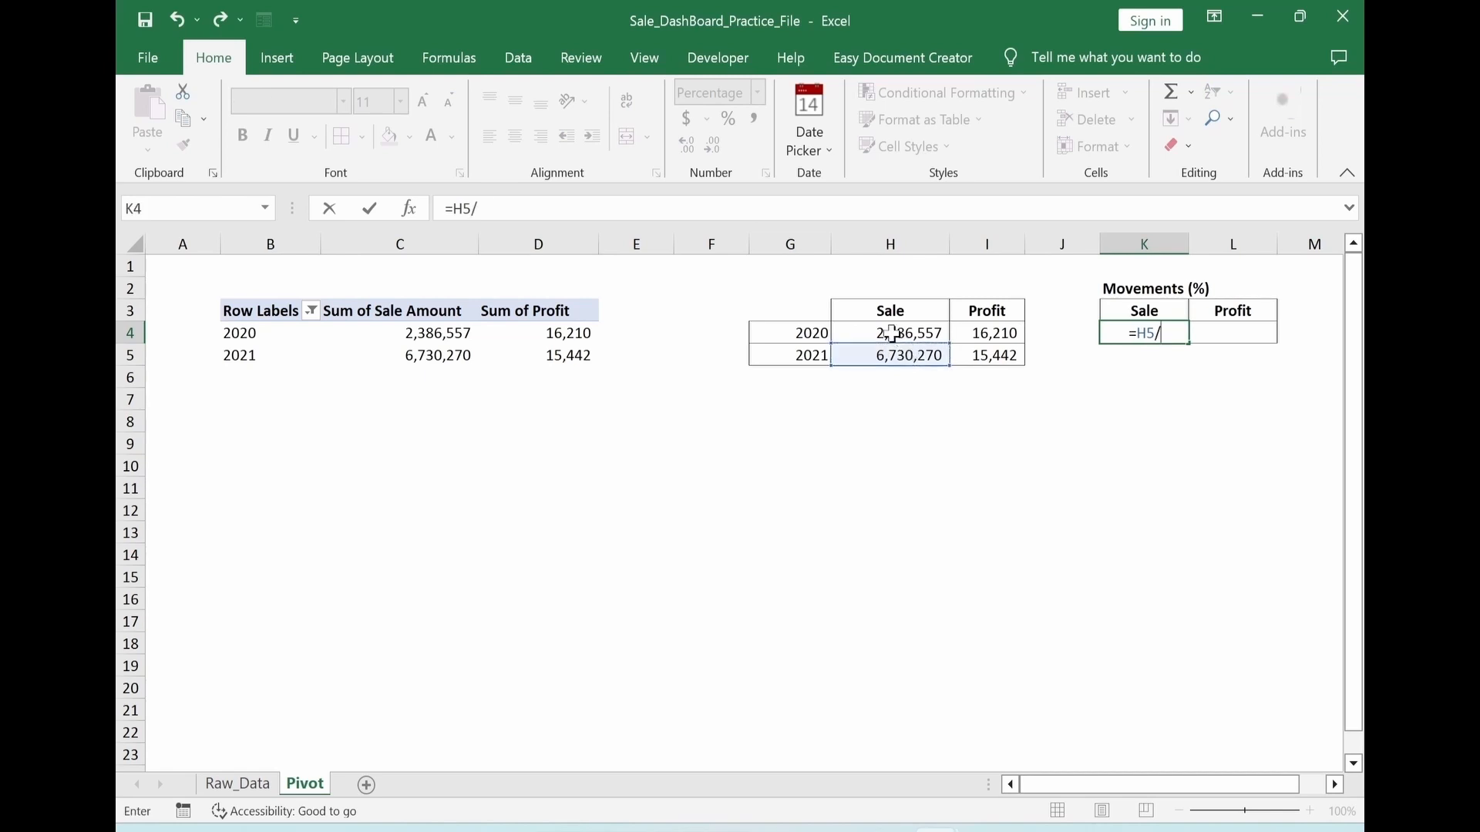
left_click(892, 333)
type("-1")
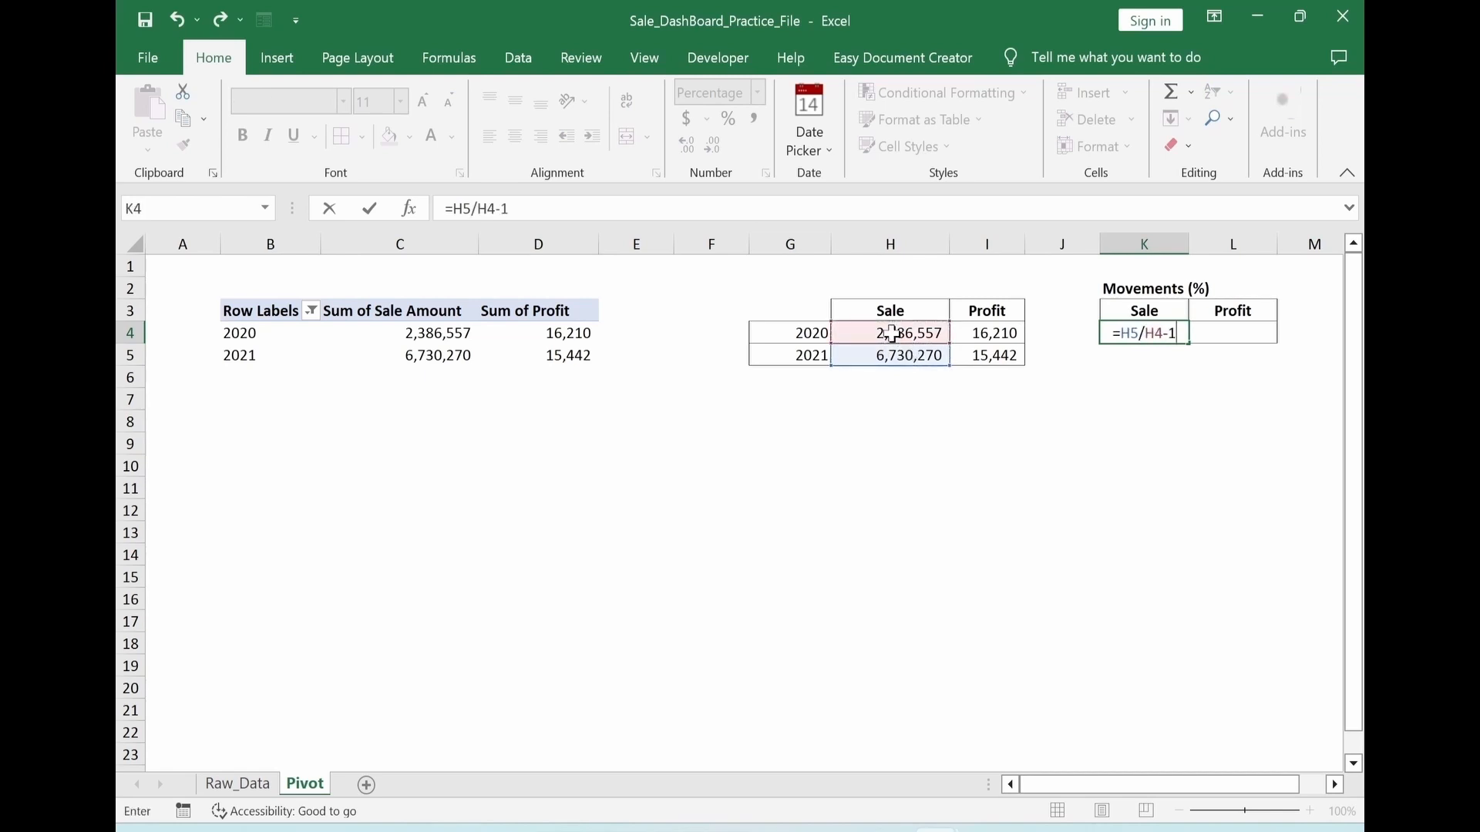
key("Return")
Copy the movement formula from K4 into L4 for Profit and check its cell references
left_click(1125, 333)
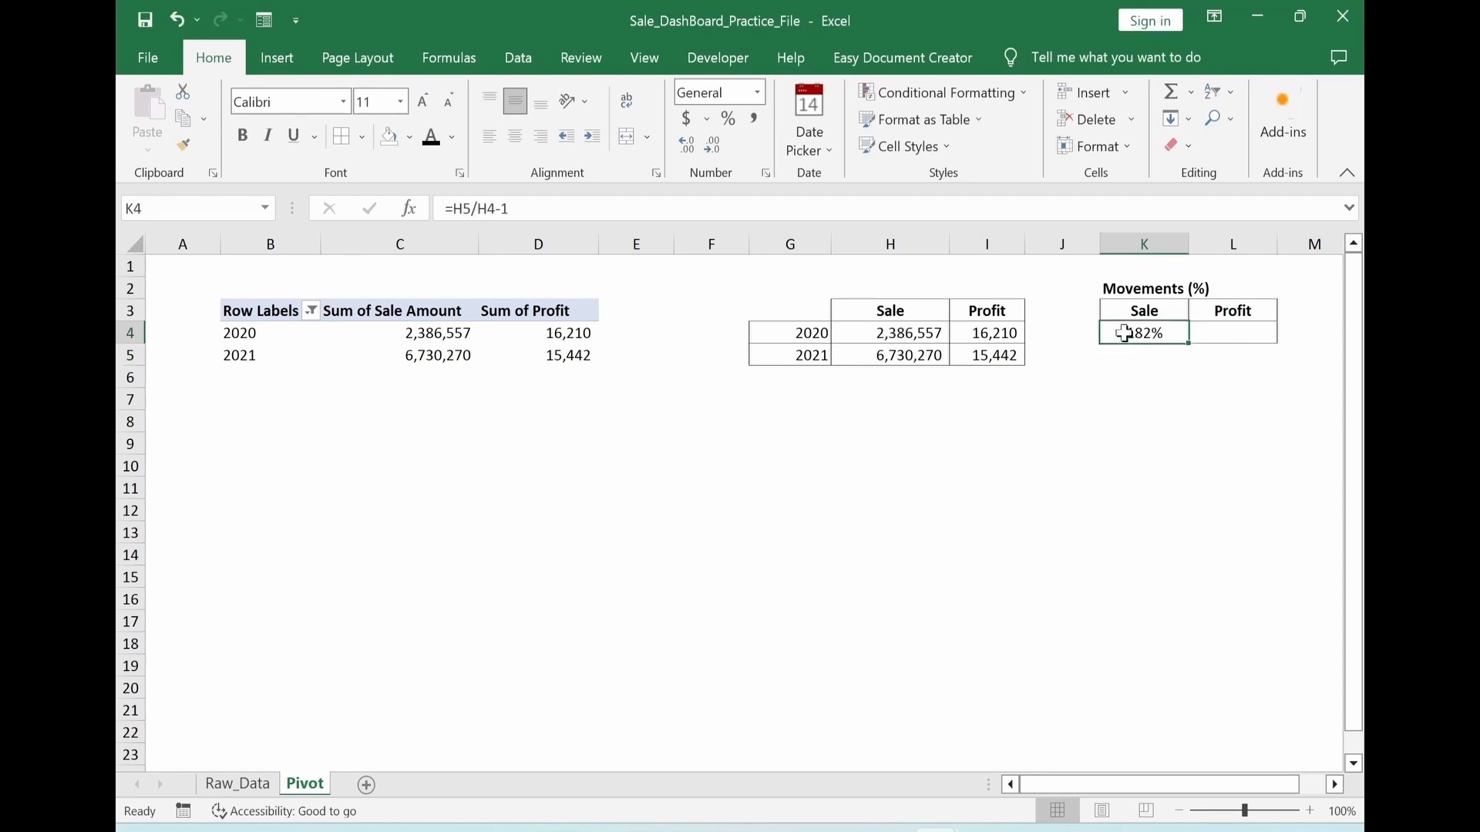
key("ctrl+c")
key("Right")
key("Return")
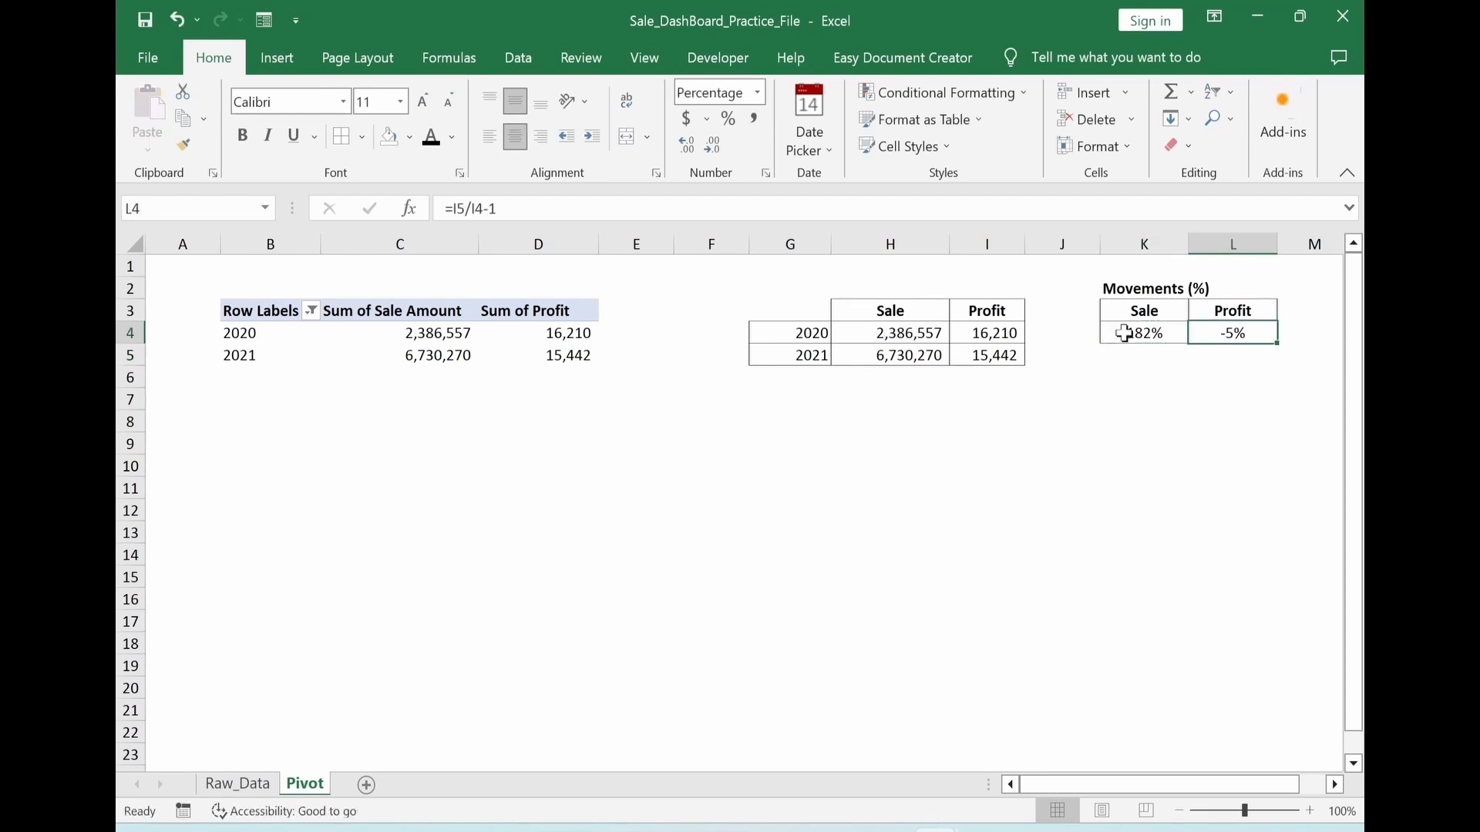
left_click(471, 208)
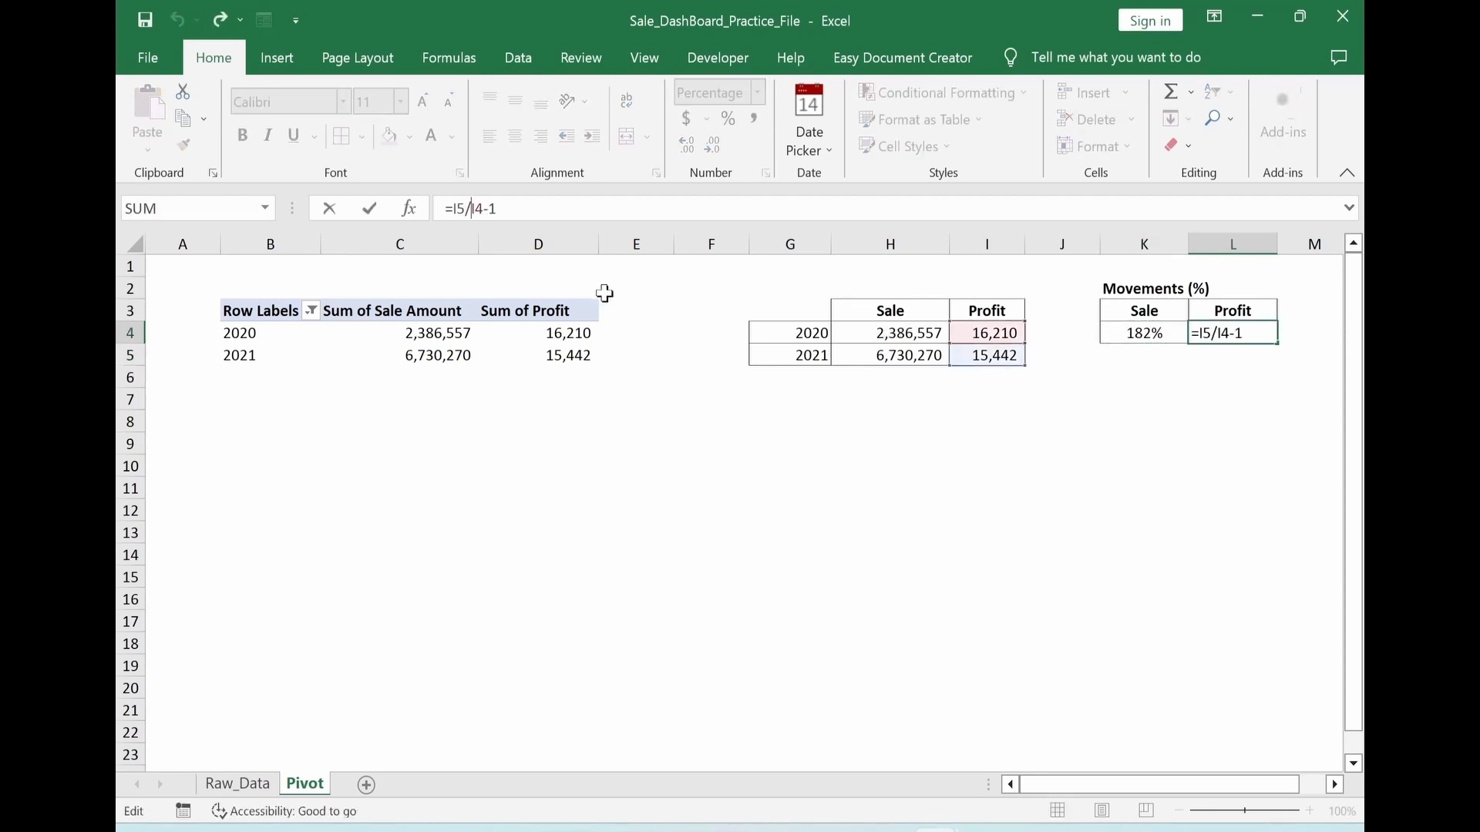
key("Escape")
left_click(924, 470)
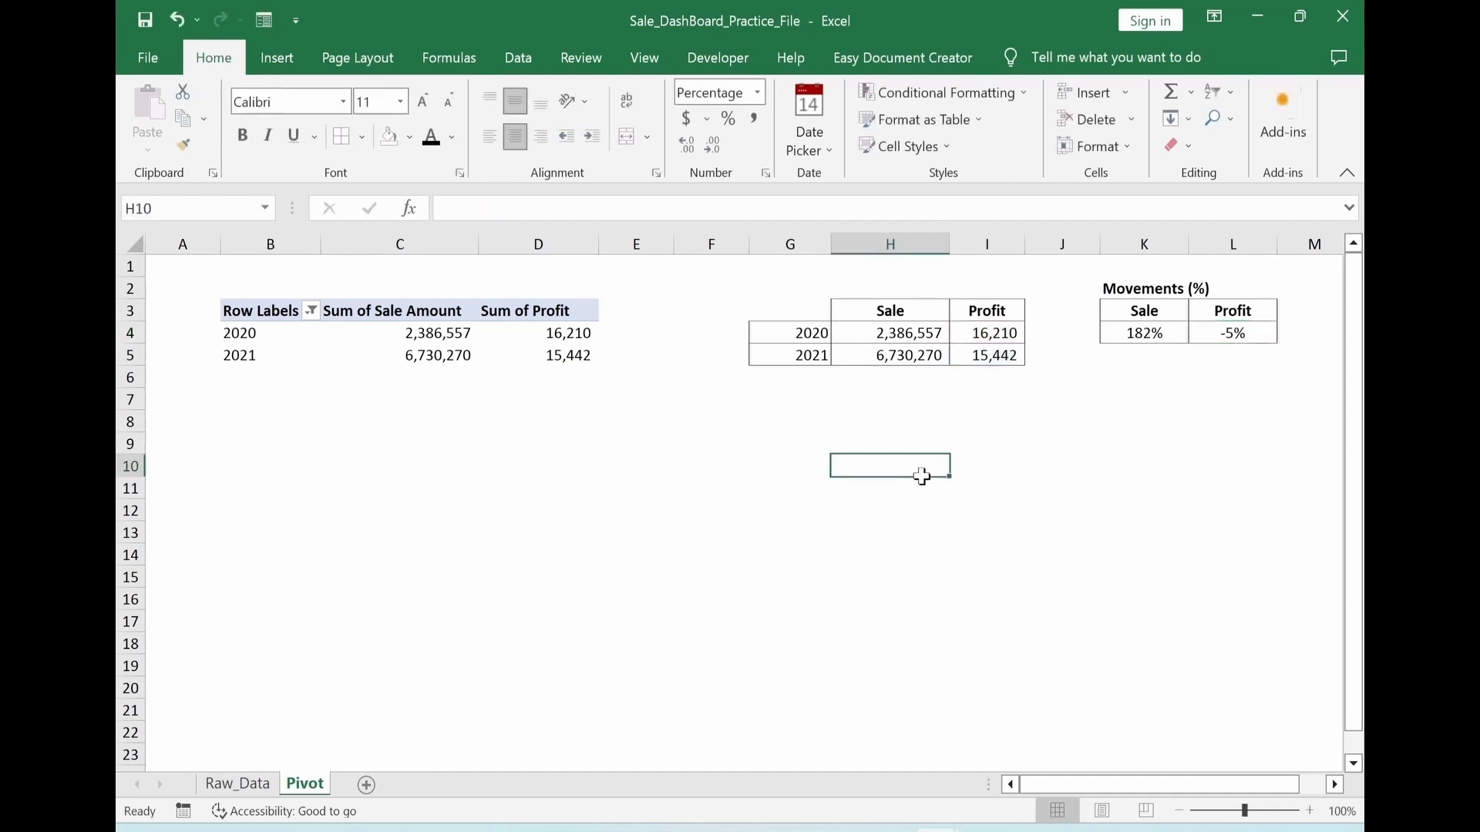
Copy the PivotTable in B3:D5, paste it at cell Q3 and widen column S to fit its heading
left_click_drag(270, 316, 561, 359)
key("ctrl+c")
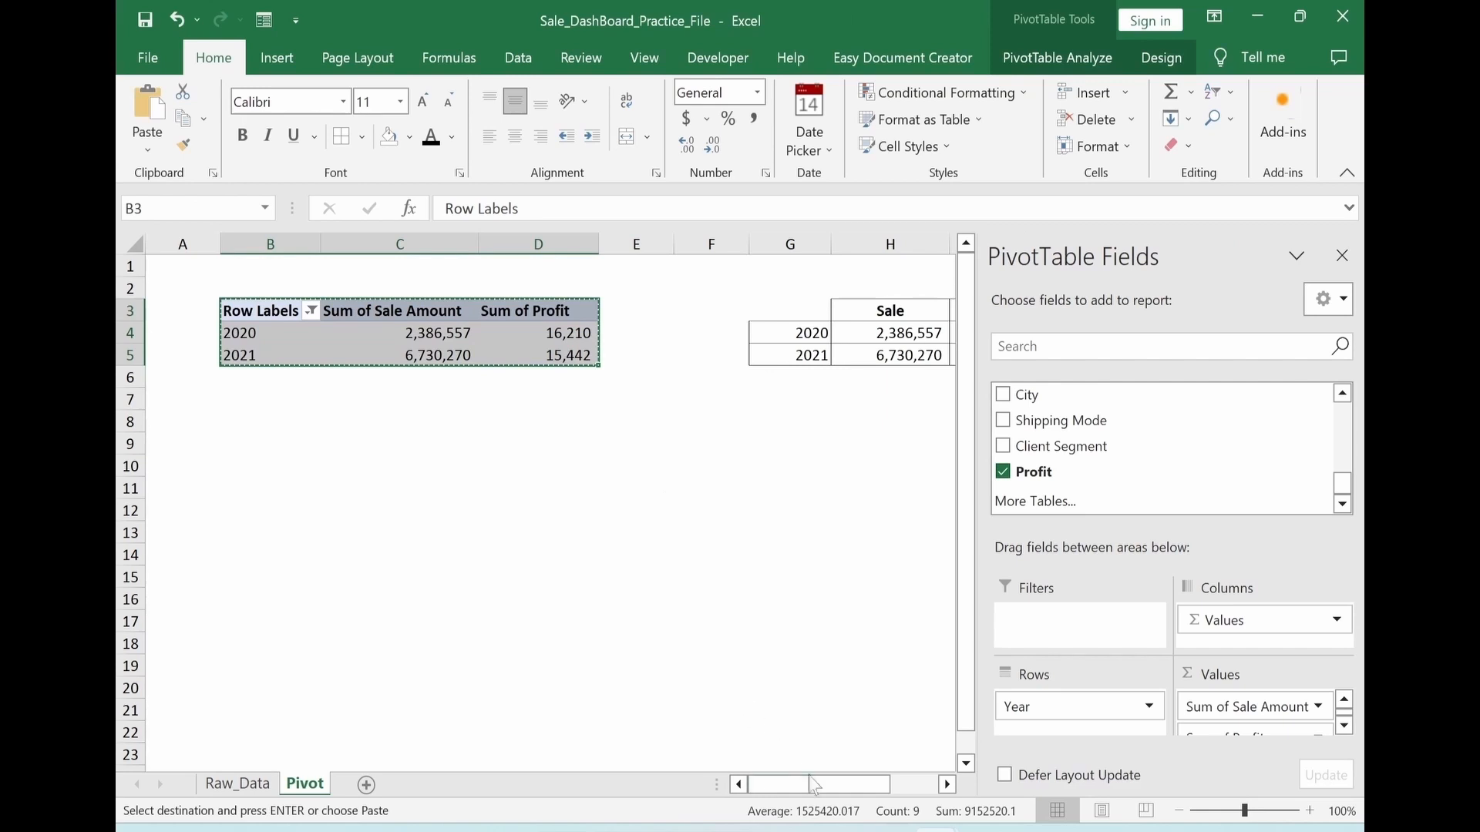
left_click_drag(814, 785, 878, 798)
left_click(881, 390)
key("Right")
key("Right")
key("Right")
key("Right")
key("Right")
key("Right")
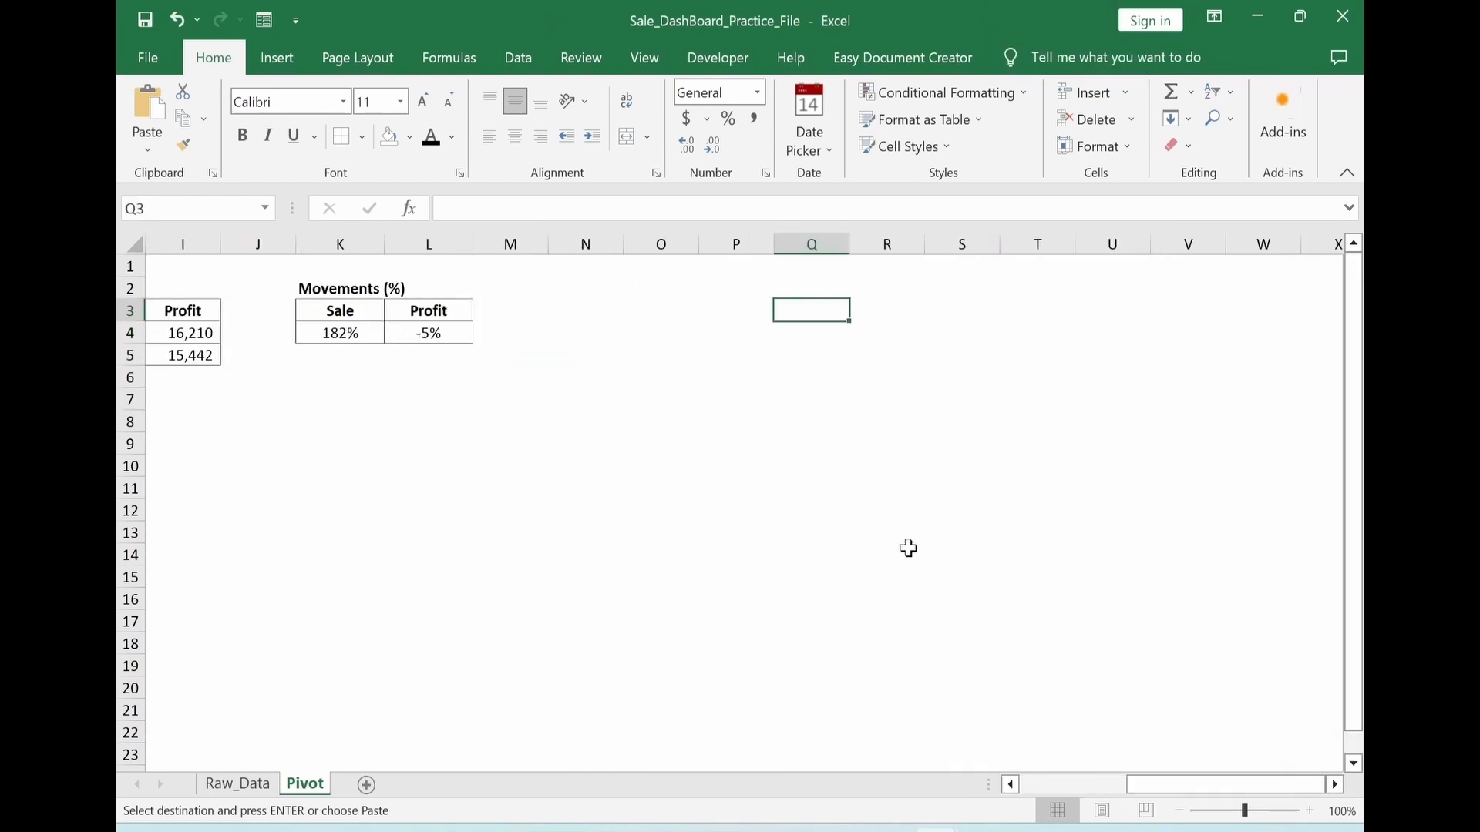
key("ctrl+v")
left_click(798, 545)
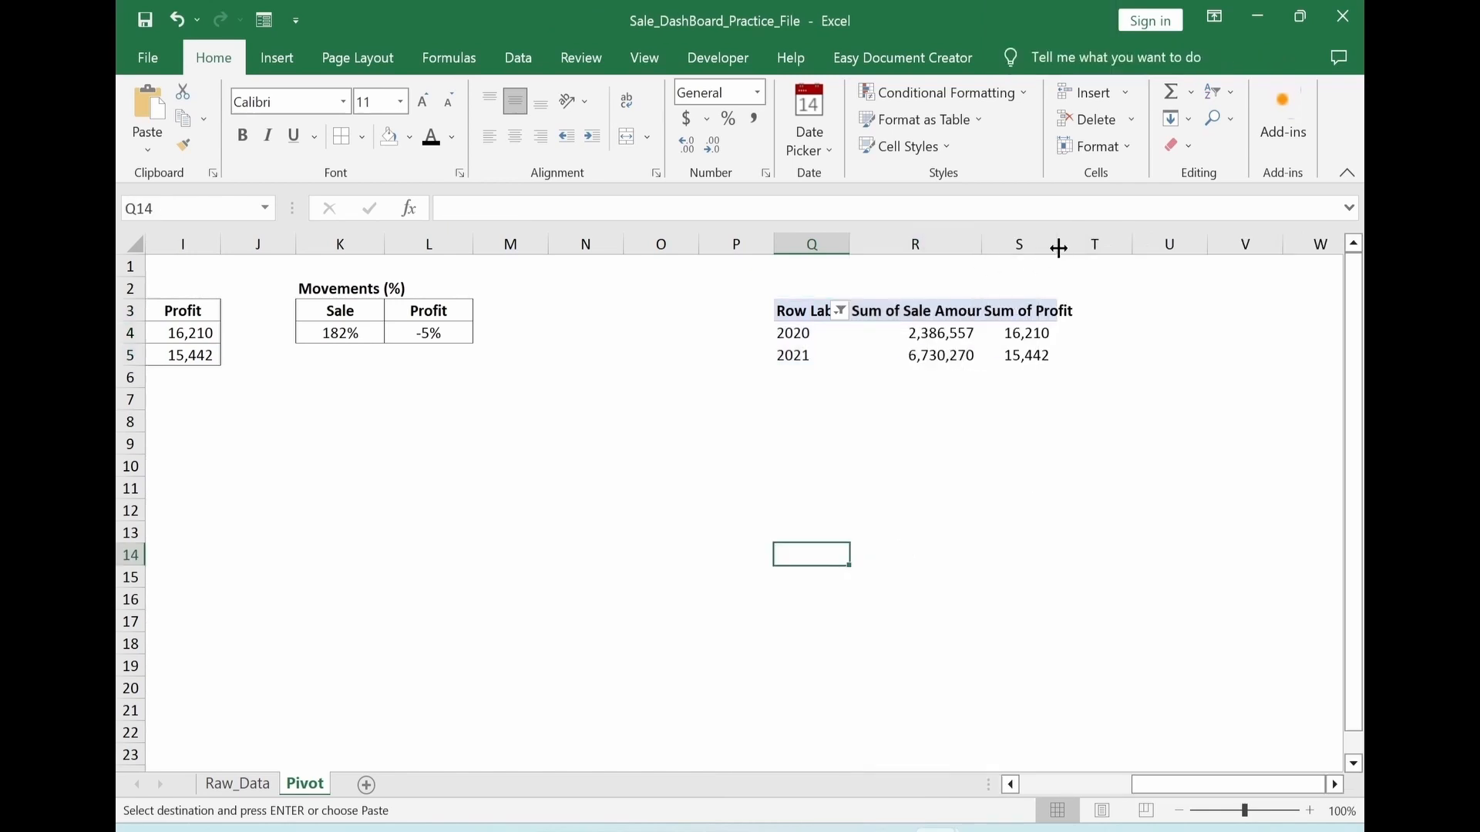
left_click_drag(1059, 246, 1118, 251)
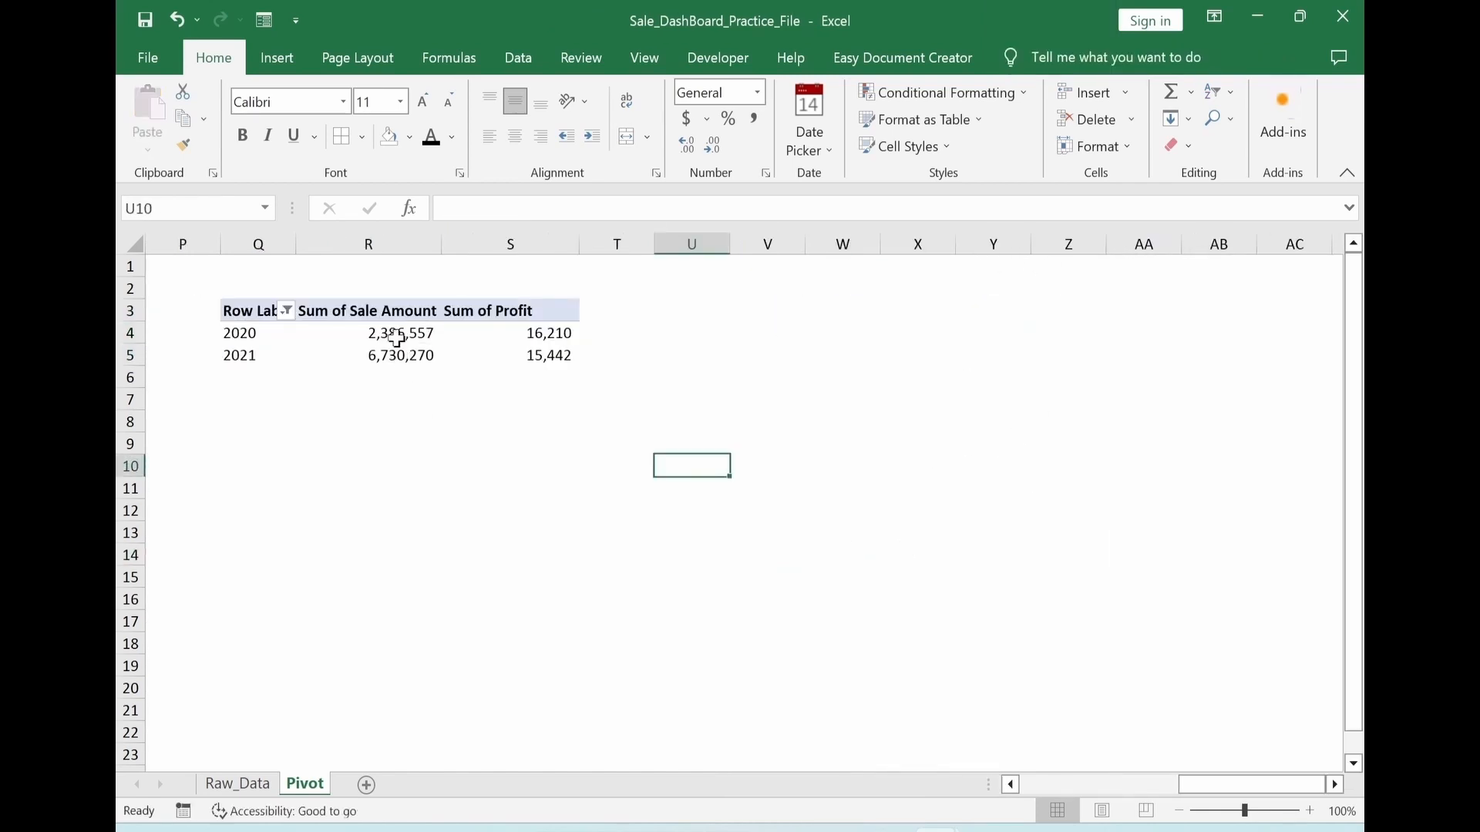
Move the Year field to Columns and add the Product field to Rows in the copied PivotTable
left_click(396, 337)
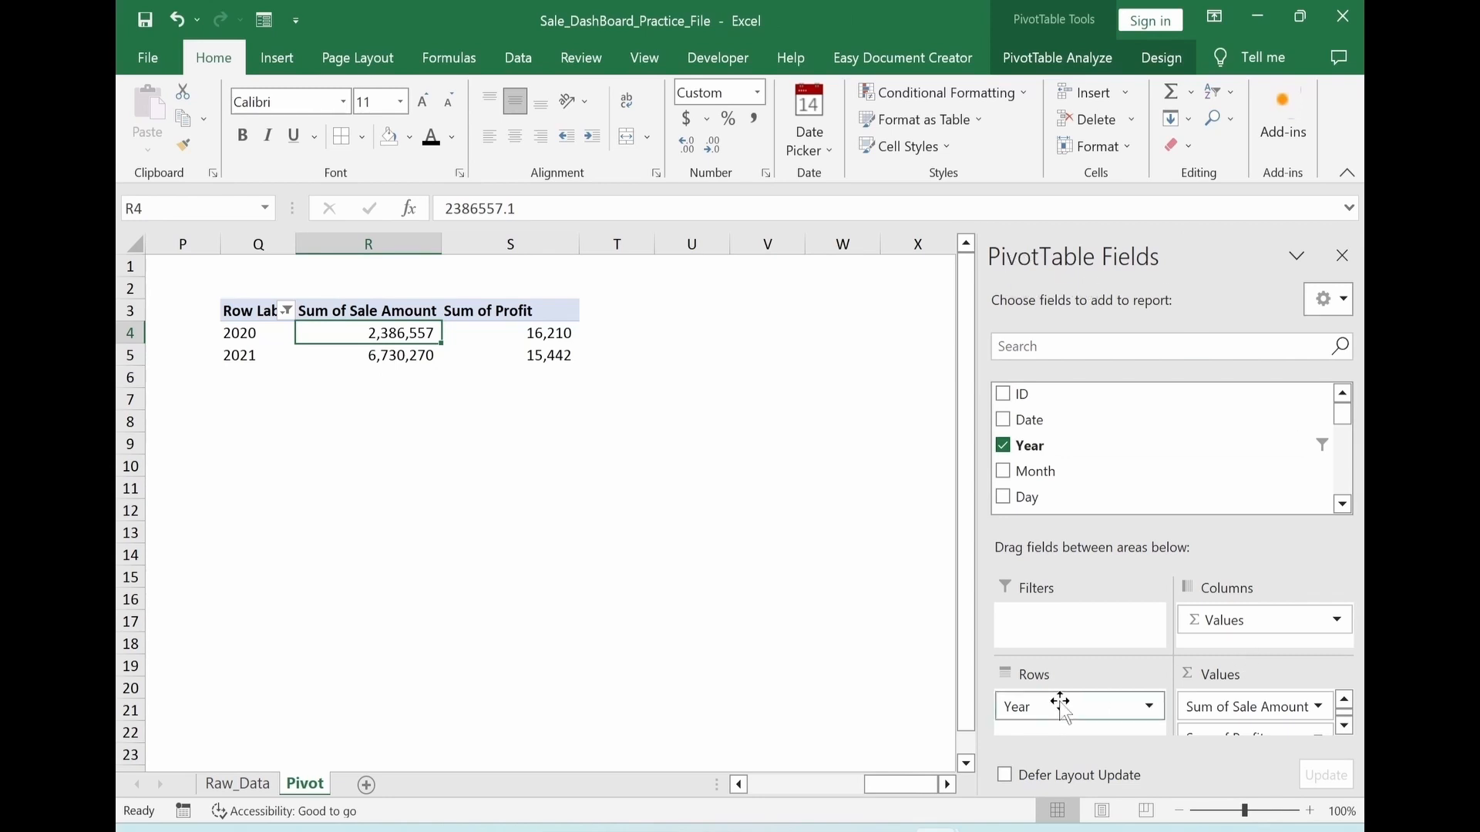
left_click_drag(1046, 709, 1219, 628)
scroll(1079, 447, "down", 2)
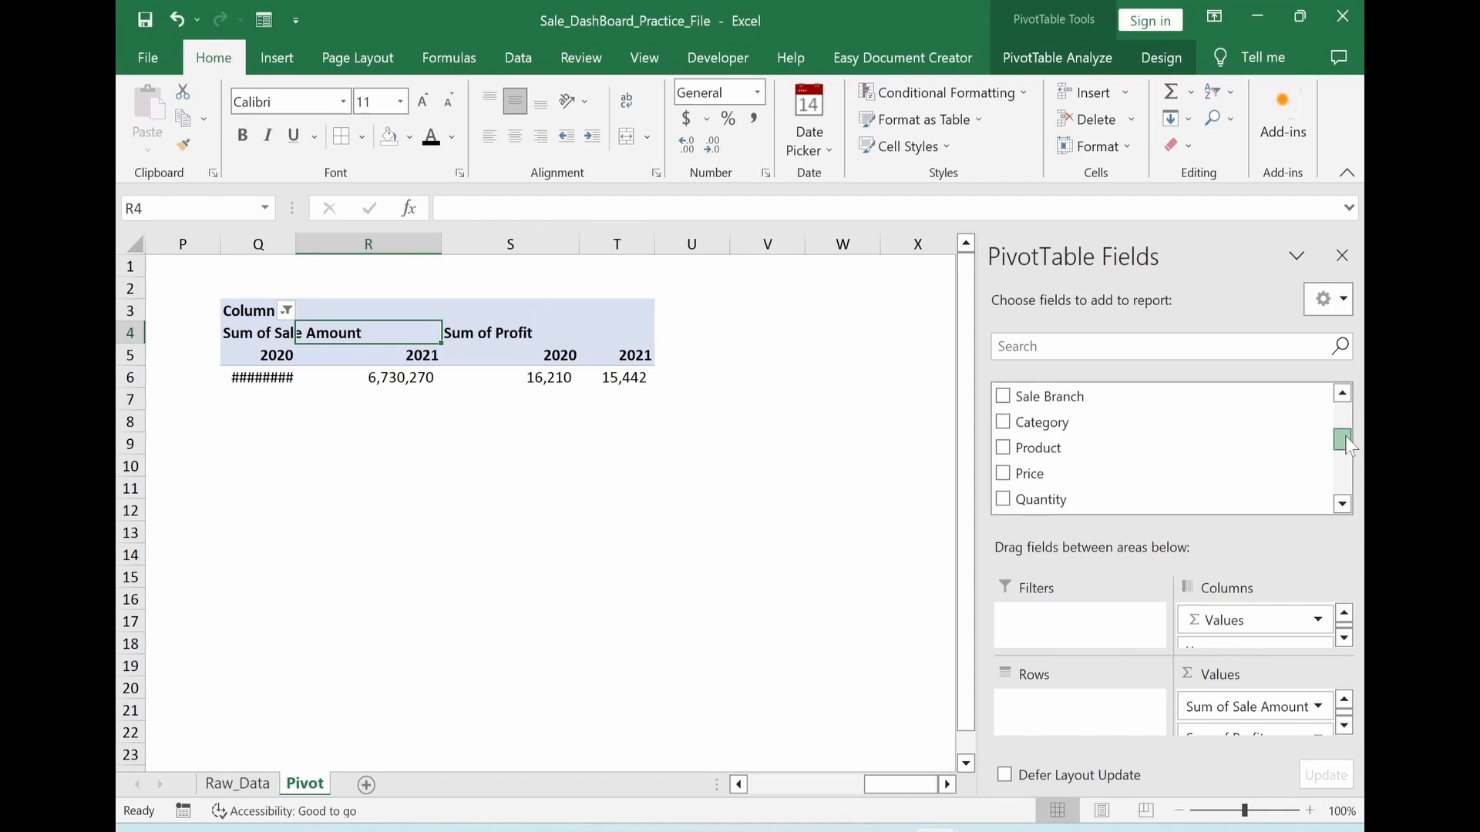
left_click_drag(1041, 455, 1056, 708)
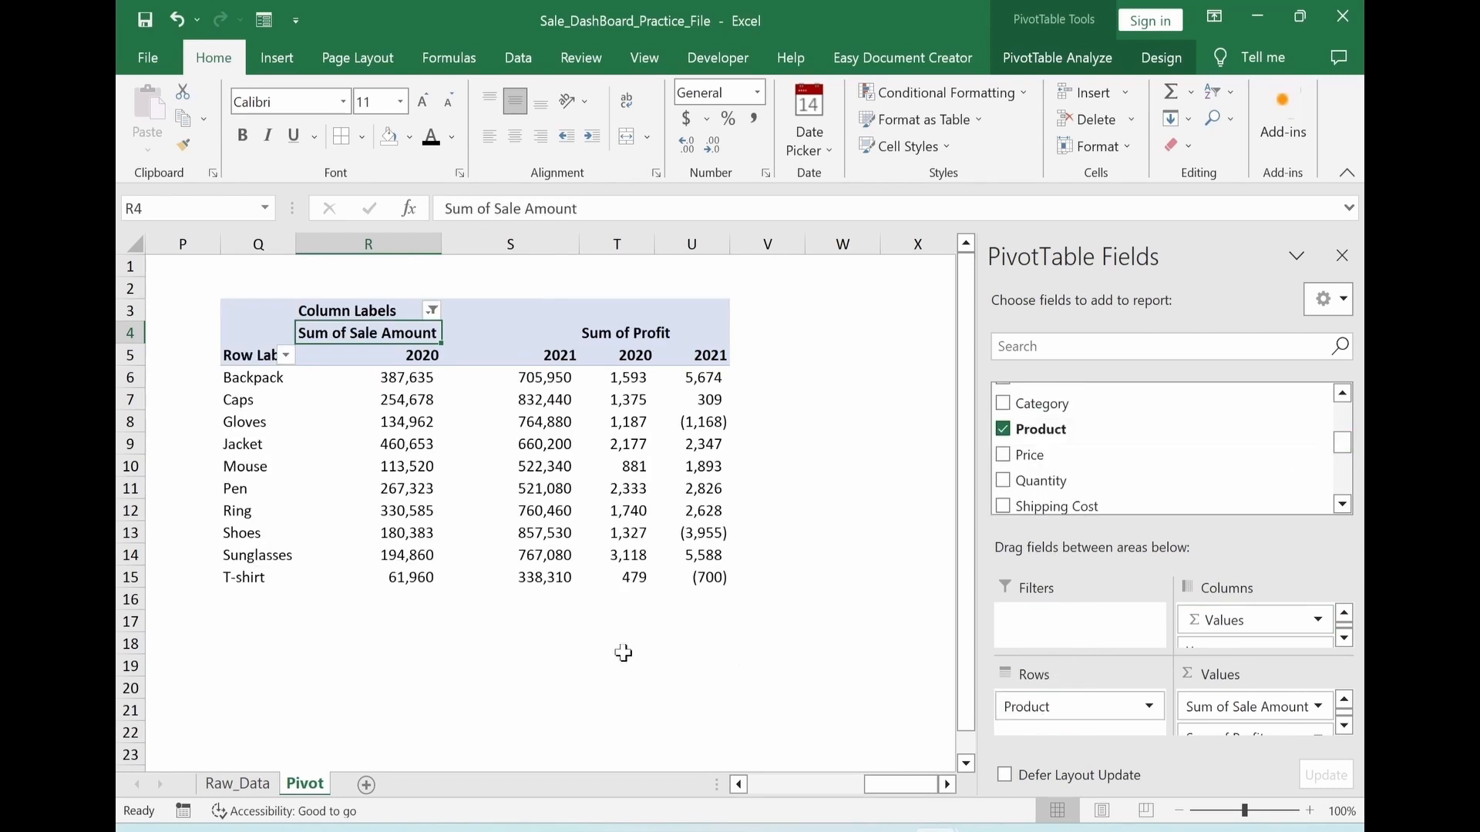
Remove Sum of Profit from the copied PivotTable's values and autofit column Q
left_click(1344, 725)
left_click(1220, 723)
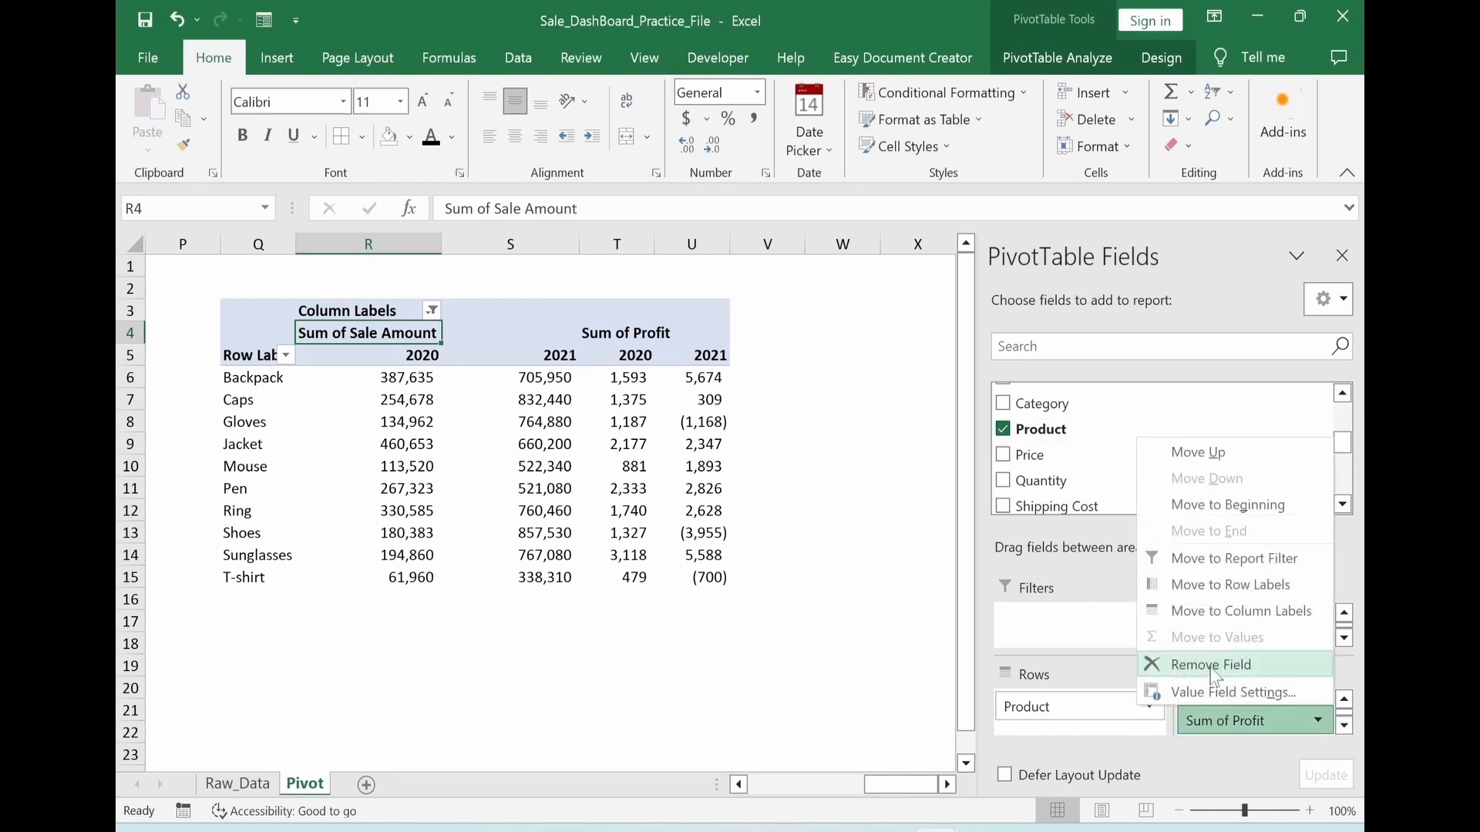
left_click(1212, 665)
left_click(682, 689)
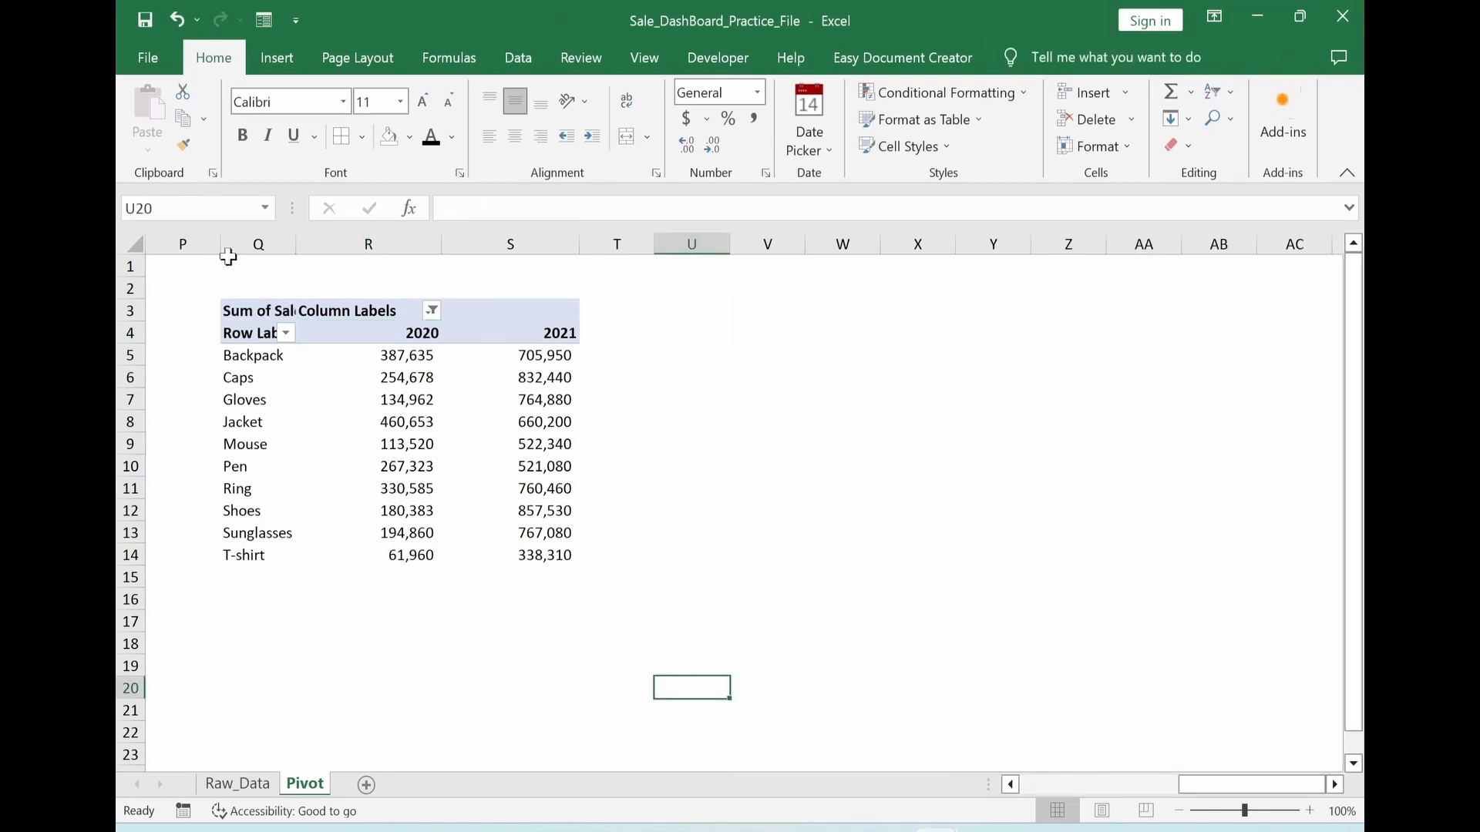
double_click(295, 244)
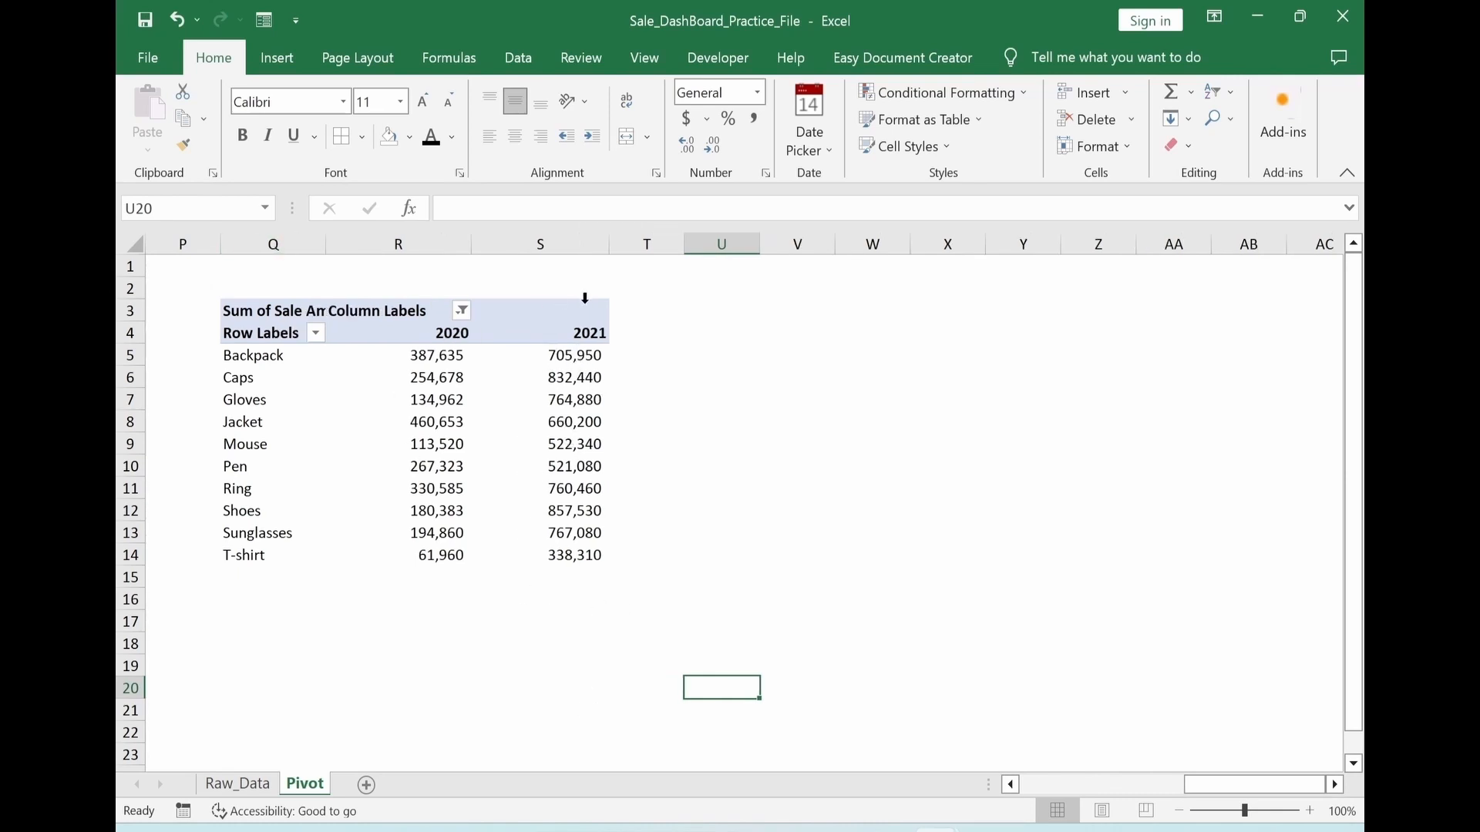
Sort the products by their 2021 sale amount from largest to smallest
left_click(575, 356)
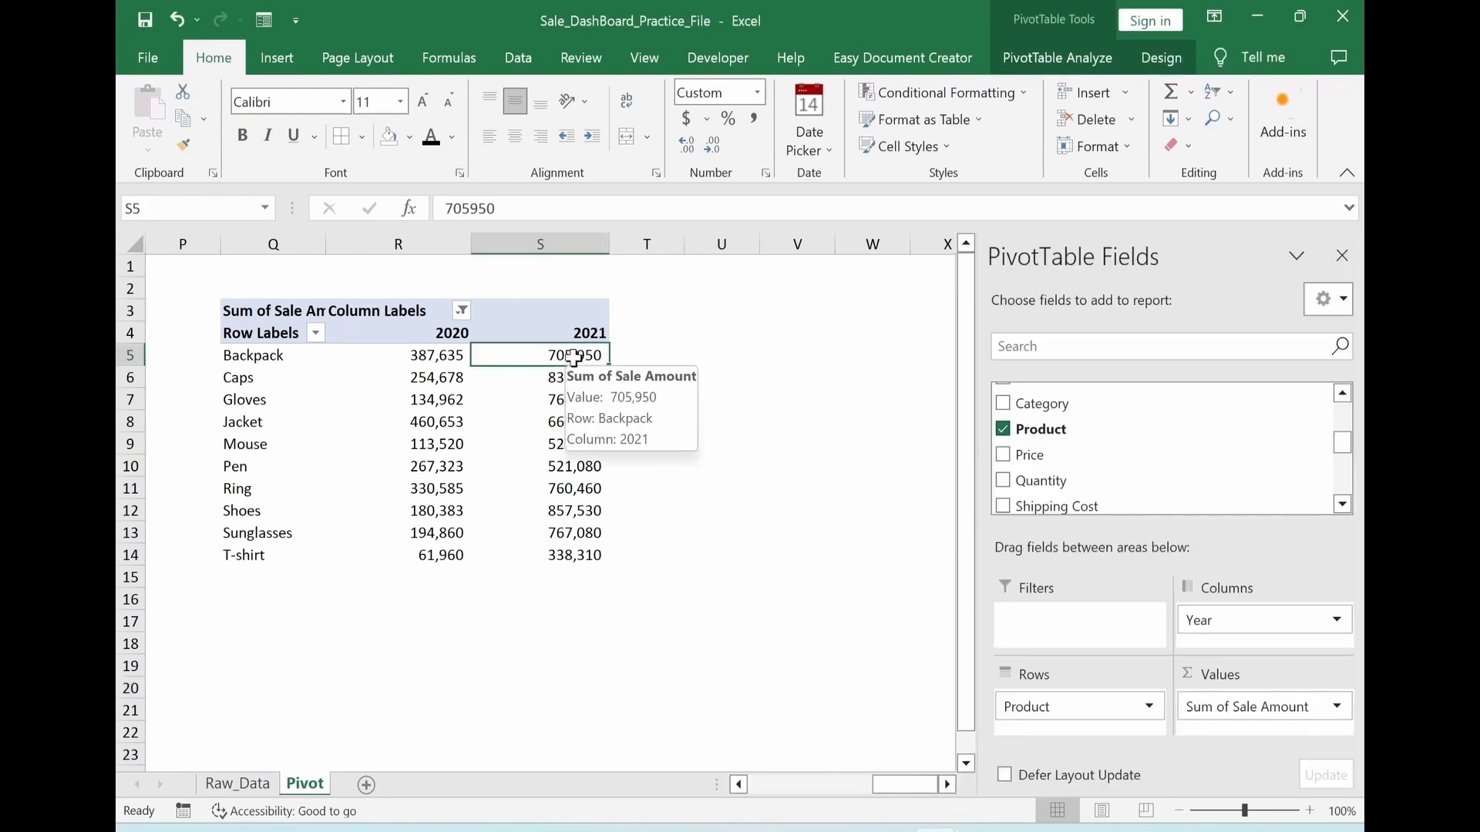
right_click(575, 359)
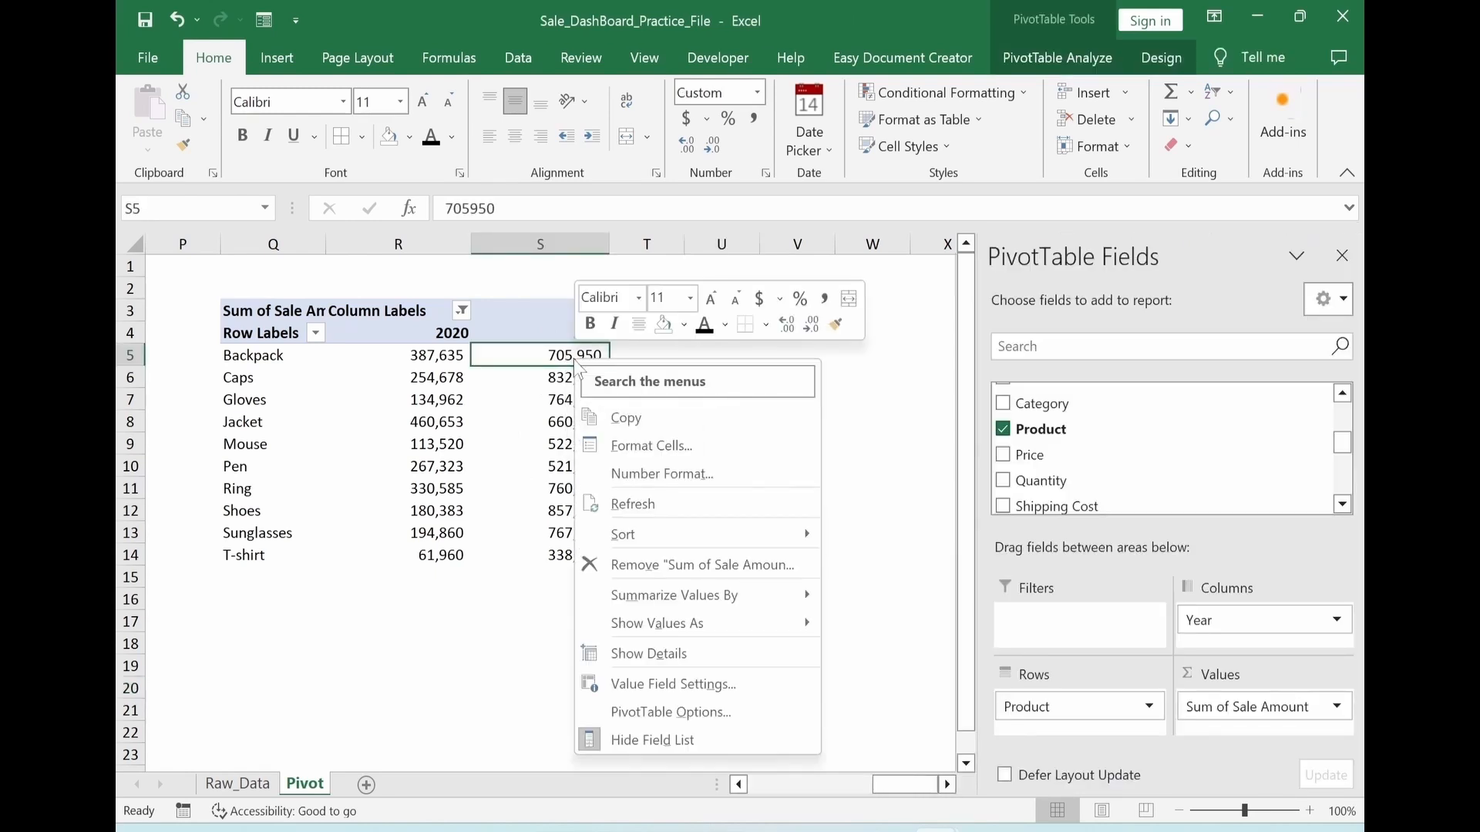
mouse_move(667, 538)
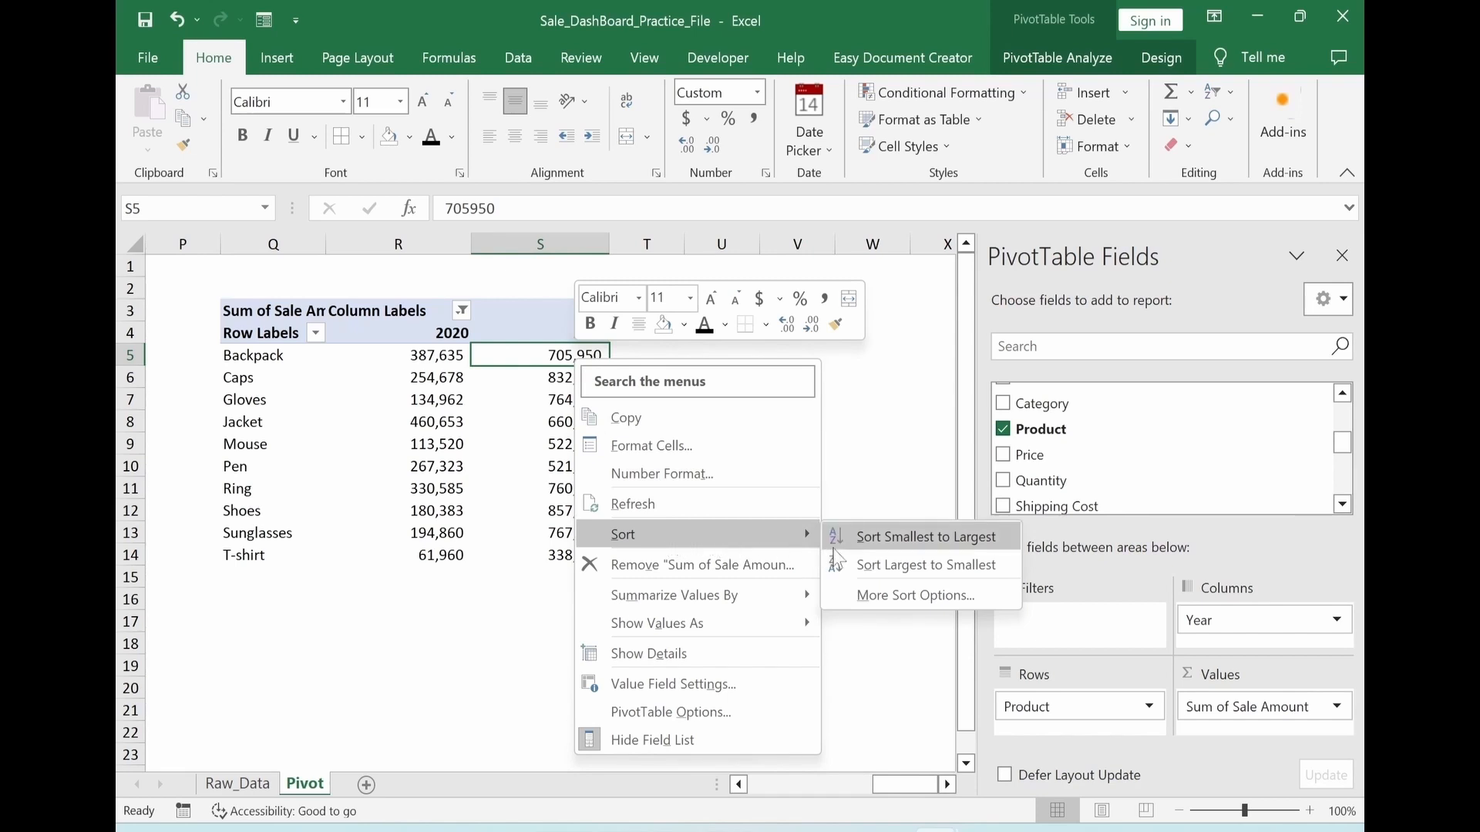
left_click(915, 565)
left_click(721, 620)
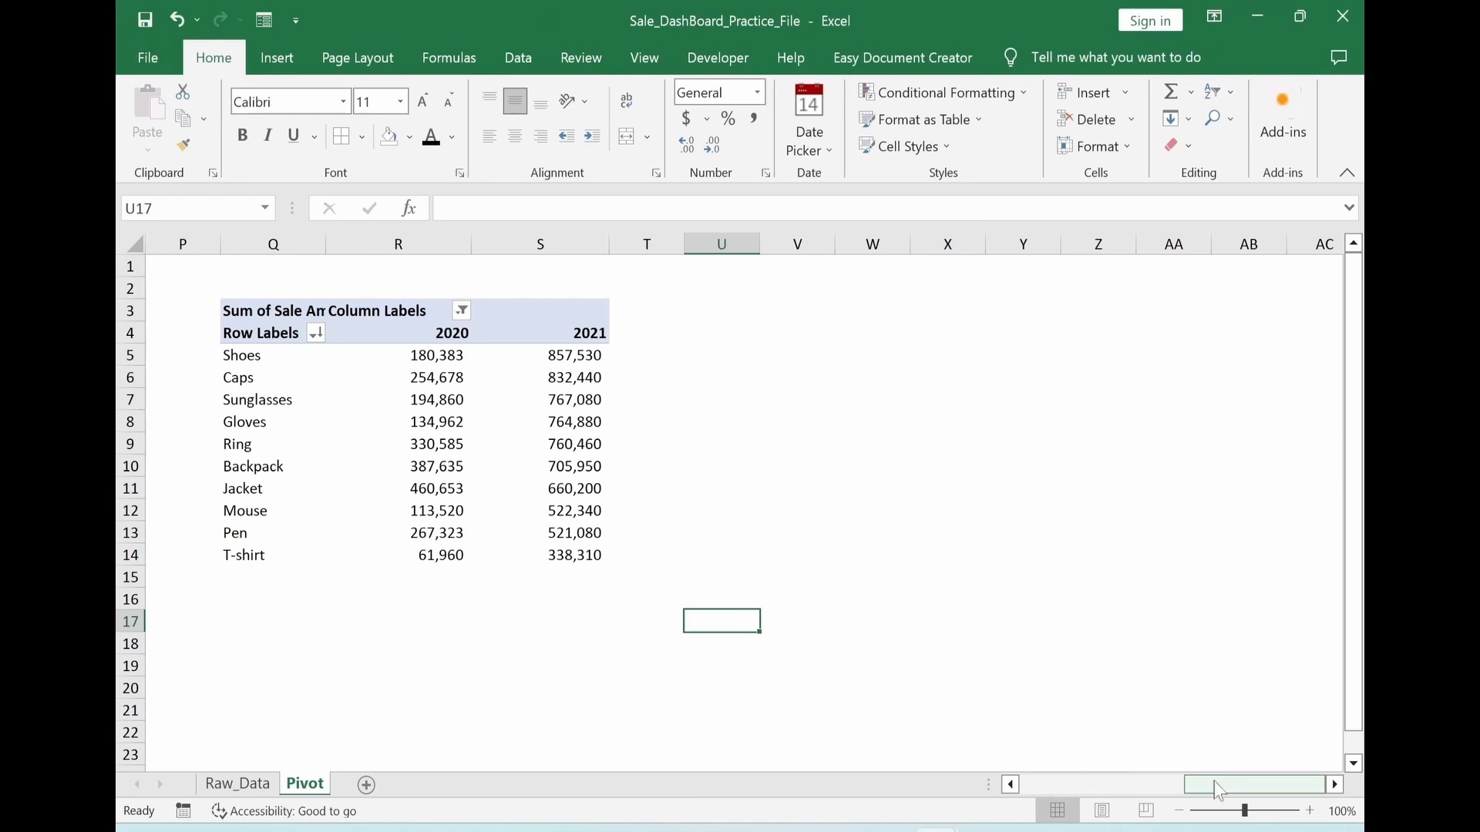
Enter the formula =Q5 in cell V5 to reference the first product in the sorted PivotTable
left_click_drag(1218, 785, 1072, 785)
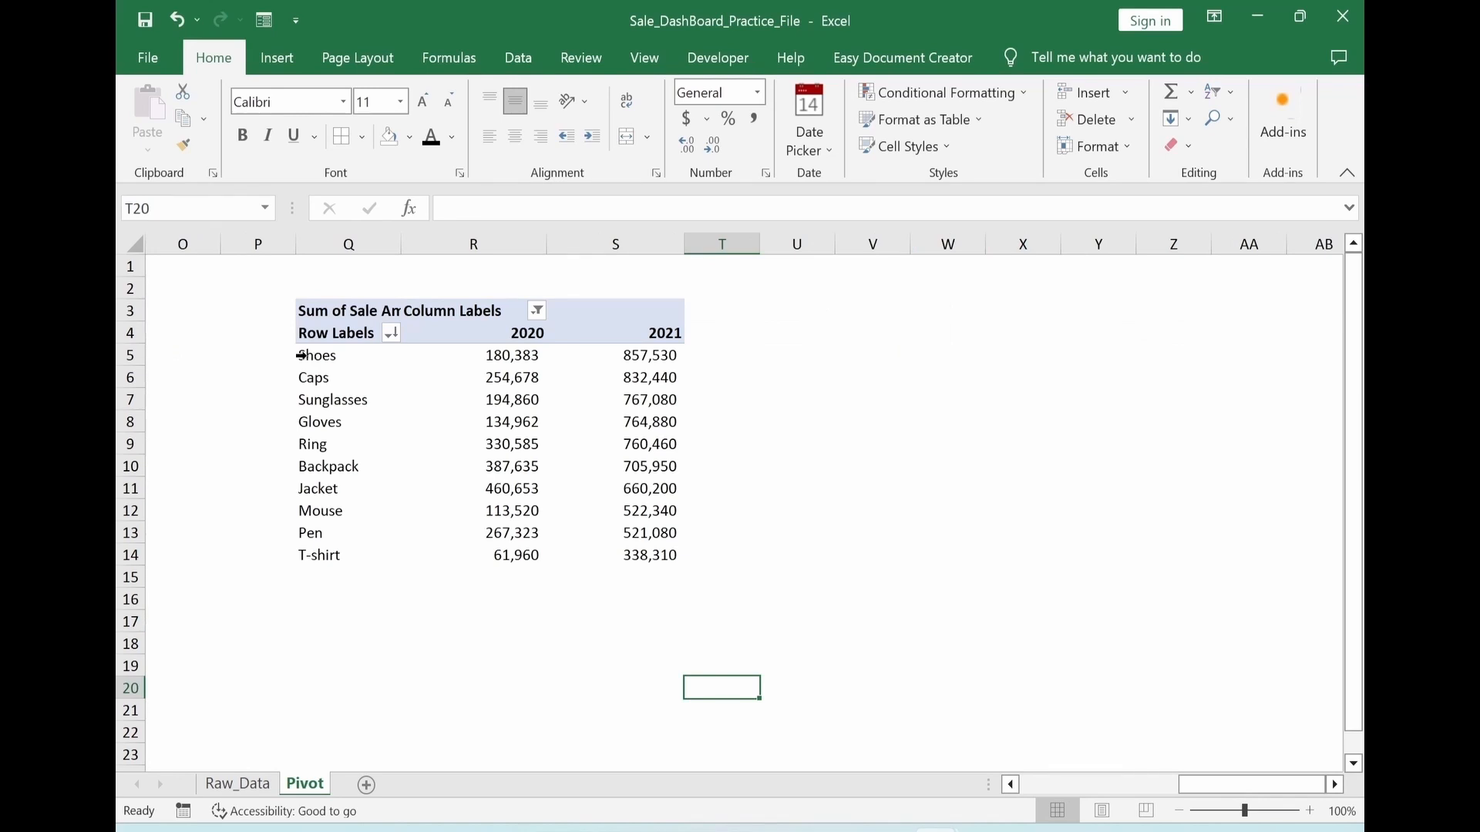
left_click(873, 354)
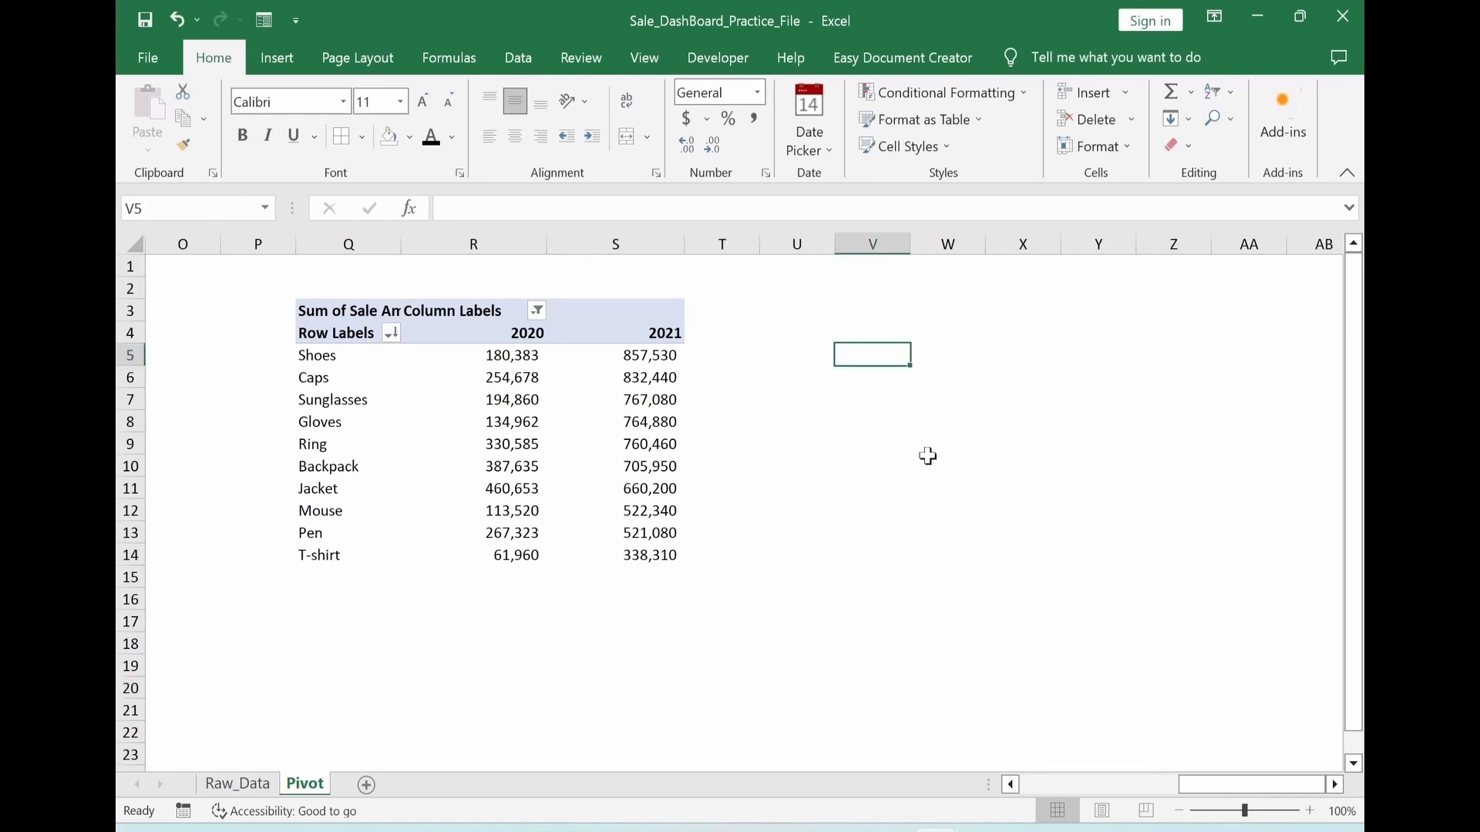
type("=q3")
key("ctrl+Return")
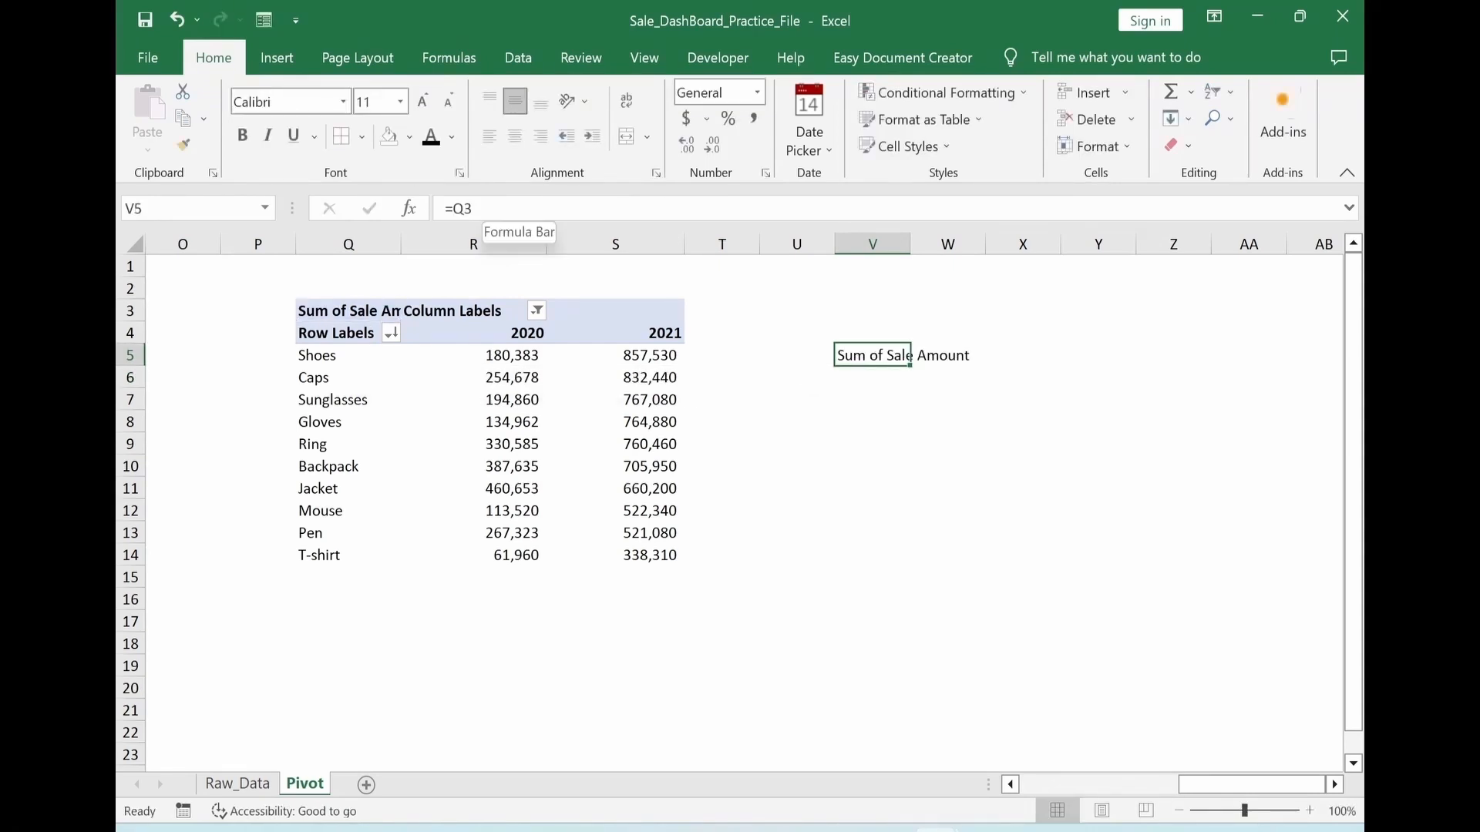
left_click(481, 209)
key("BackSpace")
type("5")
key("ctrl+Return")
Copy cell V5 and paste only its formula across V5:X13 with Paste Special
key("ctrl+c")
left_click_drag(862, 353, 1053, 534)
key("ctrl+alt+v")
key("f")
key("Return")
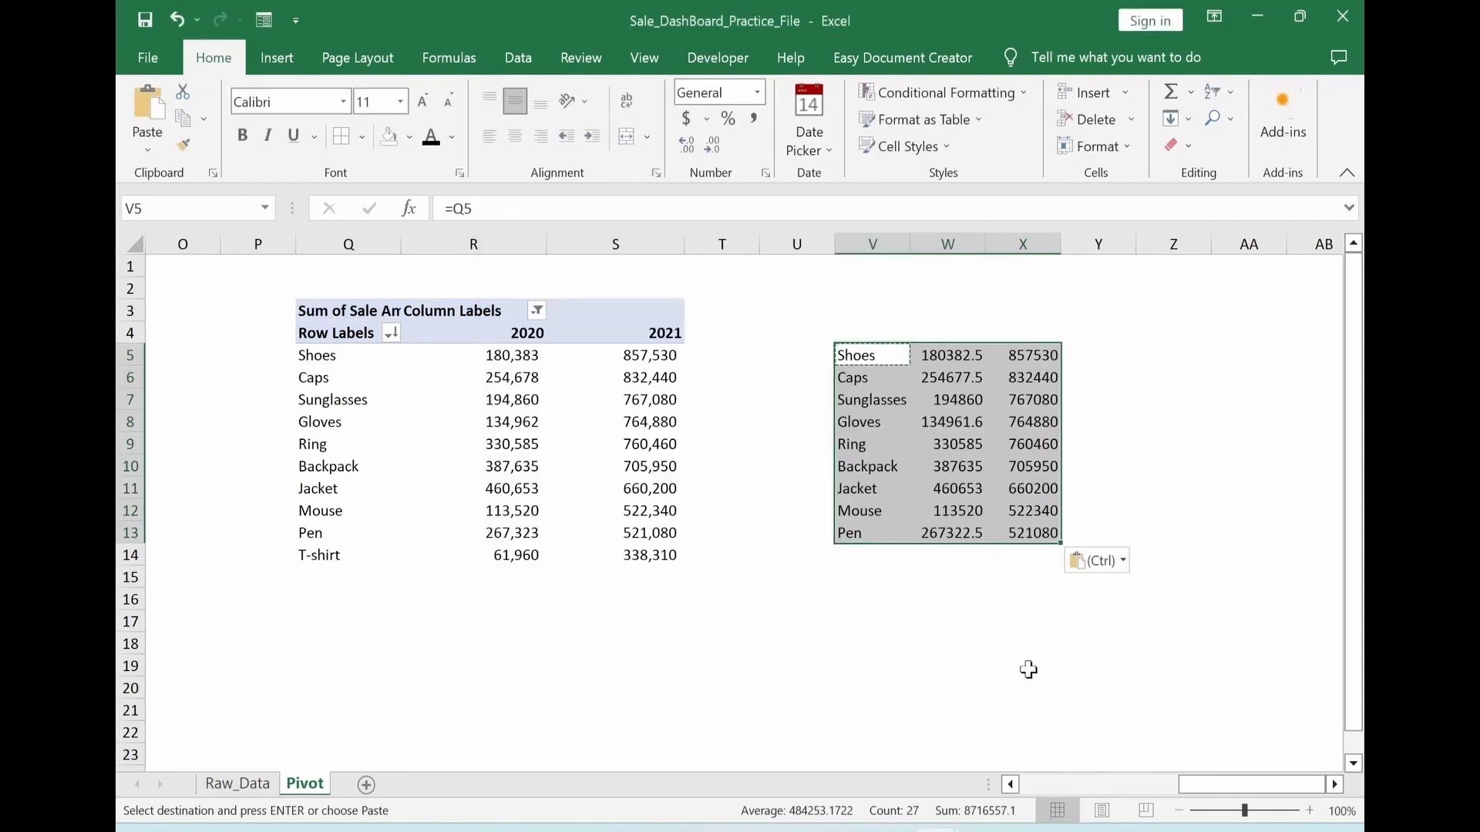
Format the linked figures with thousands separators and no decimals, and remove the rows below the top five products
key("Escape")
key("alt+h")
key("k")
key("alt+h")
key("9")
key("alt+h")
key("9")
left_click_drag(856, 534, 1057, 535)
left_click(885, 466)
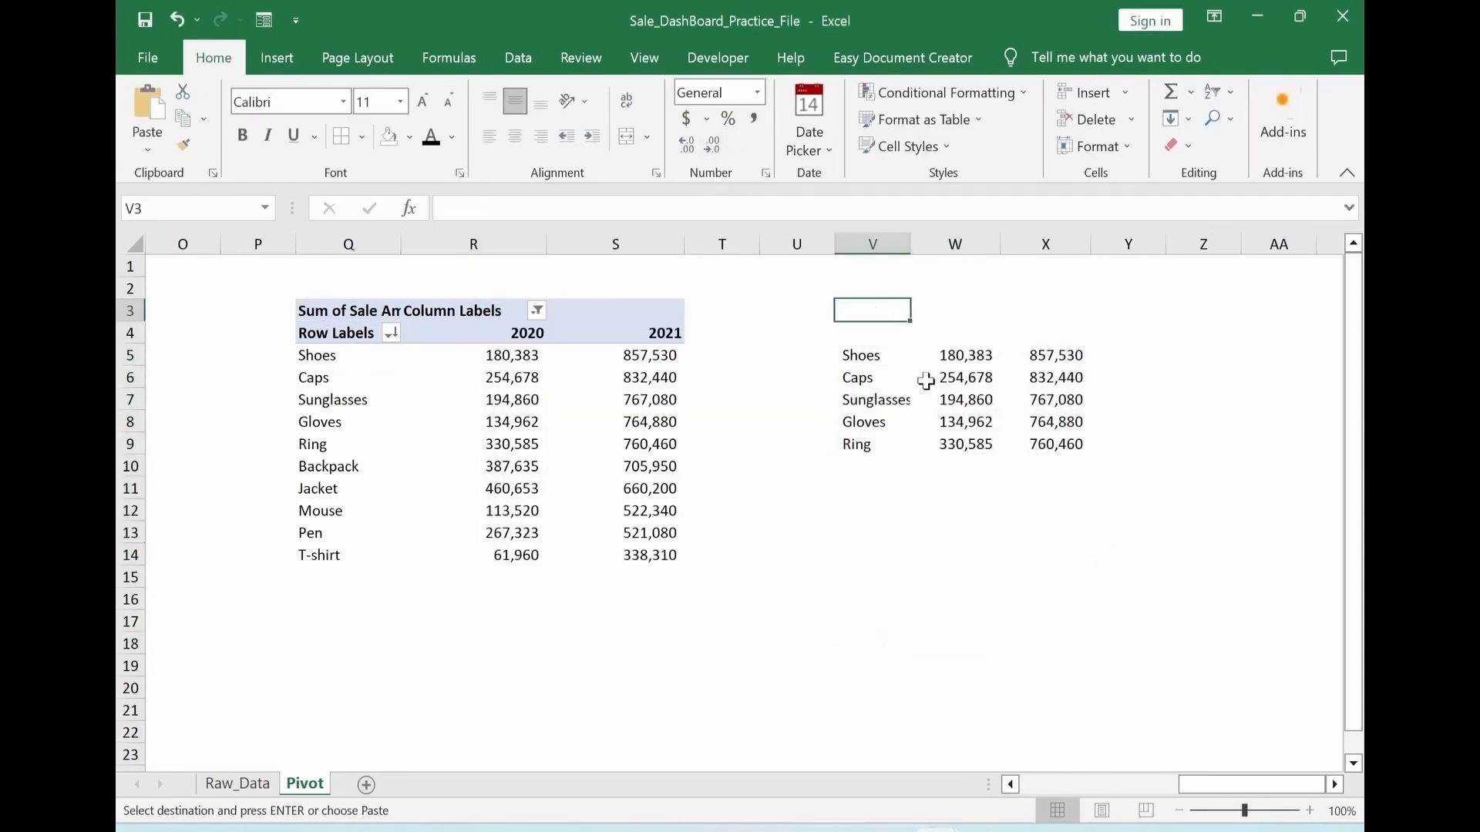
Paste the Sale Figure, Product (Top5), 2021, 2020 and Diff (%) headings from V3 onward, and widen columns V to Y
key("ctrl+v")
left_click(953, 637)
left_click_drag(873, 244, 1207, 245)
left_click(1007, 599)
key("Escape")
Center the headings and figures in W4:Y9
left_click(1219, 355)
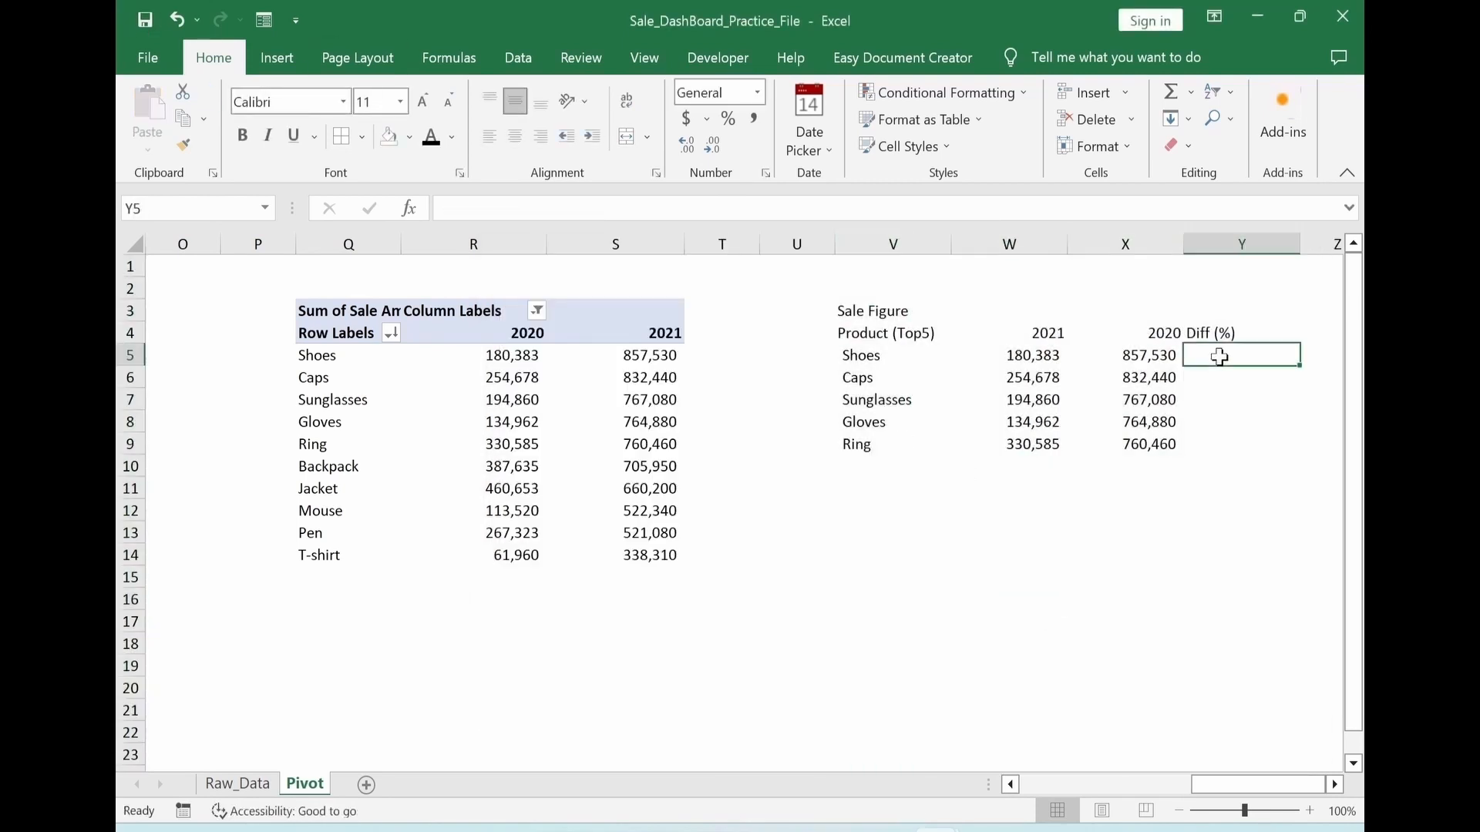
left_click_drag(1009, 334, 1242, 445)
left_click(515, 137)
Move the 2020 sale figures from W5:W9 down to W11:W15 to free the 2021 column
key("Down")
key("ctrl+shift+Down")
key("ctrl+x")
key("Down")
key("Down")
key("Down")
key("Down")
key("Down")
key("Down")
key("ctrl+v")
Move the 2021 sale figures from X5:X9 to W5:W9 under the 2021 heading
key("Right")
key("Up")
key("Up")
key("Up")
key("Up")
key("Up")
Move the 2020 sale figures from W11:W15 to X5:X9 under the 2020 heading
key("Up")
key("ctrl+shift+Down")
key("ctrl+x")
key("Left")
key("ctrl+v")
key("Down")
key("Down")
key("Down")
key("Down")
key("Down")
key("Down")
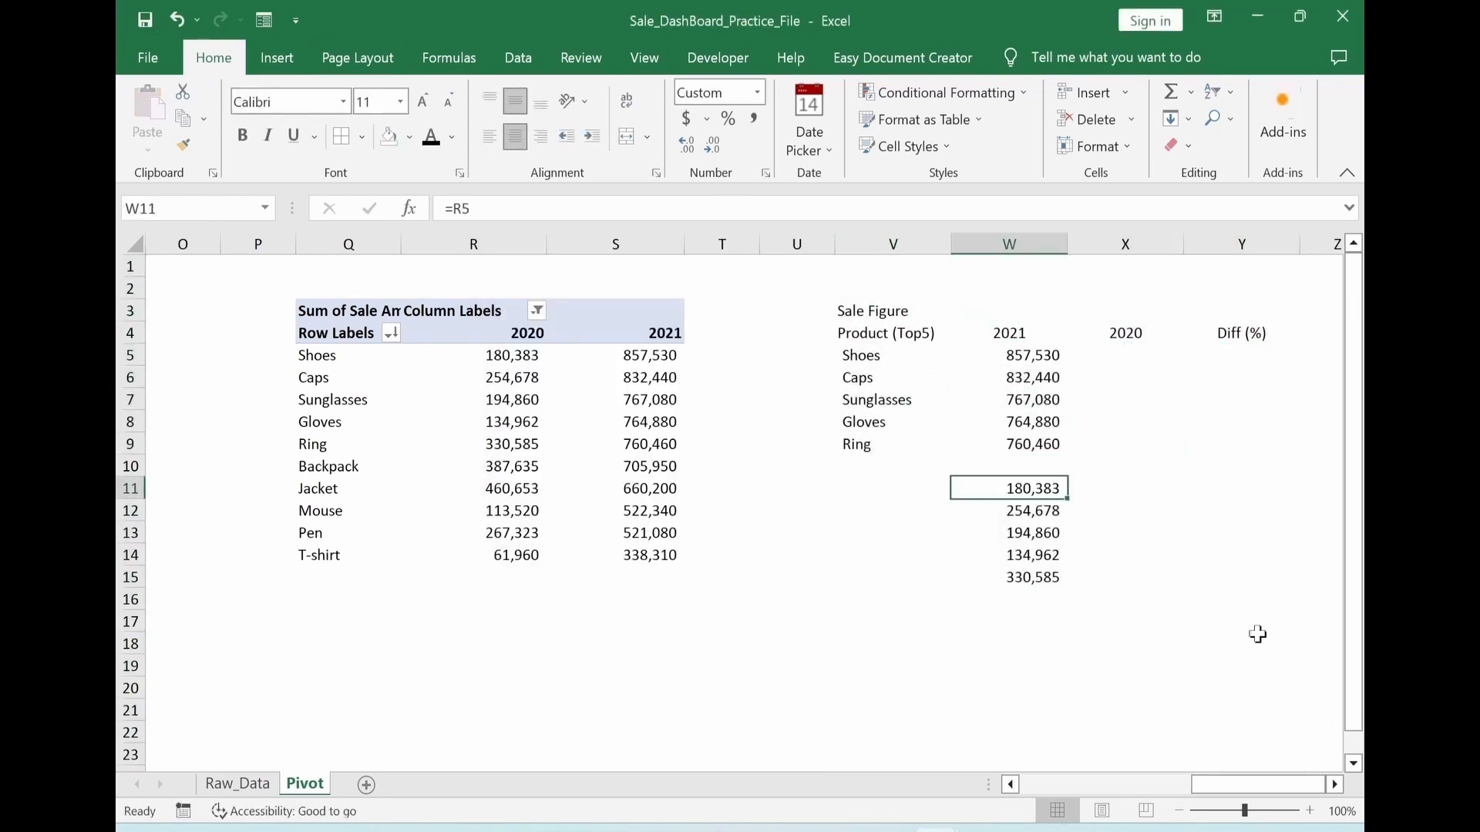
key("ctrl+shift+Down")
key("ctrl+x")
key("Right")
key("Up")
key("Up")
key("Up")
key("Up")
key("Up")
key("Up")
key("ctrl+v")
left_click(1009, 710)
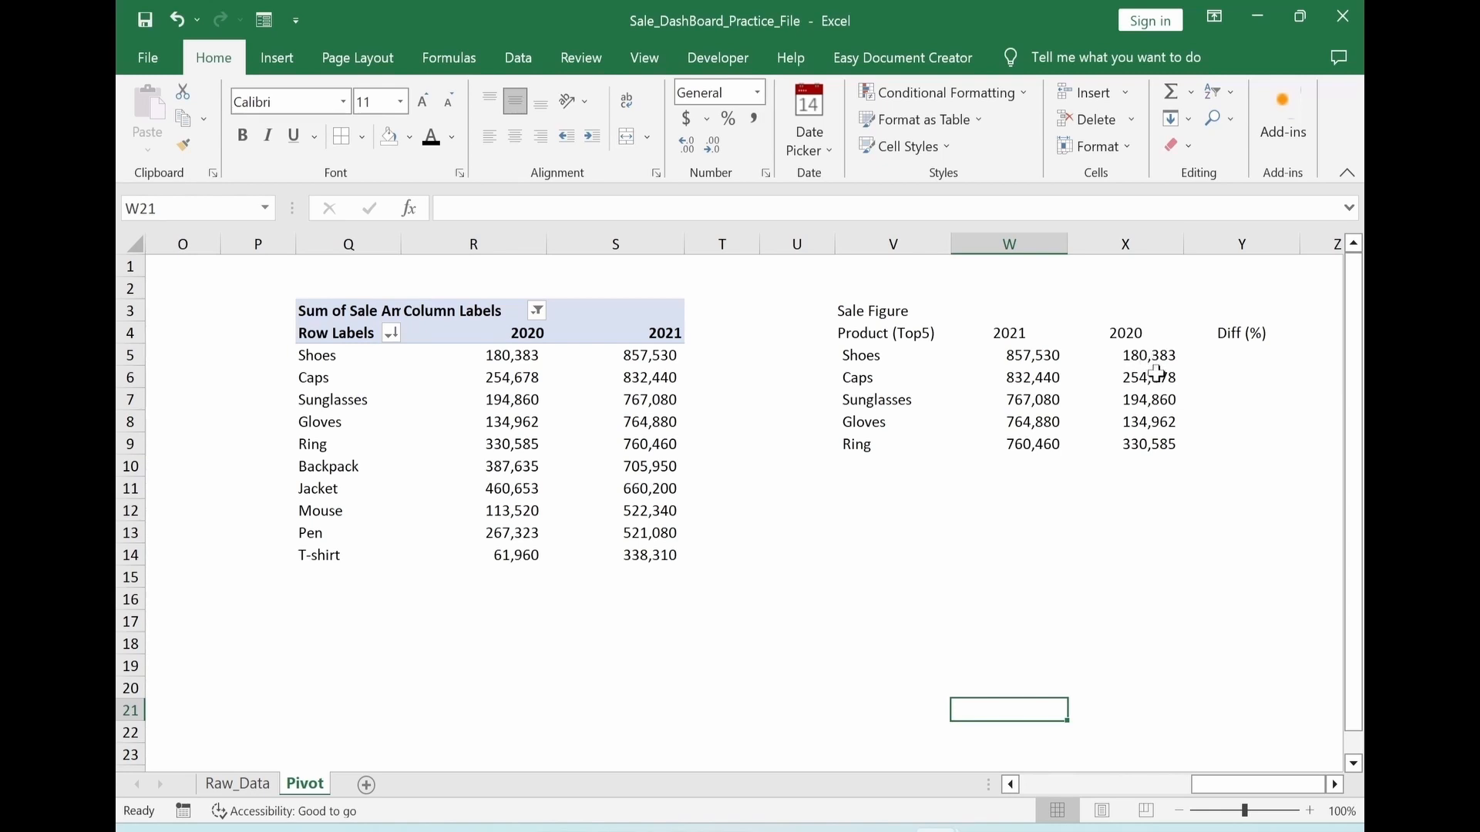
Calculate the Shoes growth from 2020 to 2021 in Y5 with the formula =W5/X5-1
left_click(1217, 353)
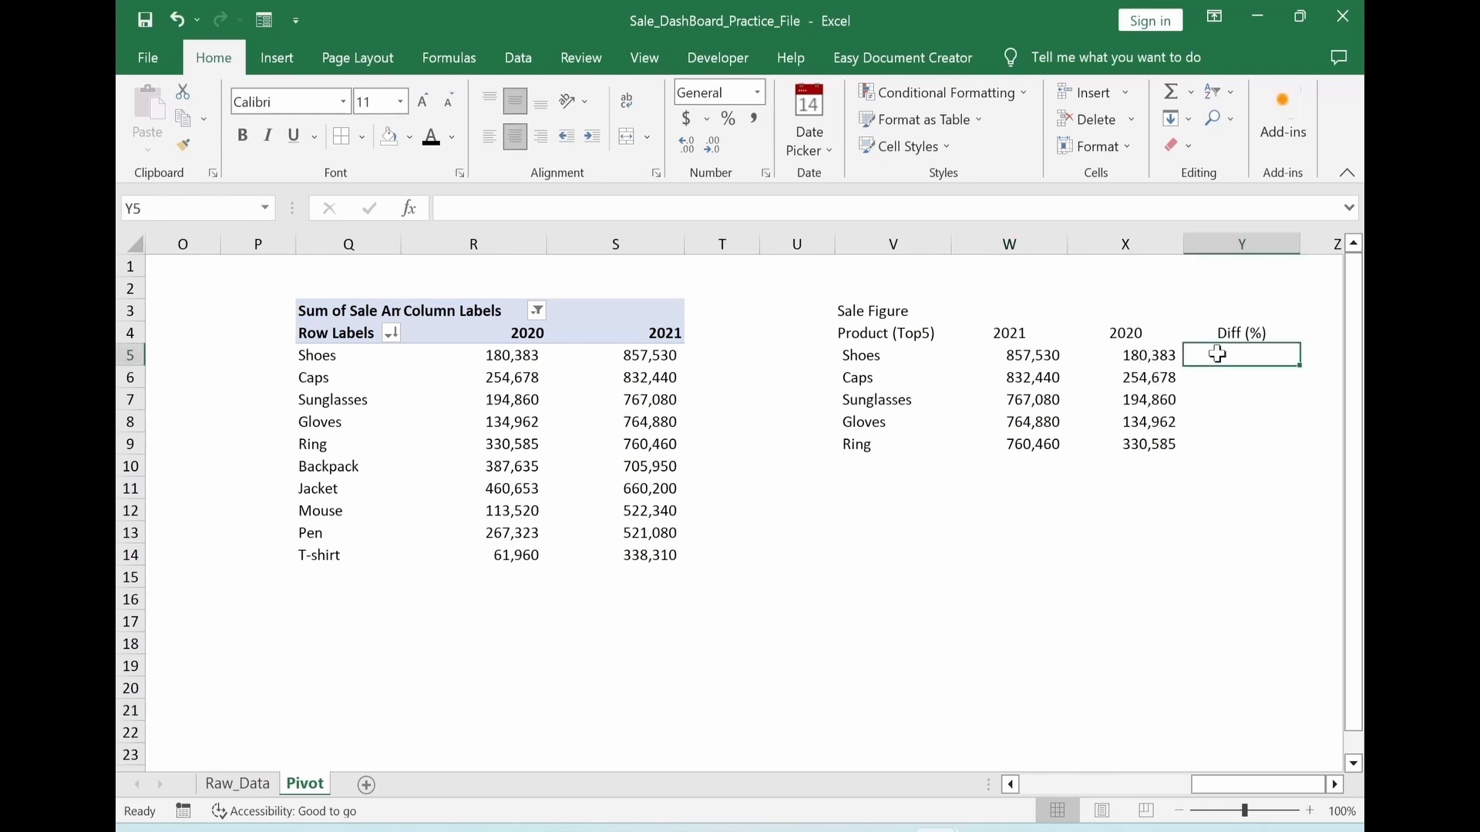
type("=")
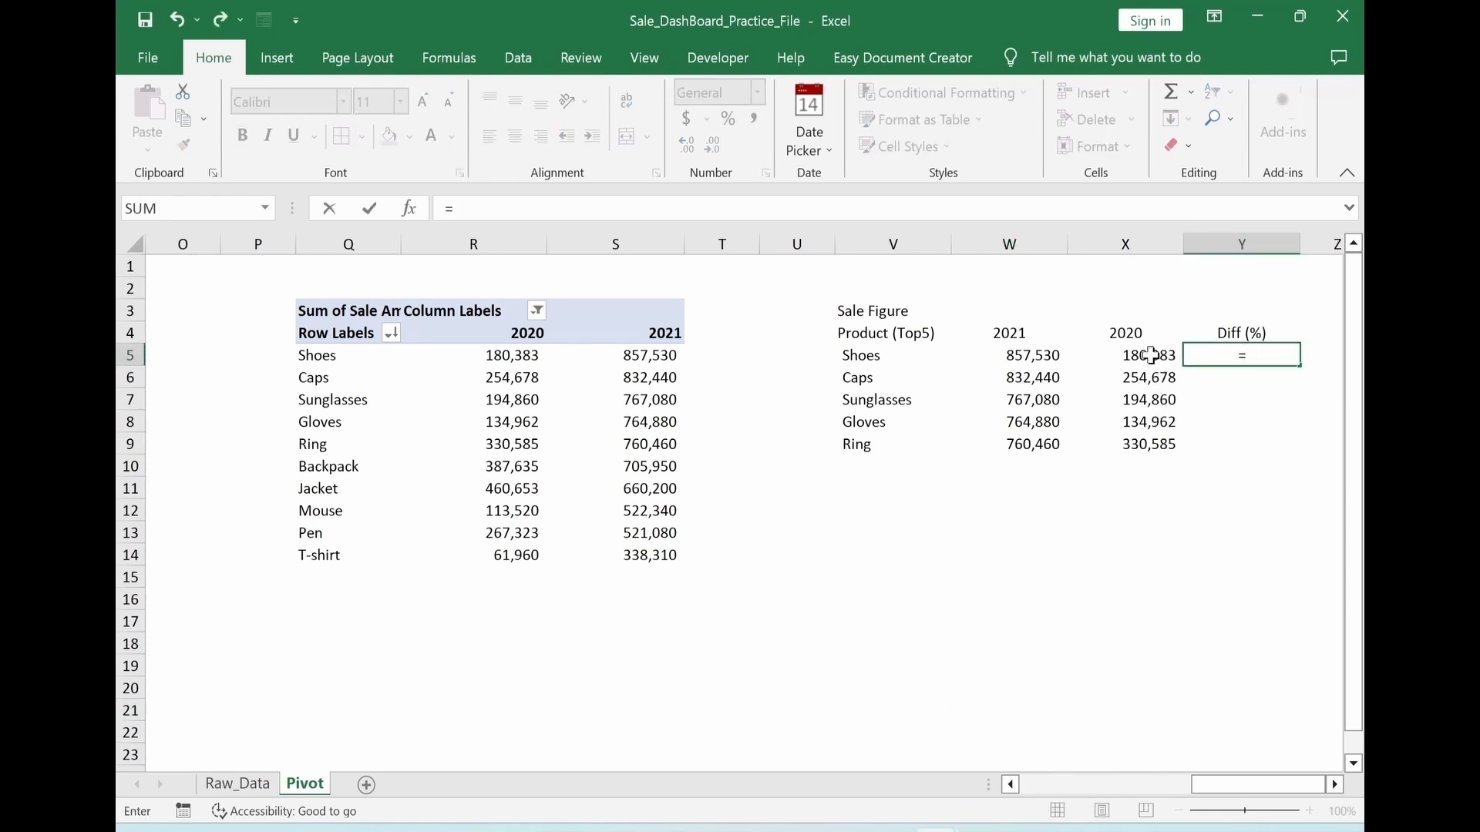
left_click(1041, 356)
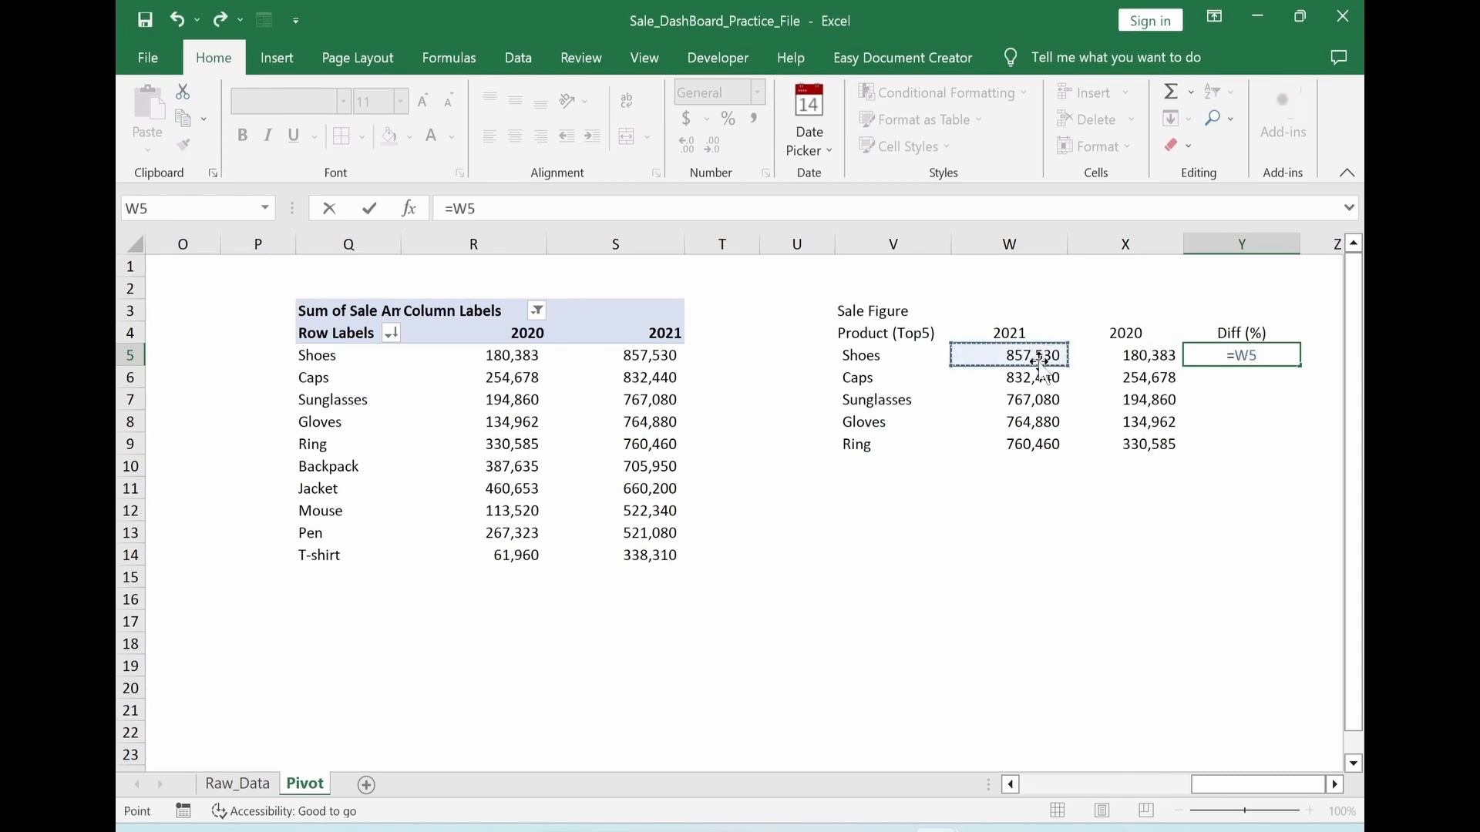
type("/")
left_click(1135, 357)
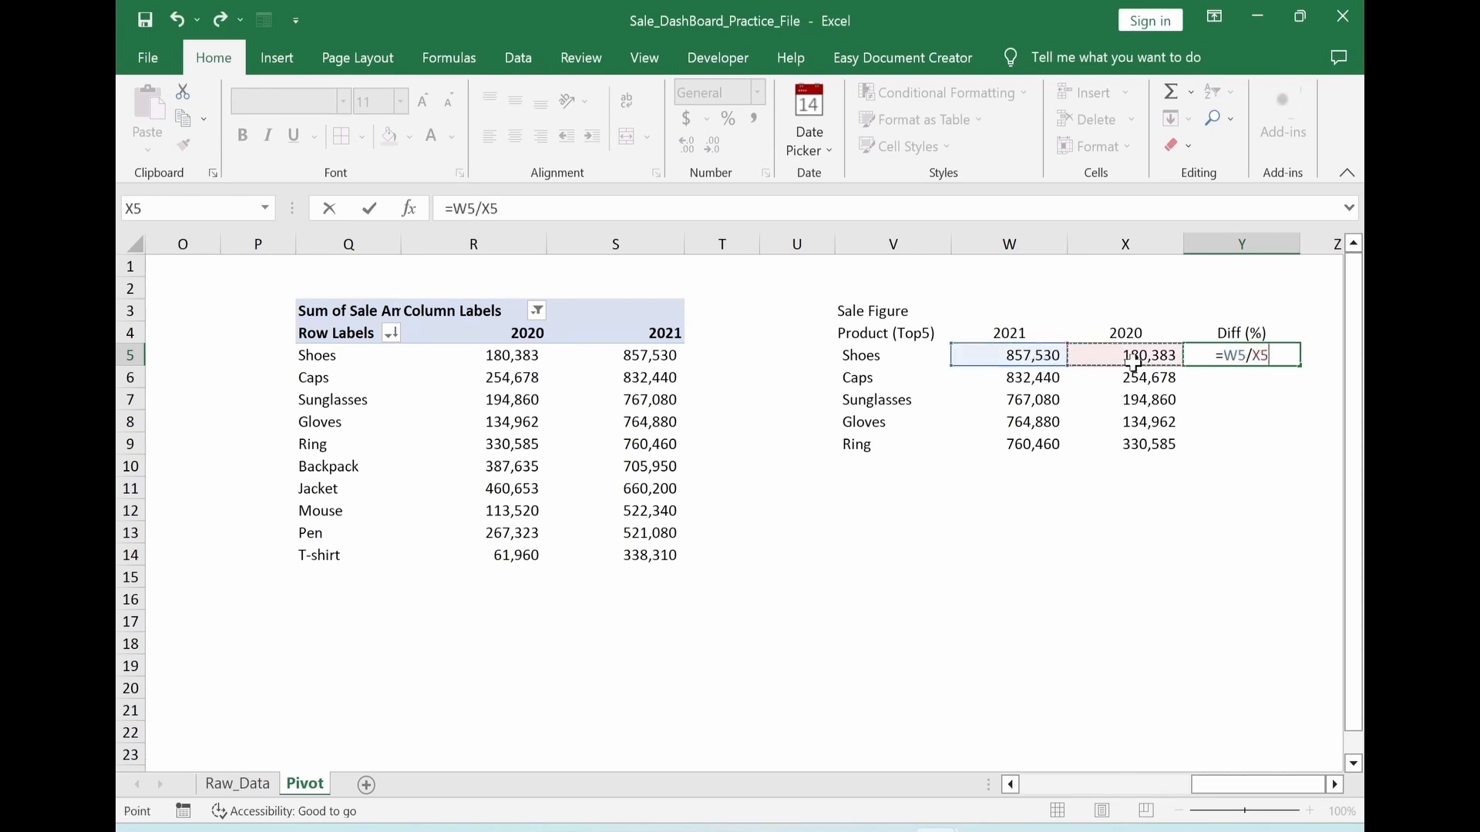
type("-1")
key("Return")
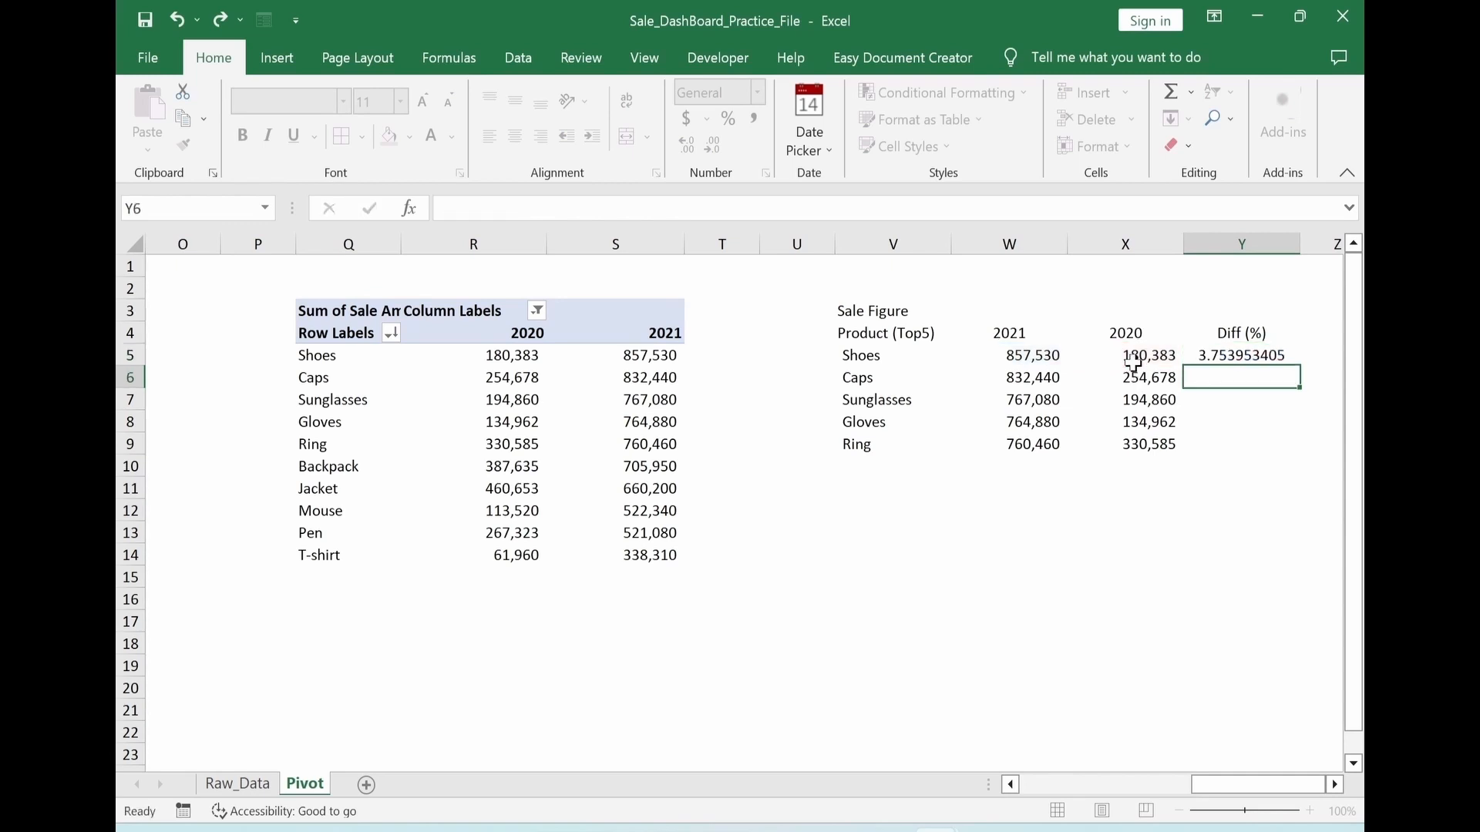
Format the Shoes difference in Y5 as a percentage and fill its formula down to Y9
key("Up")
left_click(728, 118)
left_click_drag(1301, 366, 1295, 451)
Enter the row label Total in V10 beneath the five products
left_click(893, 466)
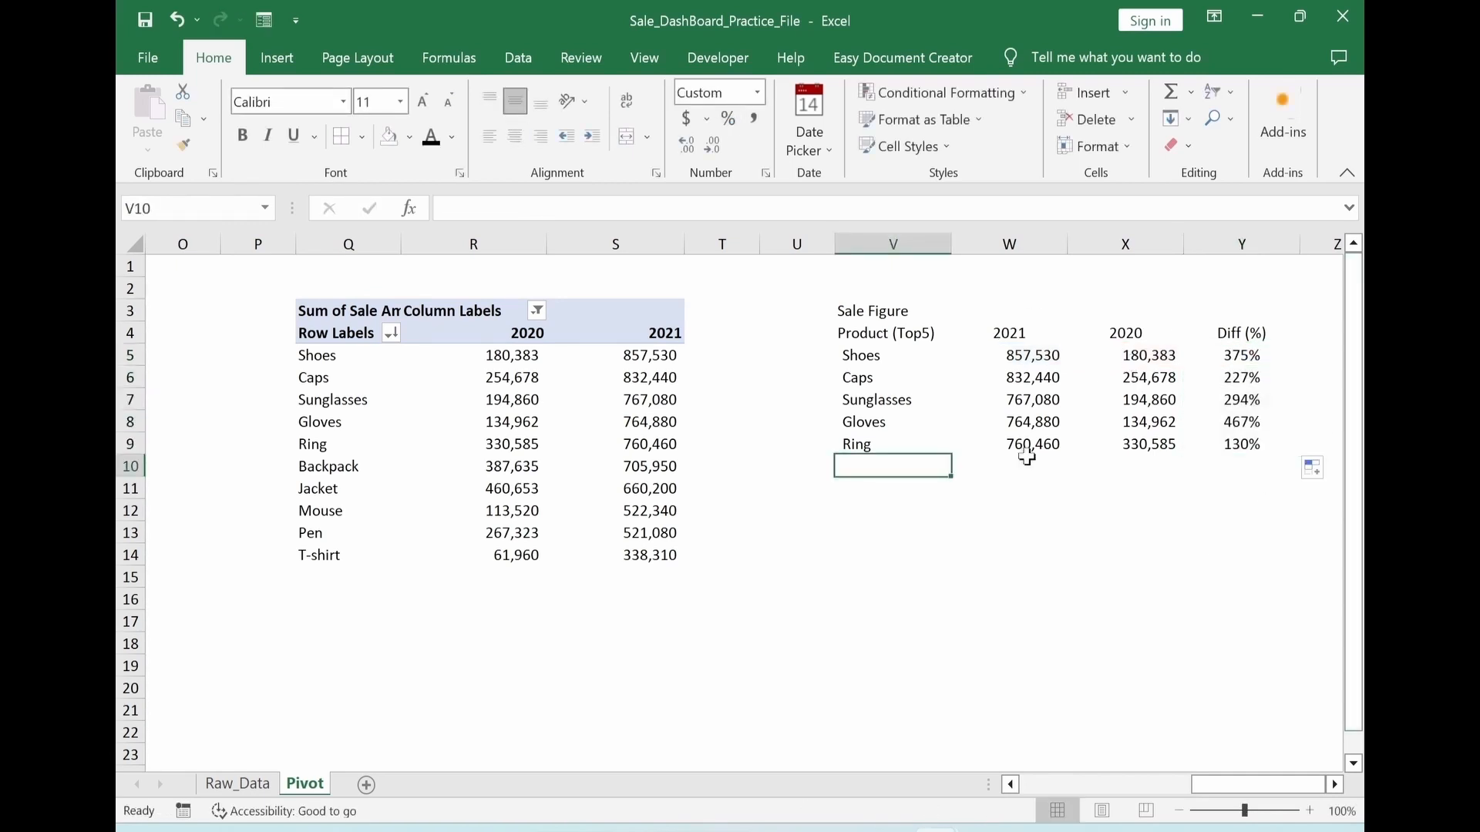
type("Total")
key("Return")
Sum the 2021 sales of the five products in W10 with =SUM(W5:W9)
key("Right")
left_click(1033, 466)
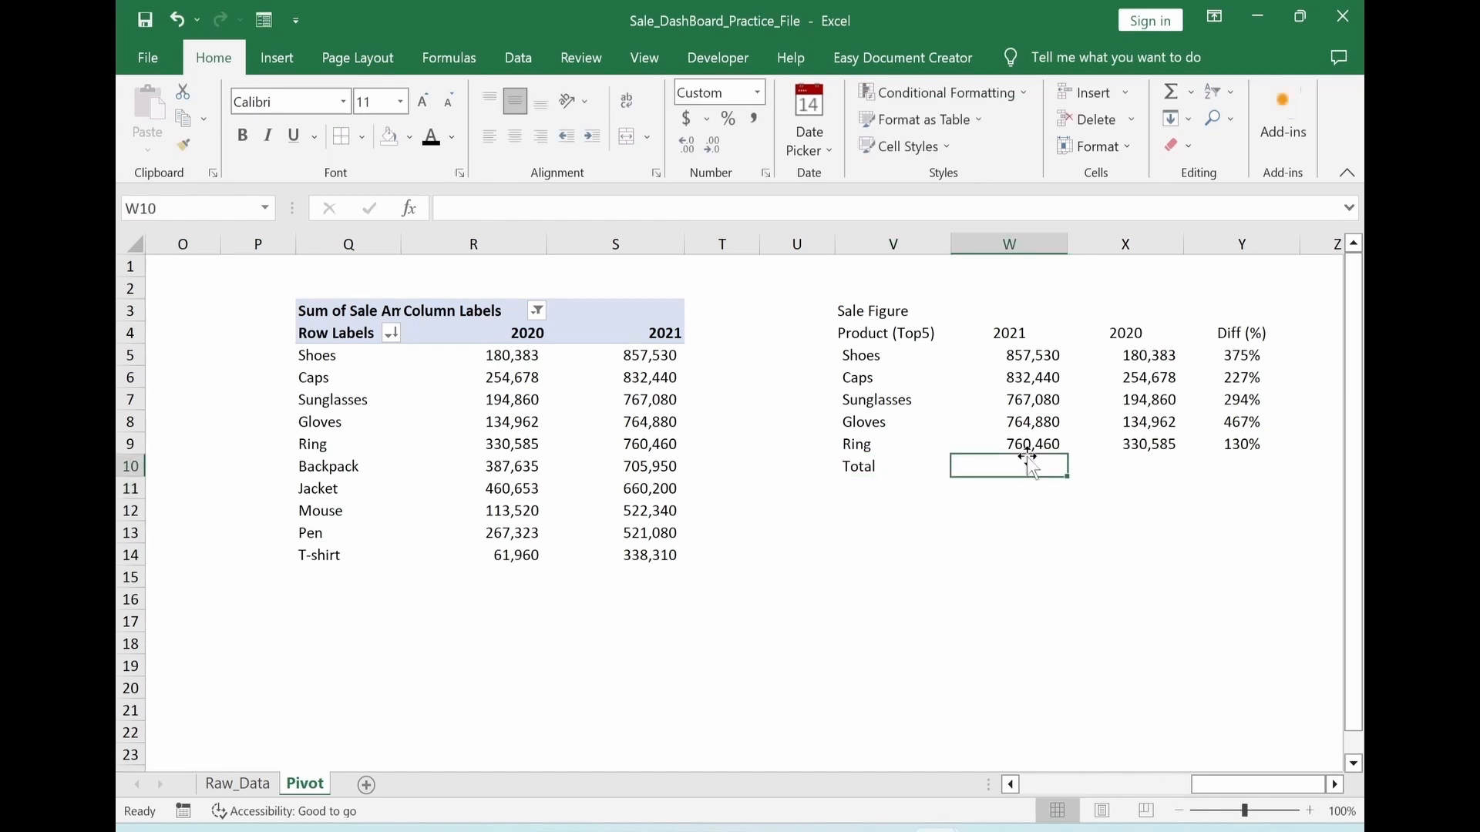
type("=sum")
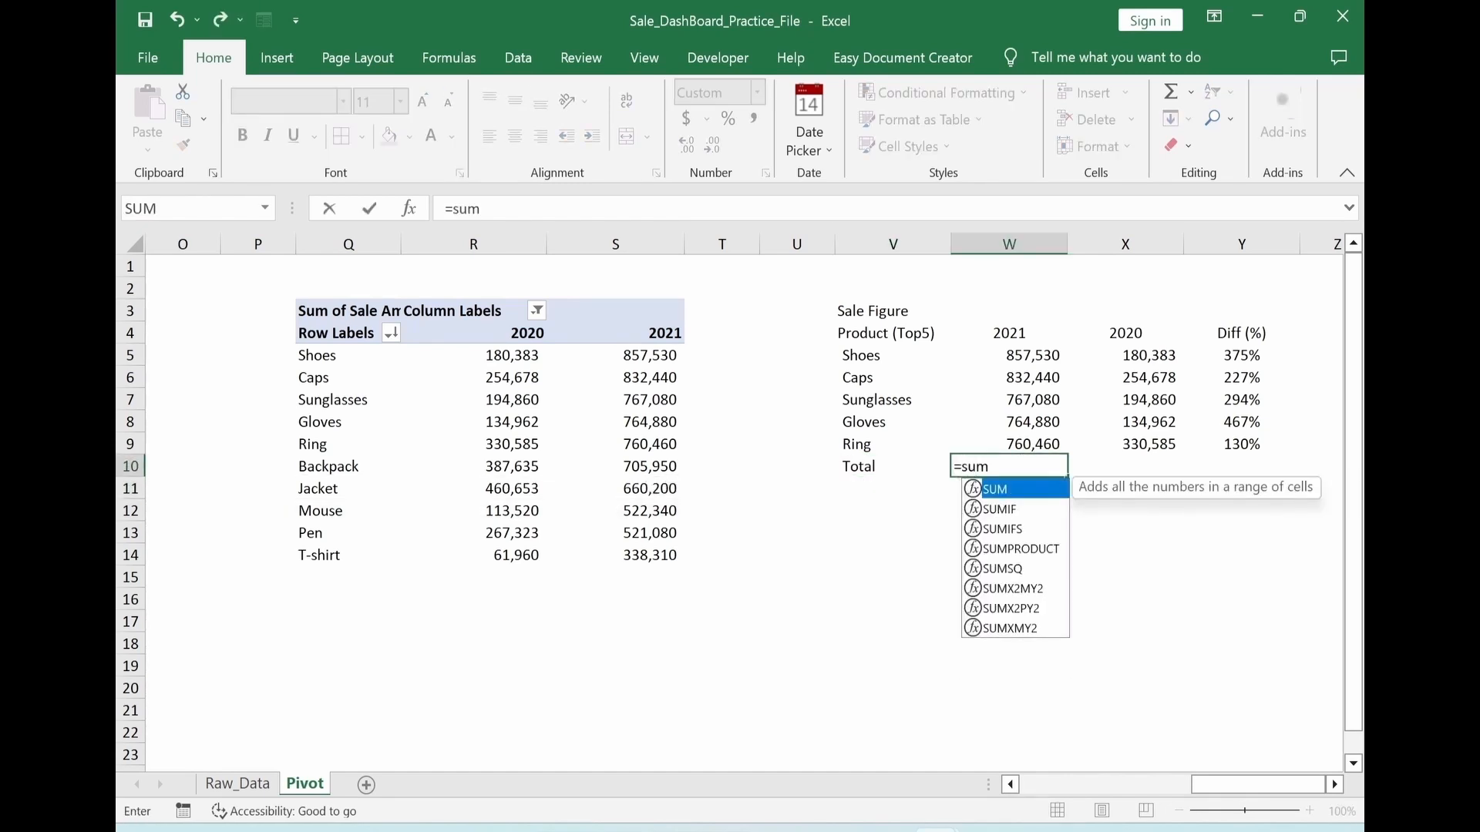
type("(")
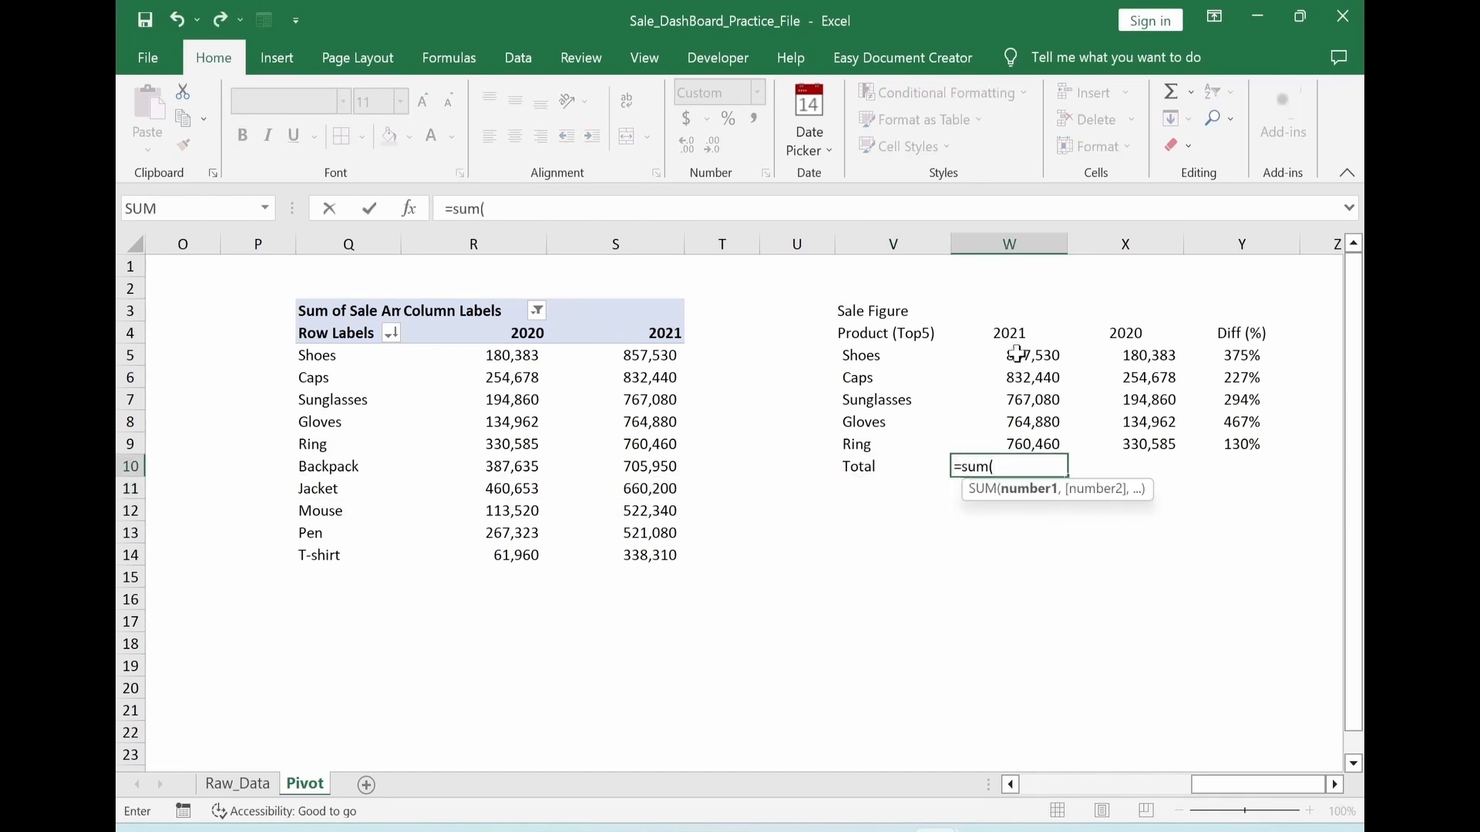
left_click_drag(1016, 356, 1011, 438)
type(")")
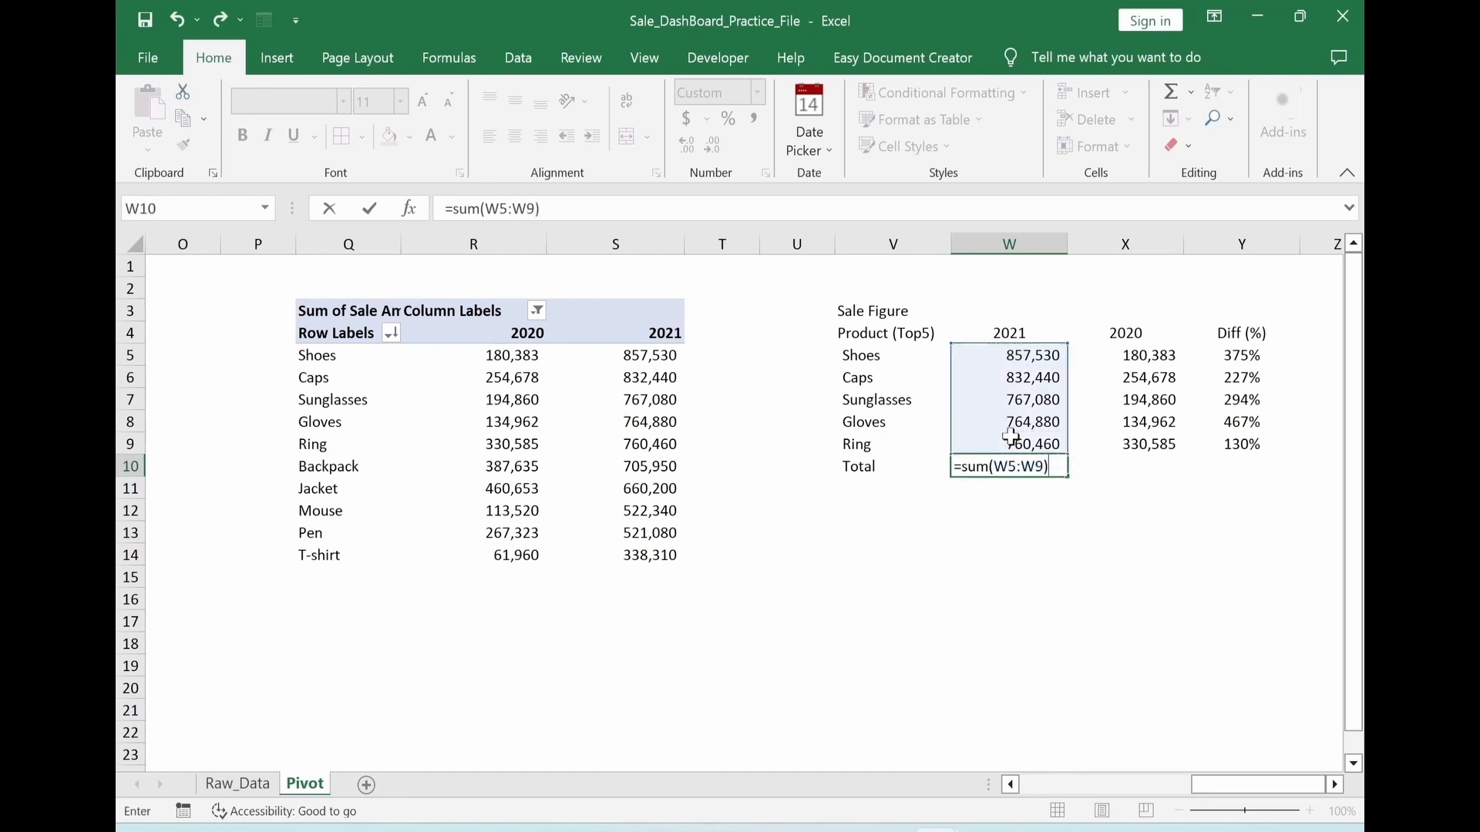
key("Return")
Copy the 2021 total formula from W10 to X10 to total the 2020 sales
key("Up")
key("ctrl+c")
key("Right")
key("ctrl+v")
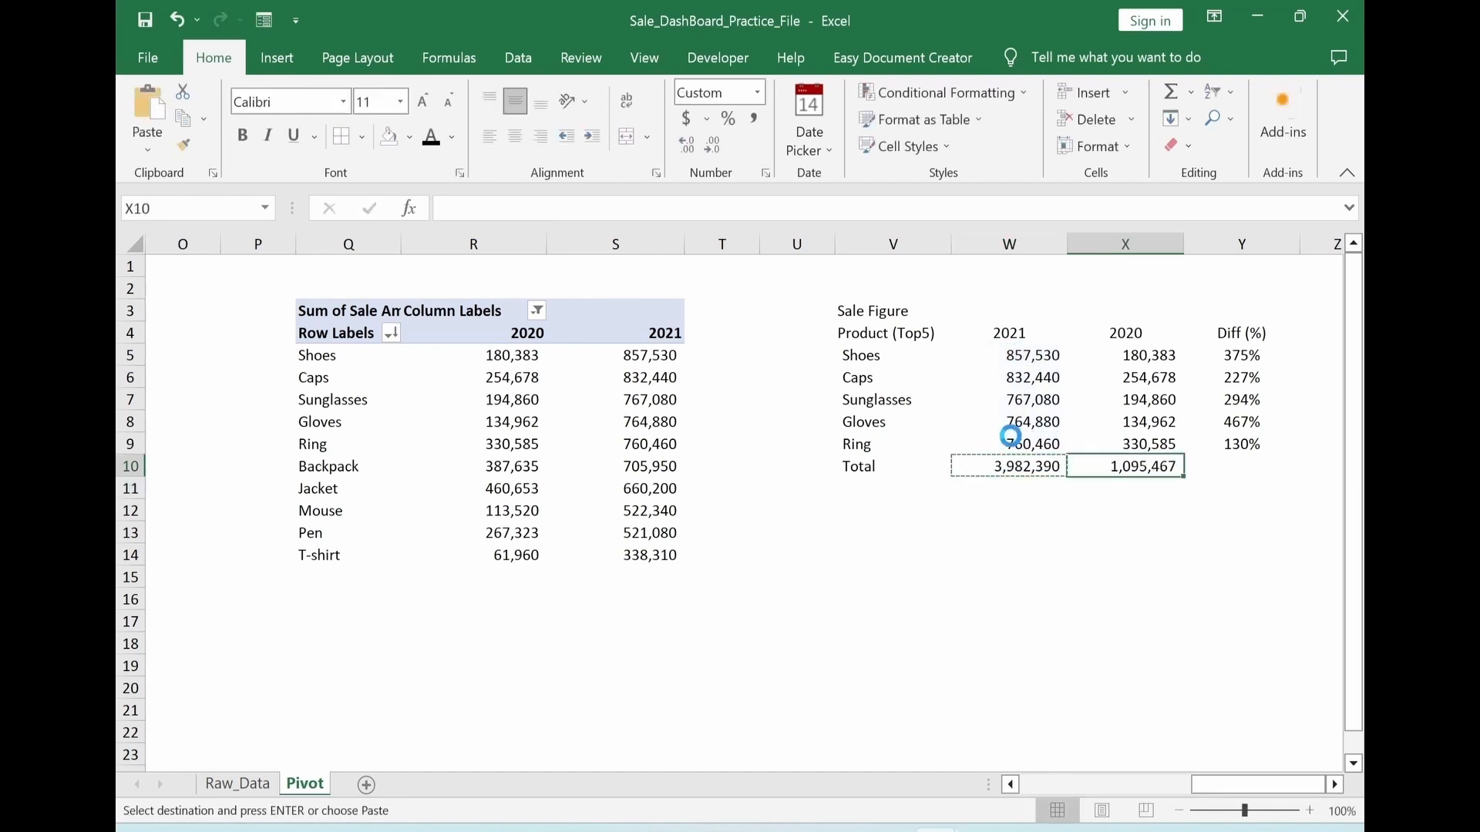
key("Escape")
Copy the percentage difference formula from Y9 into the Total row at Y10
key("Right")
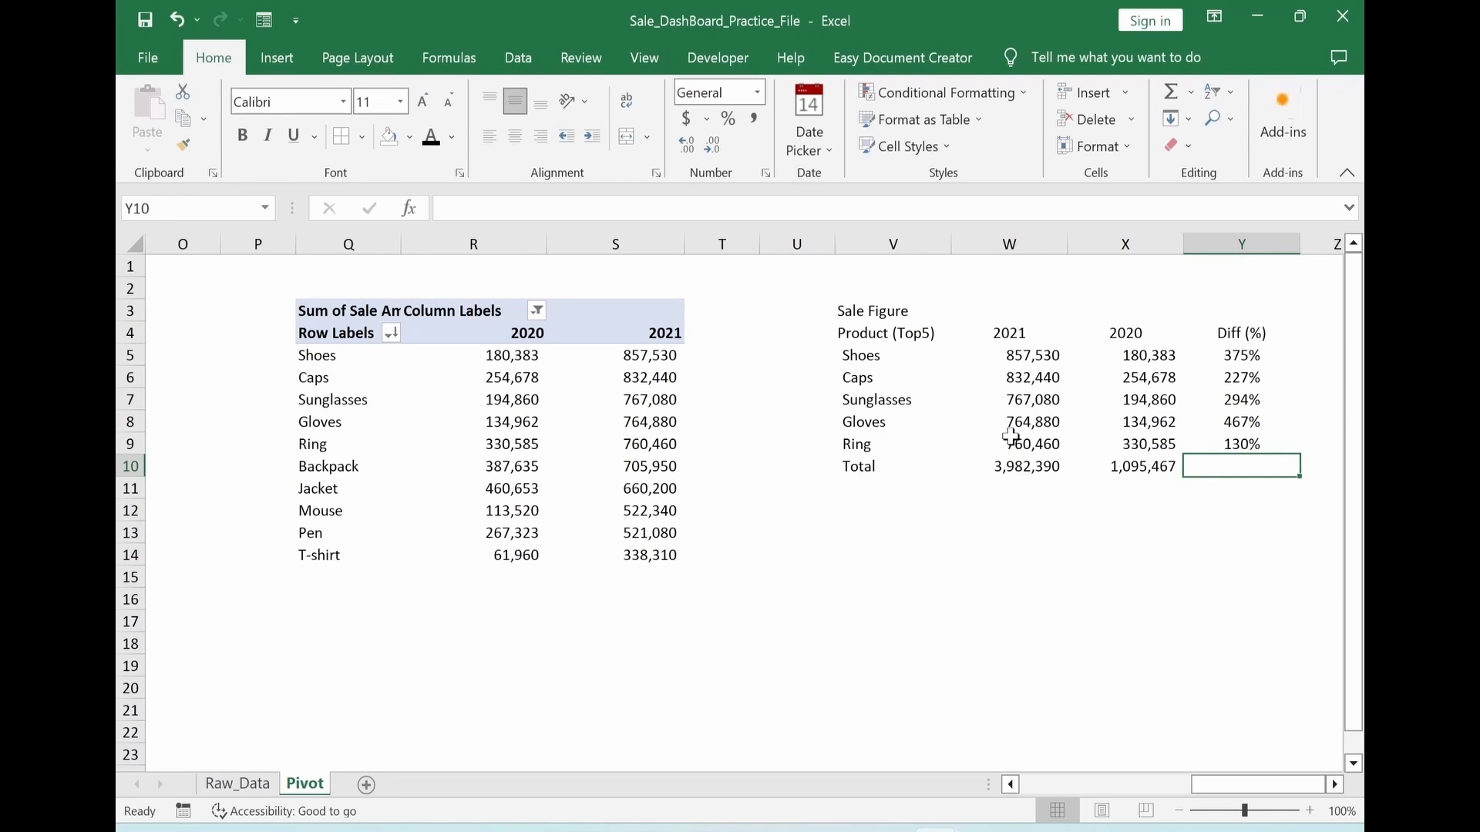
key("Up")
key("ctrl+c")
key("Down")
key("ctrl+v")
key("Escape")
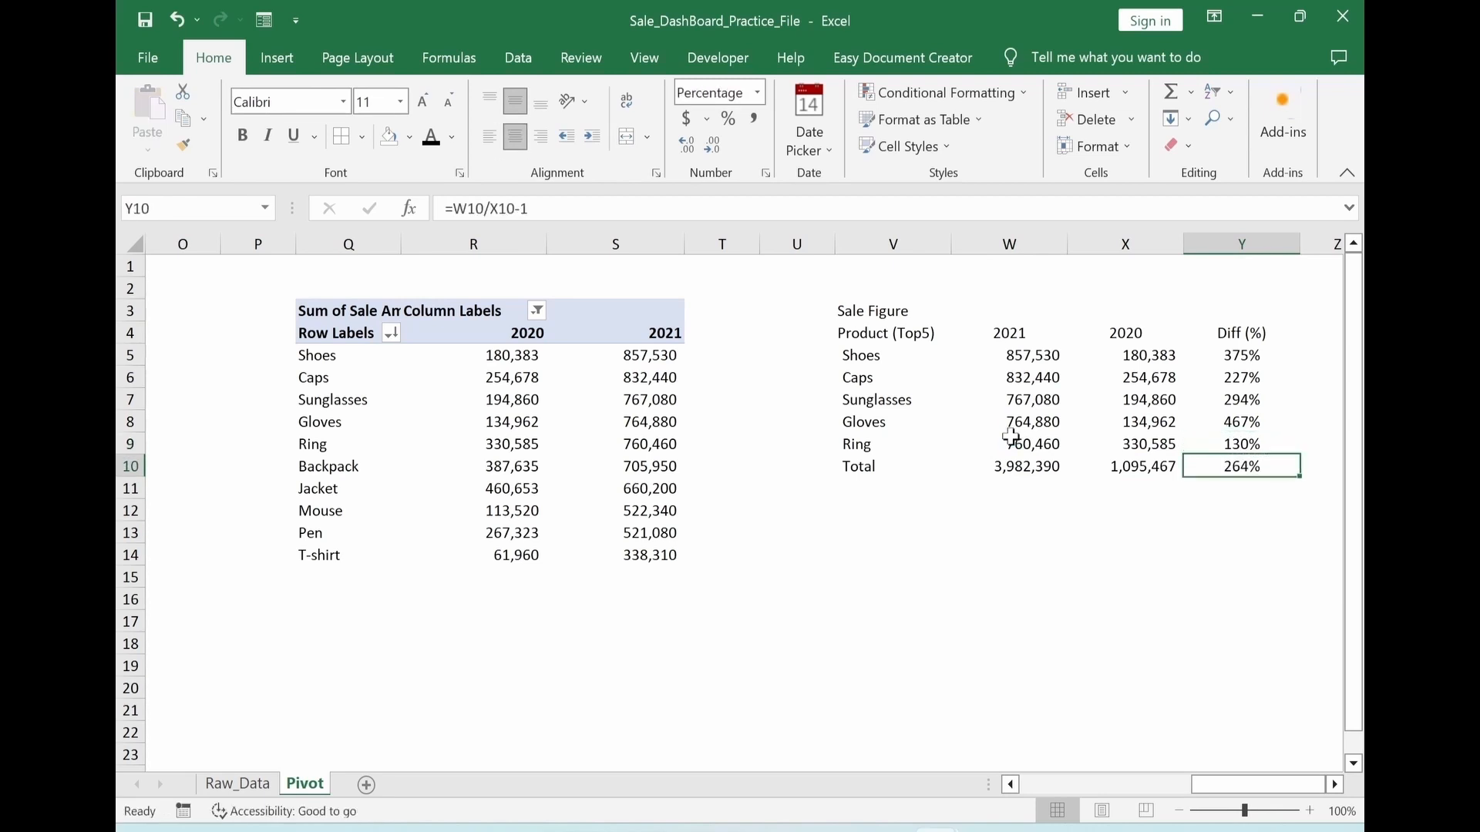
key("Left")
key("Left")
Give the heading row V4:Y4 a medium blue-gray fill with bold white text
left_click_drag(864, 339, 1227, 333)
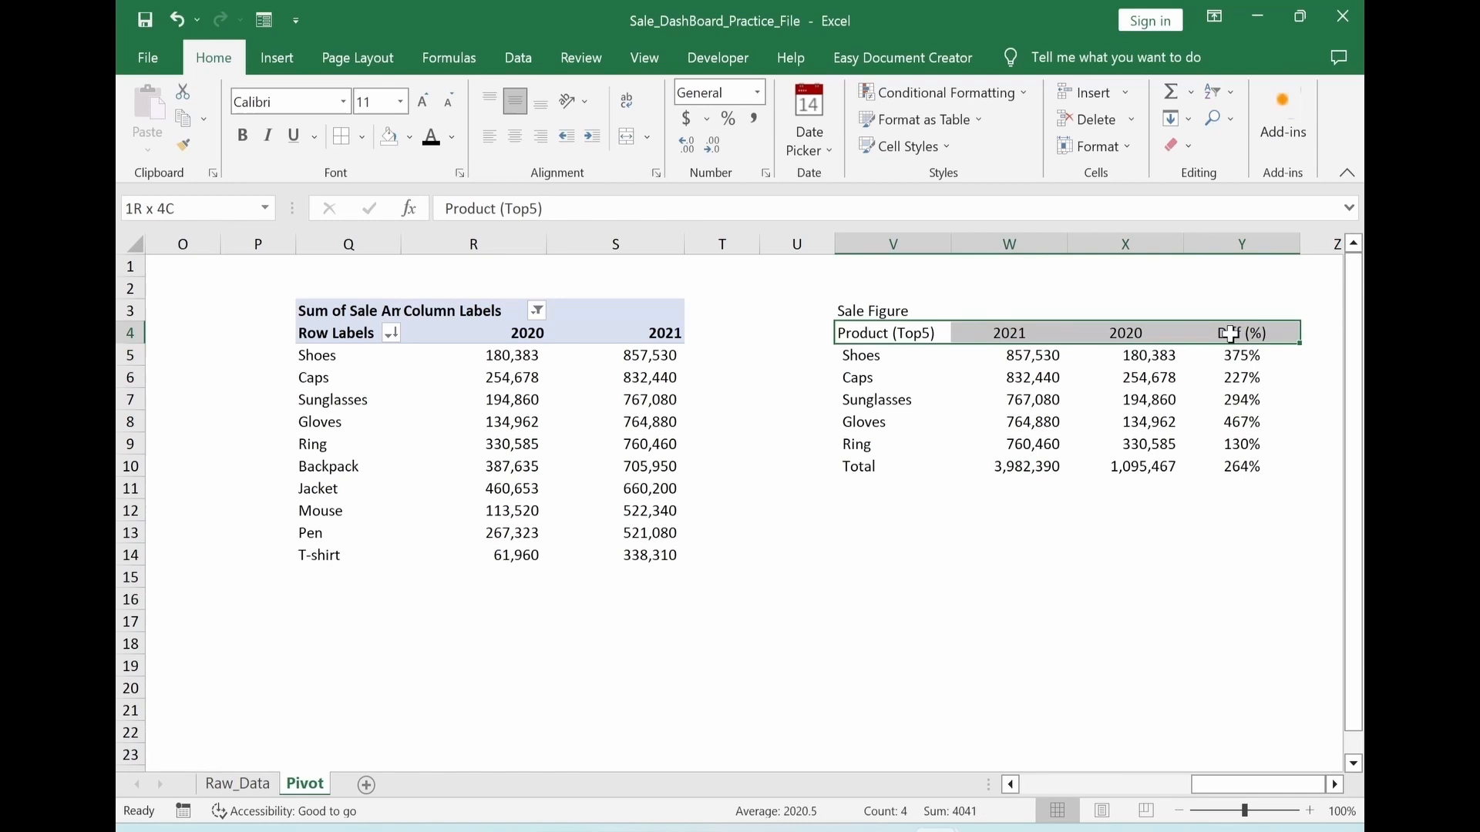
left_click(410, 139)
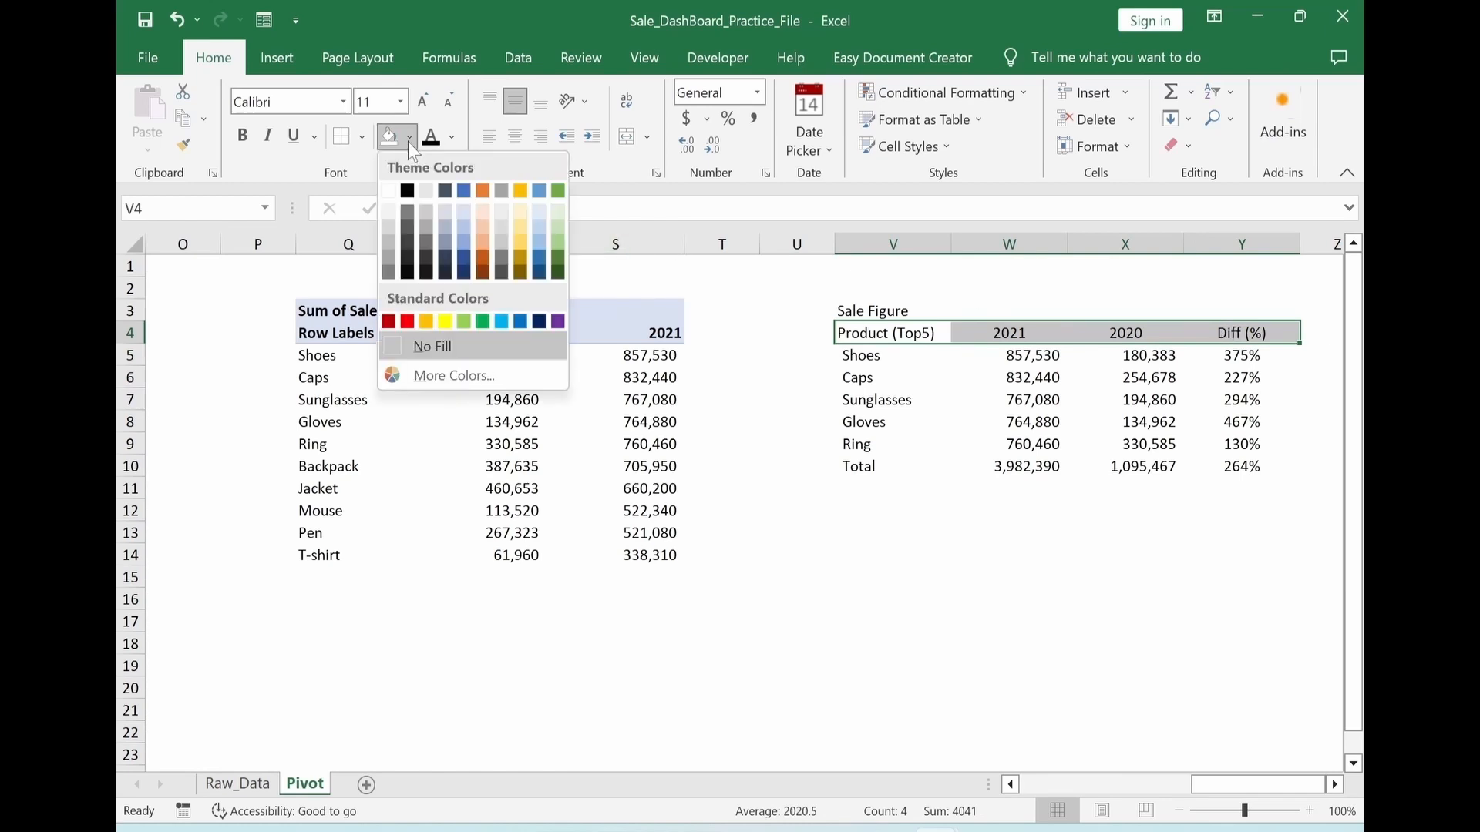
left_click(446, 245)
left_click(451, 138)
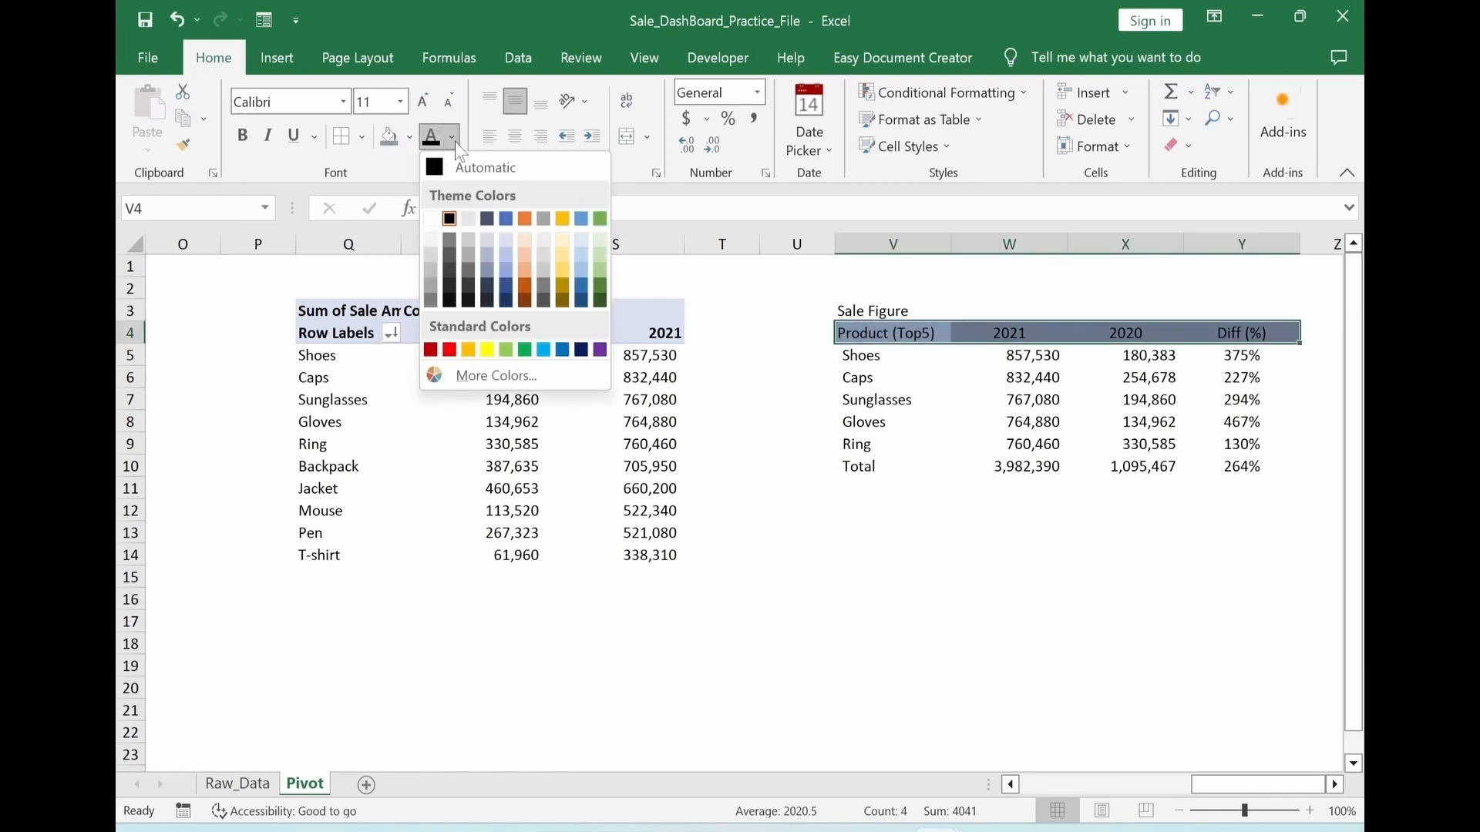
left_click(430, 218)
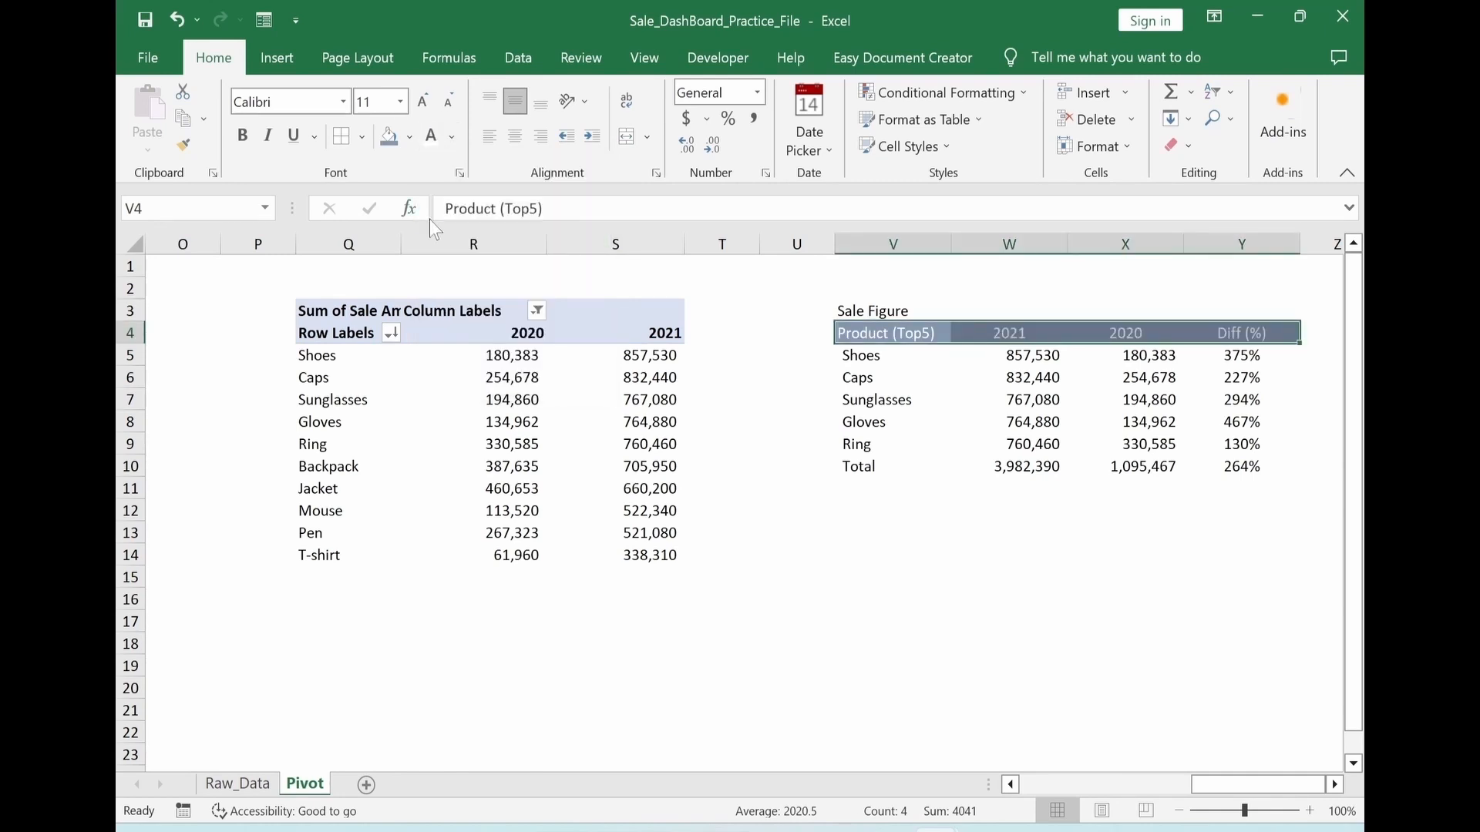
key("ctrl+b")
Center the Product (Top5) heading in V4
left_click(893, 333)
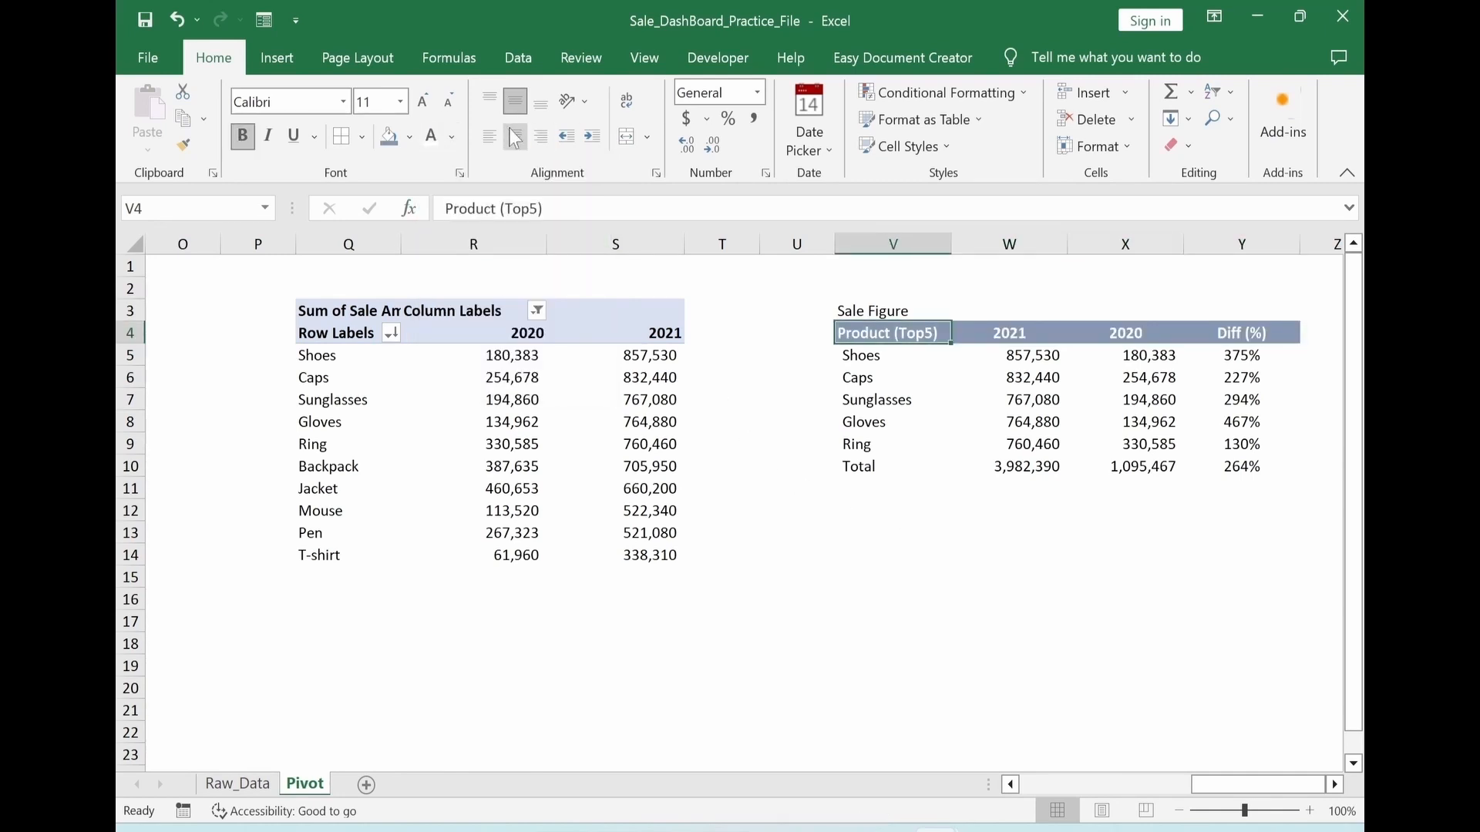
left_click(515, 136)
left_click(882, 587)
Add a solid single top border and a double bottom border to the Total row V10:Y10
left_click_drag(863, 467, 1242, 472)
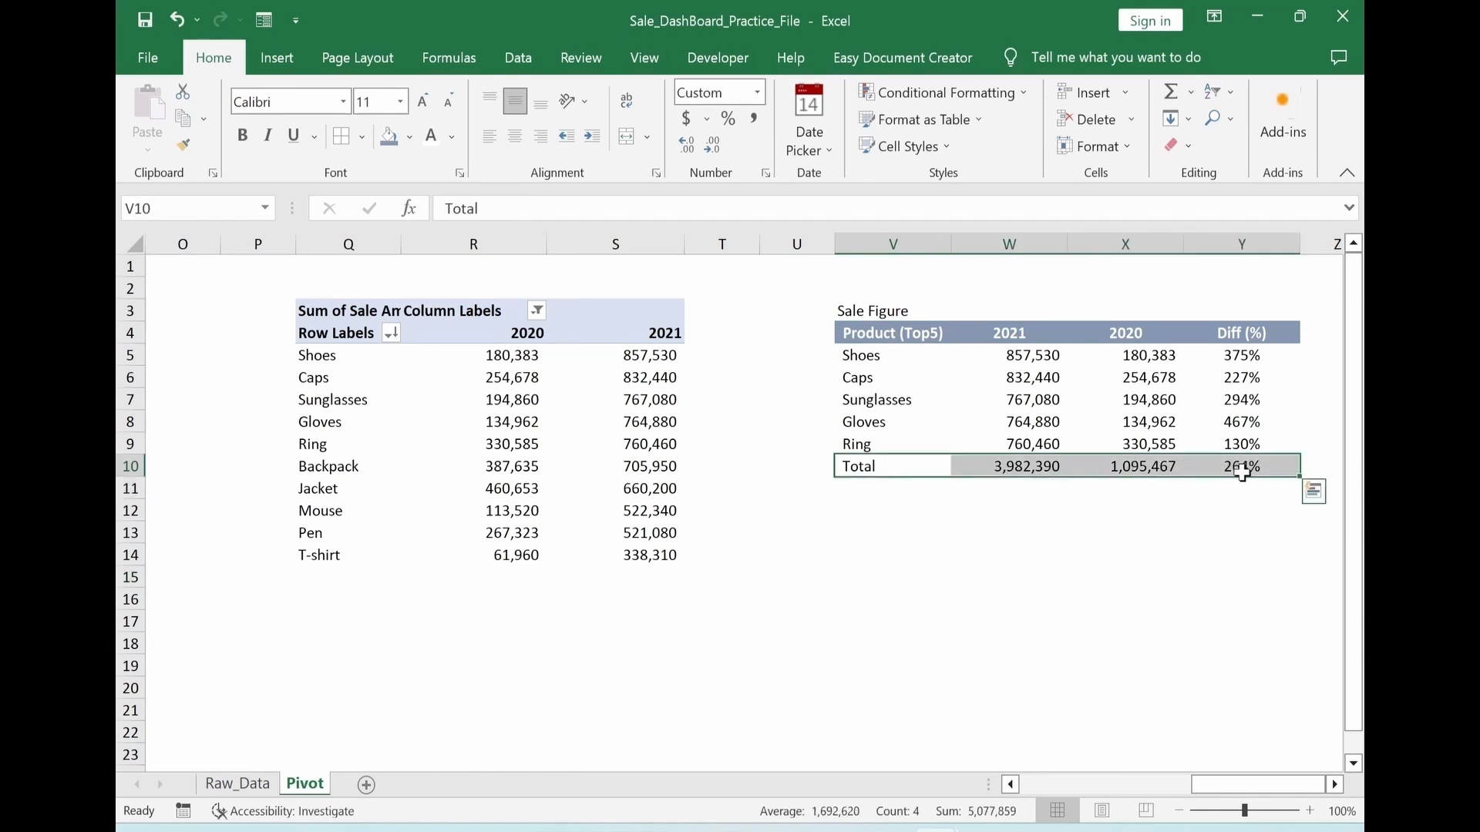
key("ctrl+1")
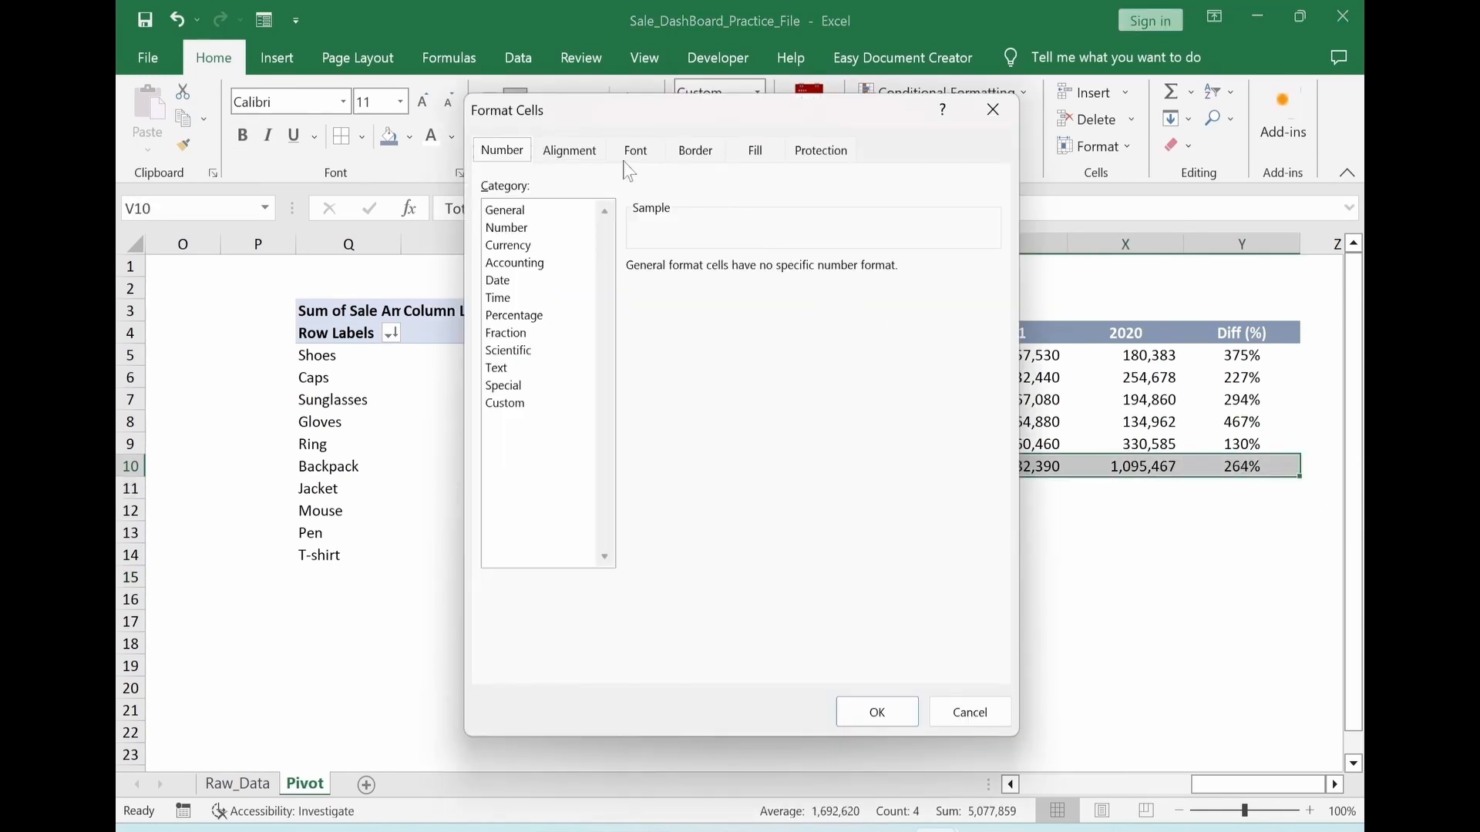
left_click(696, 151)
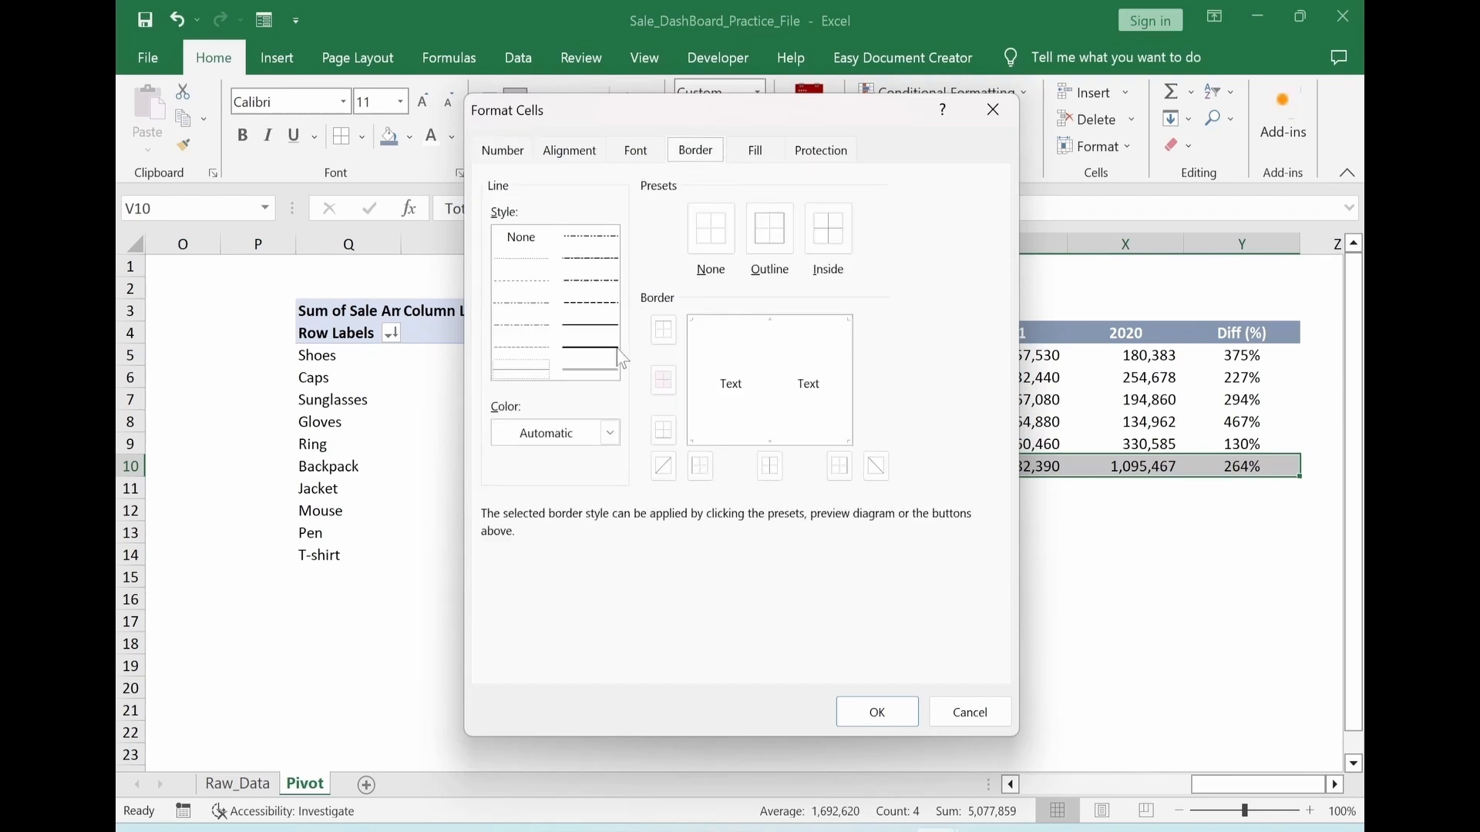
left_click(589, 325)
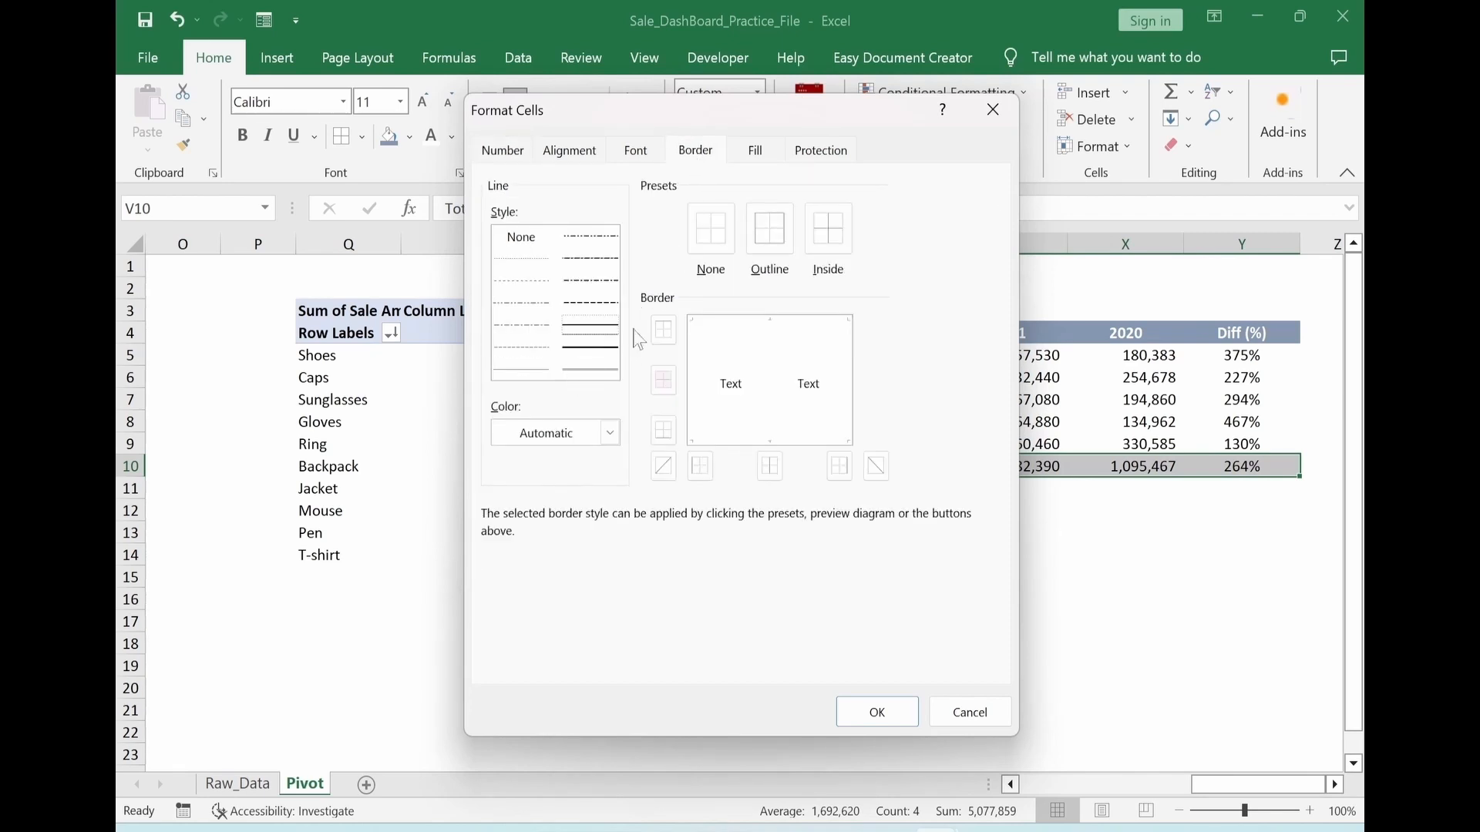
left_click(710, 333)
left_click(593, 370)
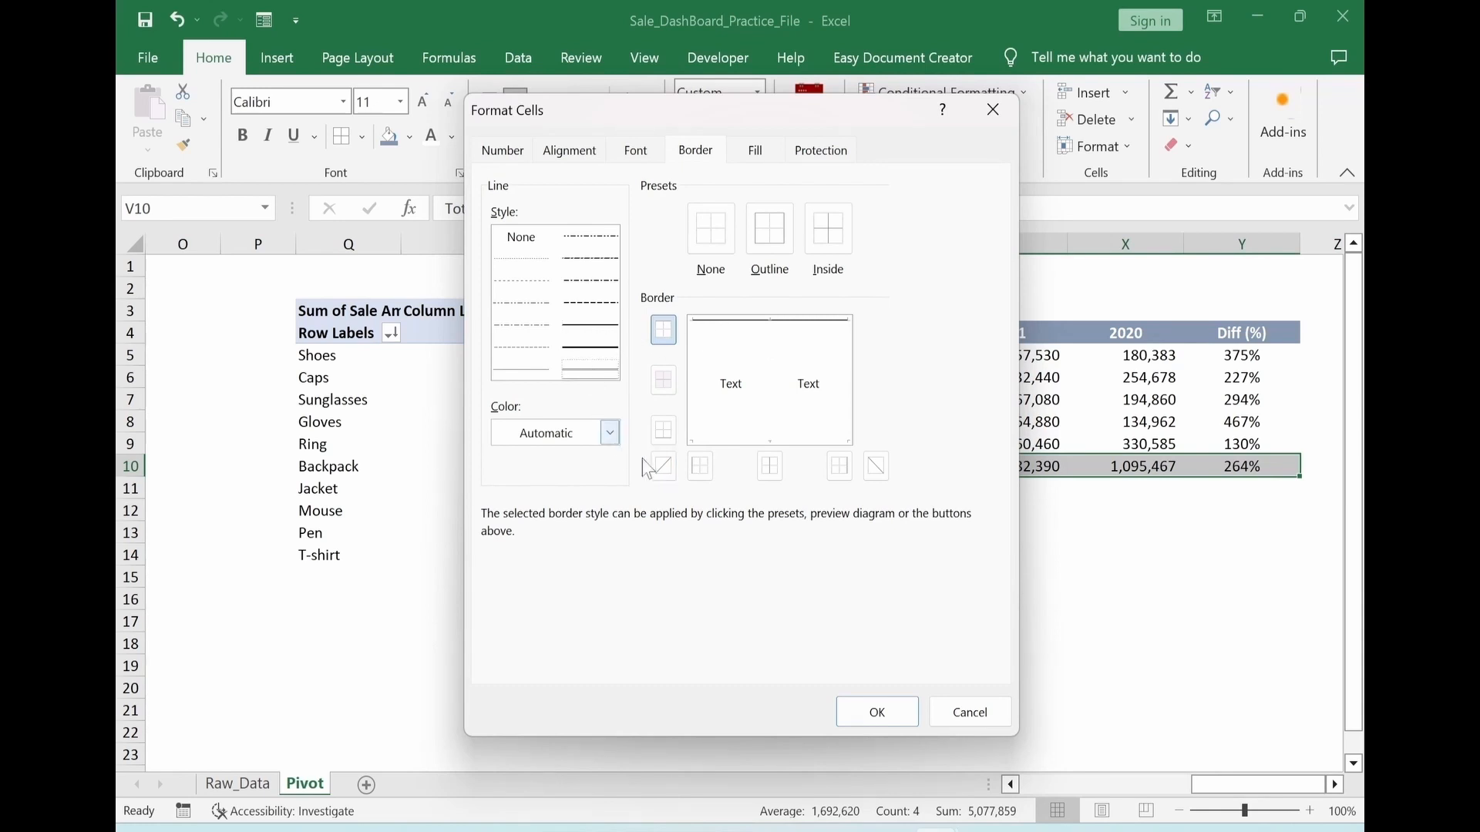
left_click(723, 441)
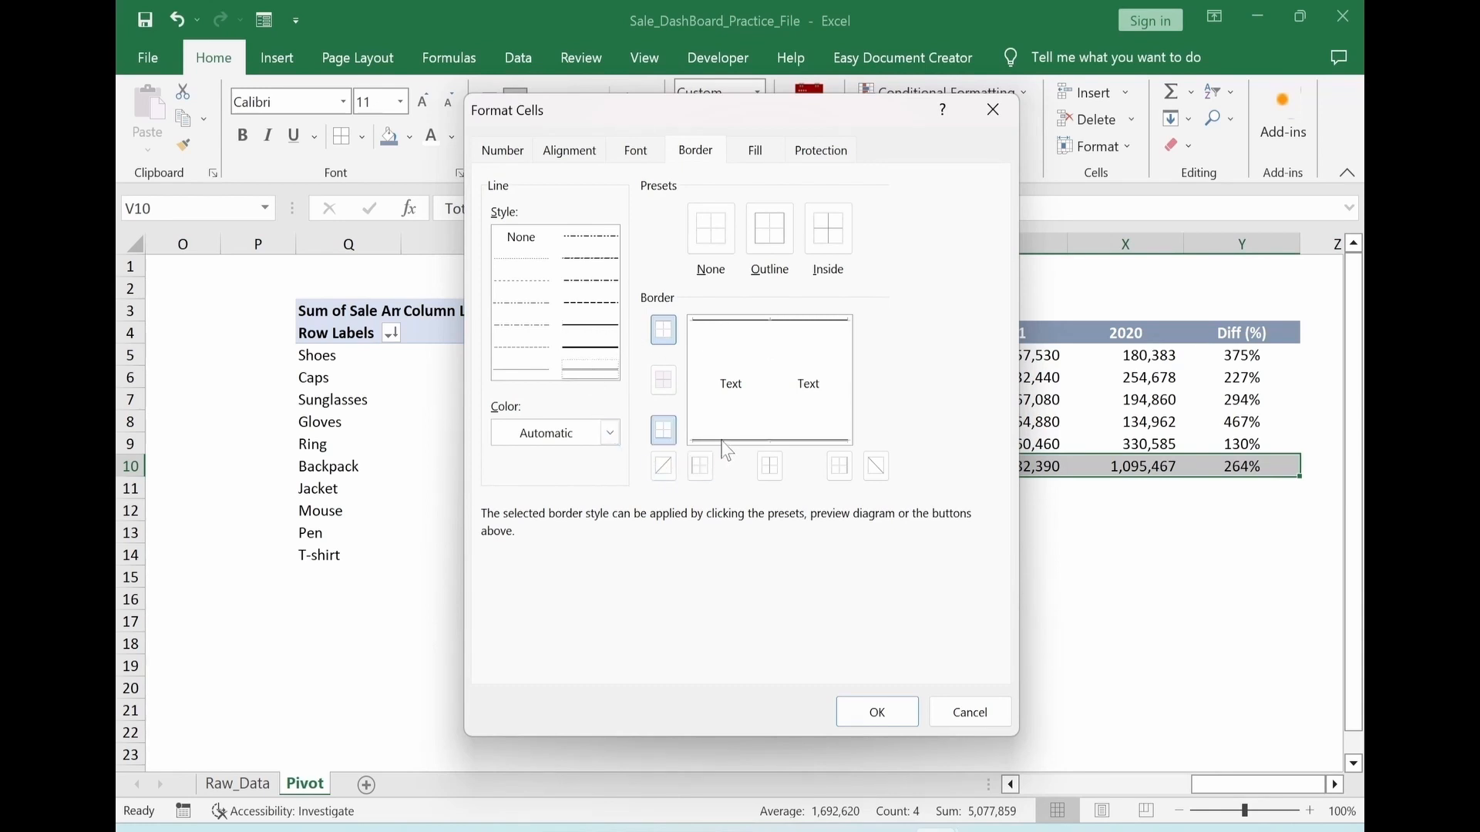
left_click(876, 712)
left_click(995, 647)
Shade the Caps and Gloves rows, V6:Y6 and V8:Y8, with a light gray fill
left_click(860, 378)
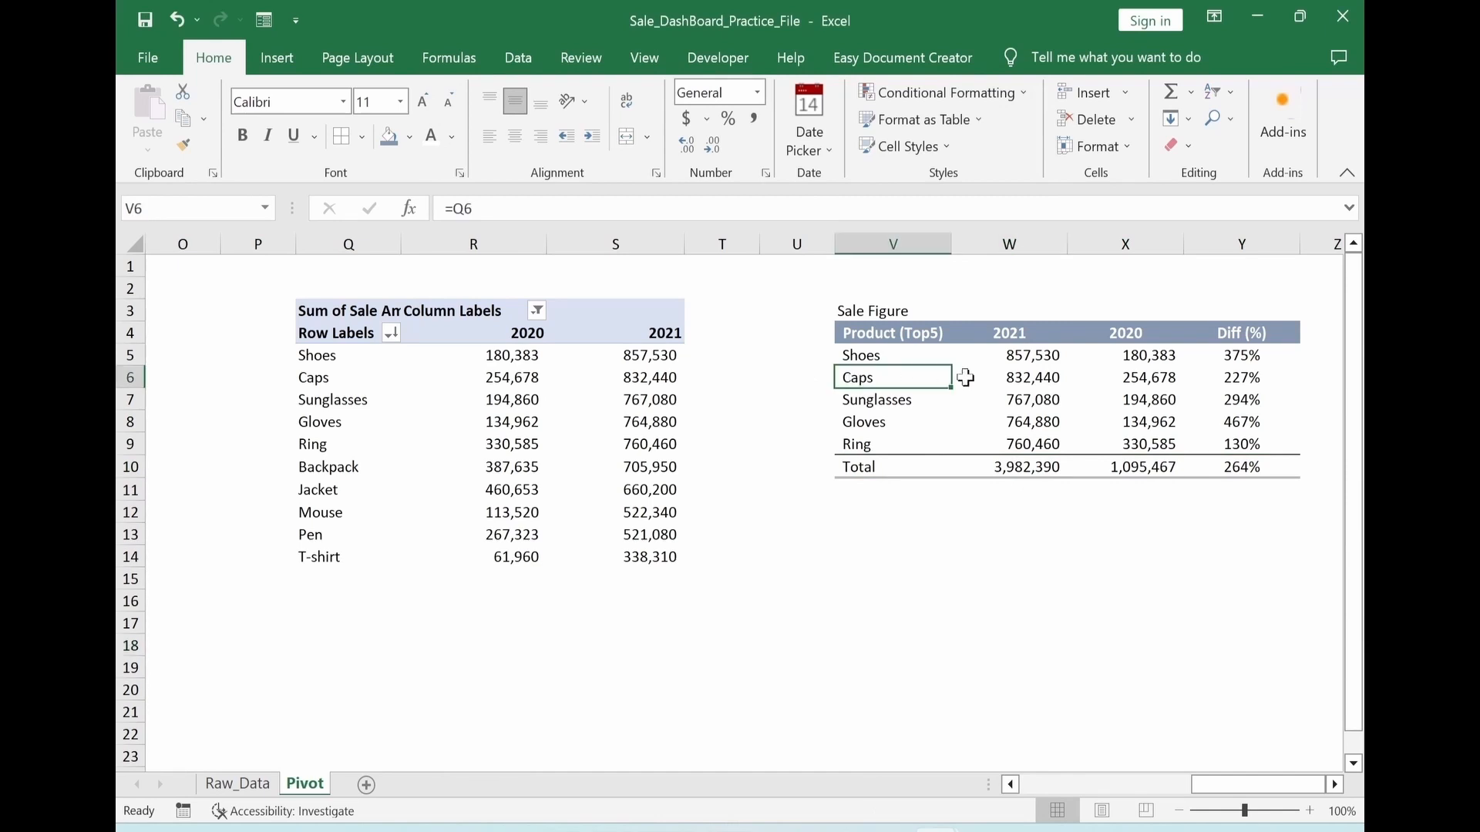
left_click_drag(966, 378, 1258, 375)
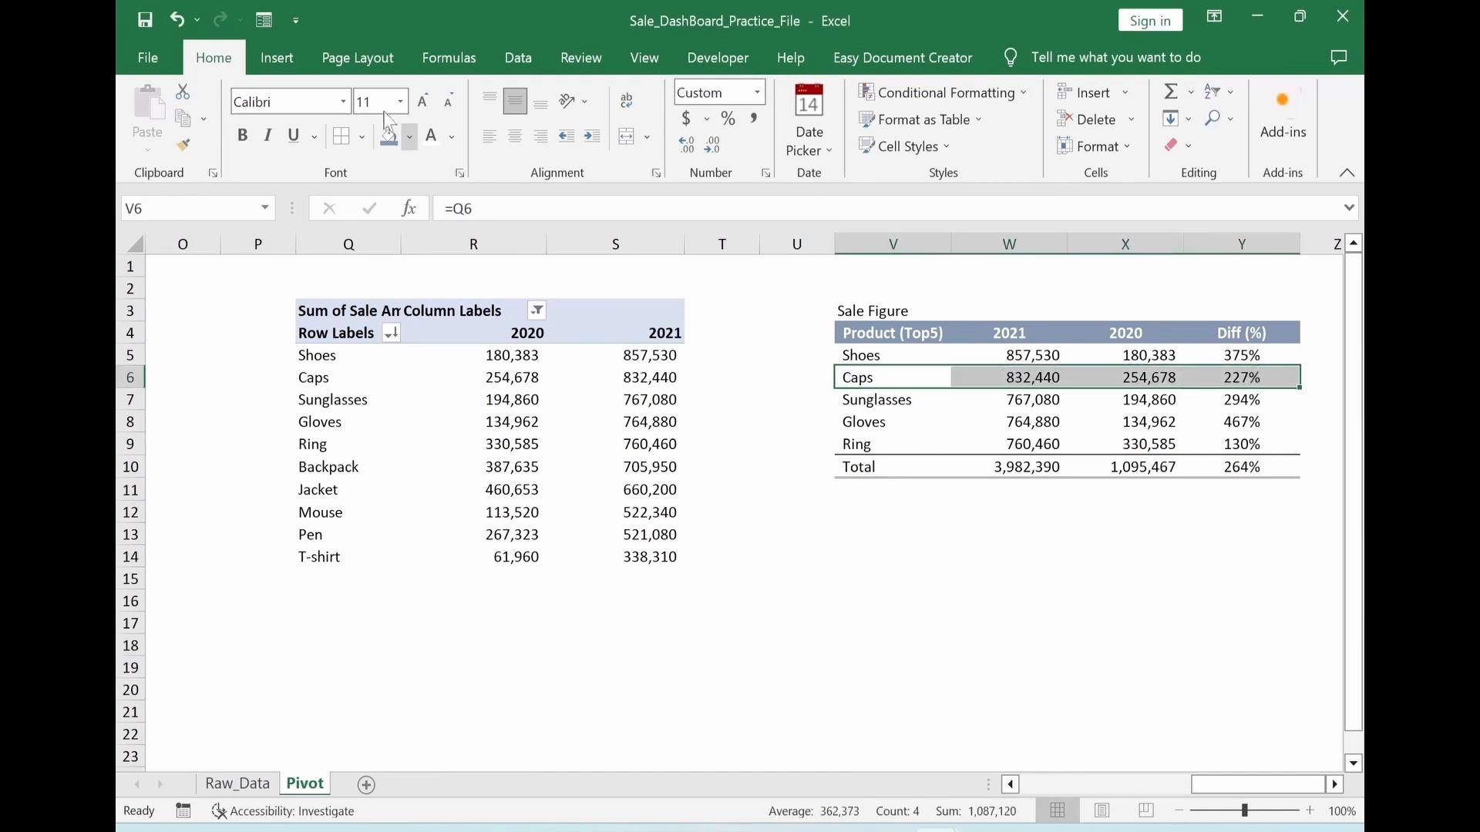
left_click(409, 136)
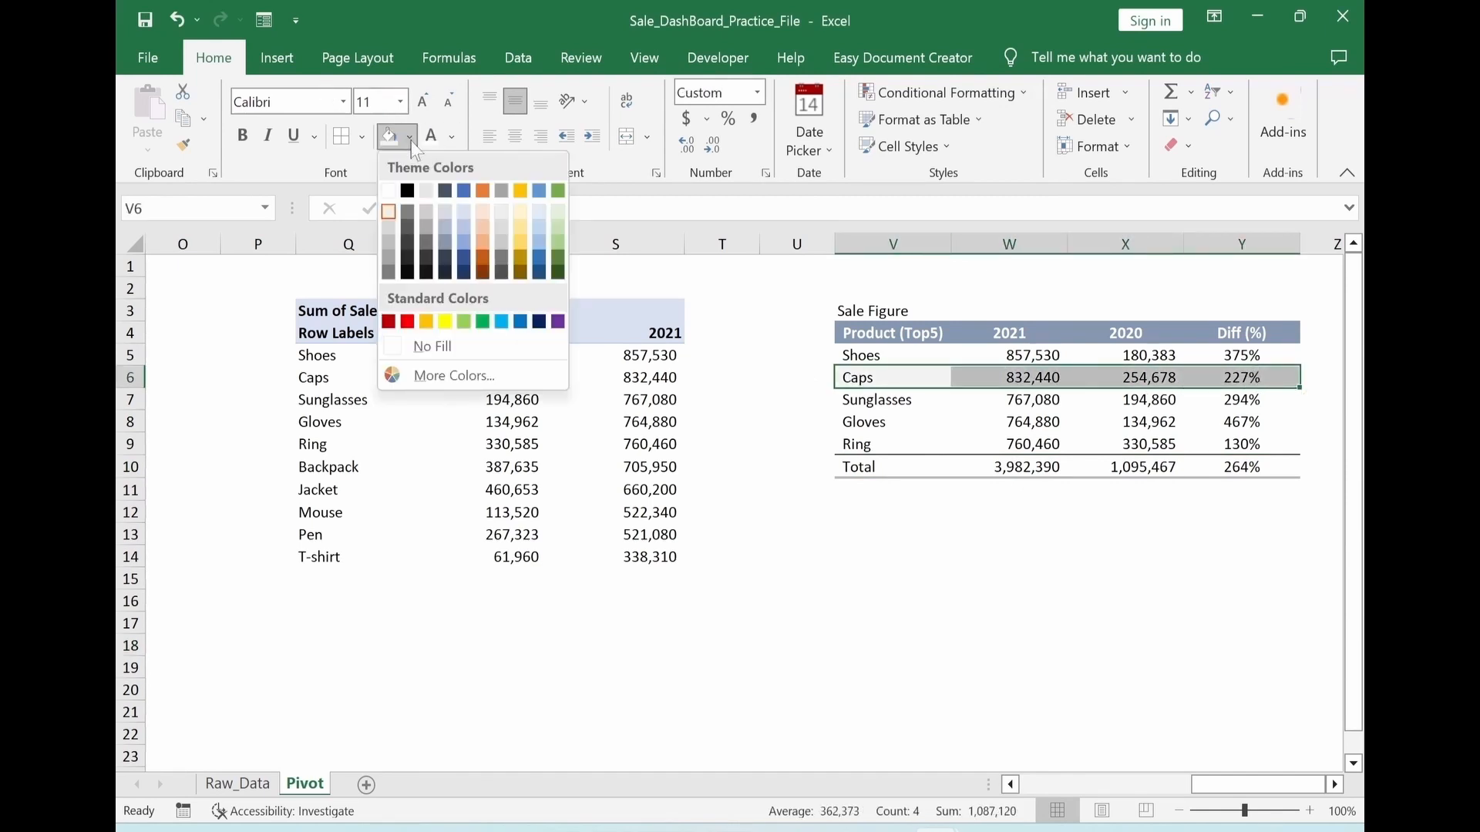
left_click(428, 191)
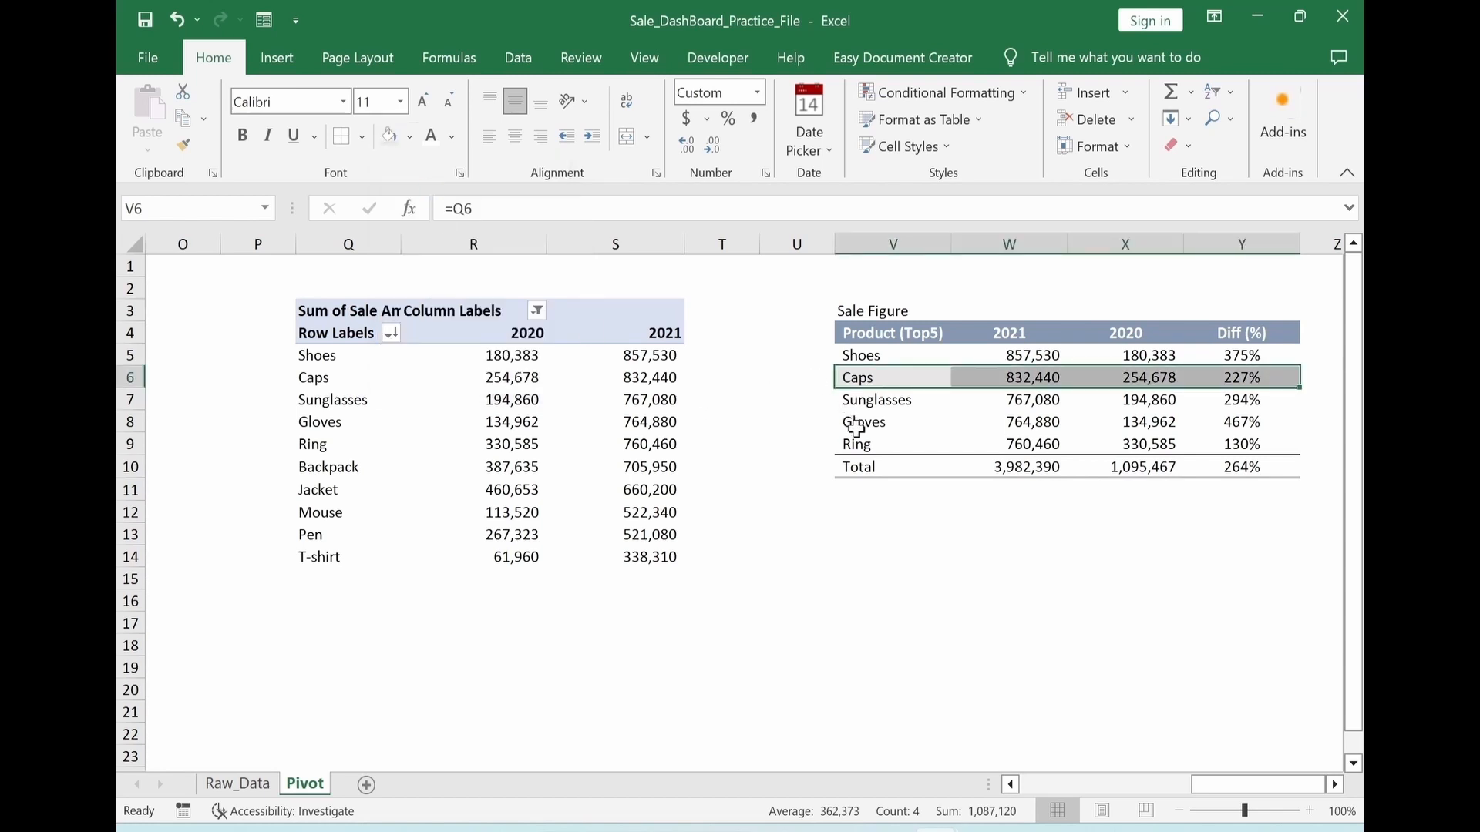
left_click_drag(866, 421, 1233, 423)
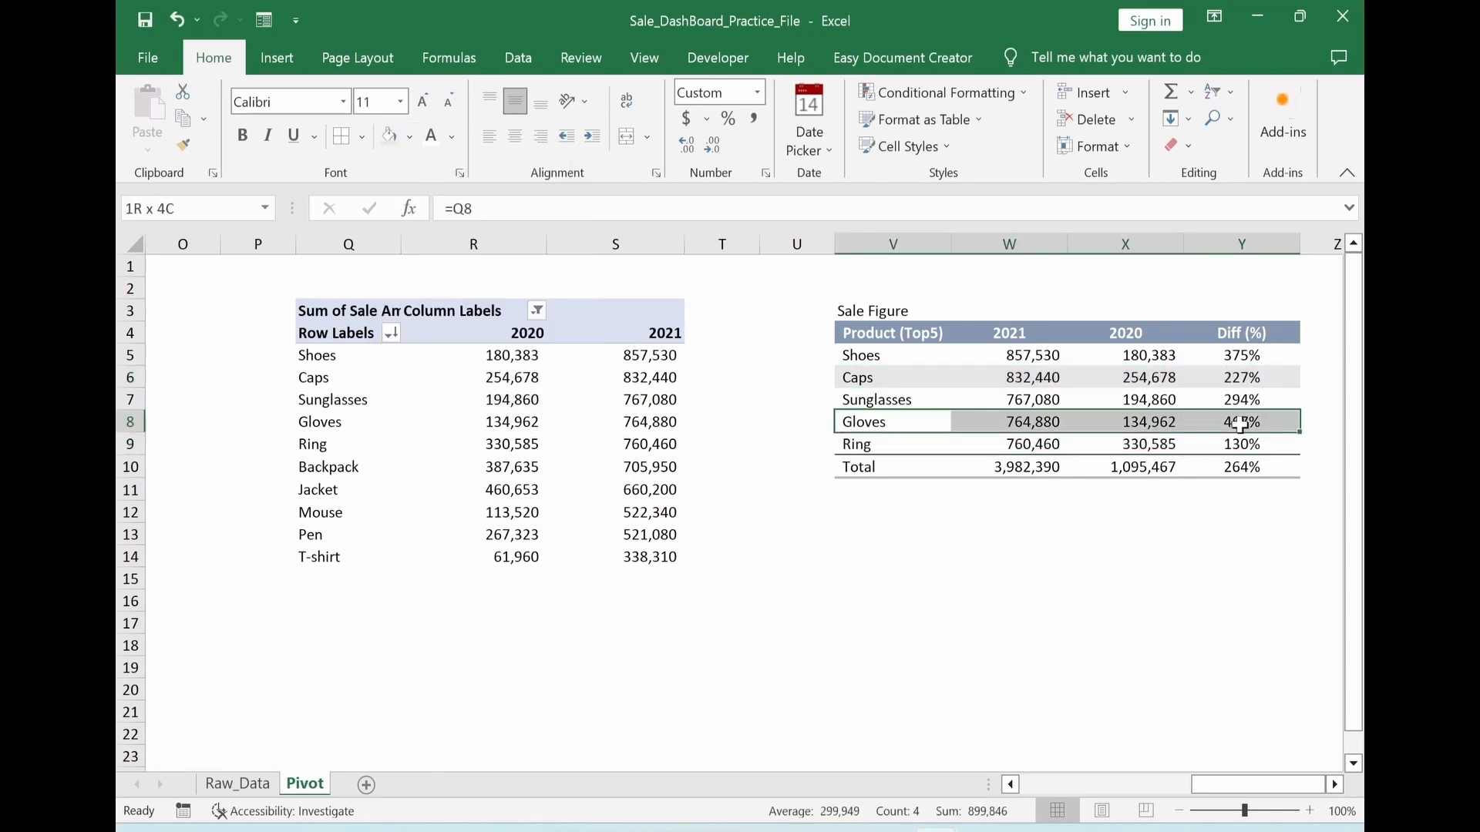
left_click(390, 137)
left_click(777, 562)
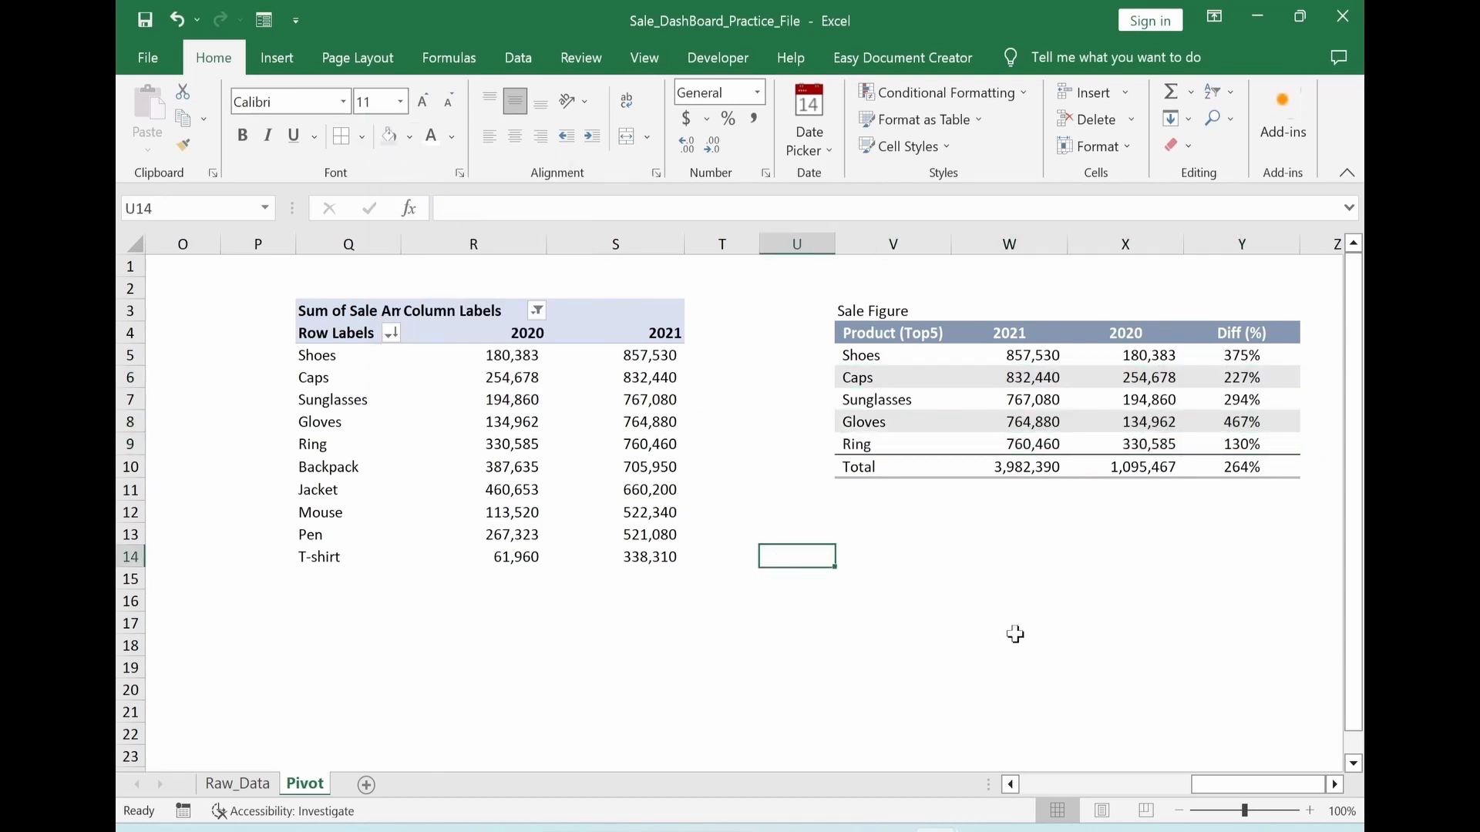
Make the Total row V10:Y10 bold
left_click_drag(866, 465, 1222, 477)
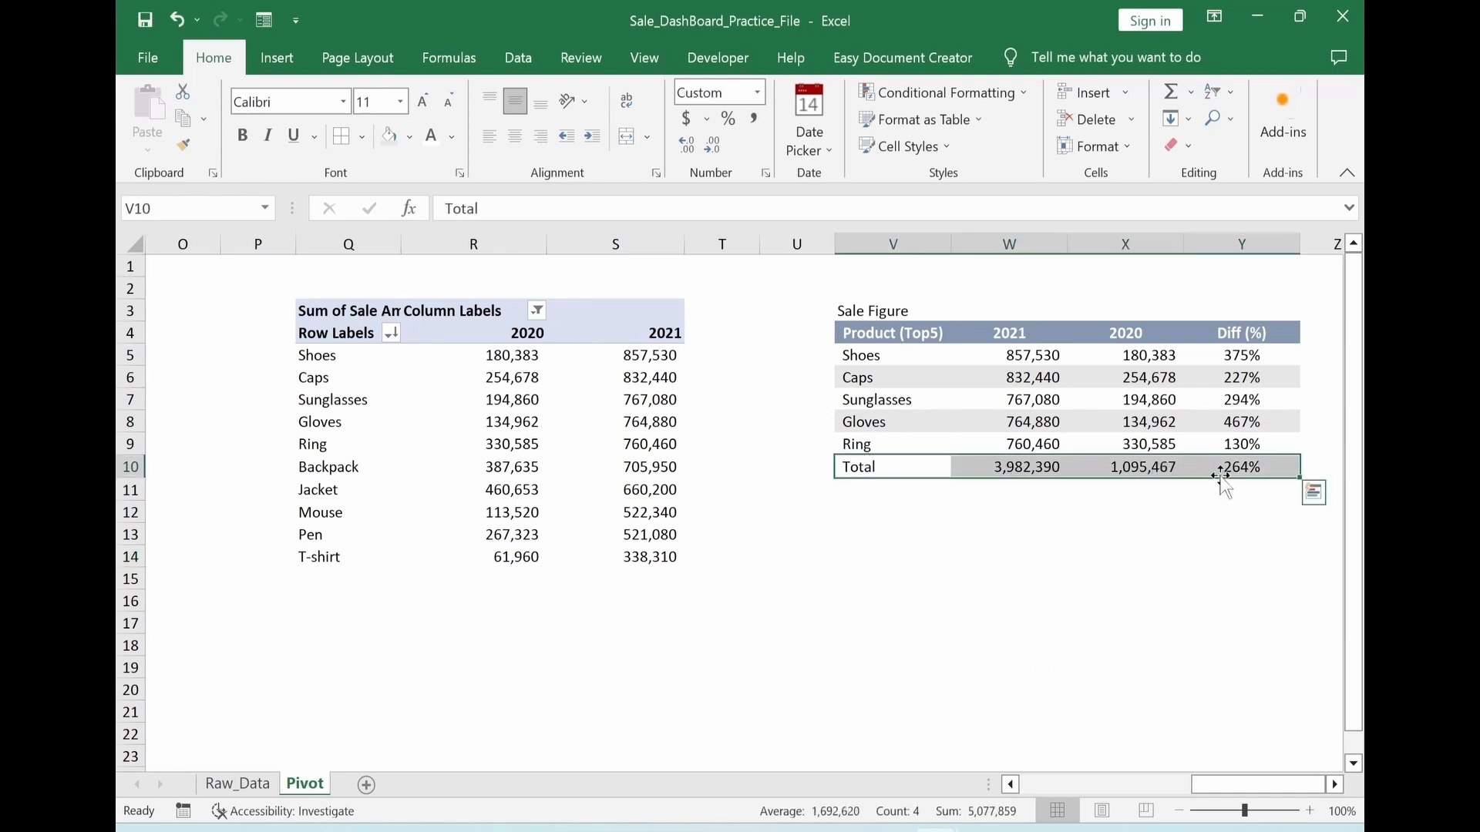
key("ctrl+b")
left_click(1066, 579)
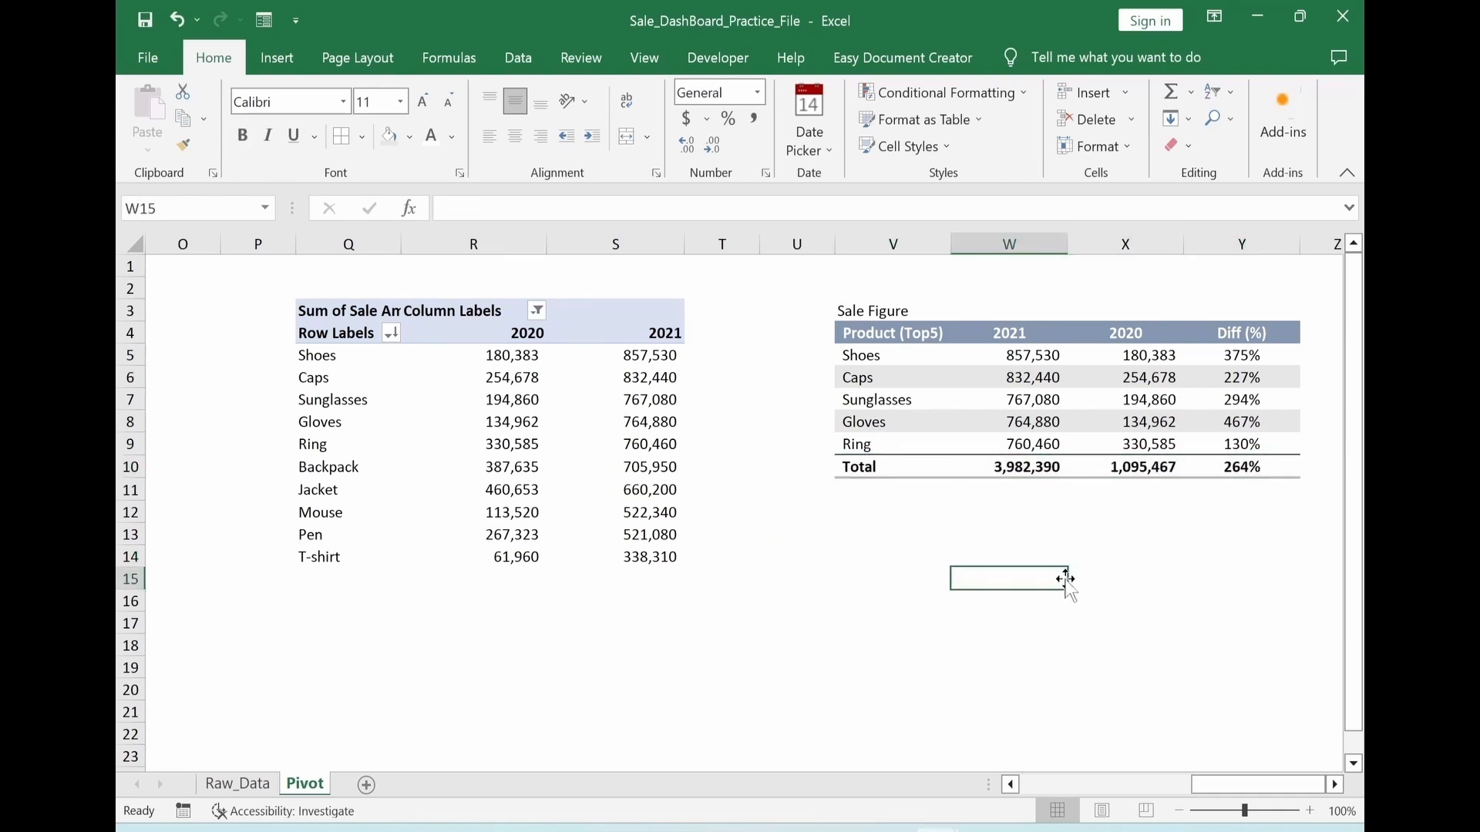
Make the Sale Figure title in V3 bold and color its text blue-gray
left_click(864, 309)
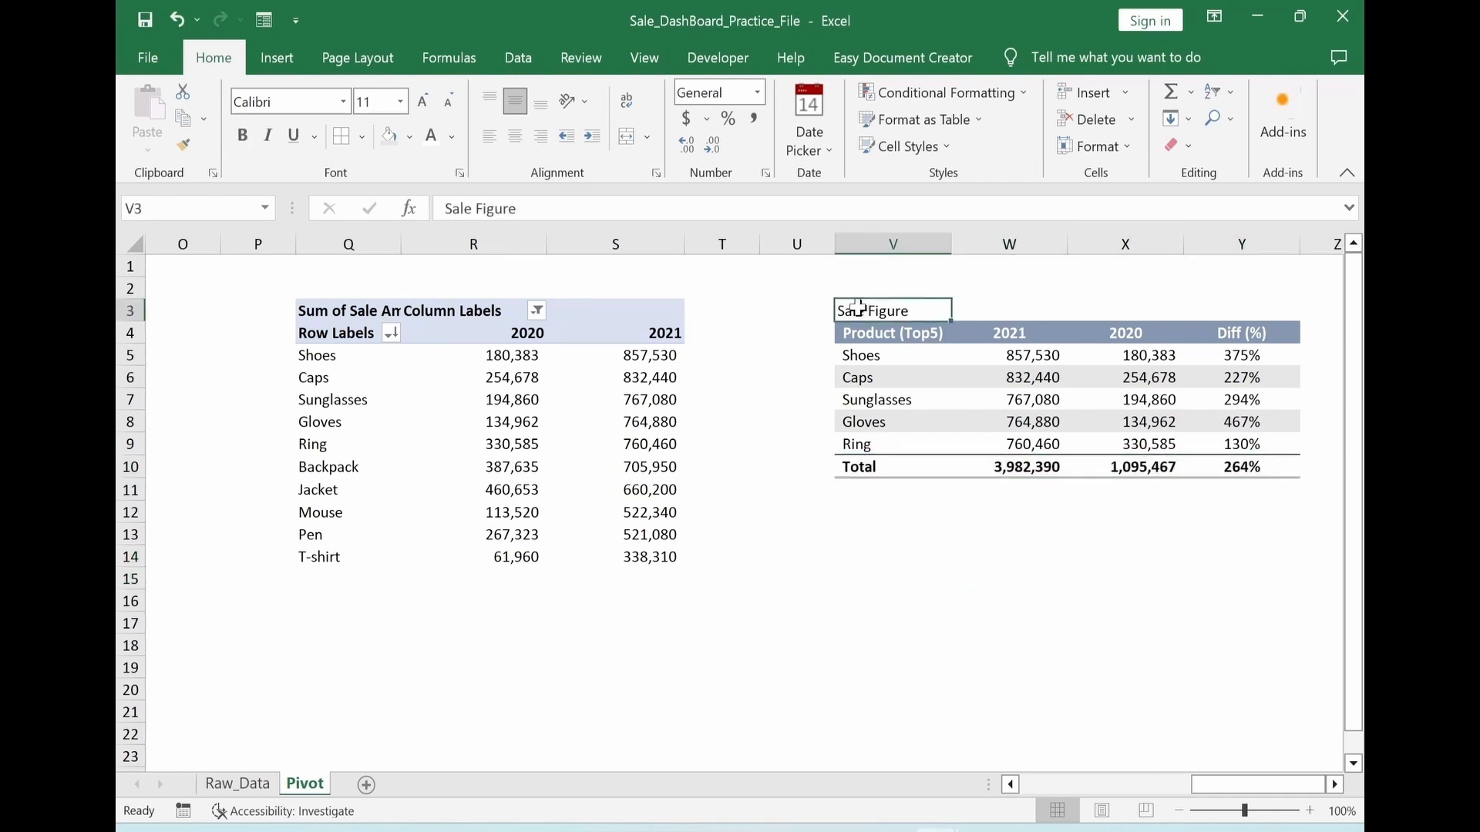
left_click(244, 137)
left_click(452, 138)
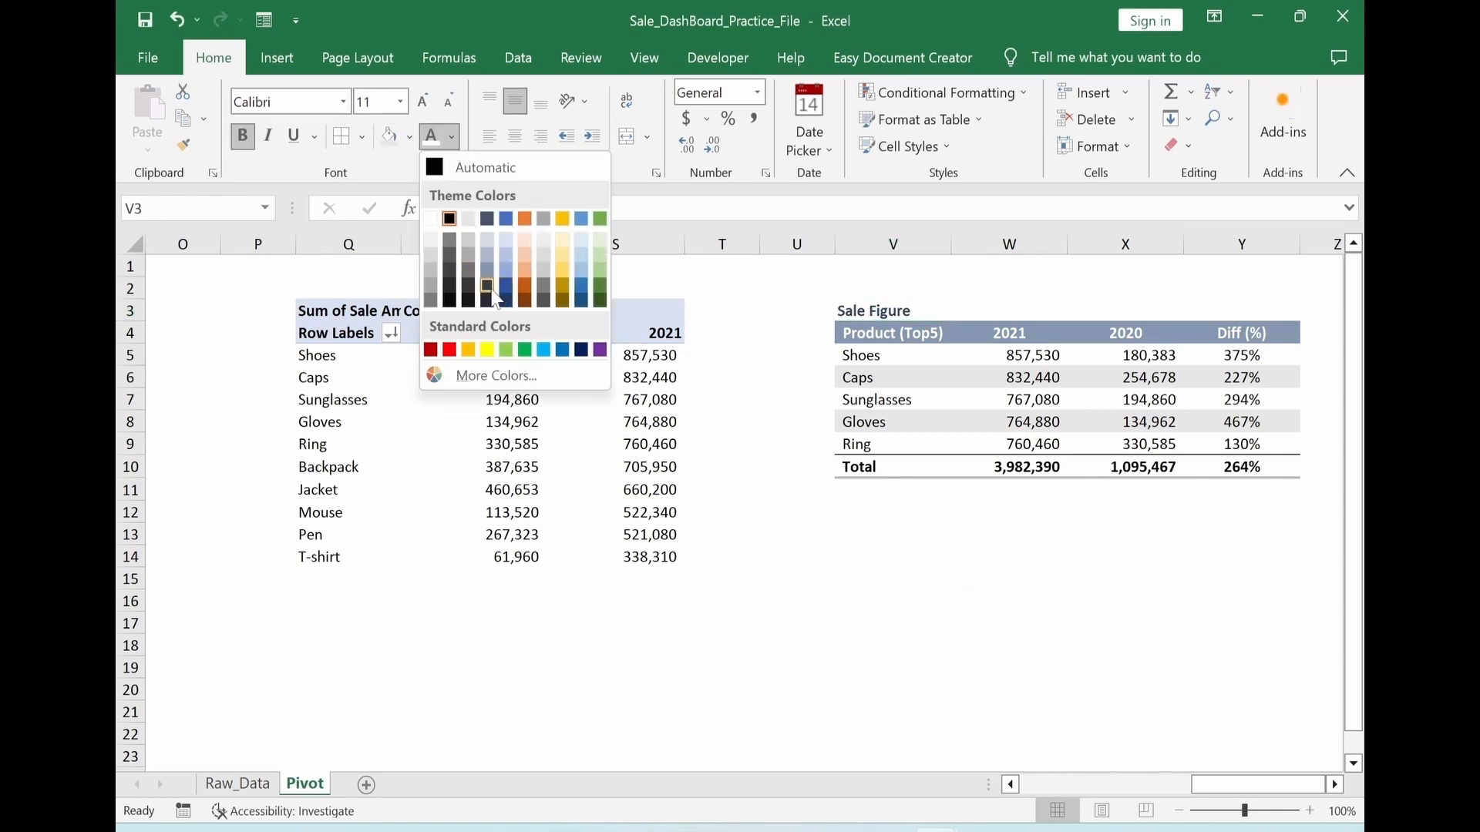
left_click(484, 270)
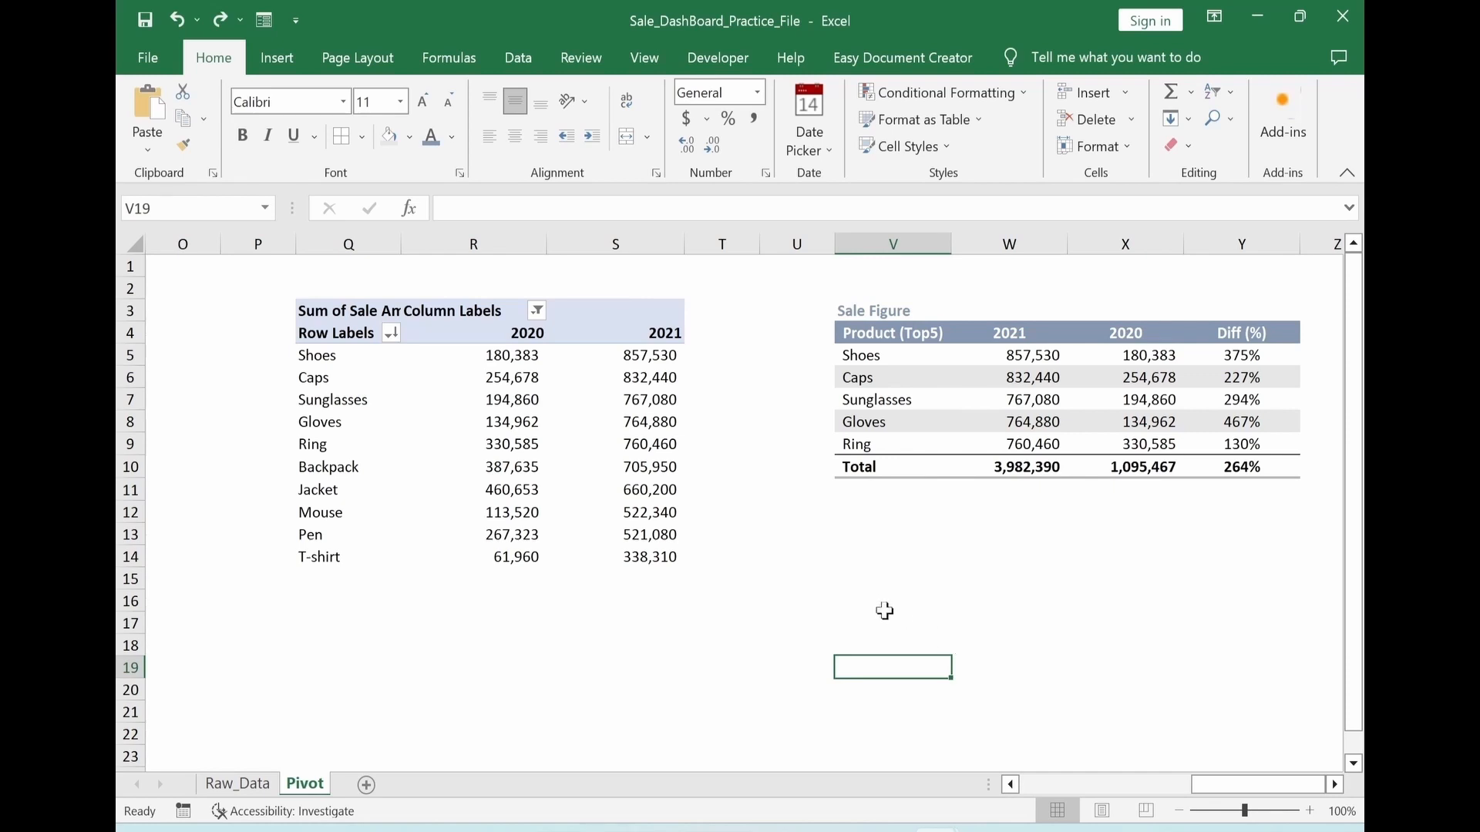
Enter =IF($Q5=0,"",Q5) in V5 so the first product name stays blank when its source is empty
left_click(863, 356)
type("=")
left_click(346, 354)
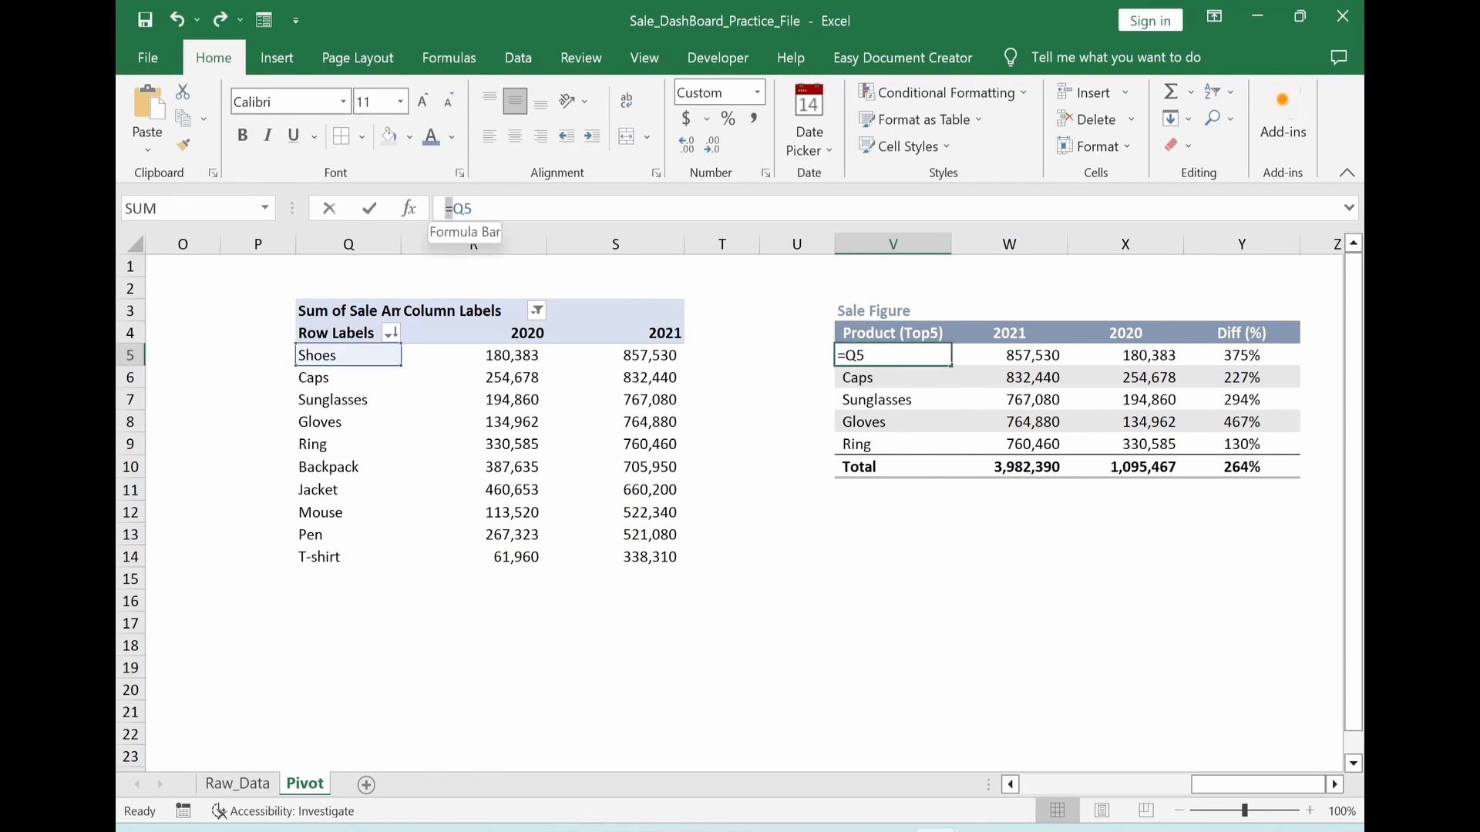
type("IF($Q5=0,\"\",")
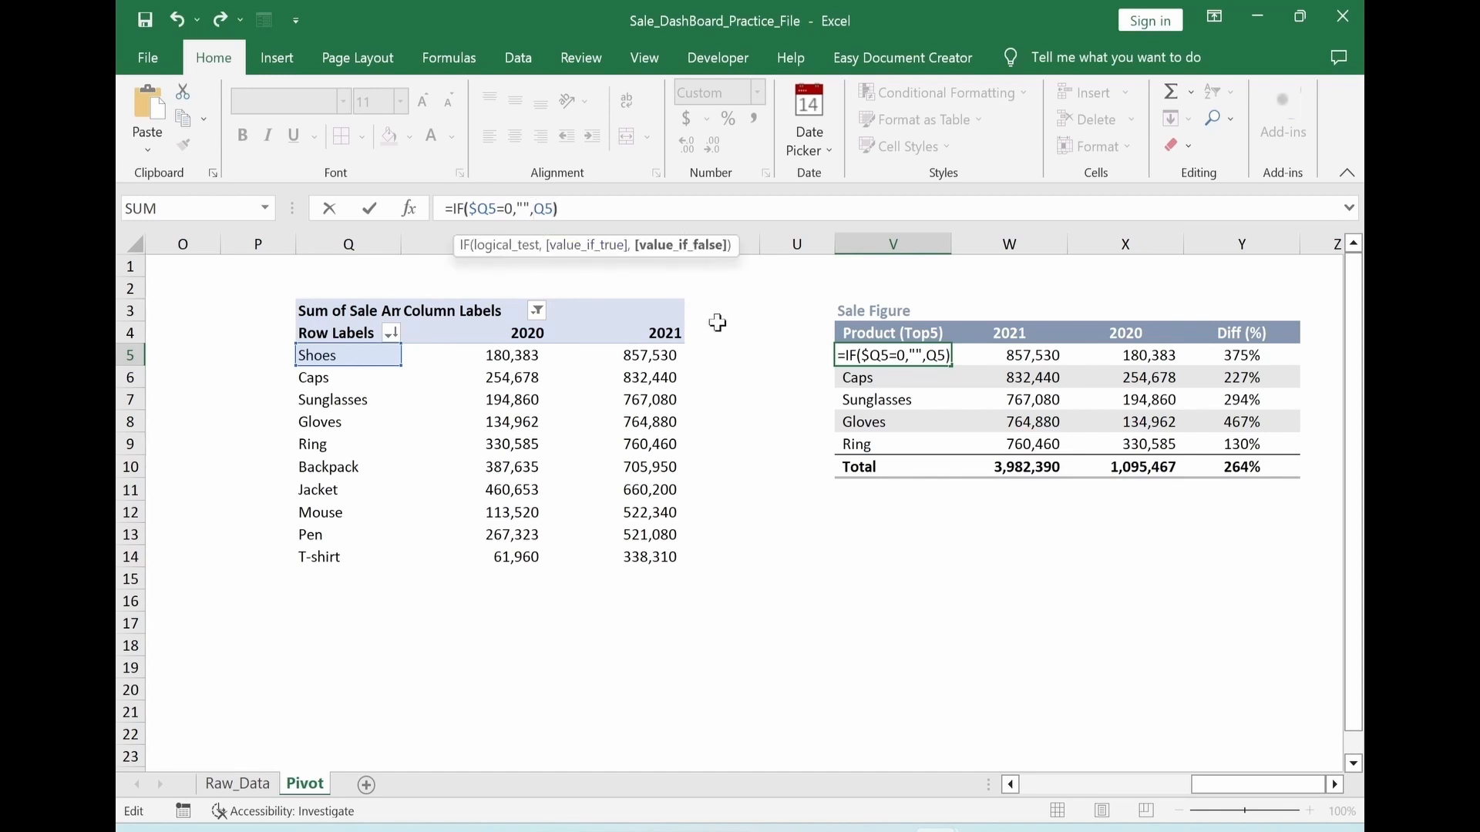
key("Return")
key("Up")
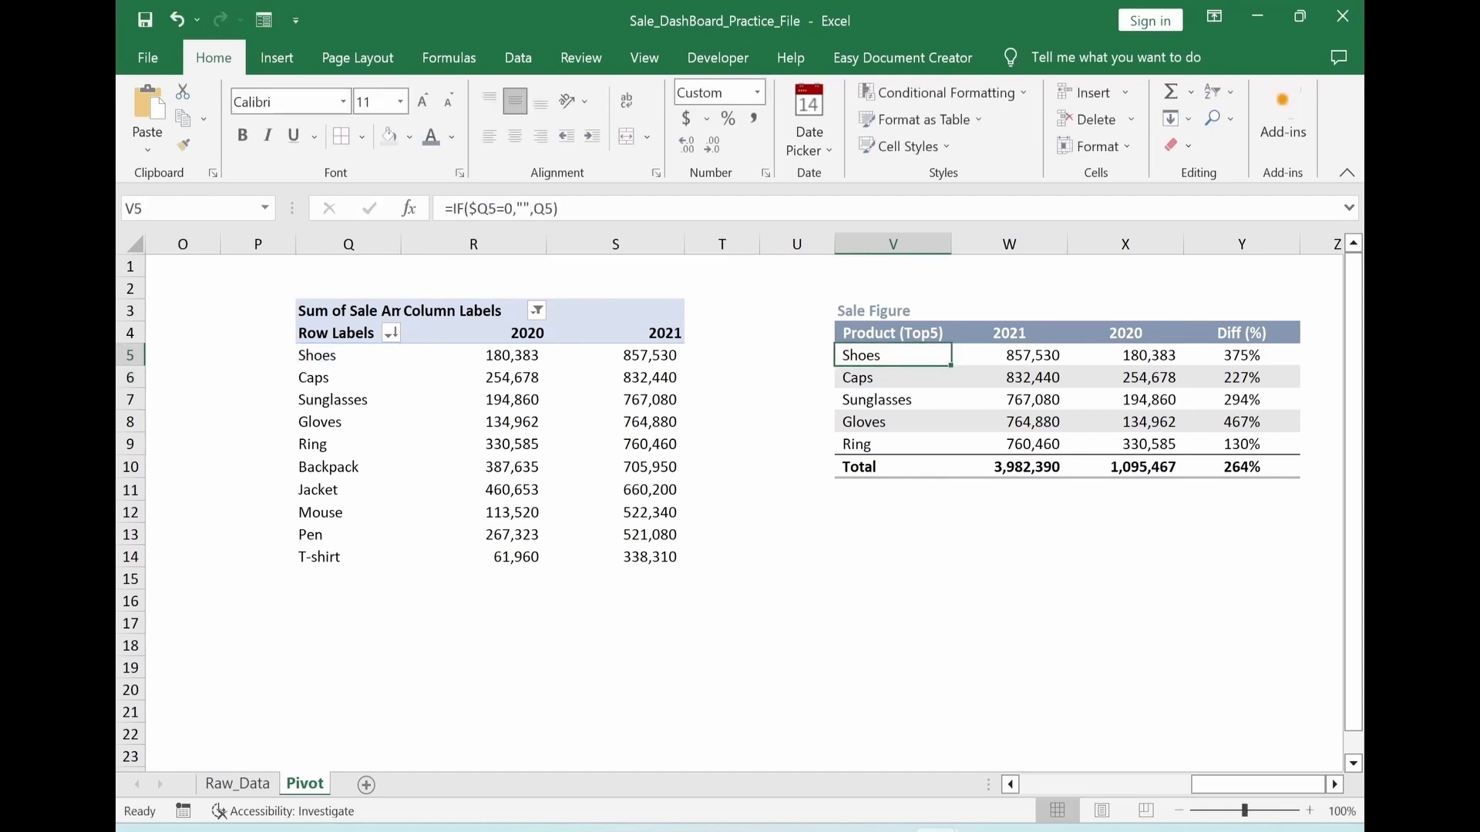
left_click(474, 208)
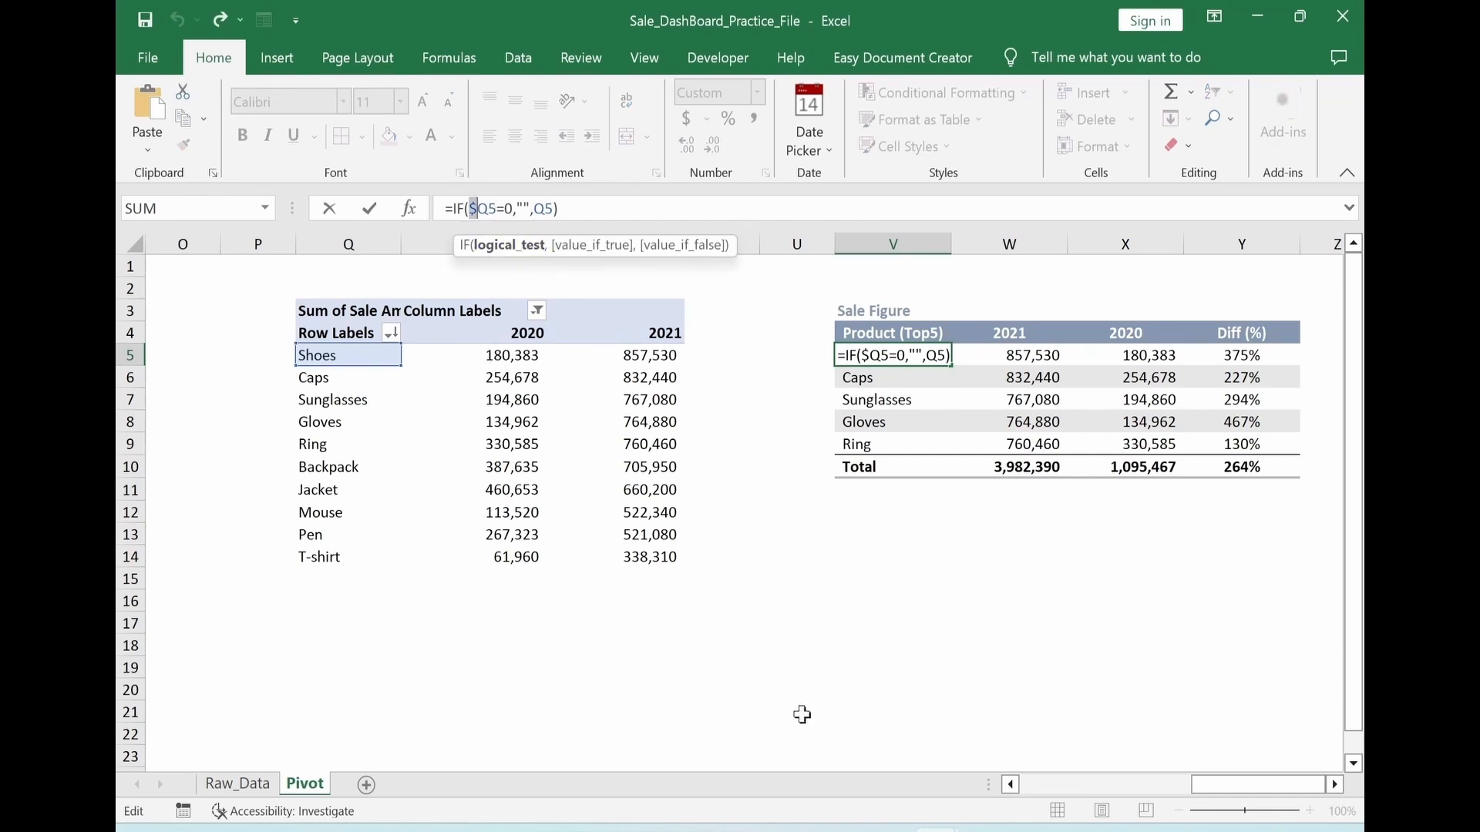
key("Escape")
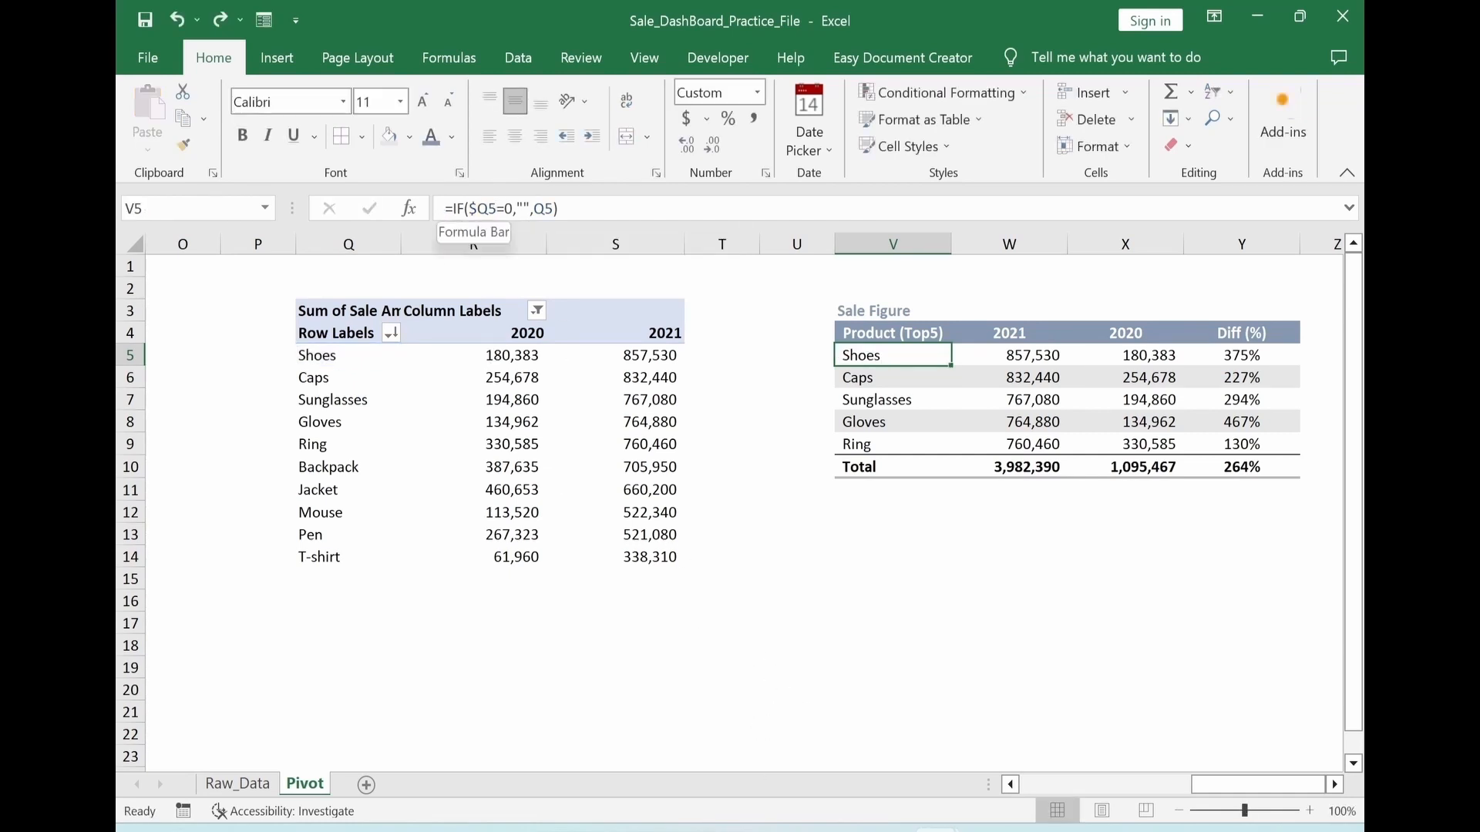
Wrap the 2021 sales link in W5 with the blank check copied from V5, giving =IF($Q5=0,"",S5)
left_click(1010, 353)
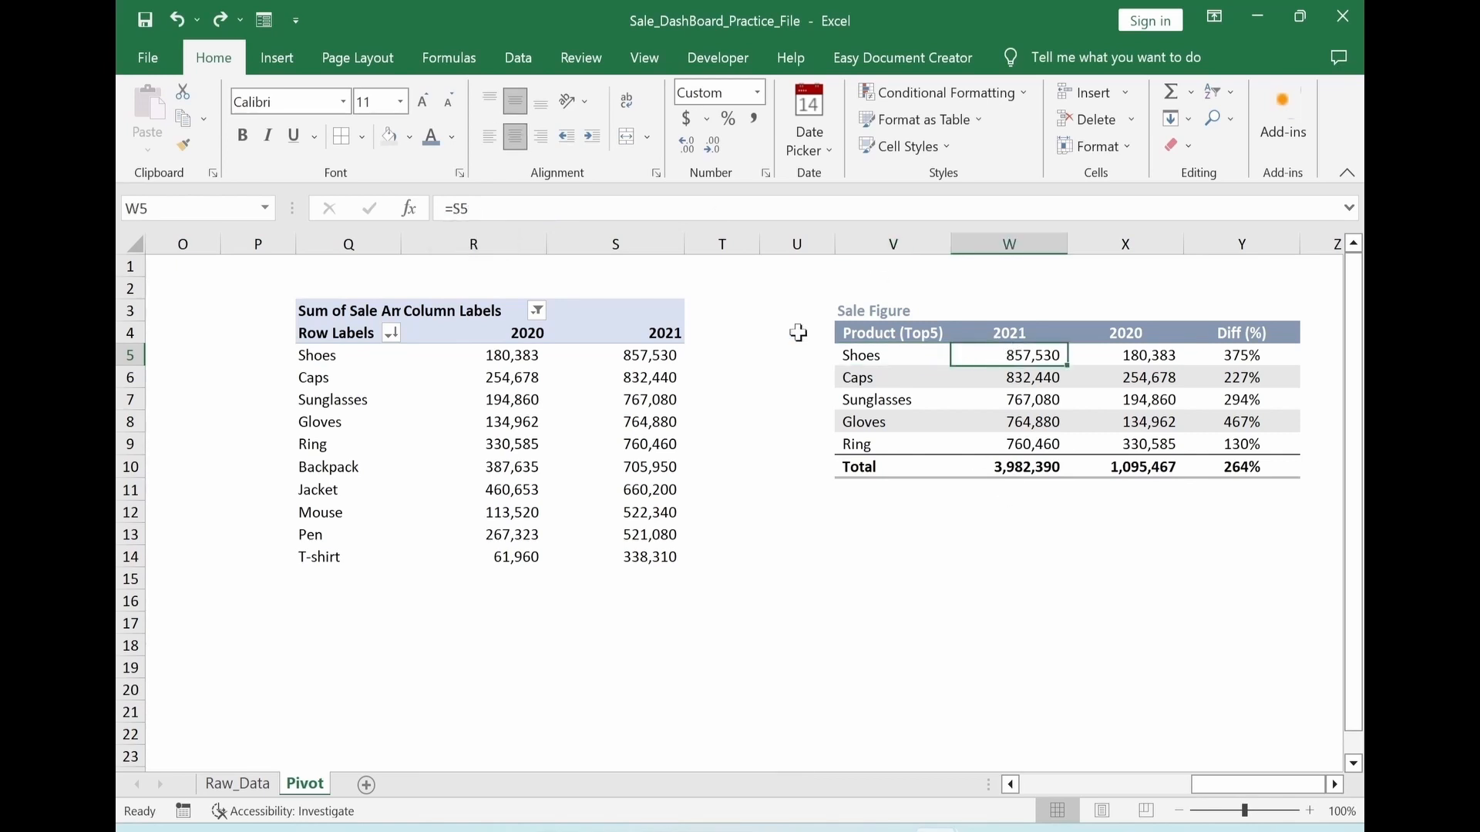
left_click(882, 357)
left_click_drag(446, 209, 533, 209)
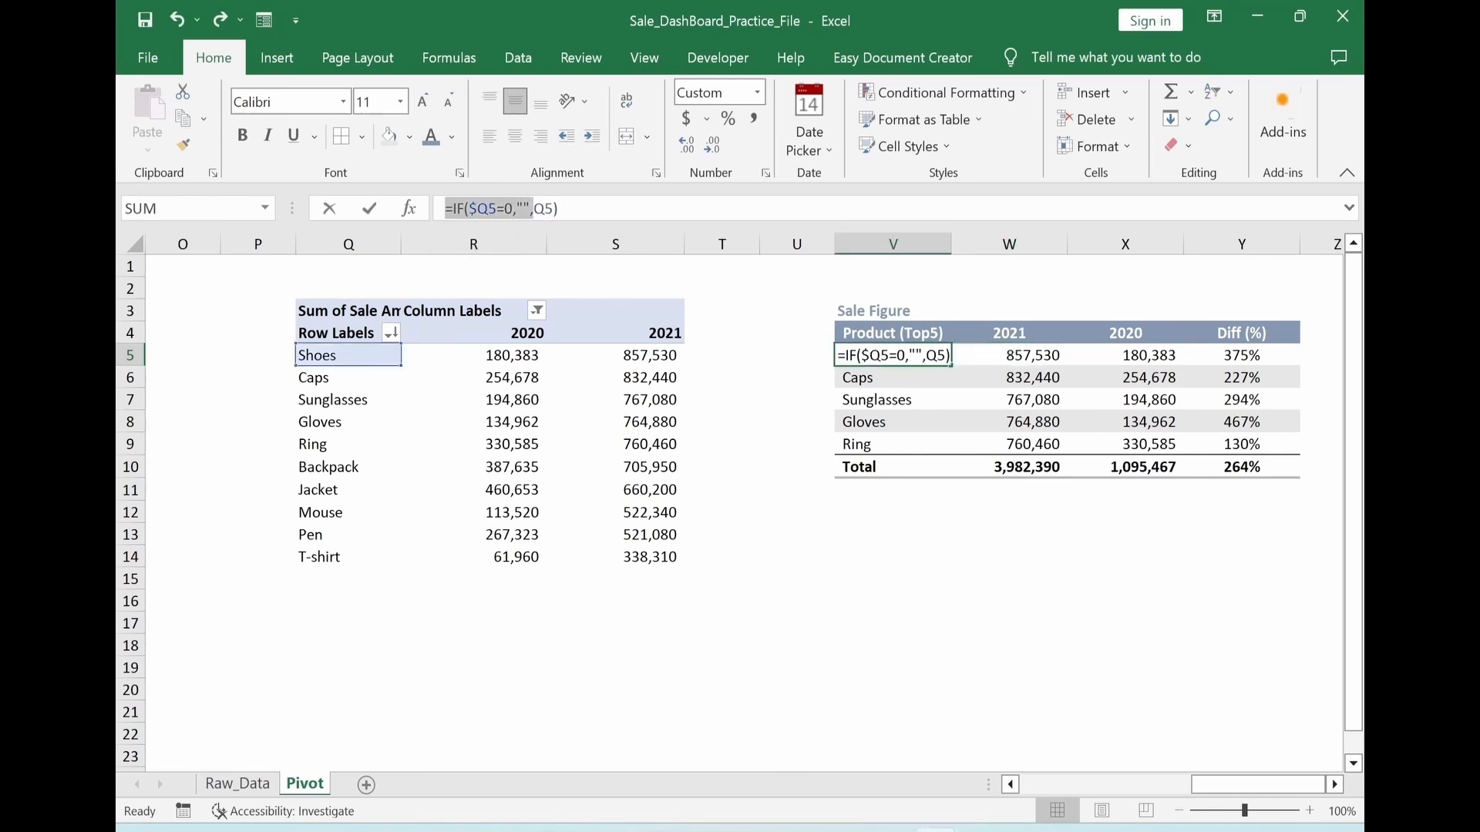
key("ctrl+c")
key("Escape")
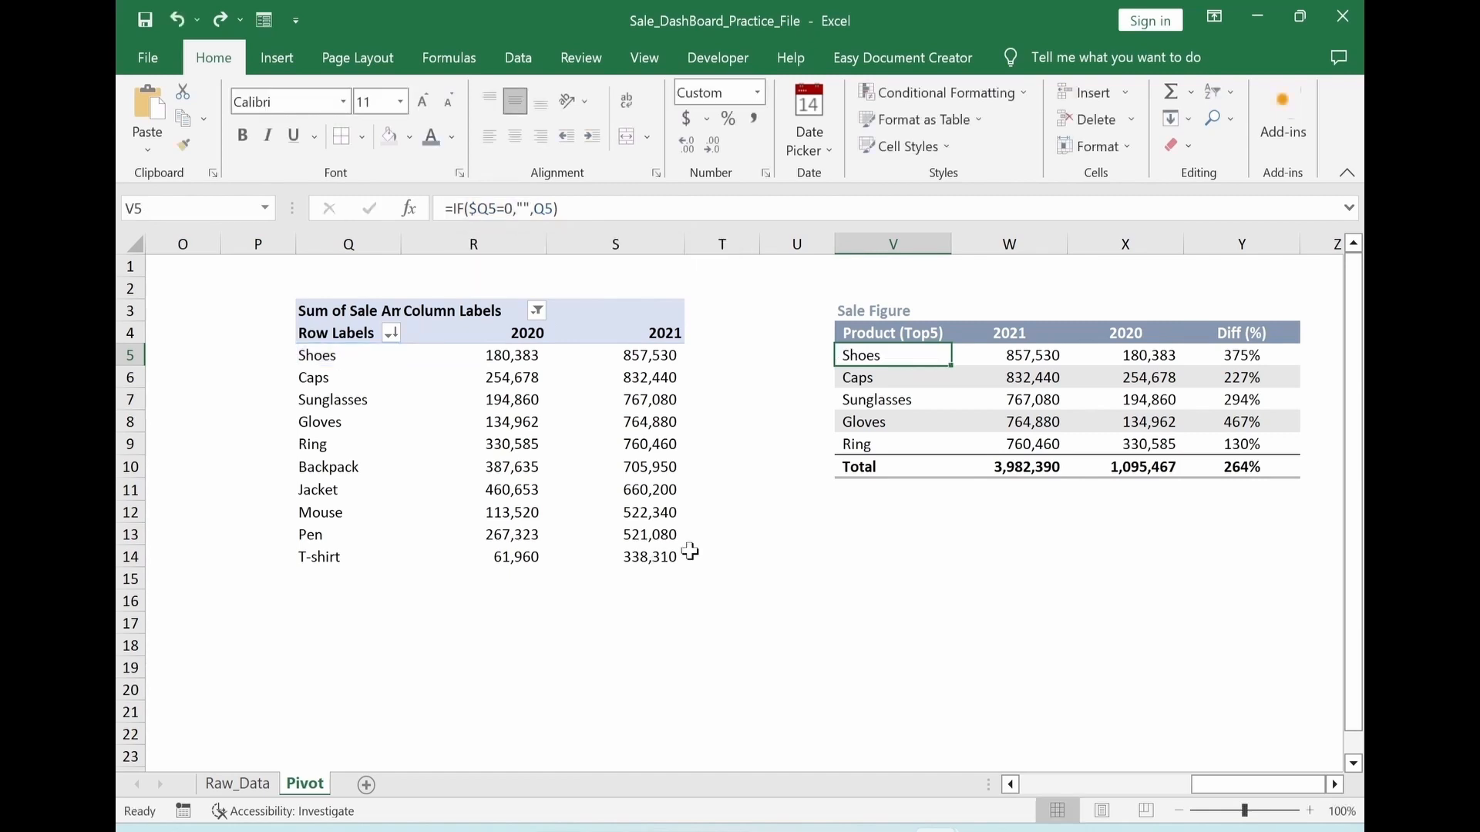
left_click(989, 355)
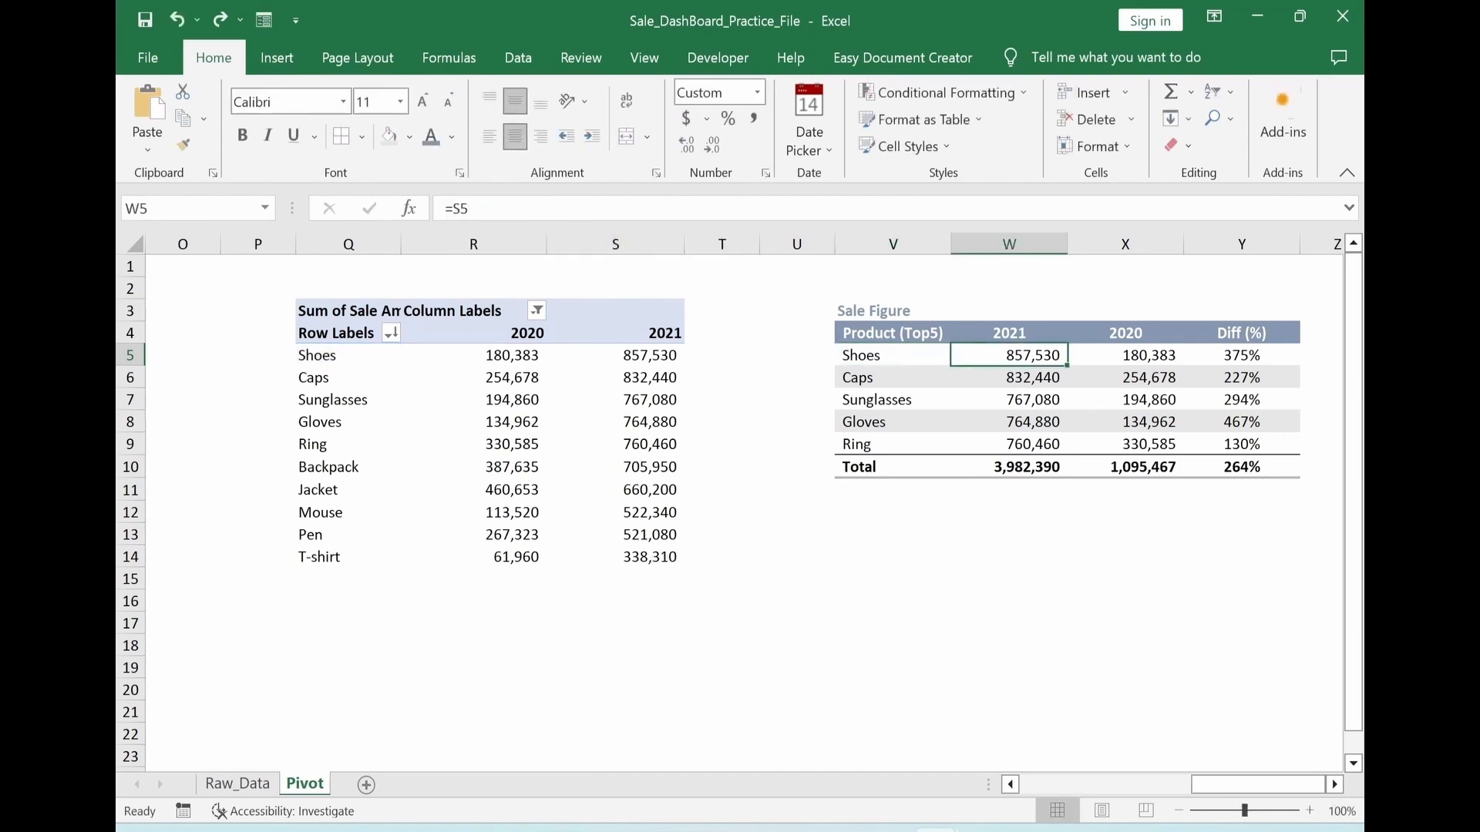
left_click(460, 209)
type("IF($Q5=0,\"\",")
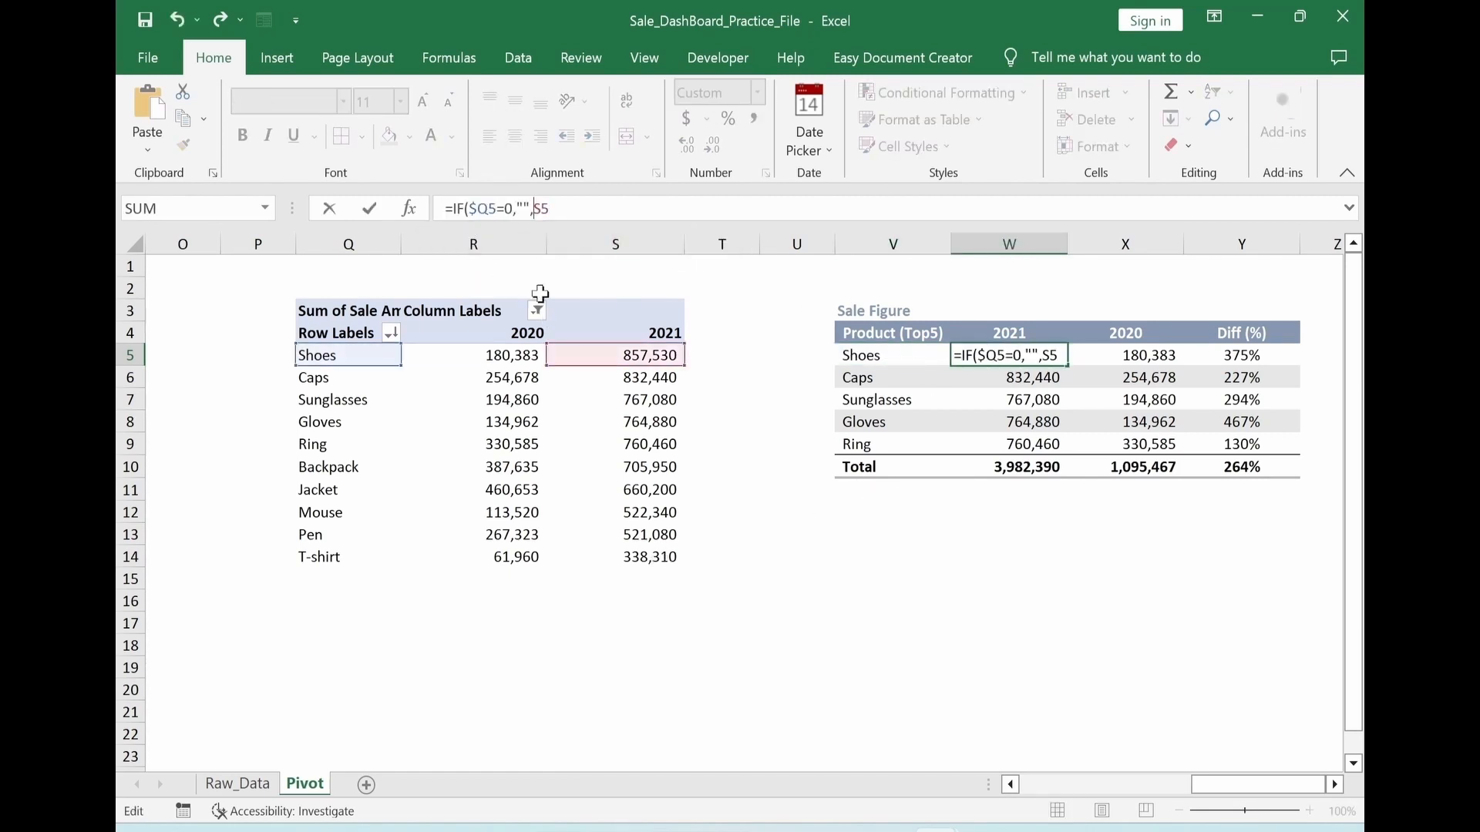
left_click(582, 213)
key("Return")
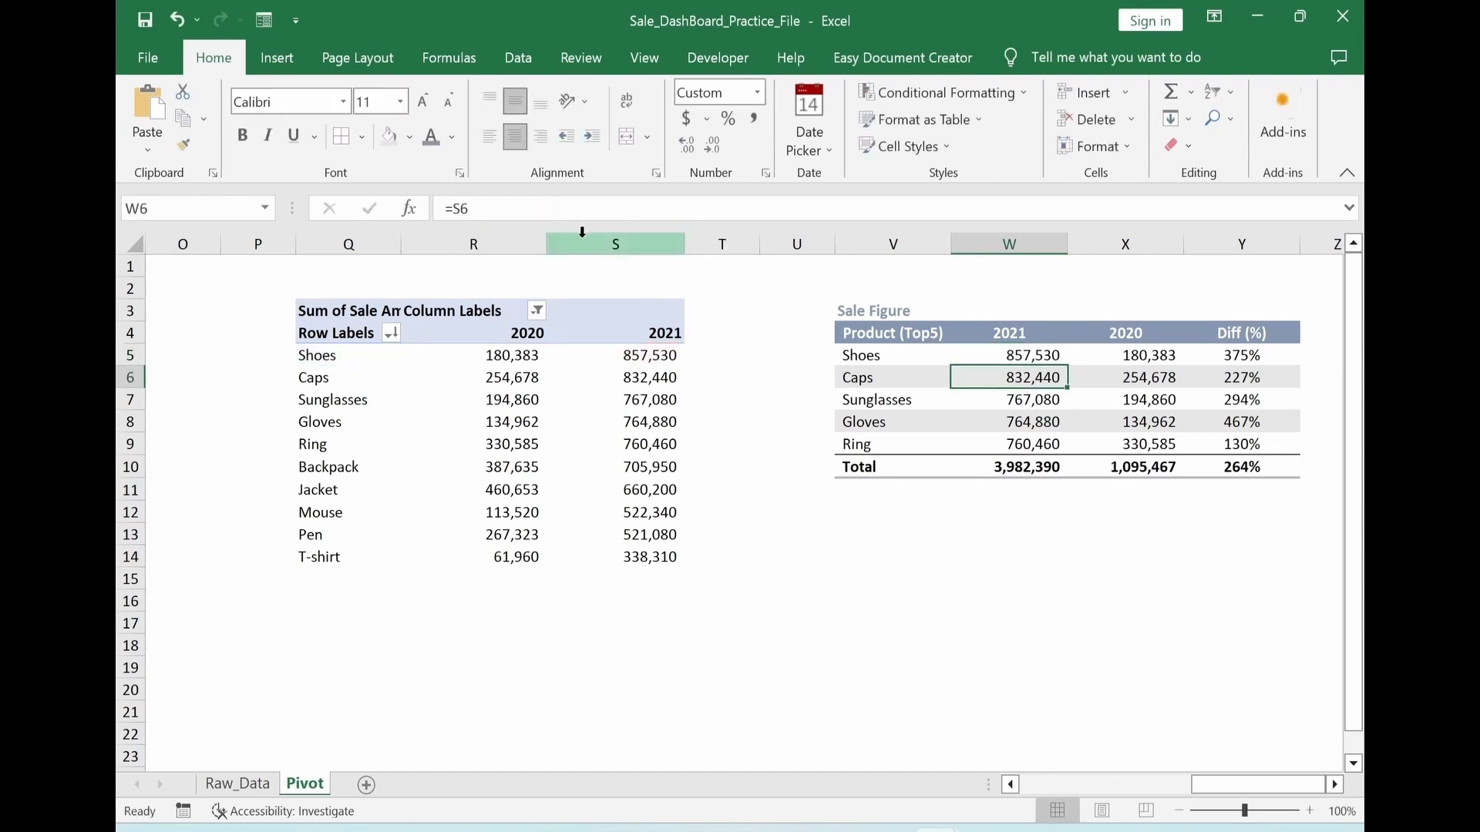
Change the 2020 sales link in X5 to =IF($Q5=0,"",R5)
left_click(1102, 357)
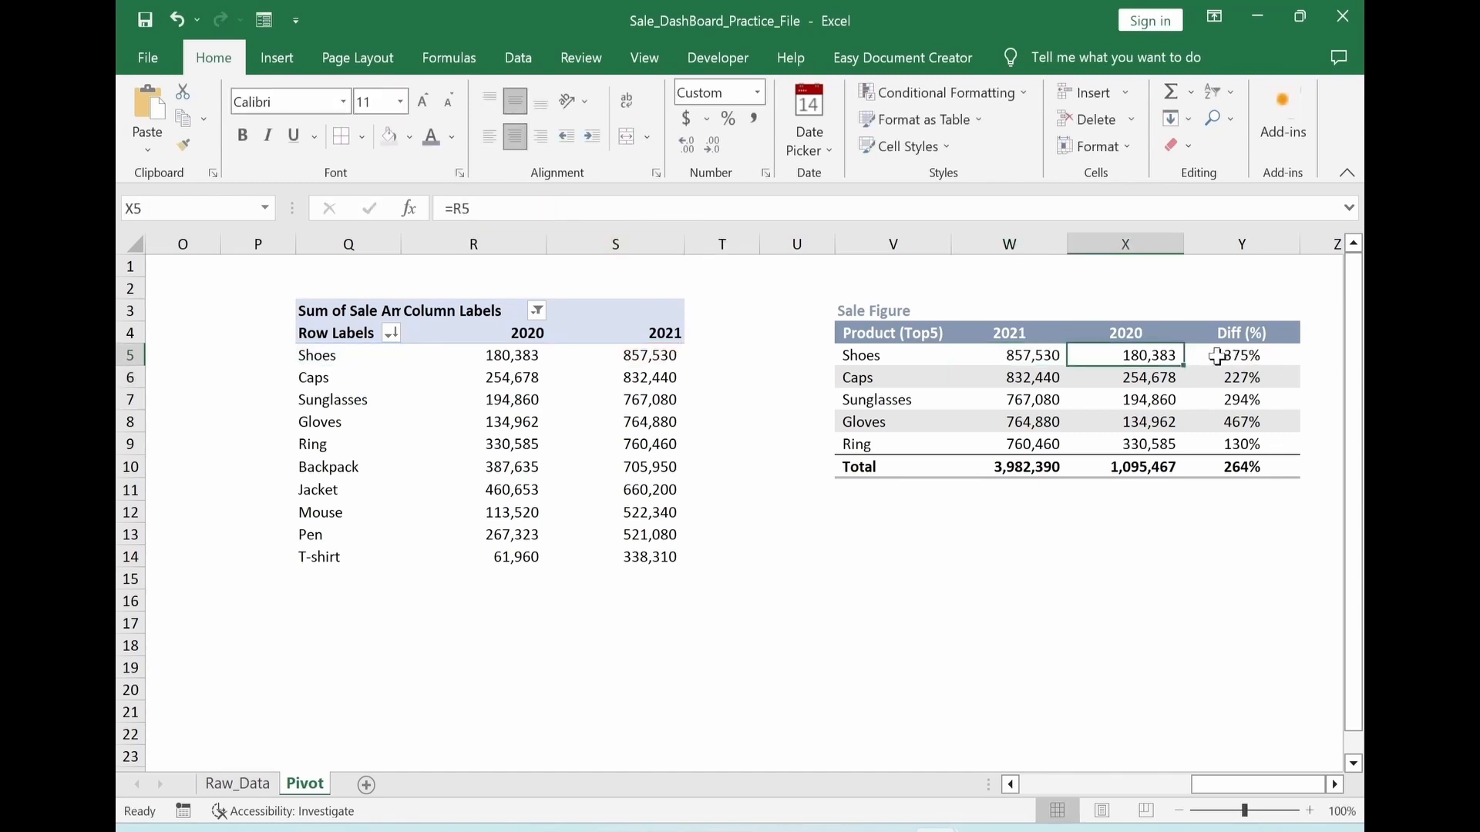
left_click(453, 209)
type("IF($Q5=0,\"\",")
key("Return")
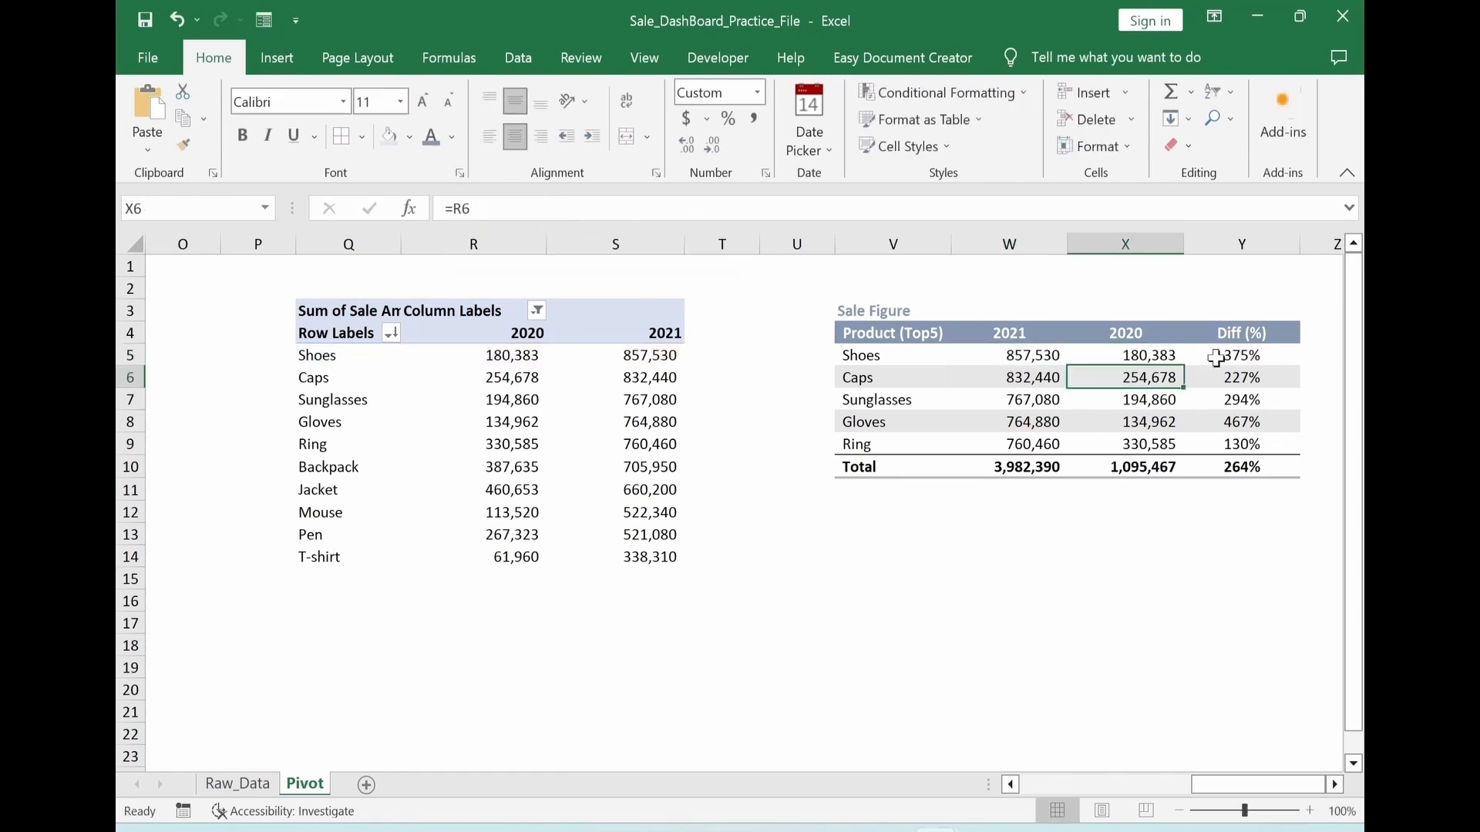
Wrap the Diff (%) formula in Y5 with the same blank check, giving =IF($Q5=0,"",W5/X5-1)
left_click(1216, 358)
left_click(454, 209)
type("IF($Q5=0,\"\",")
key("End")
type(")")
key("Return")
left_click(1215, 357)
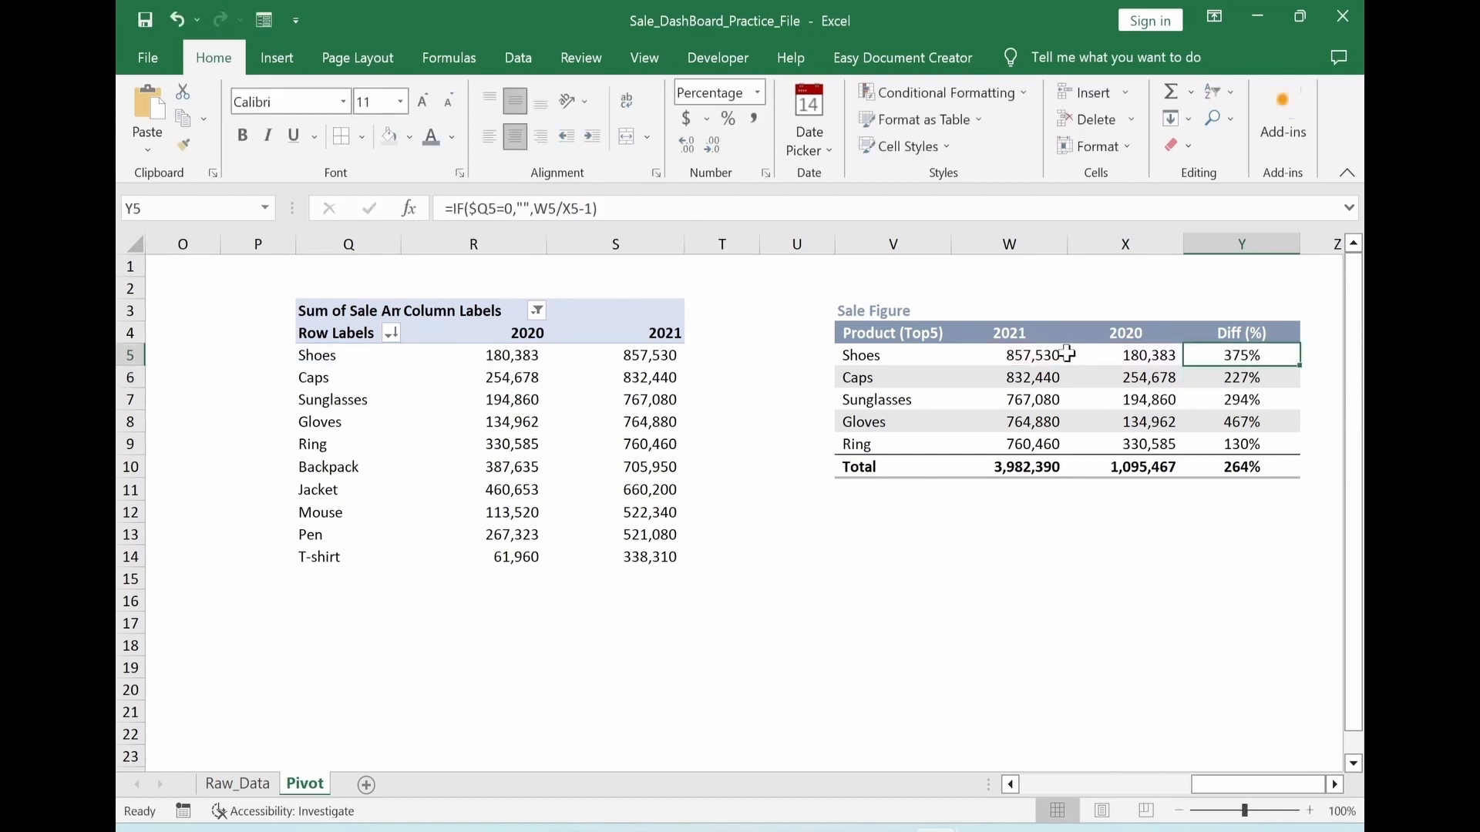
left_click(1039, 354)
left_click(1093, 352)
left_click(1241, 353)
Copy V5:Y5 and paste only its formulas over all five product rows, V5:Y9
left_click_drag(947, 358, 1193, 357)
key("ctrl+c")
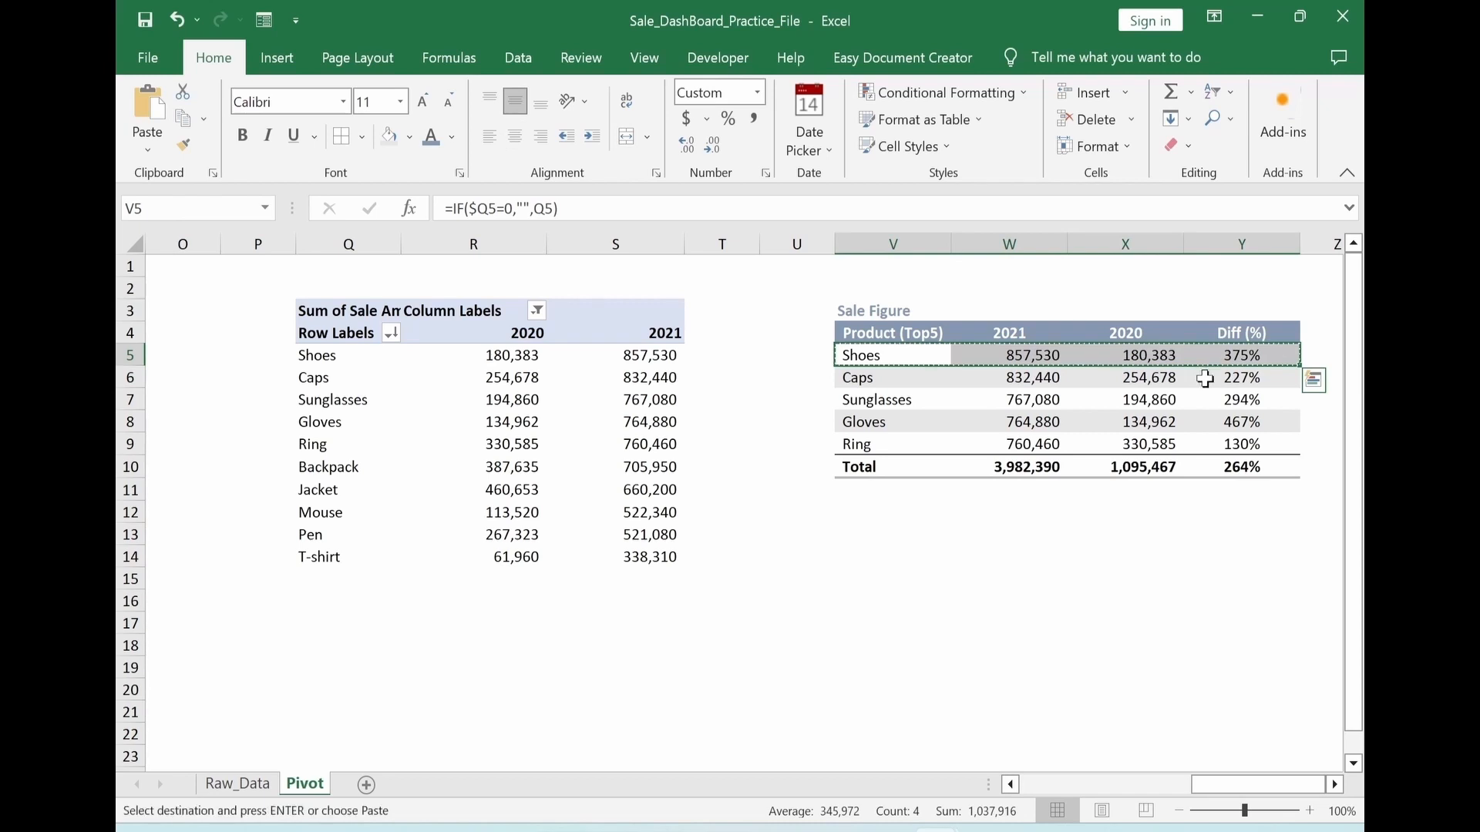
key("shift+Down")
key("shift+Down")
key("shift+Down")
key("shift+Down")
key("alt+e")
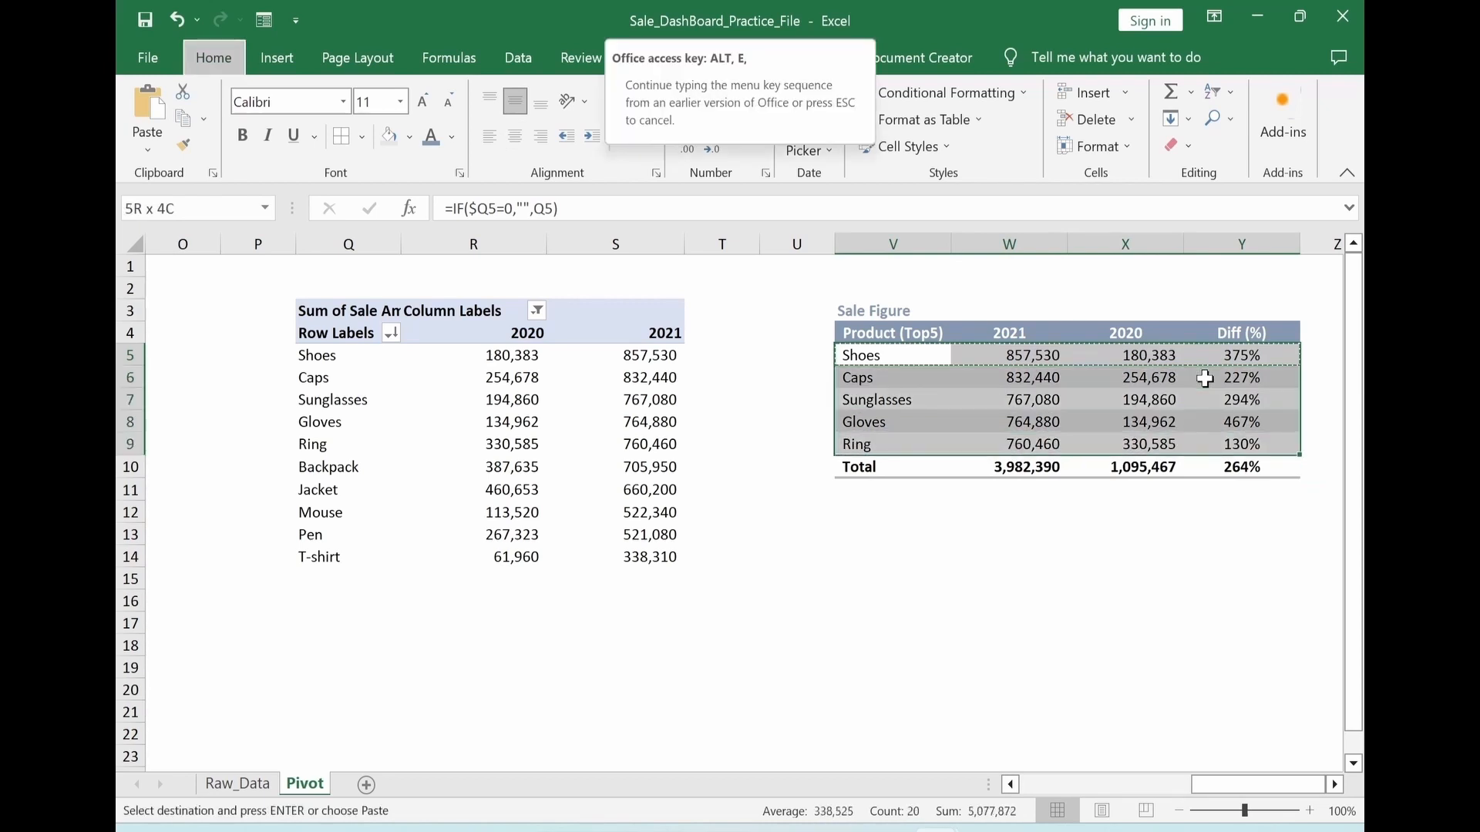
key("s")
key("f")
key("Return")
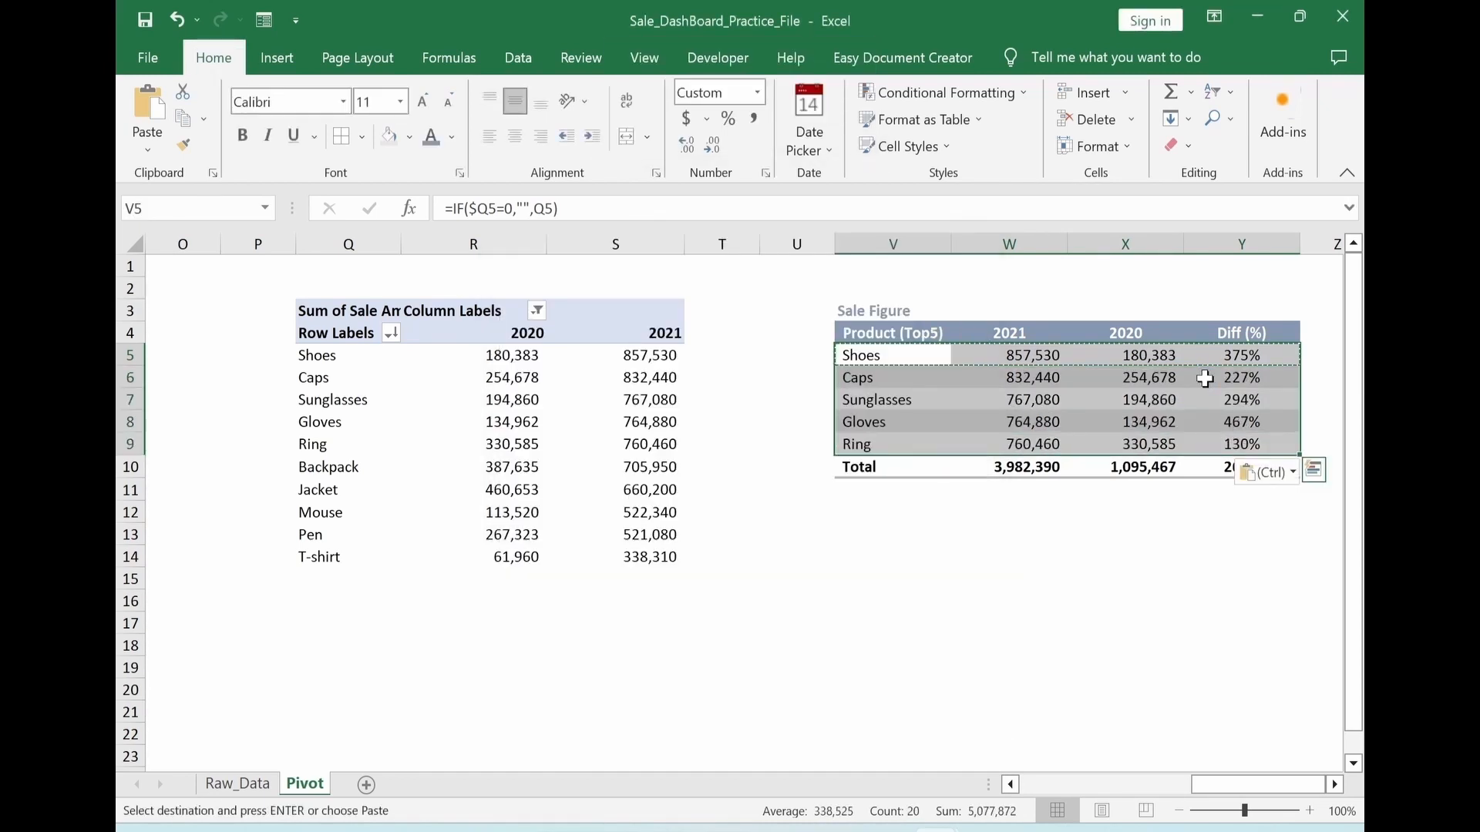
Duplicate the sales PivotTable together with its Sale Figure table, Q2:Y16, to the area starting at Q23
left_click_drag(348, 289, 1020, 623)
key("ctrl+c")
scroll(330, 628, "down", 2)
scroll(330, 627, "left", 1)
left_click(339, 624)
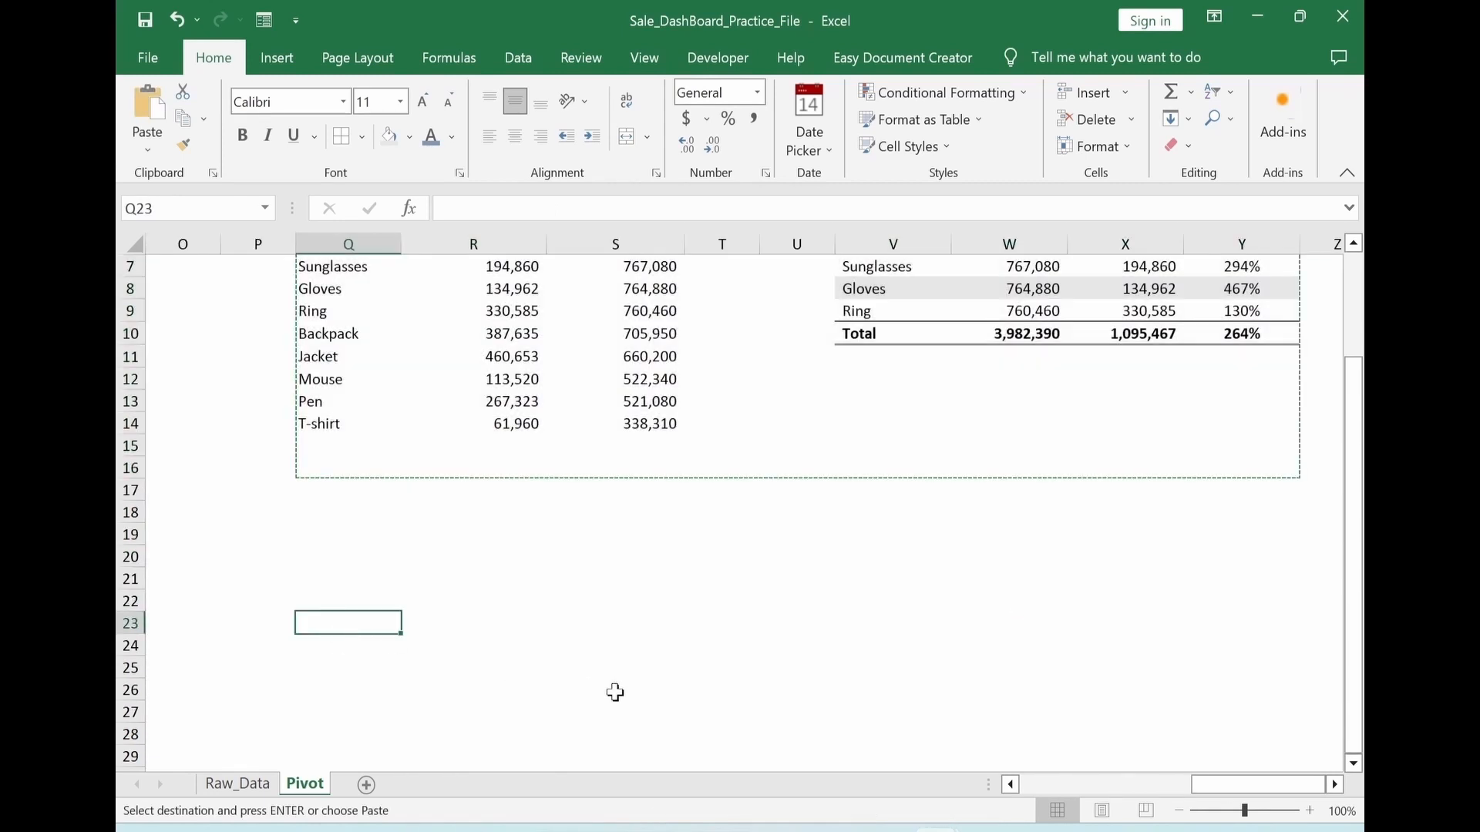
key("ctrl+v")
scroll(740, 632, "down", 4)
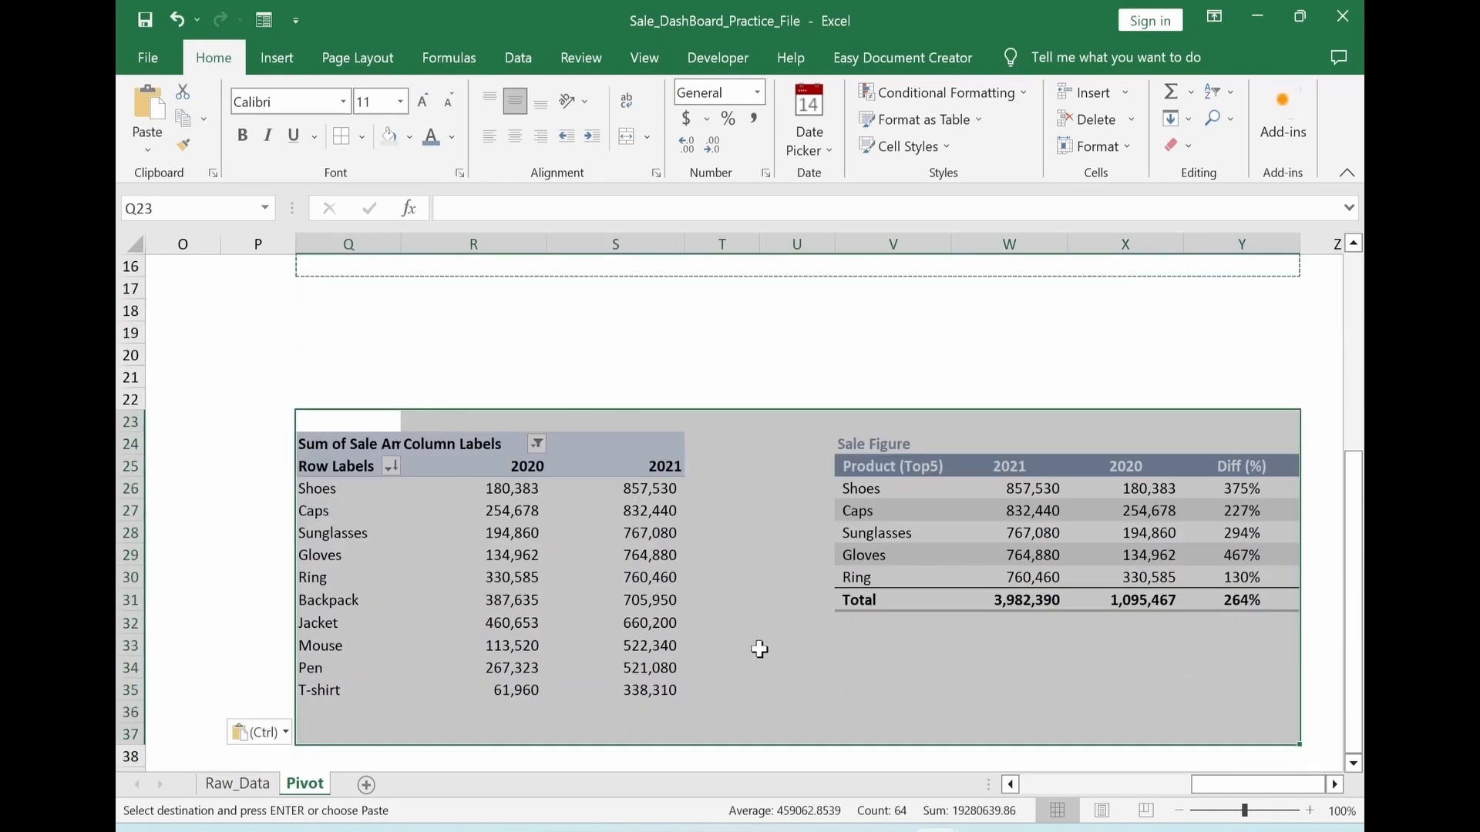
Replace Sum of Sale Amount with Sum of Profit as the values of the copied PivotTable
left_click(647, 551)
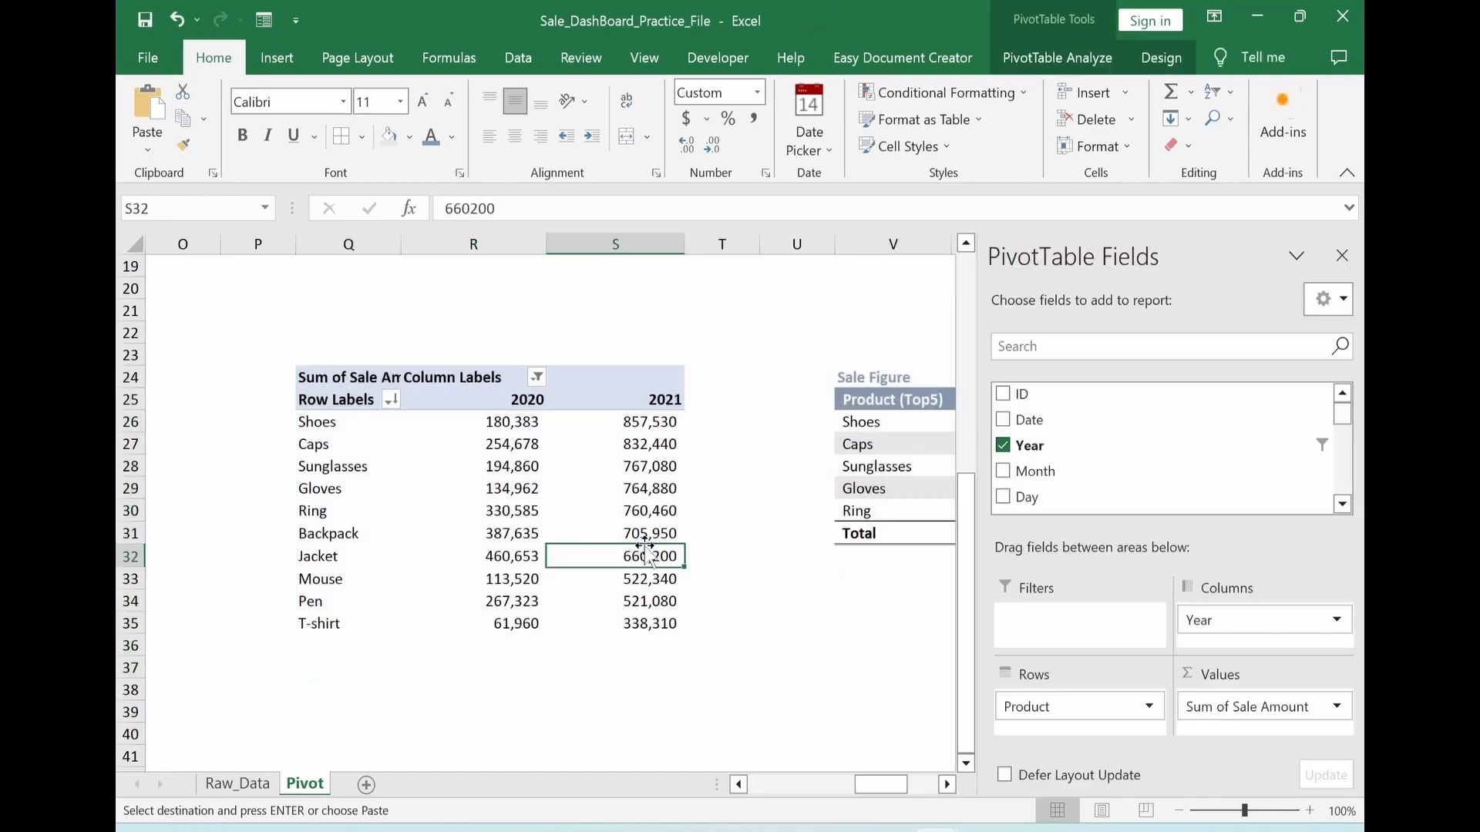
left_click(1249, 707)
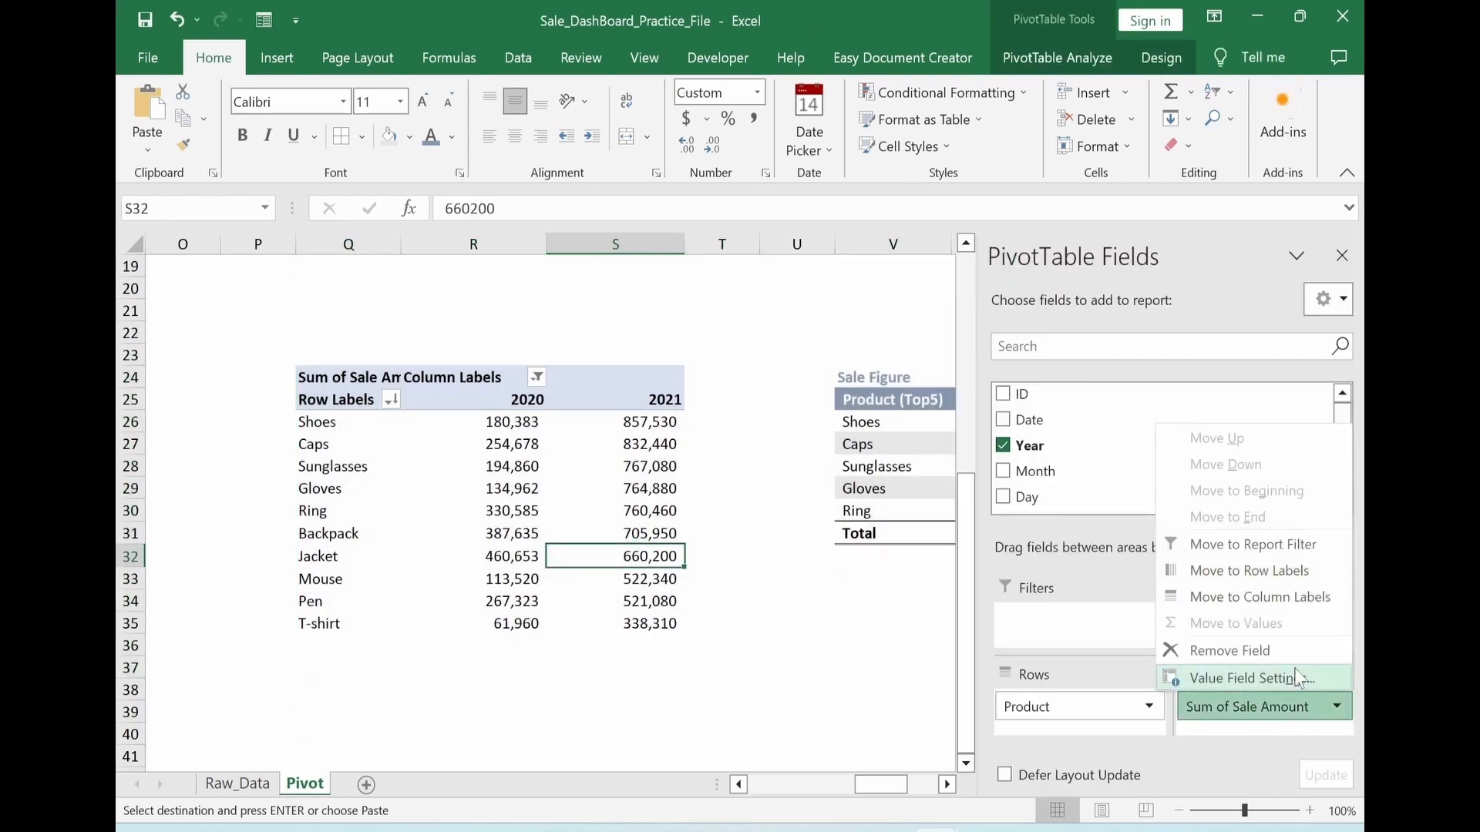
left_click(1246, 654)
scroll(1229, 463, "down", 3)
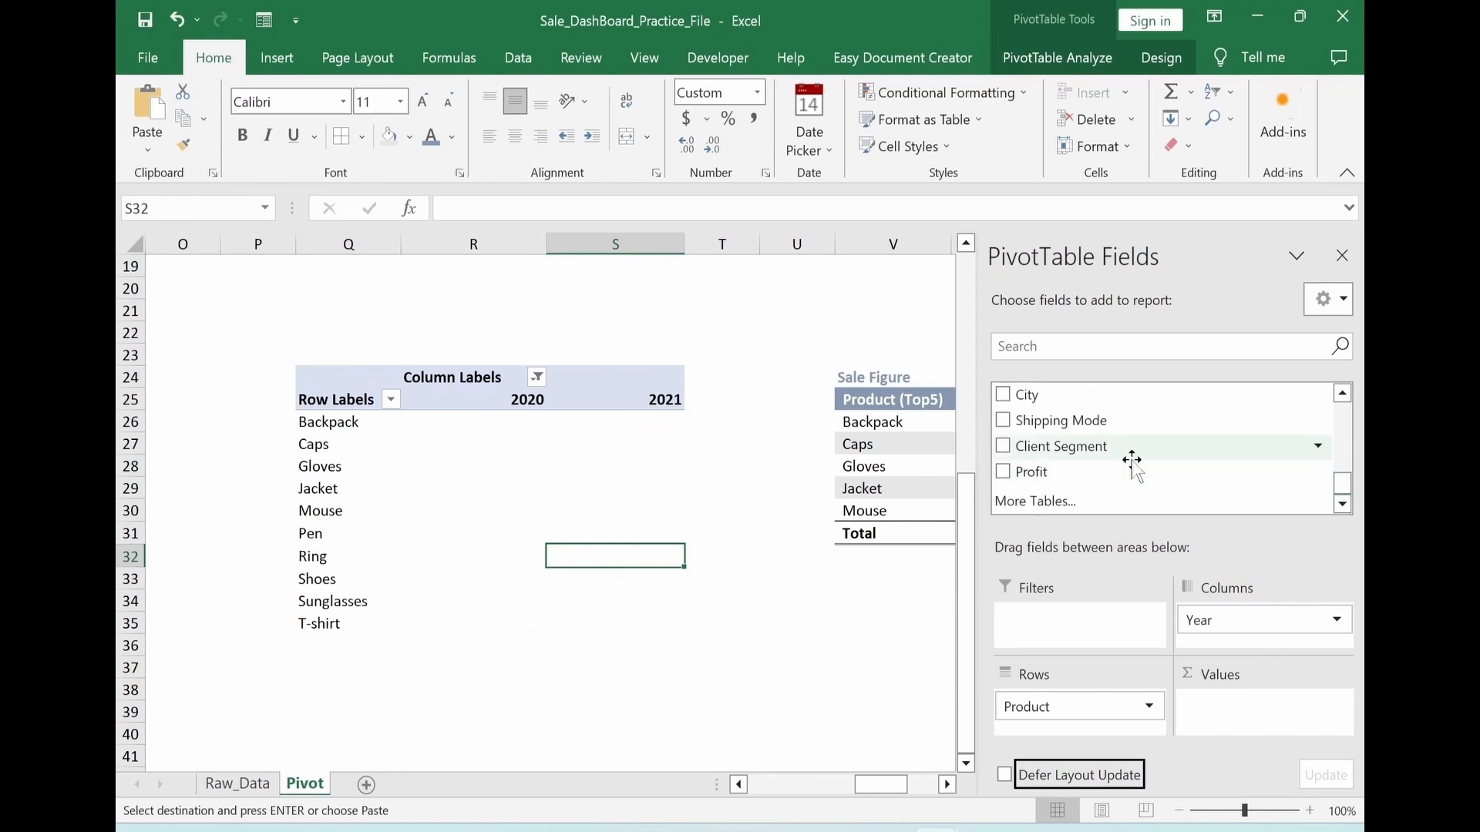
left_click_drag(1038, 480, 1233, 713)
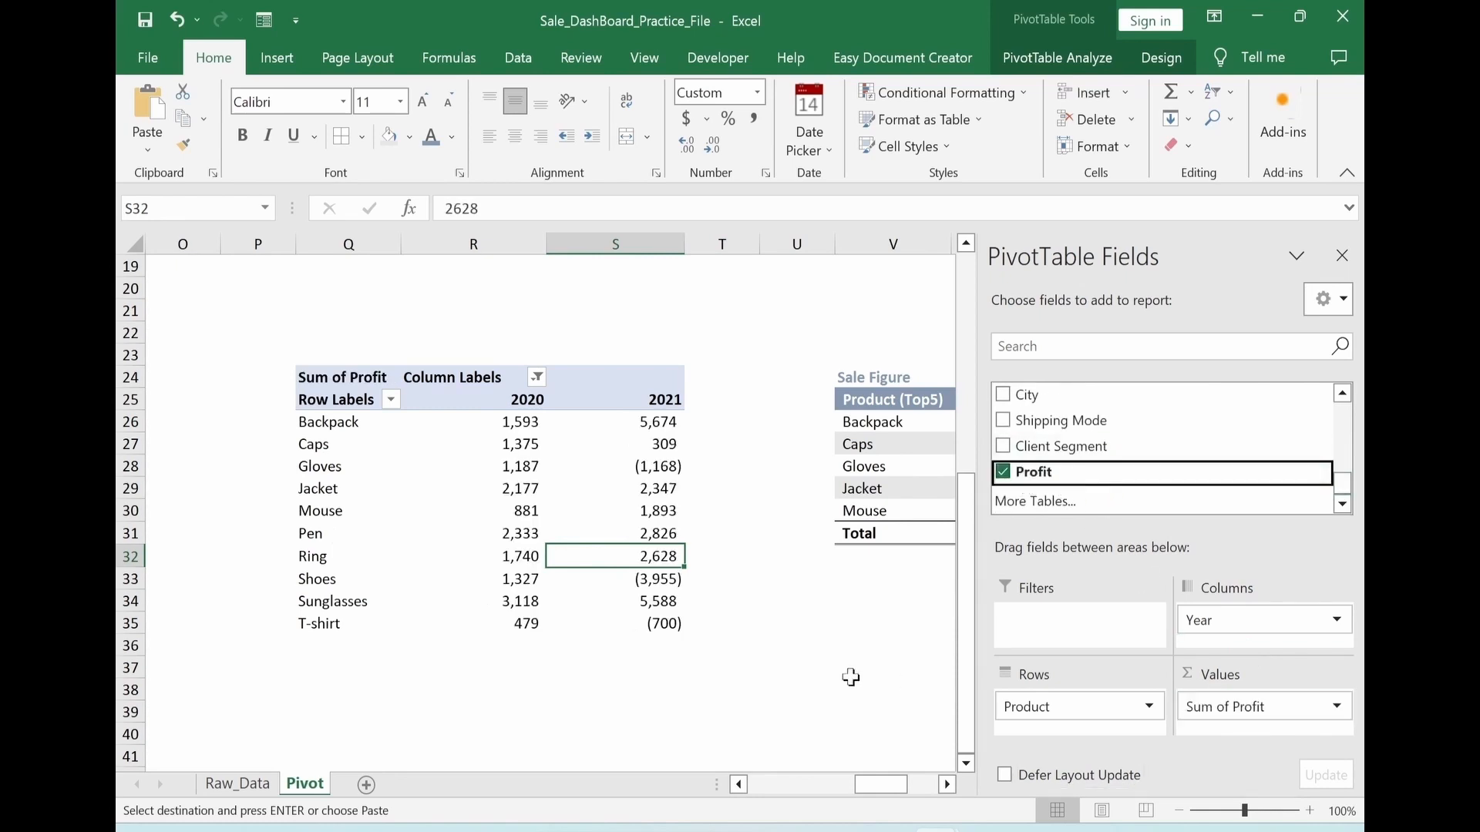
left_click(679, 672)
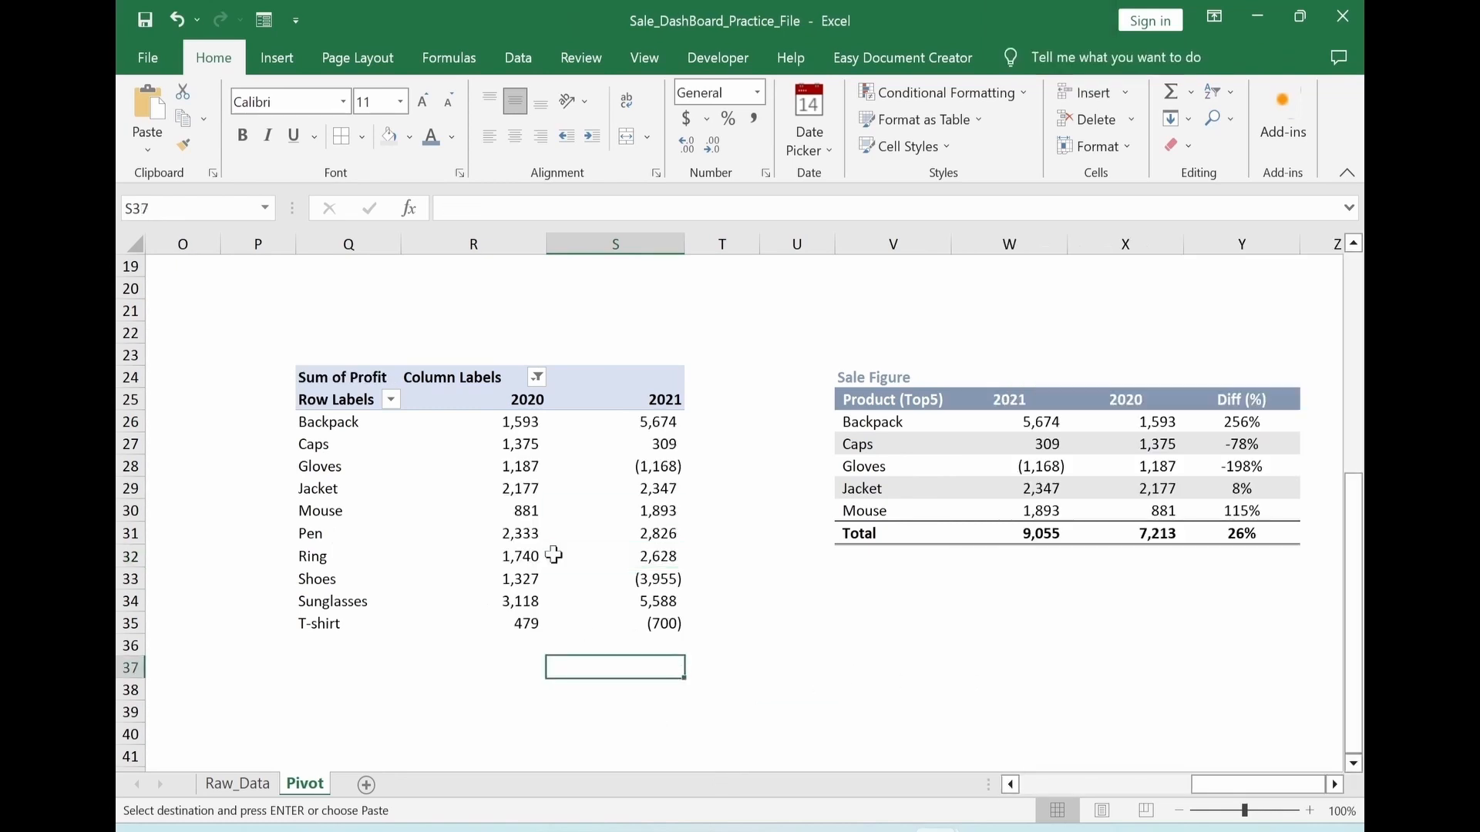
Sort the profit PivotTable's products by 2021 profit from largest to smallest
left_click(640, 505)
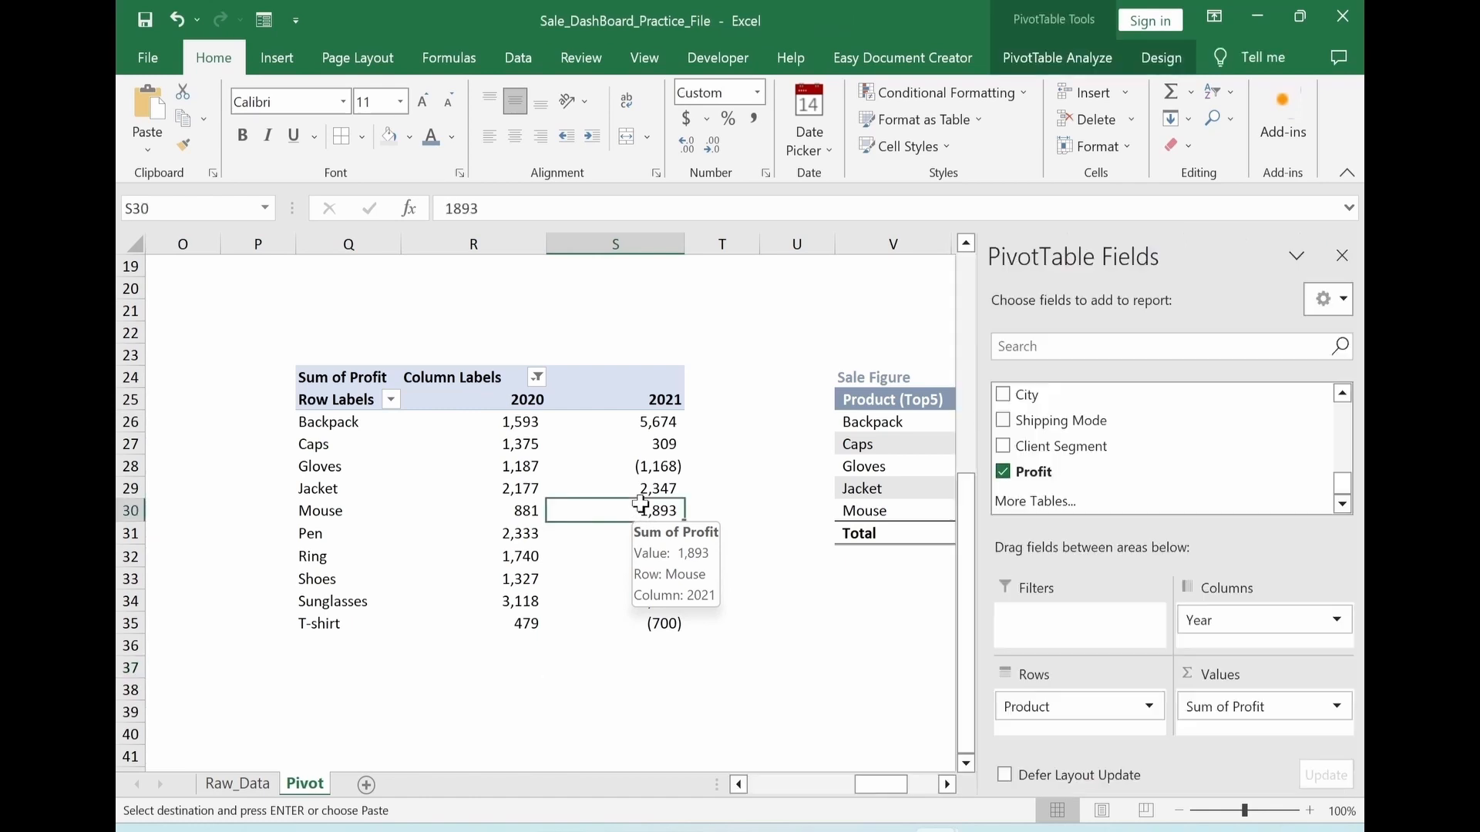
right_click(640, 504)
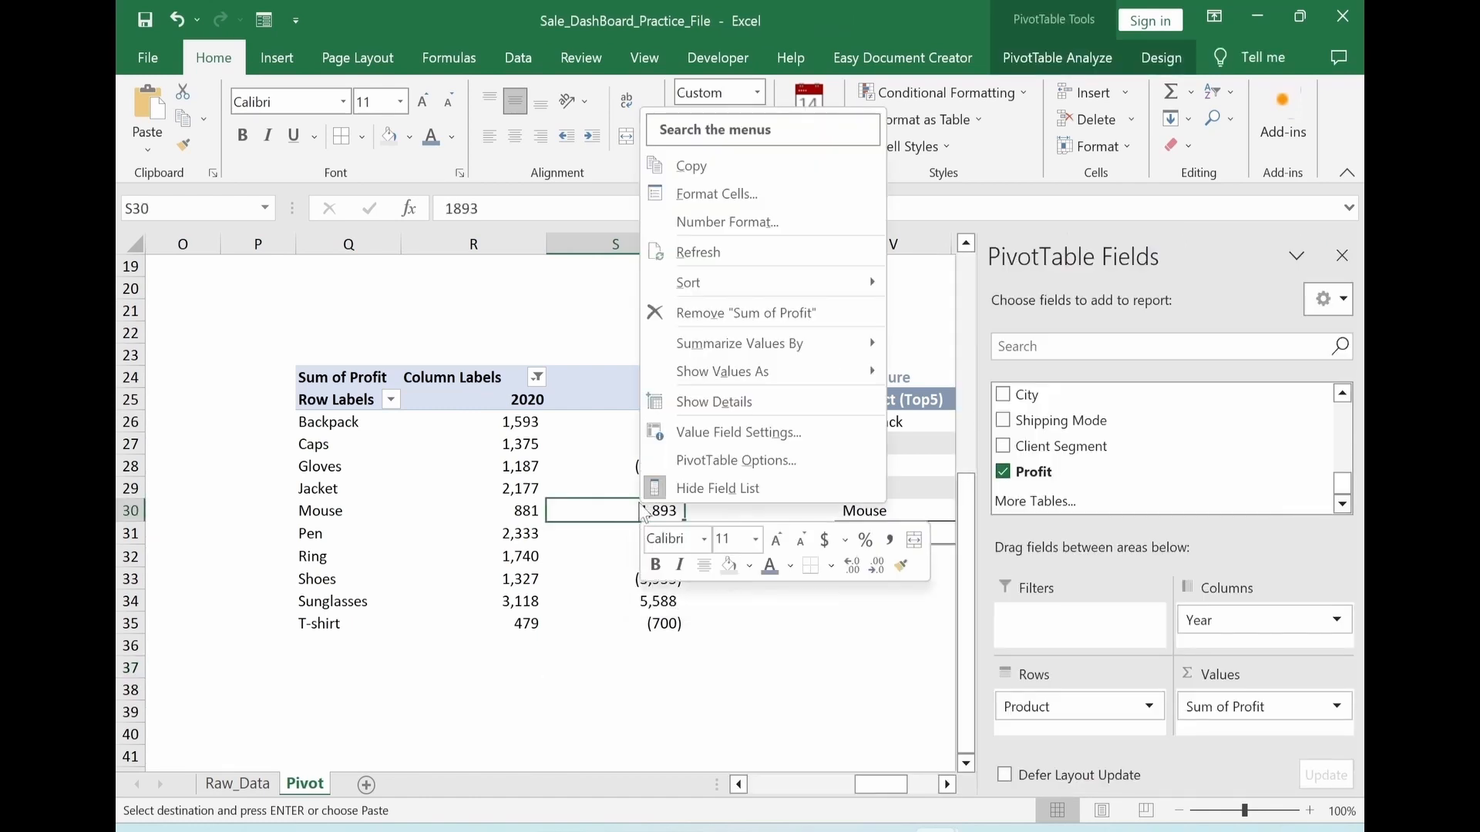
mouse_move(683, 282)
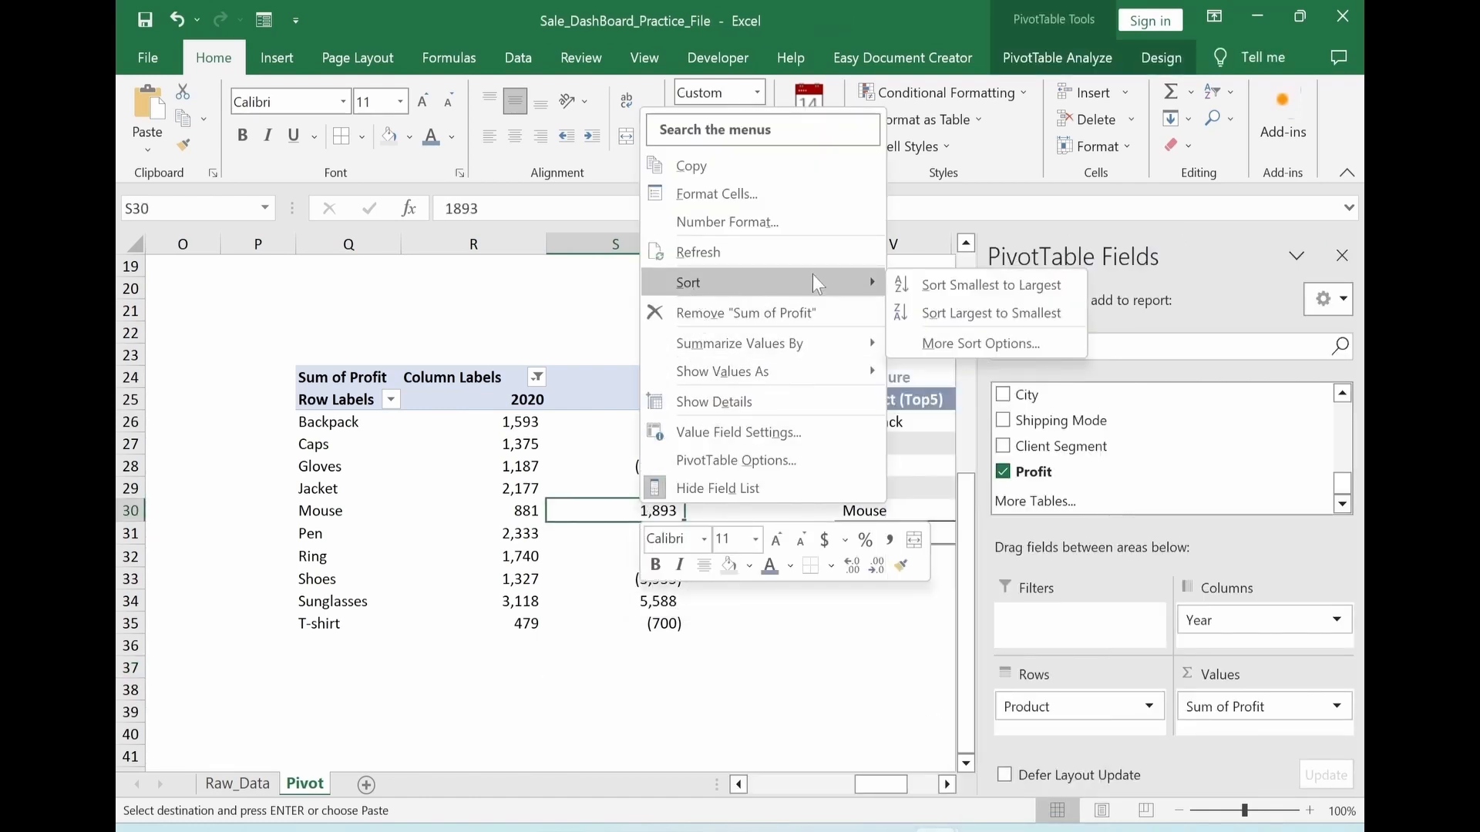
left_click(930, 313)
left_click(741, 730)
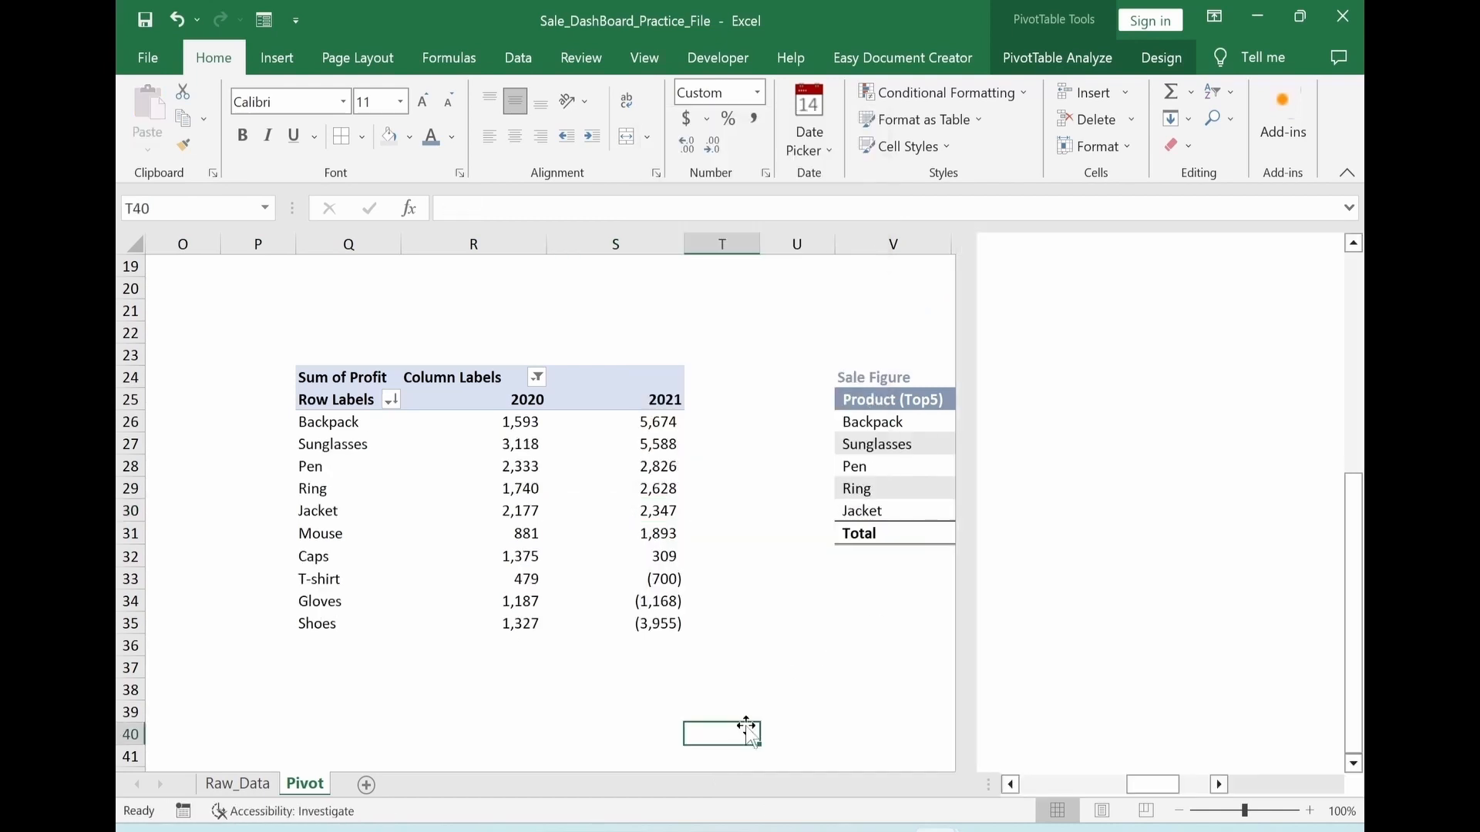
Change the title of the copied top-five table in V24 to Profit
left_click(860, 378)
type("Pri")
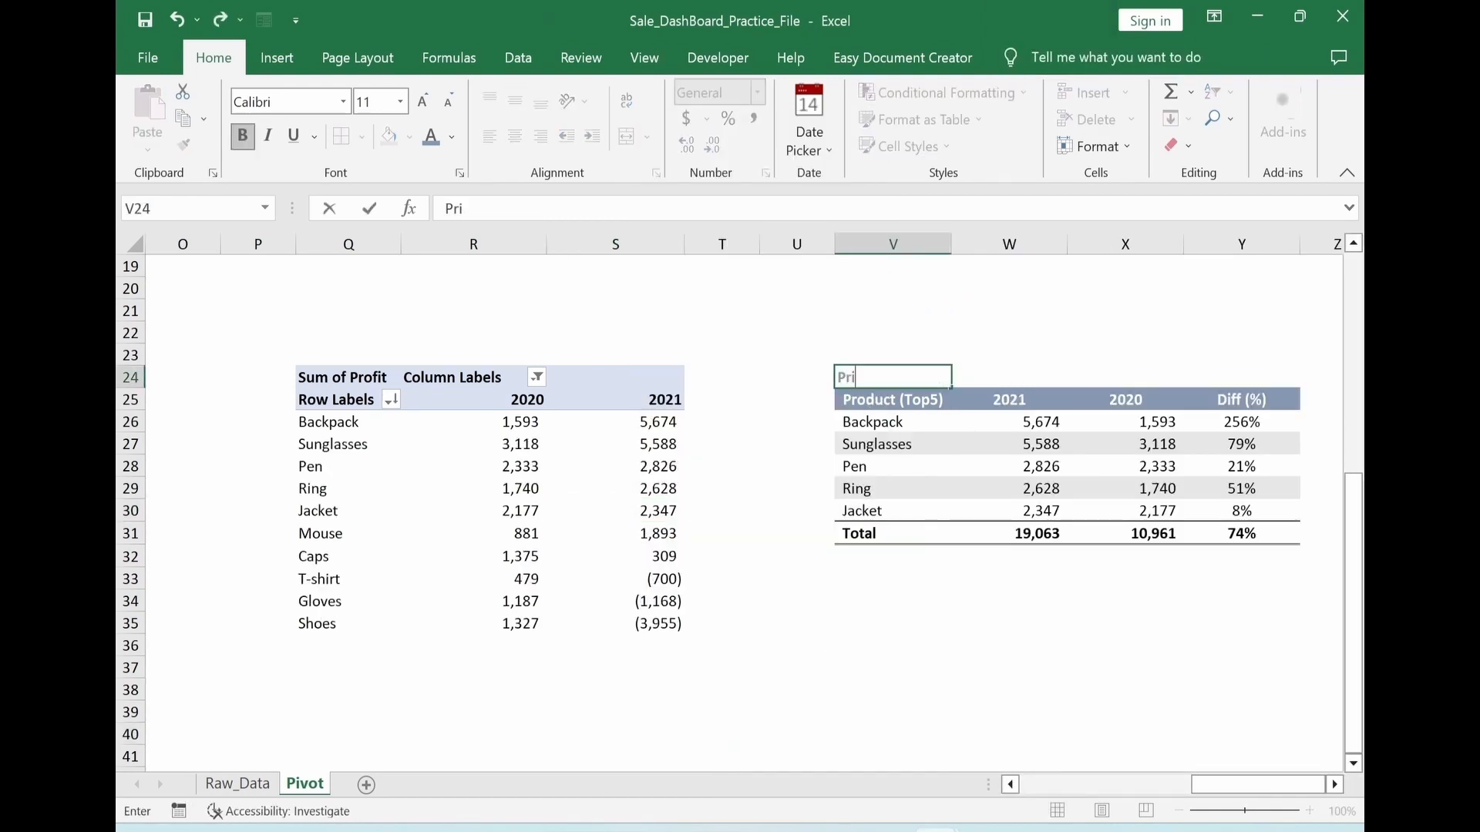
type("ft")
key("BackSpace")
key("BackSpace")
key("BackSpace")
type("ofit")
key("Return")
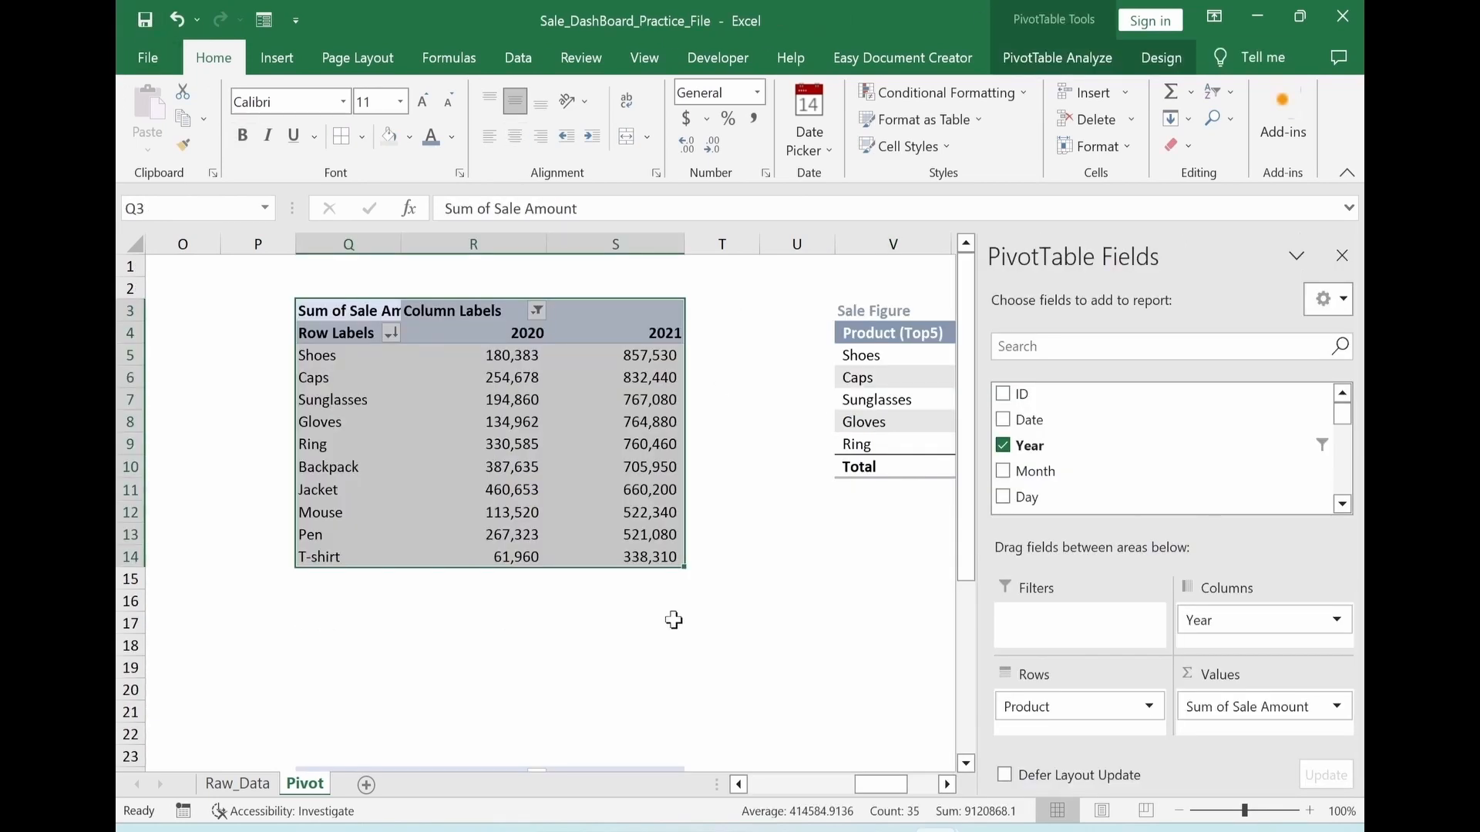
Copy the sales PivotTable Q3:S14 to AE3
key("ctrl+c")
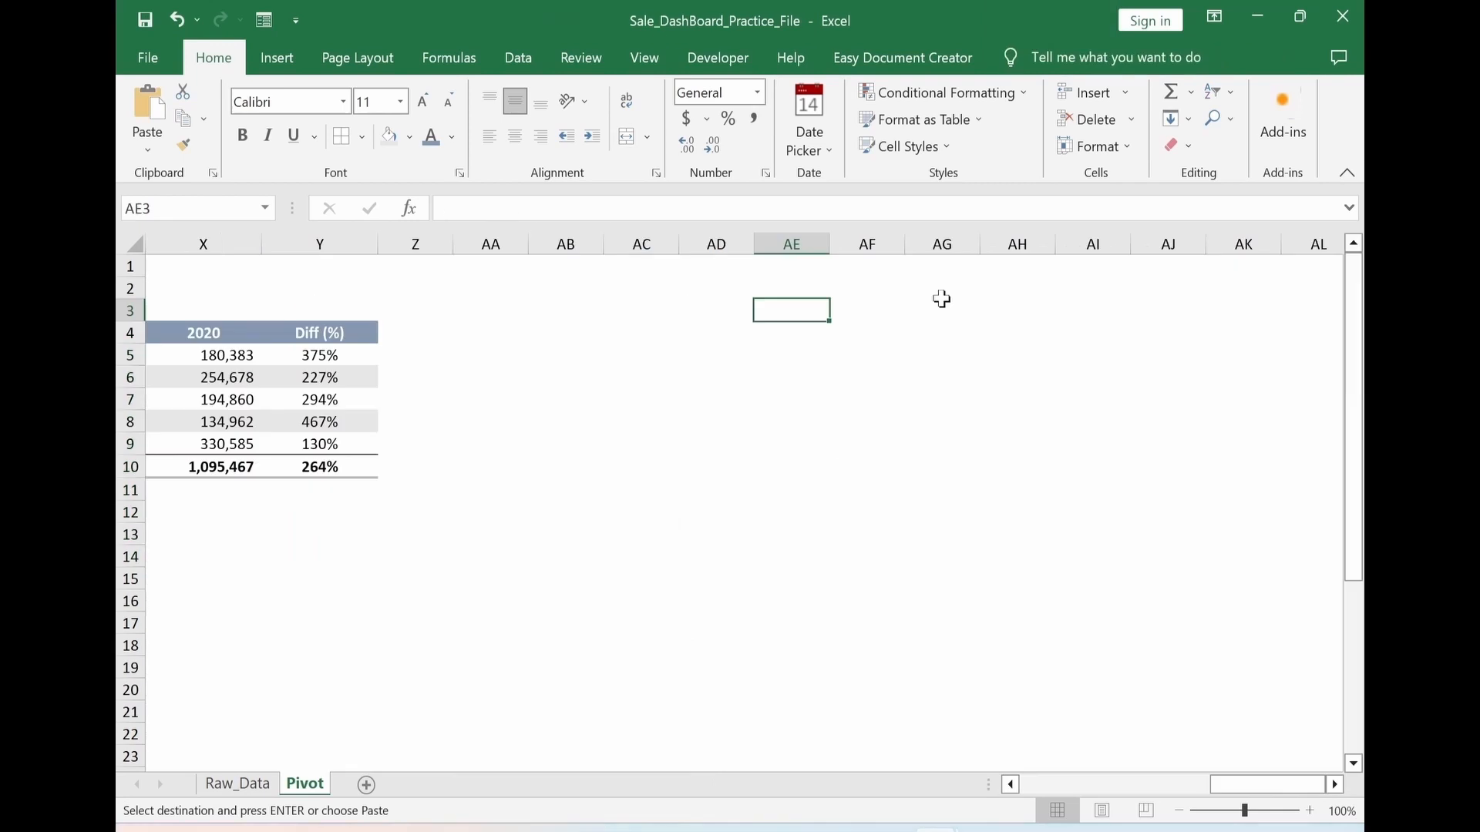
key("ctrl+v")
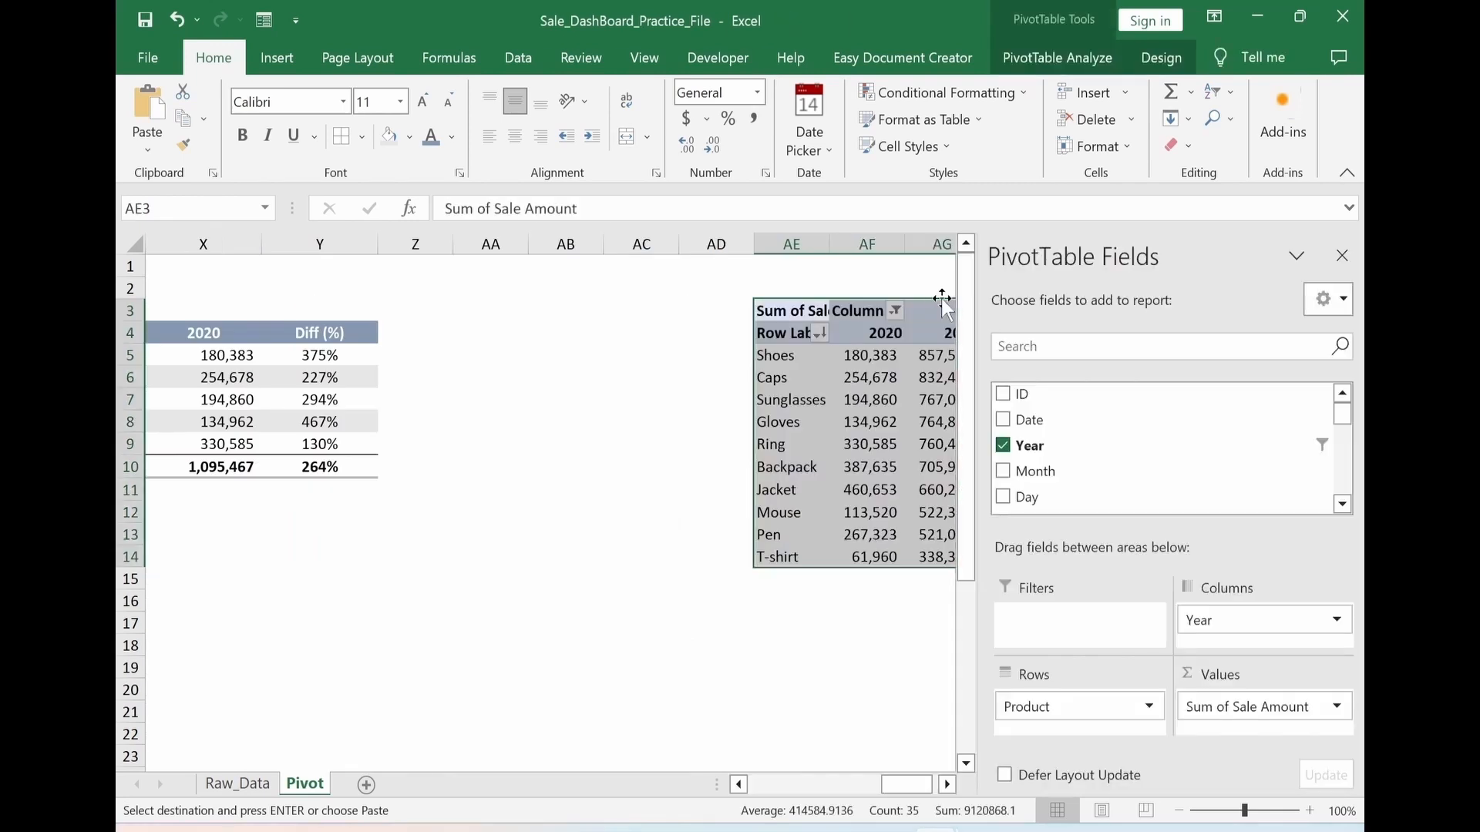
Rearrange the copied PivotTable to summarize Sale Amount and Profit, with Year and Quarter as row fields instead of Product
left_click(1029, 706)
left_click(1037, 661)
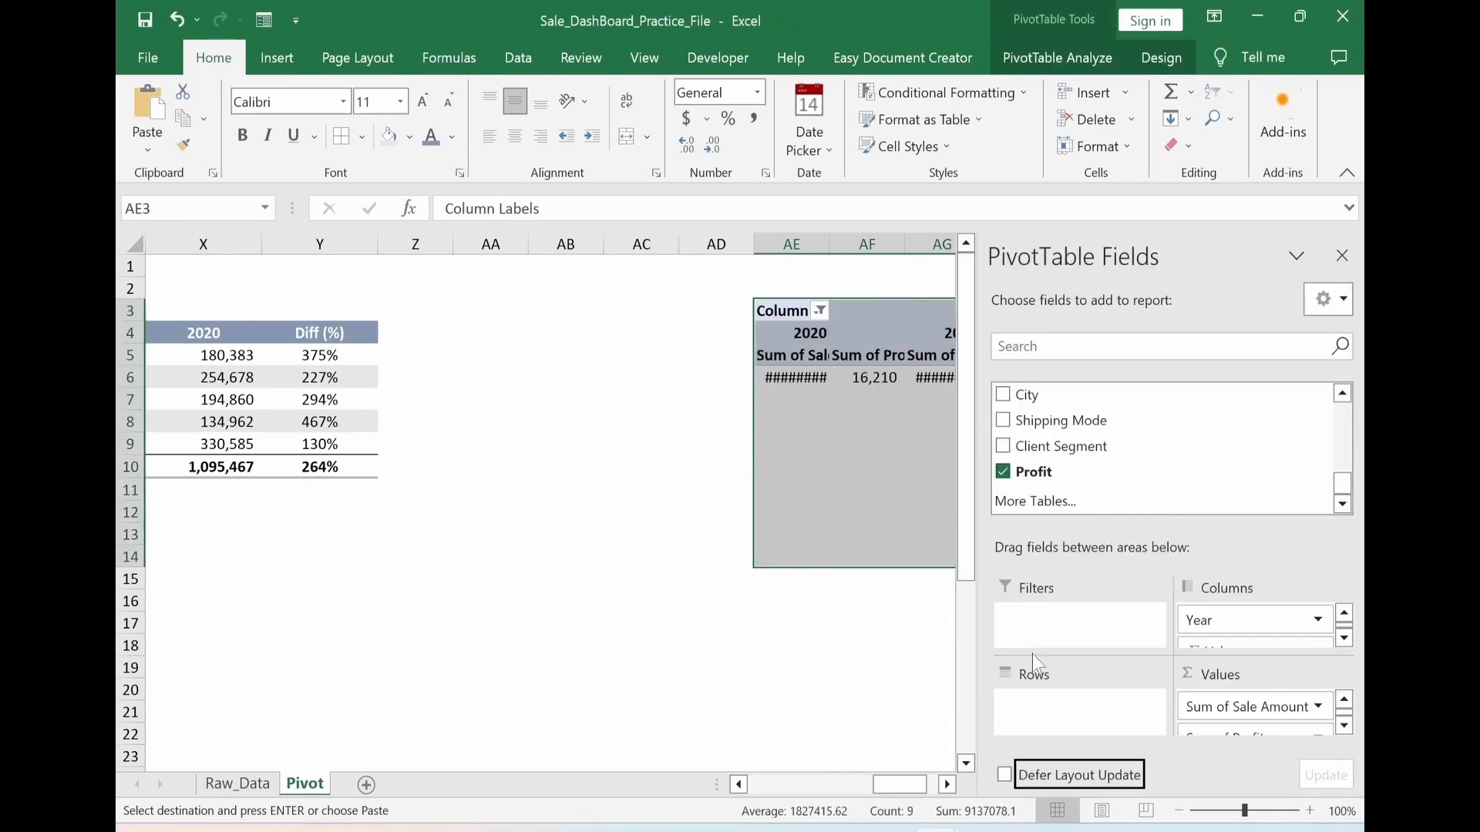
left_click_drag(1218, 621, 1093, 736)
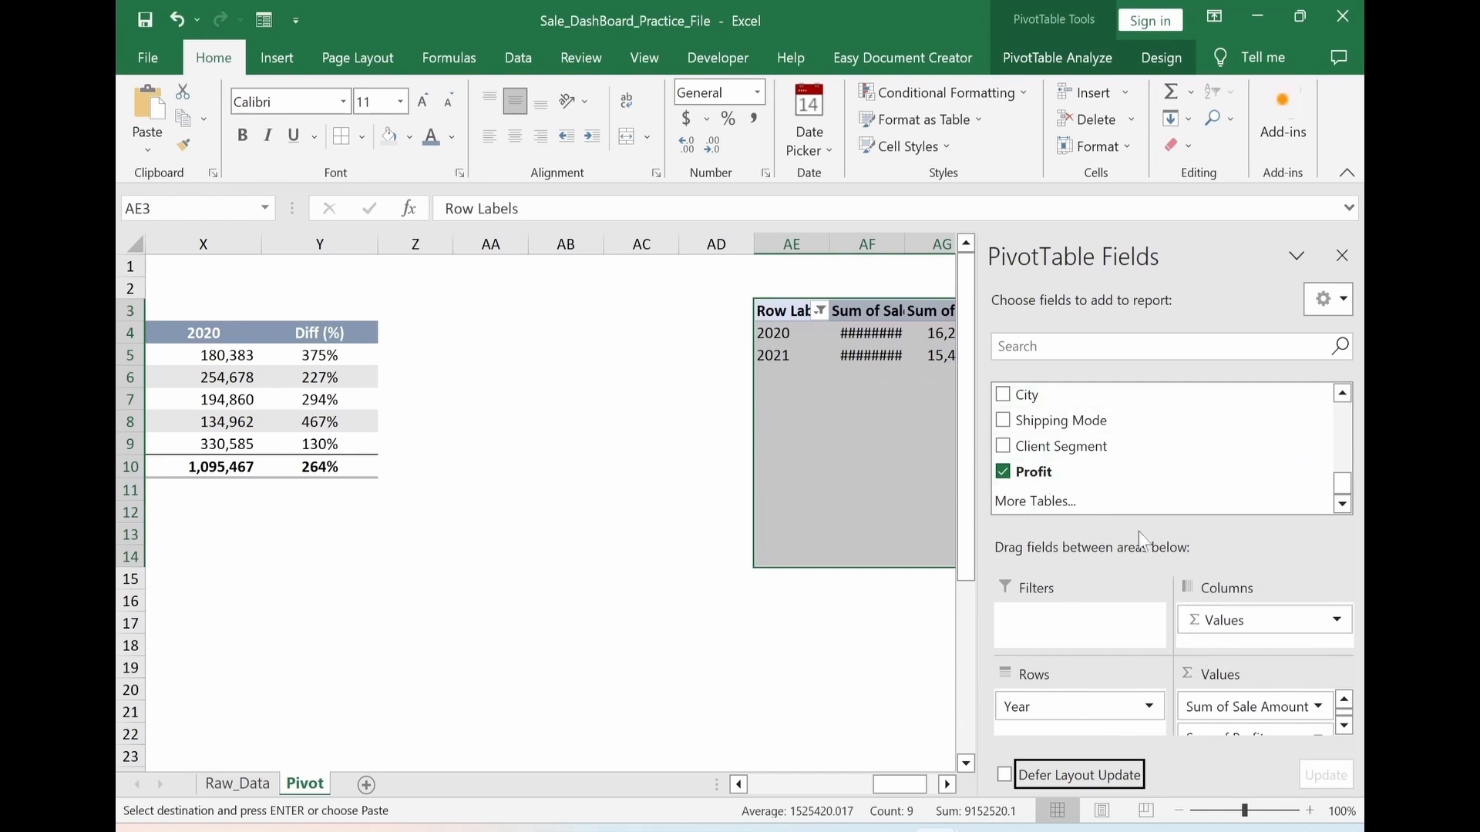
left_click_drag(1343, 484, 1343, 423)
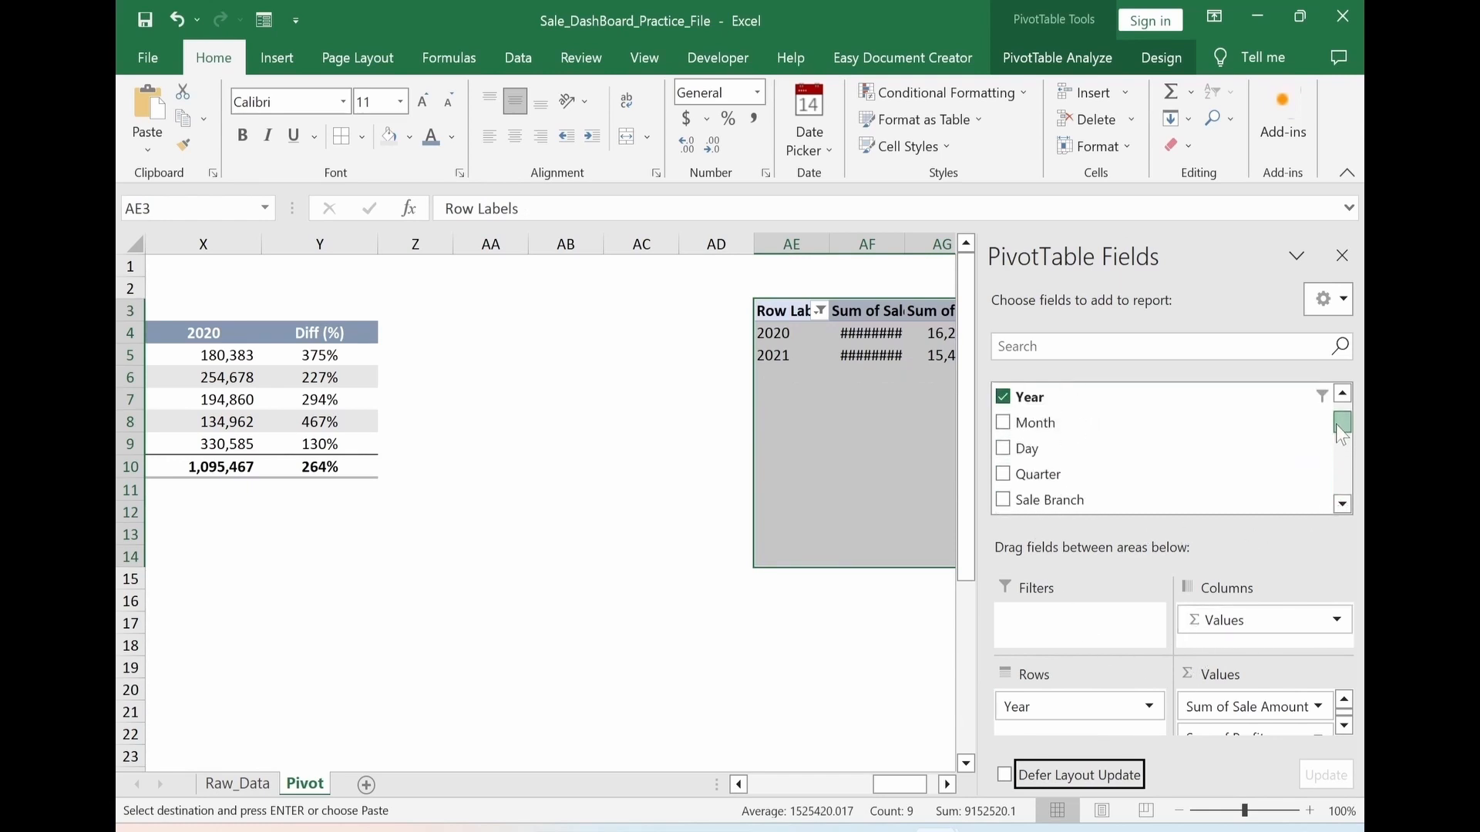
left_click_drag(1136, 482, 1056, 746)
left_click(807, 669)
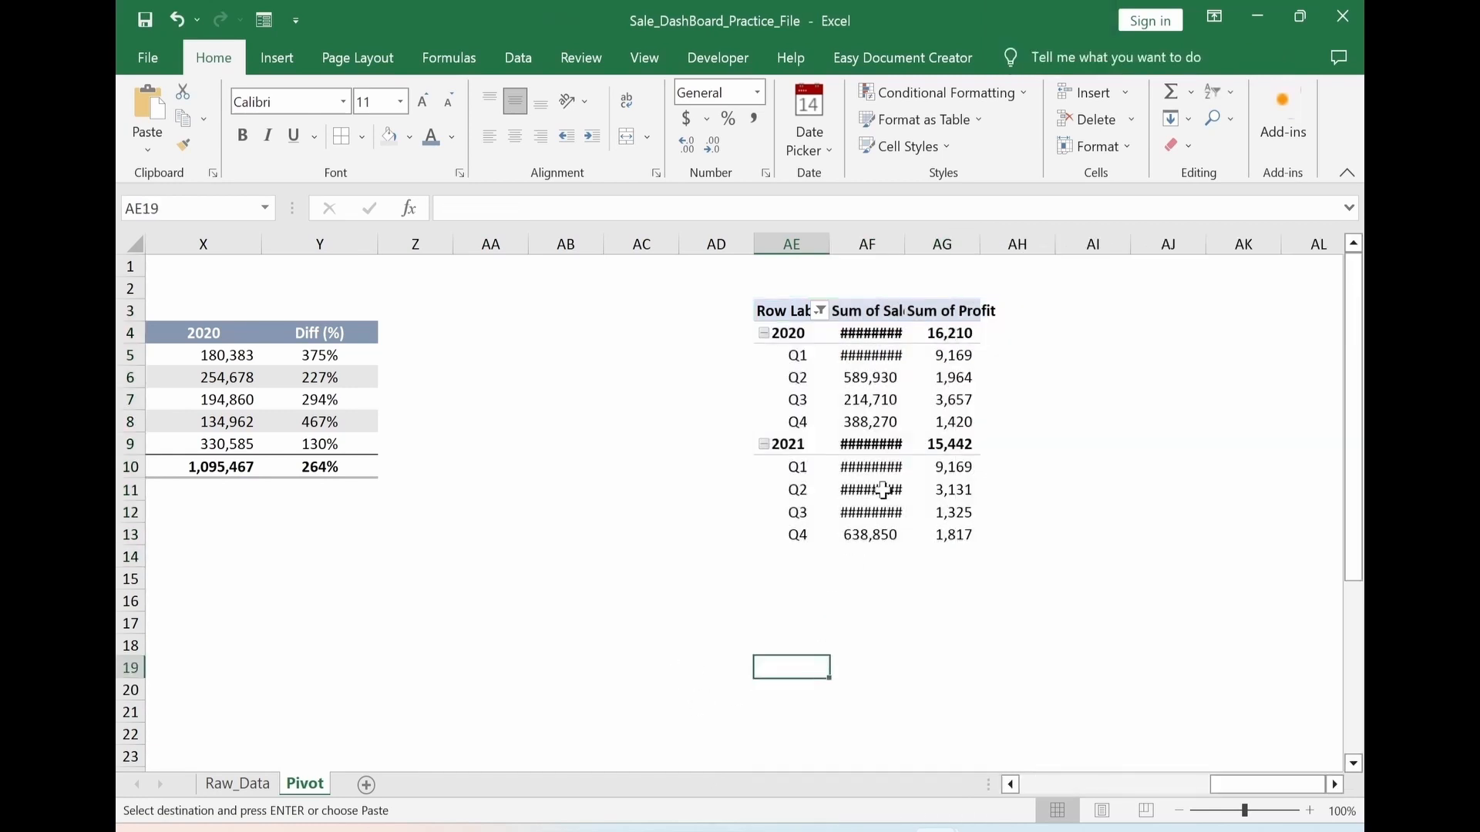
Autofit columns AF and AG to the PivotTable's contents
left_click_drag(879, 247, 950, 244)
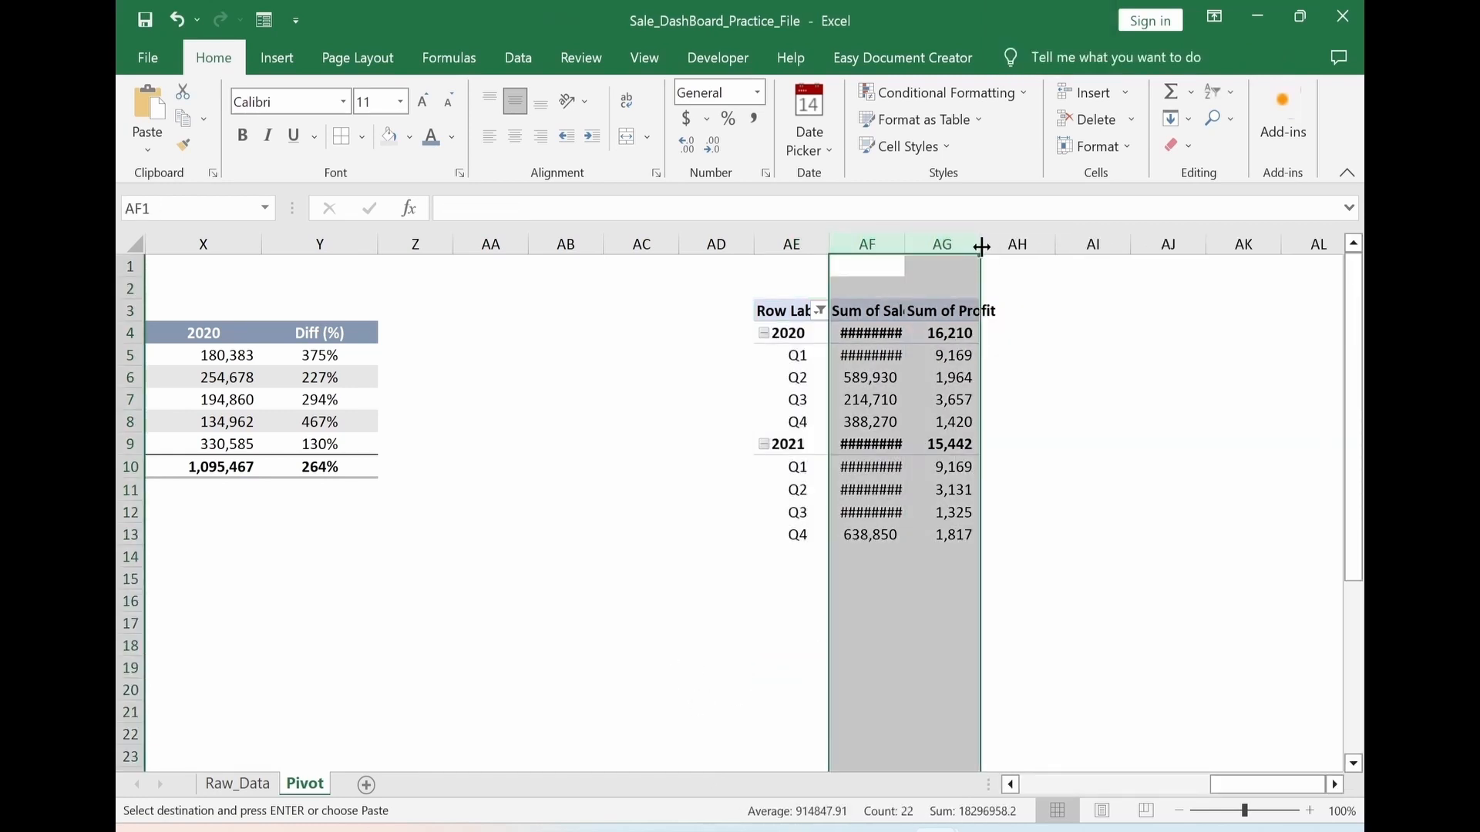
double_click(980, 245)
left_click(1111, 582)
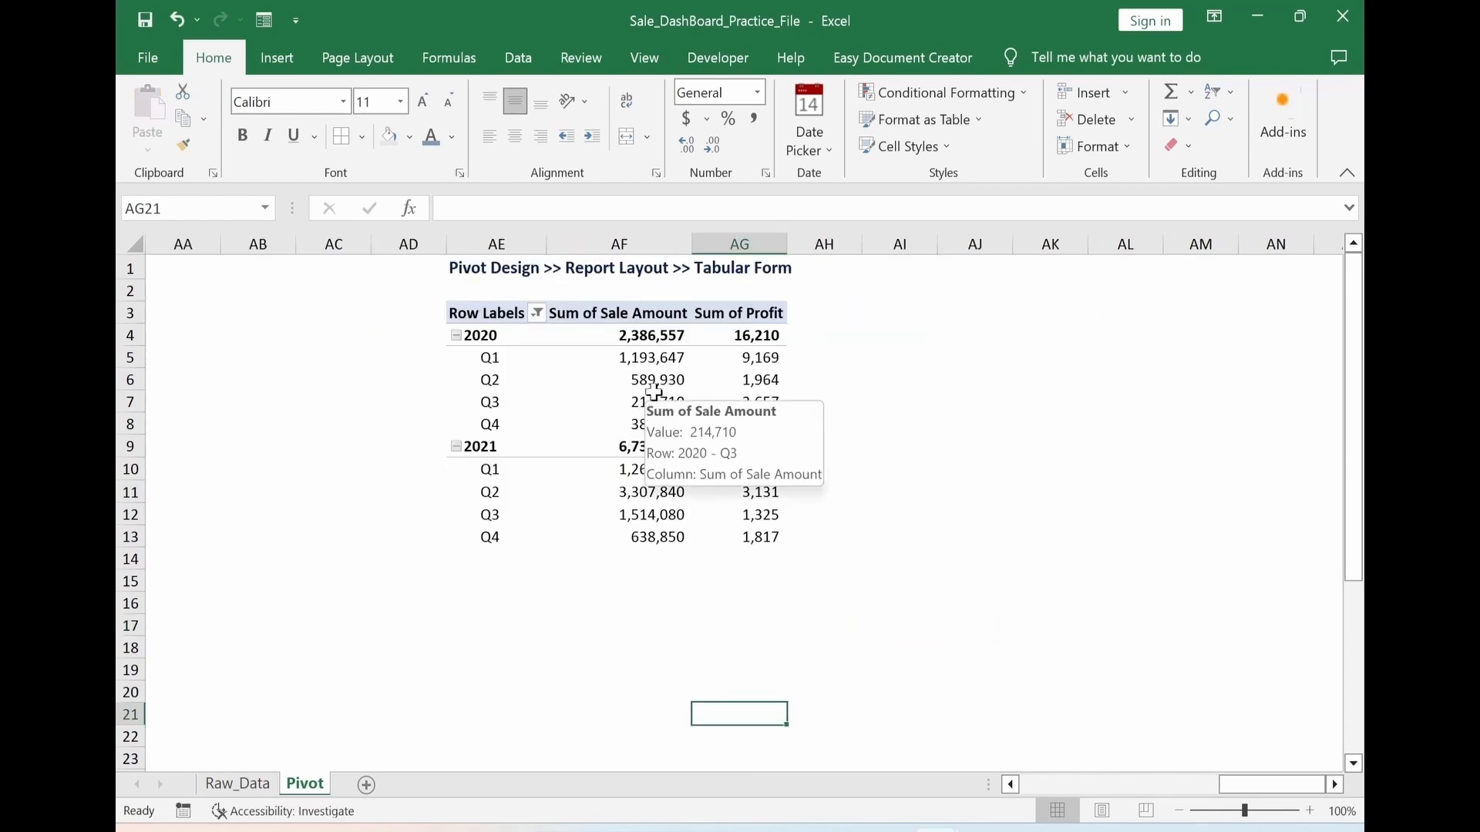
Change the year and quarter PivotTable's report layout to Tabular Form
left_click(655, 397)
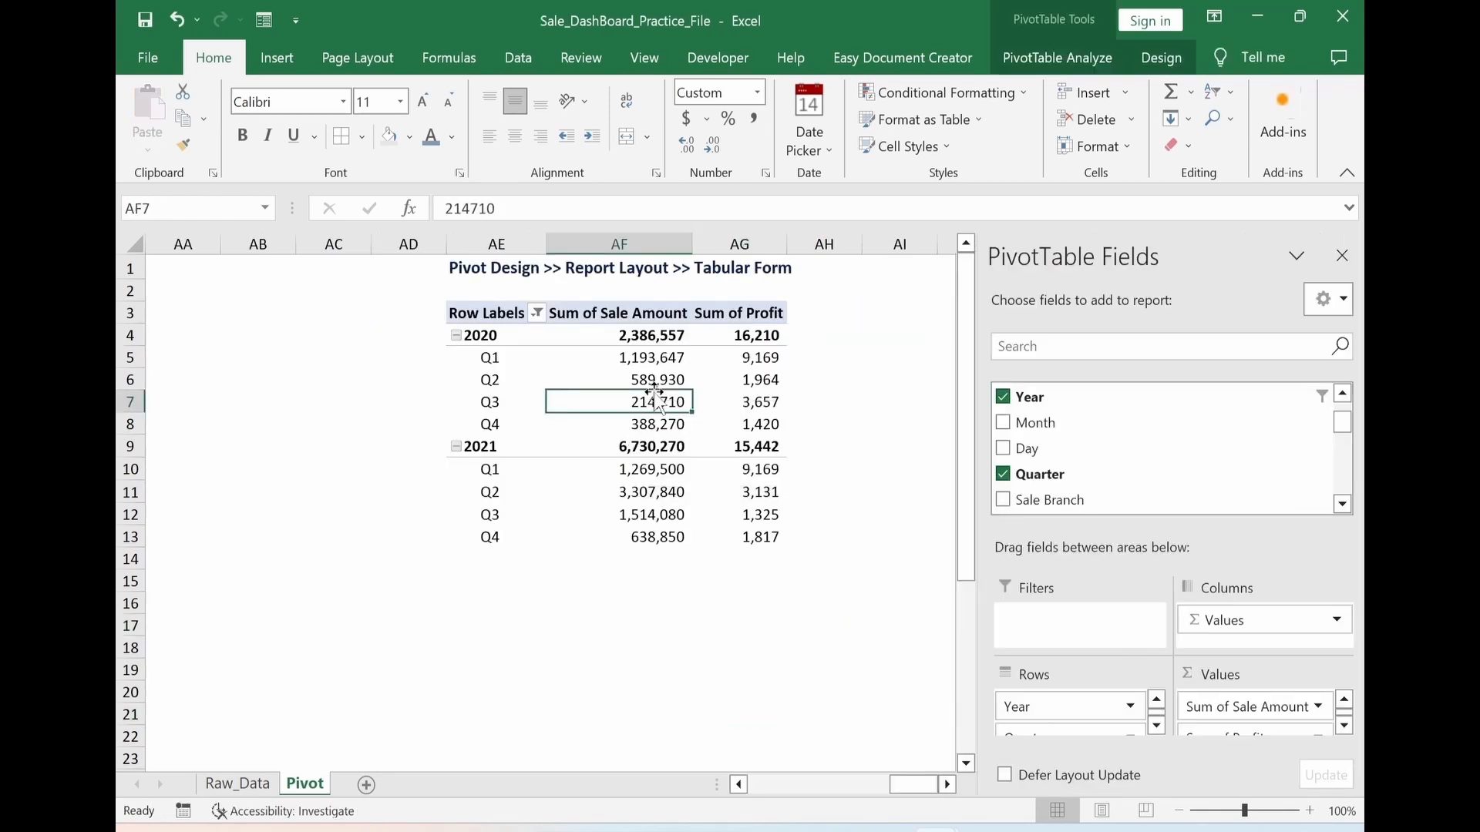
left_click(1164, 58)
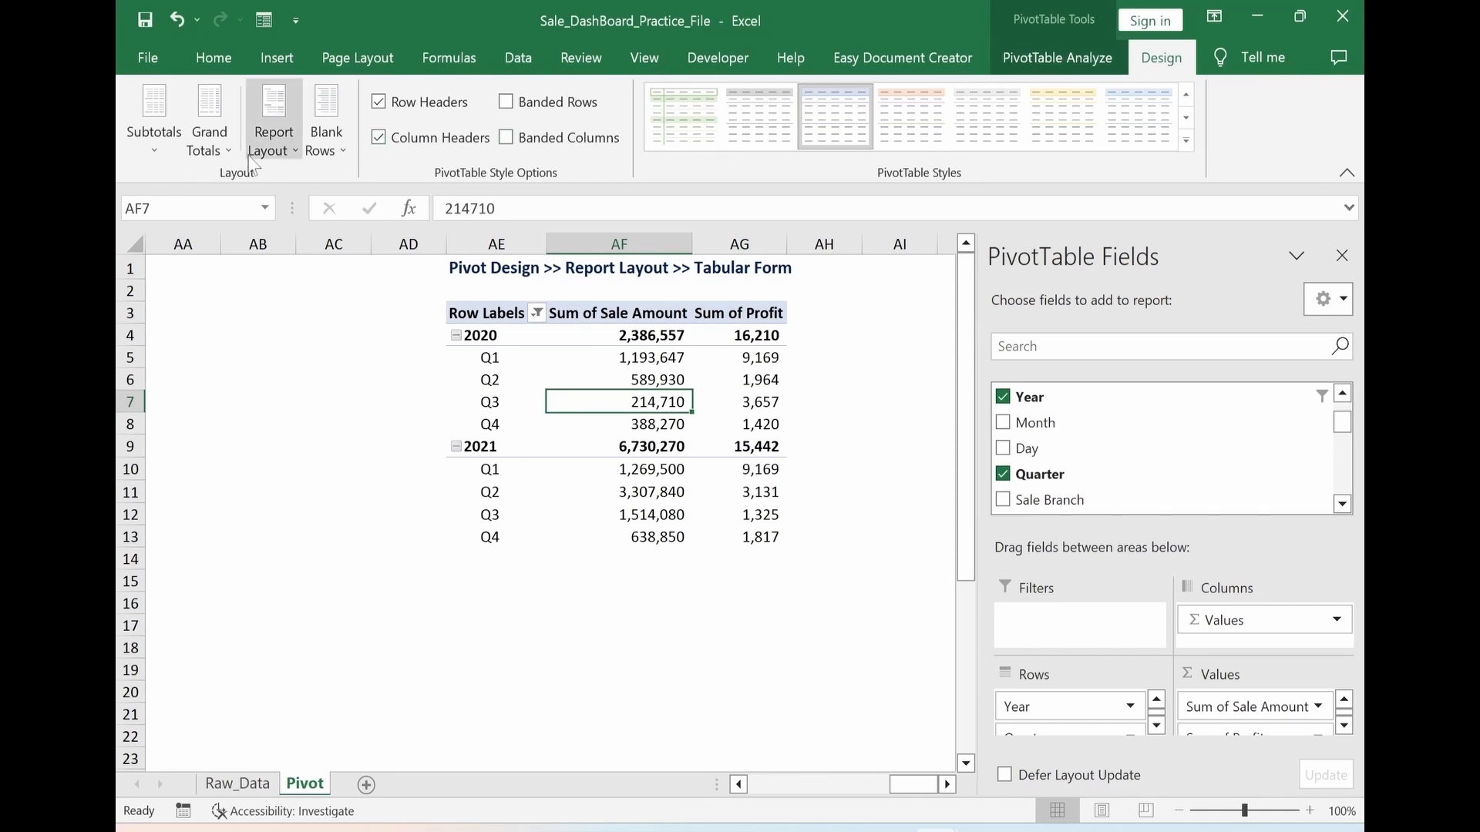
left_click(286, 158)
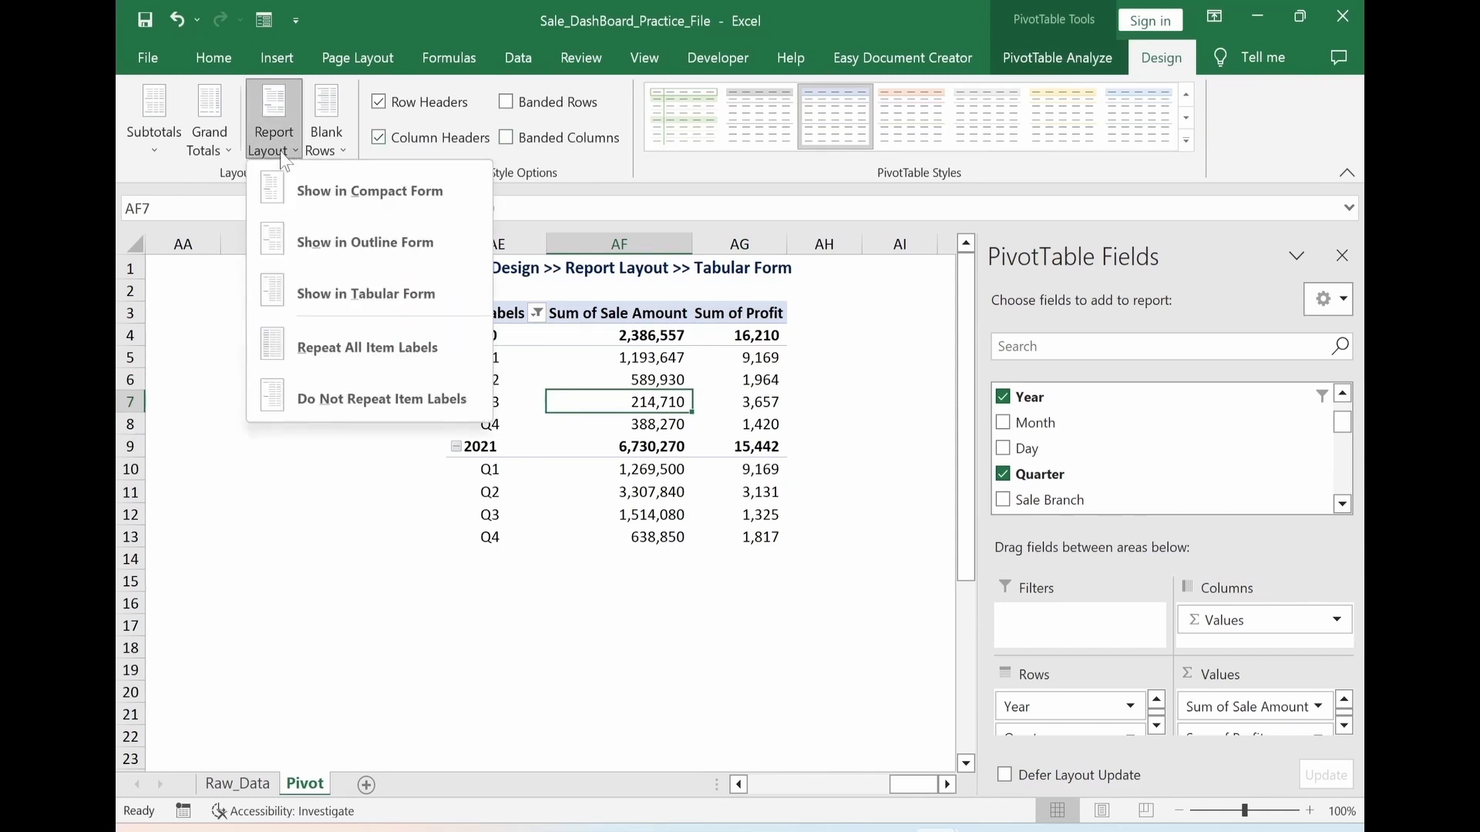
left_click(335, 301)
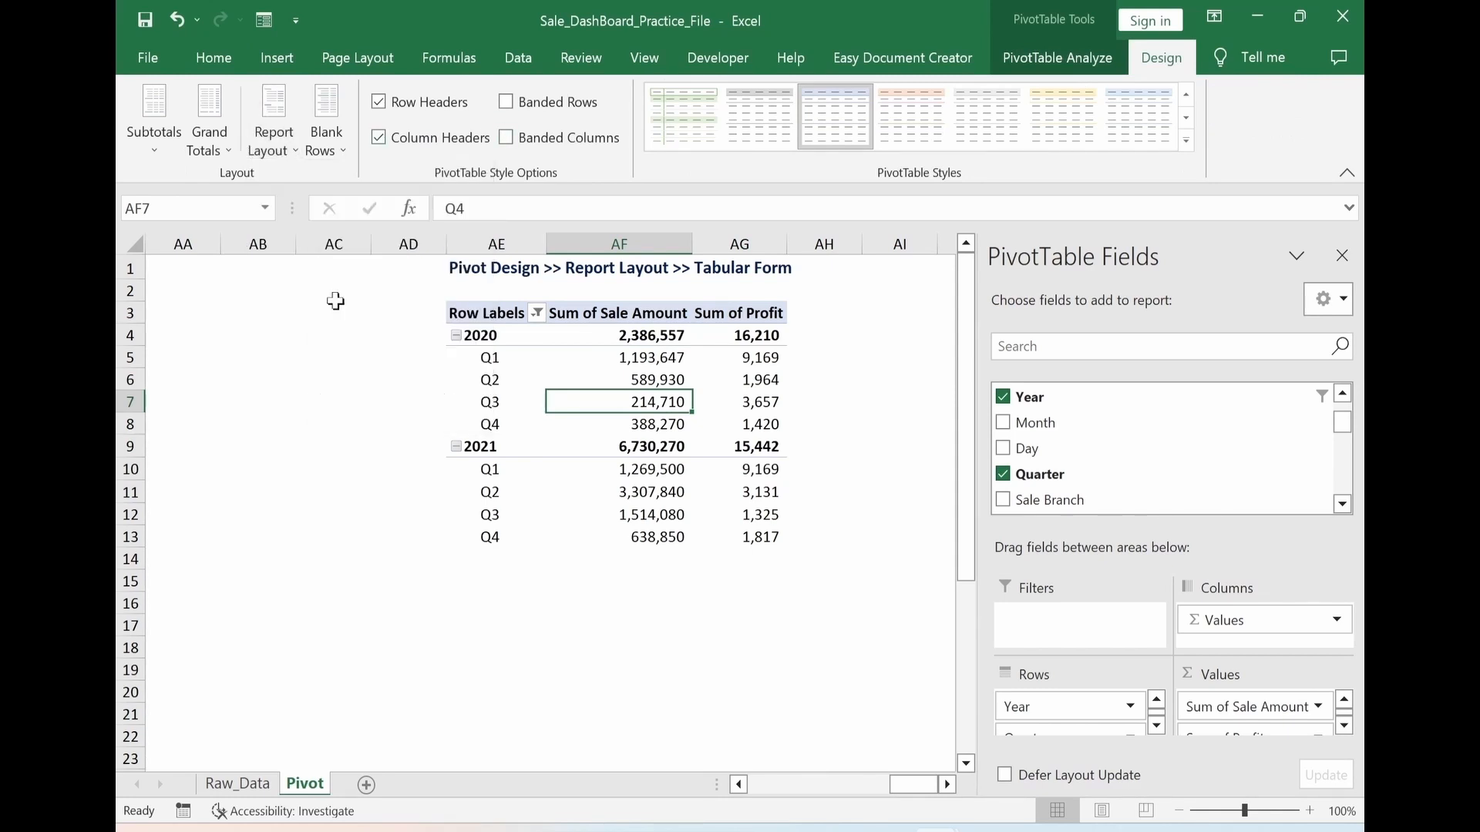
left_click(739, 625)
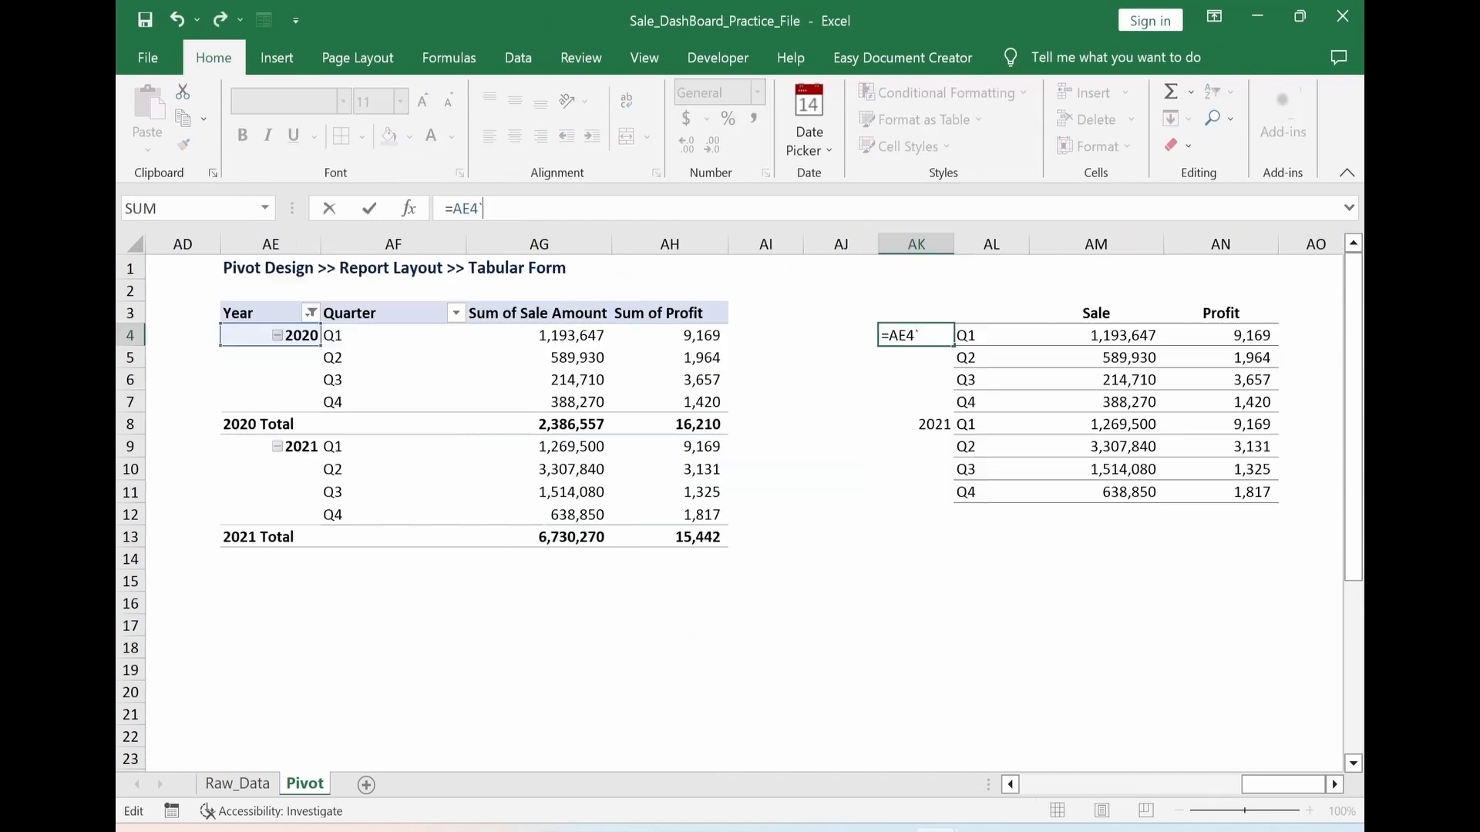
Check the linking formulas in row 4 of the quarterly sale and profit helper table at AK3:AN11
key("ctrl+Return")
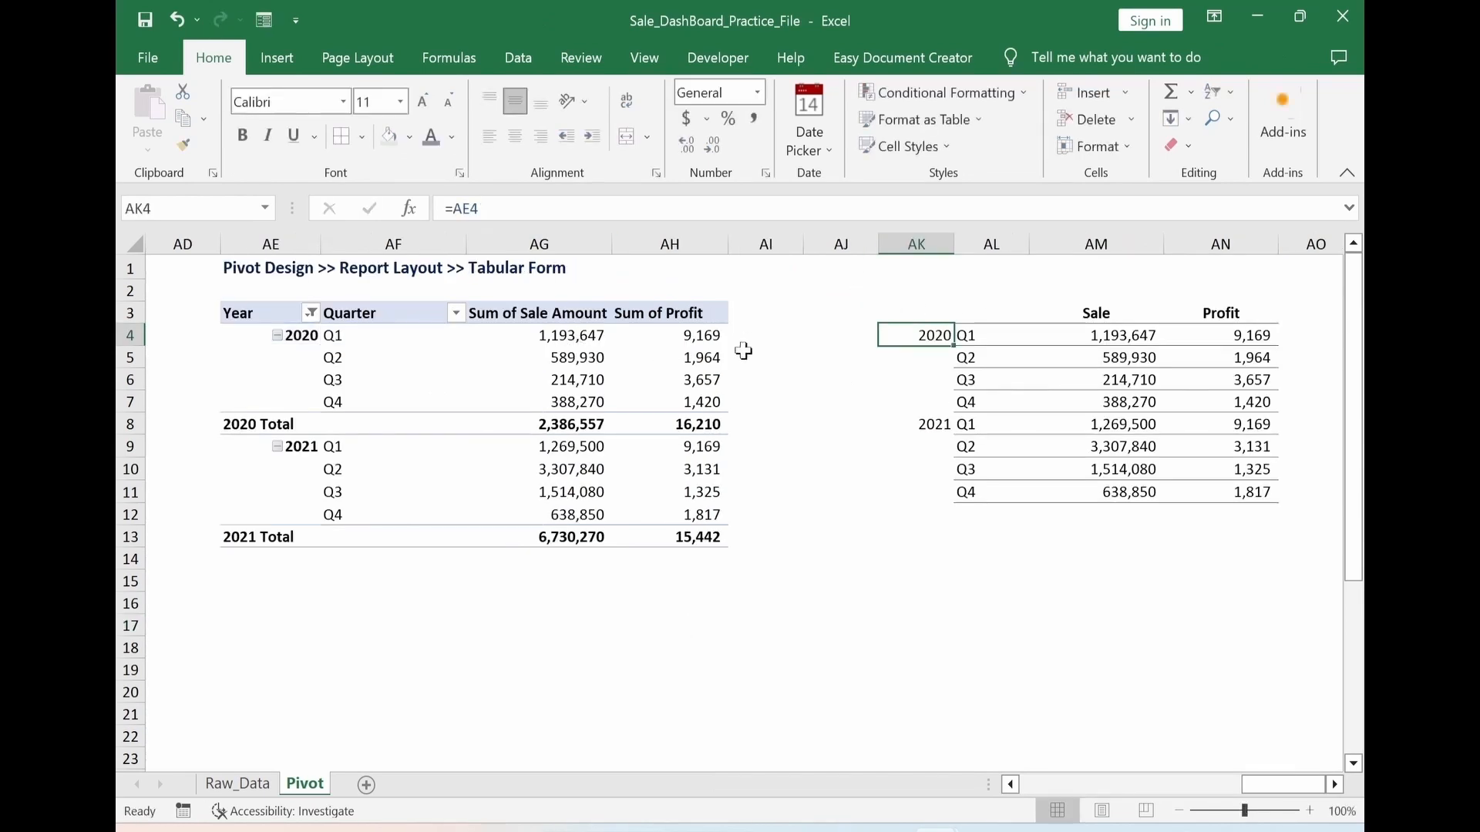
left_click(983, 333)
left_click(1085, 327)
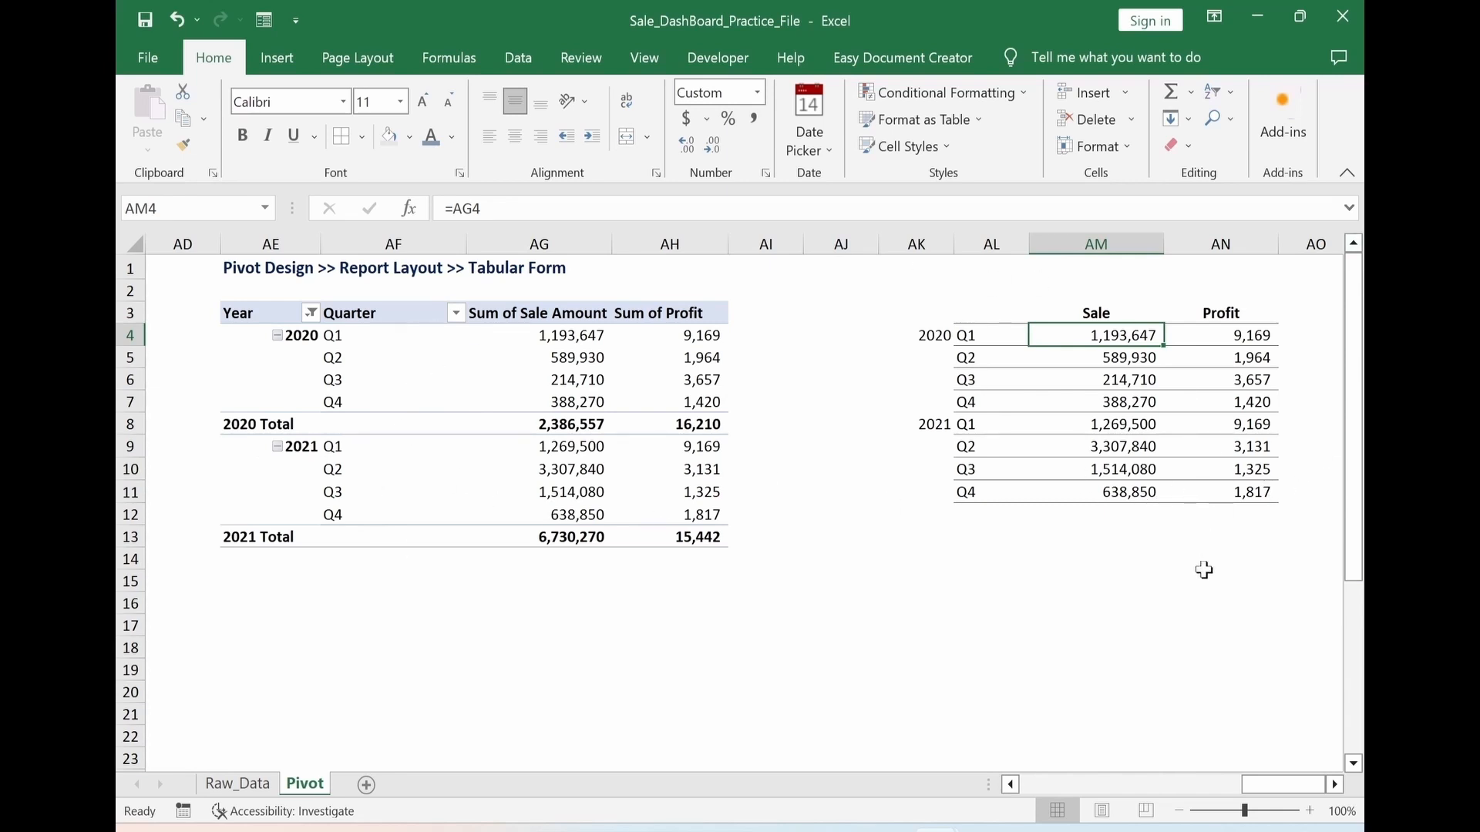
Copy the quarterly PivotTable AE3:AH13 to AS3
left_click_drag(225, 314, 688, 539)
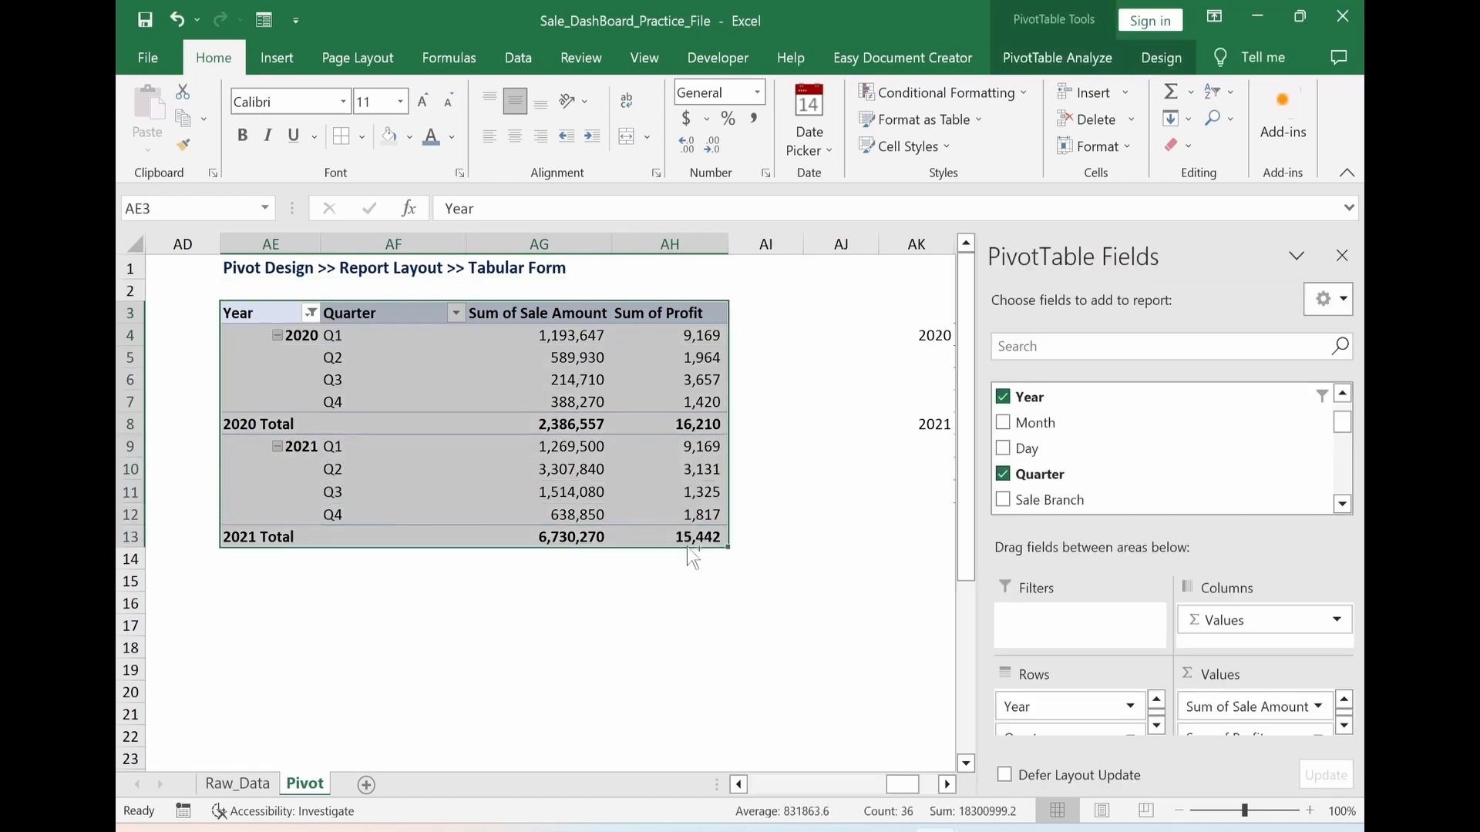
key("ctrl+c")
key("Right")
key("Right")
key("Right")
key("Right")
key("Right")
key("Right")
key("Right")
key("Right")
key("Right")
key("Right")
key("Right")
key("Right")
key("Right")
key("Right")
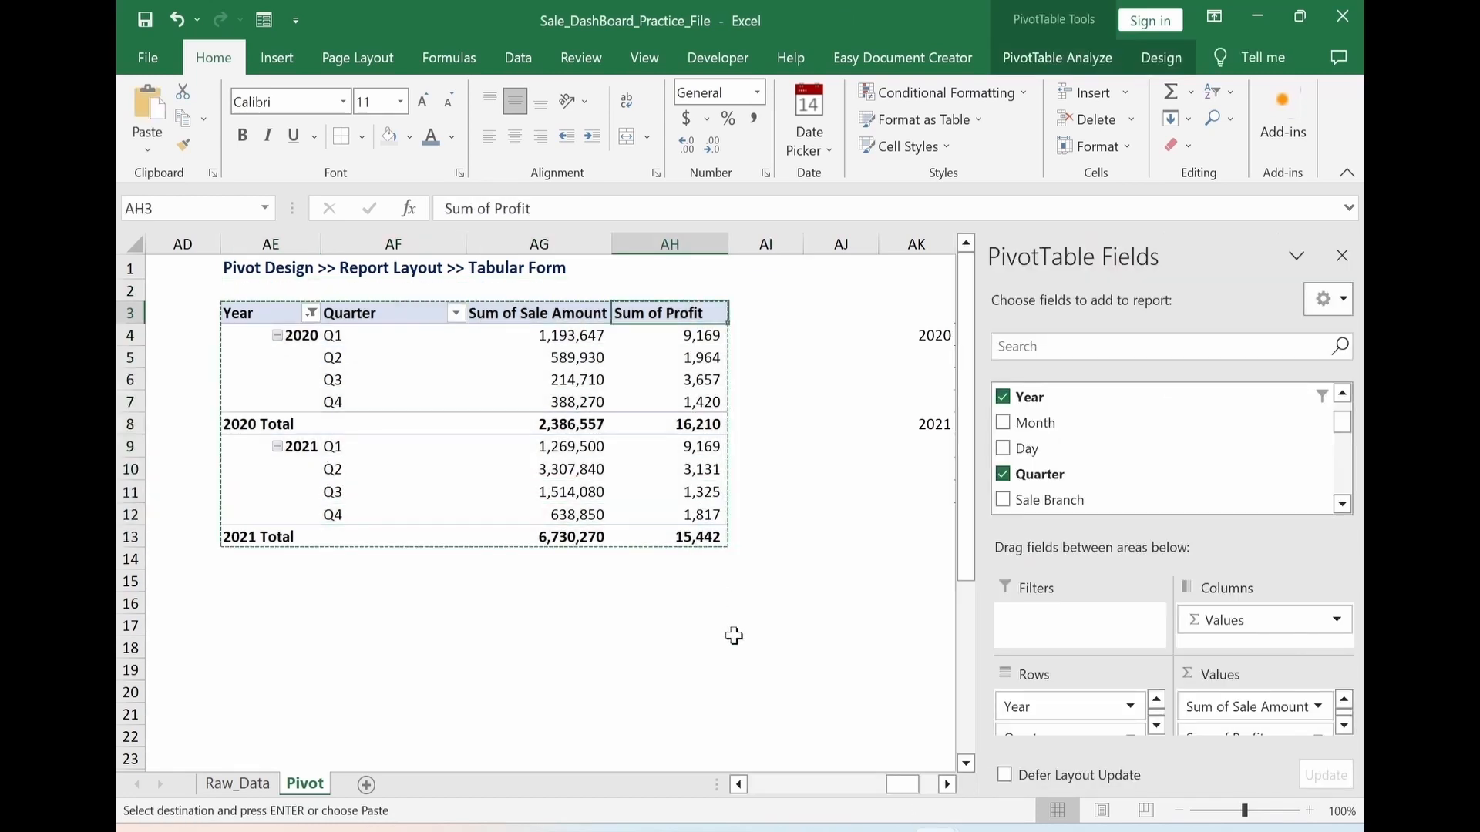
key("ctrl+v")
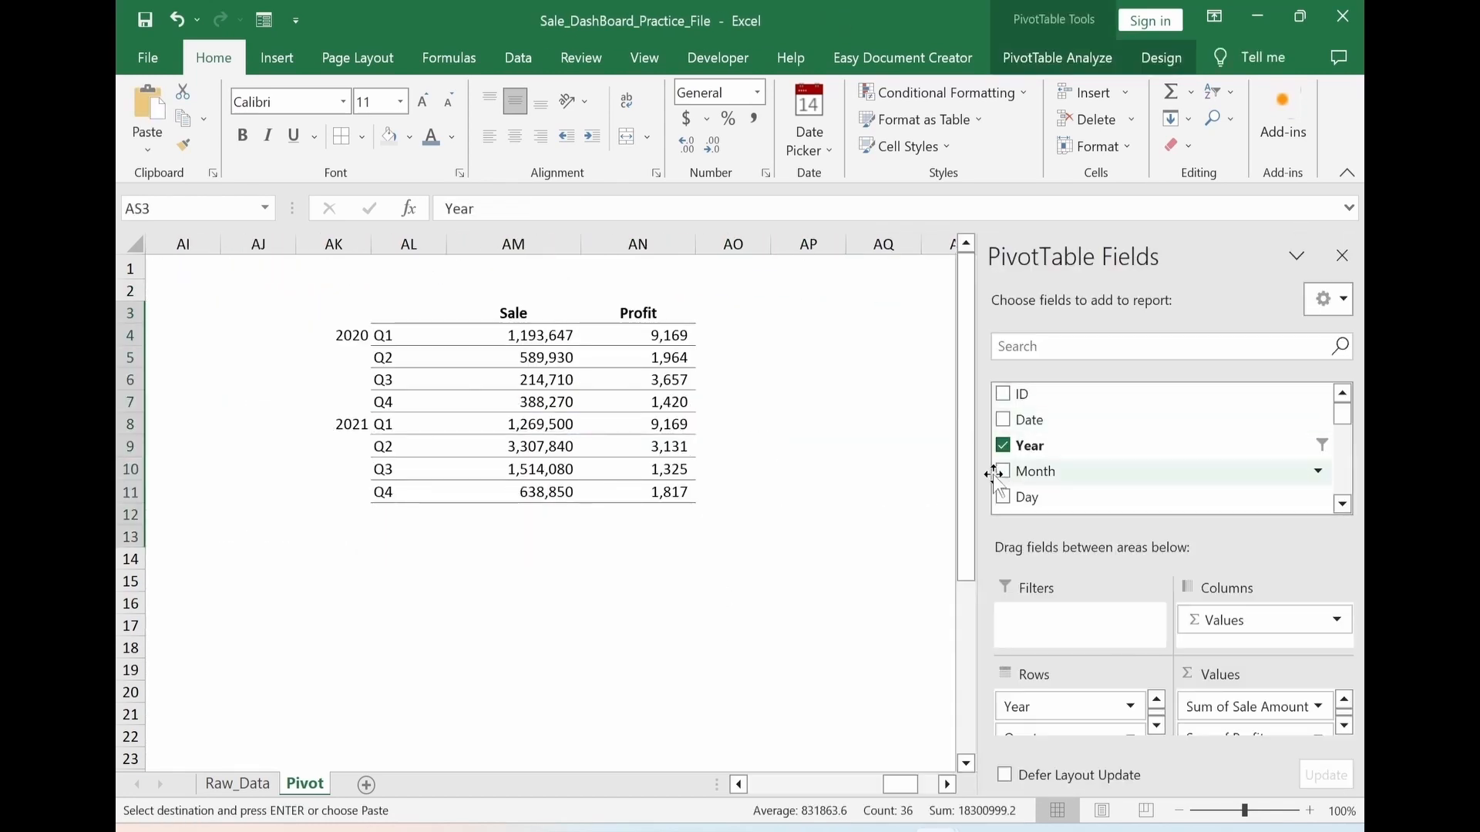
left_click(813, 542)
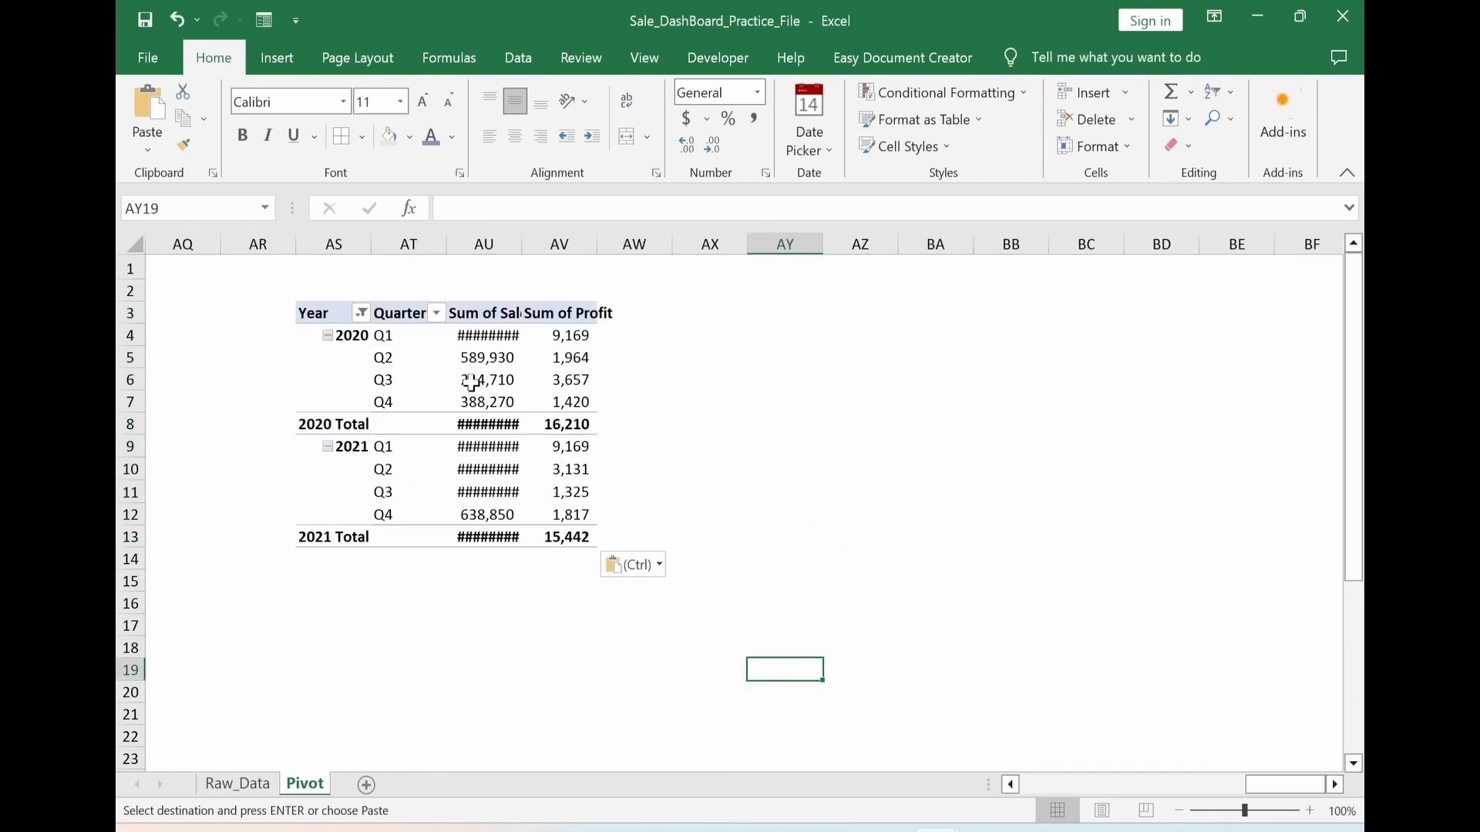
Move Quarter to the columns of the copied PivotTable and remove Sum of Profit from its values
left_click(471, 382)
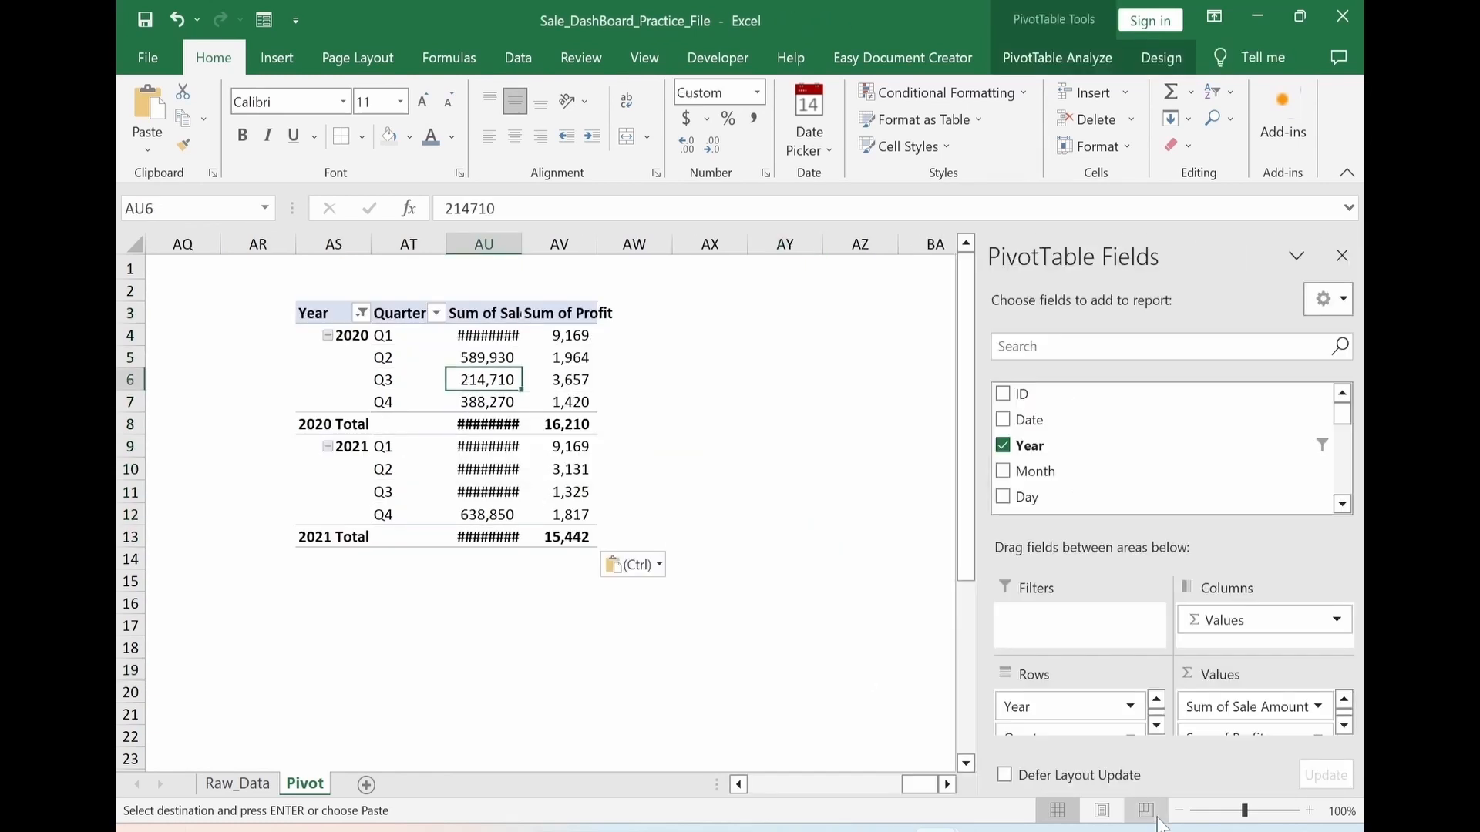
left_click_drag(1020, 736, 1233, 628)
scroll(1228, 729, "down", 1)
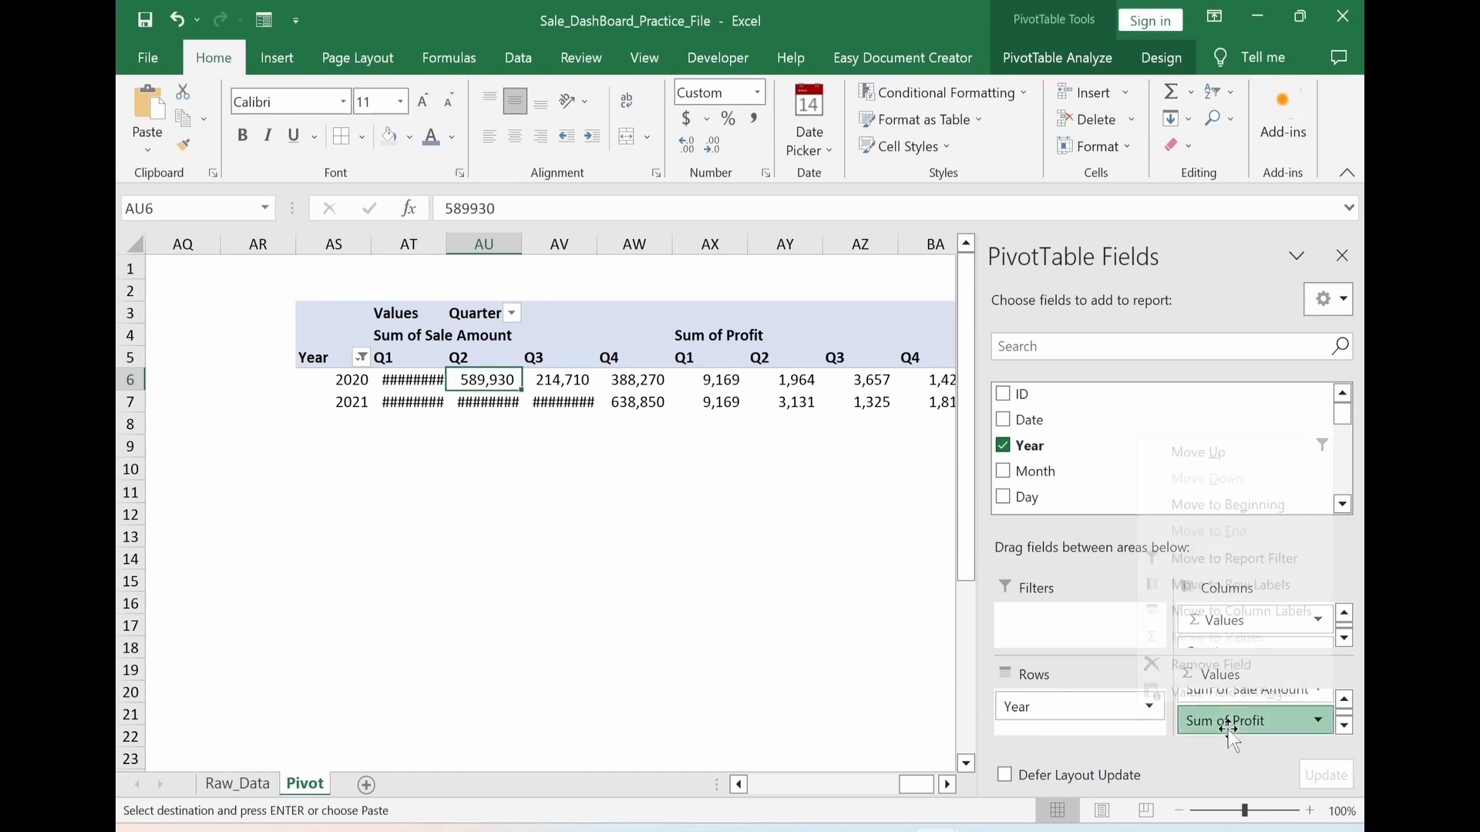
left_click(1228, 724)
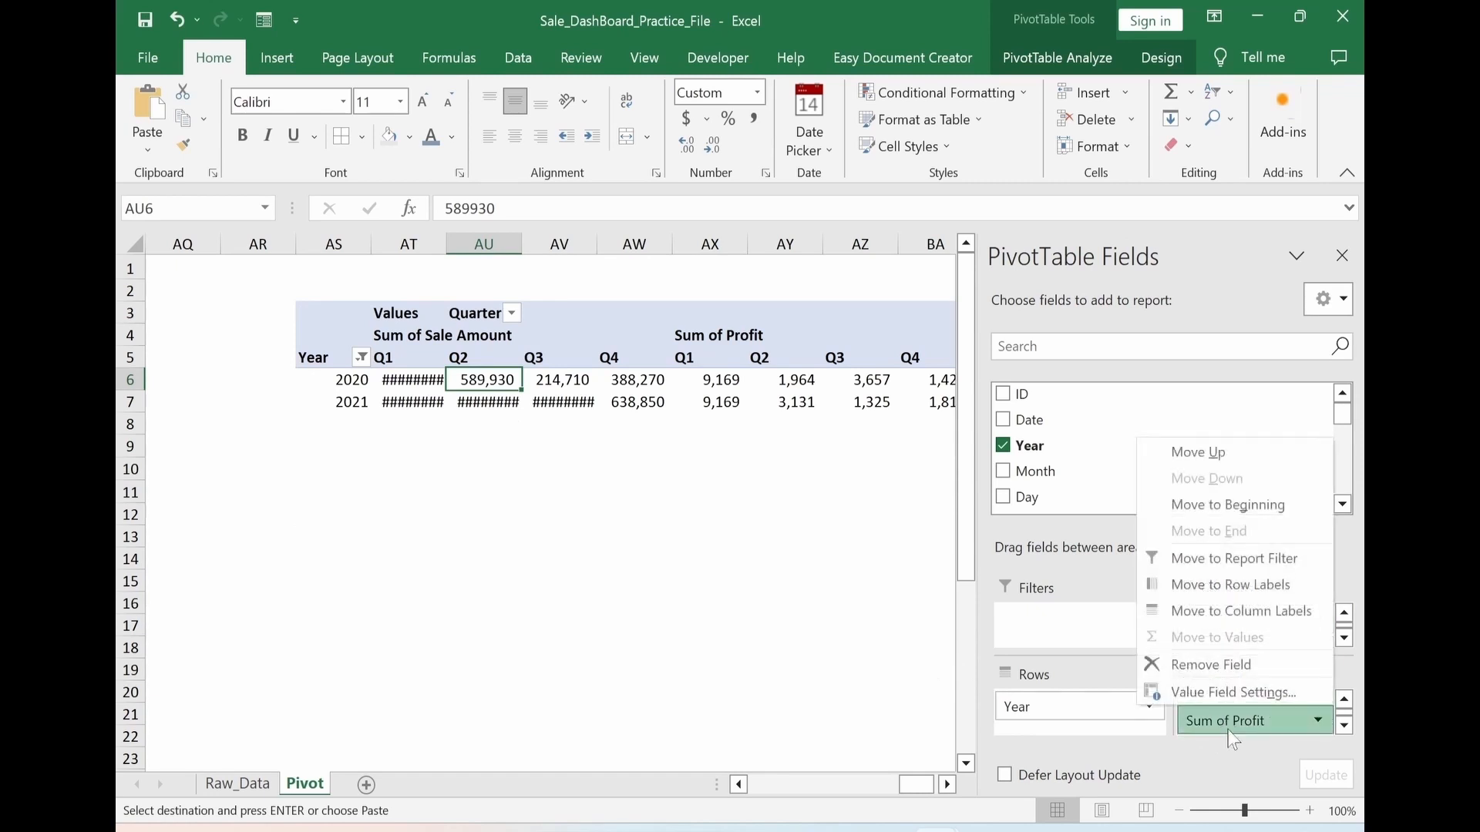
left_click(1209, 665)
Autofit the PivotTable's quarter columns AT:AV
left_click(661, 628)
left_click_drag(408, 244, 589, 249)
double_click(601, 249)
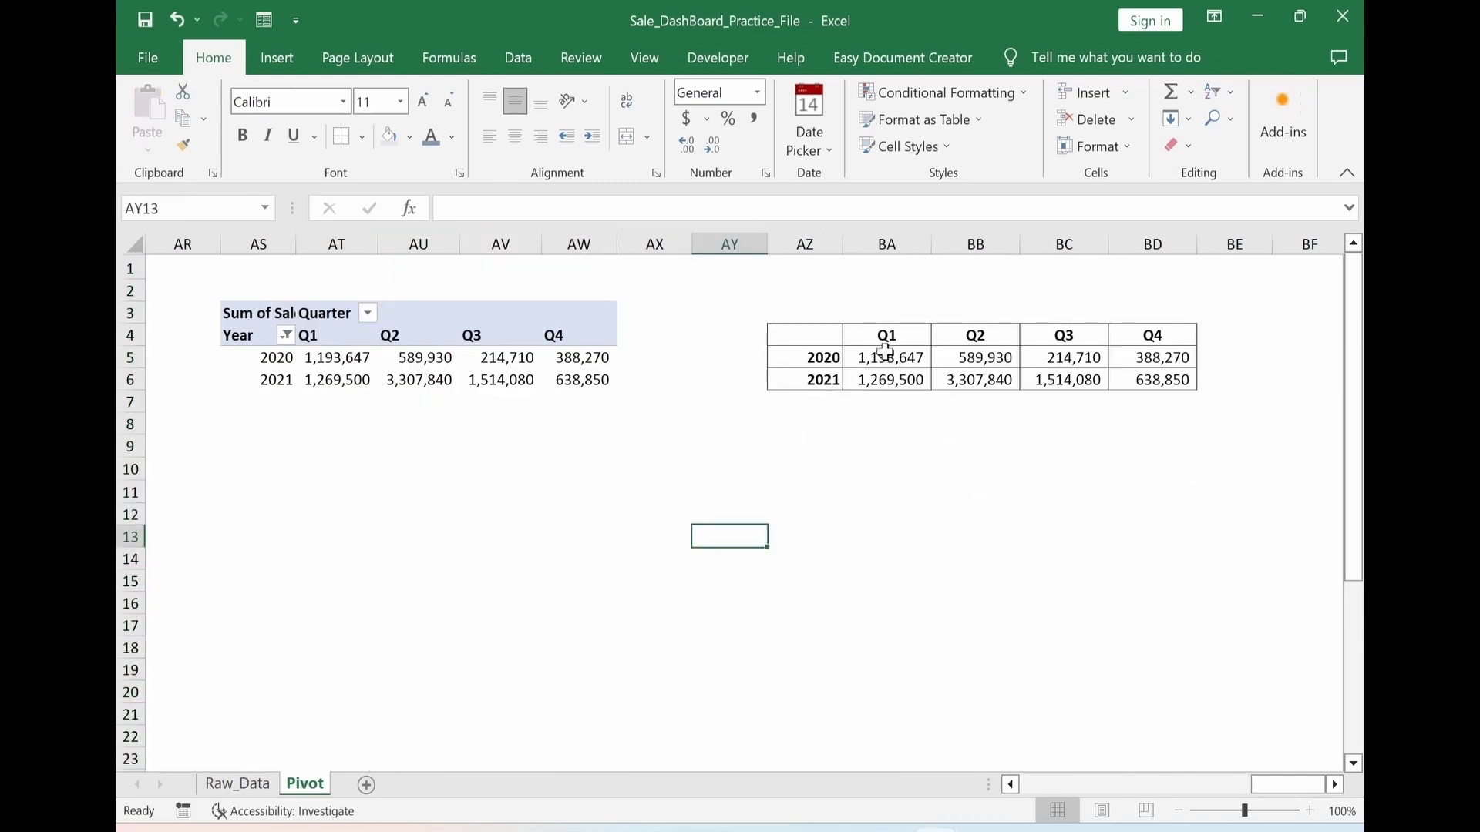
Insert a clustered column chart from the helper table ranges BA4:BD6 and AZ5:AZ6
left_click_drag(885, 351, 1114, 380)
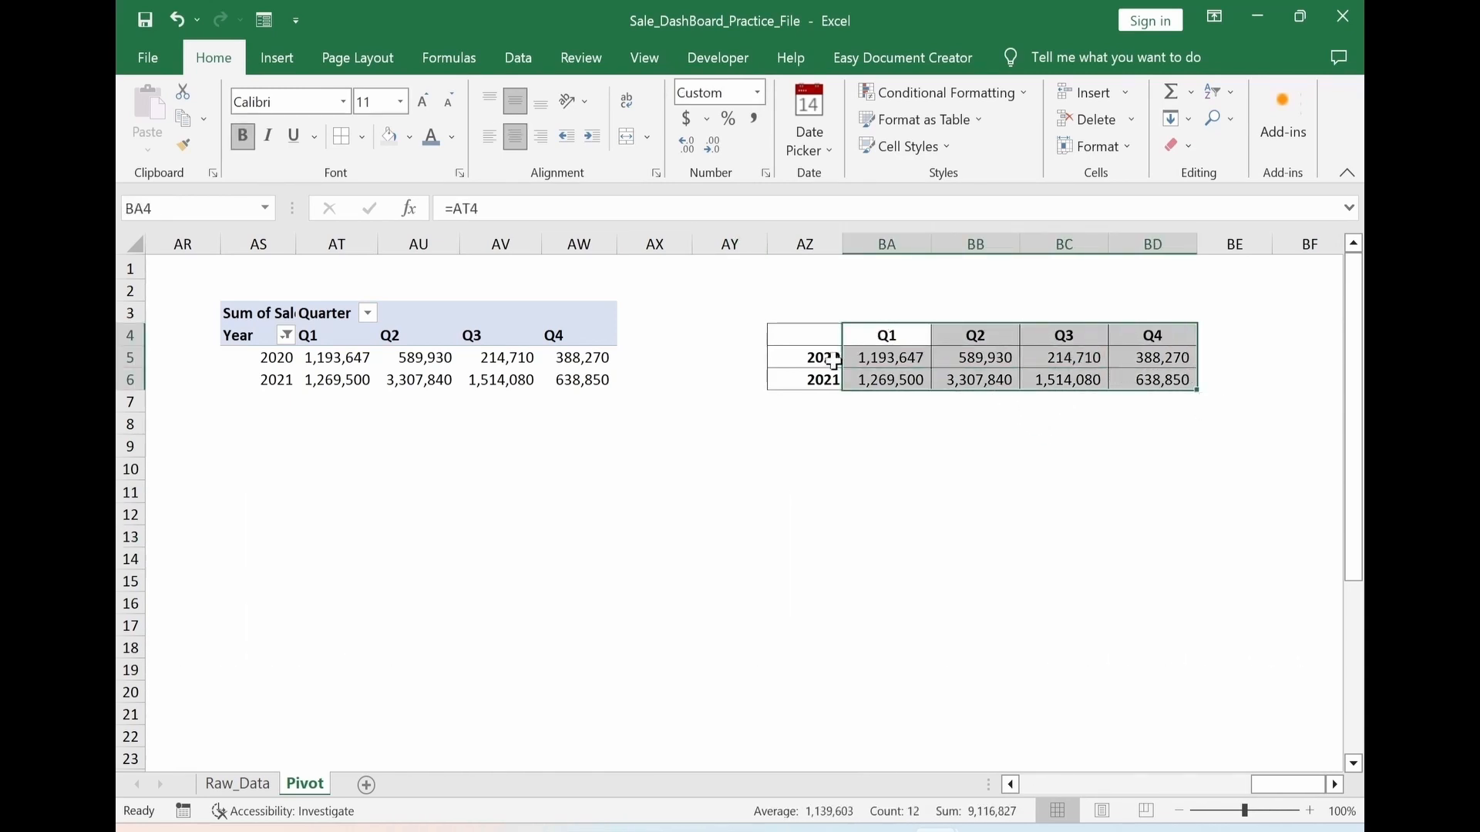
mouse_move(832, 360)
left_mouse_down("ctrl")
mouse_move(810, 363)
mouse_move(816, 380)
left_mouse_up("ctrl")
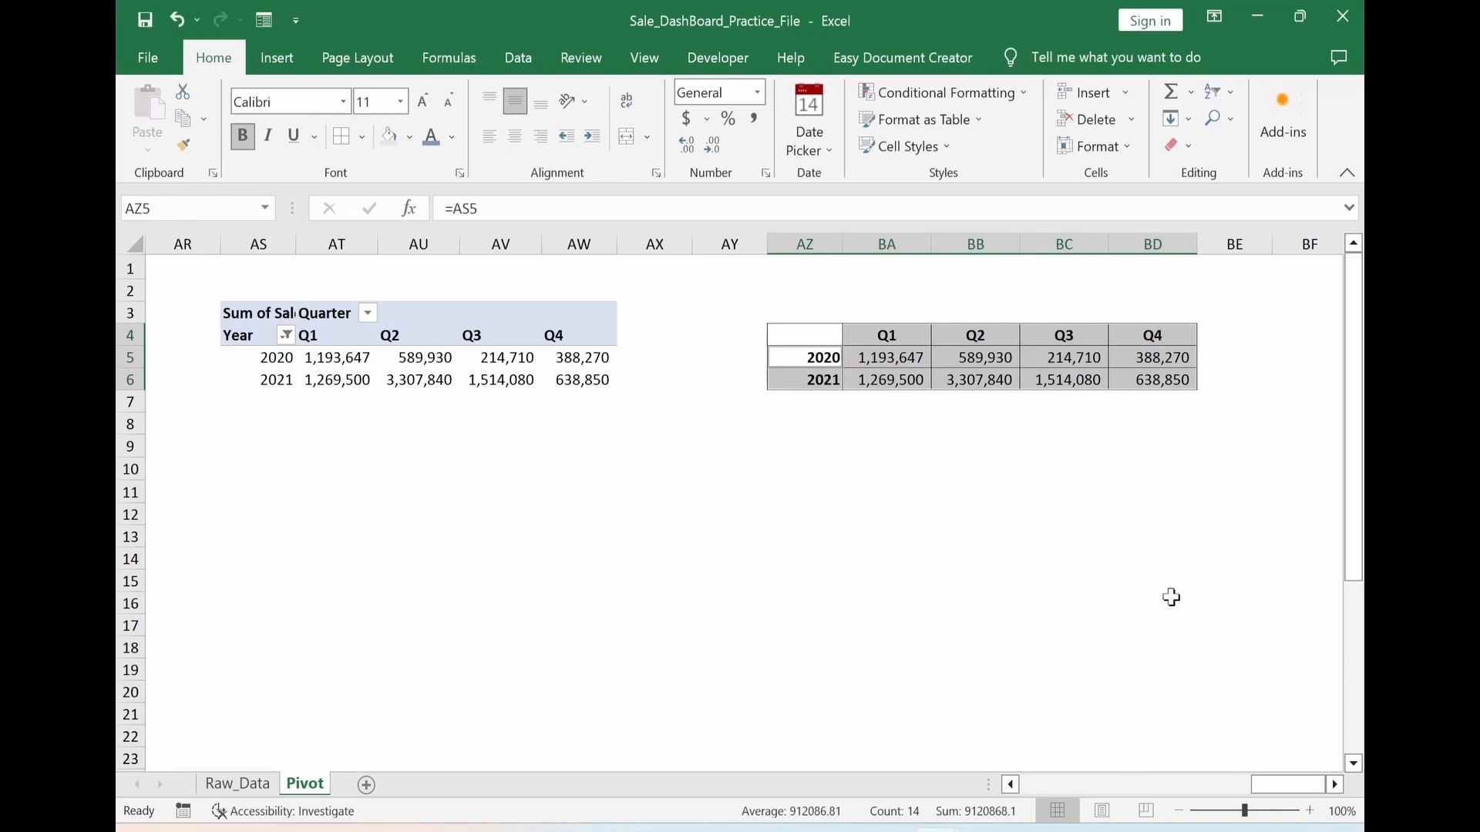
key("alt+n")
key("r")
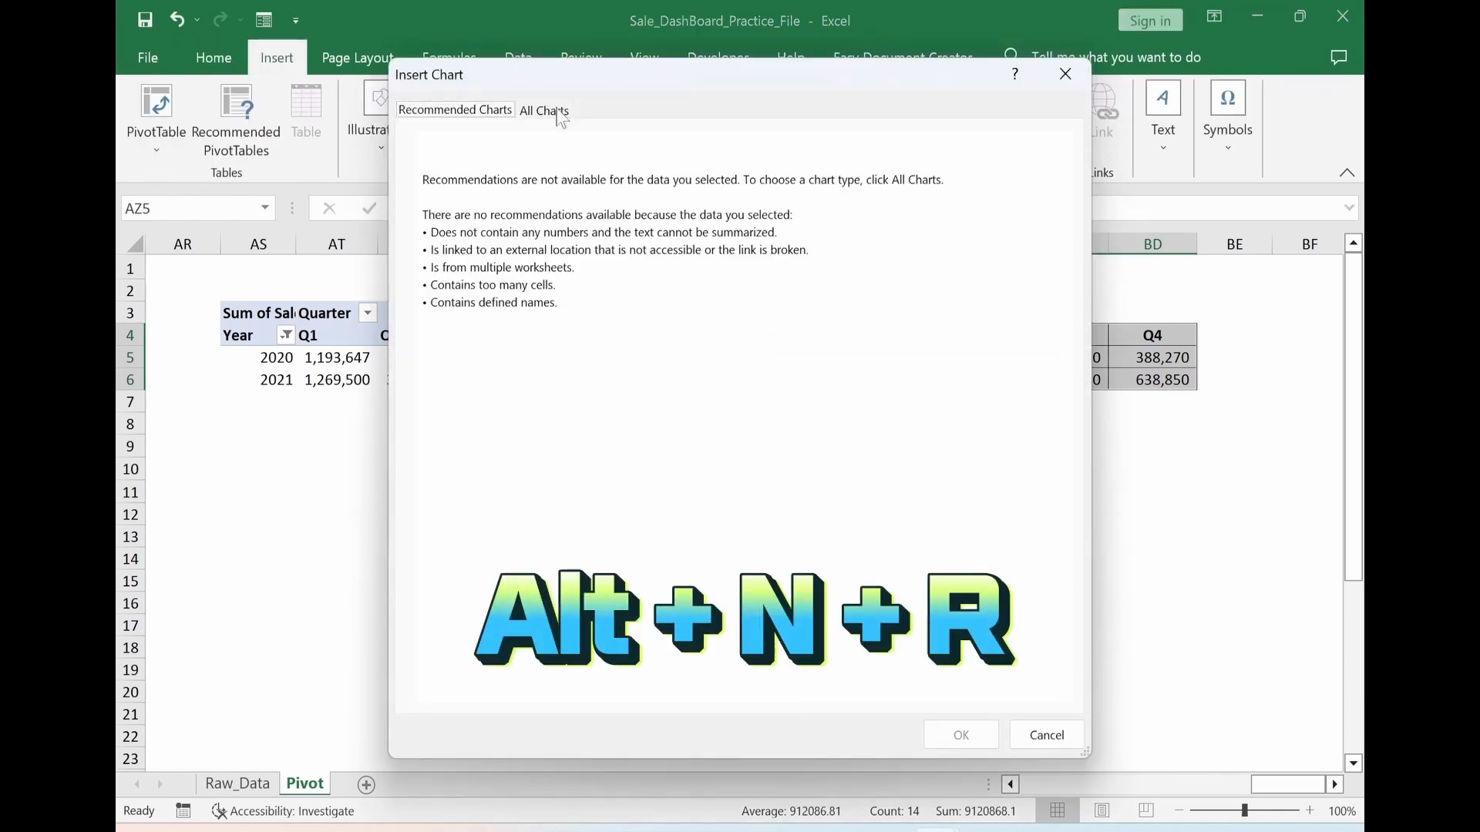
left_click(561, 112)
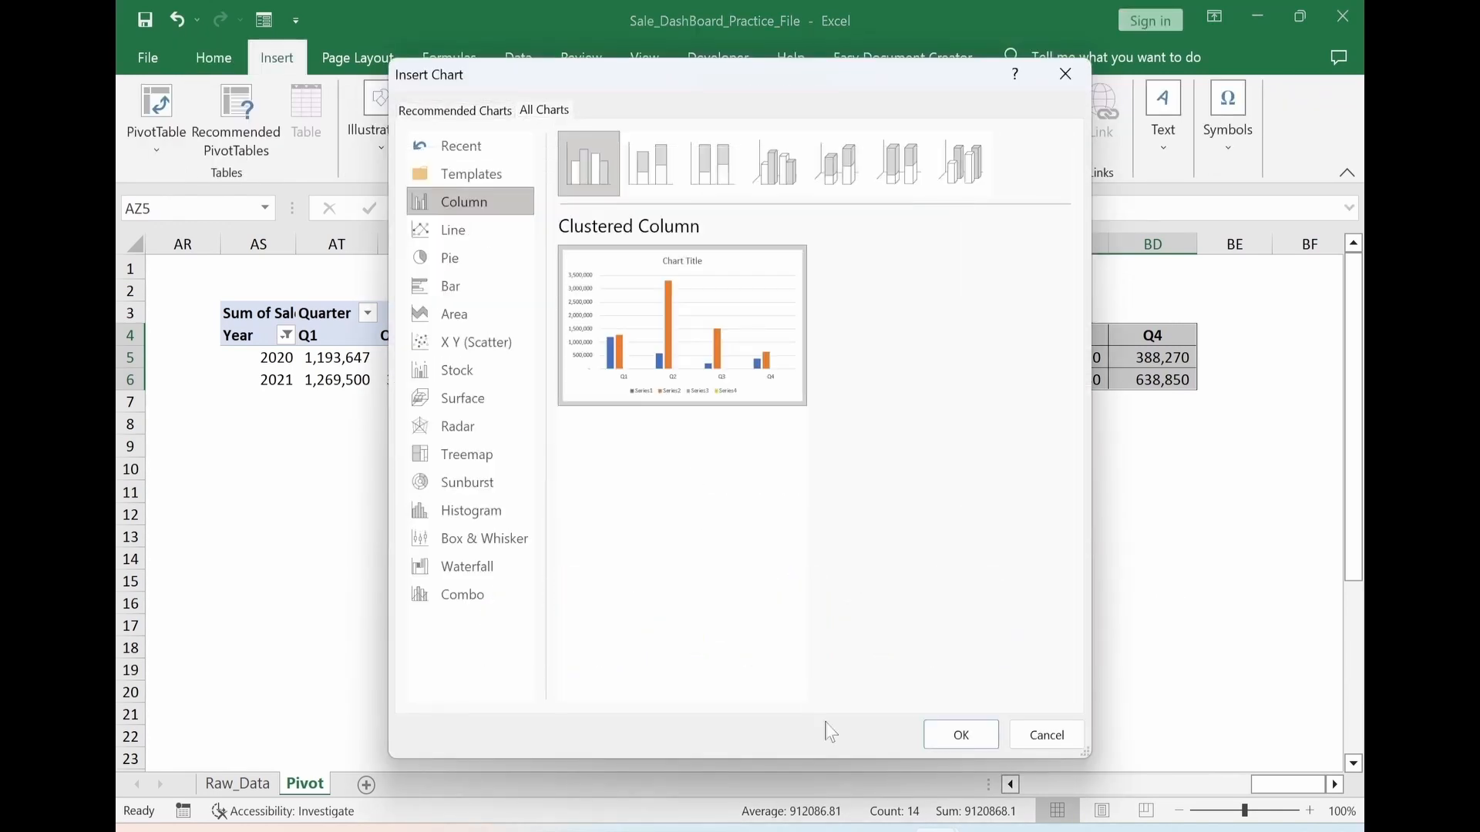
left_click(956, 739)
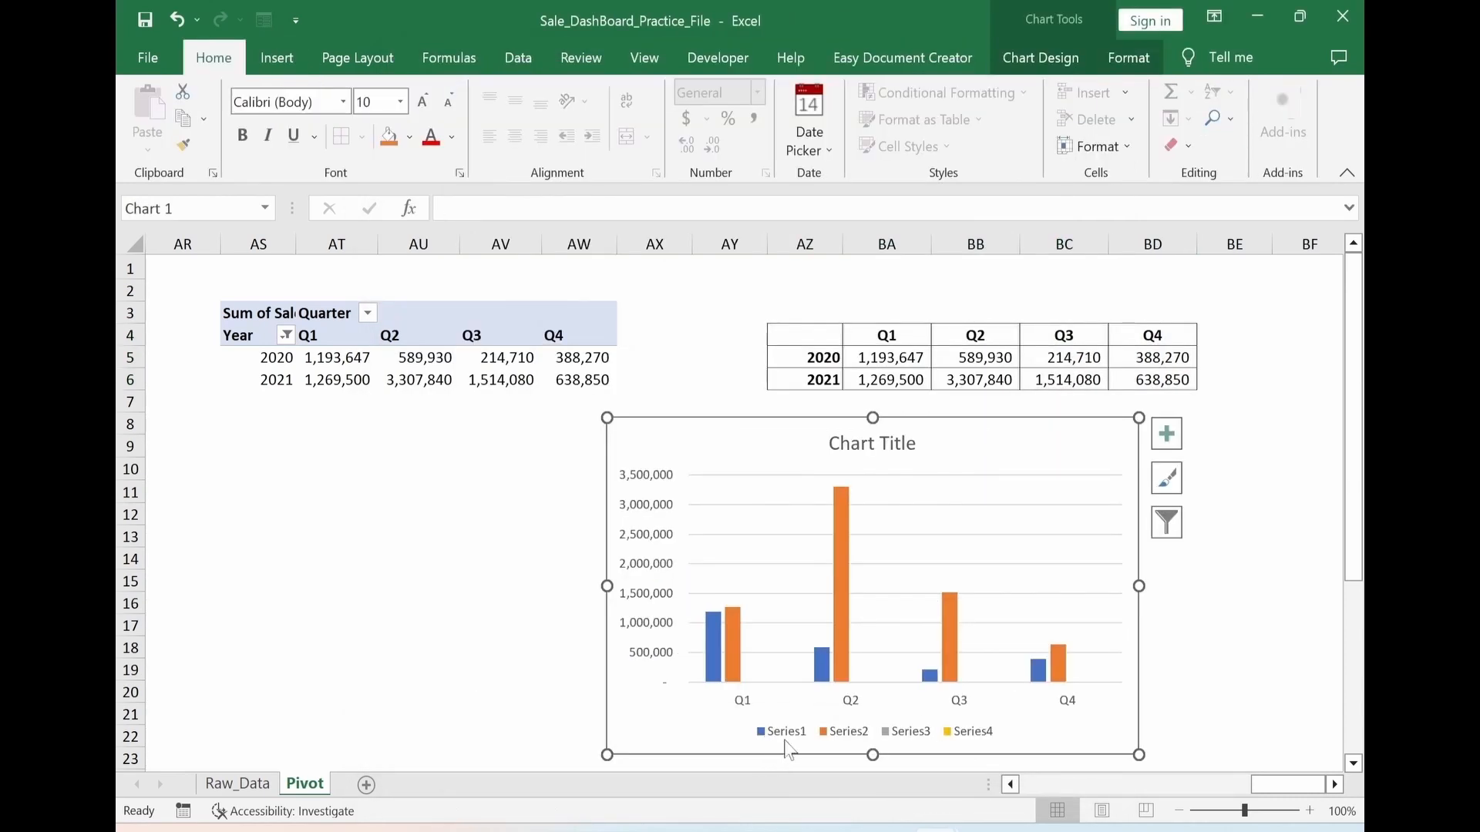
Edit the chart's data source so that Series1 takes its name from the 2020 label in AZ5
right_click(983, 441)
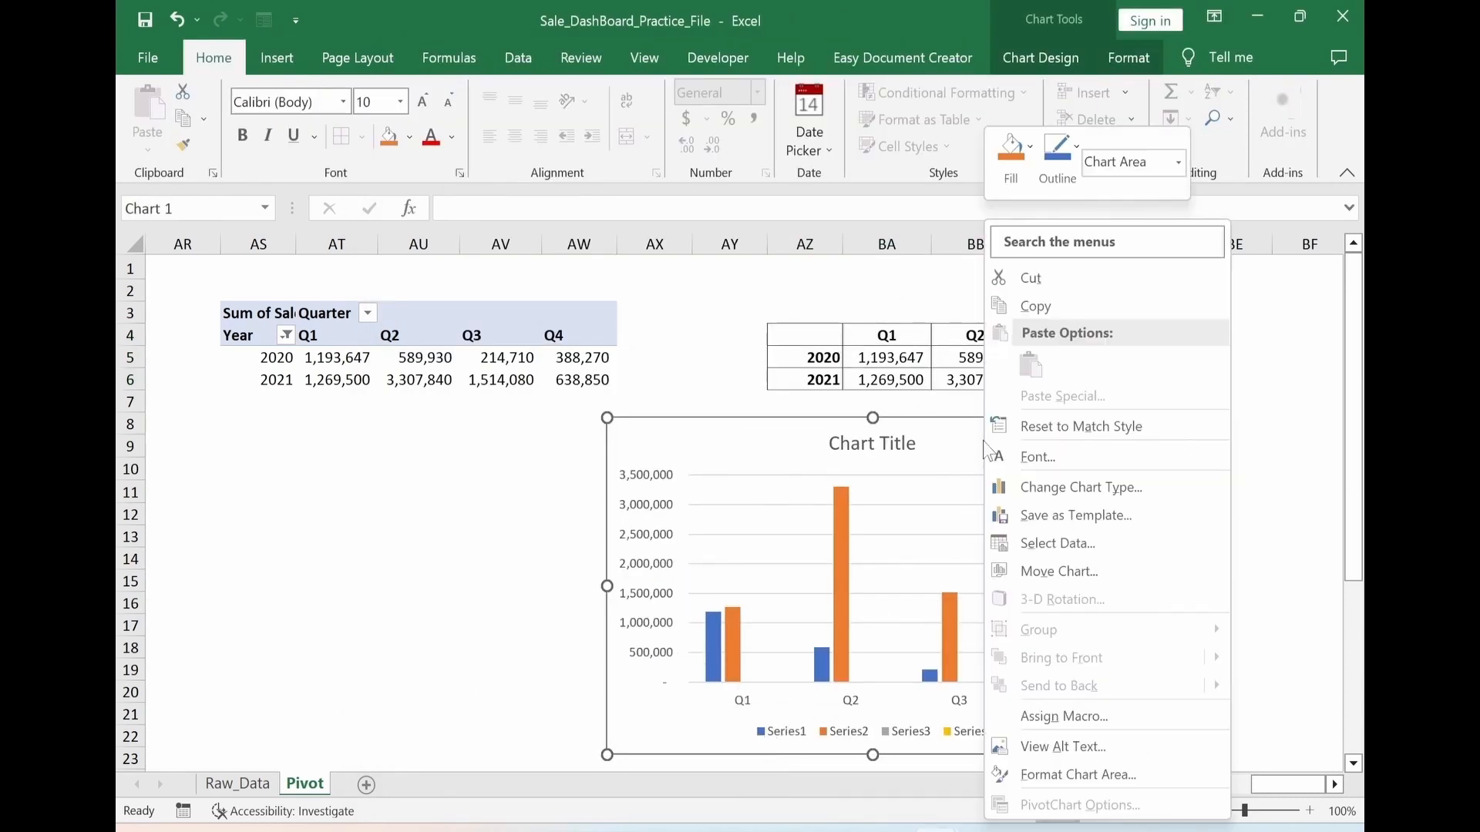
left_click(1050, 544)
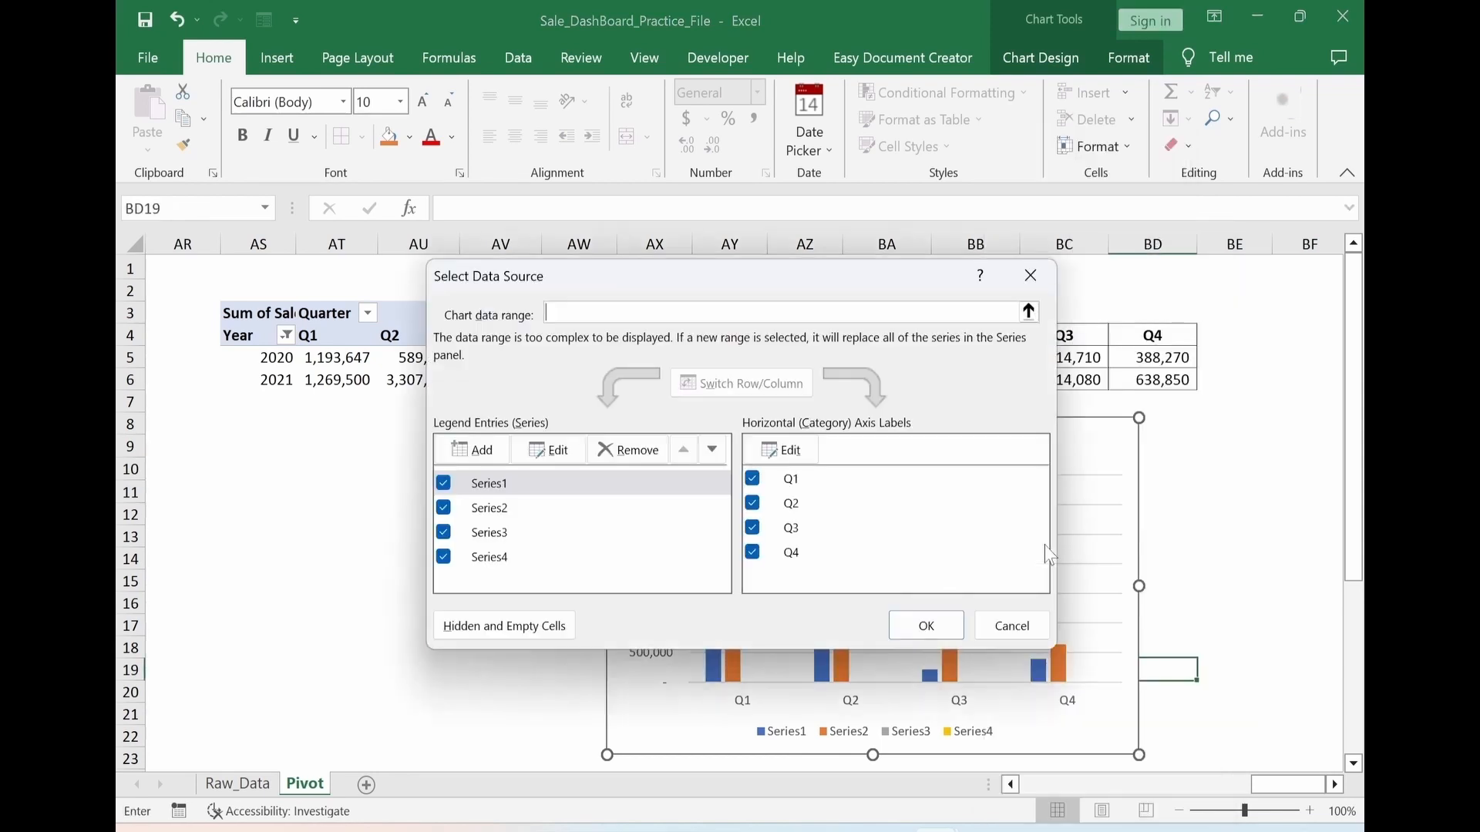
left_click(558, 454)
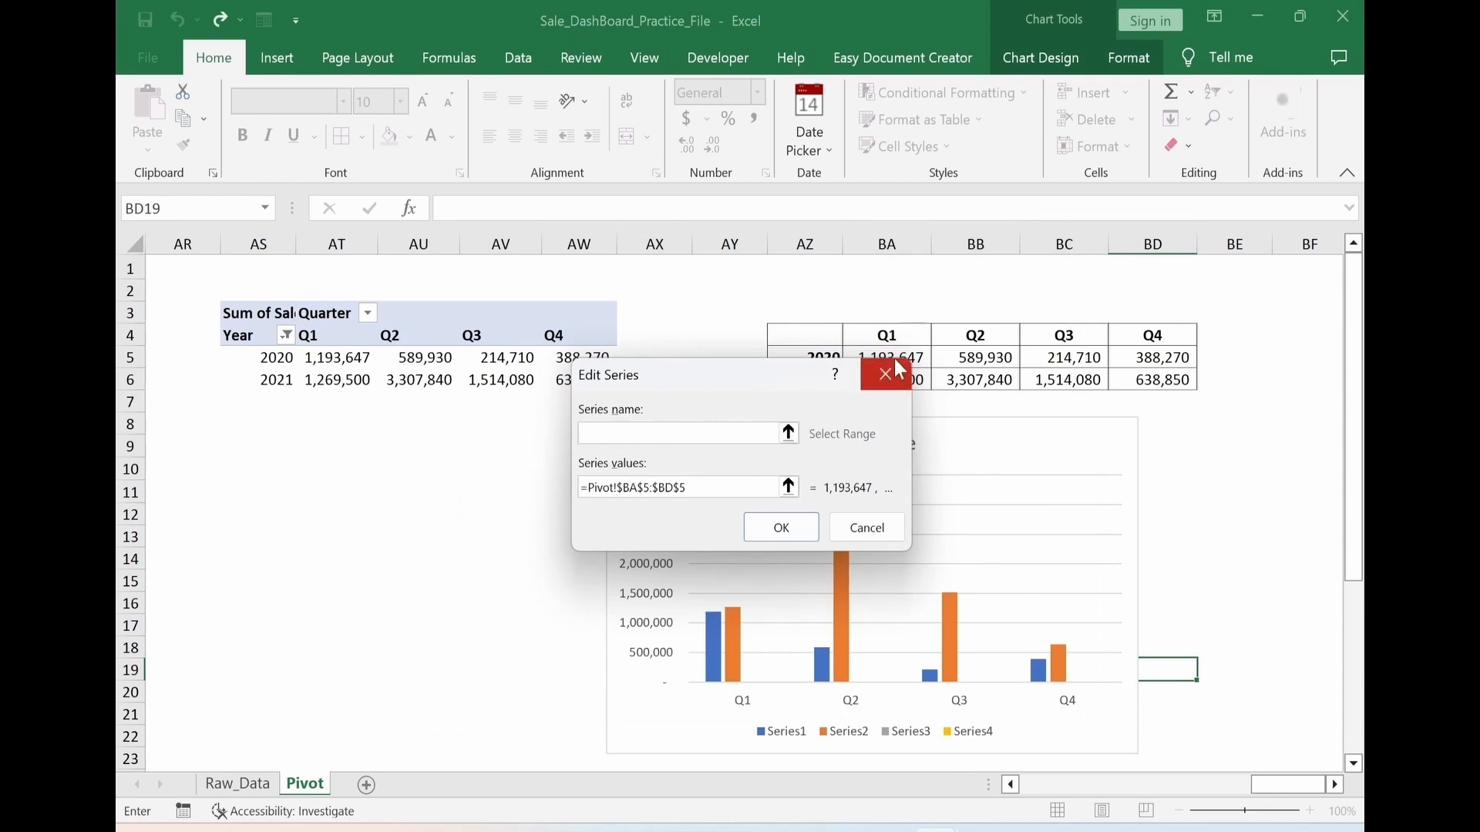
left_click_drag(771, 367, 829, 432)
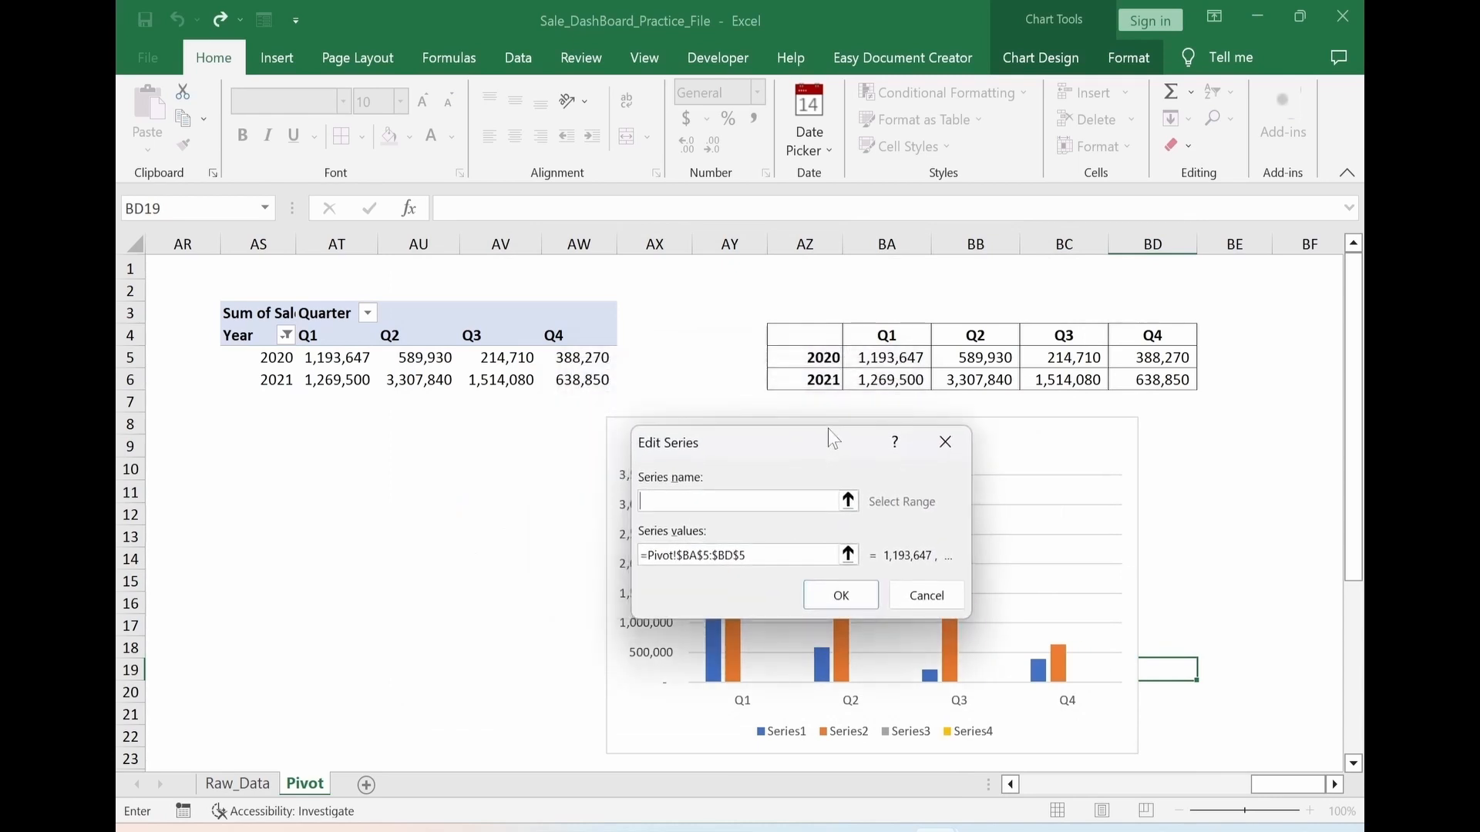
left_click(815, 349)
left_click(839, 595)
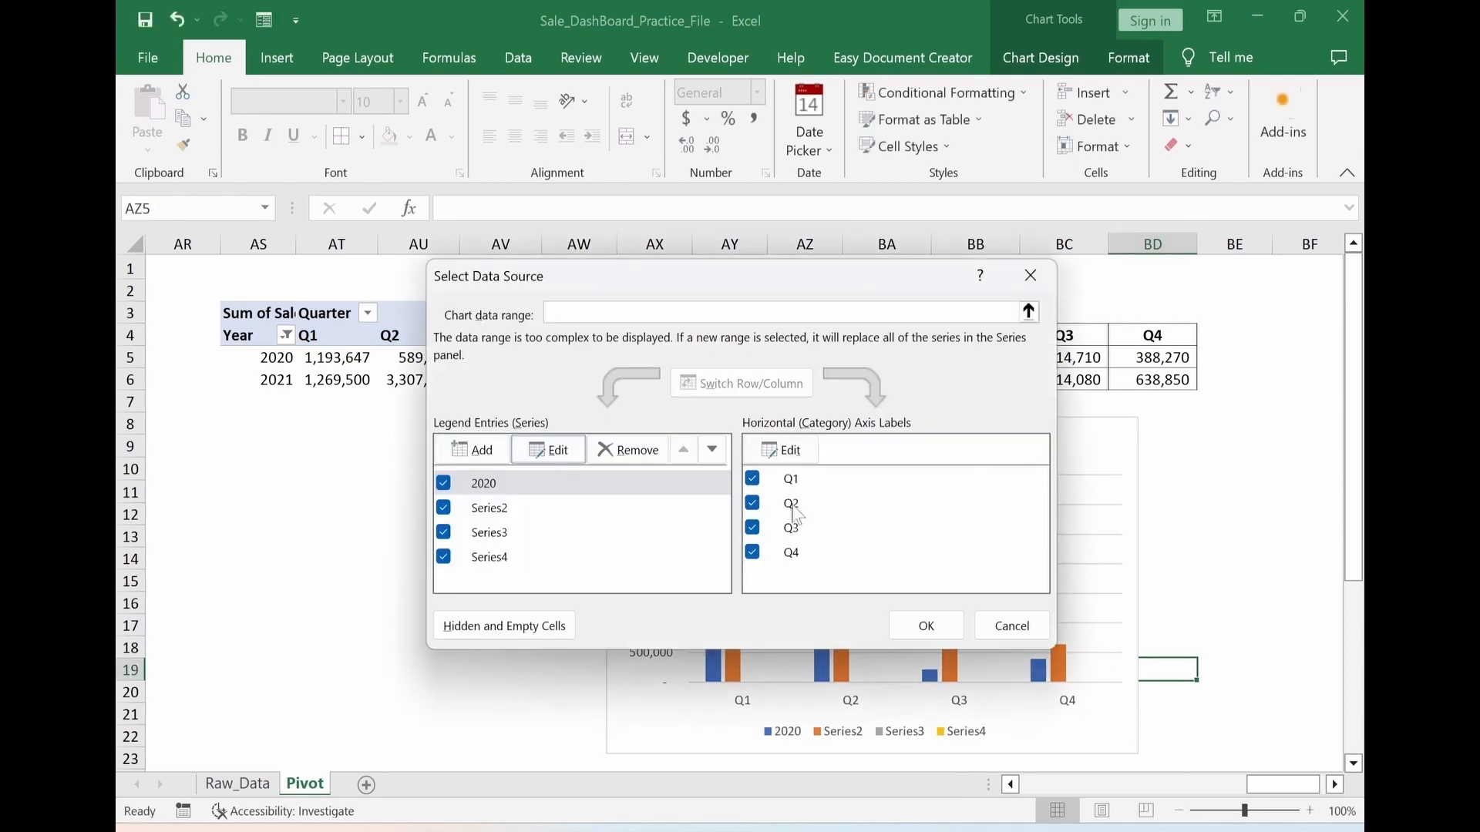
Name Series2 from the 2021 label in AZ6 and apply the chart's data source changes
left_click(493, 509)
left_click(548, 450)
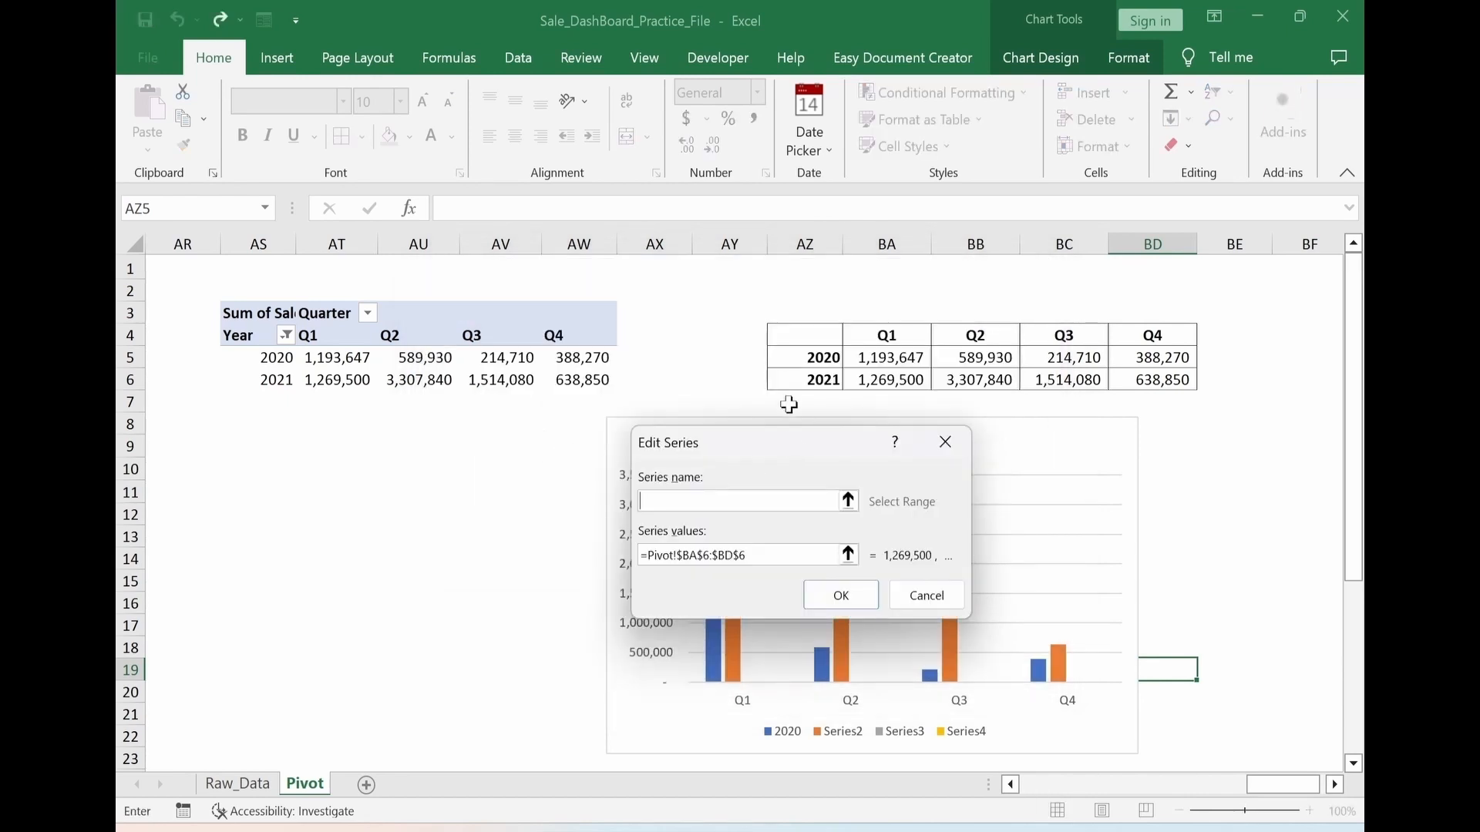
left_click(800, 377)
left_click(838, 595)
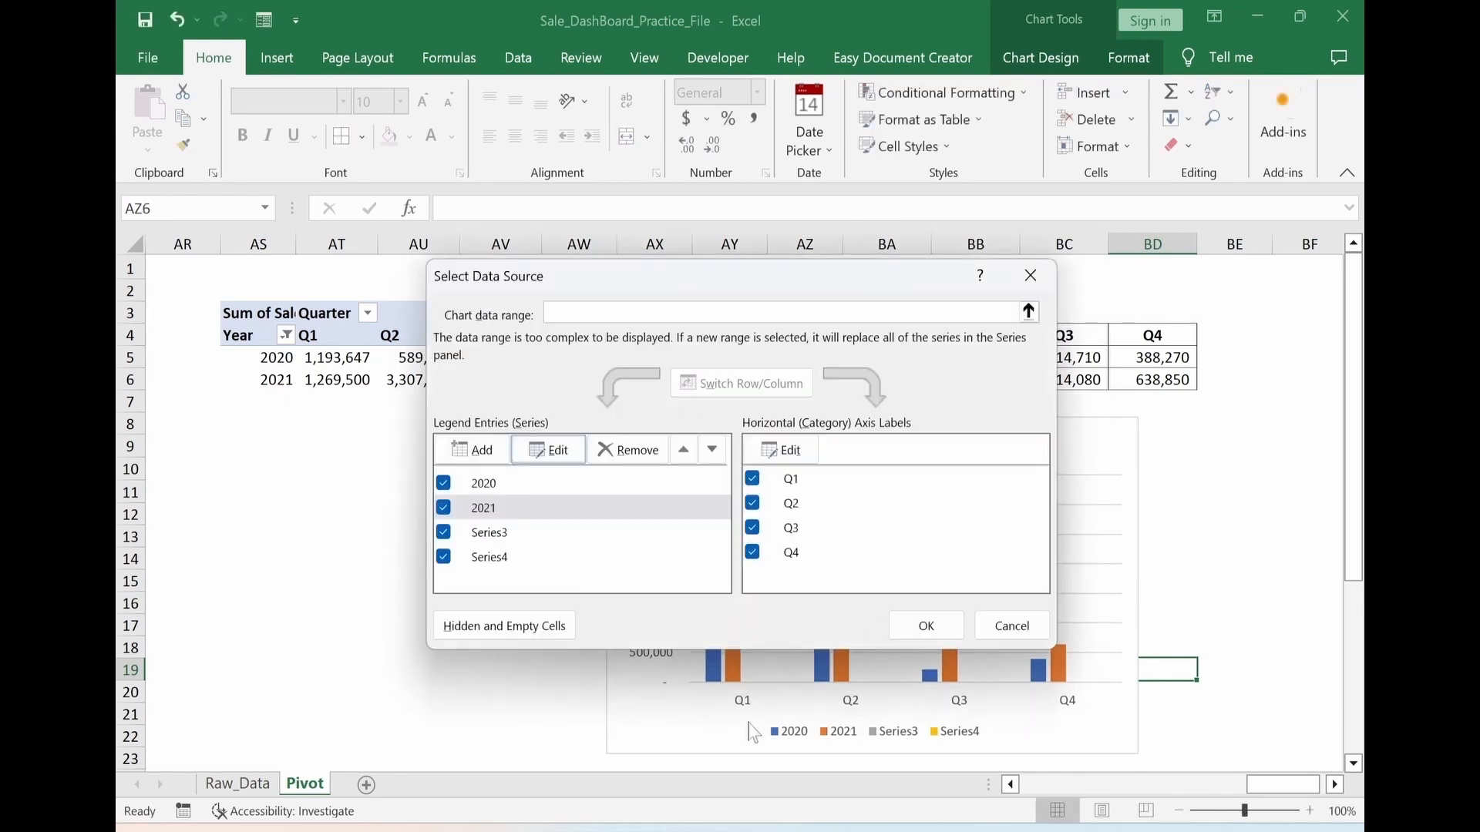
left_click(921, 627)
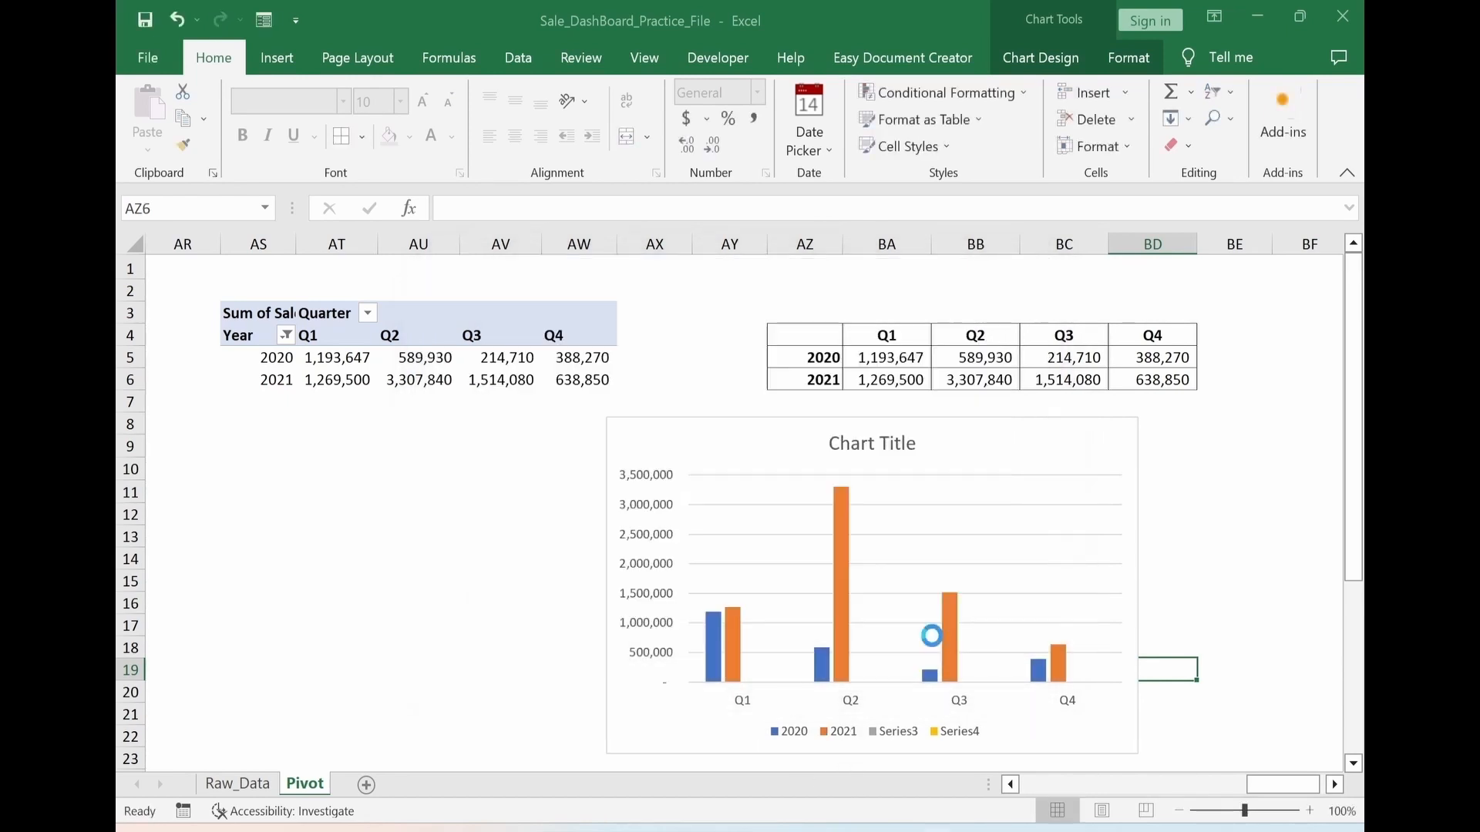
Delete the Series3 and Series4 entries from the quarterly column chart's legend
left_click(900, 735)
left_click(899, 734)
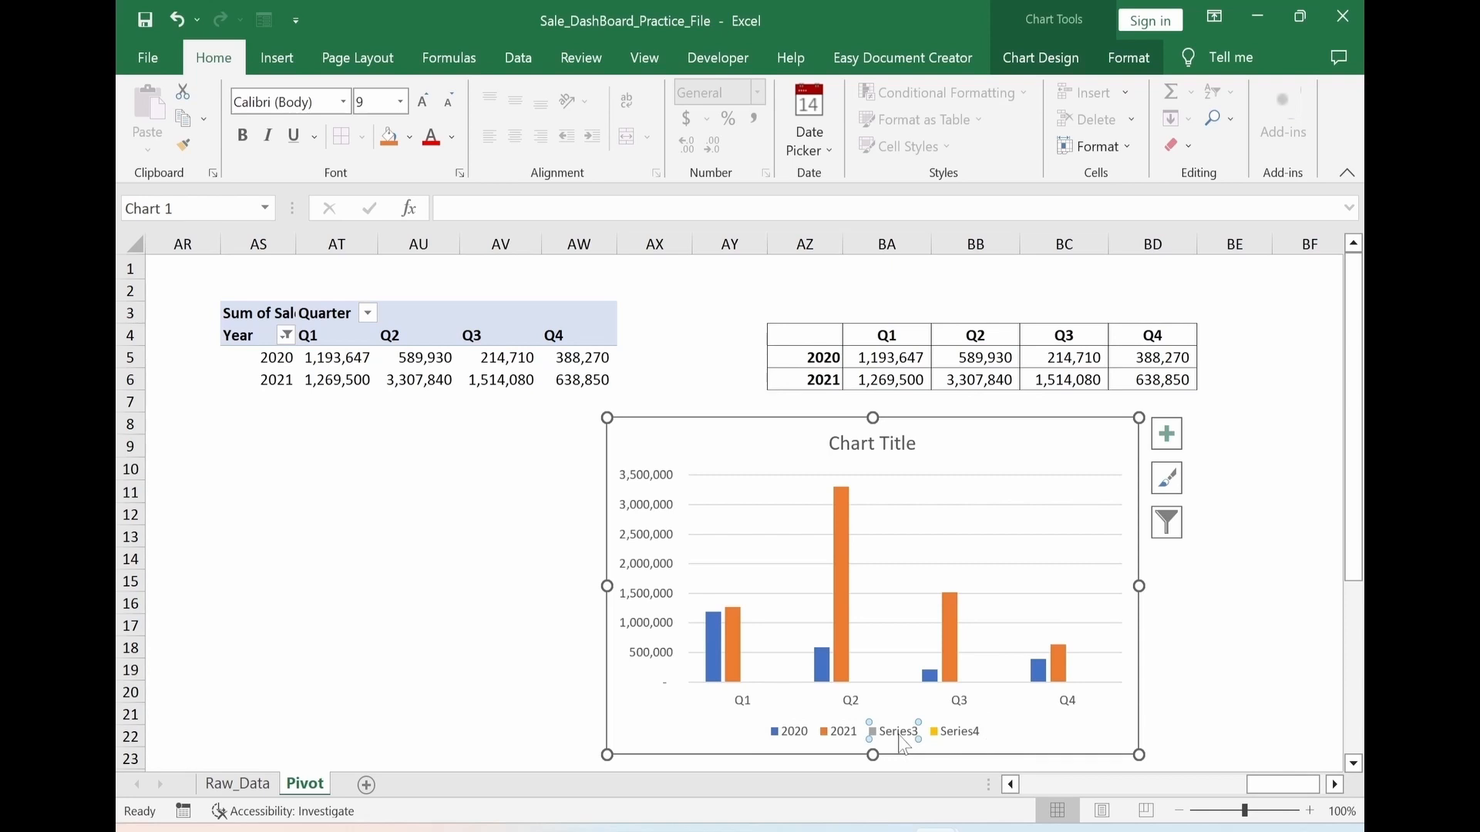
key("Delete")
left_click(916, 732)
left_click(917, 732)
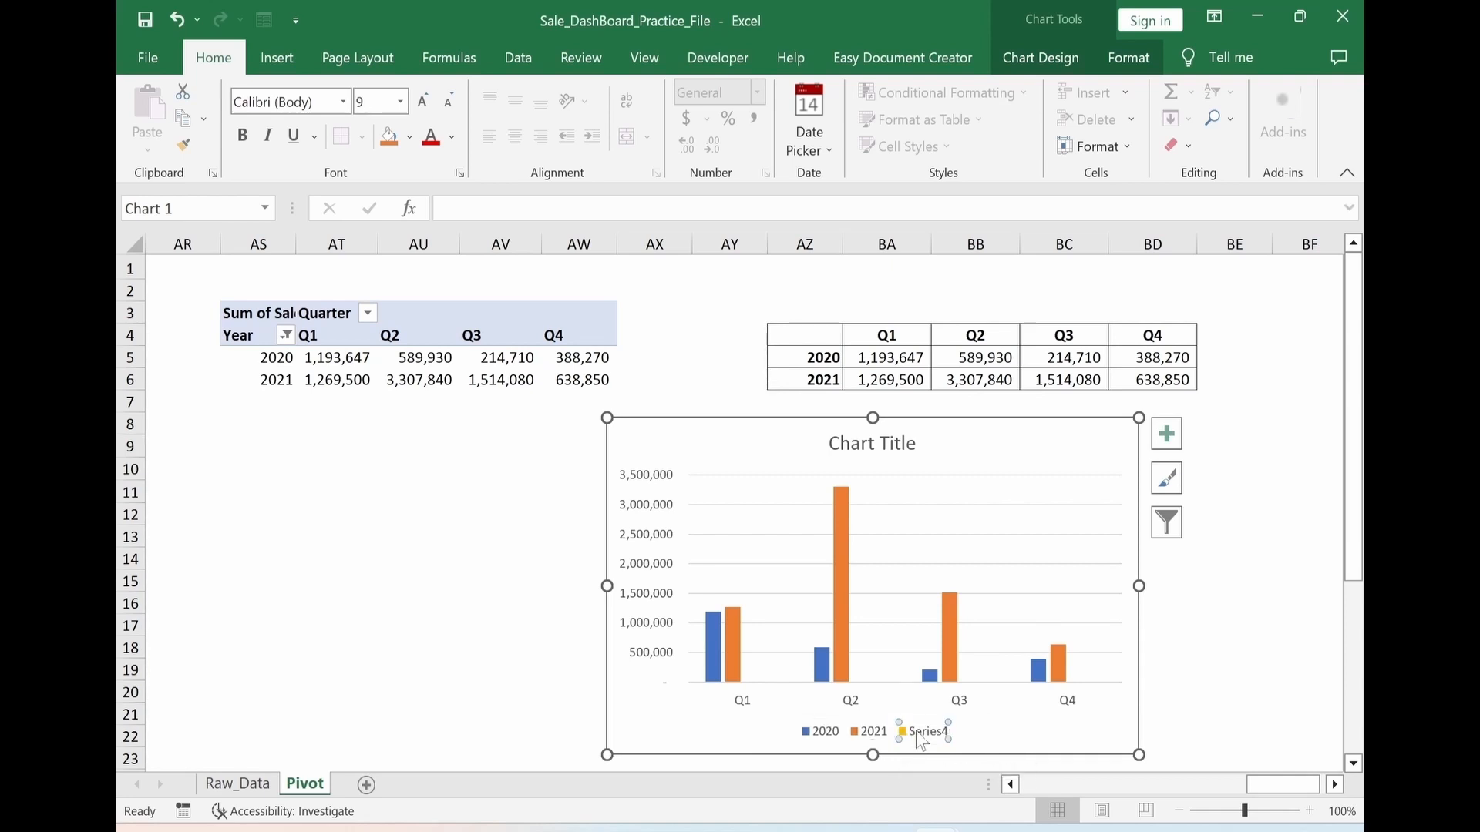
key("Delete")
key("Escape")
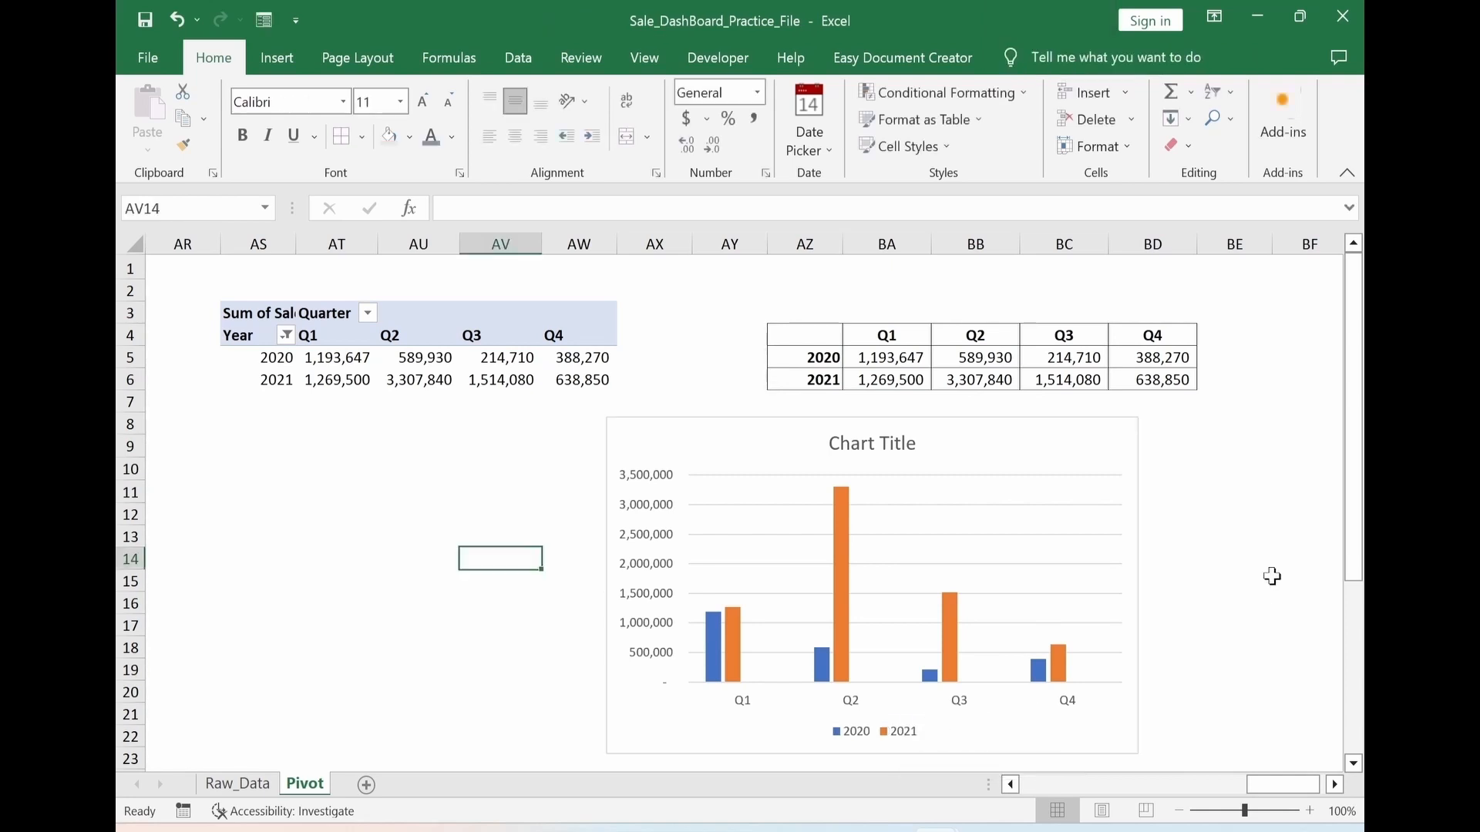
Set the Series Overlap of the chart's 2021 columns to 0%
left_click(967, 448)
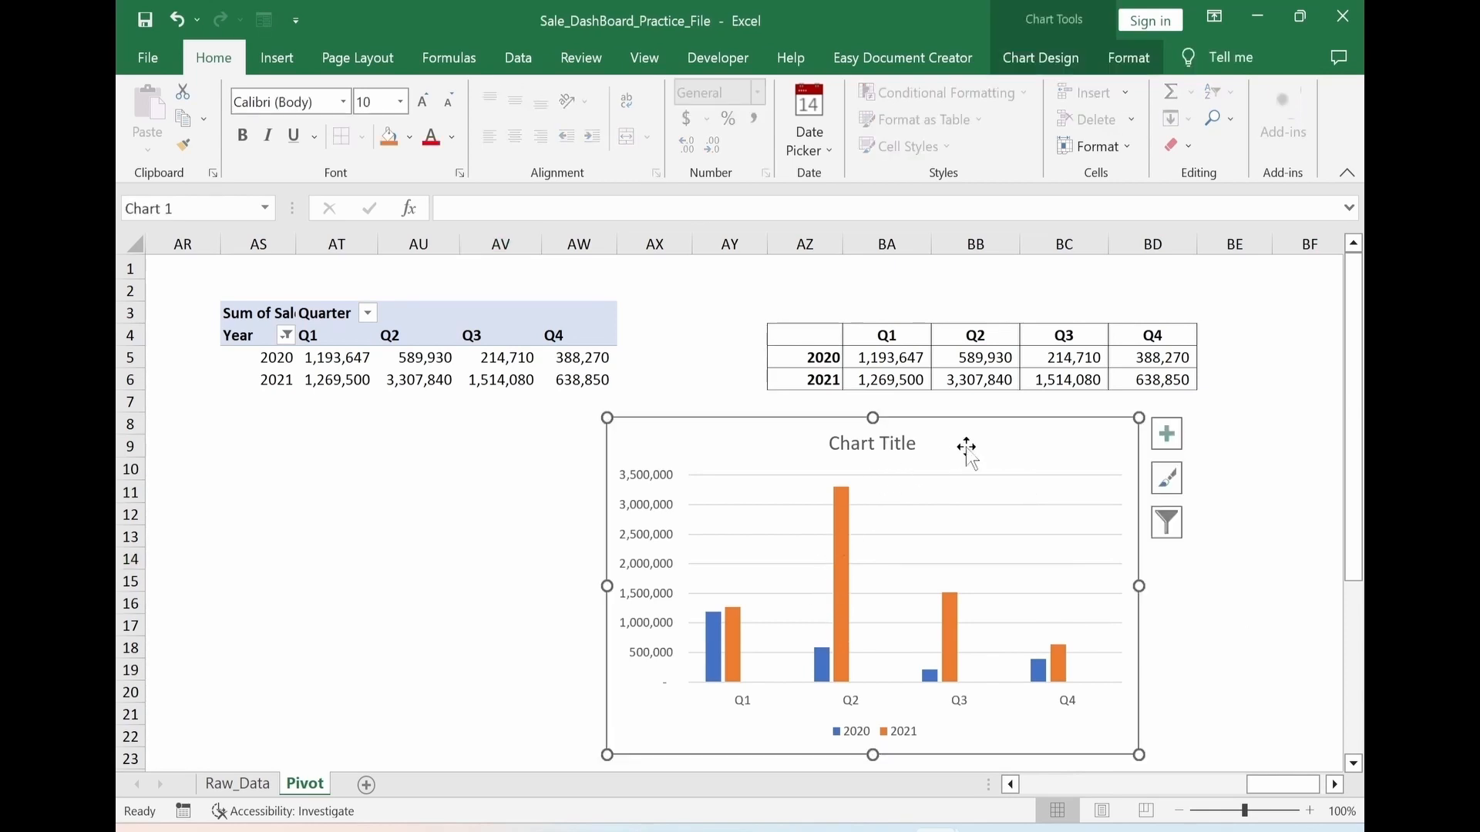
double_click(967, 448)
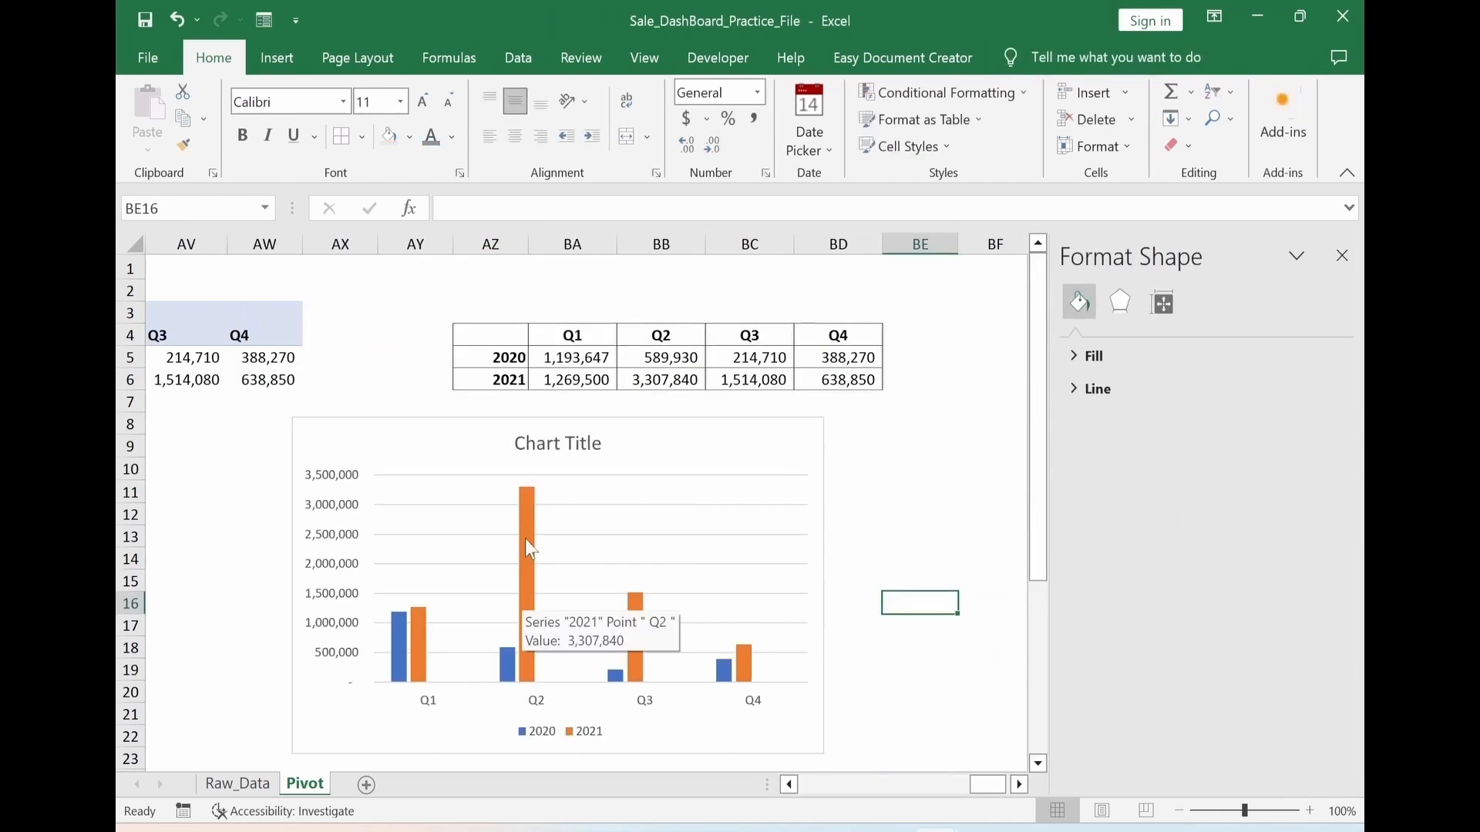
left_click(526, 540)
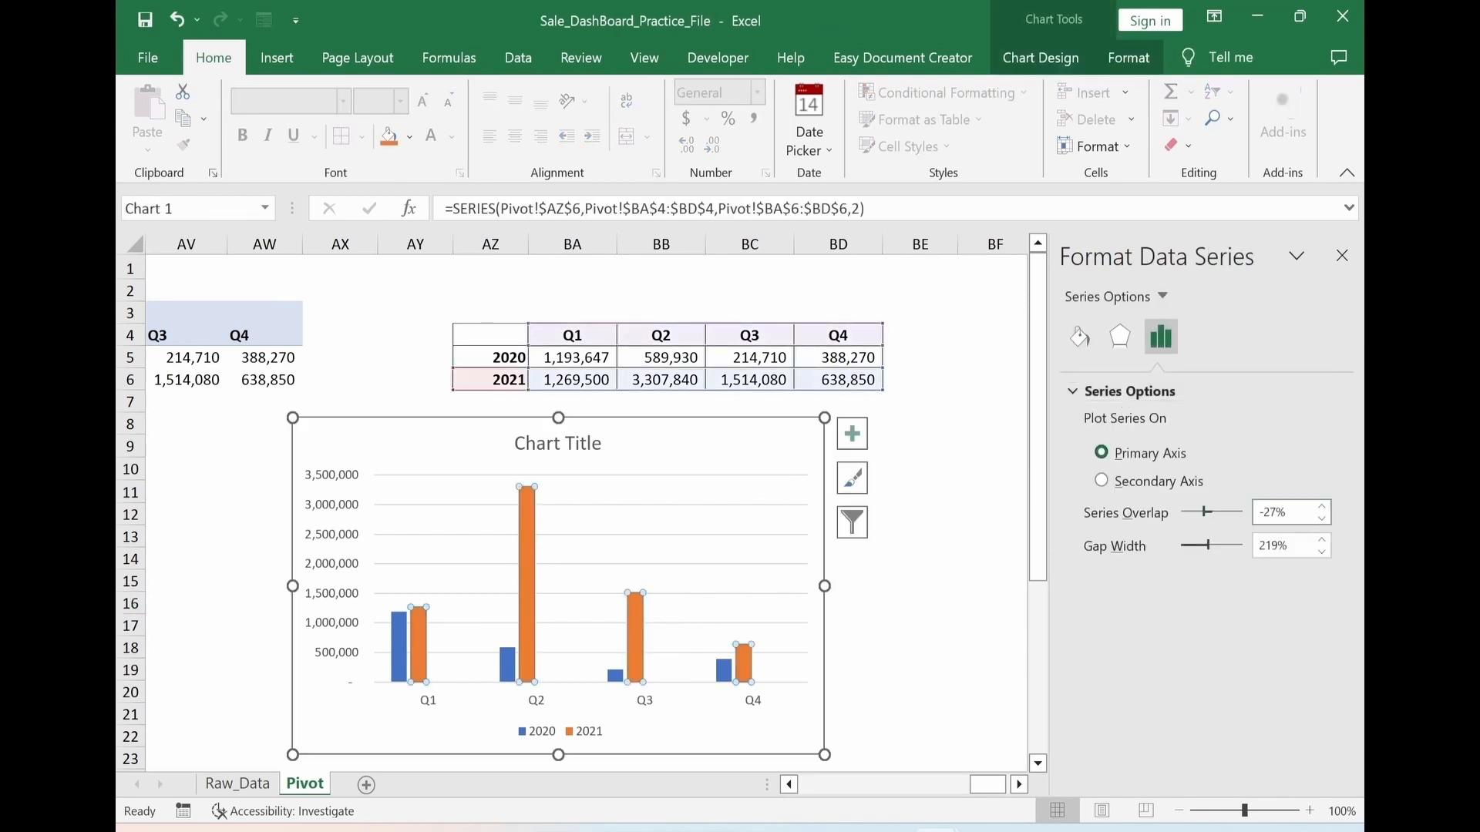
type("0")
key("Return")
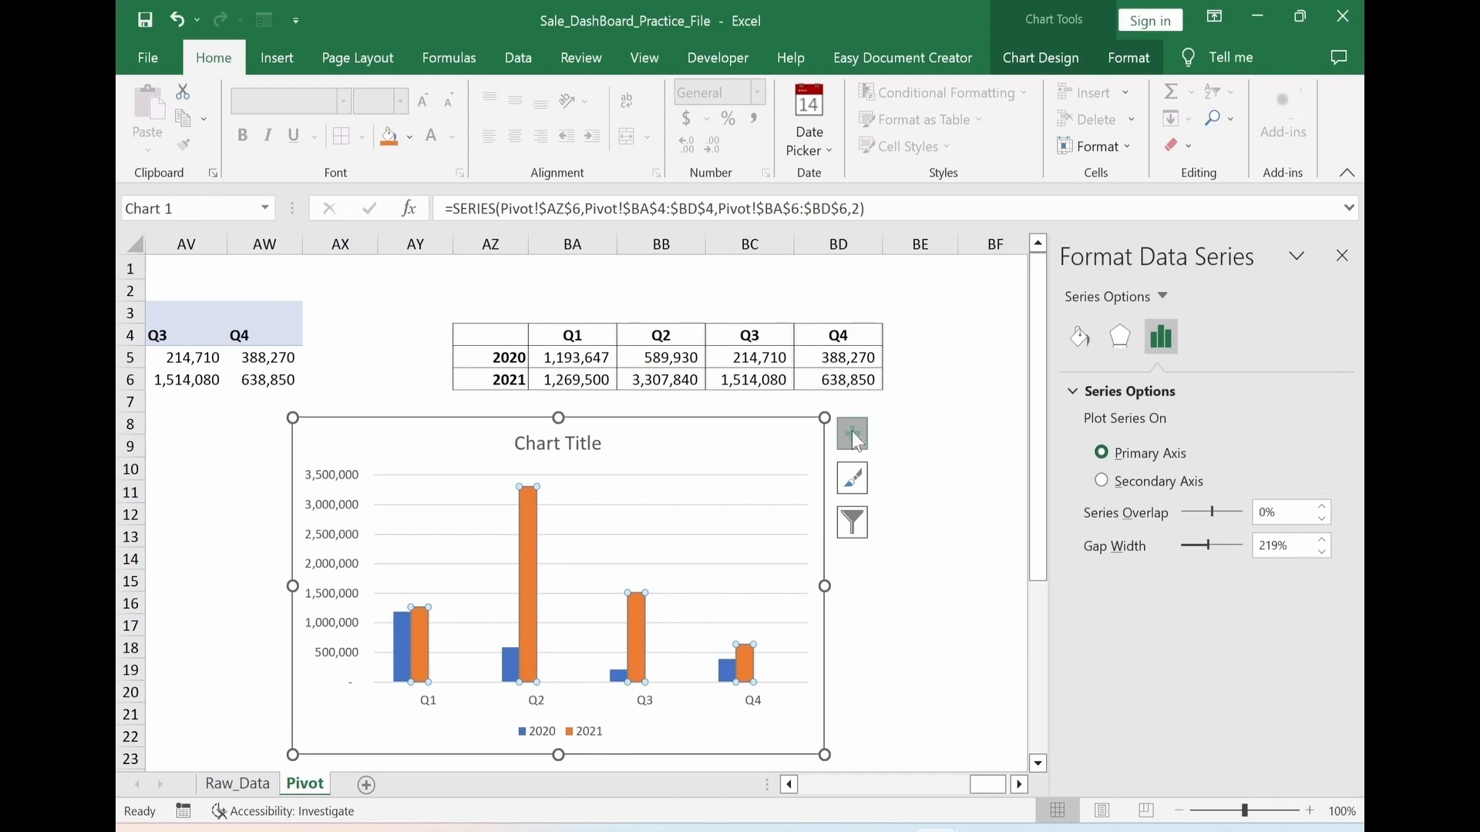
Remove the chart title and the gridlines from the quarterly column chart
left_click(852, 433)
left_click(894, 521)
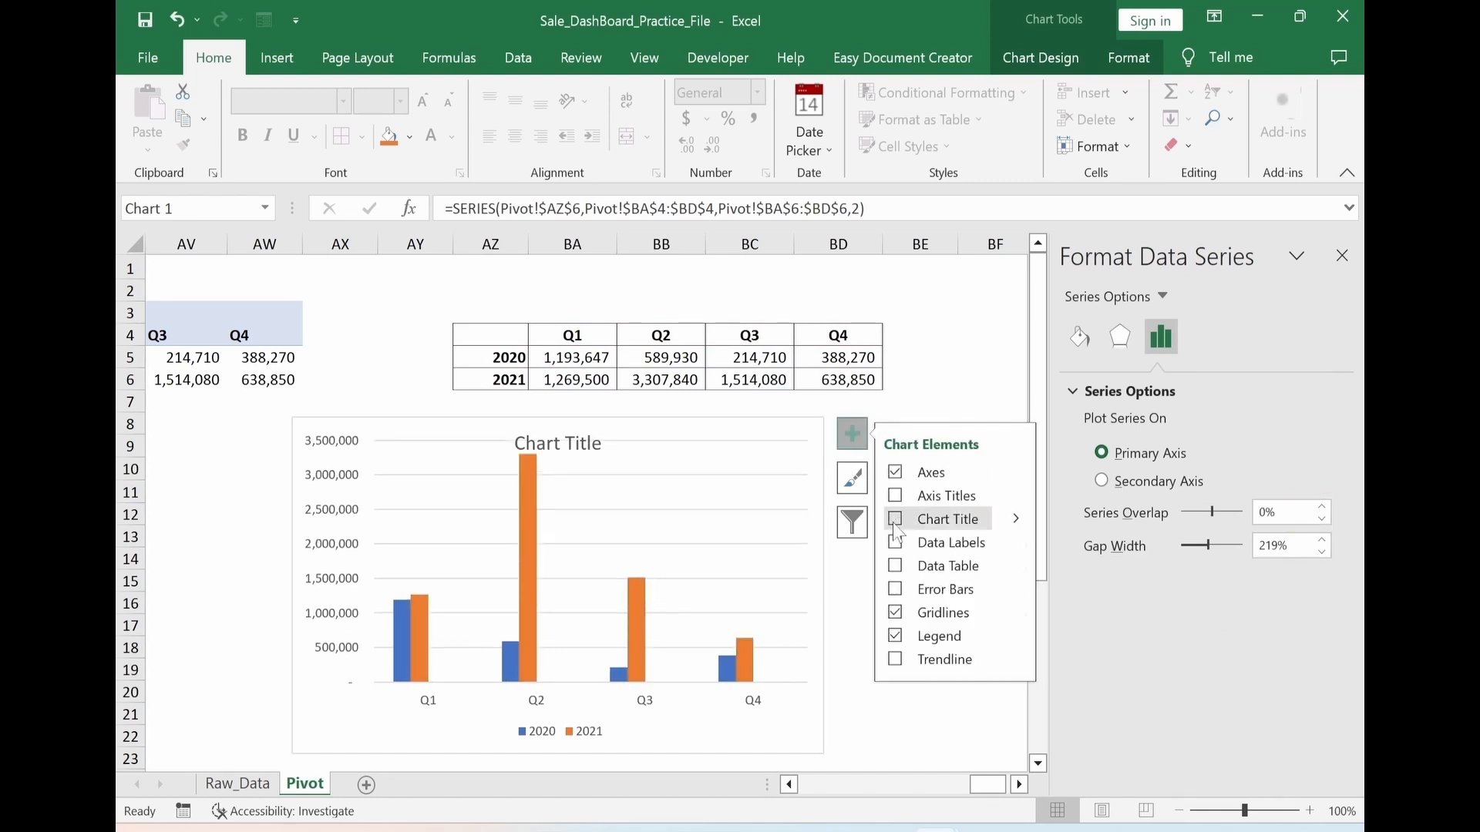
left_click(894, 614)
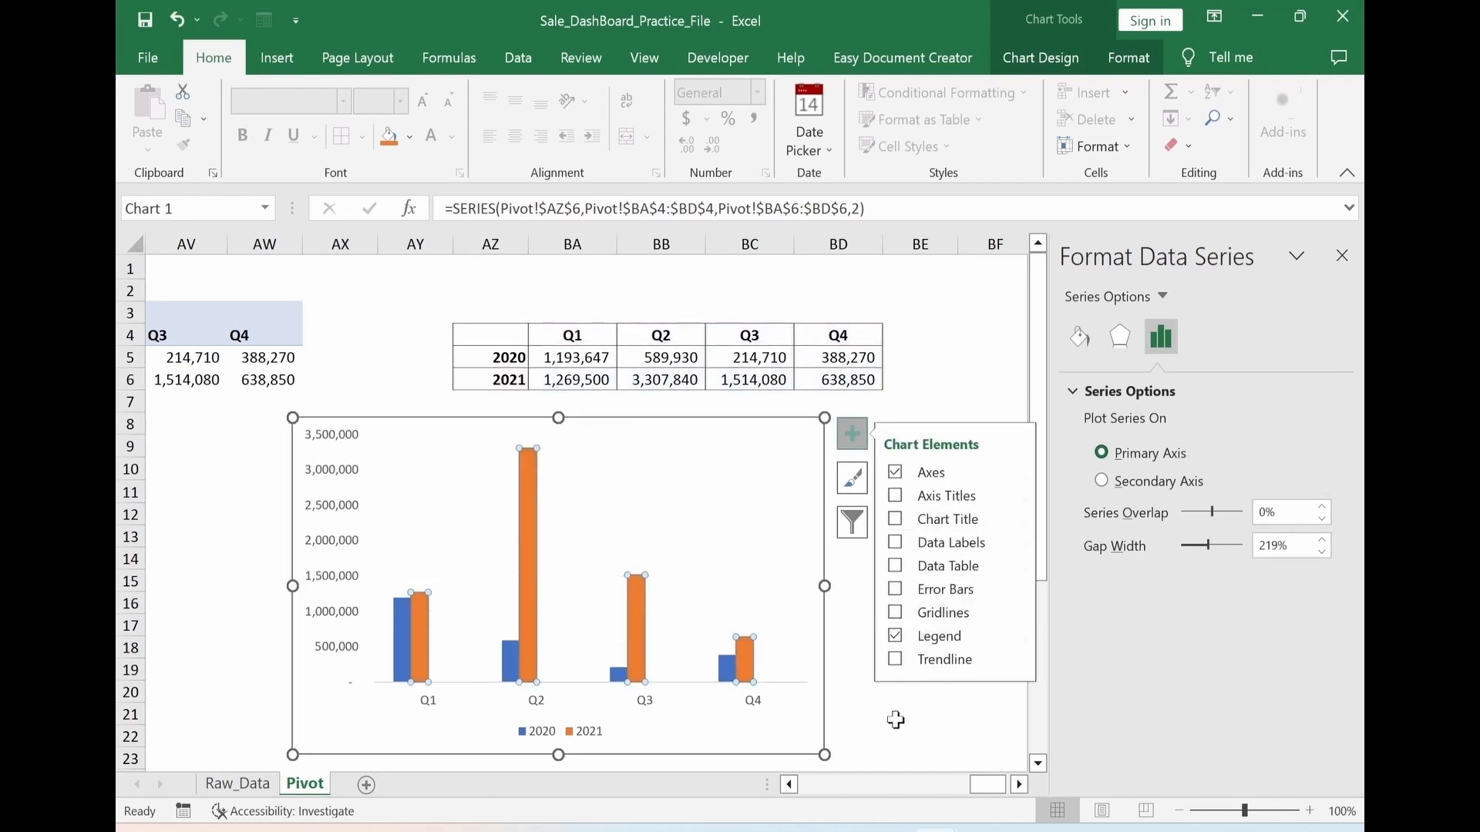
left_click(902, 753)
Fill the chart's 2021 columns with purple and its 2020 columns with blue-gray
left_click(527, 543)
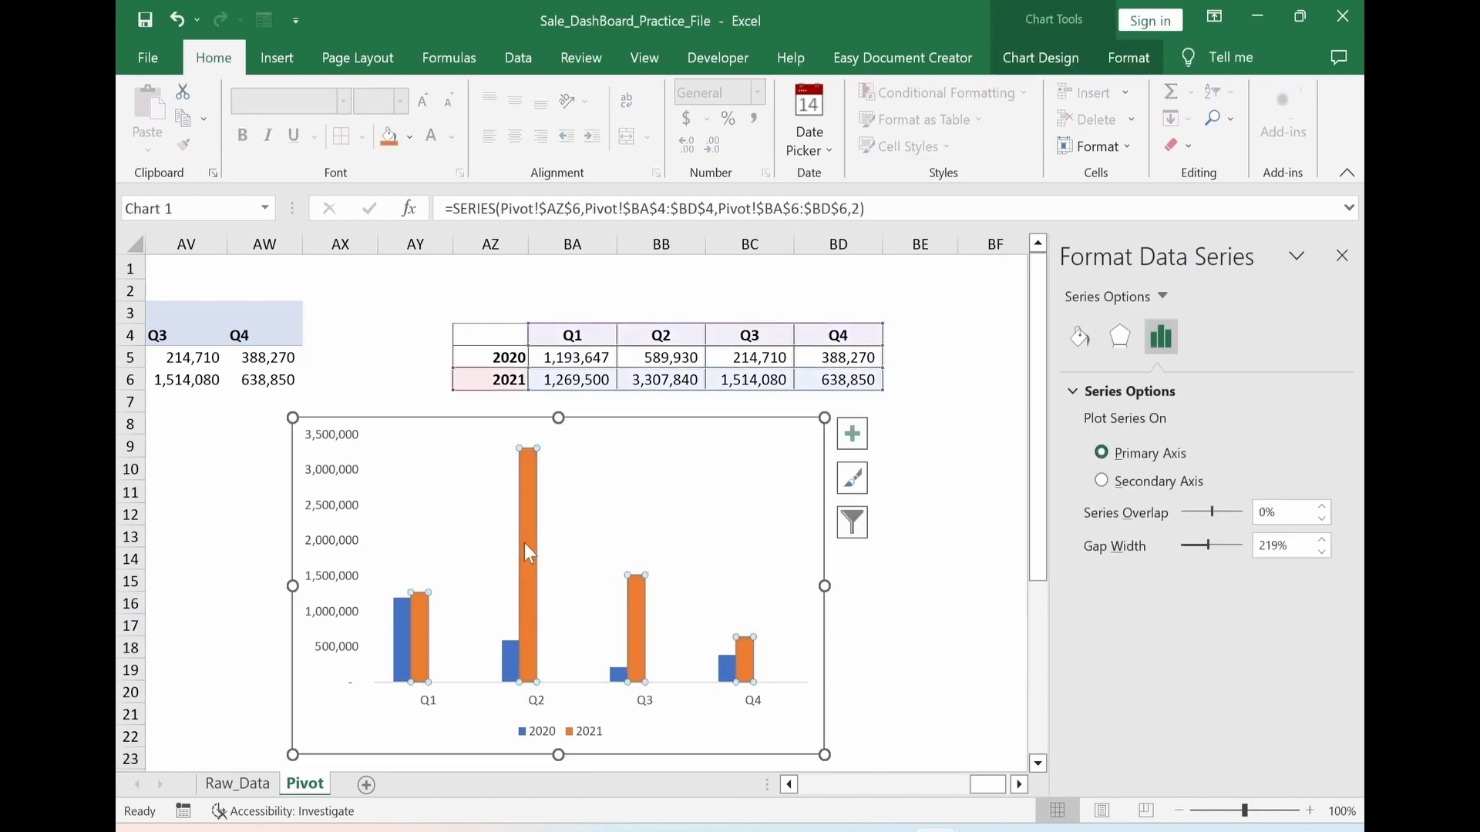
left_click(410, 144)
left_click(558, 350)
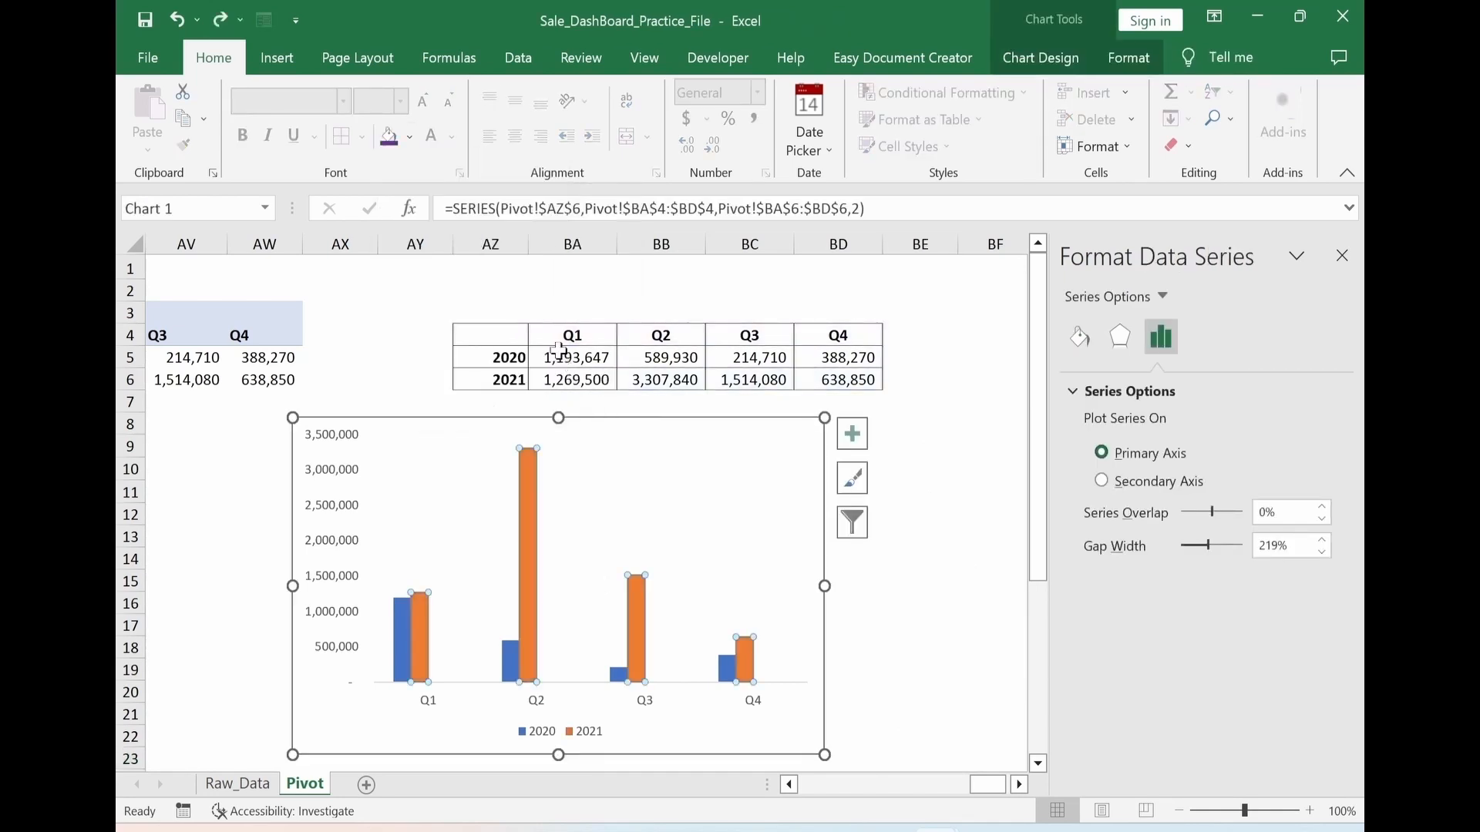
left_click(510, 659)
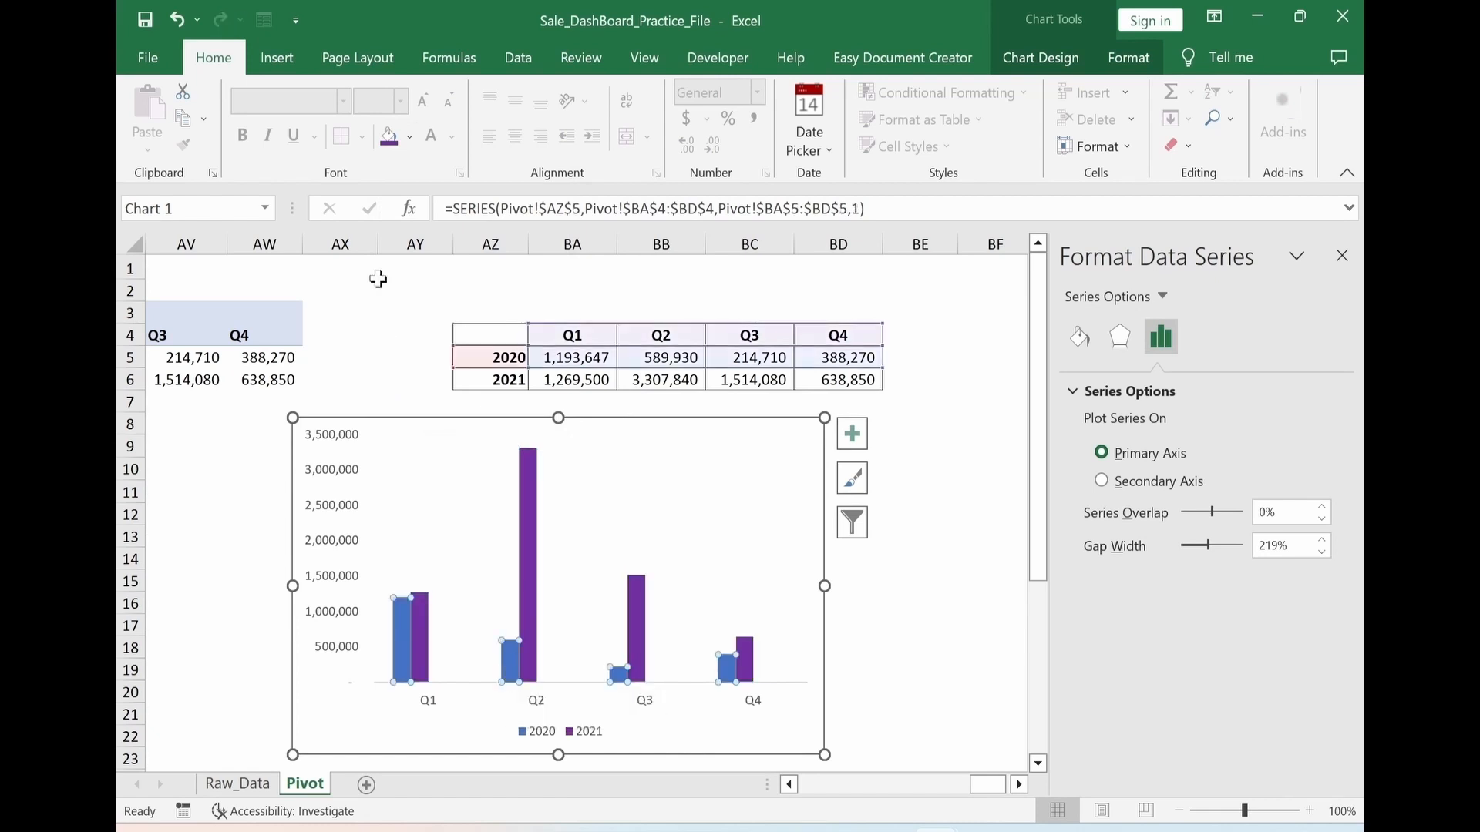
left_click(410, 138)
left_click(447, 274)
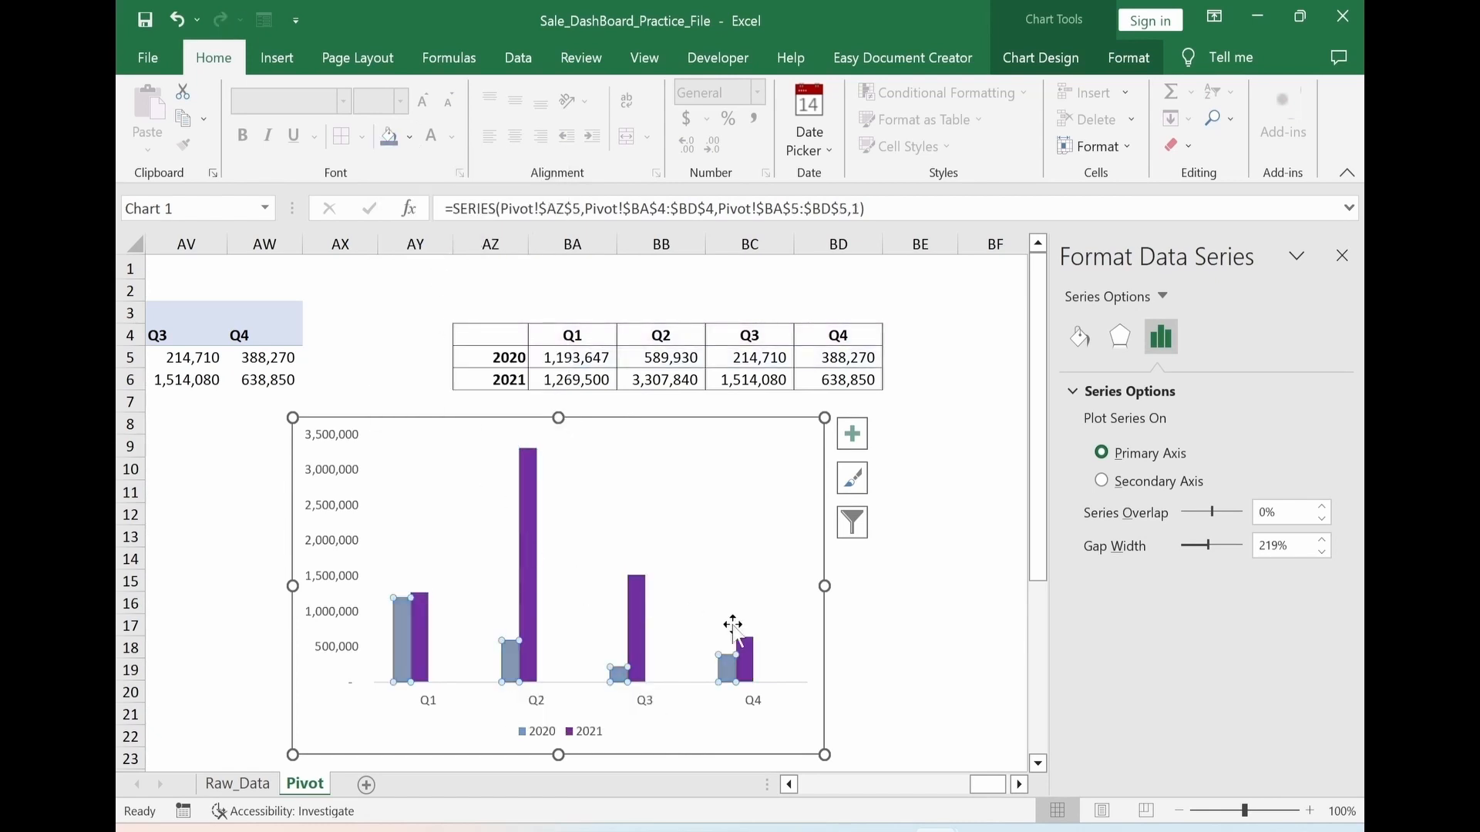
left_click(918, 581)
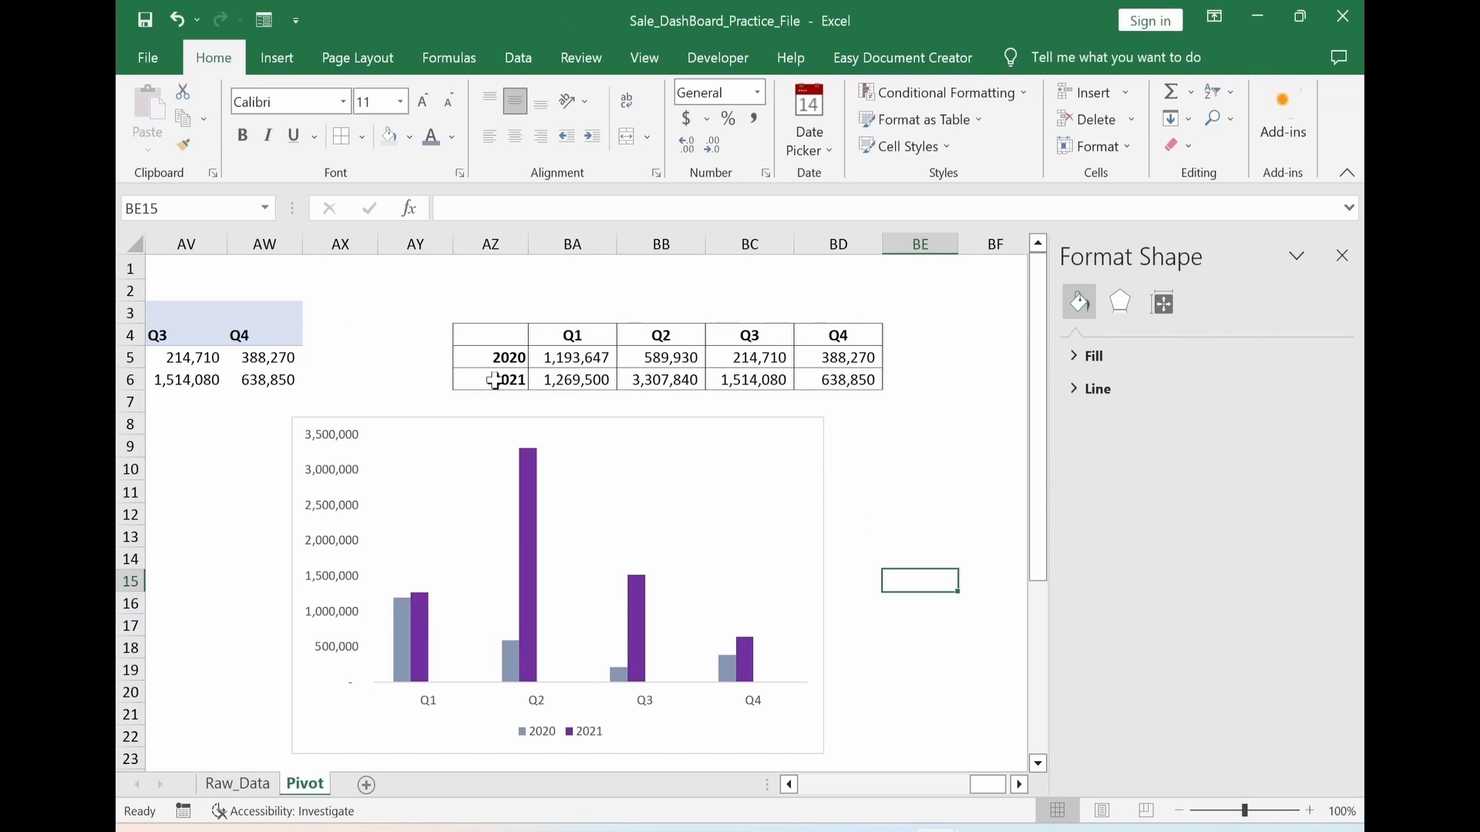
Add data labels to the 2021 series and make them bold
mouse_move(531, 514)
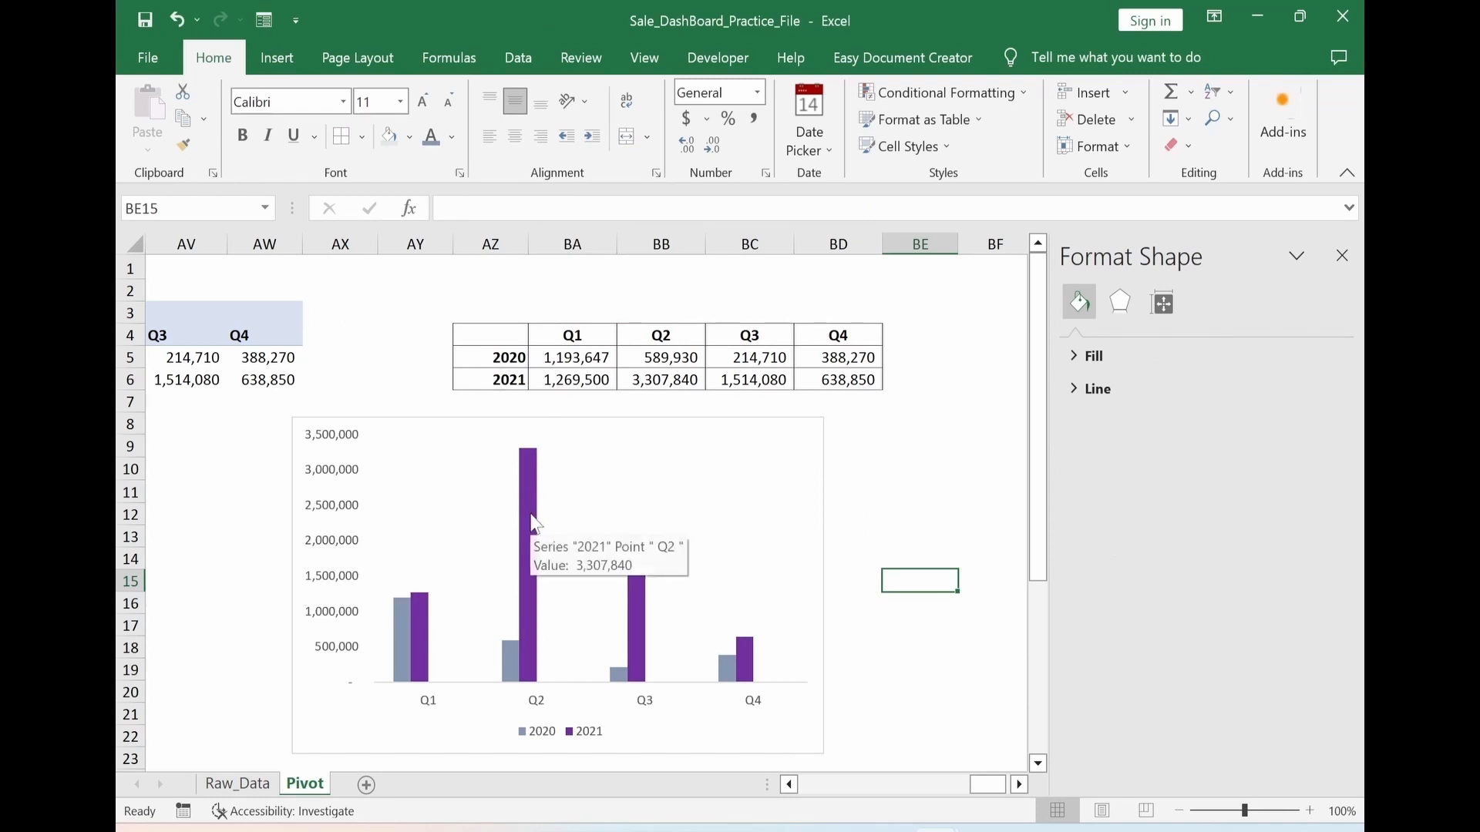
left_click(535, 522)
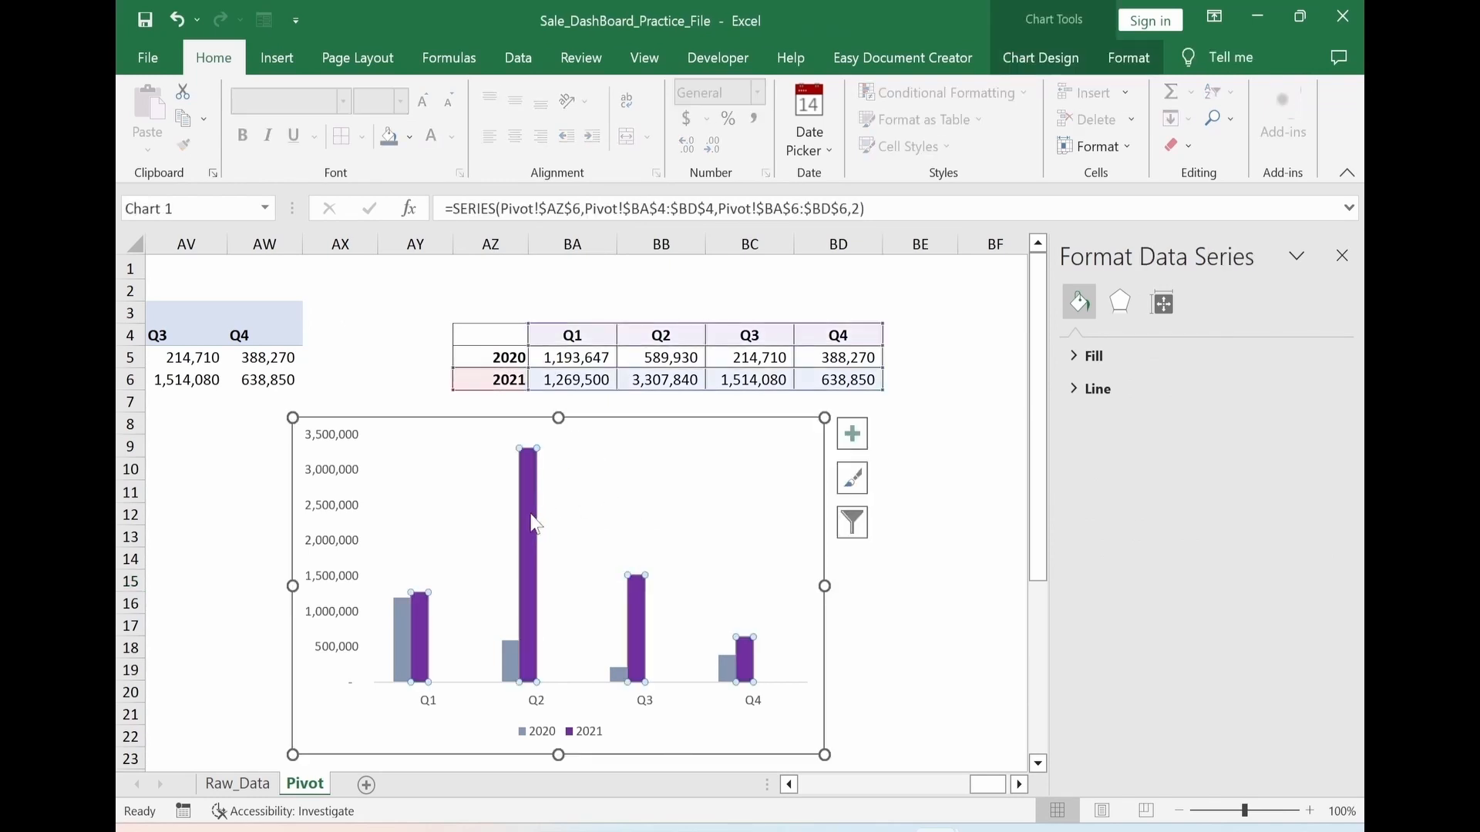
right_click(535, 524)
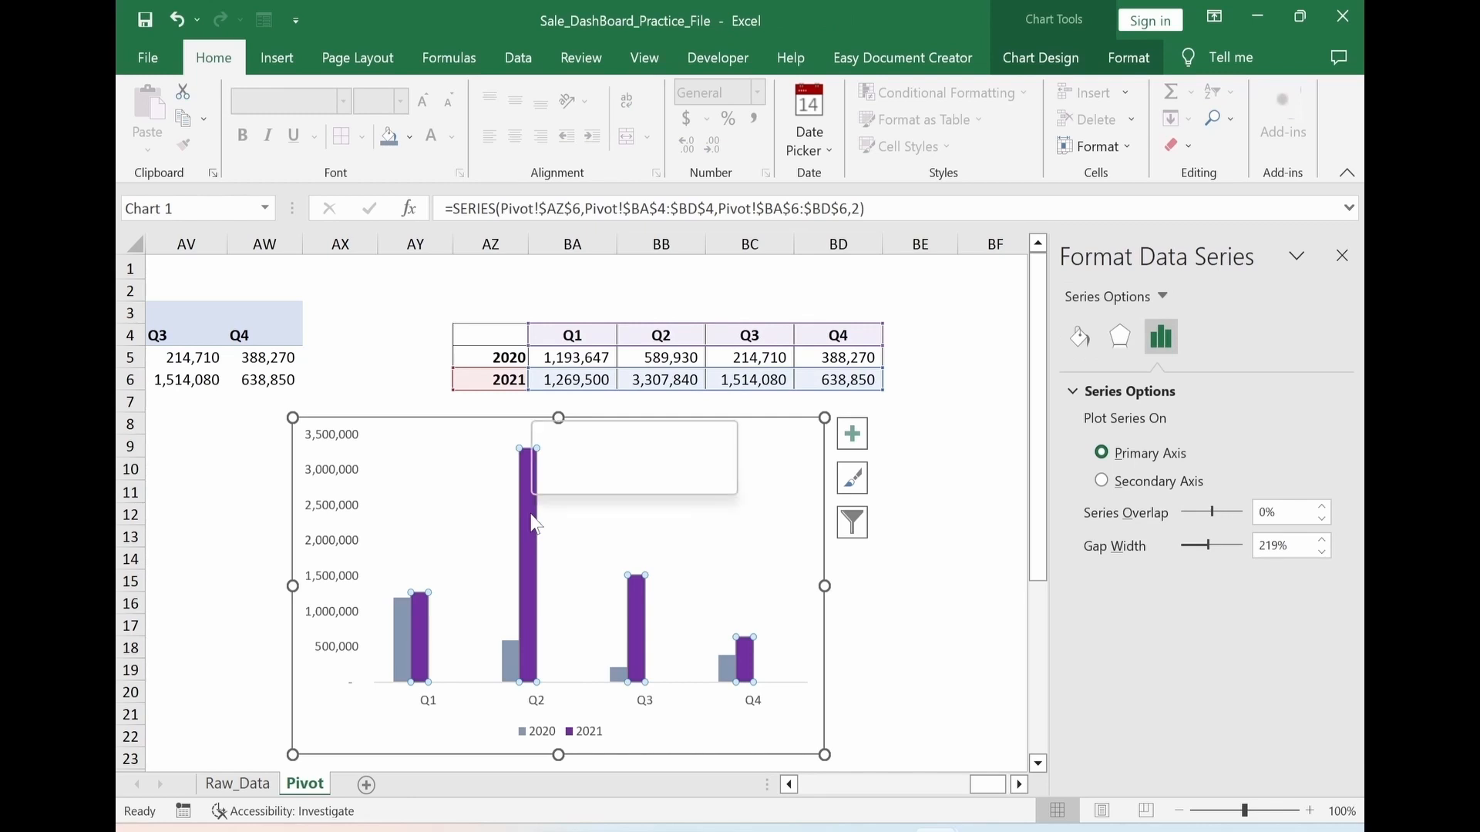
left_click(600, 615)
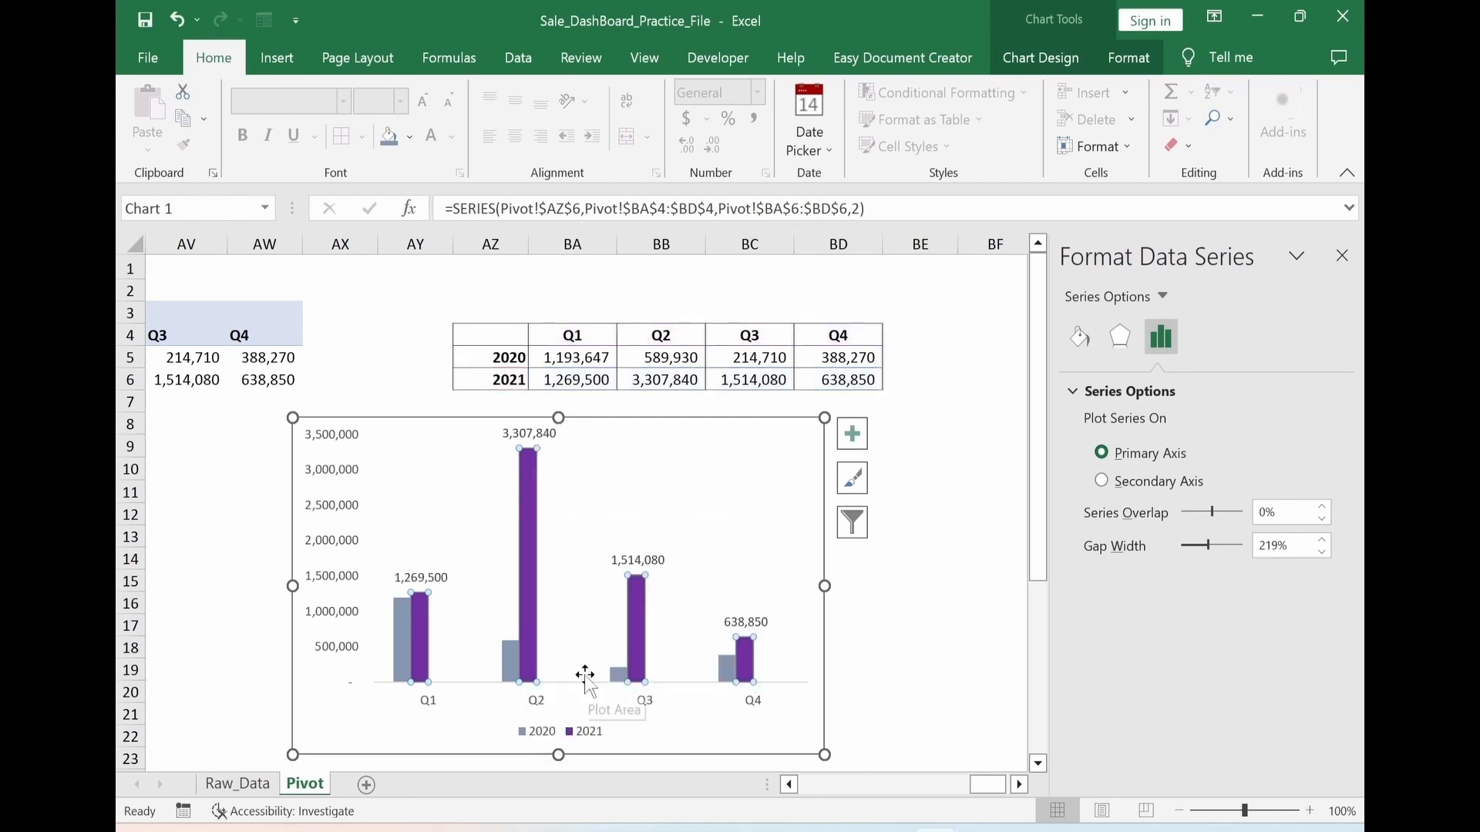
left_click(636, 560)
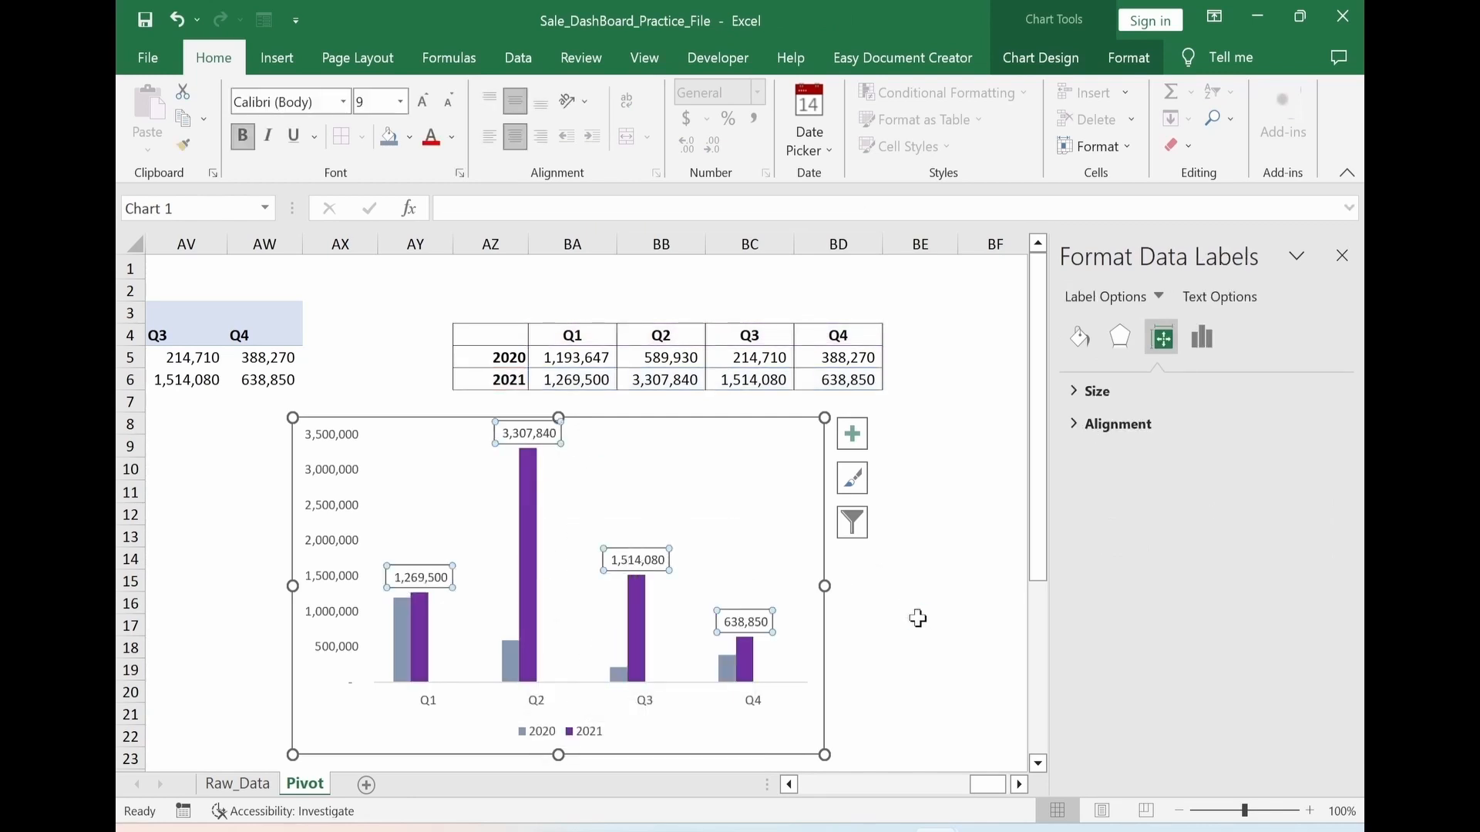
left_click(902, 617)
Move the chart's legend to the Top position
left_click(556, 740)
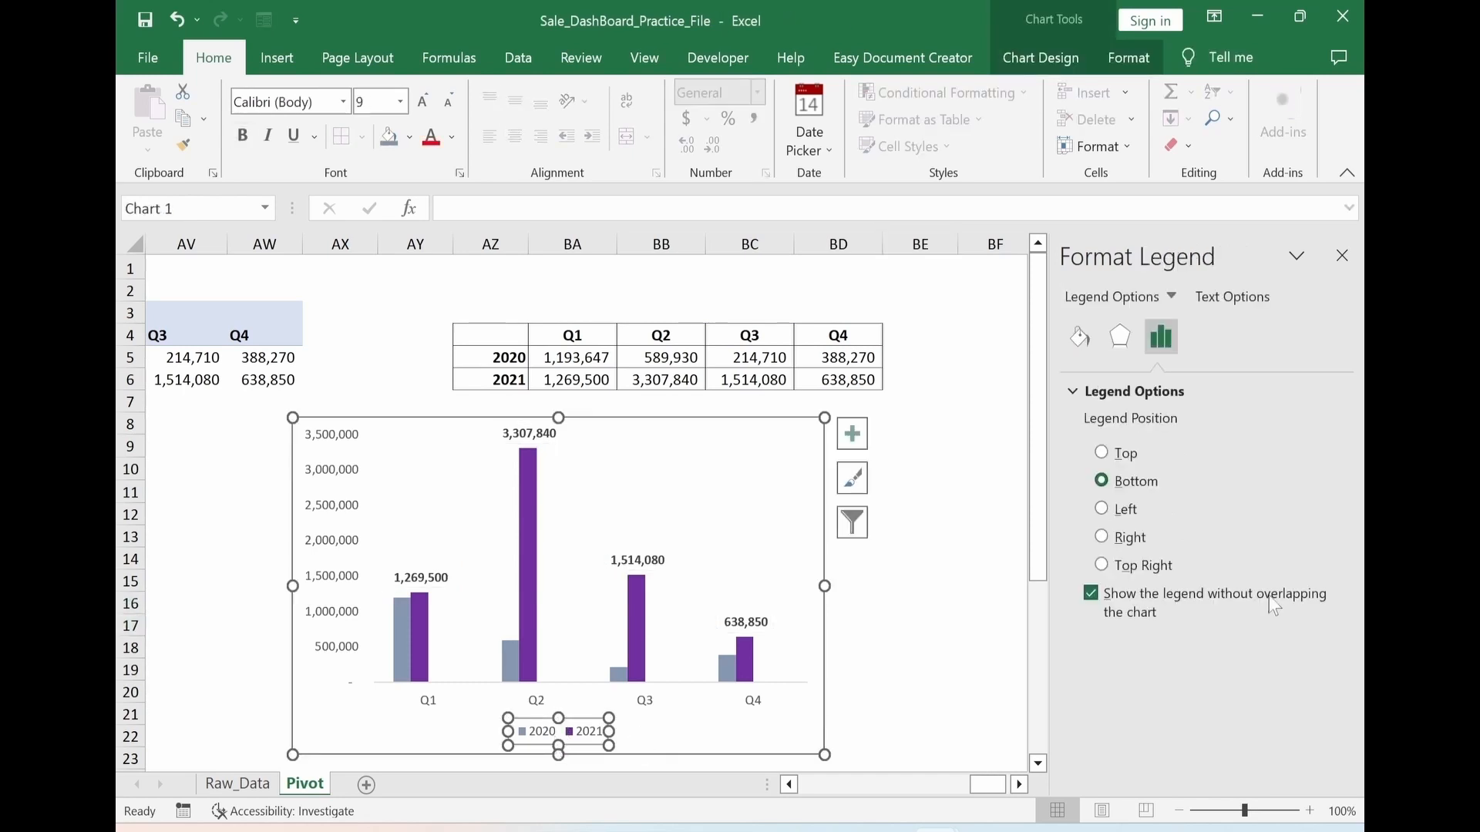
left_click(1101, 453)
left_click(733, 473)
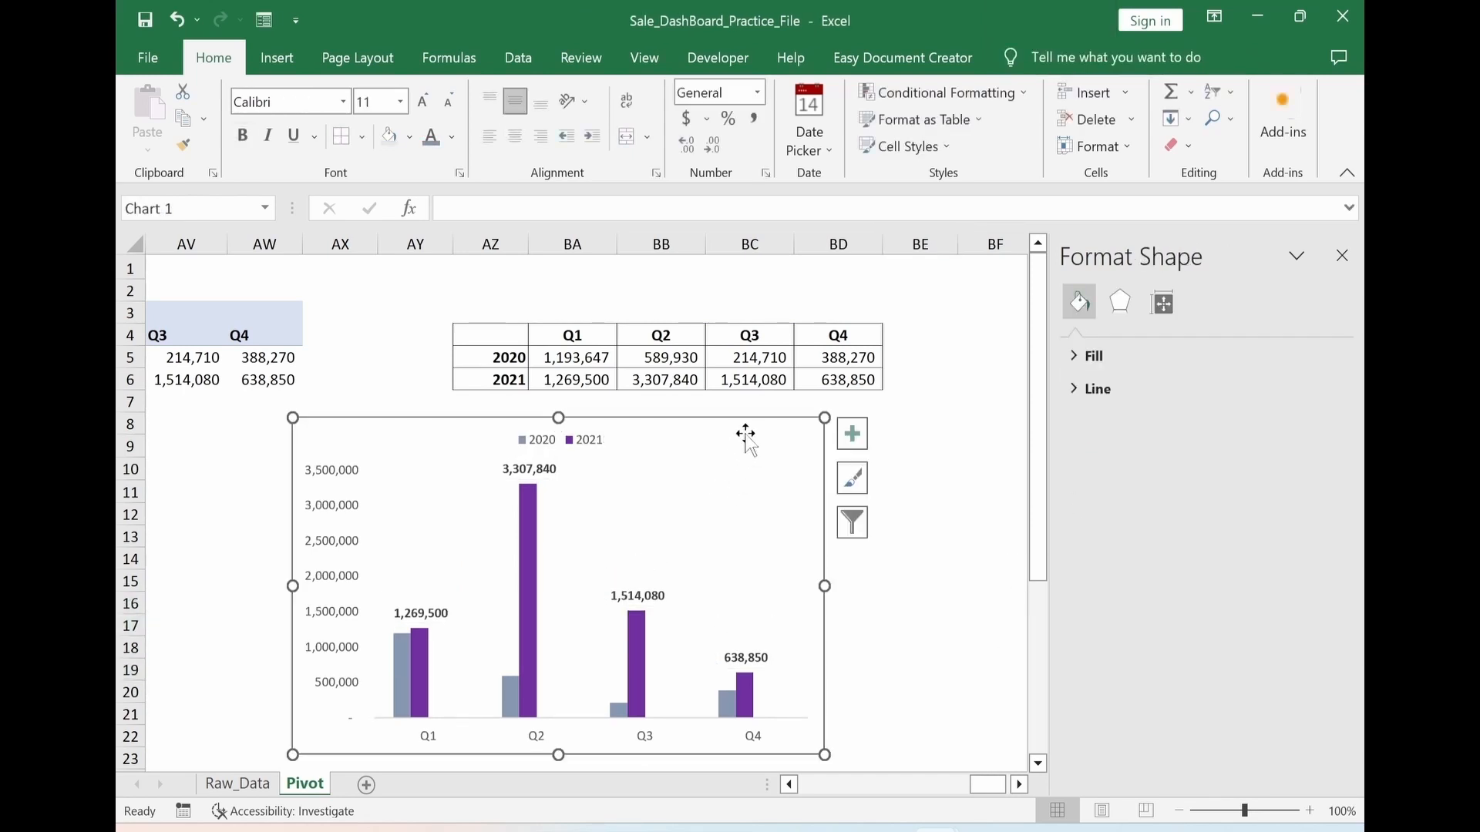
Set the chart area to No Fill and No Outline
left_click(1128, 58)
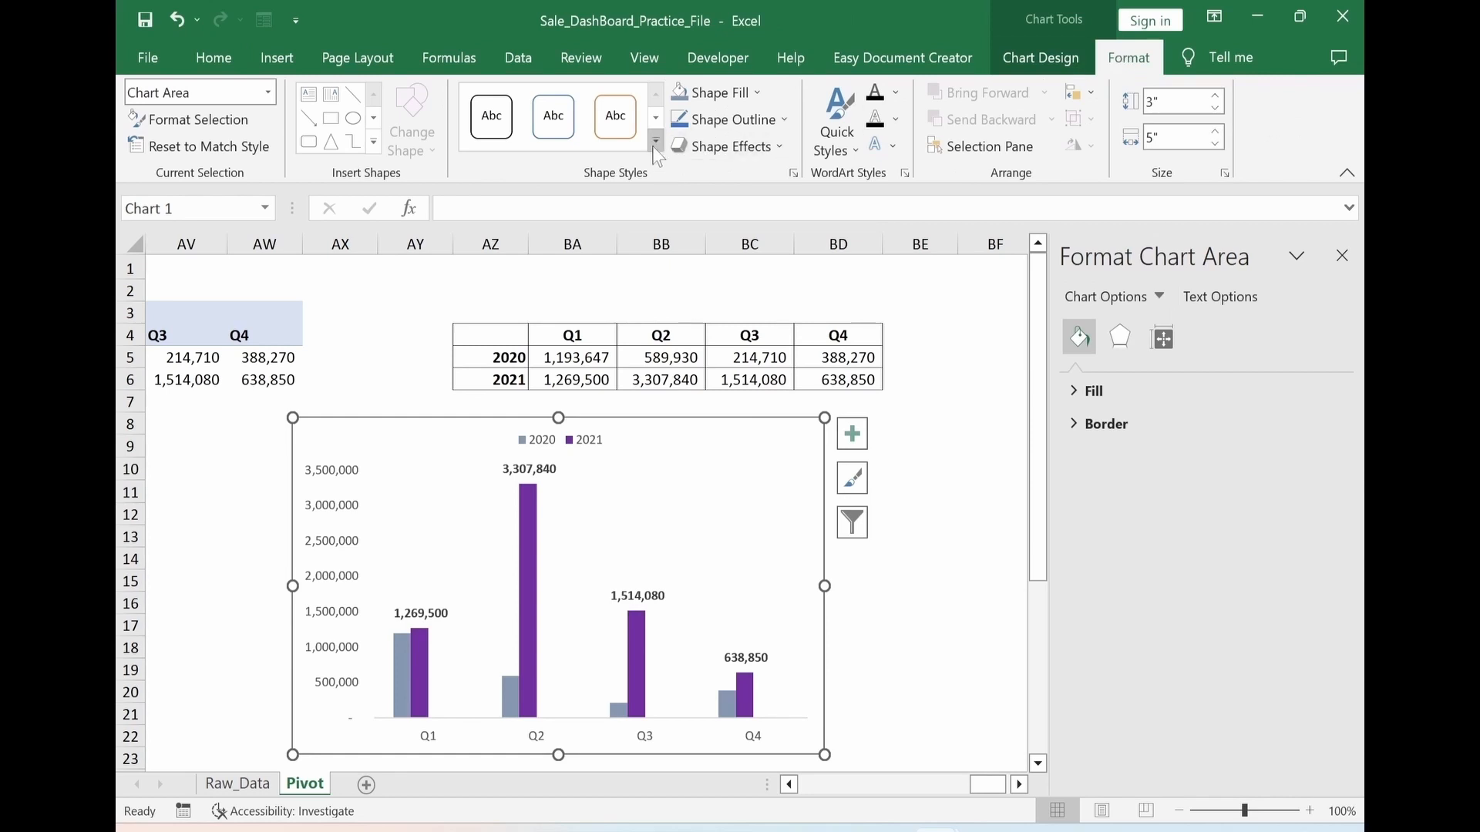
left_click(717, 92)
left_click(717, 330)
left_click(717, 121)
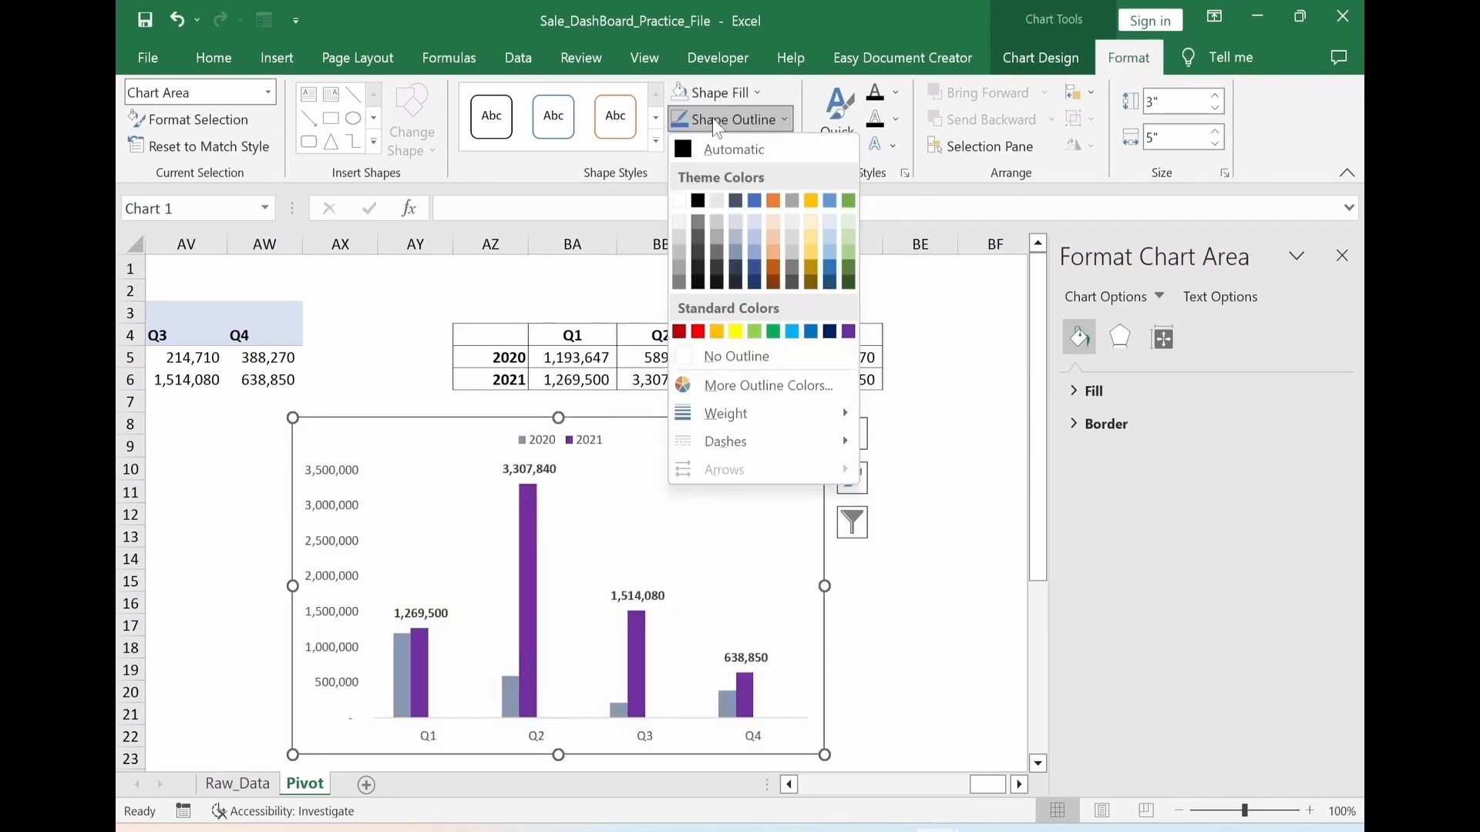
left_click(733, 358)
left_click(912, 638)
Add axis titles to the chart and delete the horizontal axis title
left_click(746, 501)
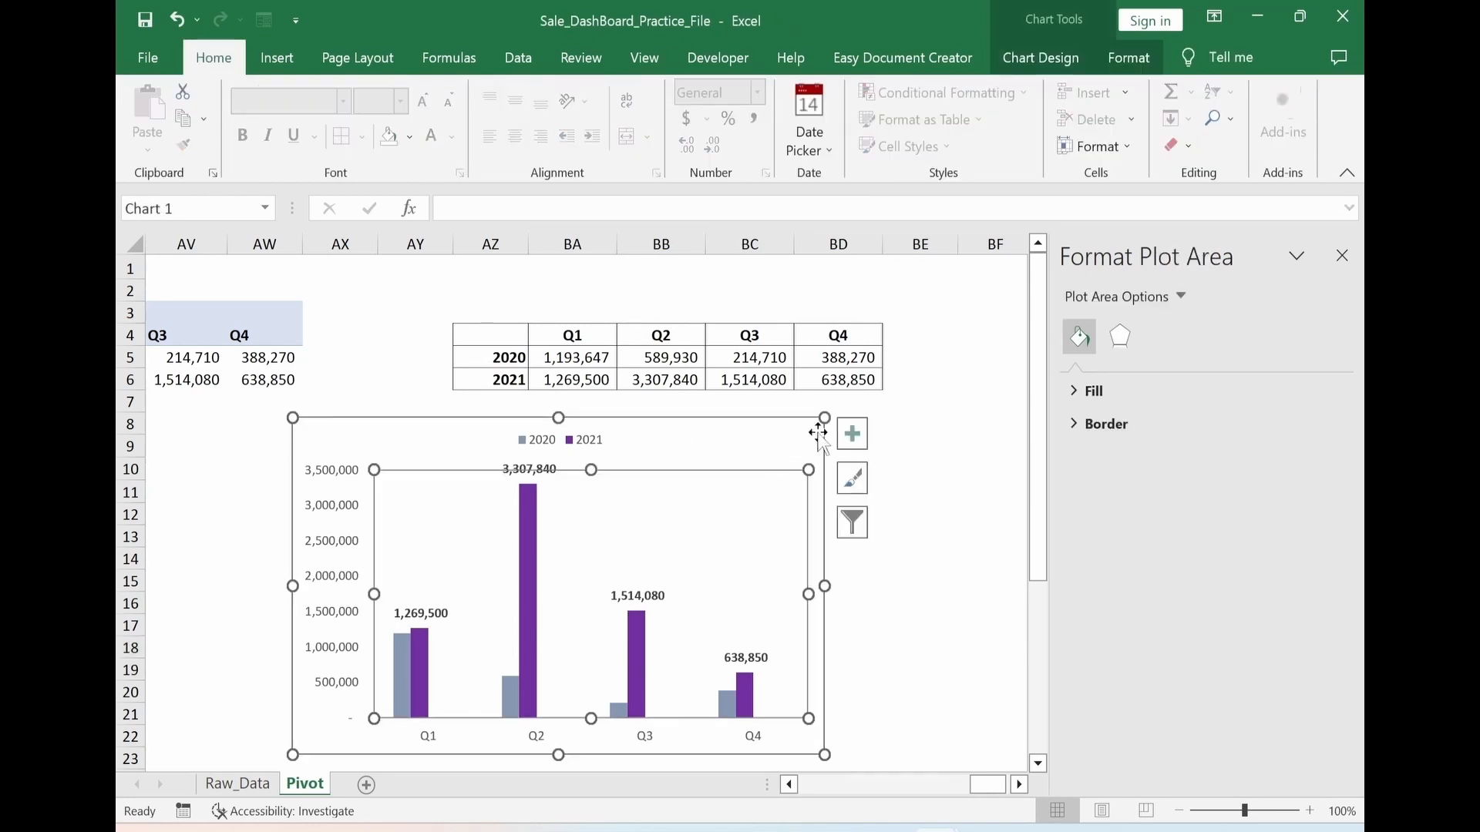
left_click(851, 434)
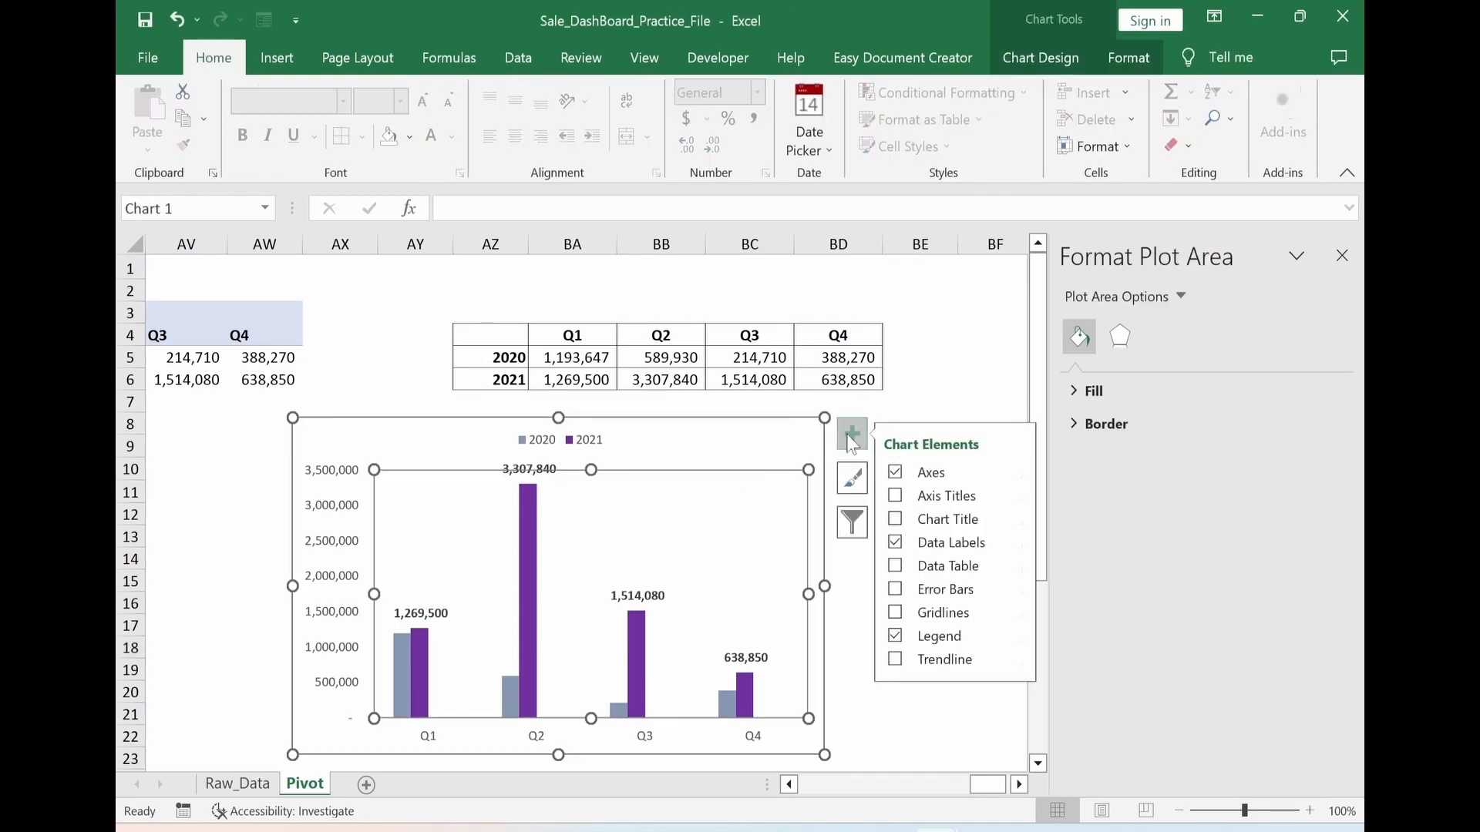
left_click(937, 498)
left_click(605, 733)
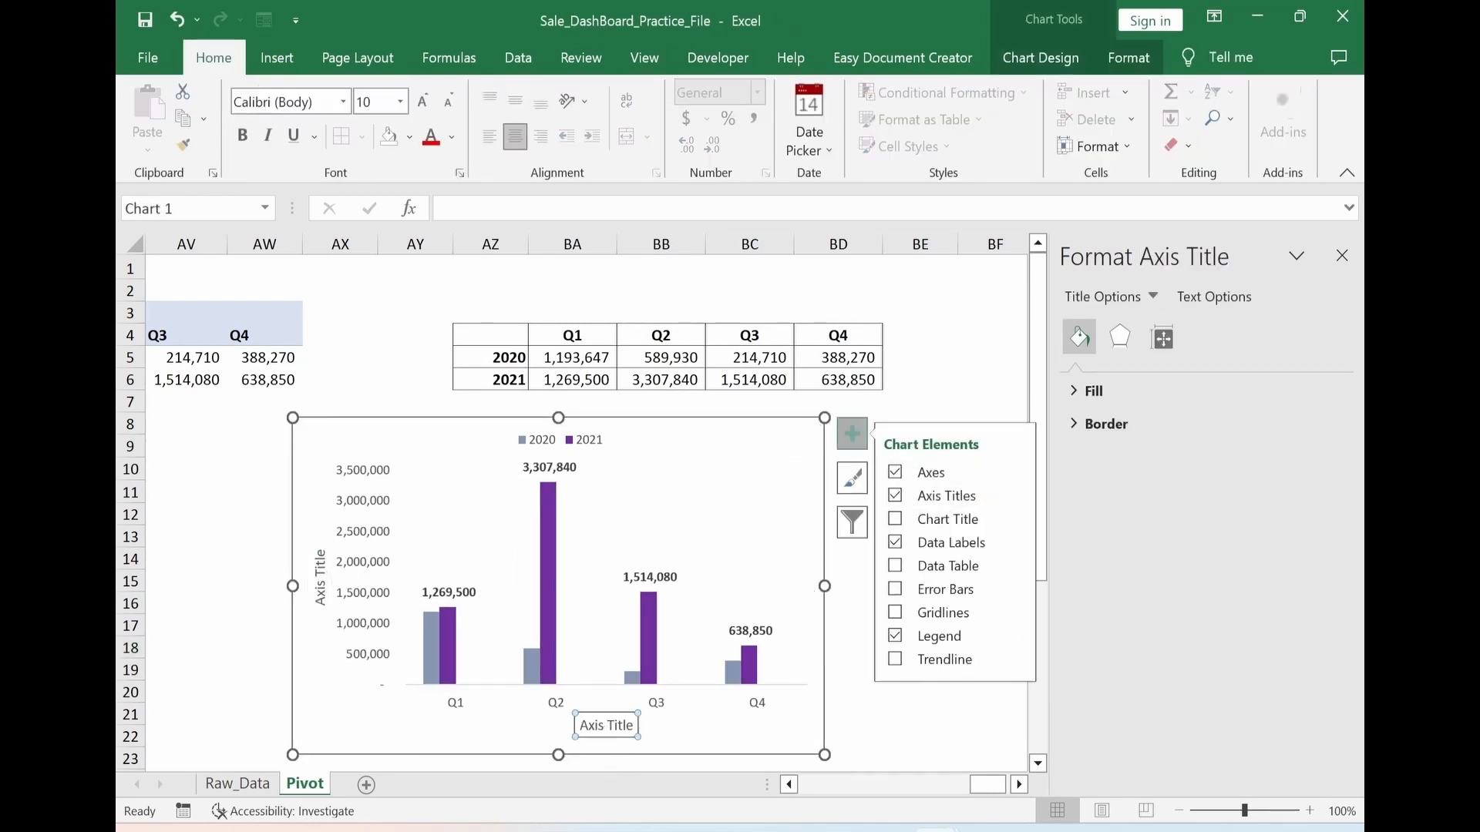
key("Delete")
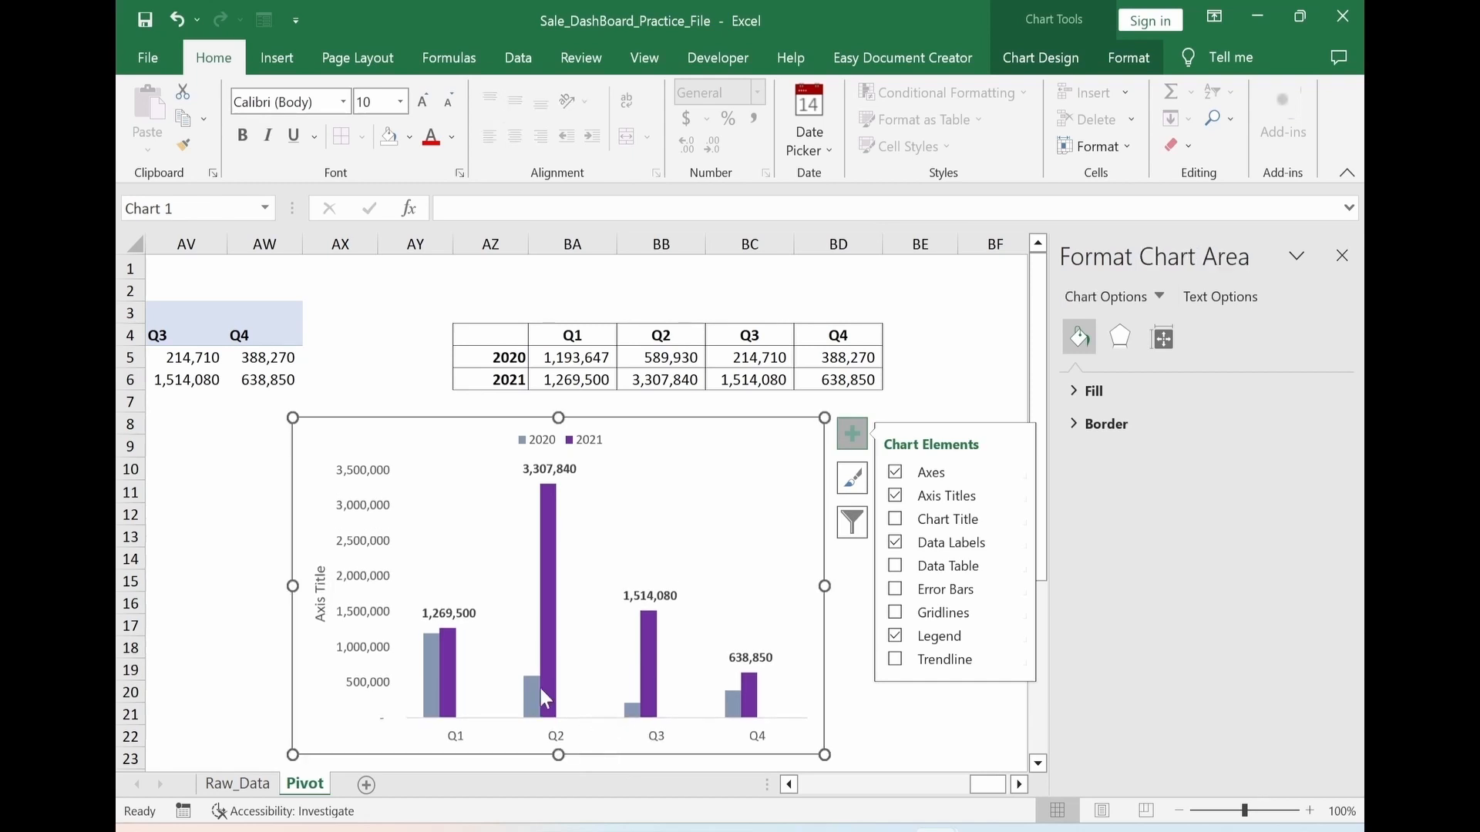
Delete the chart's vertical value axis and change the vertical axis title to "Sale Figure" in bold
left_click(367, 657)
key("Delete")
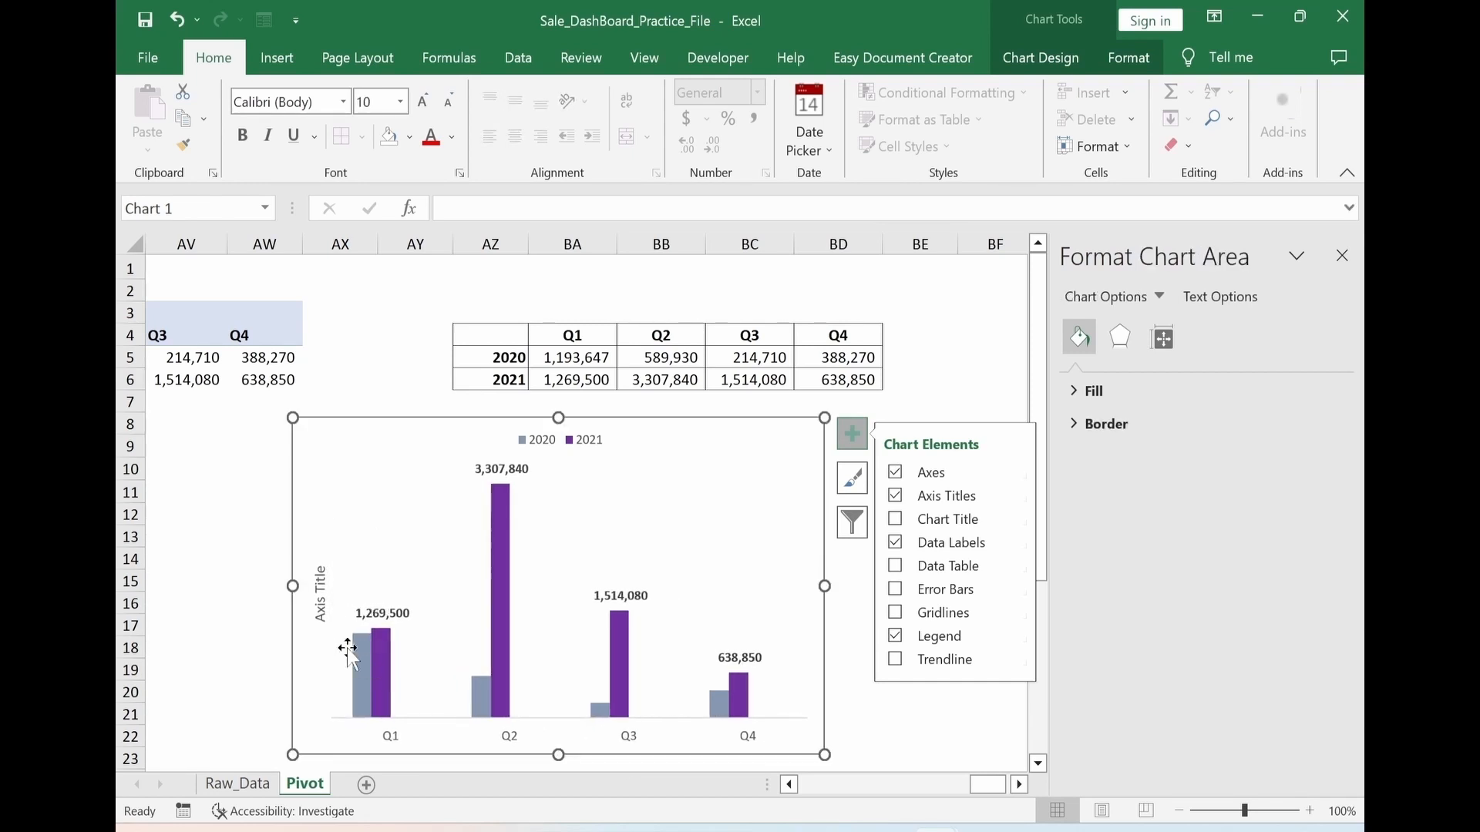
left_click(327, 622)
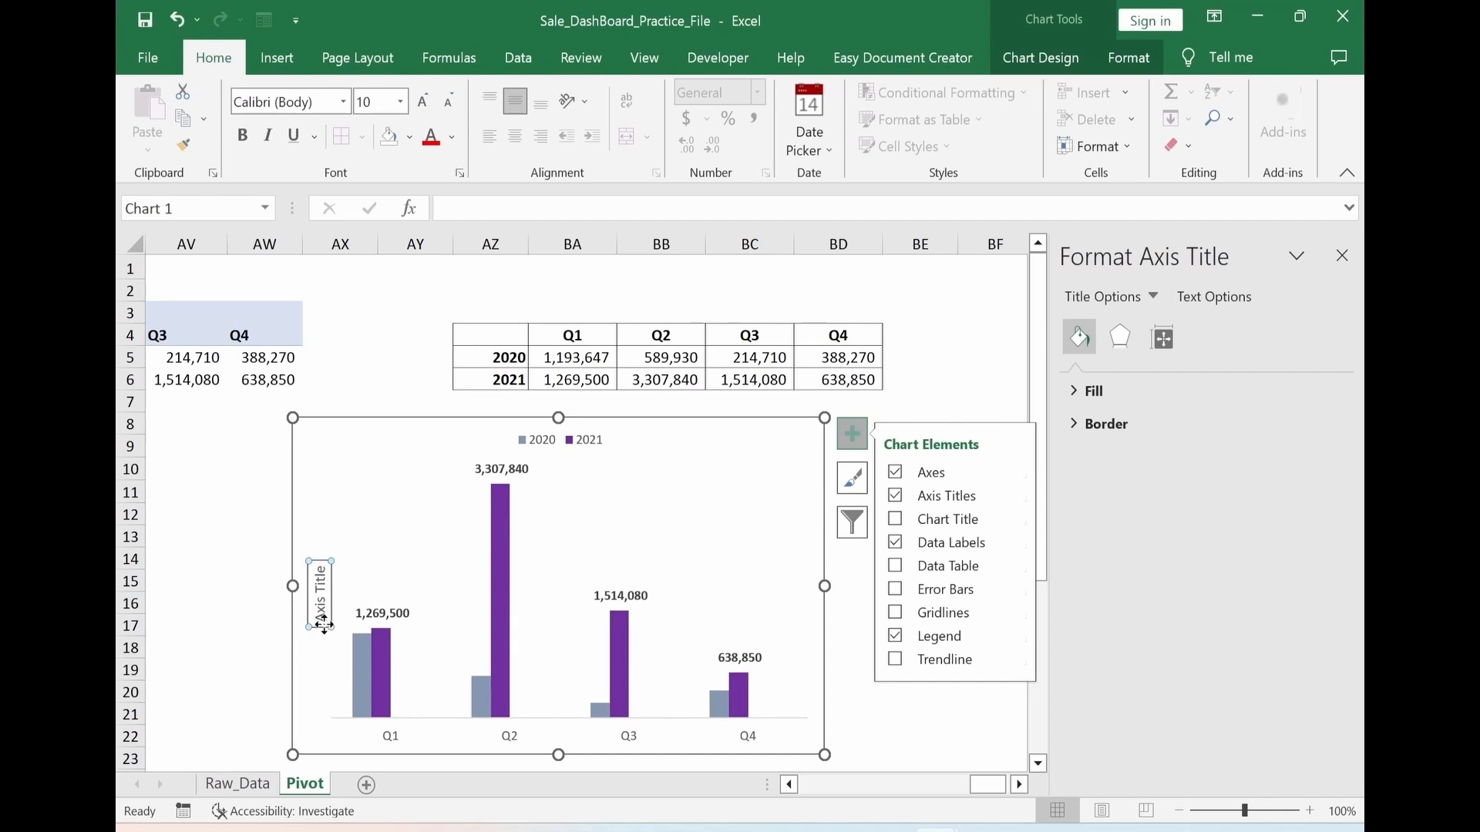
type("Sale")
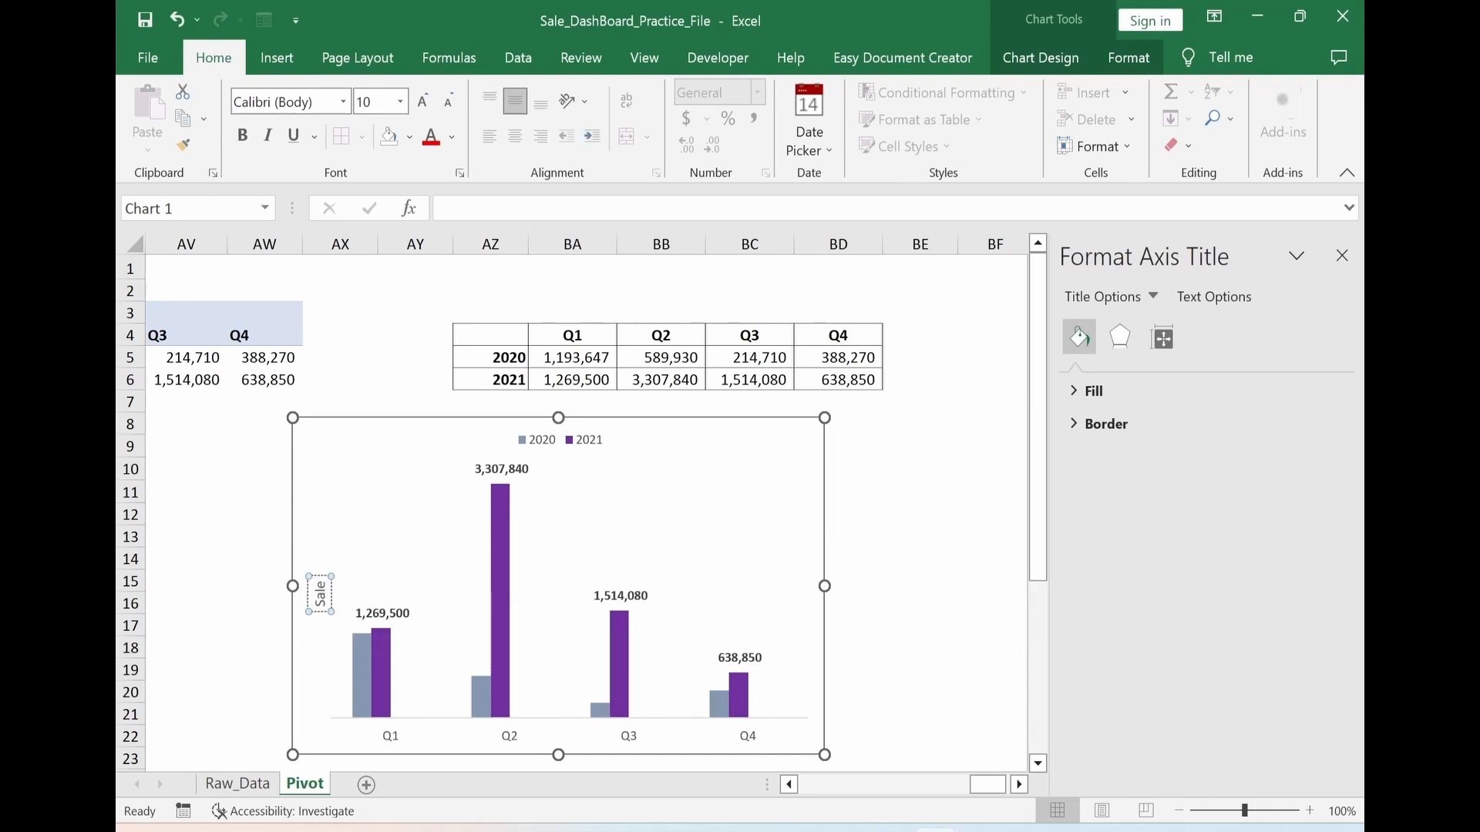
type(" Figure")
left_click(998, 669)
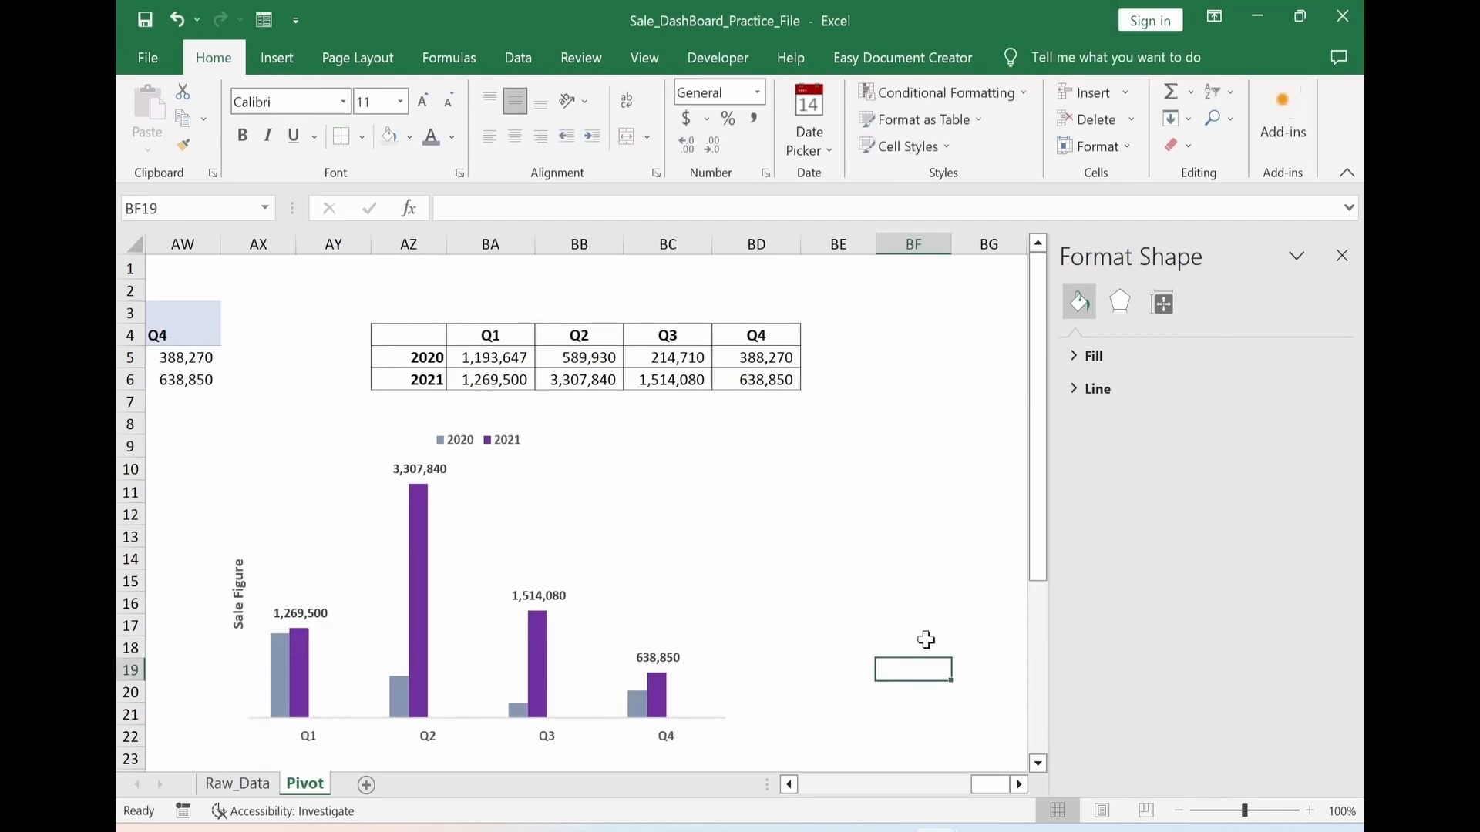
Insert a custom combo chart from AK4:AN11 with Series1 as clustered columns and Series2 as Line with Markers on the secondary axis
left_click_drag(973, 788, 931, 780)
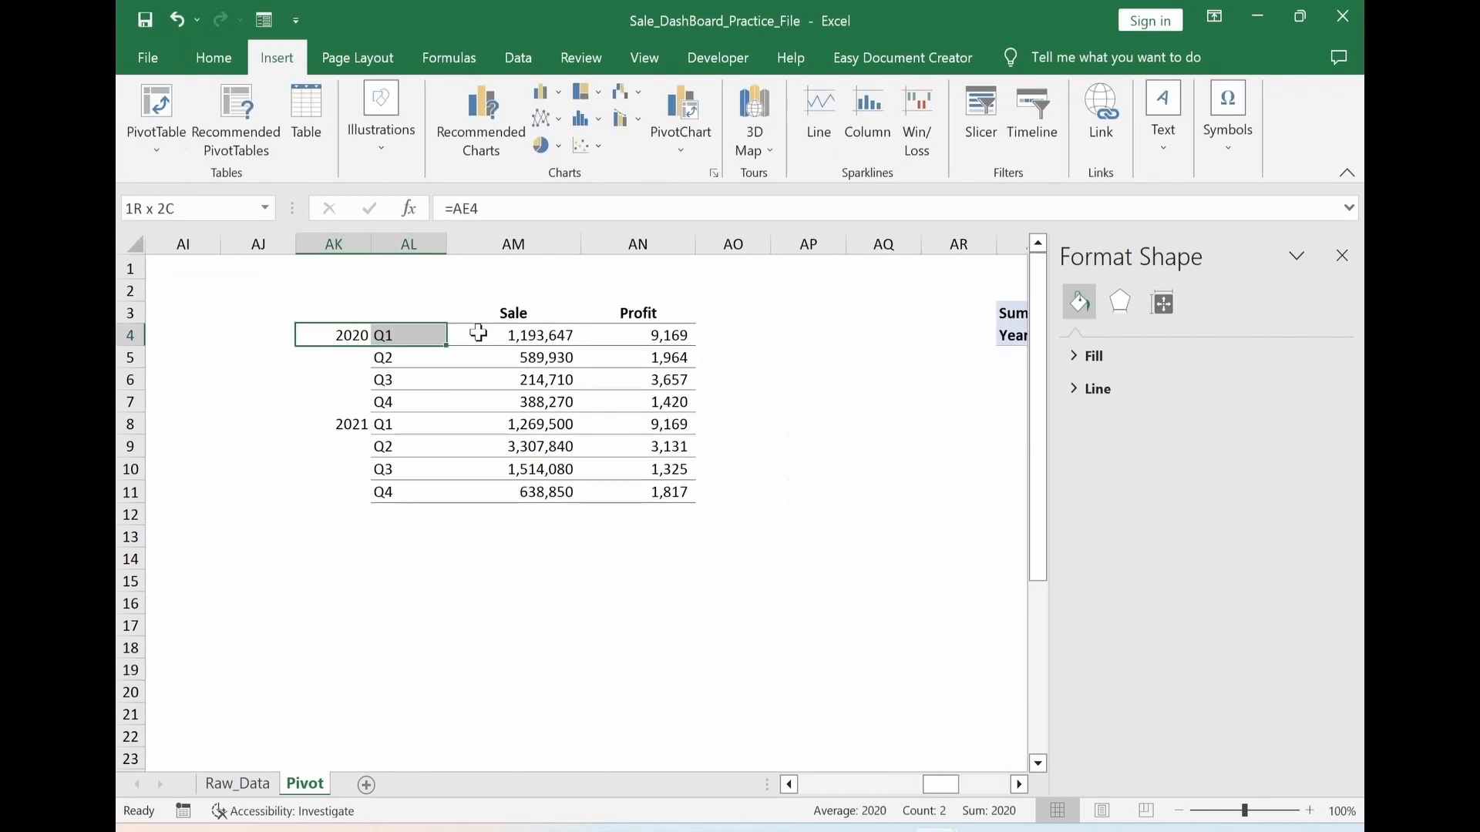
left_click_drag(478, 333, 623, 492)
left_click(498, 127)
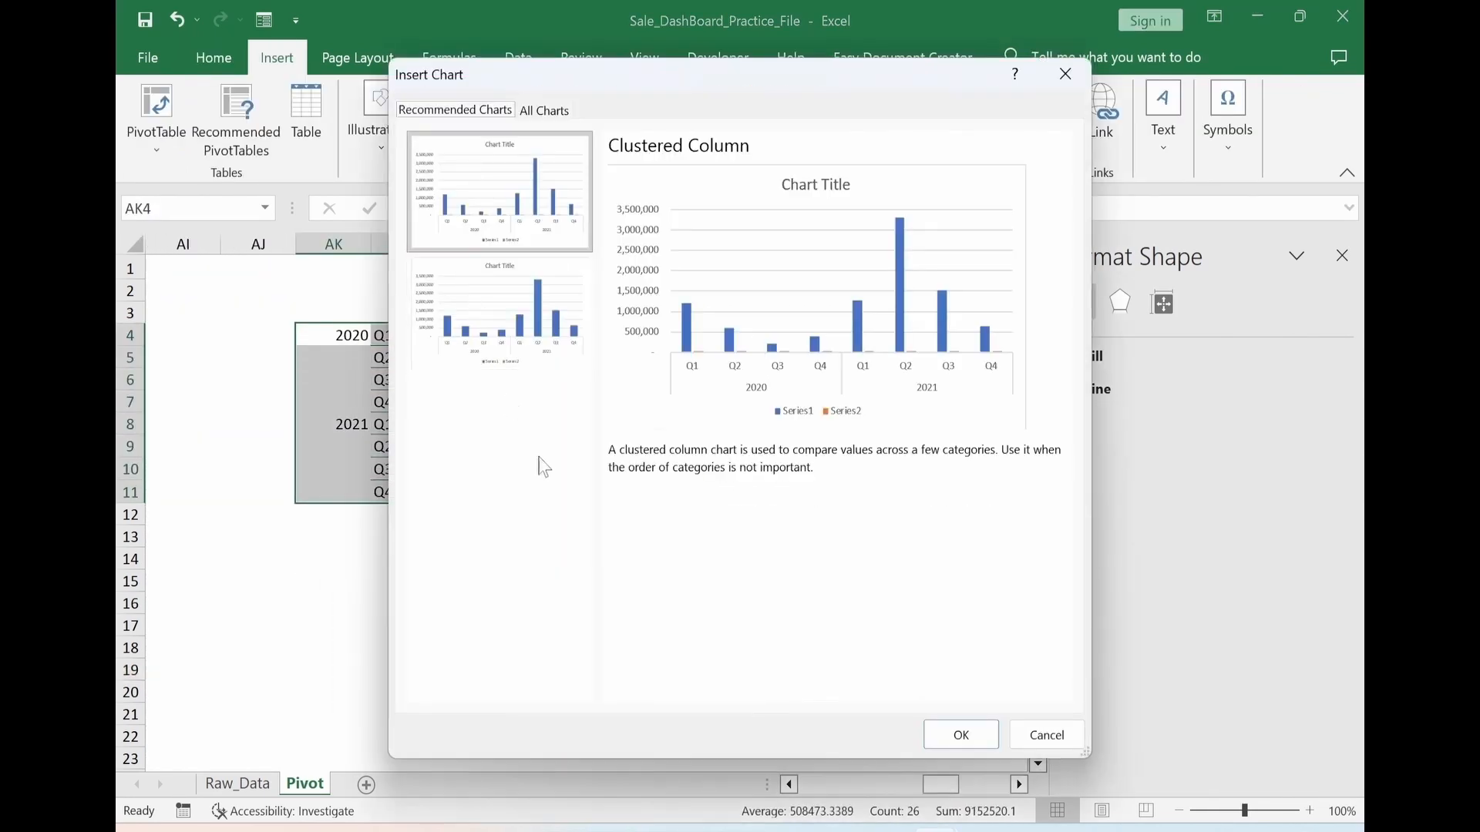
left_click(535, 112)
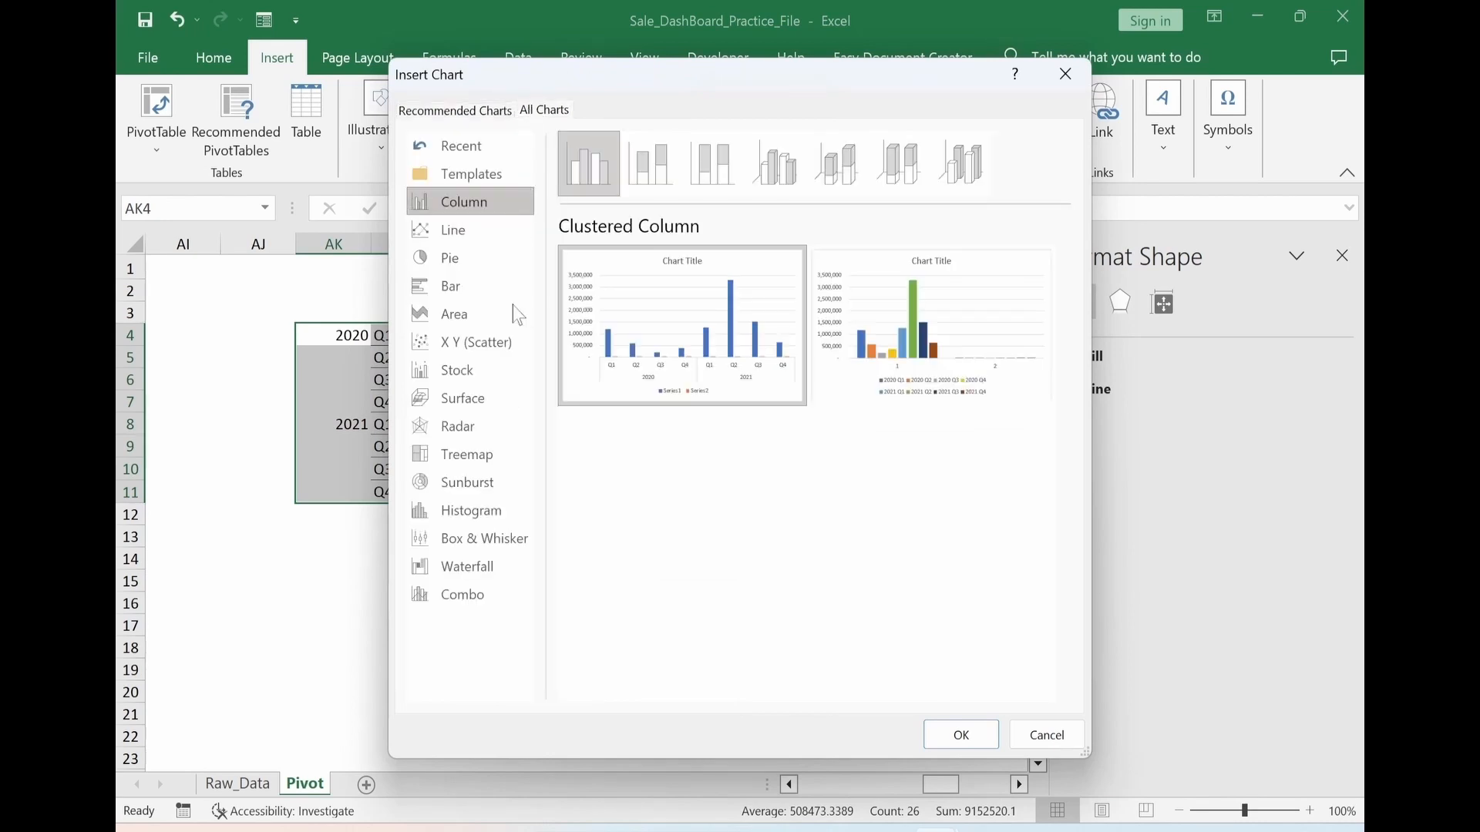
left_click(466, 600)
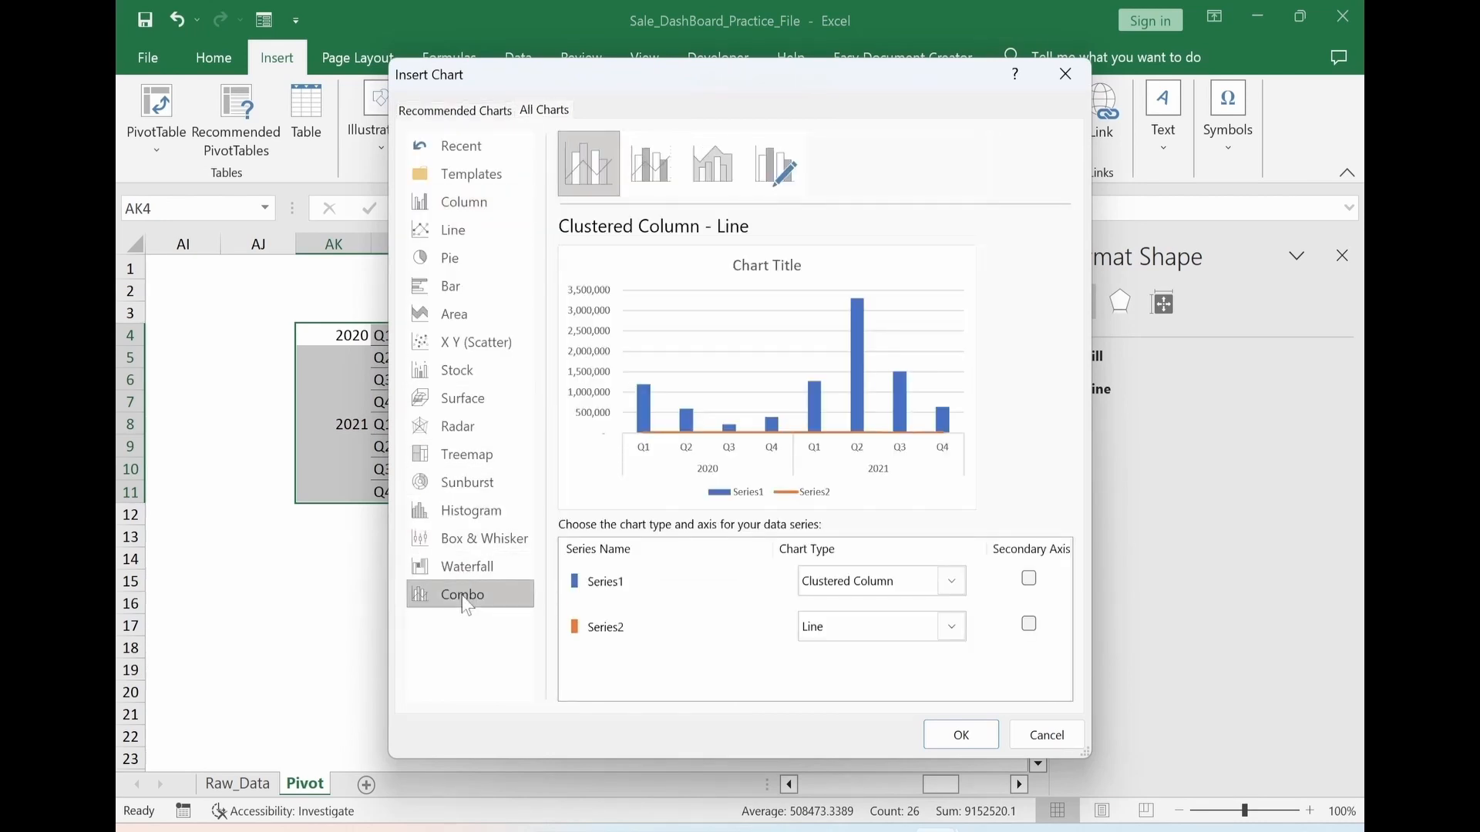
left_click(953, 629)
left_click(1026, 410)
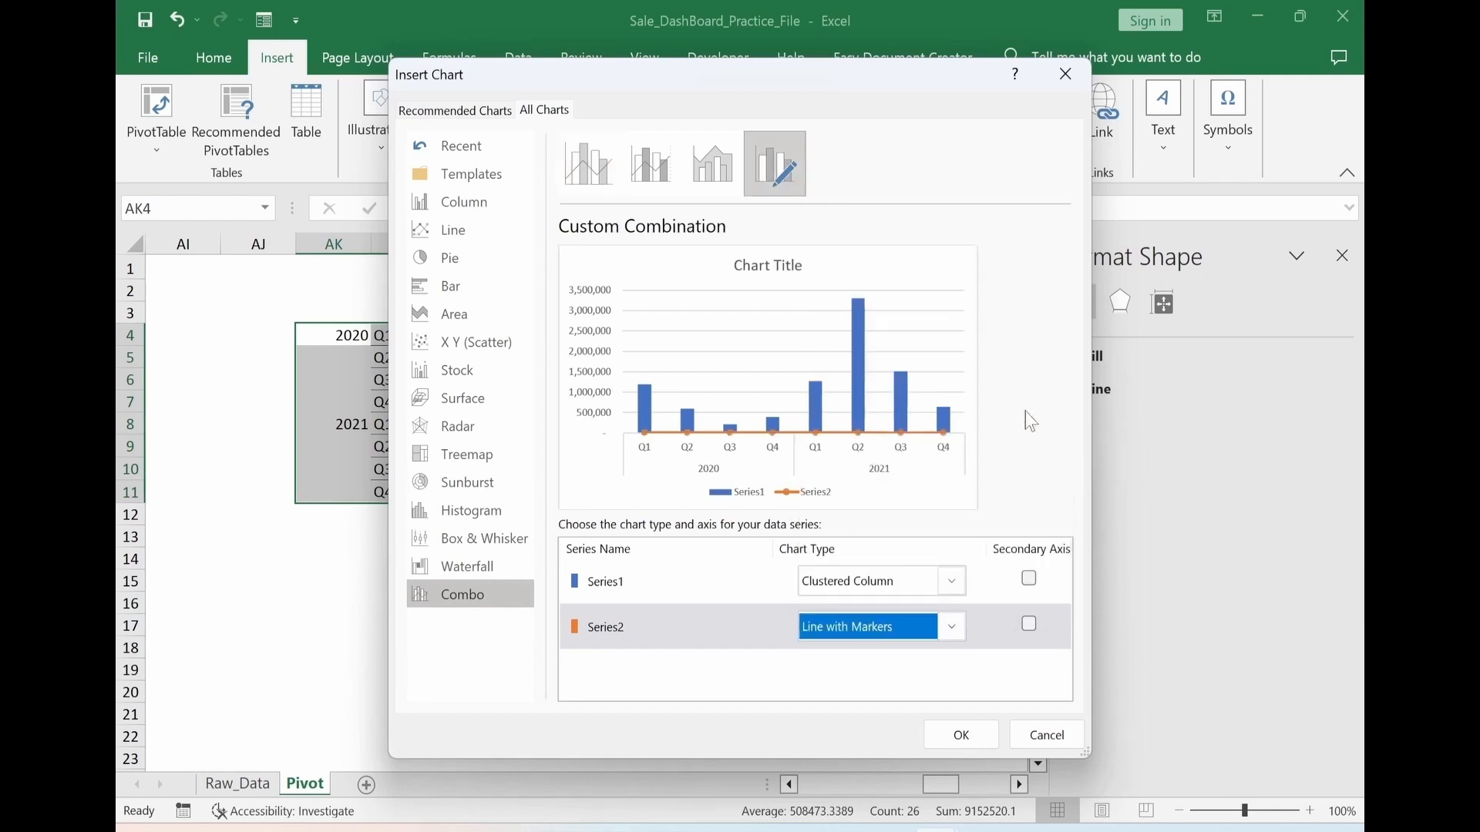
left_click(1029, 624)
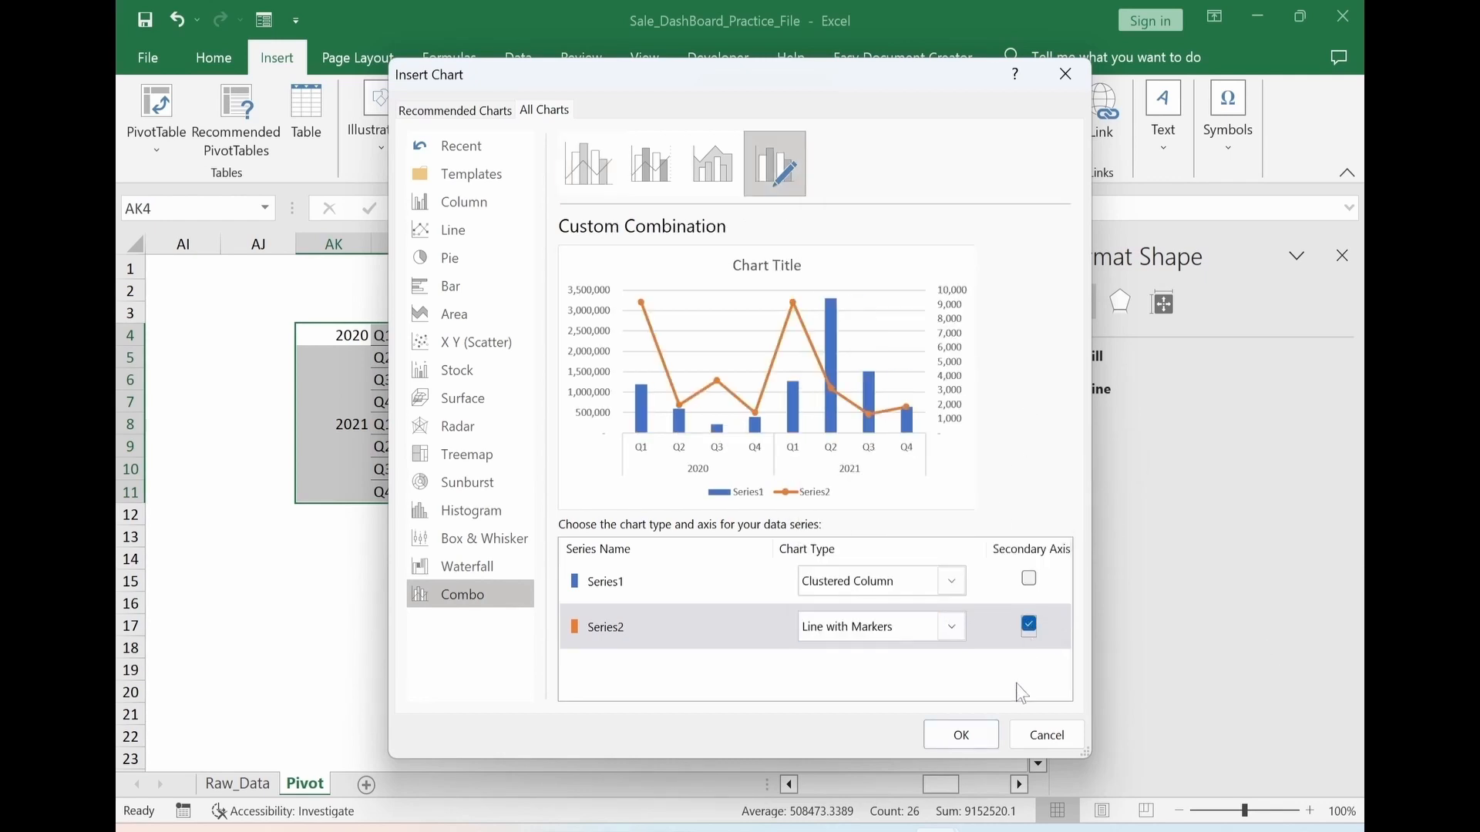
left_click(961, 734)
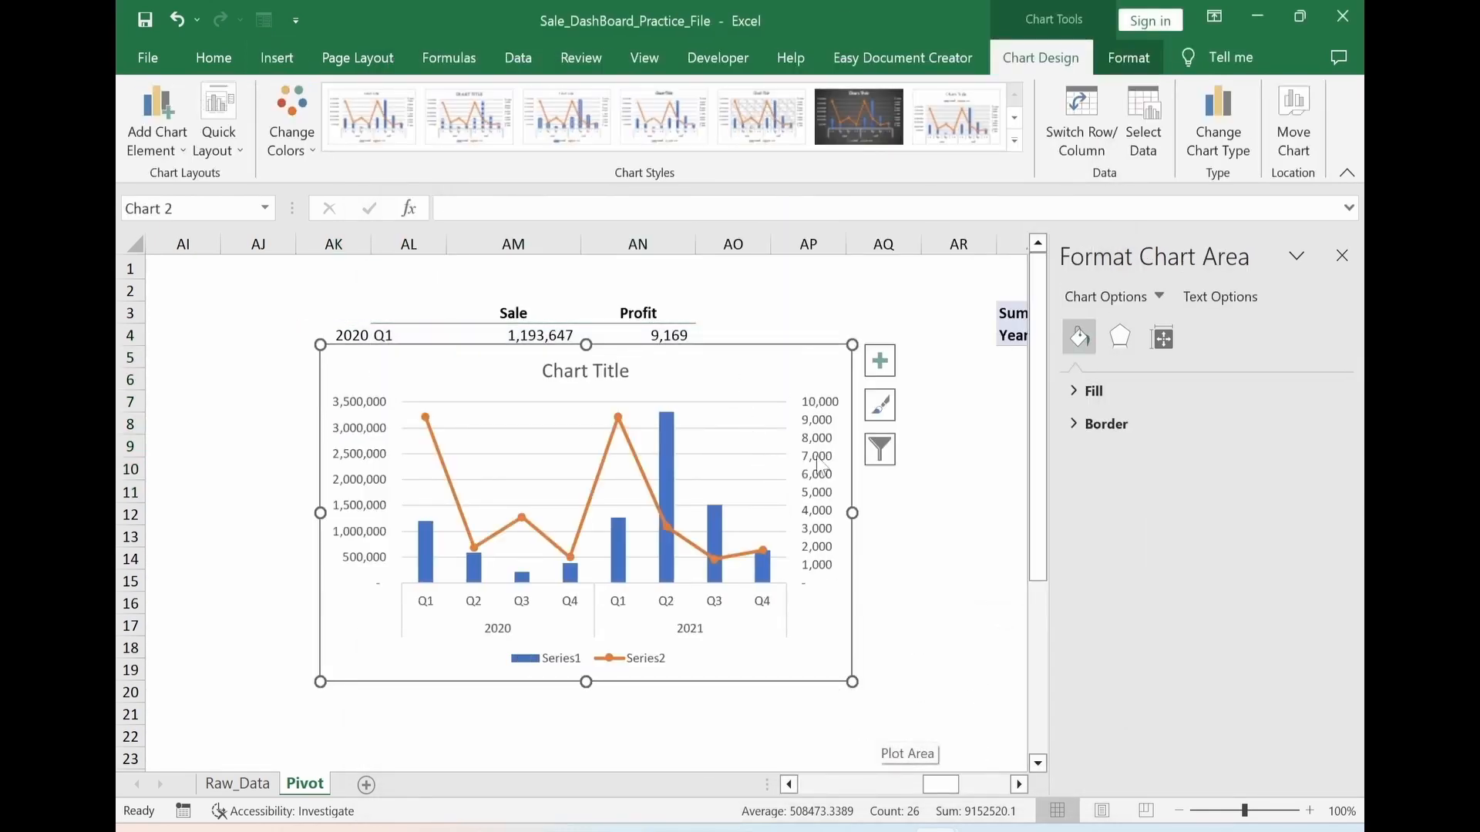
Remove the gridlines and the chart title from the new combo chart
left_click(880, 360)
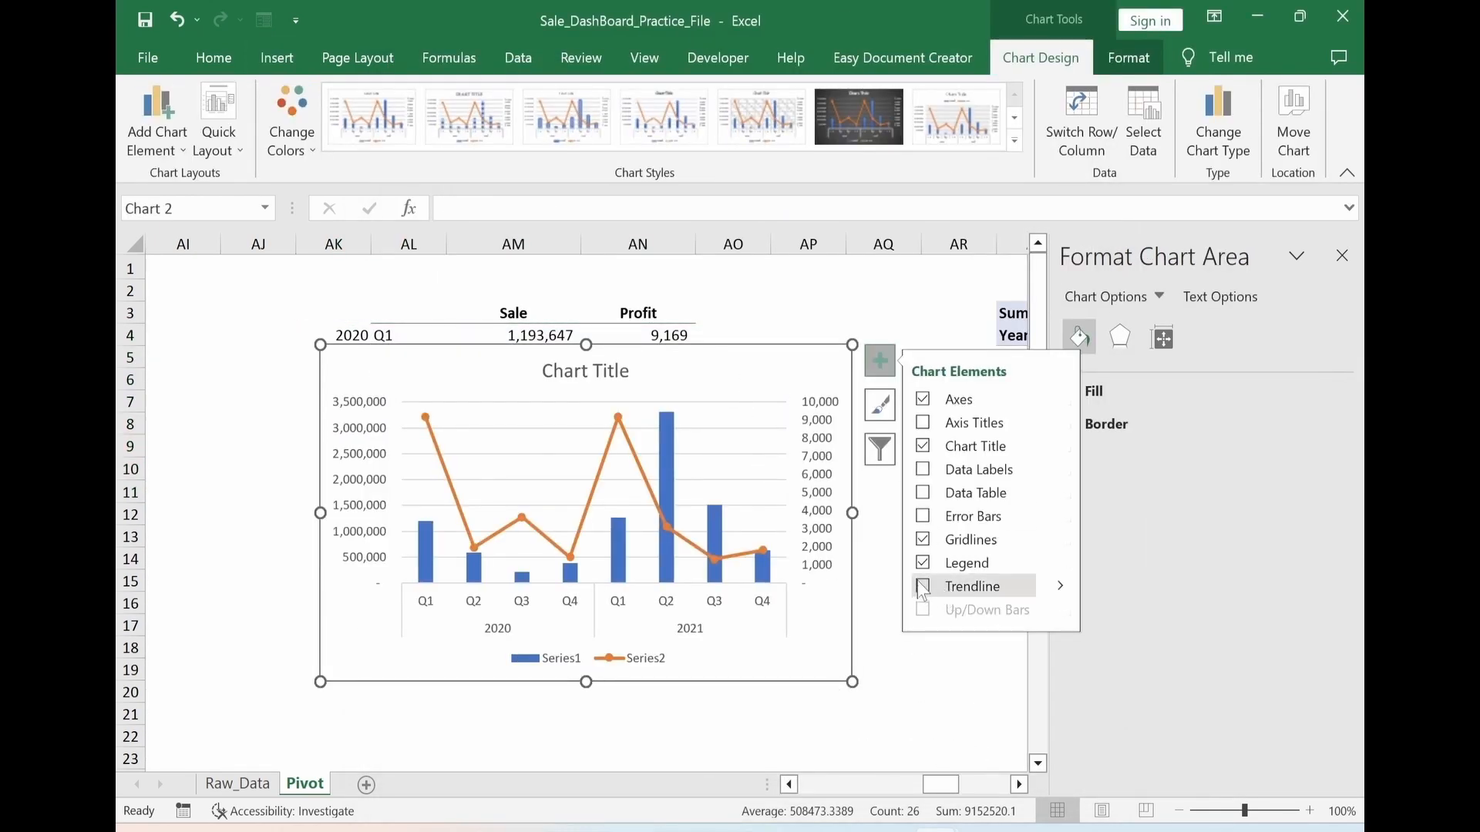
left_click(923, 539)
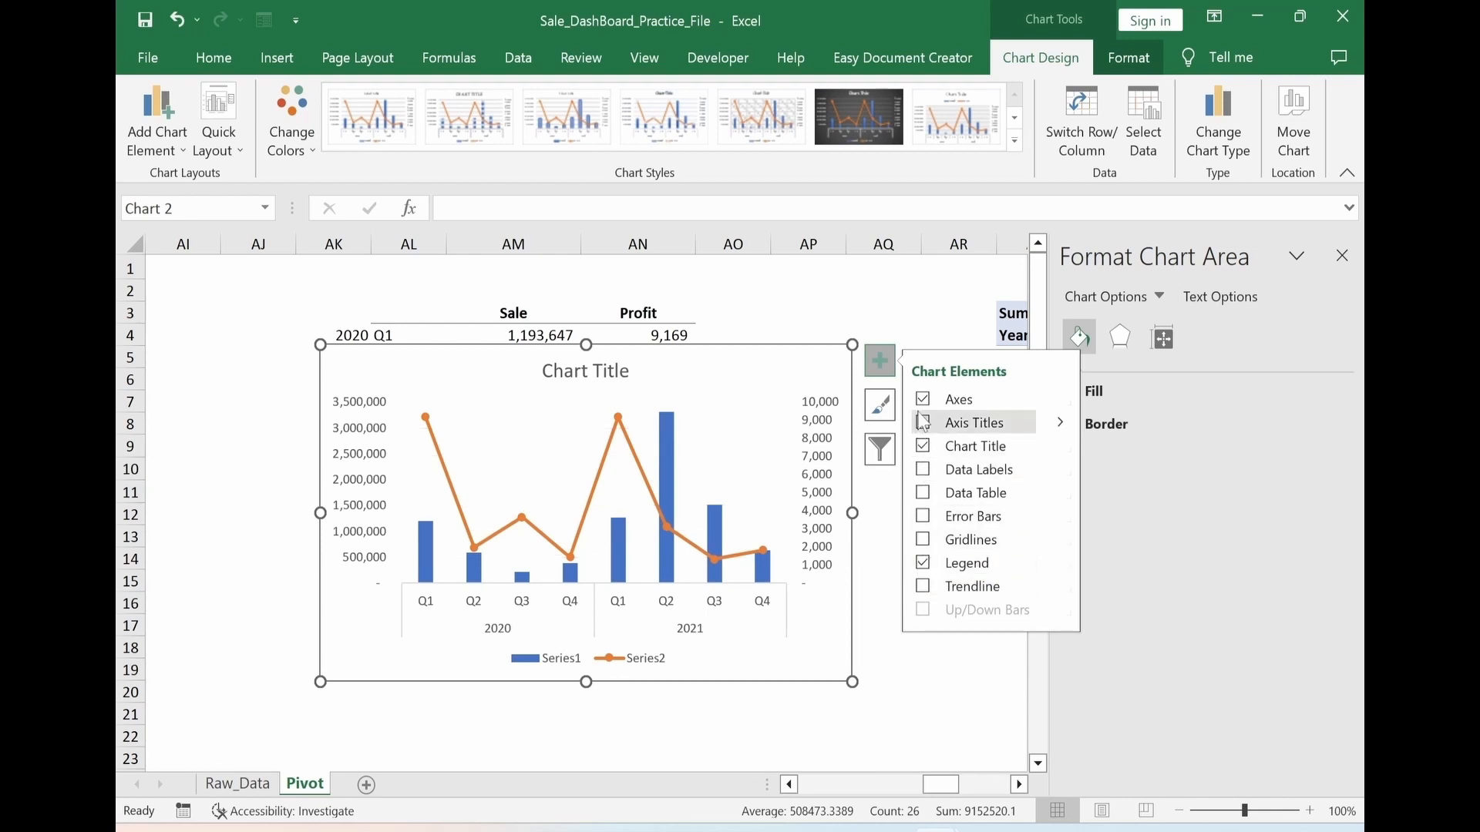
left_click(921, 445)
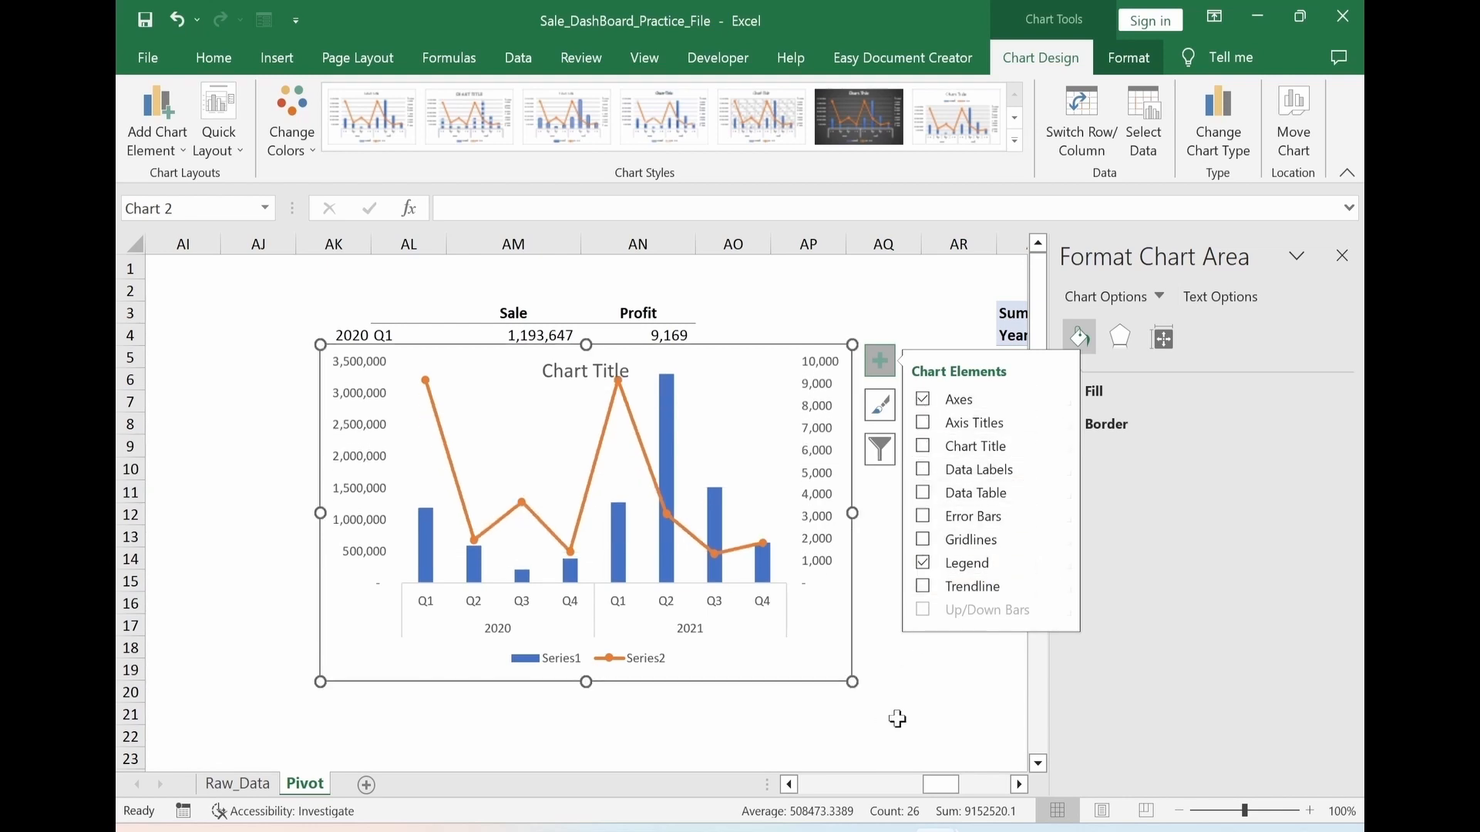
key("Escape")
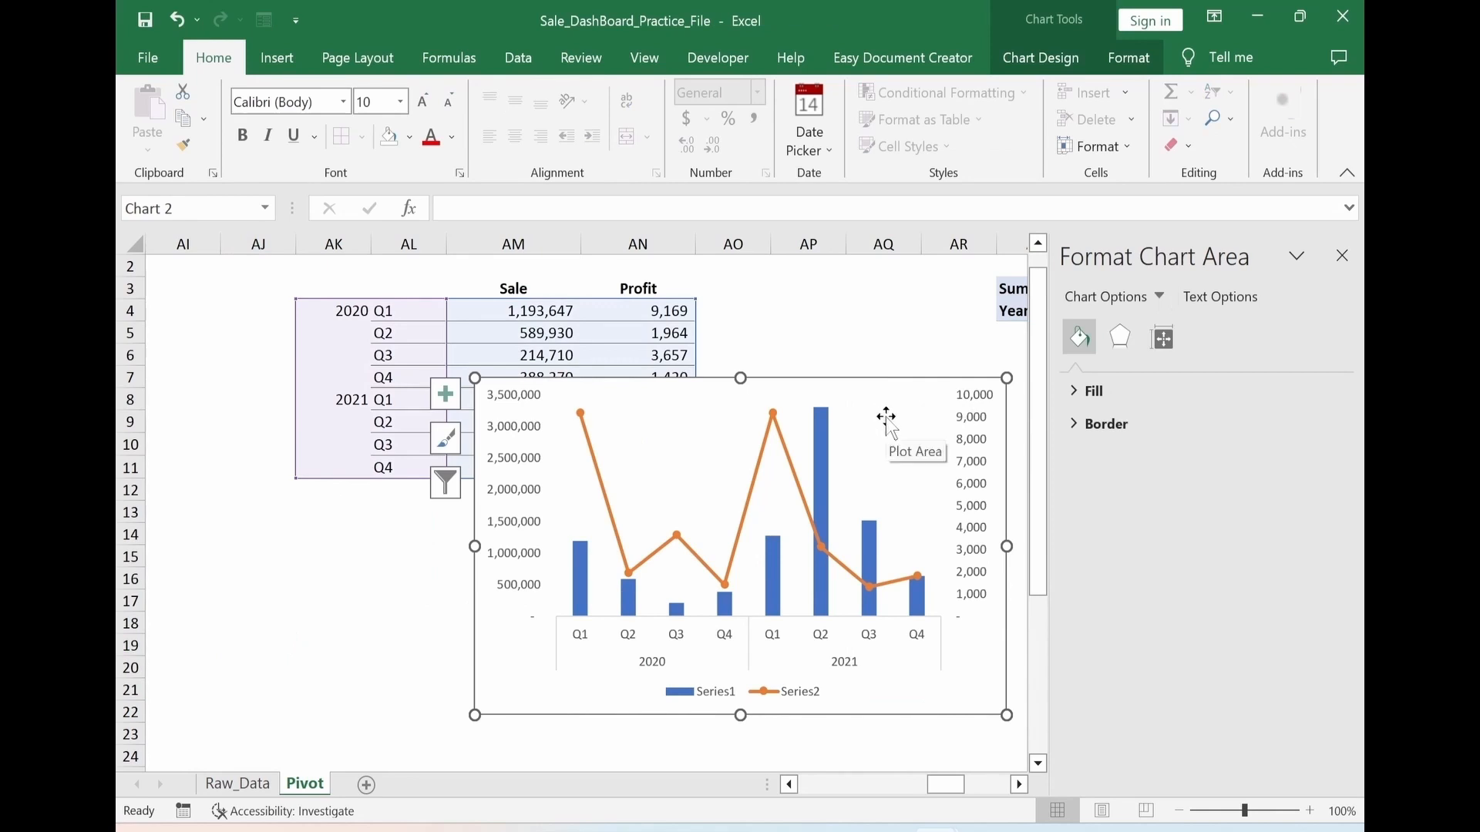
Edit the chart's data source so the first series takes its name from the Sale header in AM3
right_click(887, 421)
left_click(936, 548)
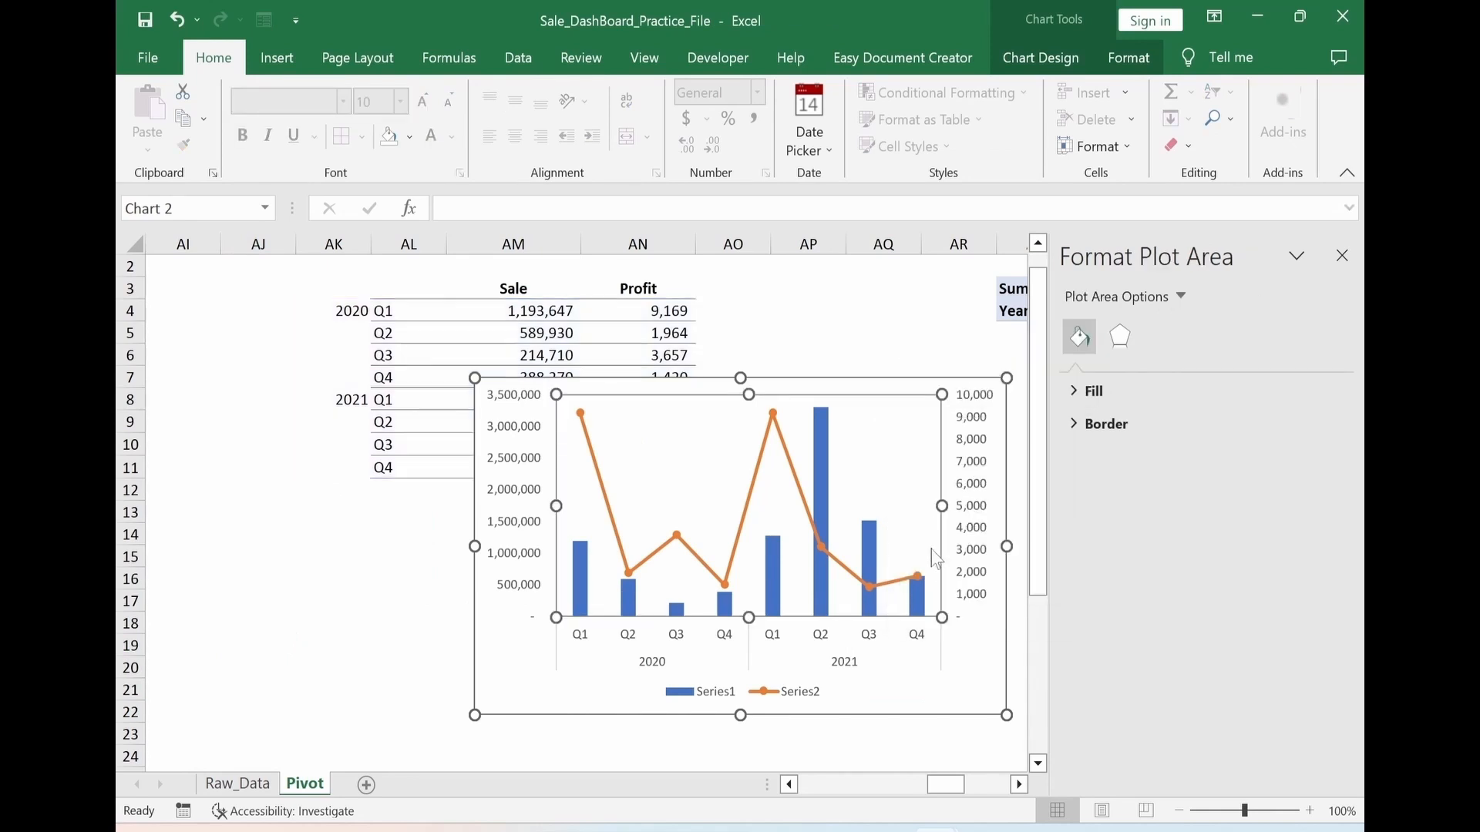
left_click(475, 487)
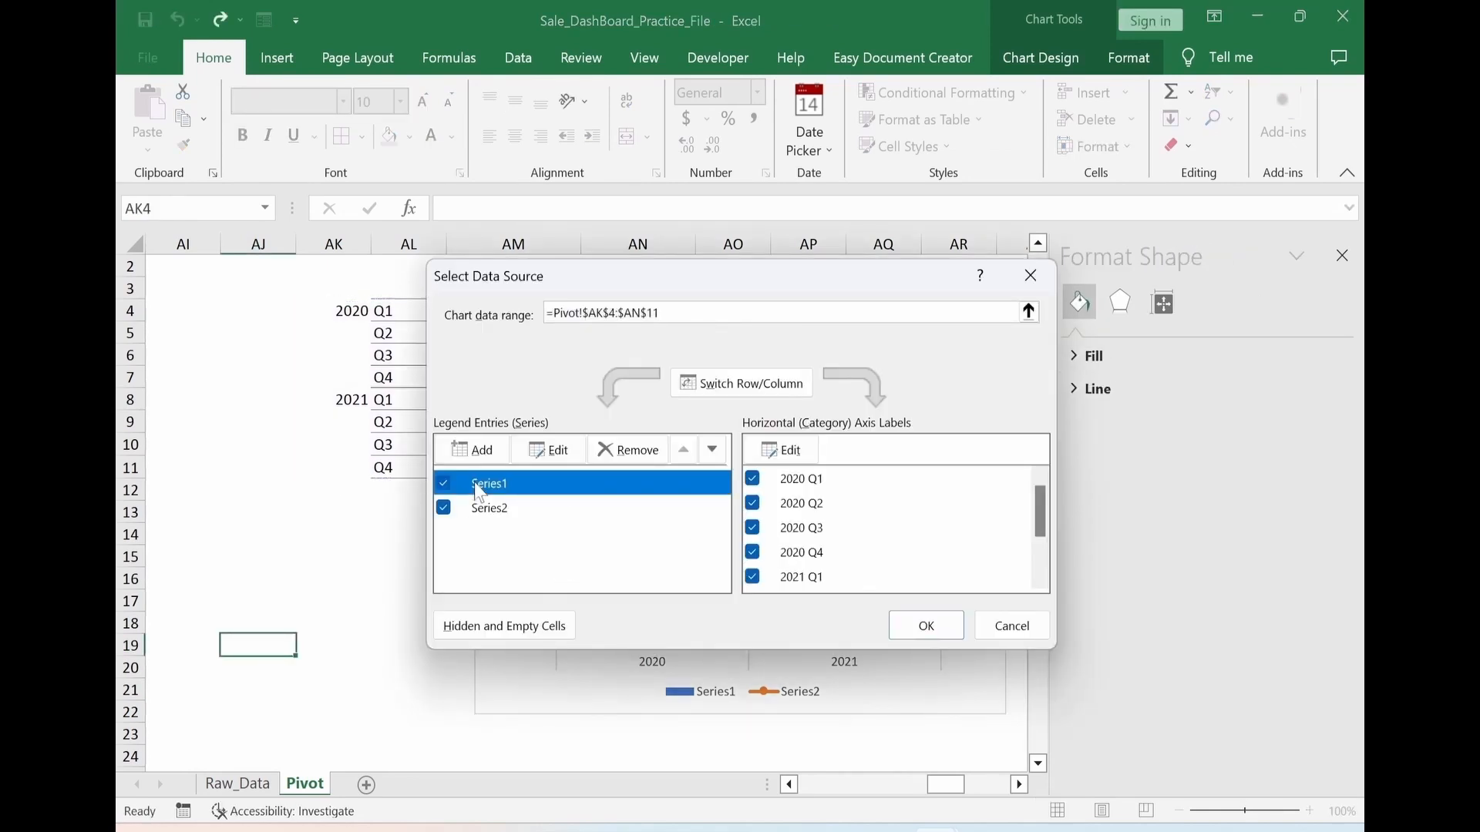
left_click(558, 453)
left_click(504, 289)
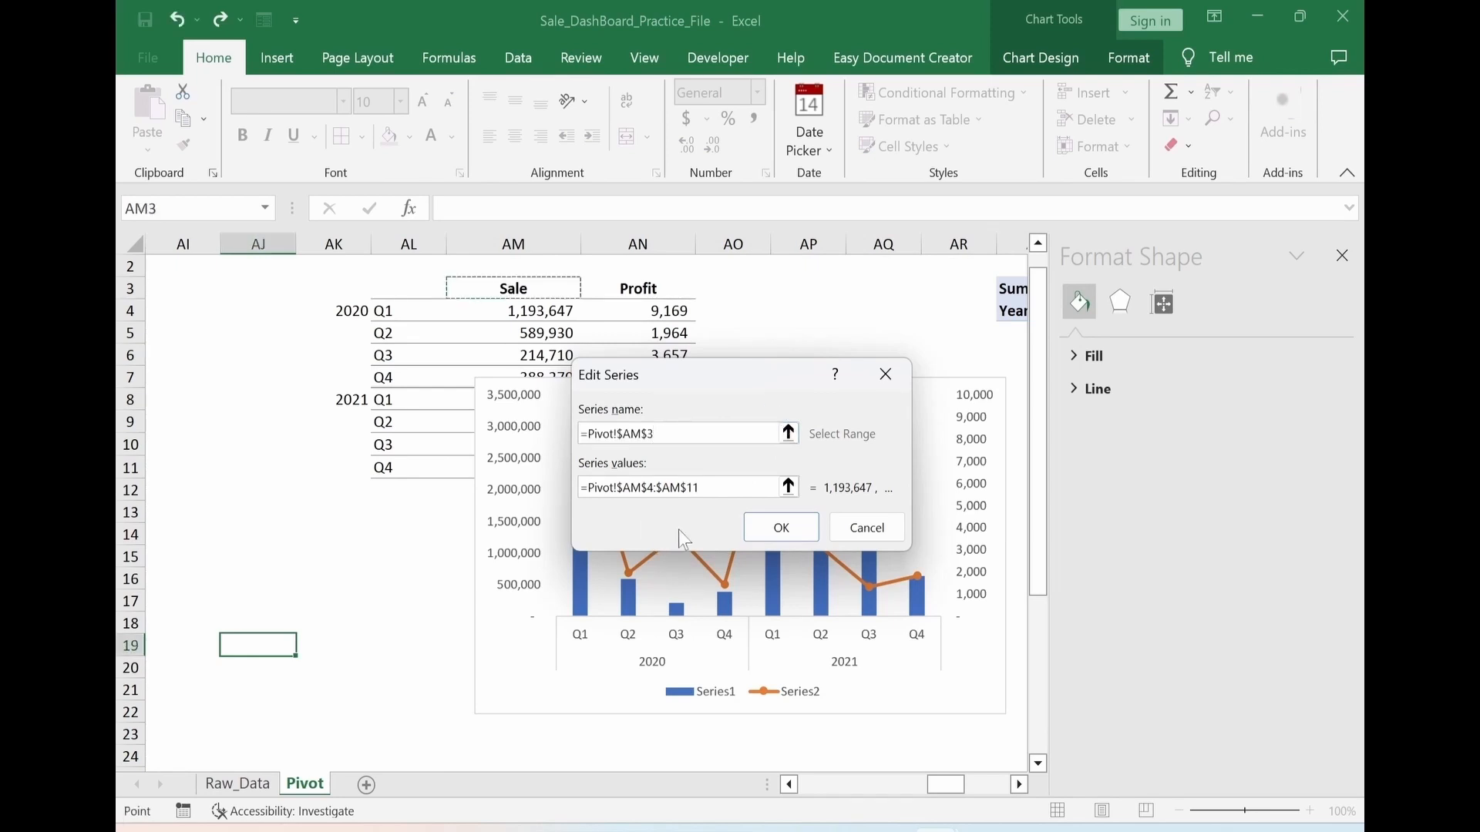
left_click(779, 517)
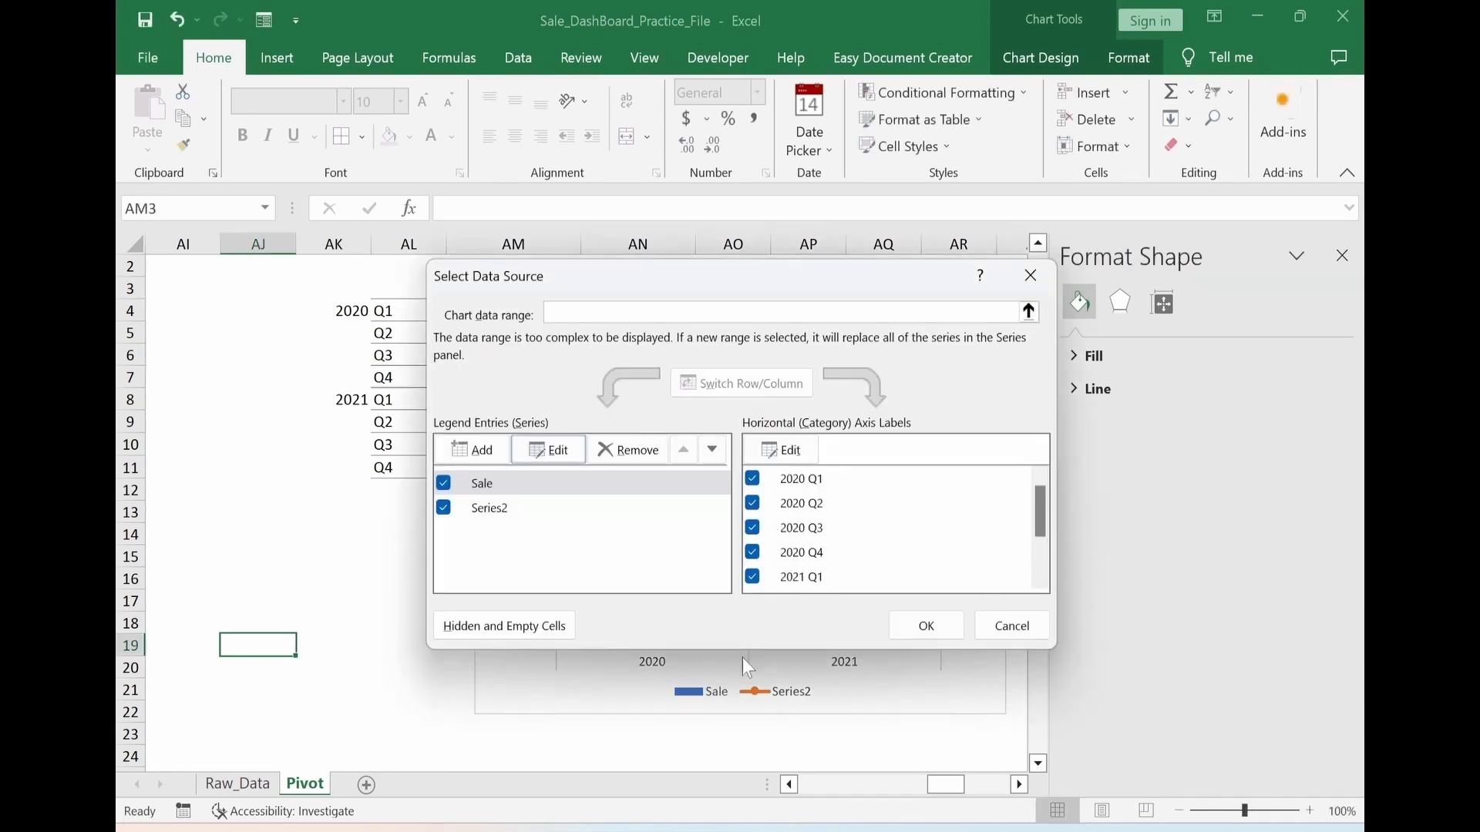
Name the second series from the Profit header in AN3 and apply the data source changes
left_click(511, 513)
left_click(552, 451)
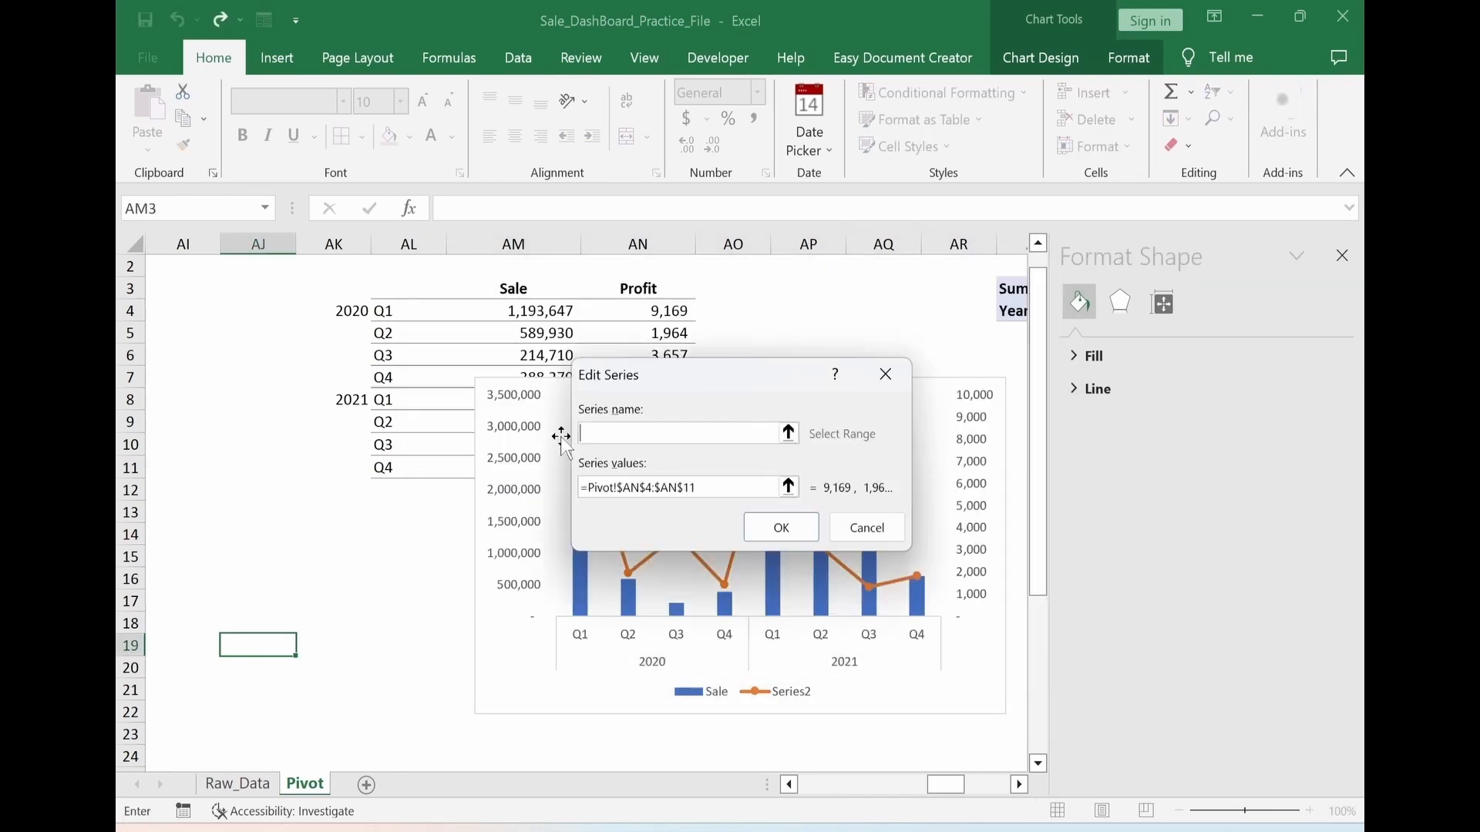
left_click(602, 290)
left_click(781, 527)
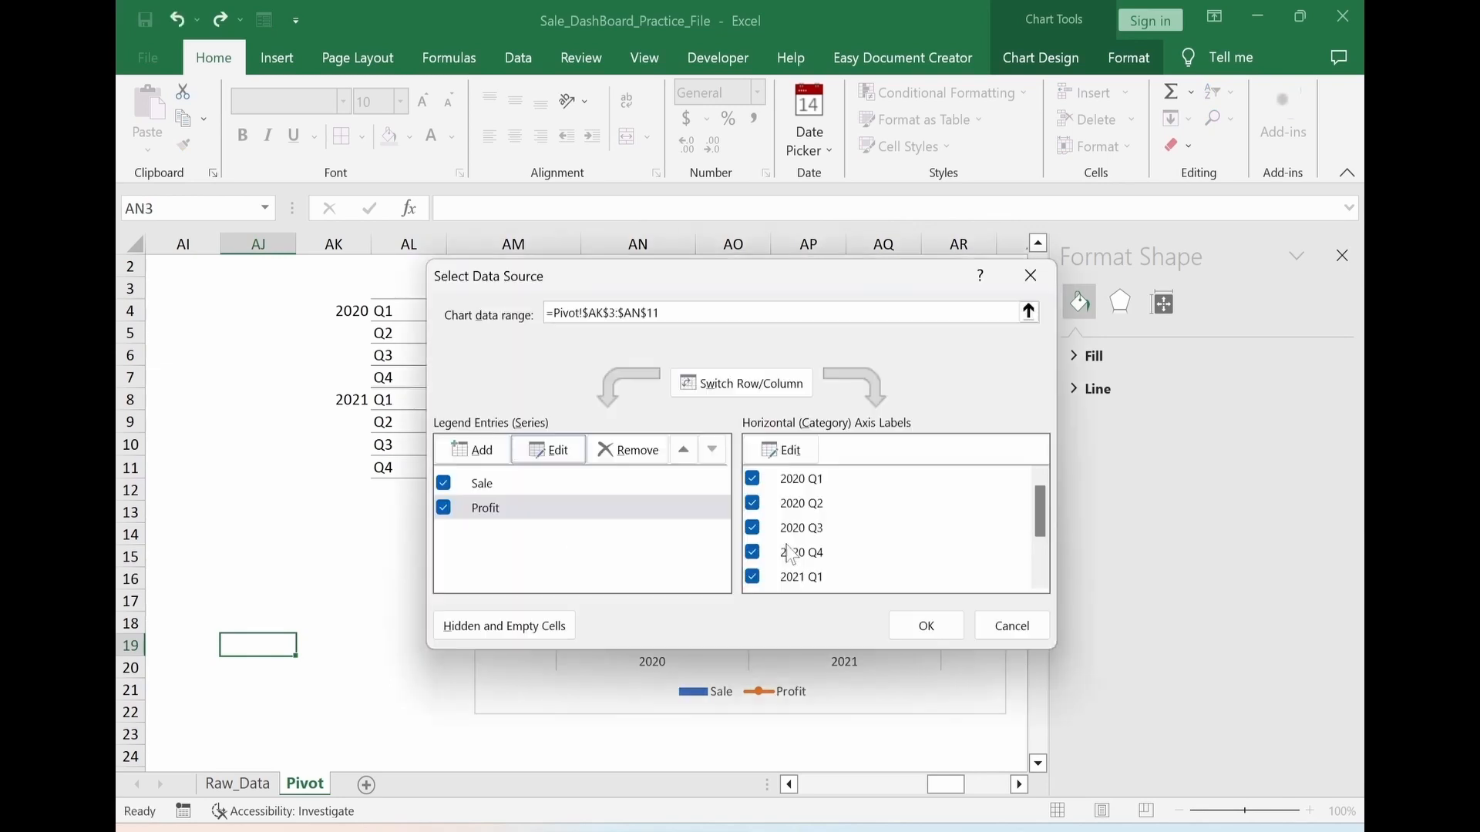
left_click(910, 626)
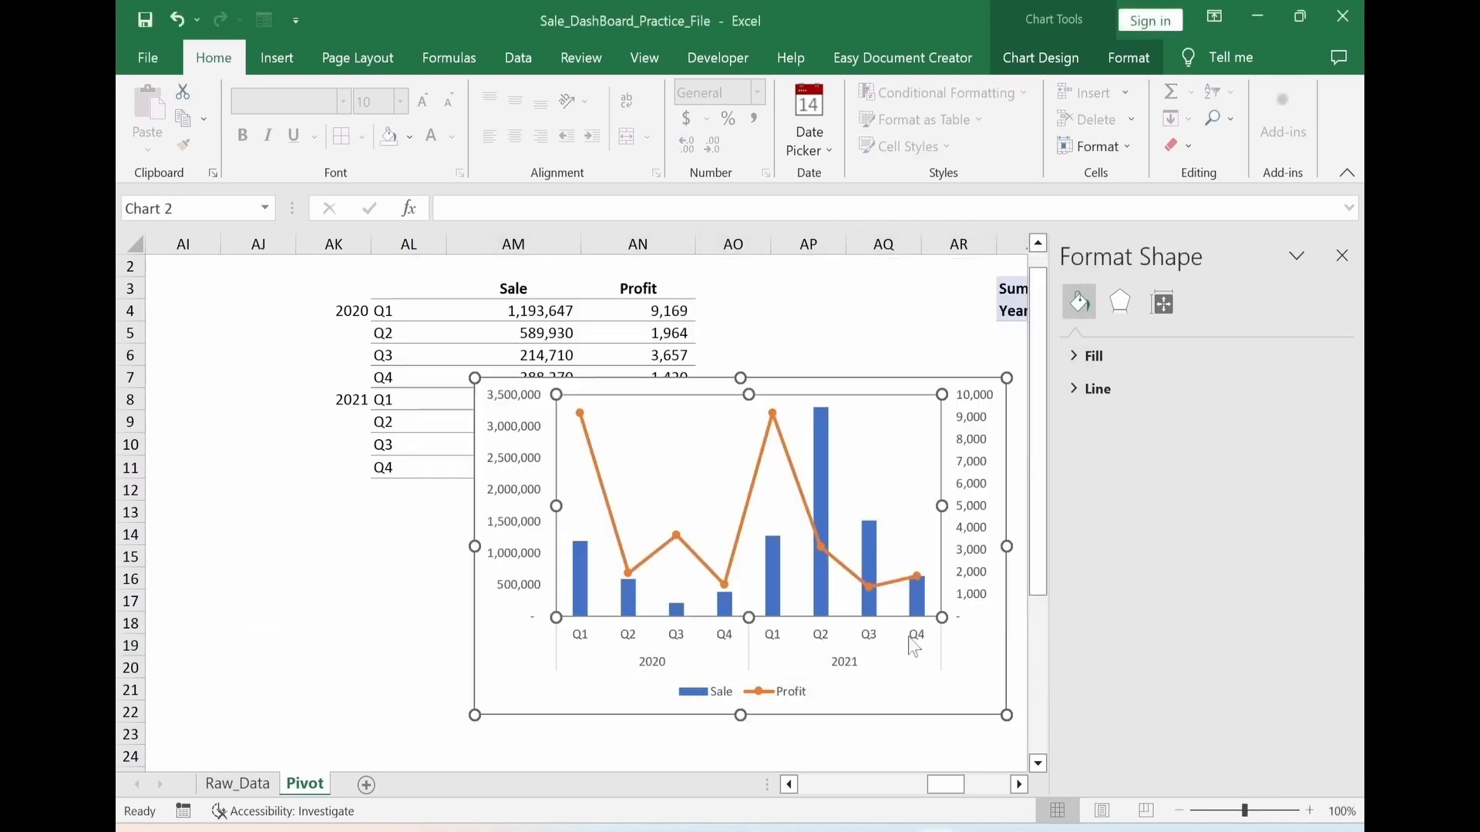
left_click(408, 645)
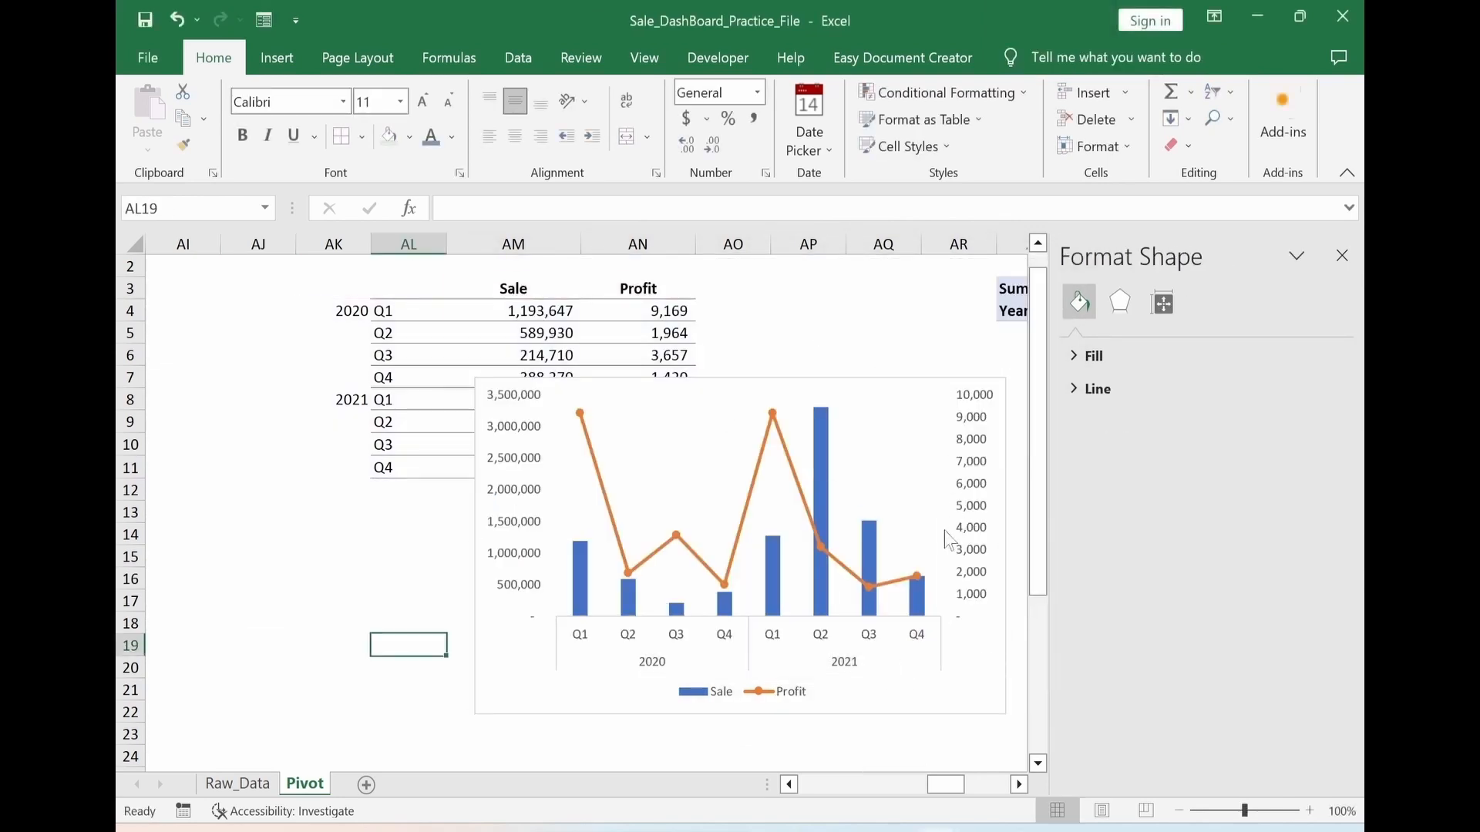
left_click(972, 488)
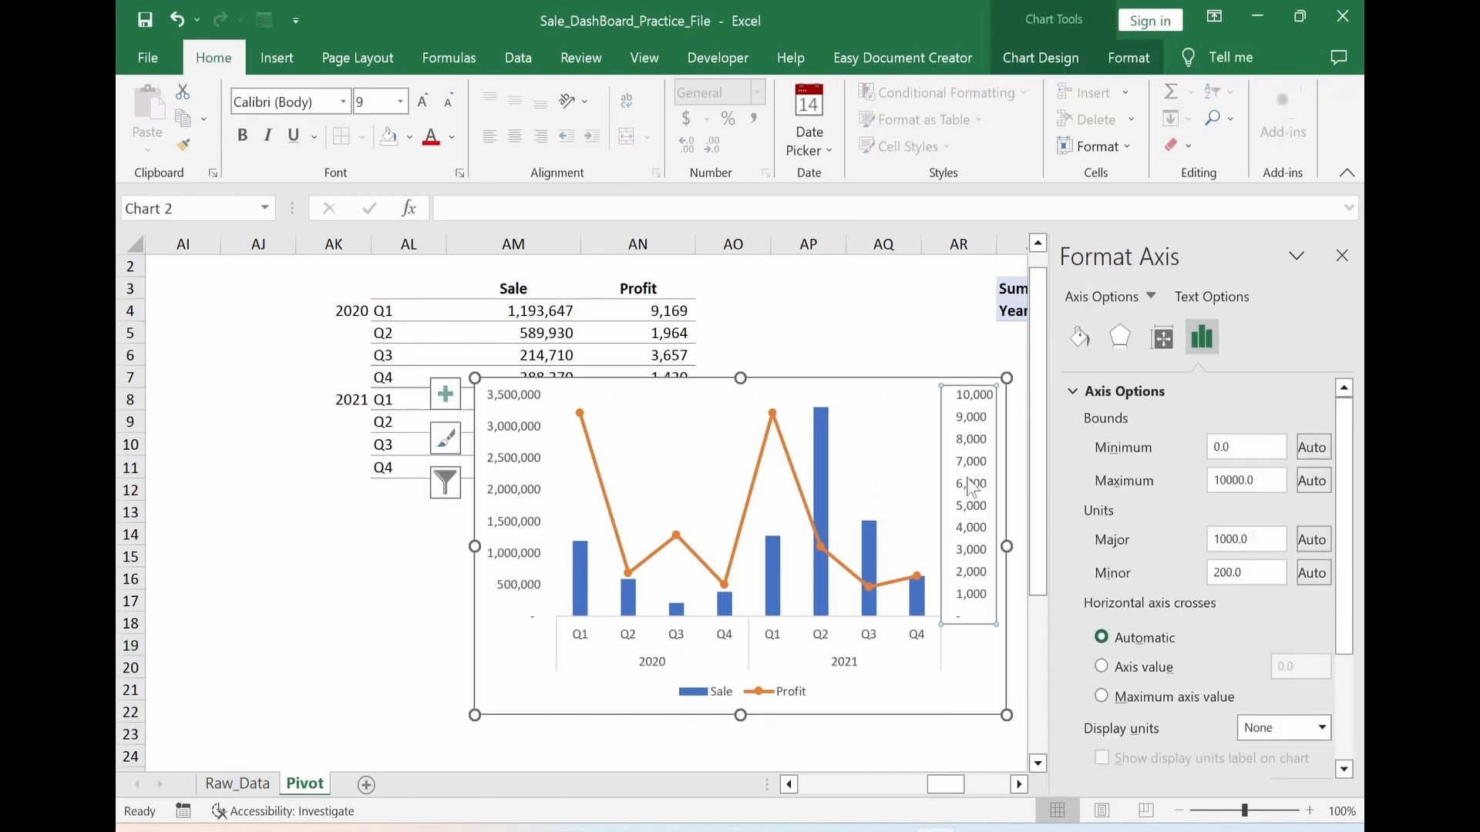
key("Delete")
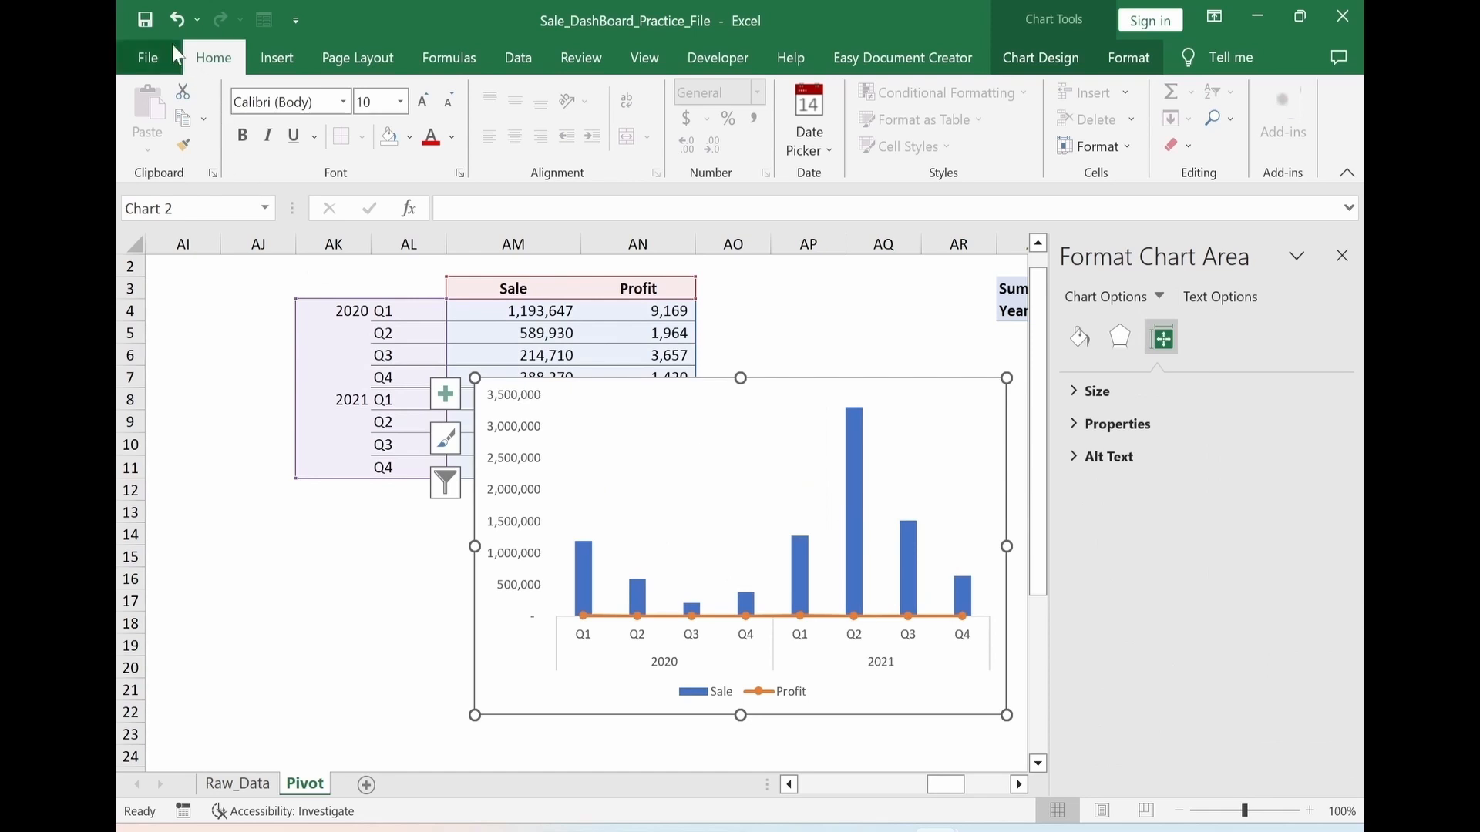
left_click(177, 19)
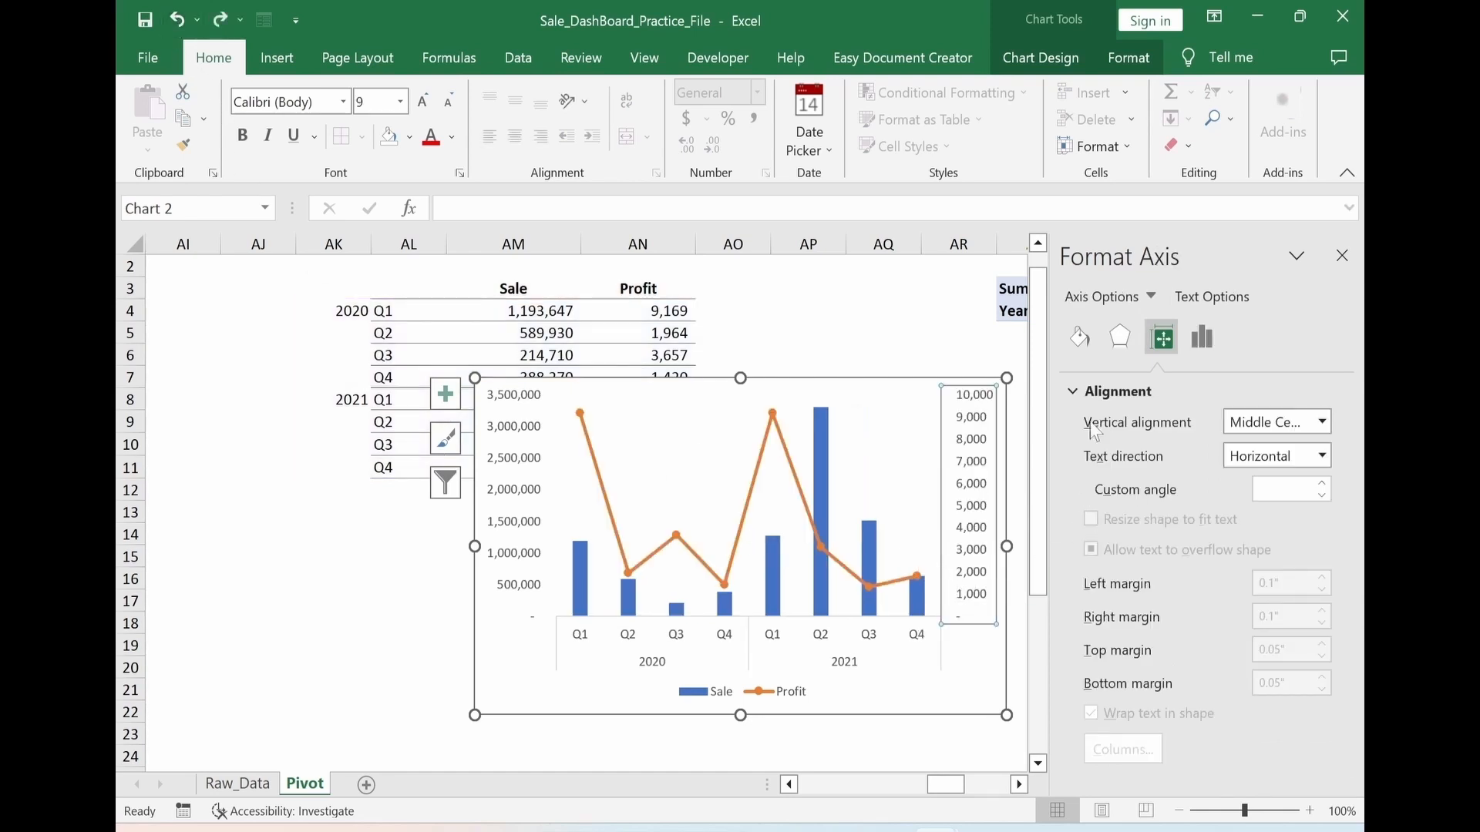
Hide the secondary vertical axis labels by setting their label position to None
left_click(1208, 338)
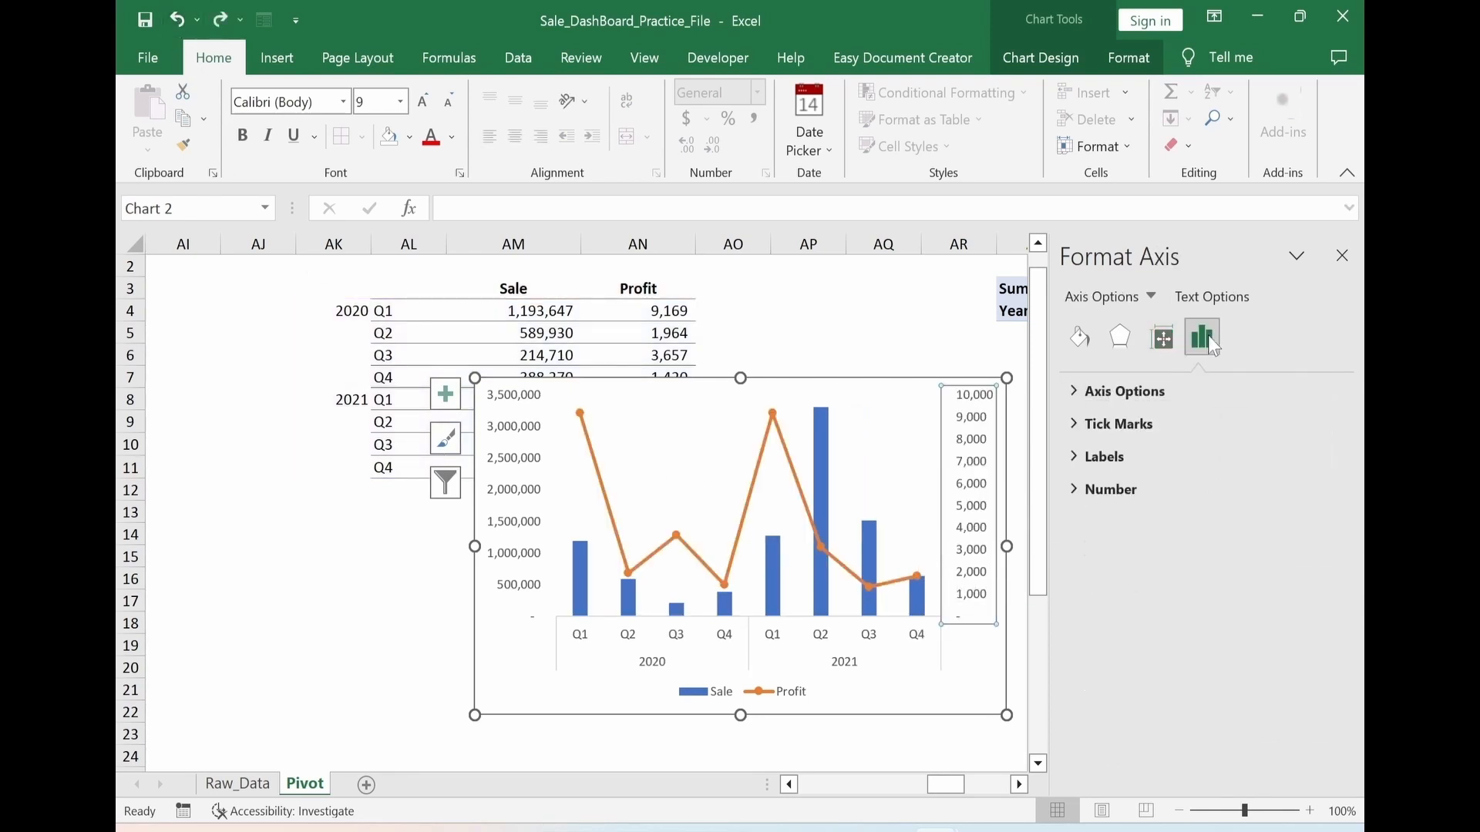
left_click(1073, 452)
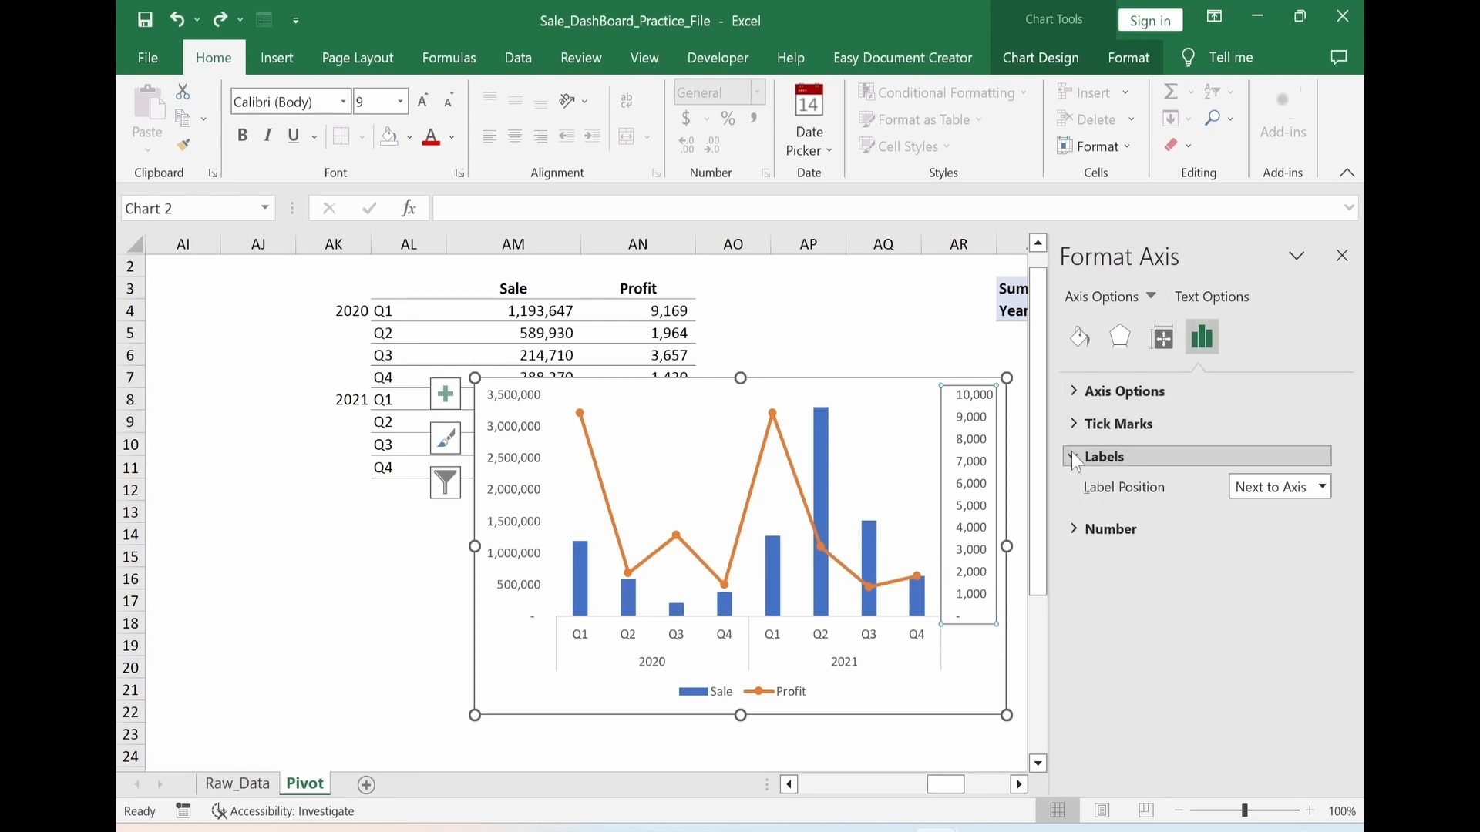
left_click(1321, 487)
left_click(1261, 581)
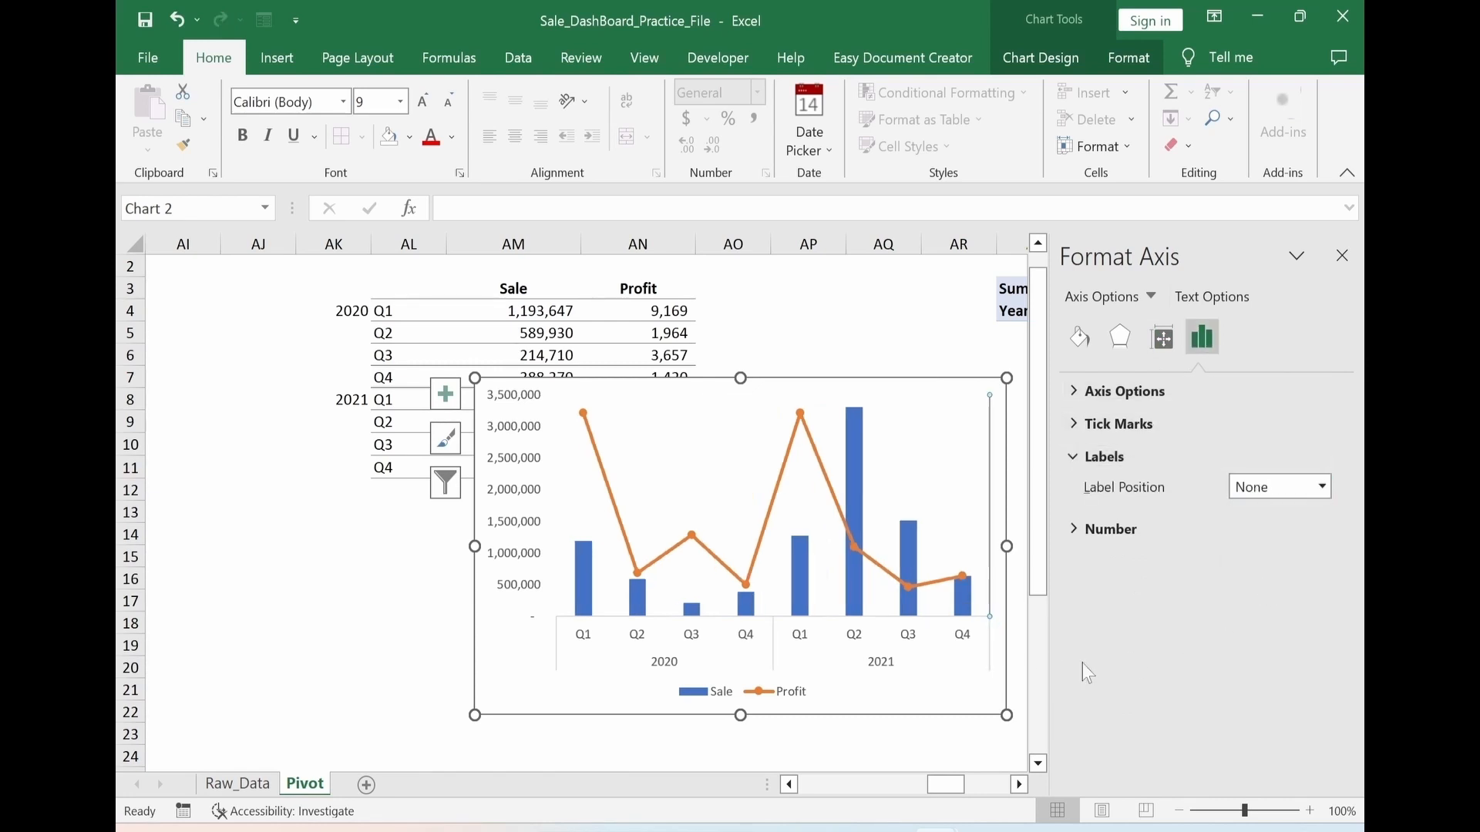
left_click(339, 686)
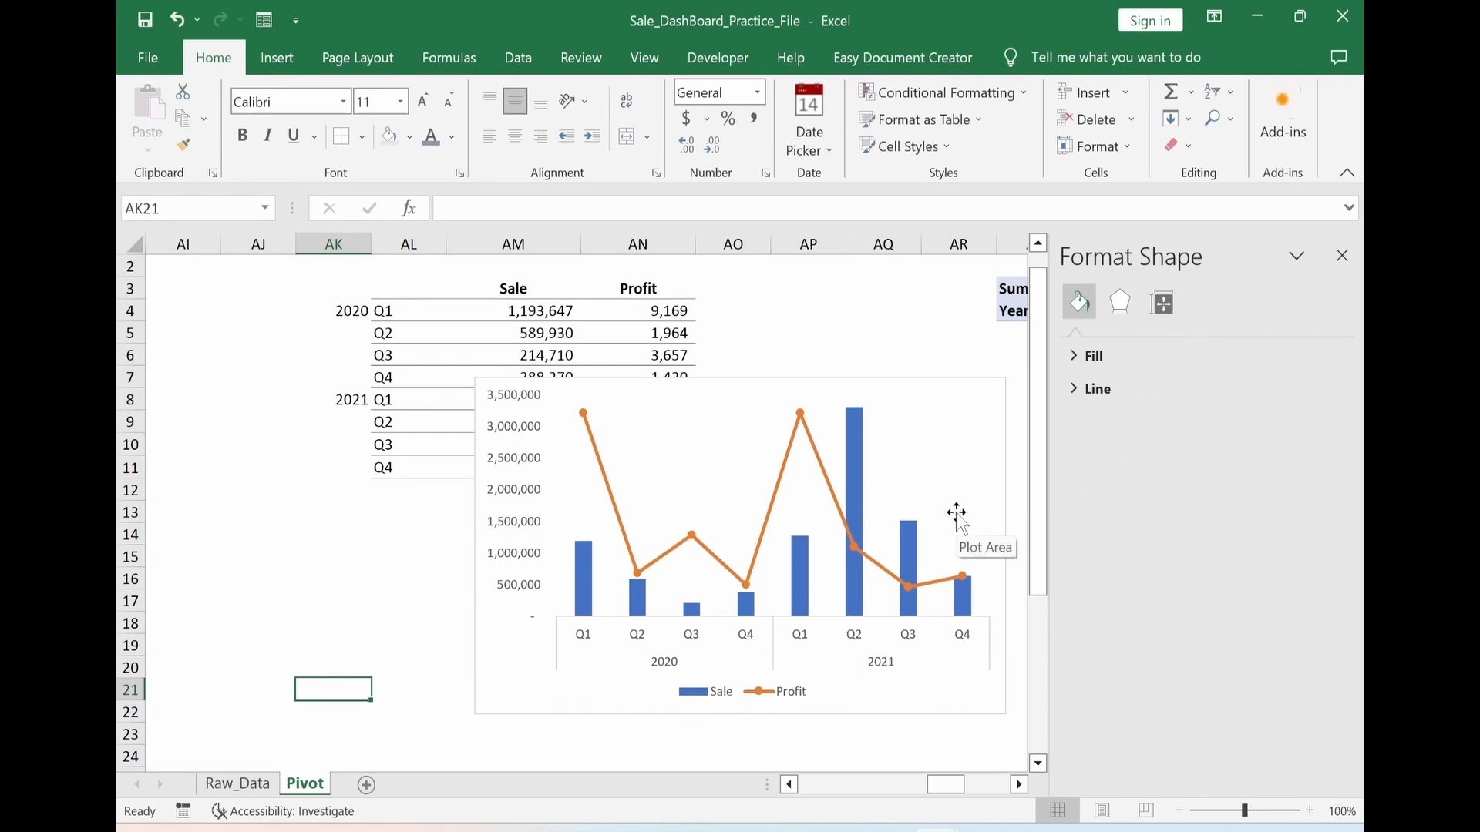
Add bold data labels above the points of the Profit line
right_click(802, 412)
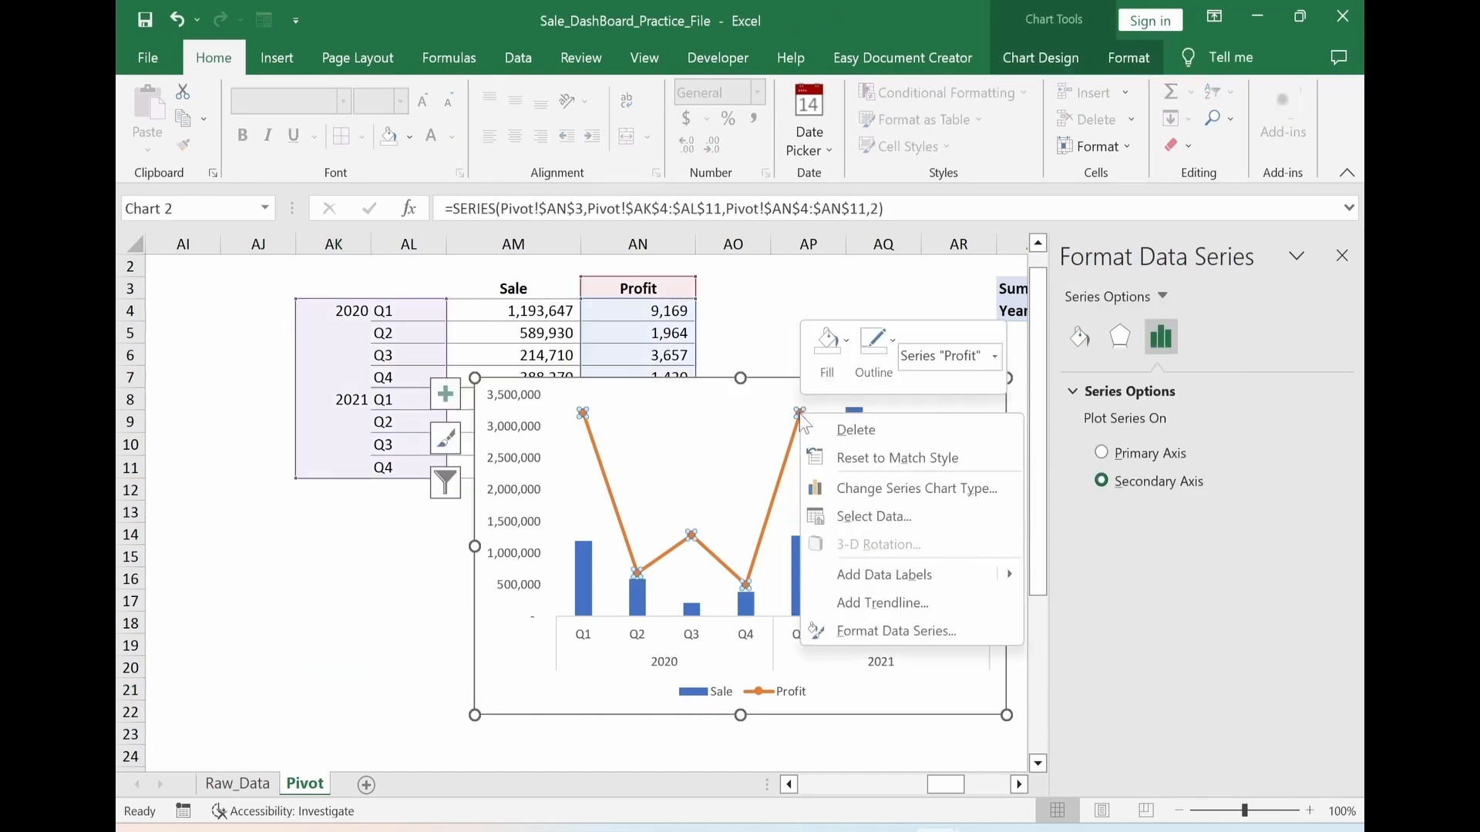
left_click(886, 575)
scroll(1143, 751, "down", 2)
scroll(1143, 752, "up", 2)
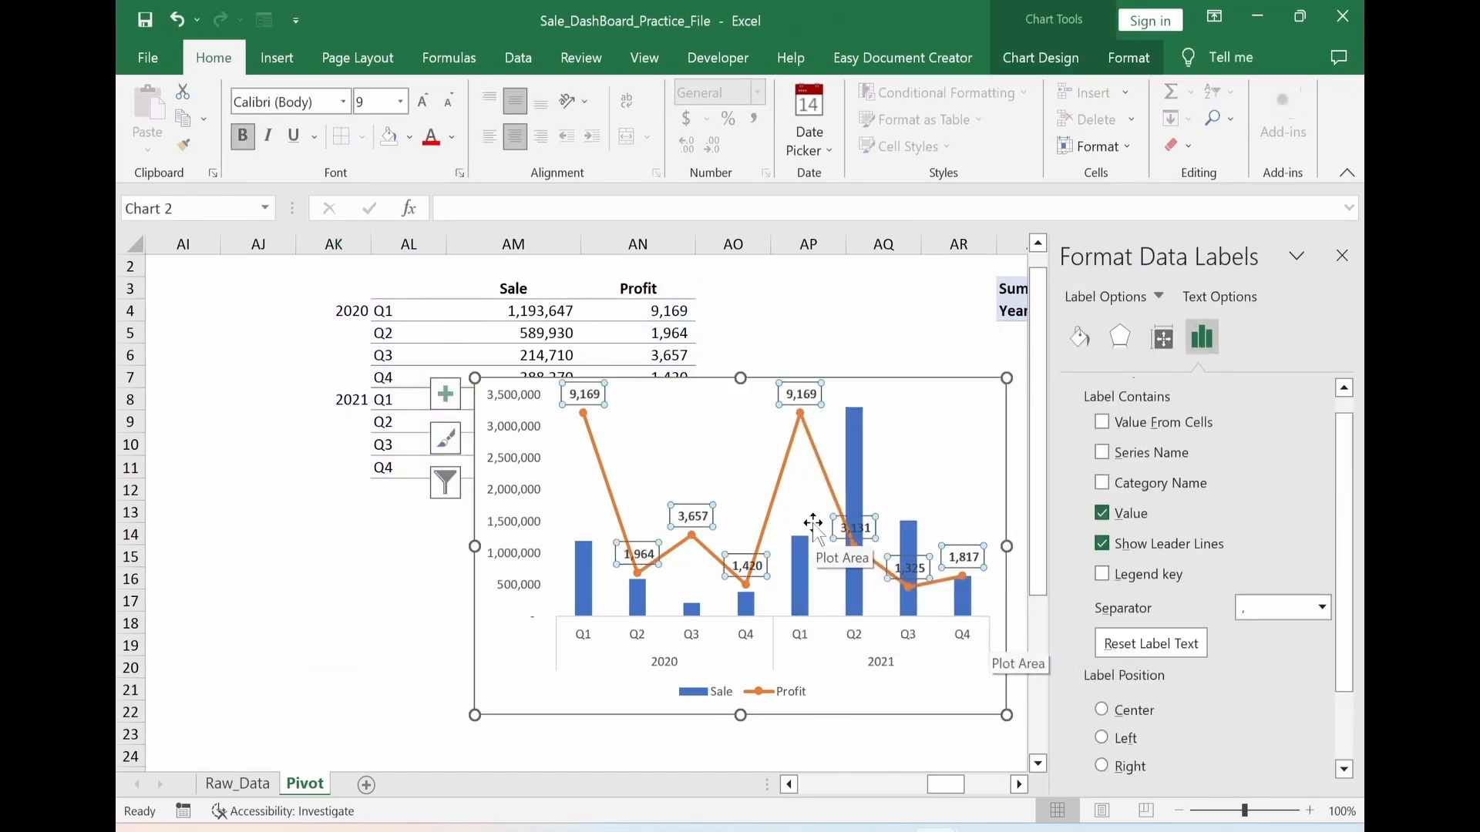
Give the Profit series built-in round markers with a solid purple fill and a solid purple border
left_click(846, 518)
left_click(1163, 392)
left_click(1119, 424)
left_click(1091, 514)
scroll(1088, 510, "down", 2)
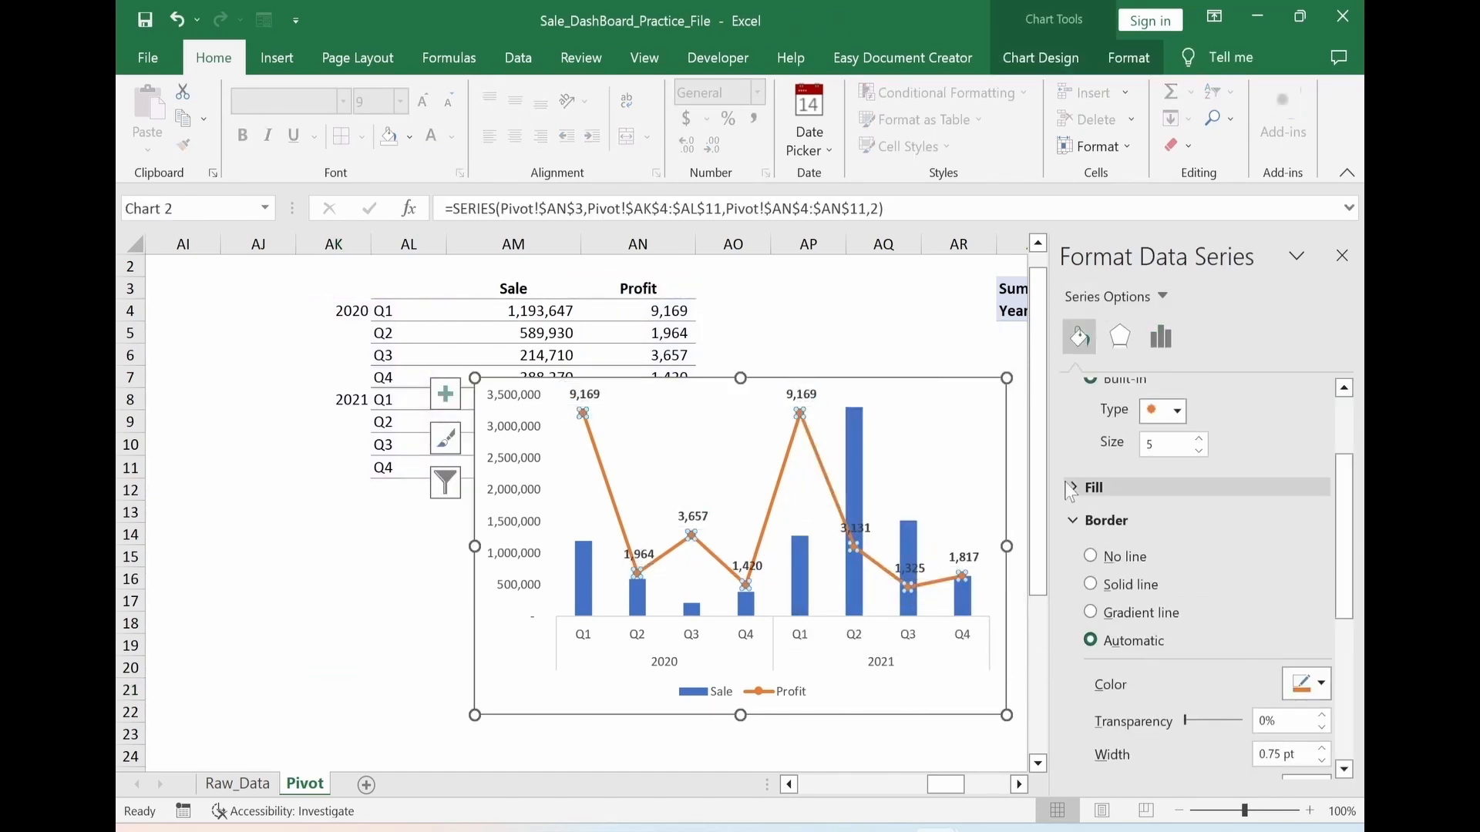
left_click(1072, 488)
left_click(1090, 551)
left_click_drag(1343, 524, 1342, 461)
left_click(1090, 569)
left_click(1320, 668)
left_click(1349, 617)
Format the Profit line as a solid-colour purple line, 1.5 pt wide, with a dashed dash type
left_click(1088, 392)
left_click(1090, 488)
scroll(1193, 545, "down", 2)
left_click(1320, 499)
left_click(1350, 691)
left_click(1322, 576)
left_click(1322, 576)
left_click(1321, 577)
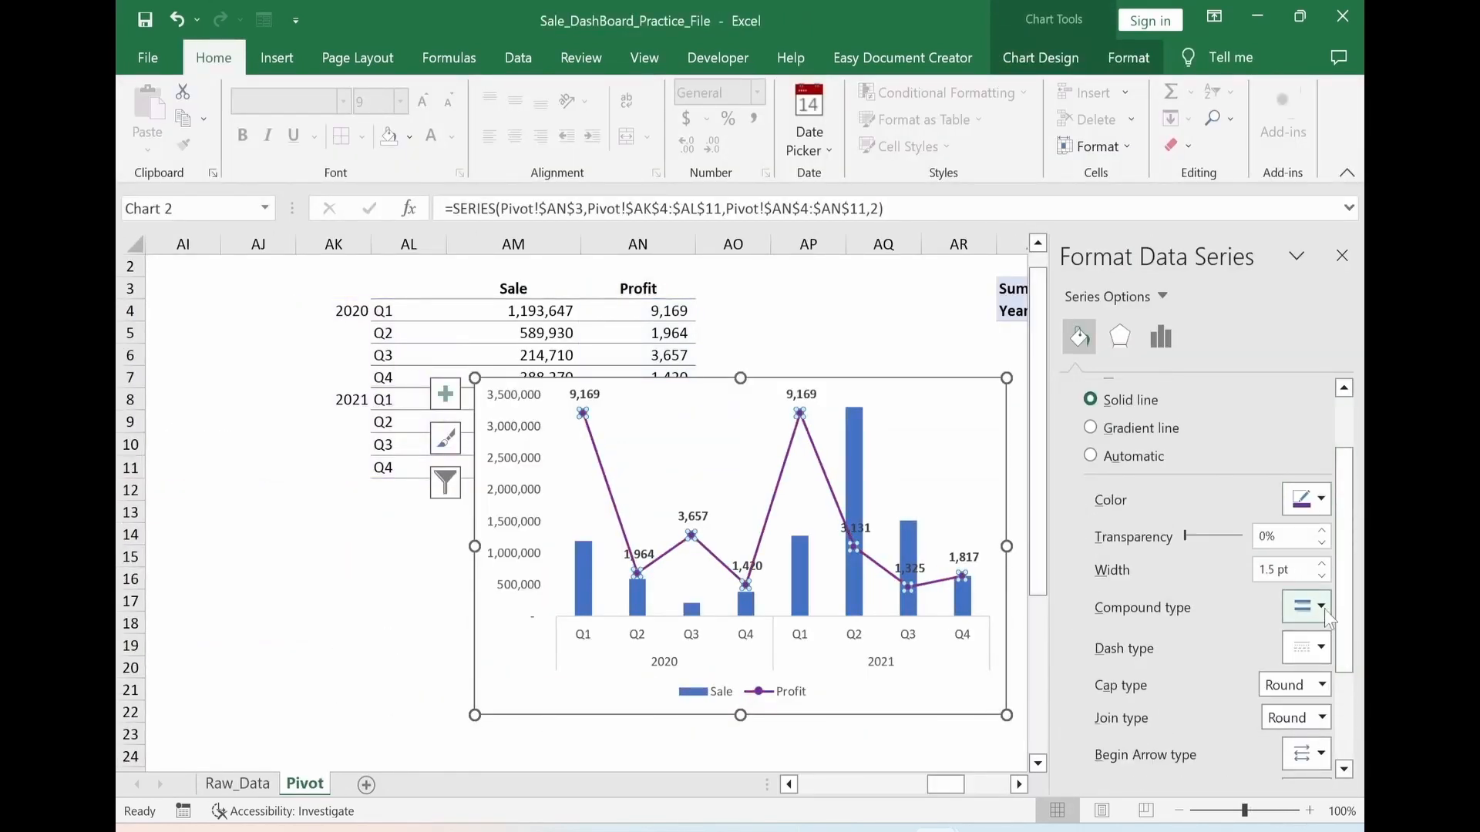
left_click(1313, 717)
Fill the Sale columns with a solid blue-gray theme color
left_click(334, 690)
left_click(857, 468)
left_click(1091, 456)
left_click(1320, 641)
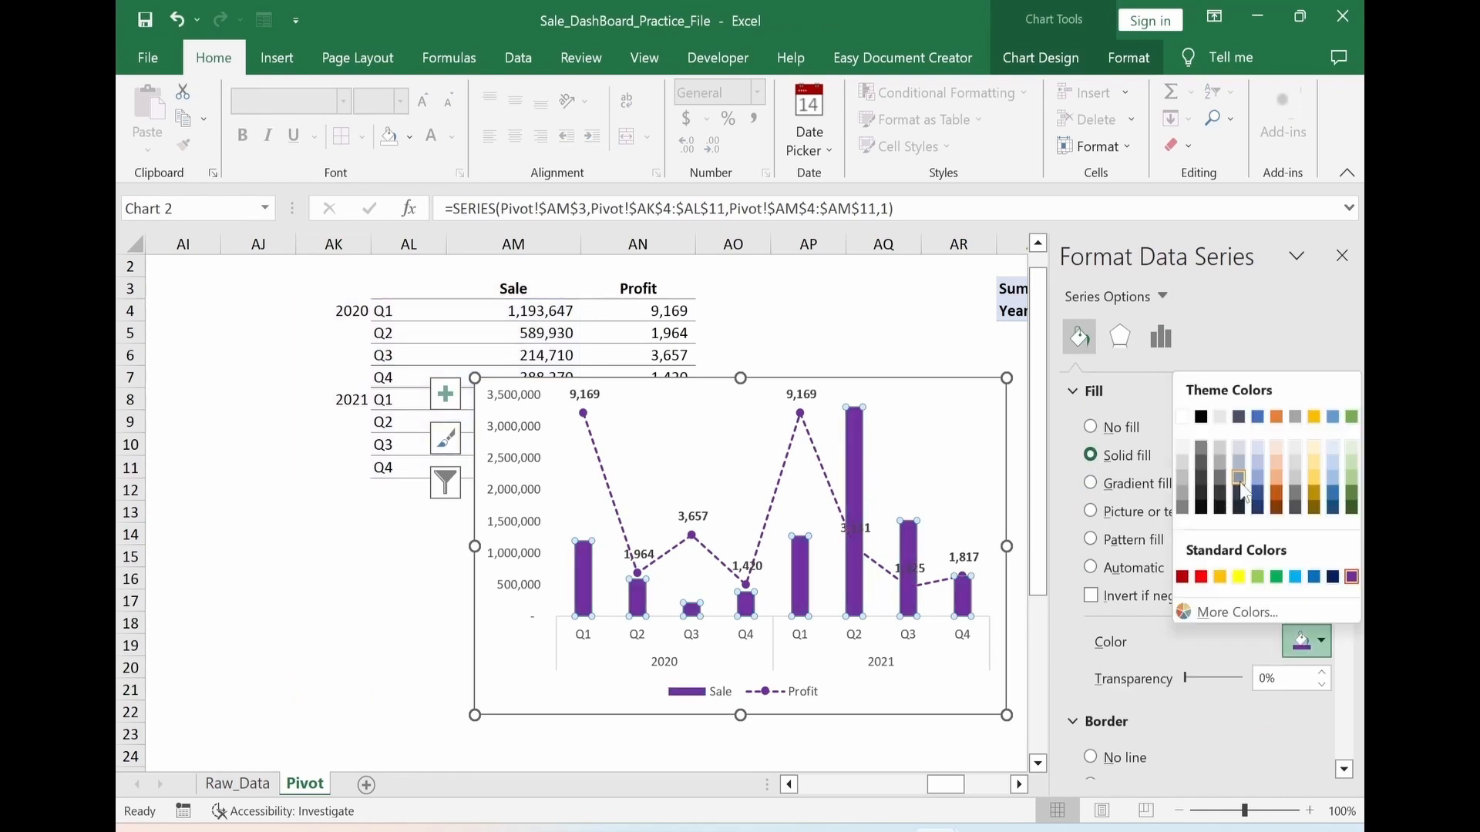
left_click(1245, 478)
Make the horizontal axis labels bold at font size 10
left_click(590, 645)
left_click(242, 135)
left_click(422, 101)
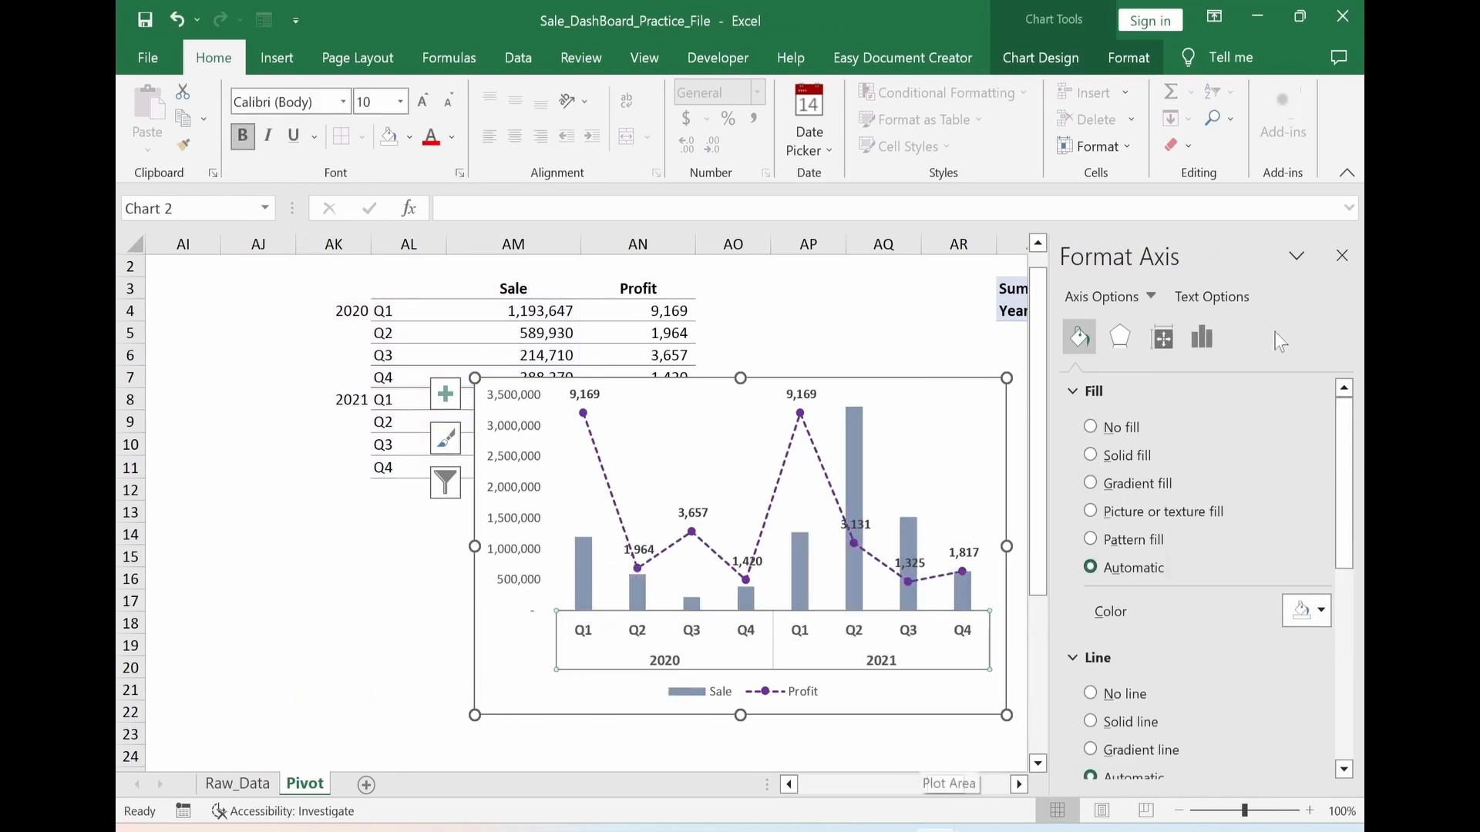
Move the combo chart's legend to the Top position and close the formatting pane
left_click(806, 693)
left_click(1160, 337)
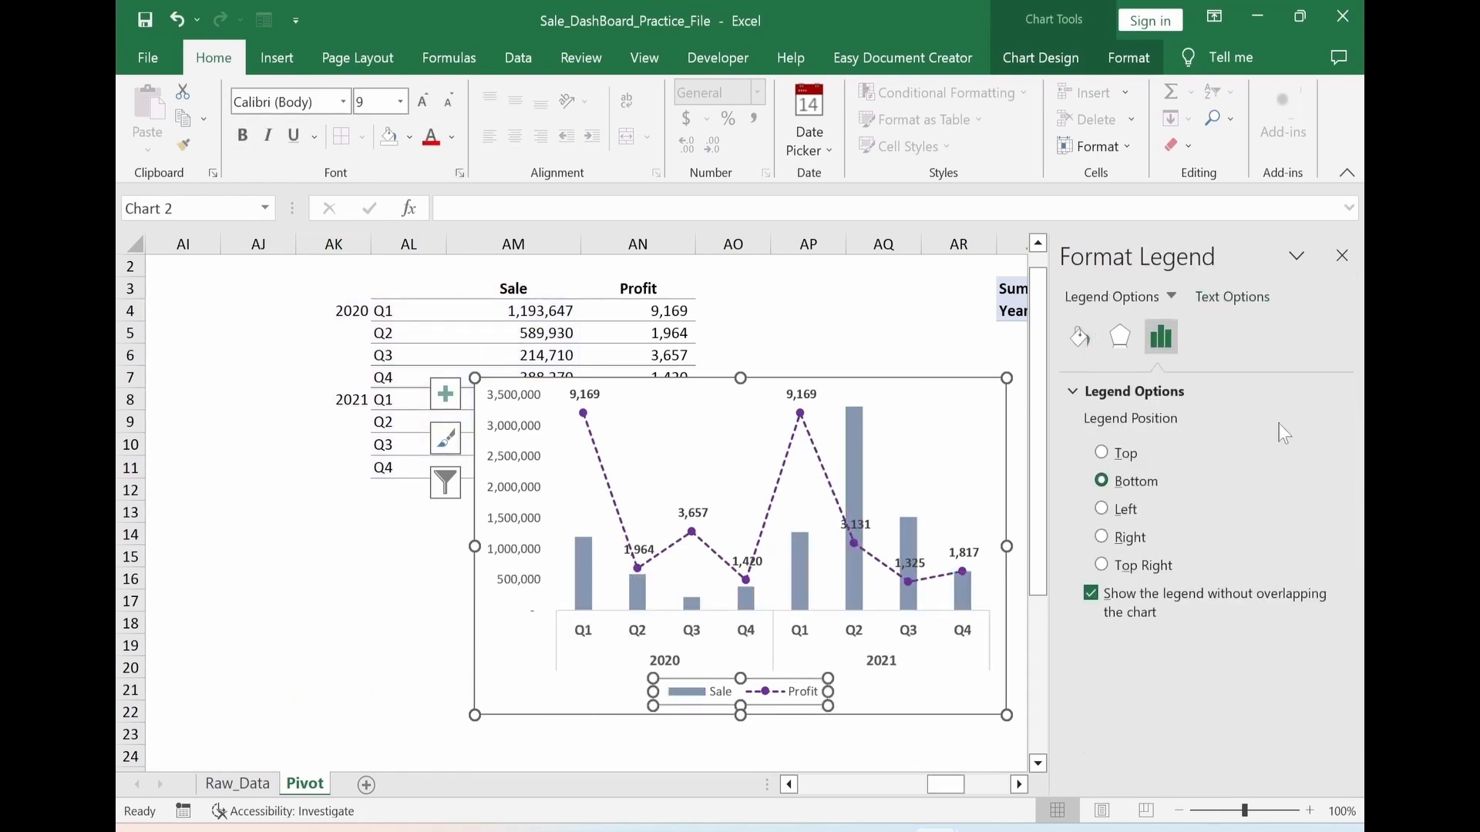
left_click(1104, 454)
left_click(1342, 256)
Add axis titles to the combo chart and delete the horizontal and secondary vertical ones
left_click(1033, 393)
left_click(1077, 456)
left_click(779, 686)
key("Delete")
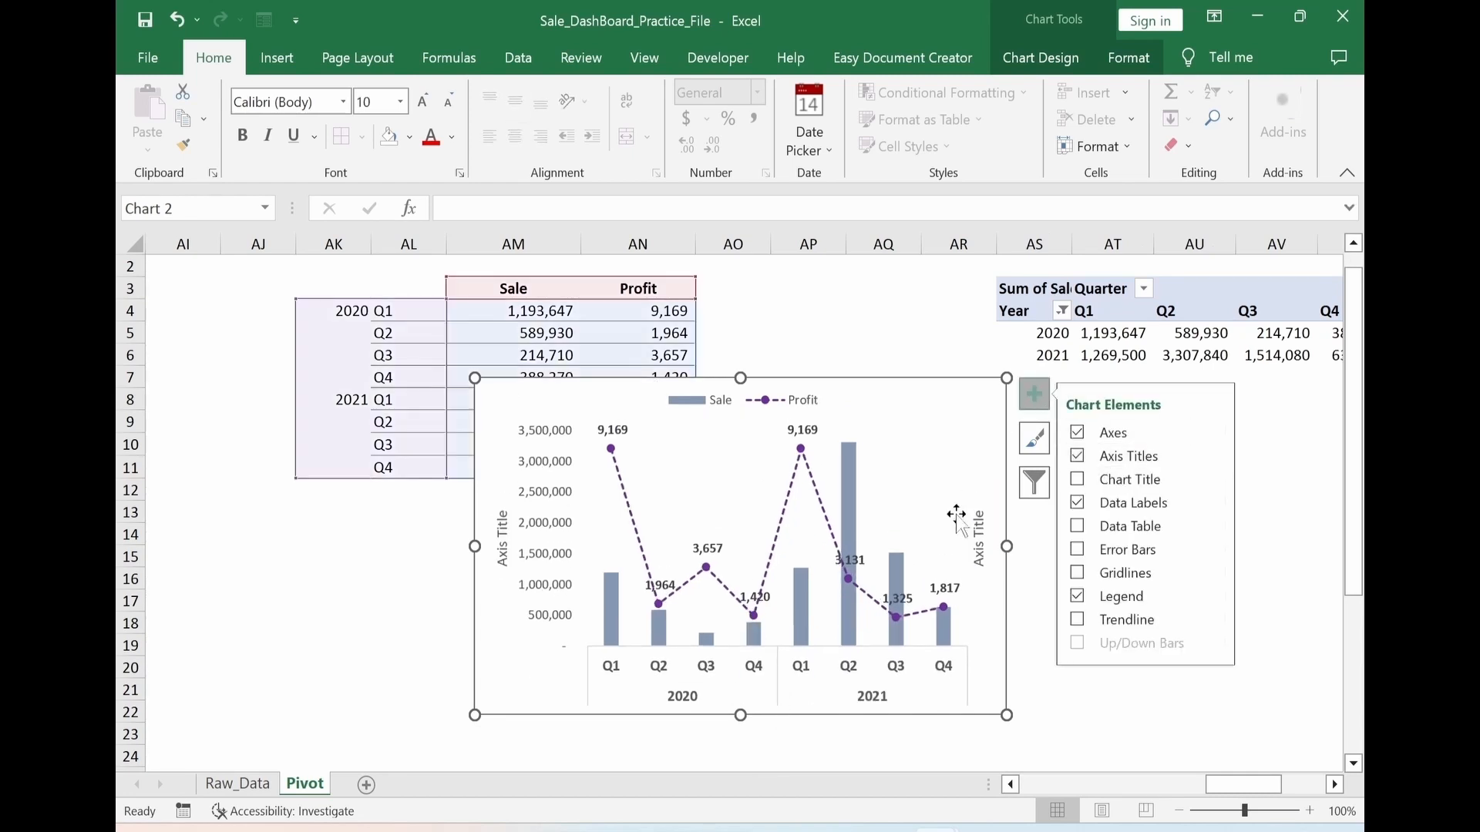
left_click(976, 525)
key("Delete")
Change the primary vertical axis title to "Sale Figure" in bold
left_click(502, 565)
left_click(177, 20)
type("Sa")
mouse_move(502, 567)
left_mouse_down()
mouse_move(501, 516)
mouse_move(501, 574)
left_mouse_up()
type("le Figure")
key("ctrl+b")
left_click(367, 624)
Set the chart area to No Fill and No Outline, and move the chart off the Sale and Profit table to its right
left_click(601, 400)
left_click(1128, 58)
left_click(719, 93)
left_click(709, 327)
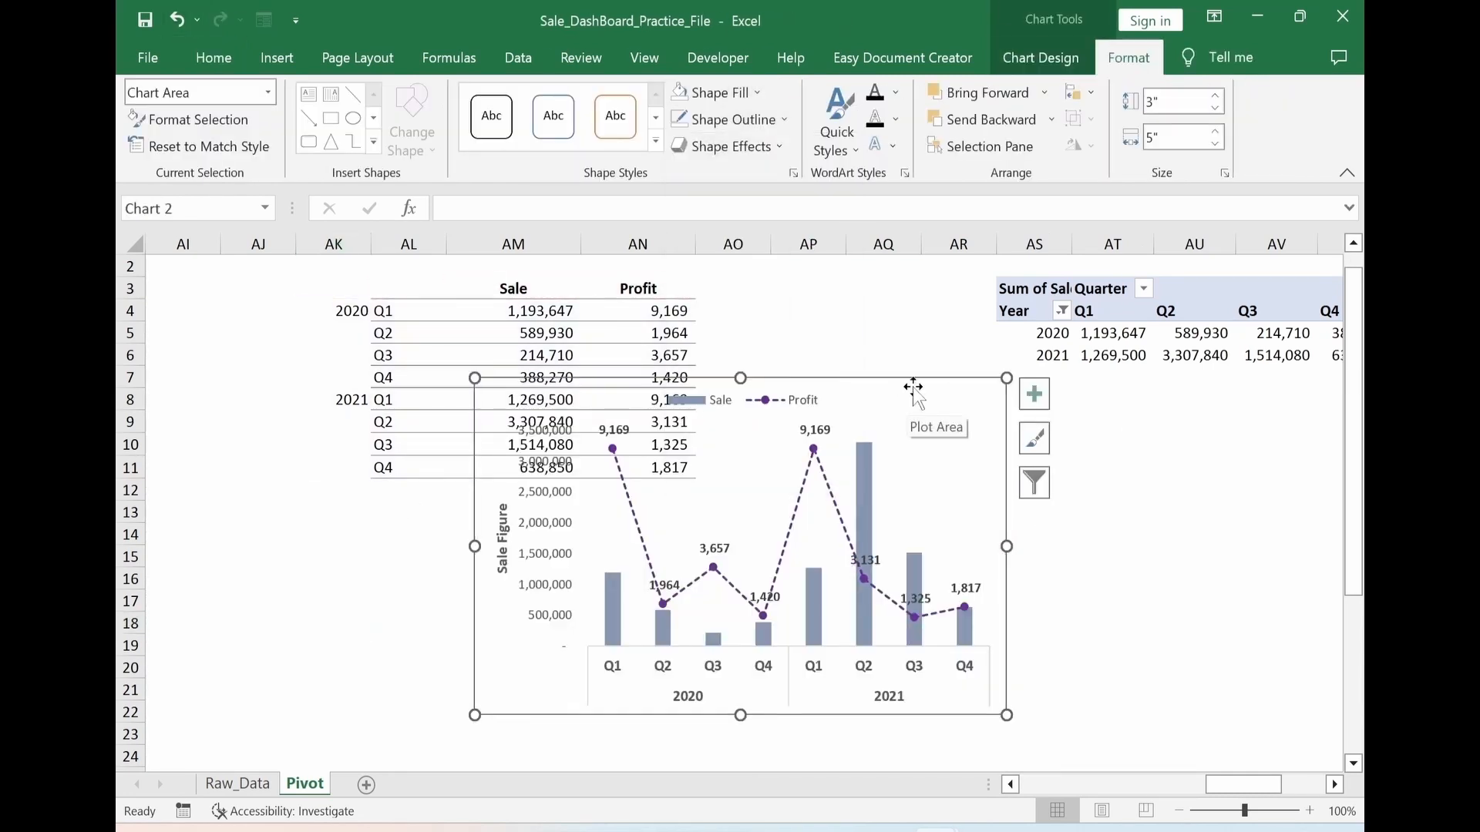
left_click_drag(915, 386, 1179, 418)
left_click(574, 672)
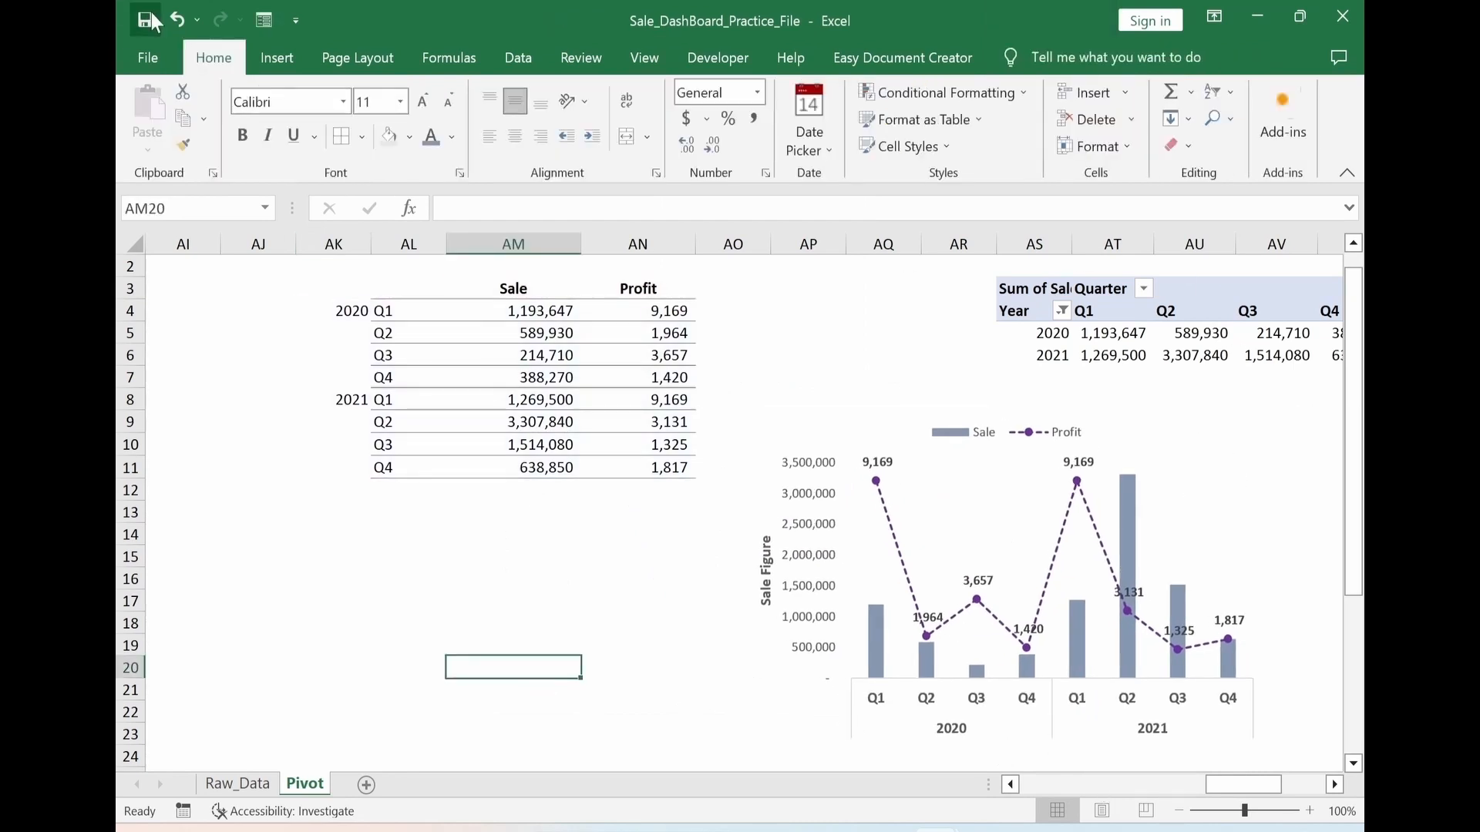
Add a new worksheet after the Pivot sheet and rename it "Comparison"
scroll(442, 698, "right", 2)
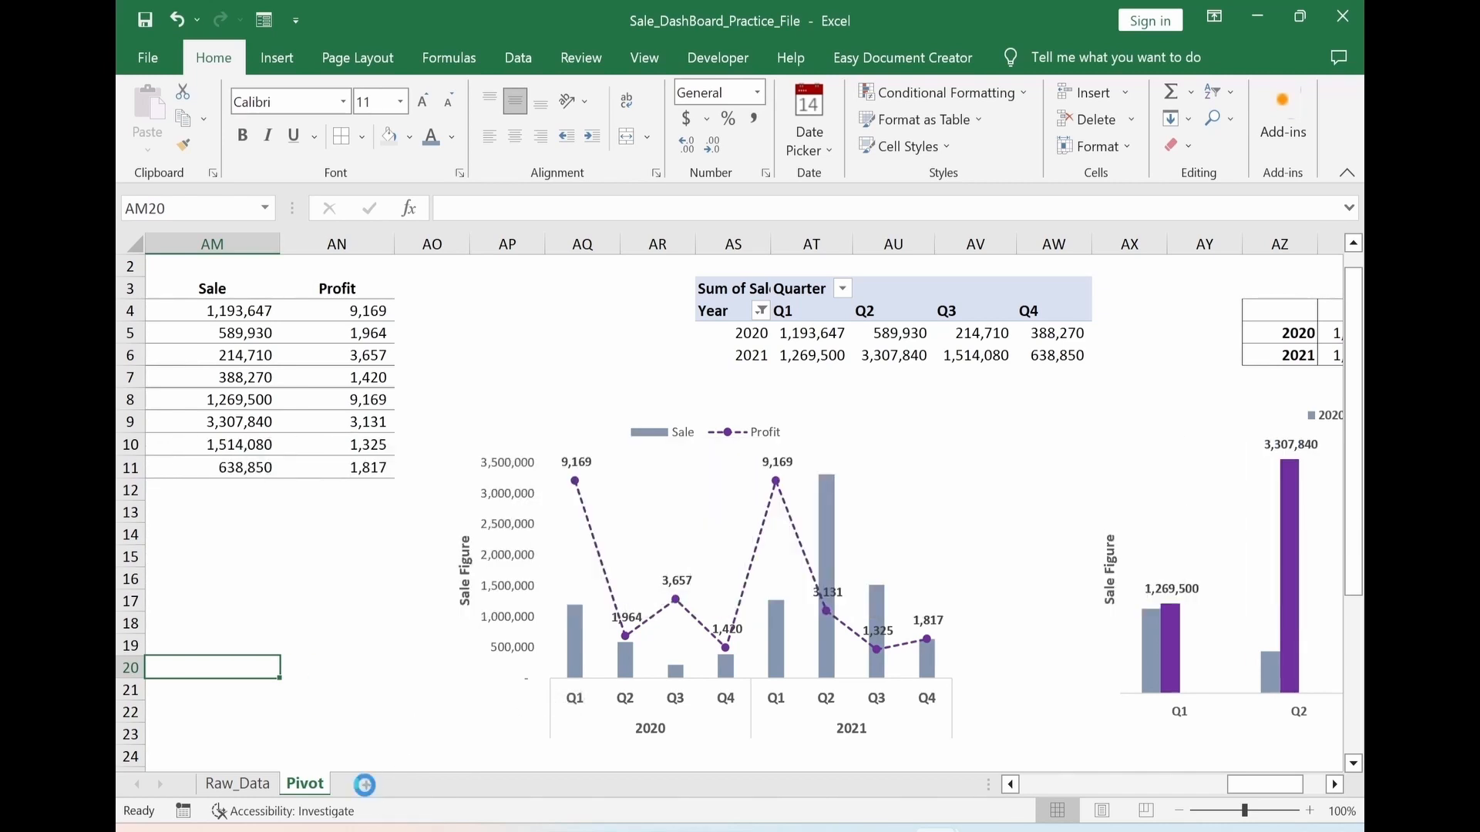
left_click(366, 785)
right_click(365, 787)
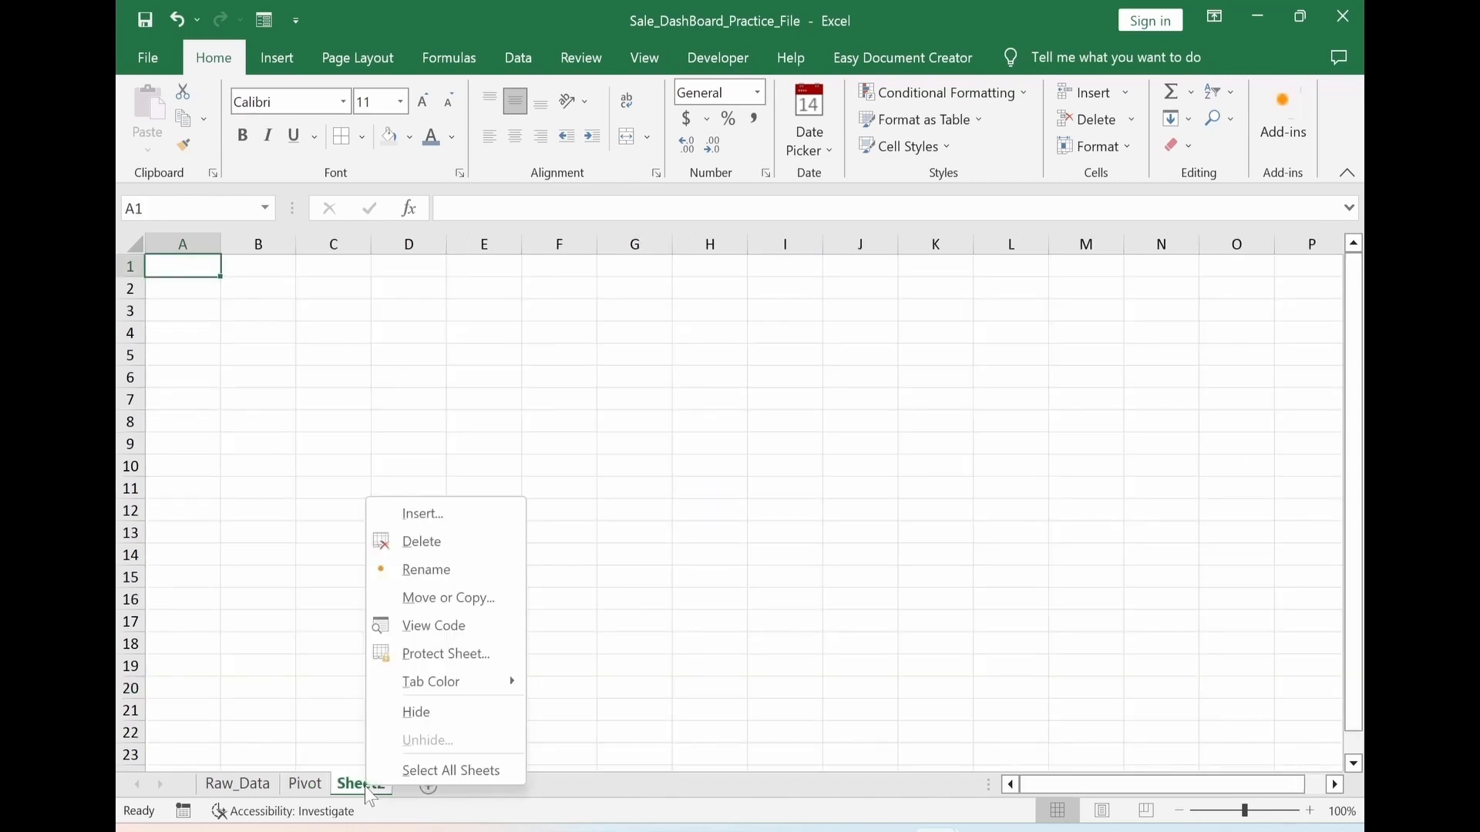
left_click(401, 572)
type("Comparison")
left_click(333, 288)
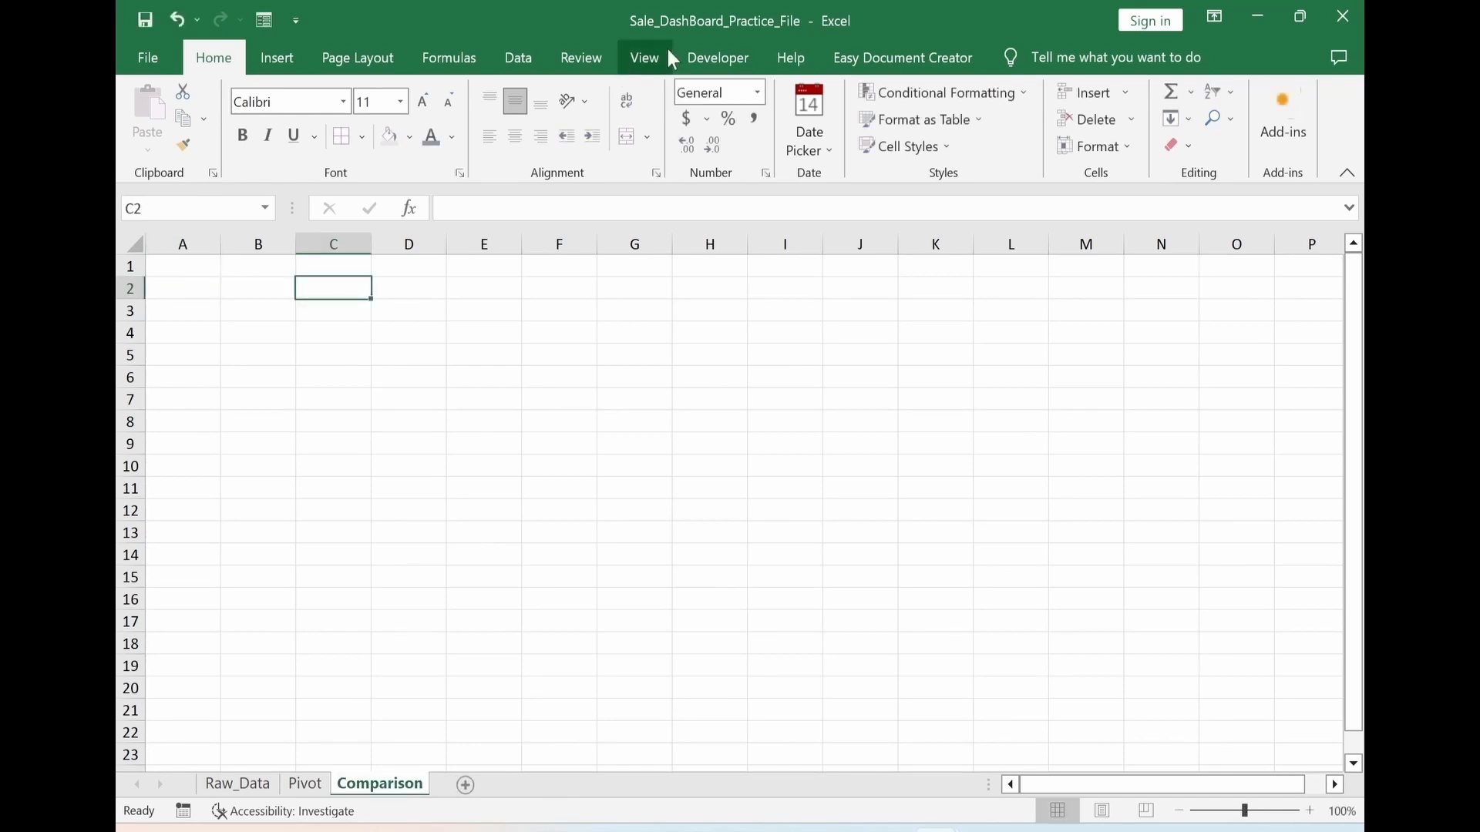
Hide the gridlines on the Comparison sheet
left_click(651, 58)
left_click(369, 137)
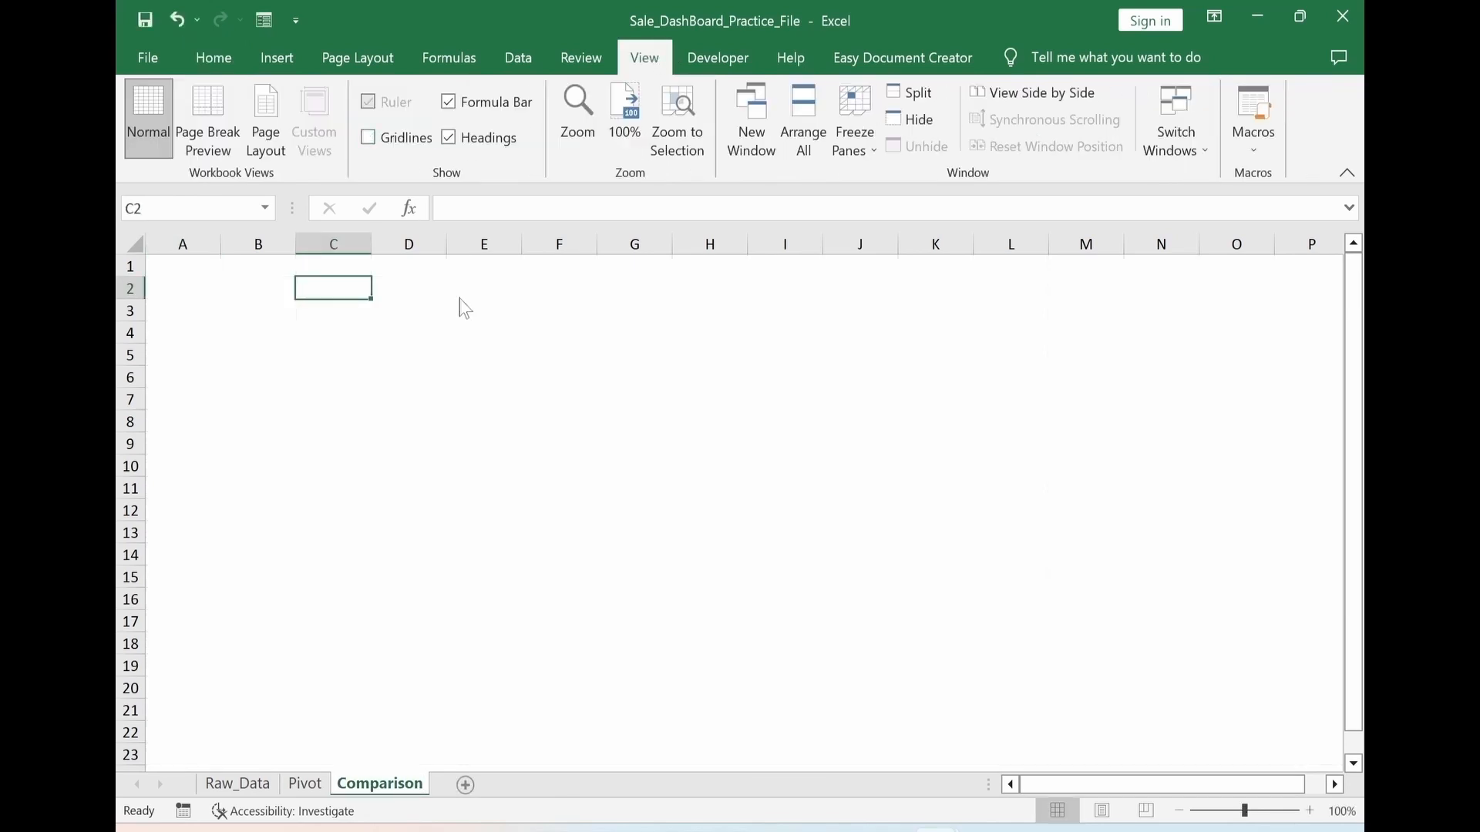
left_click(559, 422)
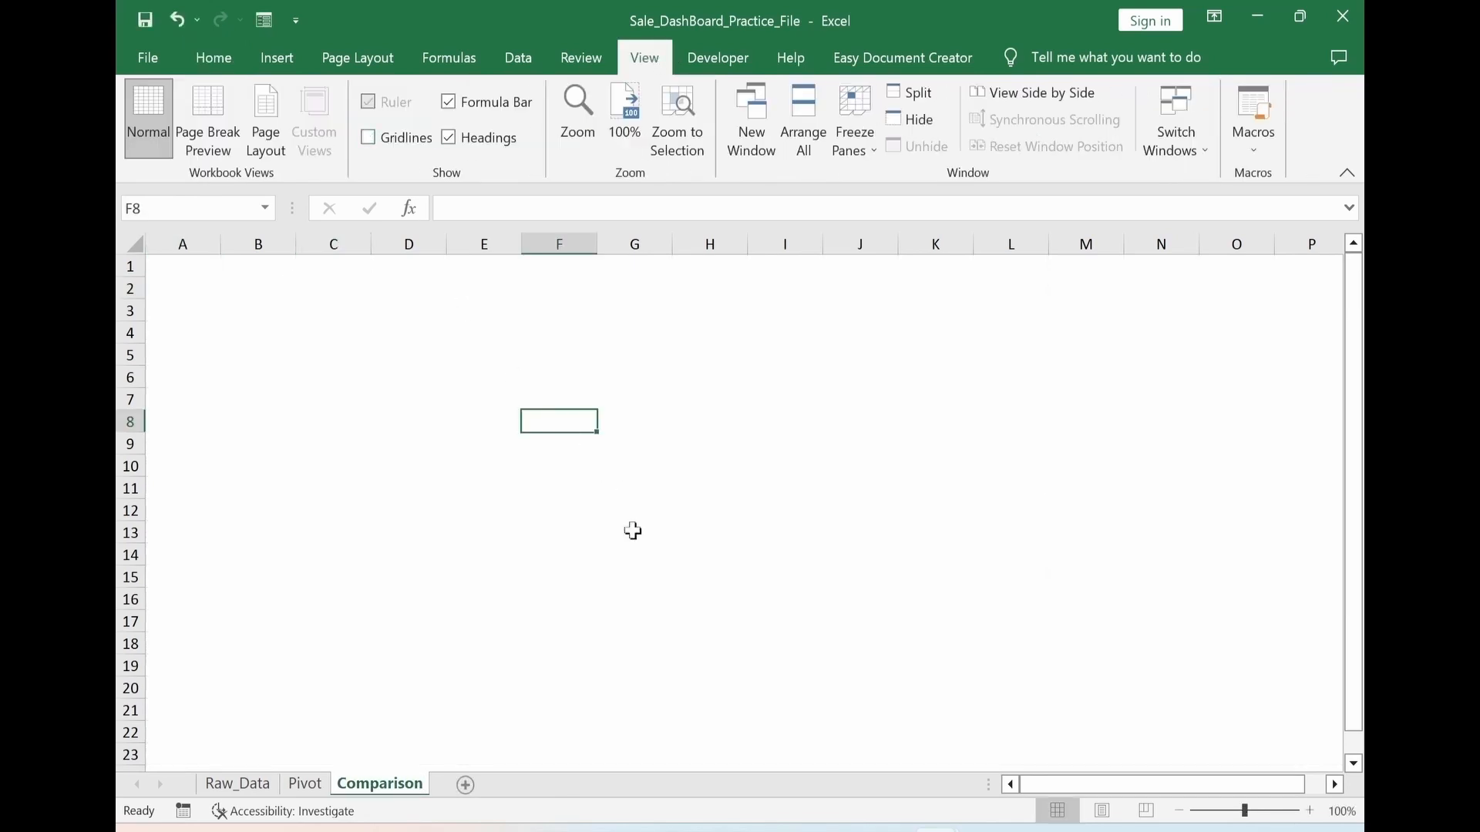
Draw a text box about 0.6" high and 2.26" wide over columns D to F, rows 2 to 5, containing "text..." with middle alignment
left_click(278, 62)
left_click(382, 151)
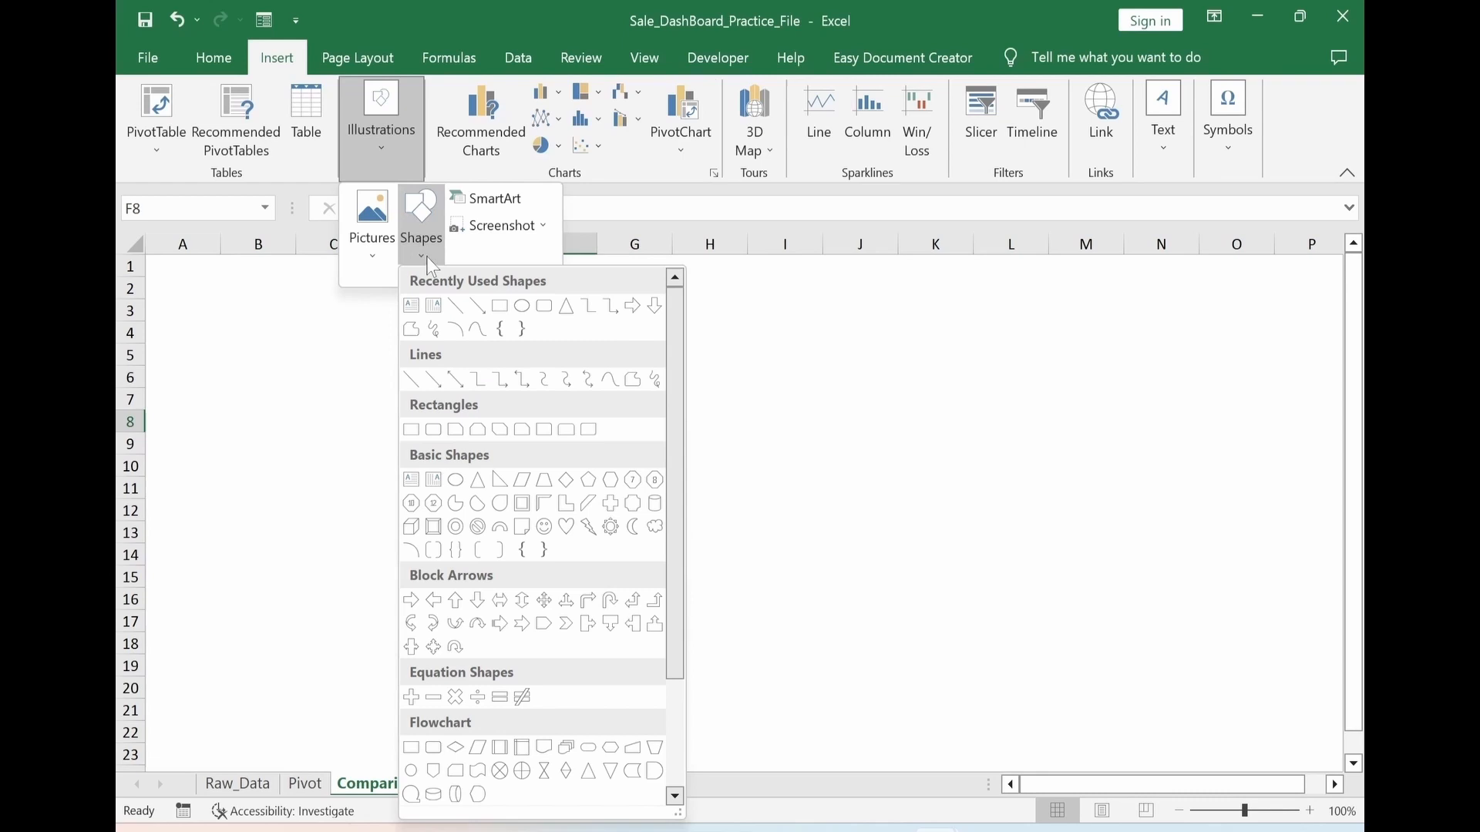
left_click(411, 305)
left_click_drag(374, 294, 614, 362)
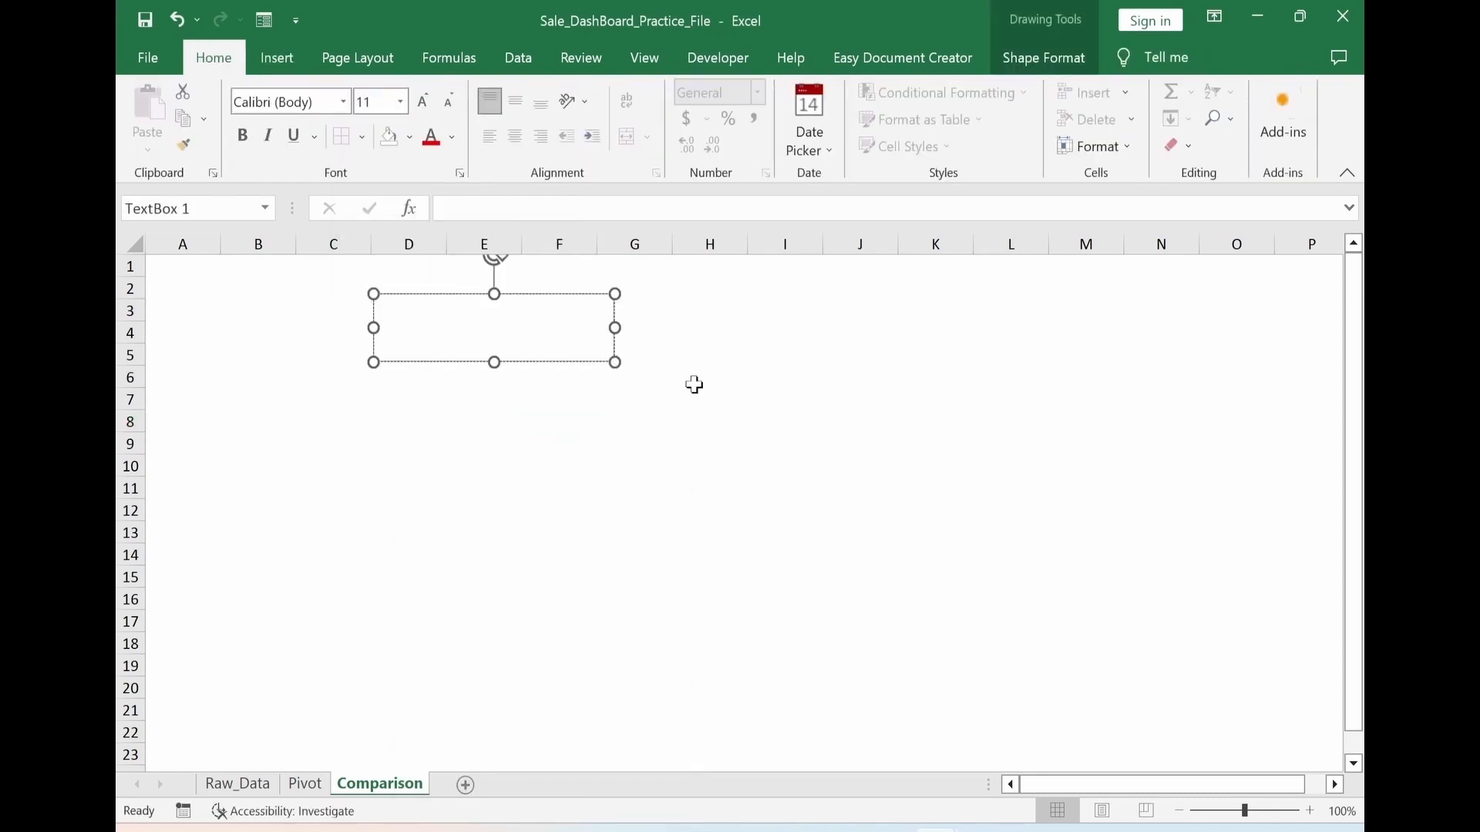
type("text...")
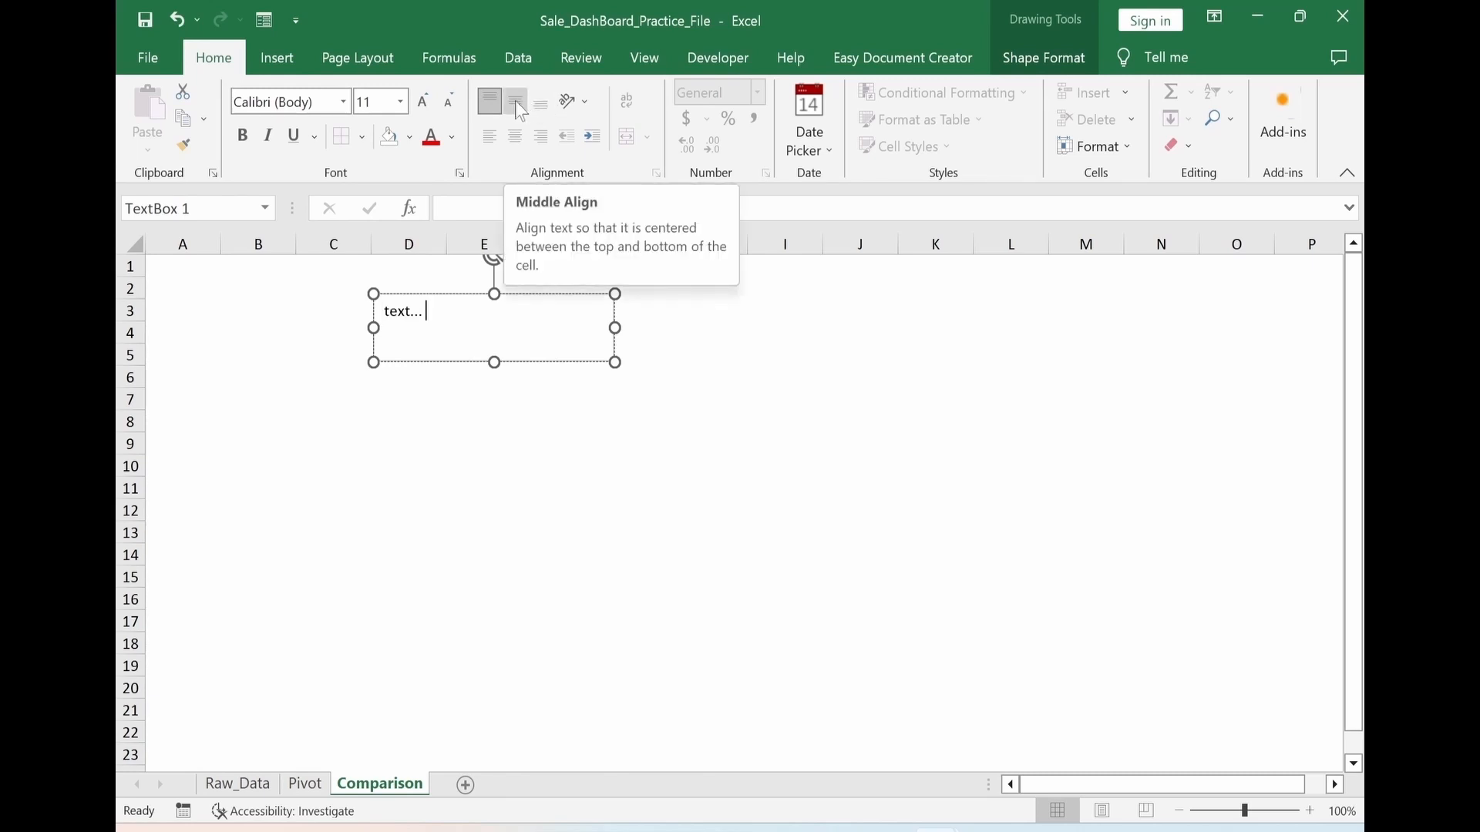
left_click(518, 106)
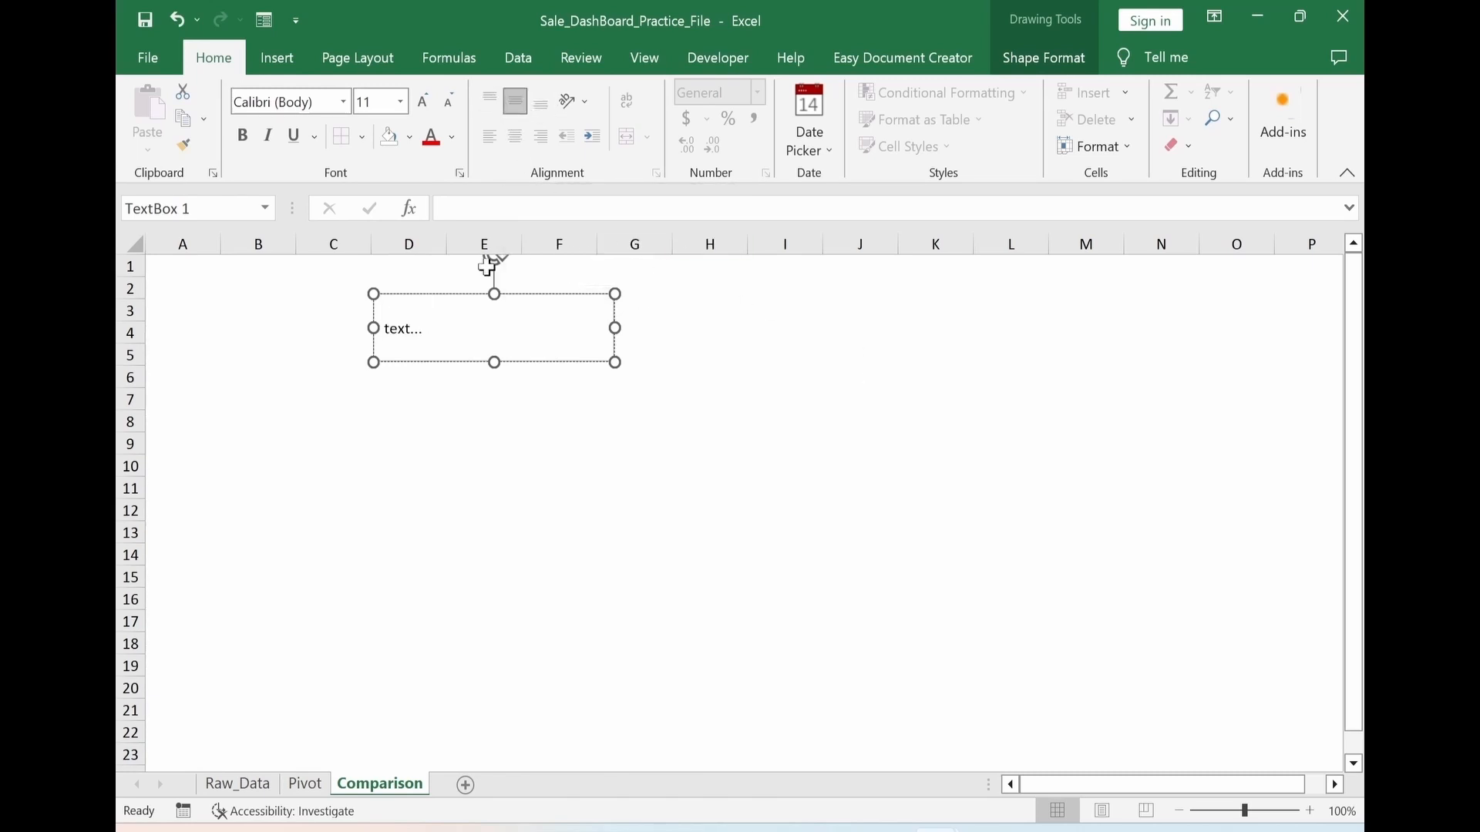
Set the text box to No Fill and No Outline
left_click(470, 294)
left_click(1037, 60)
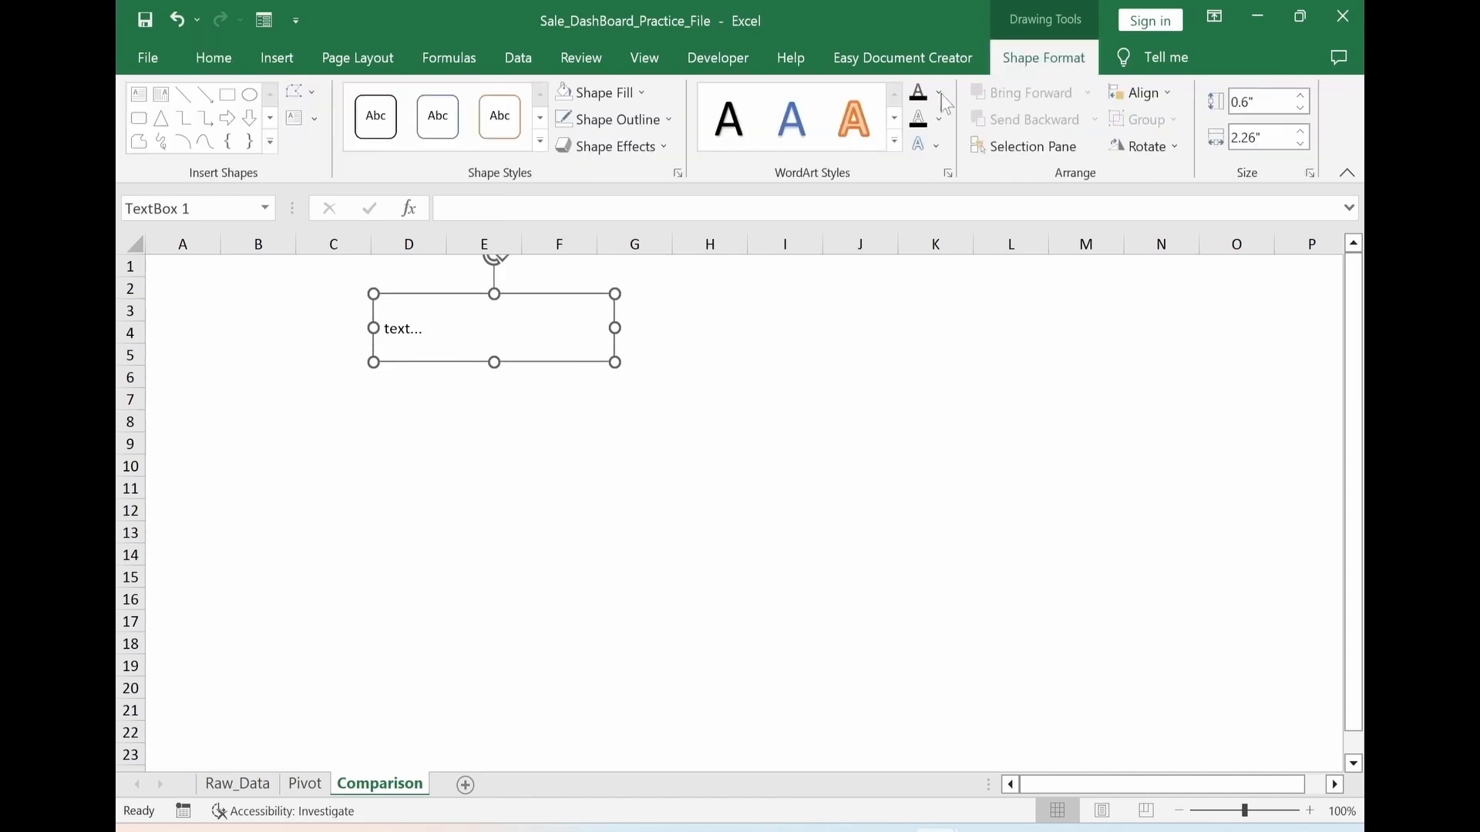
left_click(601, 93)
left_click(585, 329)
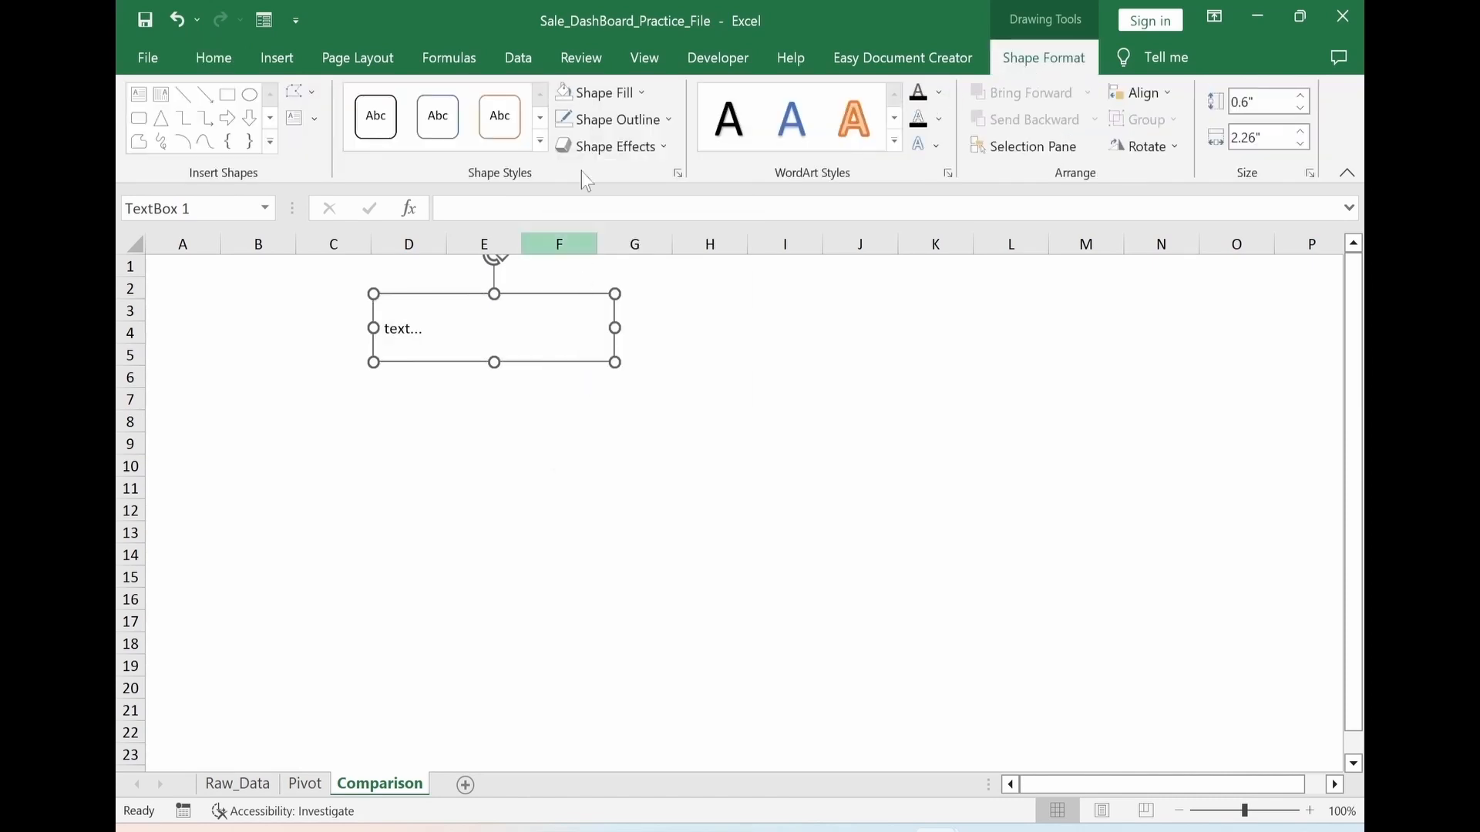
left_click(613, 119)
left_click(592, 354)
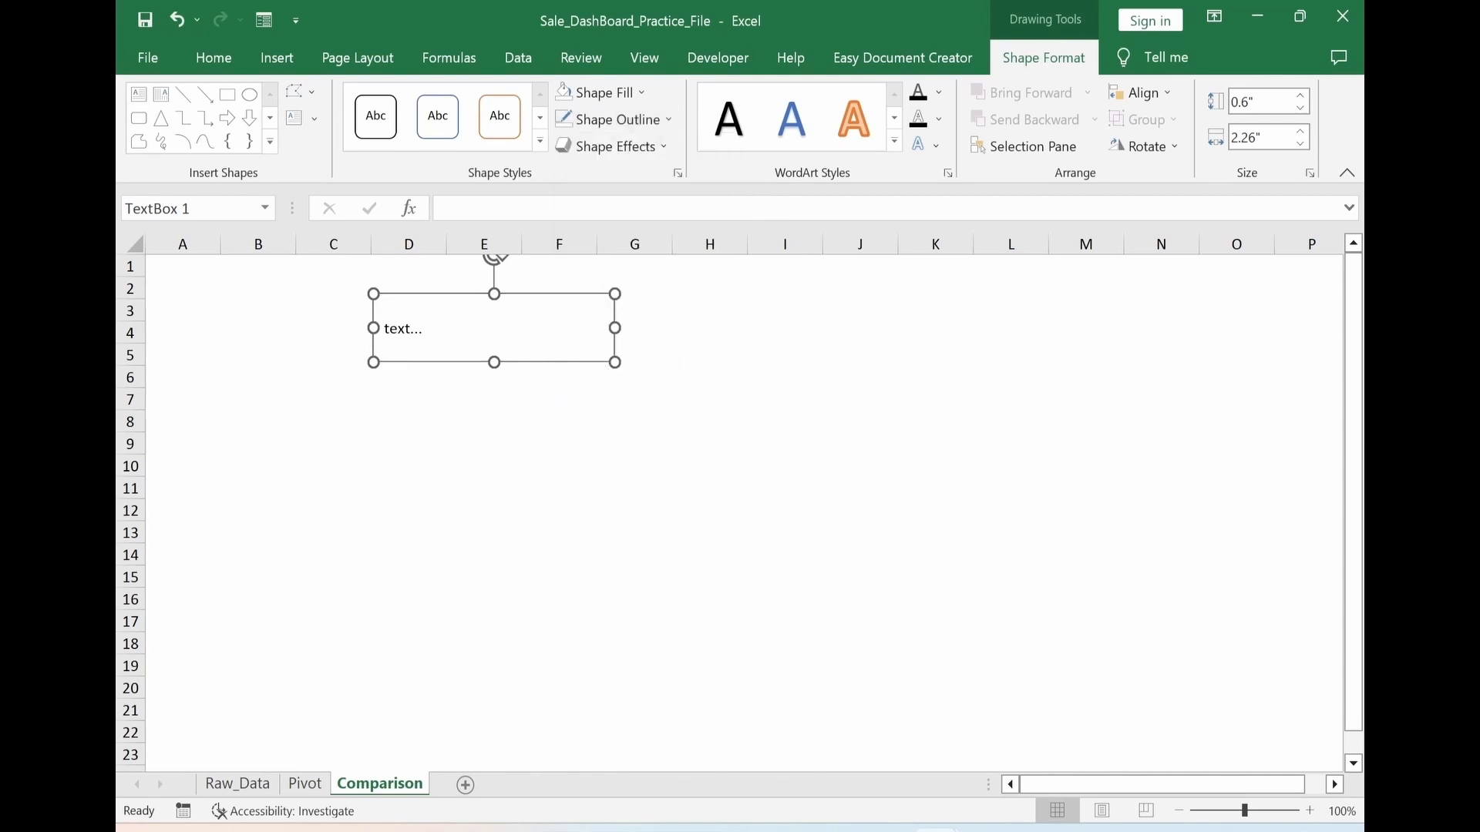
left_click(484, 530)
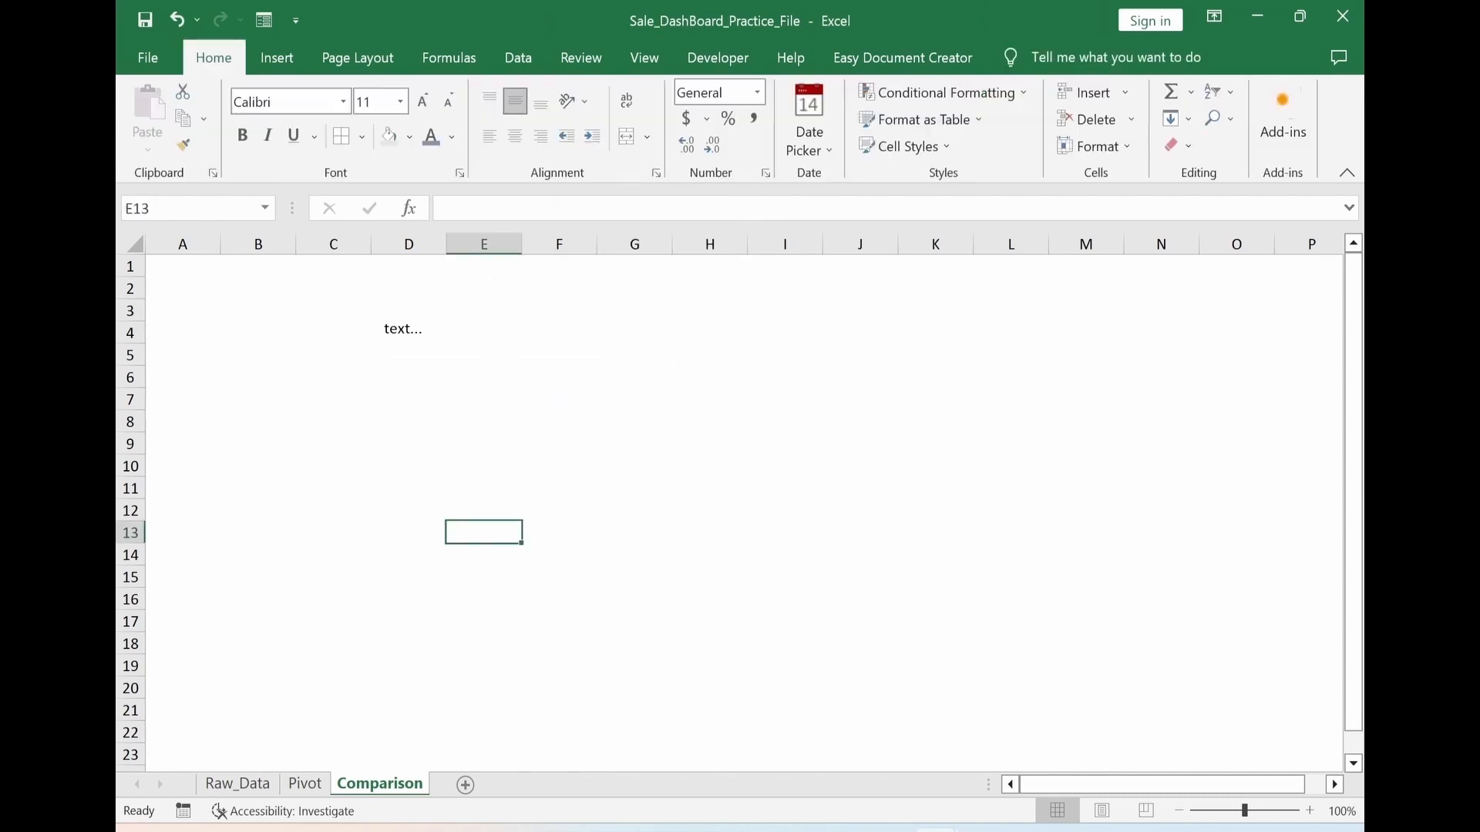
left_click(403, 328)
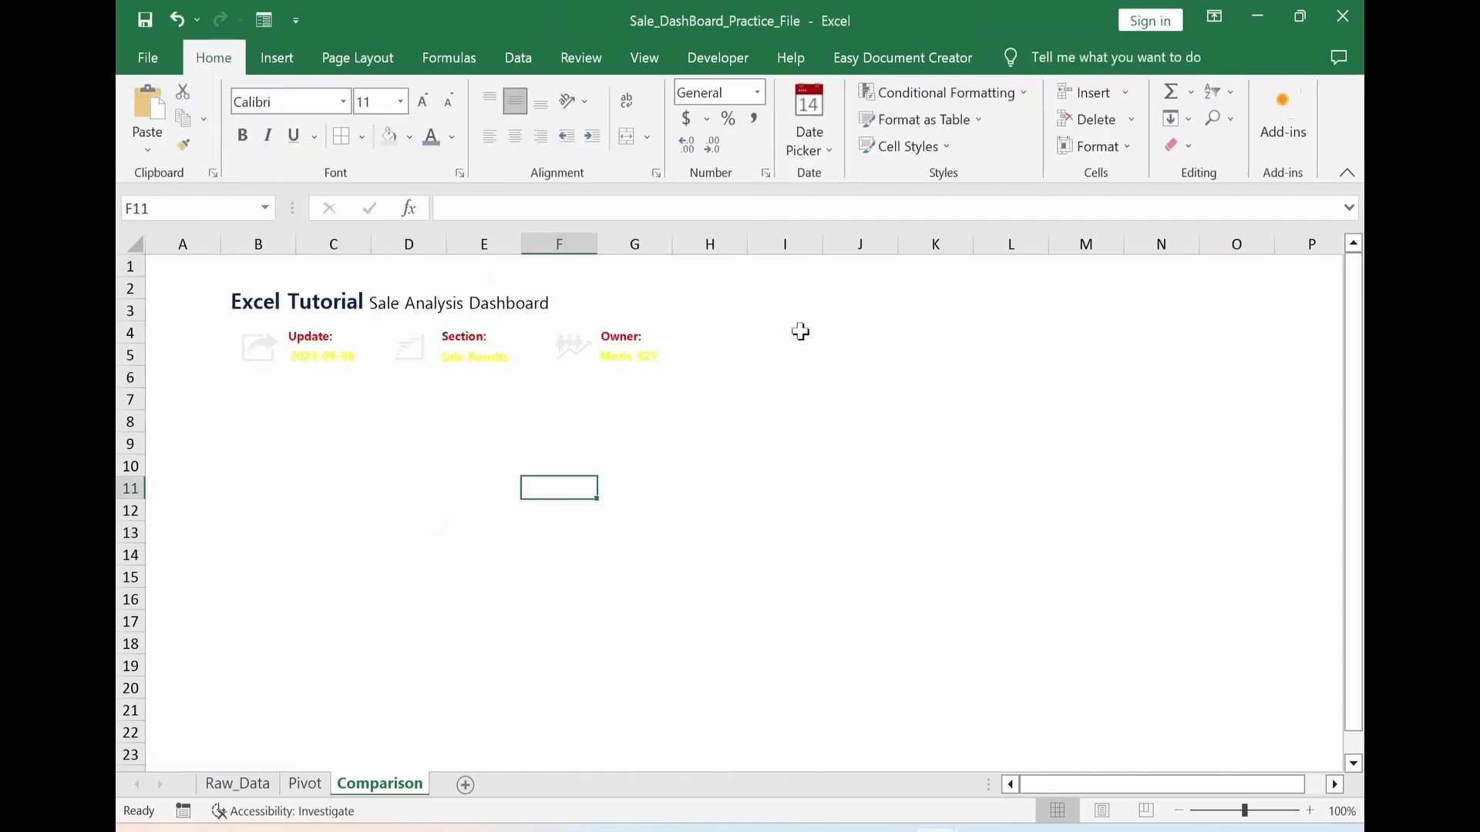
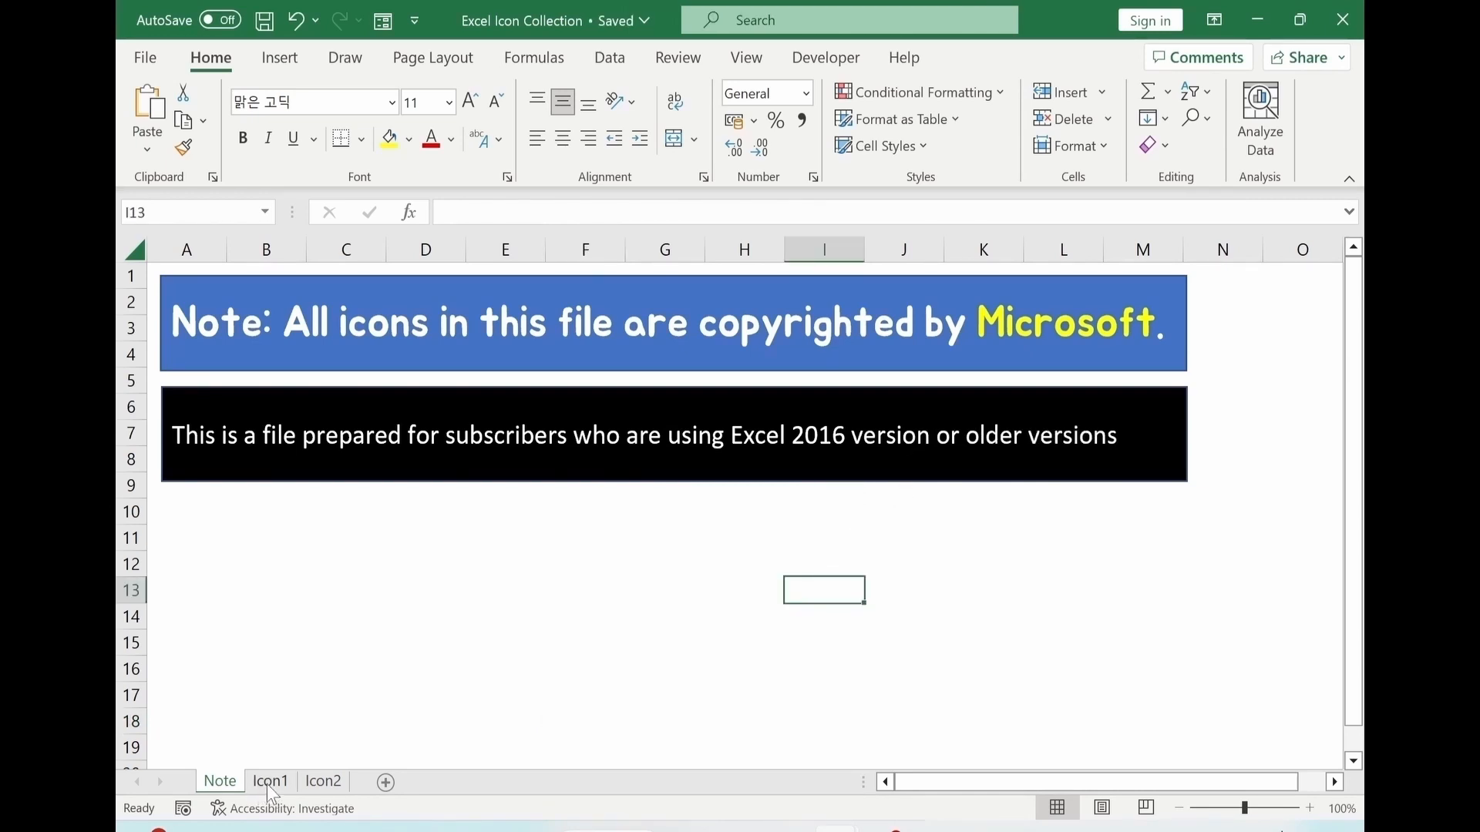
Browse the available icons on the Icon1 and Icon2 sheets of the Excel Icon Collection workbook
left_click(270, 782)
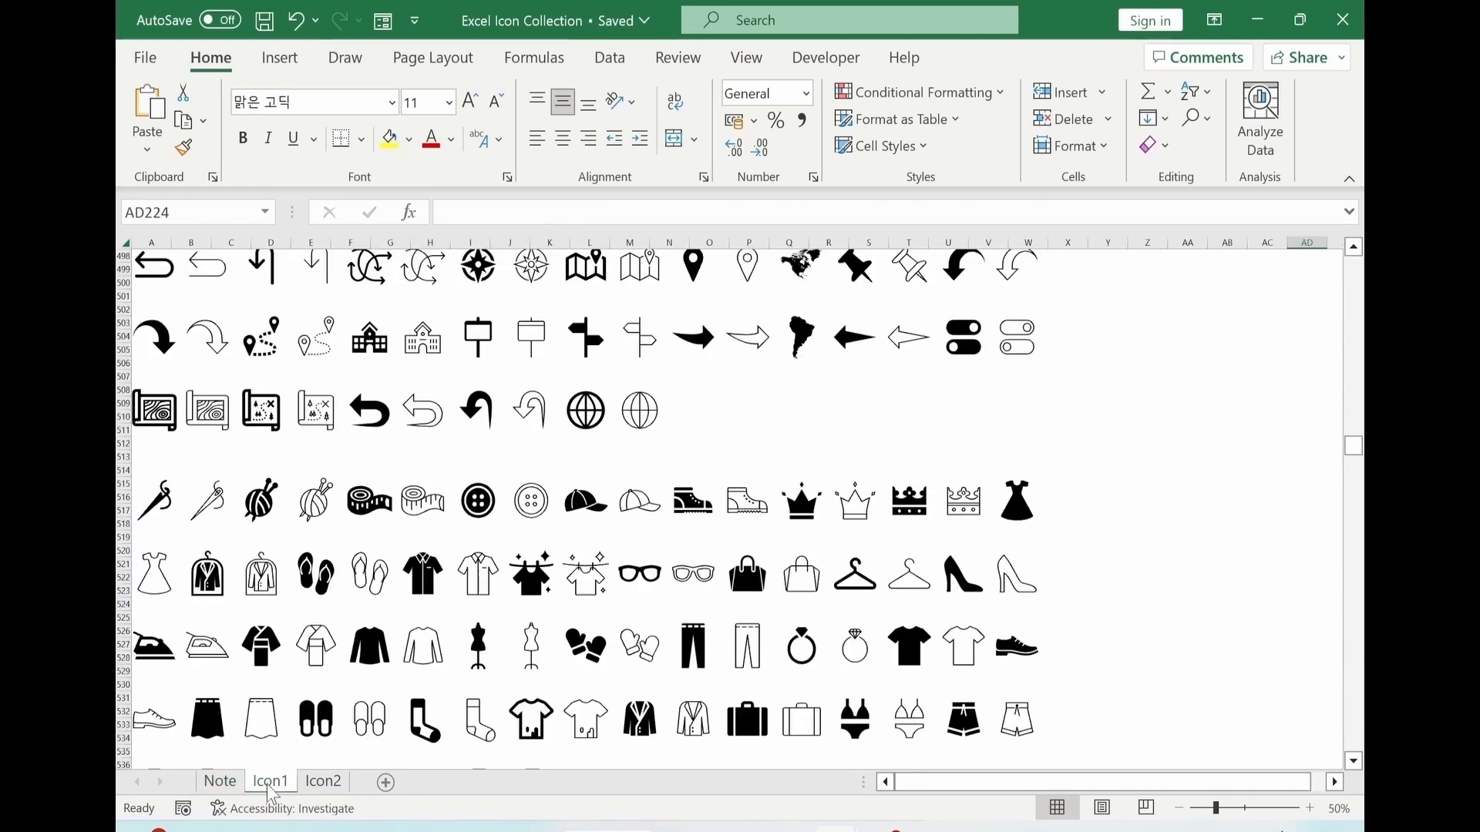
scroll(540, 559, "down", 3)
scroll(540, 559, "down", 8)
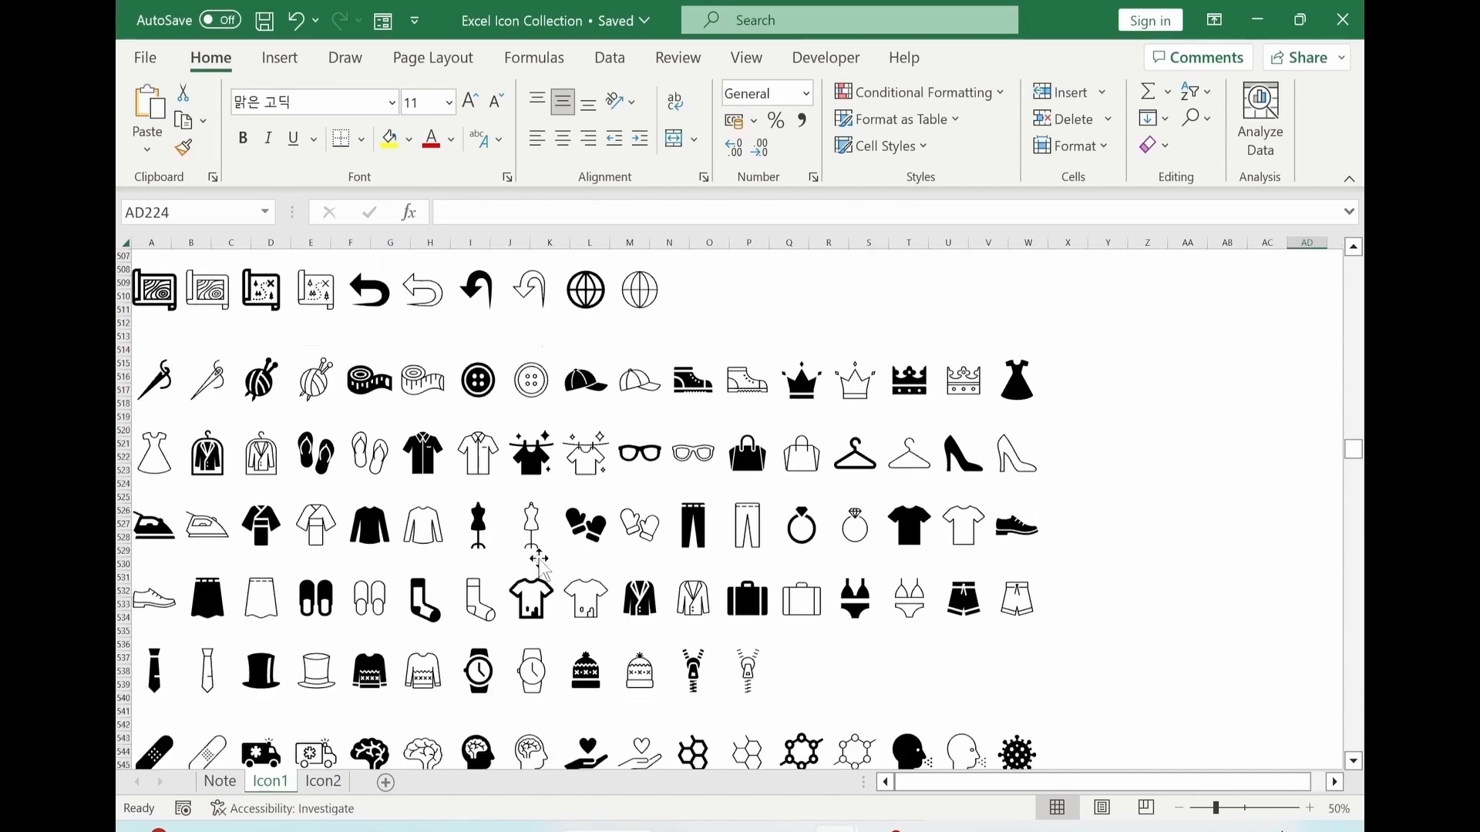
scroll(570, 574, "down", 5)
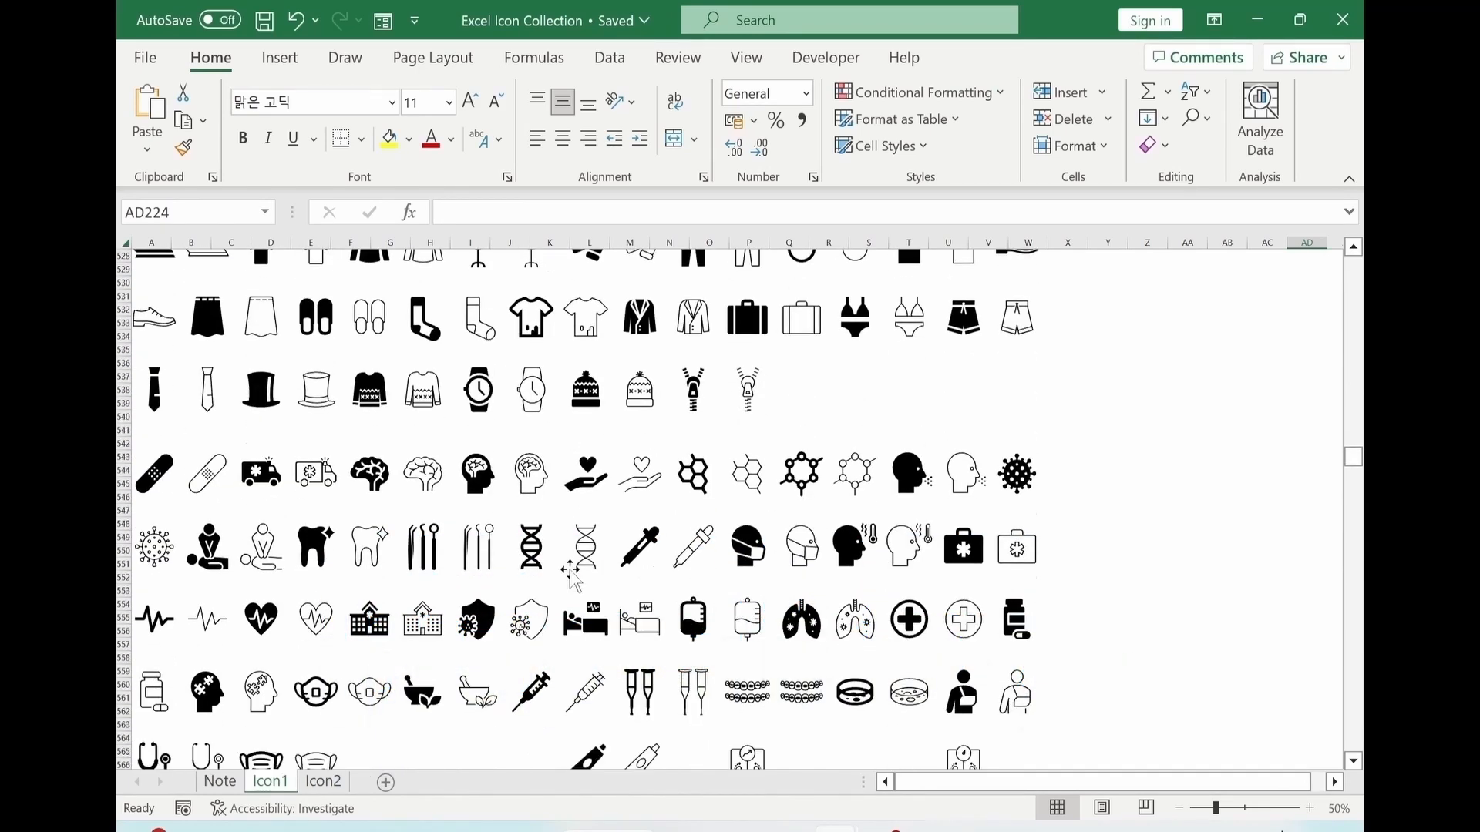
scroll(571, 584, "down", 9)
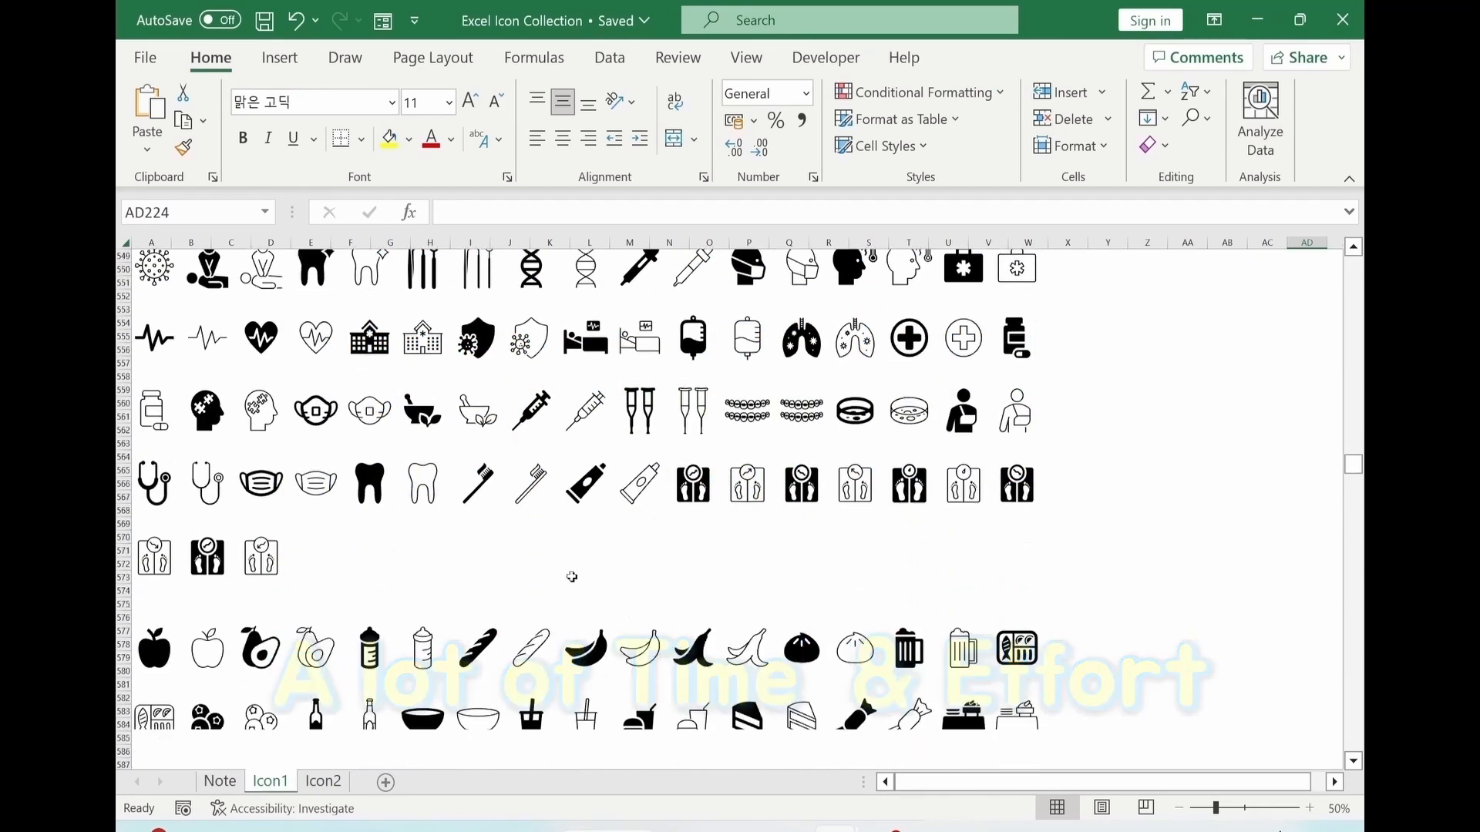
scroll(574, 574, "down", 1)
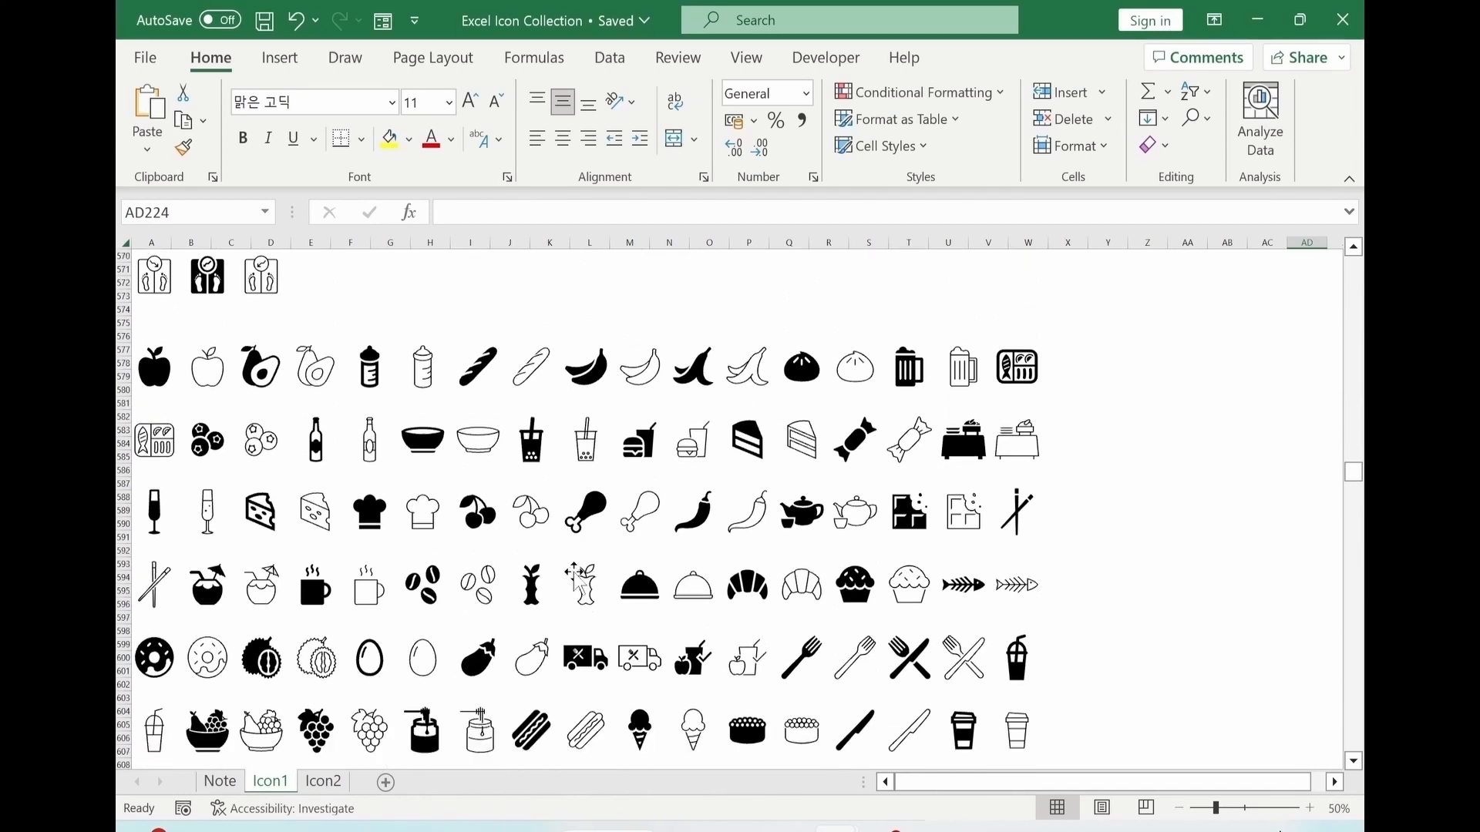
scroll(333, 744, "up", 1)
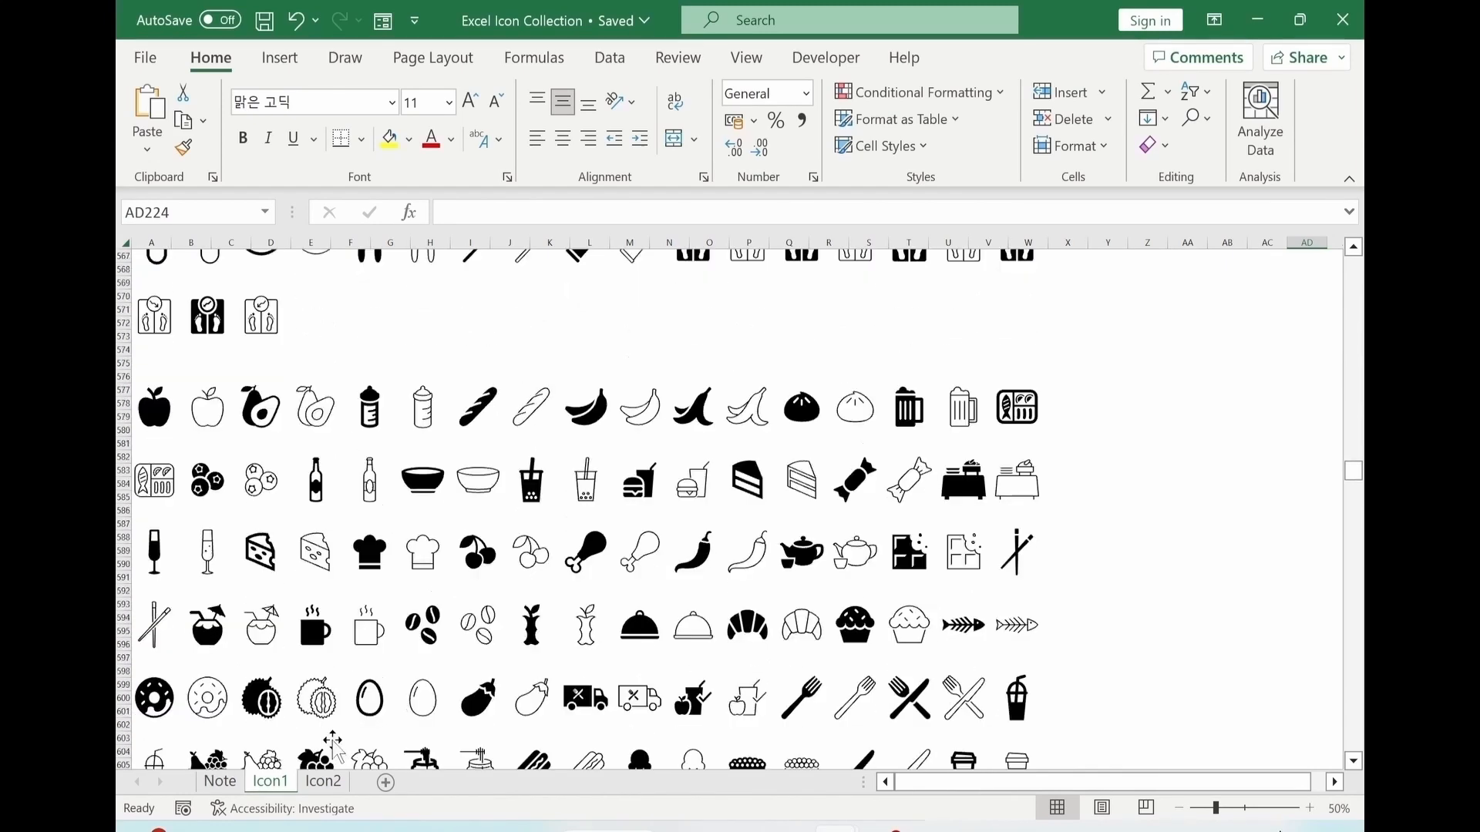
left_click(326, 782)
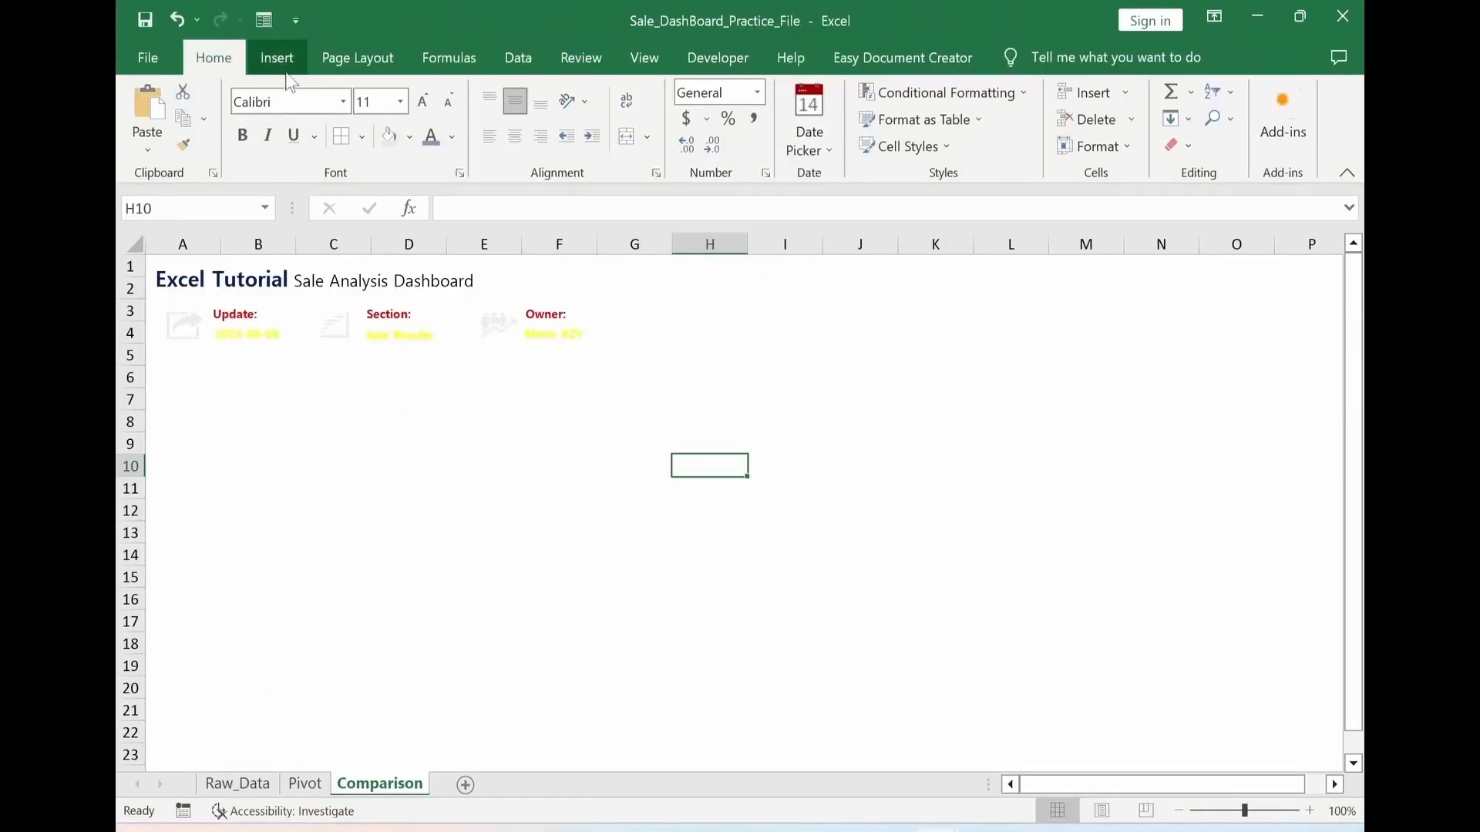
Draw a rounded rectangle about 0.79" high and 3.8" wide below the Comparison sheet's header, with fully rounded ends
left_click(275, 59)
left_click(381, 135)
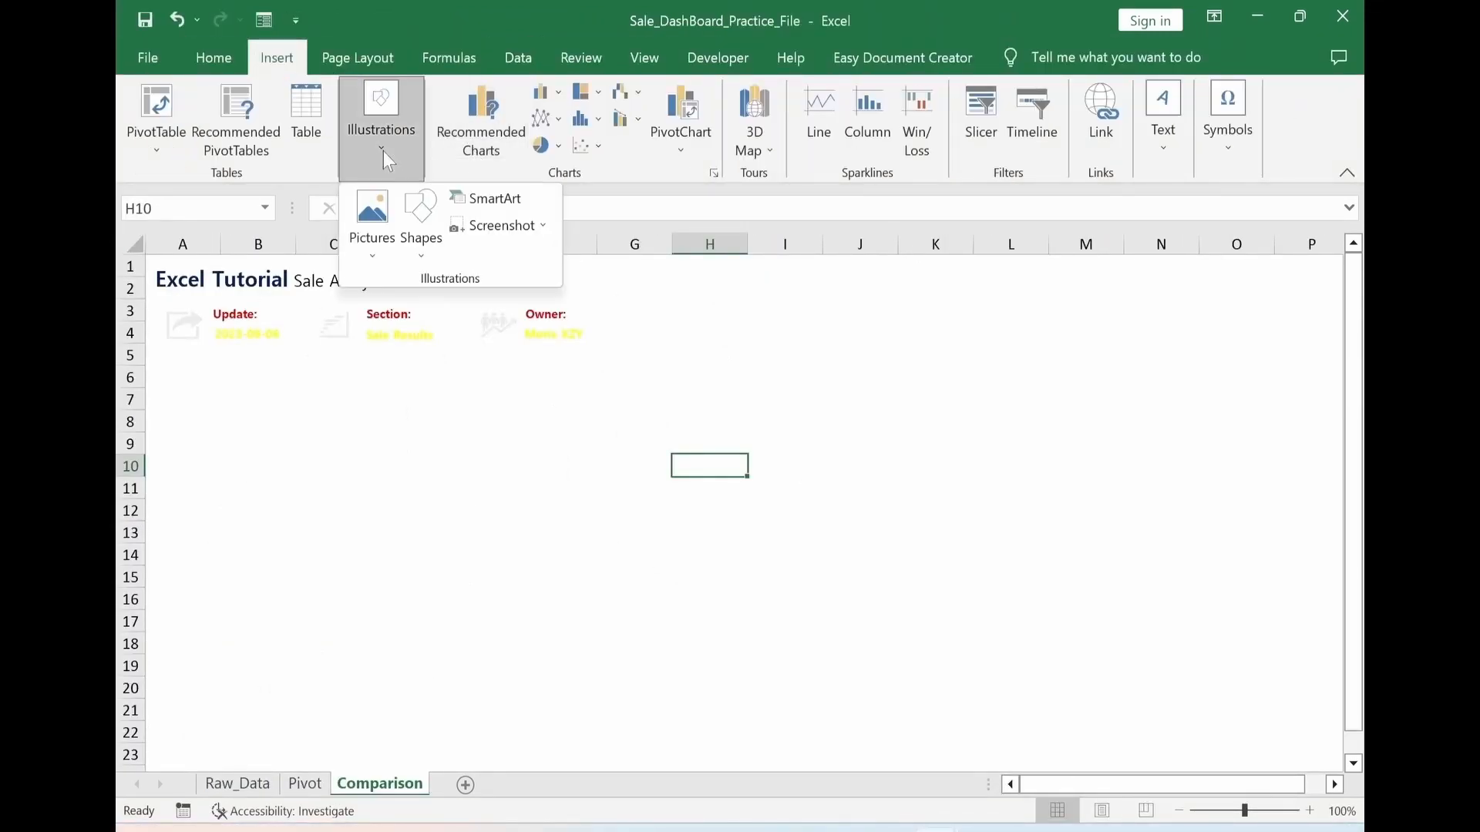
left_click(421, 235)
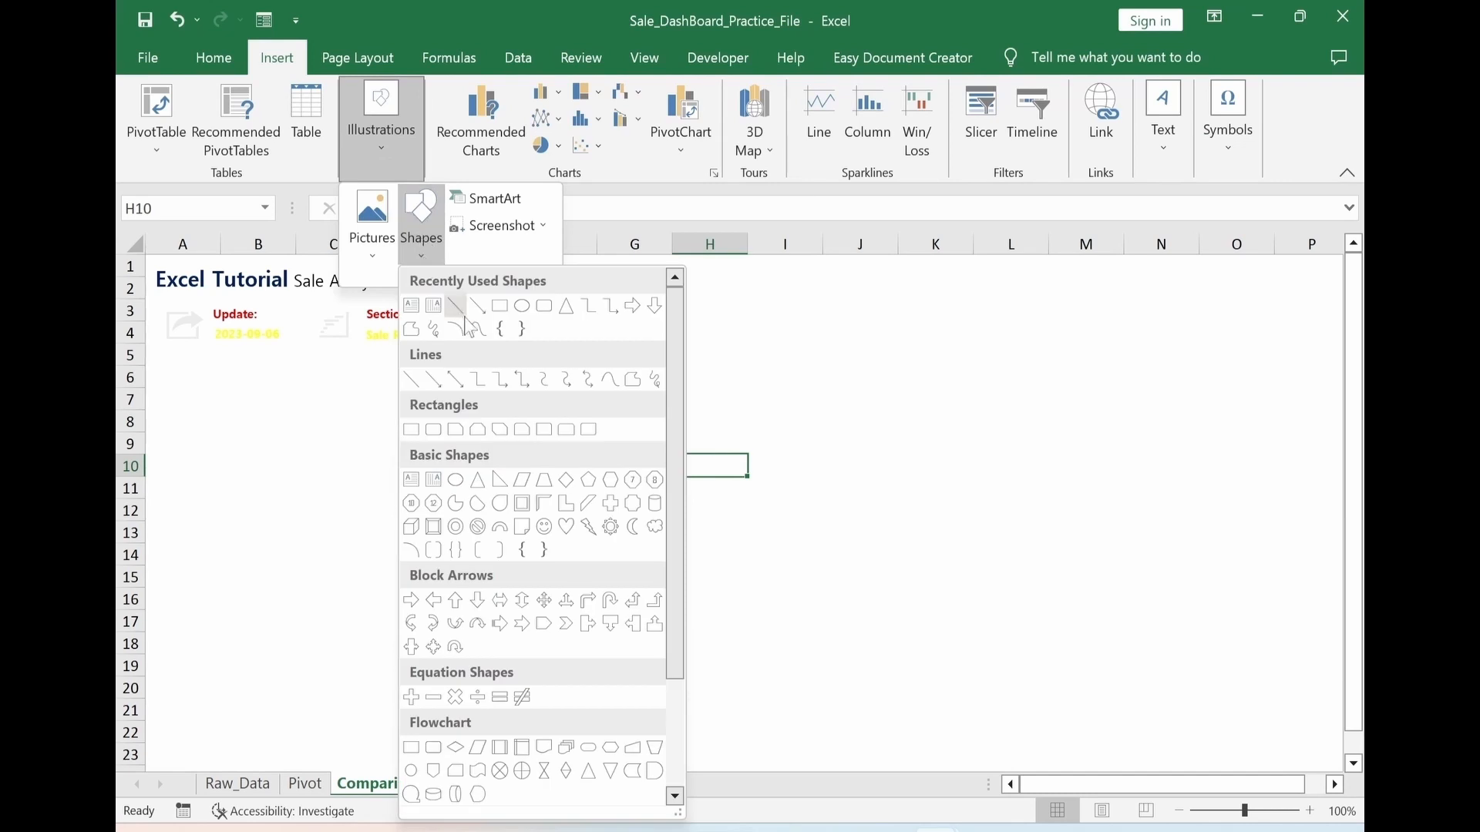
left_click(546, 310)
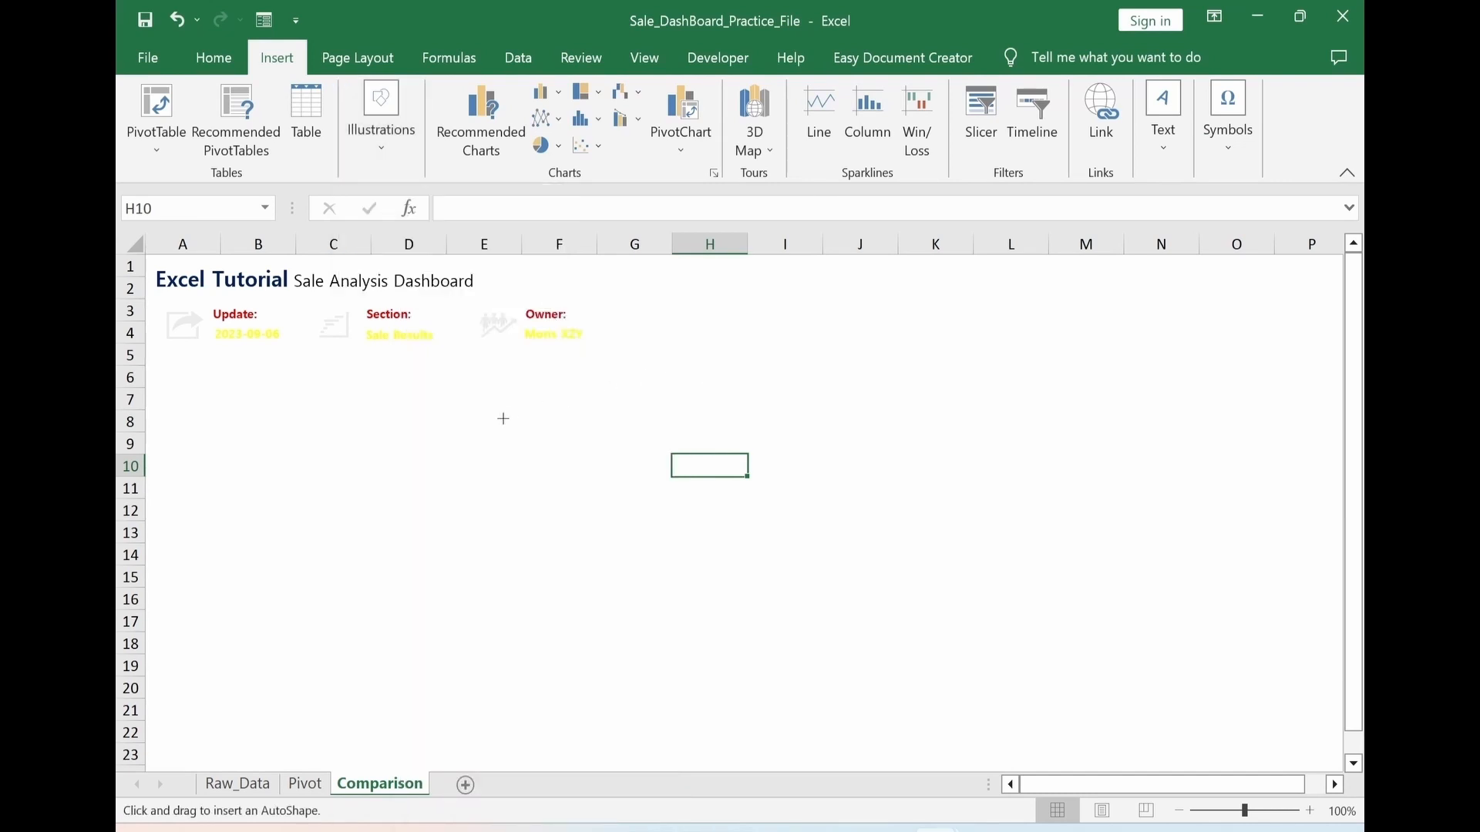
mouse_move(504, 419)
left_mouse_down()
mouse_move(793, 413)
mouse_move(908, 509)
left_mouse_up()
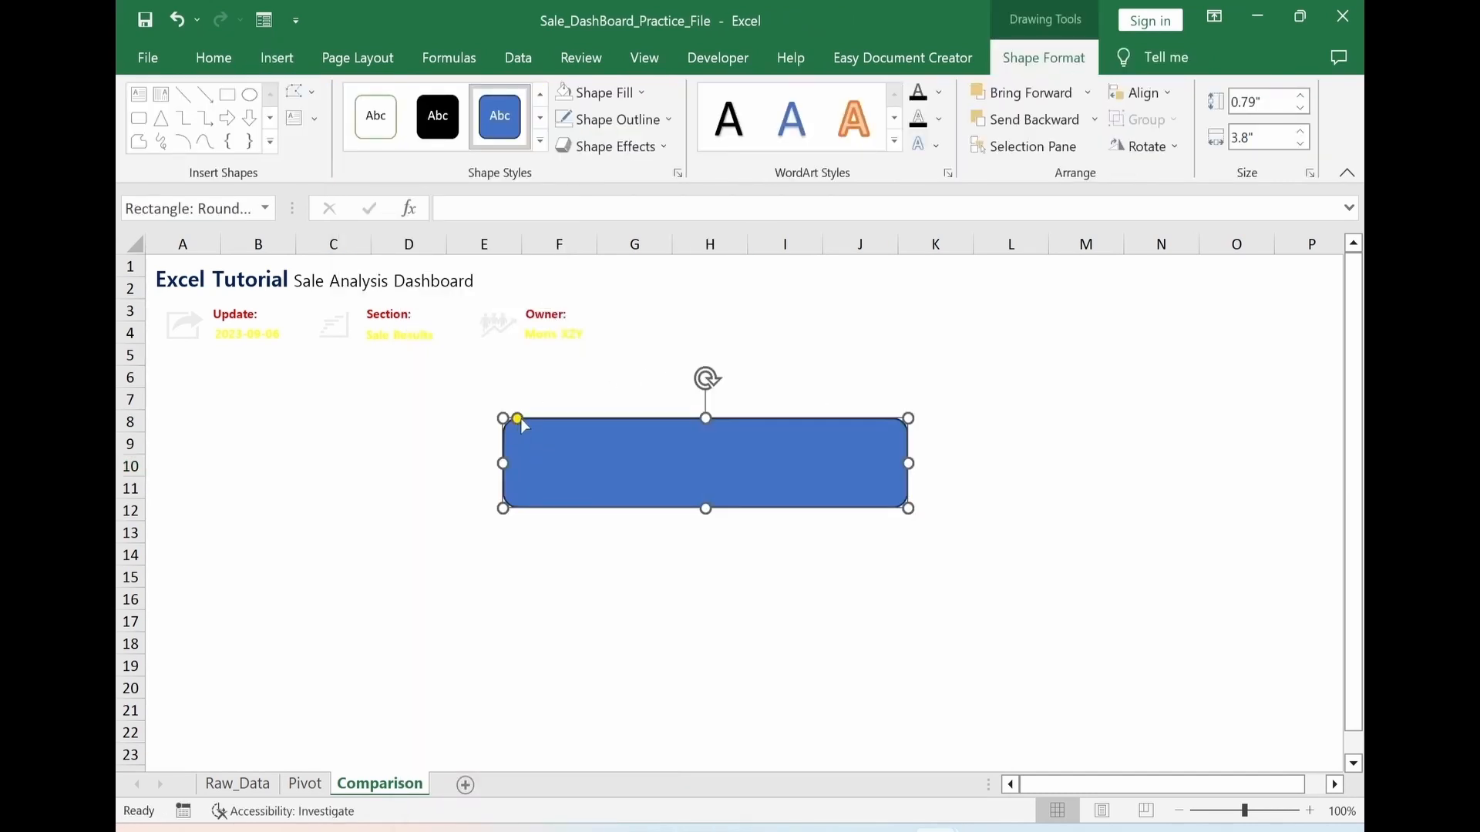
left_click_drag(518, 418, 598, 427)
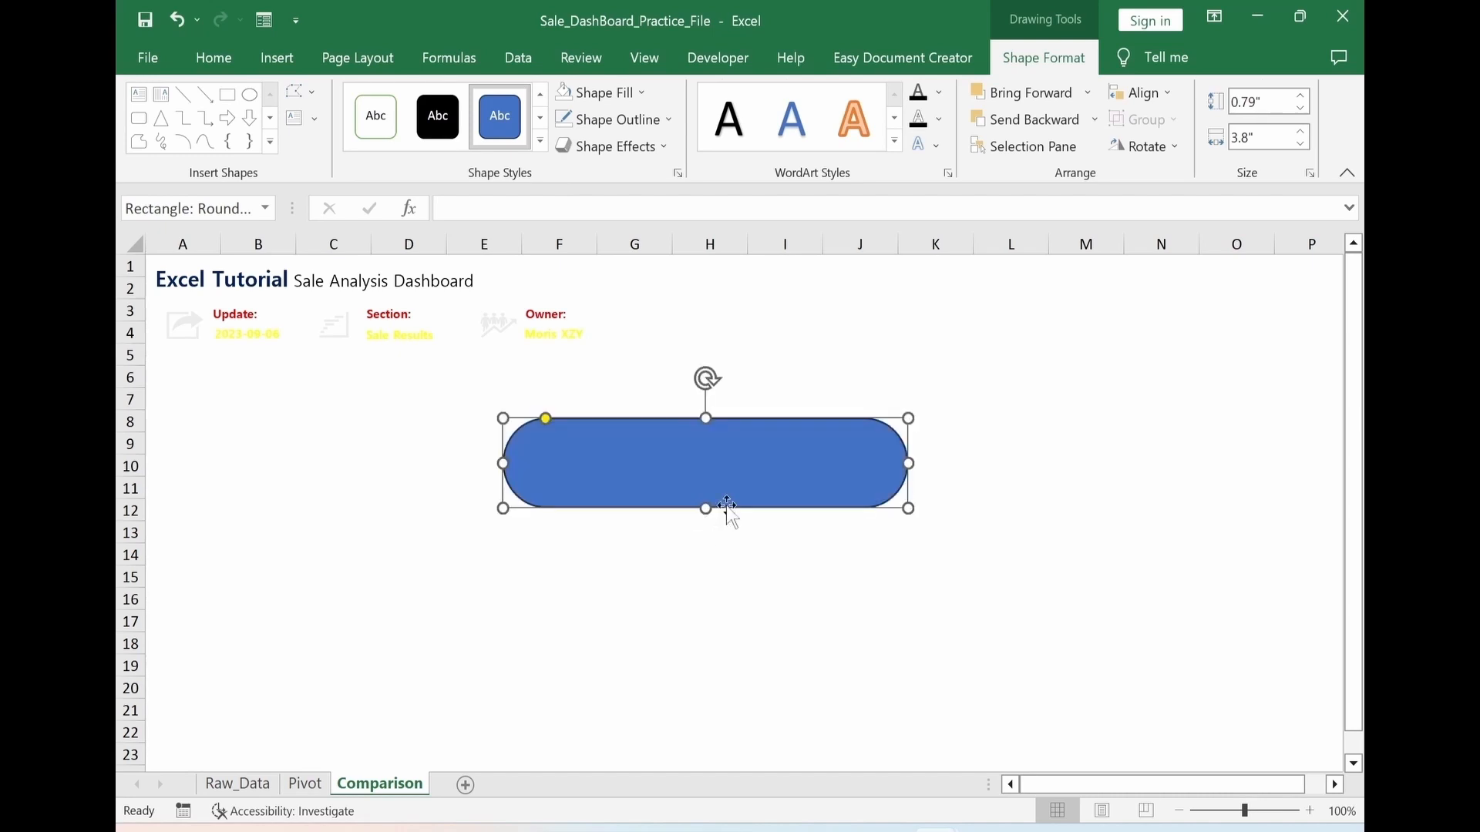
Remove the rounded rectangle's outline and give it a linear gradient fill from purple to red
left_click(633, 124)
left_click(615, 356)
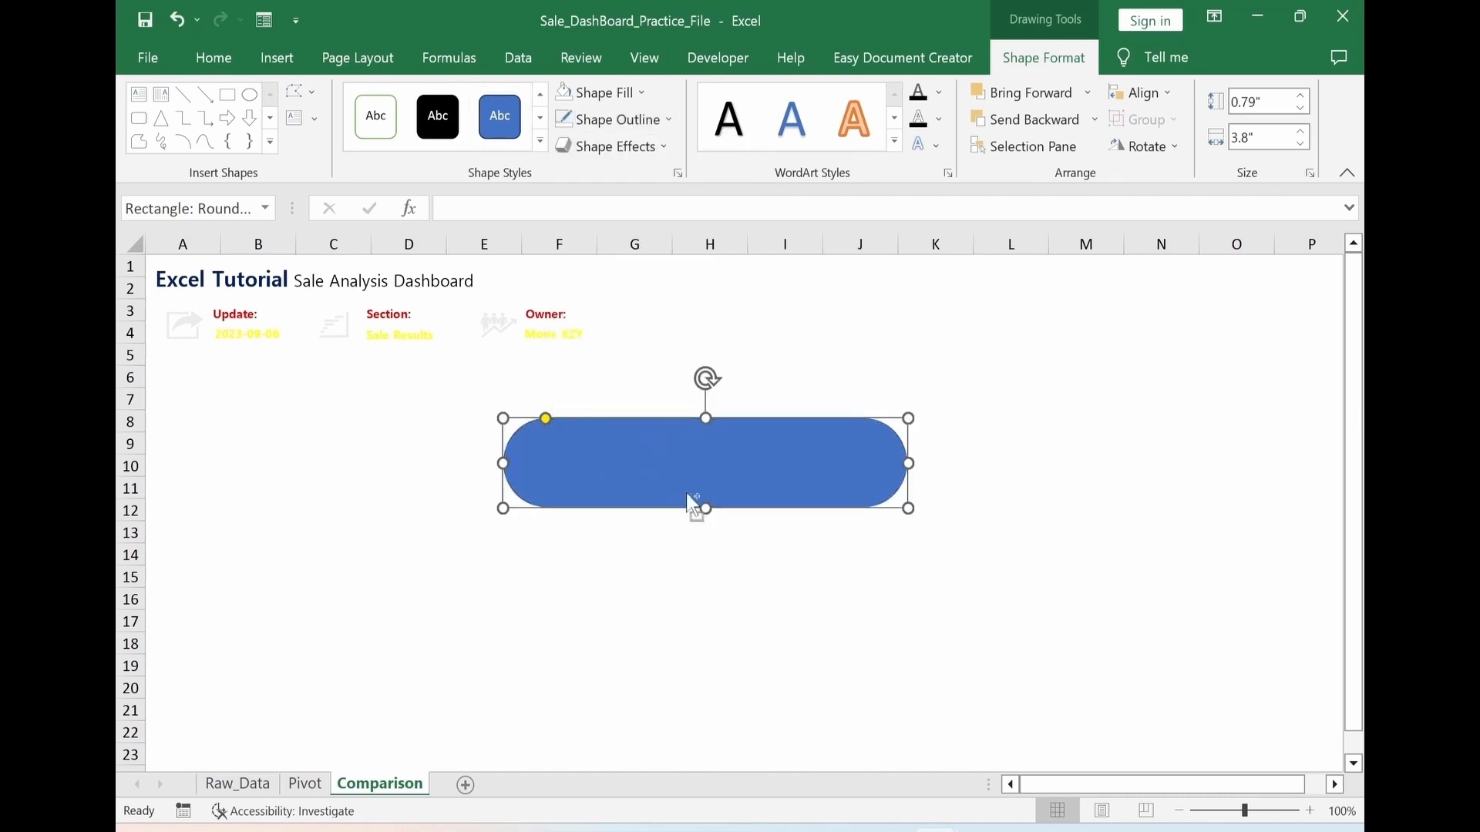
key("ctrl+1")
left_click(1090, 483)
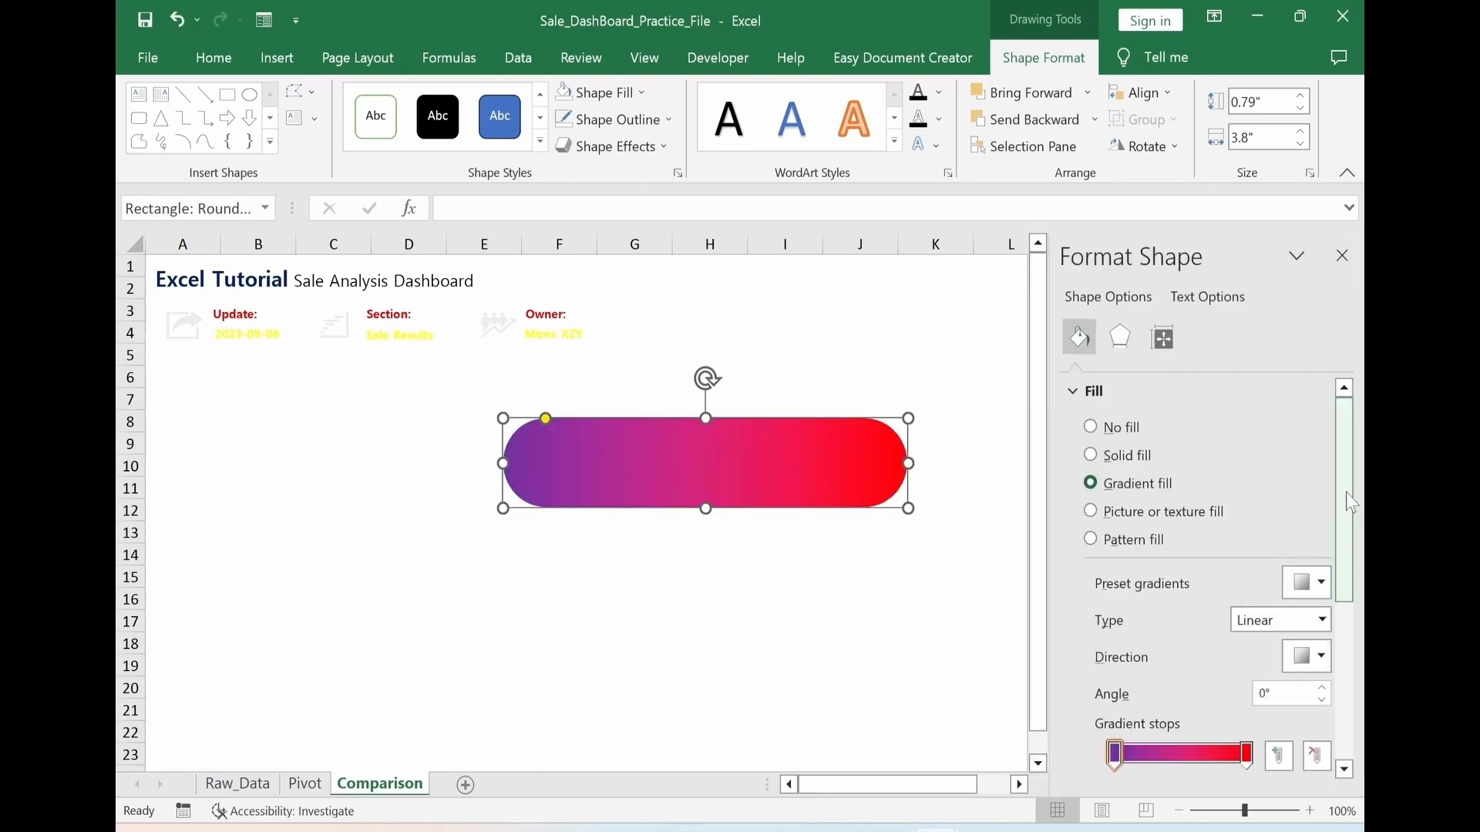
left_click_drag(1351, 502, 1362, 619)
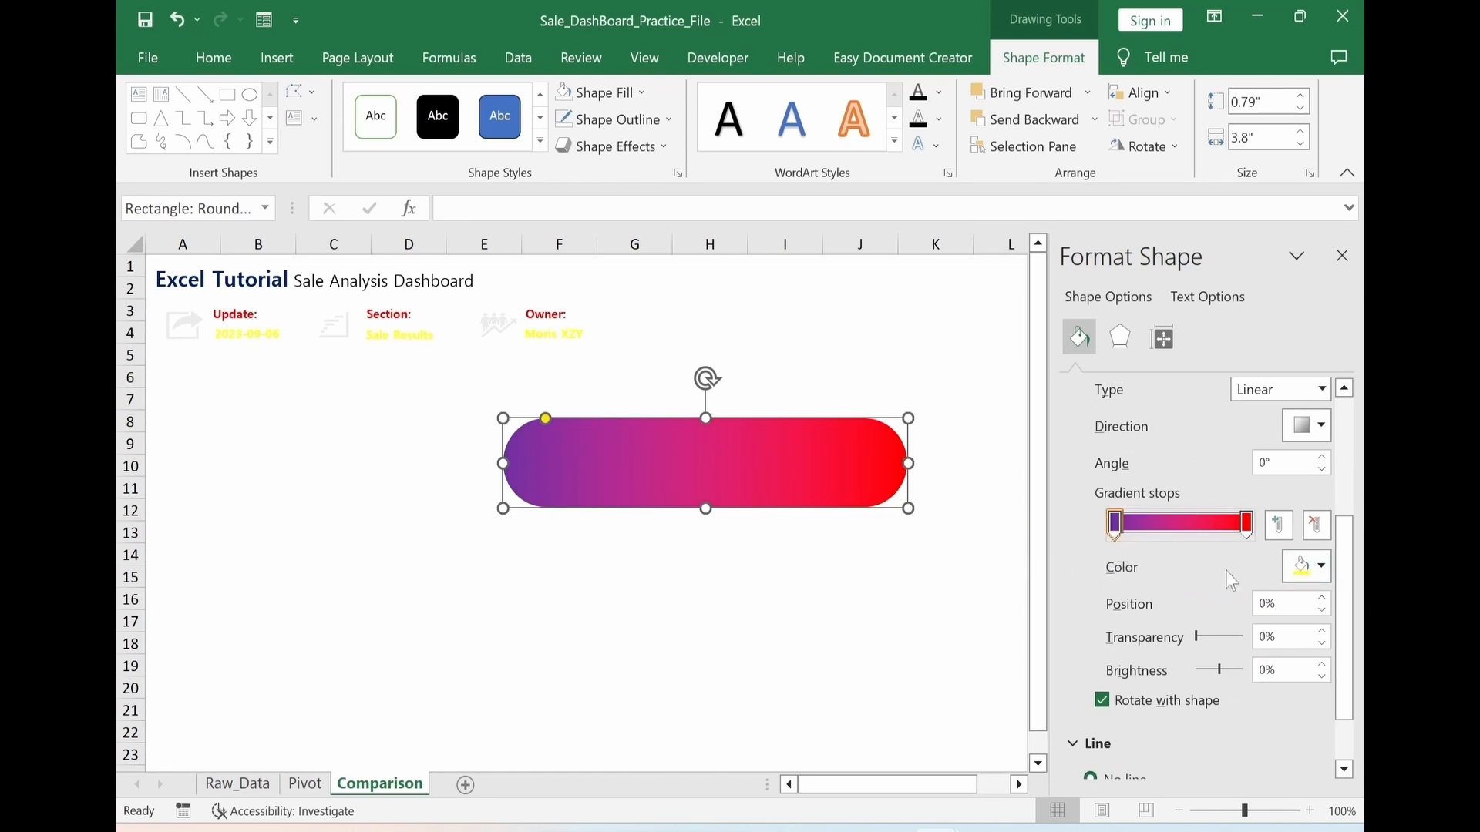
left_click(1330, 577)
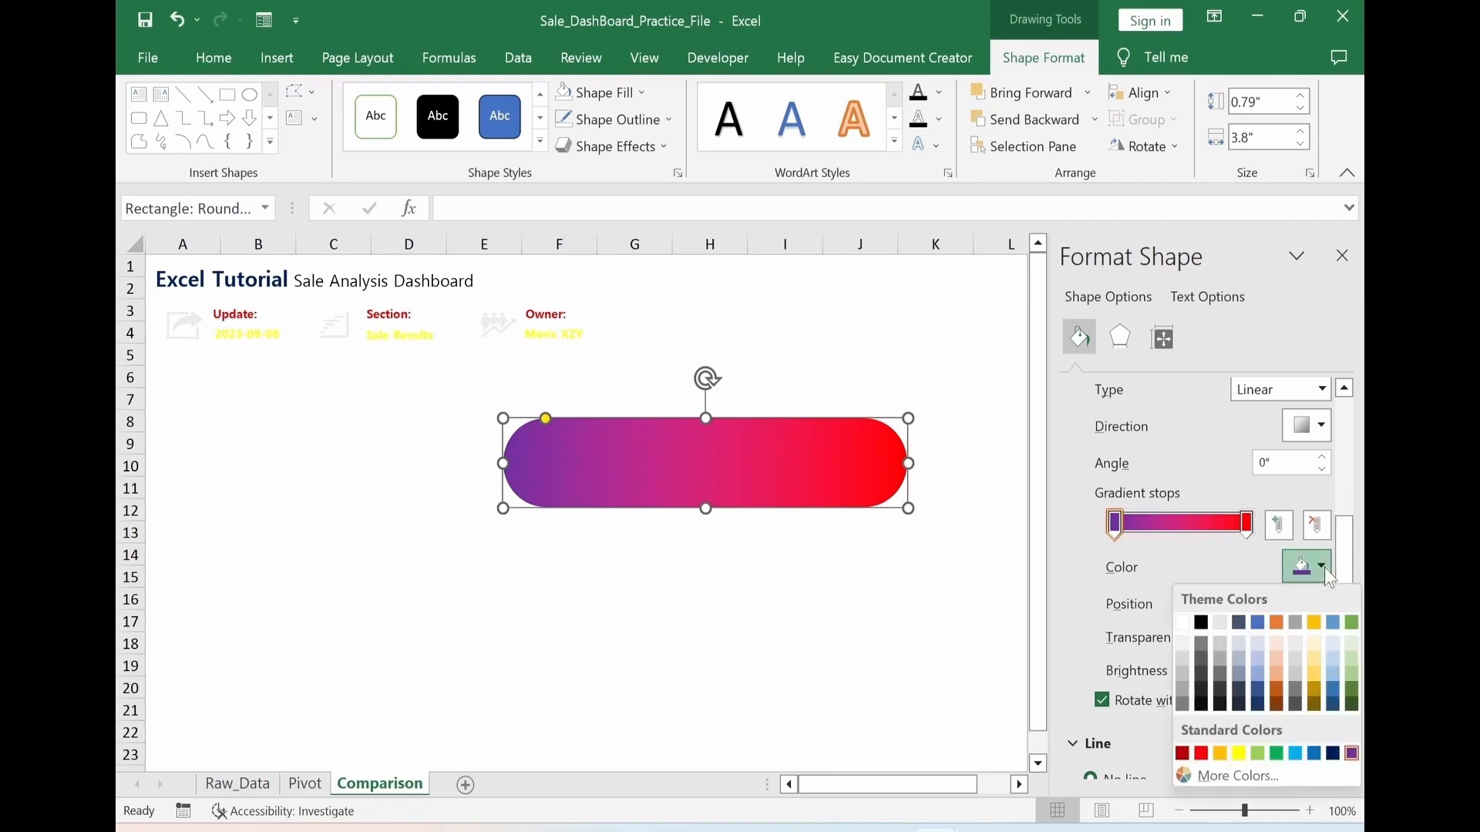
left_click(1352, 754)
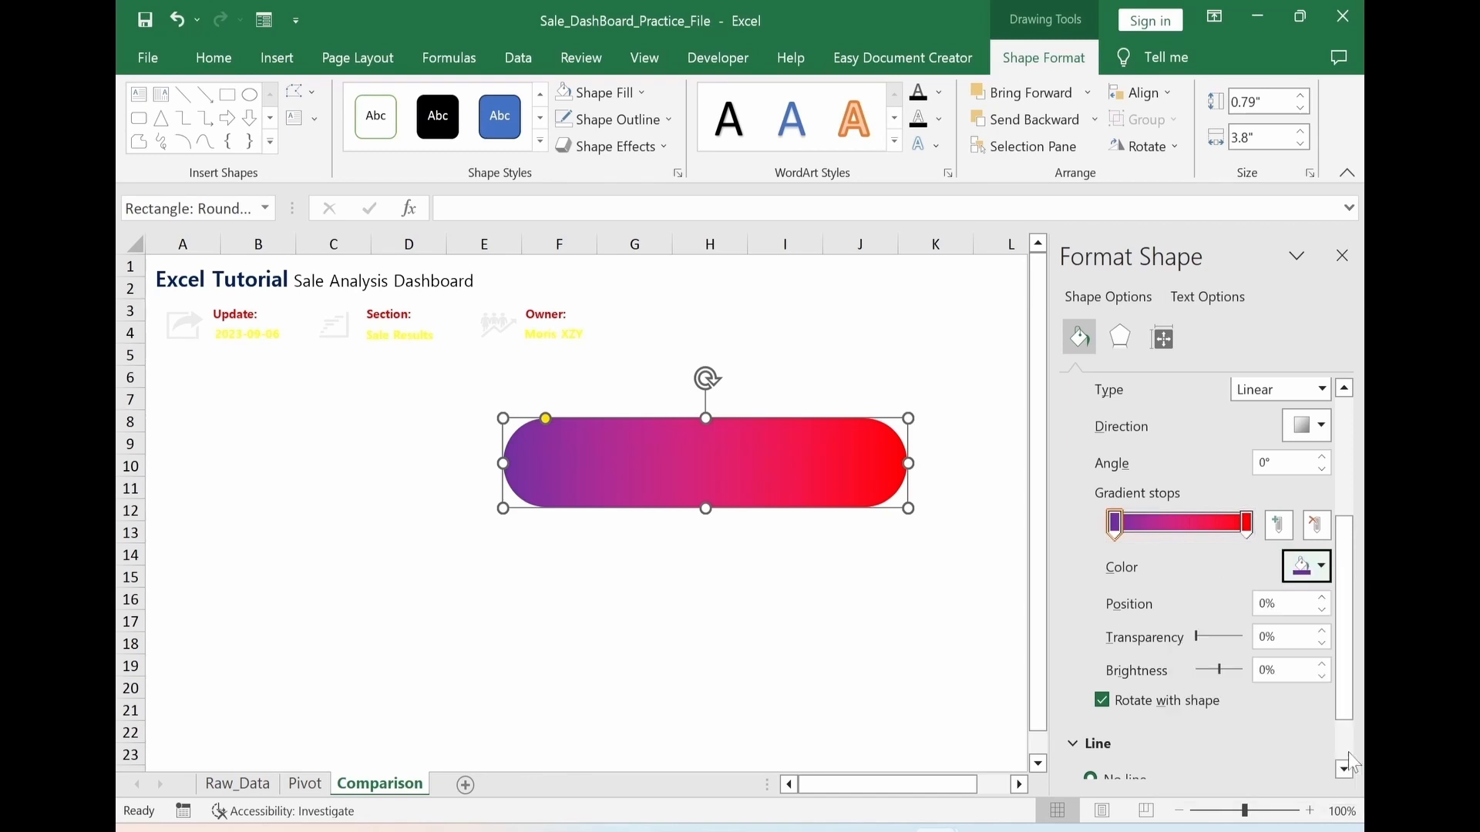
left_click(1247, 526)
left_click(1321, 567)
left_click(1202, 754)
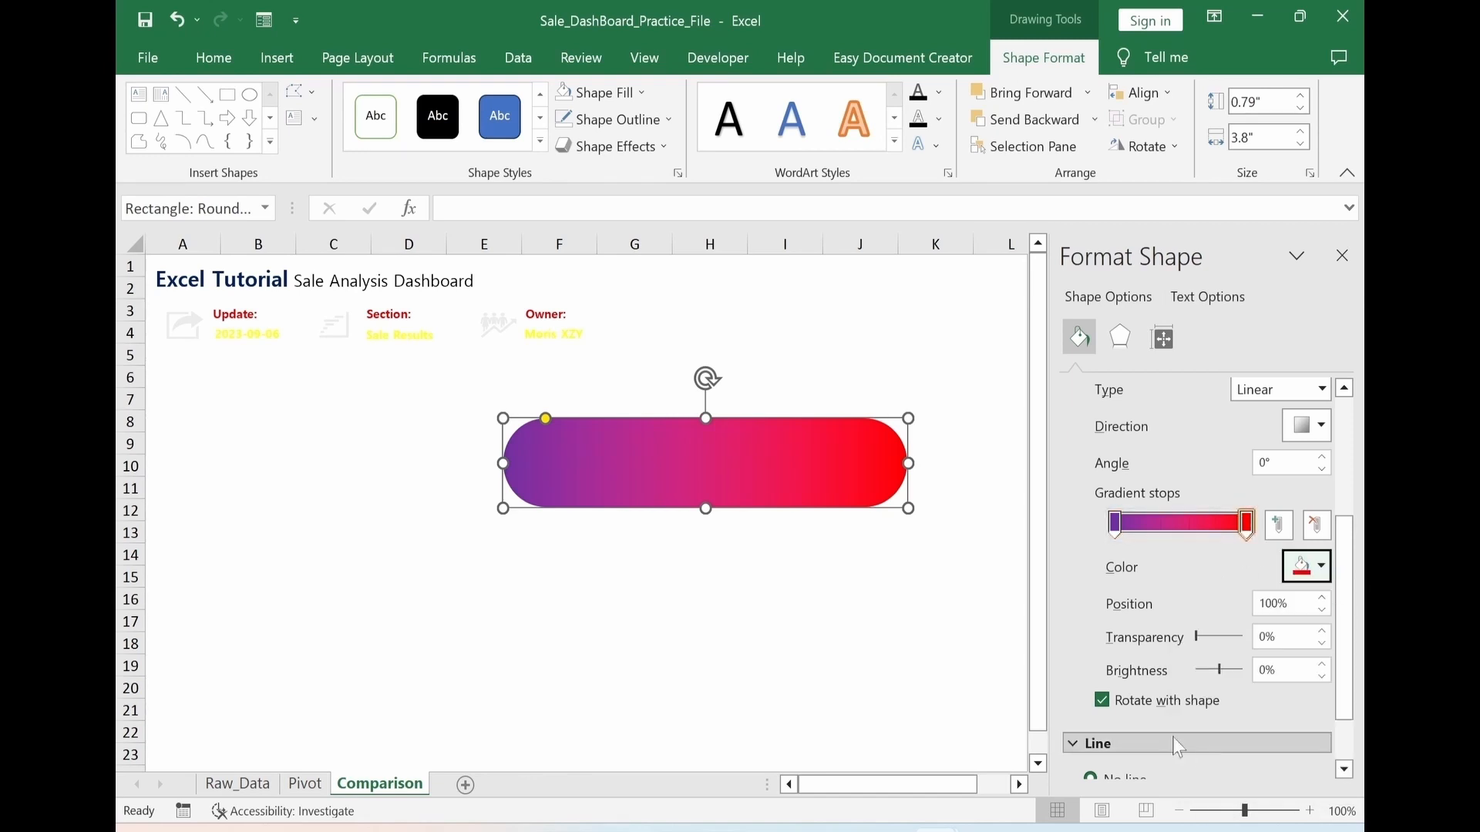
Resize the gradient bar to about 0.41" by 4.35" and place it behind the header labels and icons in rows 3 to 5
left_click_drag(706, 509, 700, 466)
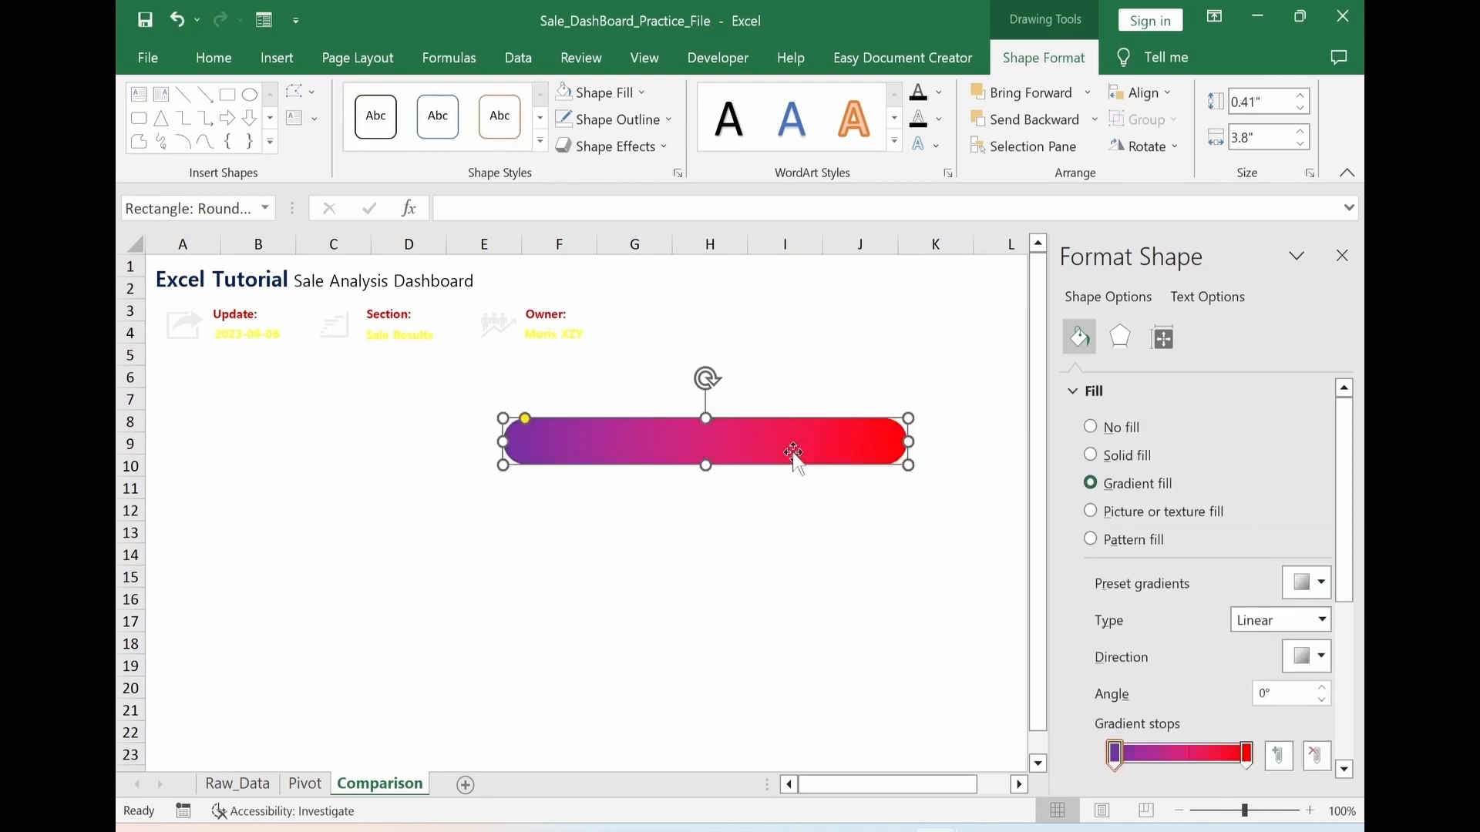
right_click(763, 462)
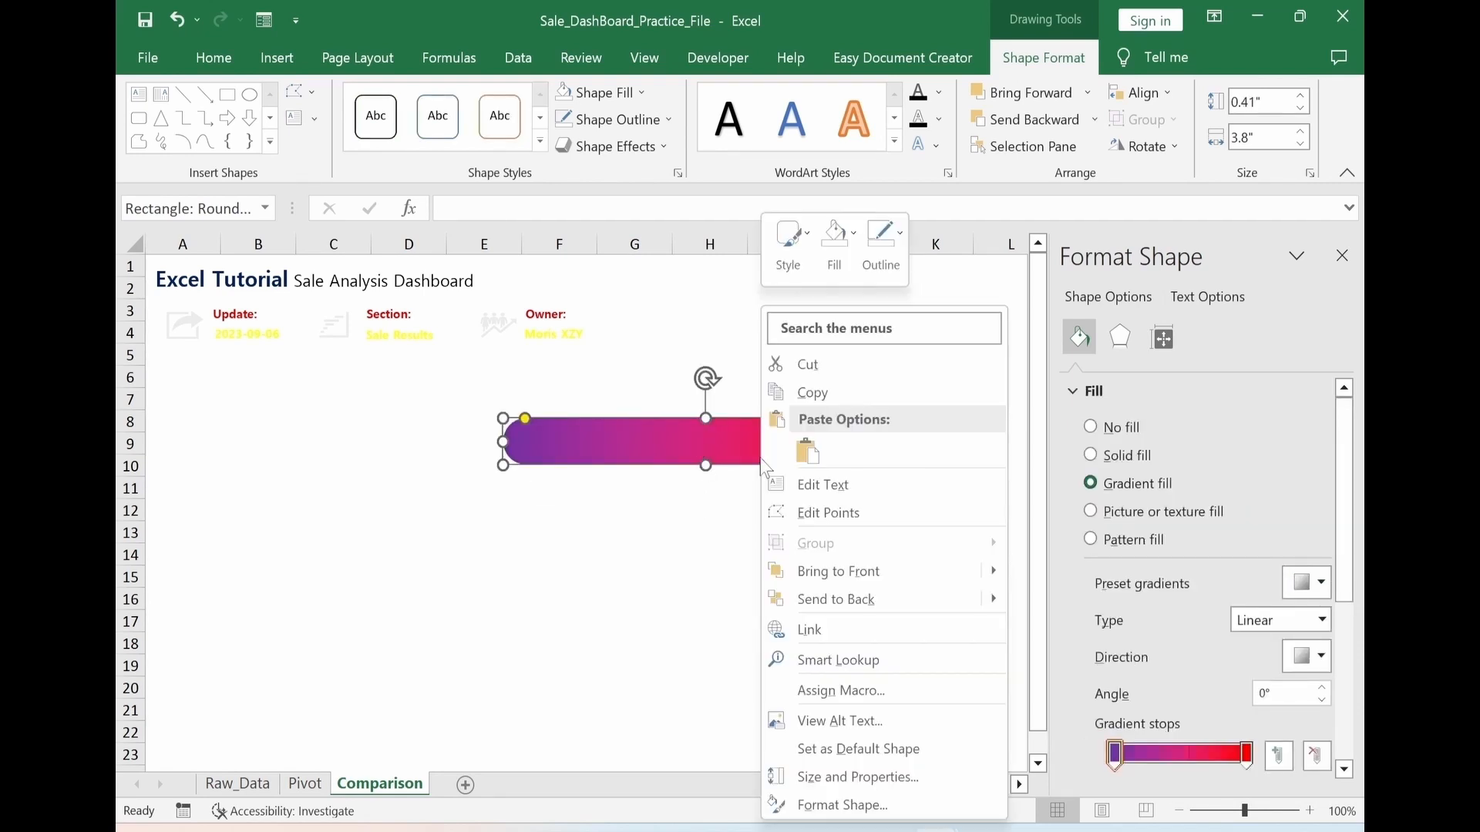
left_click(868, 611)
left_click_drag(678, 451, 452, 351)
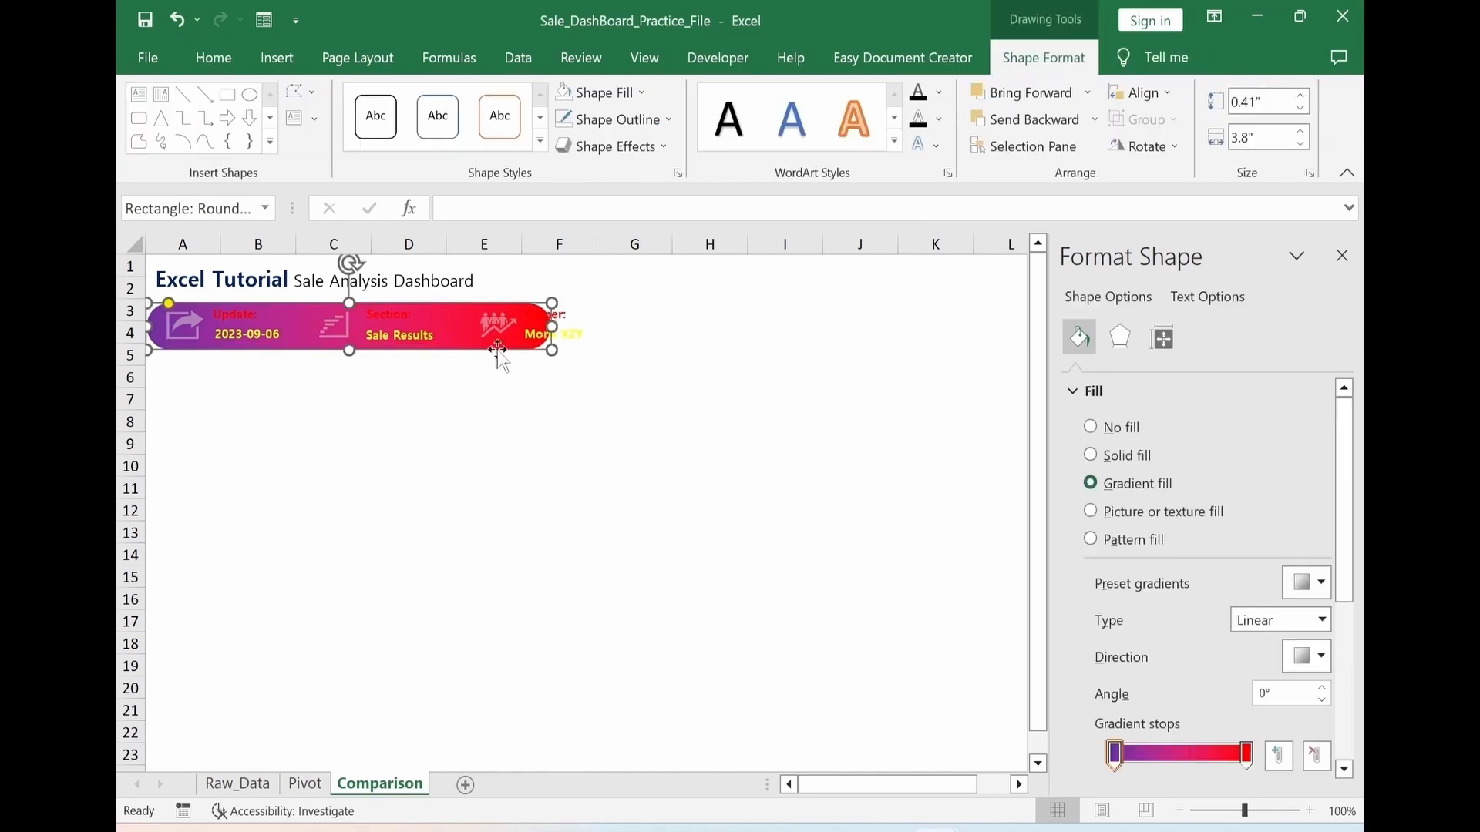
left_click_drag(552, 326, 612, 327)
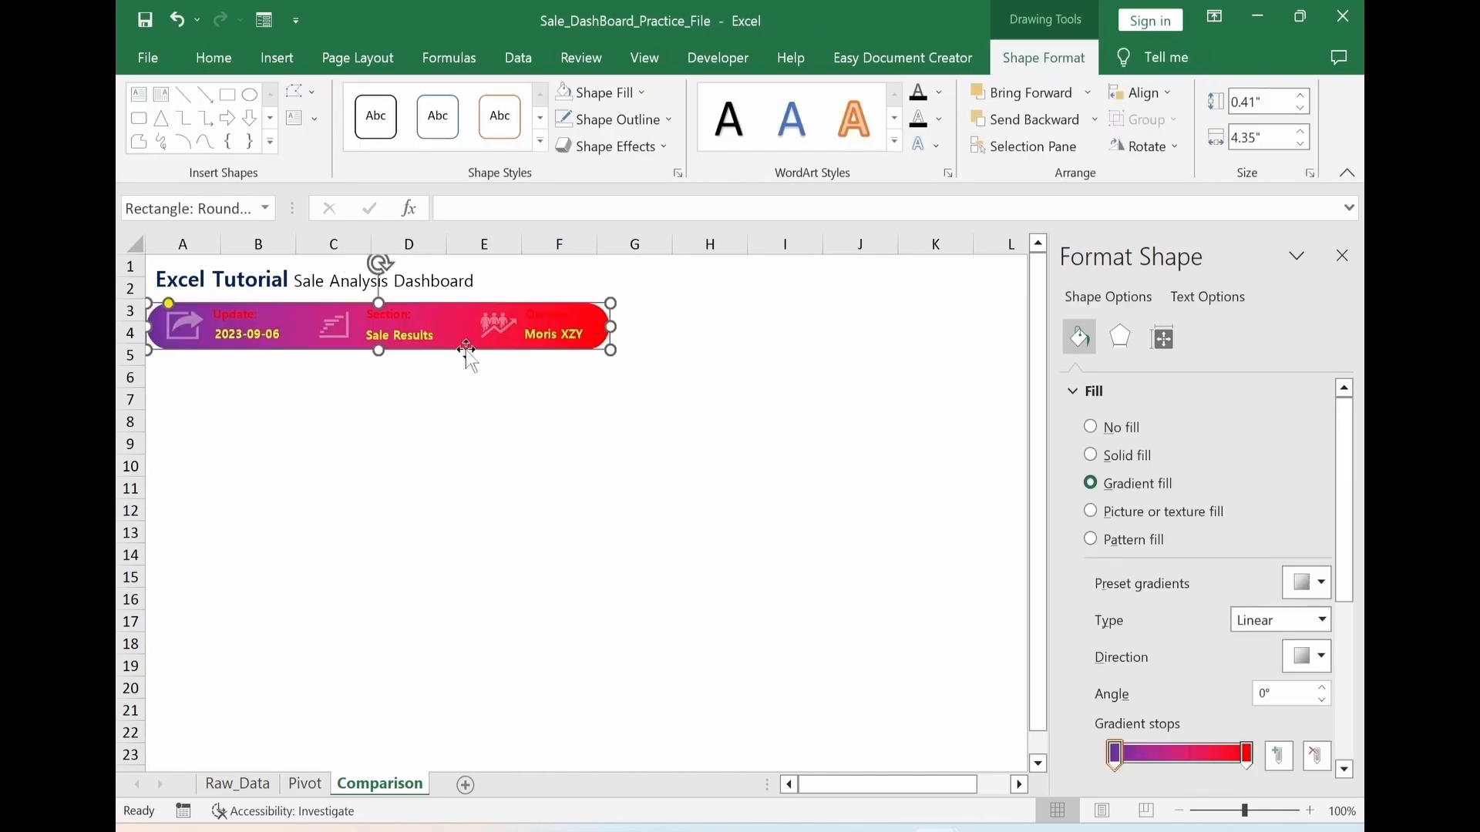
Set the font color of the Update, Section and Owner labels to white
left_click(243, 312)
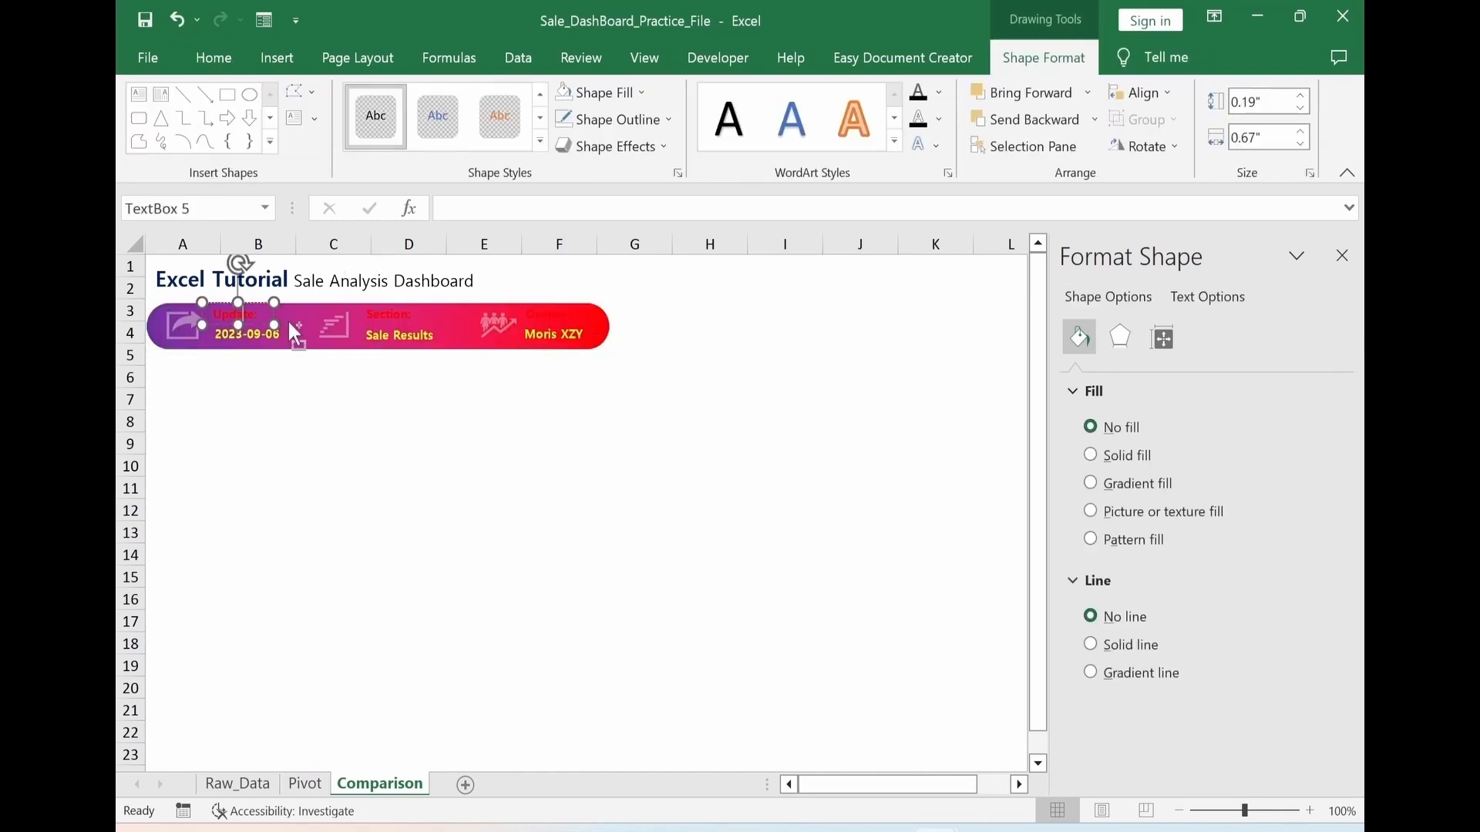
left_click(424, 317, "shift")
left_click(549, 319, "shift")
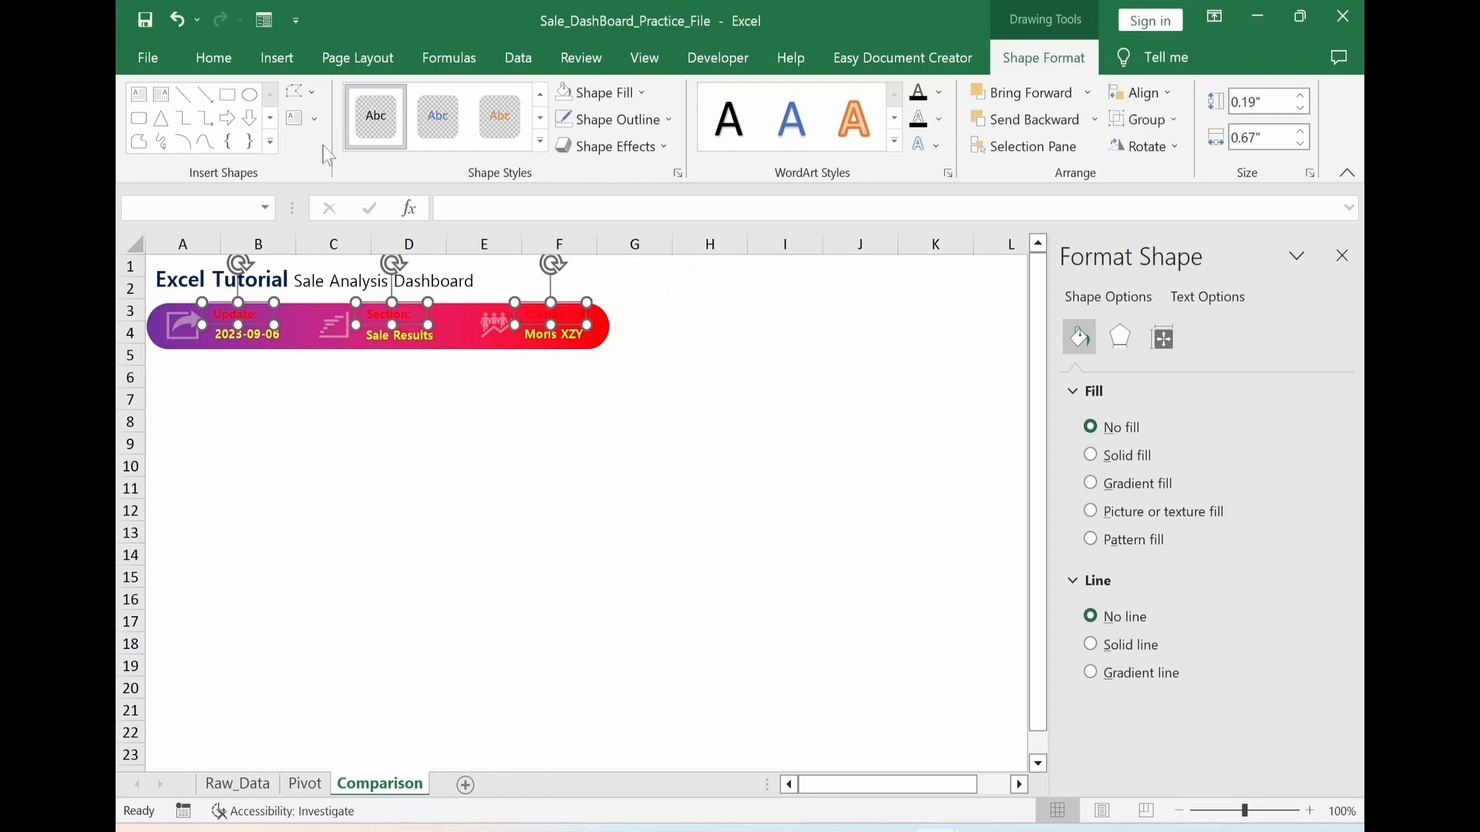
left_click(214, 62)
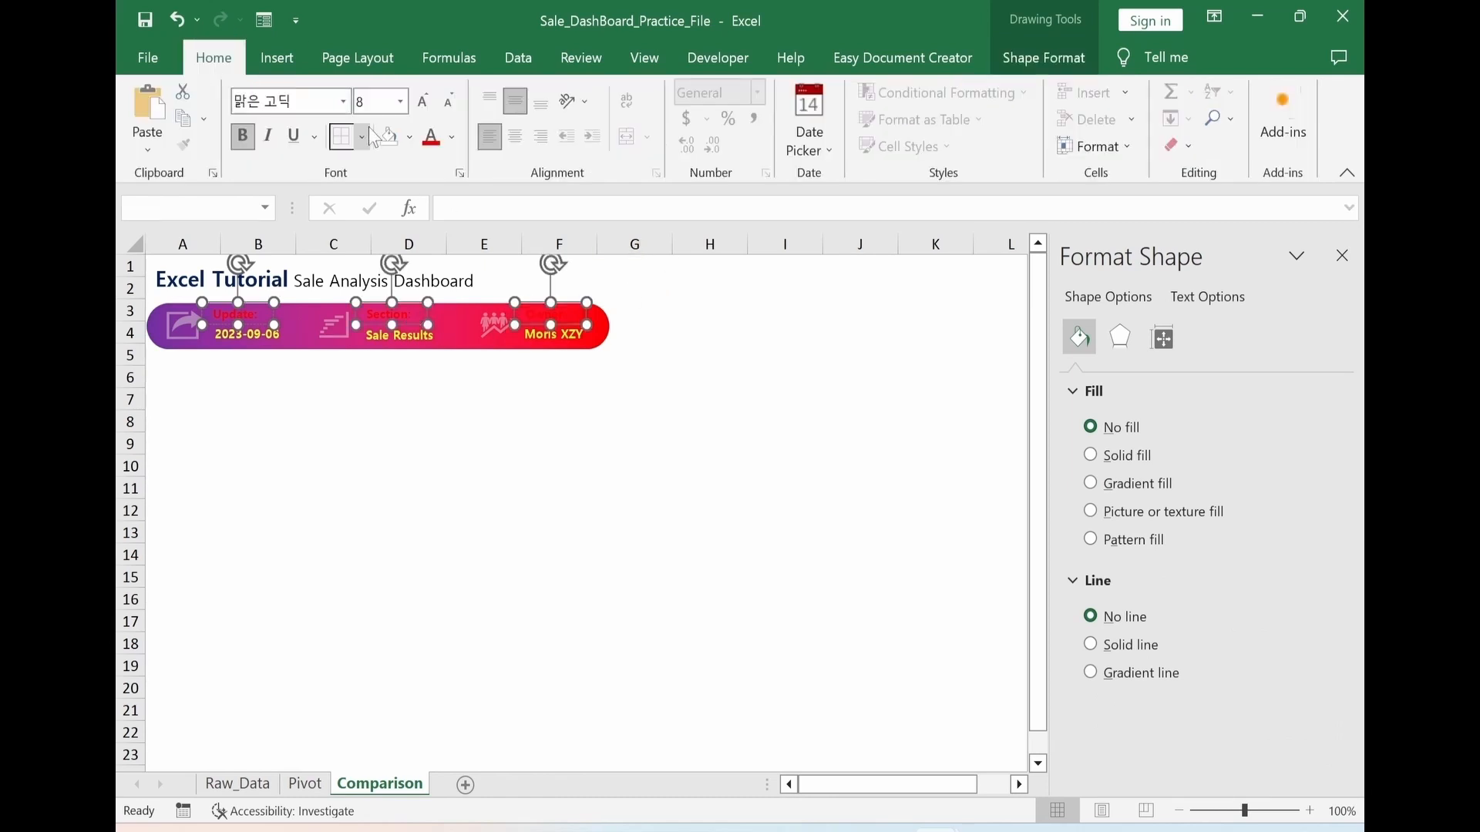
left_click(452, 137)
left_click(433, 220)
left_click(502, 506)
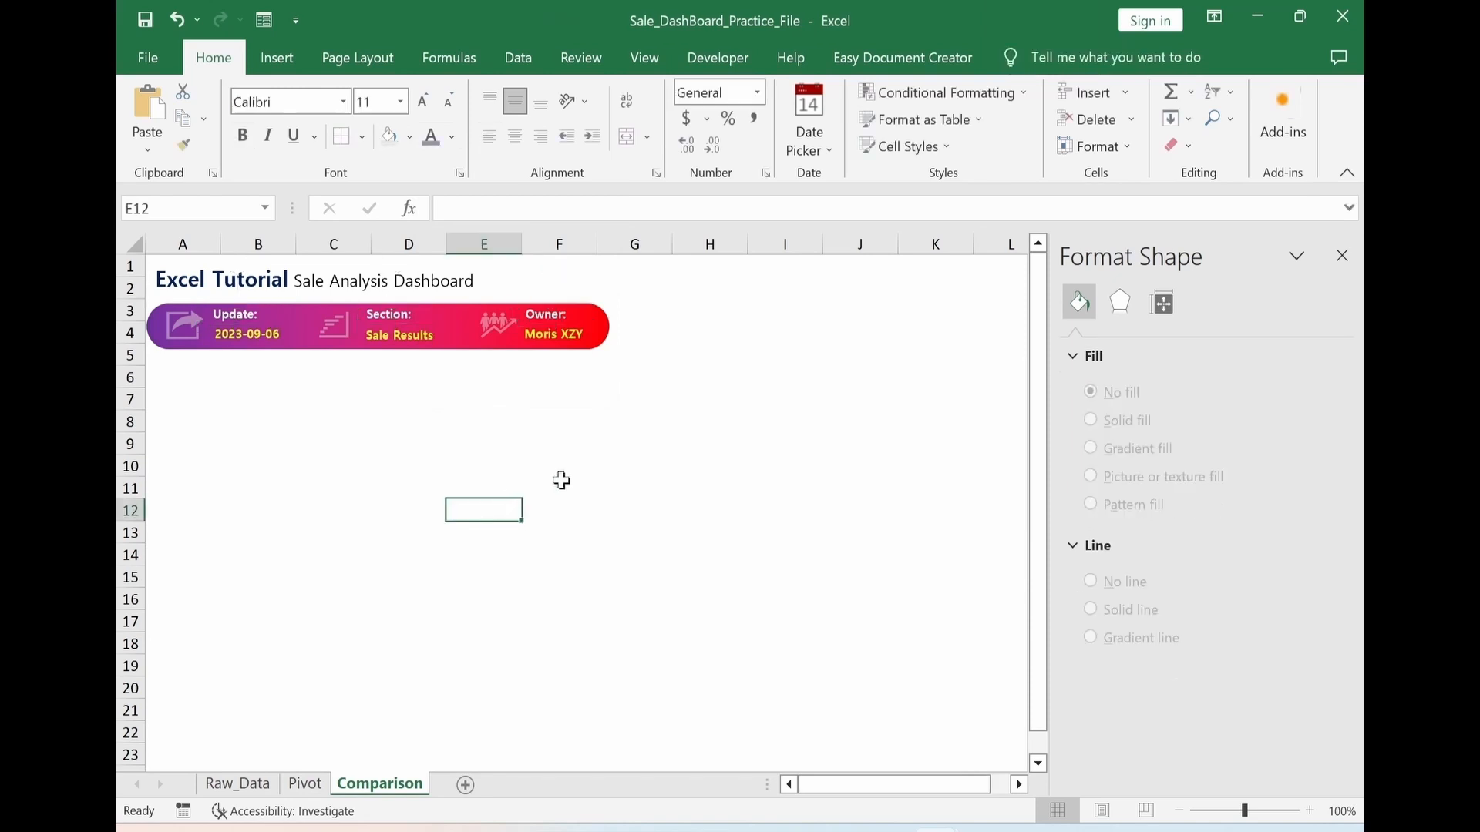
Add thin vertical divider lines between the Update, Section and Owner parts of the gradient bar
left_click(298, 330)
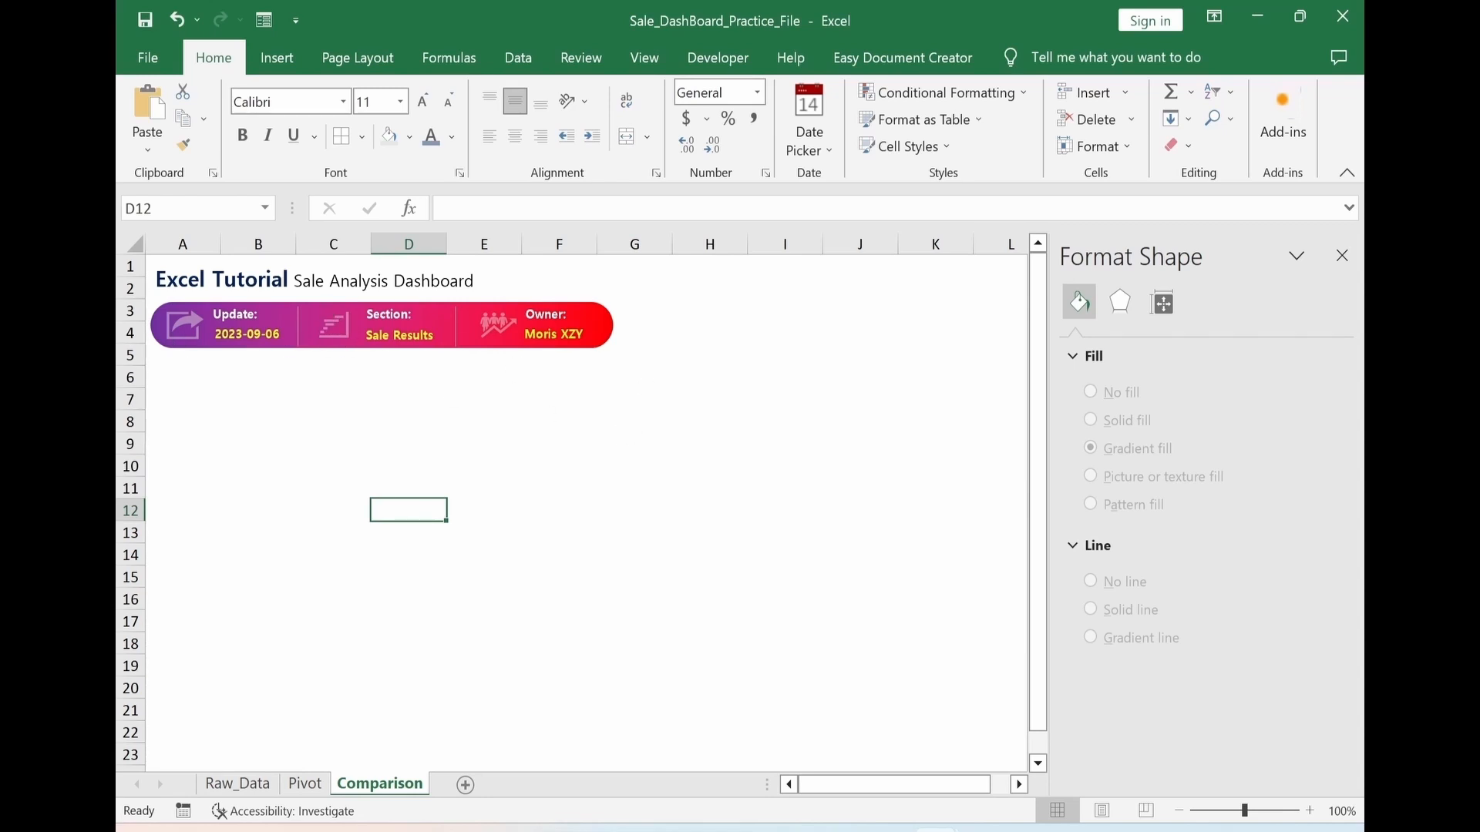
left_click(371, 483)
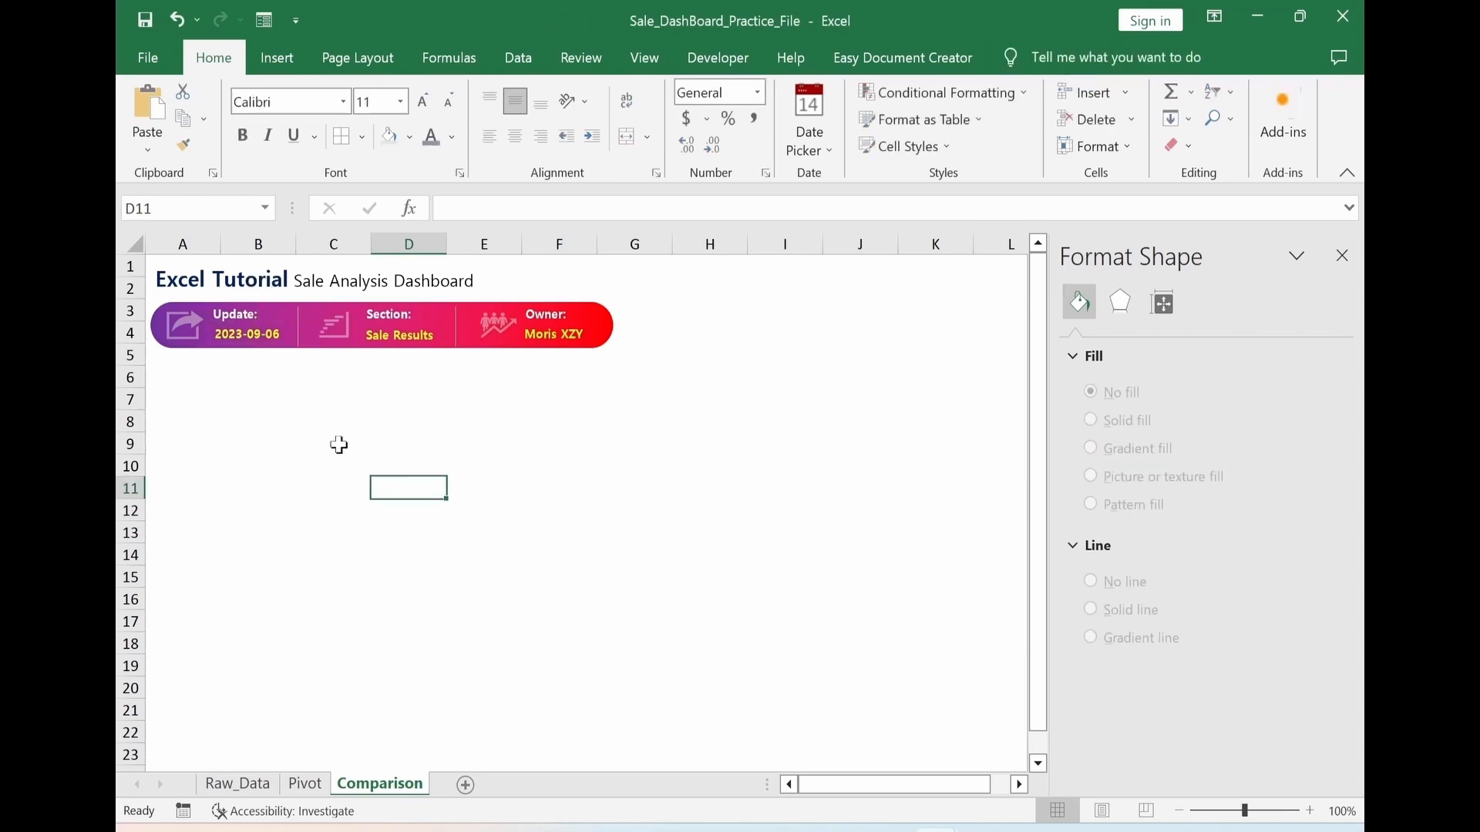
Align the Update, Section and Owner labels with Align Top
left_click(239, 312)
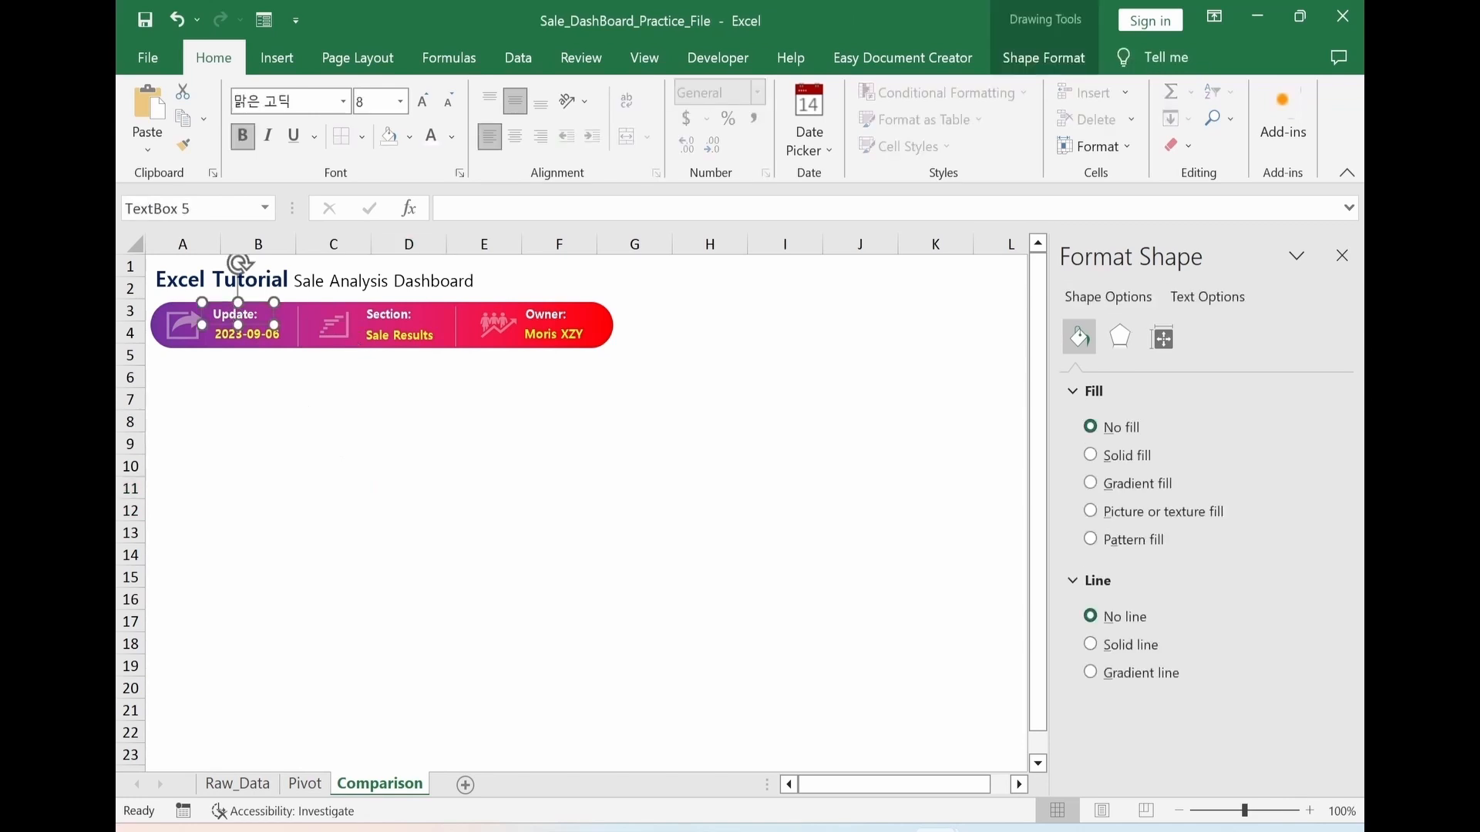
left_click(389, 316, "shift")
left_click(551, 316, "shift")
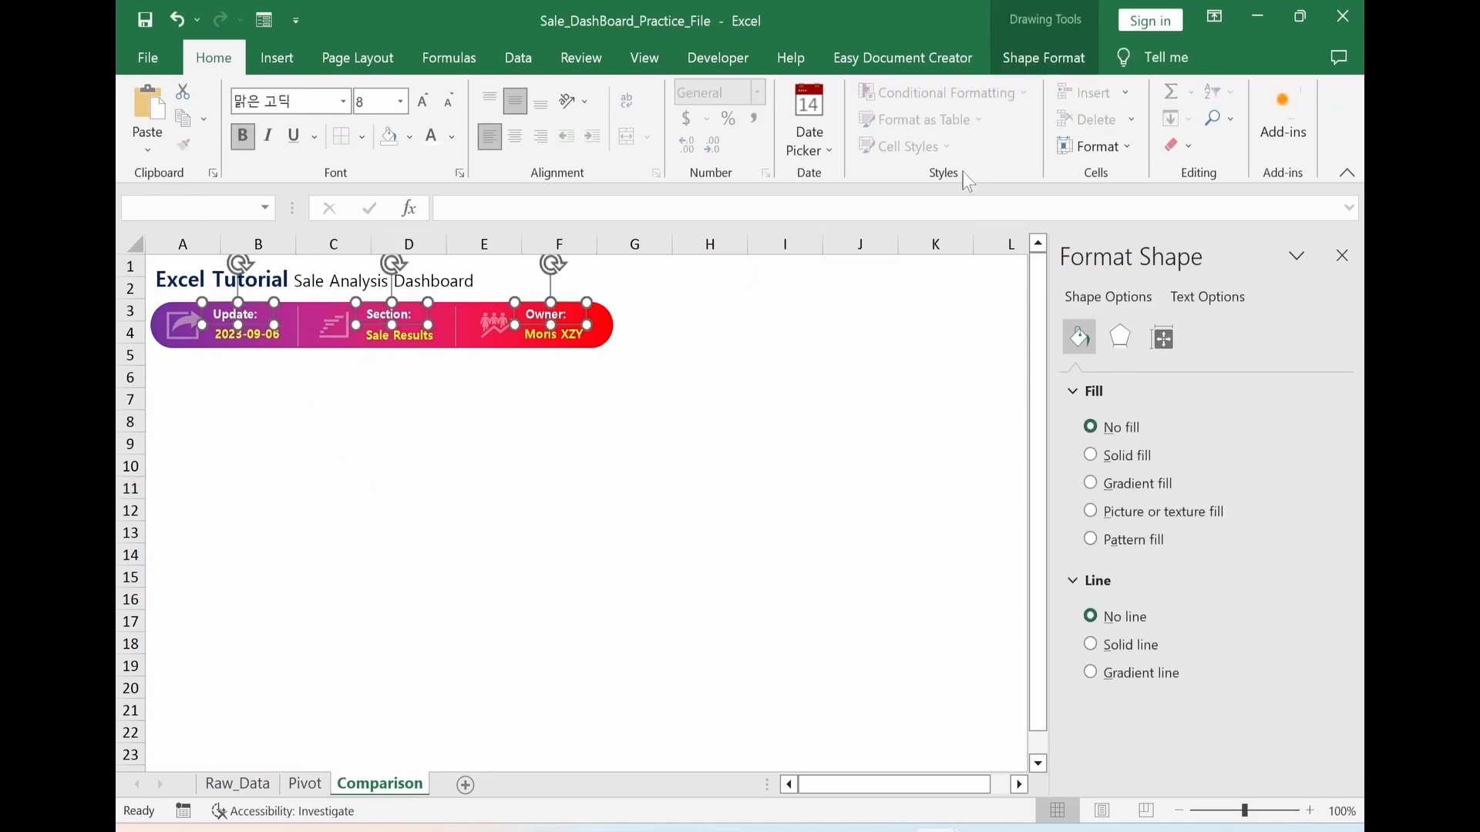
left_click(1061, 60)
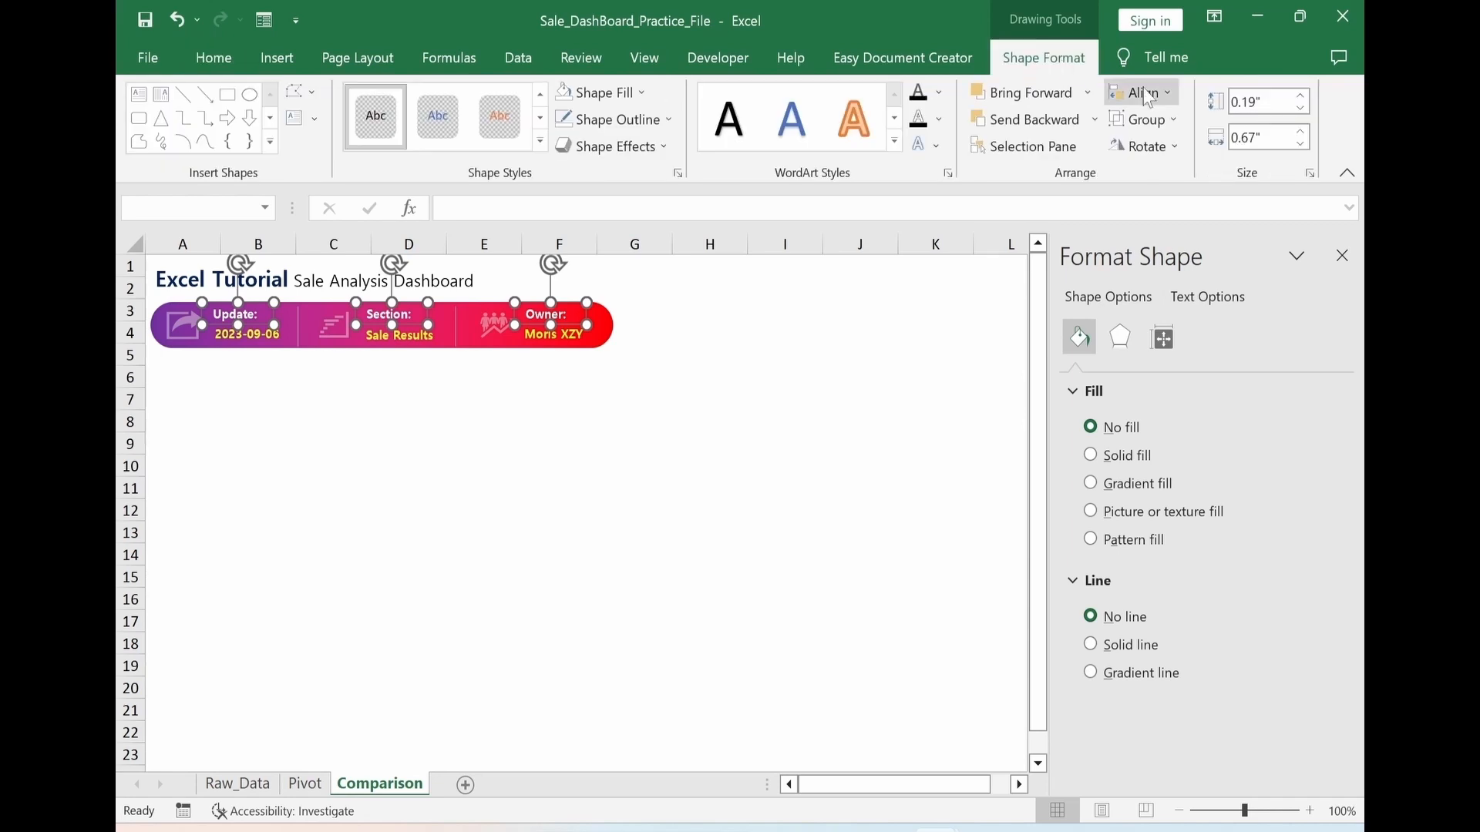
left_click(1144, 93)
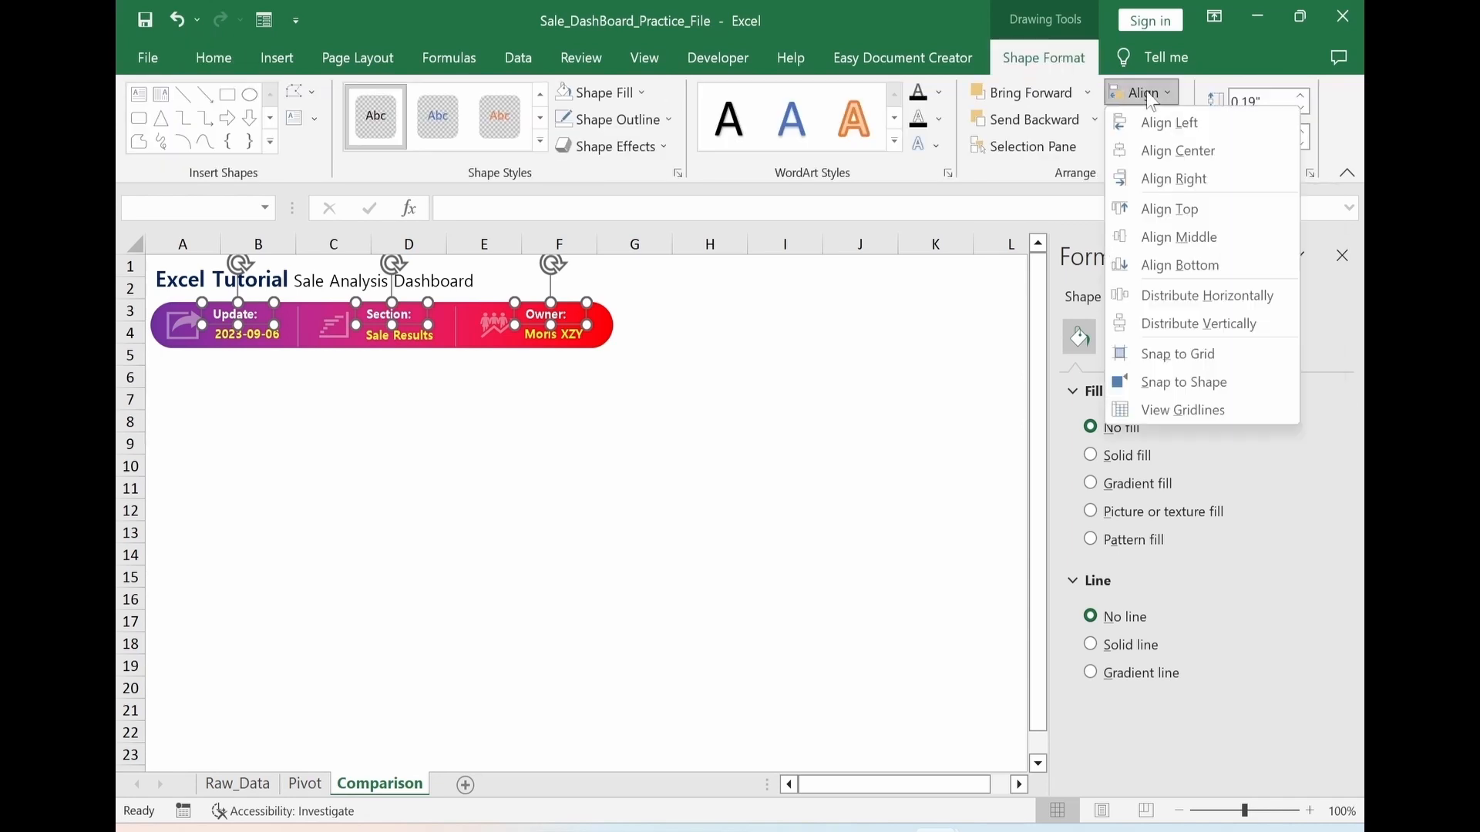
left_click(1185, 219)
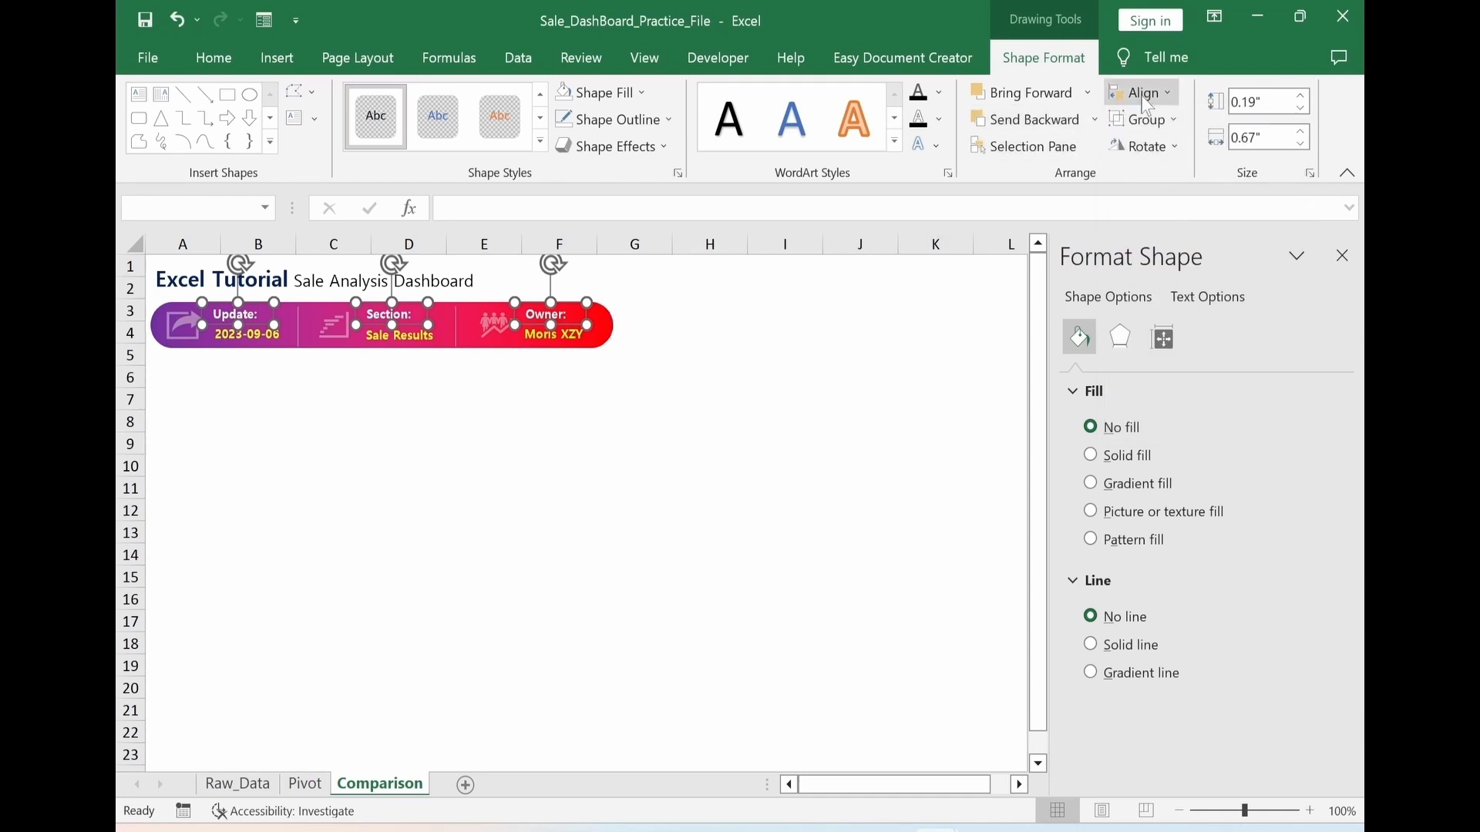
Examine the distribution and grouping options for the three header labels
left_click(1168, 93)
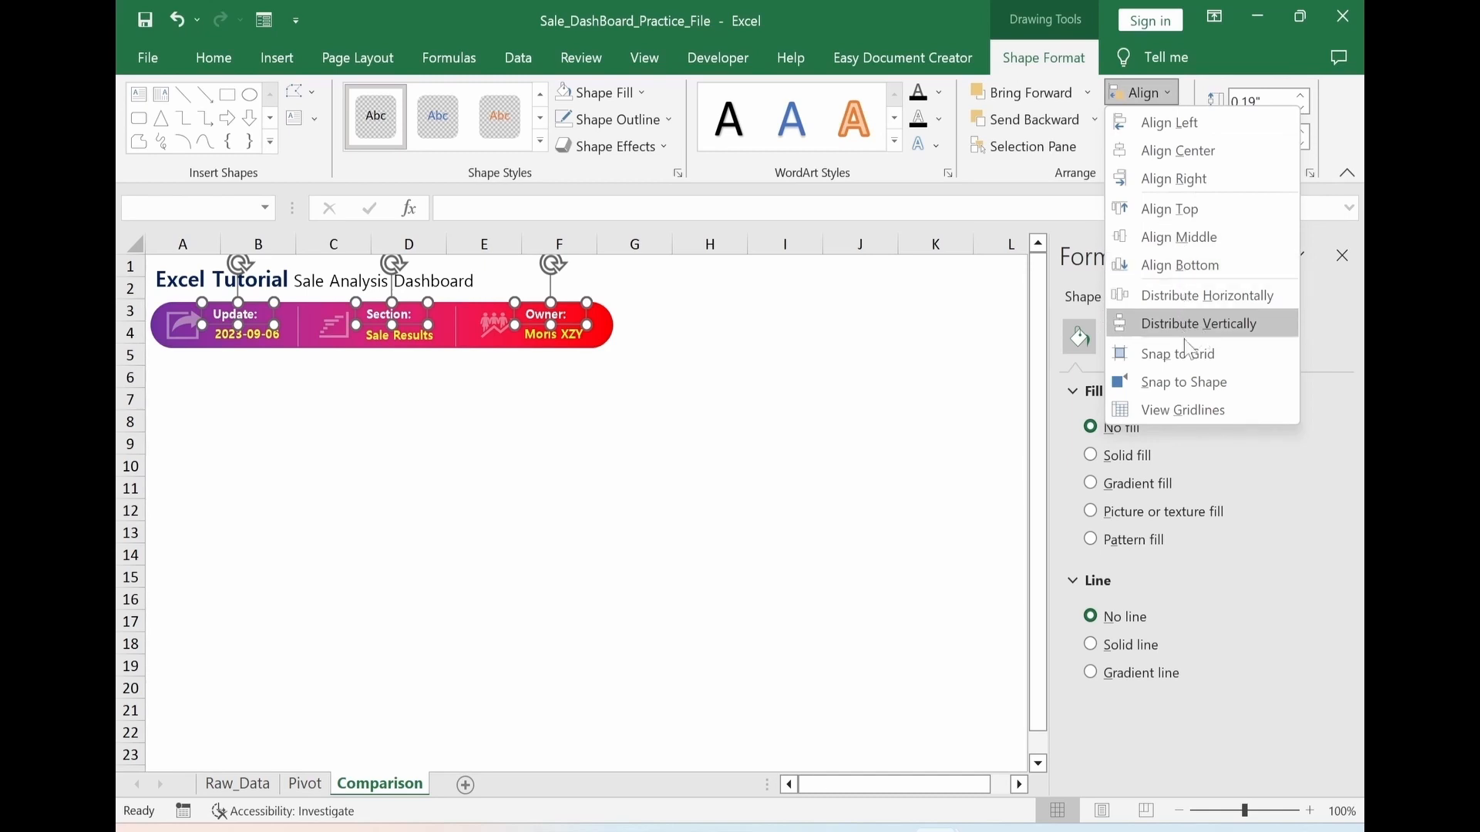
left_click(850, 410)
left_click(1148, 123)
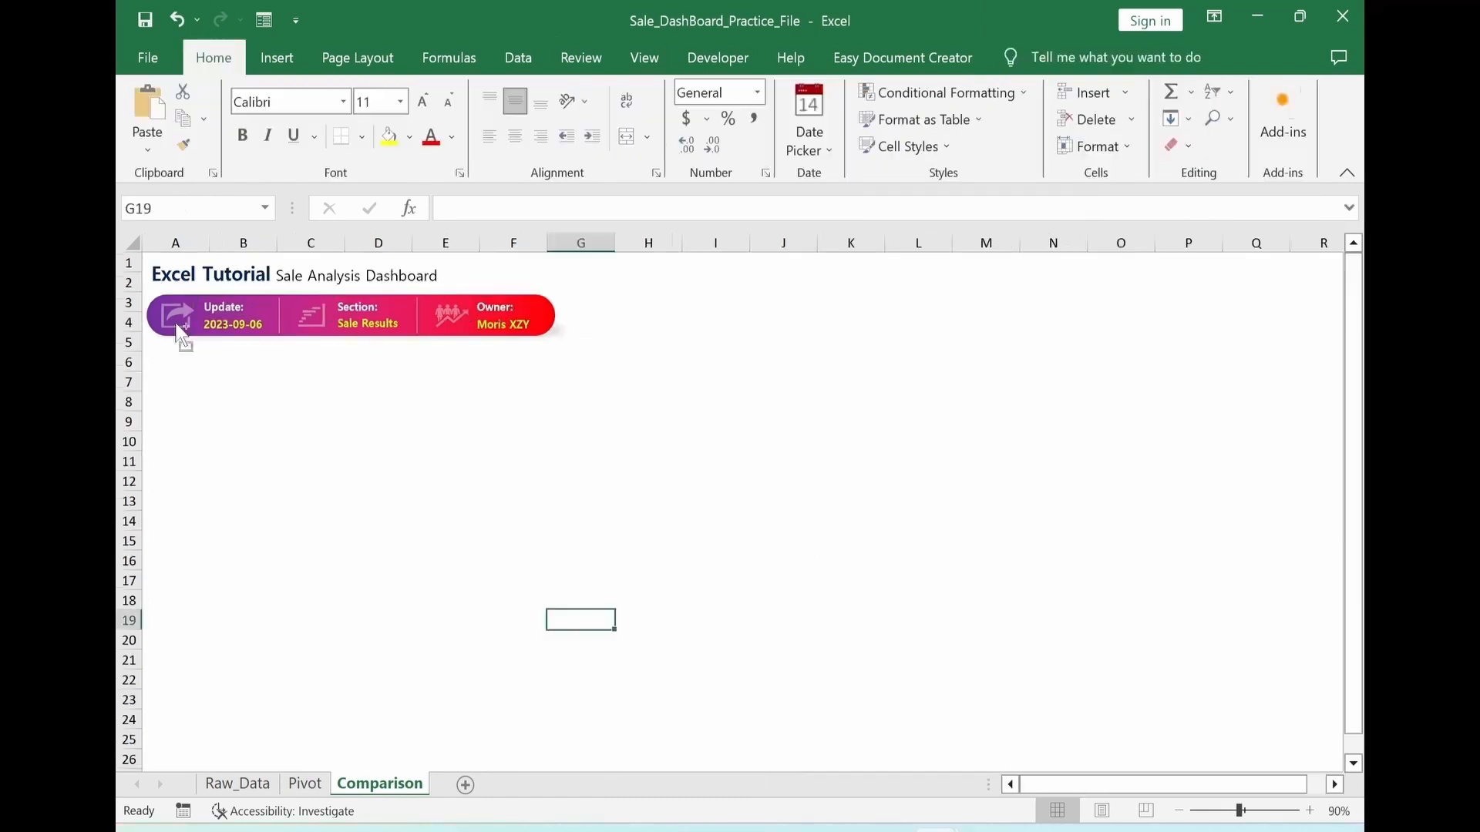
Group the gradient bar with its labels, icons and dividers, and move the group across columns G to M beside the title
left_click(231, 314, "ctrl")
left_click(310, 314, "ctrl")
left_click(447, 314, "ctrl")
left_click(495, 307, "ctrl")
left_click(504, 324, "ctrl")
left_click(544, 316, "ctrl")
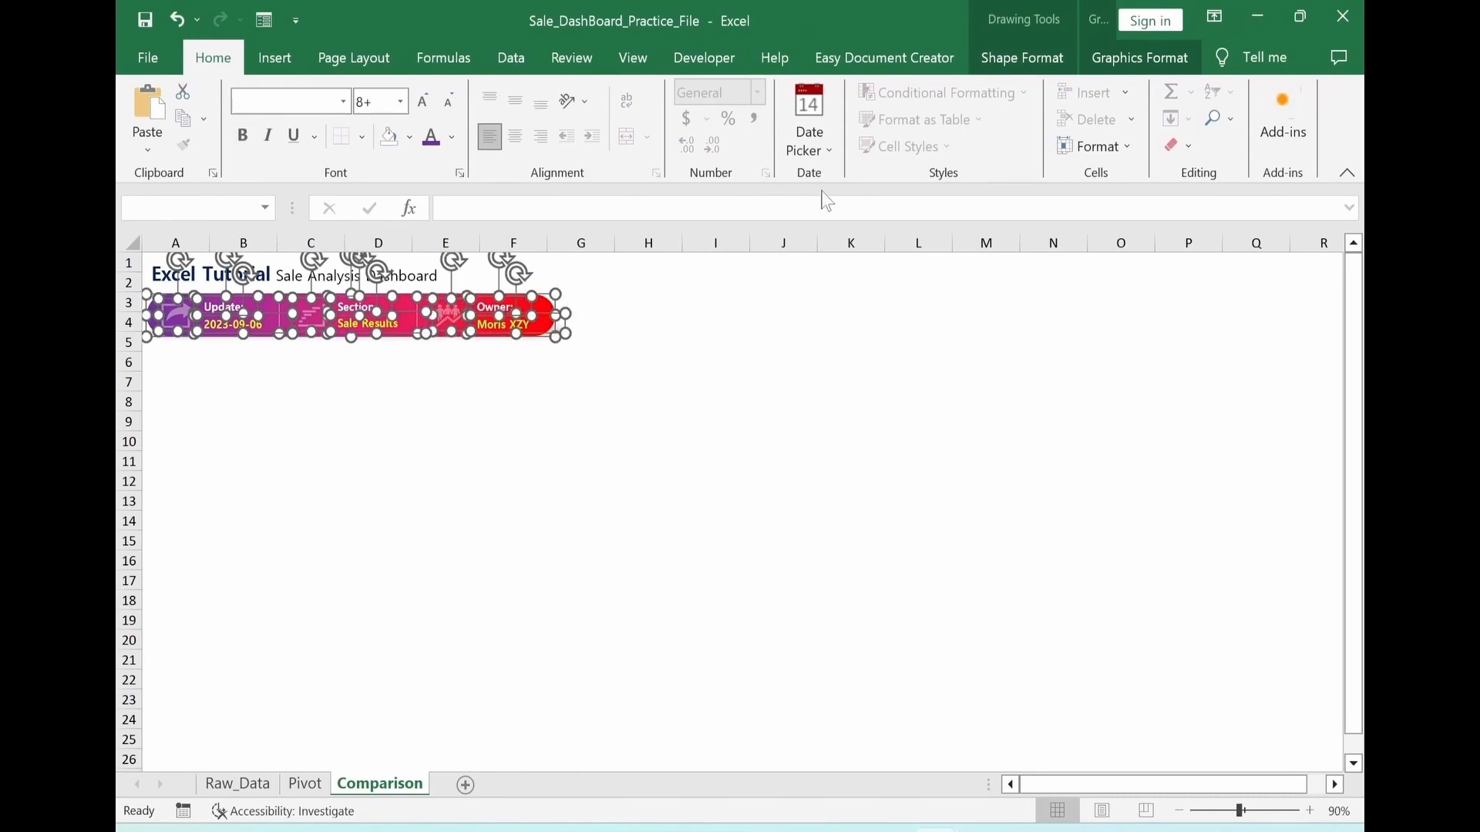
left_click(1022, 58)
left_click(1149, 121)
left_click(1158, 148)
left_click_drag(553, 341, 995, 324)
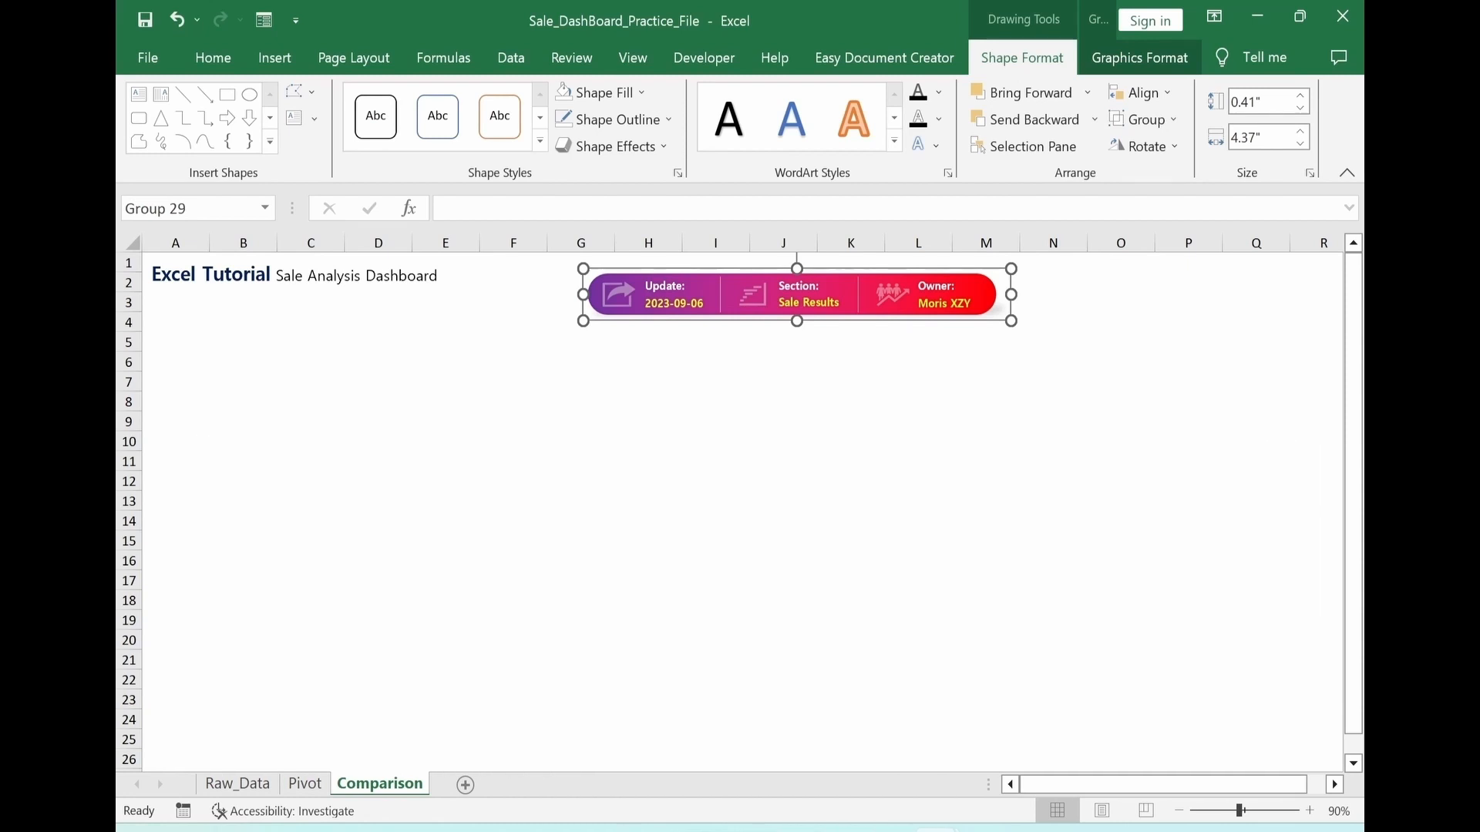
Move the Excel Tutorial title text box to start in column B, level with the gradient bar
left_click(413, 290)
left_click_drag(413, 291, 438, 365)
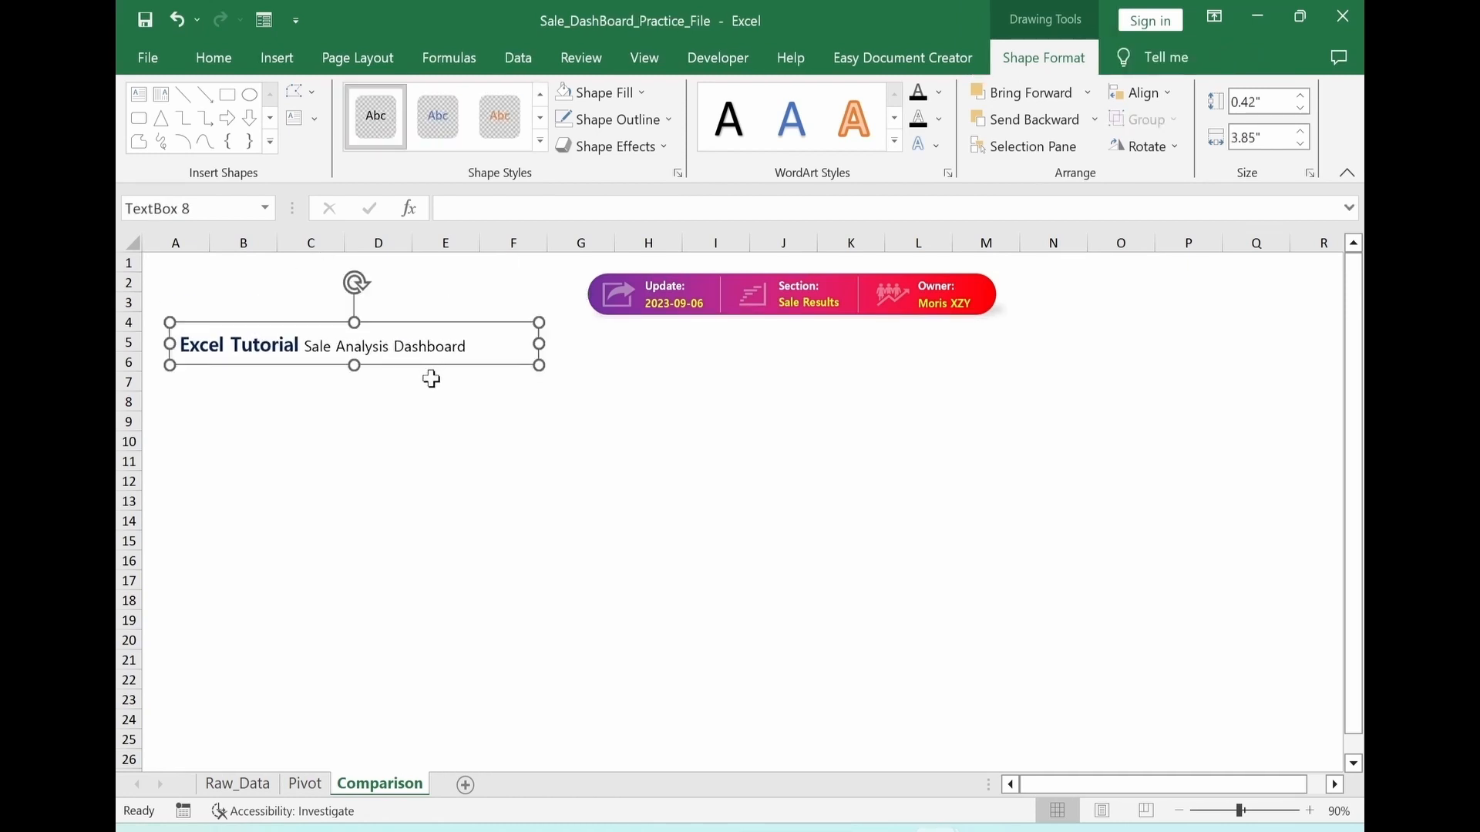
left_click_drag(401, 318, 482, 264)
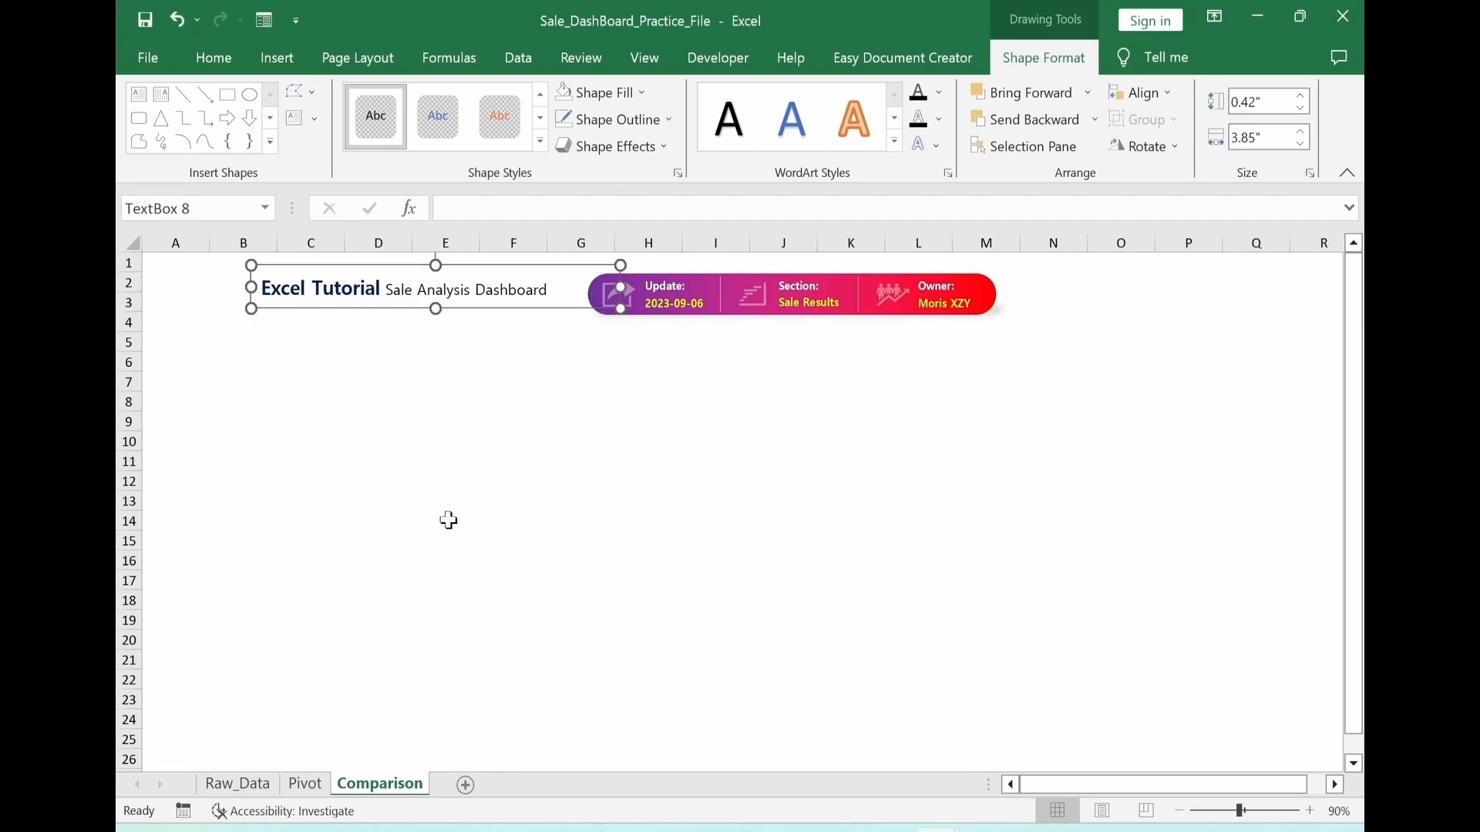
Insert the picture test1 from this device and scale it down to about 1.67" by 1.67" below the title
left_click(277, 61)
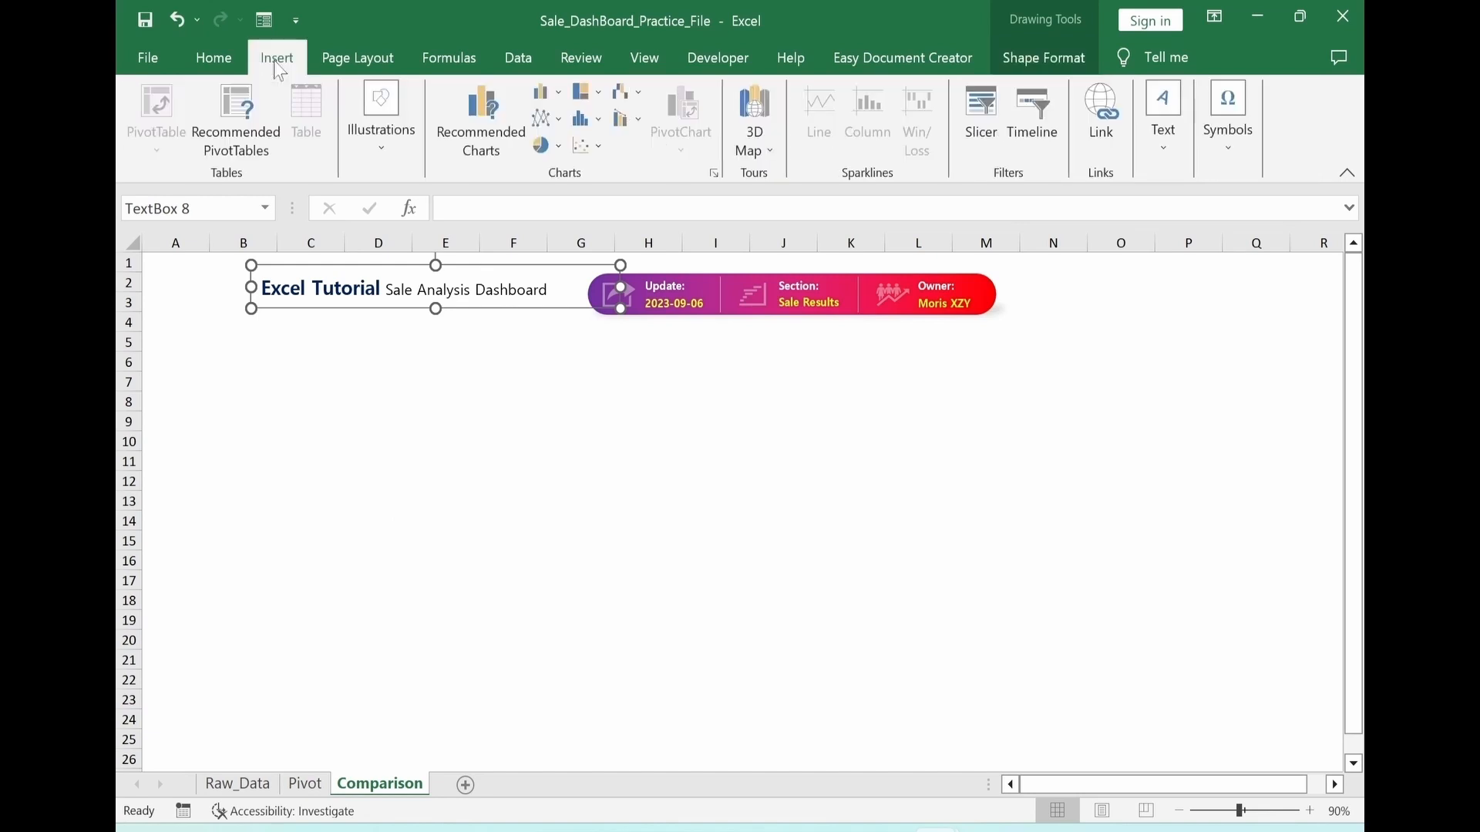
left_click(383, 147)
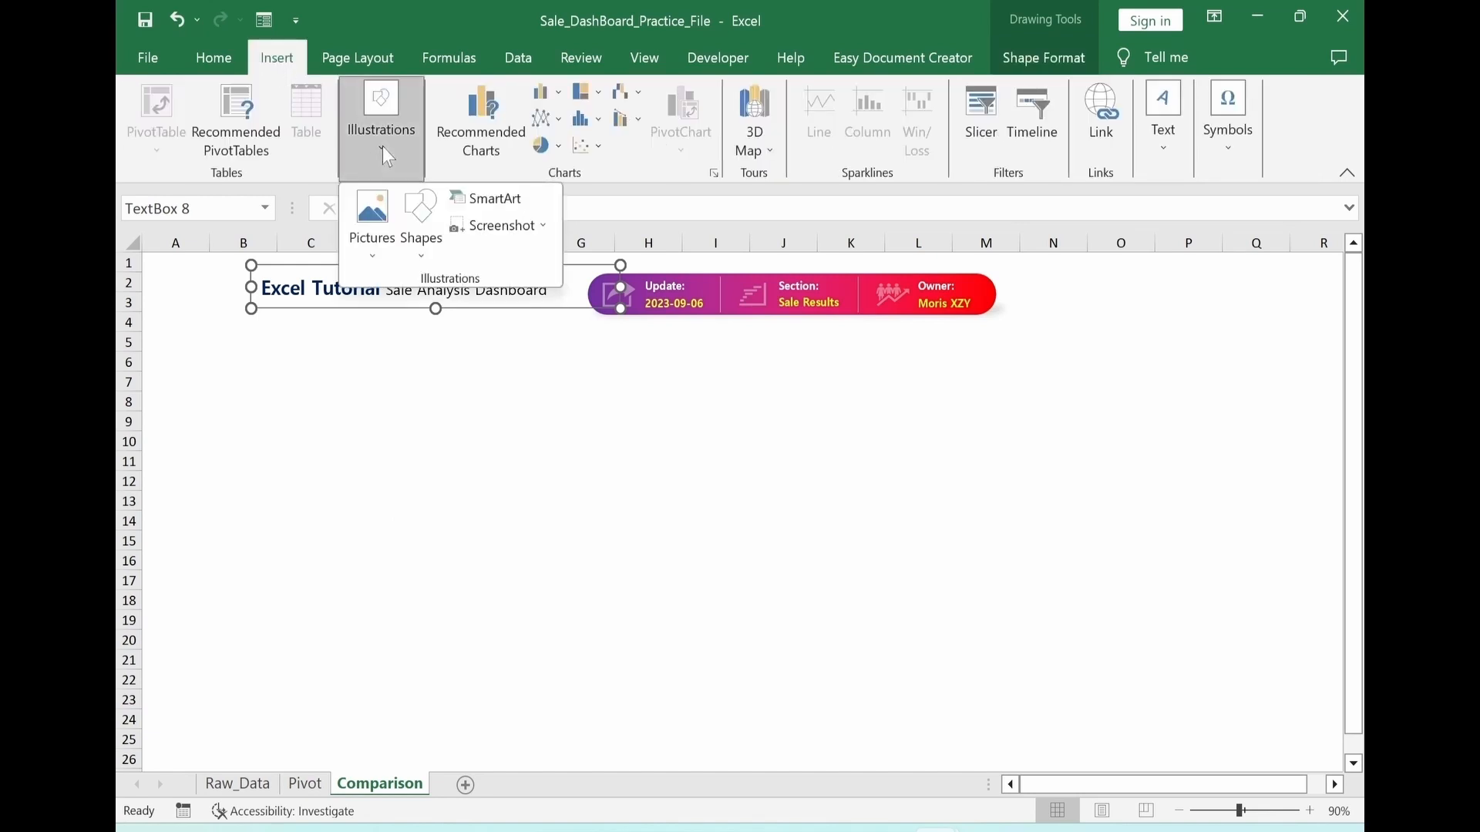
left_click(367, 251)
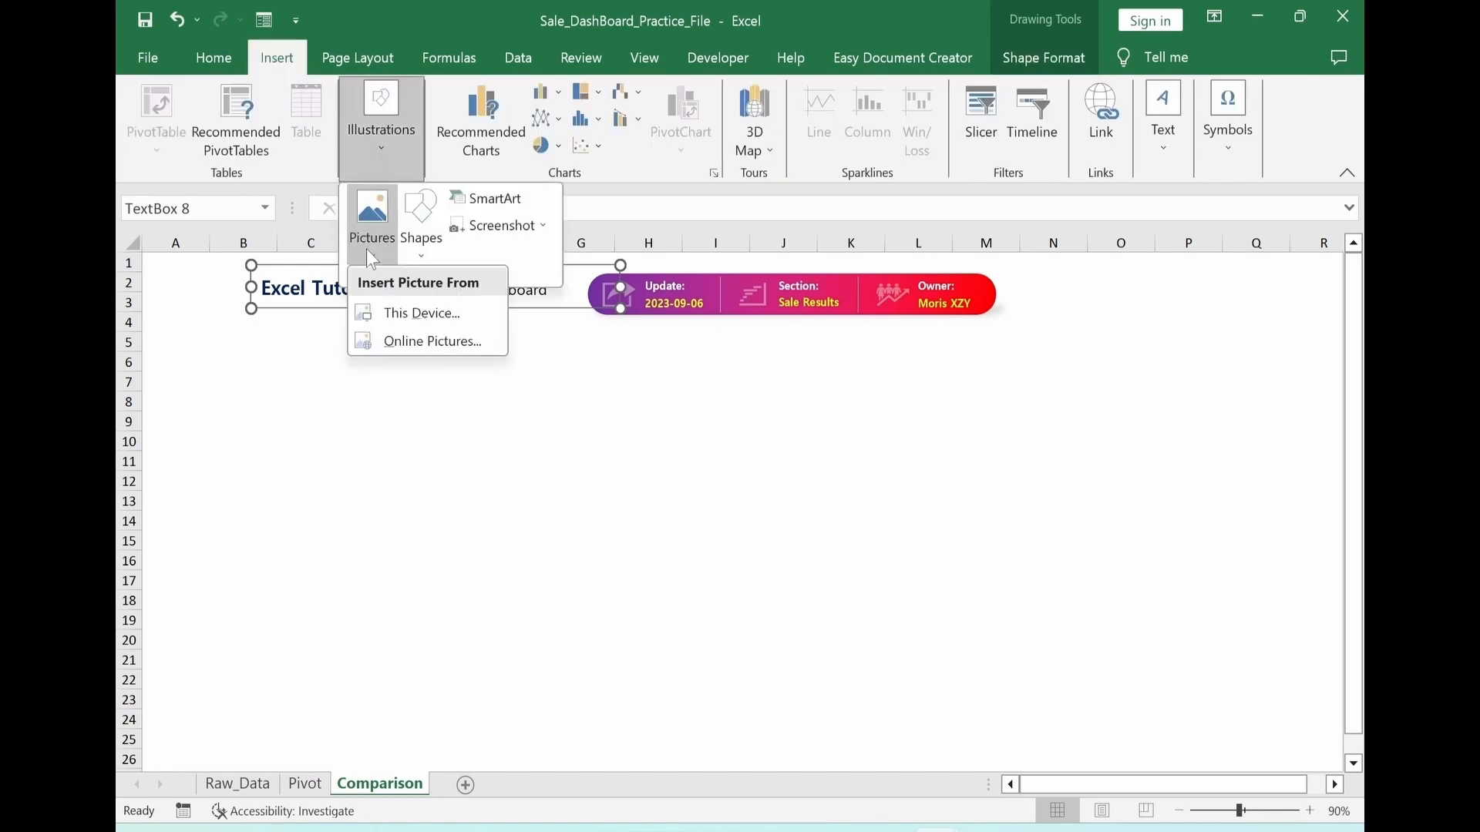
left_click(390, 317)
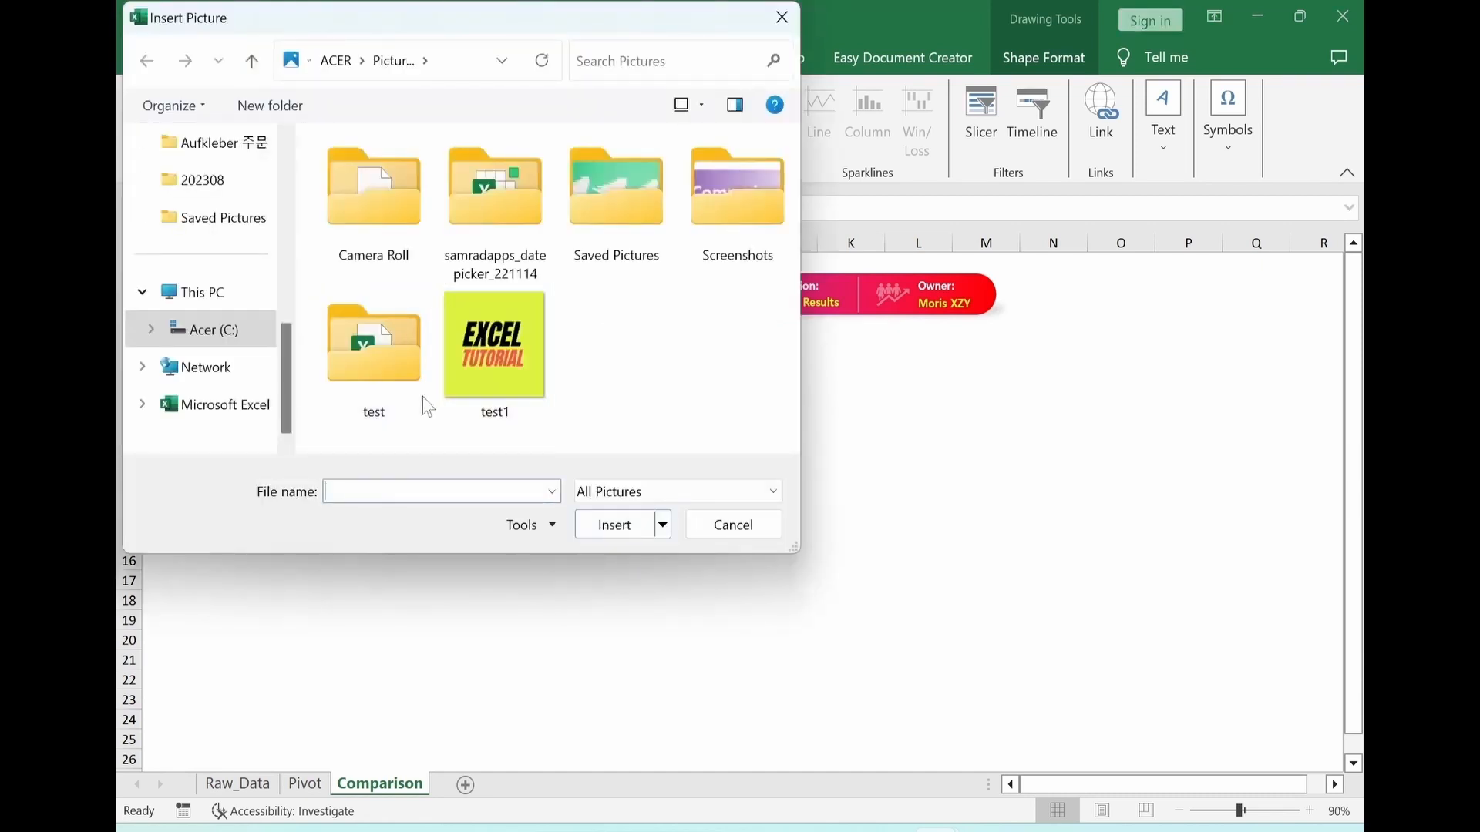
left_click(483, 384)
left_click(615, 525)
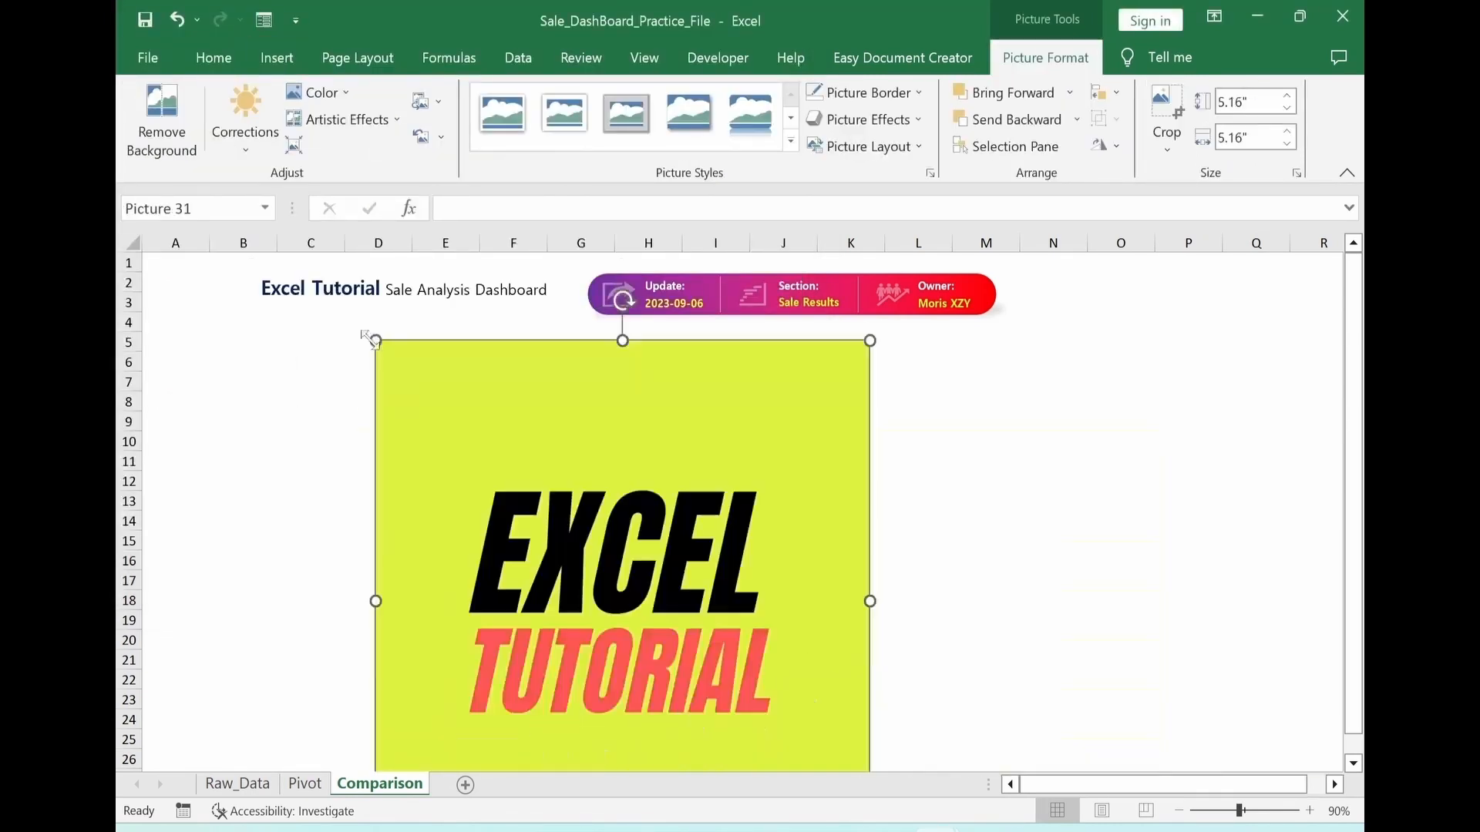
left_click_drag(377, 334, 722, 681)
left_click_drag(713, 686, 442, 393)
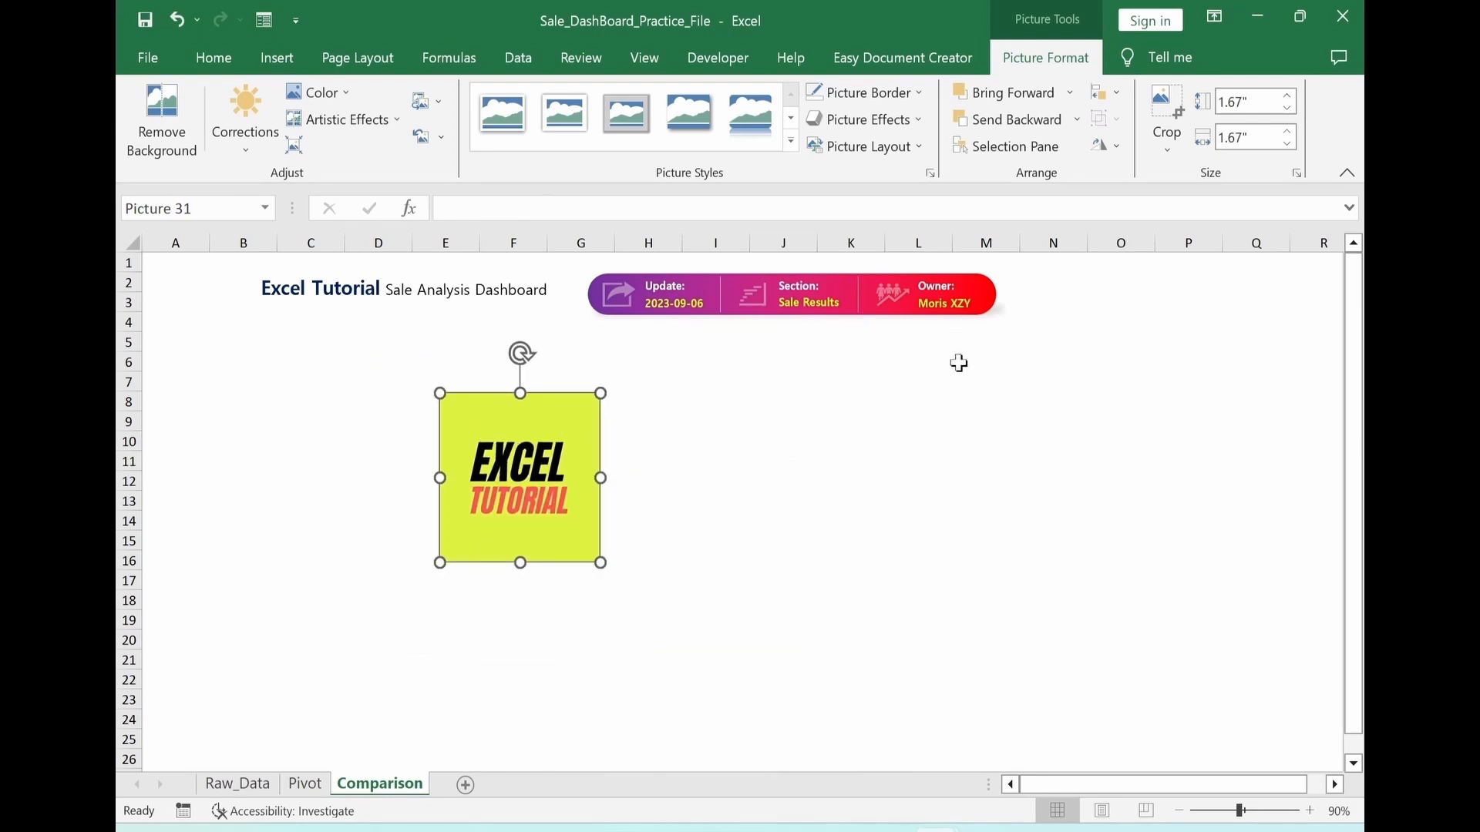
Apply a top bevel with 6 pt width and 6 pt height to the logo picture
key("ctrl+1")
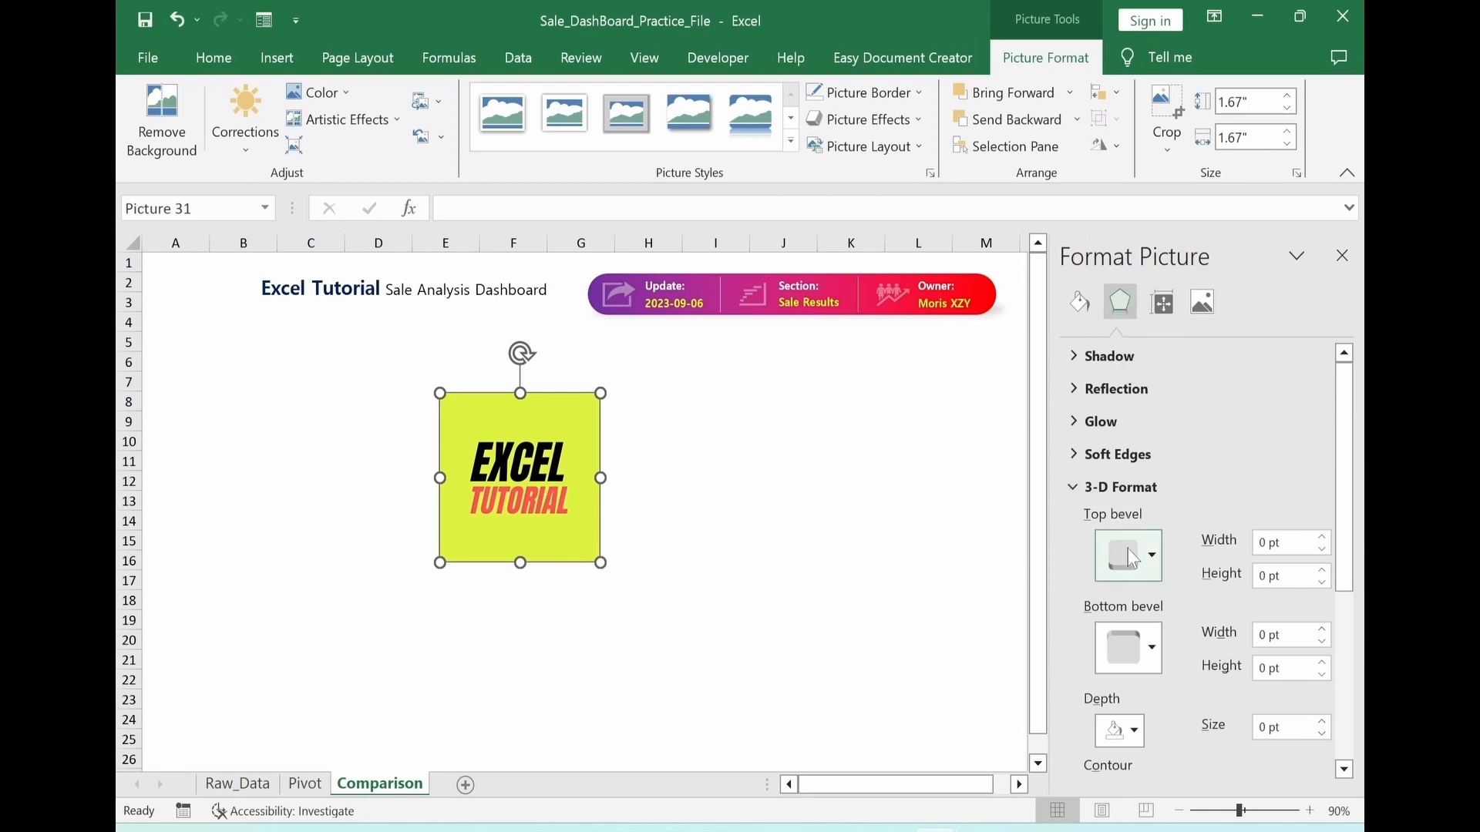
left_click(1154, 565)
left_click(1124, 372)
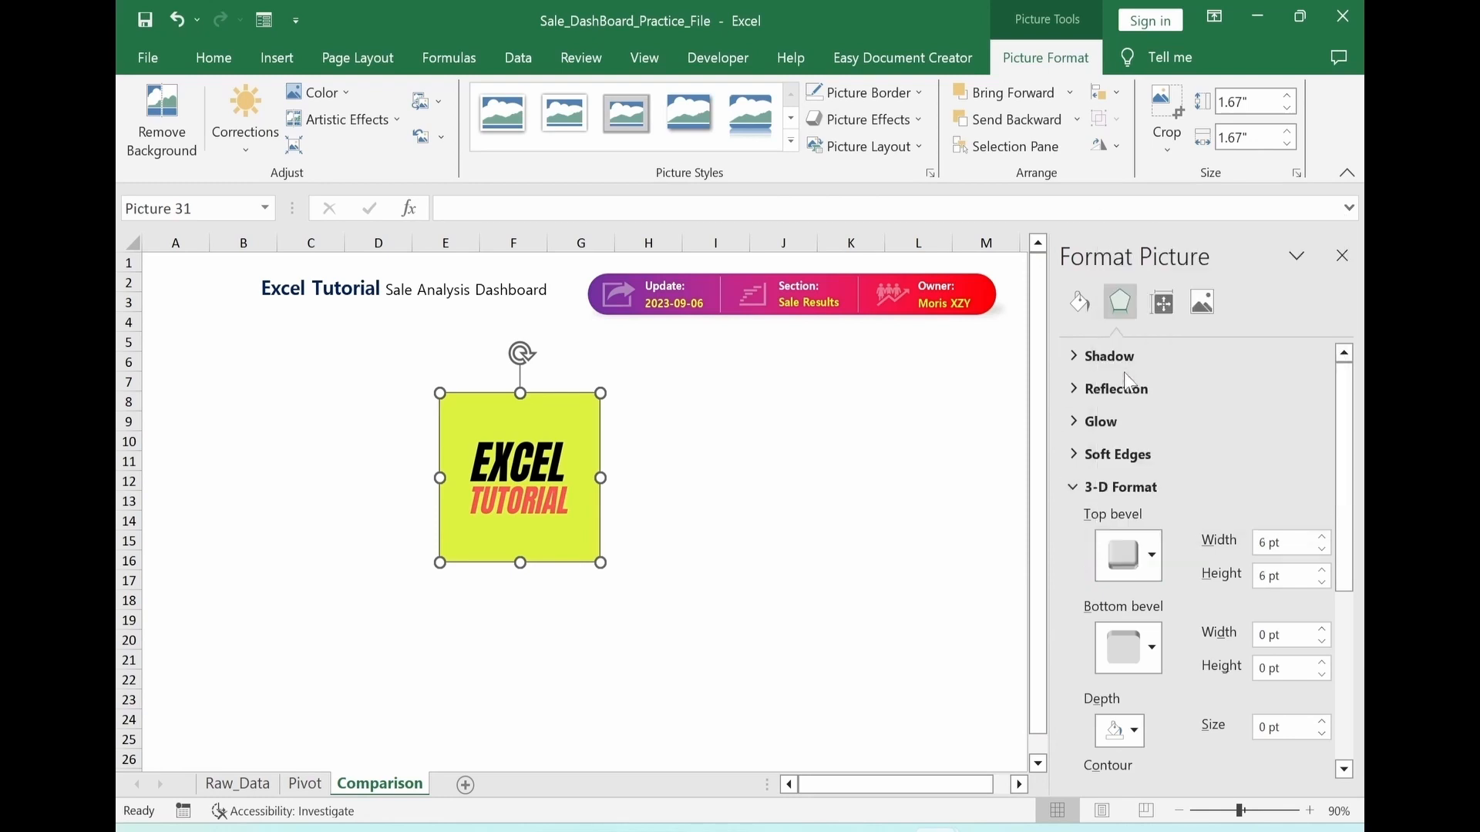
Recolor the logo picture with Blue, Accent color 1 Light
left_click(1204, 304)
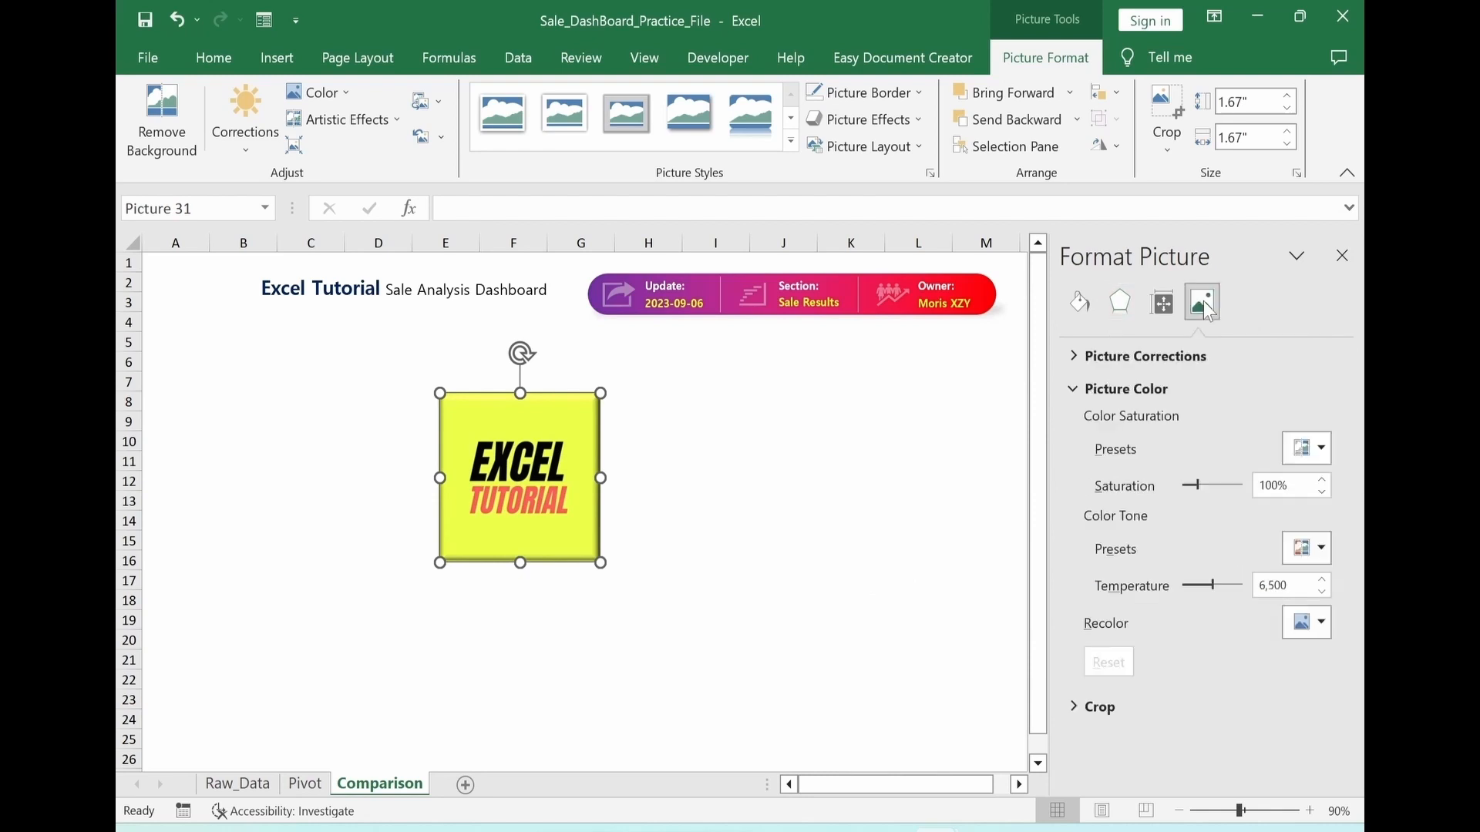
left_click(1321, 626)
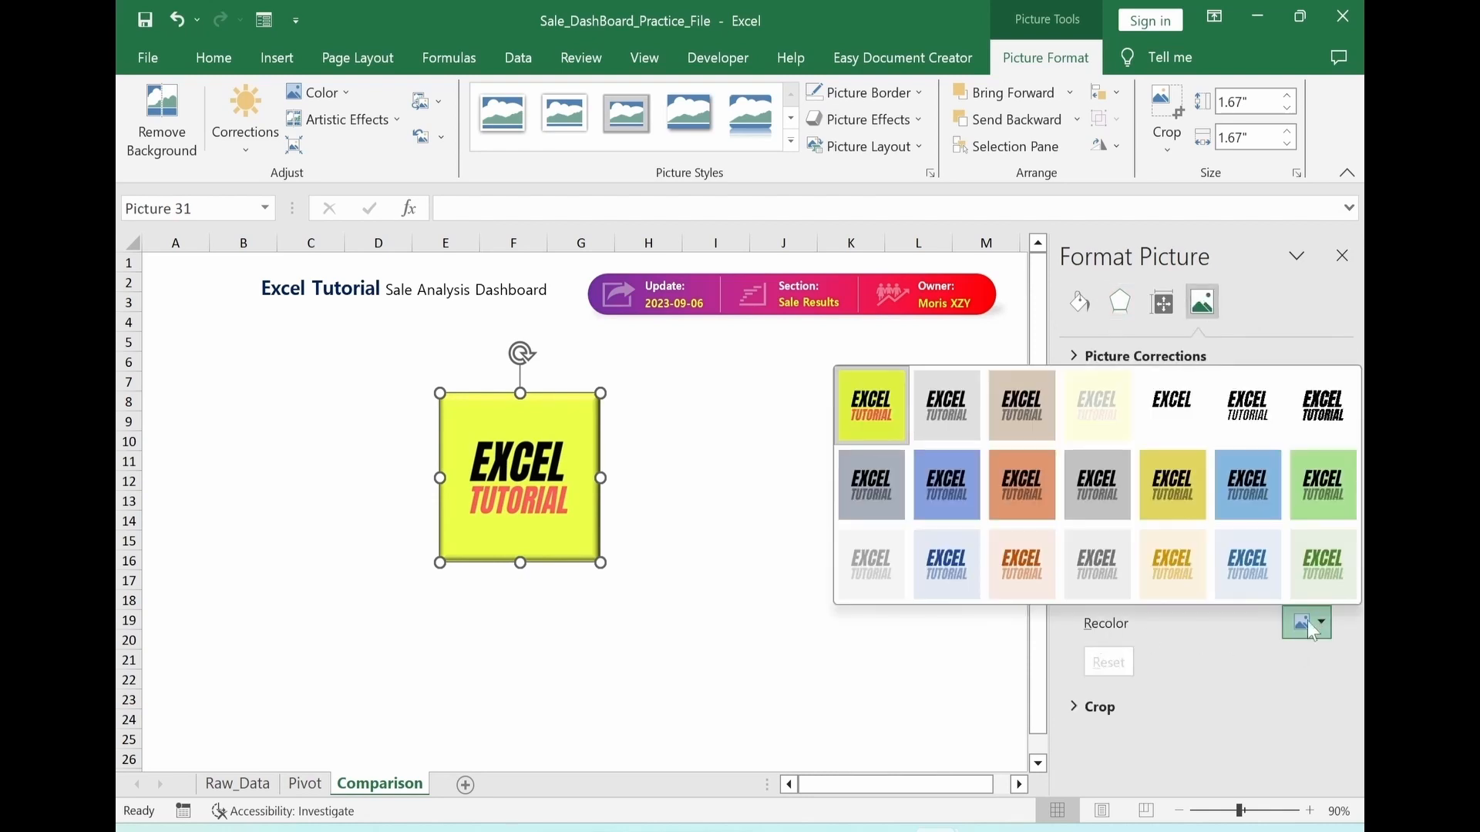
left_click(941, 578)
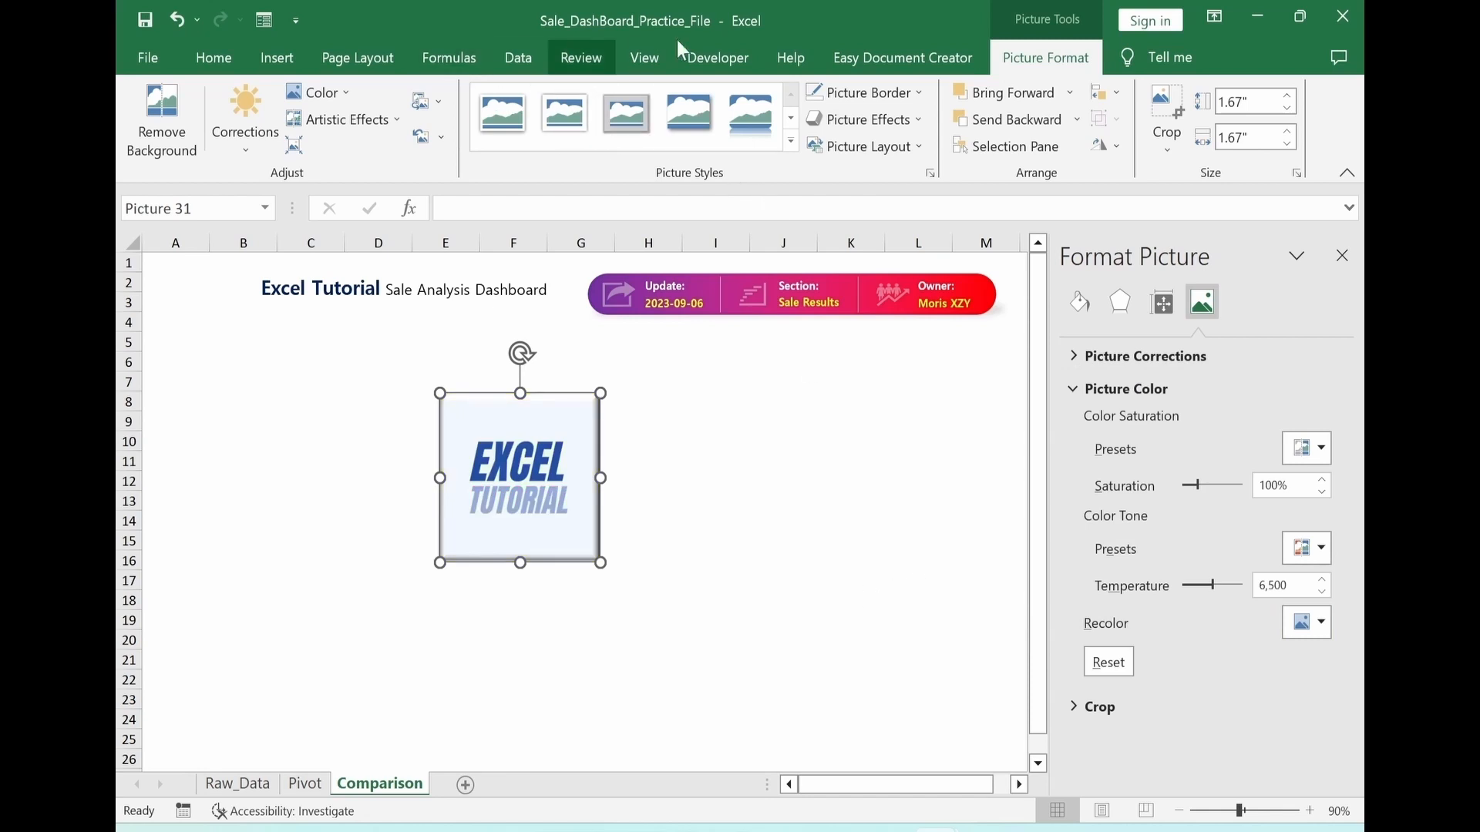
Apply the tilted, rounded bevel picture style with a shadow to the logo
left_click(791, 142)
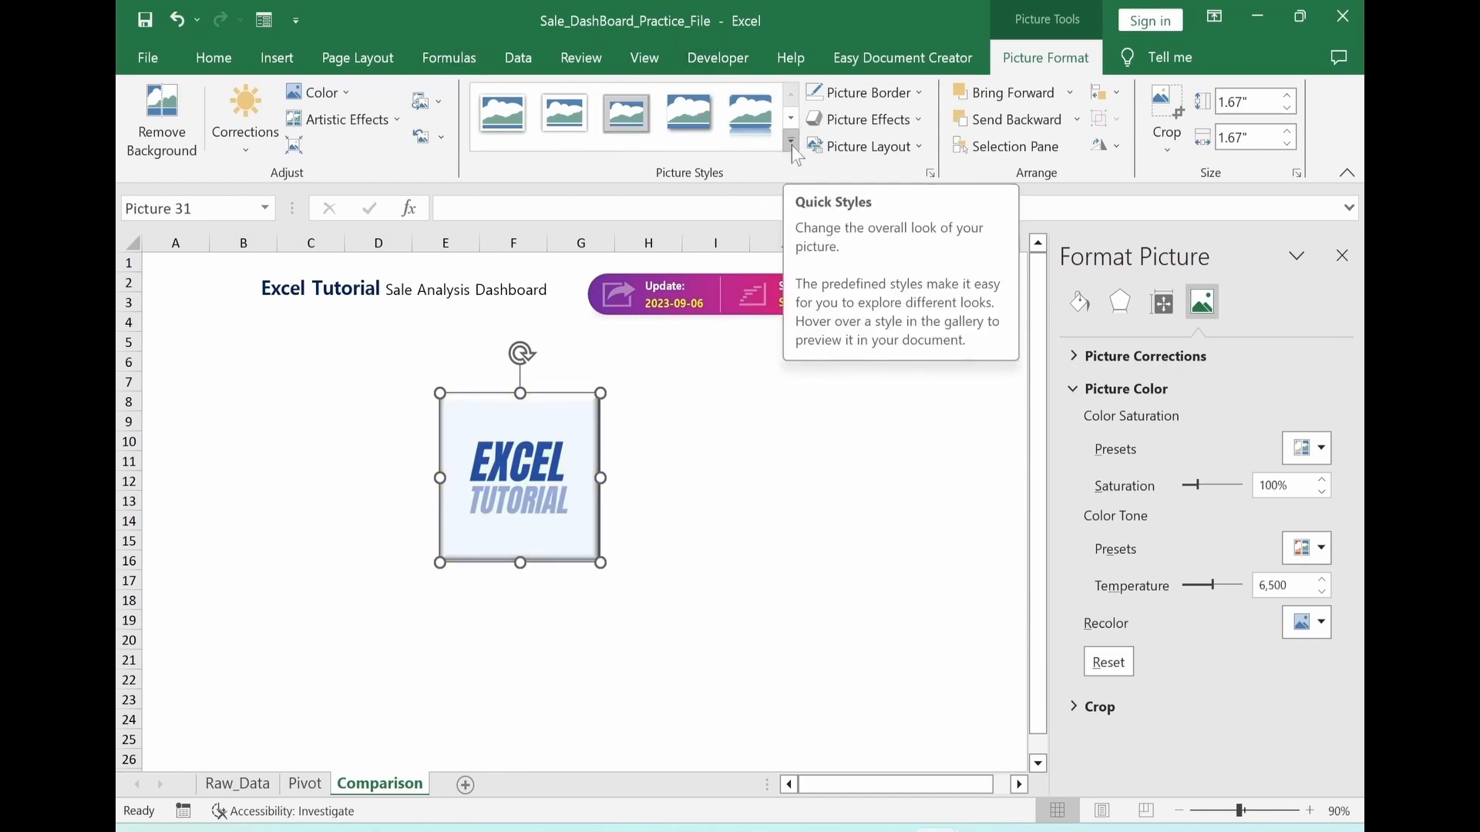
left_click(791, 143)
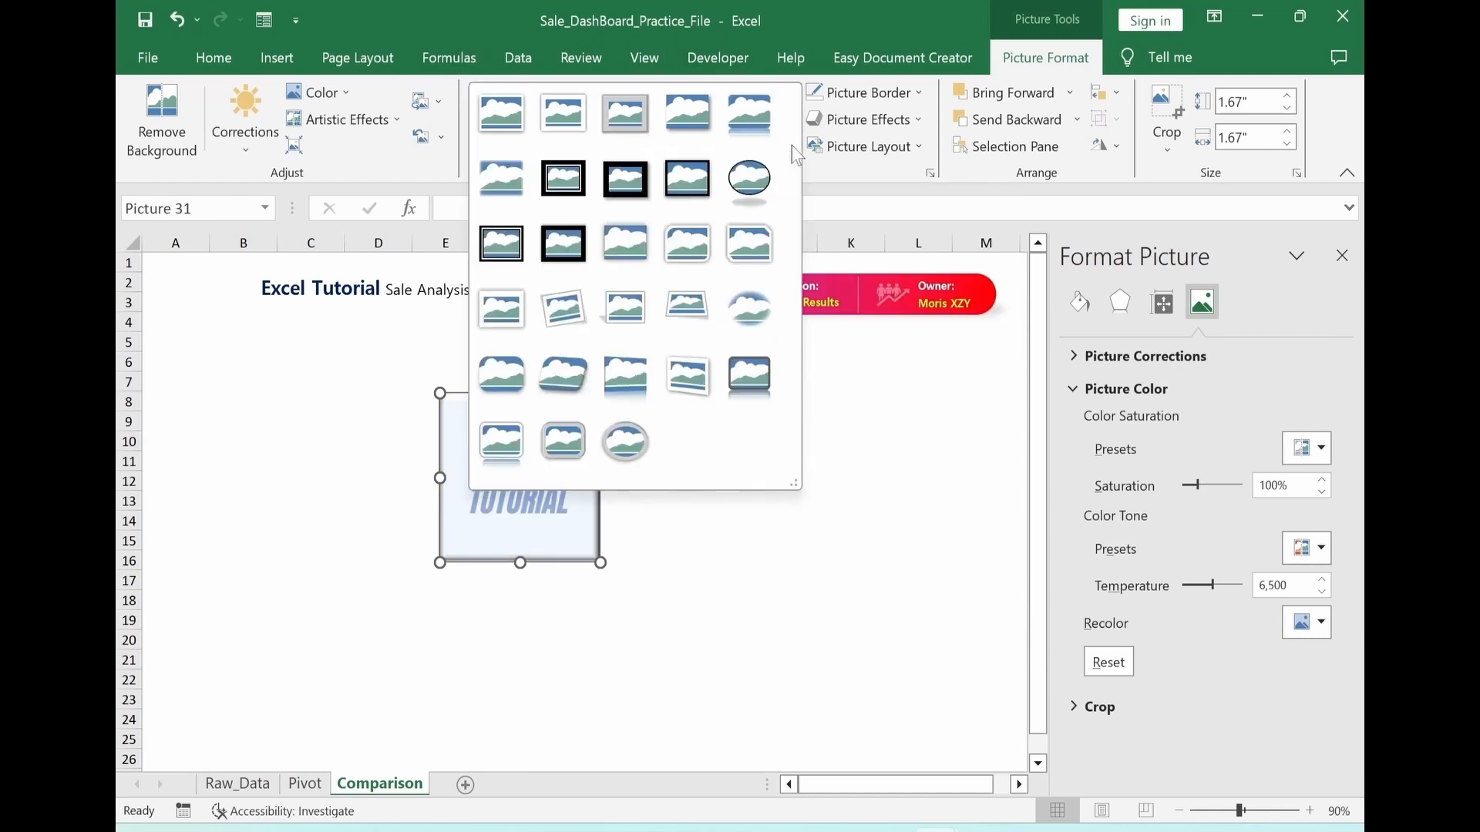
left_click(561, 371)
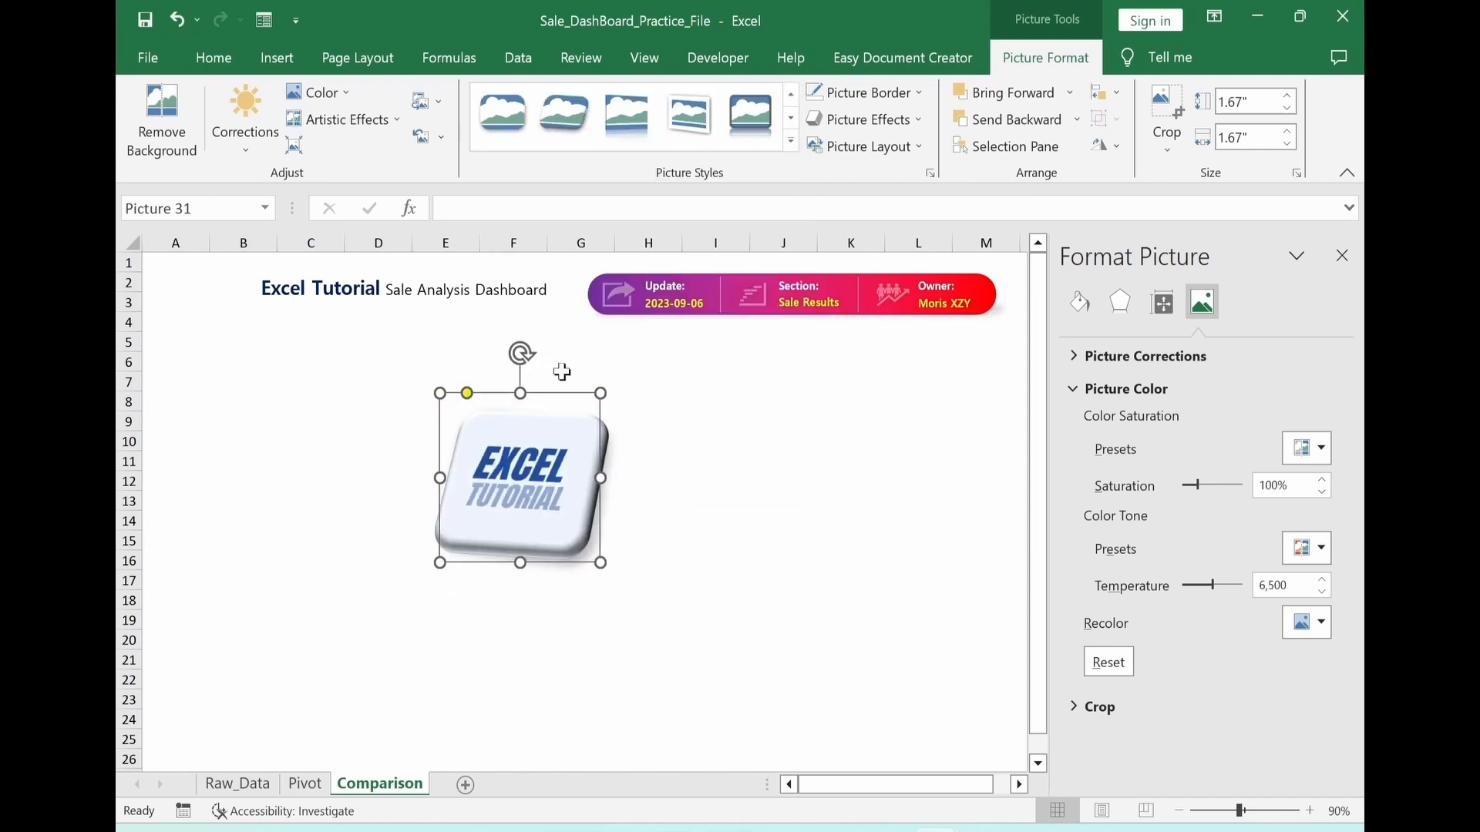
Shrink the logo and place it over columns A and B, before the Excel Tutorial title
key("Escape")
left_click(560, 519)
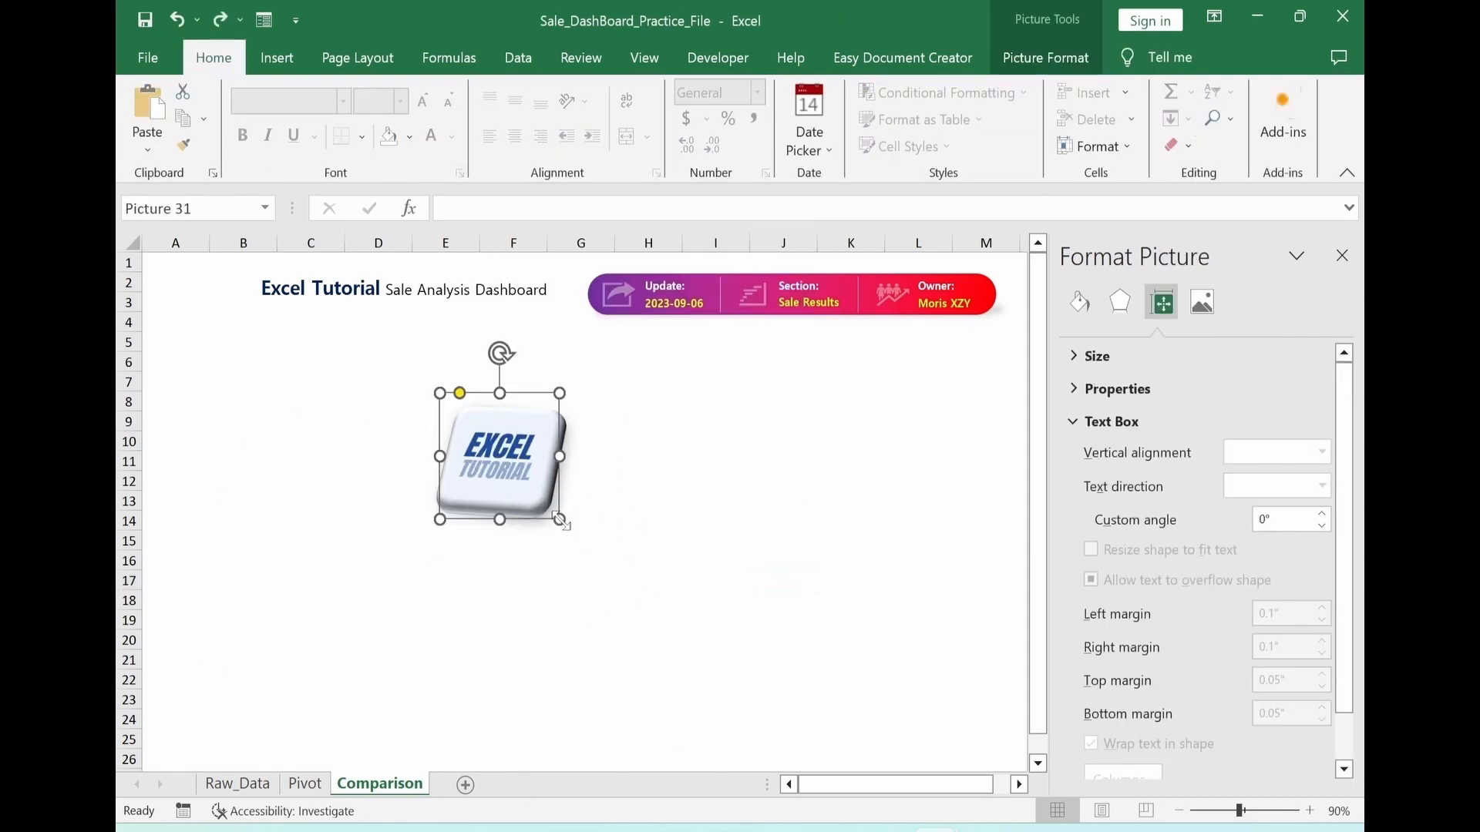
left_click_drag(560, 519, 226, 333)
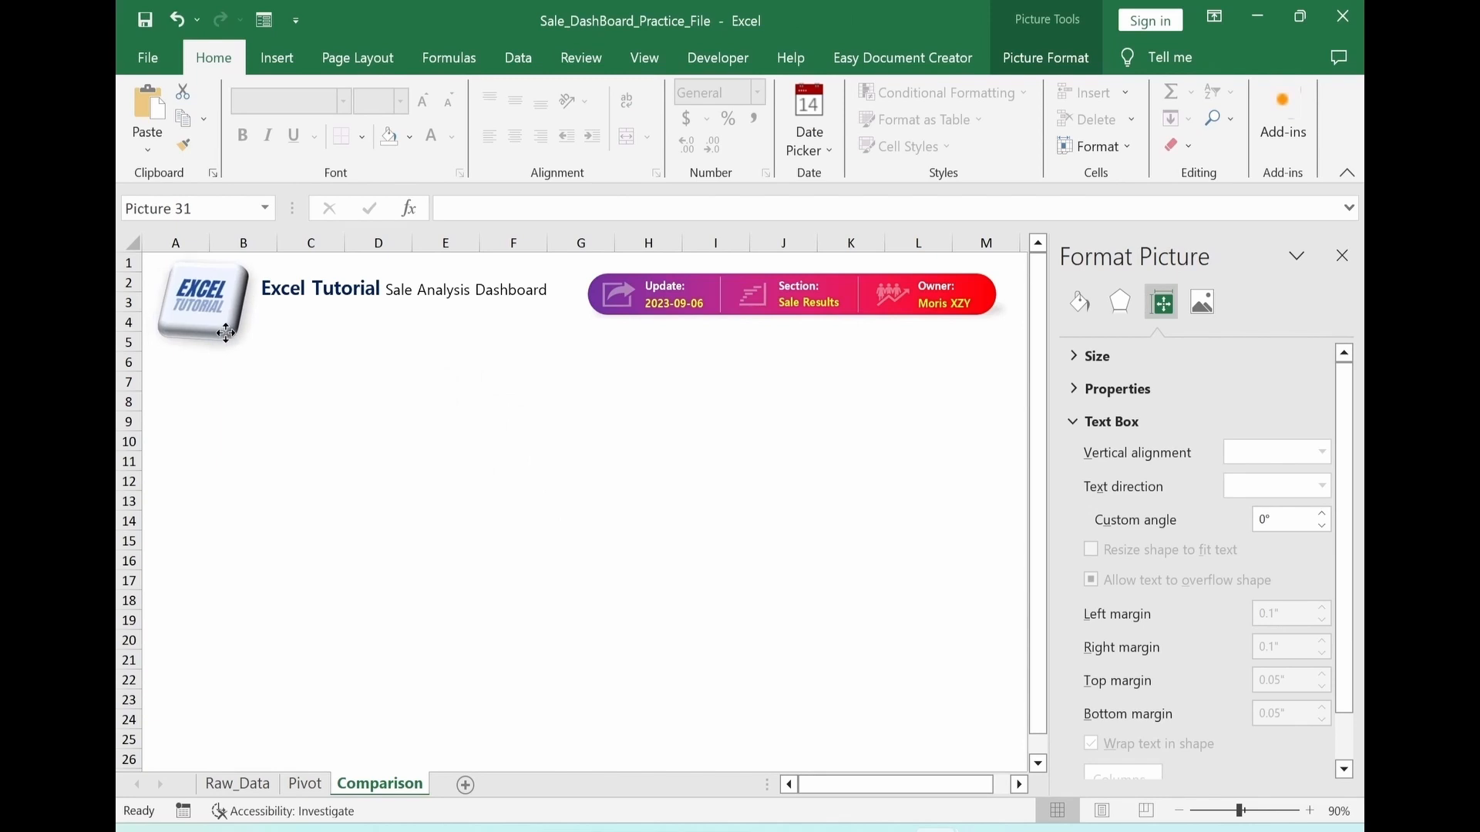
Set the words Excel Tutorial to Edwardian Script ITC at size 32 and widen the title box so the title fits on one line
left_click_drag(262, 289, 384, 289)
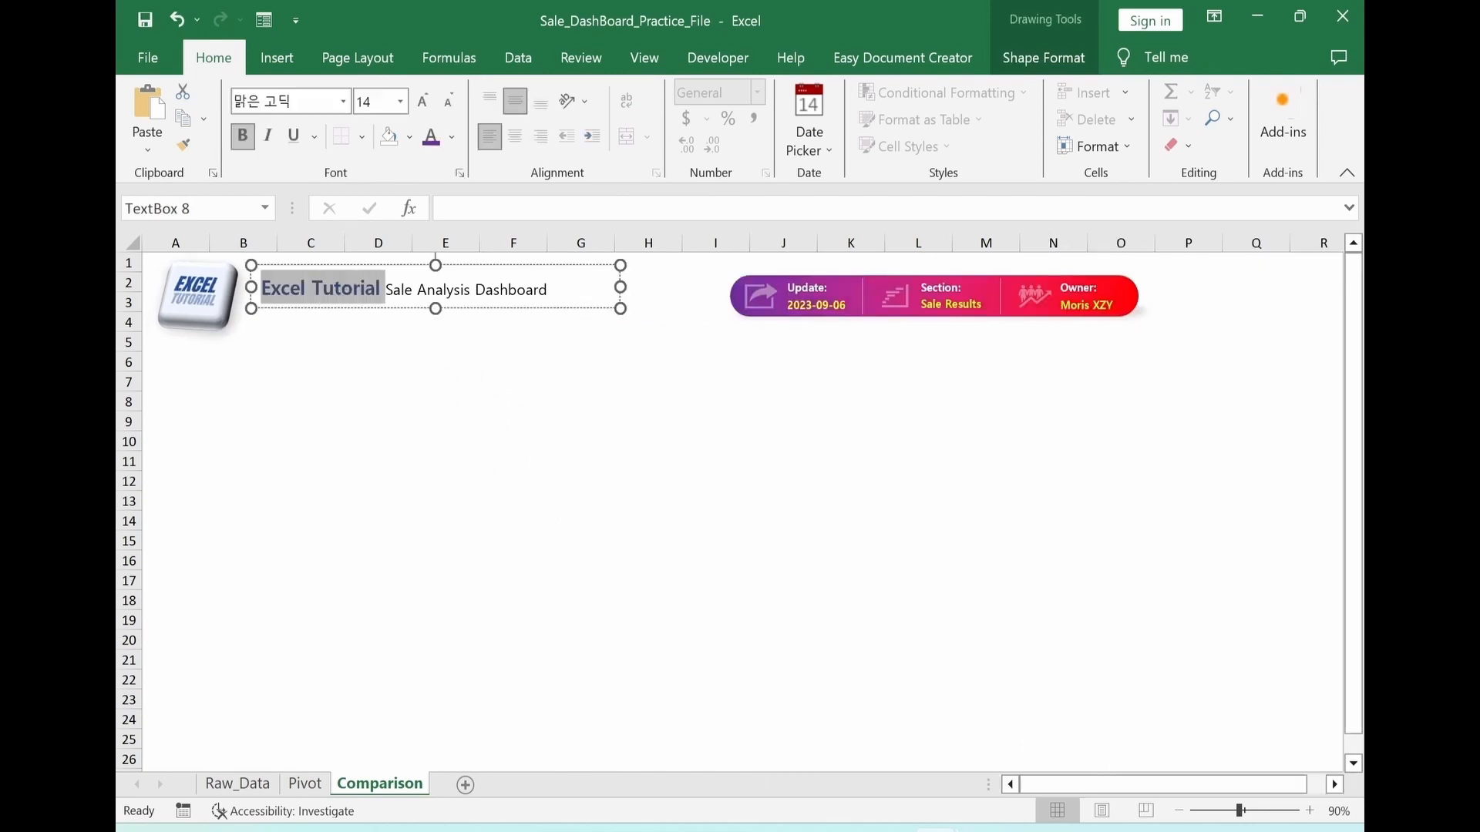
left_click(343, 104)
scroll(299, 407, "up", 10)
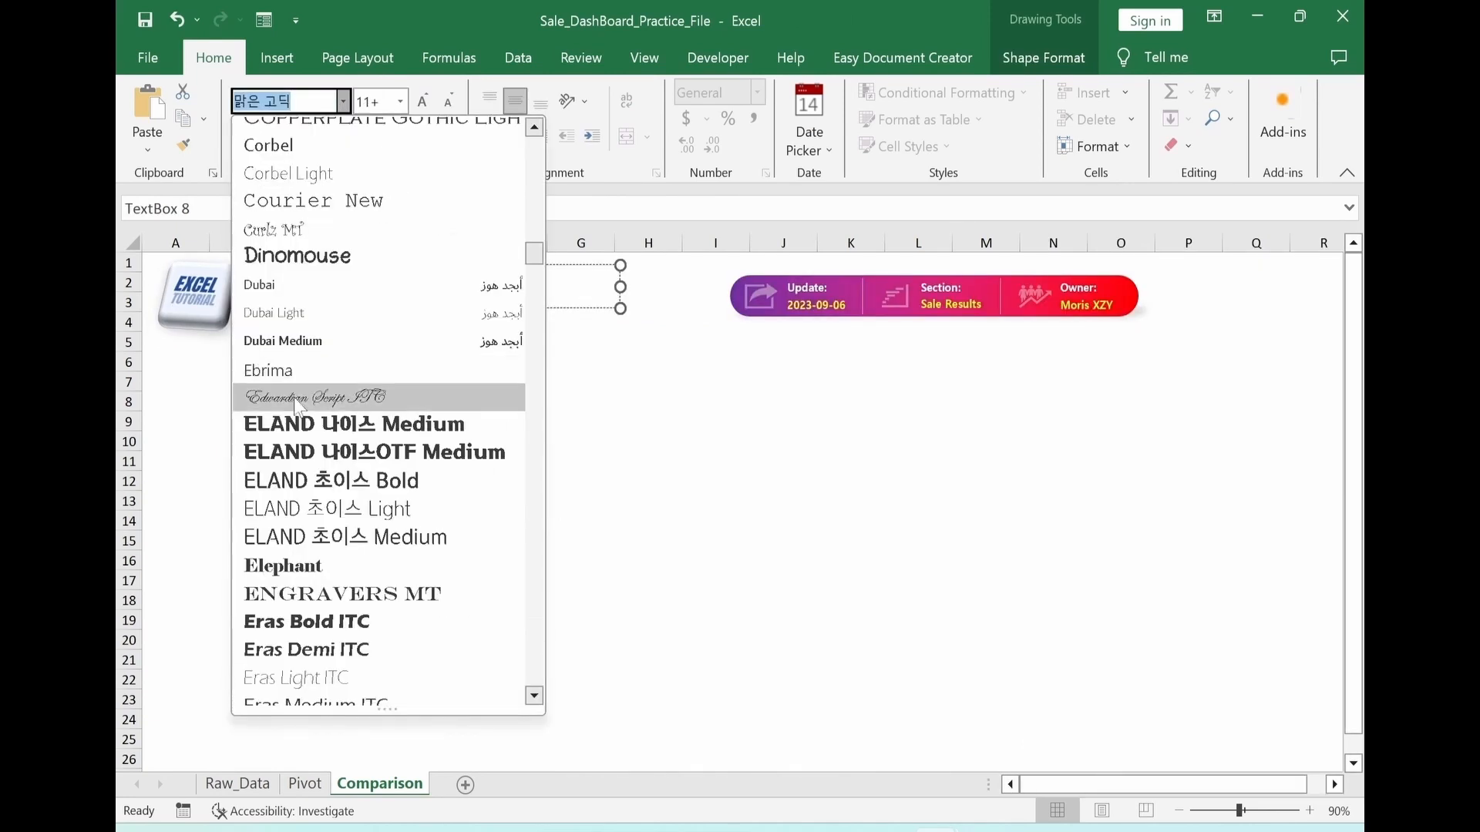
left_click(299, 398)
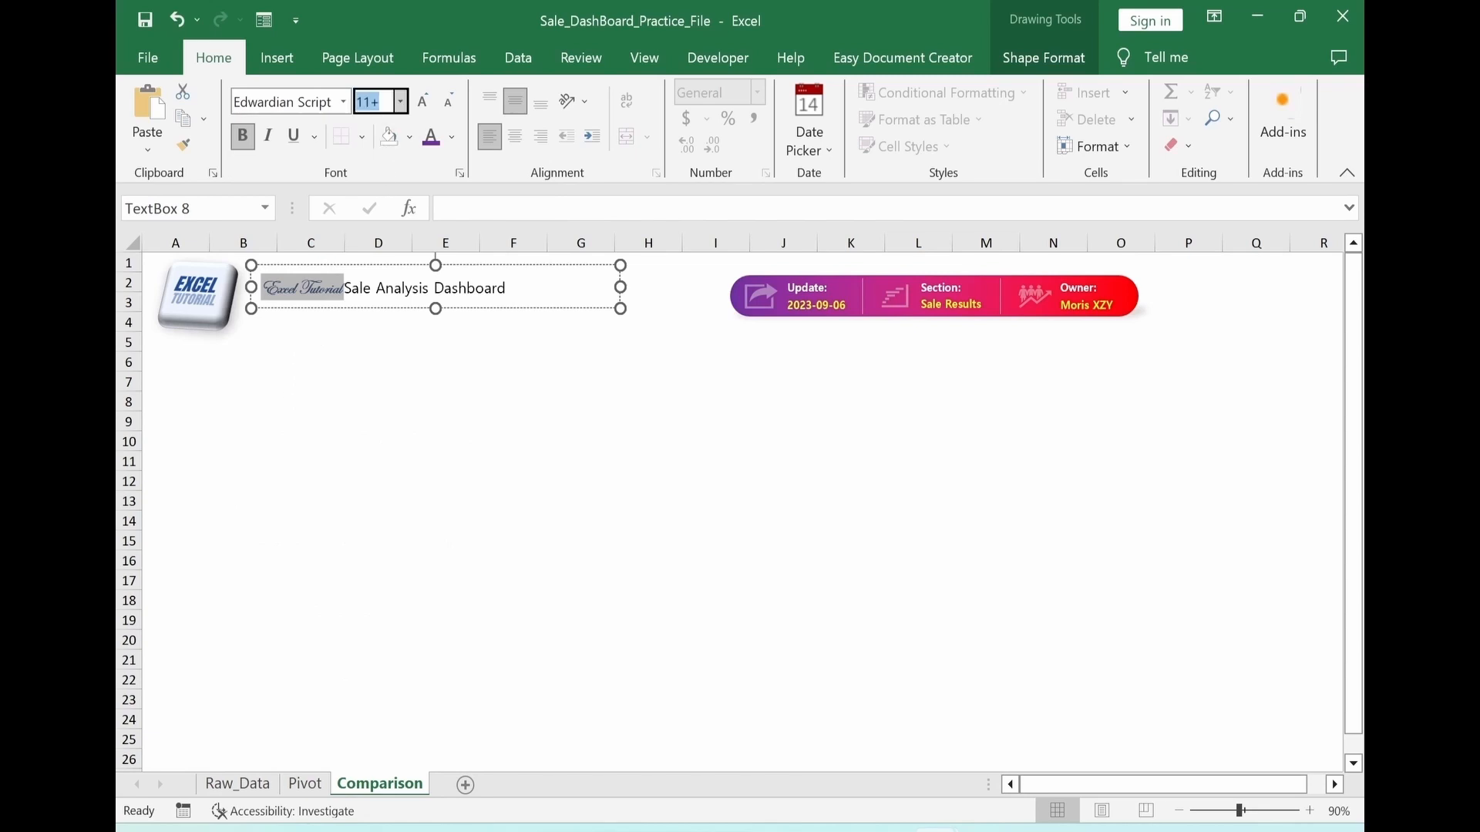
type("32")
key("Return")
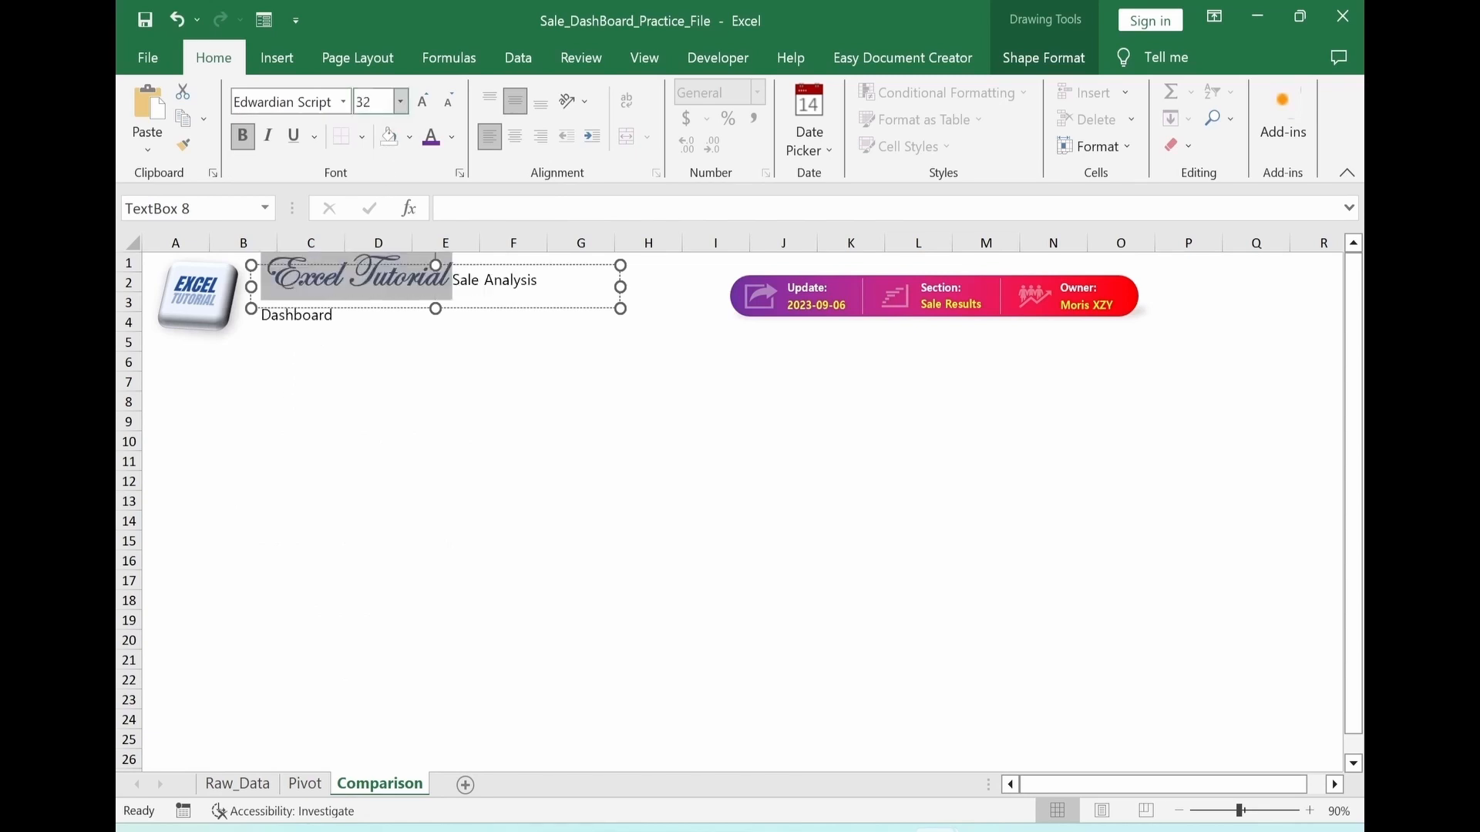
left_click_drag(620, 287, 694, 295)
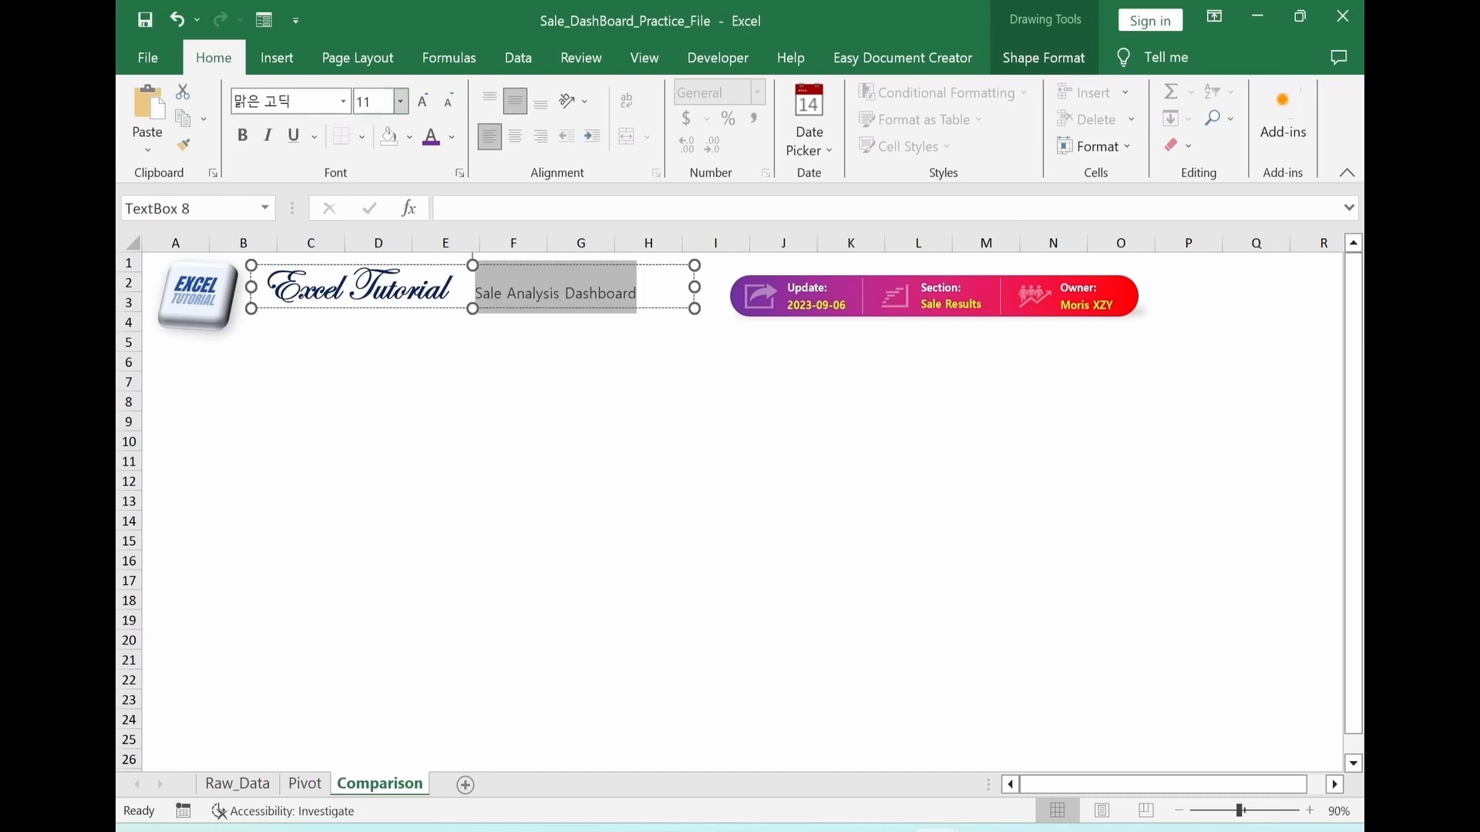
Set the font size of the Sale Analysis Dashboard text in the title to 16
left_click(375, 102)
key("Return")
left_click(512, 520)
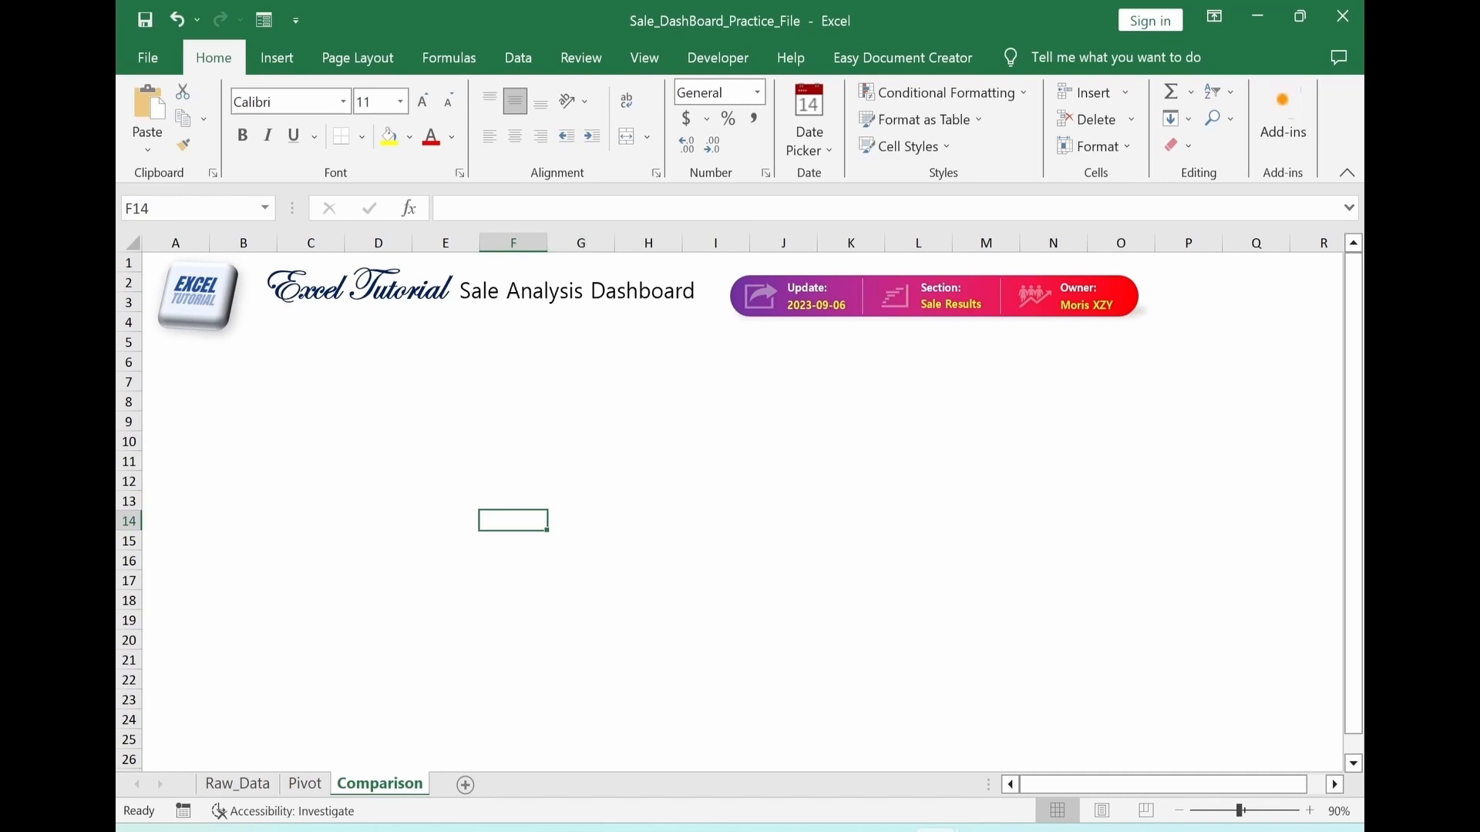
Shrink the logo slightly and reposition the header items, with the title close to the logo and the gradient bar over columns J to O
left_click(353, 304)
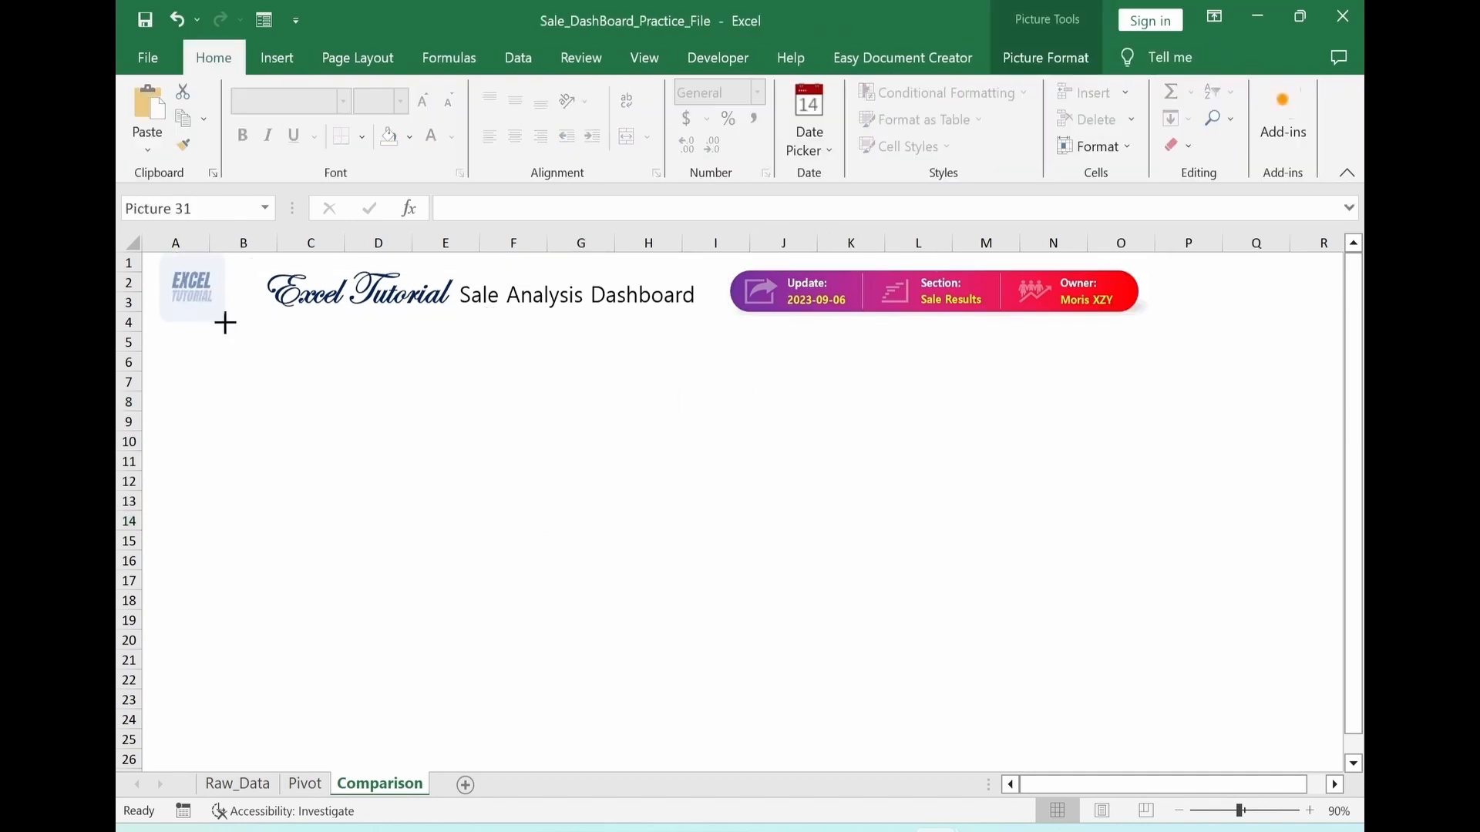
left_click_drag(588, 313, 554, 311)
left_click_drag(784, 319, 802, 321)
left_click(851, 421)
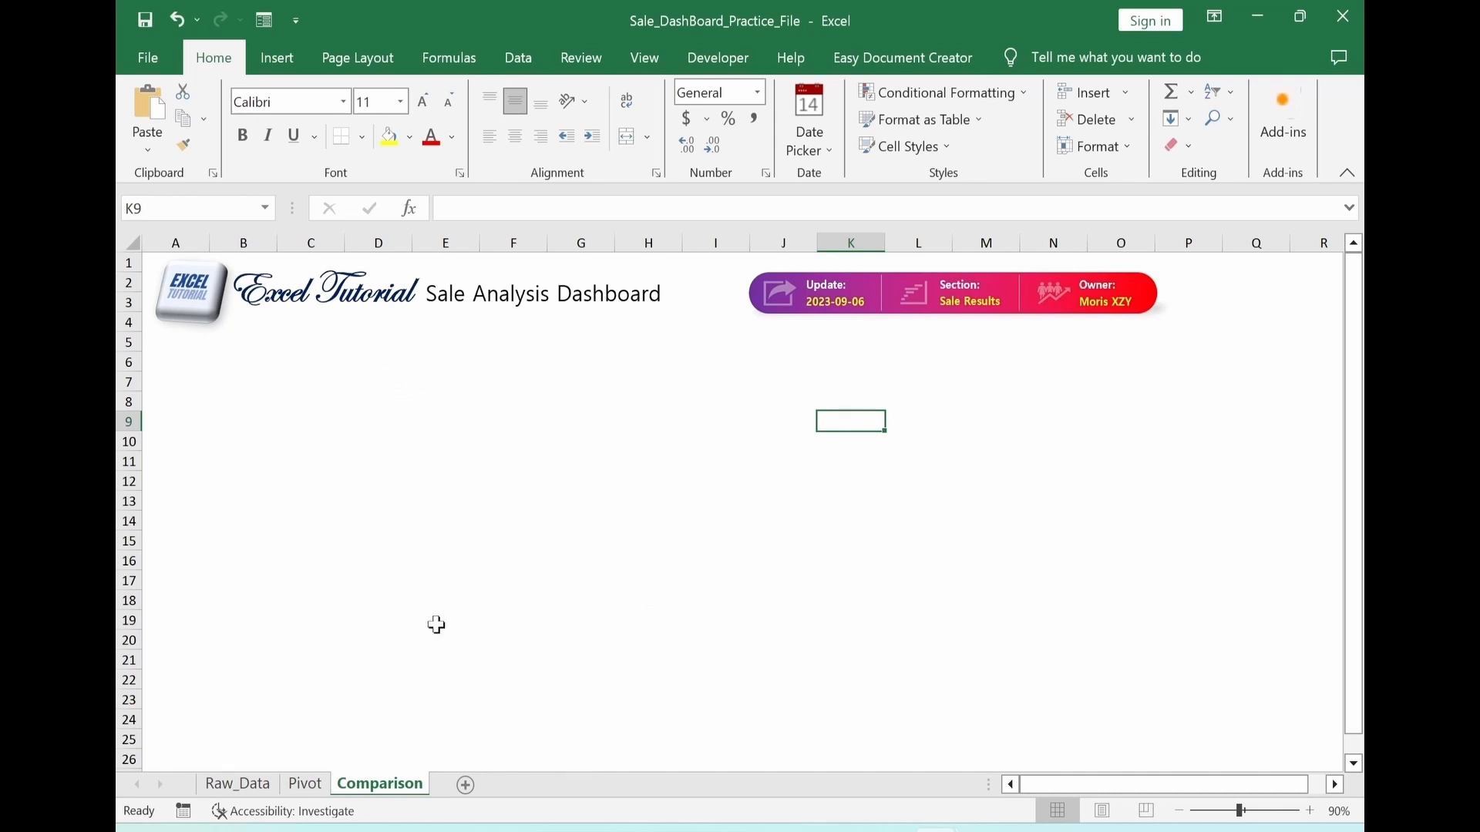
Draw a horizontal straight line about 10" long below the header, from column B to column Q
left_click(277, 58)
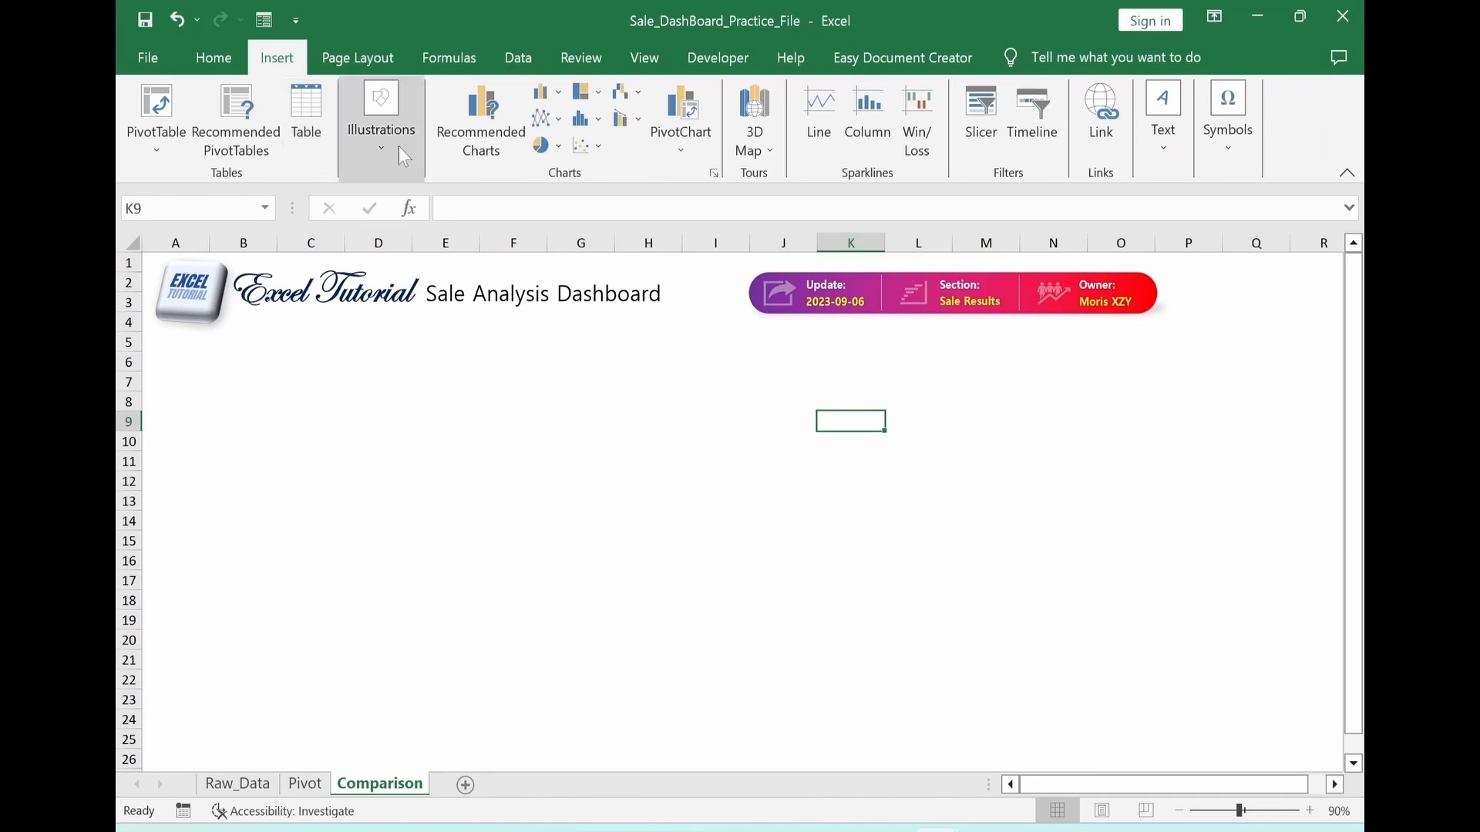
left_click(379, 142)
left_click(414, 247)
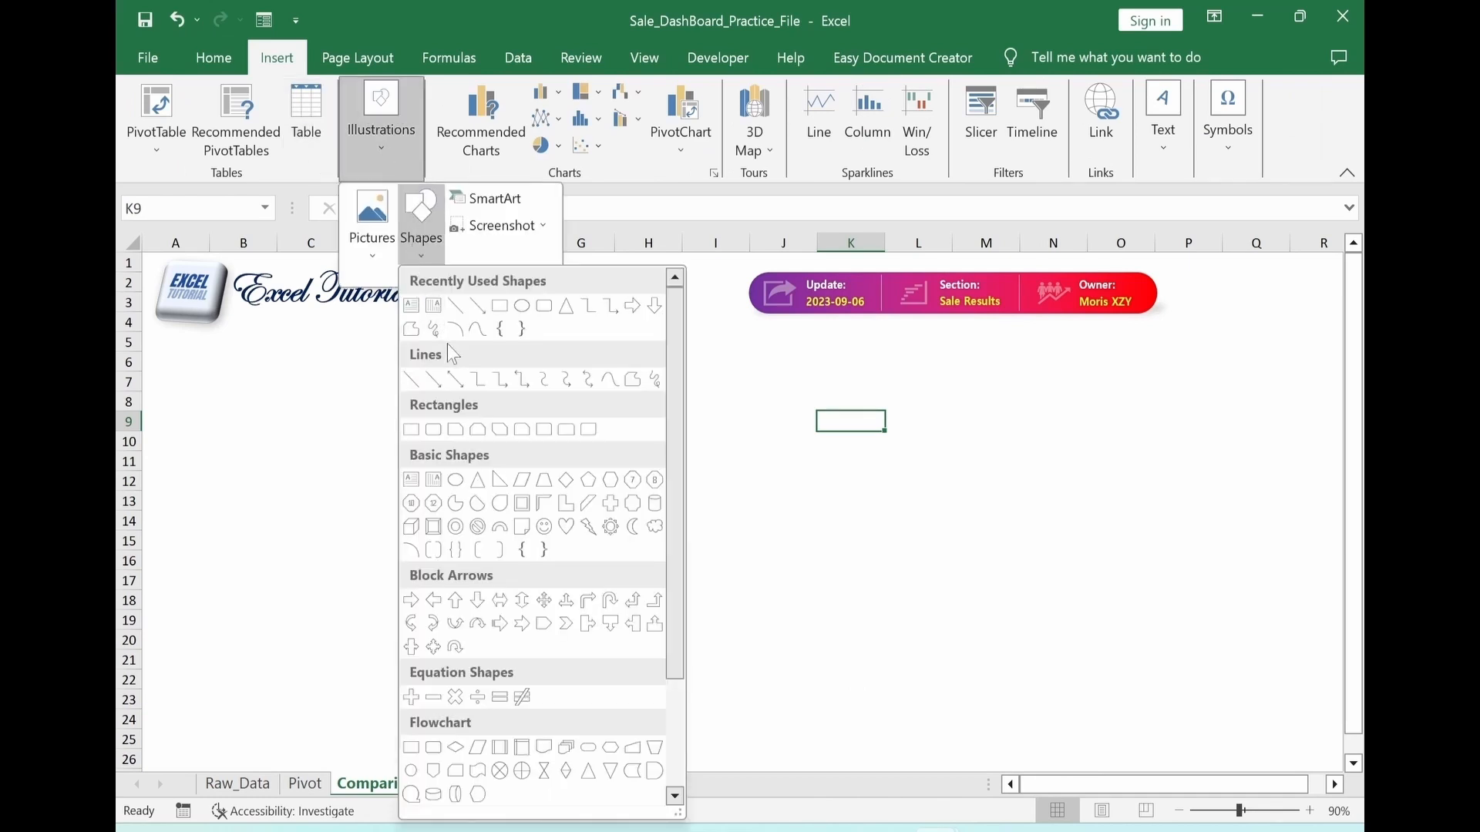
left_click(456, 309)
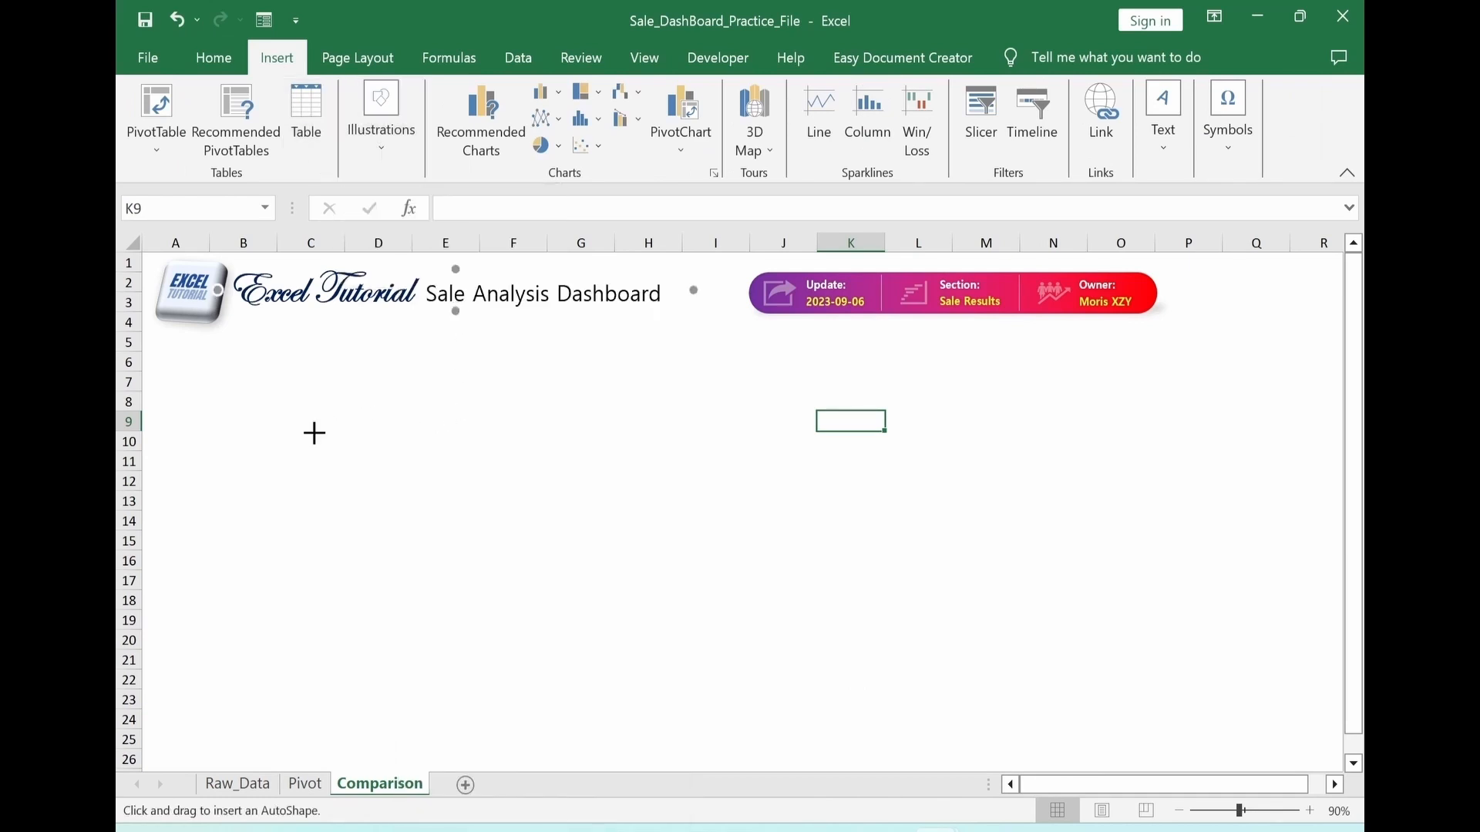
left_click_drag(271, 391, 1229, 391)
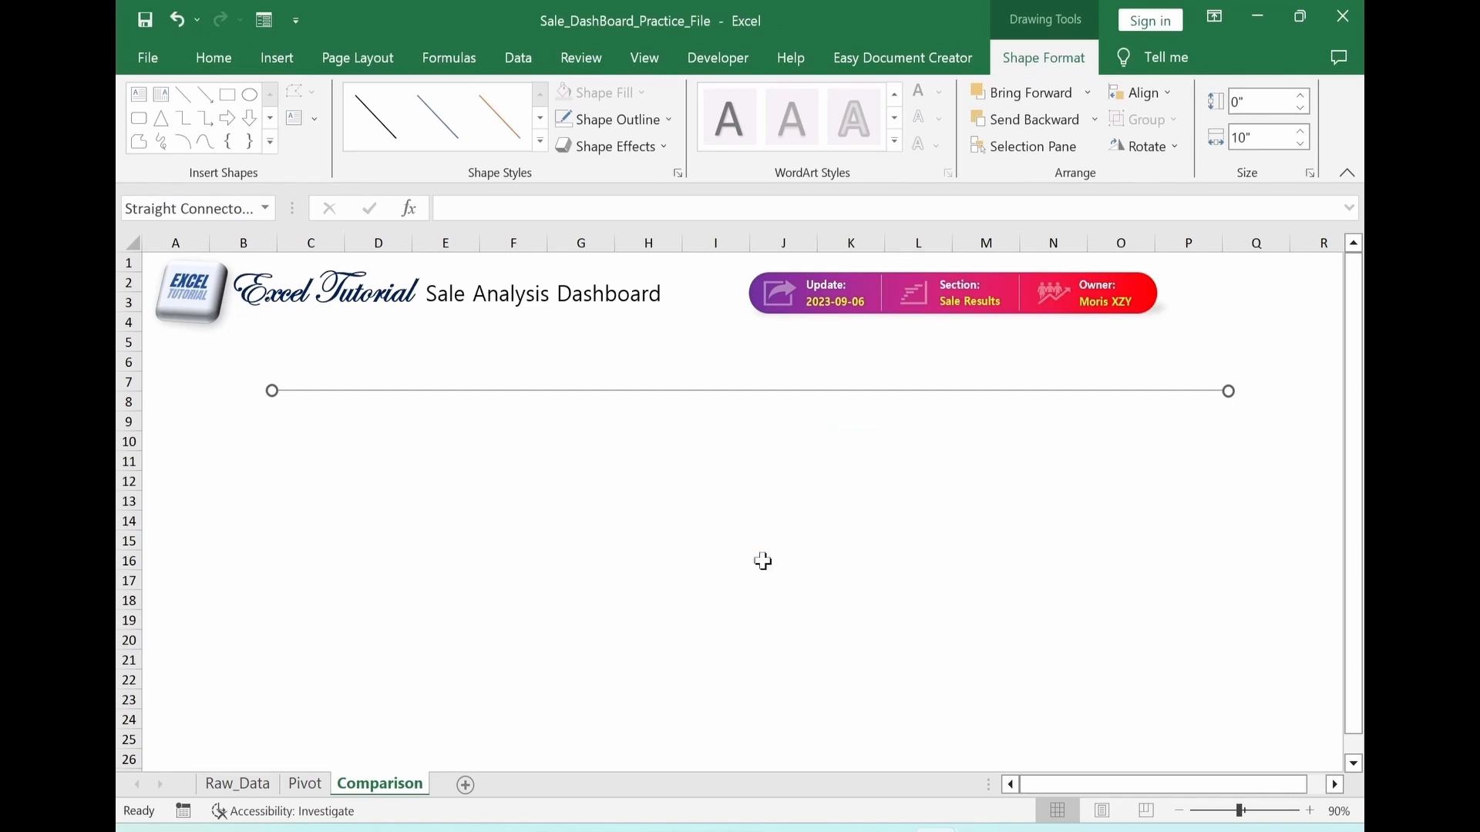
Duplicate the horizontal line twice and position the three lines left-aligned near rows 5, 12 and 22 as section dividers
key("ctrl+d")
key("ctrl+d")
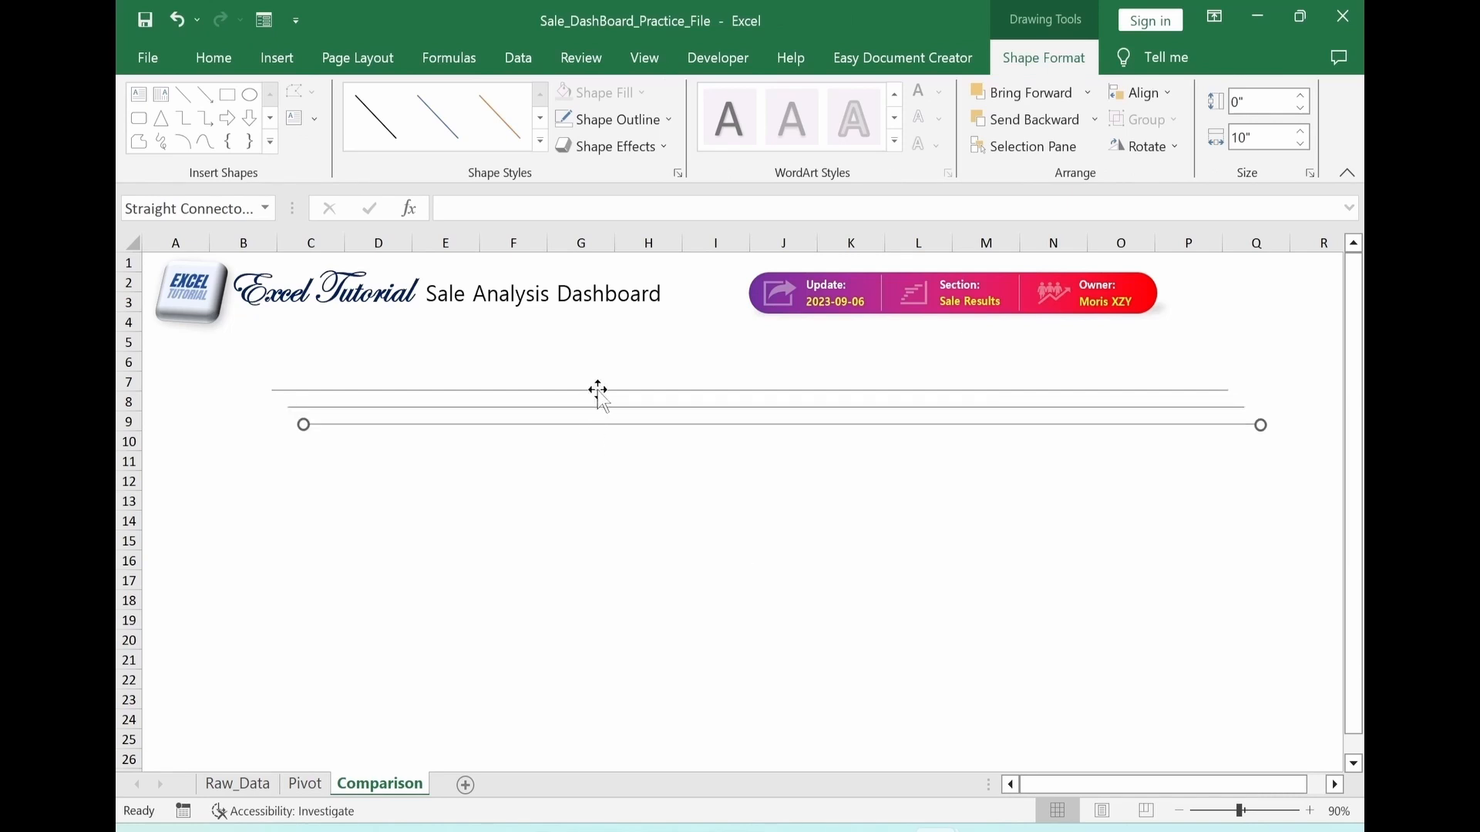
left_click_drag(598, 390, 598, 332)
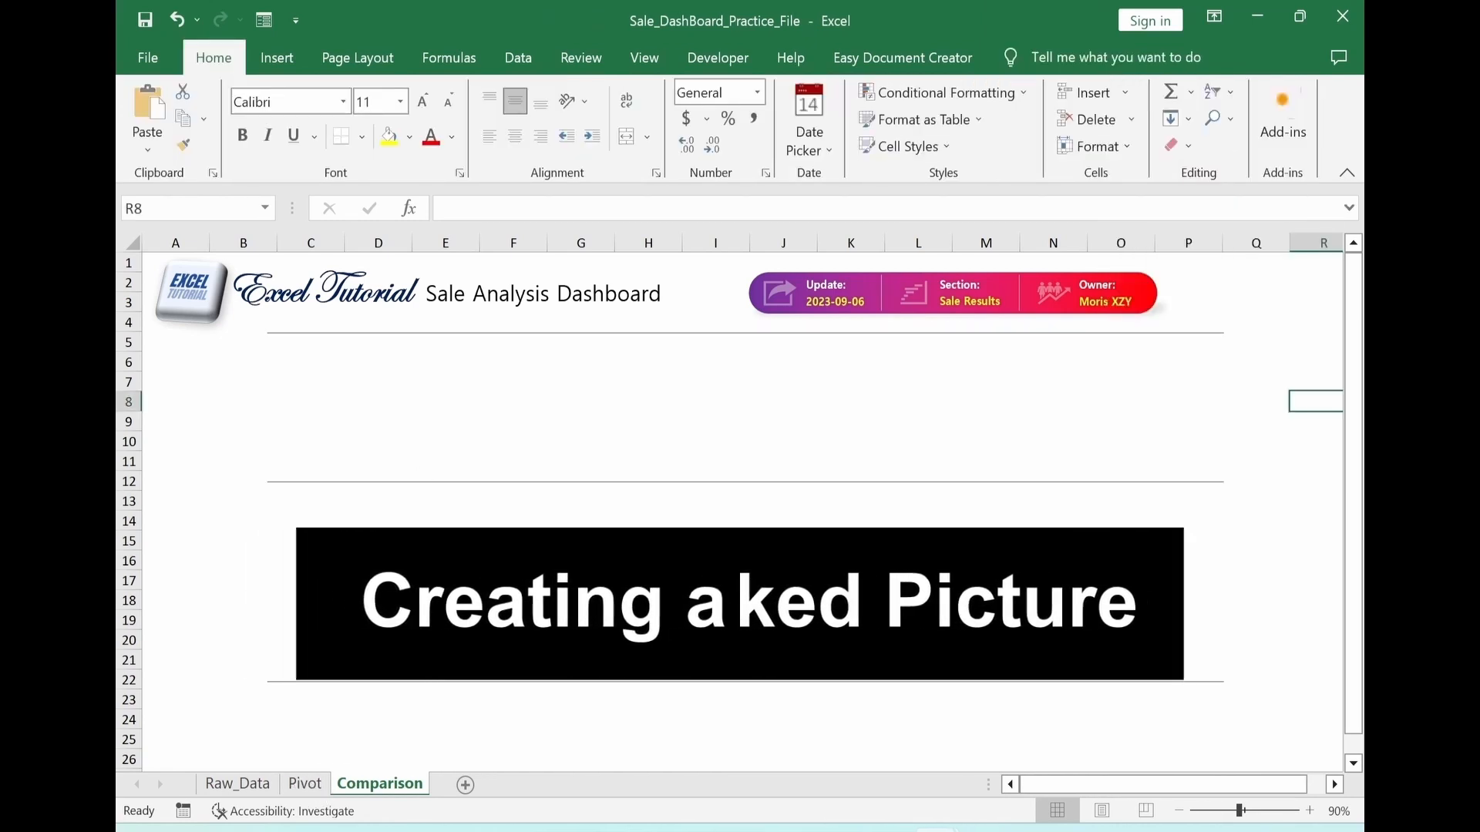
Paste the Sale Figure table V3:Y10 on the Pivot sheet as a linked picture and place it just below the table
left_click(309, 787)
left_click_drag(1112, 784, 1163, 784)
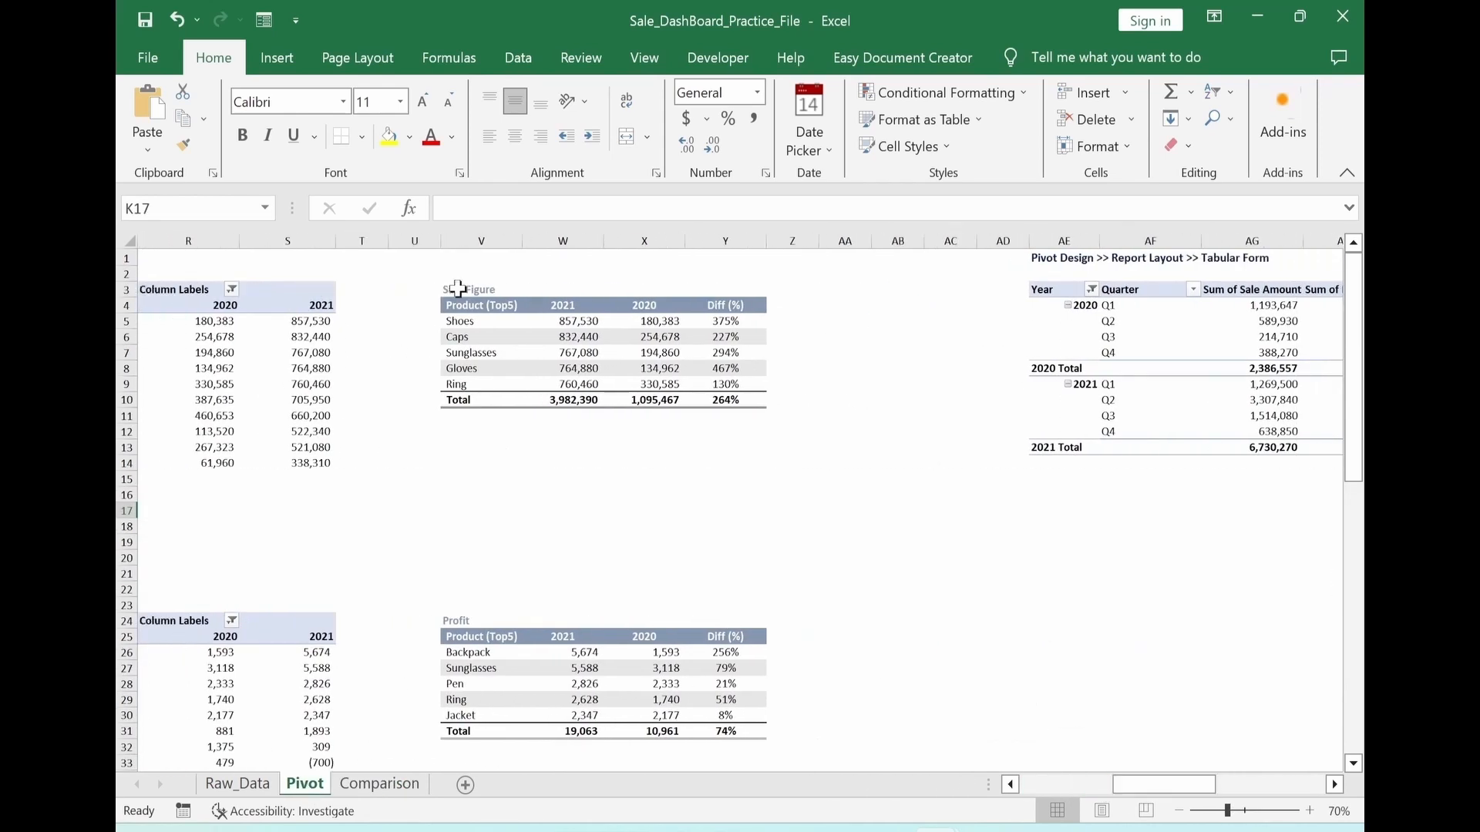
left_click_drag(458, 288, 703, 401)
key("ctrl+c")
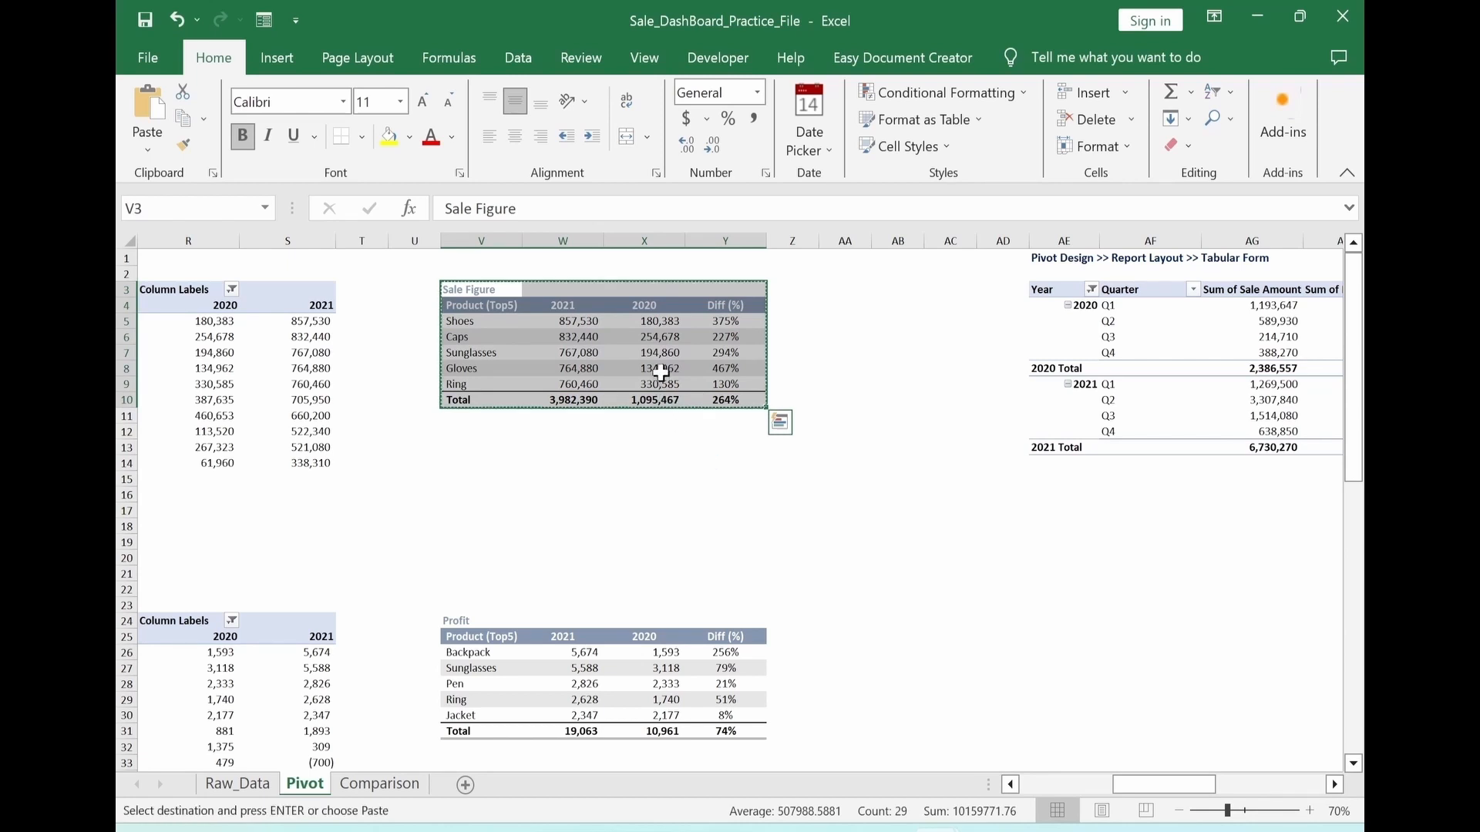
right_click(663, 345)
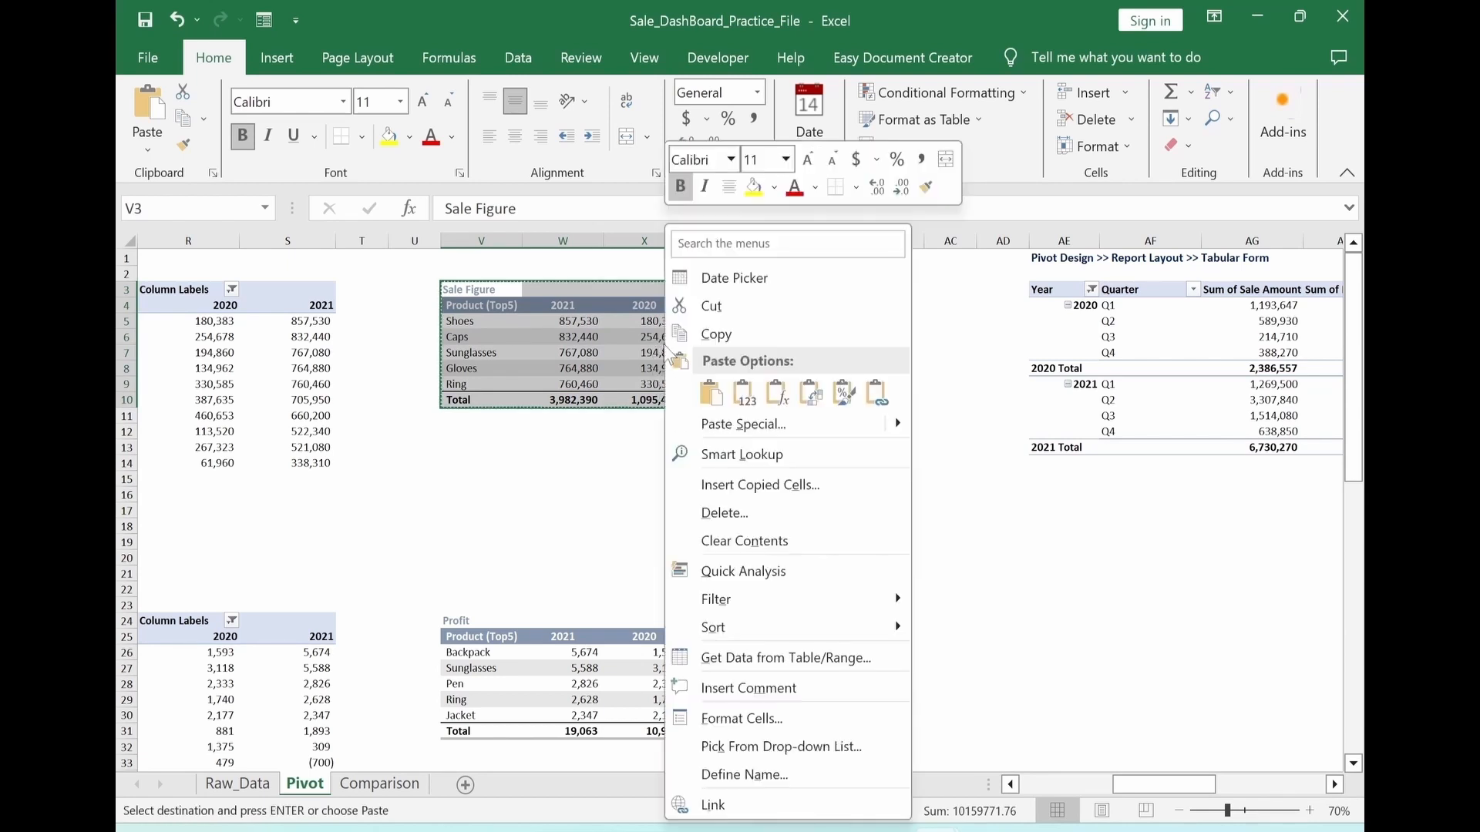
mouse_move(900, 431)
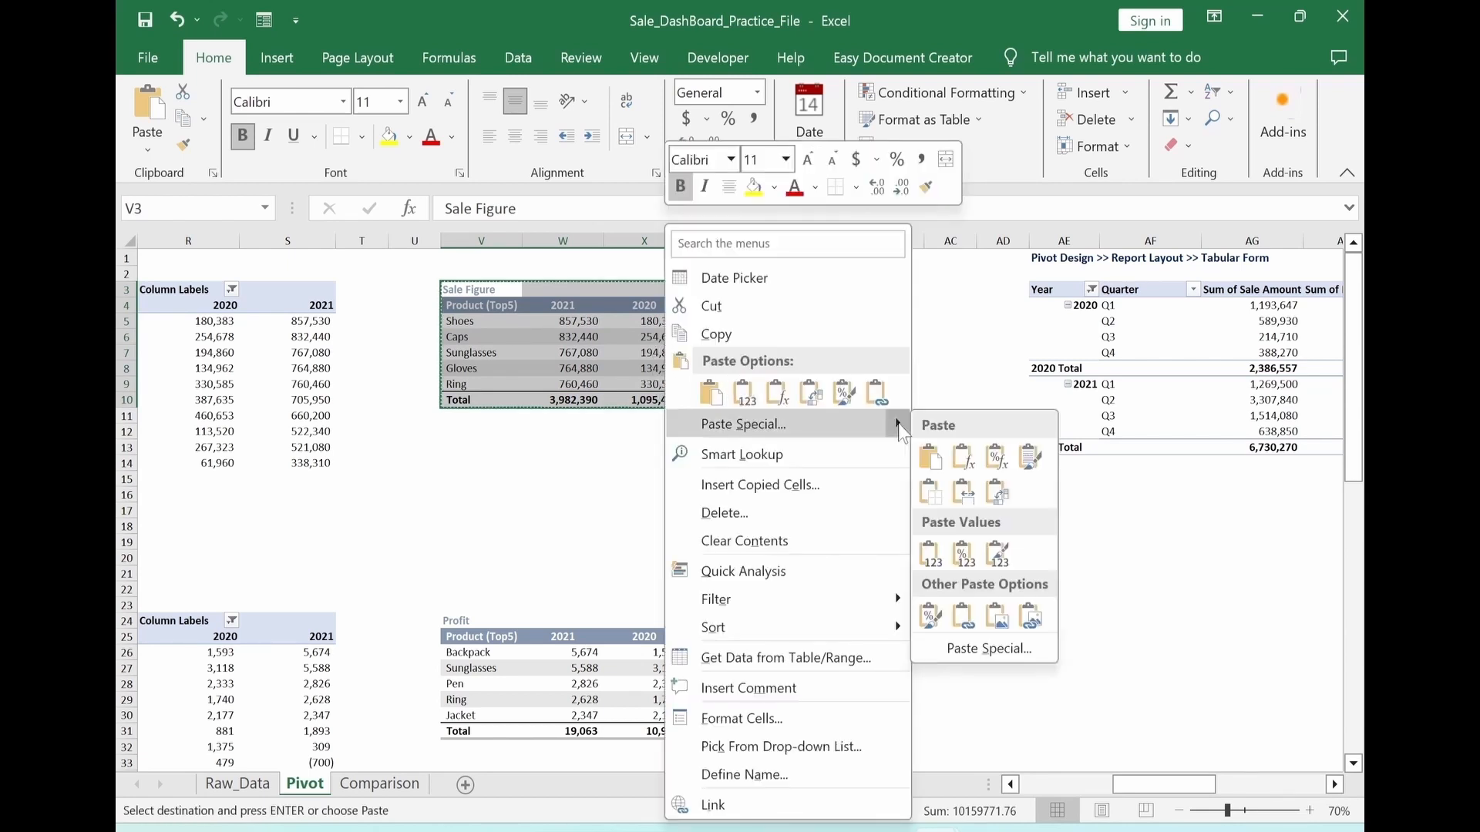
left_click(1032, 620)
left_click_drag(693, 409, 705, 555)
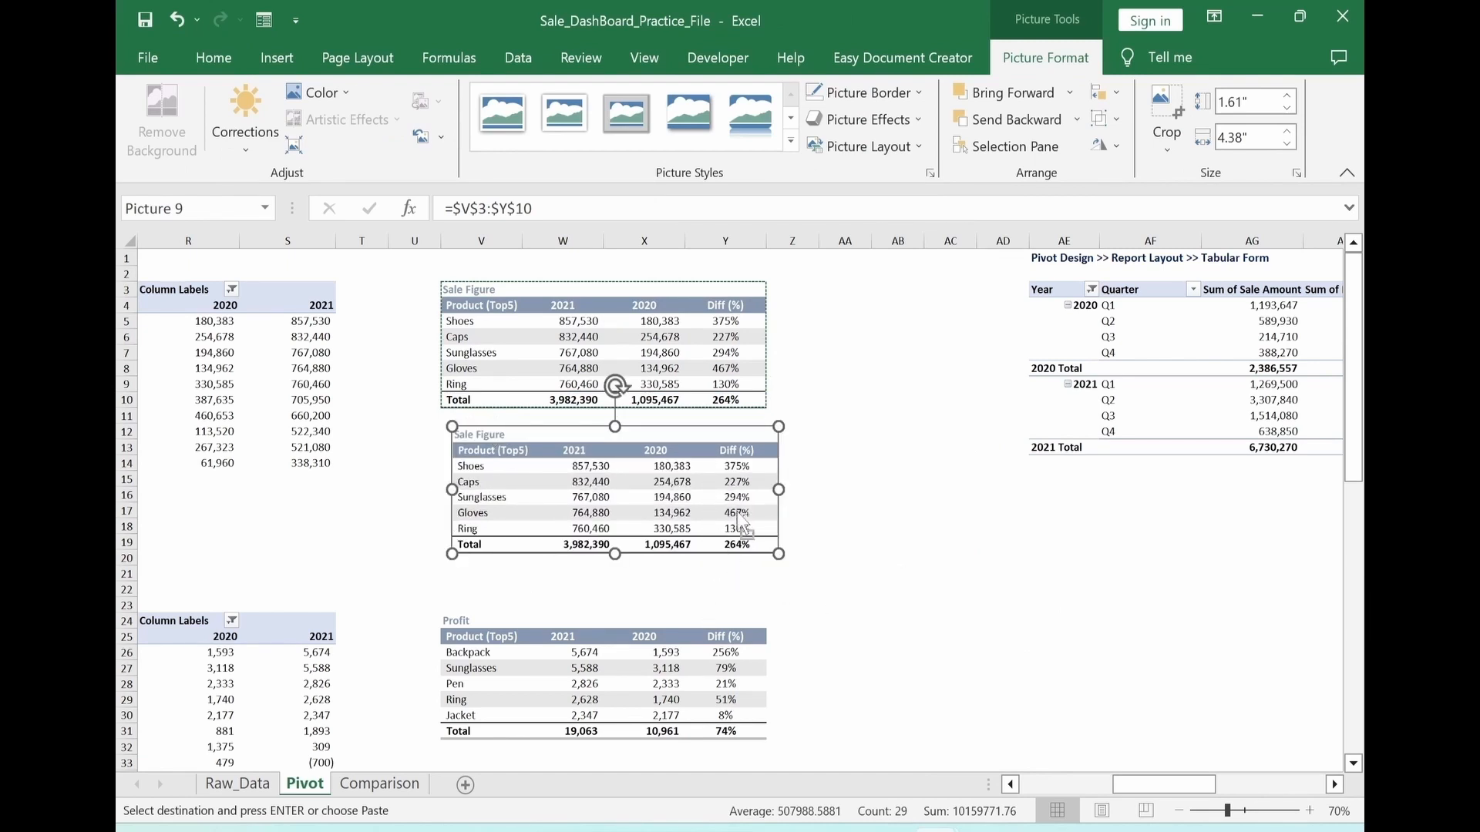
Try to move the linked Sale Figure picture to cell D15 of the Comparison sheet without a sheet name in its reference
key("Delete")
left_click(378, 784)
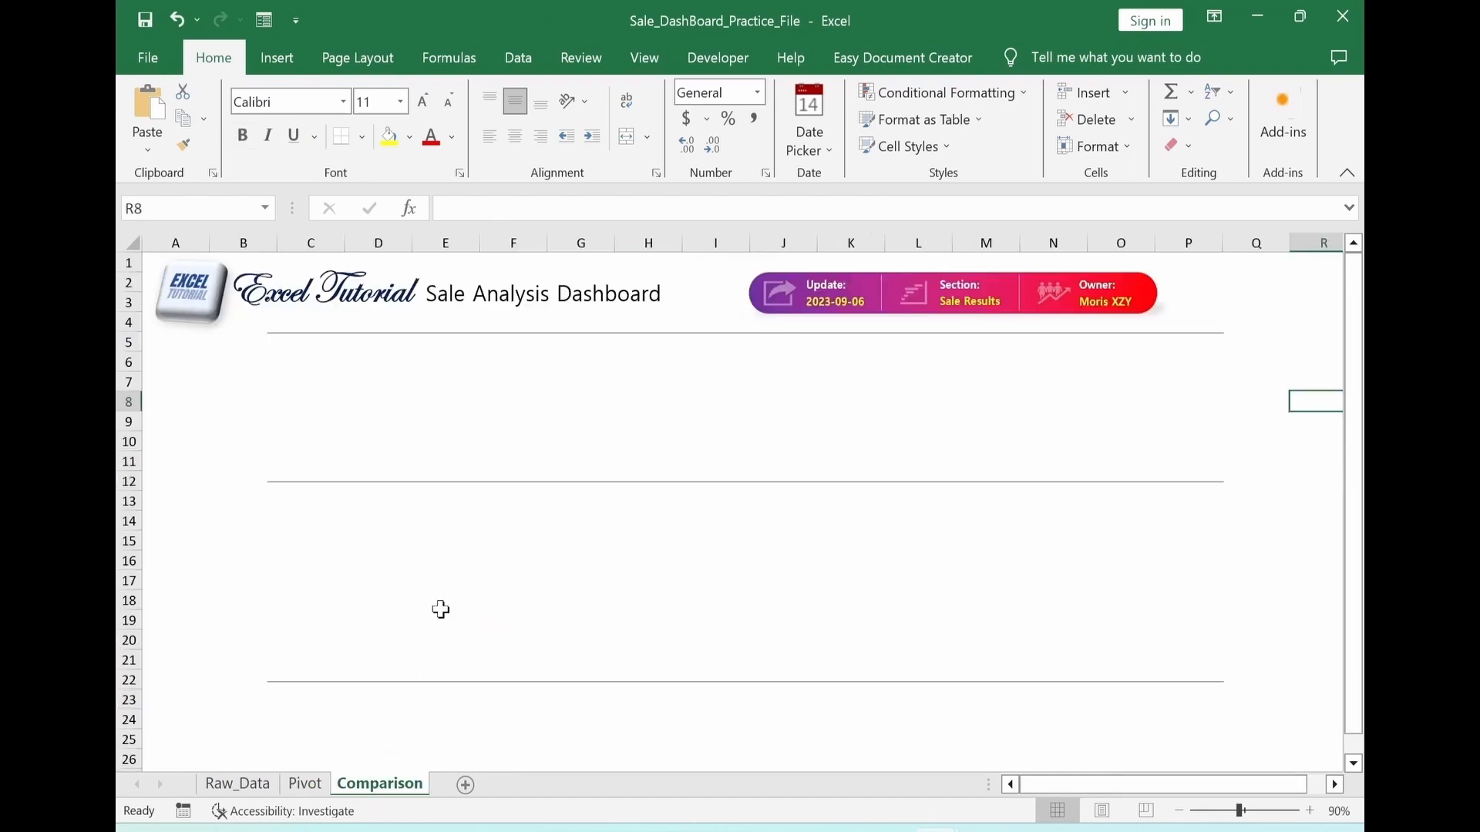
left_click(407, 541)
key("ctrl+v")
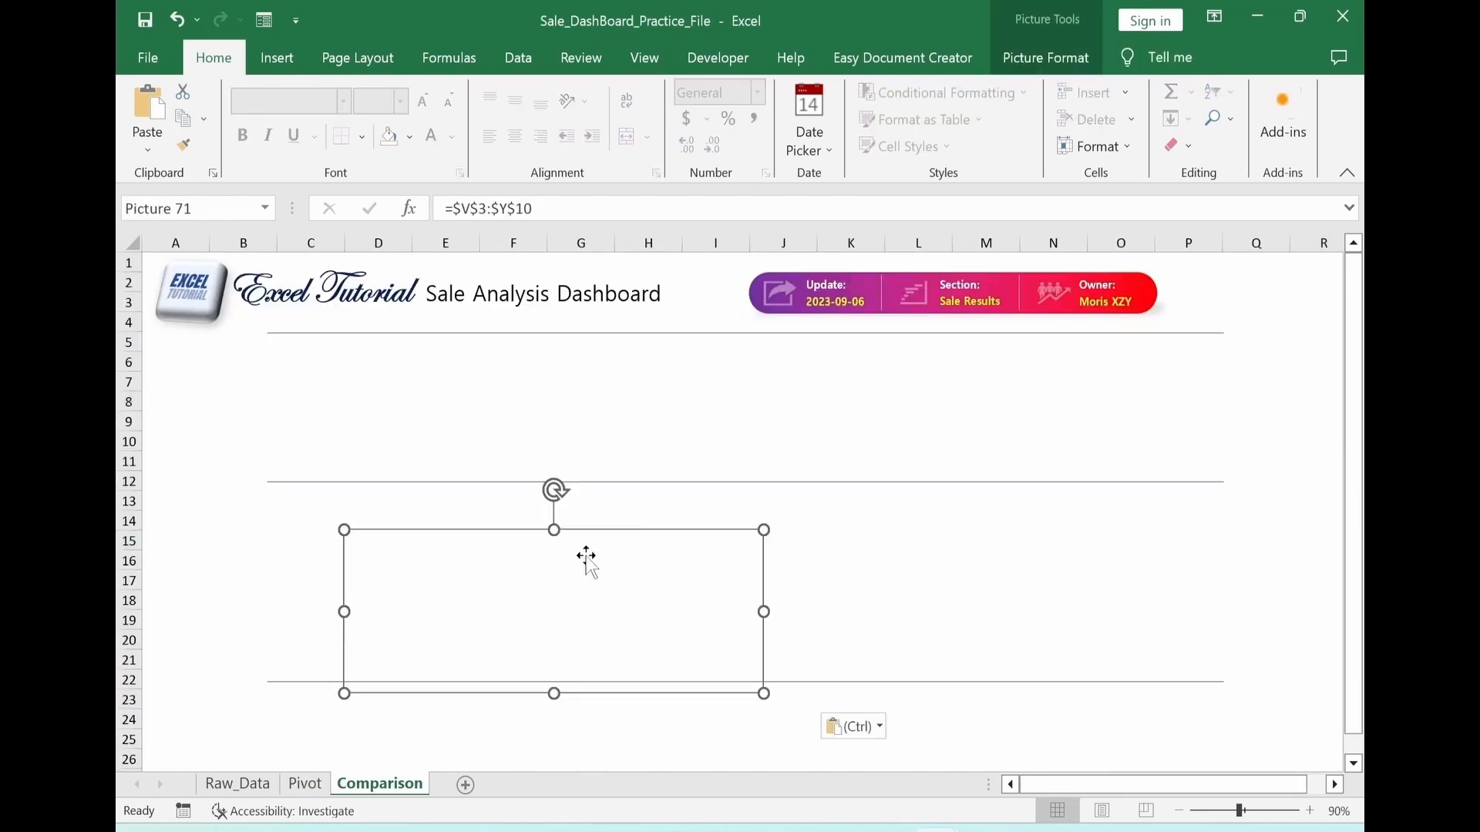
left_click(178, 18)
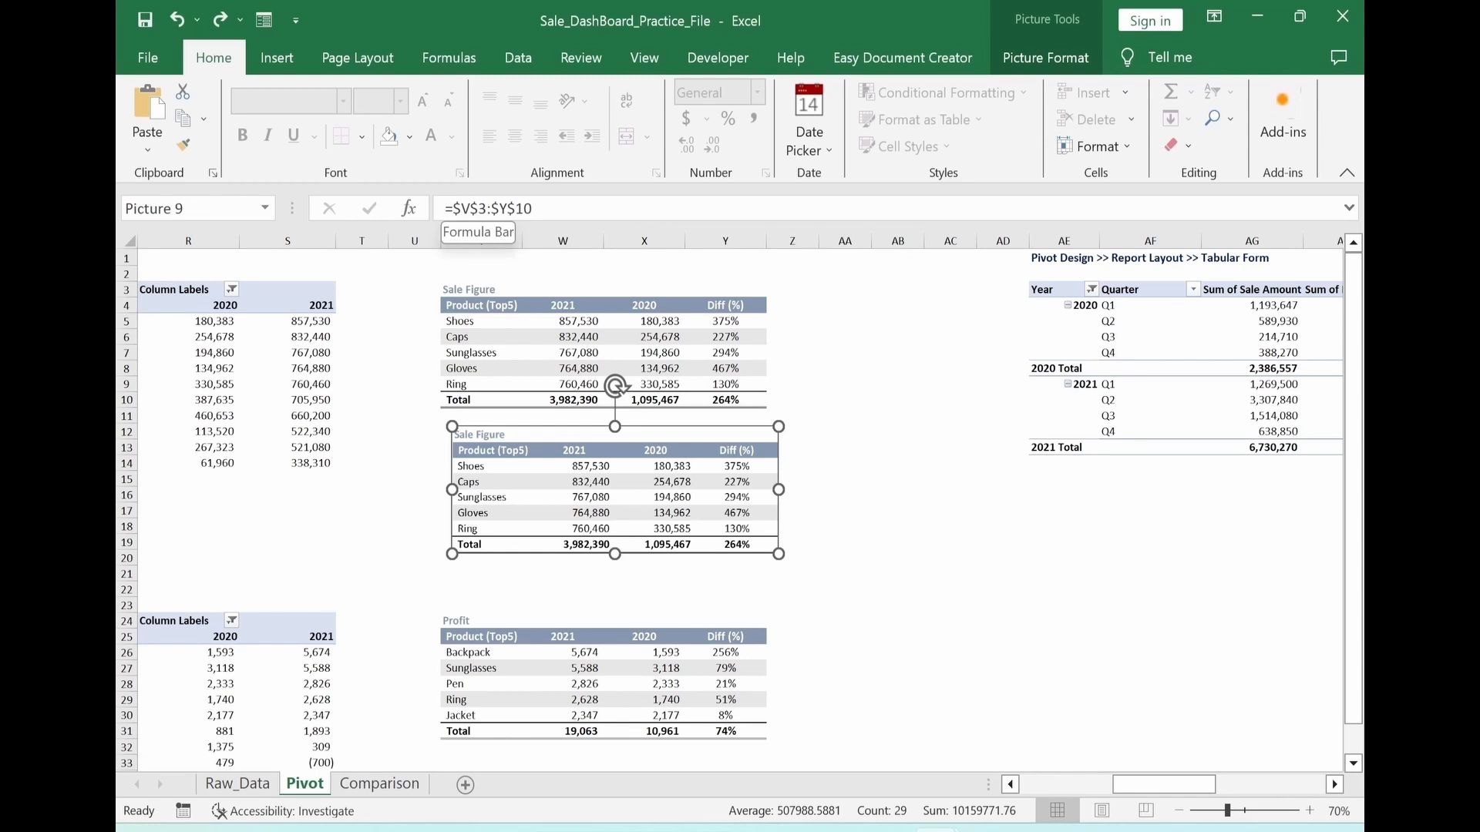
Add the sheet name to the linked Sale Figure picture's reference so it reads =Pivot!$V$3:$Y$10
left_click(453, 208)
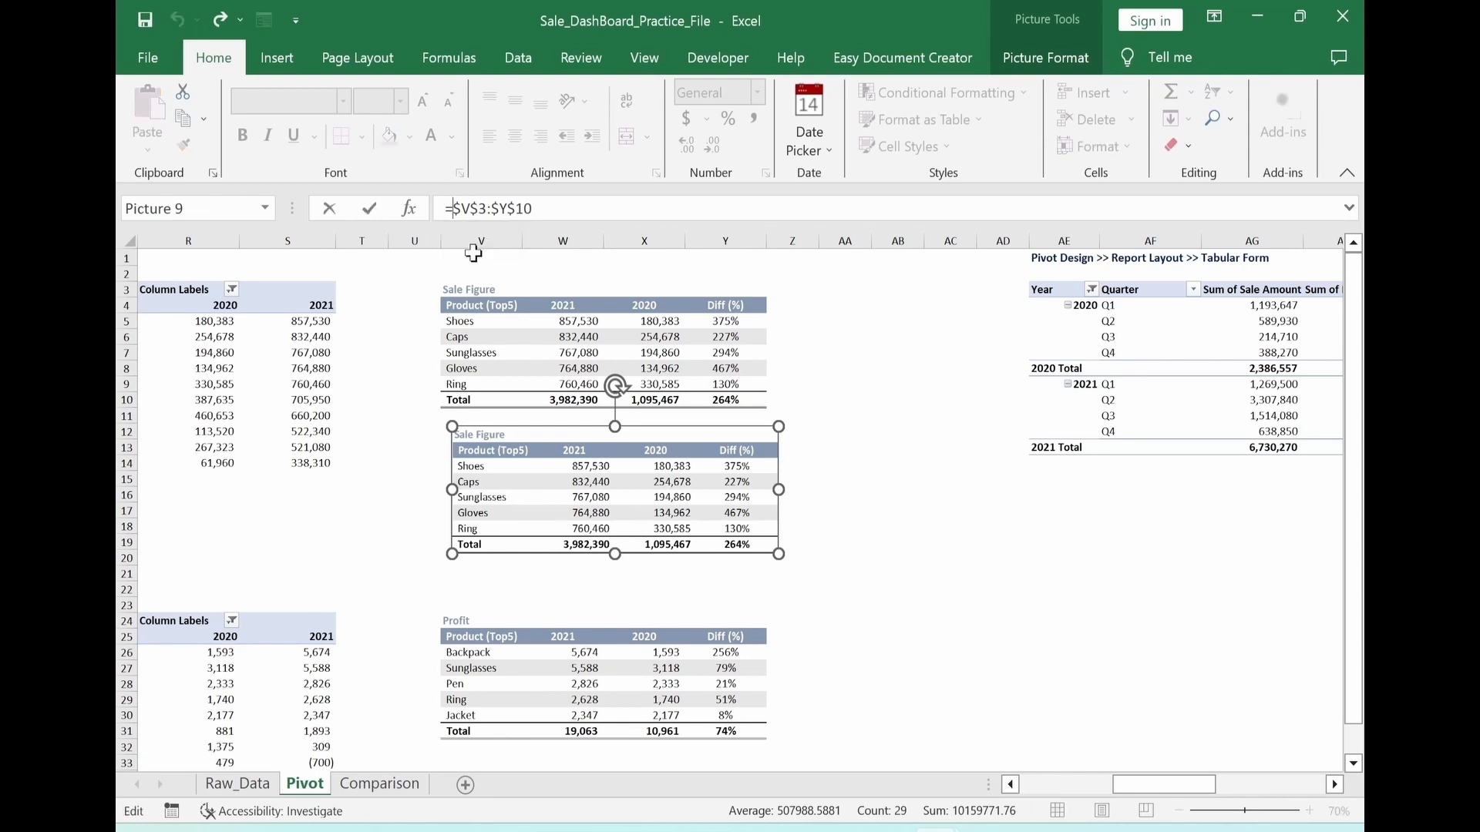
type("Pivot")
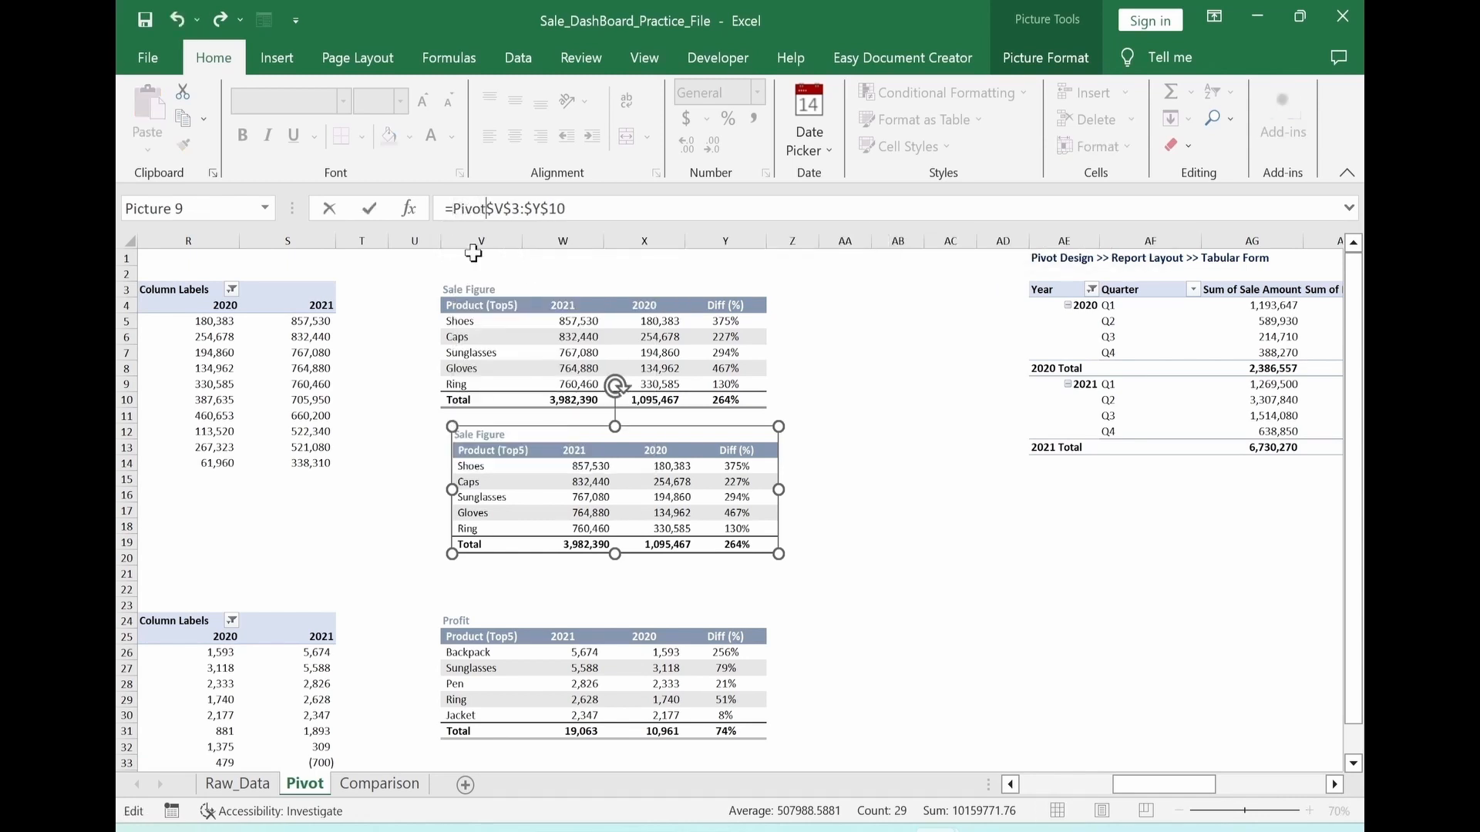
type("!")
key("Return")
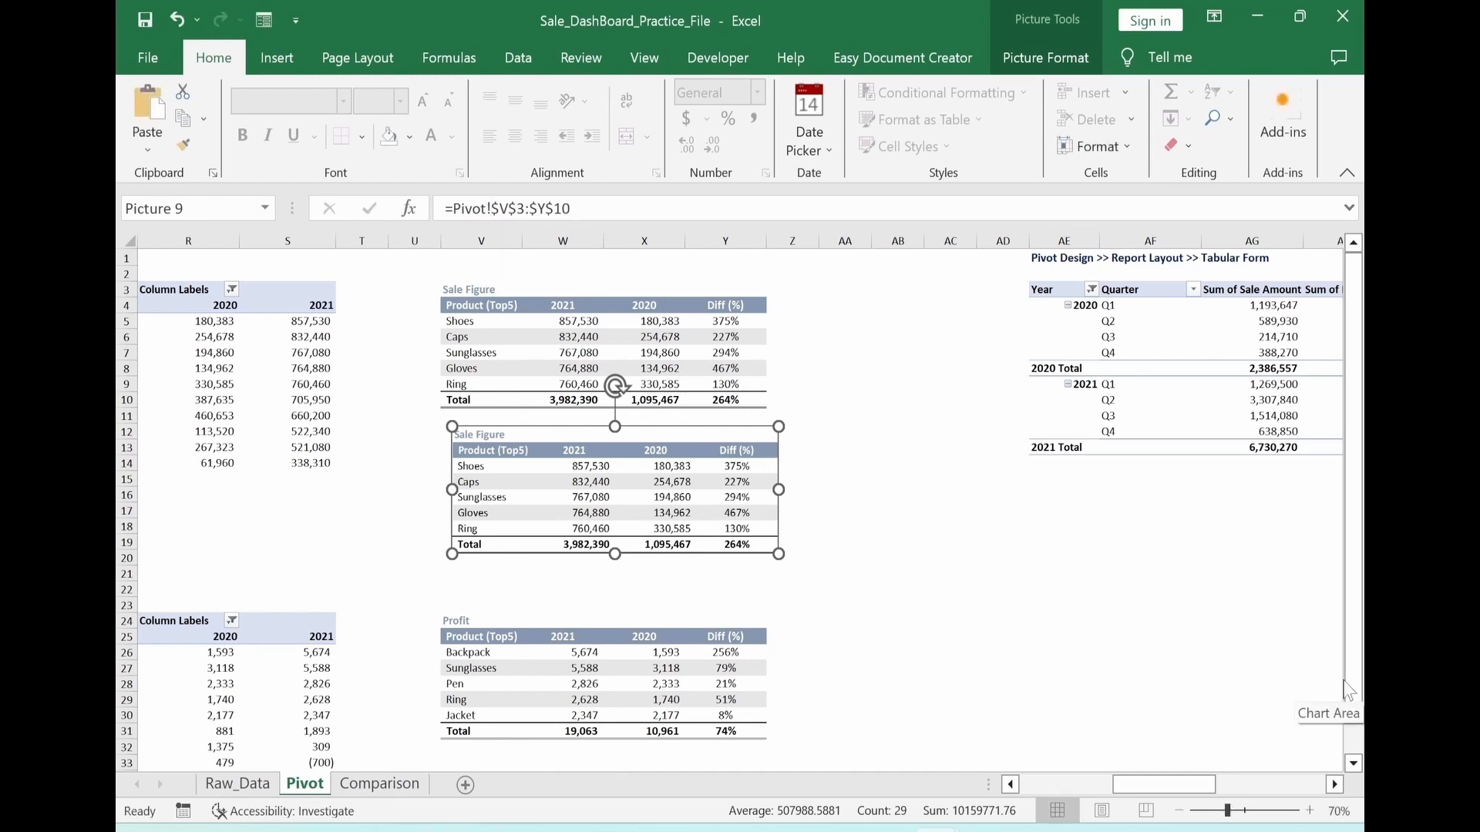
Move the linked Sale Figure picture to the Comparison sheet and place it over columns C to I between the row 12 and 22 dividers
key("Delete")
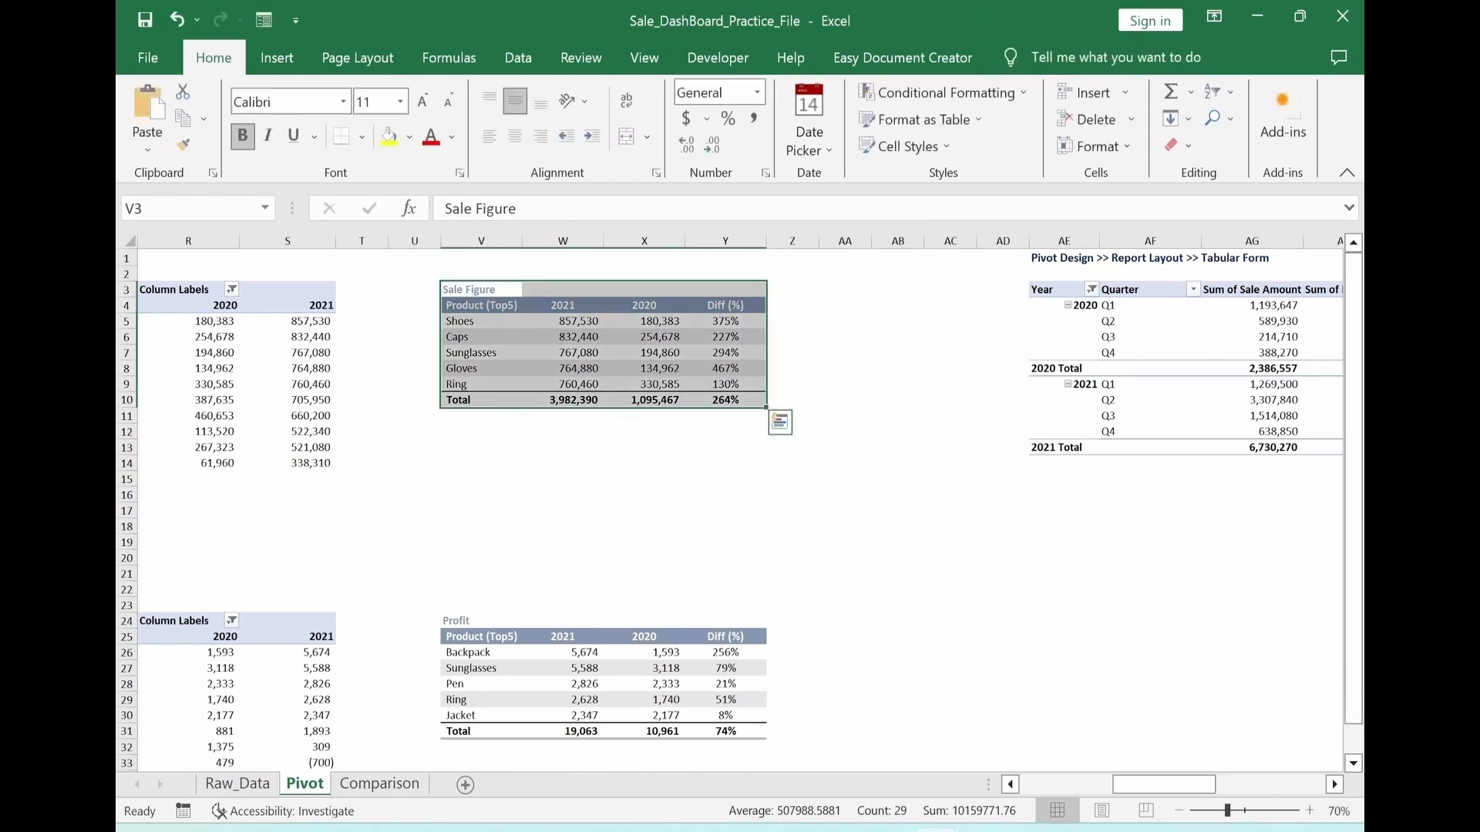
left_click(378, 784)
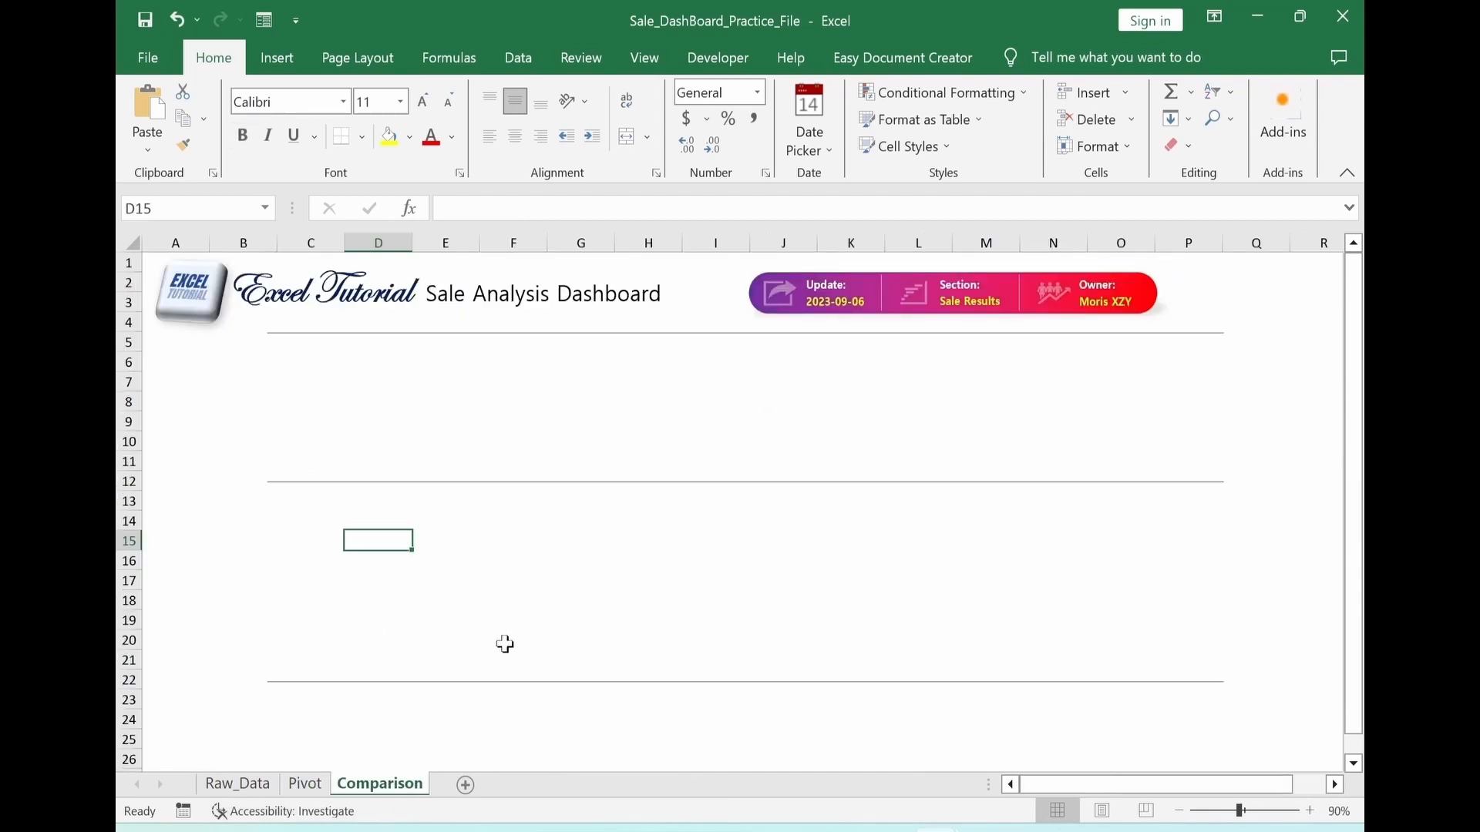
key("ctrl+v")
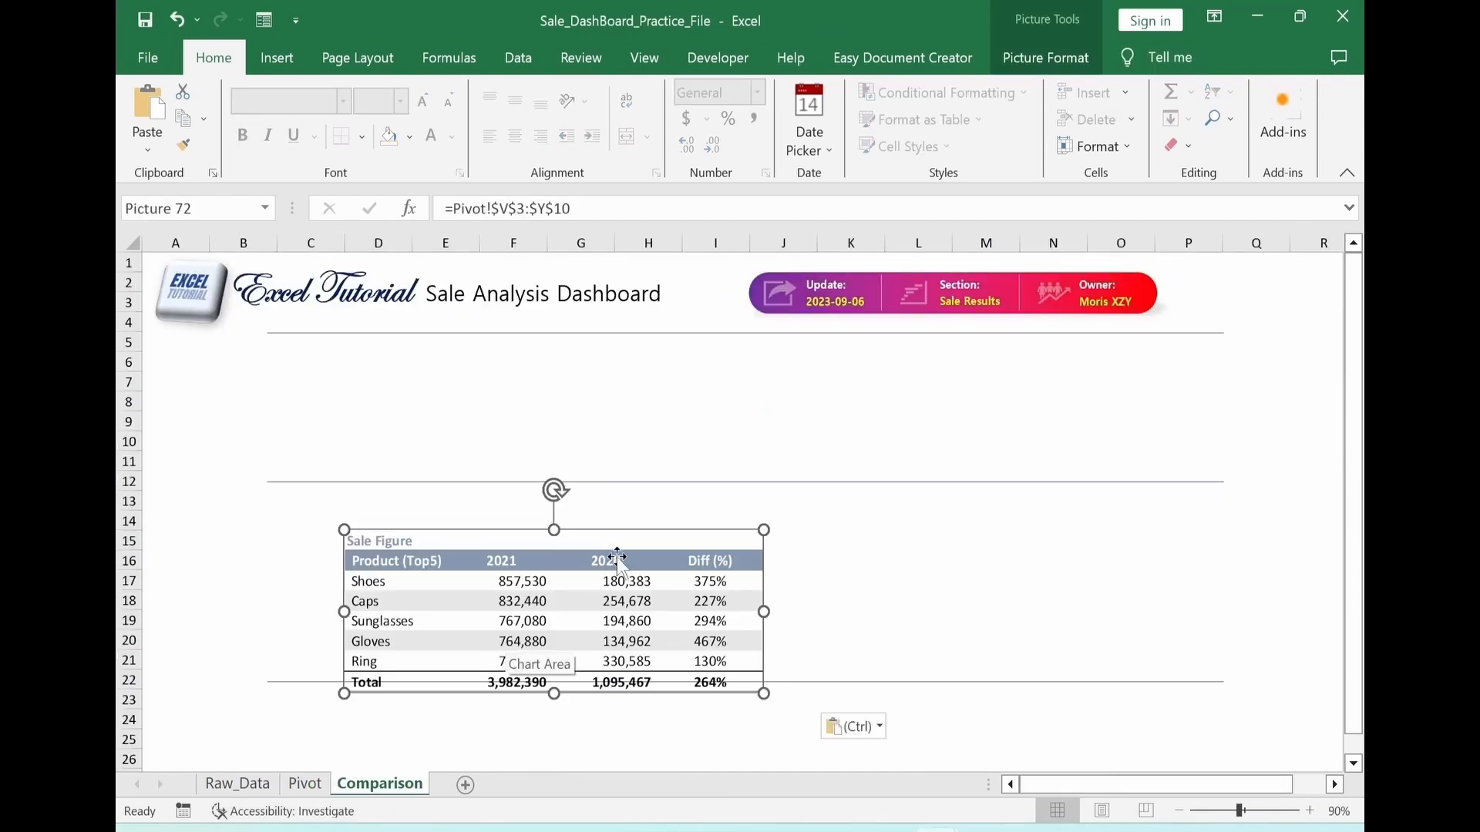
left_click_drag(648, 531, 609, 499)
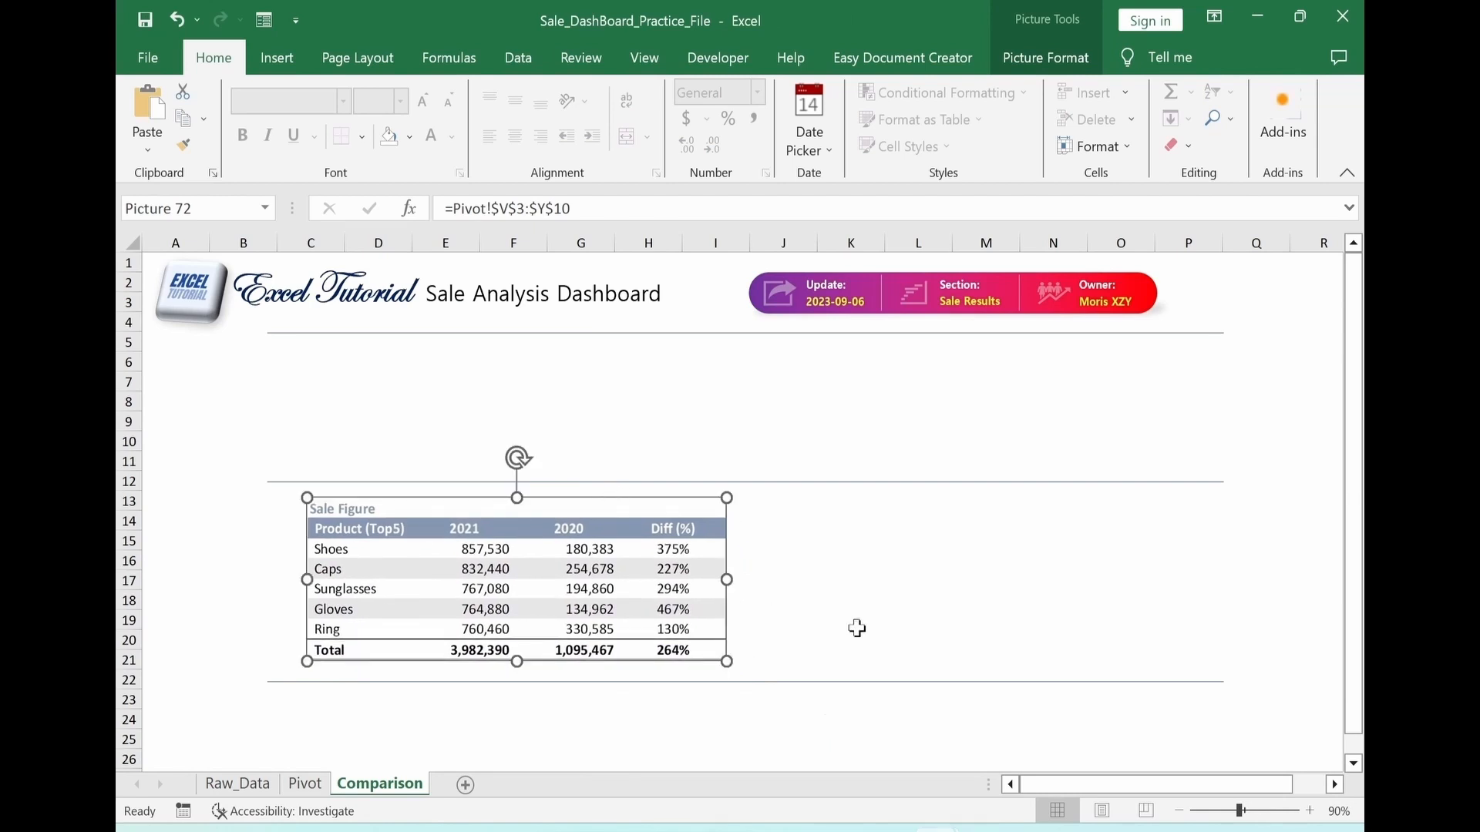
Move the Sale and Profit combo chart and the 2020/2021 quarterly column chart from the Pivot sheet to the Comparison sheet, below the row 22 divider
left_click(305, 784)
left_click_drag(1102, 785, 1219, 783)
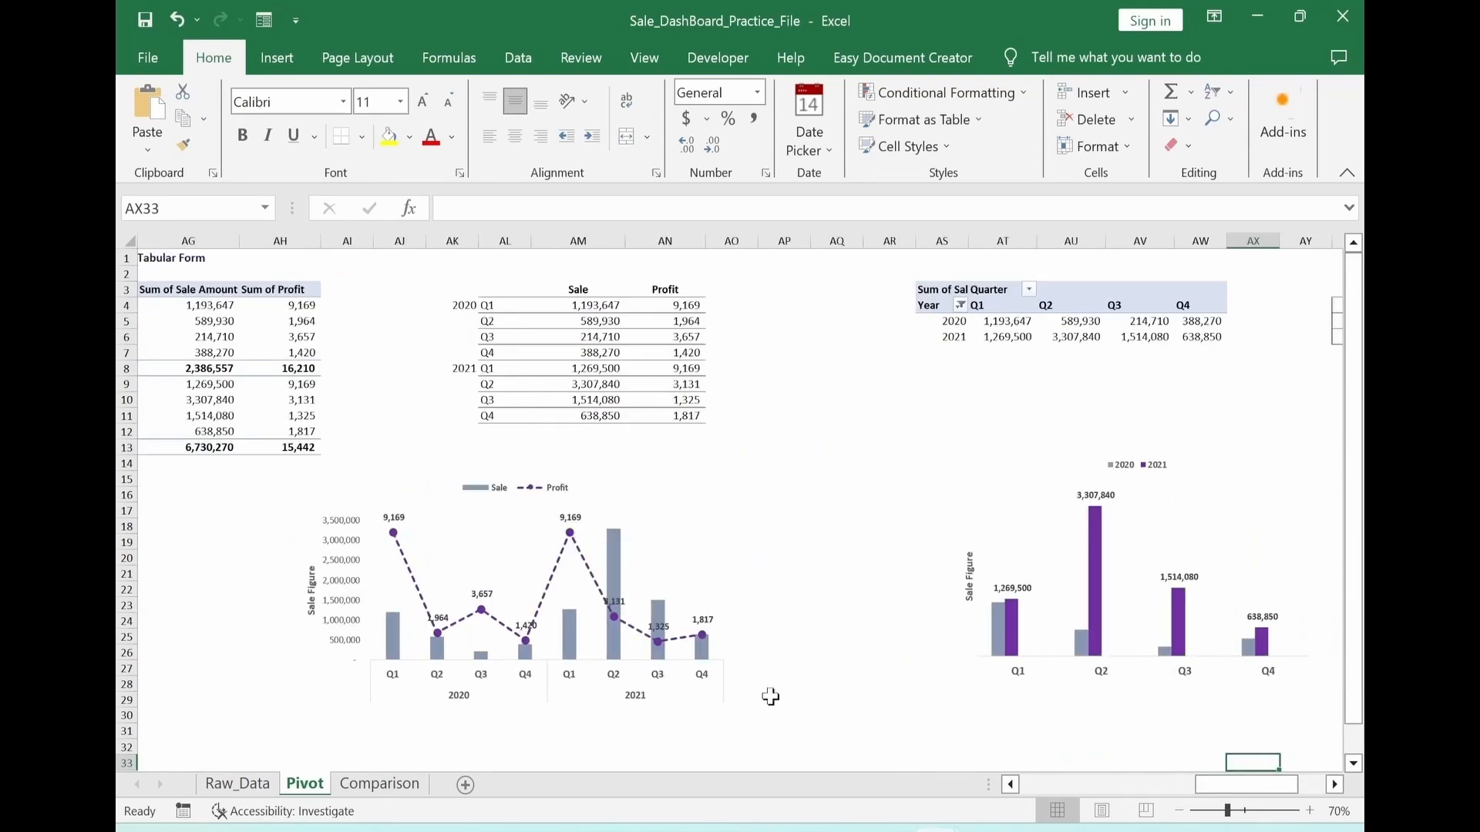
left_click(702, 706)
key("ctrl+x")
left_click(376, 788)
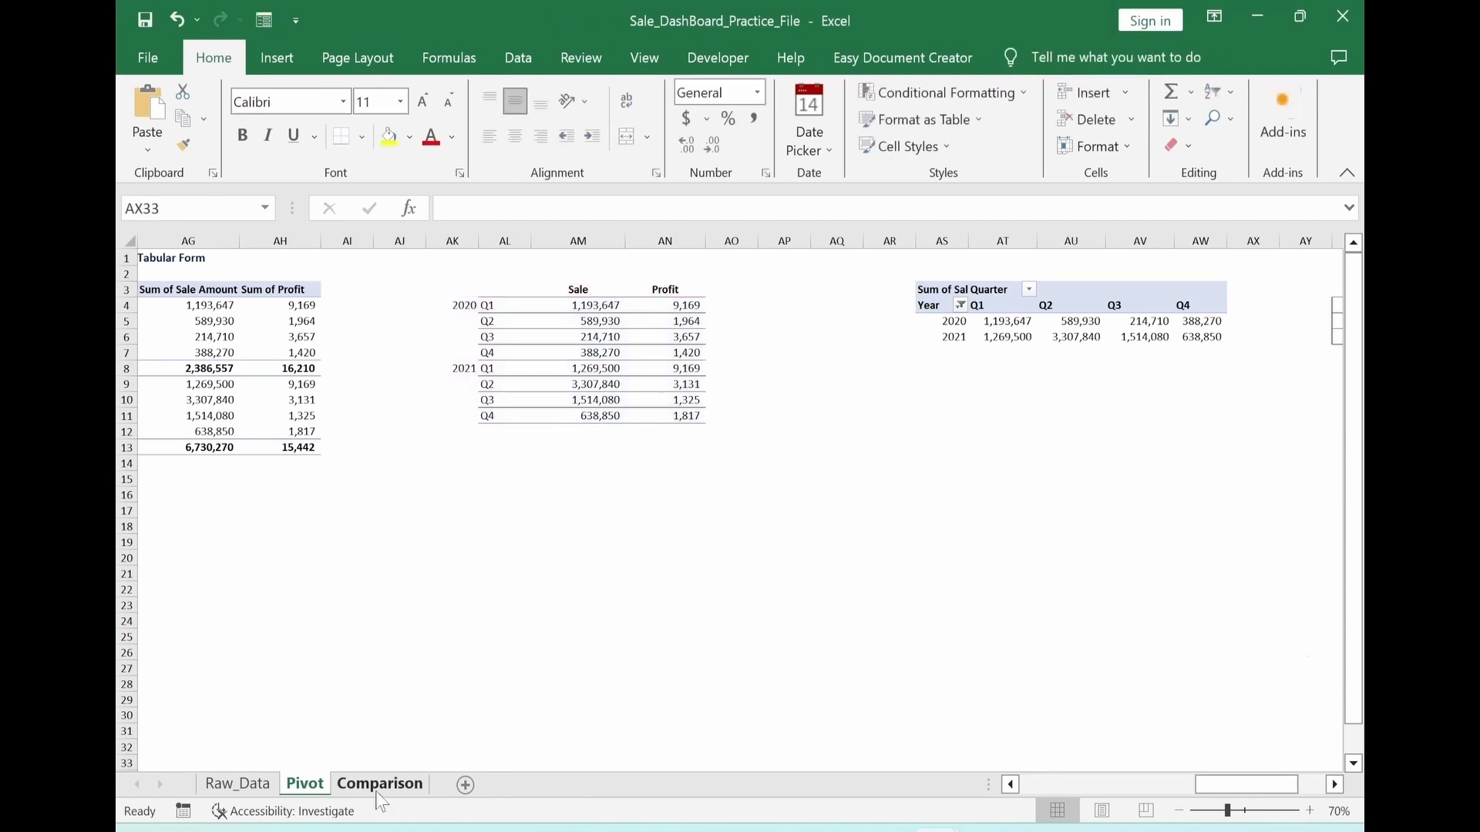
key("ctrl+v")
scroll(706, 734, "down", 3)
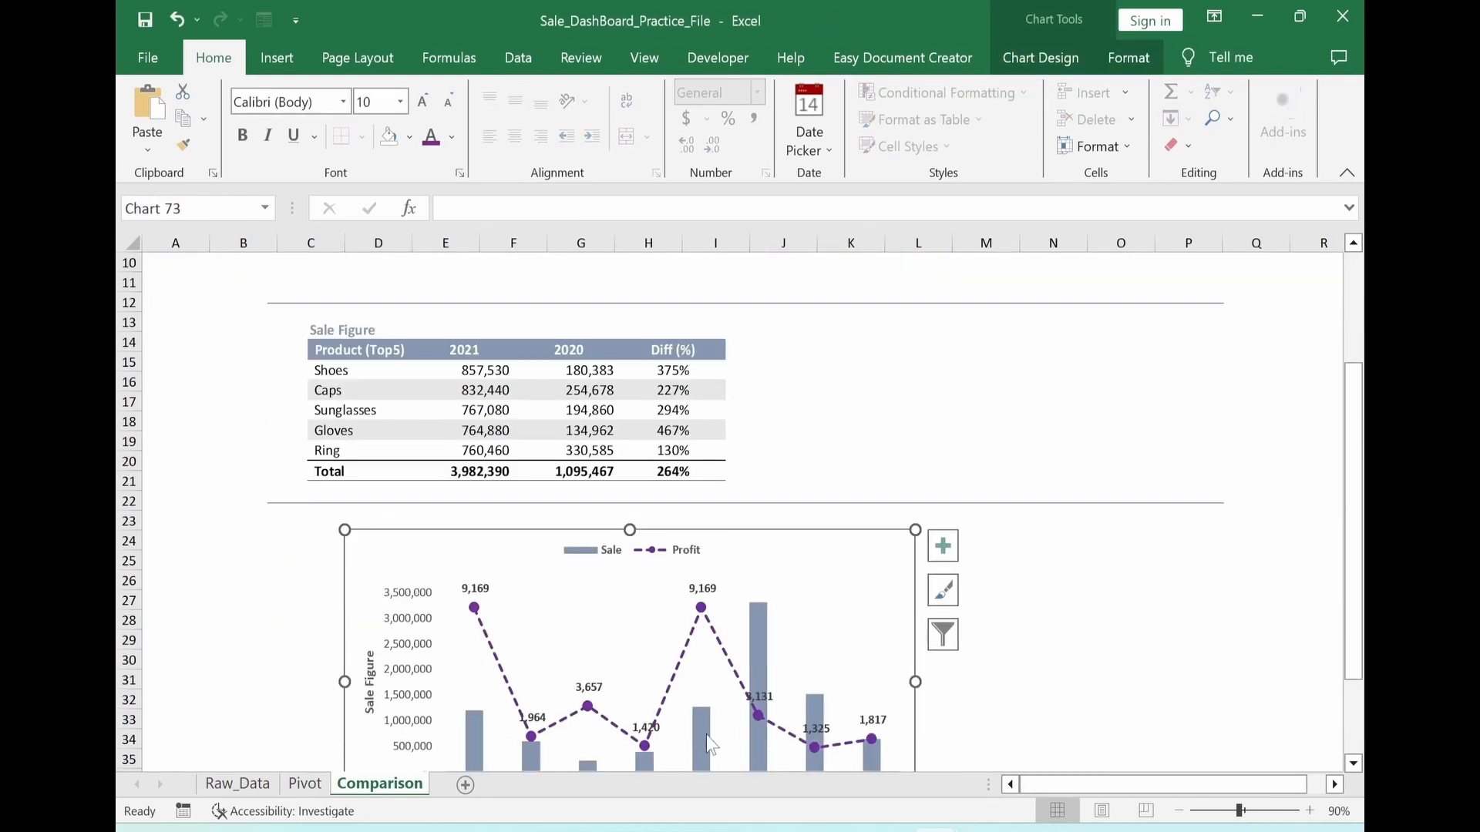
scroll(706, 734, "up", 3)
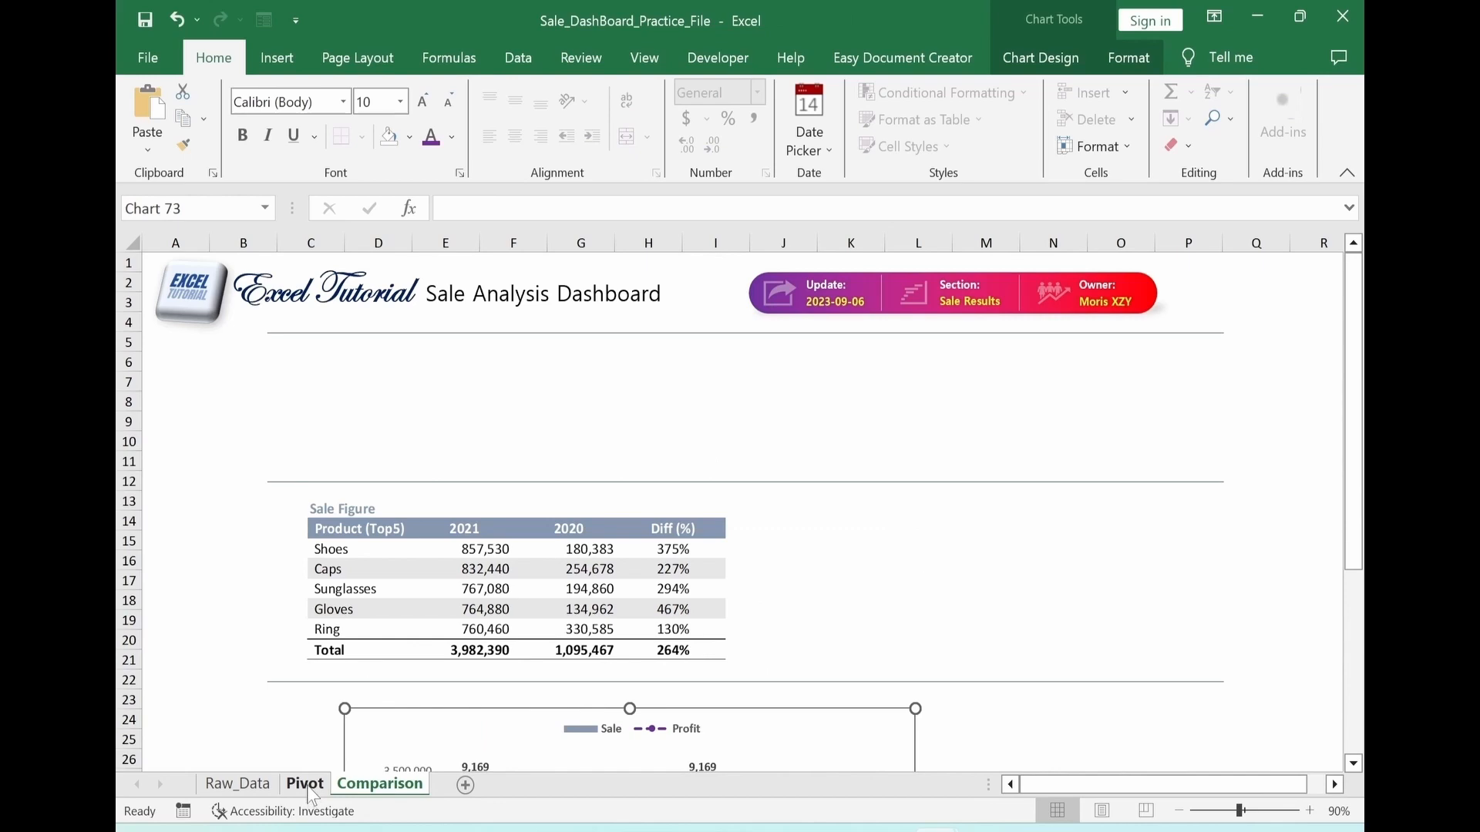
left_click(305, 784)
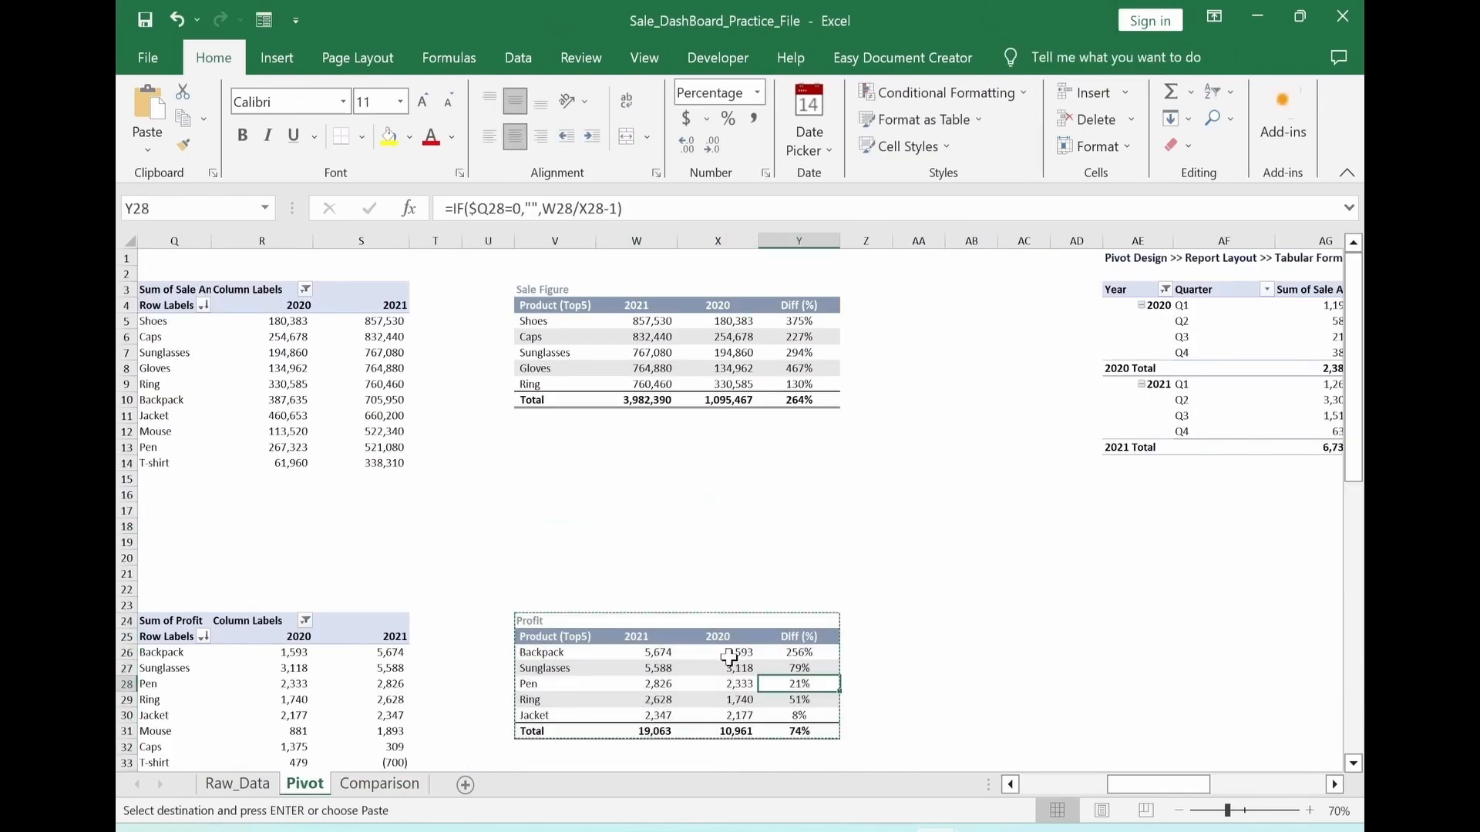
Paste the Profit table V24:Y31 on the Pivot sheet as a linked picture and drop it in the empty area beside the table
right_click(730, 657)
mouse_move(964, 261)
left_click(1094, 457)
left_click_drag(970, 641, 1233, 555)
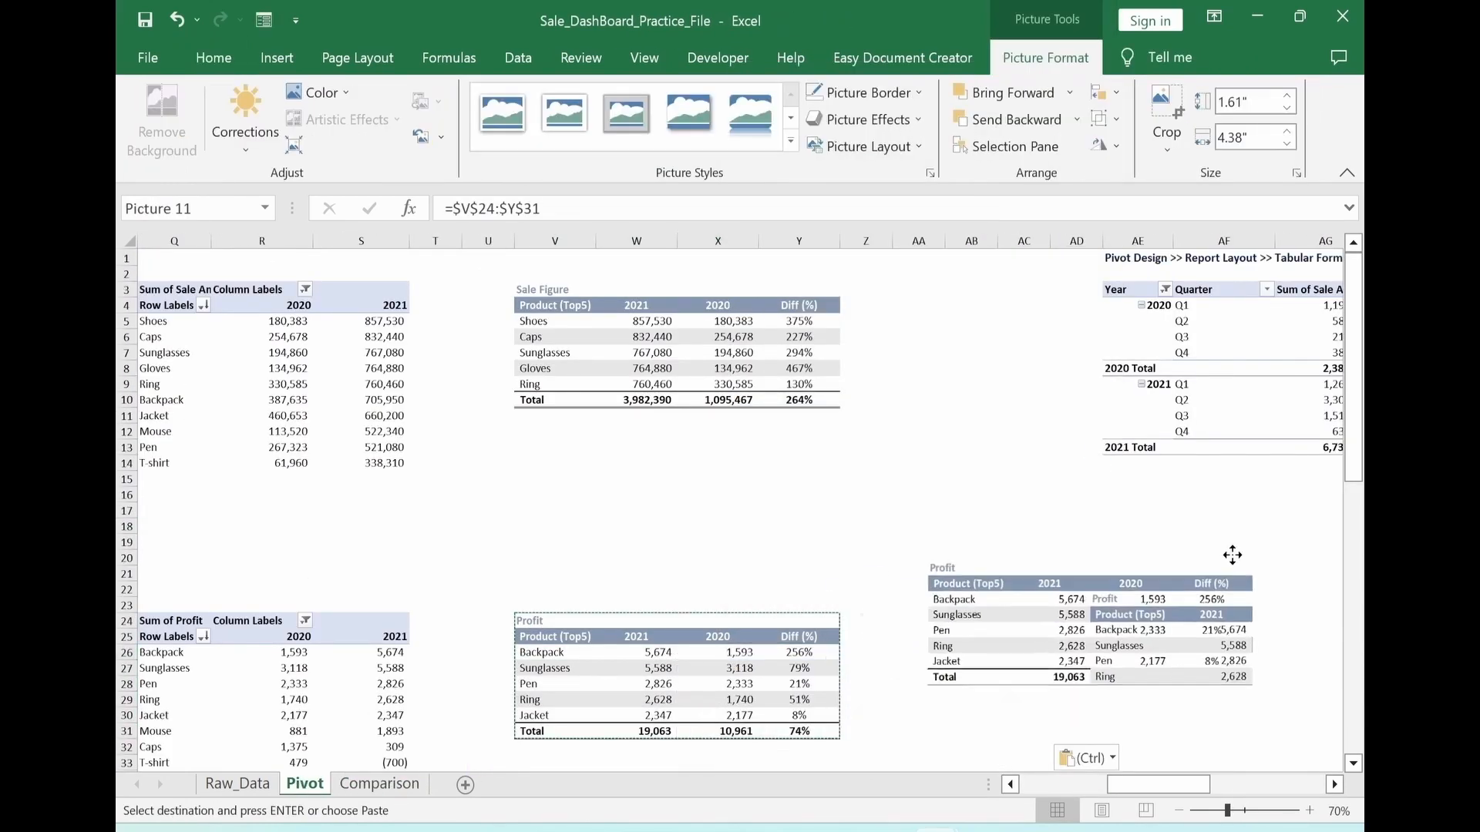
Set the linked Profit picture's reference to =Pivot!$V$24:$Y$31 and move it to the Comparison sheet, beside the Sale Figure picture
left_click(453, 209)
type("Pivot!")
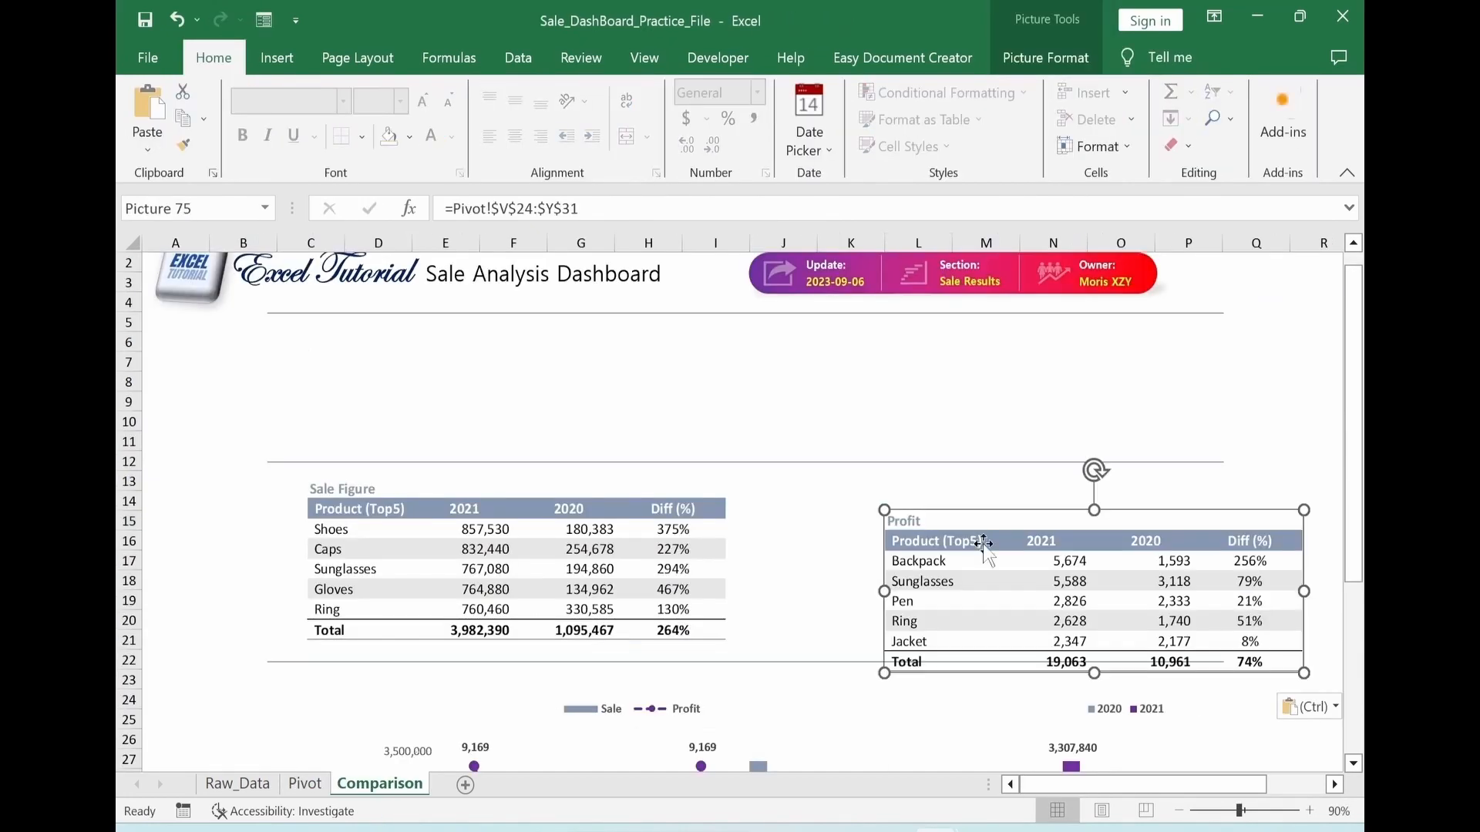
left_click_drag(974, 535, 895, 475)
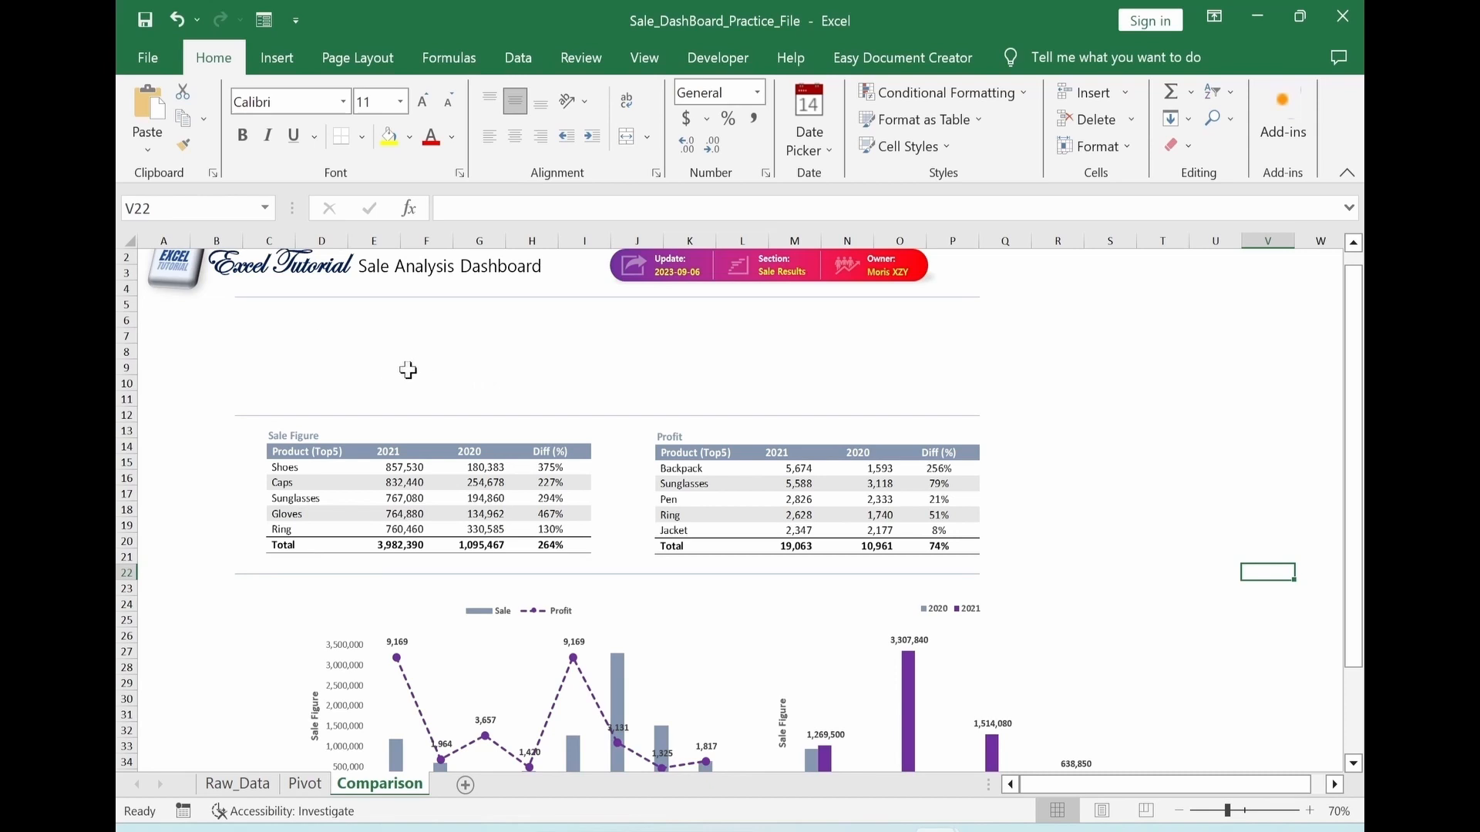
Duplicate the header's update-date text box and place the copy around cells E8 to G8
left_click(698, 282)
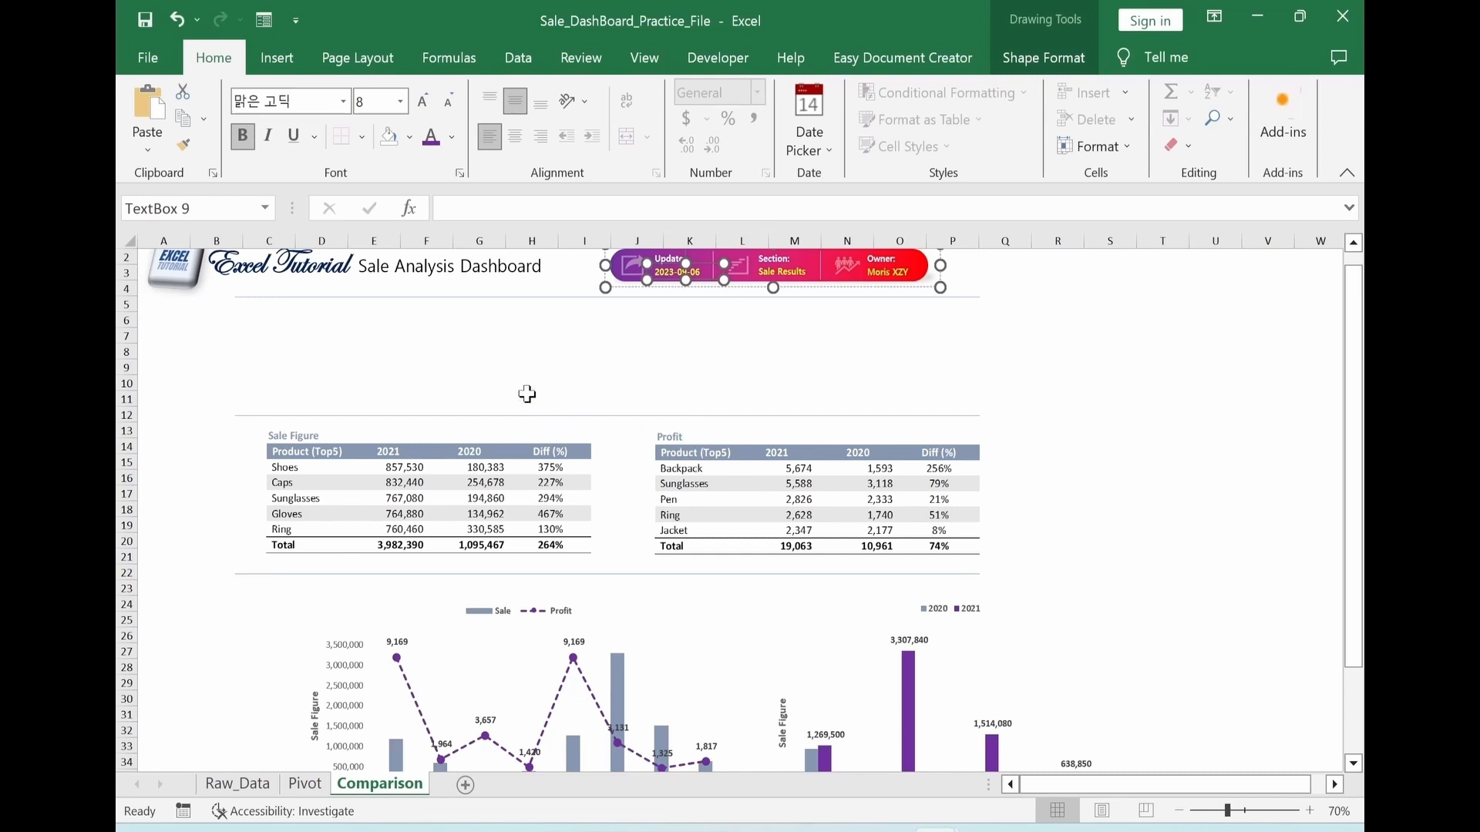
left_click(497, 367)
key("ctrl+v")
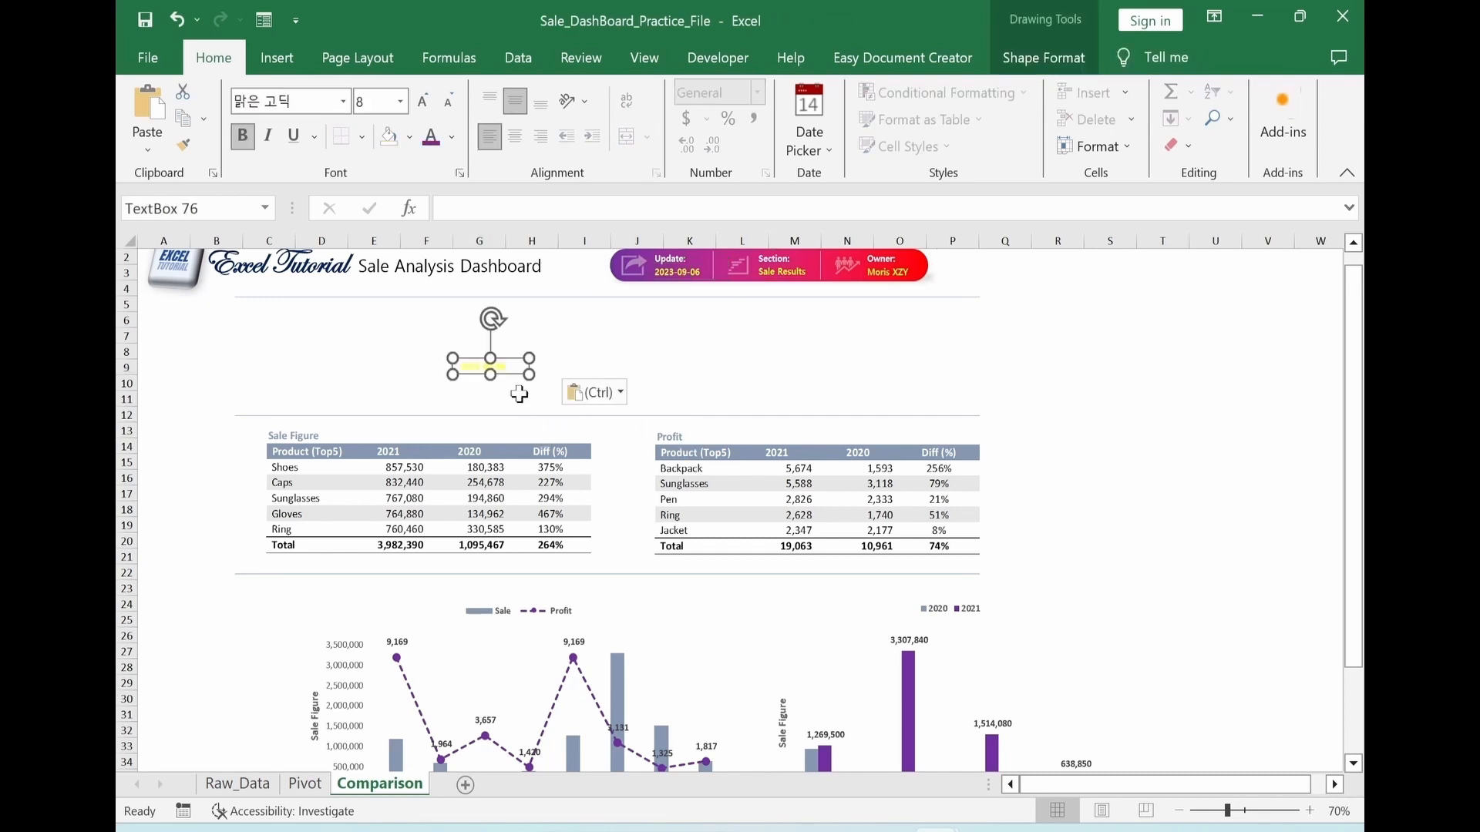
left_click_drag(514, 359, 443, 346)
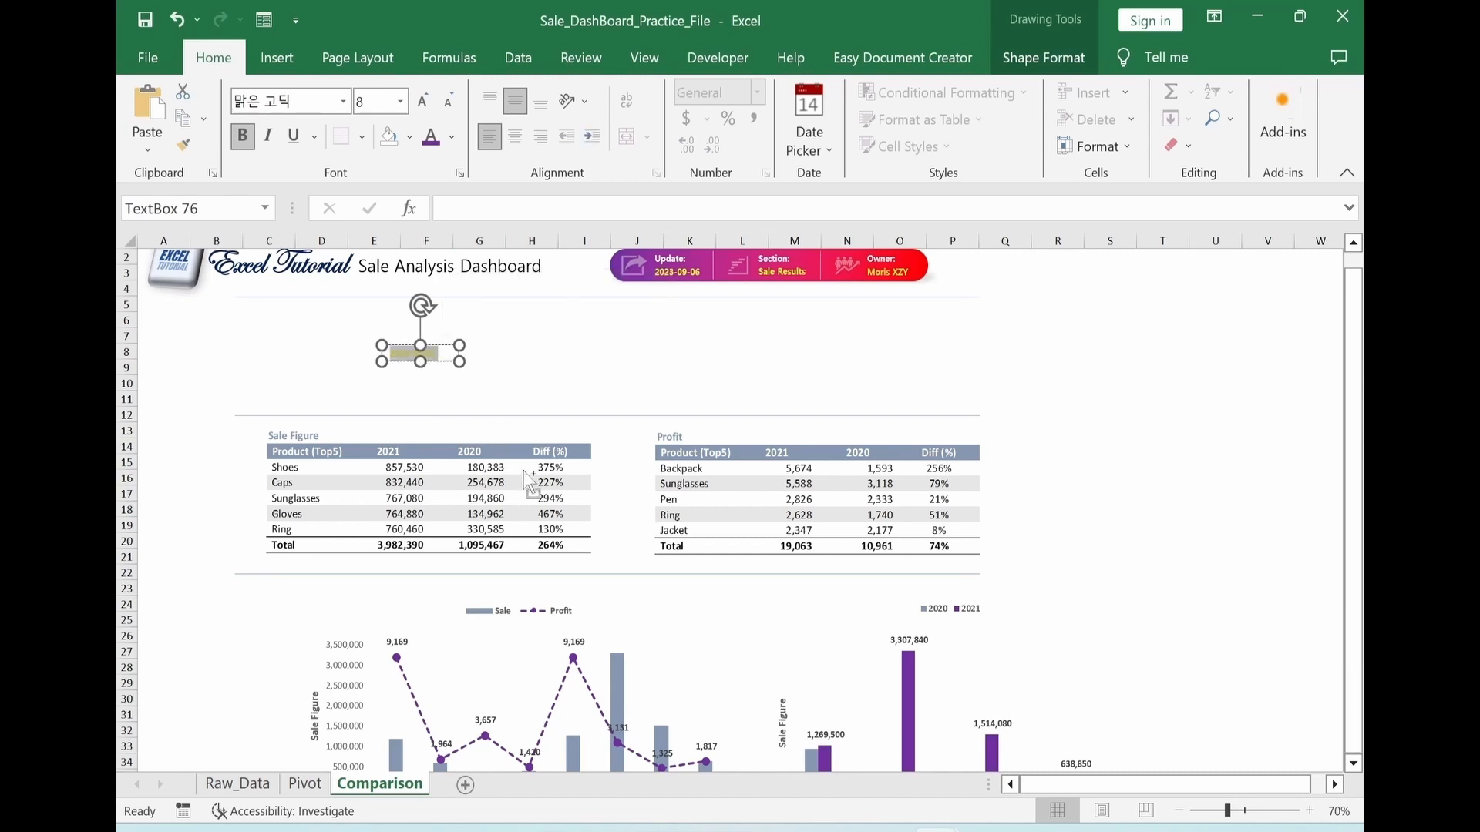
Change the copied text box's text to Sale (Last Year) in black and widen the box to fit the label
type("Sale Cost Year")
left_click_drag(460, 361, 503, 363)
left_click(599, 381)
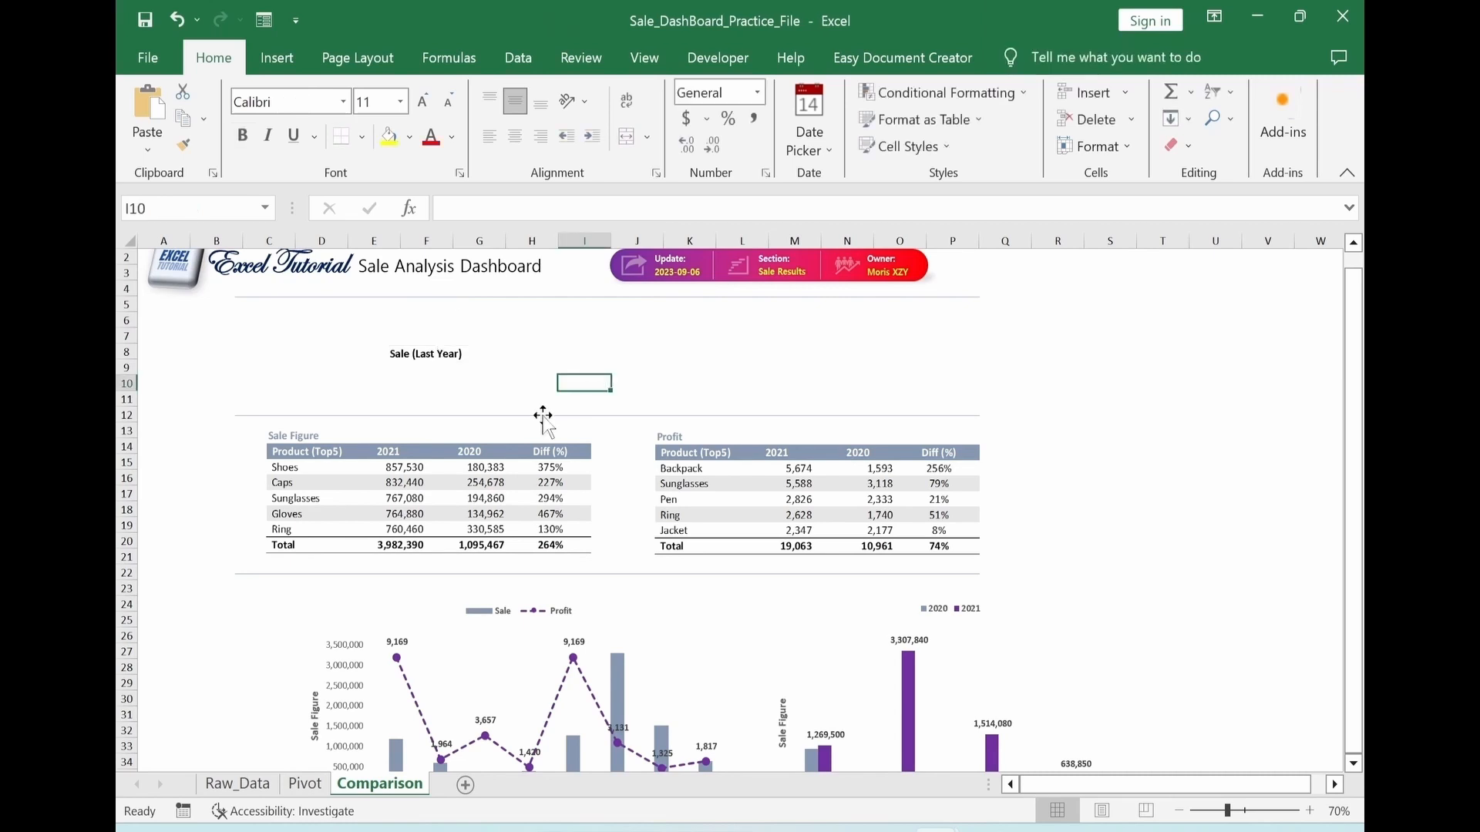
left_click(532, 352)
scroll(290, 402, "up", 1)
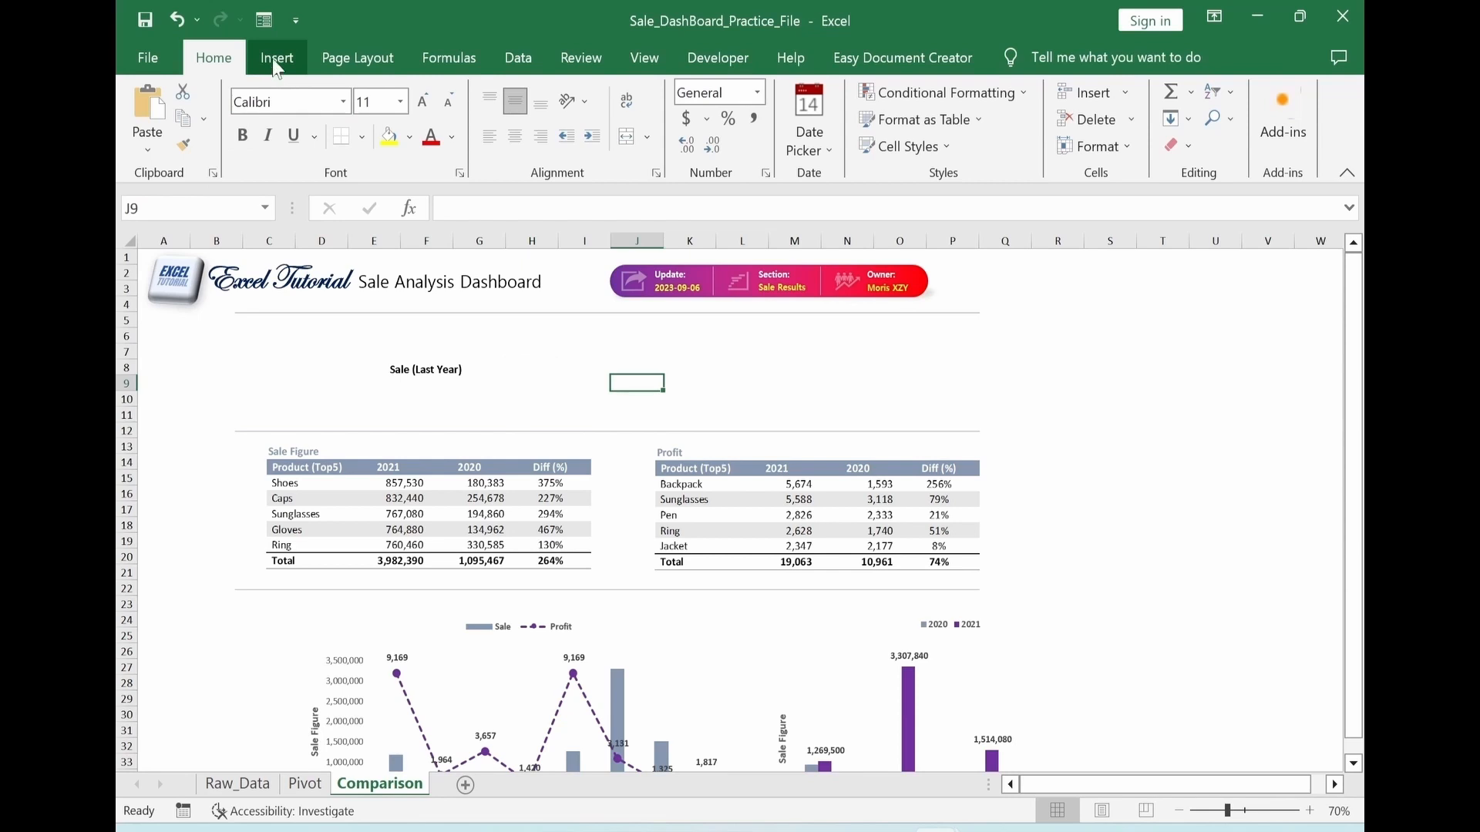
Draw a rounded rectangle about 2.46" wide and 0.74" high beside the Sale (Last Year) label, over columns H to K
left_click(275, 64)
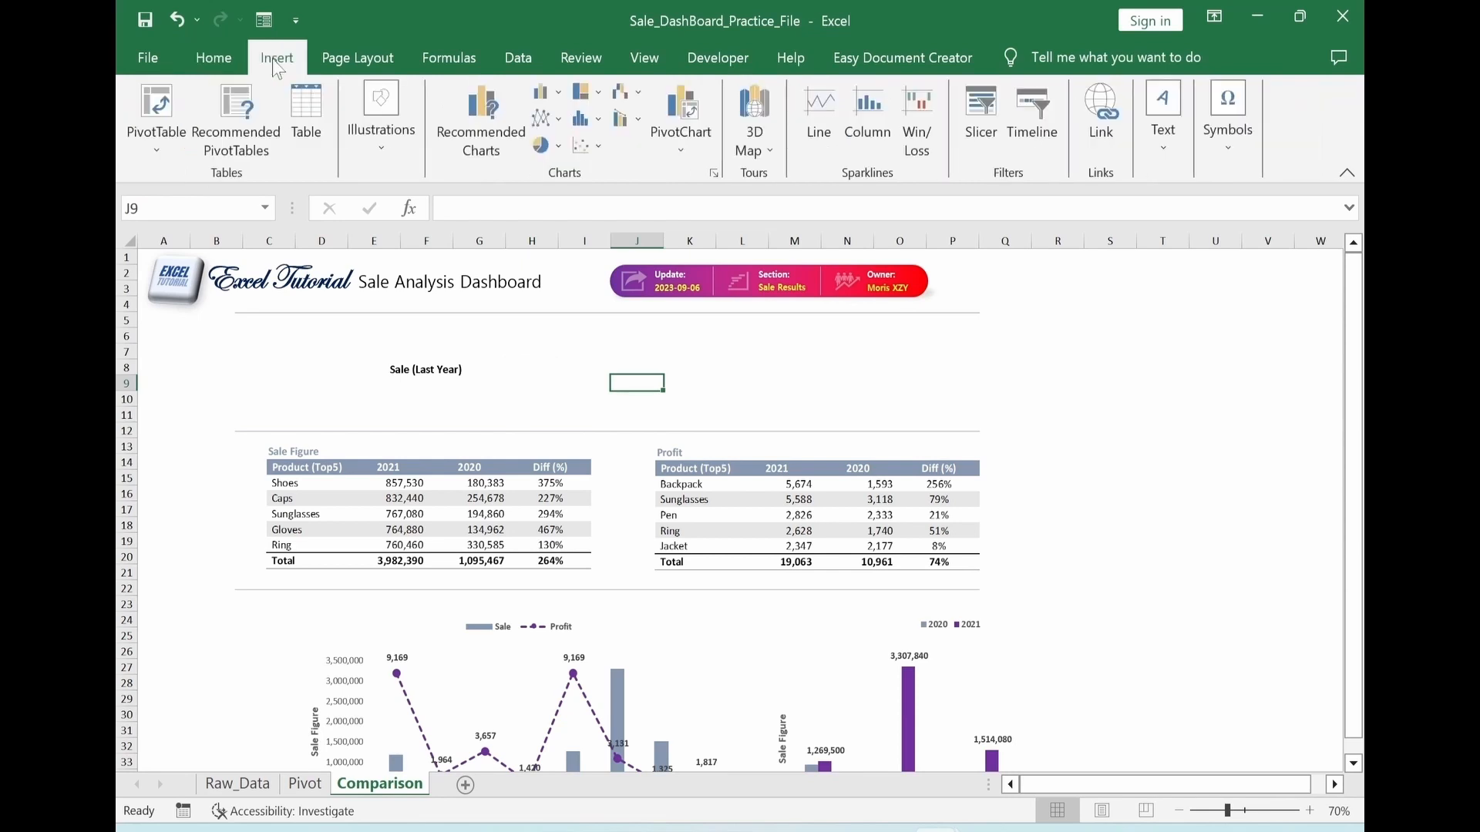
left_click(381, 131)
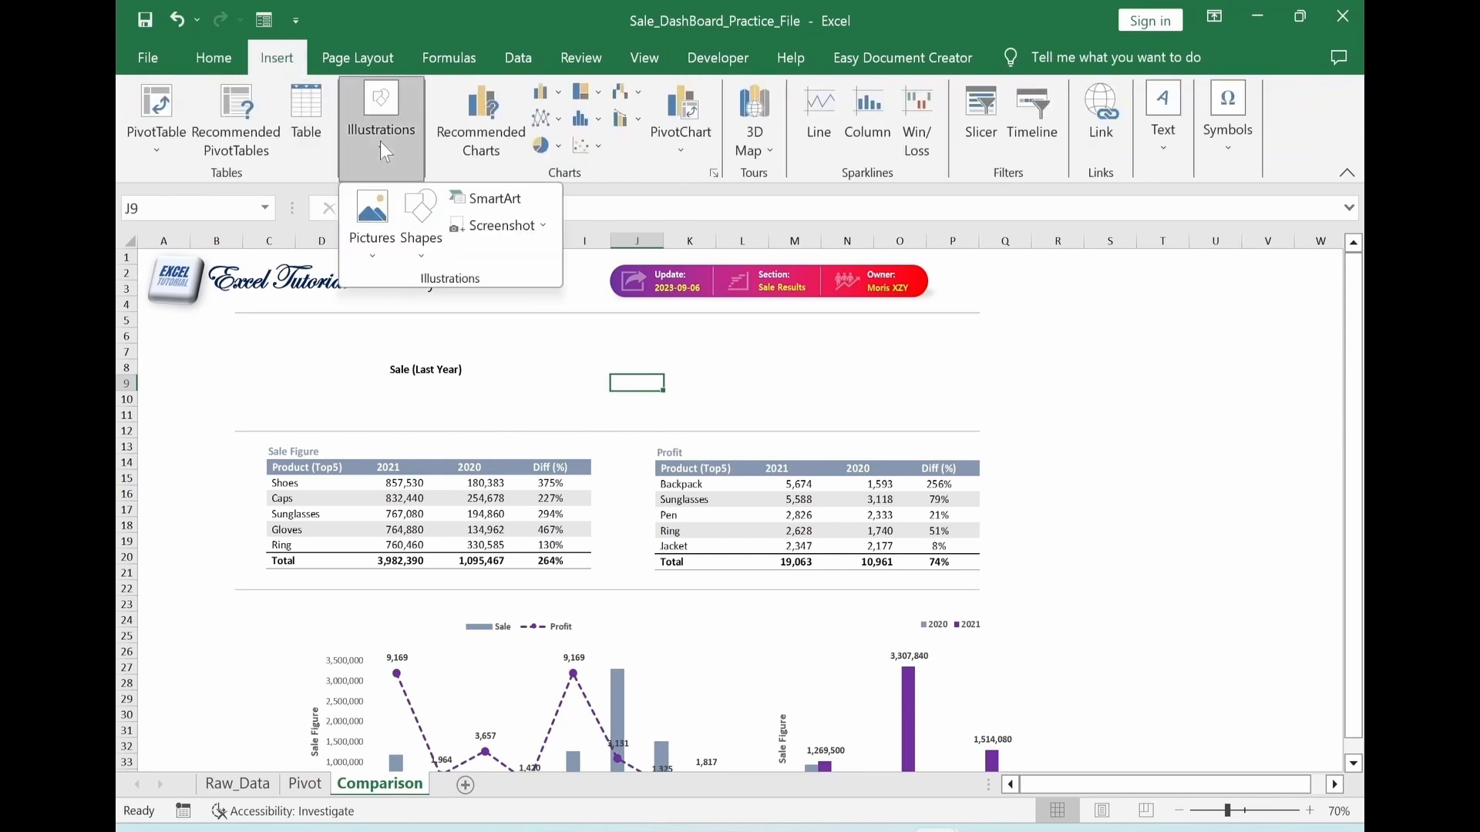
left_click(421, 232)
left_click(545, 307)
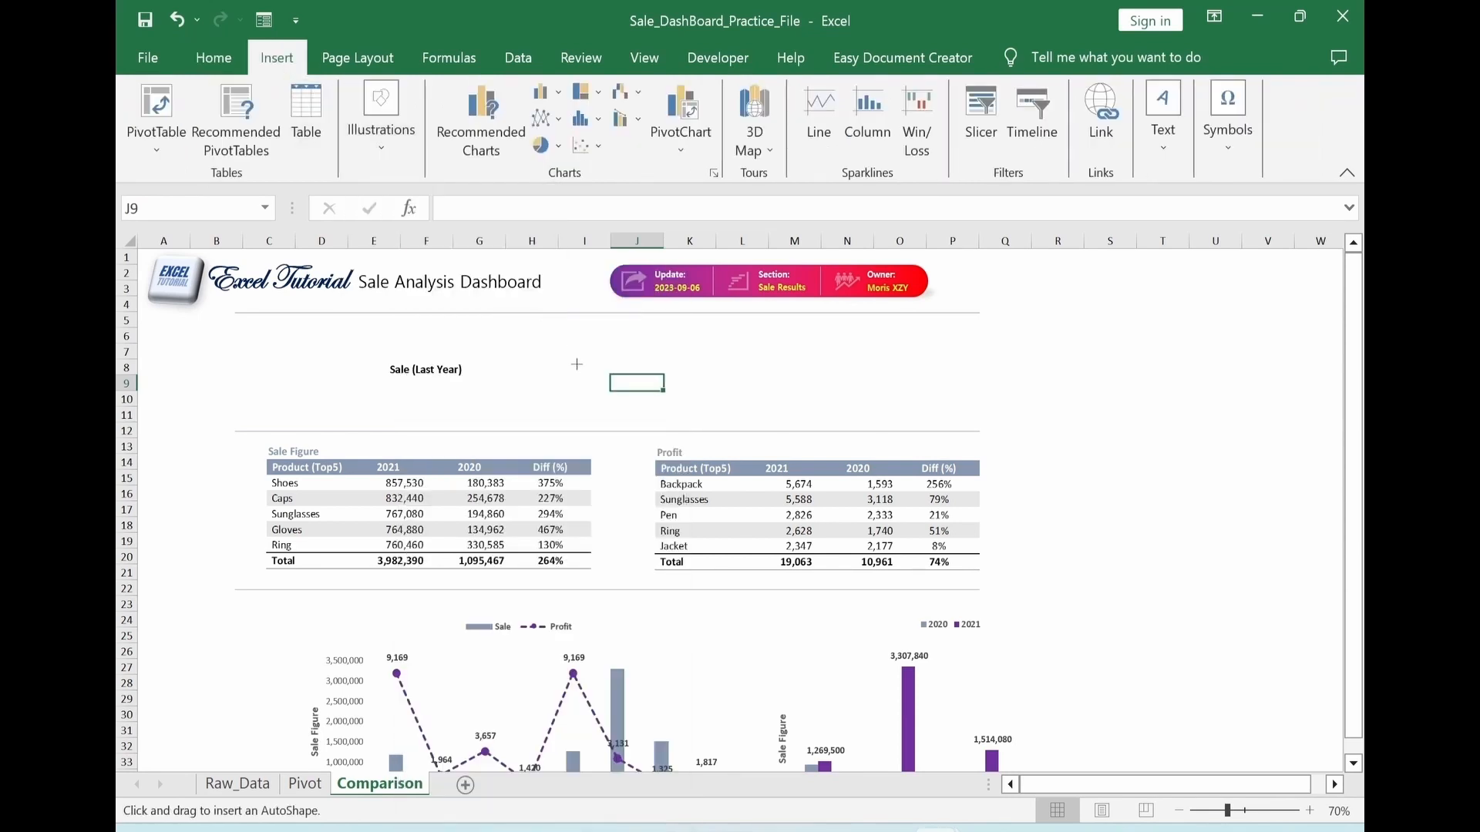
left_click_drag(528, 341, 711, 400)
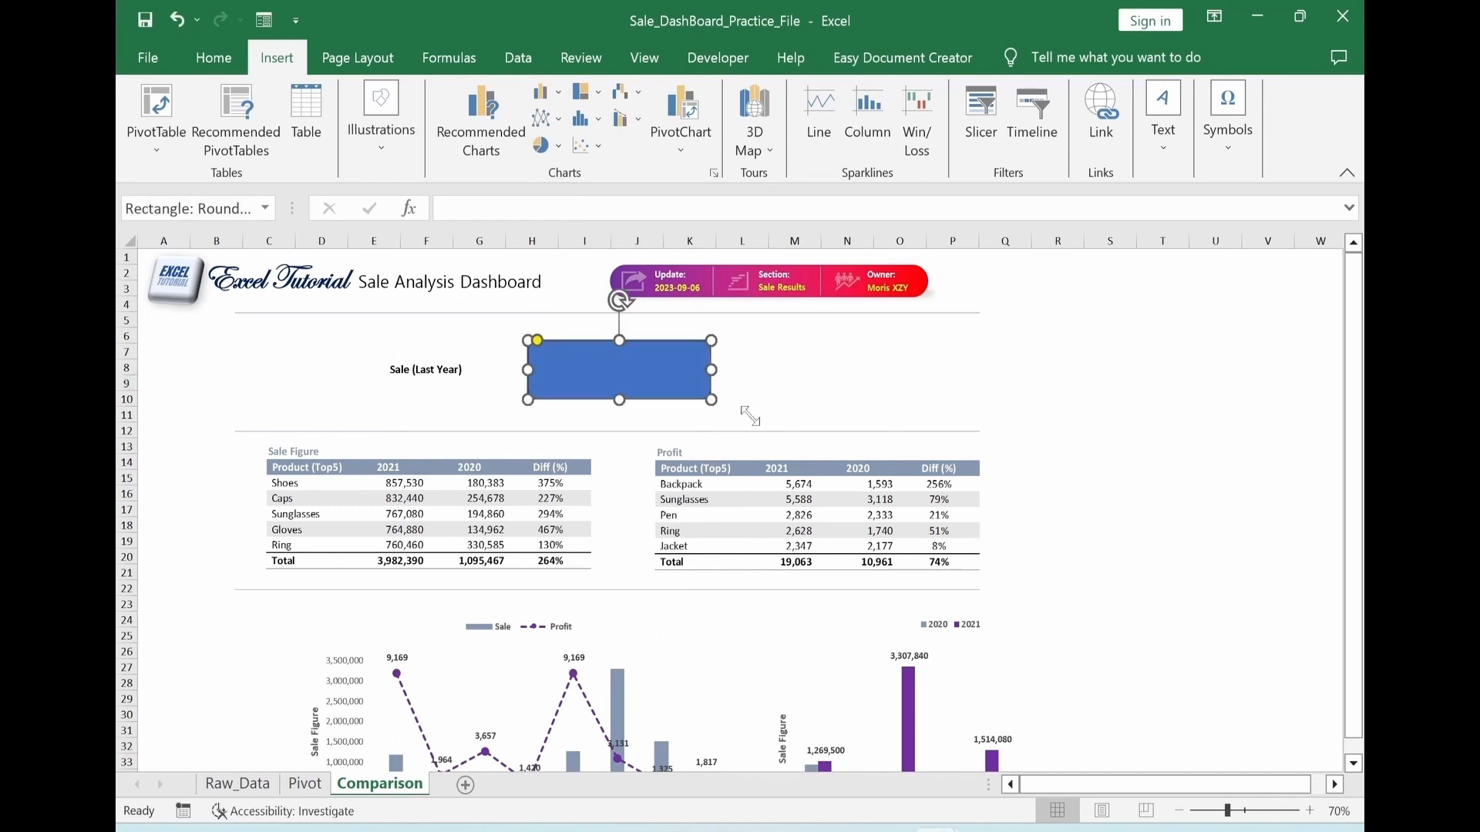
Give the rounded rectangle a solid blue-gray theme fill with no outline
key("ctrl+1")
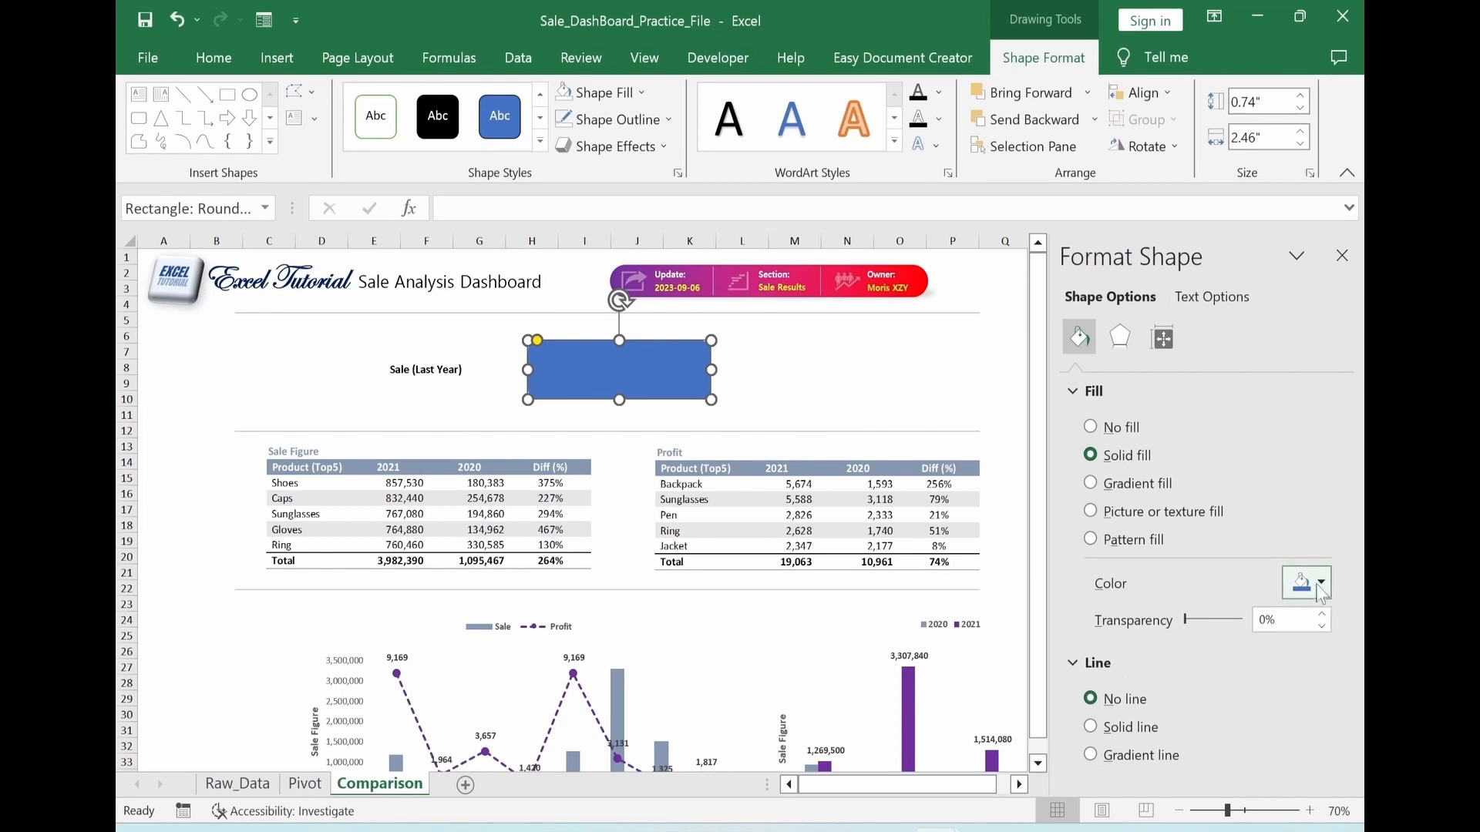
left_click(1321, 583)
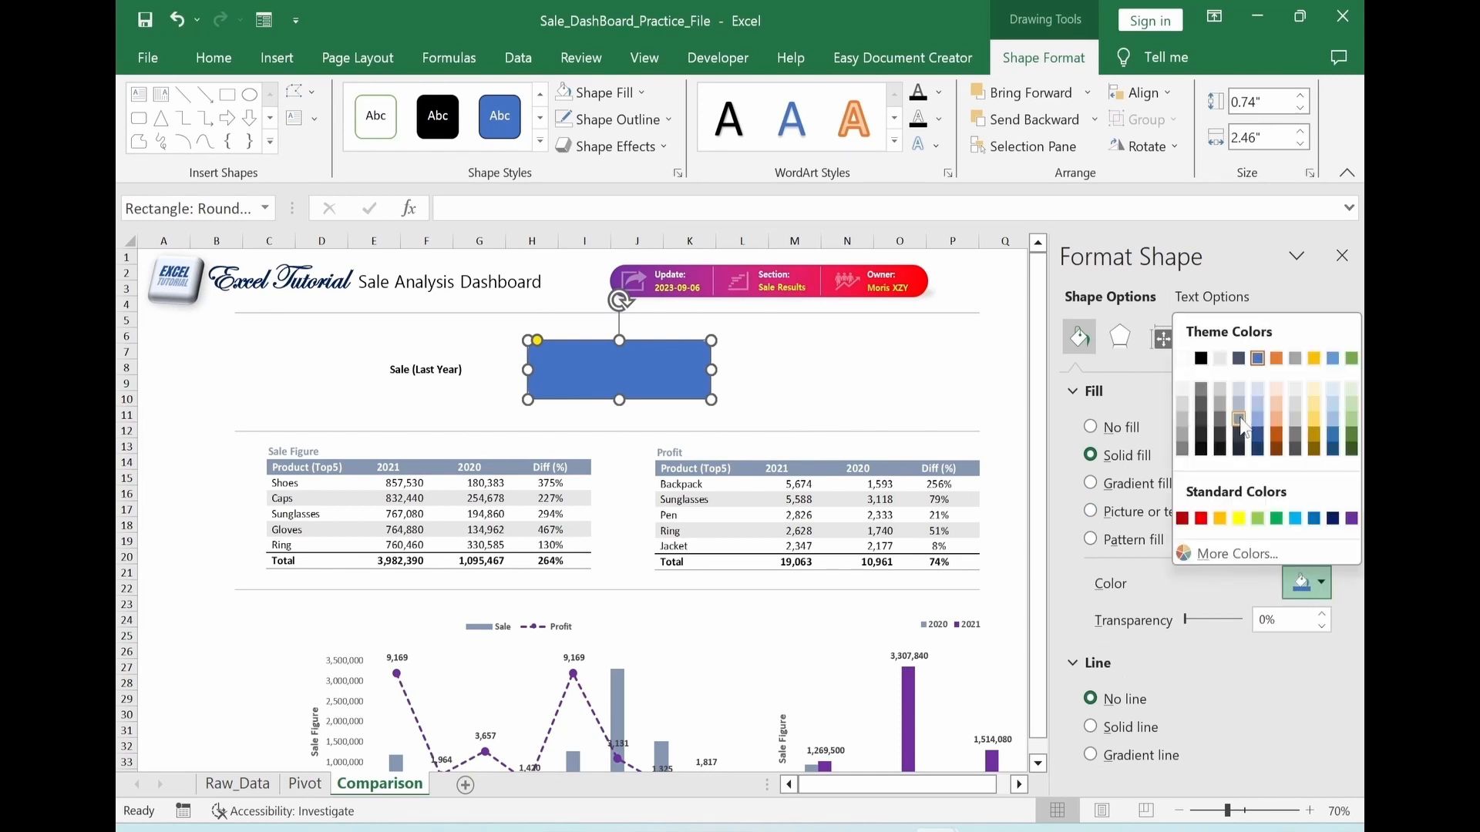
left_click(1239, 419)
left_click(792, 384)
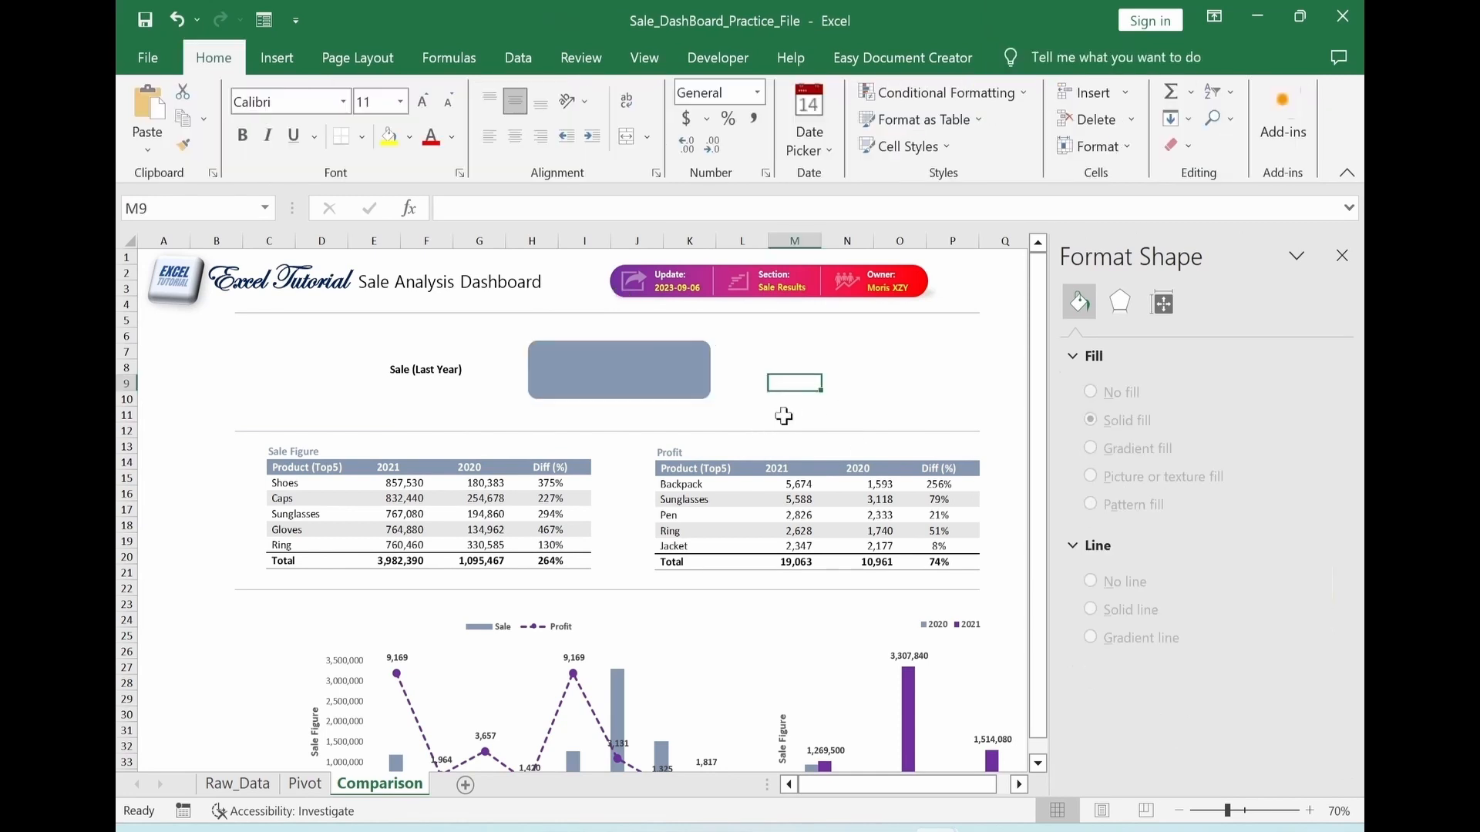
Link the rounded rectangle's text to cell Pivot!$H$4, and align the value to the shape's bottom centre
left_click(636, 395)
left_click(465, 209)
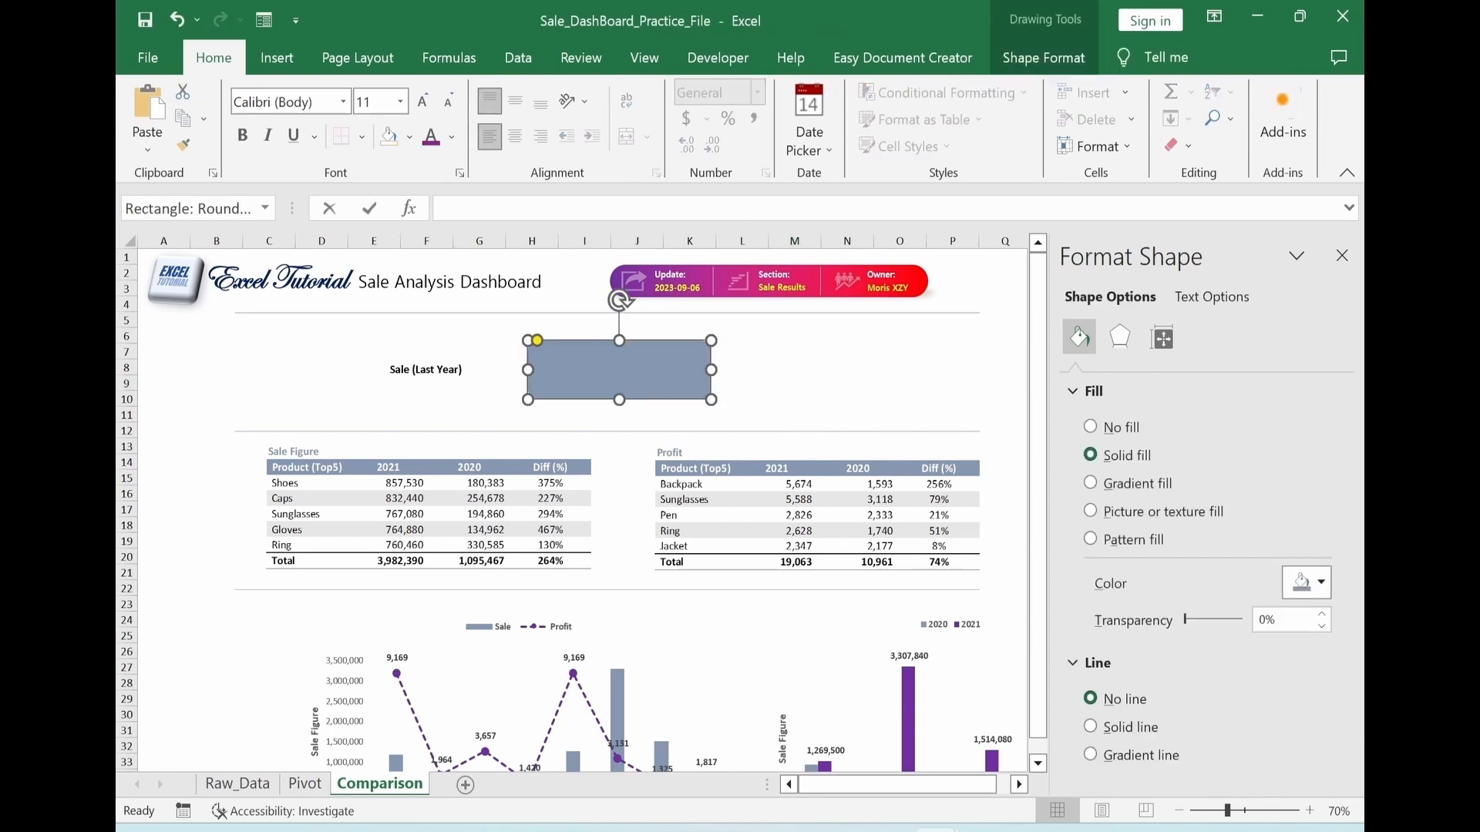
type("=")
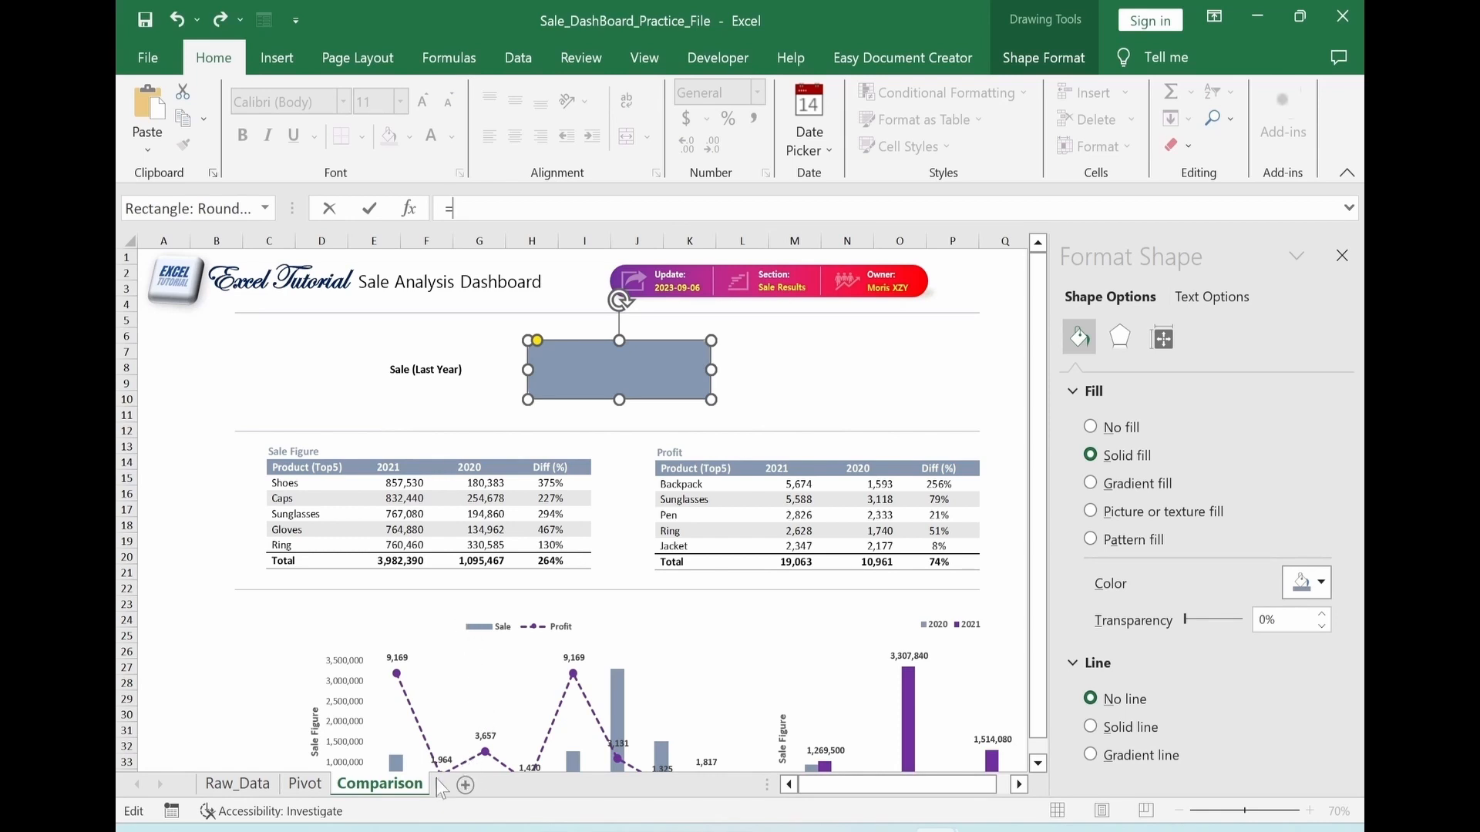
left_click(306, 784)
left_click_drag(877, 794, 817, 791)
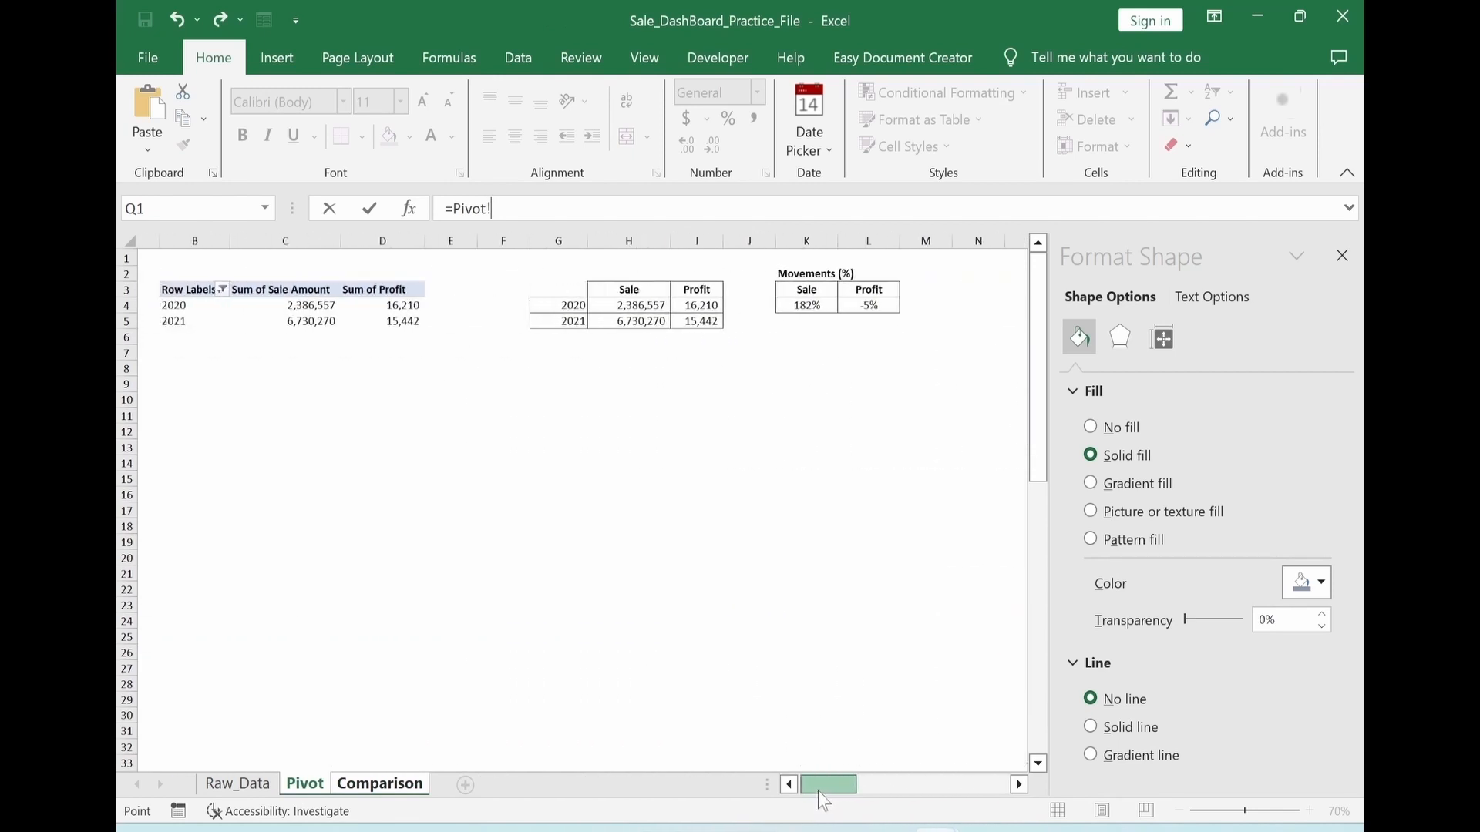
left_click(659, 306)
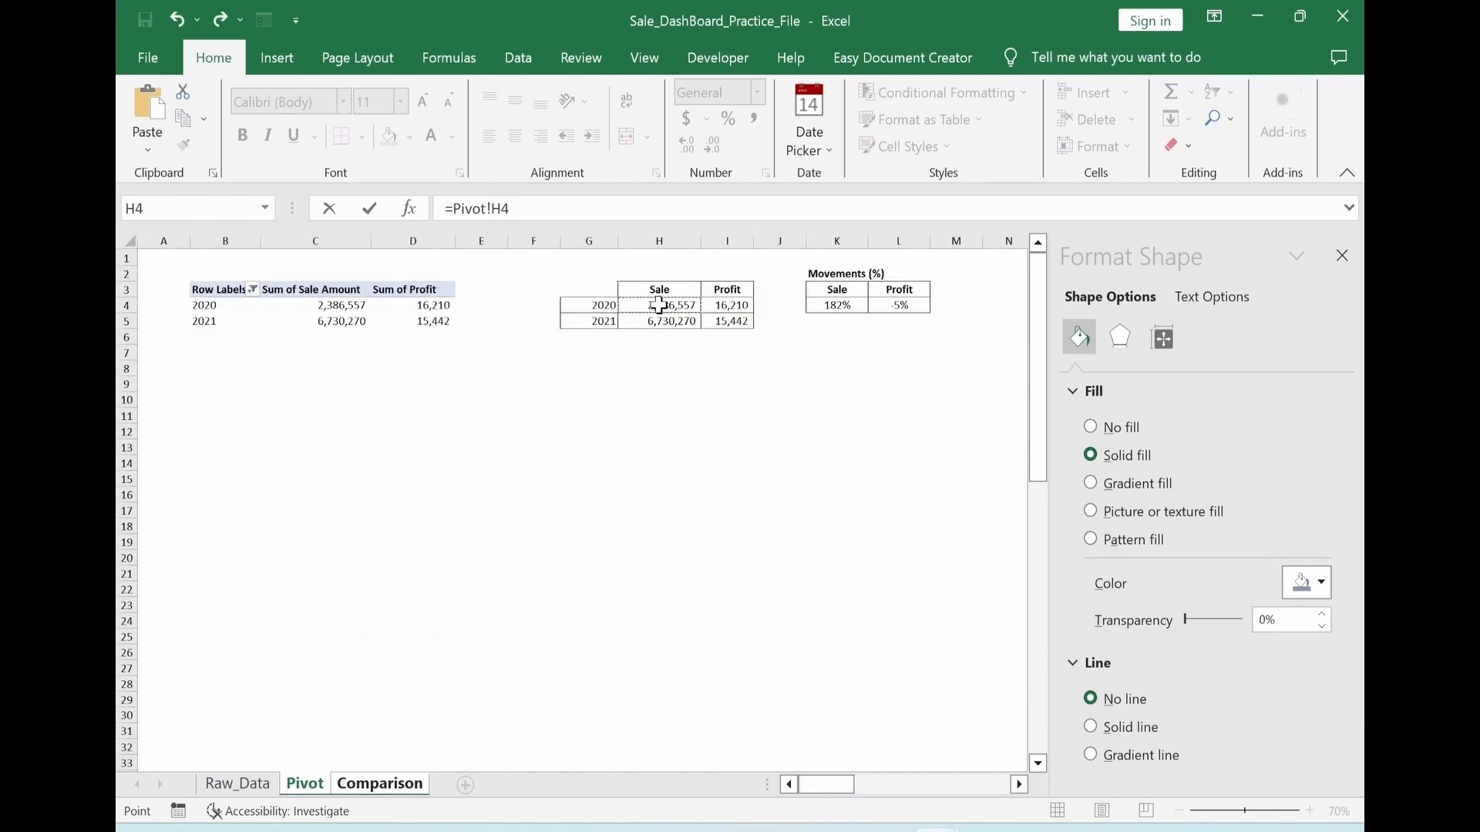
key("F4")
key("Return")
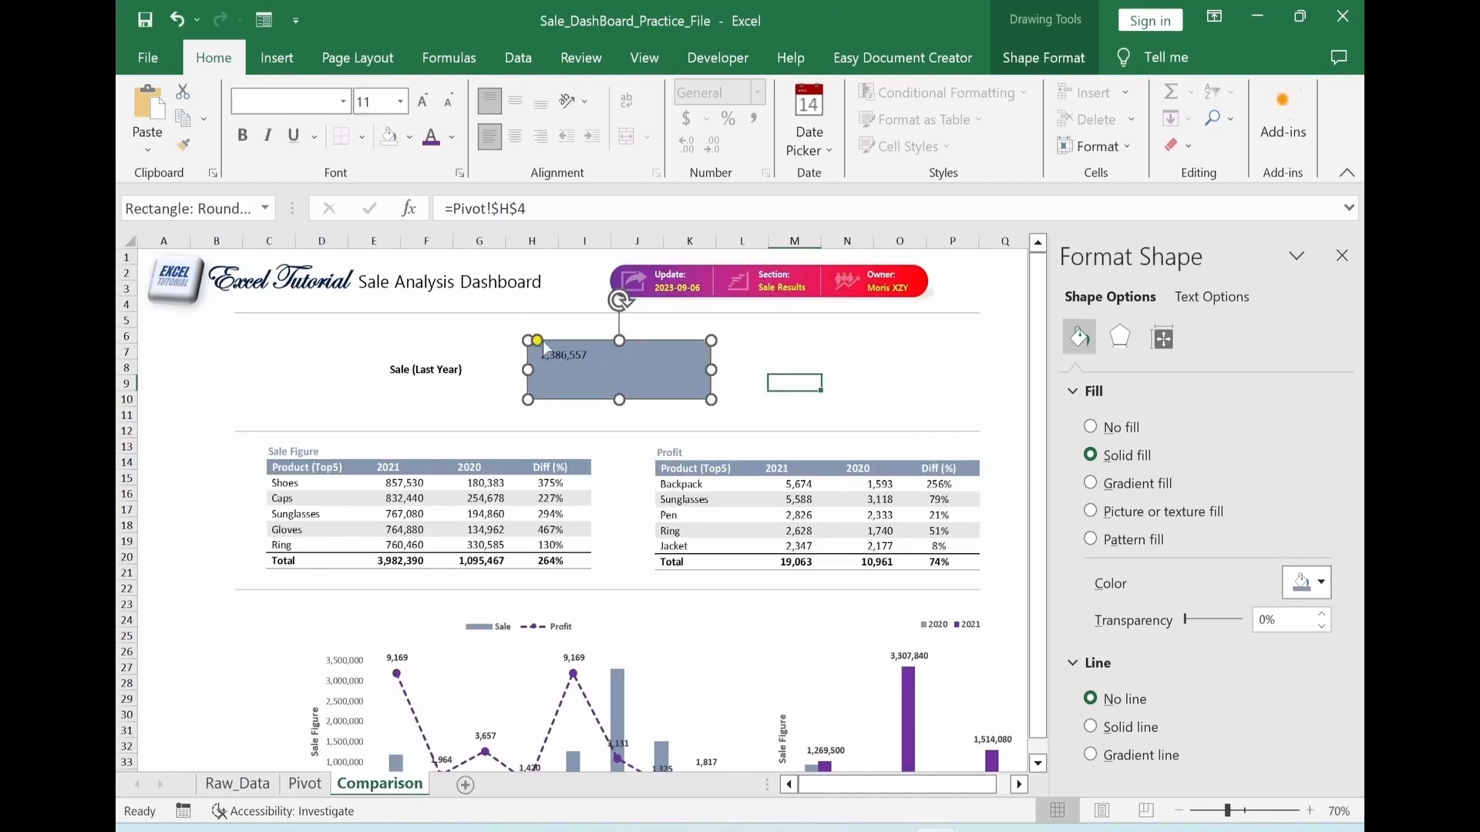
left_click(543, 103)
left_click(515, 137)
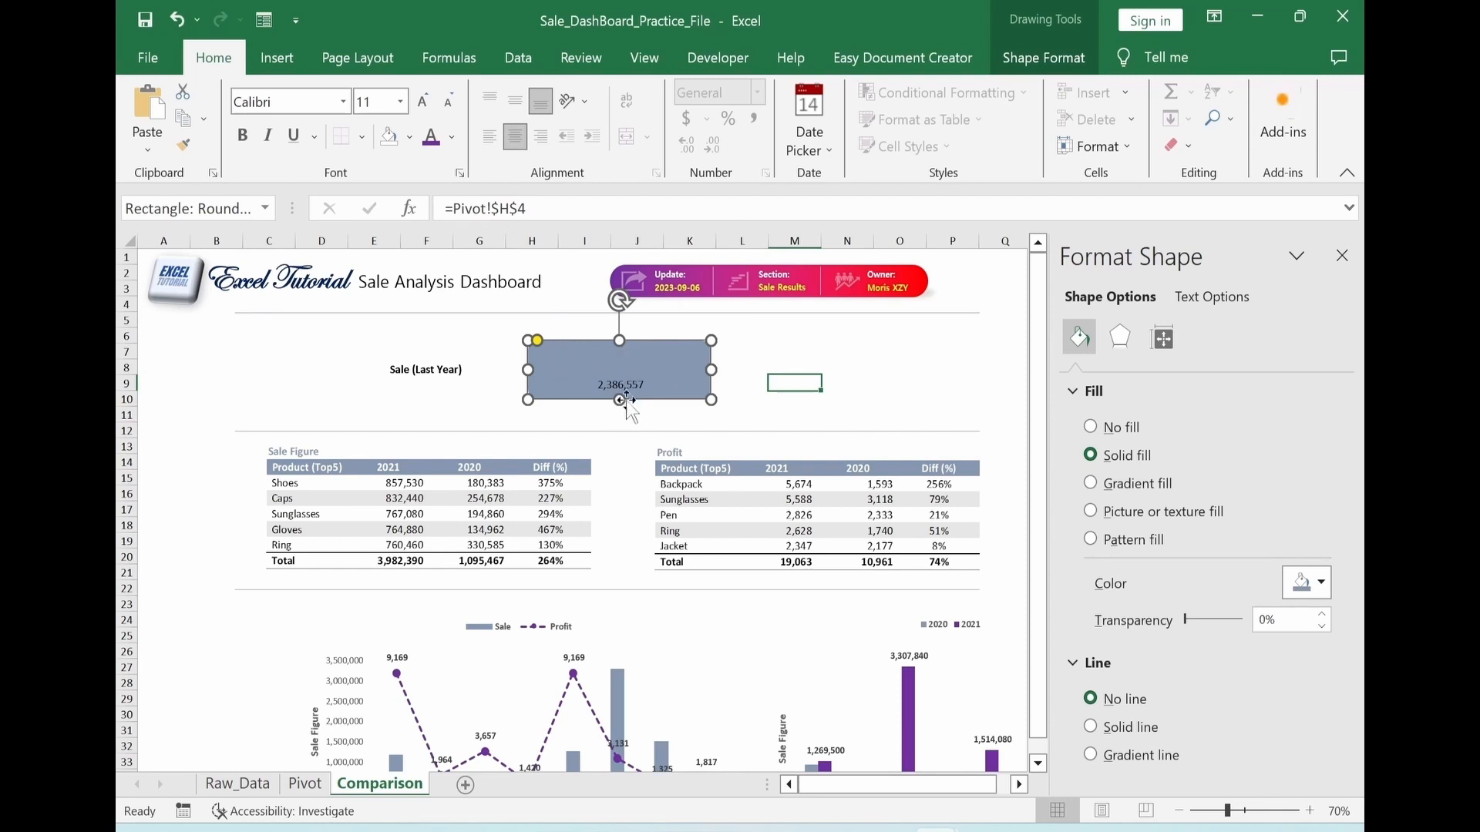
Bring the Sale (Last Year) label to the front and place it on the rounded rectangle above the value
left_click(395, 370)
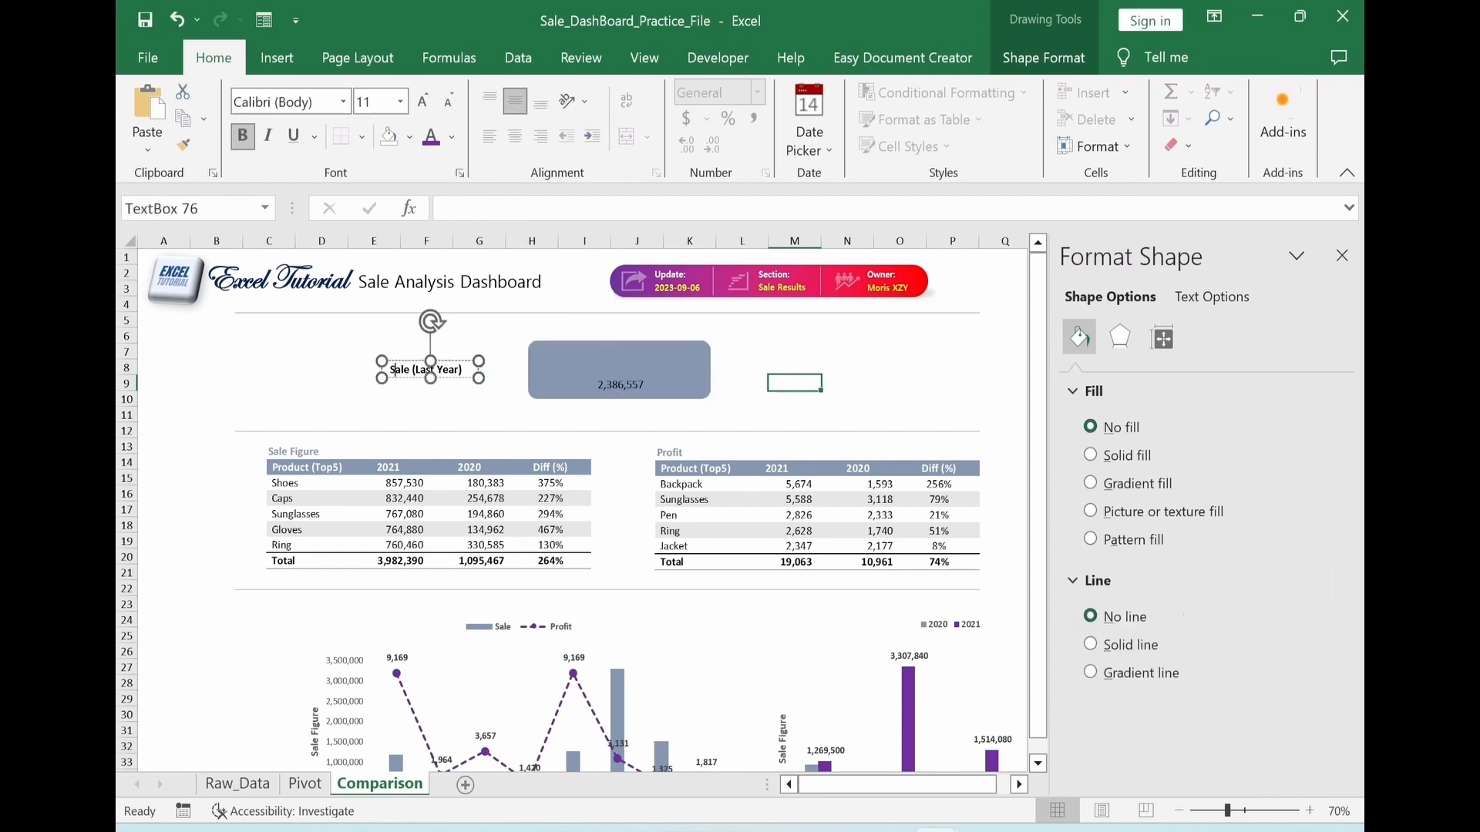
left_click(481, 381)
right_click(479, 379)
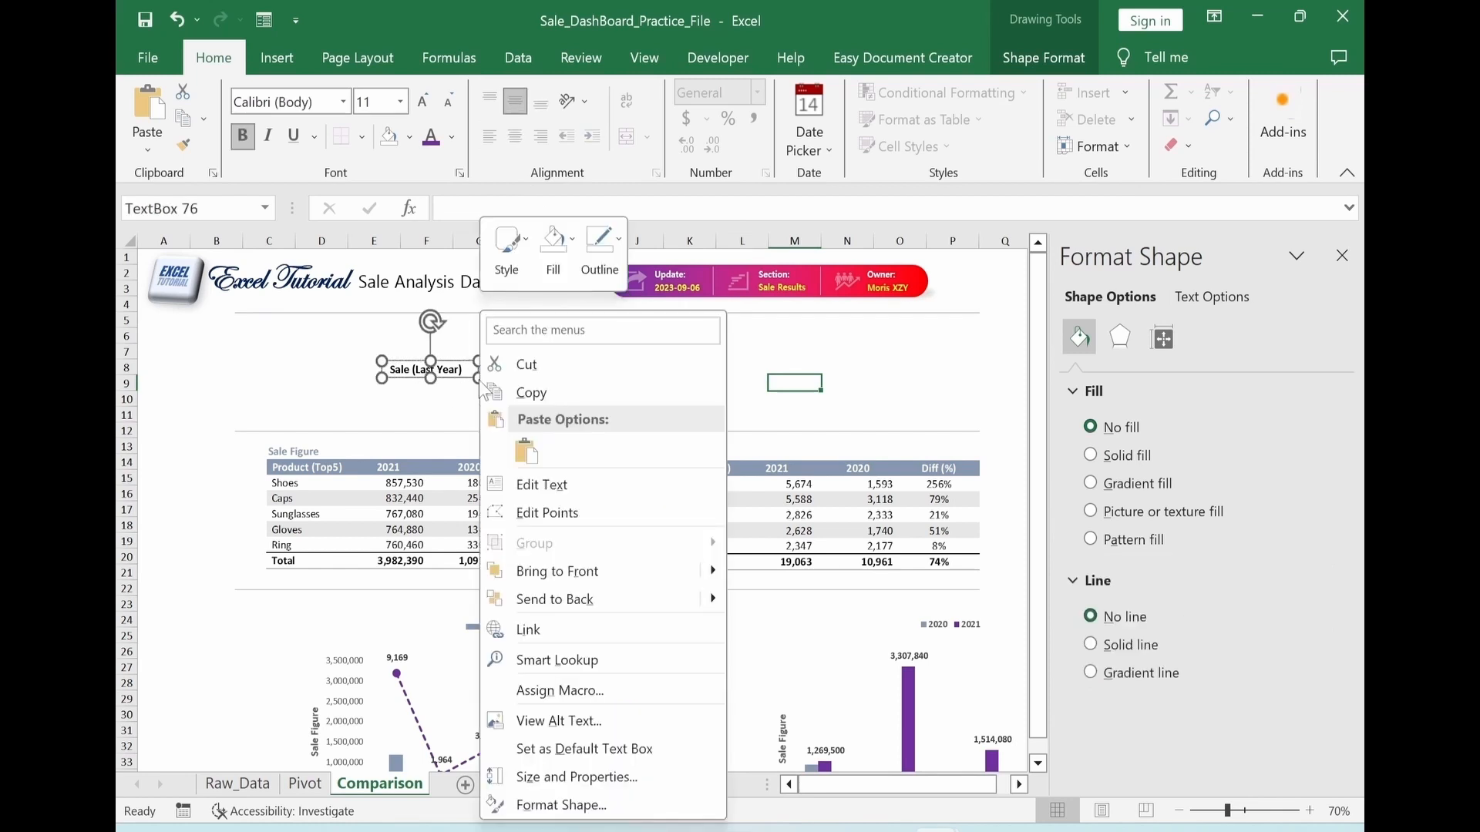
left_click(613, 578)
left_click_drag(463, 380, 654, 369)
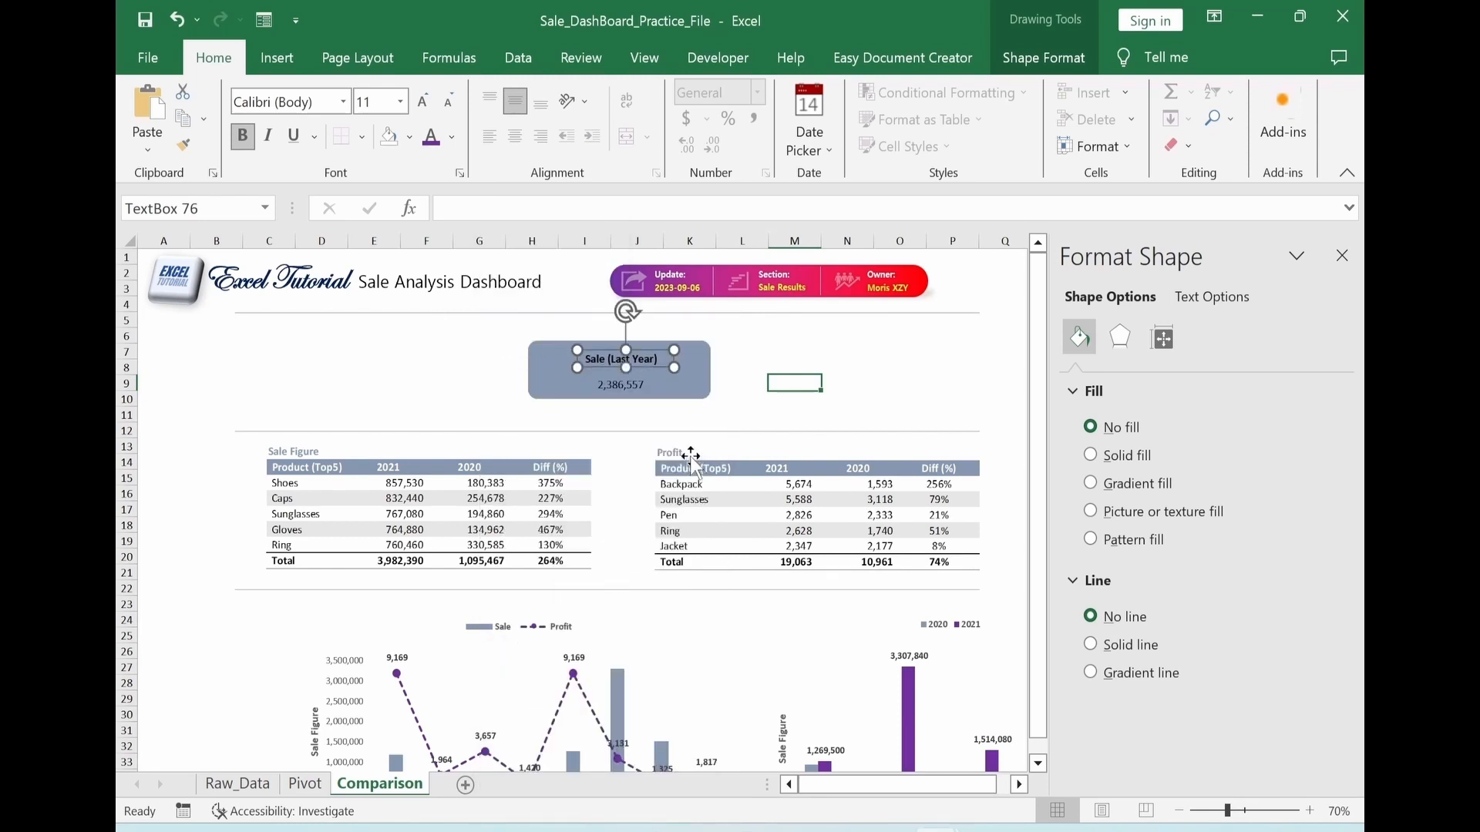
Colour the Sale (Last Year) label yellow and make the linked value bold white at 20 pt
left_click(452, 137)
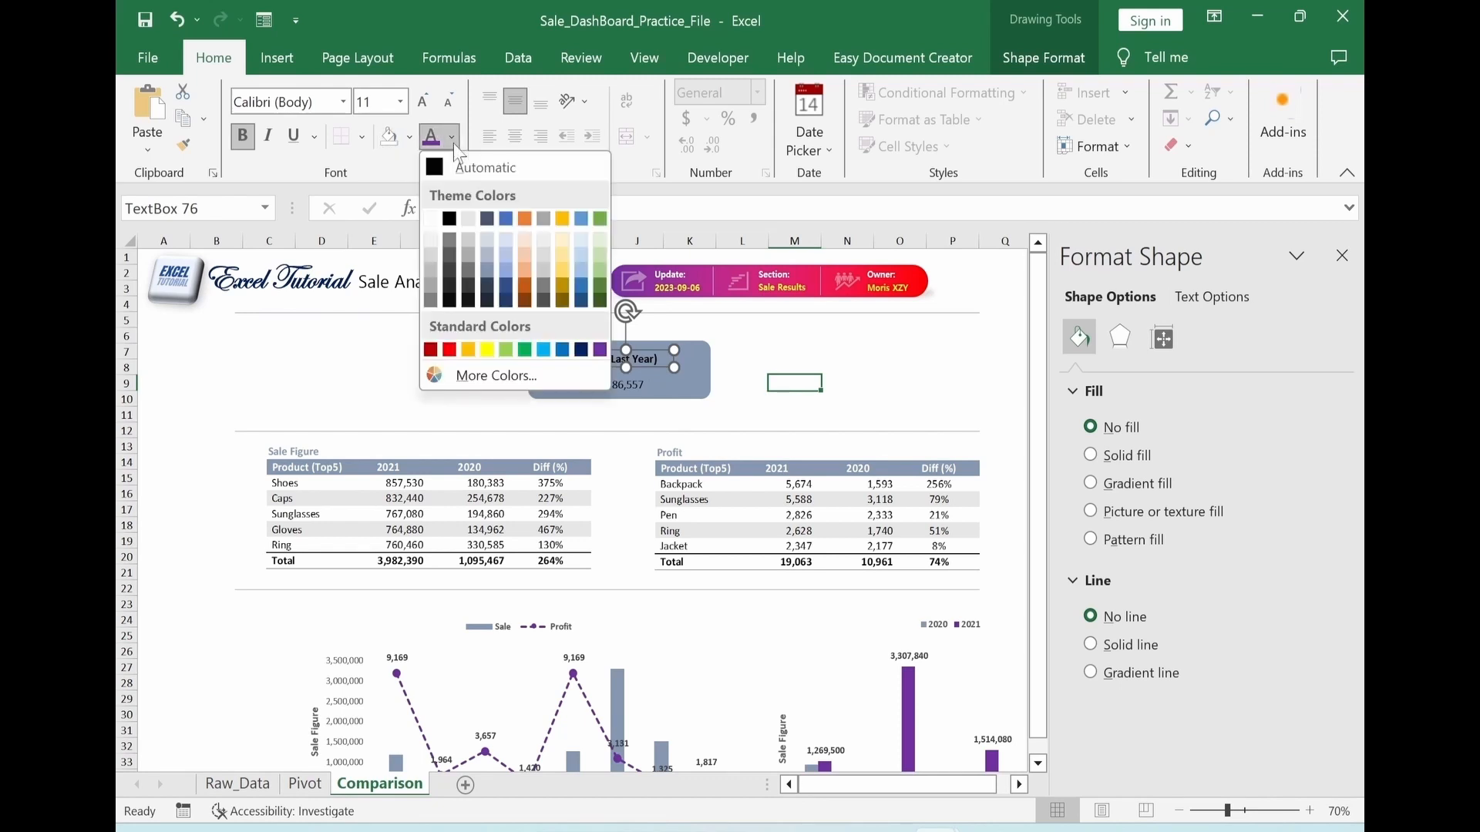
left_click(500, 348)
left_click(612, 391)
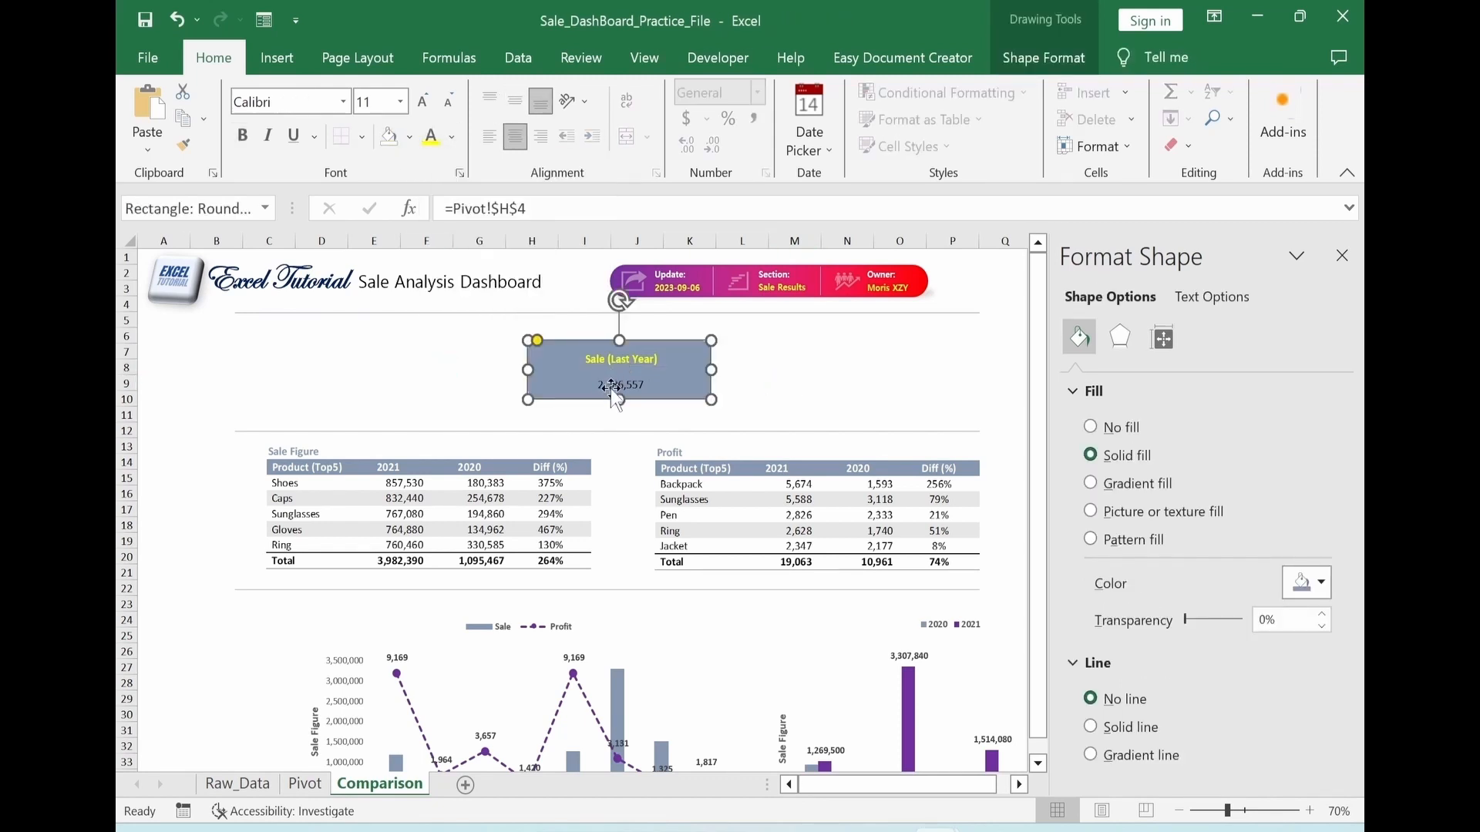
left_click(454, 139)
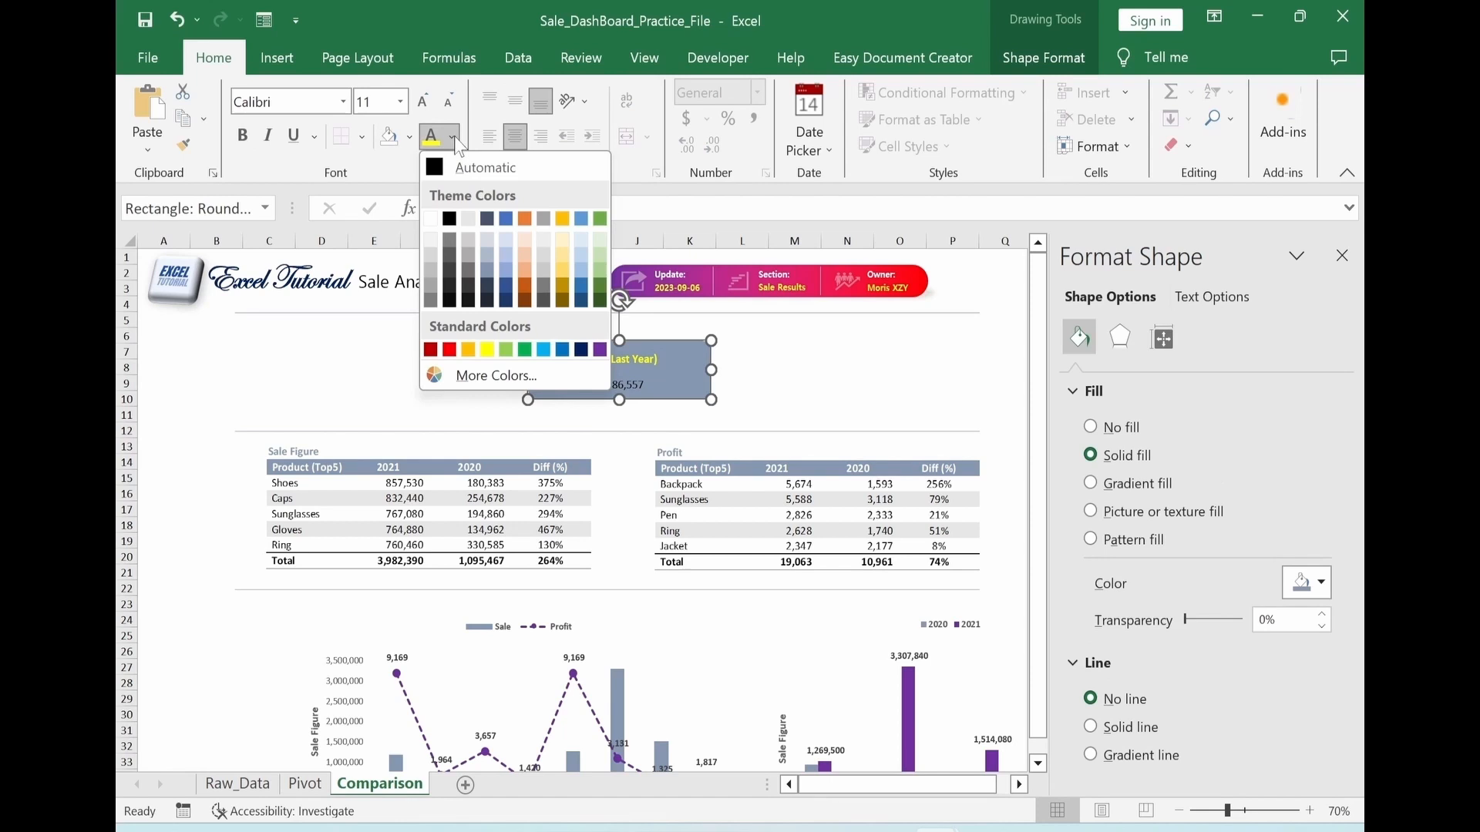
left_click(429, 217)
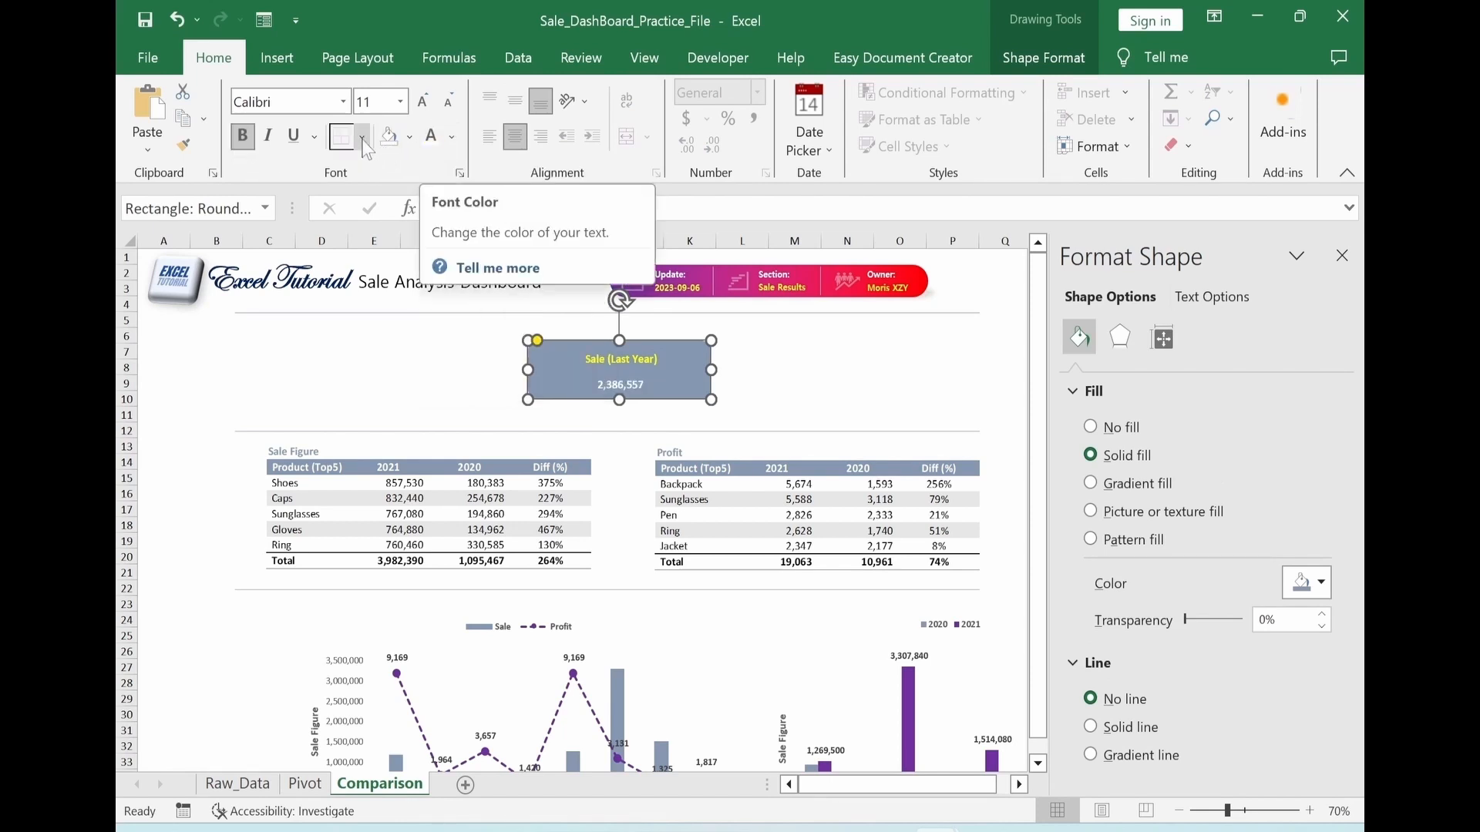
left_click(421, 106)
left_click(421, 106)
left_click(421, 107)
left_click(421, 107)
left_click(421, 106)
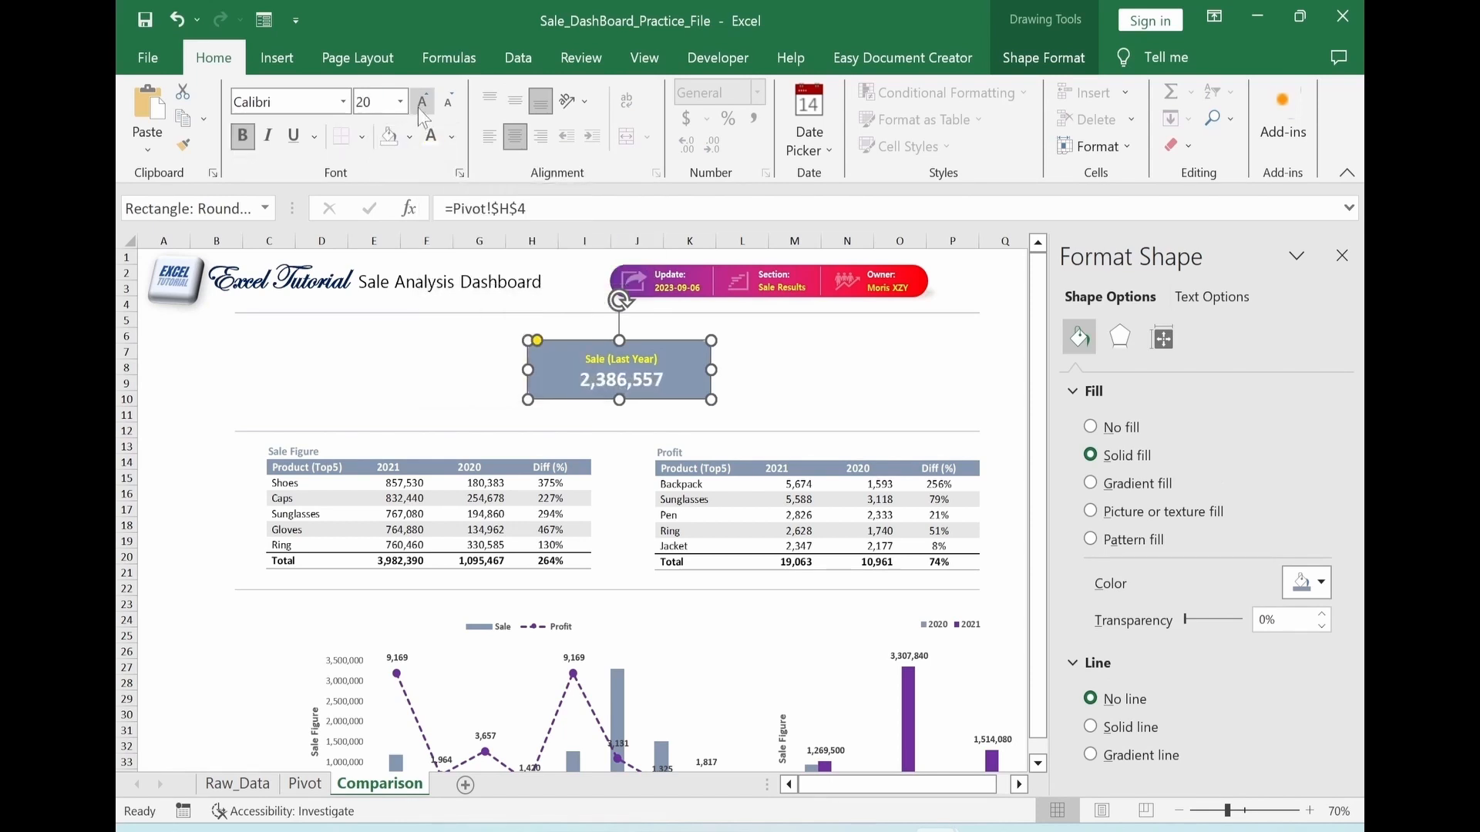
Narrow the rounded rectangle to fit its value, and centre-align the Sale (Last Year) label with it
left_click_drag(712, 371, 679, 373)
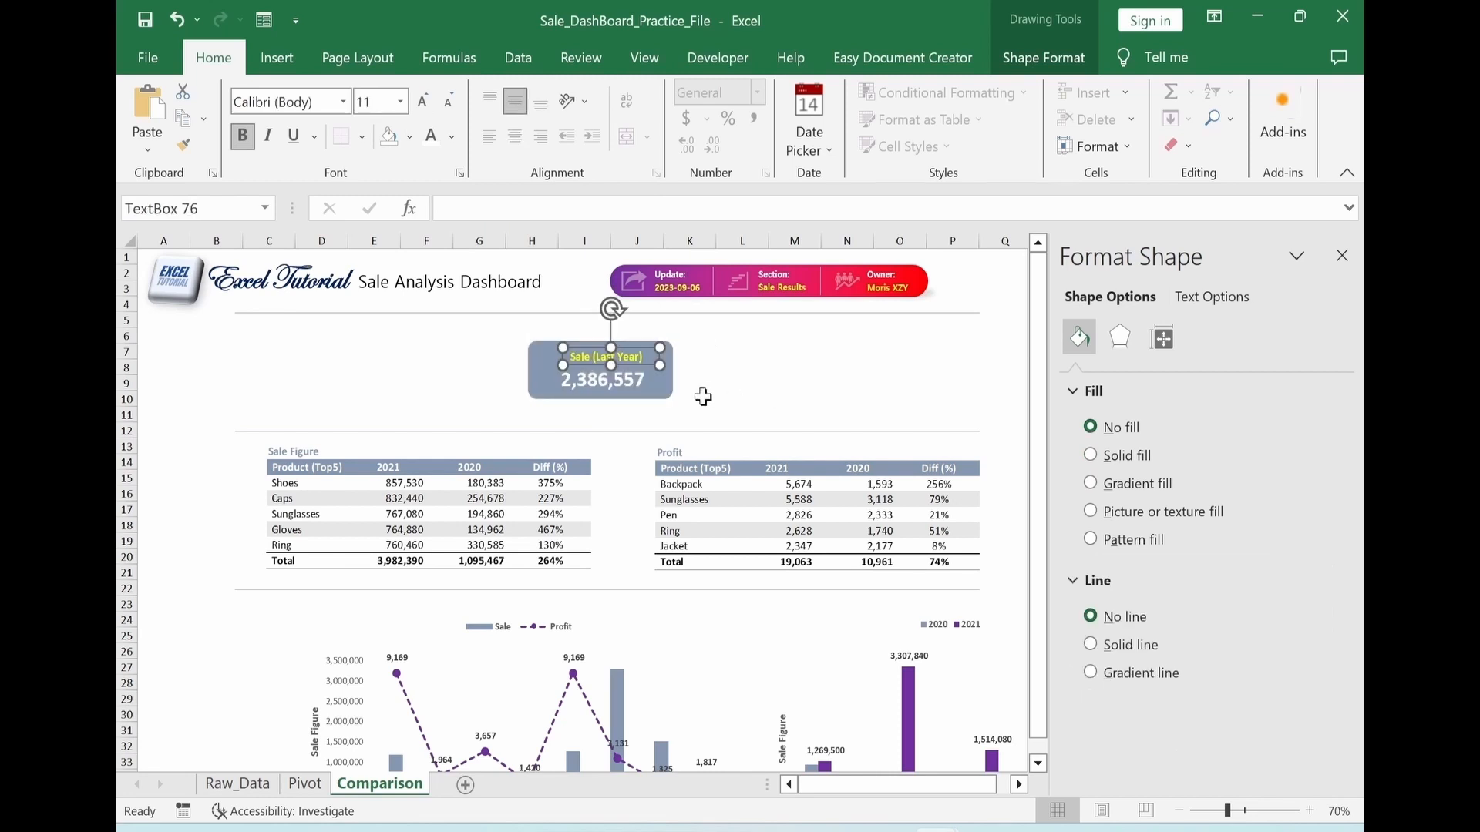
left_click(668, 391, "shift")
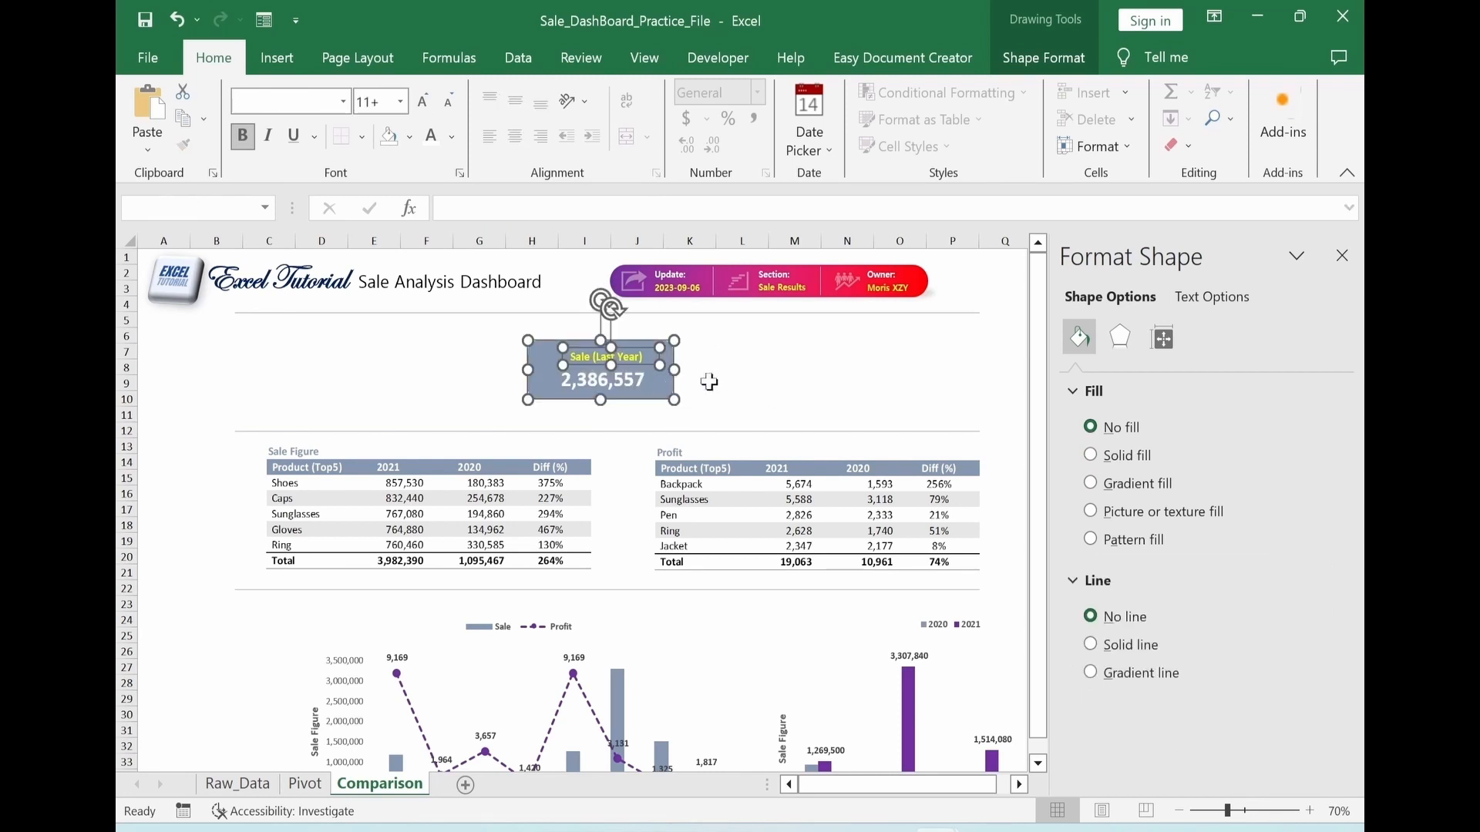
left_click(1035, 56)
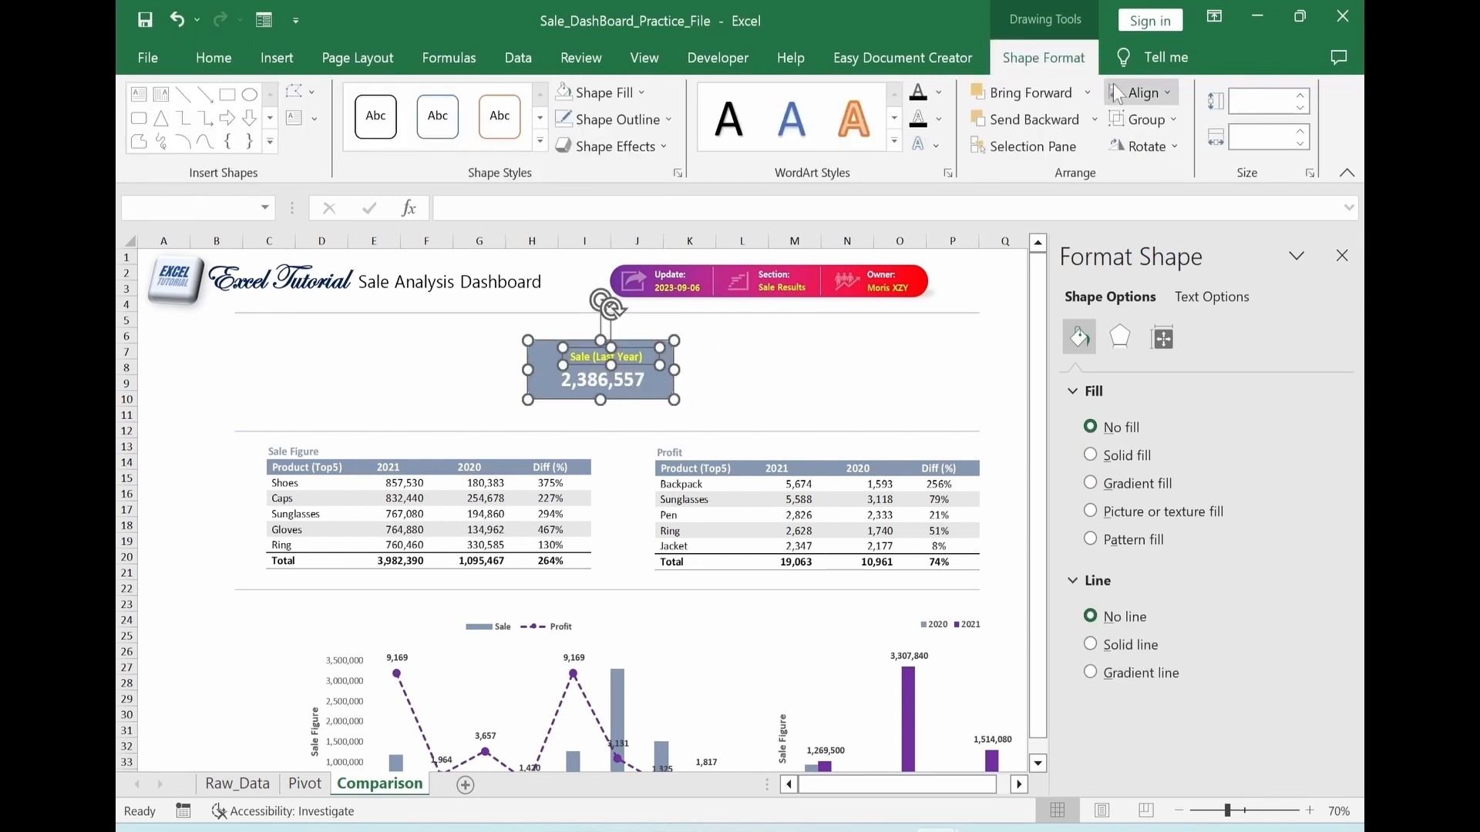
left_click(1139, 94)
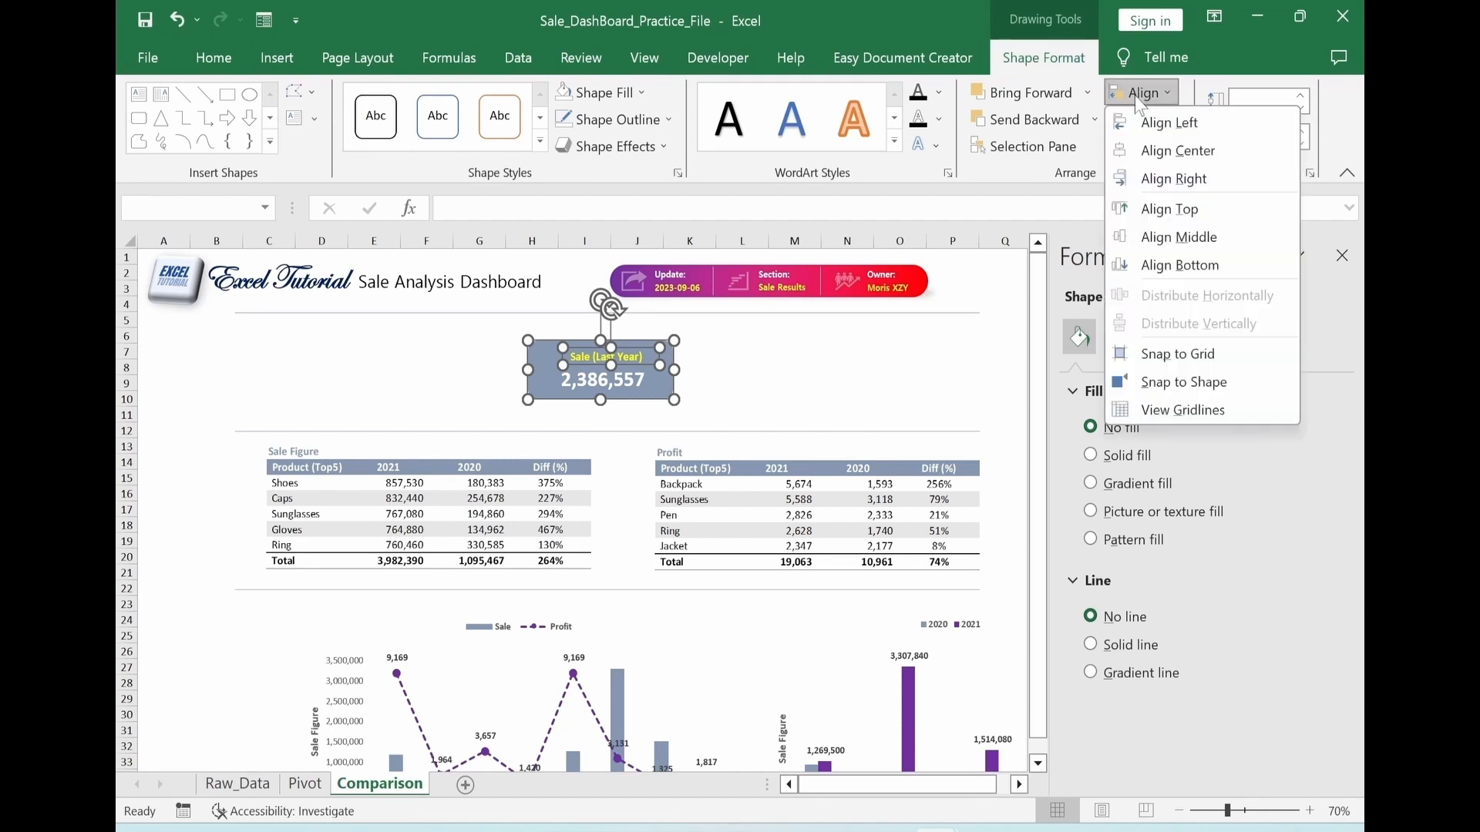
left_click(1146, 160)
left_click(847, 415)
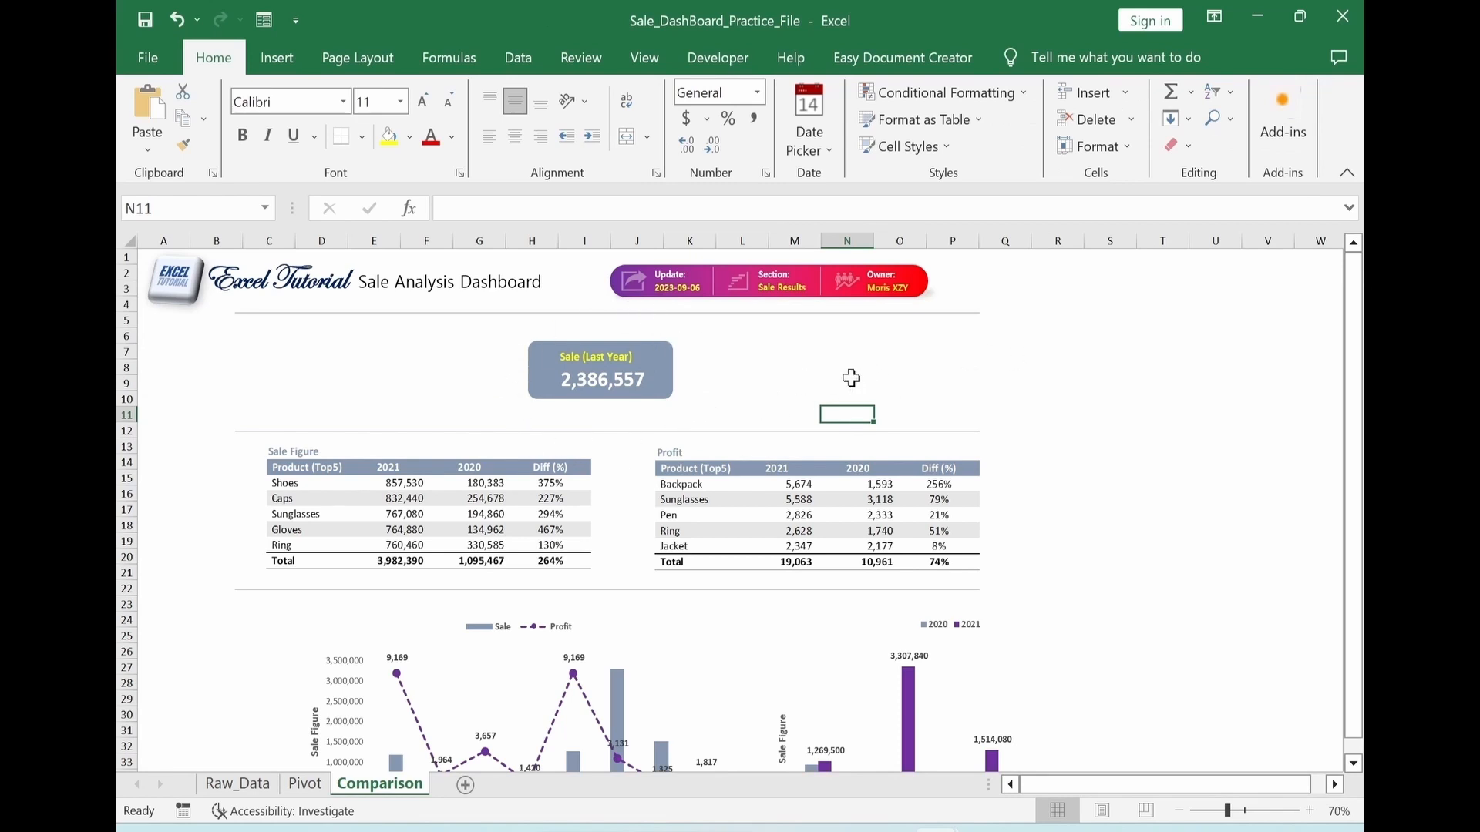
left_click(303, 789)
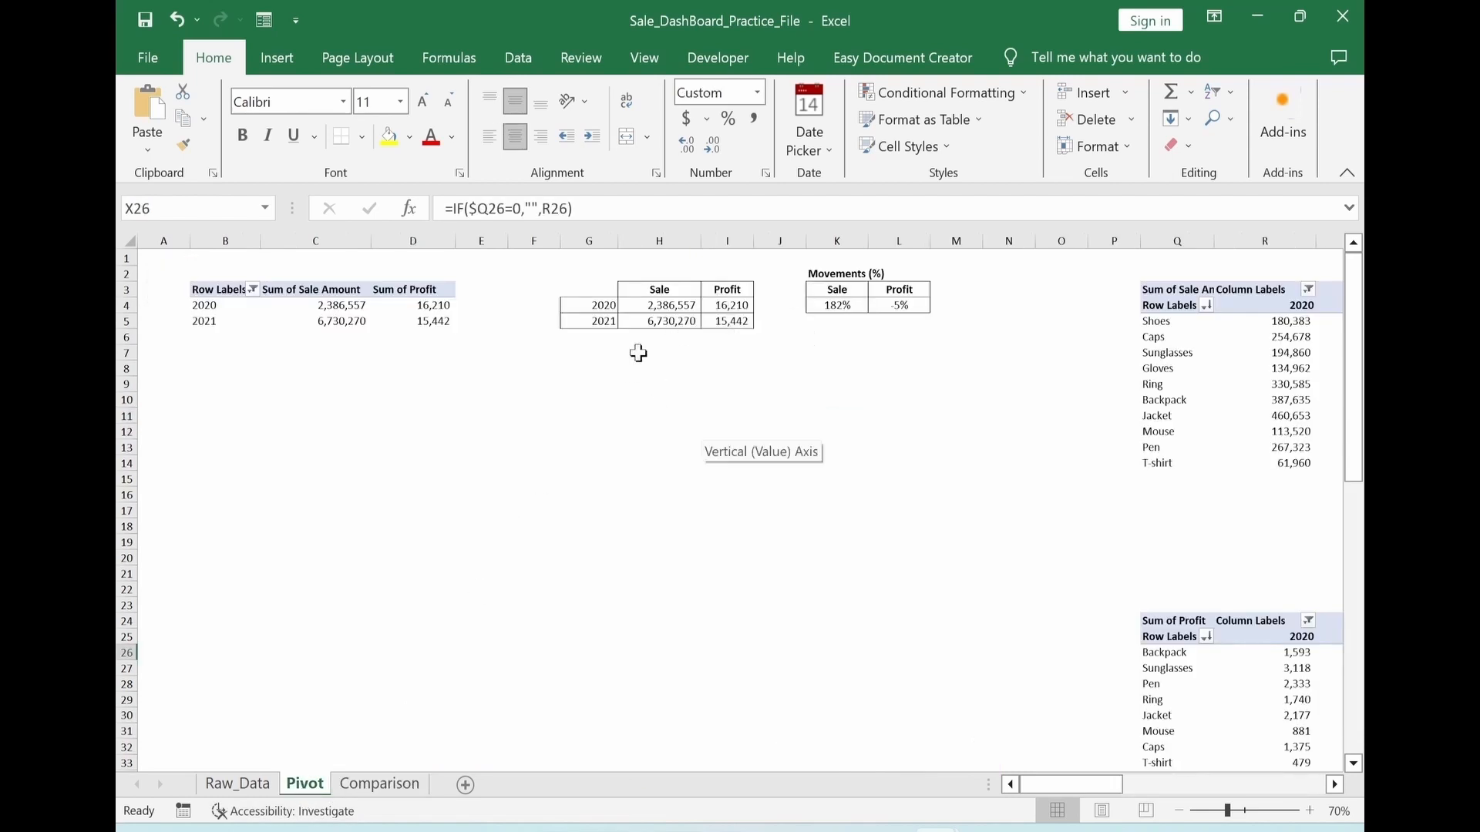
key("ctrl+Page_Down")
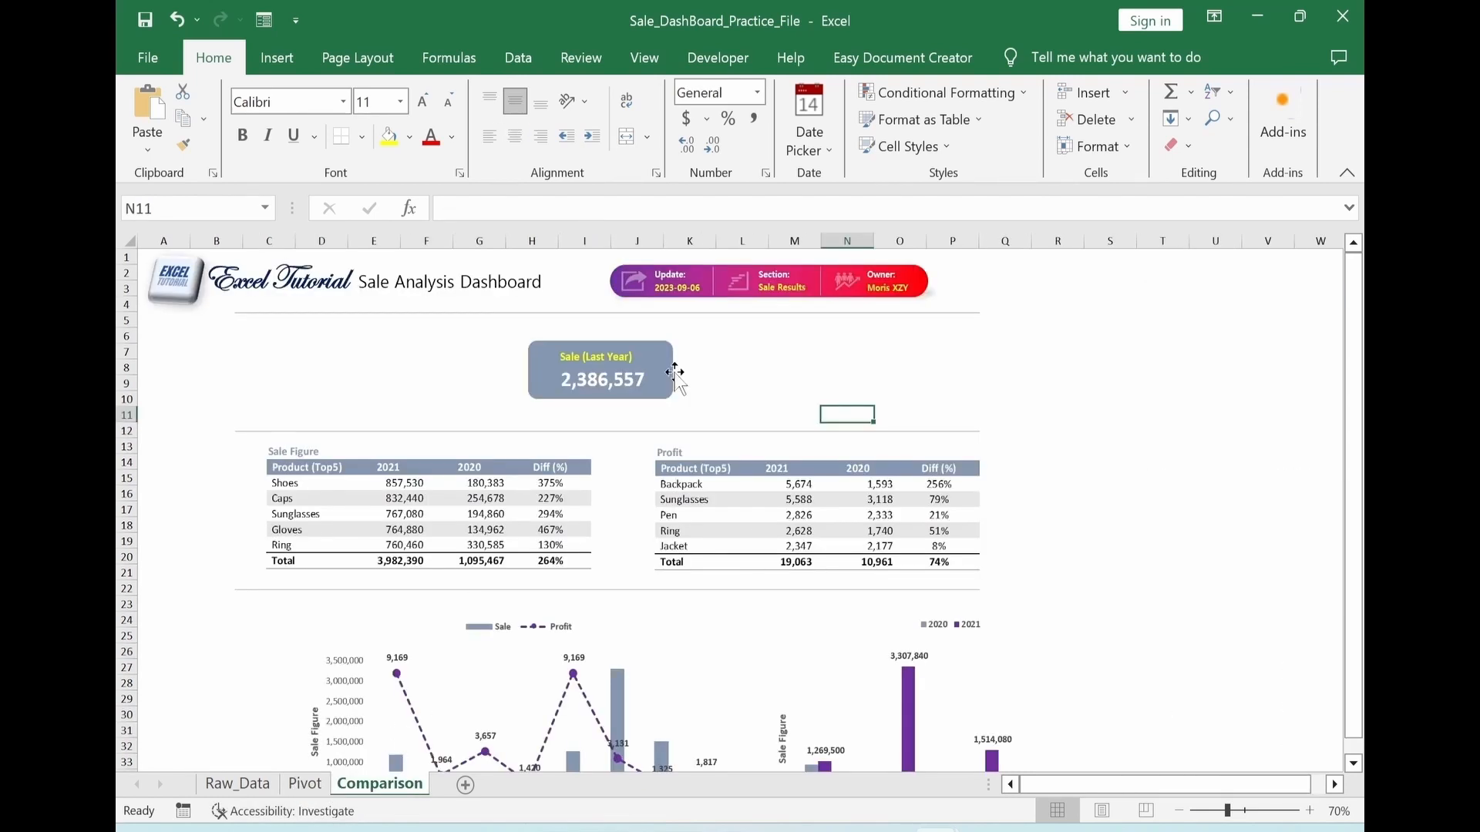
Narrow the KPI rectangle slightly further and centre-align its label with it again
left_click(670, 373)
left_click_drag(672, 371, 659, 370)
left_click(1041, 59)
left_click(1141, 93)
left_click(1156, 150)
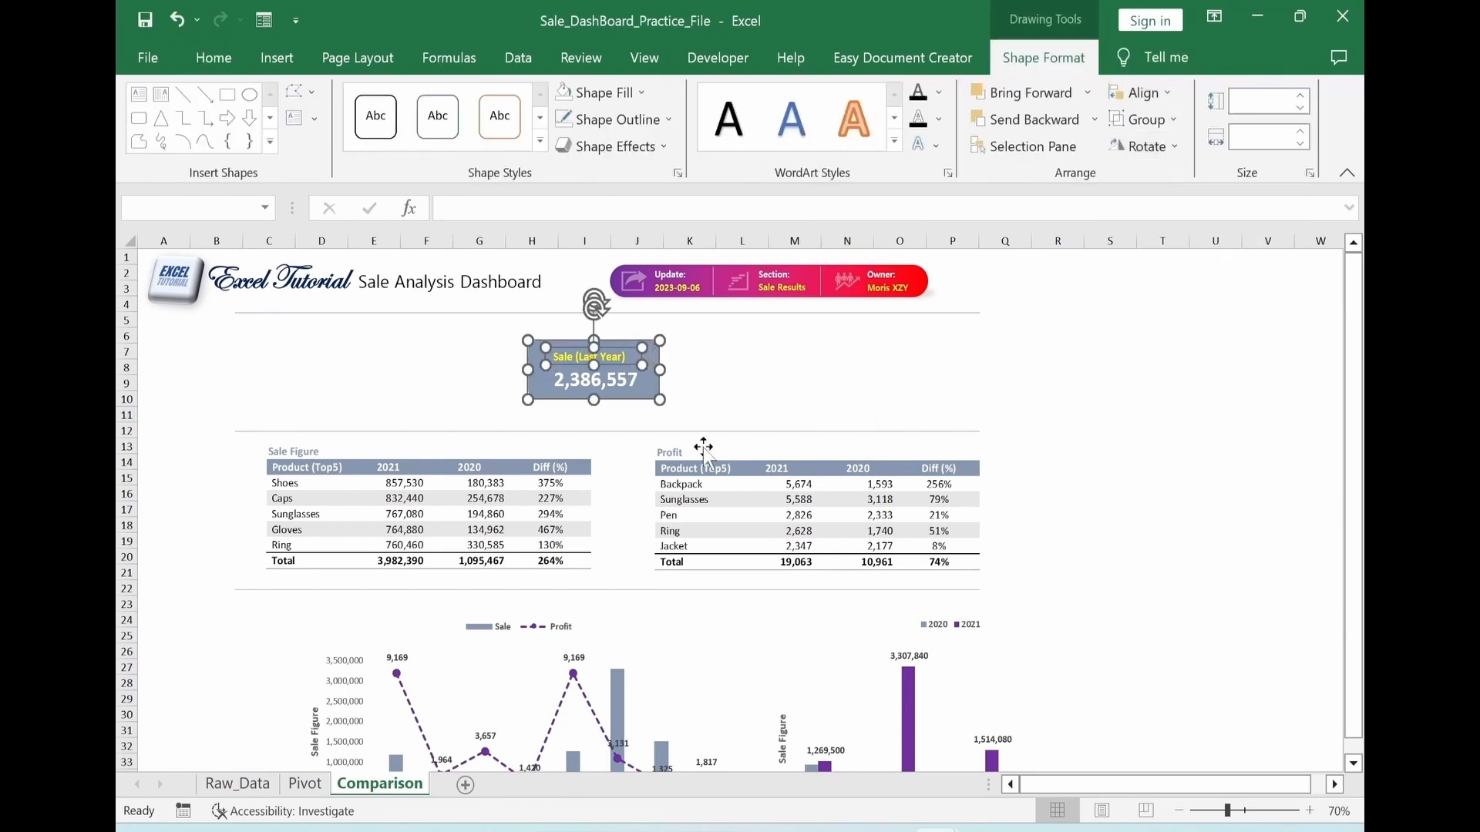
Move the KPI card to column C, rows 7 to 10, and duplicate it into an evenly spaced row of six cards
key("Left")
key("Left")
key("Left")
key("Left")
key("Left")
key("Left")
key("Left")
key("Left")
key("Left")
key("Left")
left_click_drag(348, 410, 494, 409)
left_click_drag(502, 409, 1092, 410)
key("ctrl+d")
Relabel the second KPI card Sale (Curr. Year) and link its value to Pivot!$H$5
double_click(446, 367)
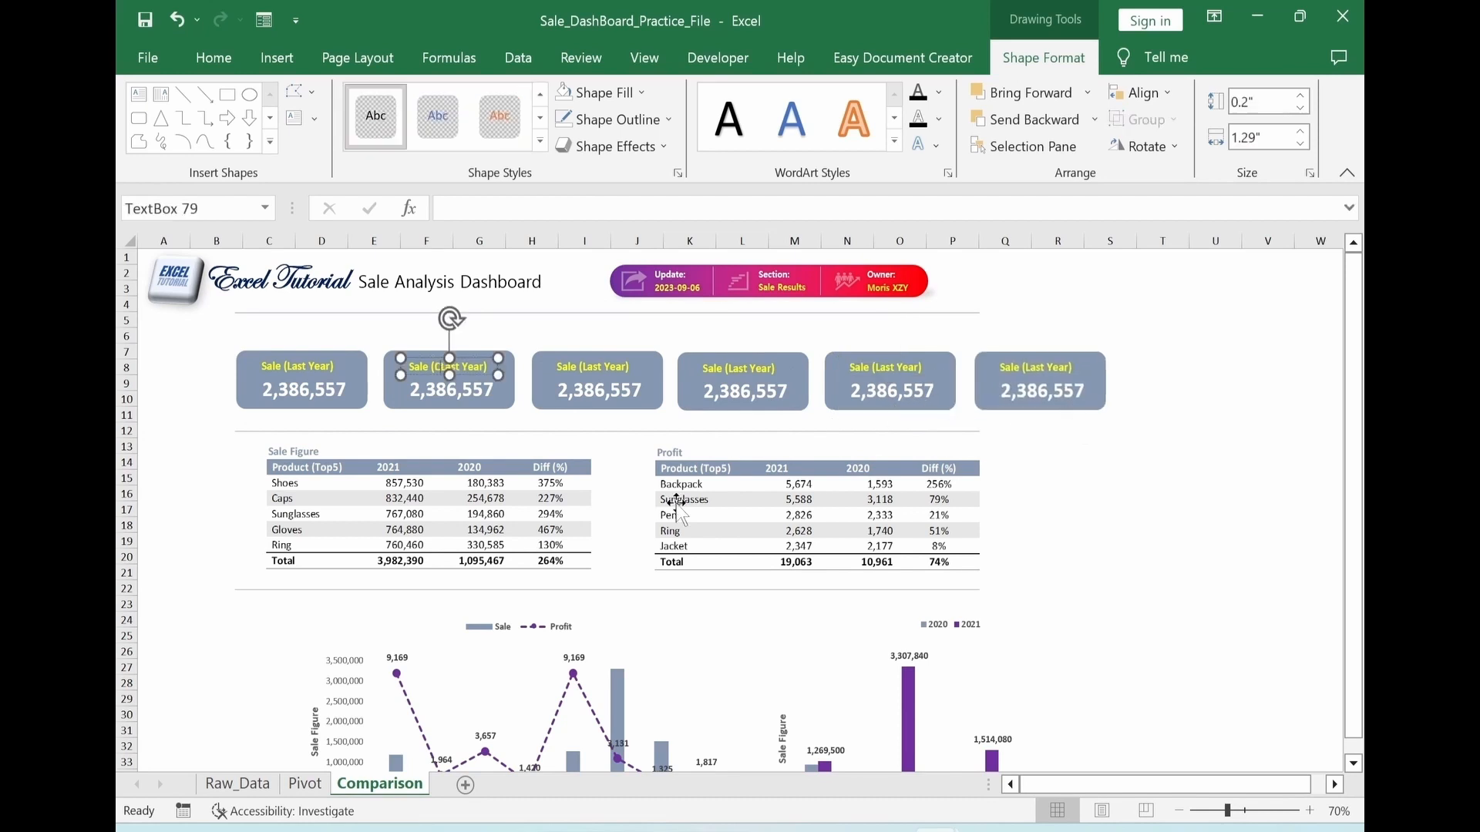
type("Current")
key("BackSpace")
key("BackSpace")
key("BackSpace")
type(".")
left_click(1162, 462)
left_click(449, 381)
left_click(213, 57)
key("Return")
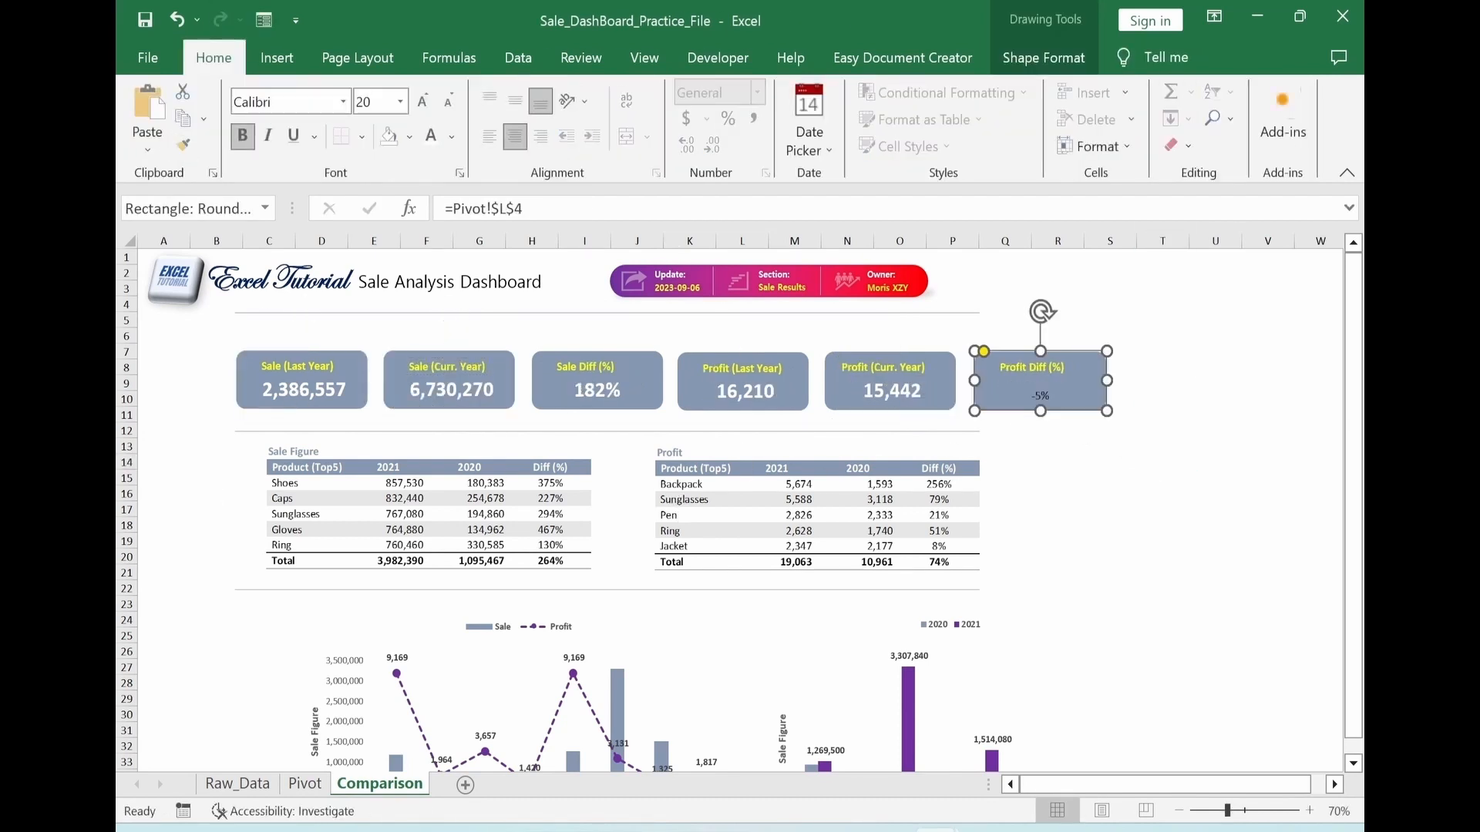
Narrow the cards, and label and link the remaining four as Sale Diff (%), Profit (Last Year), Profit (Curr. Year) and Profit Diff (%)
left_click(890, 382)
left_click(183, 145)
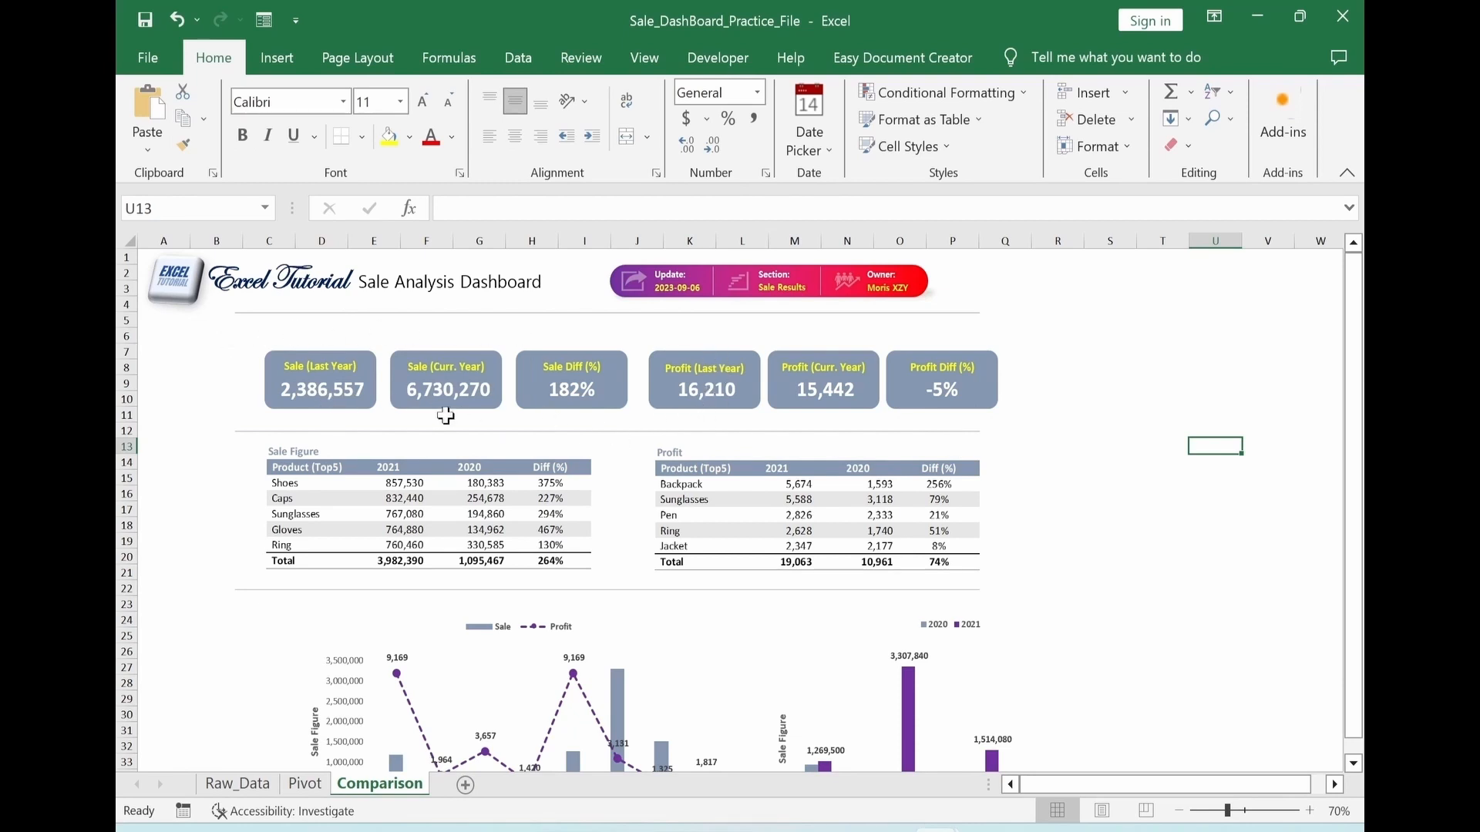
Draw a rounded rectangle about 5.31" wide and 1.1" high over the three Sale cards
left_click(282, 61)
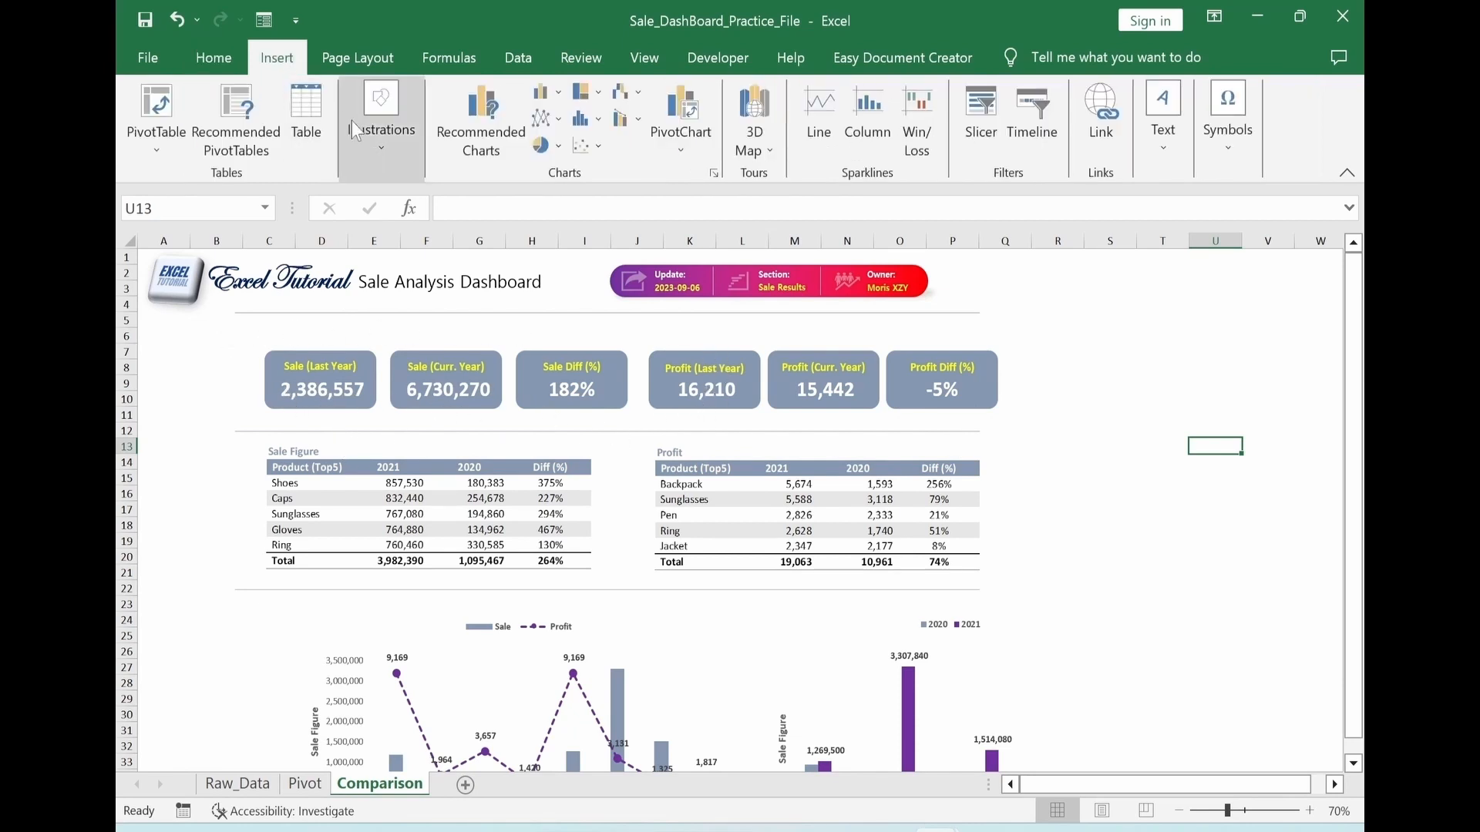
left_click(366, 134)
left_click(422, 247)
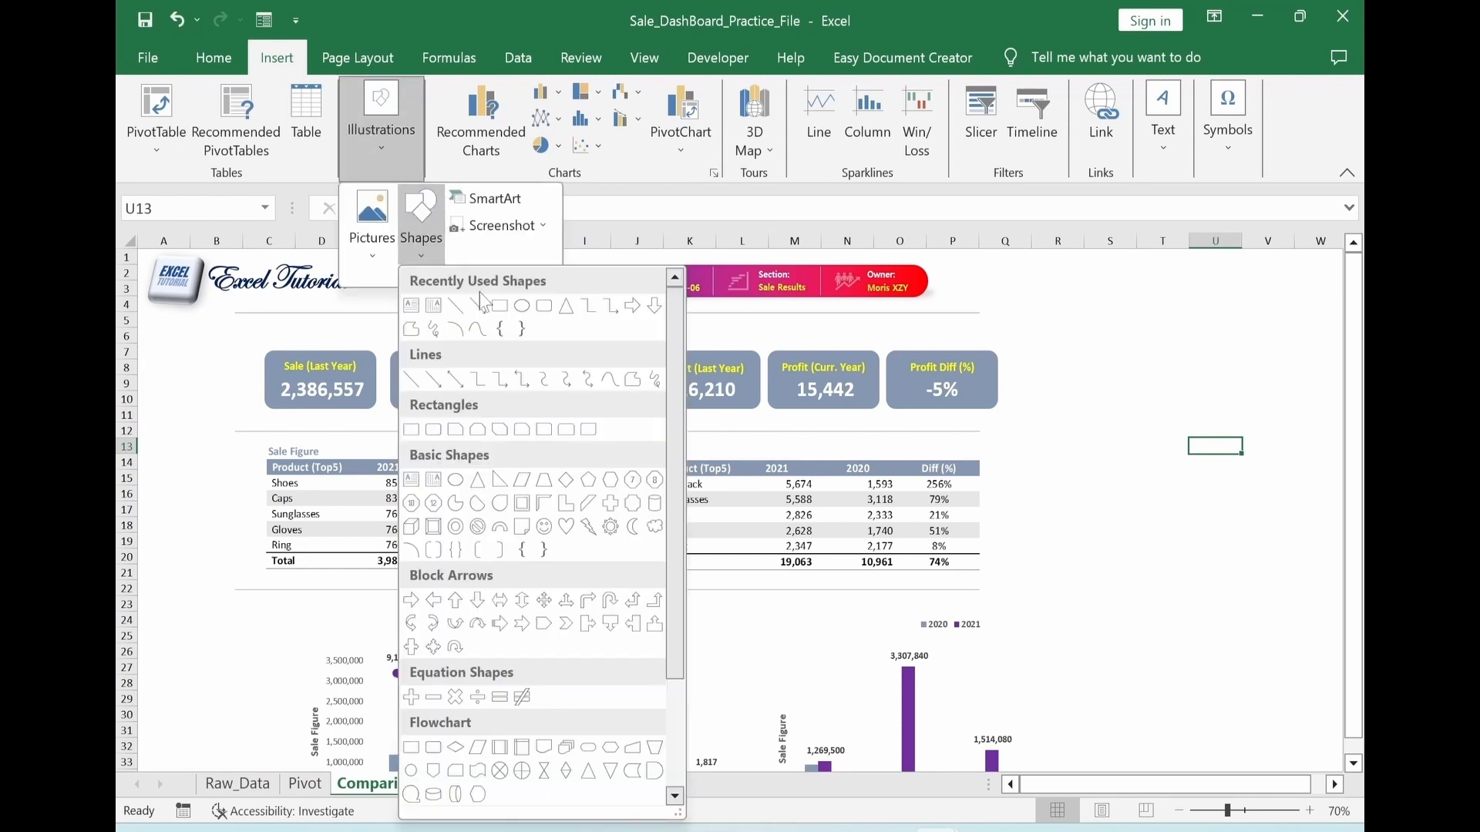
left_click(545, 308)
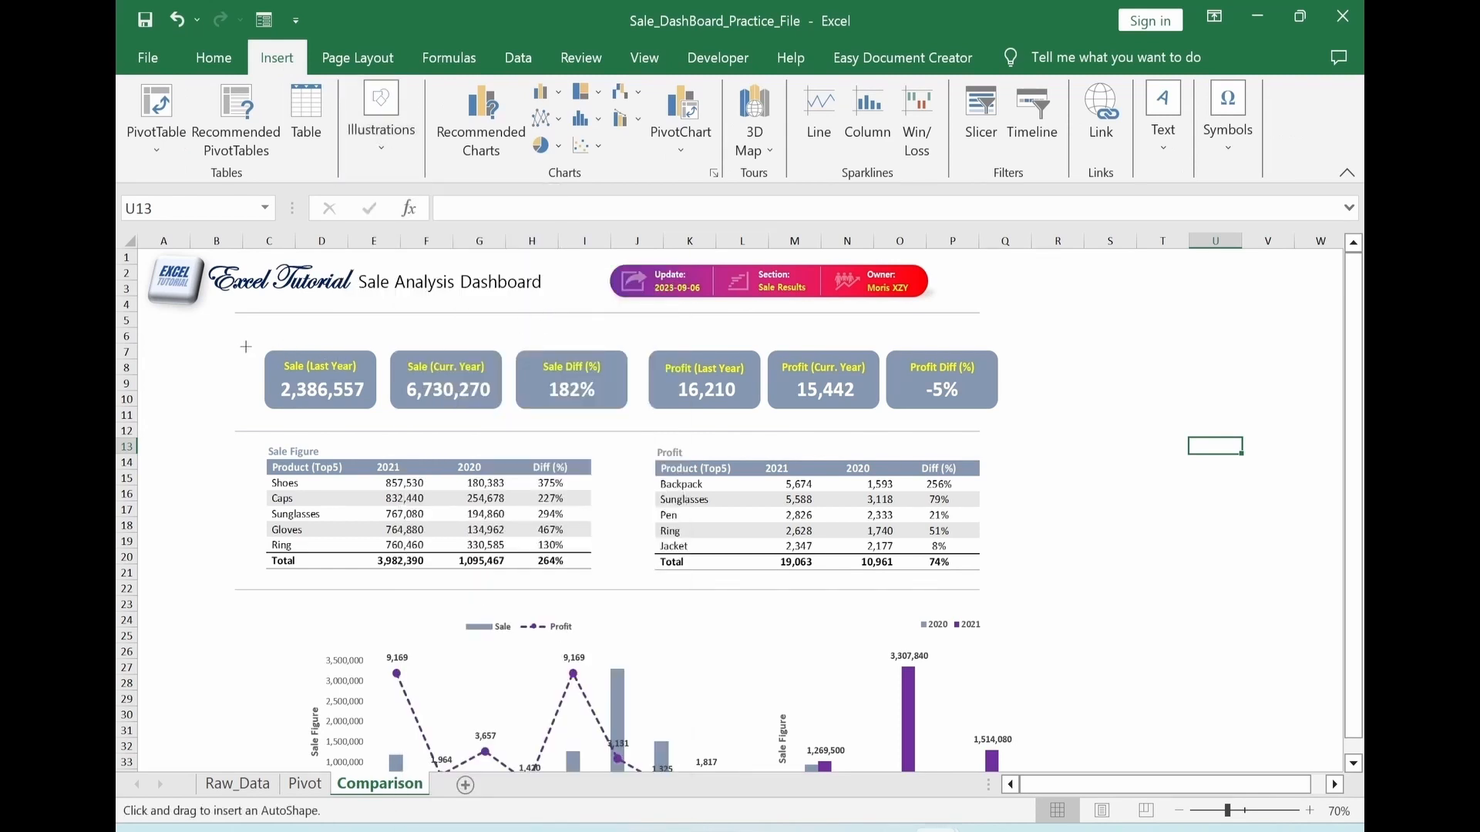
left_click_drag(254, 364, 638, 422)
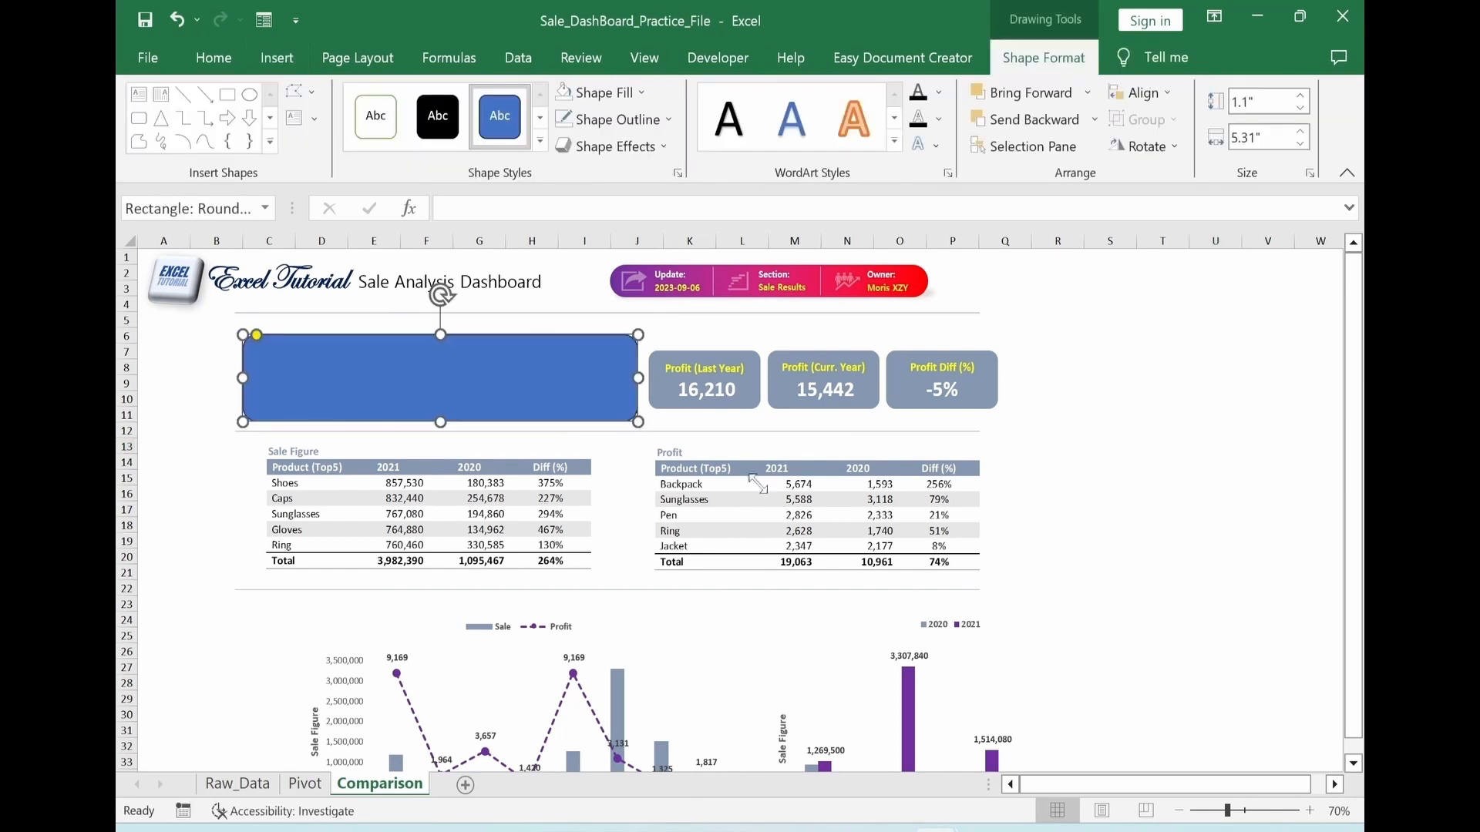
Give the large rounded rectangle a very light gray fill with no outline and send it behind the Sale cards
key("ctrl+1")
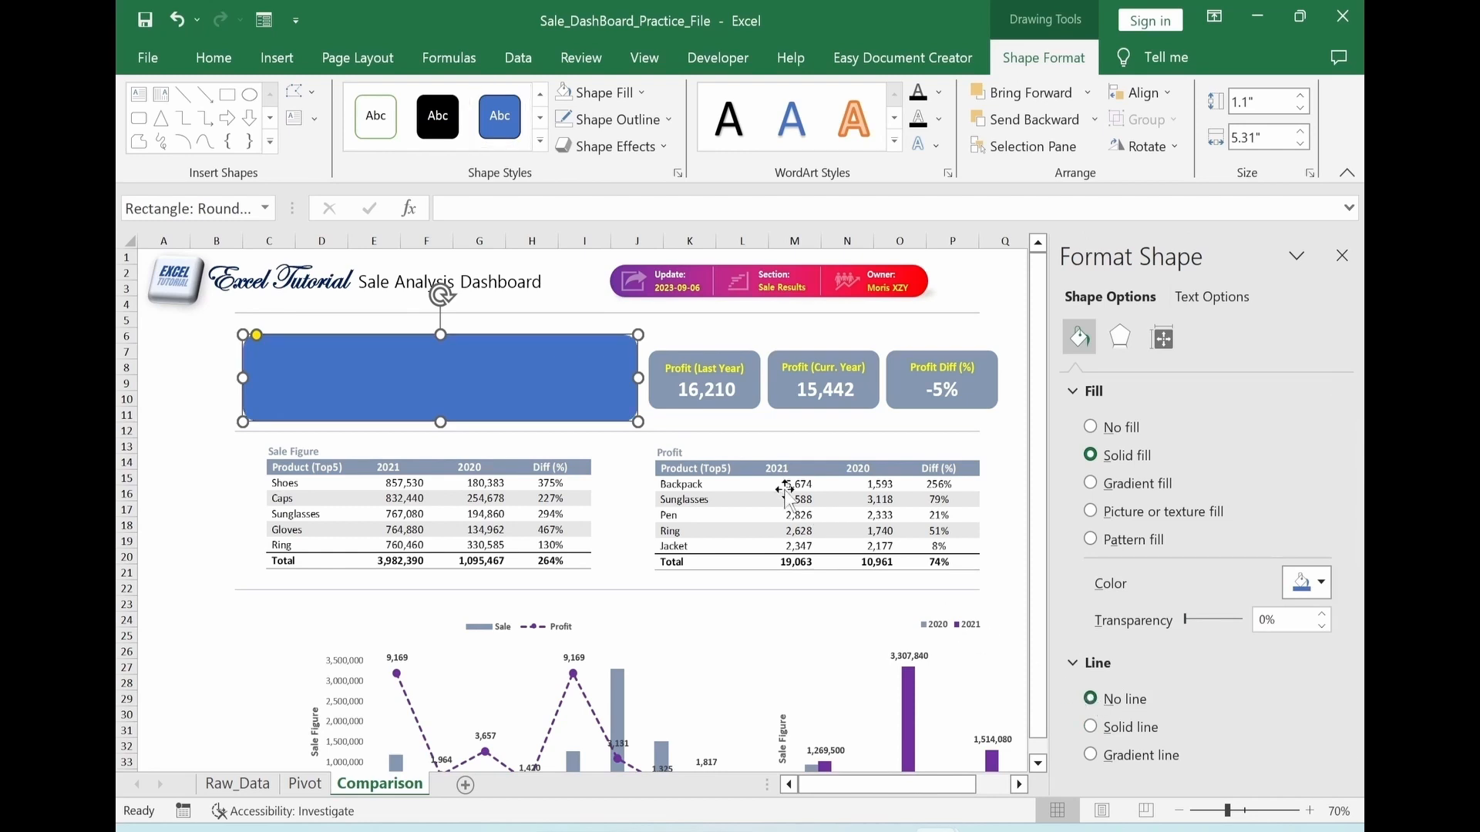
left_click(1322, 586)
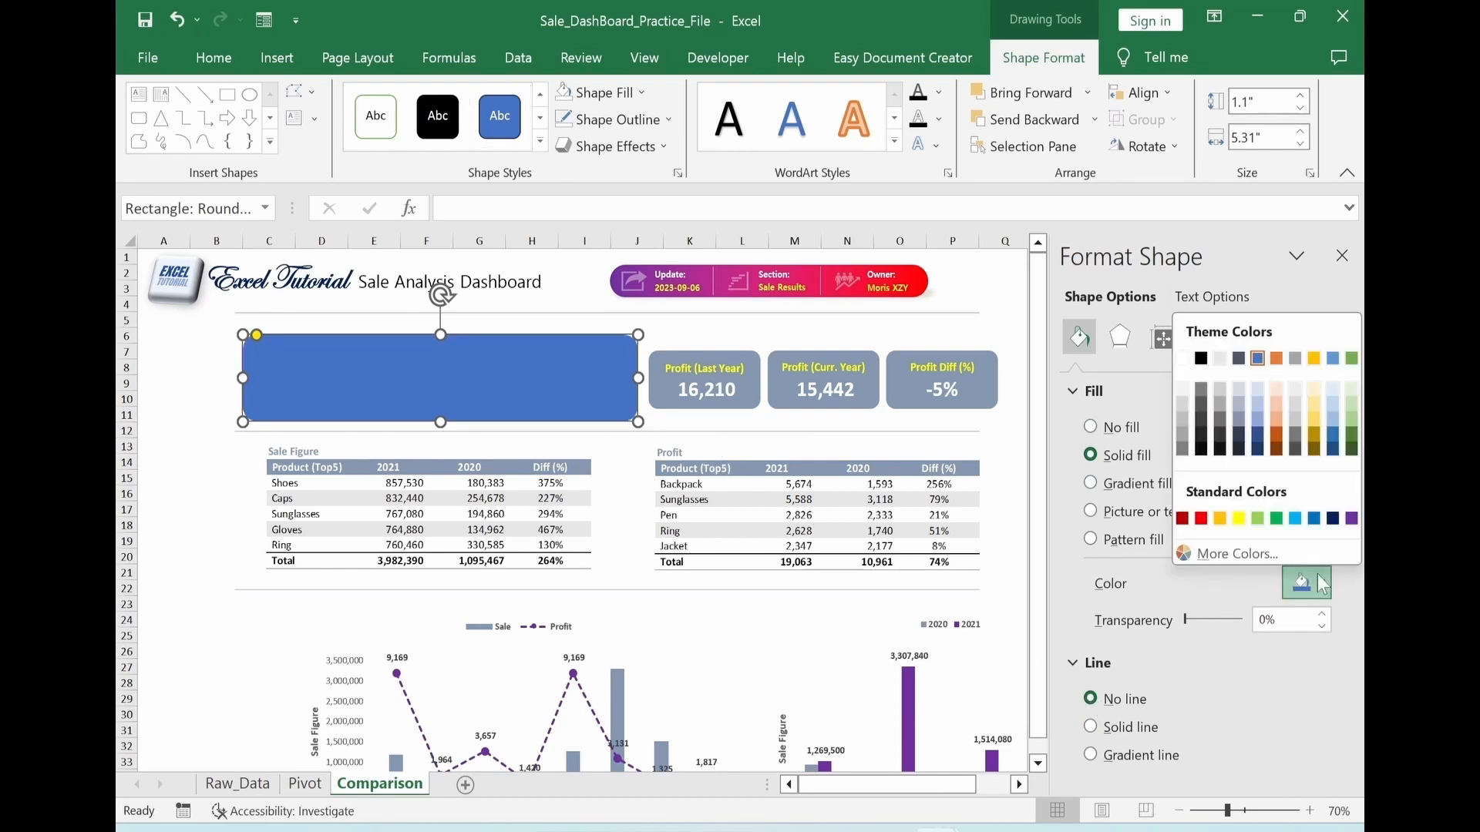
left_click(1181, 389)
right_click(598, 399)
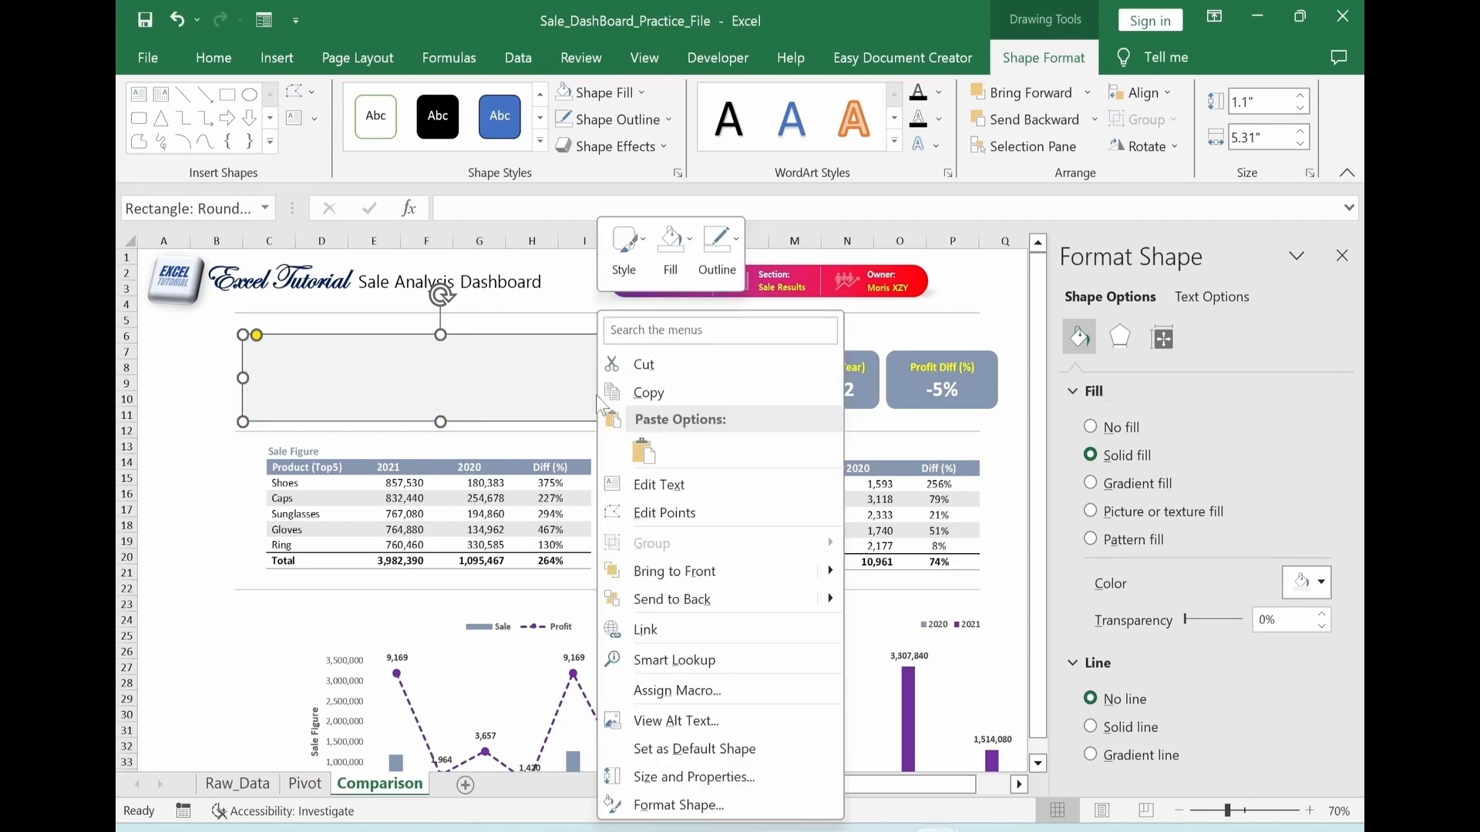
left_click(671, 600)
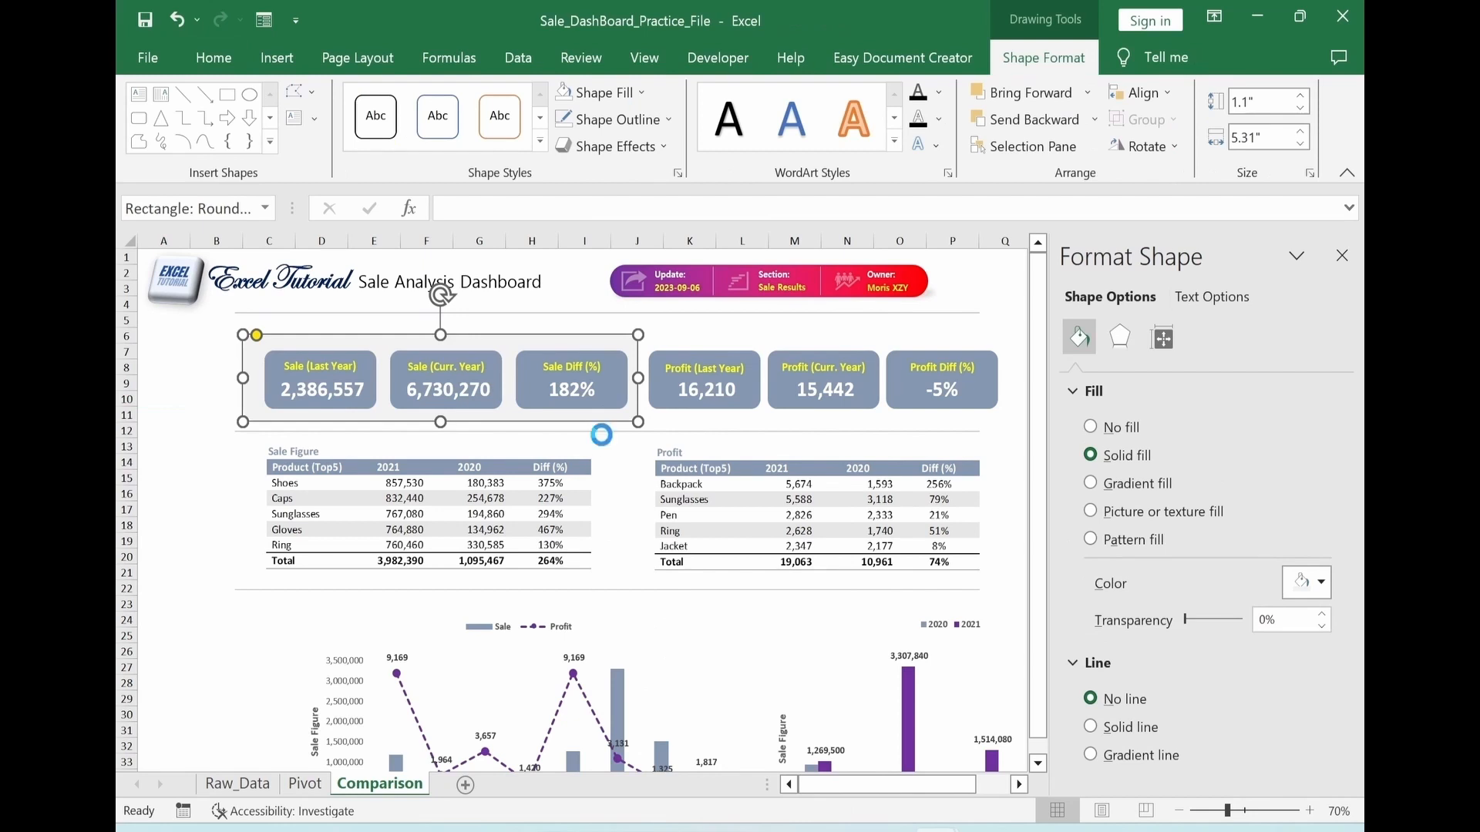
Copy the light gray rounded panel across to the three Profit cards and send the copy behind them
left_click_drag(602, 436, 1002, 410)
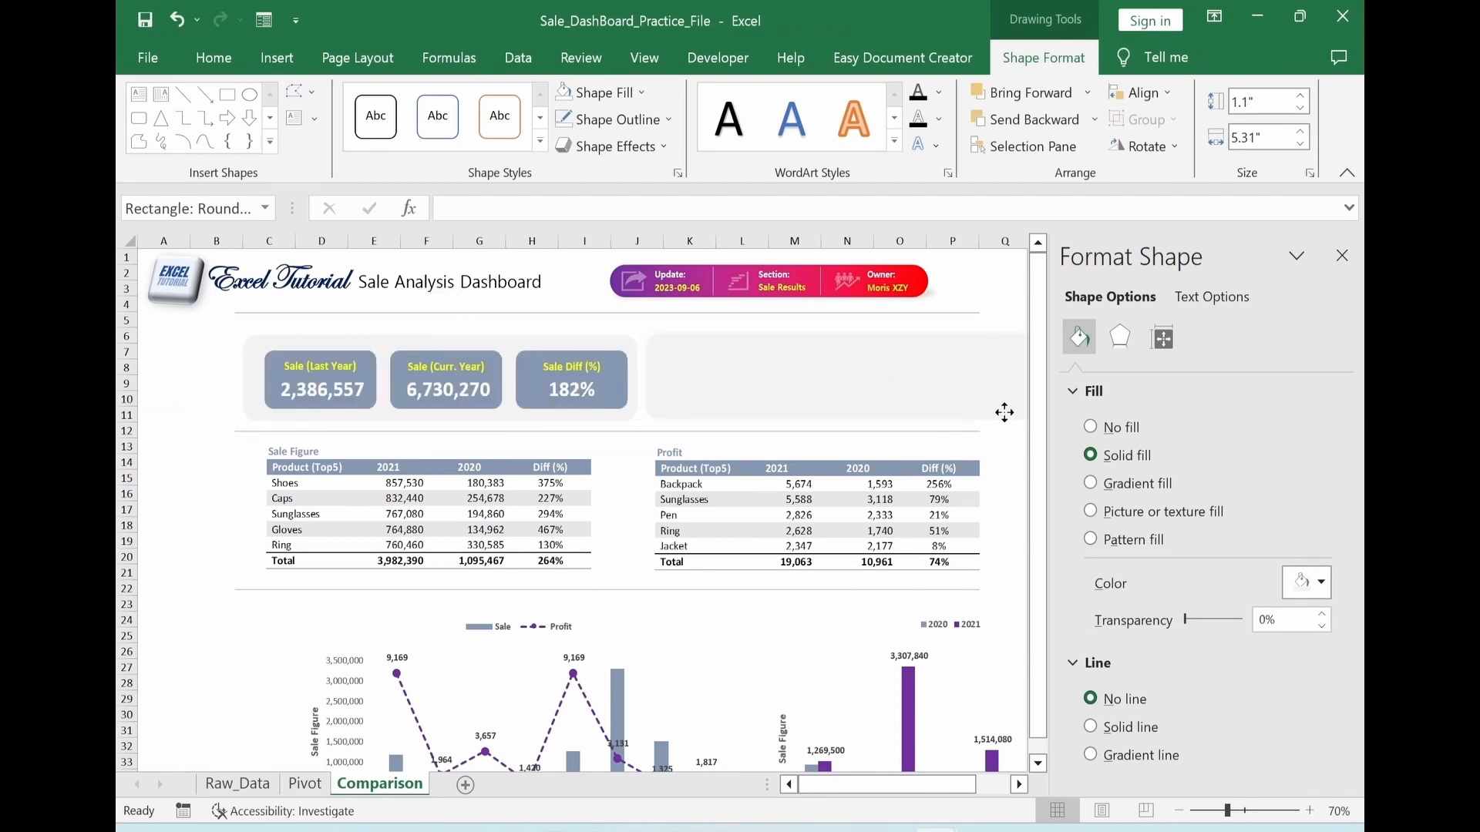
right_click(896, 390)
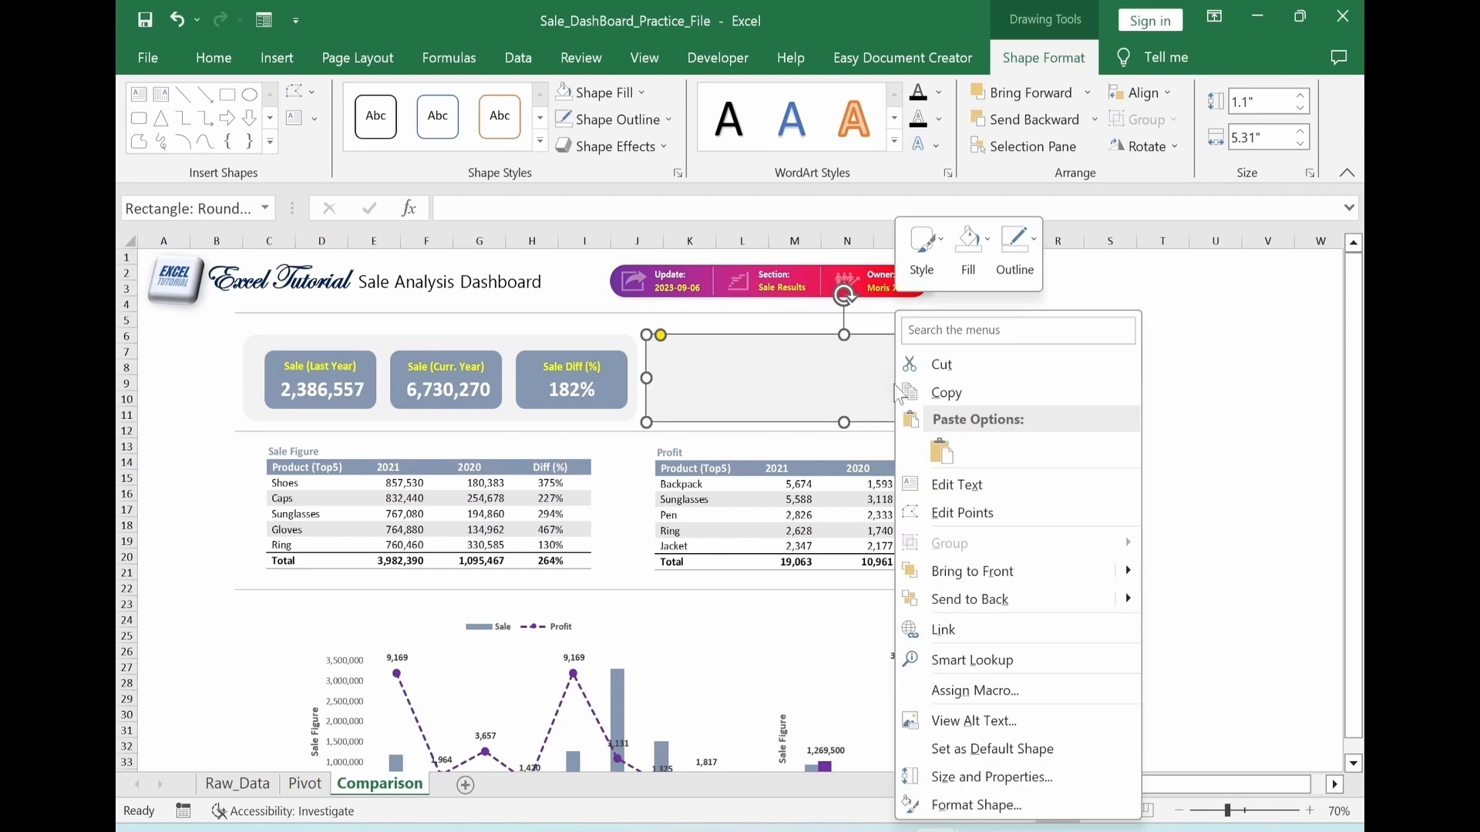
left_click(970, 598)
key("Escape")
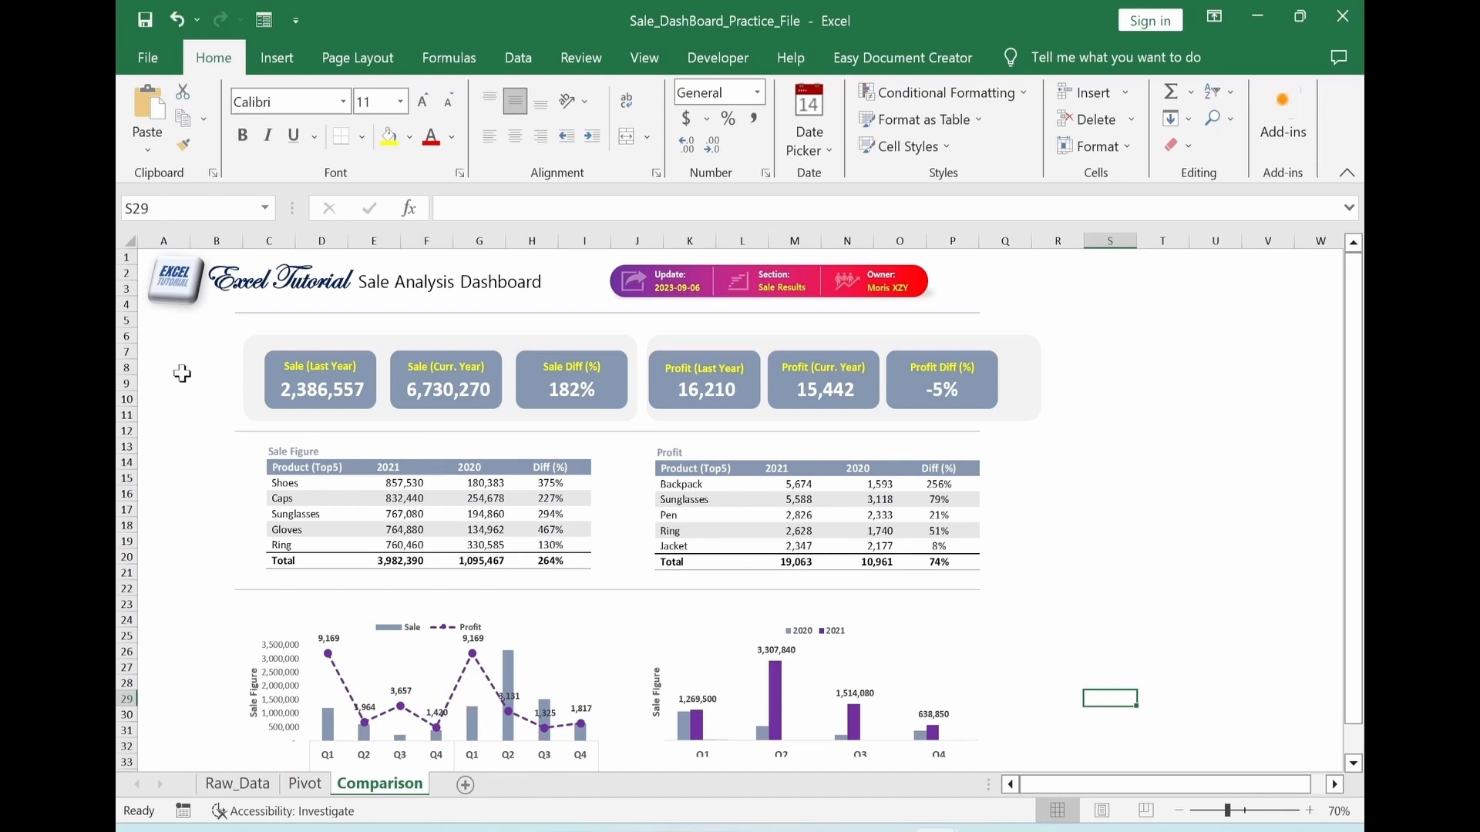
Copy the Year-by-Quarter Sum of Sale Amount pivot table at AS3 on the Pivot sheet to cell BL3
left_click(304, 784)
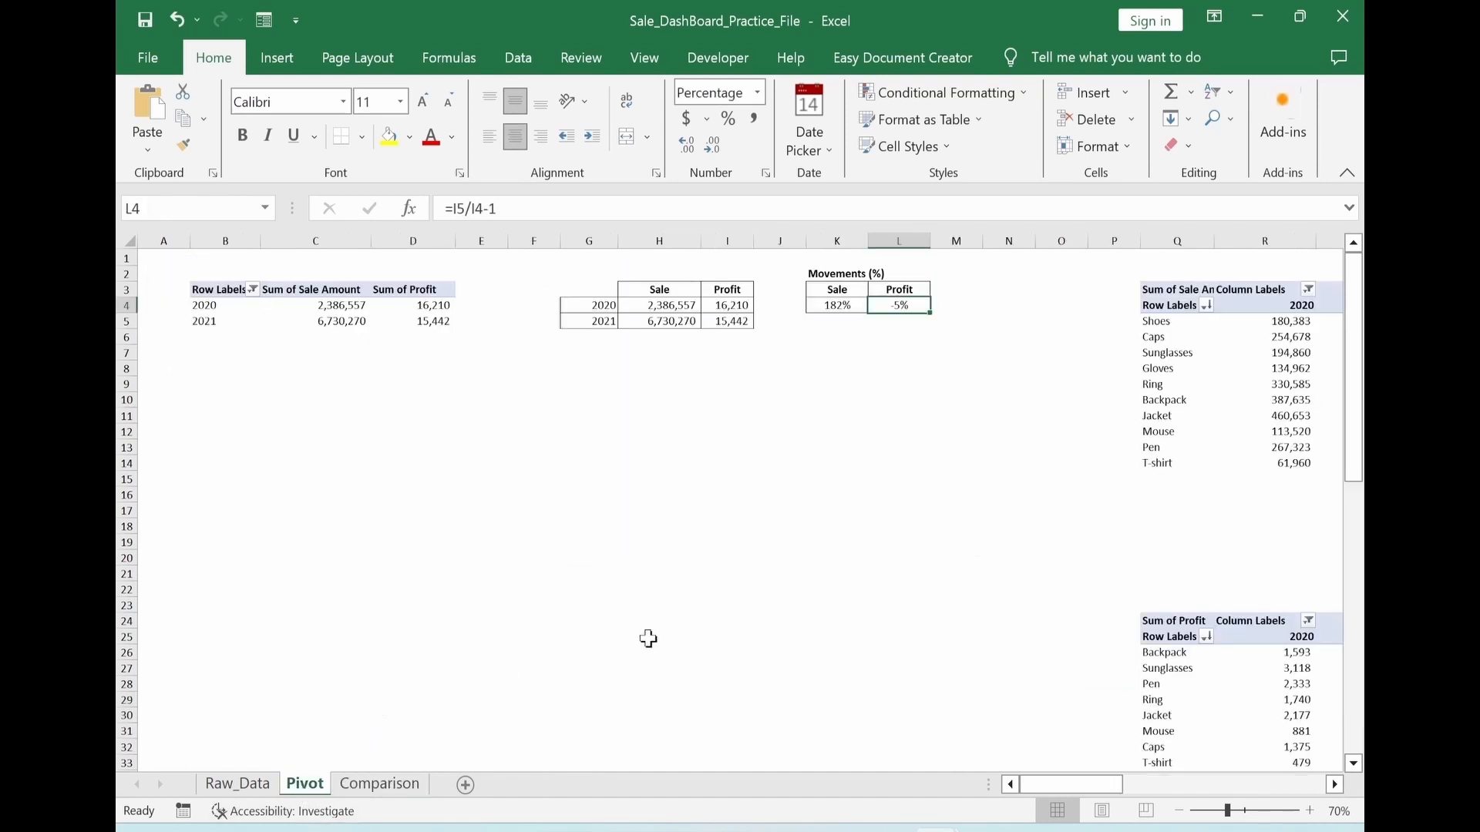
left_click_drag(587, 289, 838, 336)
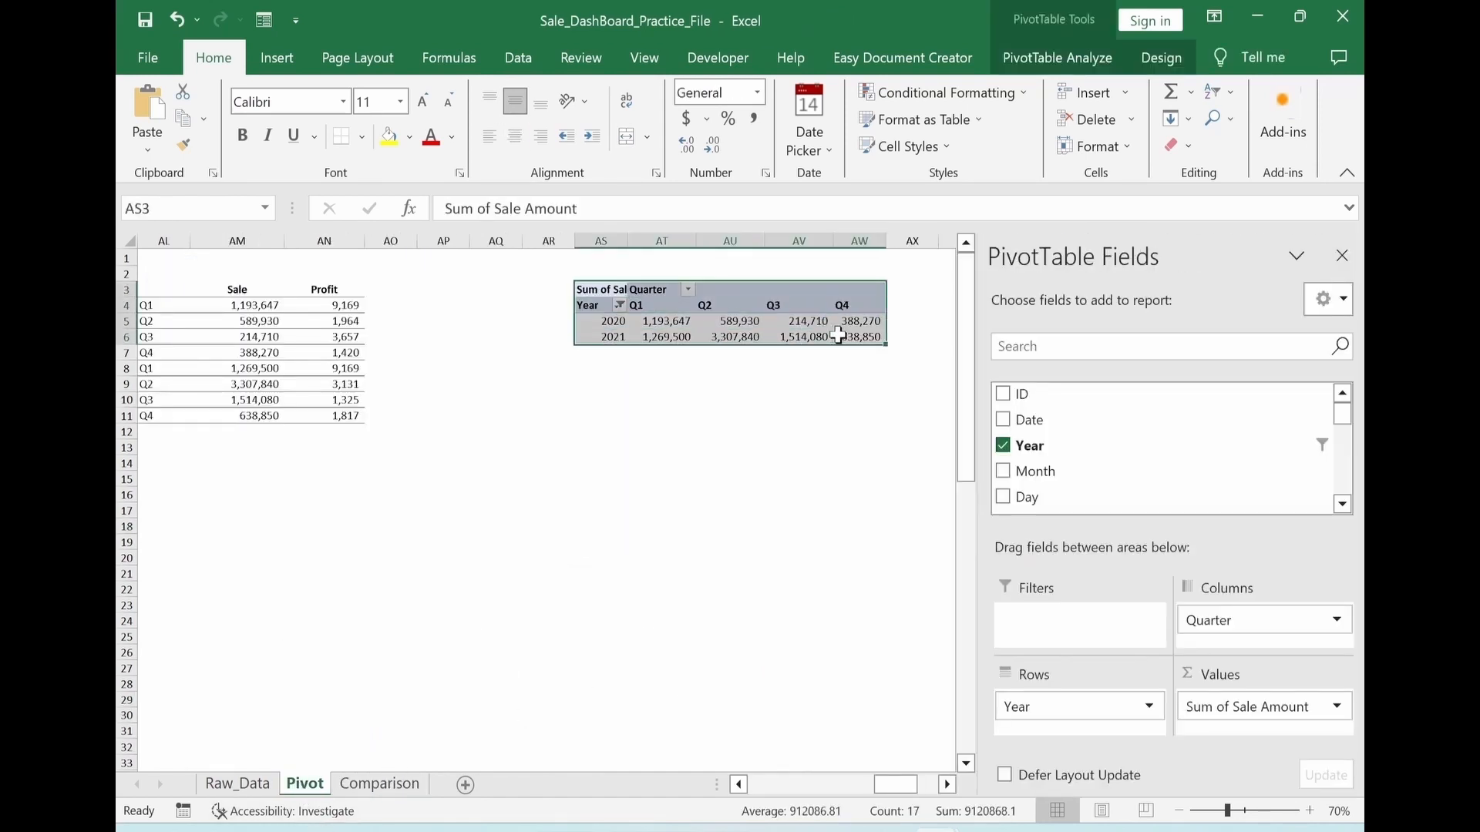
key("ctrl+c")
key("Right")
key("Right")
key("Right")
key("Right")
key("Right")
key("Right")
key("Right")
key("Right")
key("Right")
key("Right")
key("Right")
key("Right")
key("Right")
key("Right")
key("Right")
key("Right")
key("Right")
key("Right")
key("Right")
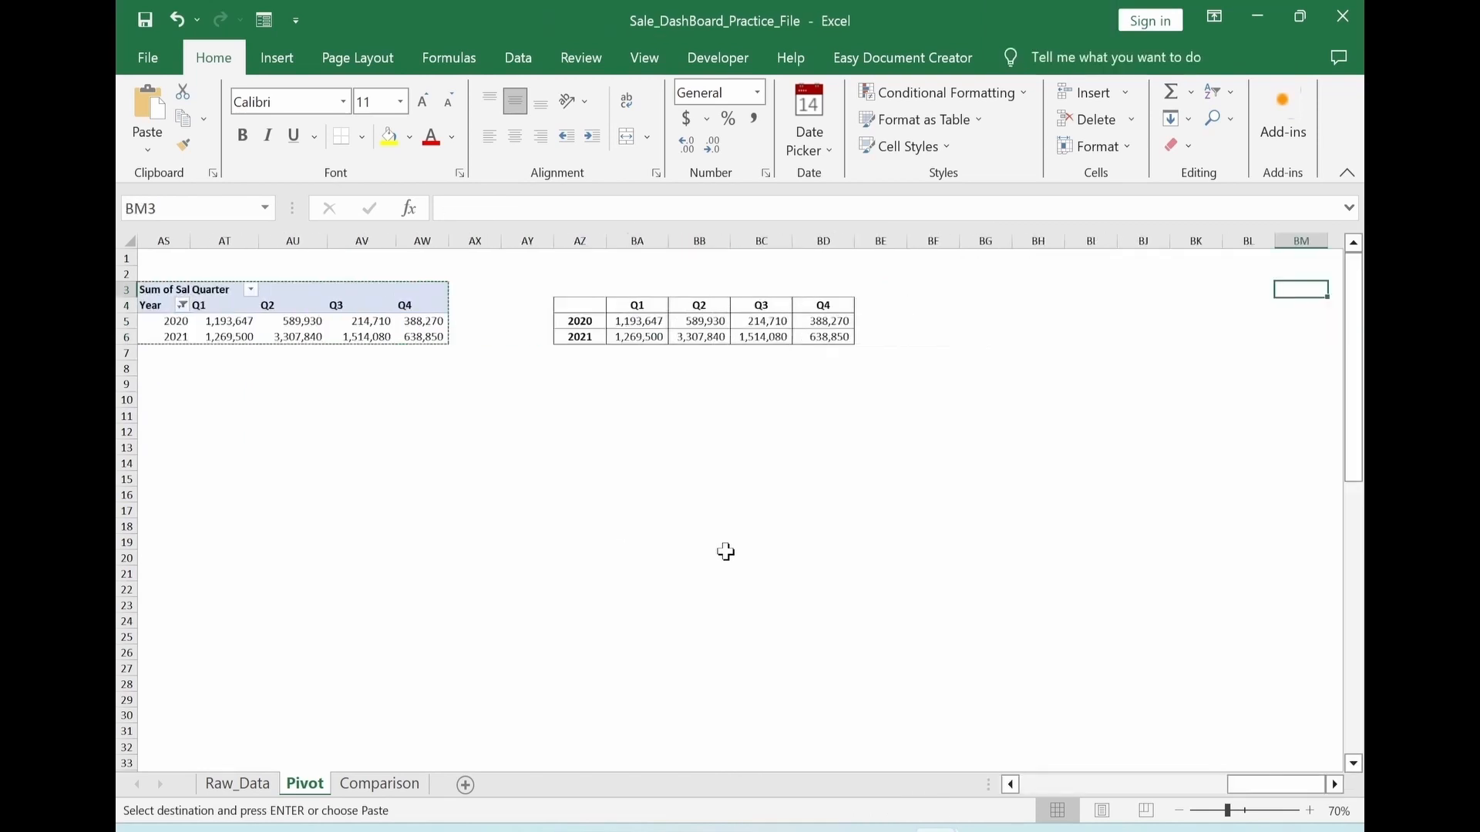
key("ctrl+v")
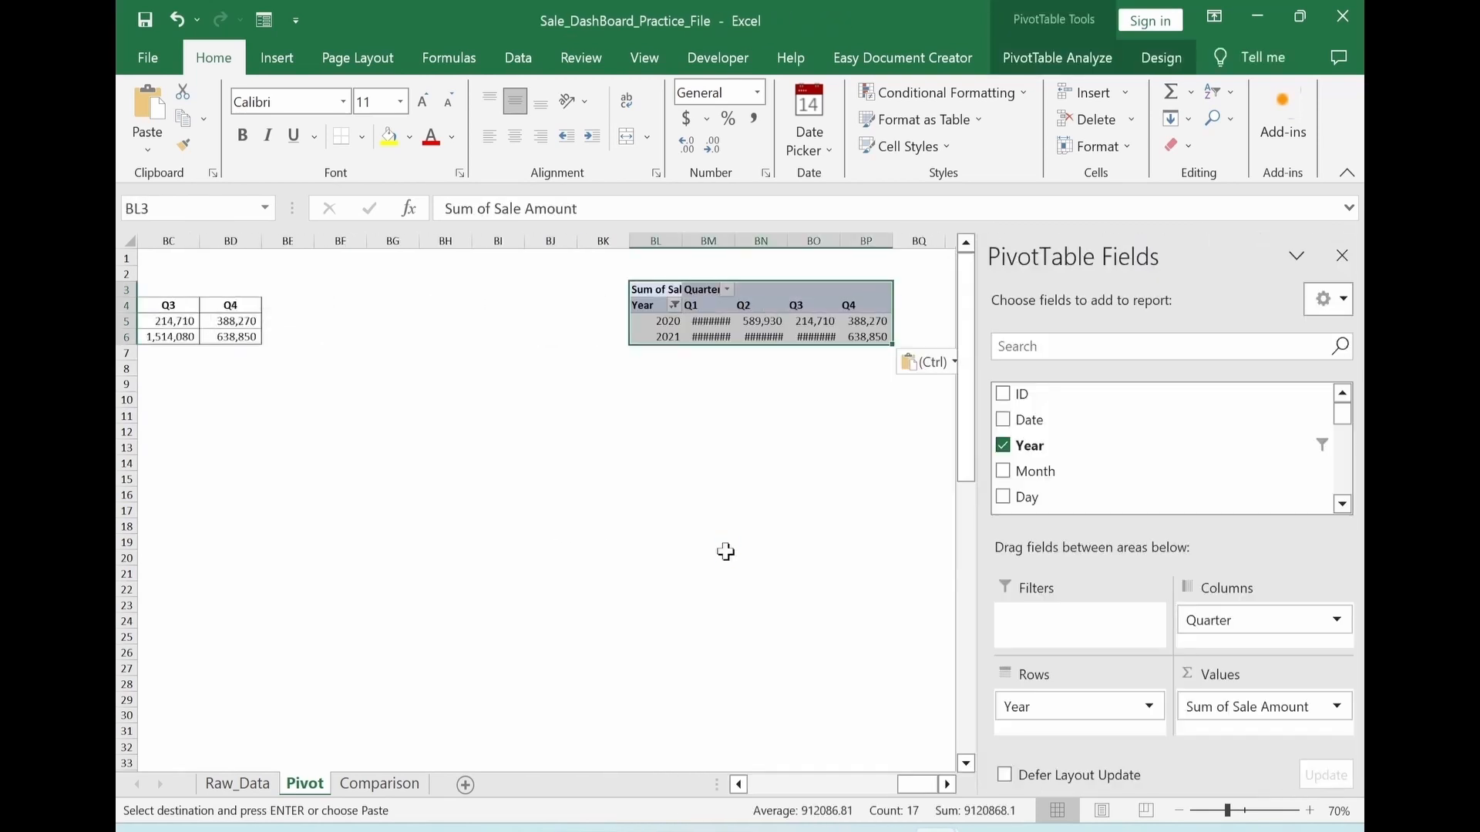
Replace Year and Quarter with Sale Branch as rows in the copied pivot table, and fit columns BL and BM to their contents
left_click(710, 336)
left_click(1003, 446)
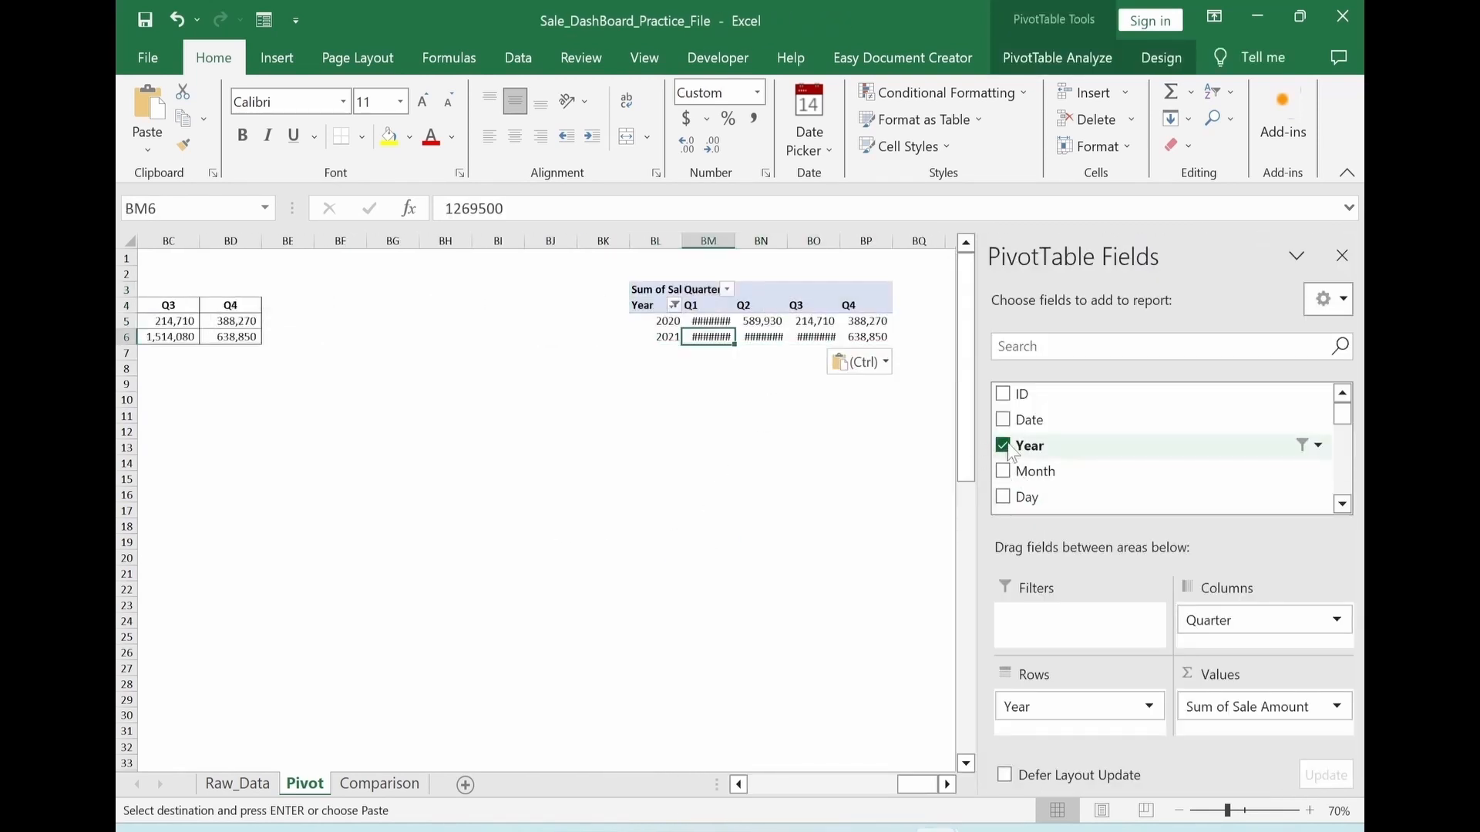
left_click(1209, 621)
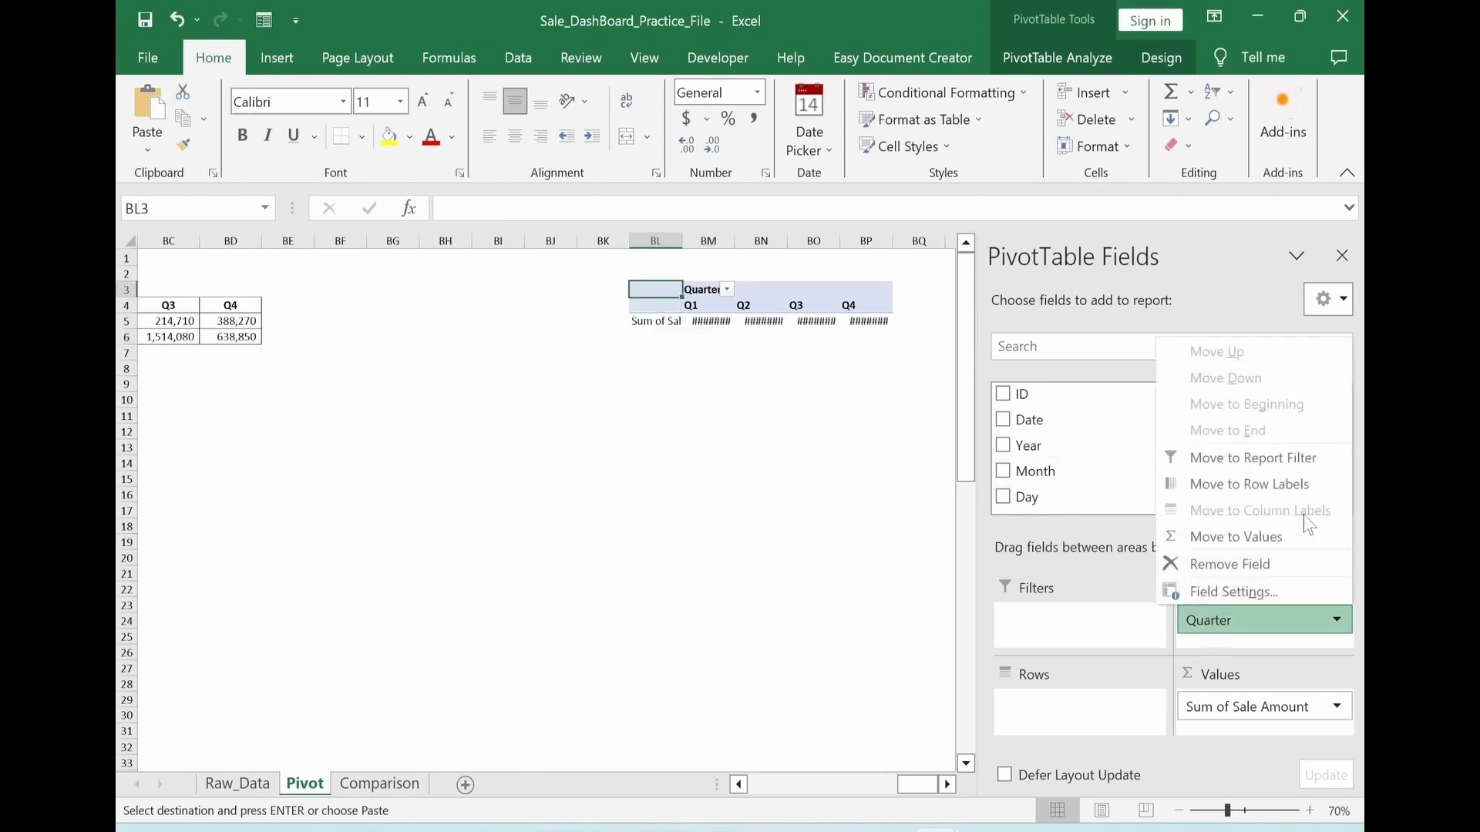
left_click(1202, 565)
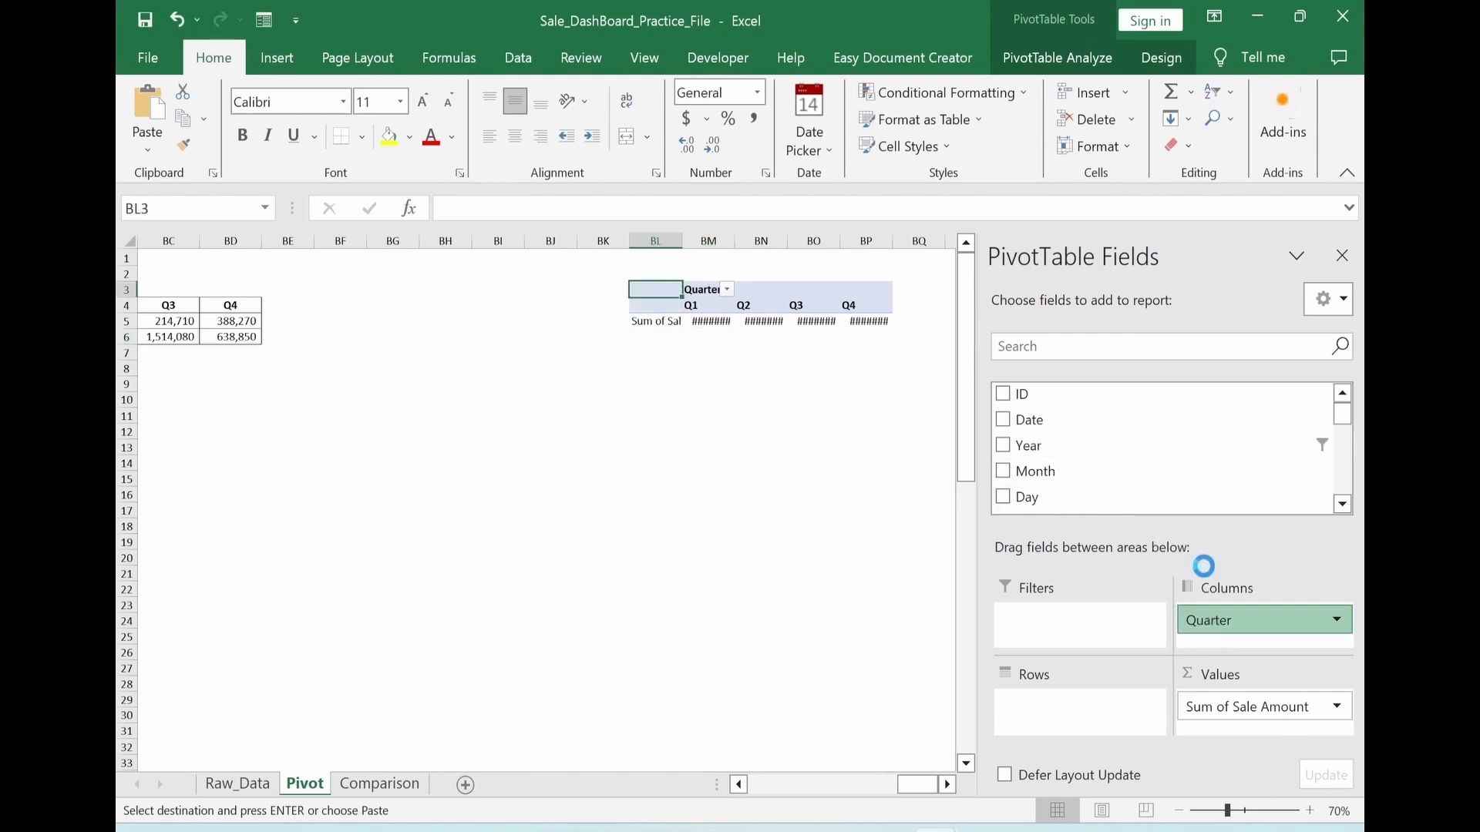
left_click_drag(1342, 407, 1347, 447)
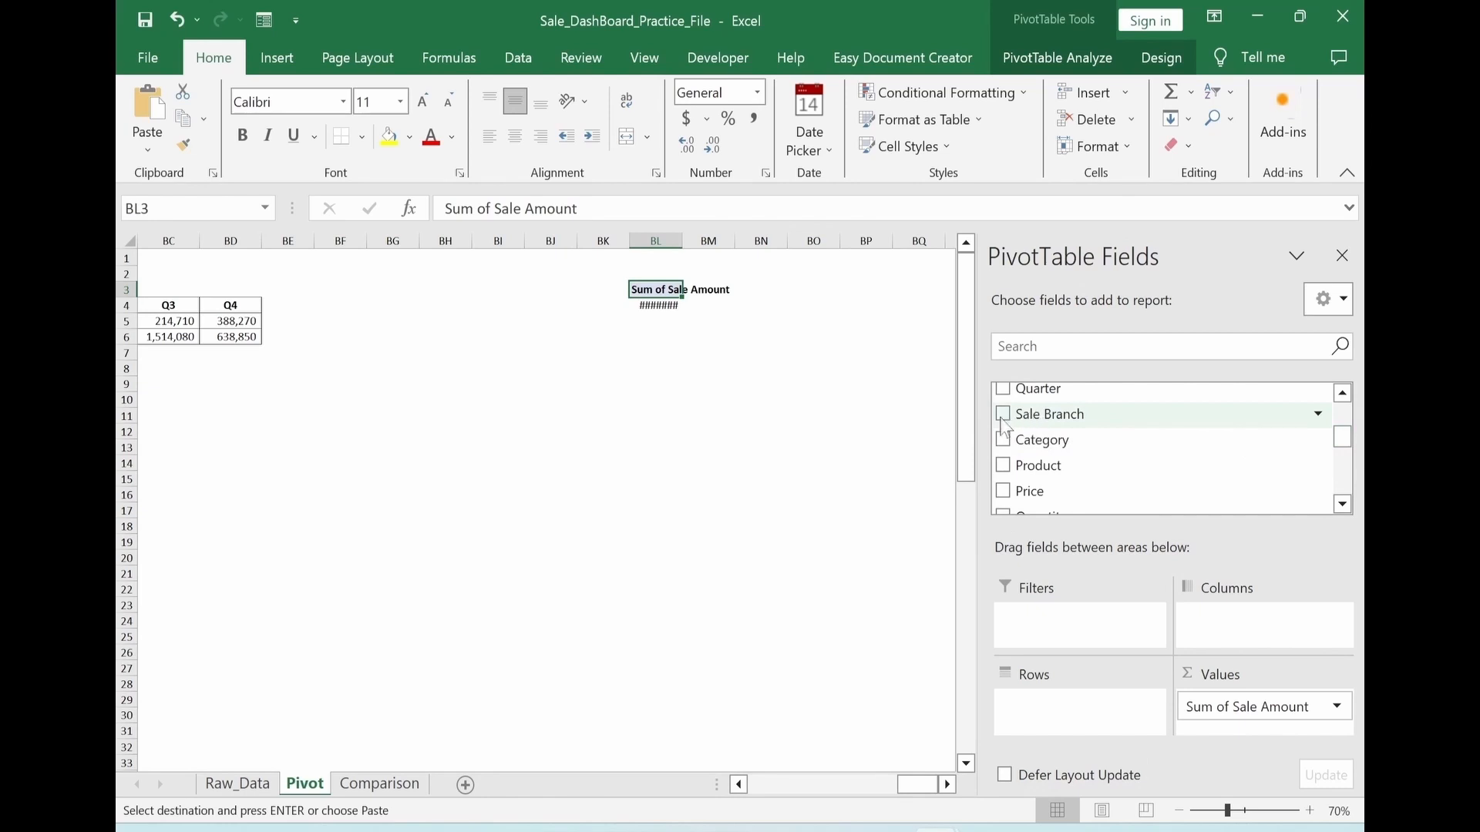
left_click(1002, 416)
left_click(660, 446)
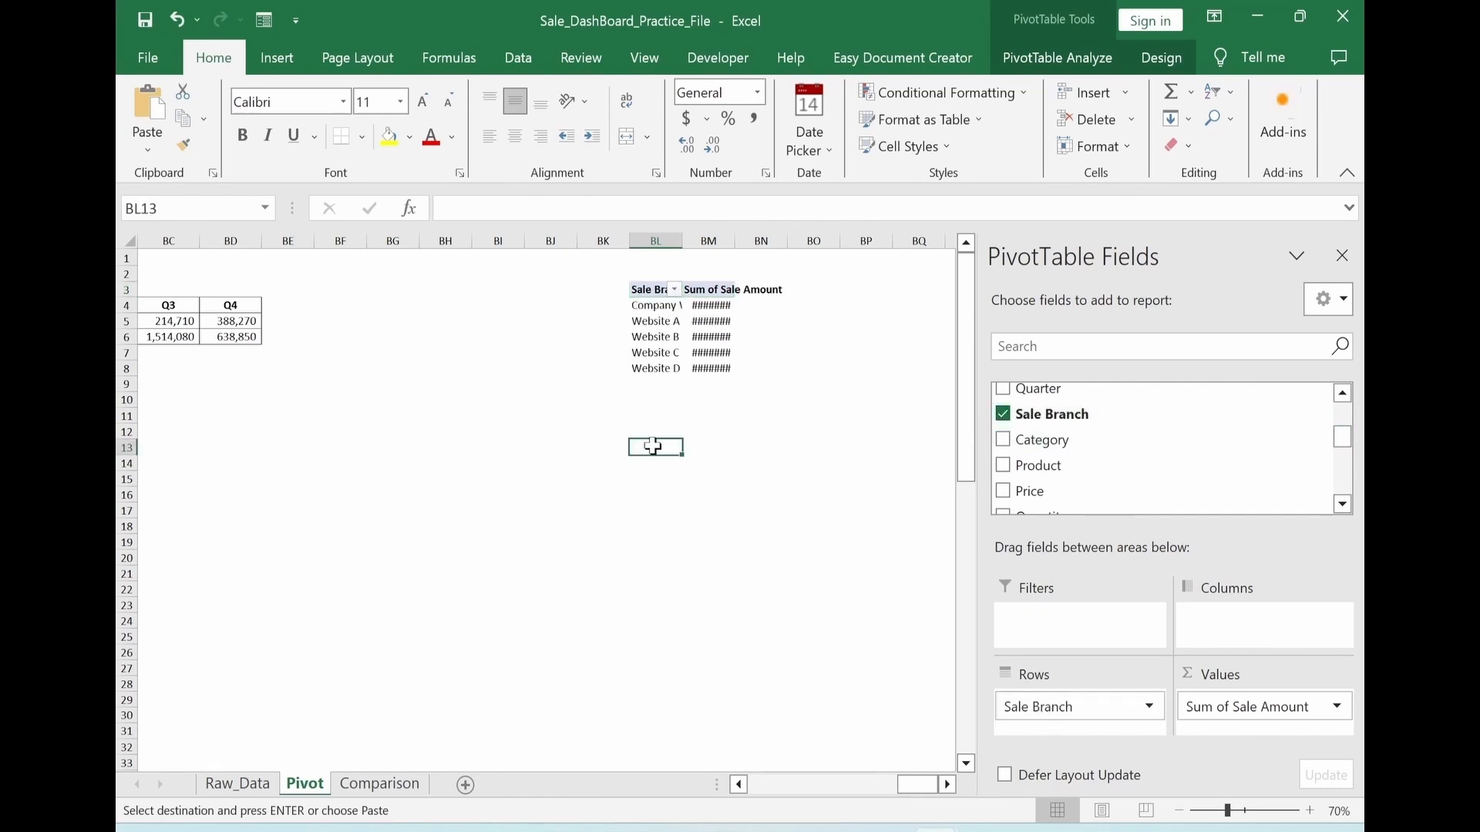
left_click_drag(656, 241, 709, 242)
double_click(738, 241)
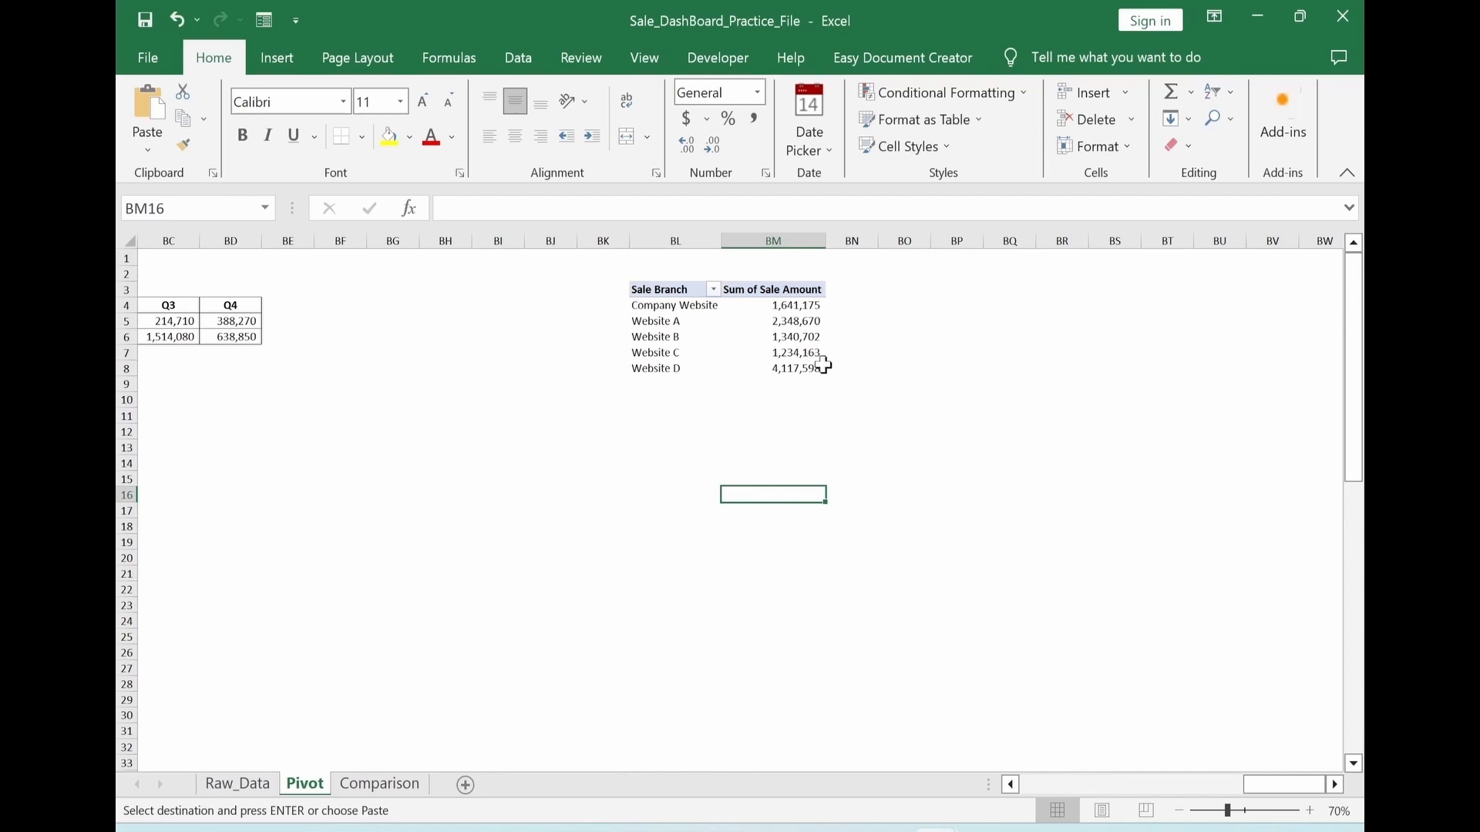
Link BP4:BQ8 to the Sale Branch pivot values, entering =BL4 in BP4 and pasting it as formulas across the range
scroll(883, 325, "left", 3)
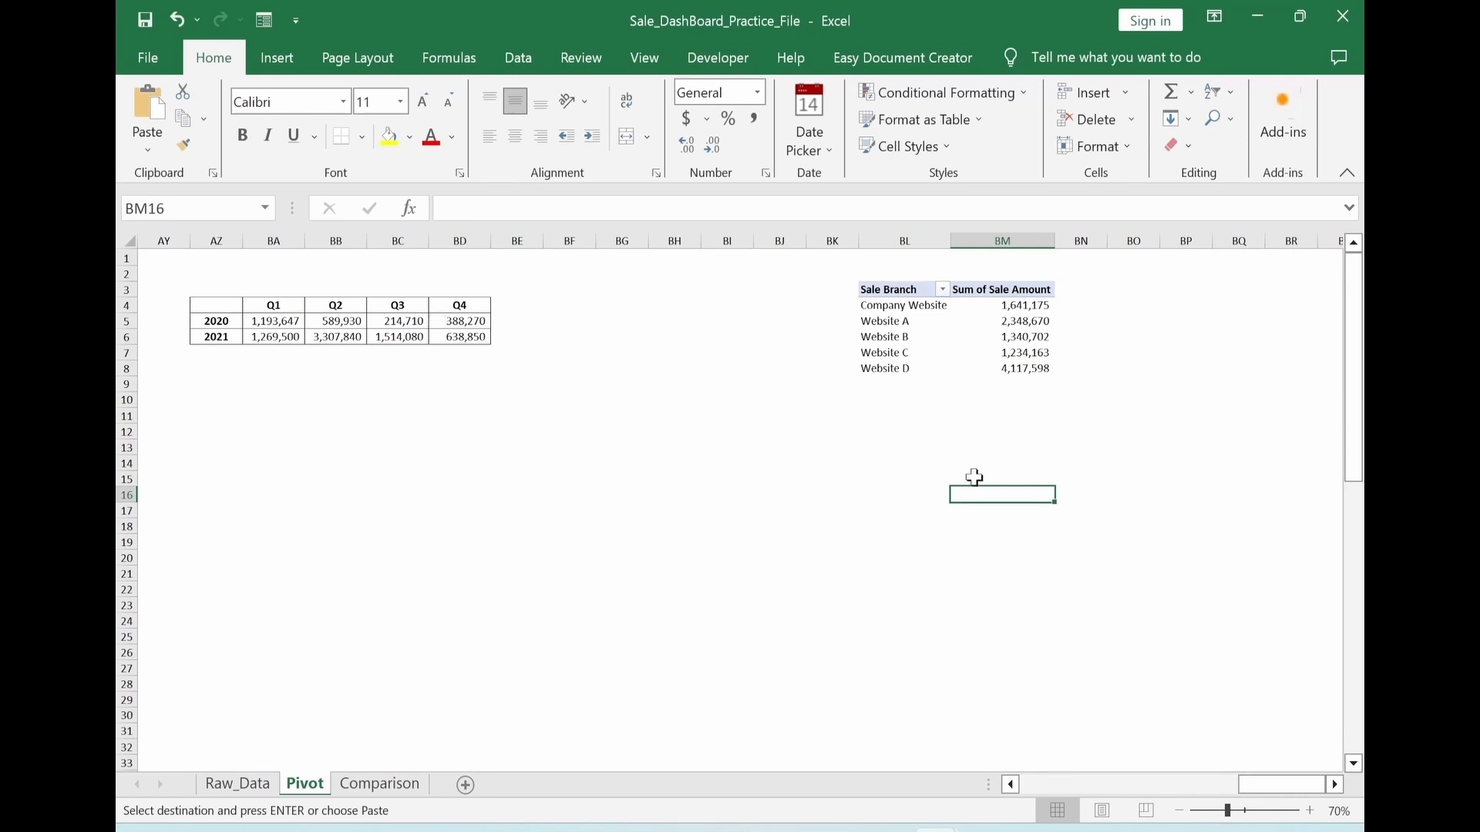
left_click(1187, 306)
type("=BL4")
key("ctrl+Return")
key("ctrl+c")
key("shift+Right")
key("shift+Down")
key("shift+Down")
key("shift+Down")
key("shift+Down")
key("alt+e")
key("s")
key("f")
key("Return")
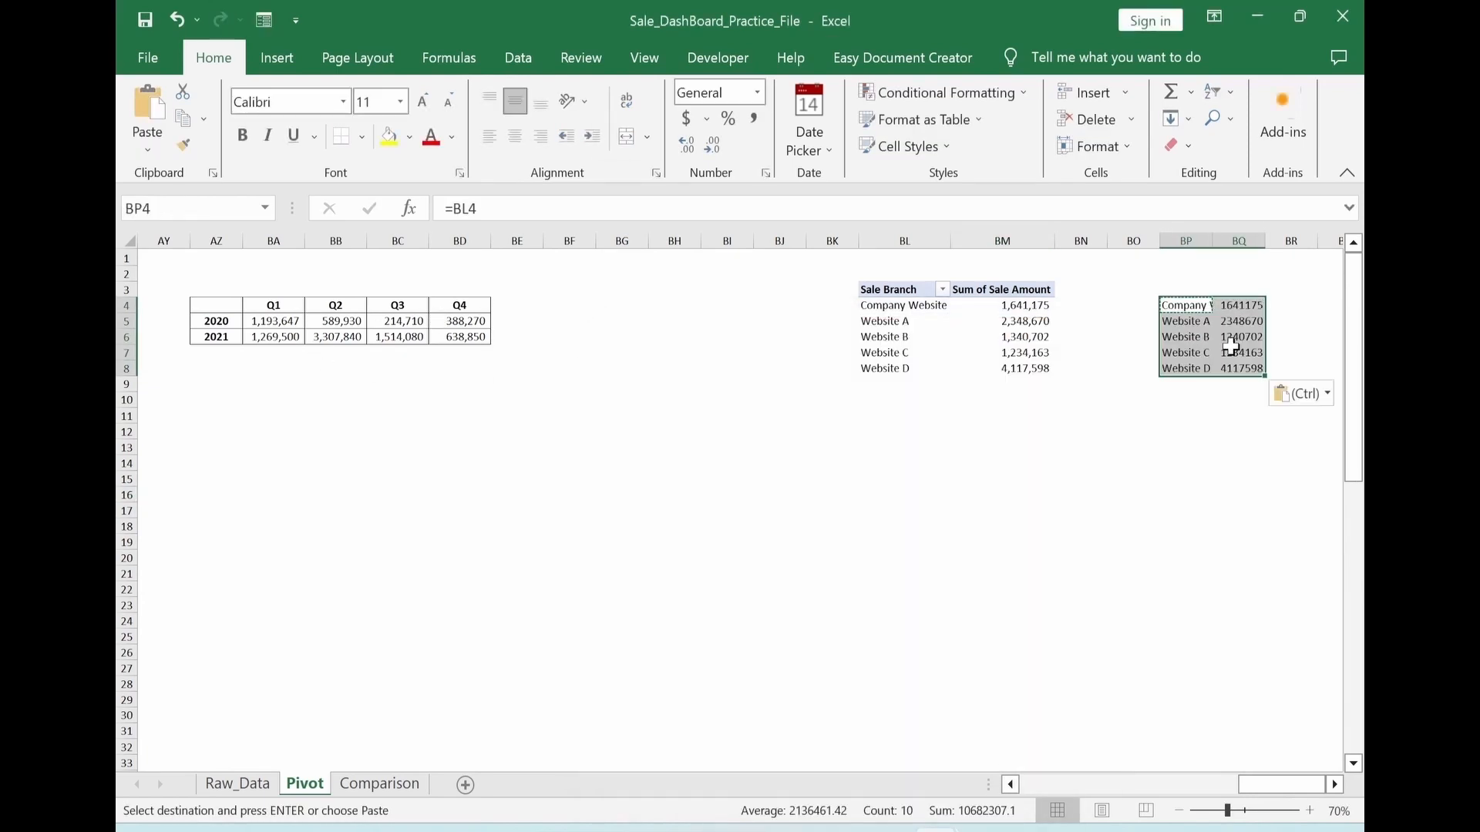
Add borders and thousands separators to the linked branch table, fit columns BP and BQ, and enter the heading Sale in BQ3
left_click(361, 136)
left_click(393, 339)
left_click_drag(1189, 242, 1238, 242)
double_click(1265, 242)
left_click(1087, 493)
scroll(1120, 479, "right", 3)
left_click(1115, 290)
type("Sale")
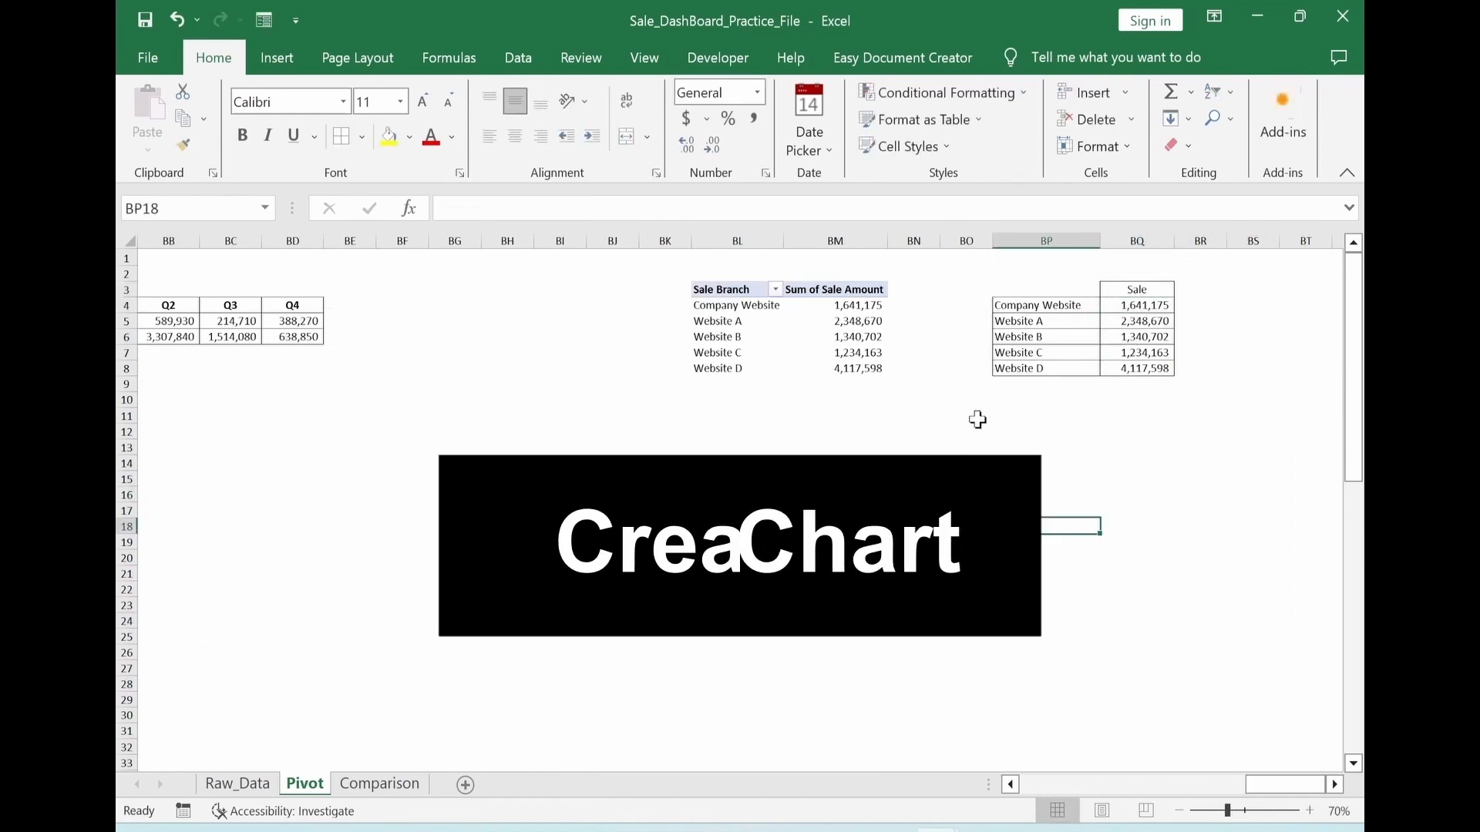
Insert a filled radar chart from the branch sales in BP4:BQ8
left_click(1076, 311)
left_click_drag(1076, 311, 1136, 372)
left_click(281, 60)
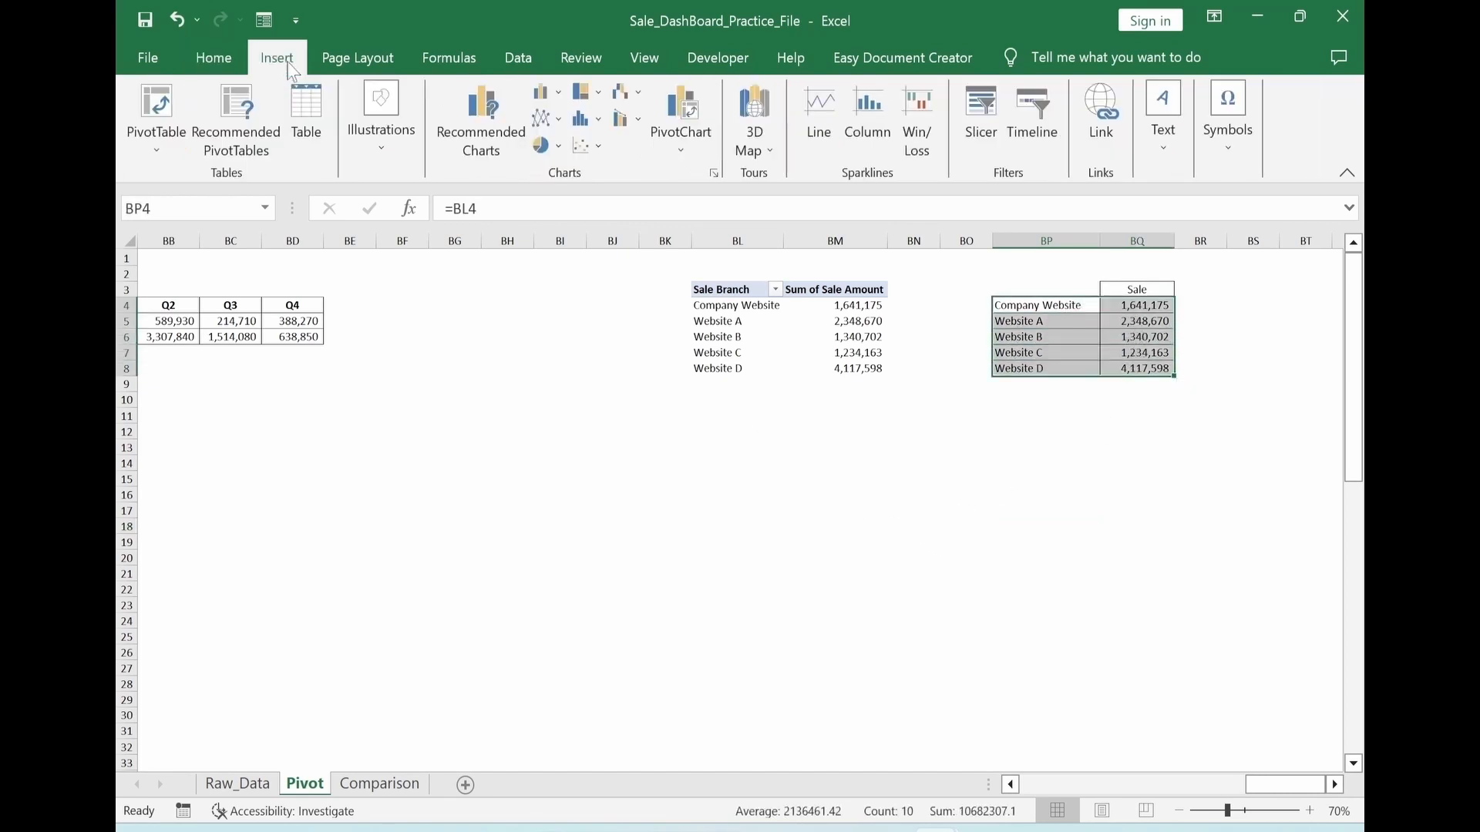
left_click(494, 160)
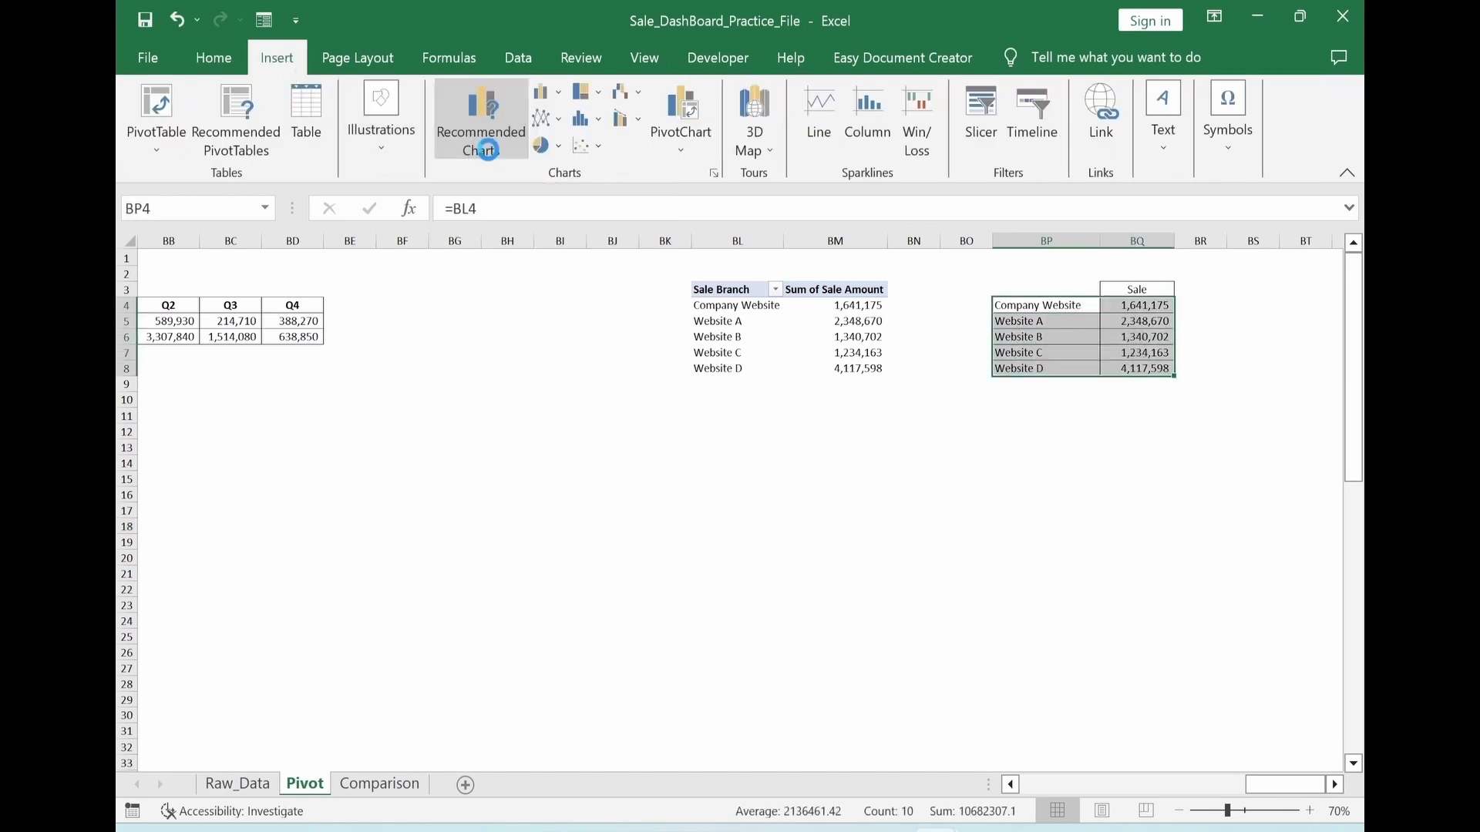
left_click(544, 109)
left_click(453, 428)
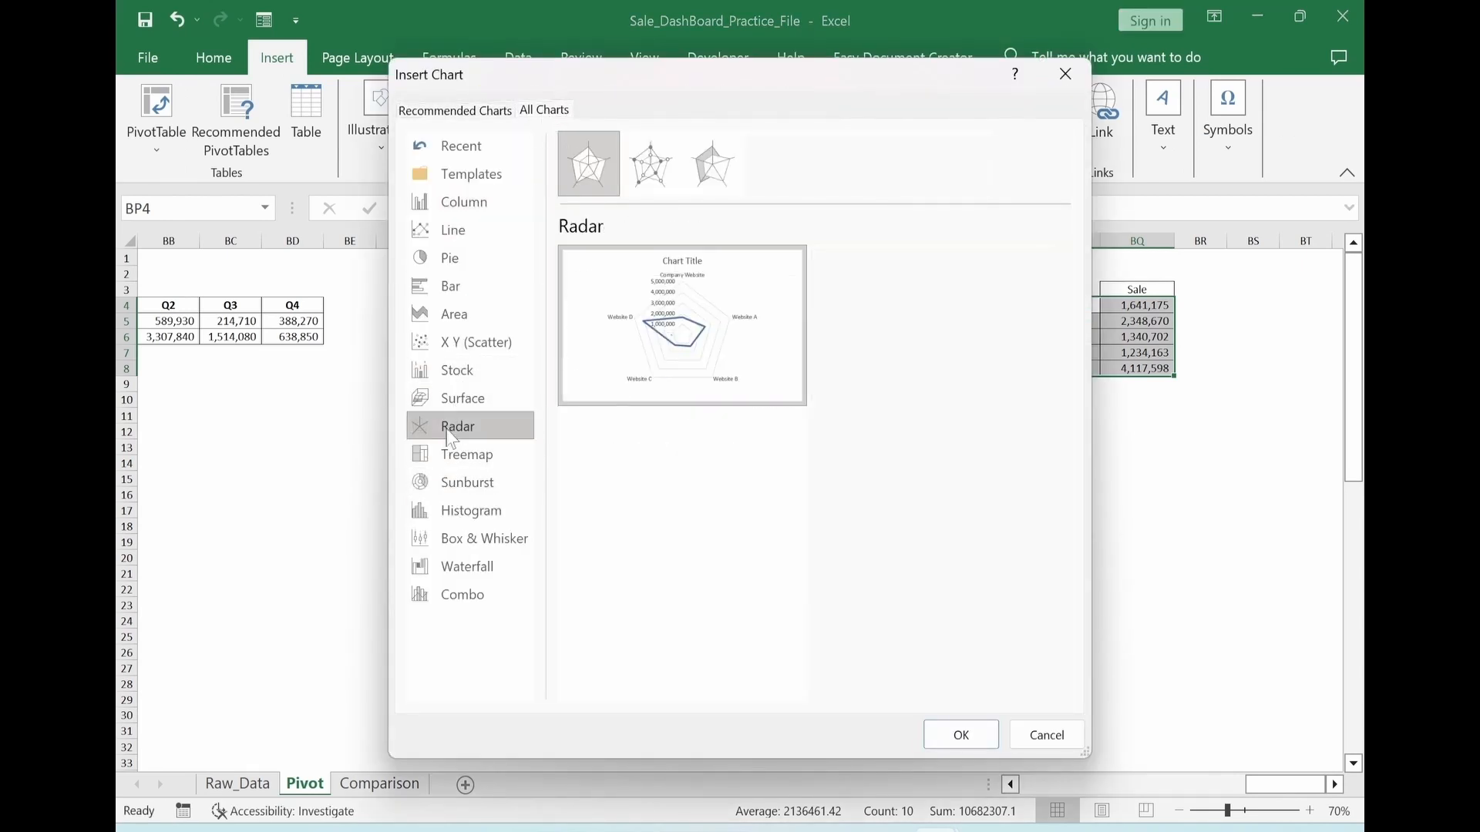
left_click(713, 163)
left_click(959, 741)
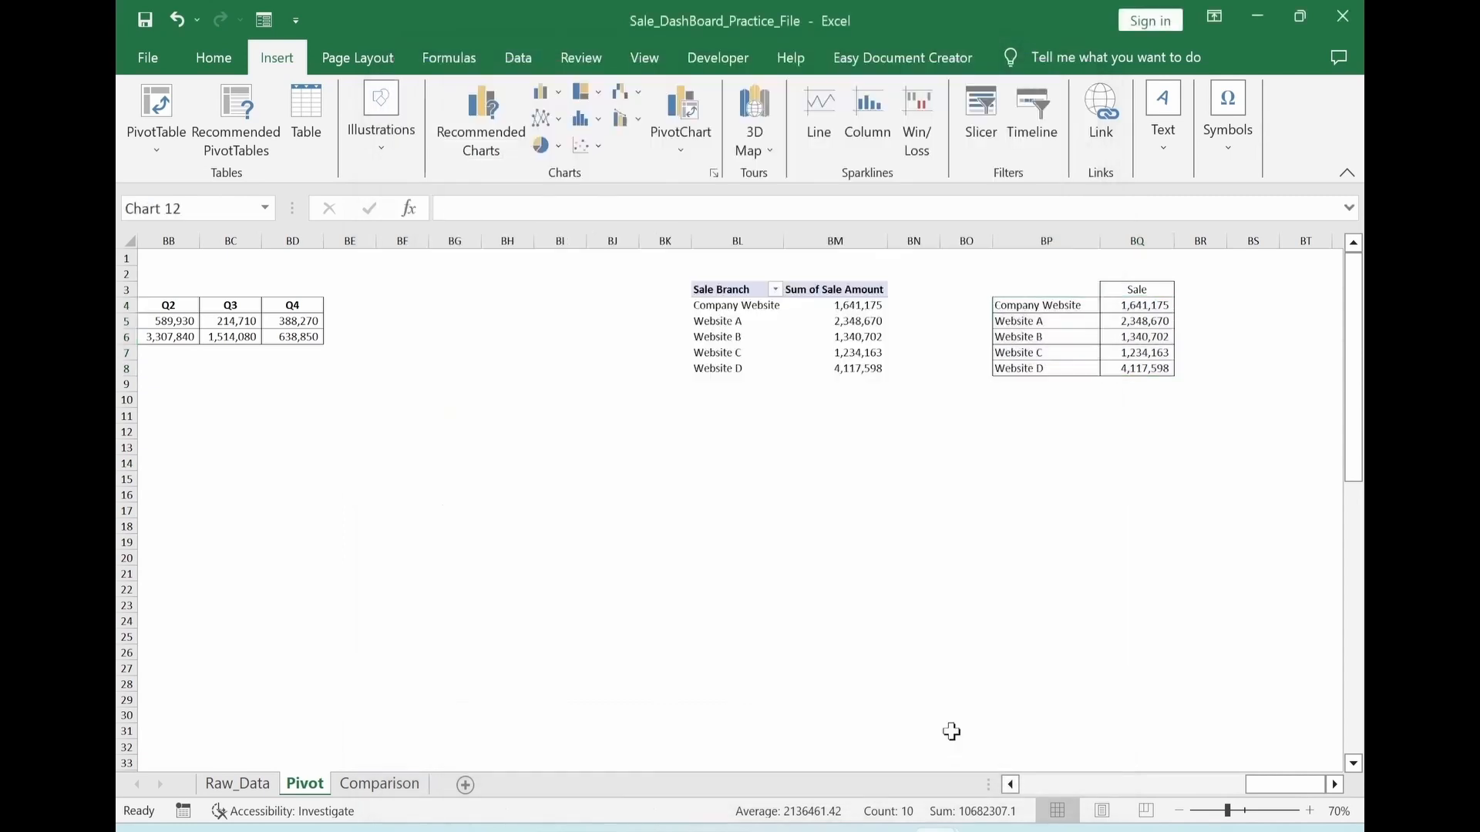
Remove the value axis and the chart title from the radar chart
left_click(952, 412)
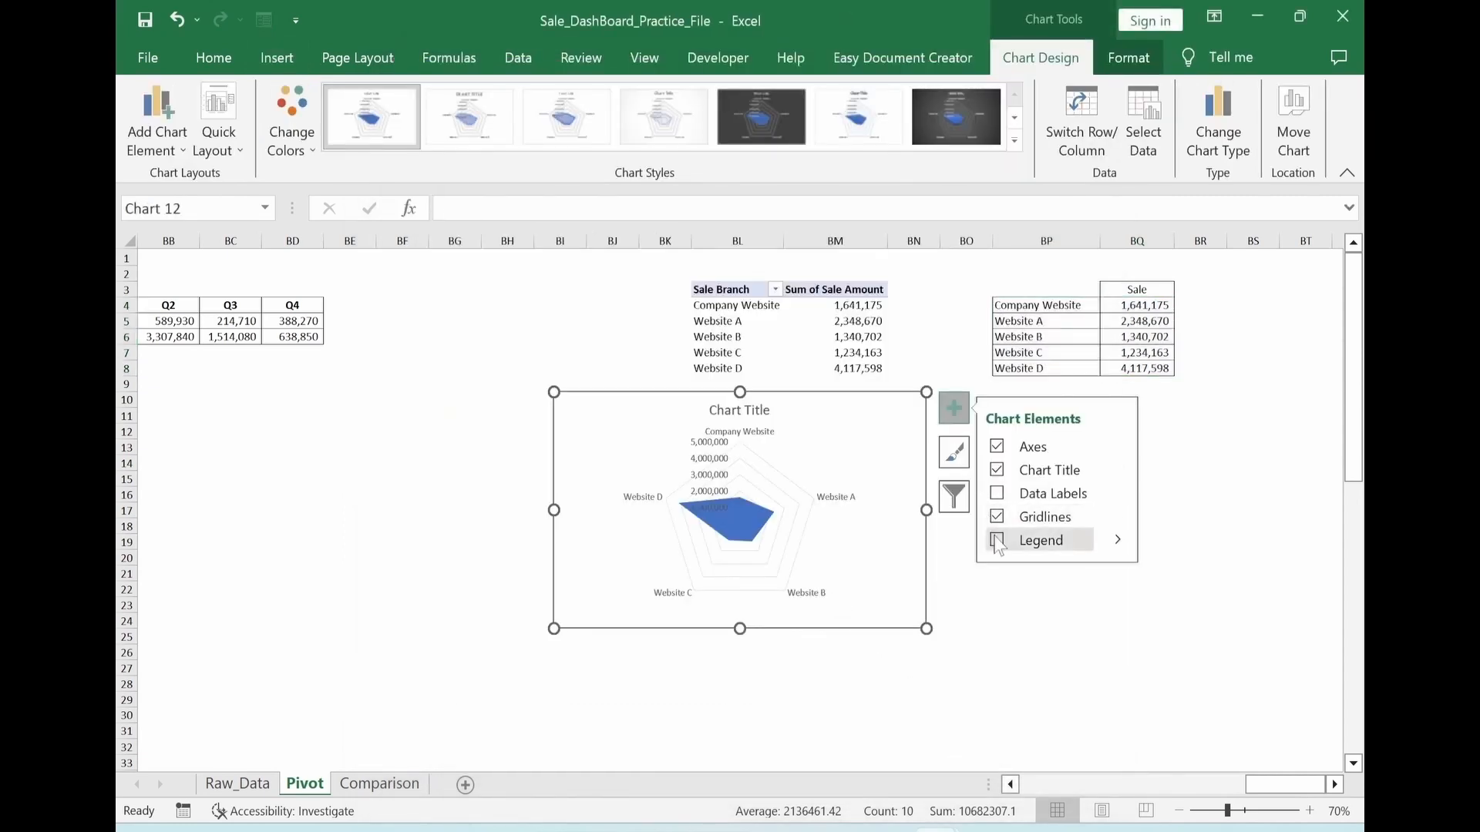
left_click(997, 447)
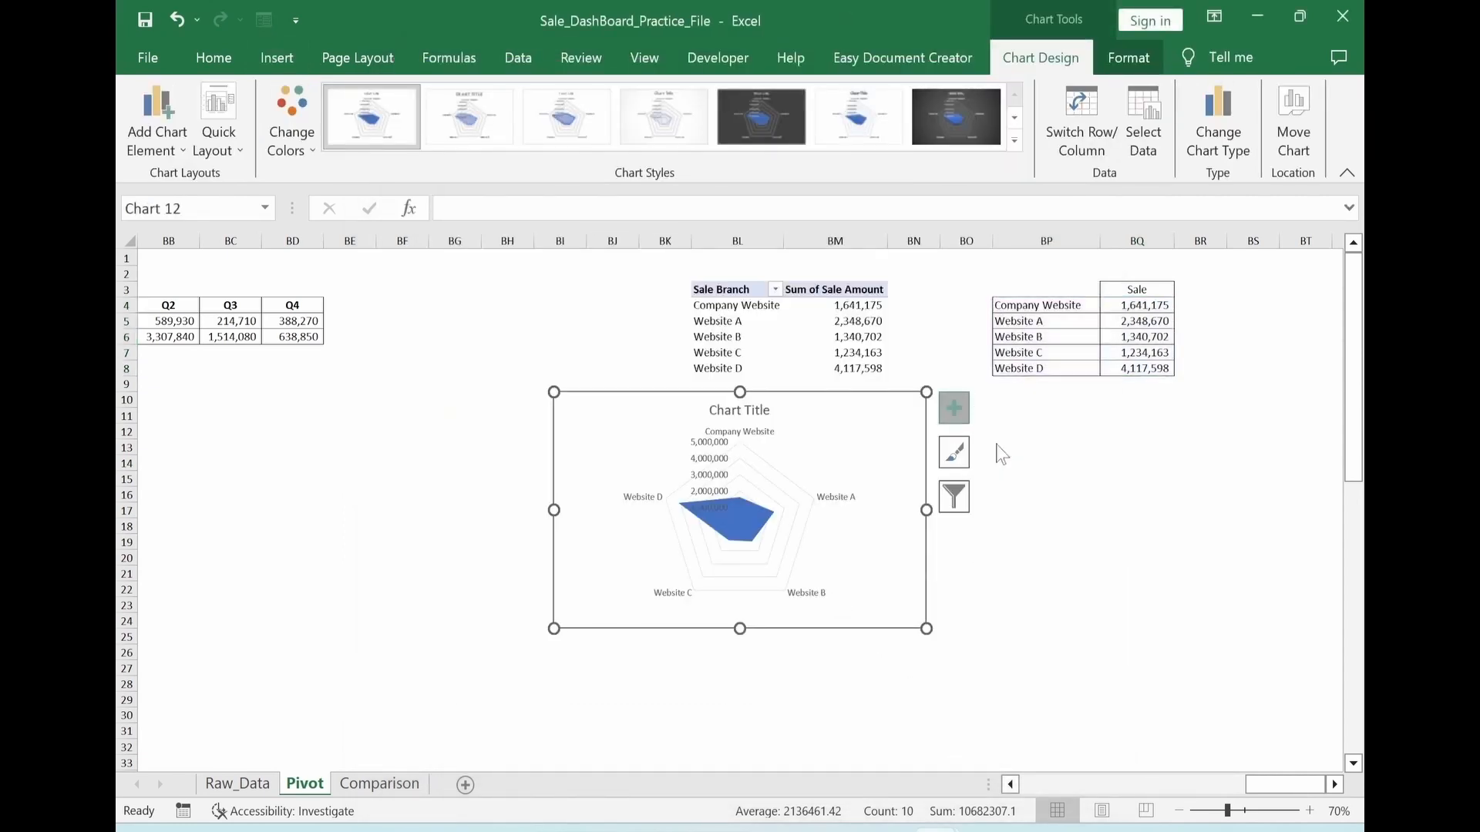
left_click(997, 470)
left_click(994, 684)
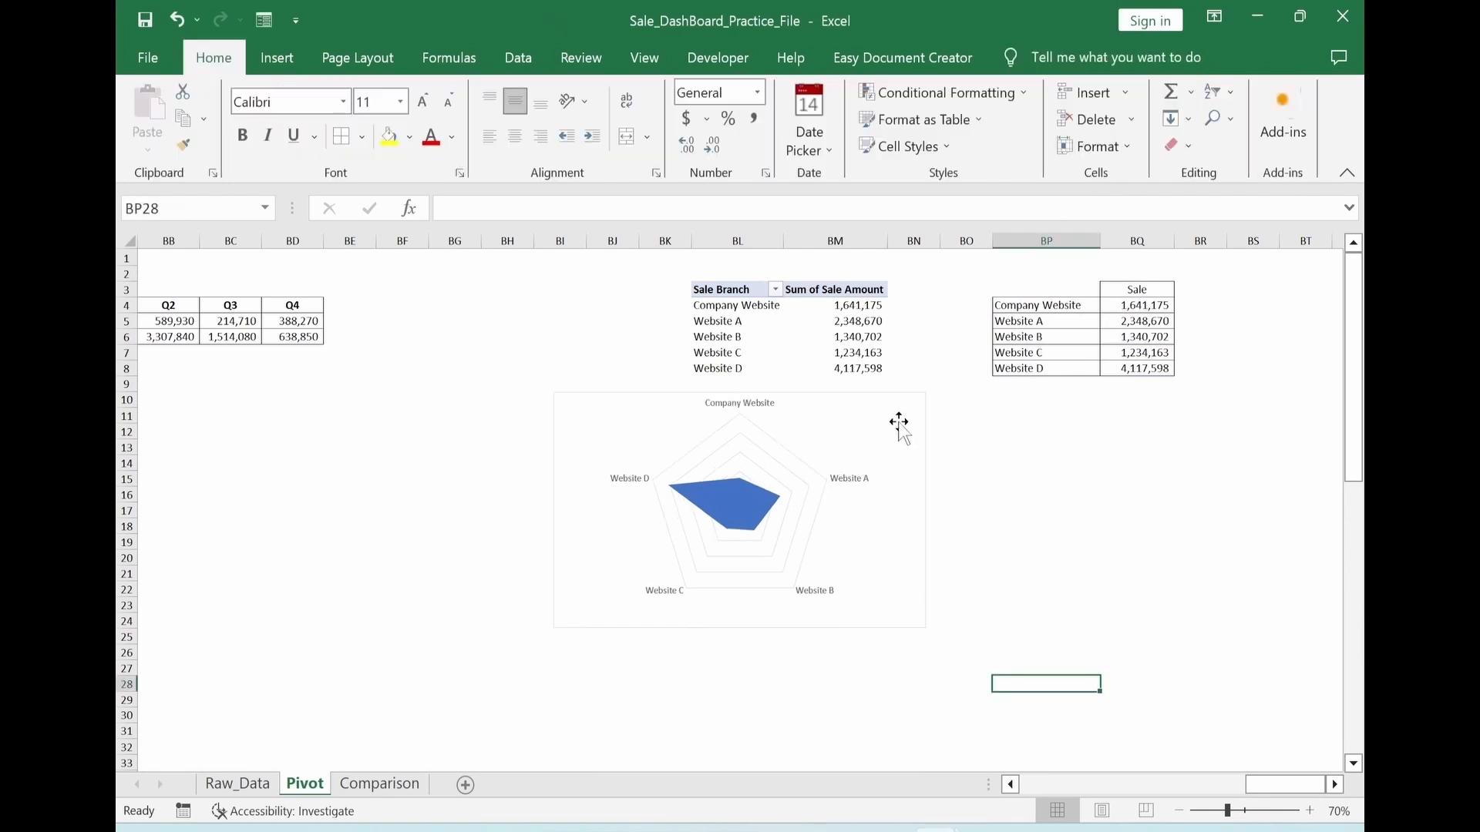
Set the radar chart area to no fill and no outline
left_click(902, 422)
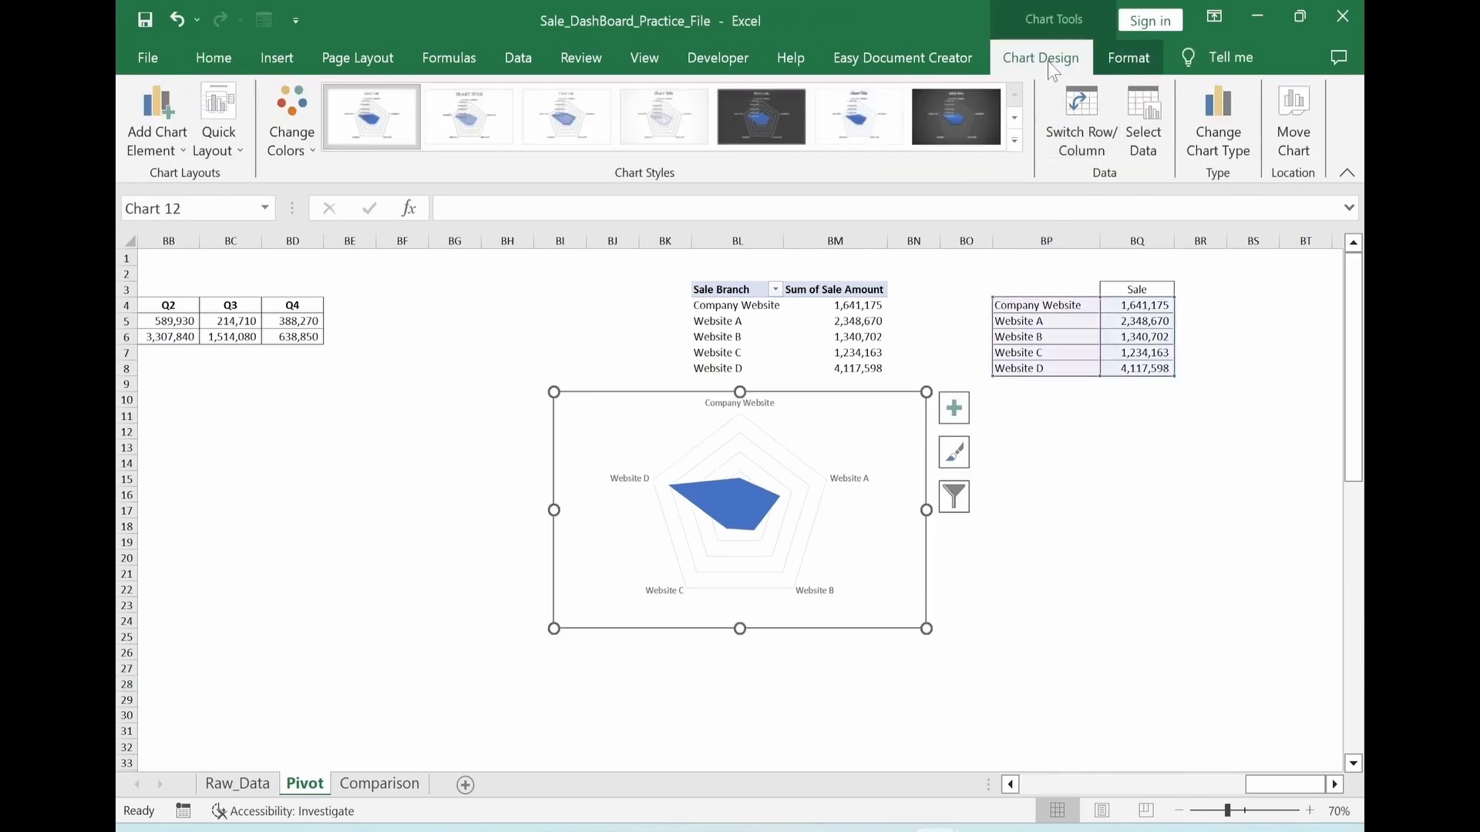
left_click(1121, 65)
left_click(721, 90)
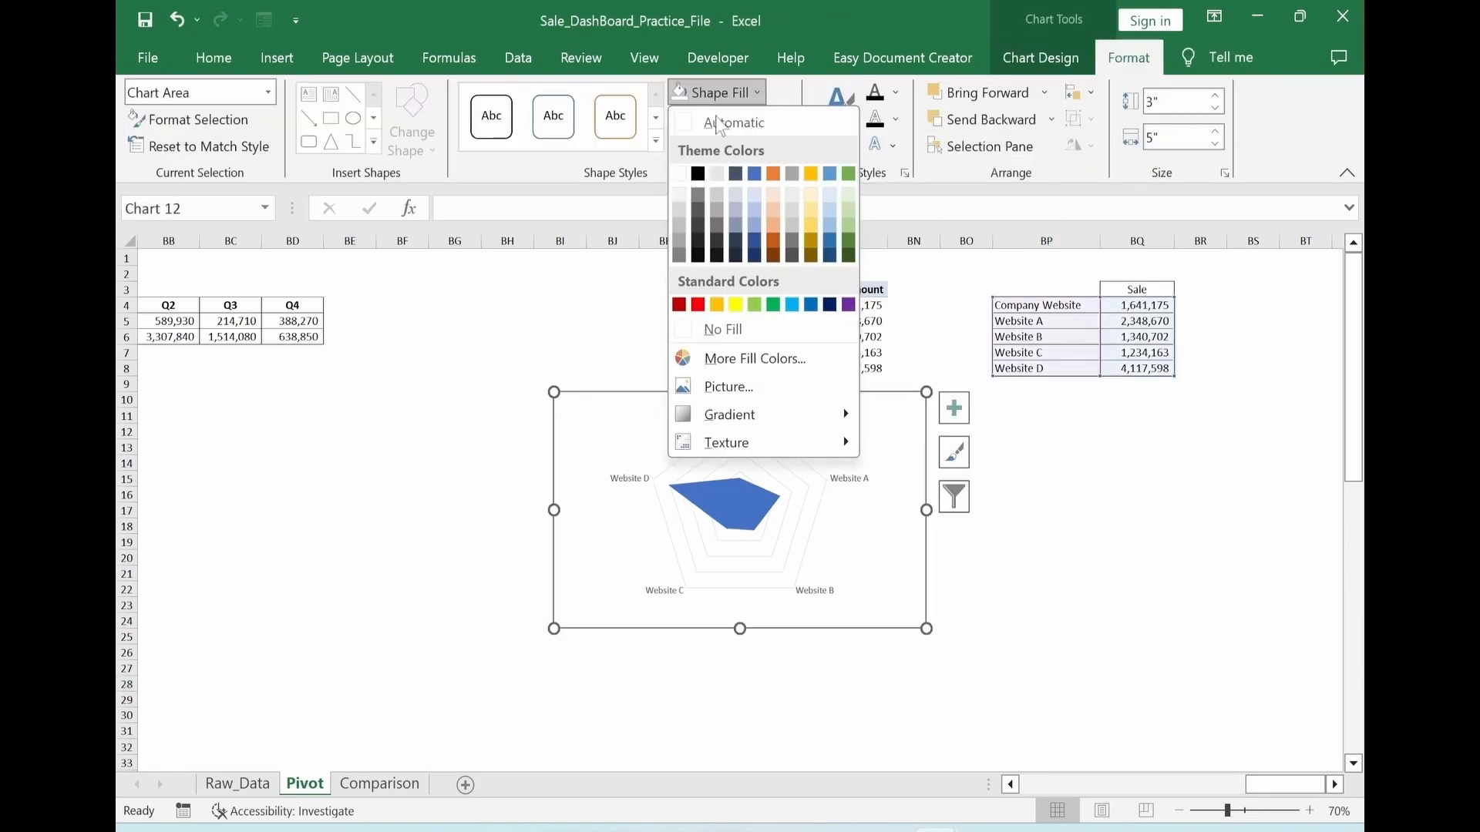
left_click(717, 330)
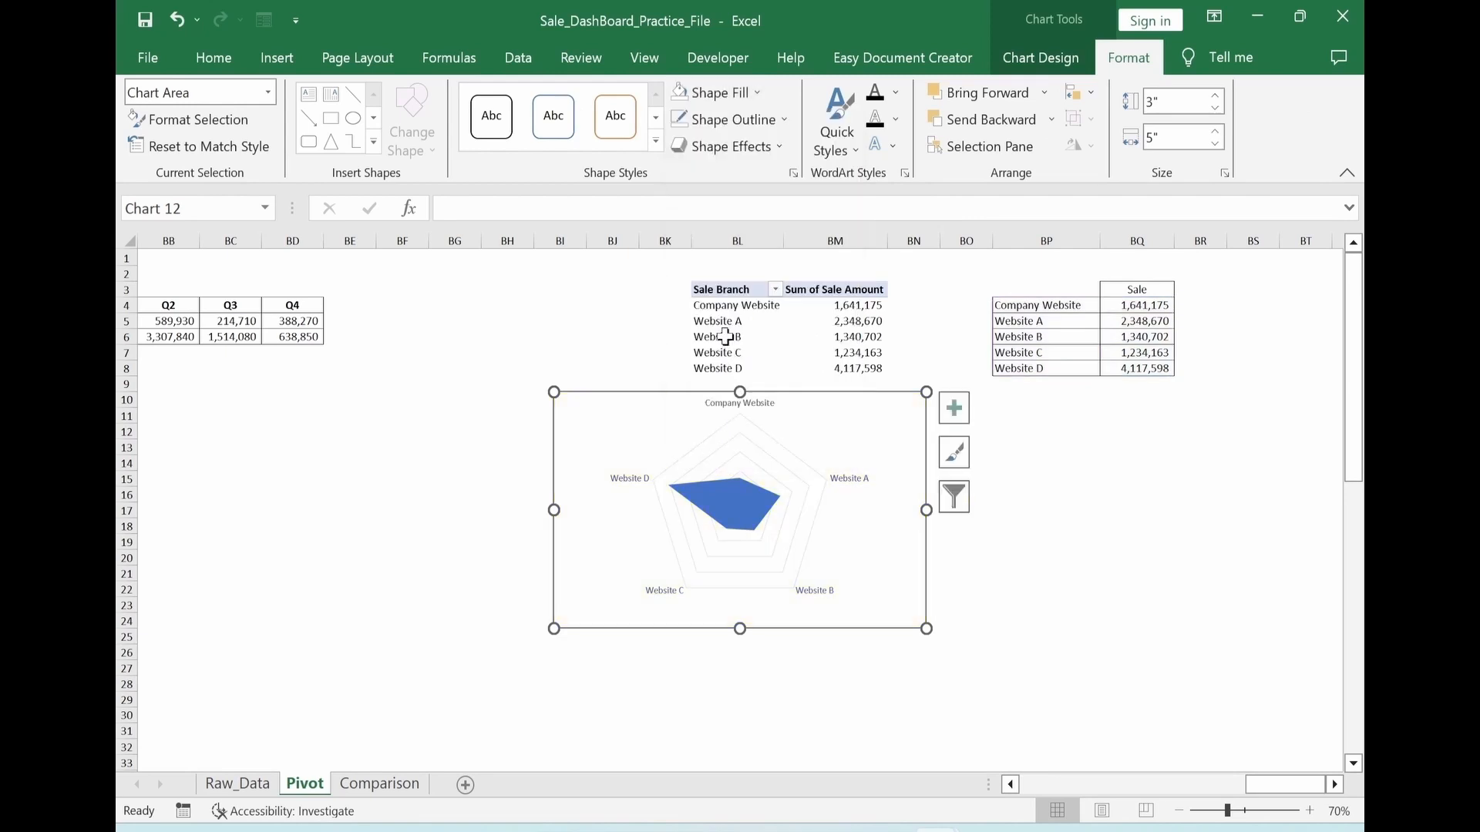
left_click(730, 119)
left_click(710, 356)
left_click(1046, 575)
Make the radar chart's category labels bold
left_click(626, 479)
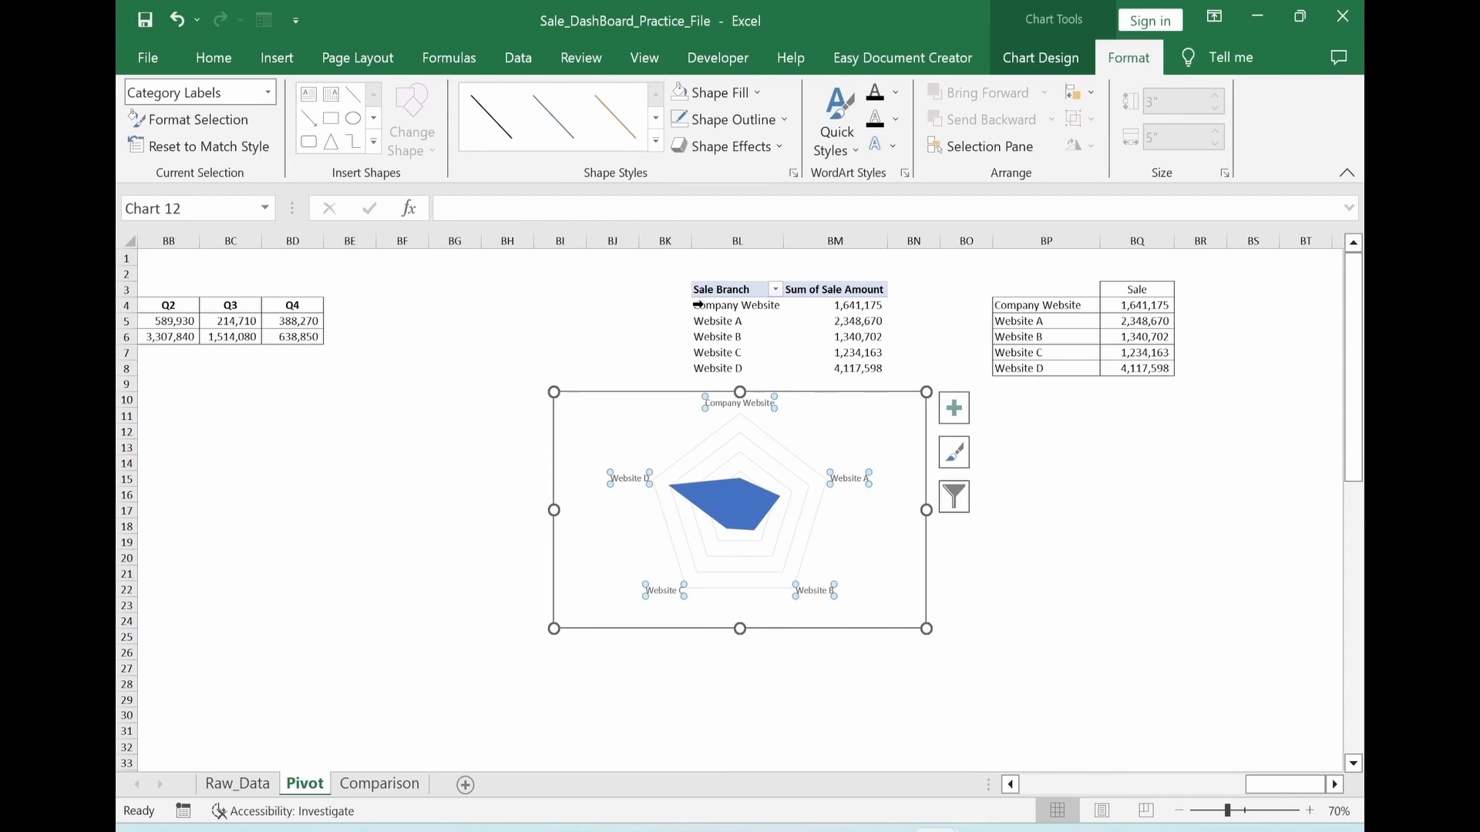
left_click(955, 408)
left_click(968, 715)
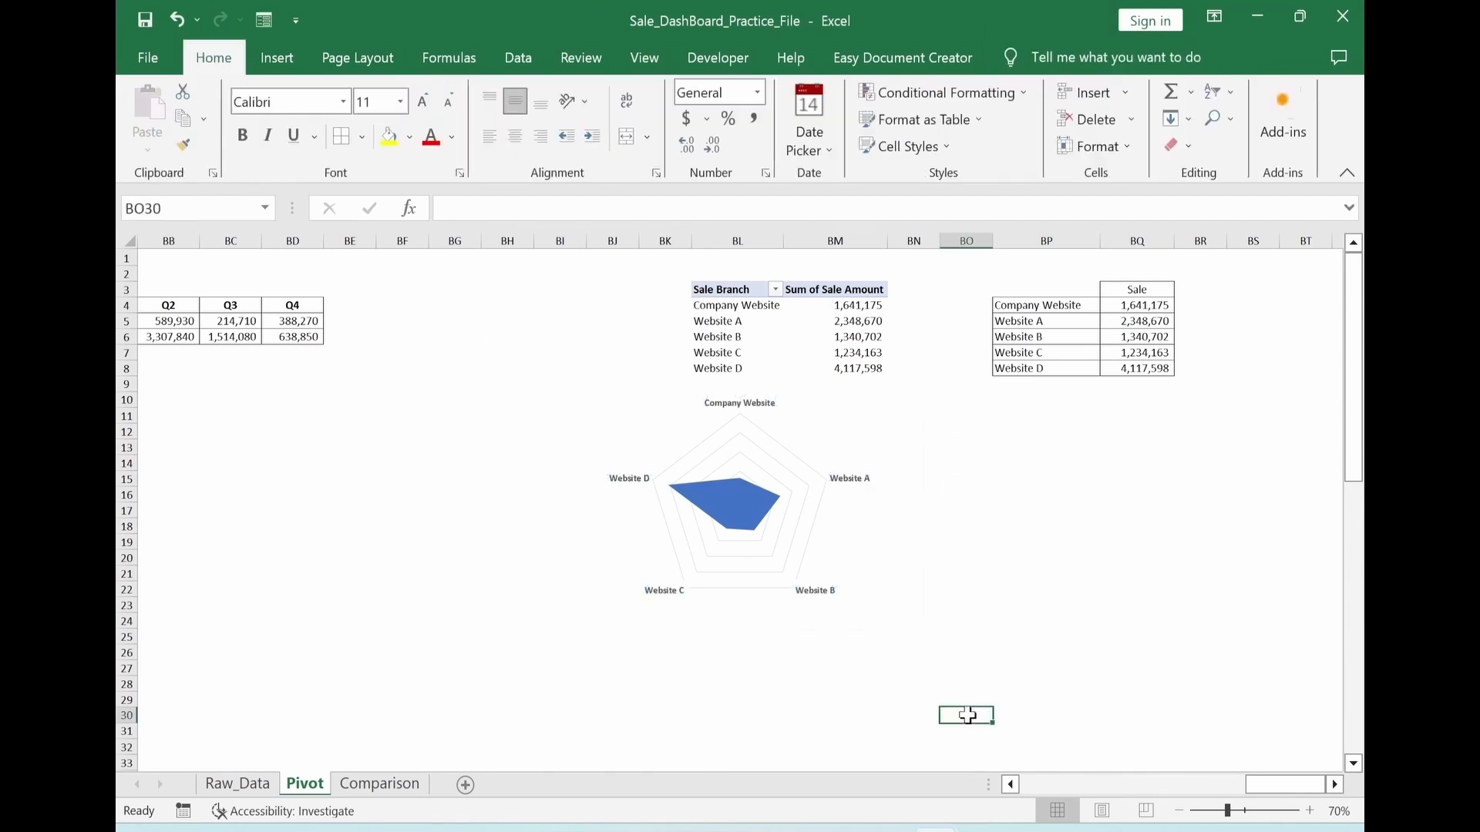
Draw a pentagon sized to the radar grid, about 2.21" high and 2.27" wide, and place it beside the chart
left_click(276, 60)
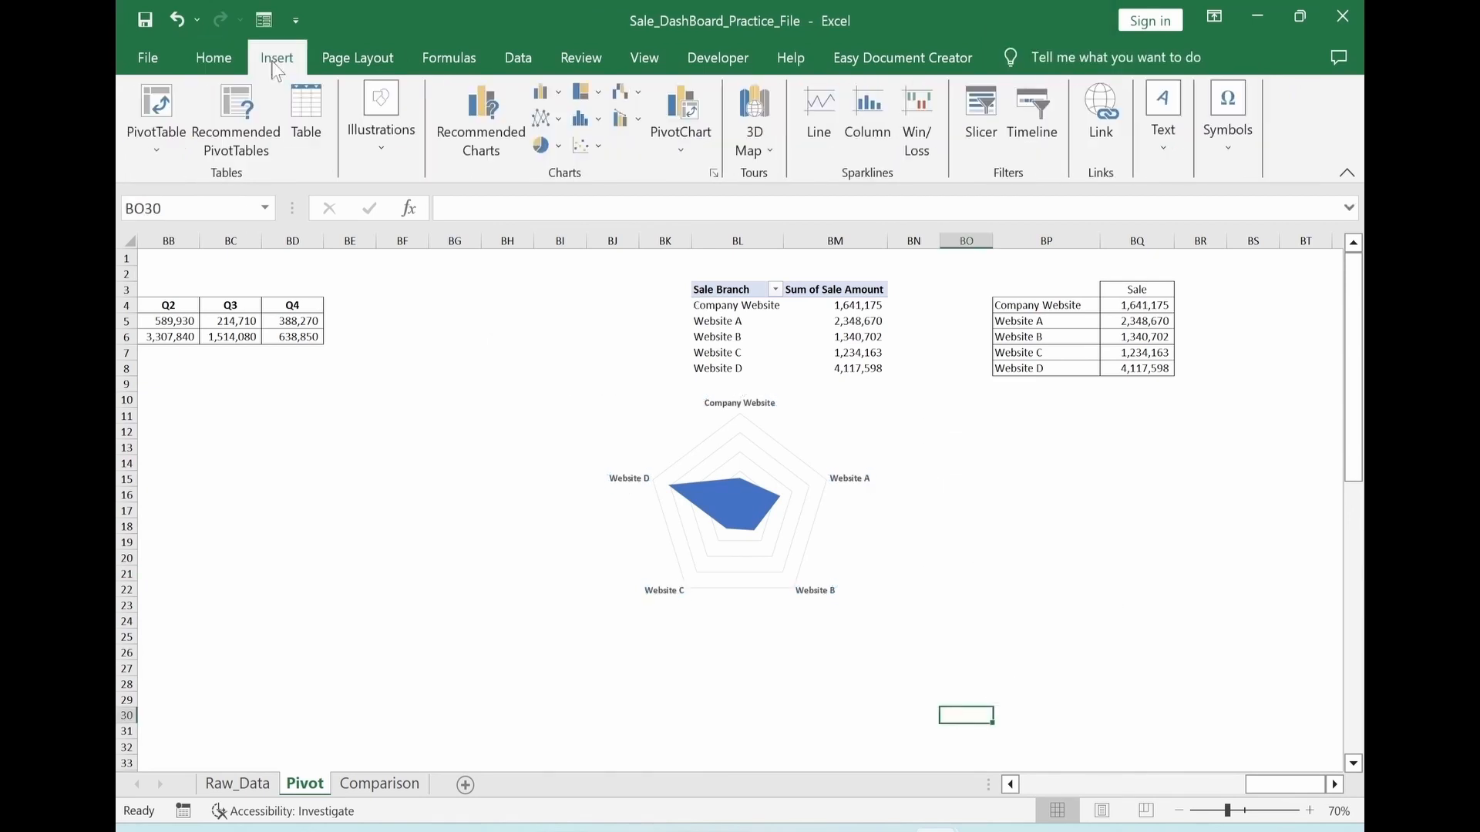
left_click(378, 143)
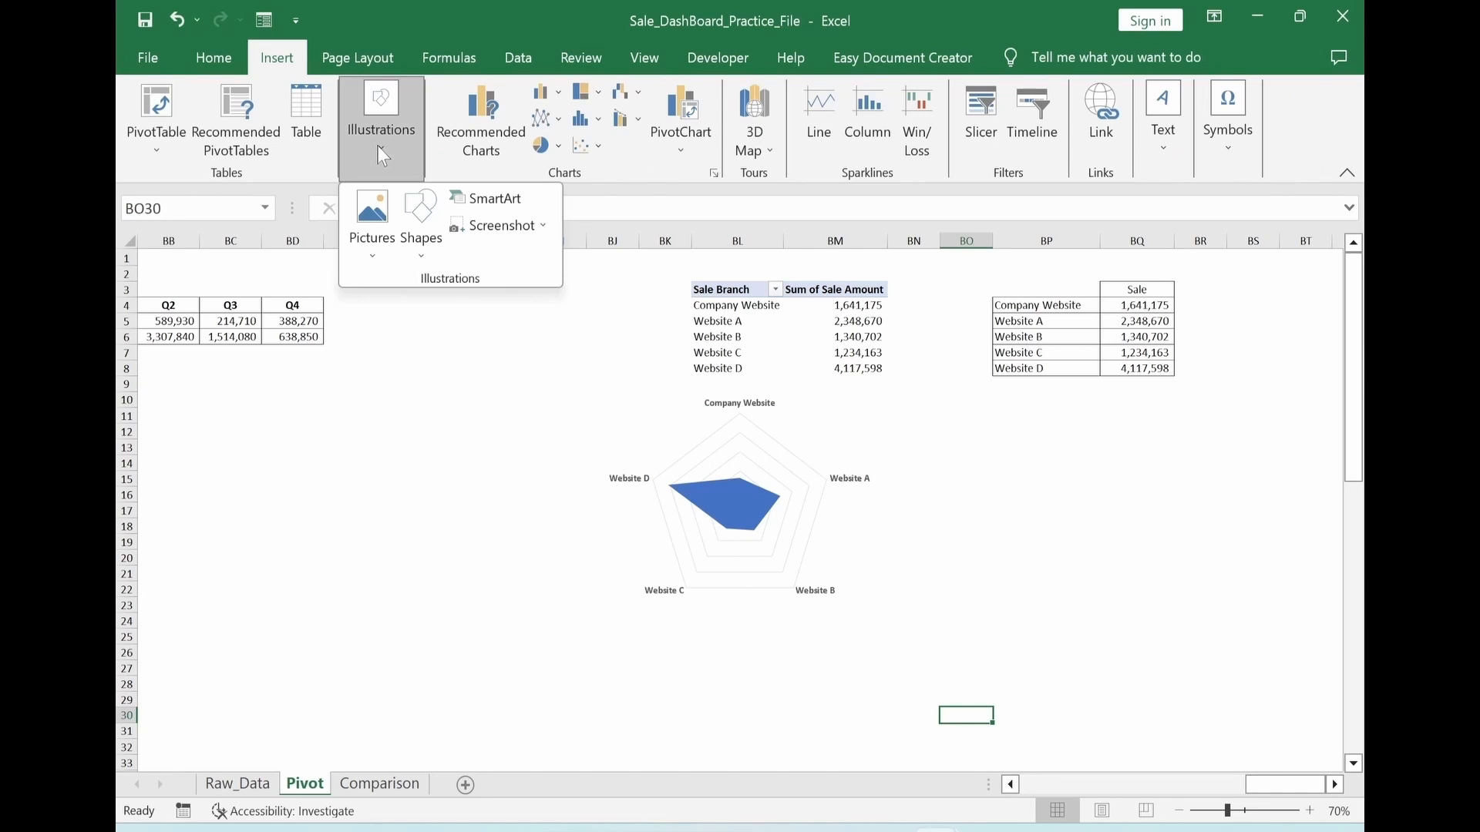
left_click(420, 231)
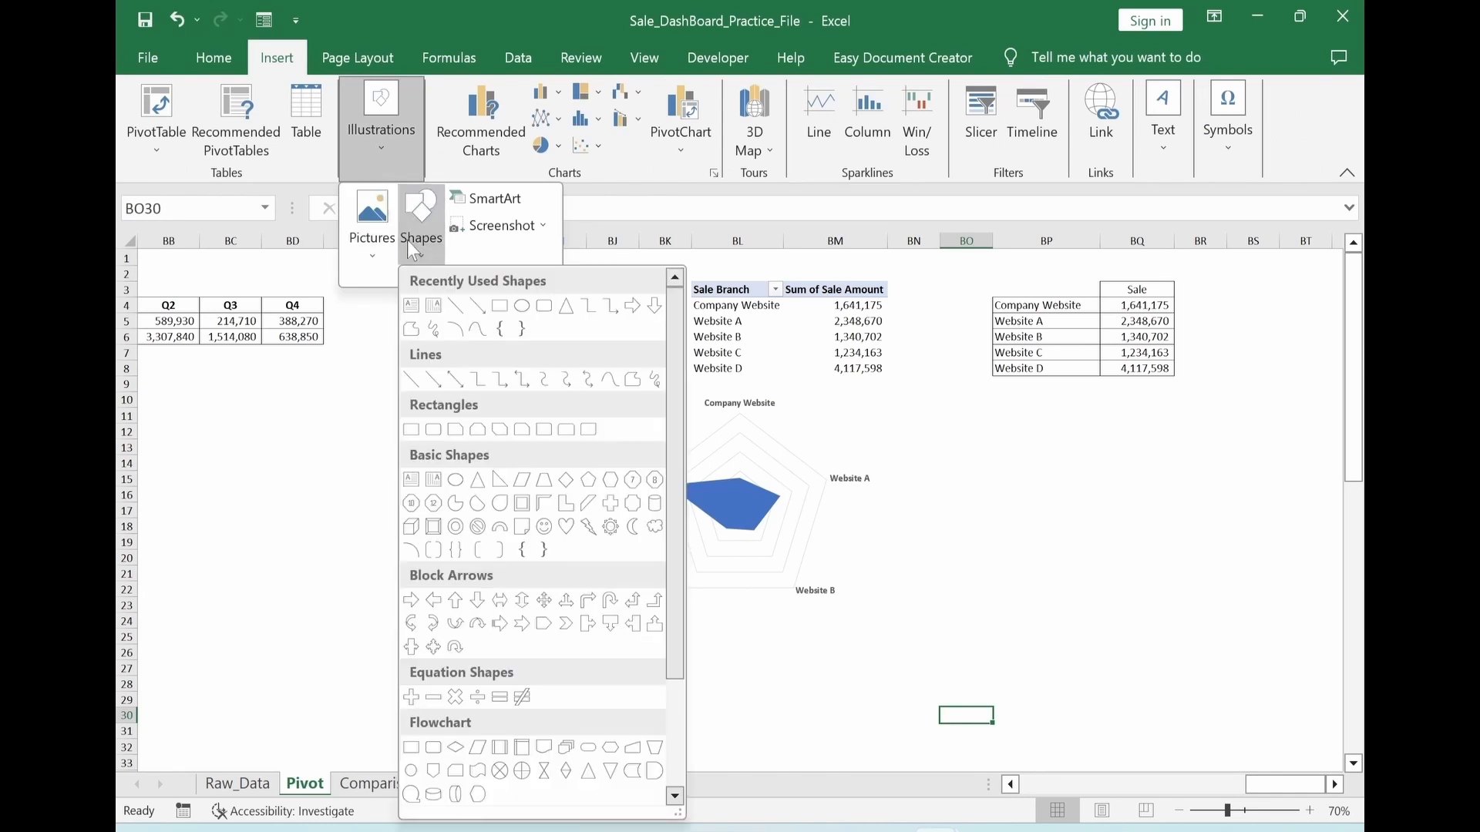
left_click(590, 483)
left_click_drag(479, 447, 655, 613)
left_click_drag(568, 588, 735, 550)
left_click_drag(815, 583, 825, 590)
left_click_drag(721, 556, 436, 560)
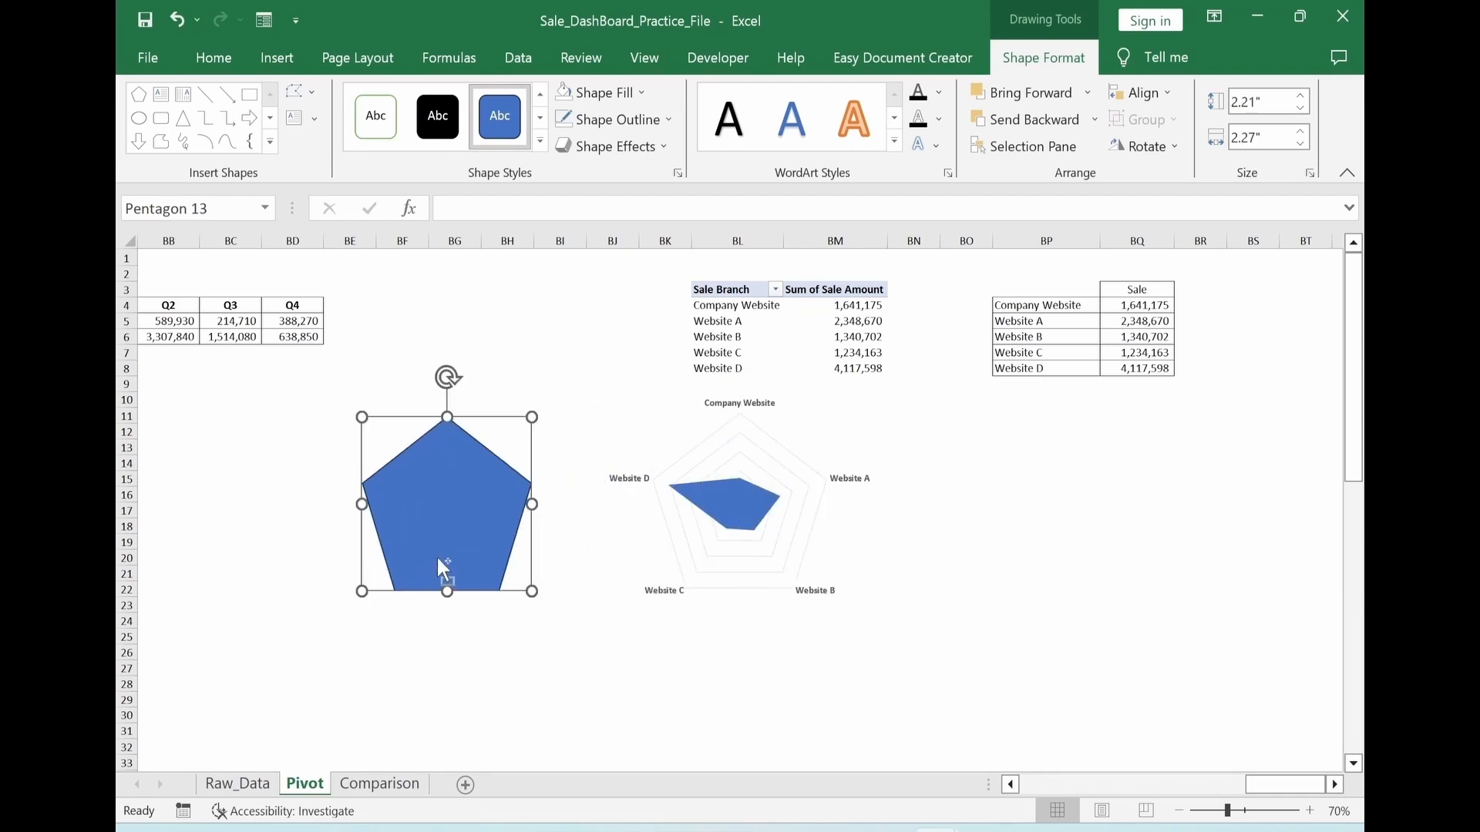
Format the pentagon with no outline and a dark gray solid fill at 85% transparency, and enlarge it to about 2.28" high by 2.35" wide
key("ctrl+1")
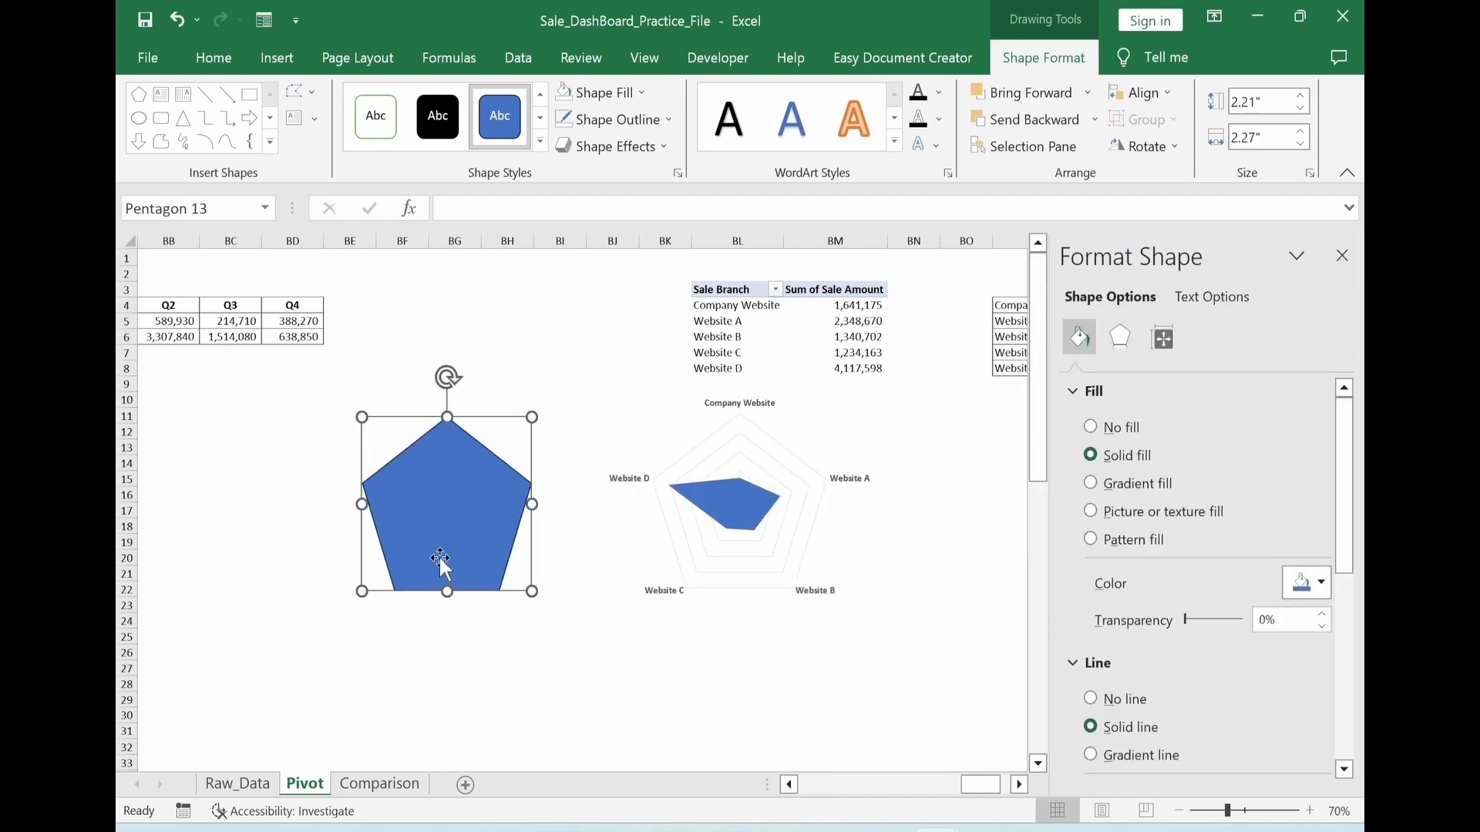
left_click(1092, 699)
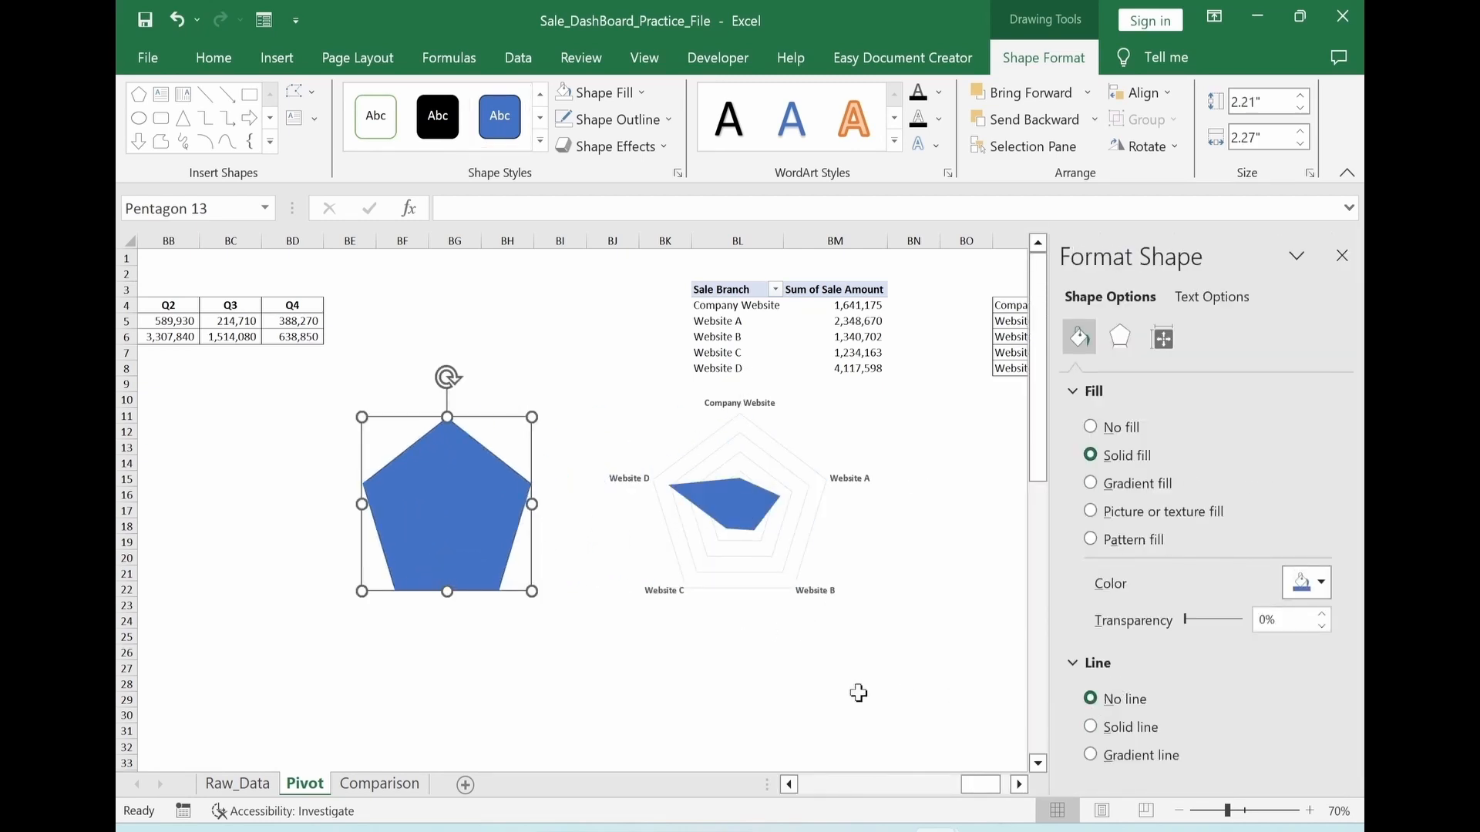
left_click(1311, 582)
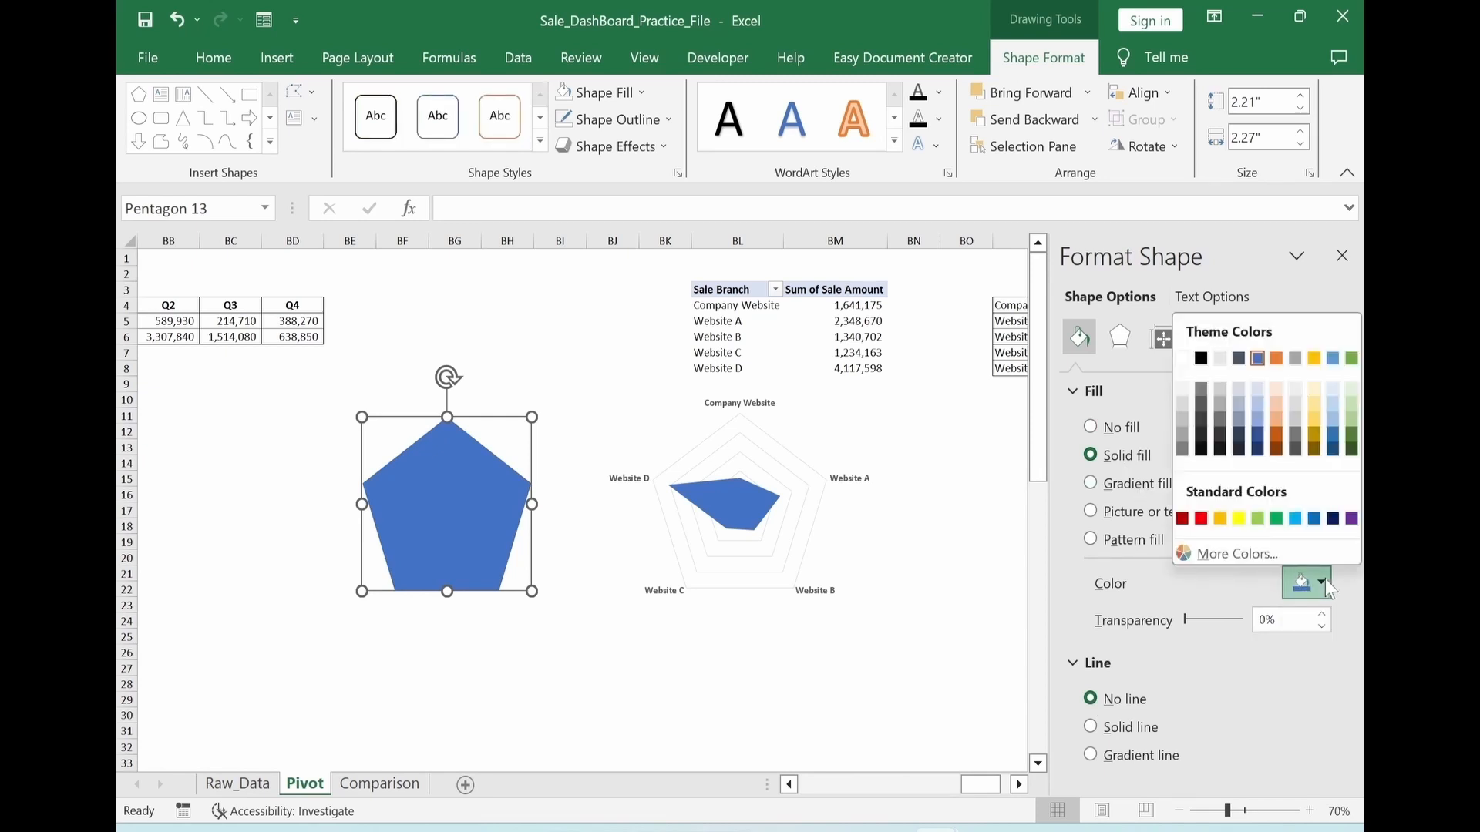
left_click(1182, 450)
double_click(1261, 623)
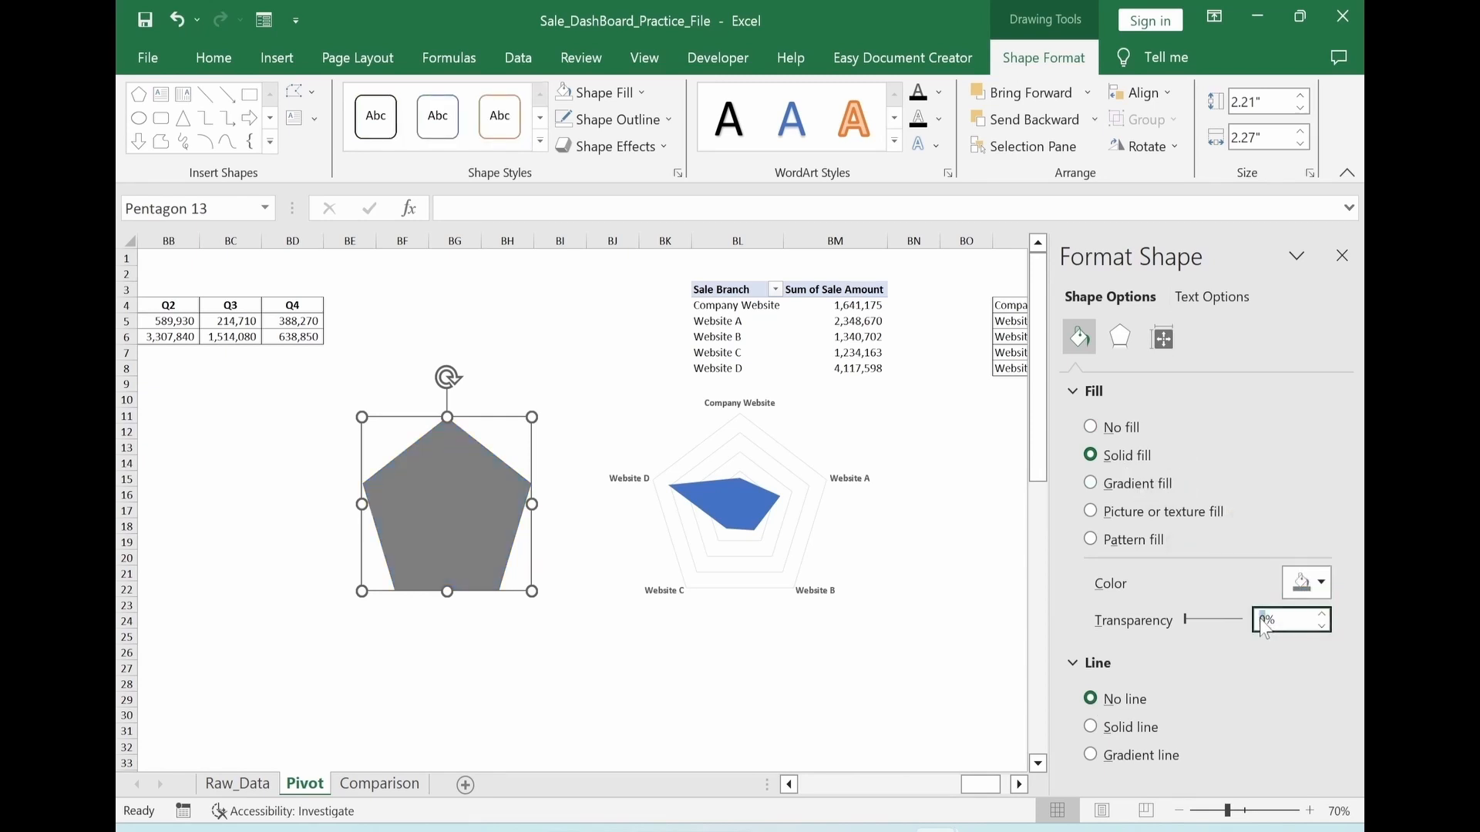
type("8")
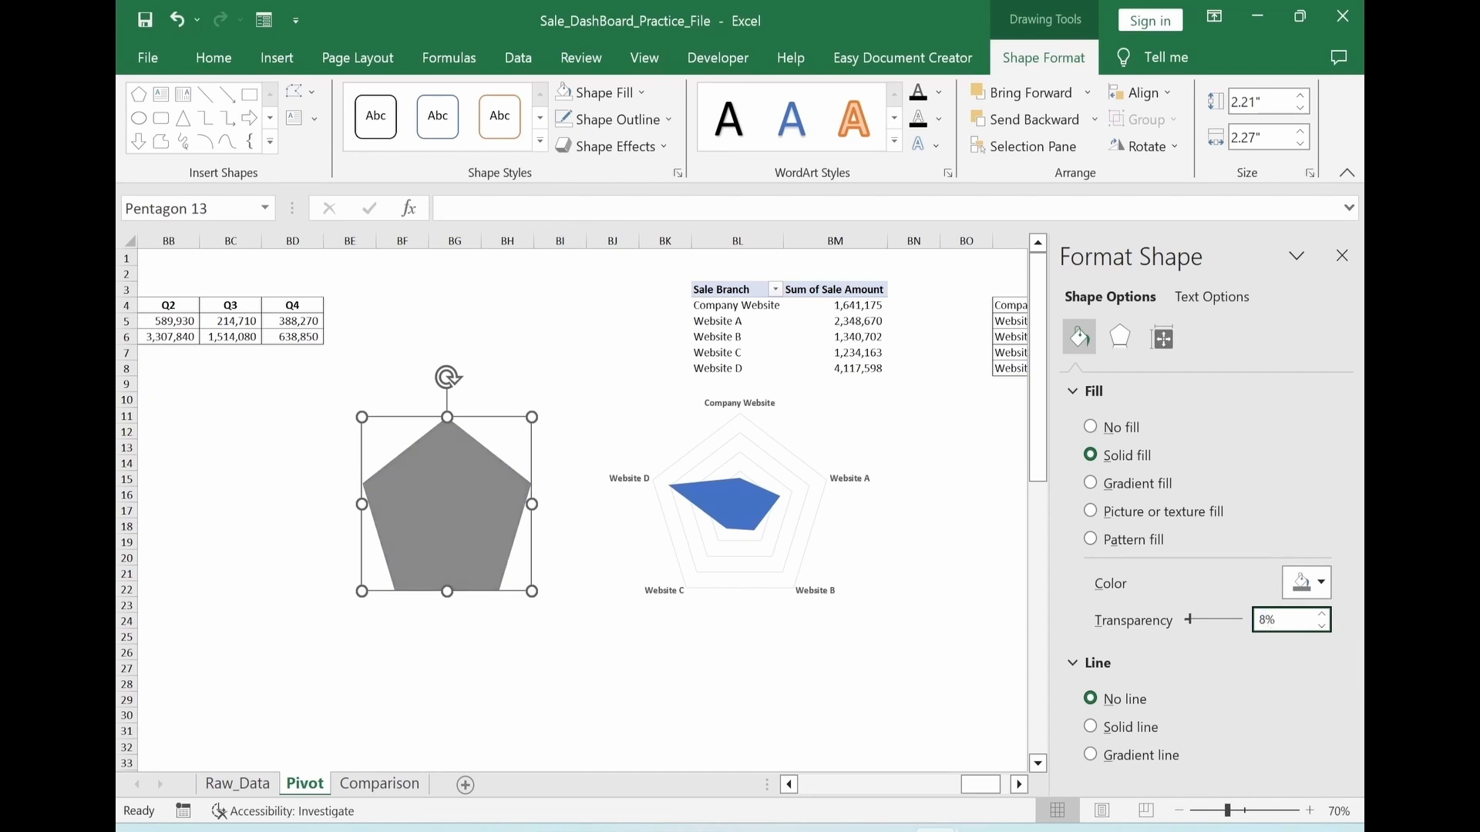
type("5")
left_click_drag(471, 583, 512, 568)
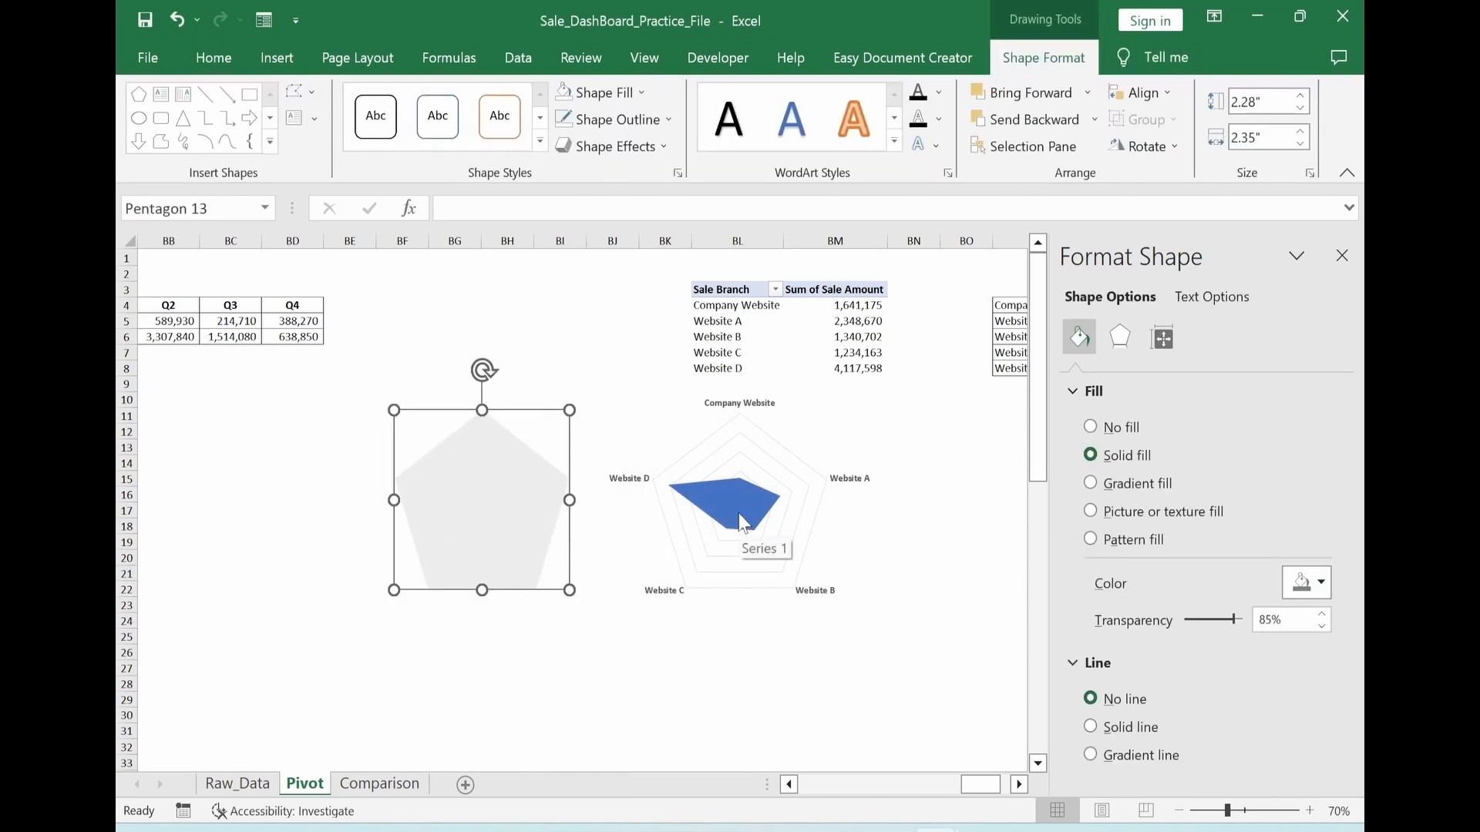
Remove the line from the radar chart's data series and give its marker fill a gradient
left_click(741, 524)
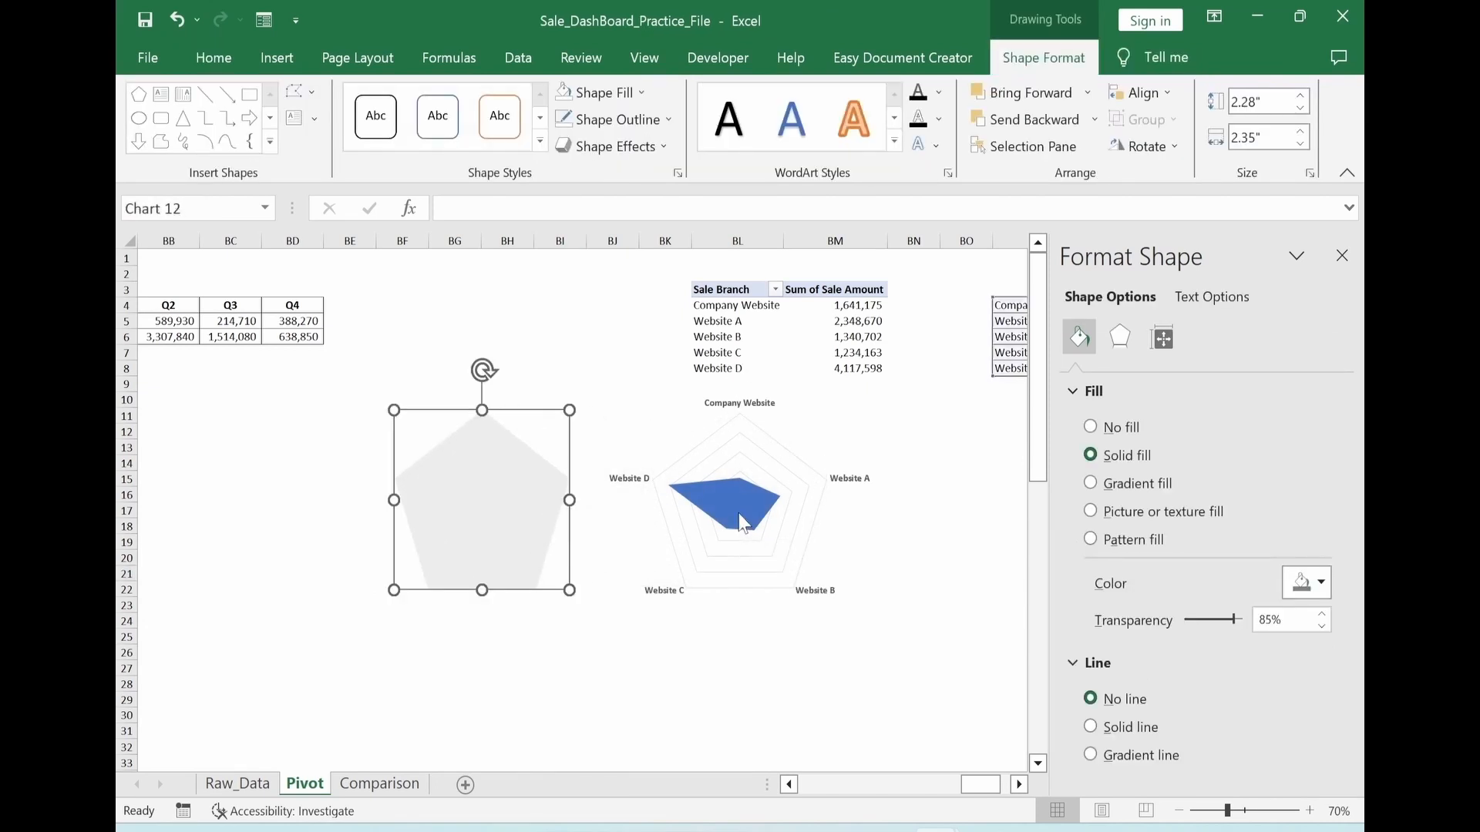
left_click(1080, 341)
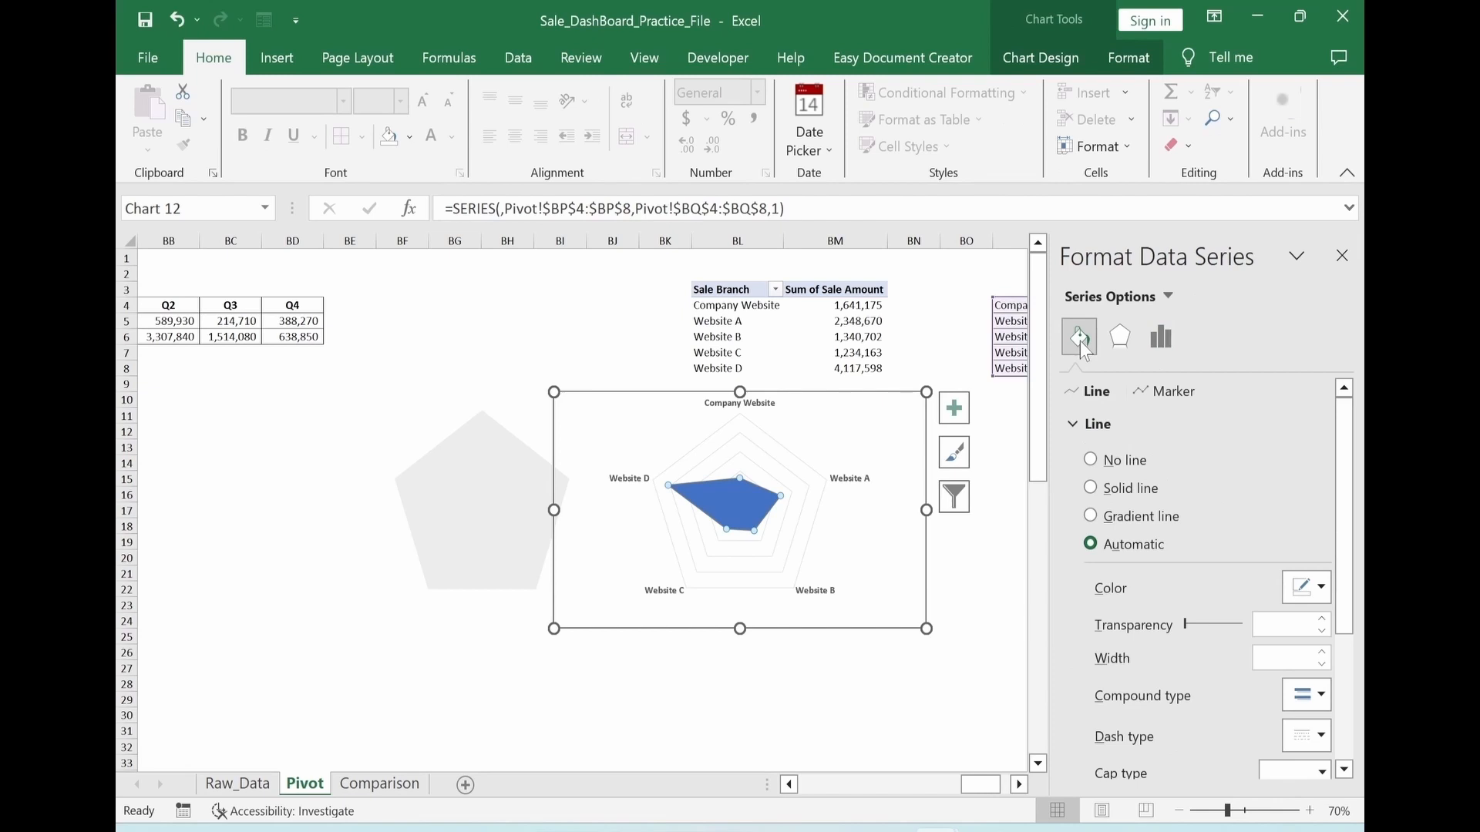
left_click(1091, 460)
left_click(1173, 391)
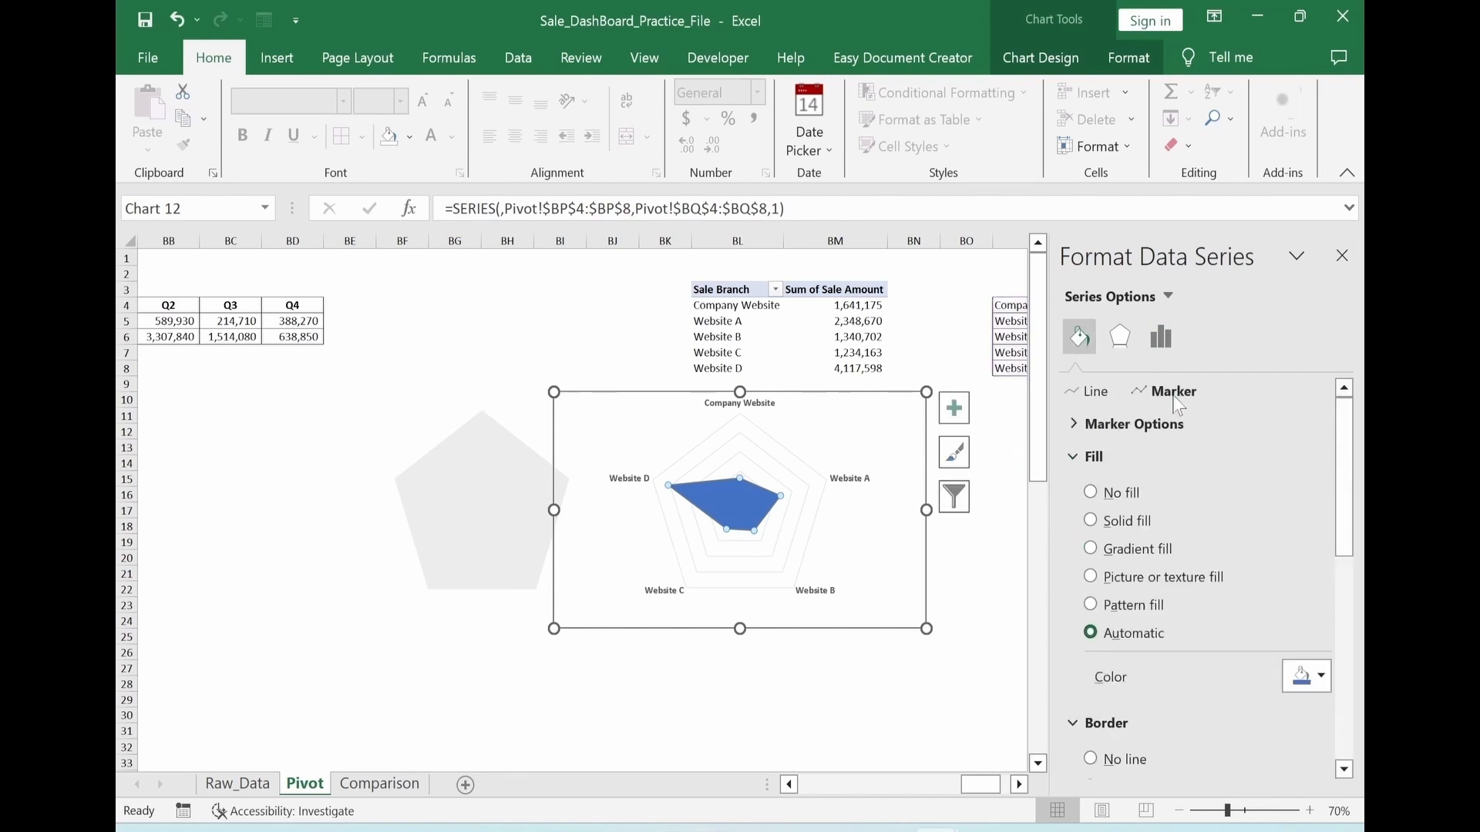
left_click(1073, 425)
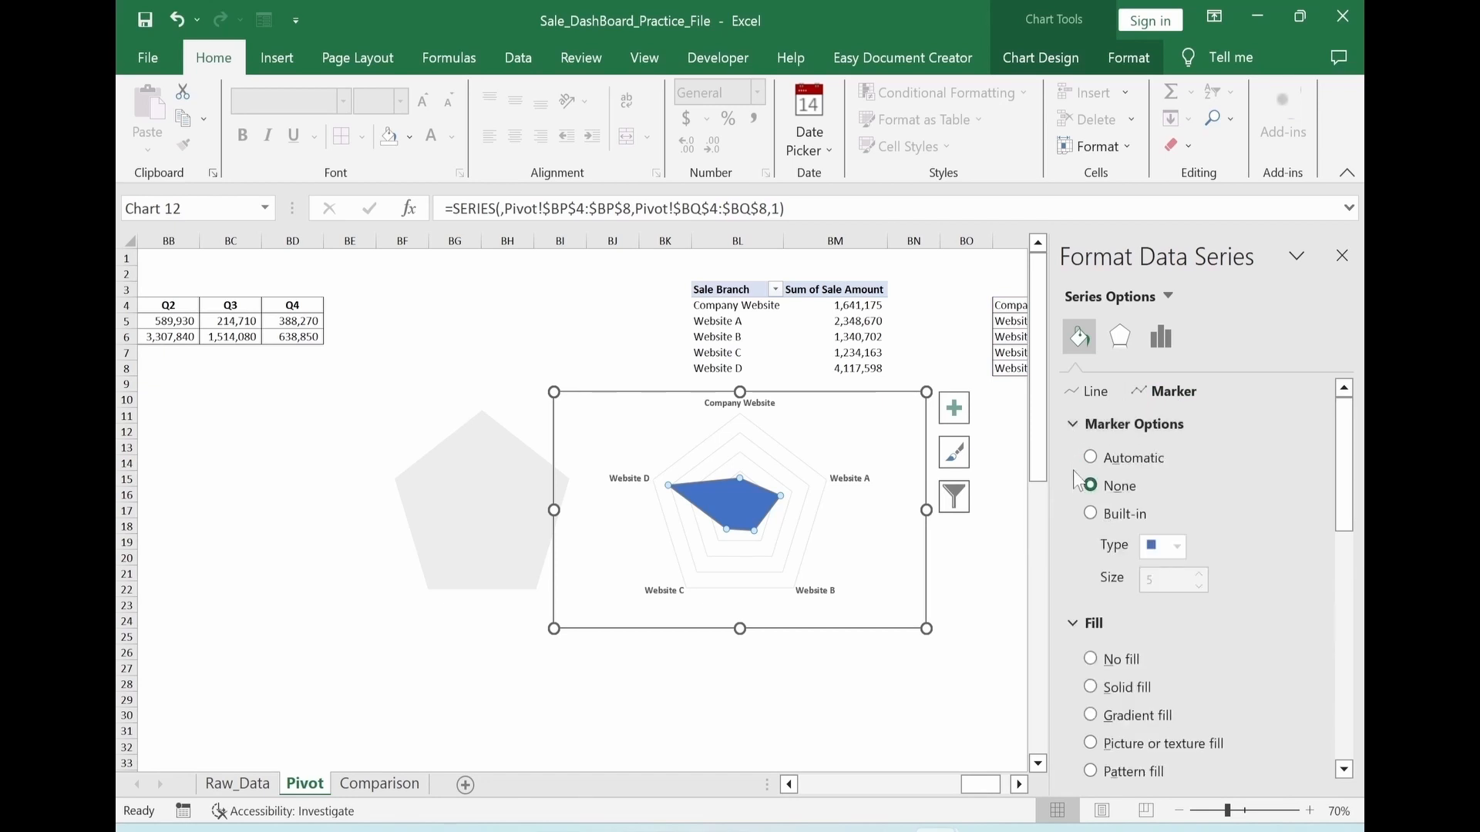
left_click_drag(1341, 433, 1341, 483)
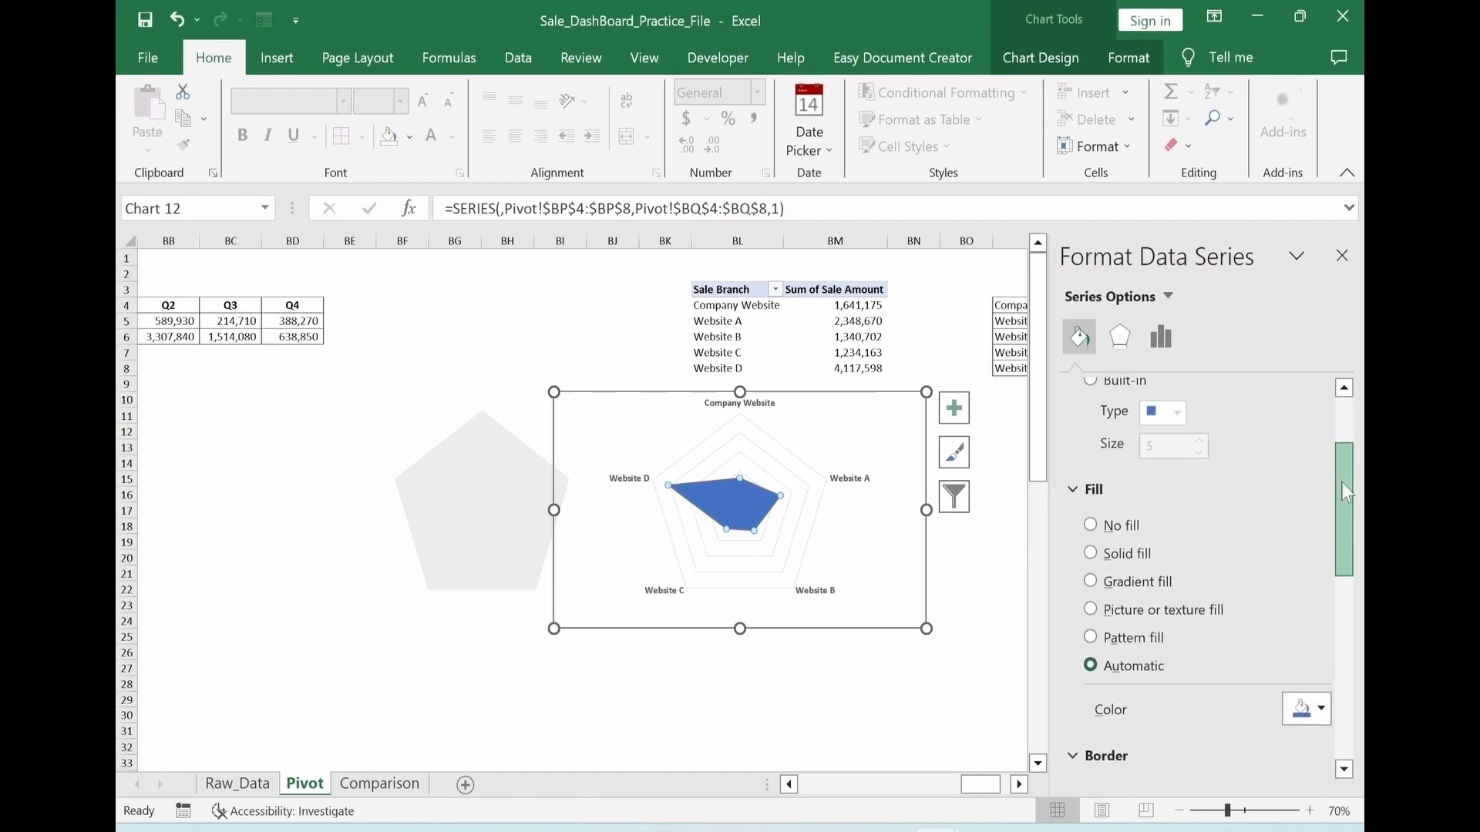
left_click(1092, 582)
left_click_drag(1345, 524, 1345, 593)
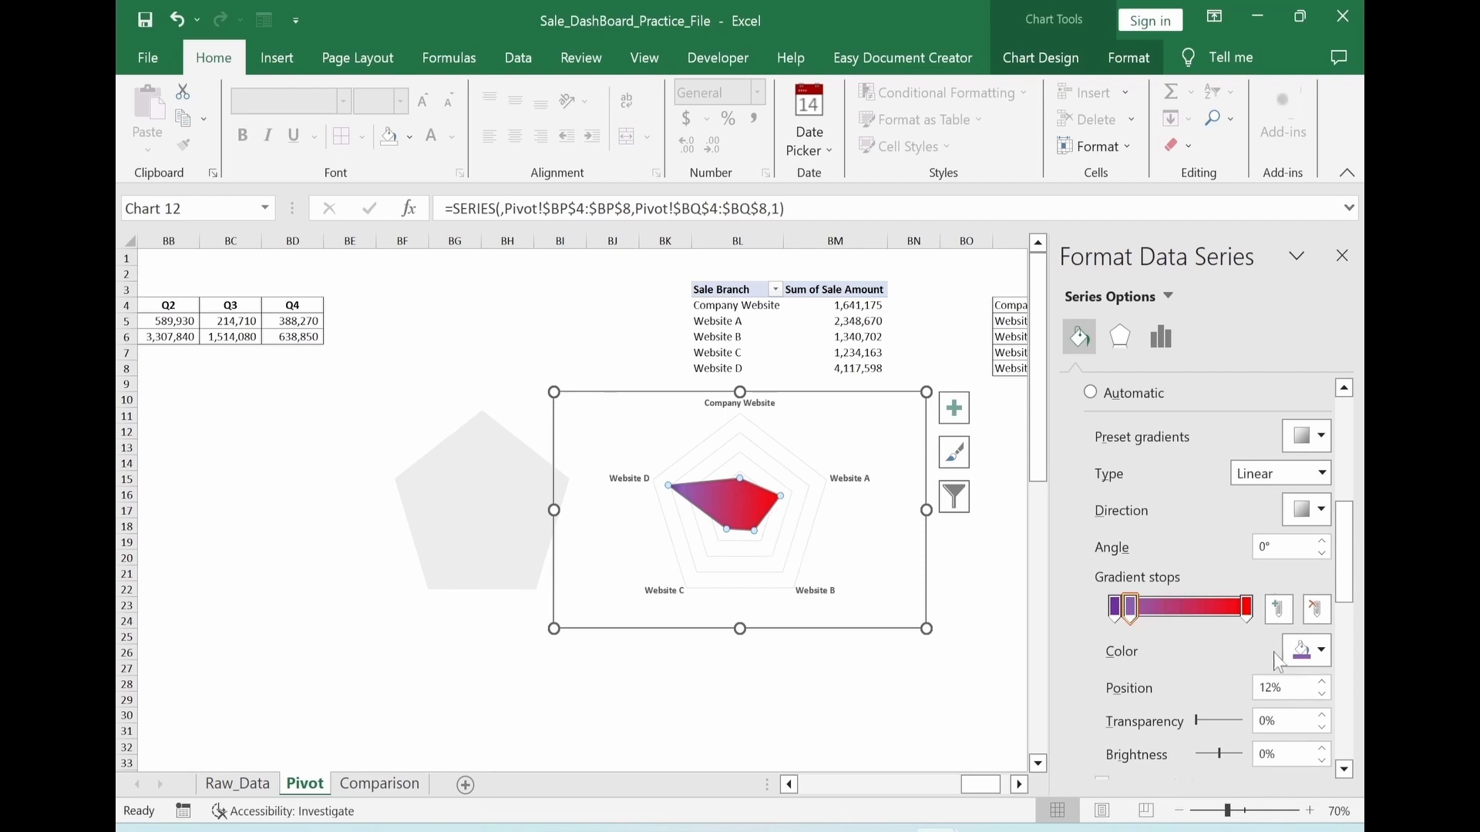
Set the color of the radar series' last gradient stop, at the 100% position, to white
left_click(1247, 608)
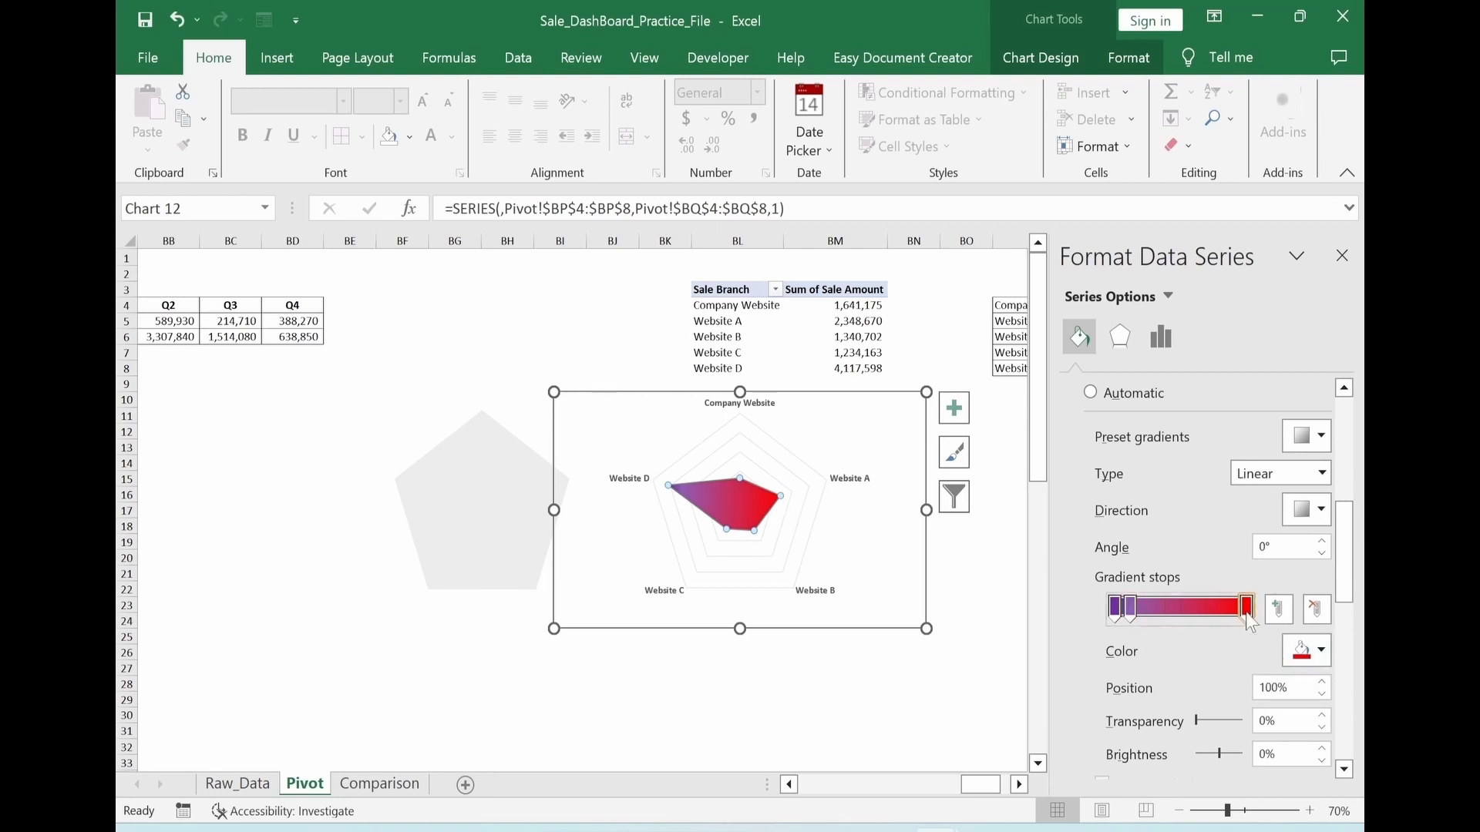
left_click(1321, 651)
left_click(1180, 478)
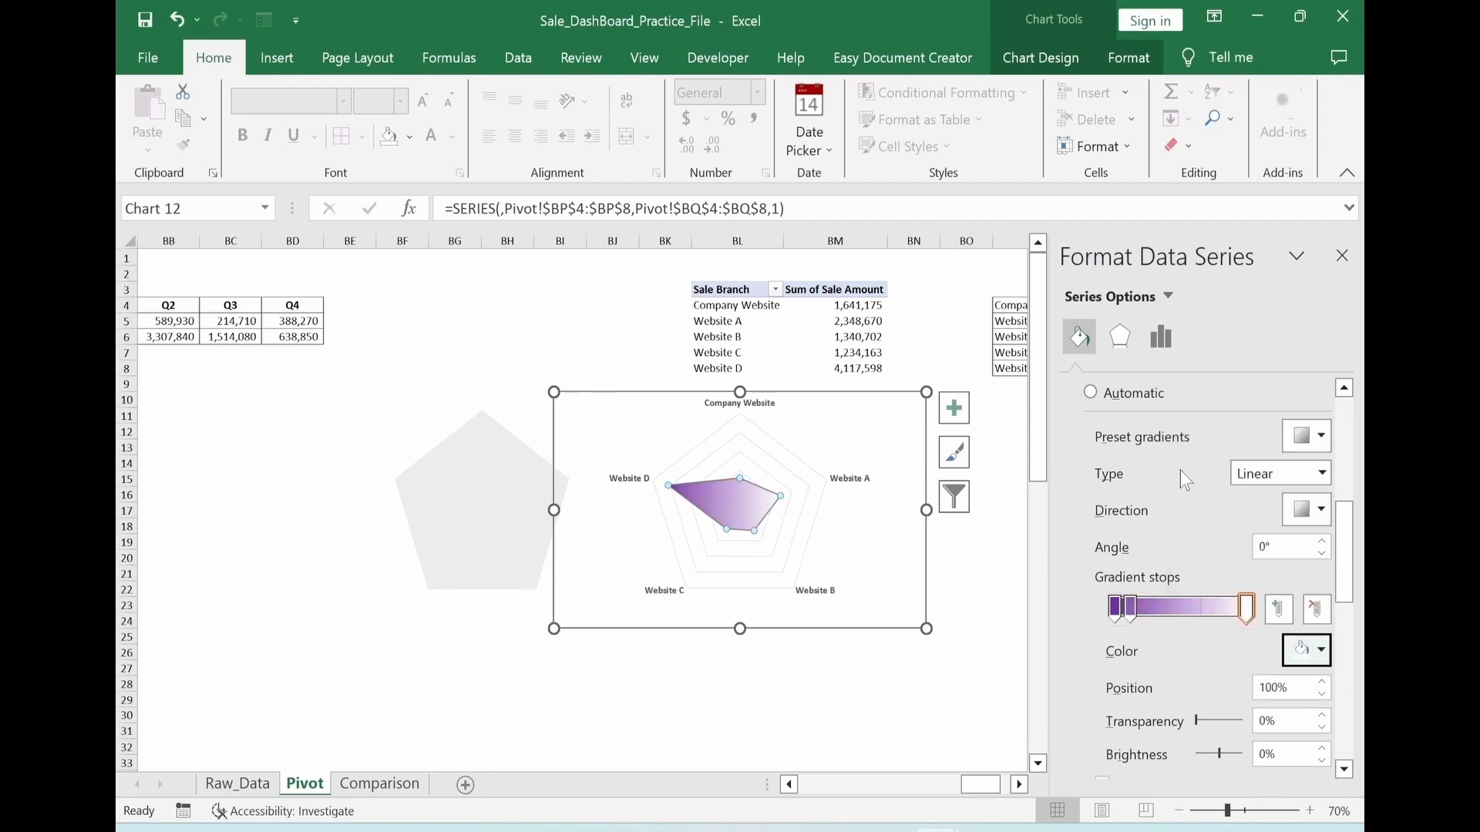
left_click(852, 676)
Place the gray pentagon over the radar grid and send the radar chart to the back
left_click(502, 578)
left_click_drag(502, 578, 762, 580)
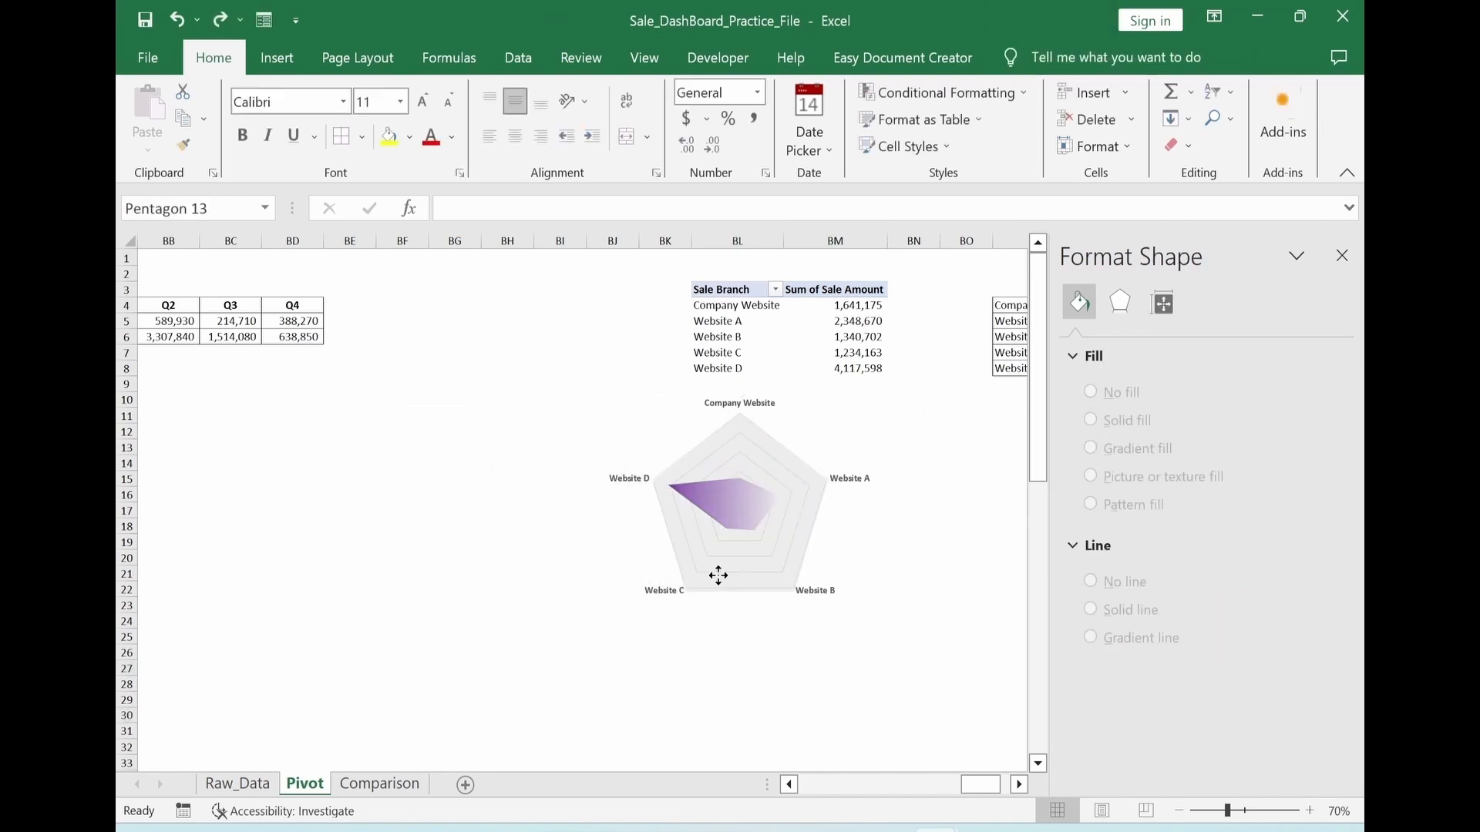
left_click(717, 575)
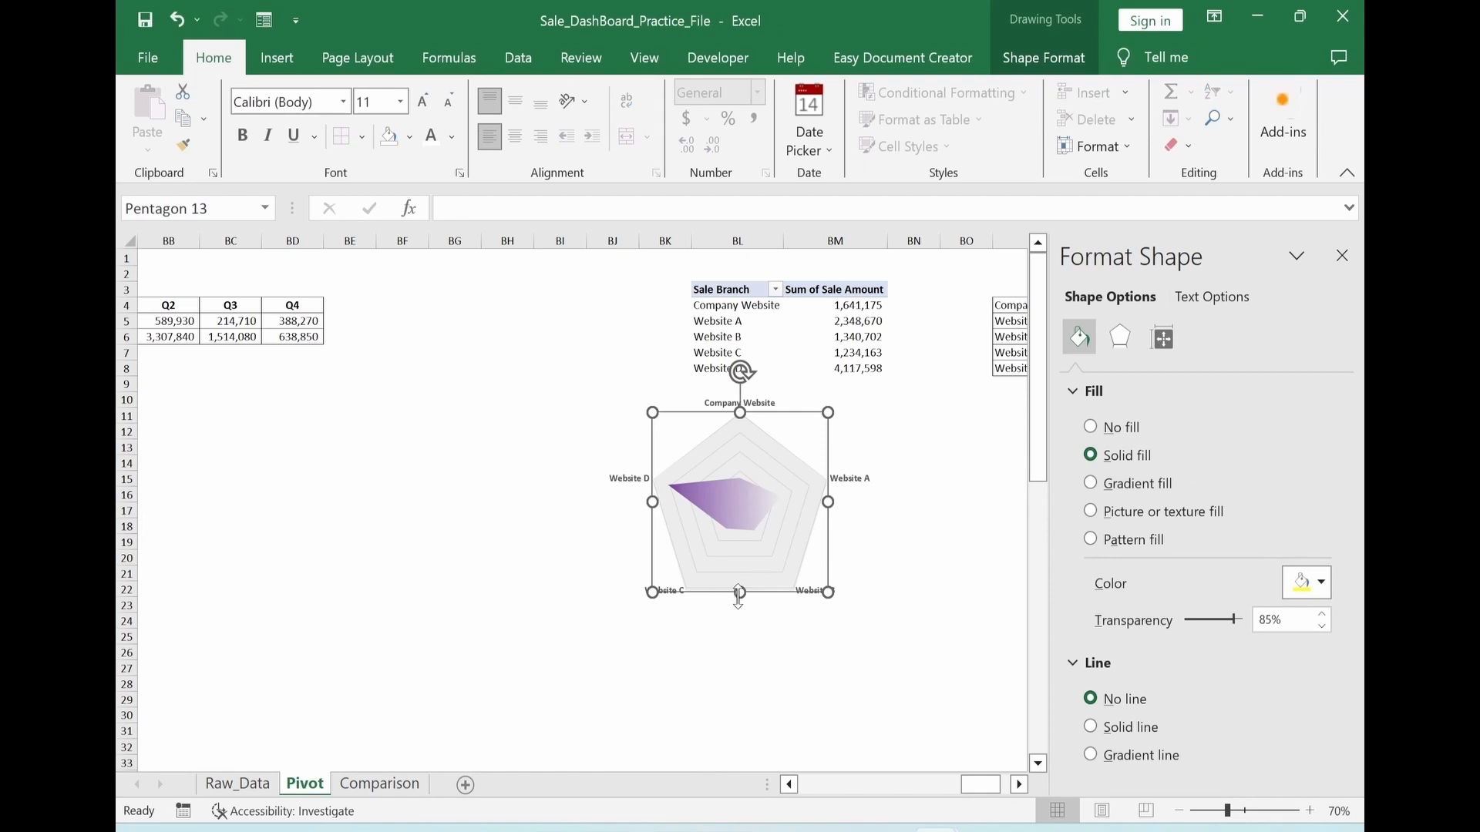
left_click(552, 628)
right_click(553, 628)
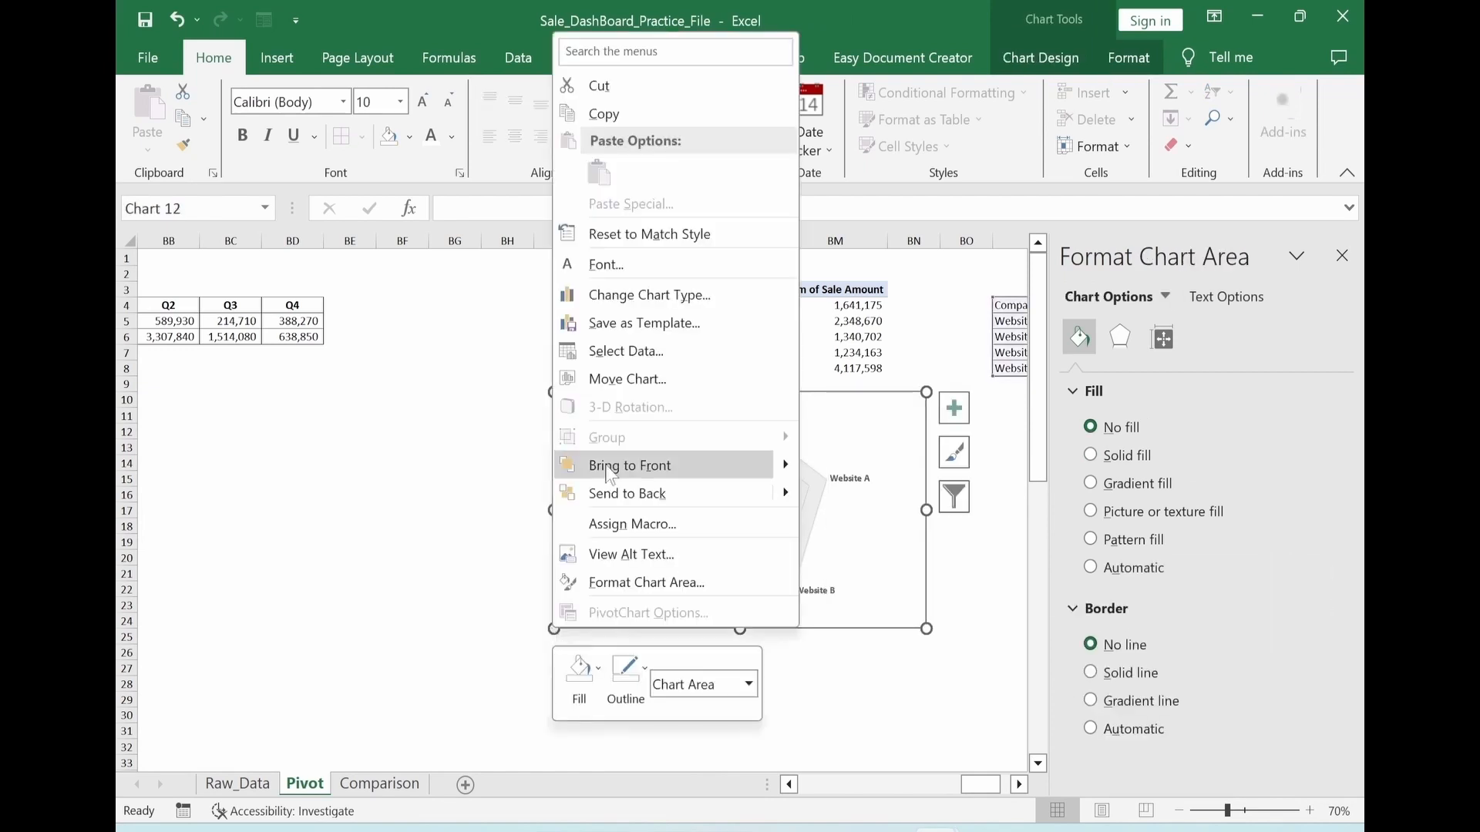
left_click(615, 493)
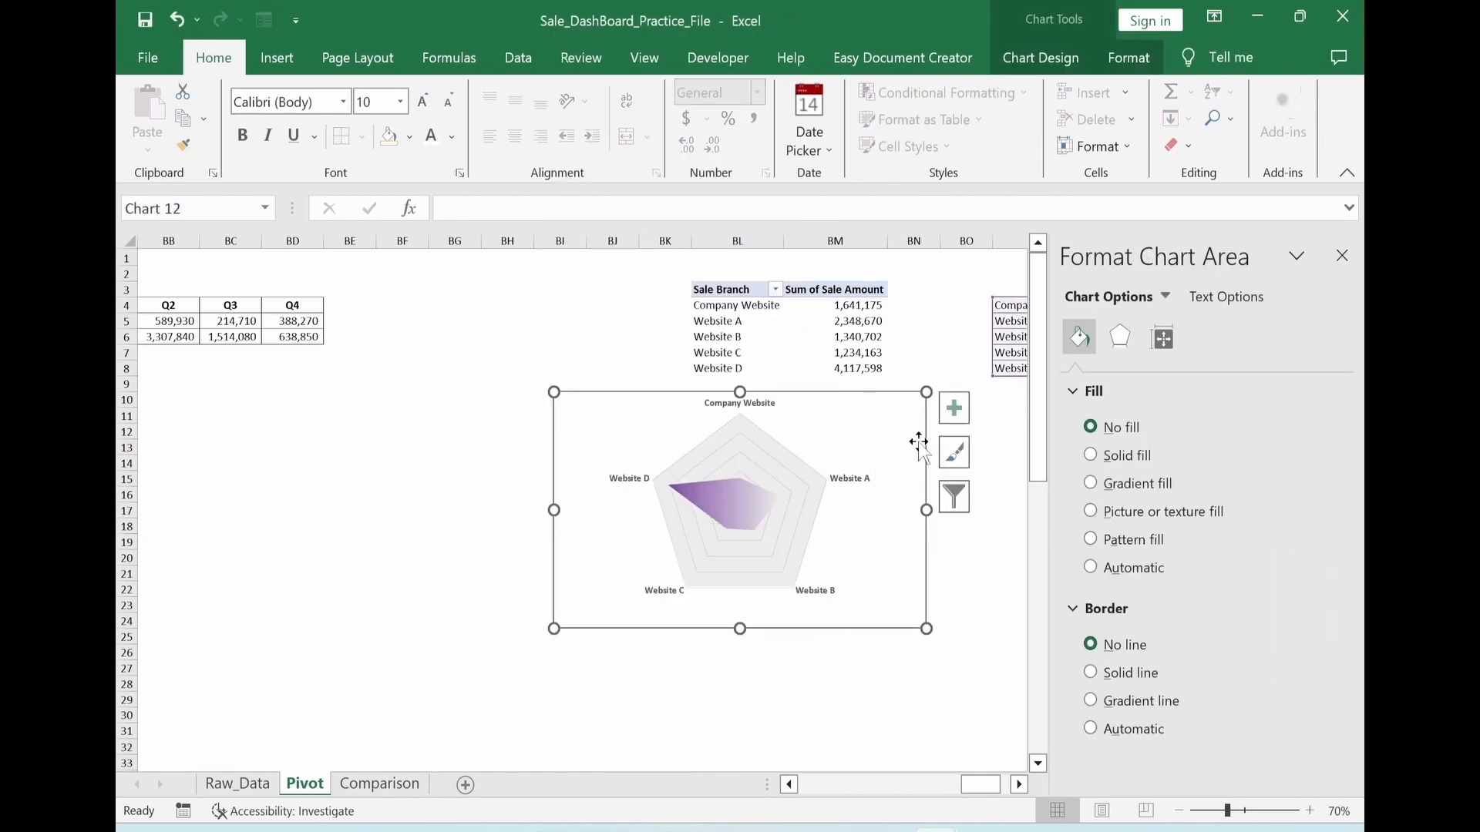
Remove the radar chart's gridlines and group the chart with the pentagon
left_click(954, 409)
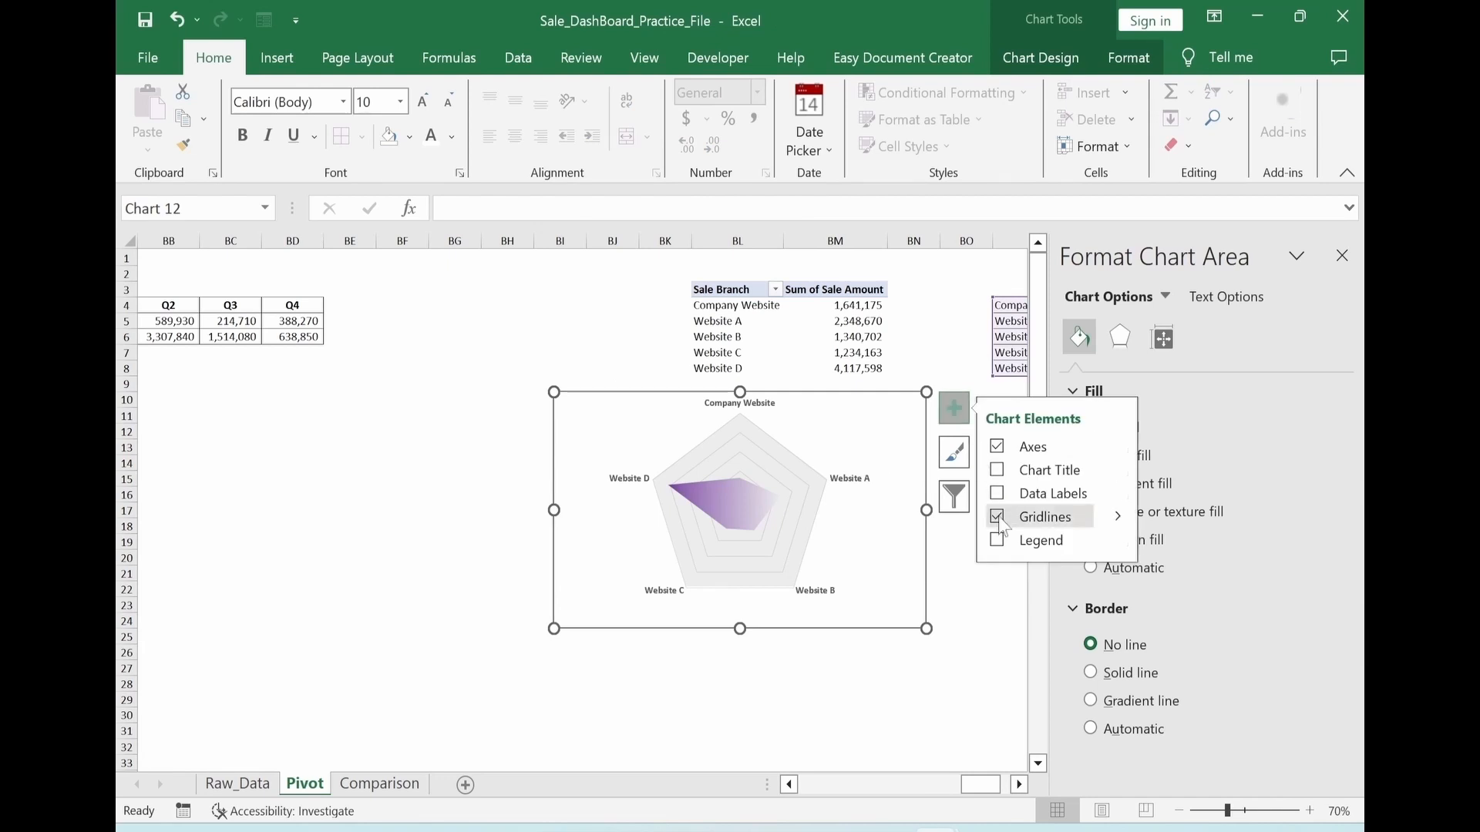
left_click(756, 588)
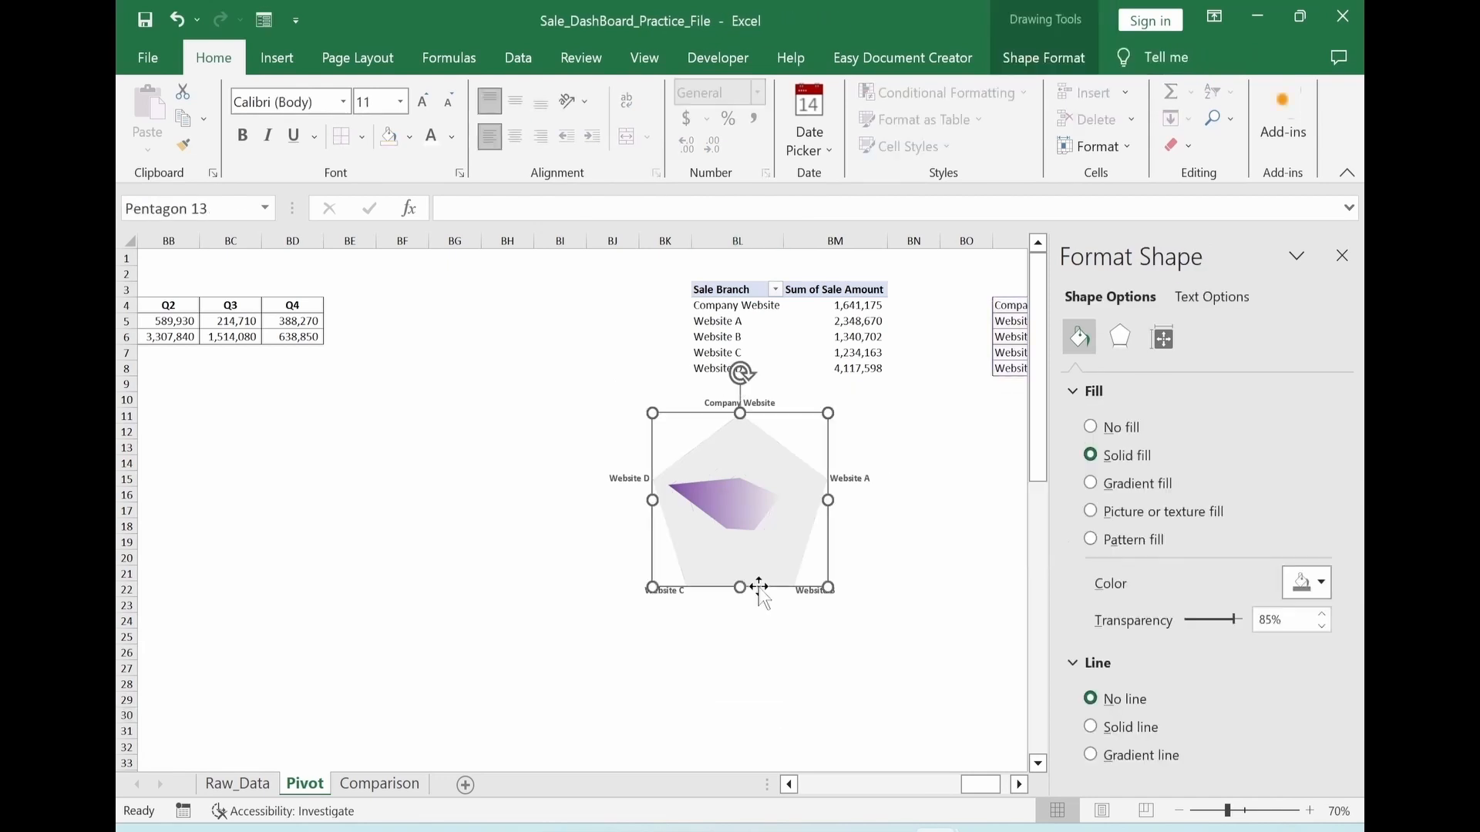
left_click(869, 574, "ctrl")
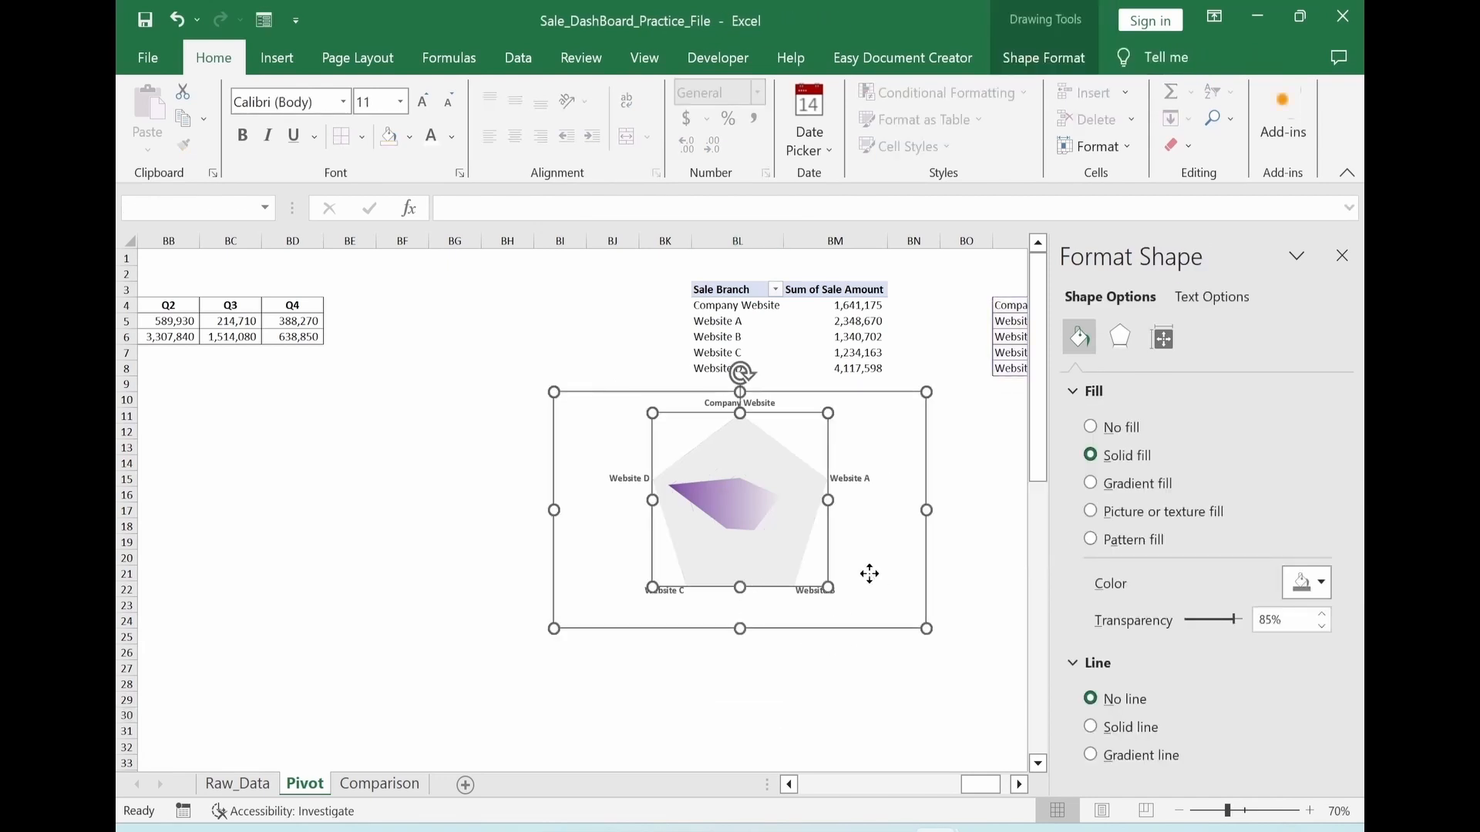
left_click(1044, 58)
left_click(1163, 119)
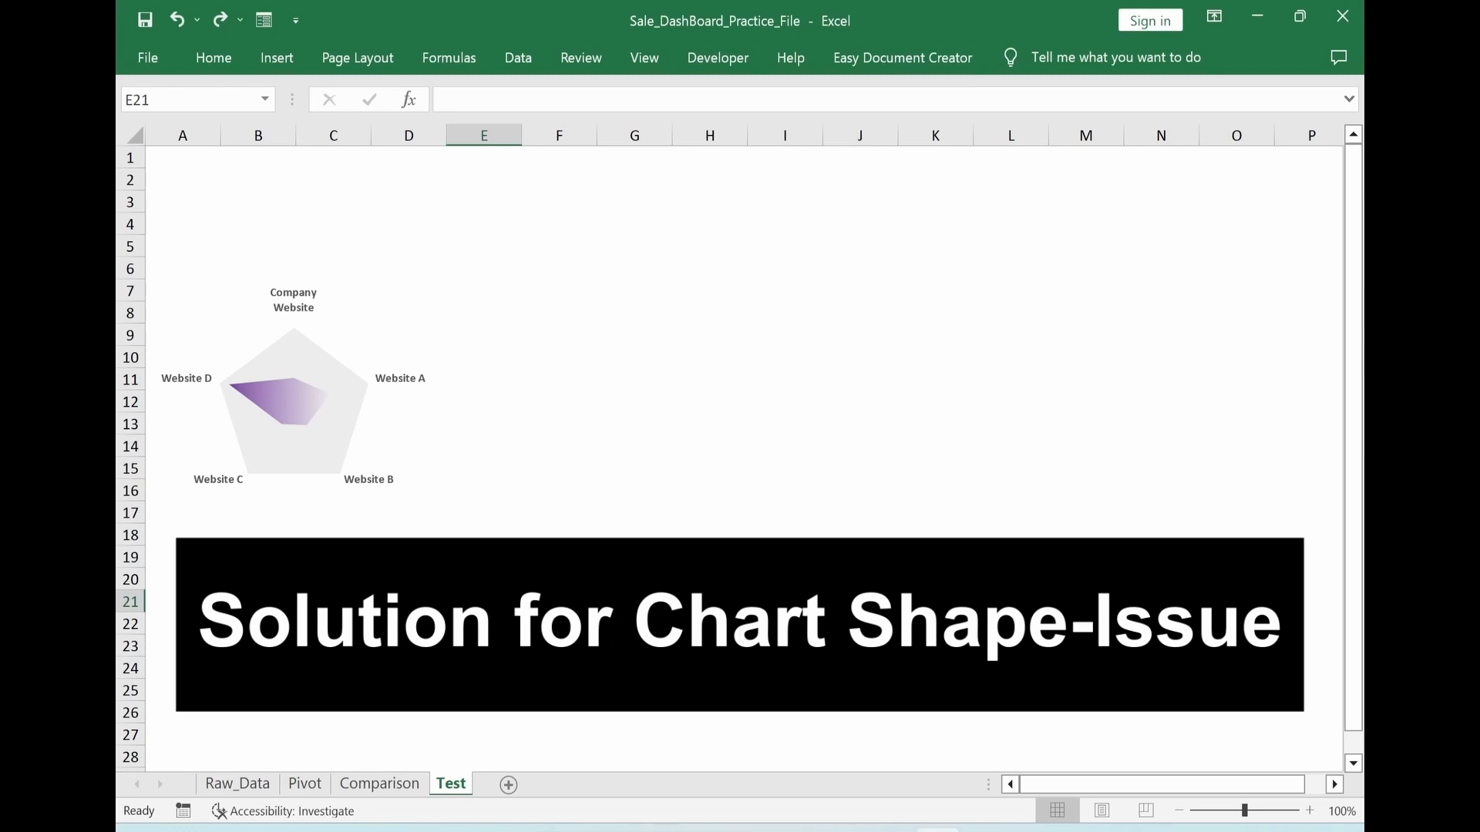
On the Test sheet, move the pentagon off the radar chart onto the empty cells around columns I to K
left_click(420, 334)
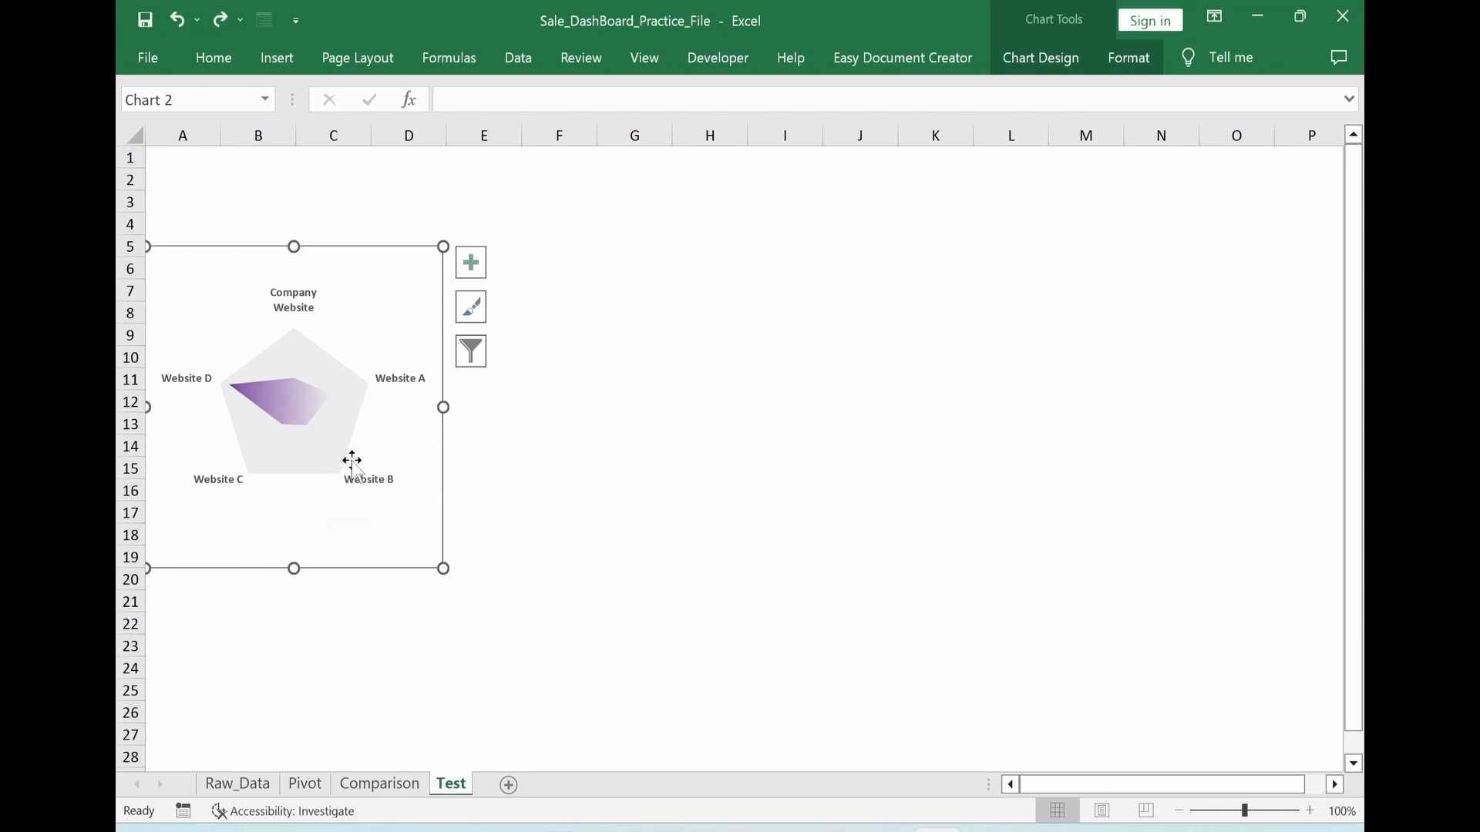
left_click(316, 455)
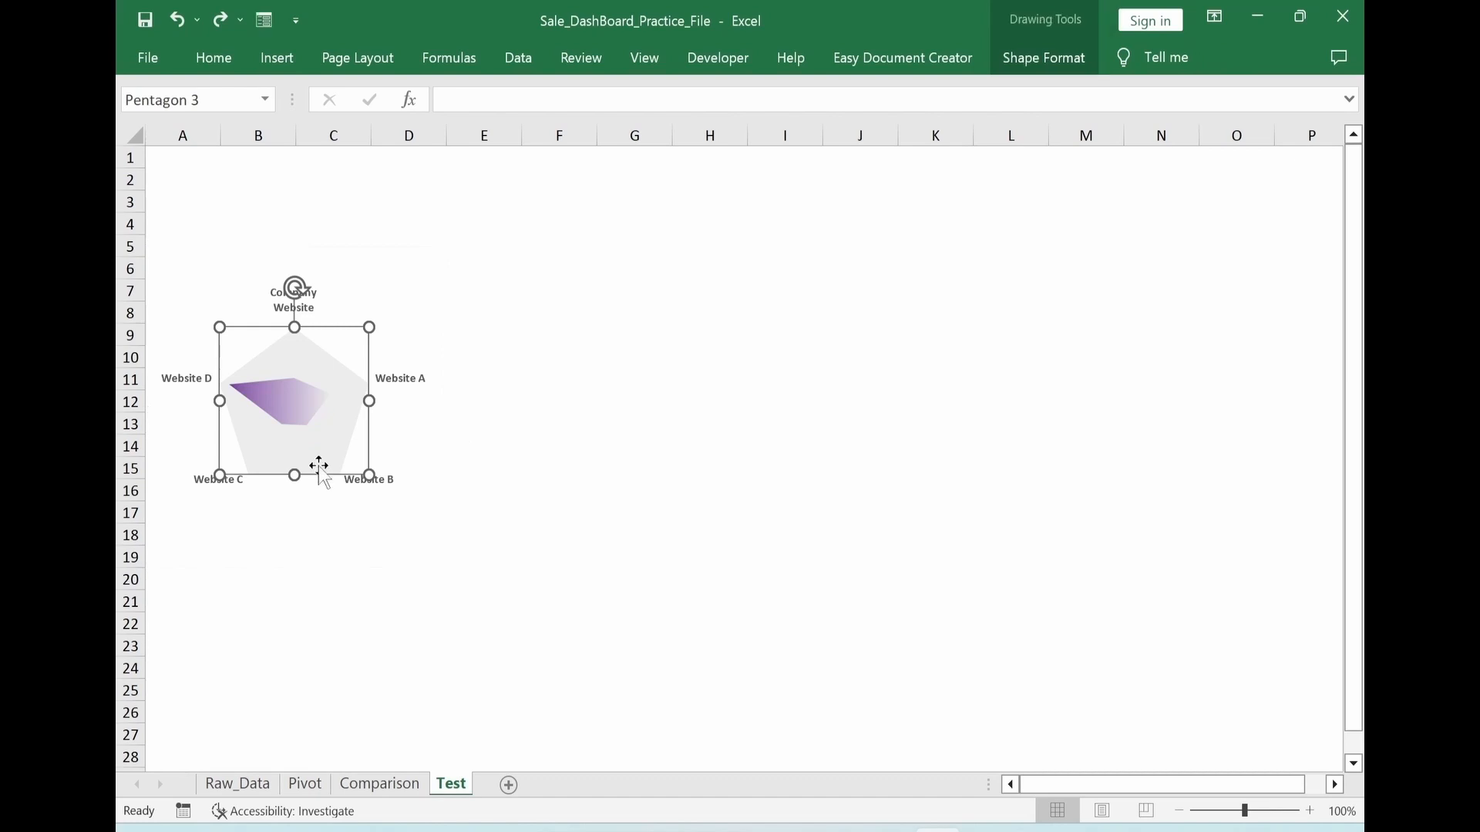
left_click_drag(324, 472, 871, 487)
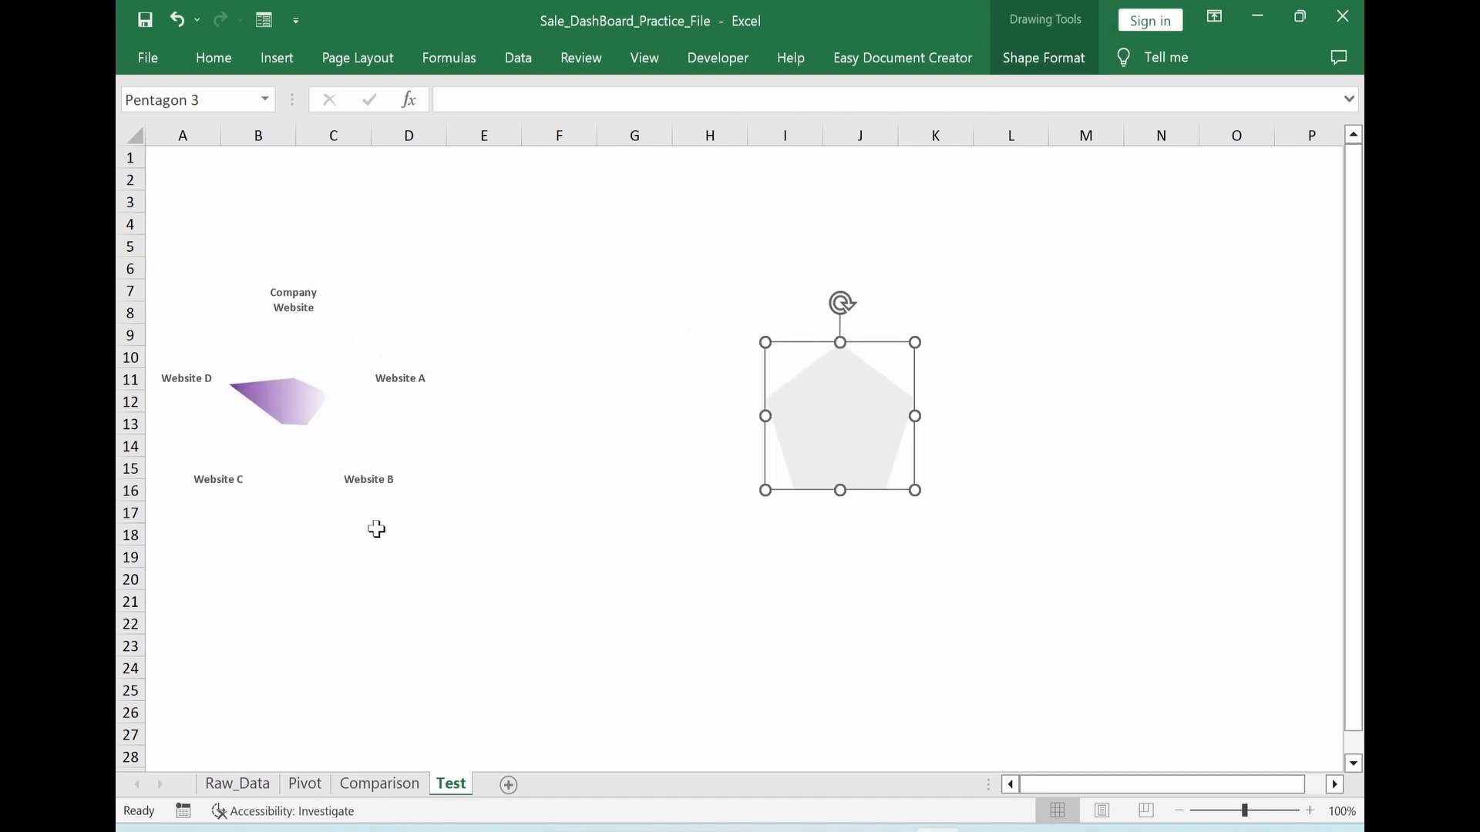
Select the plot area of the Test sheet's radar chart and enlarge it within the chart area
left_click(370, 494)
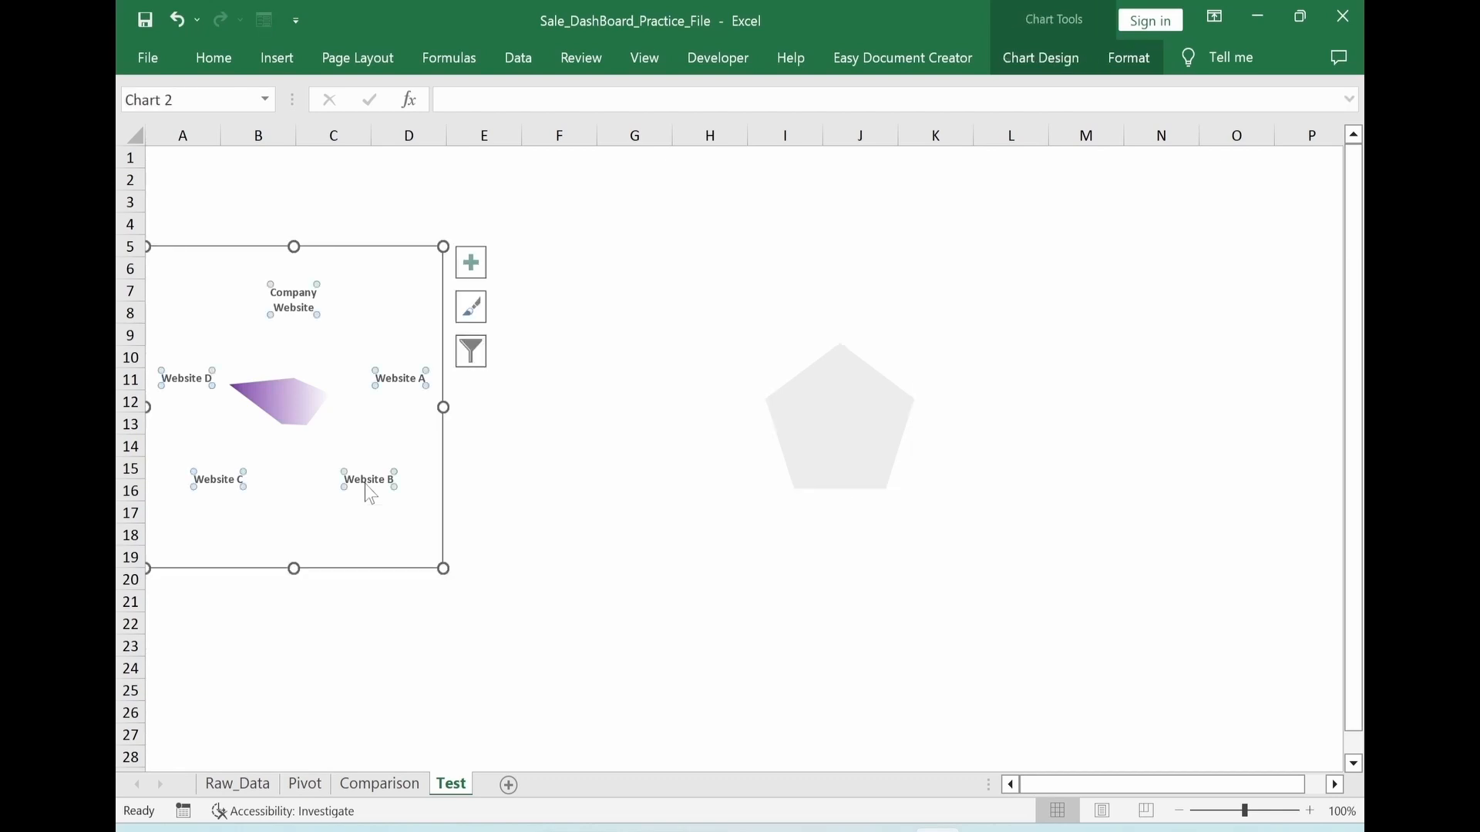
double_click(370, 493)
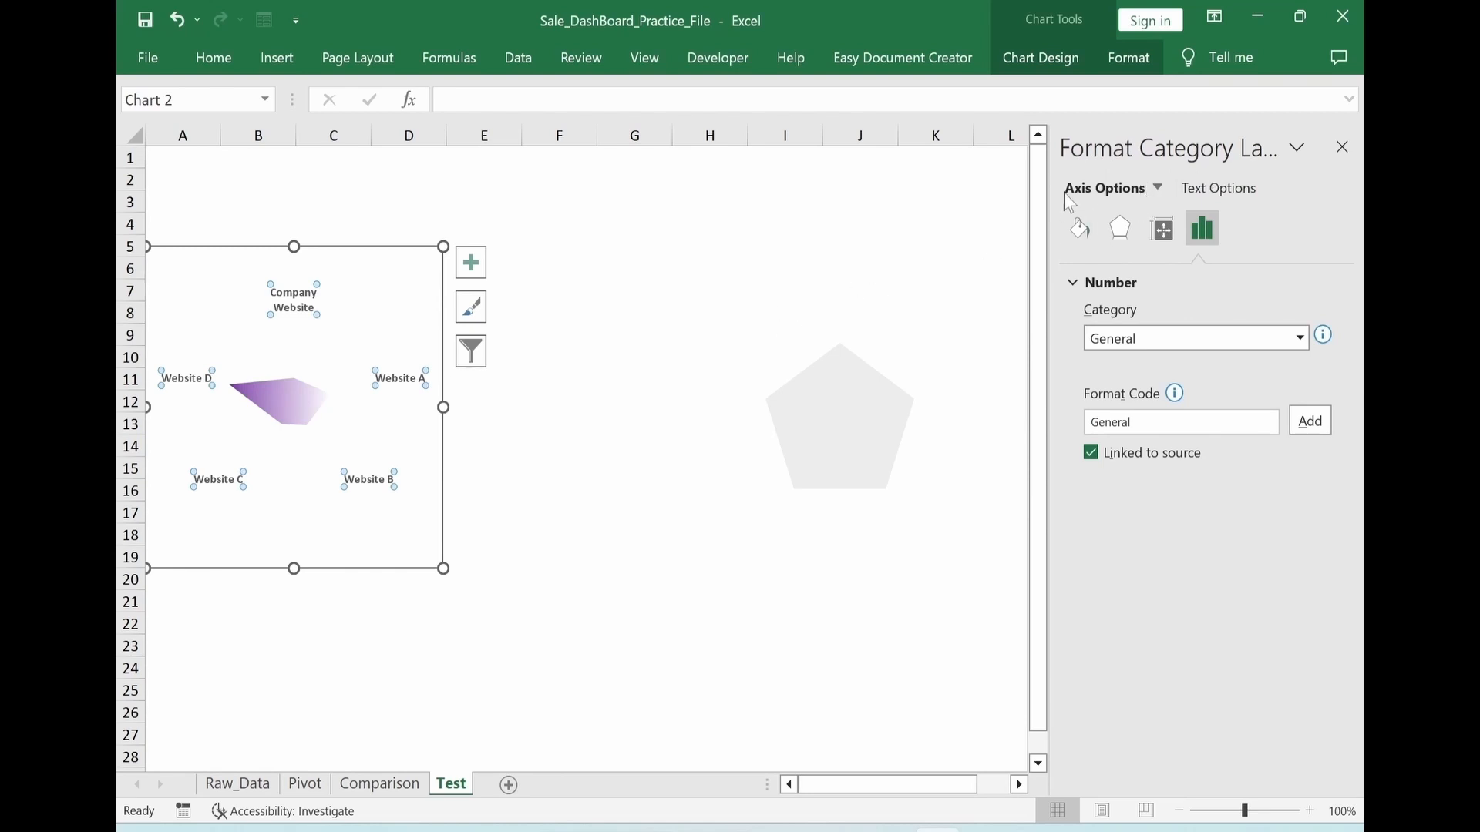
left_click(1159, 189)
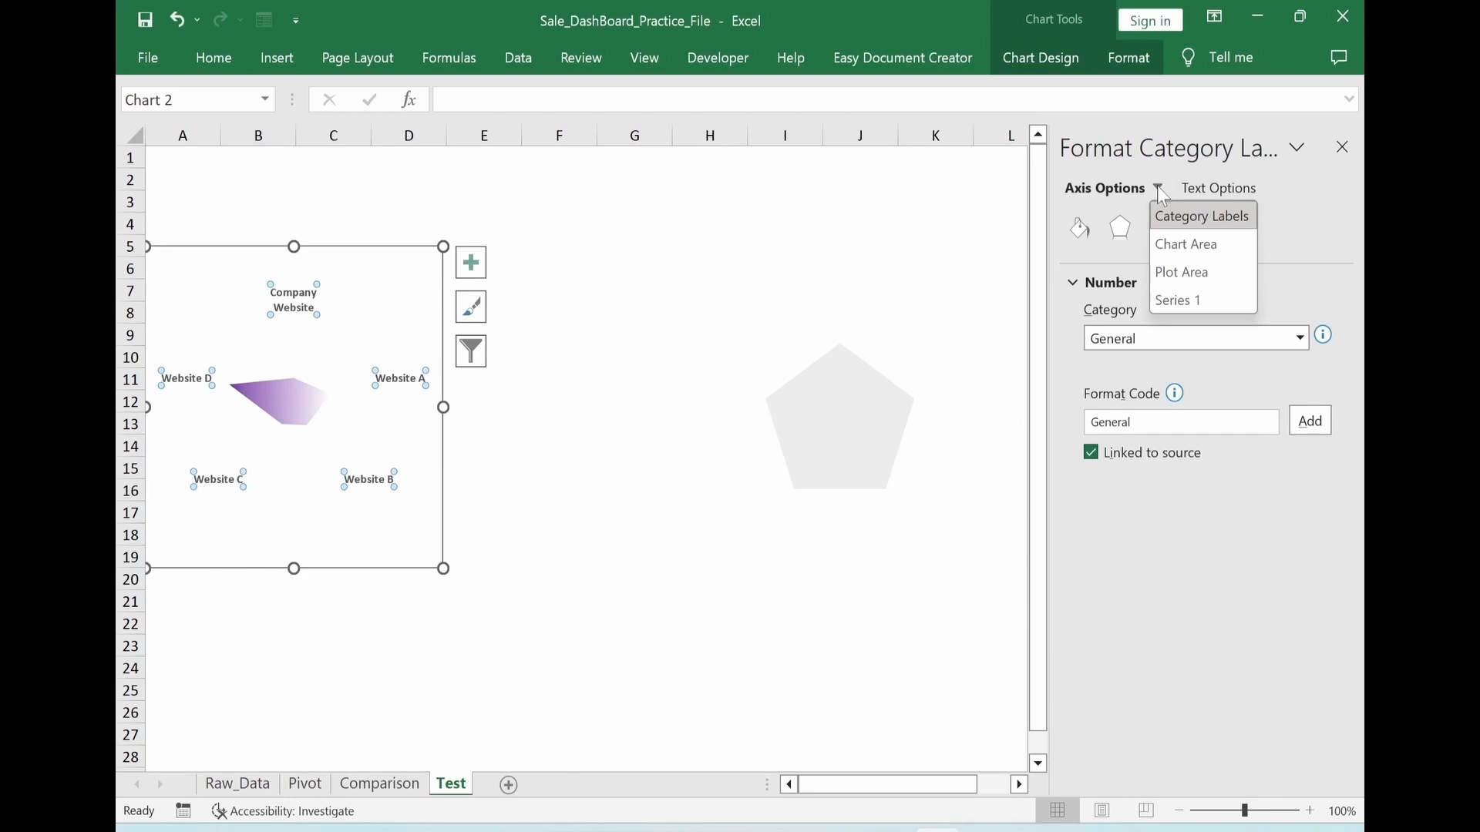
left_click(1174, 278)
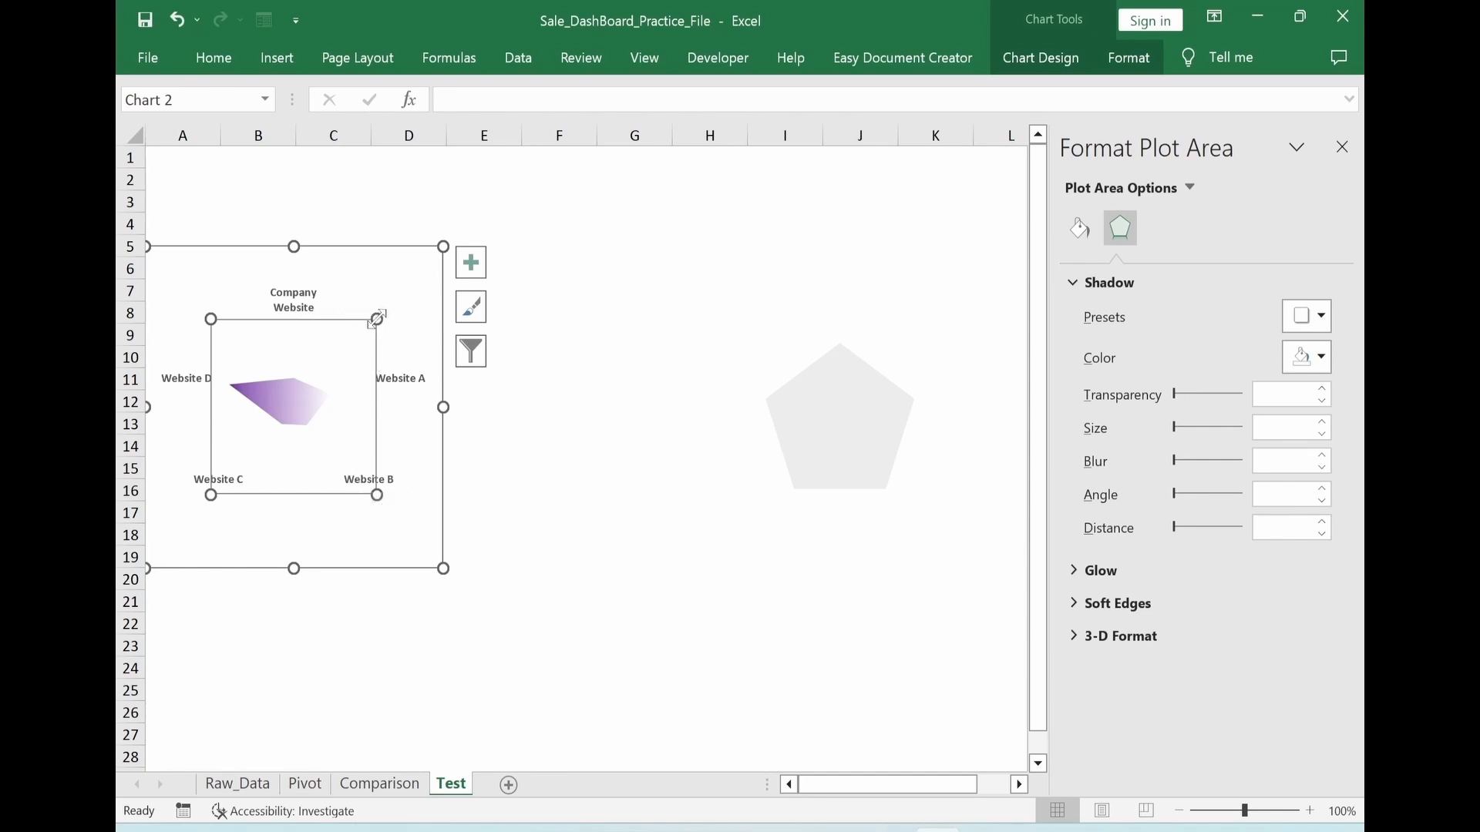
left_click_drag(377, 318, 396, 294)
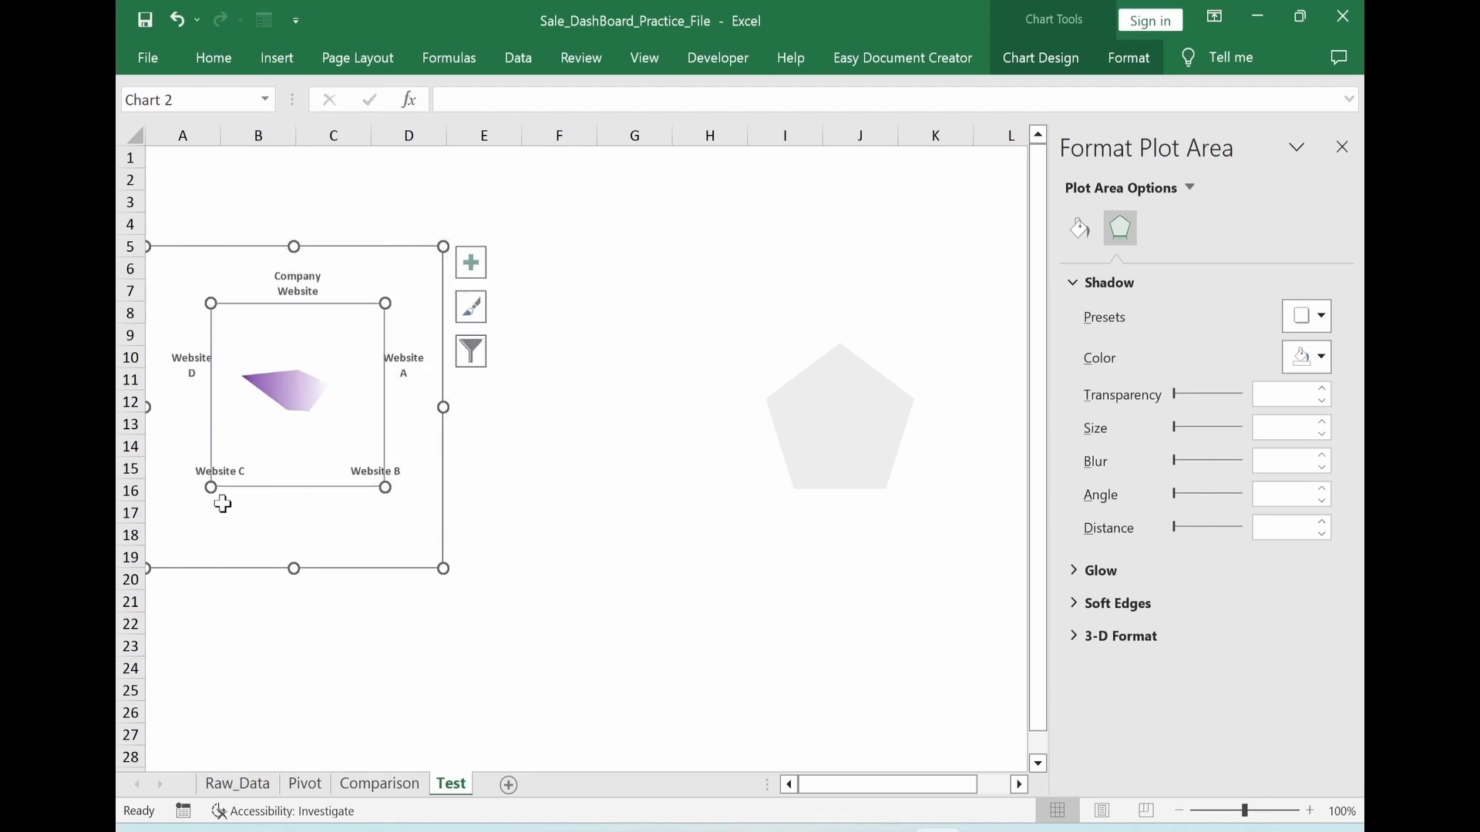
left_click_drag(209, 493, 175, 541)
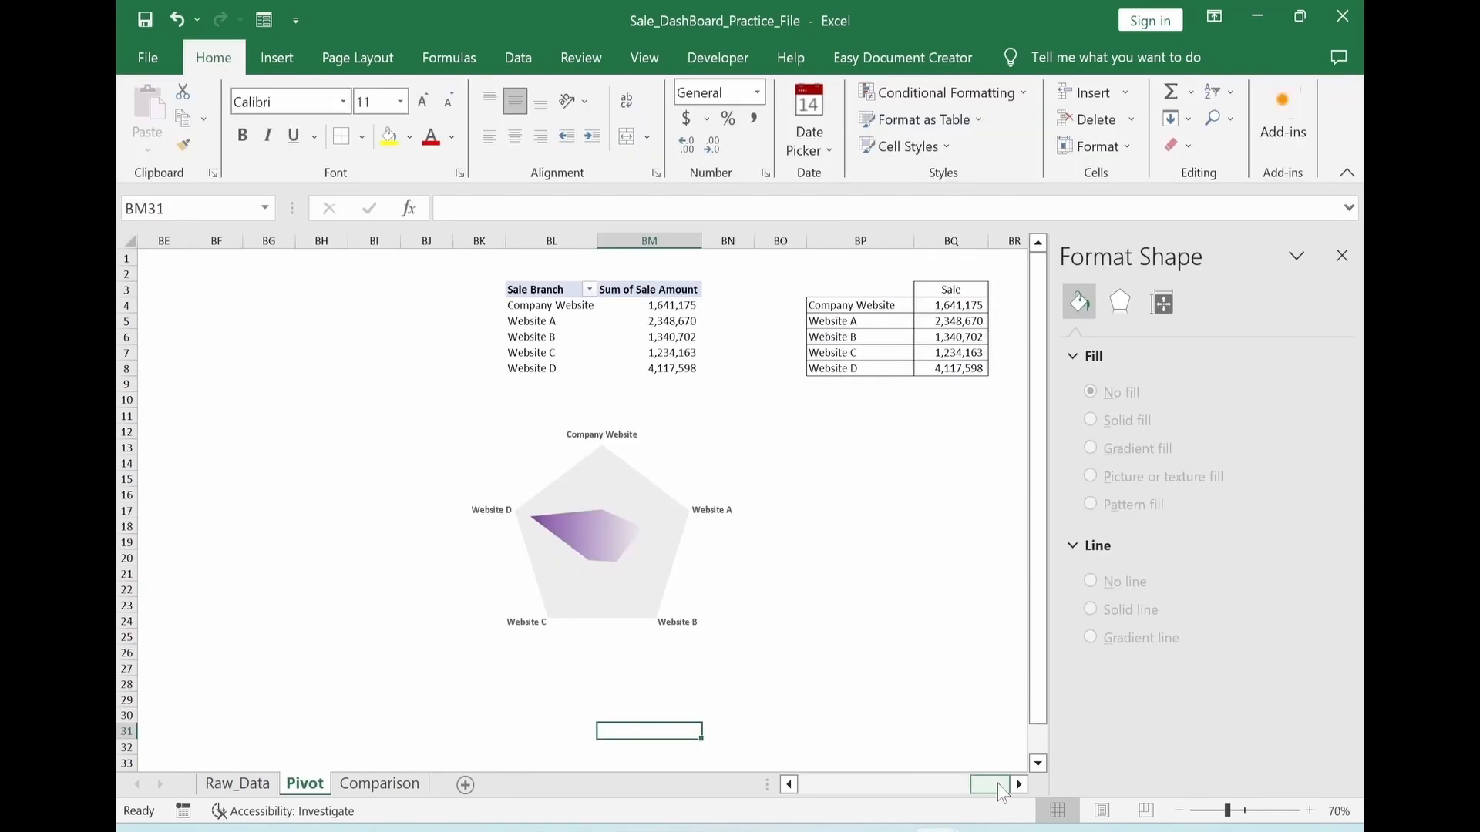
Paste the copied Sale (%) table with rows 2021 and 2020 at cell G9 of the Pivot sheet
left_click_drag(998, 783, 858, 777)
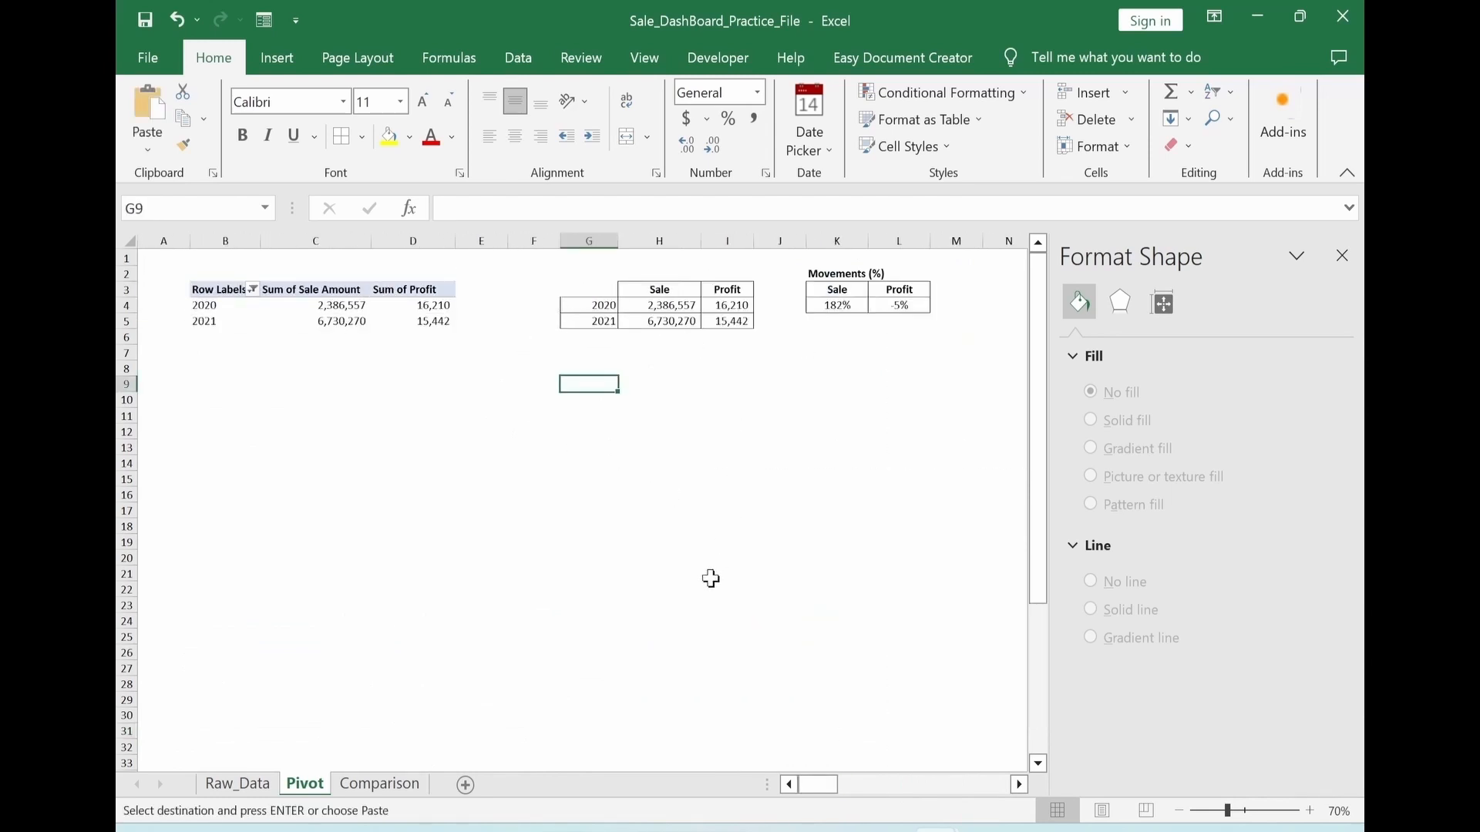
type("Sale (%) 2021\t 2020")
In cell H10, calculate the 2021 share of total sales with the formula =H5/SUM($H$4:$H$5)
left_click(659, 400)
type("=")
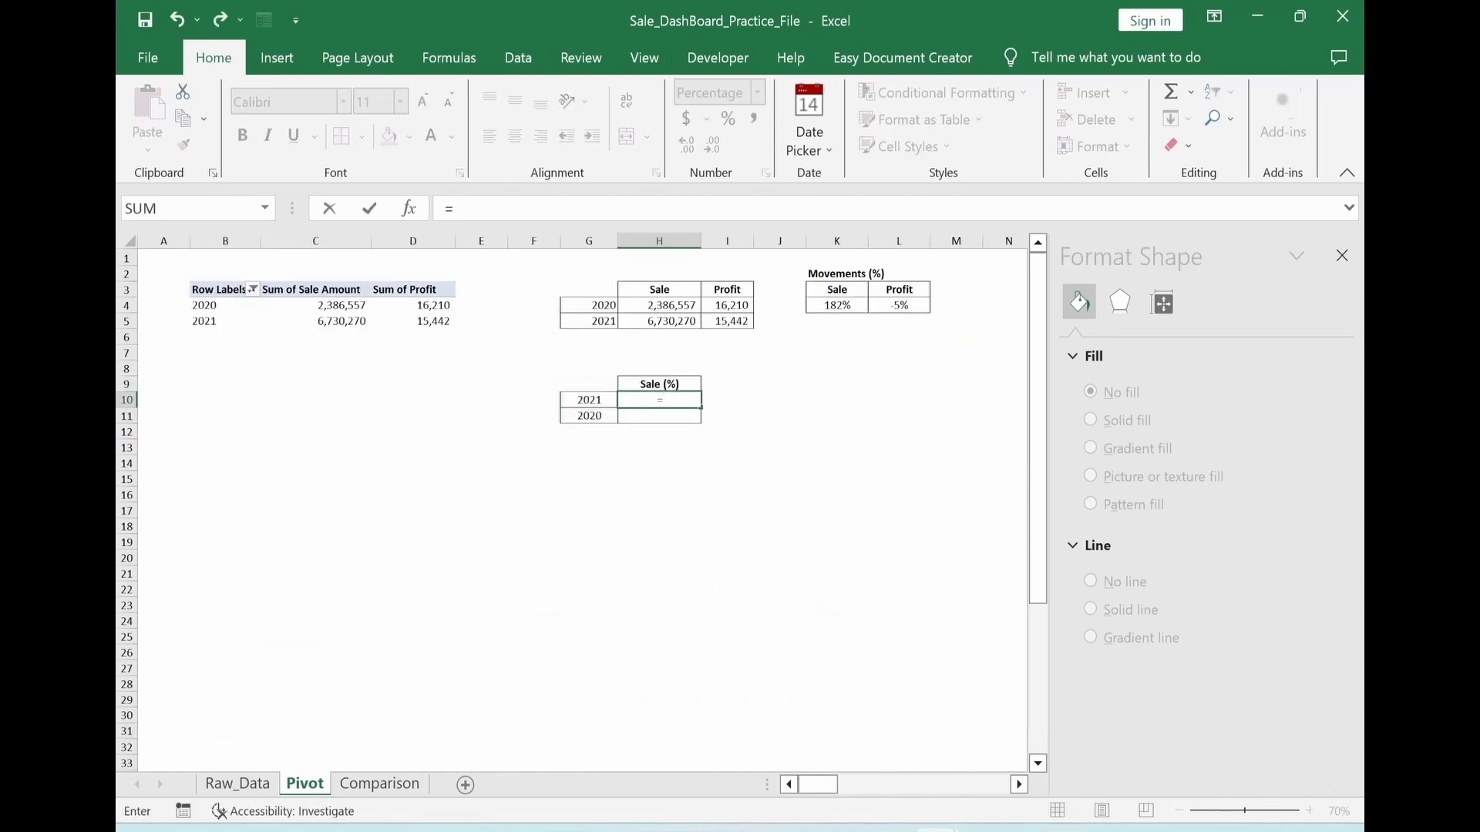
left_click(654, 326)
type("/")
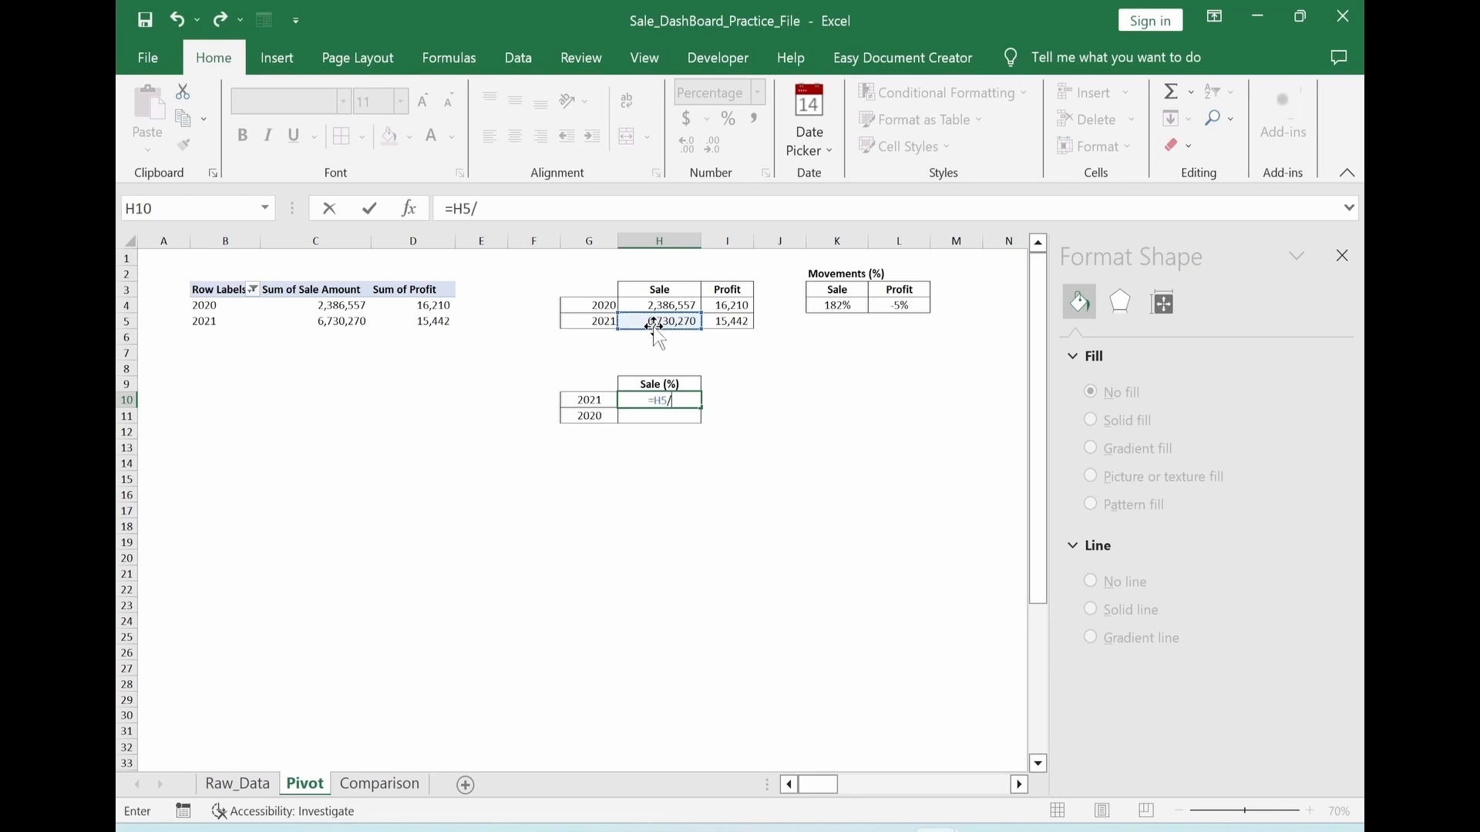
type("sum")
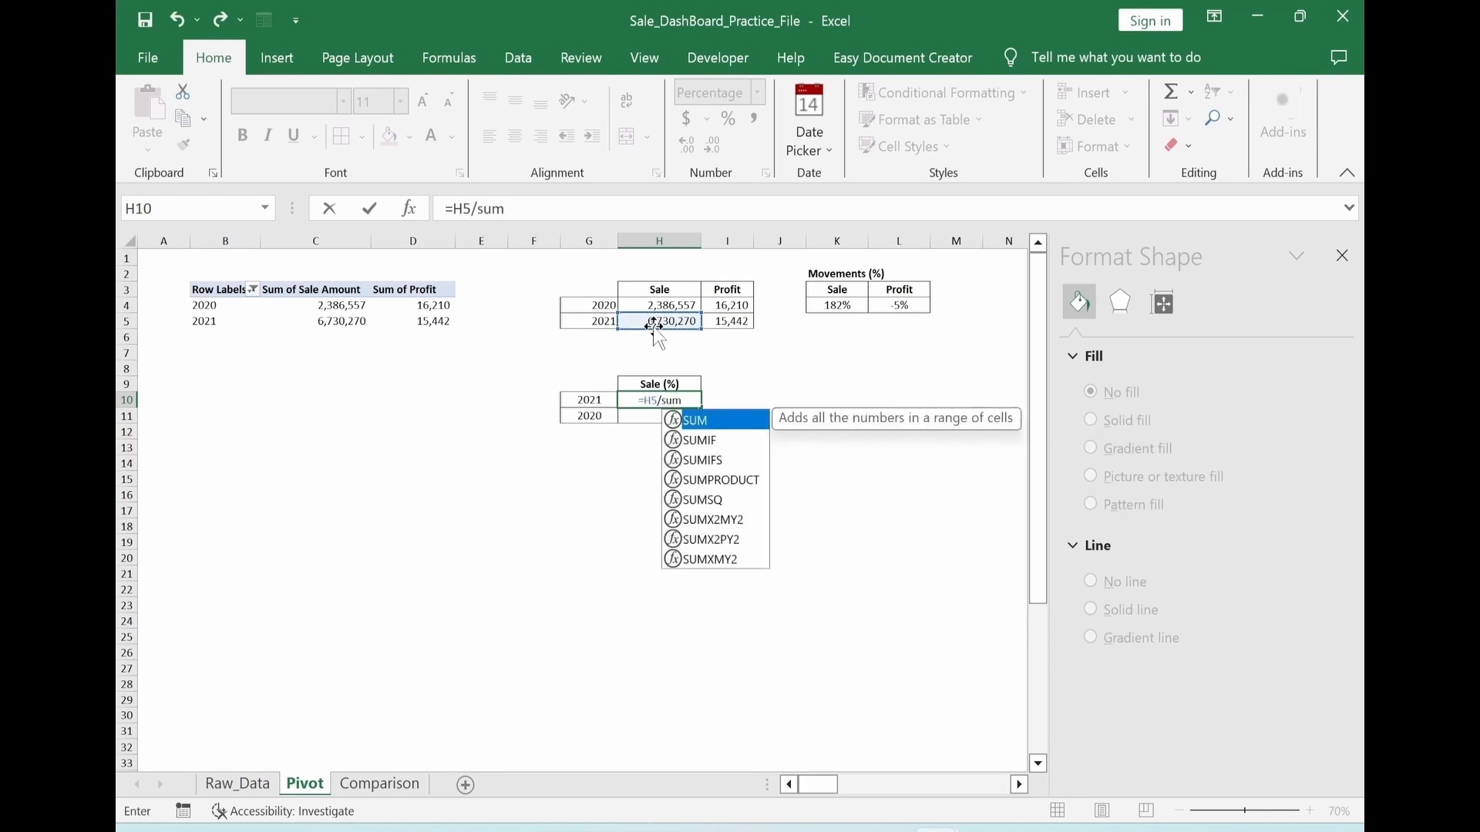
type("(")
left_click_drag(655, 307, 655, 316)
type(")")
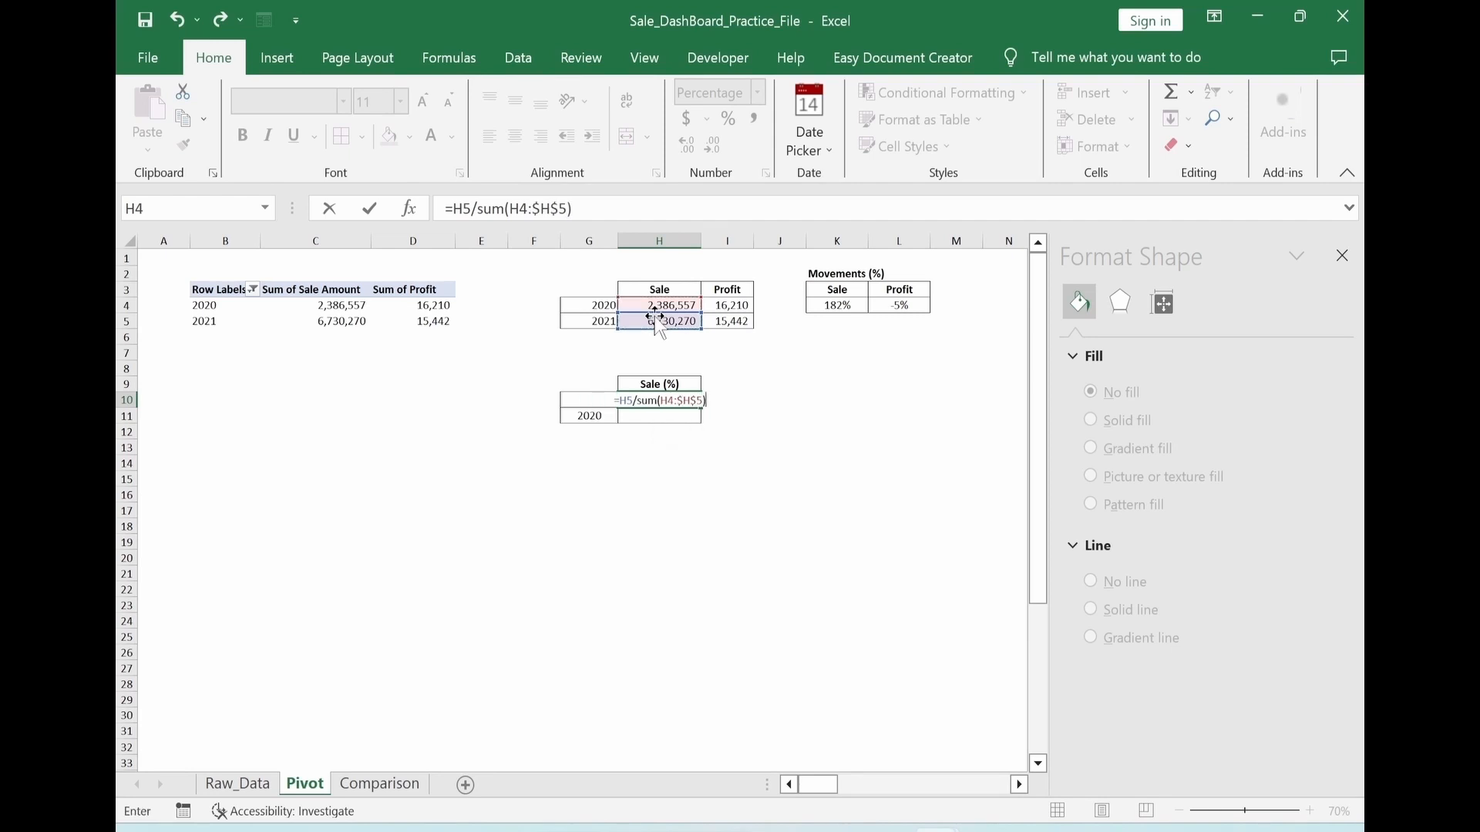
left_click(524, 208)
key("F4")
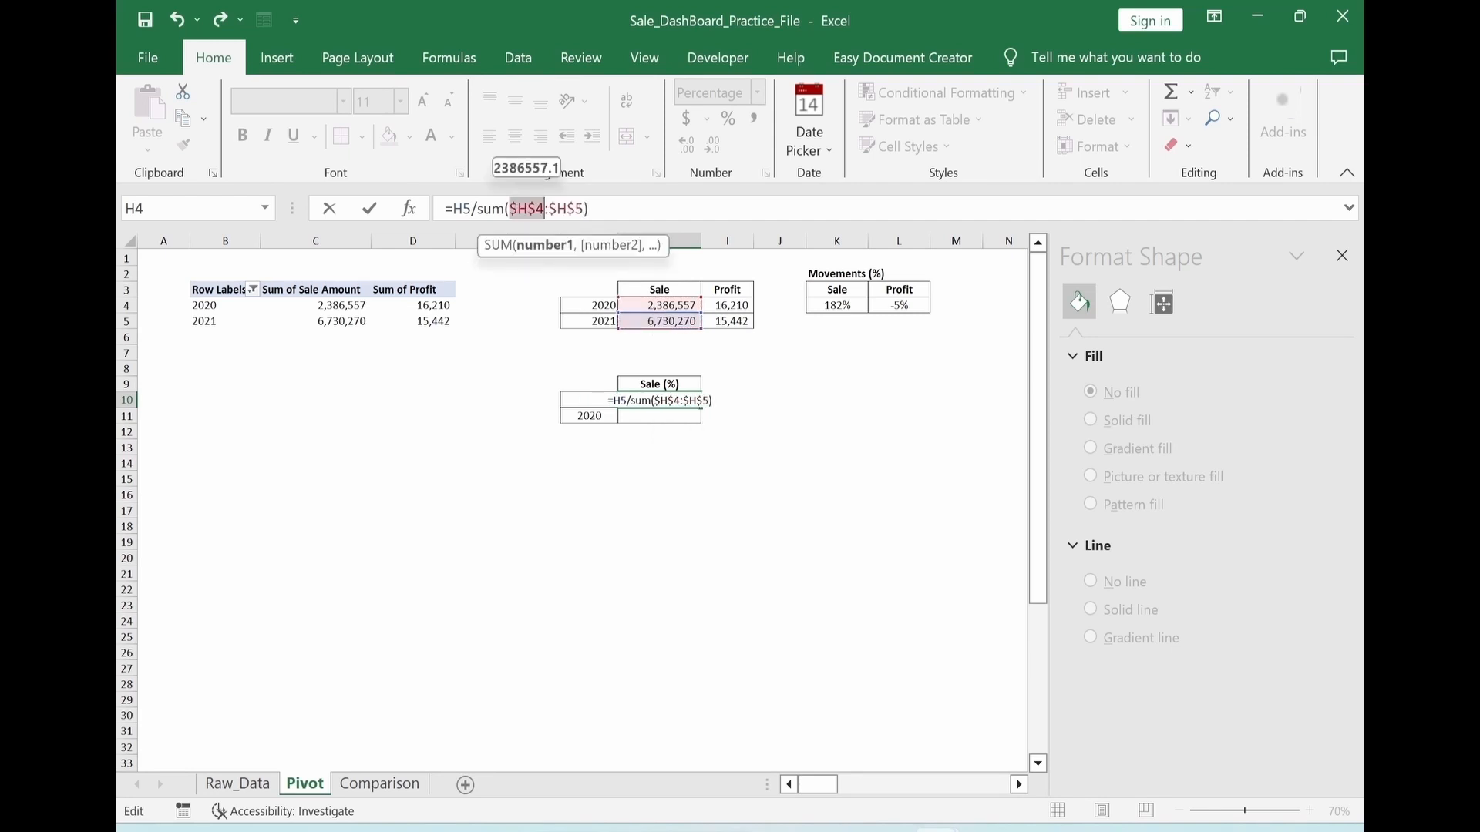
key("Return")
Copy the H10 formula into H11 and repoint its numerator to H4, giving =H4/SUM($H$4:$H$5) for 2020
left_click(659, 401)
key("ctrl+c")
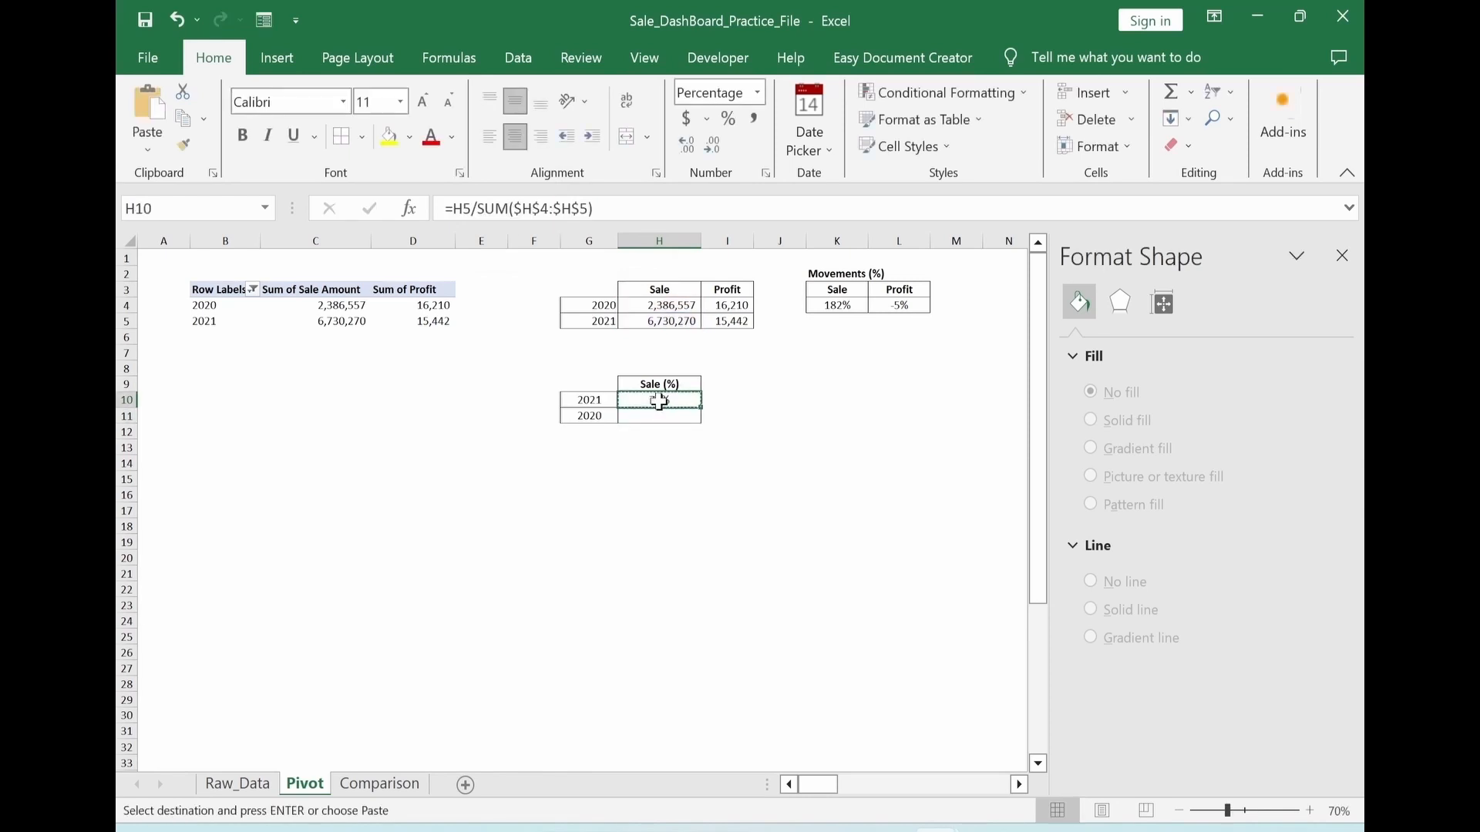
key("Down")
key("ctrl+v")
key("Escape")
key("Escape")
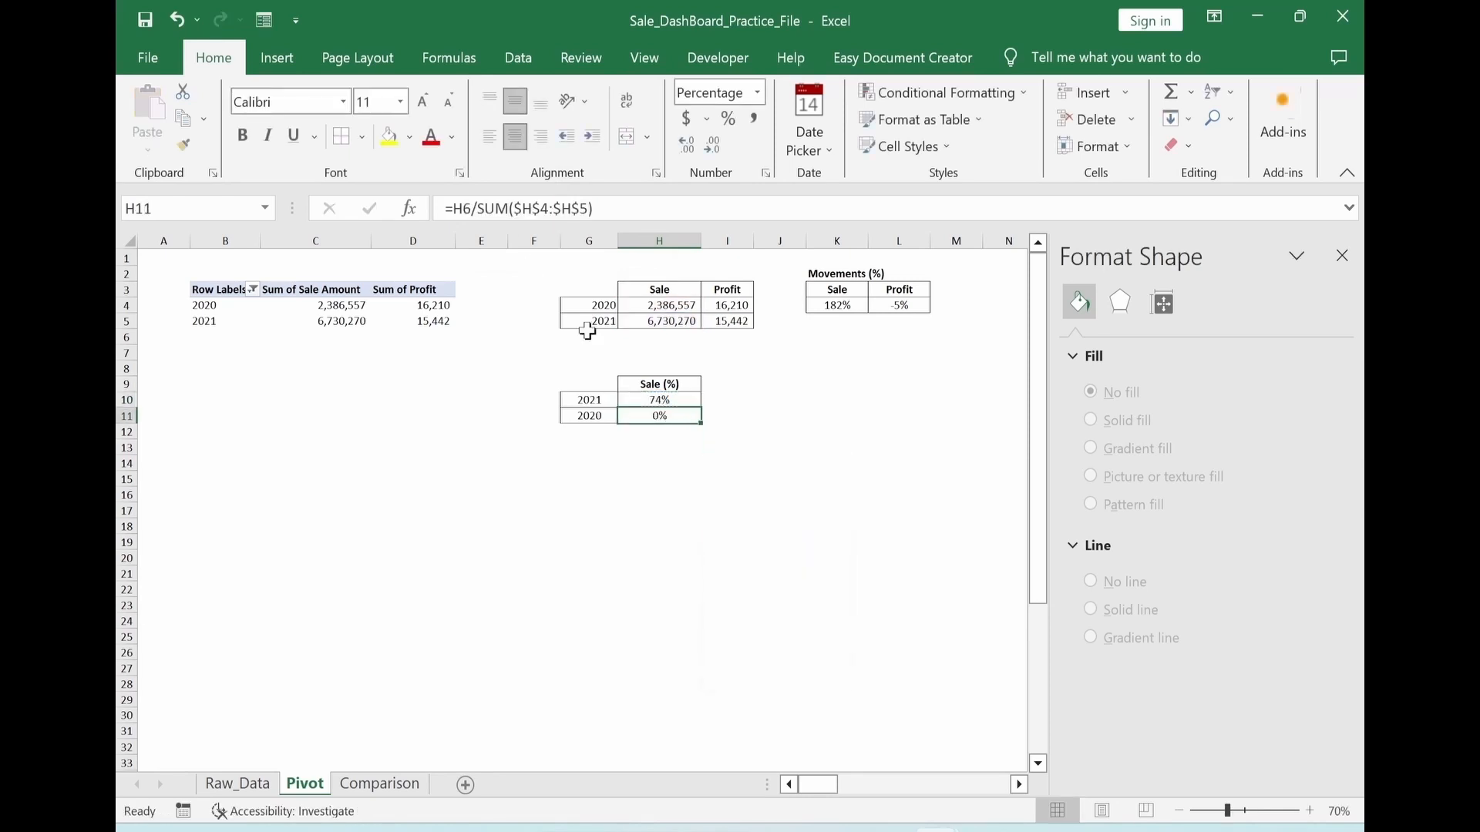
key("F2")
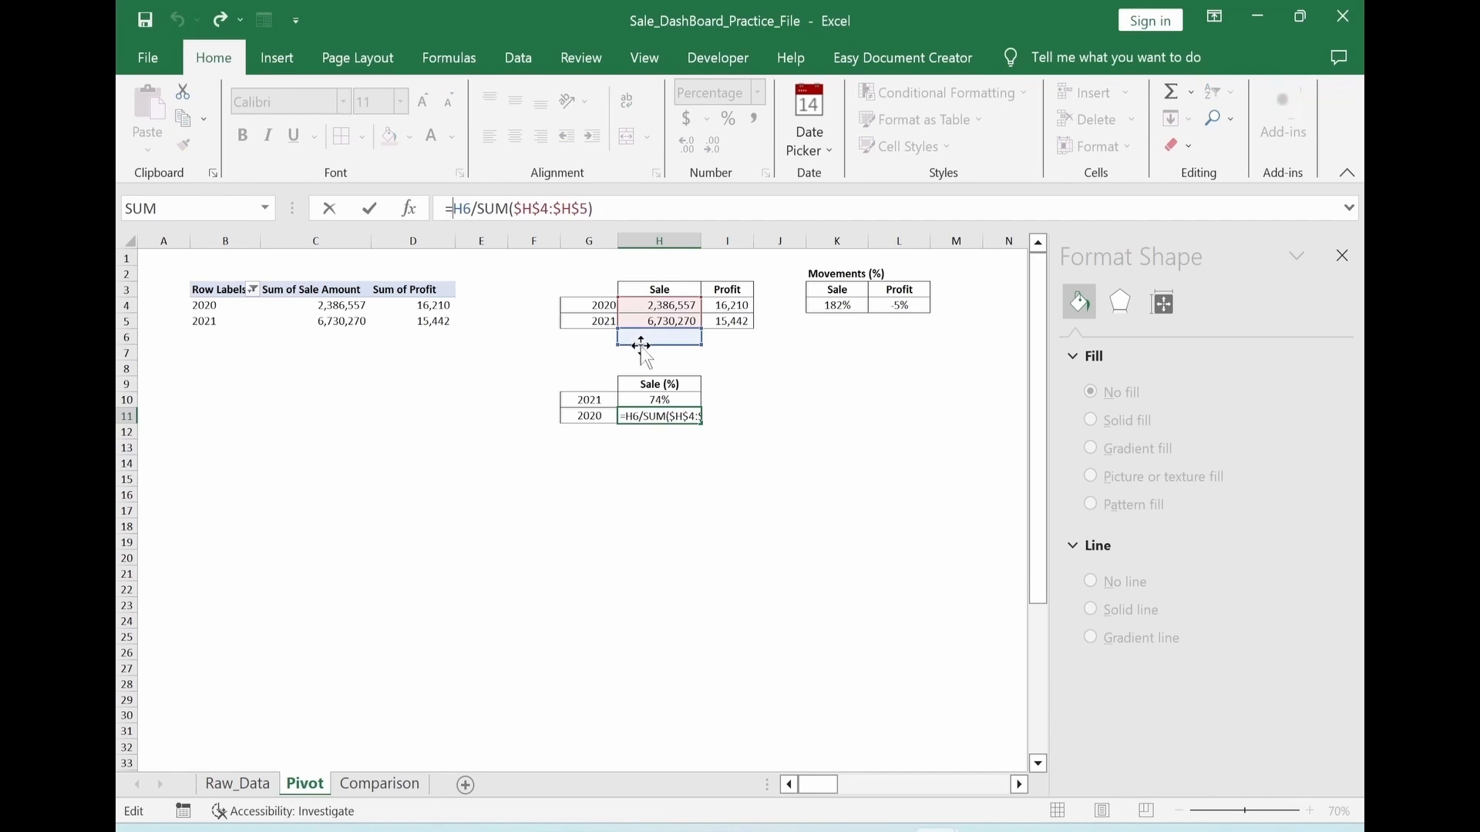
left_click_drag(638, 340, 634, 306)
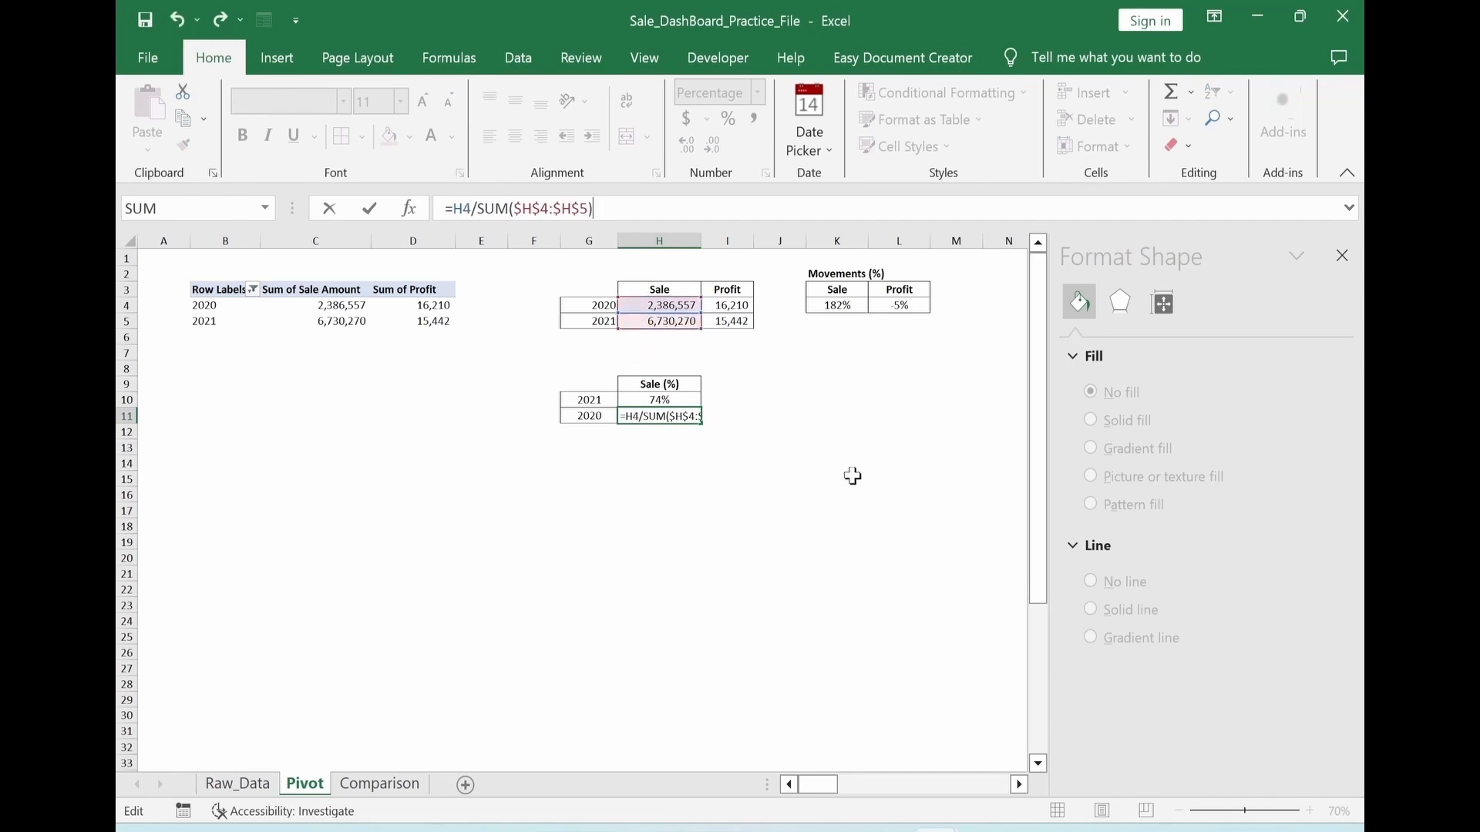
key("Return")
left_click(732, 558)
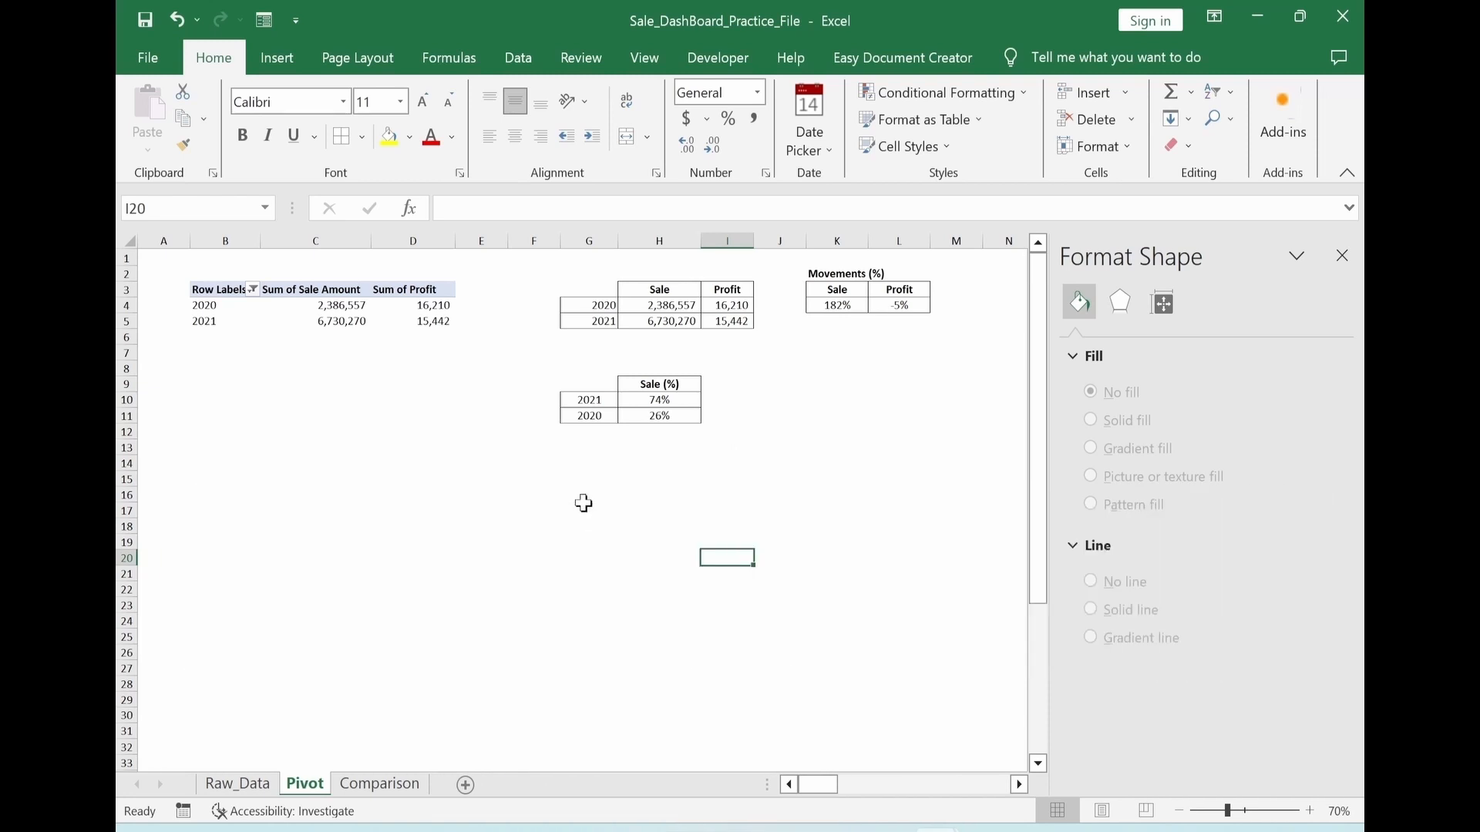
Insert a doughnut chart from the Sale (%) values in H10:H11
mouse_move(639, 401)
left_mouse_down()
mouse_move(644, 428)
mouse_move(648, 417)
left_mouse_up()
left_click(279, 60)
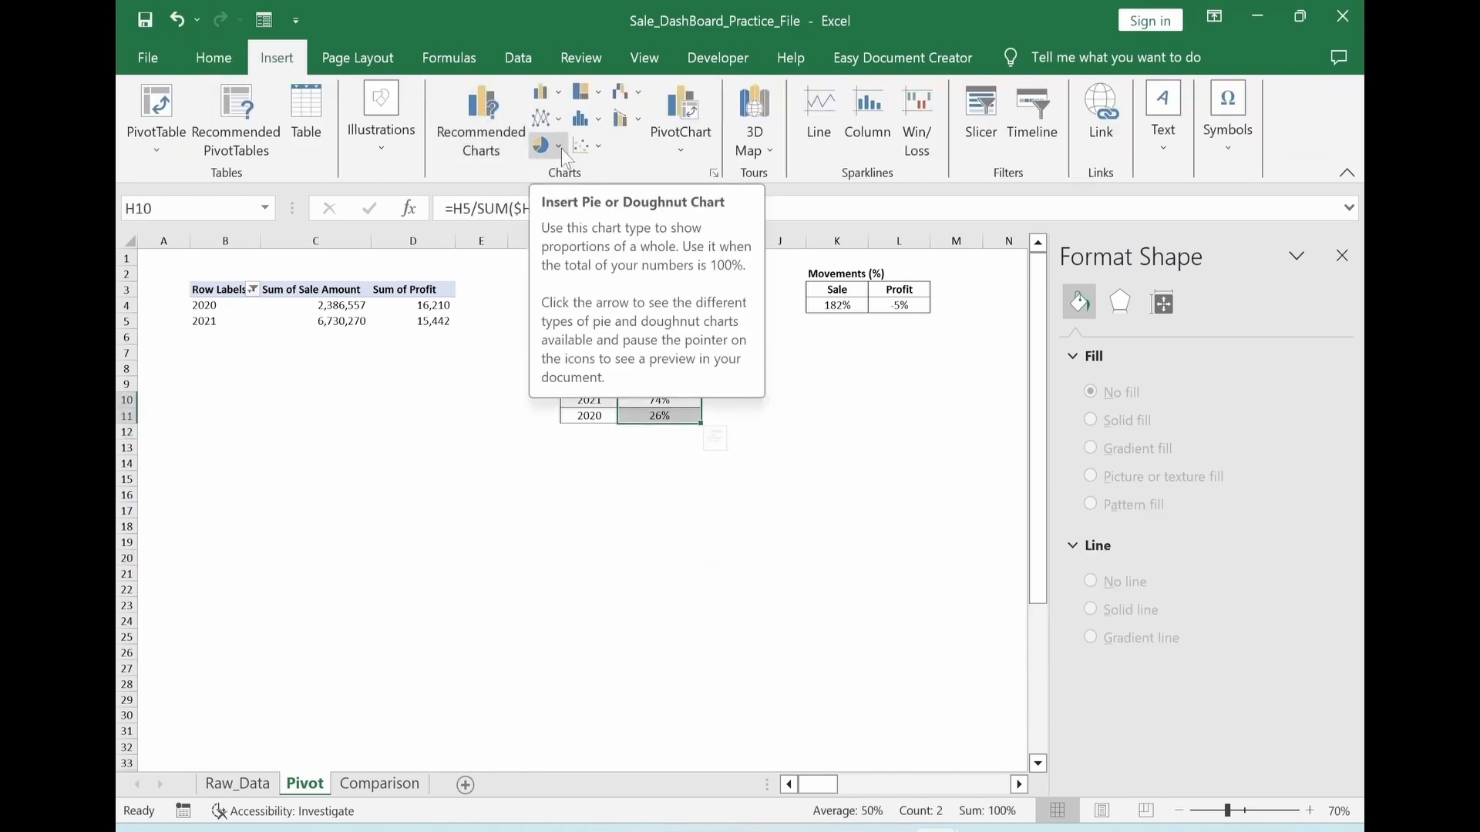
left_click(567, 158)
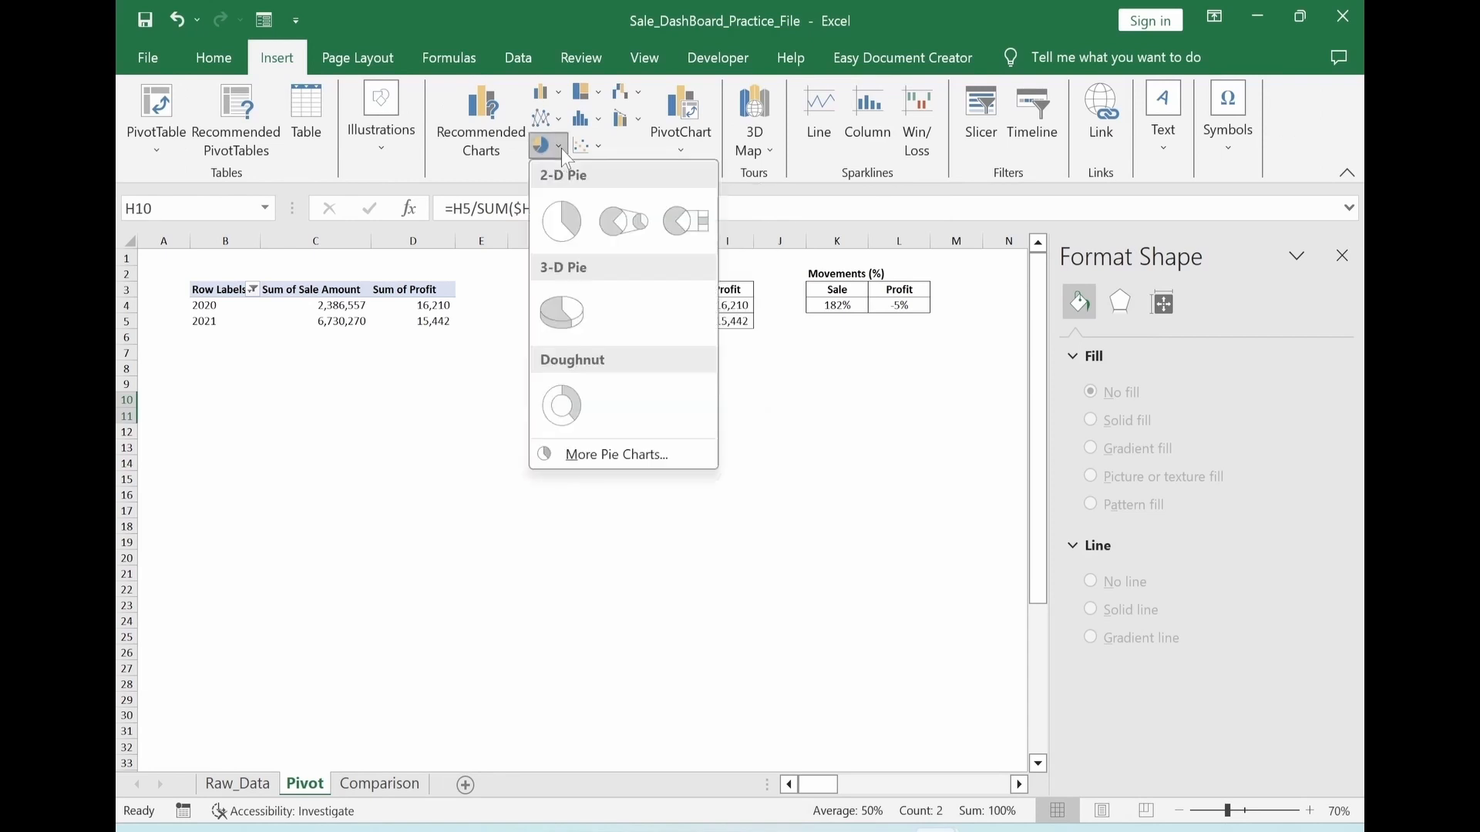
left_click(562, 403)
Remove the doughnut chart's title and legend, and fit the chart, about 3" by 3.13", beside the Sale (%) table
left_click(796, 411)
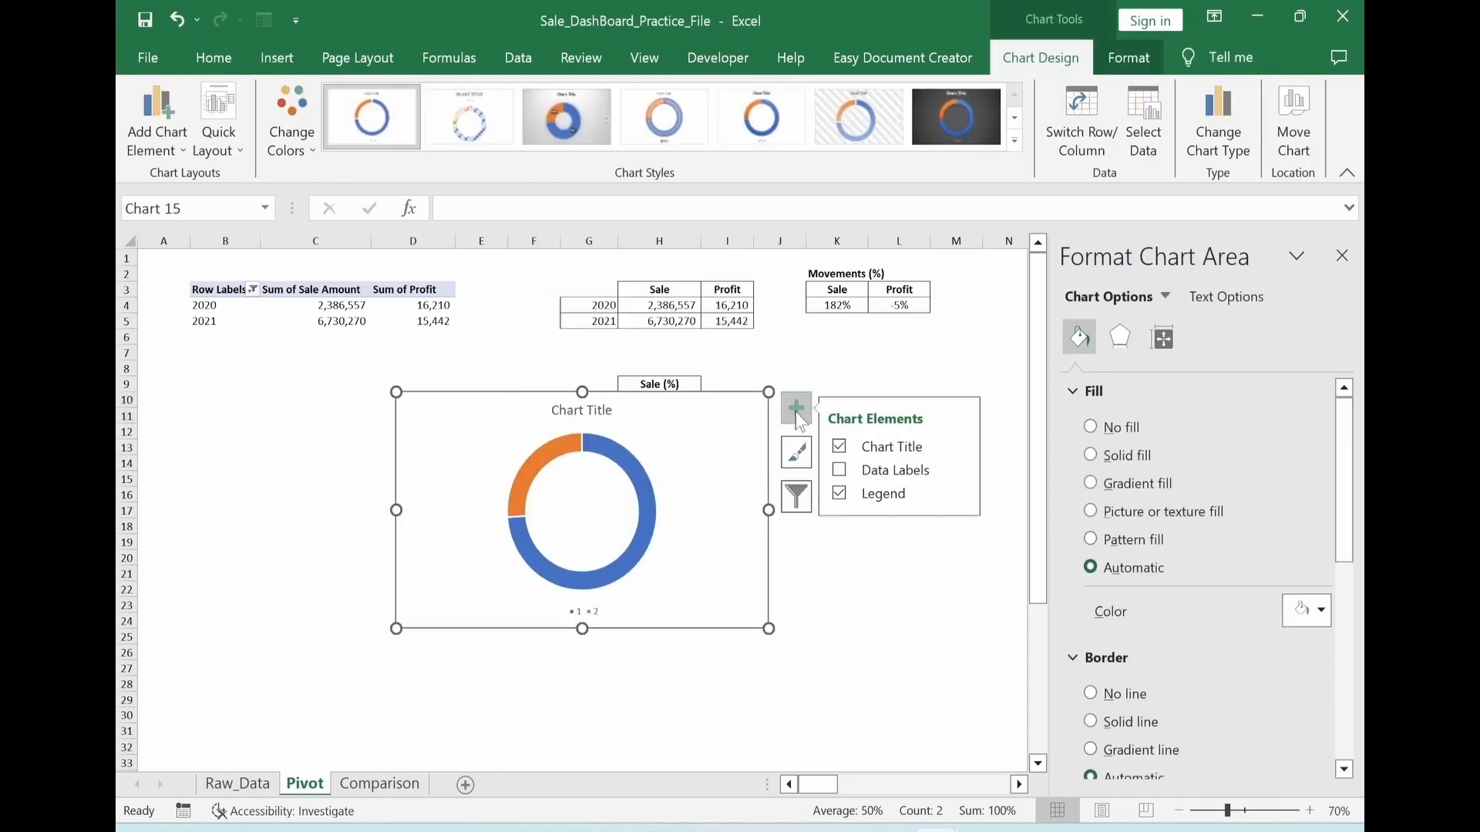
left_click(839, 449)
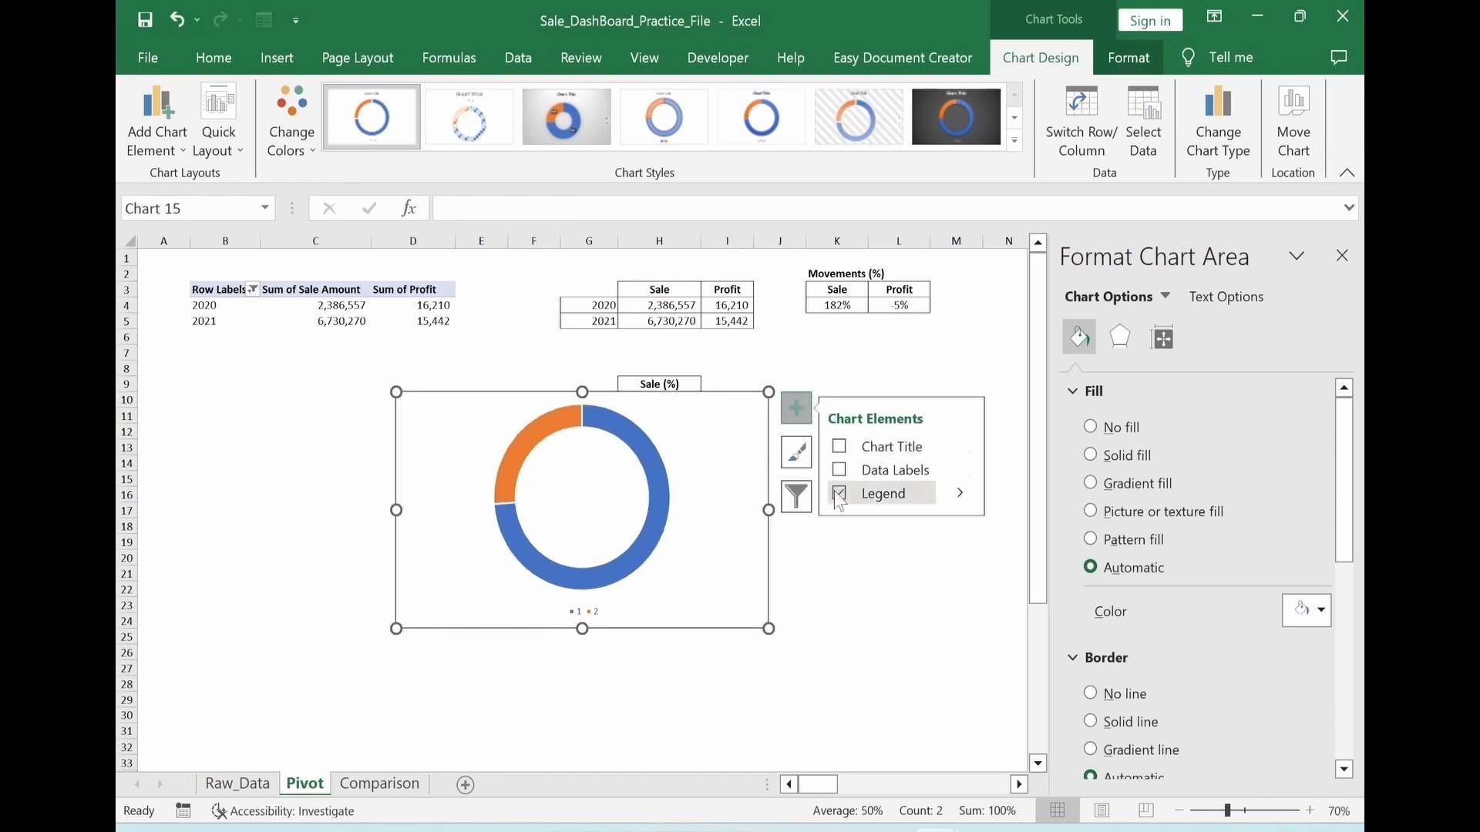
left_click(837, 494)
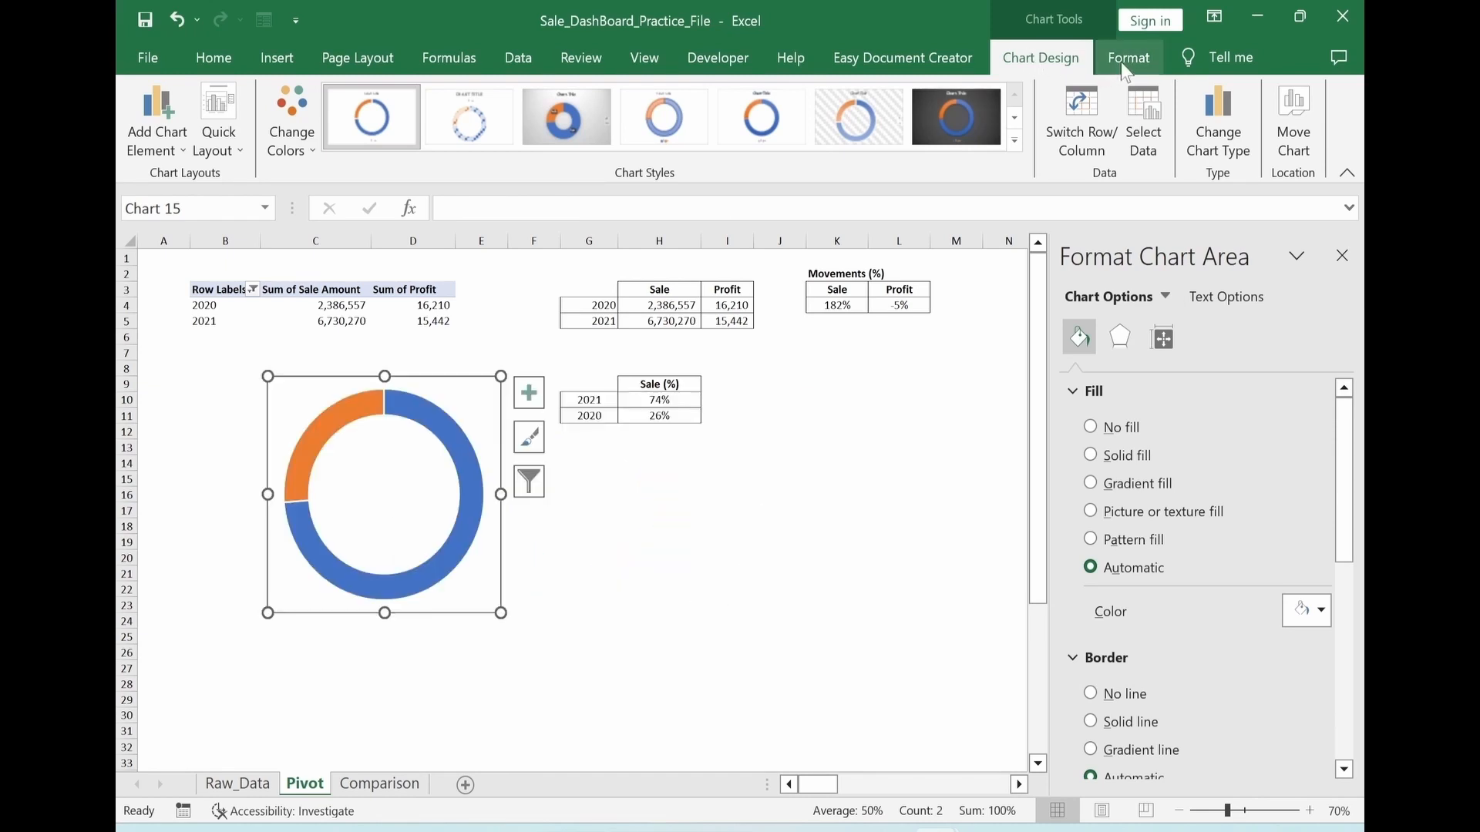
Set the doughnut chart's area to no fill and no outline
left_click(1125, 68)
left_click(715, 93)
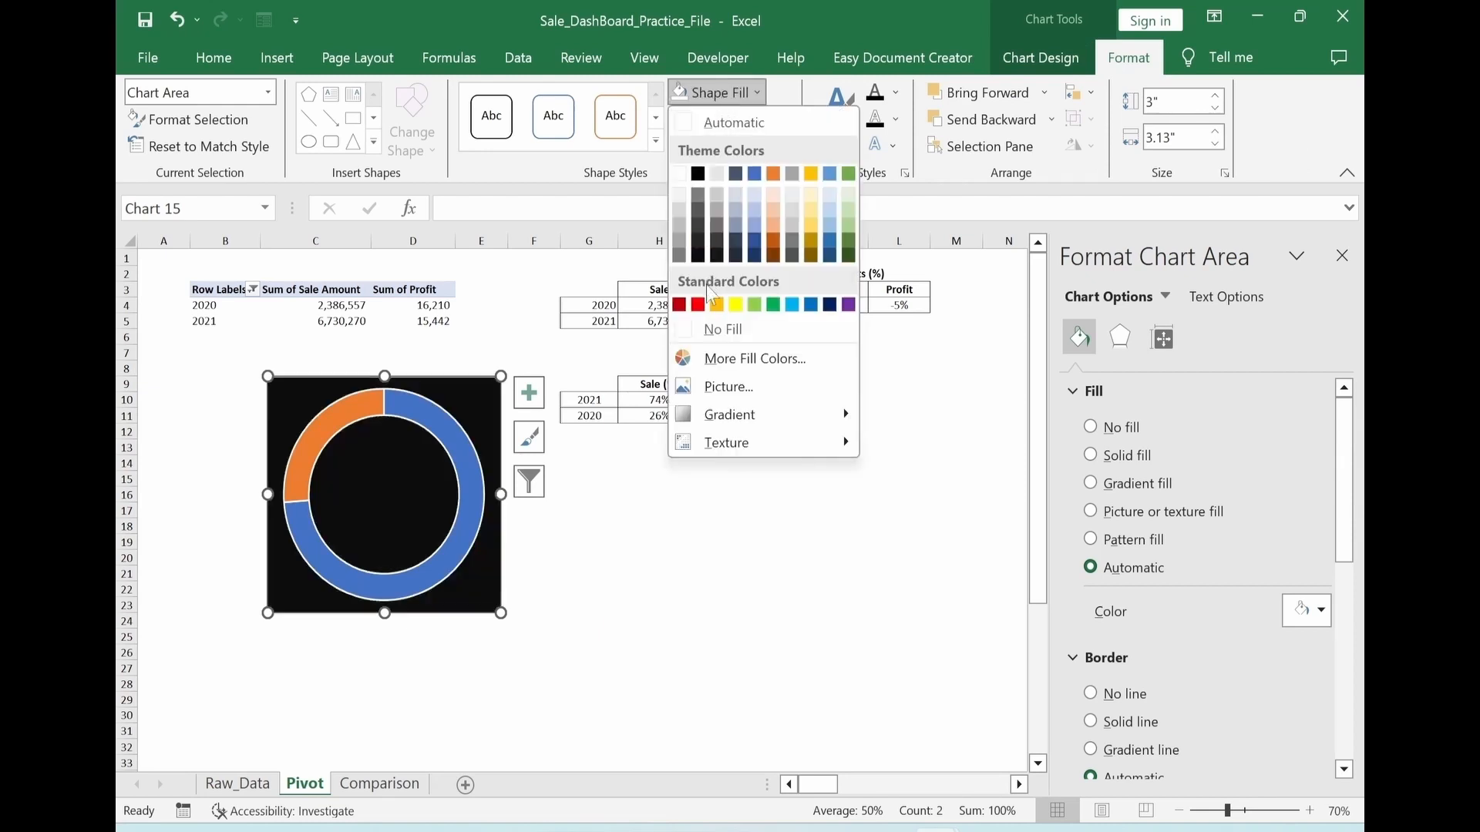
left_click(708, 330)
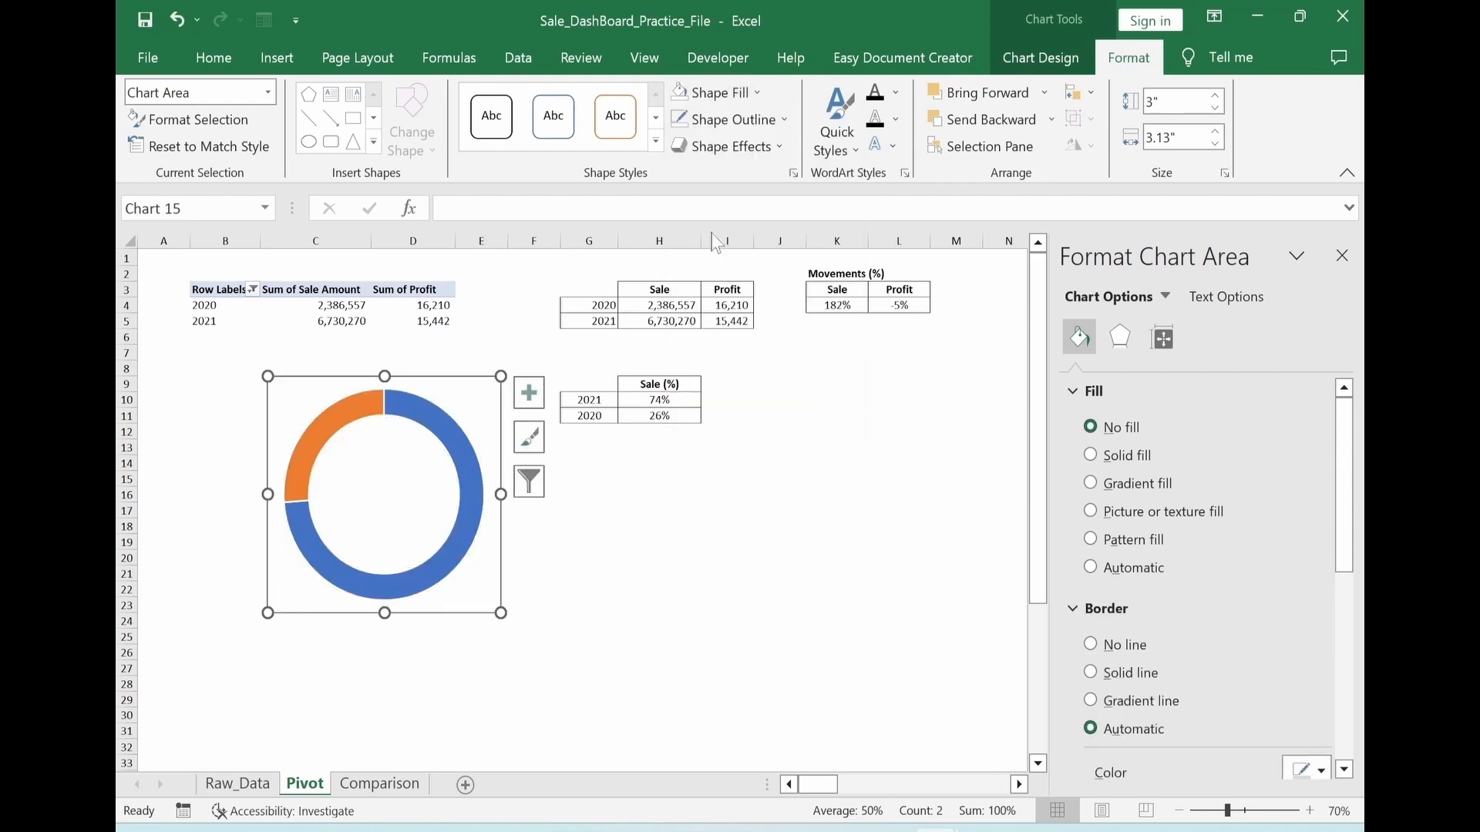
left_click(742, 120)
left_click(717, 357)
Set the doughnut series' hole size to 90%
left_click(458, 549)
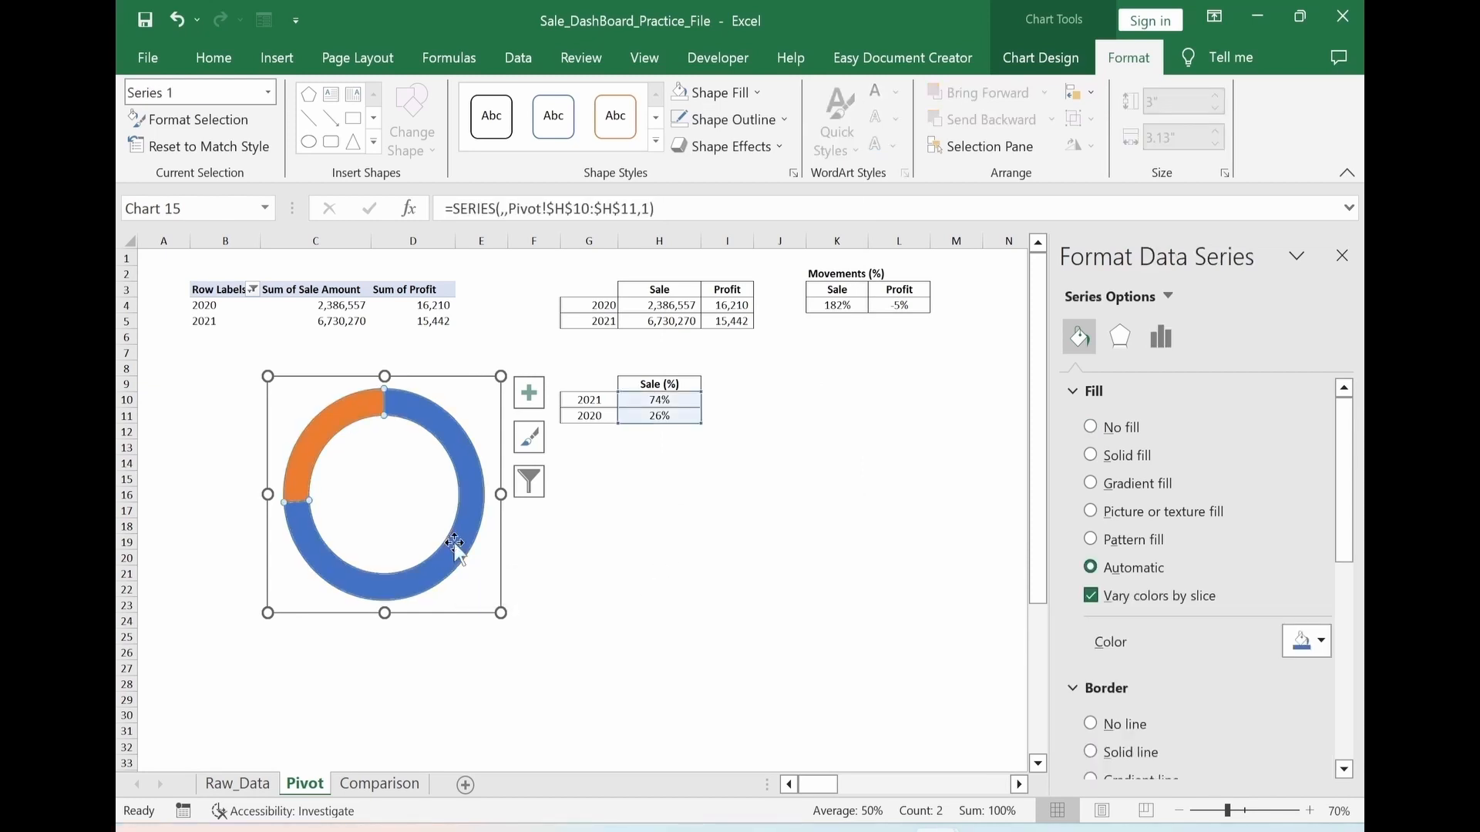
left_click(1162, 338)
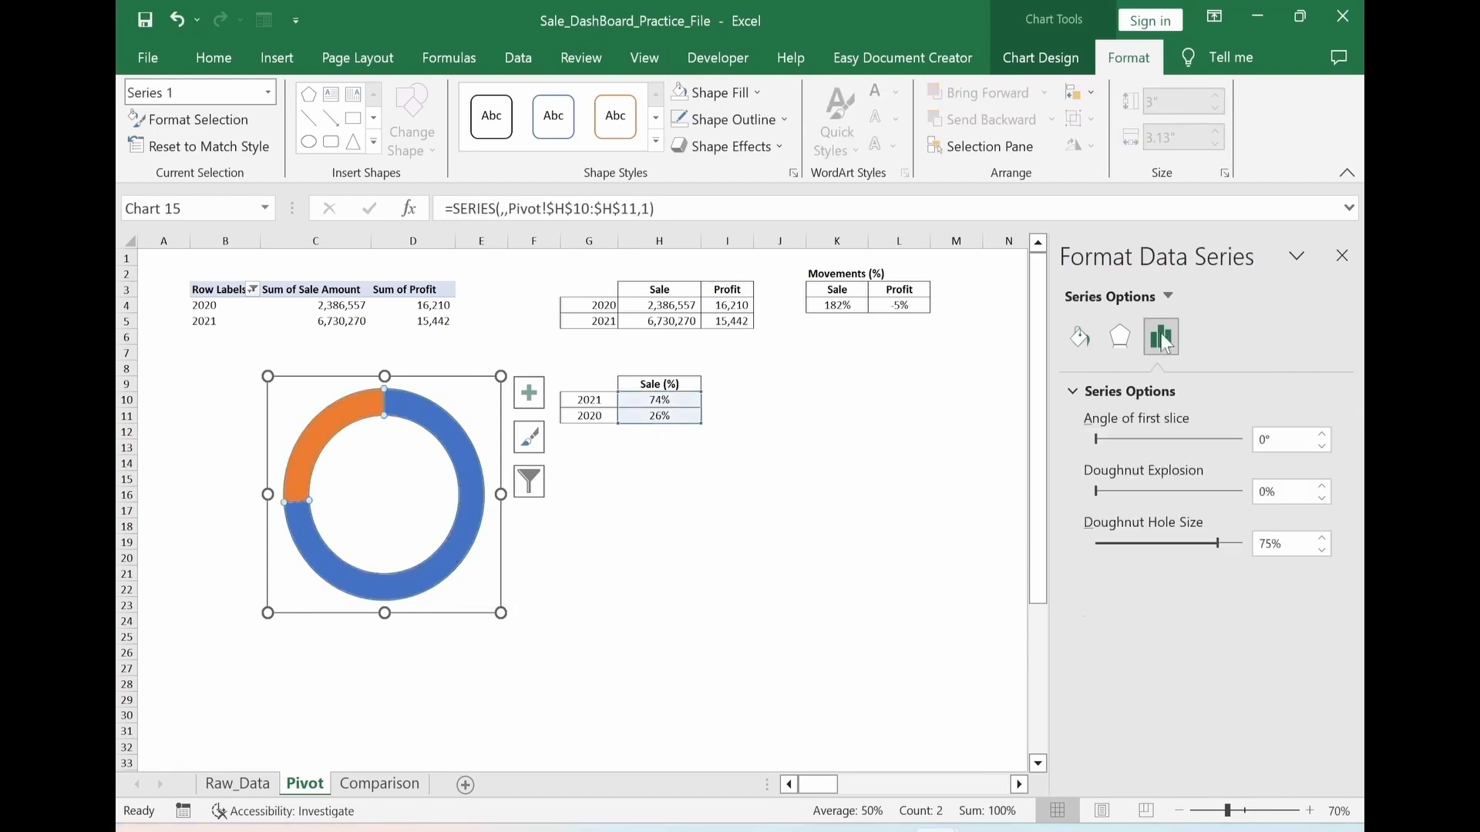
double_click(1266, 544)
type("90")
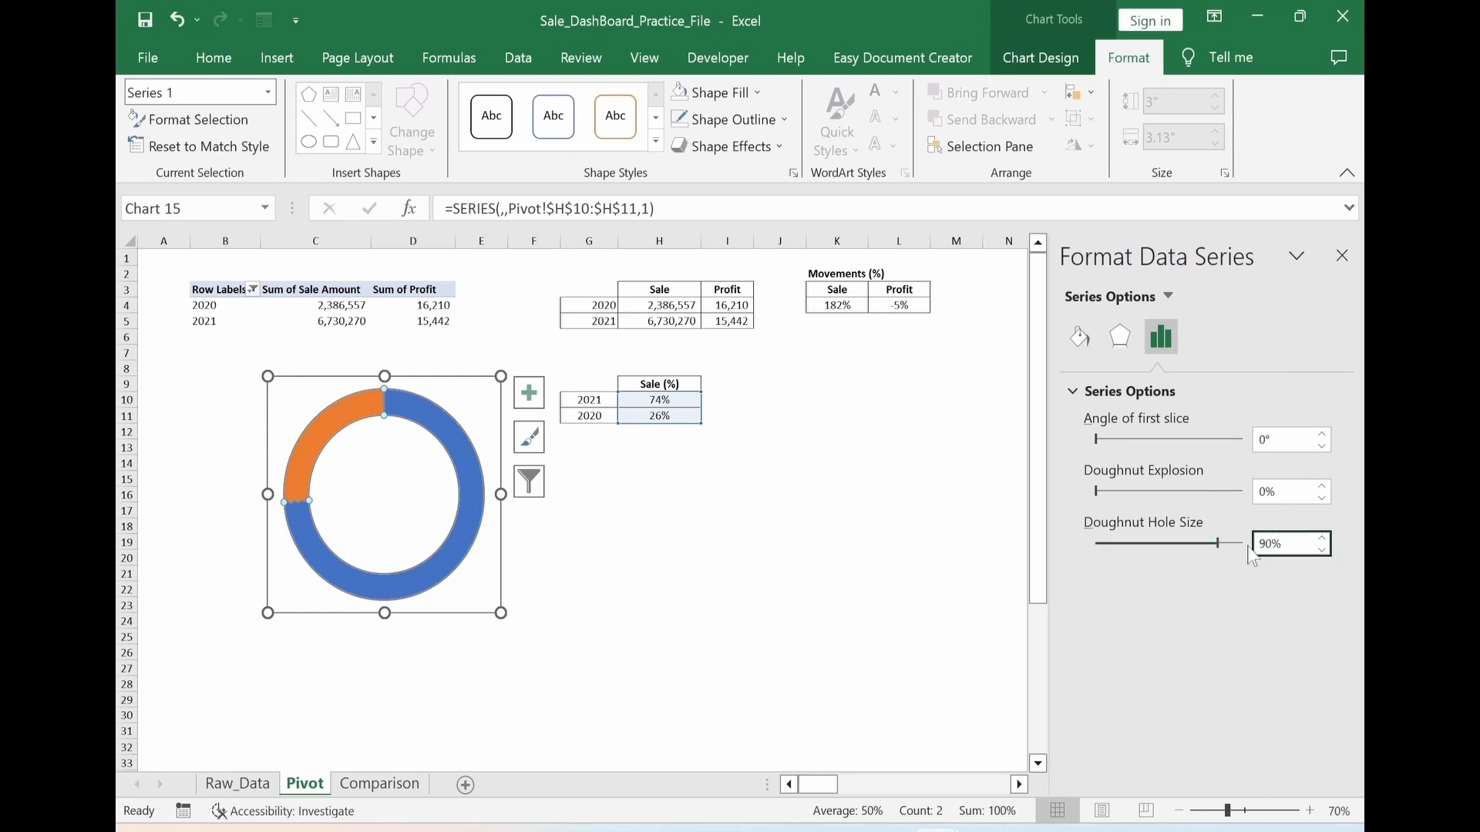
key("Return")
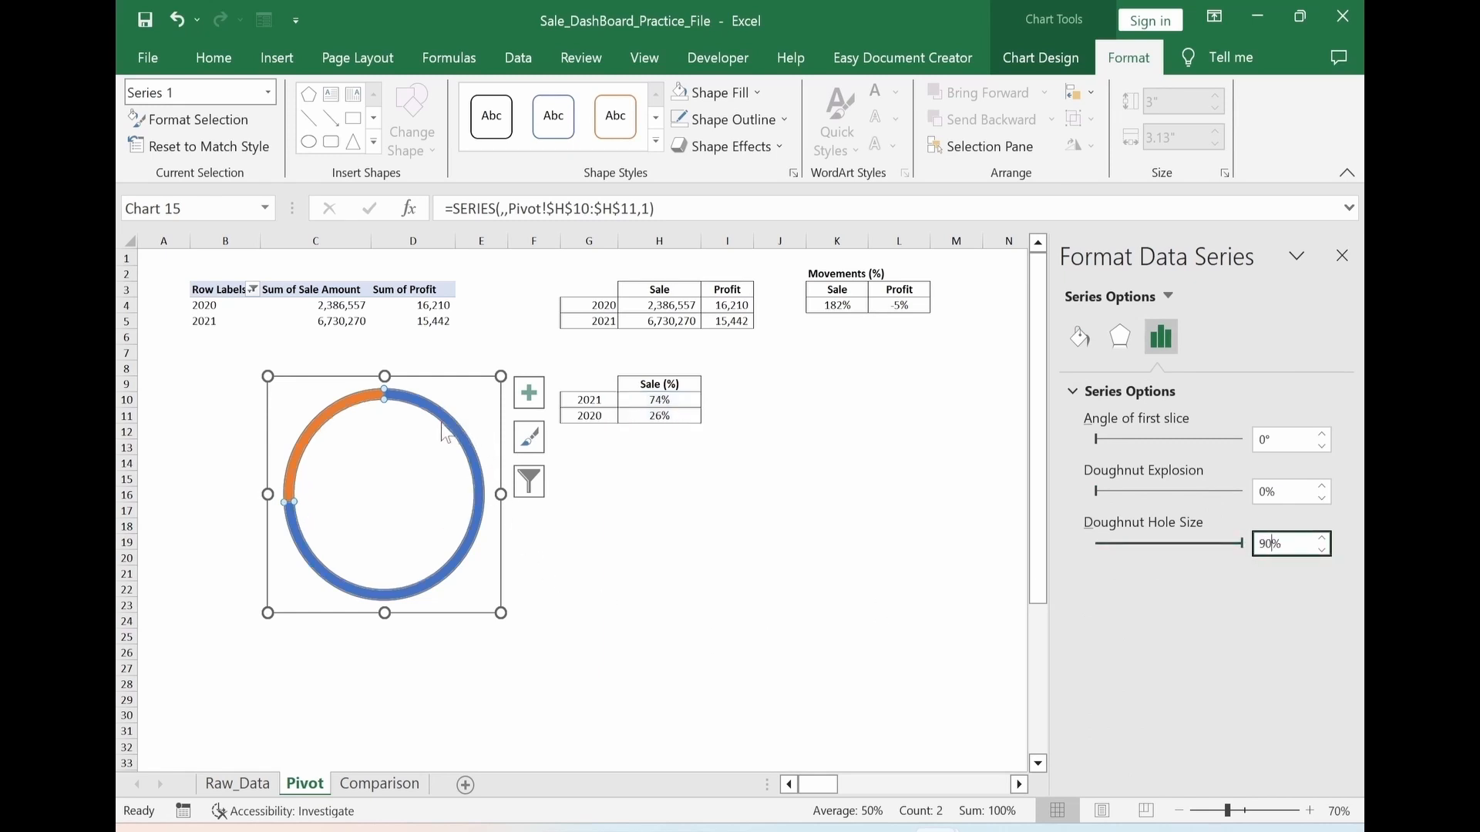
Remove the doughnut series' border and give the whole ring a solid very light grey fill
left_click(1080, 339)
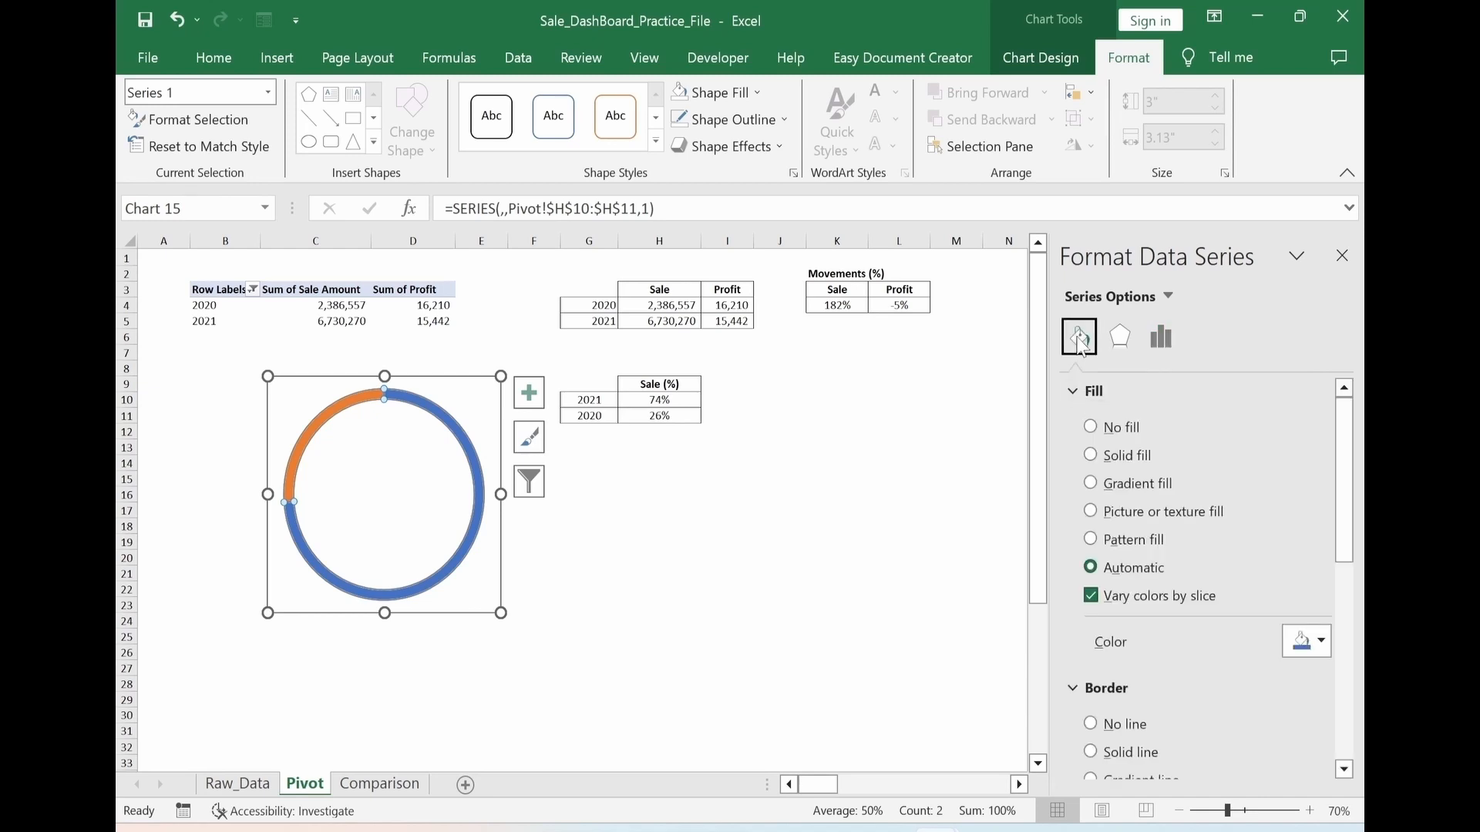
left_click(1092, 725)
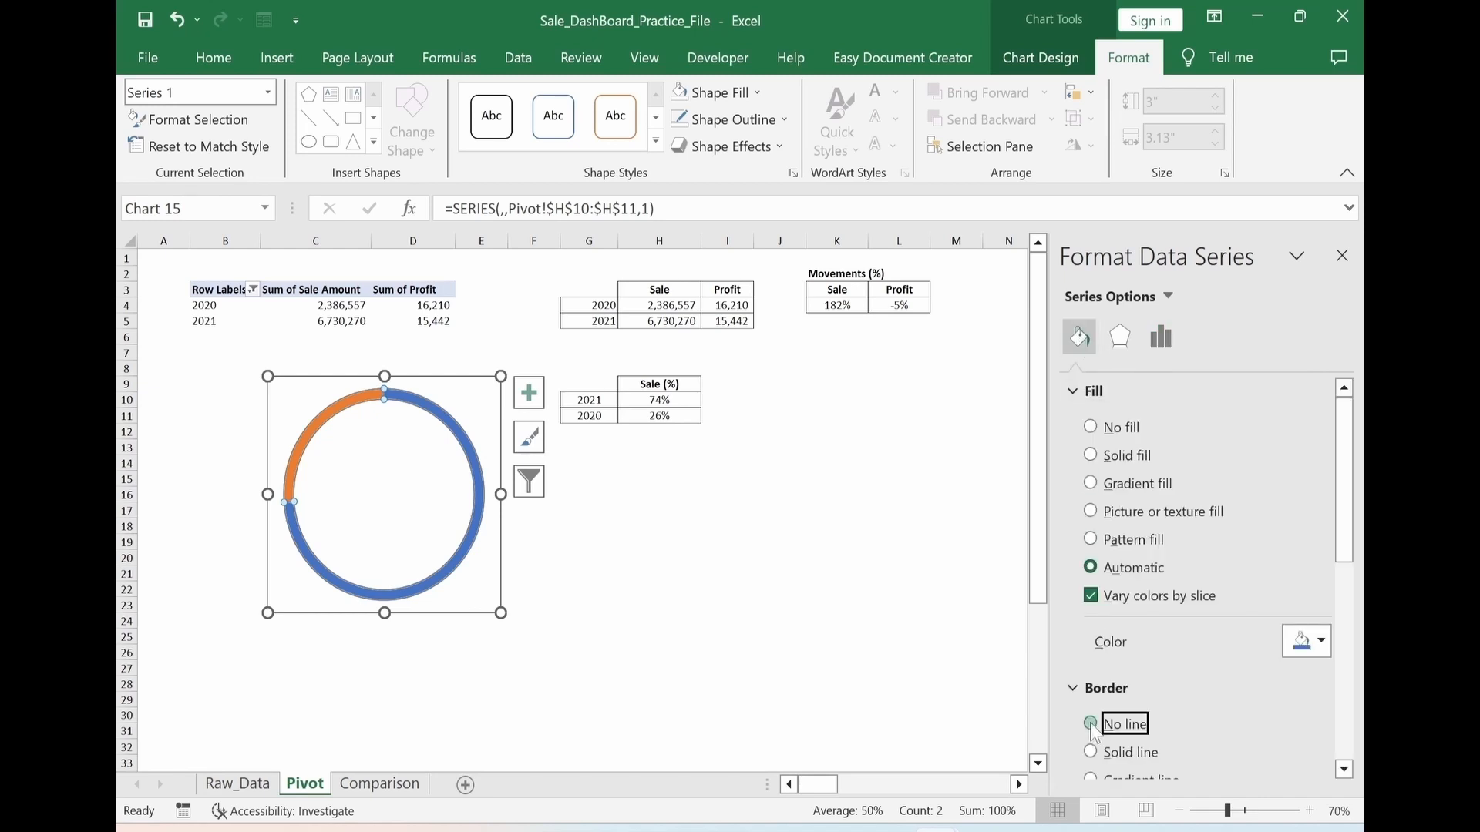
left_click(1090, 456)
left_click(1310, 641)
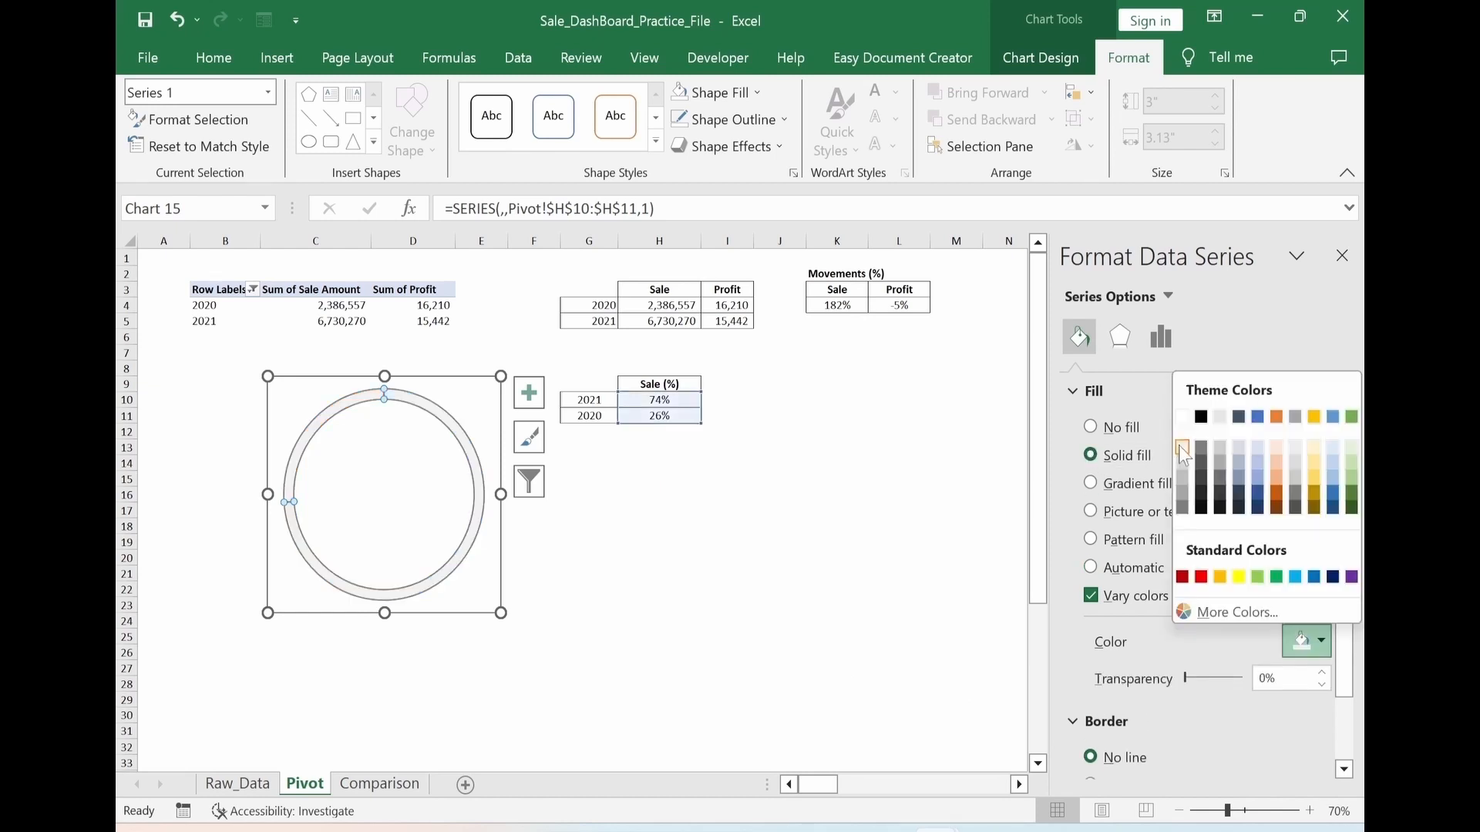
left_click(1181, 448)
left_click(727, 617)
left_click(660, 573)
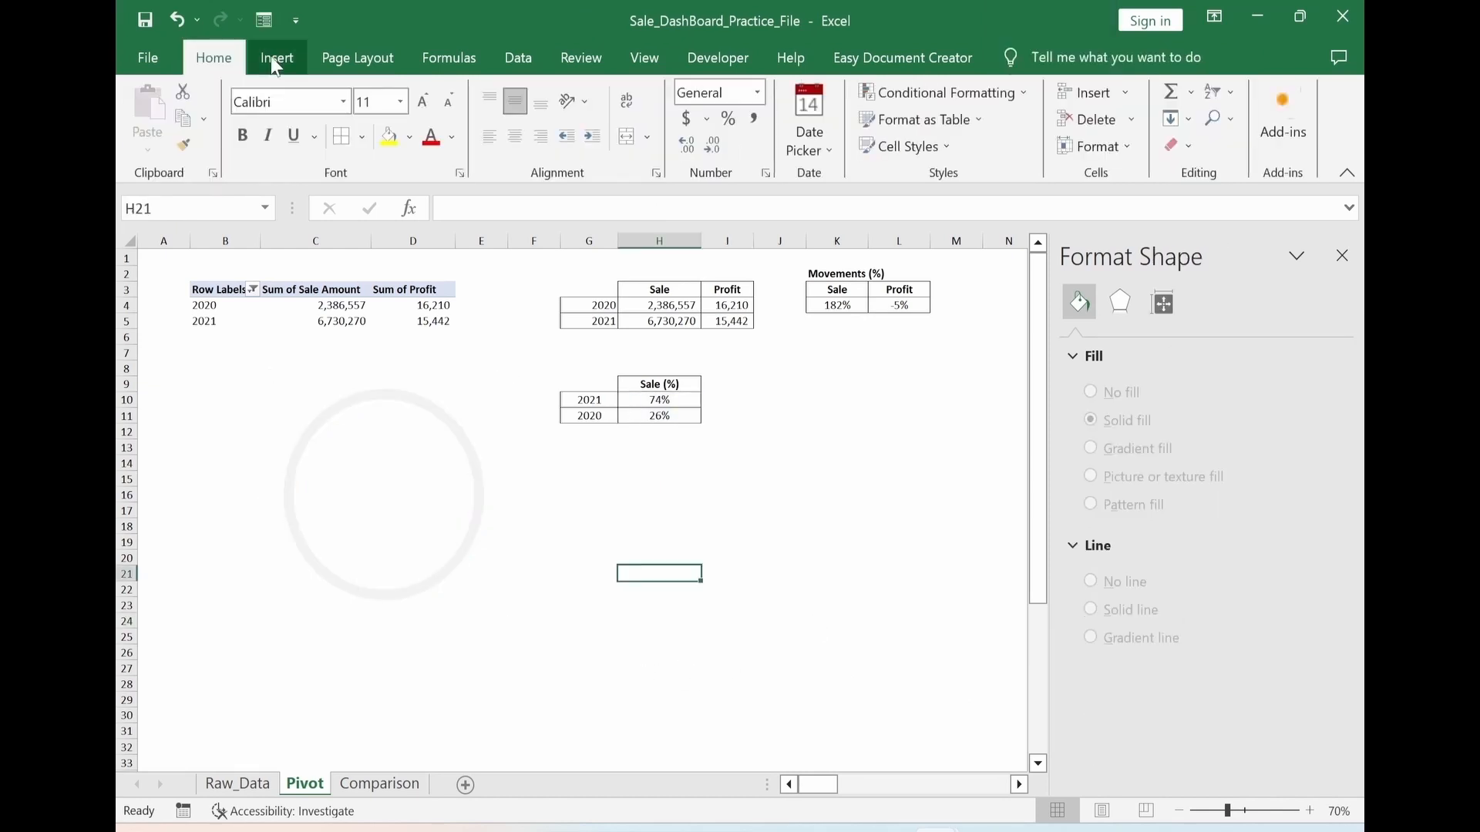
Draw a rounded rectangle about 3.25" wide and 2.9" high over the doughnut chart and remove its outline
left_click(276, 59)
left_click(374, 127)
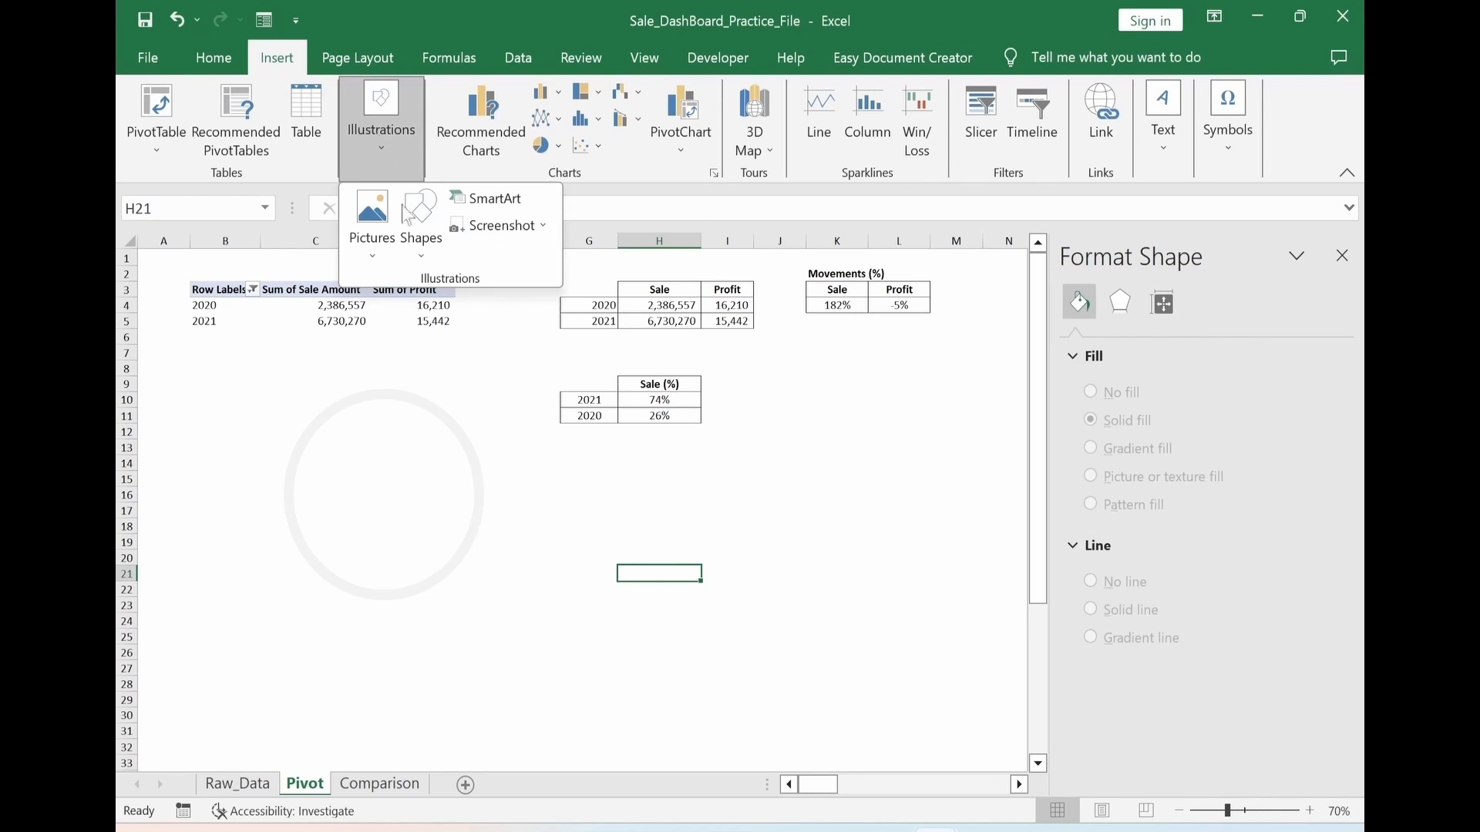
left_click(421, 232)
left_click(566, 309)
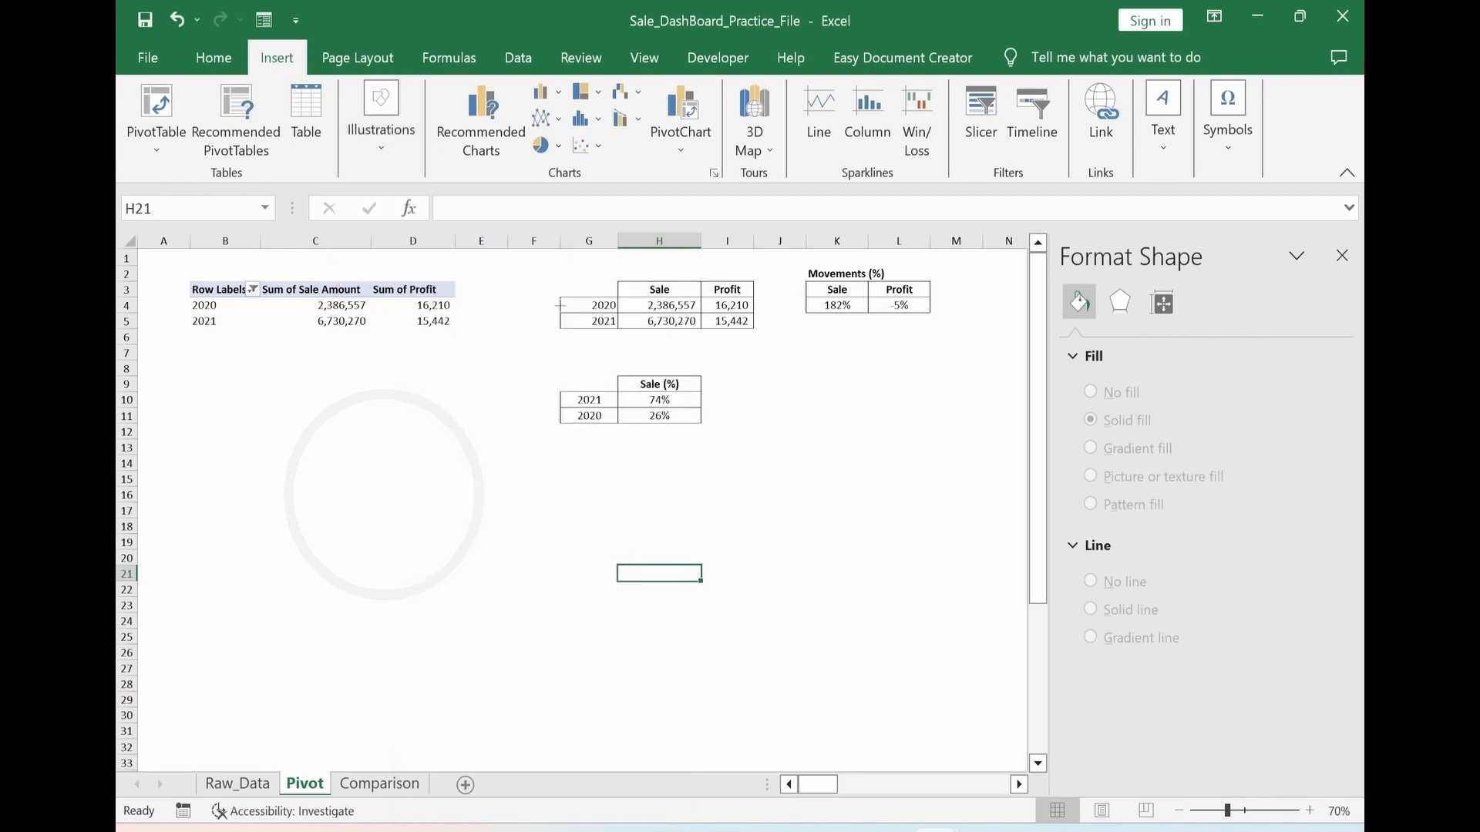
left_click_drag(259, 390, 501, 619)
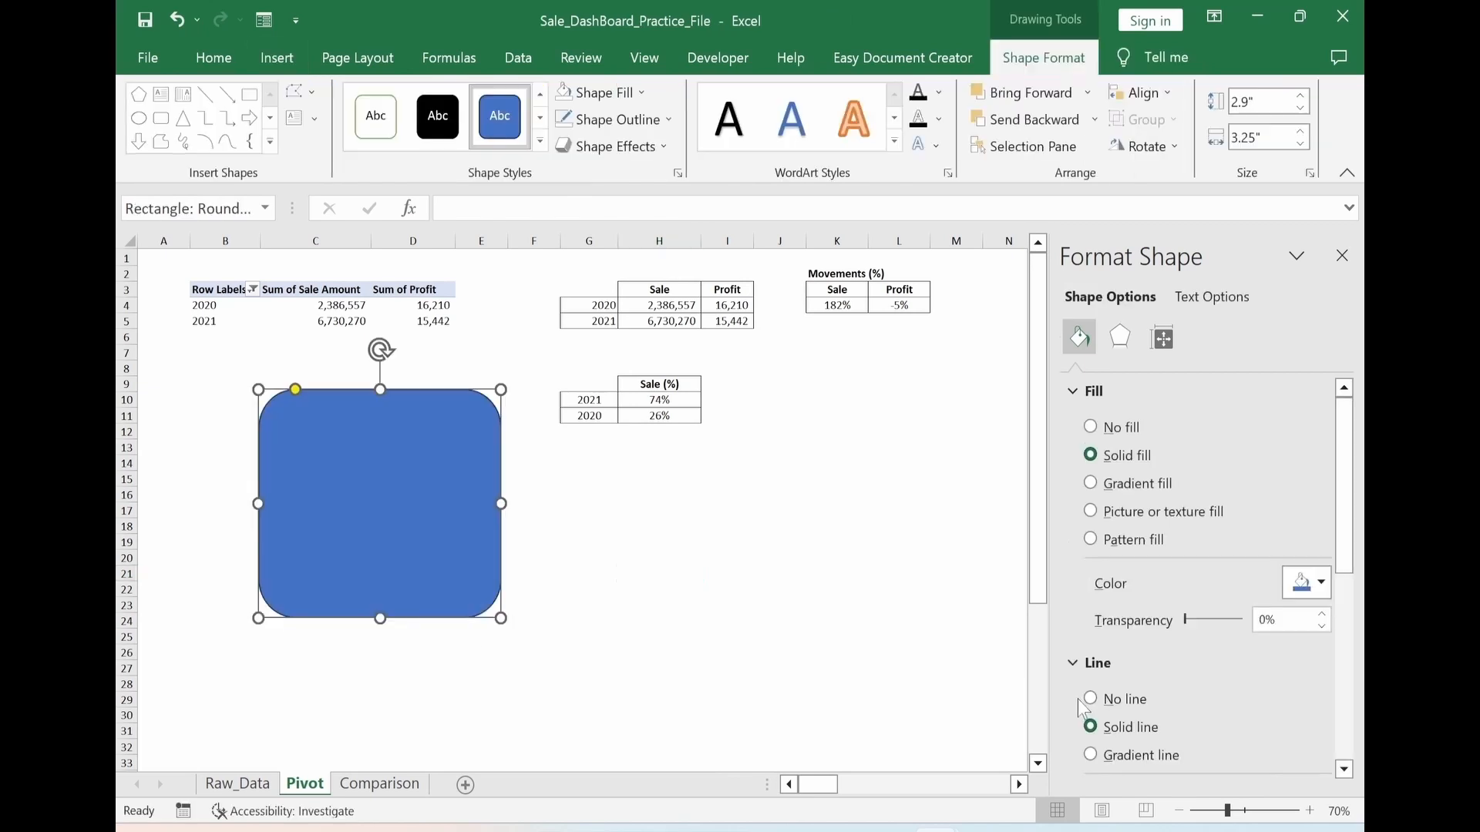
left_click(1089, 699)
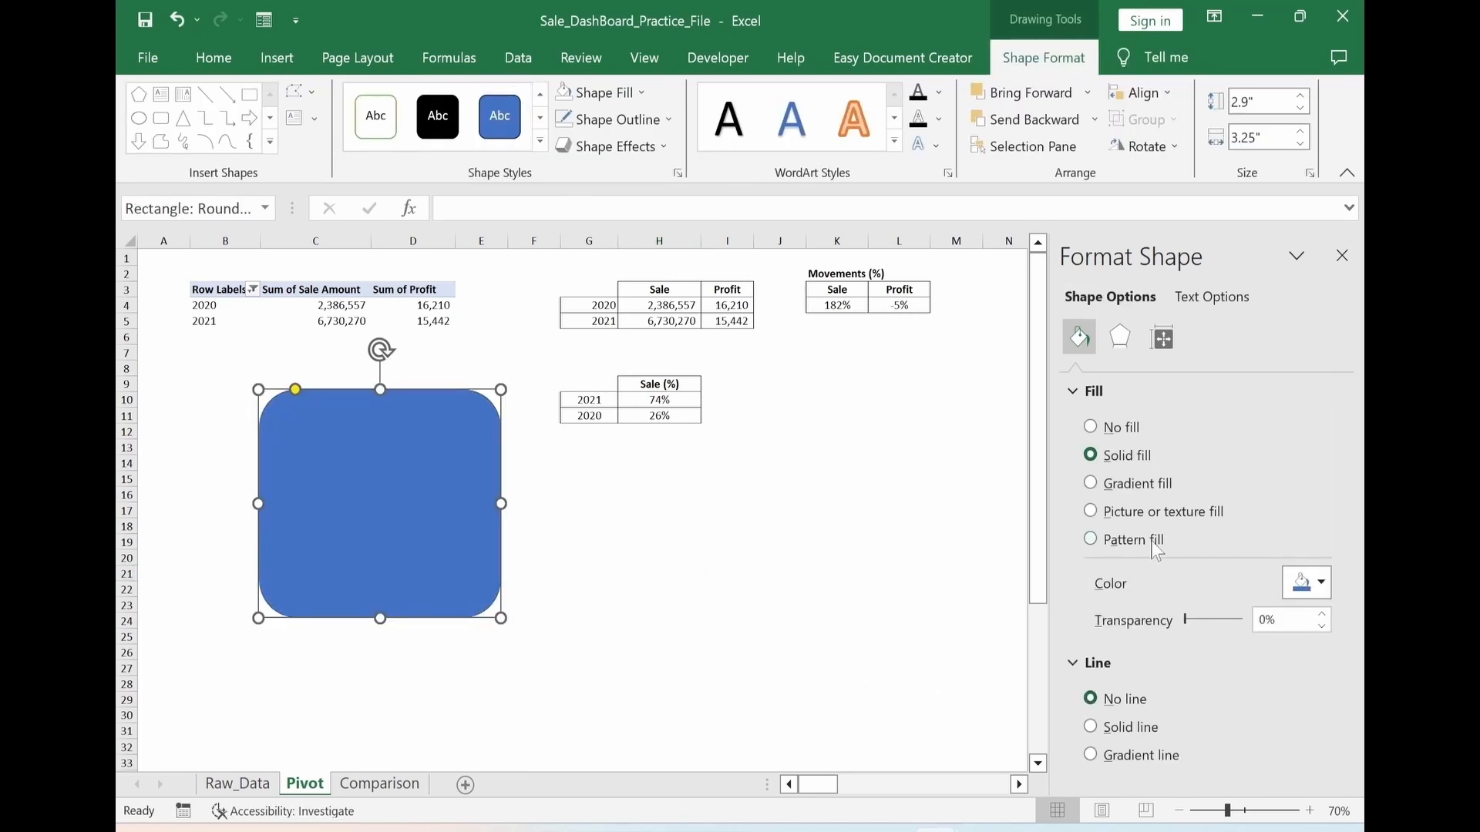
Give the rounded rectangle a gradient fill with its last stop at 100% set to red, and send it behind the doughnut chart
left_click(1091, 486)
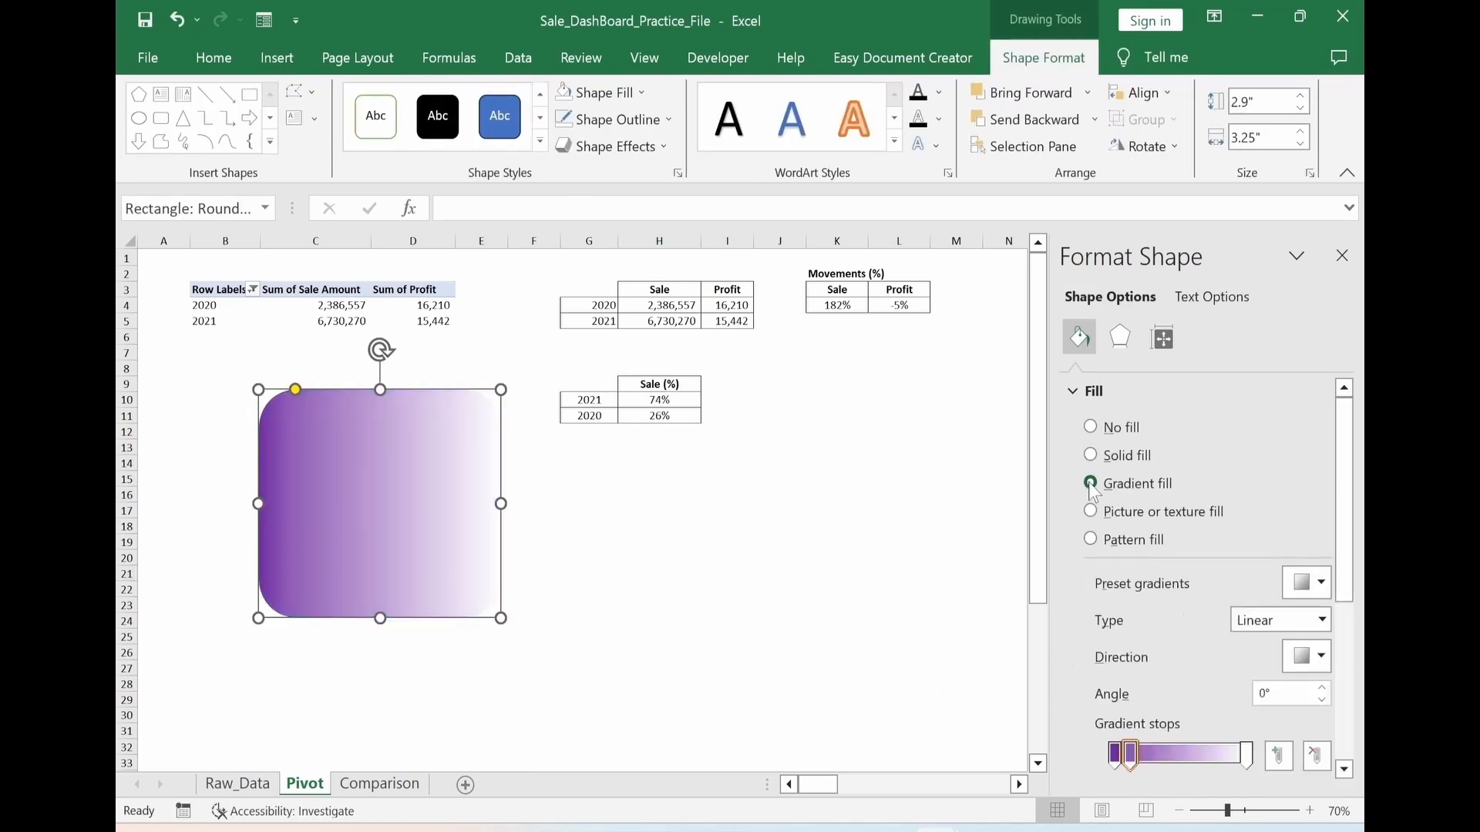
left_click(1246, 757)
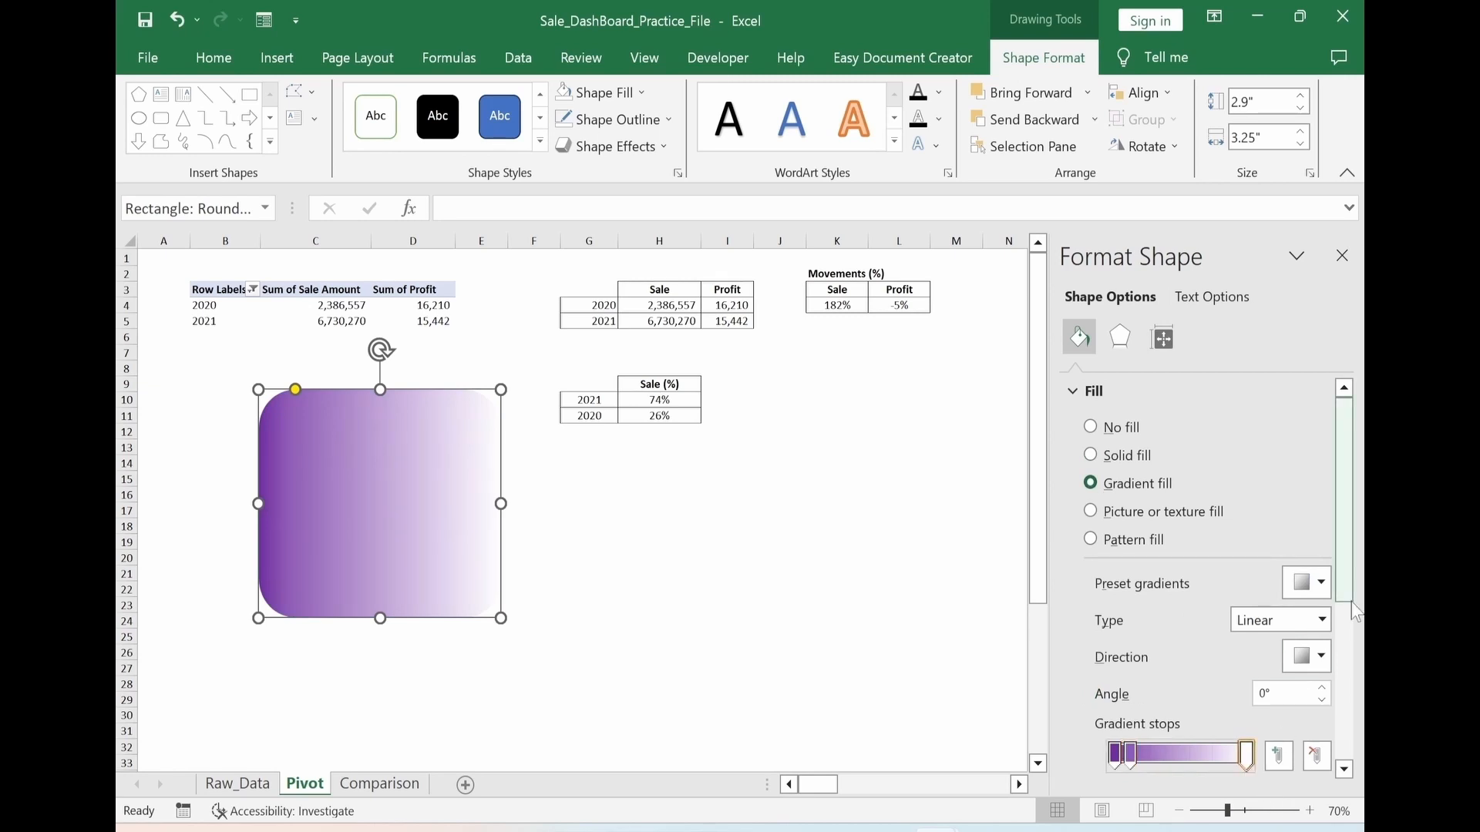
left_click_drag(1348, 571, 1349, 711)
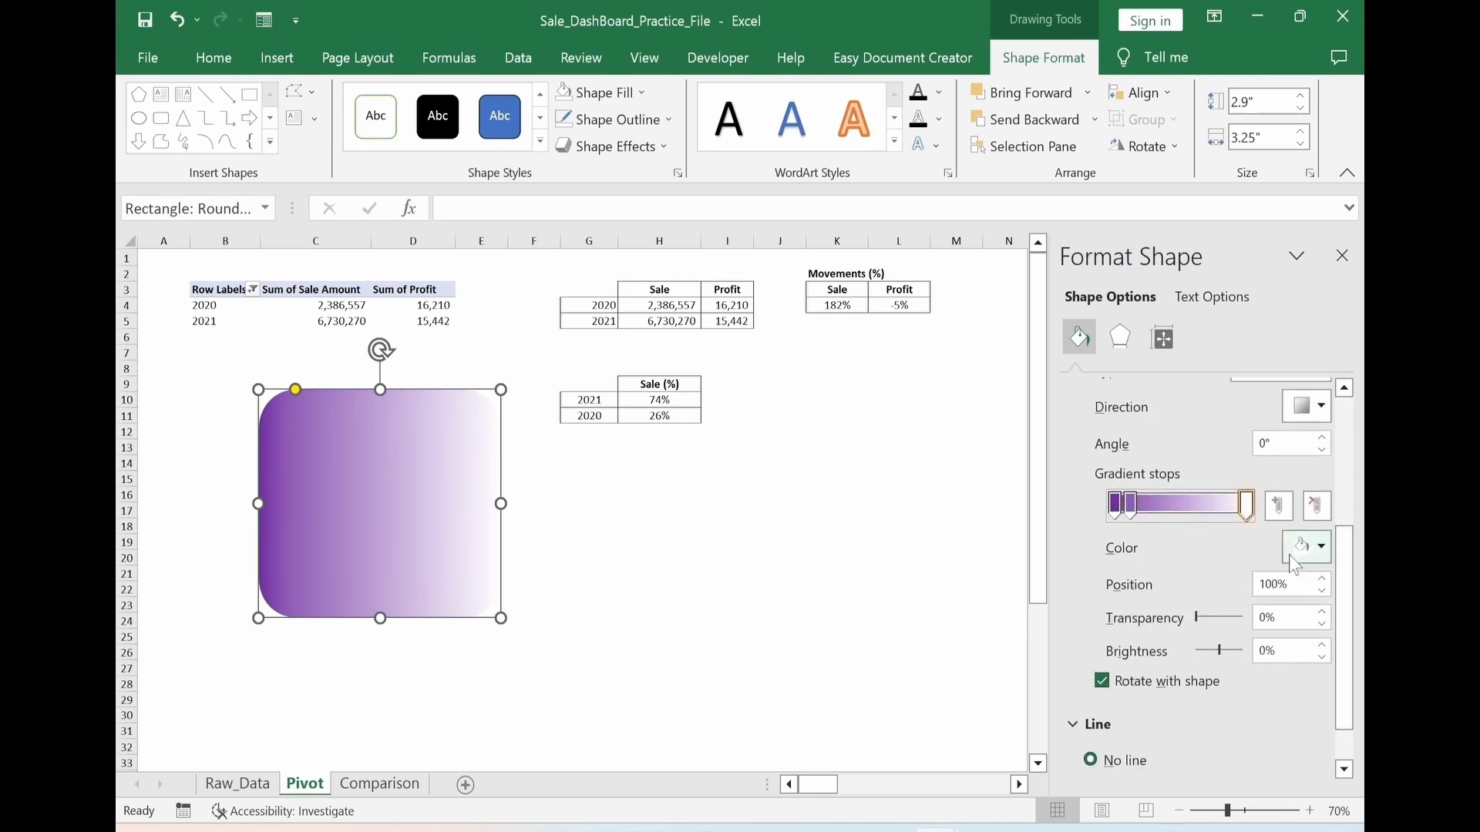
left_click(1320, 549)
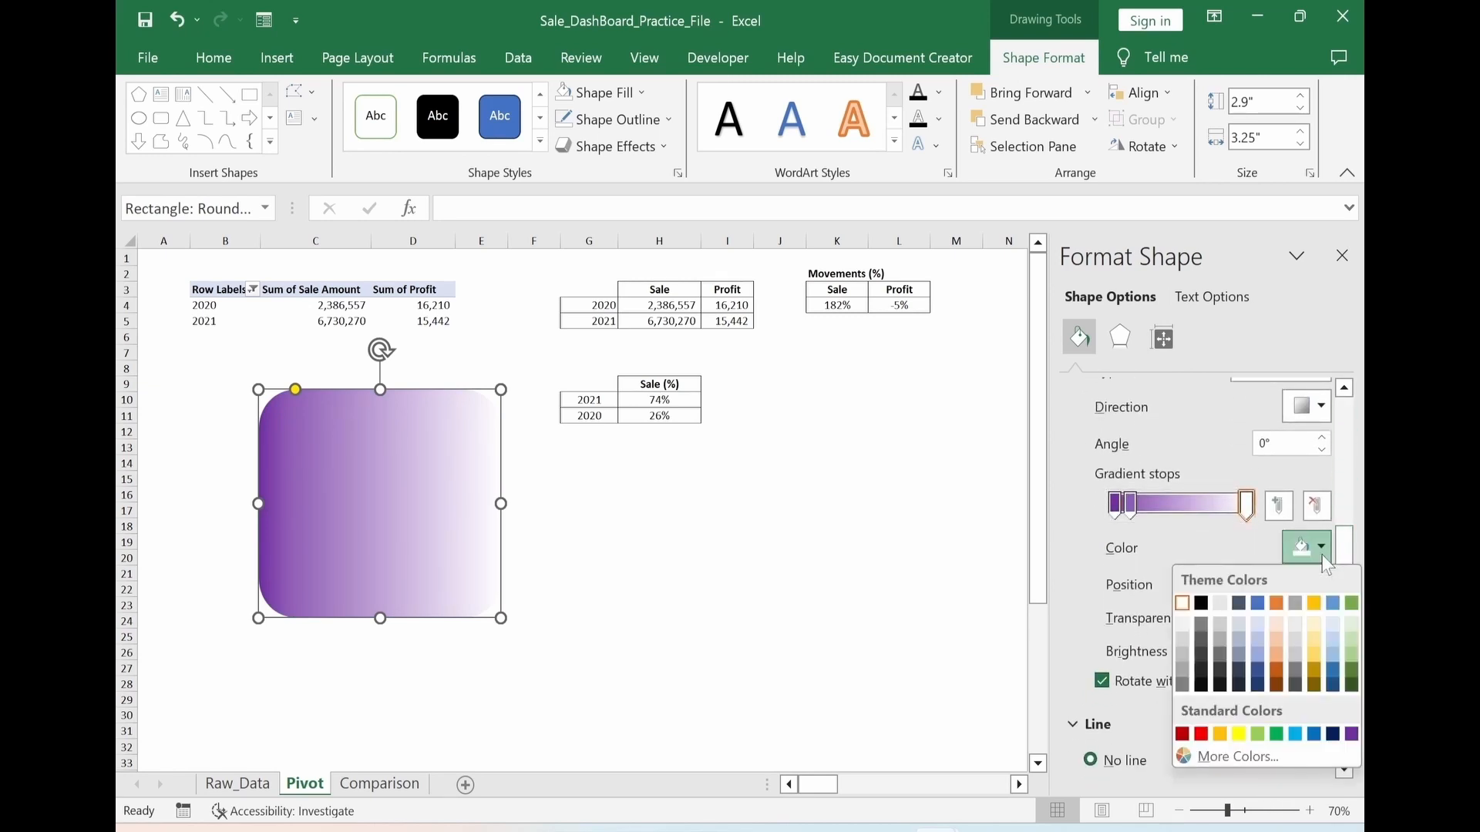
left_click(1201, 733)
right_click(476, 561)
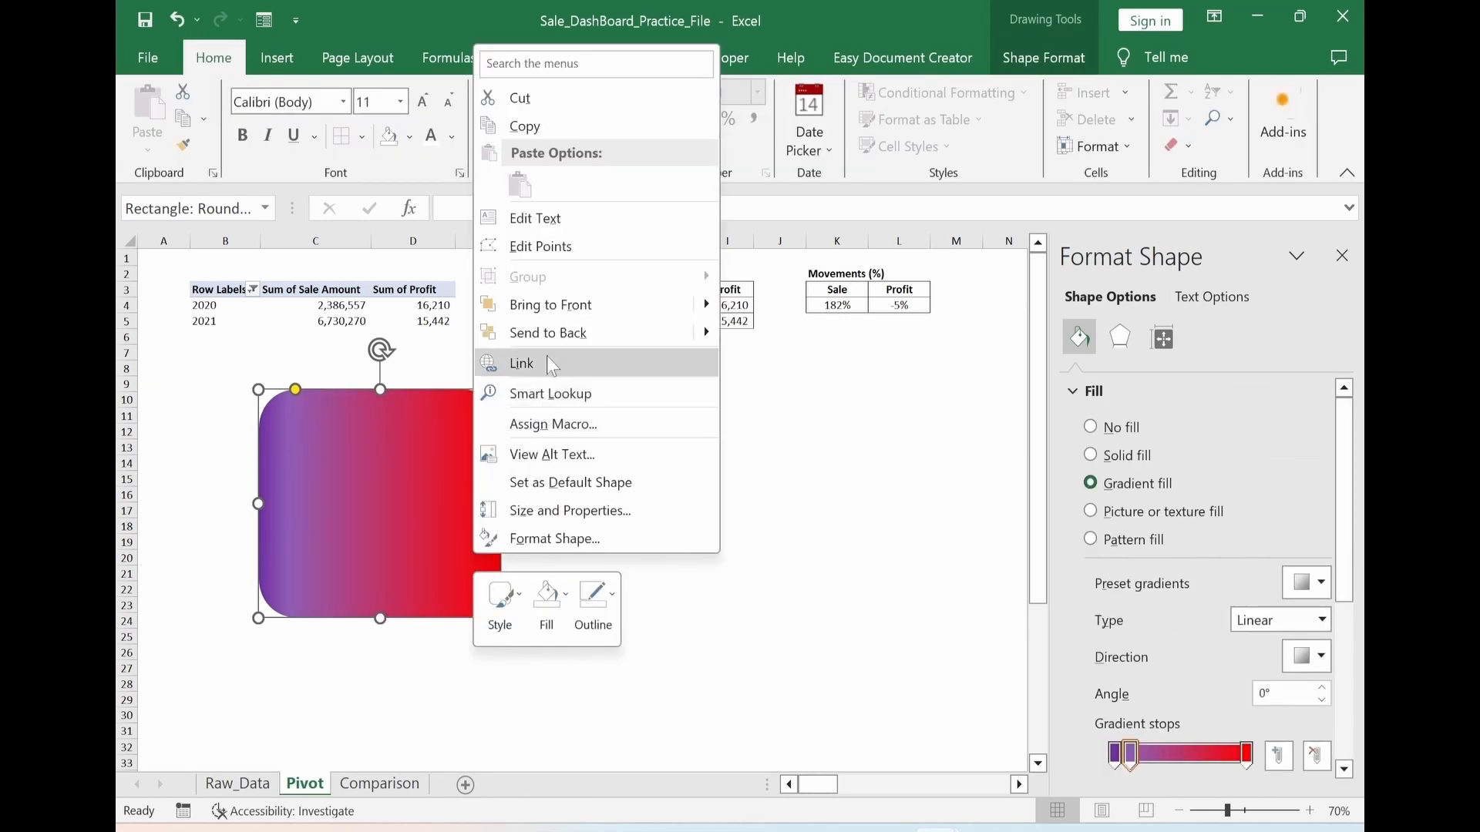
left_click(548, 339)
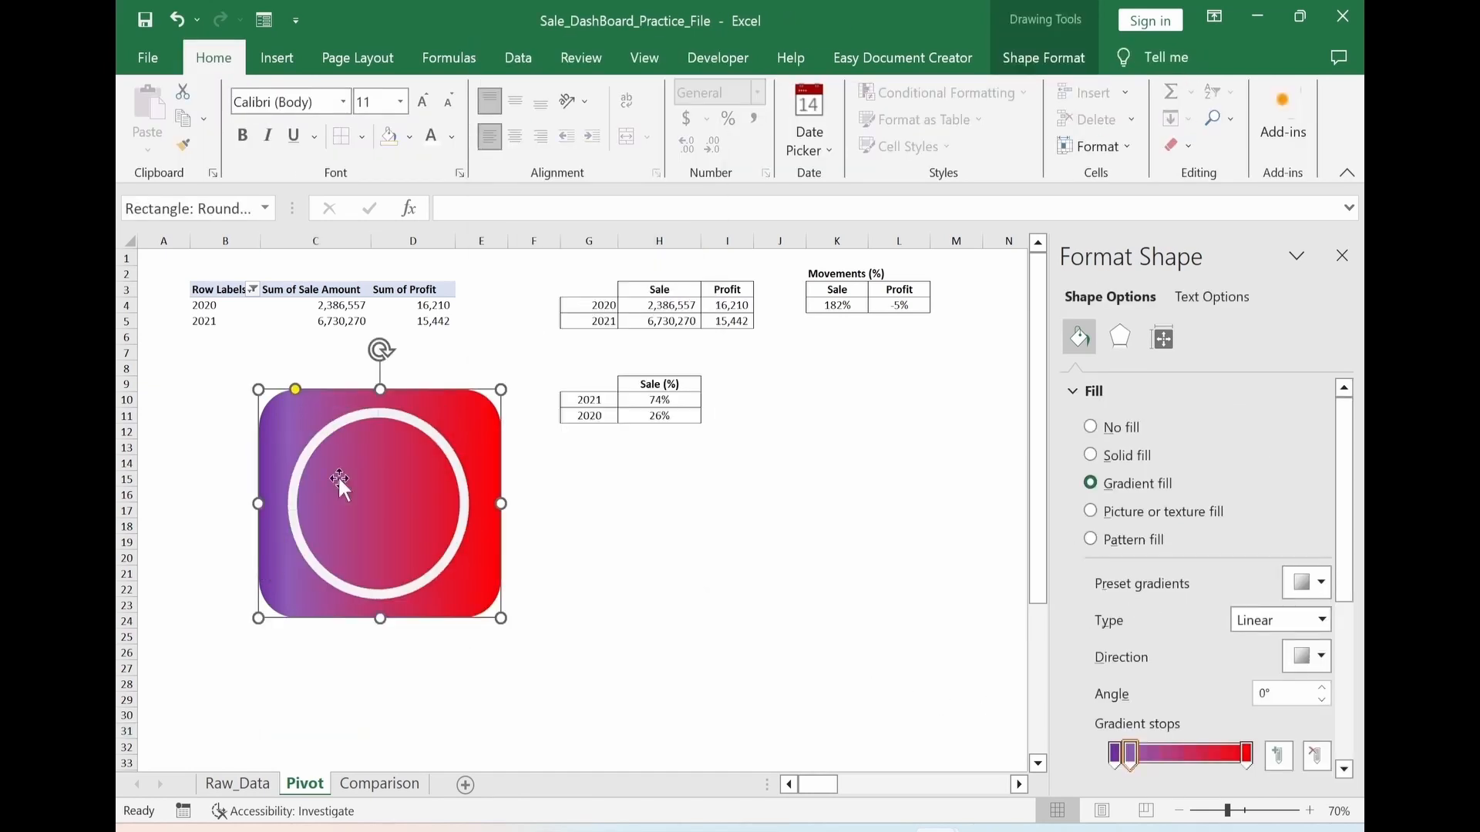
Set the gradient rounded rectangle's height and width to 3" each
left_click(1046, 59)
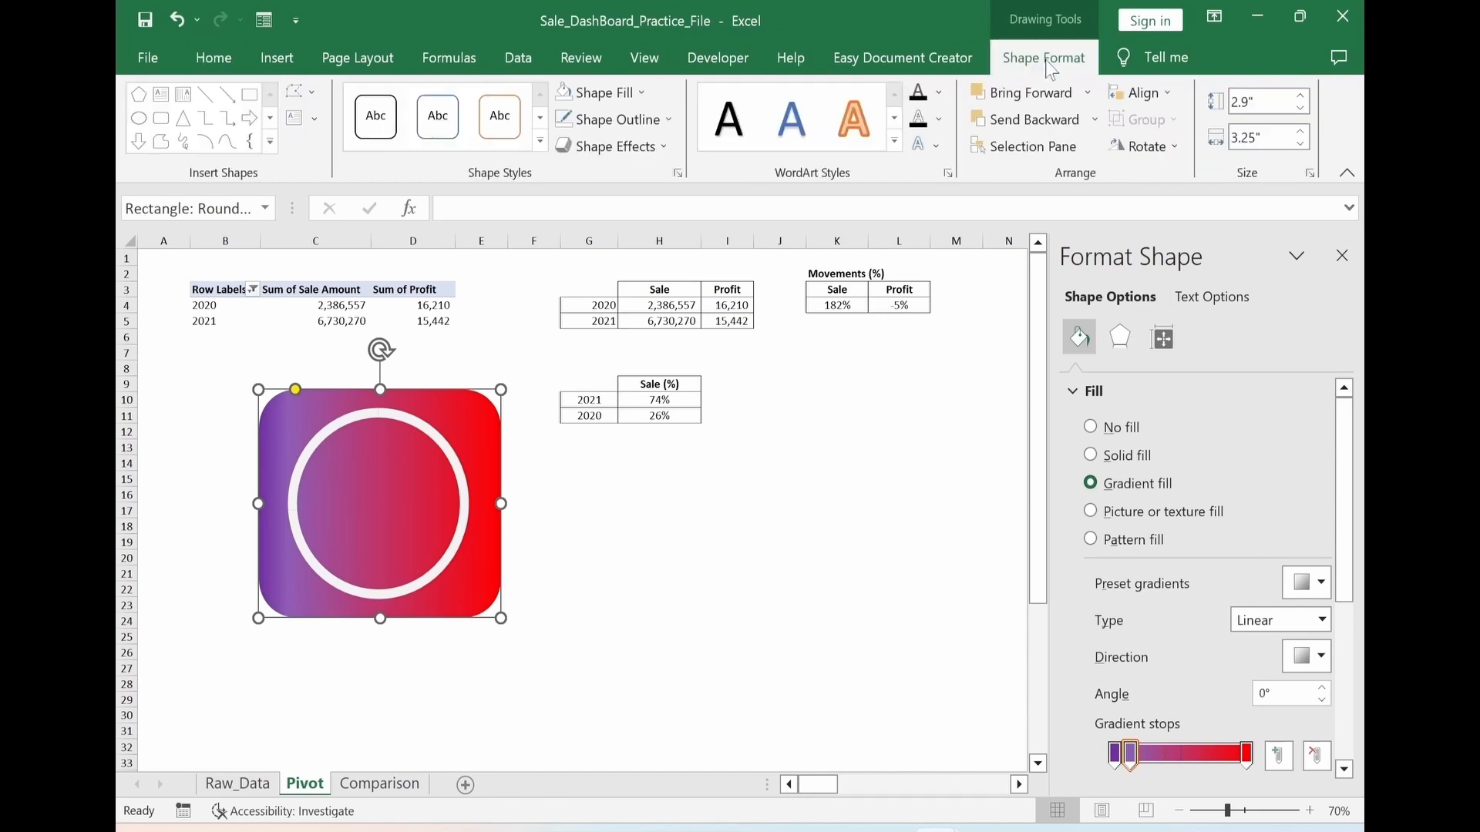
left_click(1261, 101)
type("3")
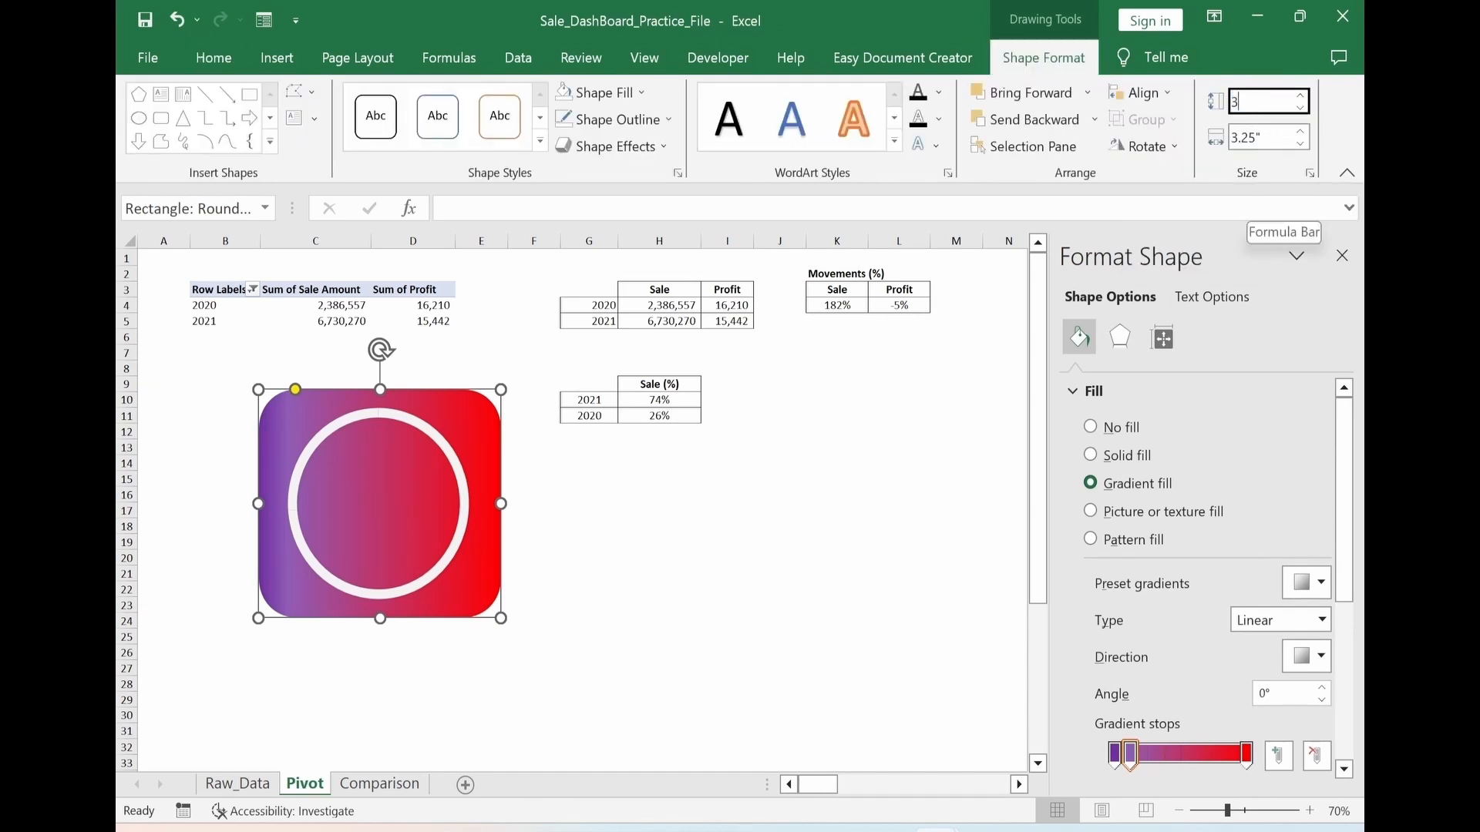
key("Tab")
type("3")
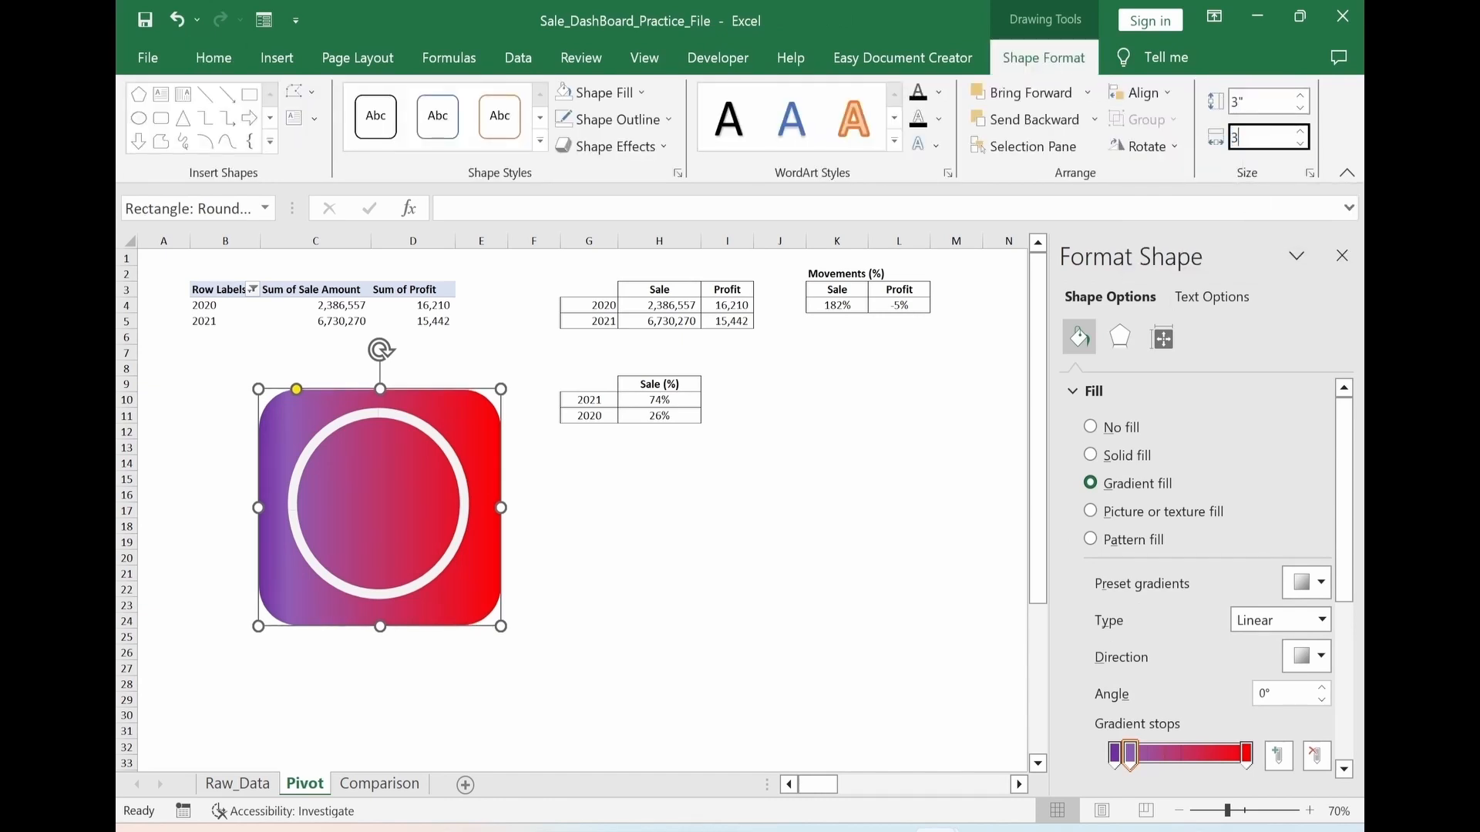
key("Return")
key("Escape")
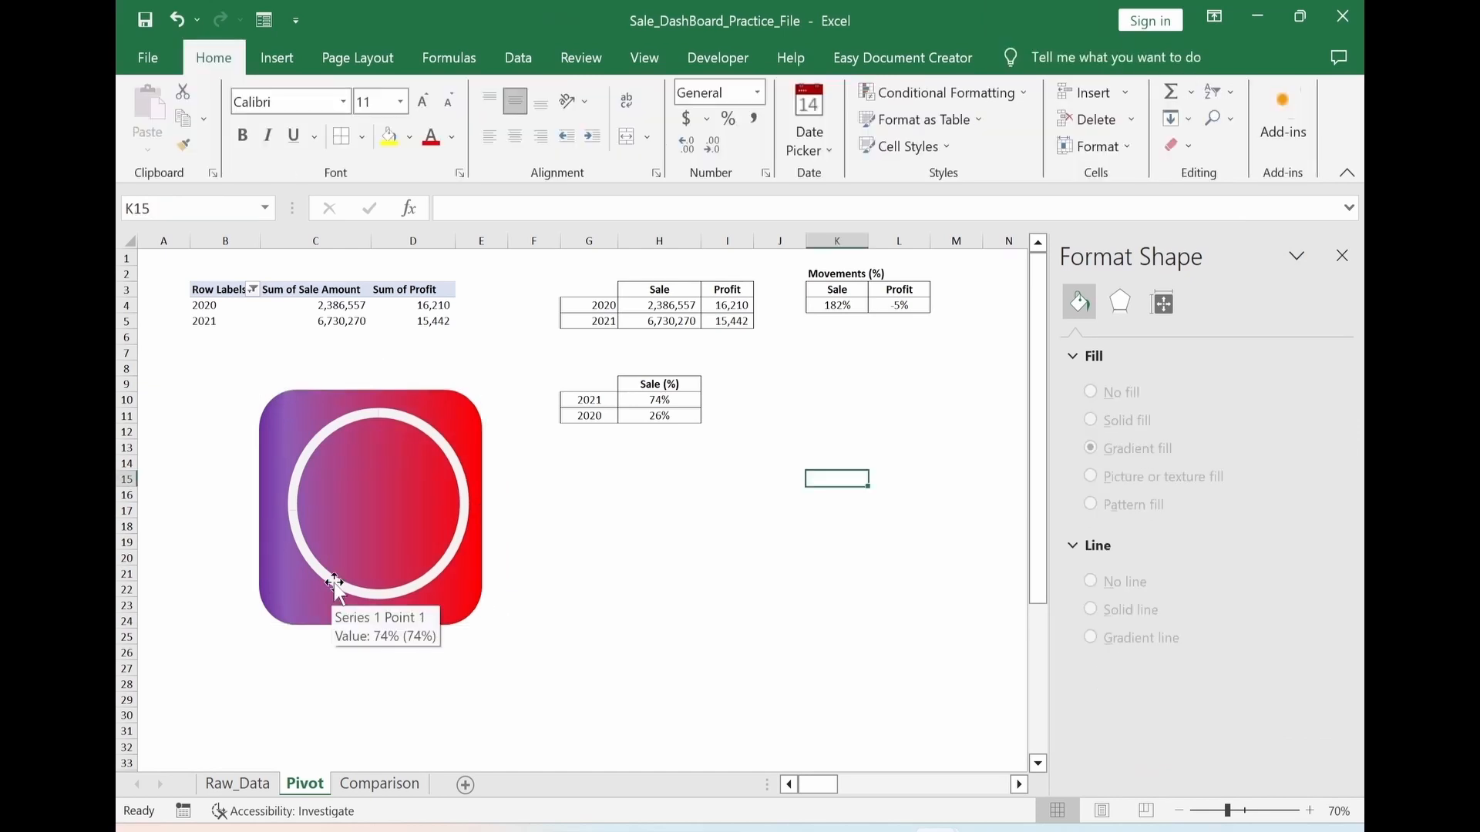
Change the whole doughnut ring's solid fill color to white
left_click(335, 584)
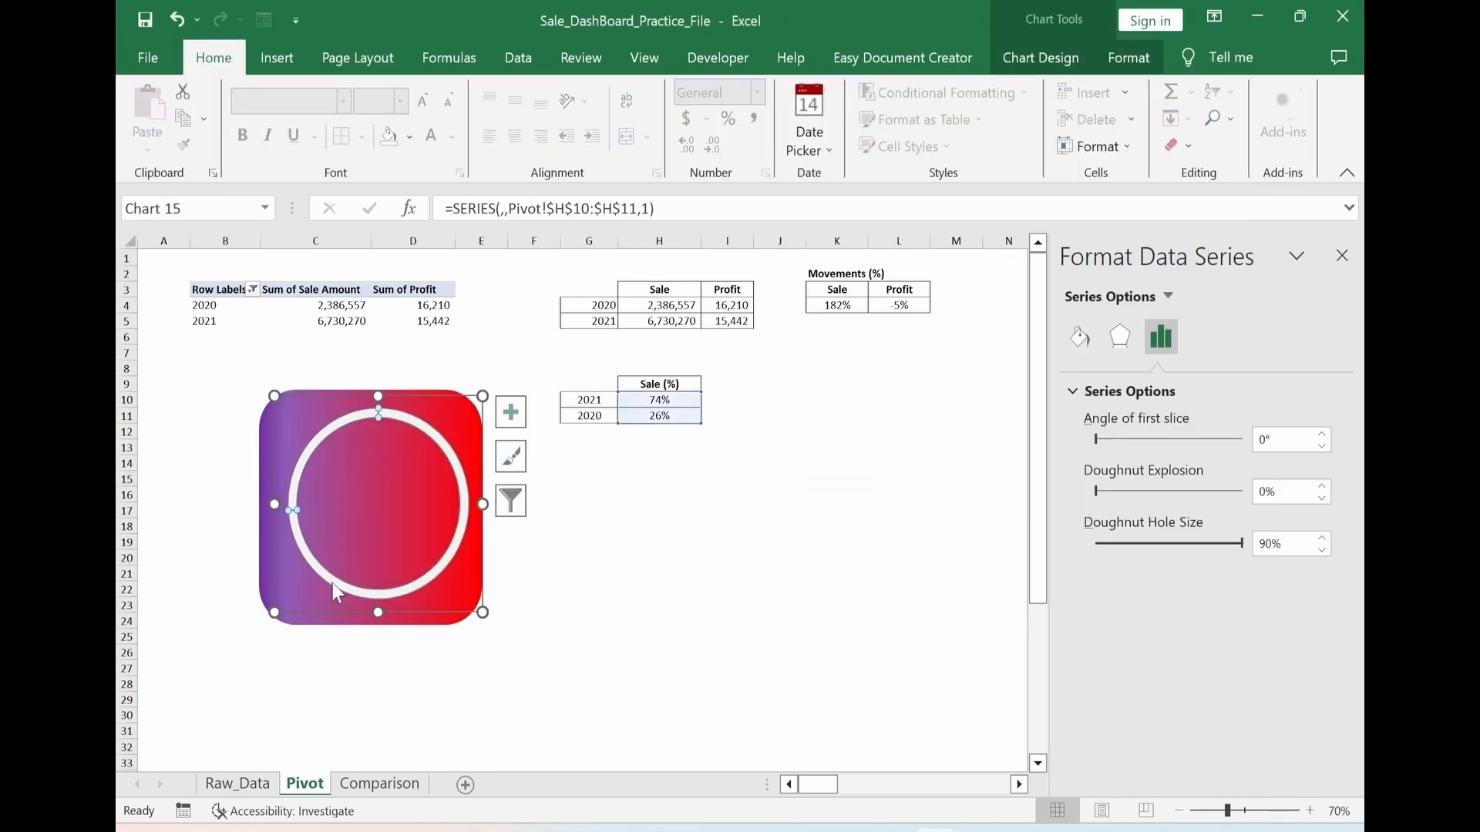
left_click(1079, 339)
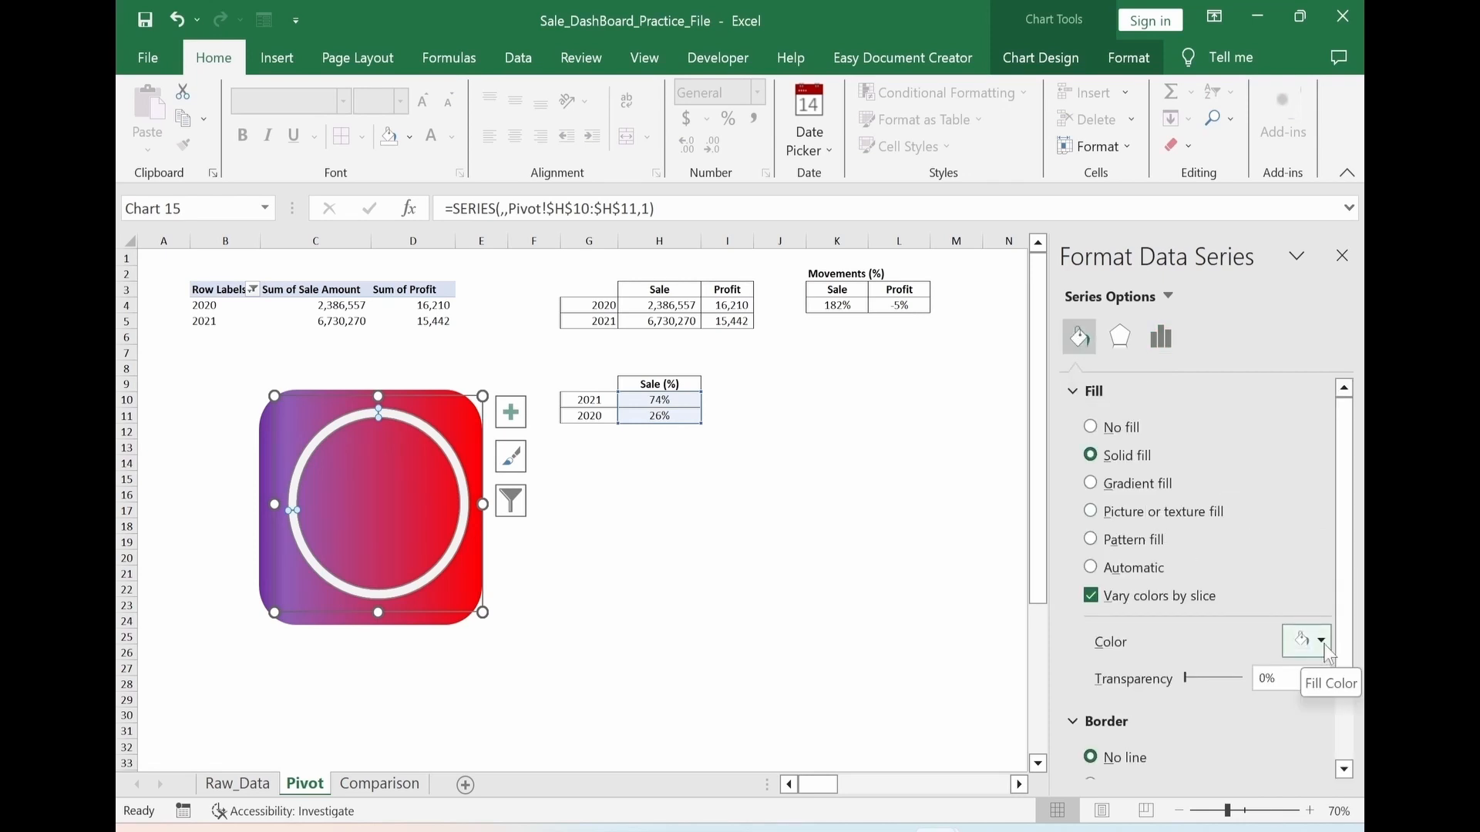
left_click(1321, 642)
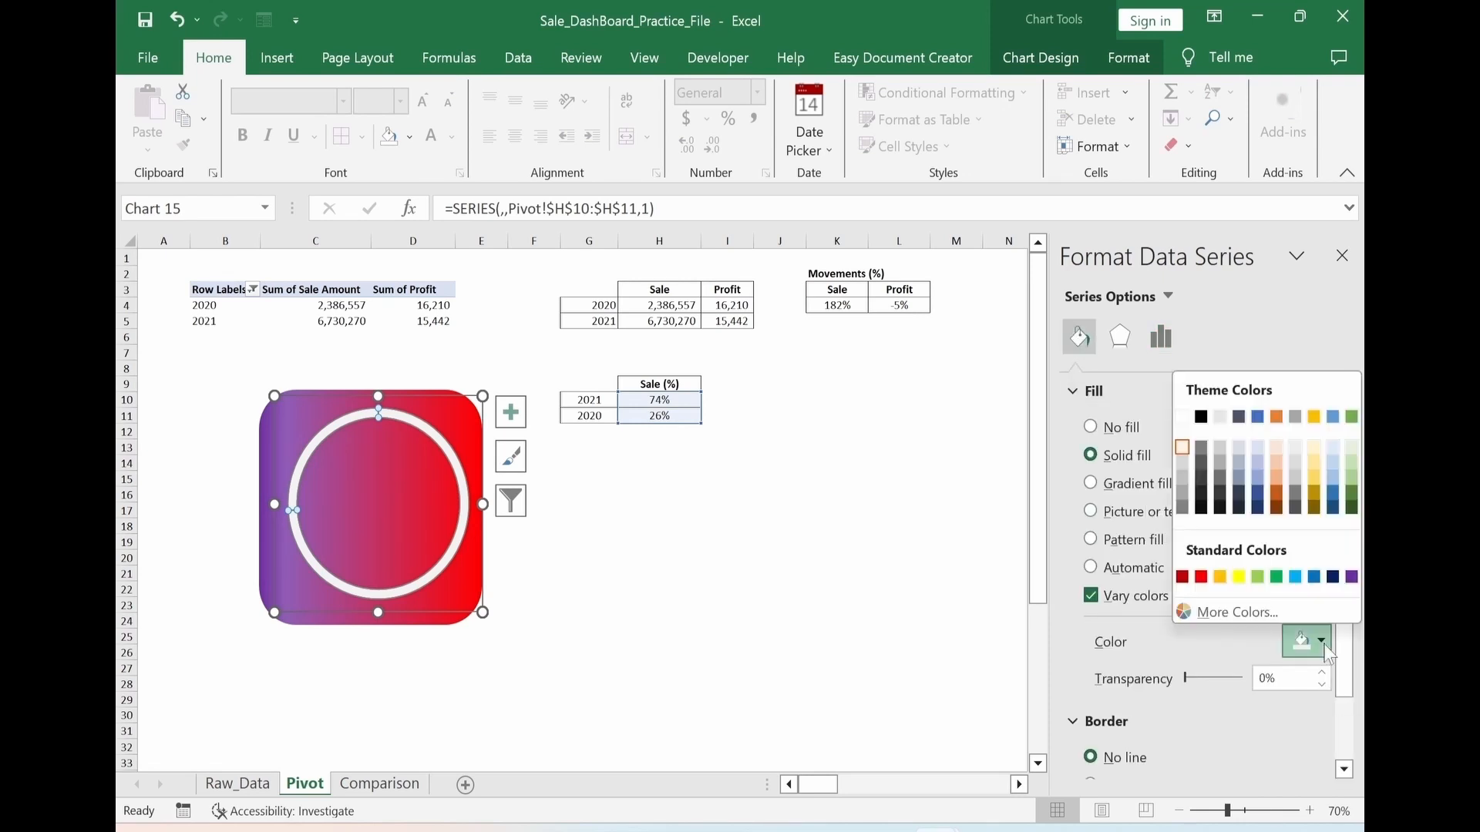
left_click(1183, 419)
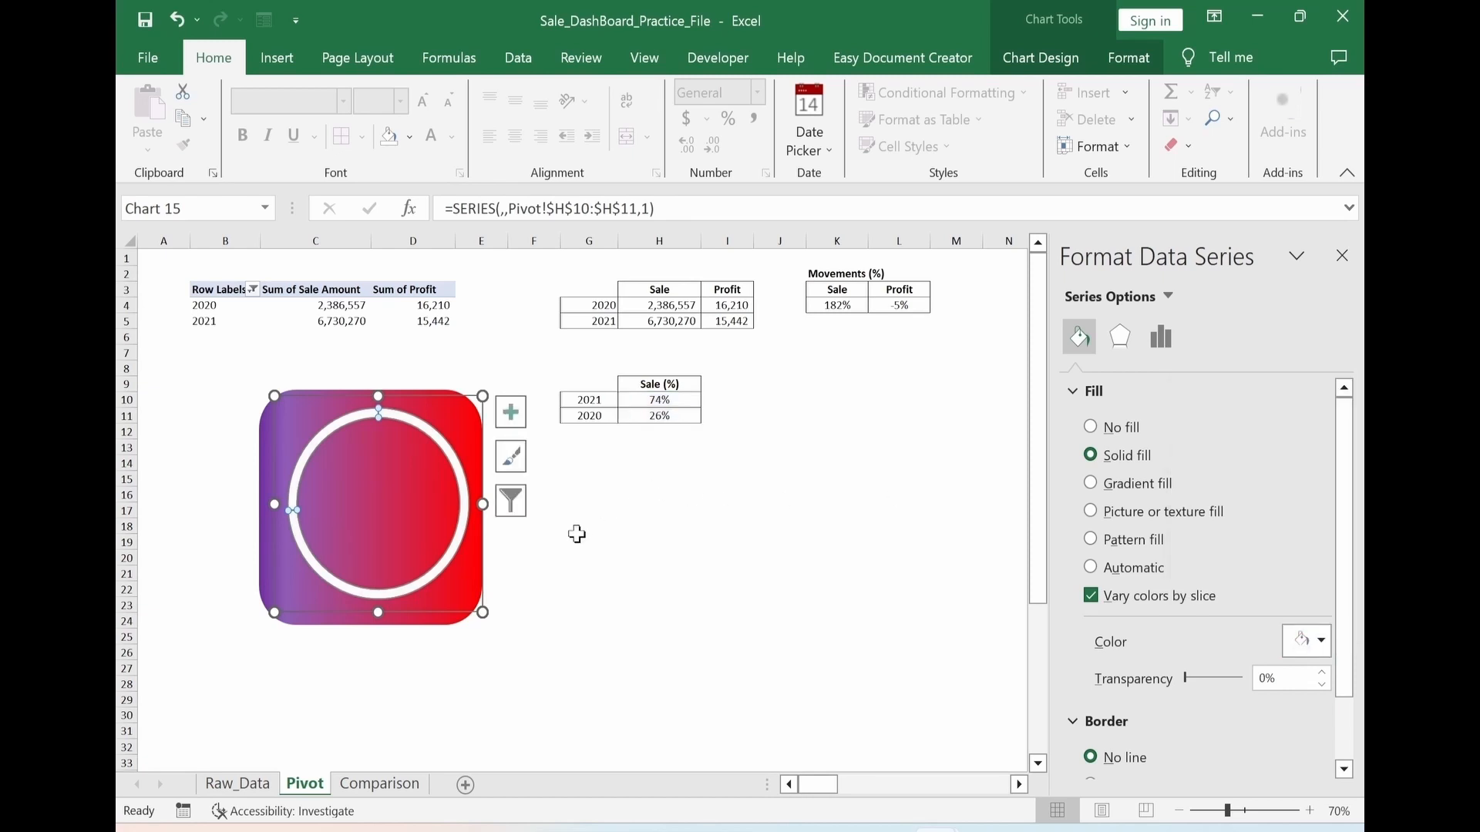
Set the transparency of the doughnut's 74% slice to 40%
left_click(447, 574)
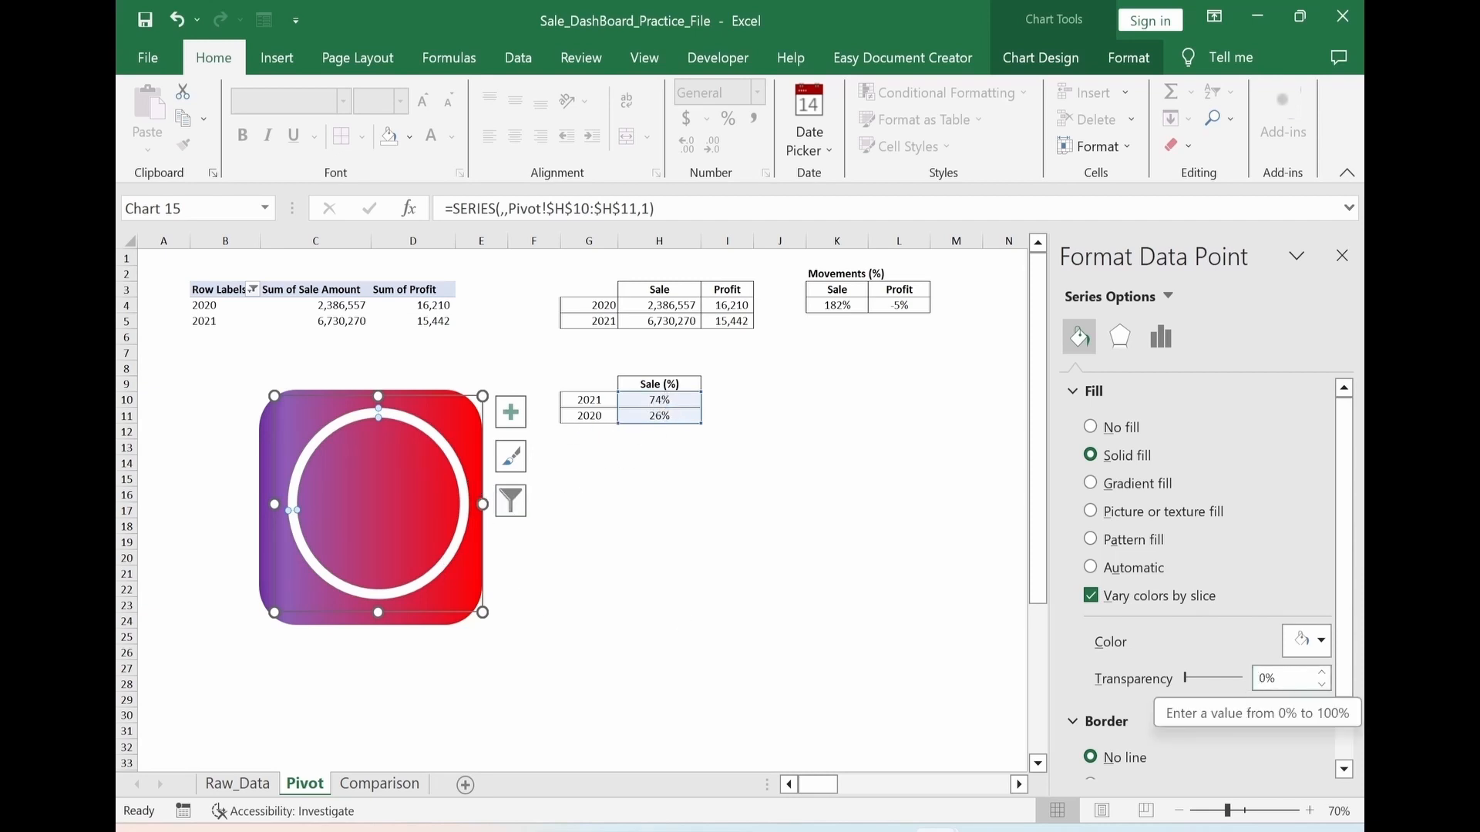
left_click(1261, 680)
type("4")
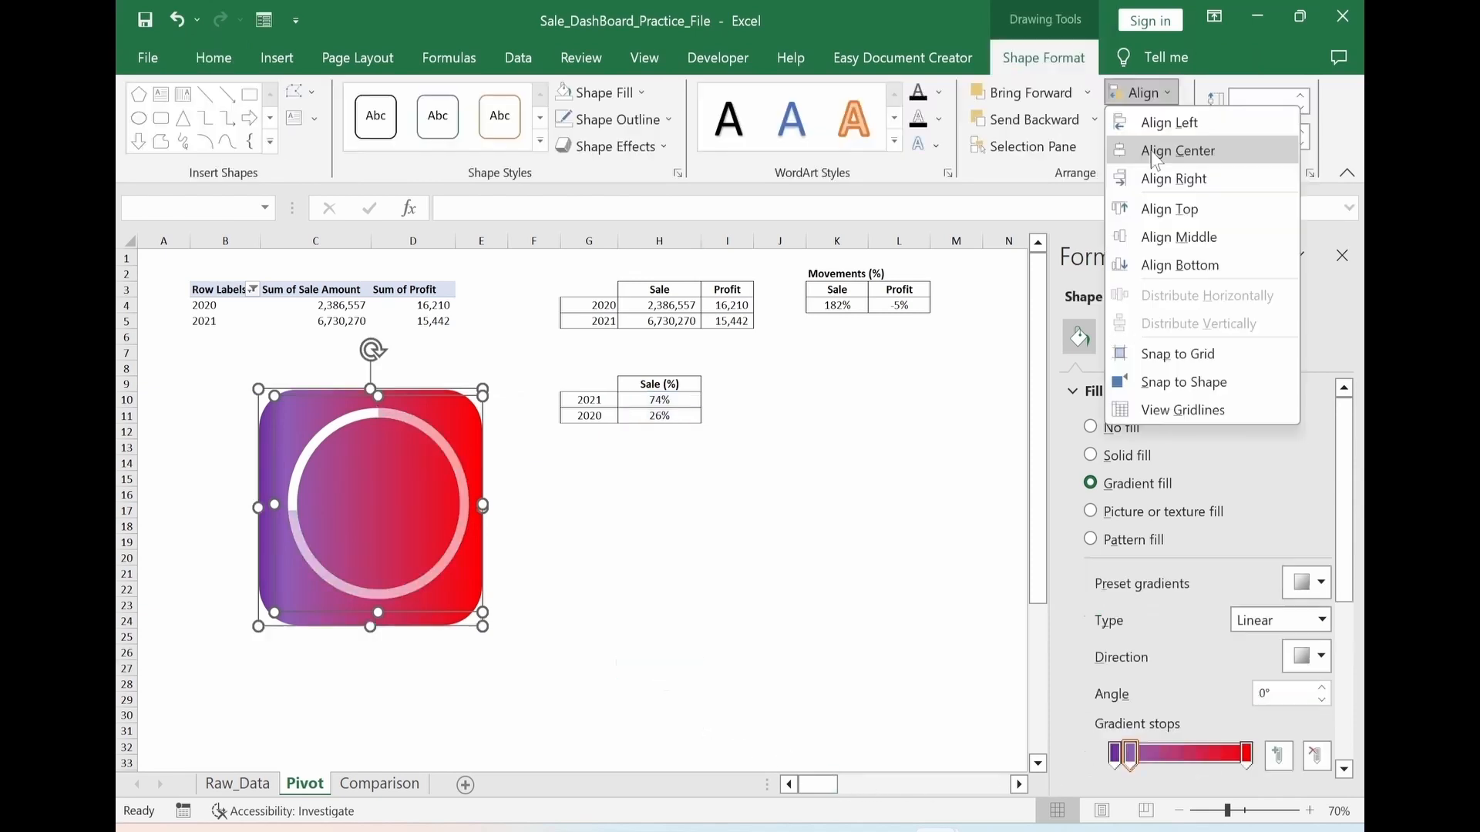
Align the doughnut chart and the rounded rectangle to each other's center and middle, and group them
left_click(1160, 152)
left_click(1146, 124)
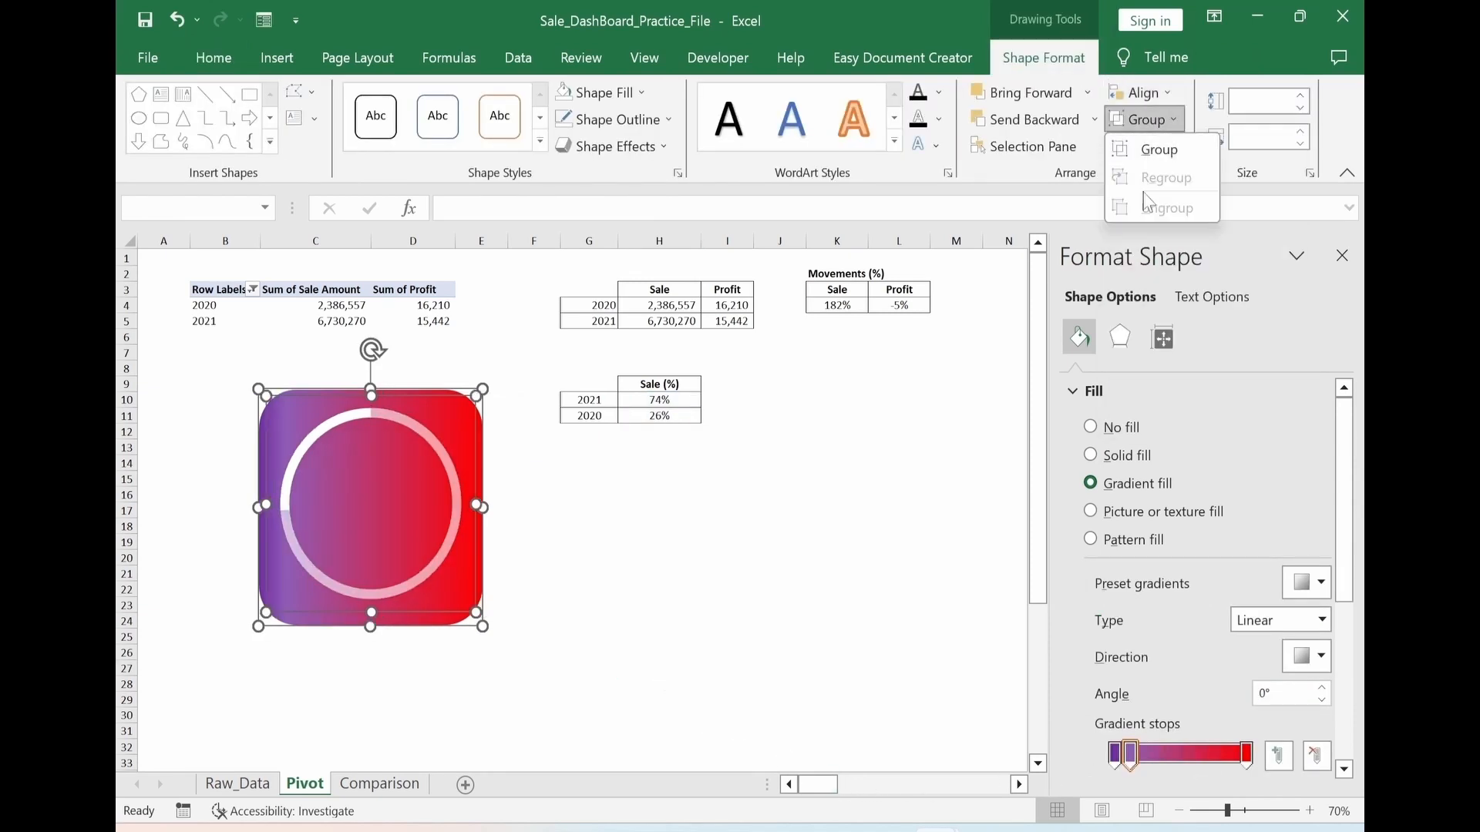
left_click(1135, 93)
left_click(1160, 245)
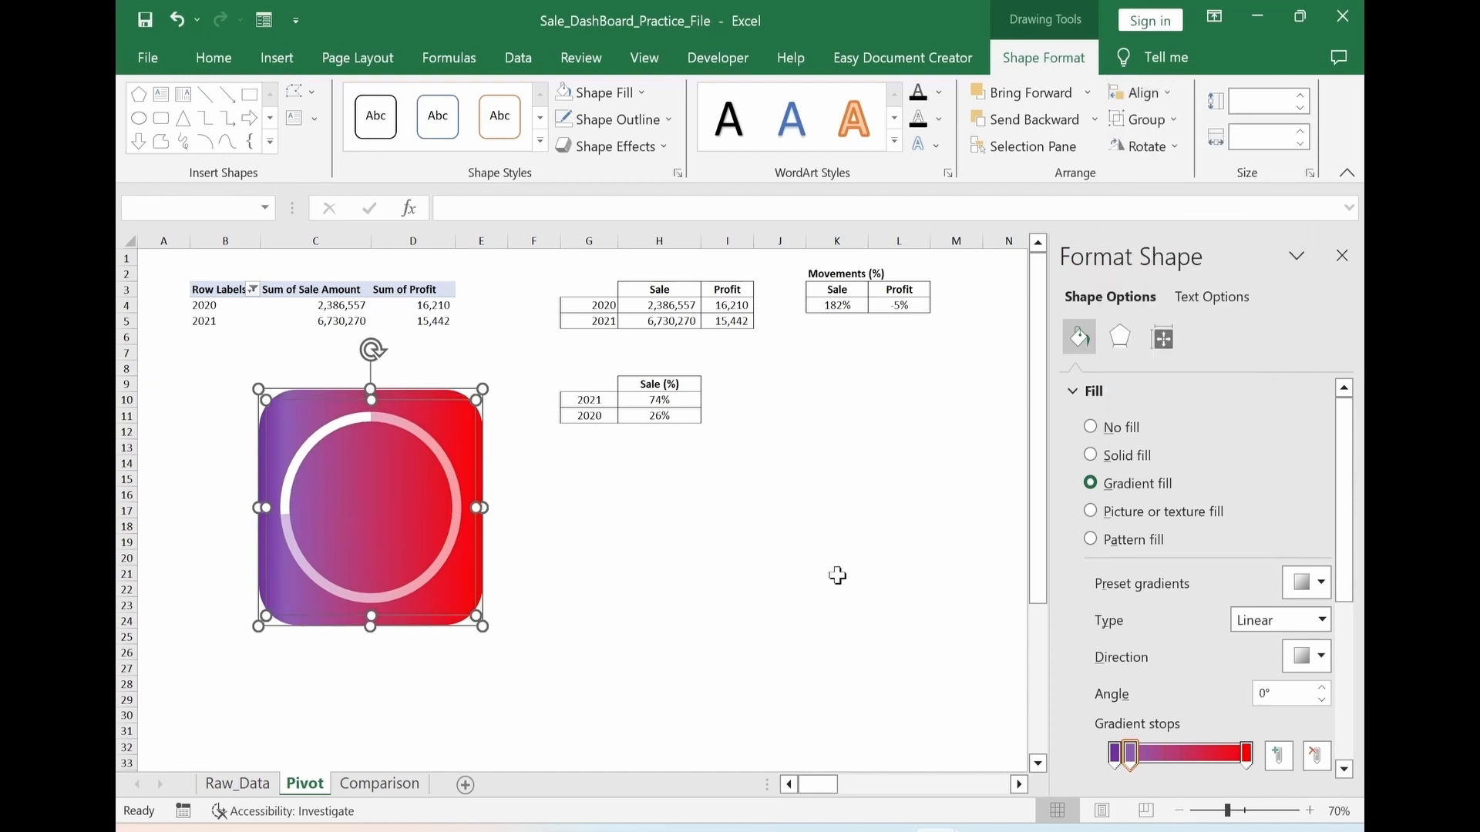
left_click(1142, 119)
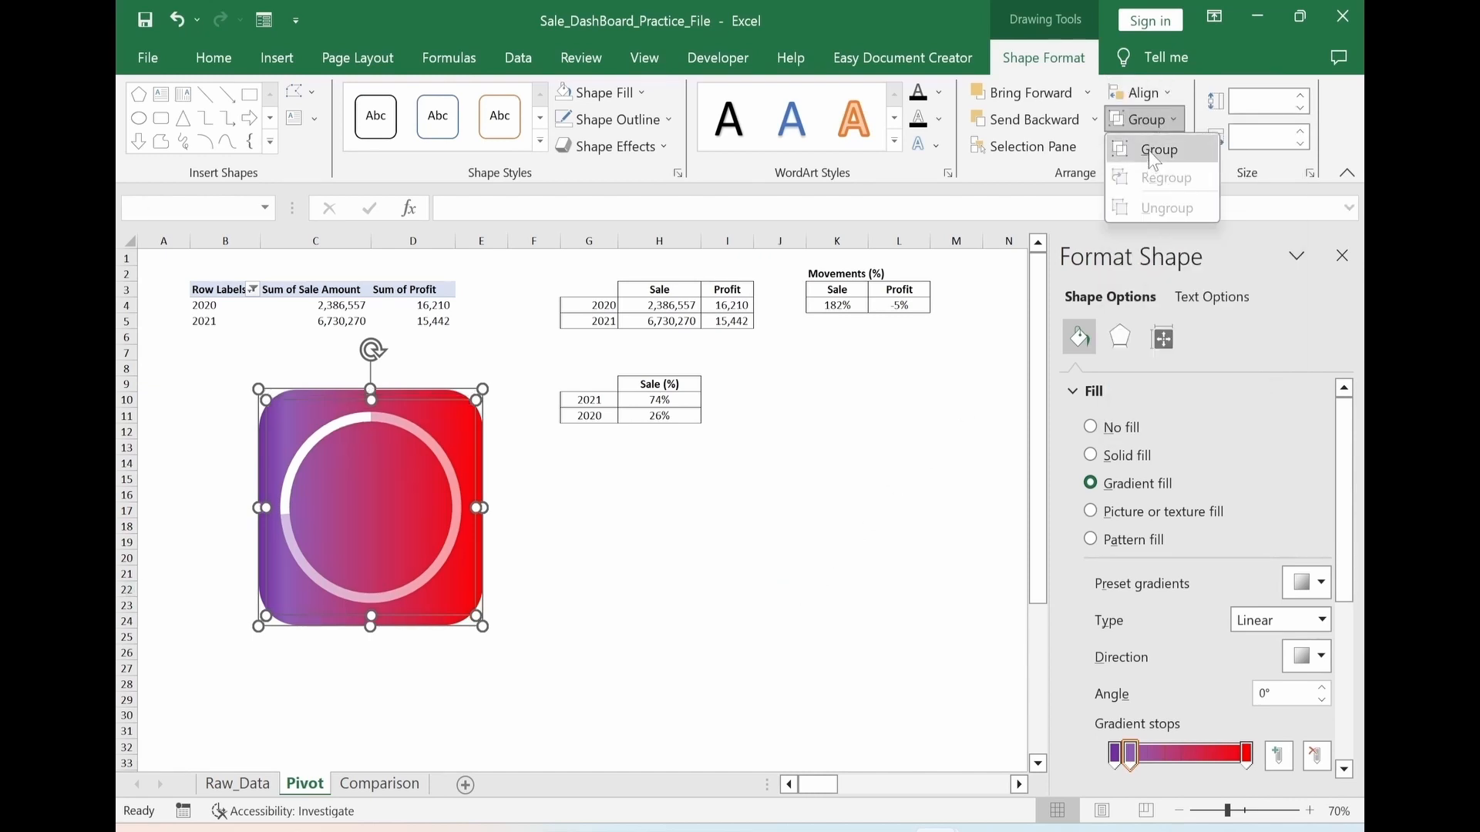
left_click(1149, 146)
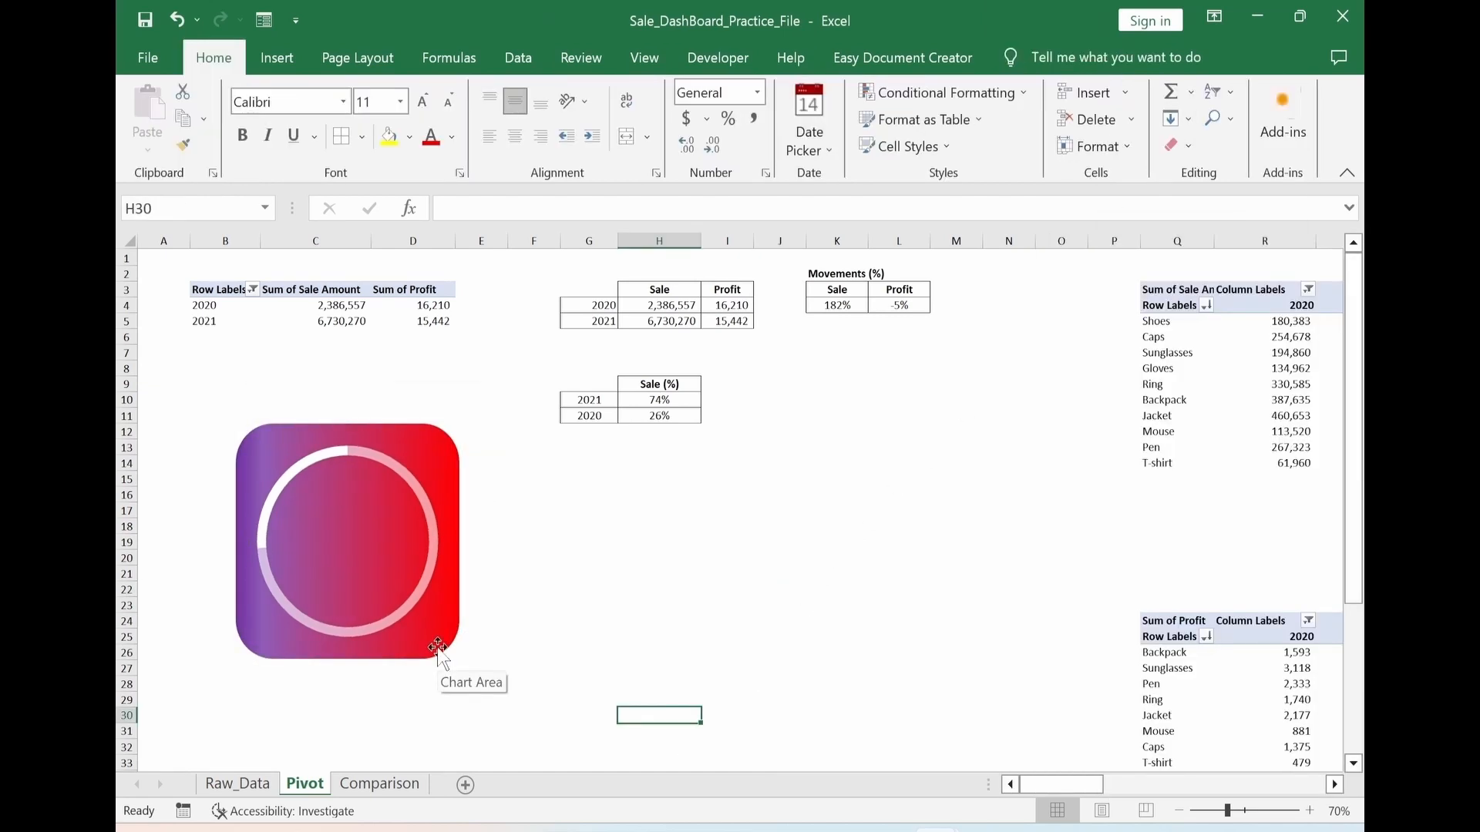
left_click(432, 643)
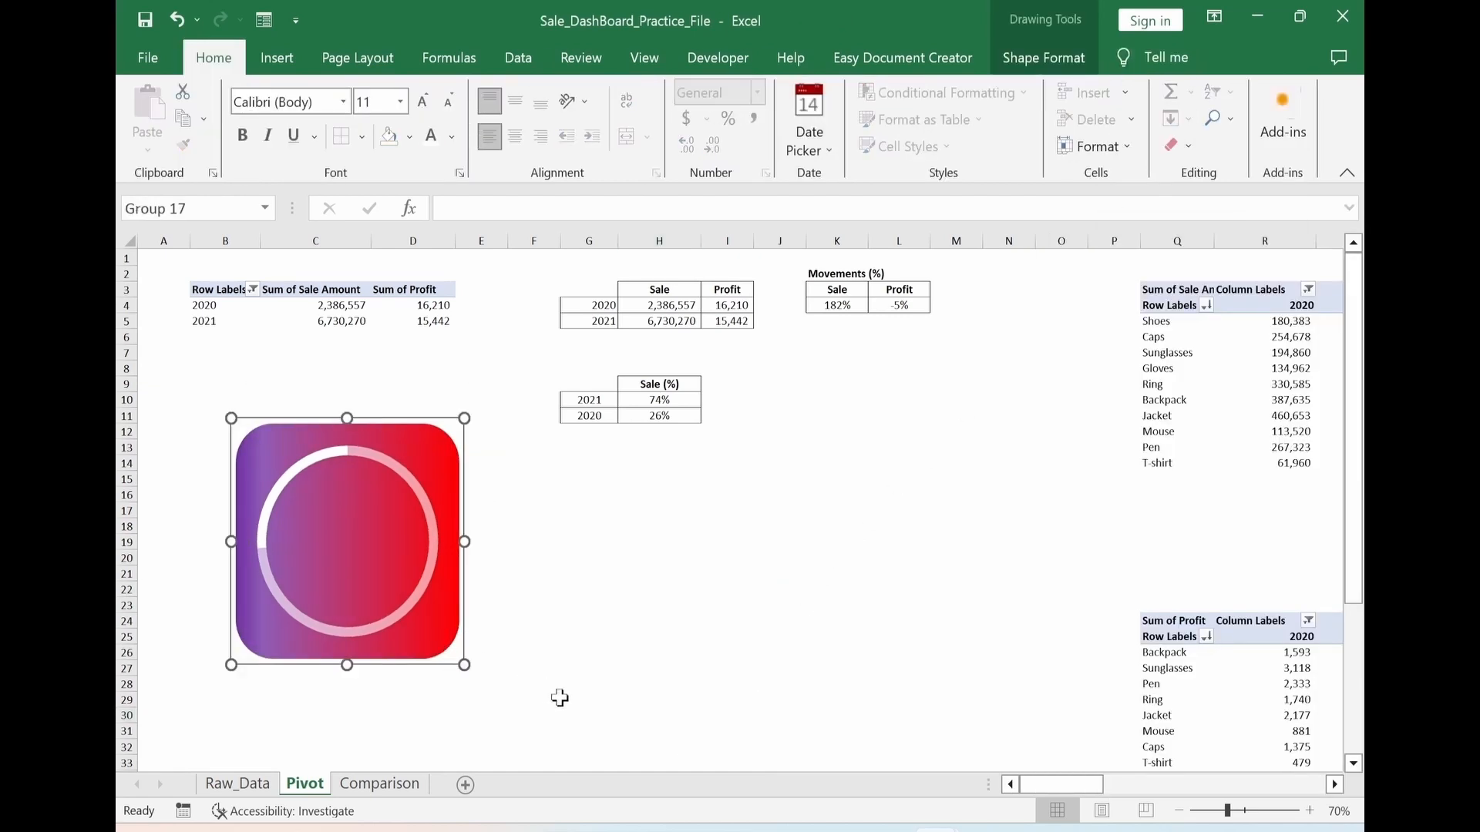
Move the grouped doughnut card from the Pivot sheet to the Comparison sheet
key("ctrl+x")
left_click(380, 784)
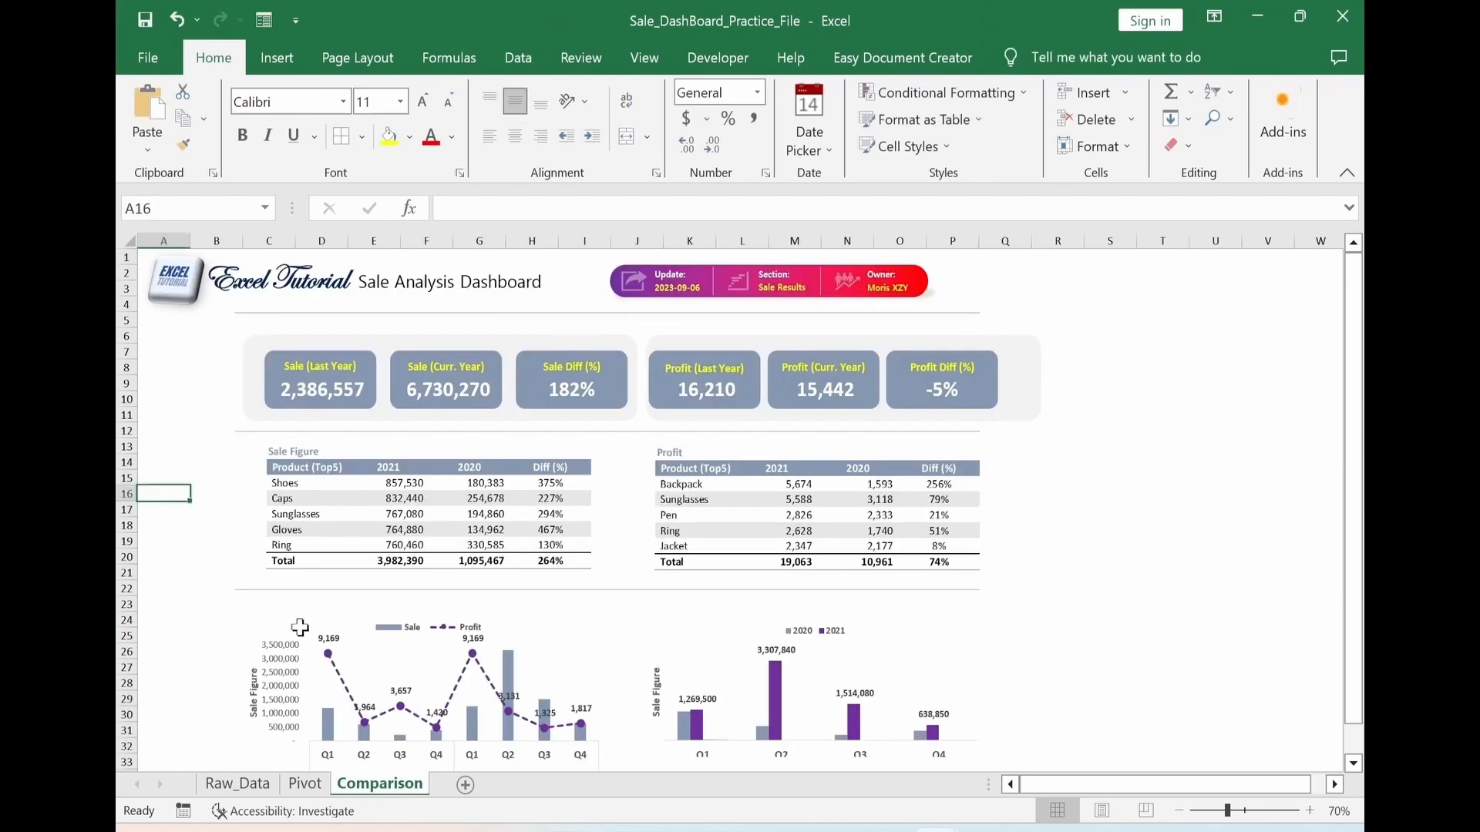
key("ctrl+v")
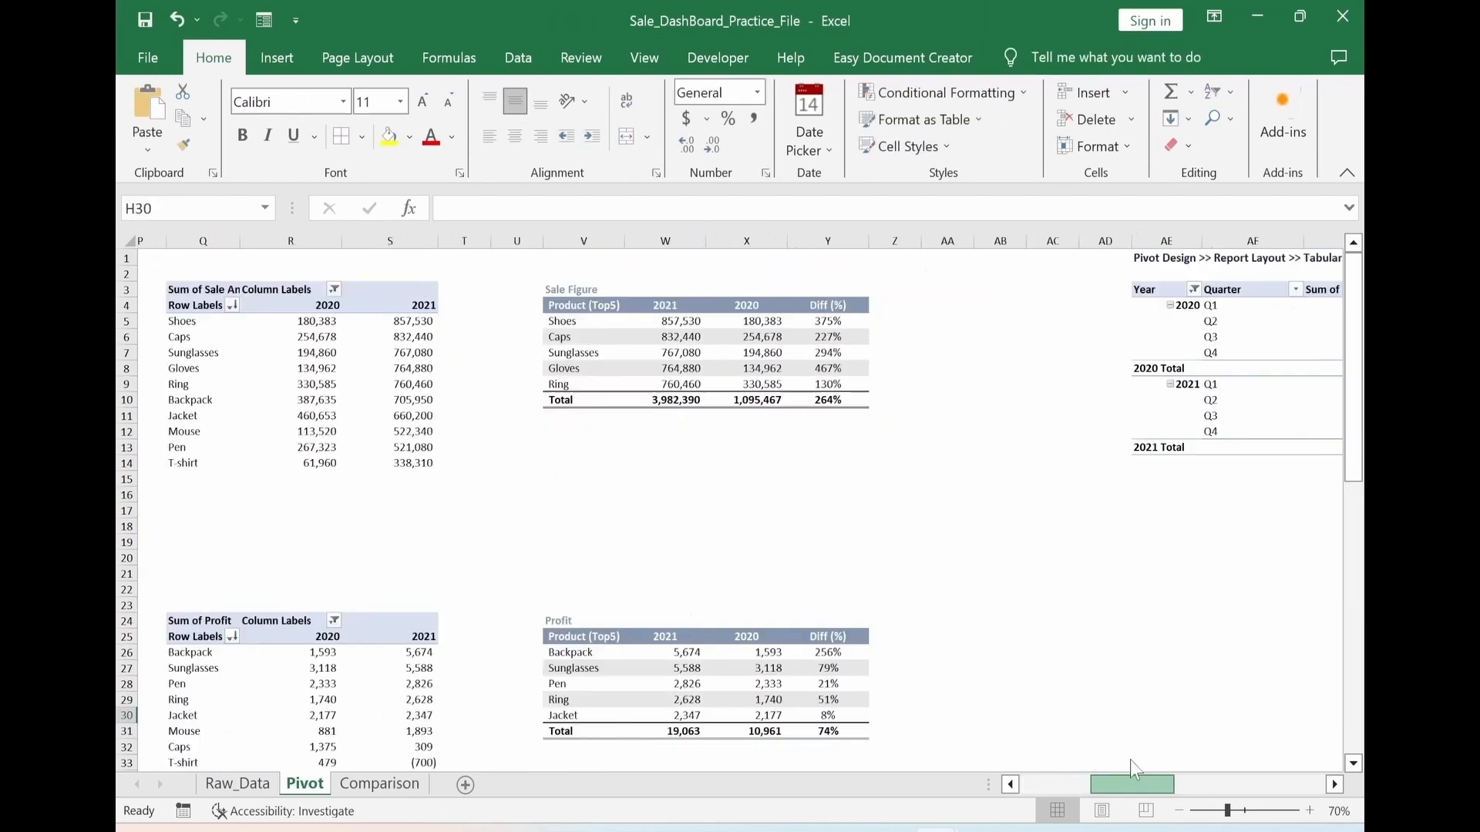
Move the sale branch radar chart from the Pivot sheet onto the Comparison dashboard, above the doughnut card
left_click_drag(1130, 760, 1282, 747)
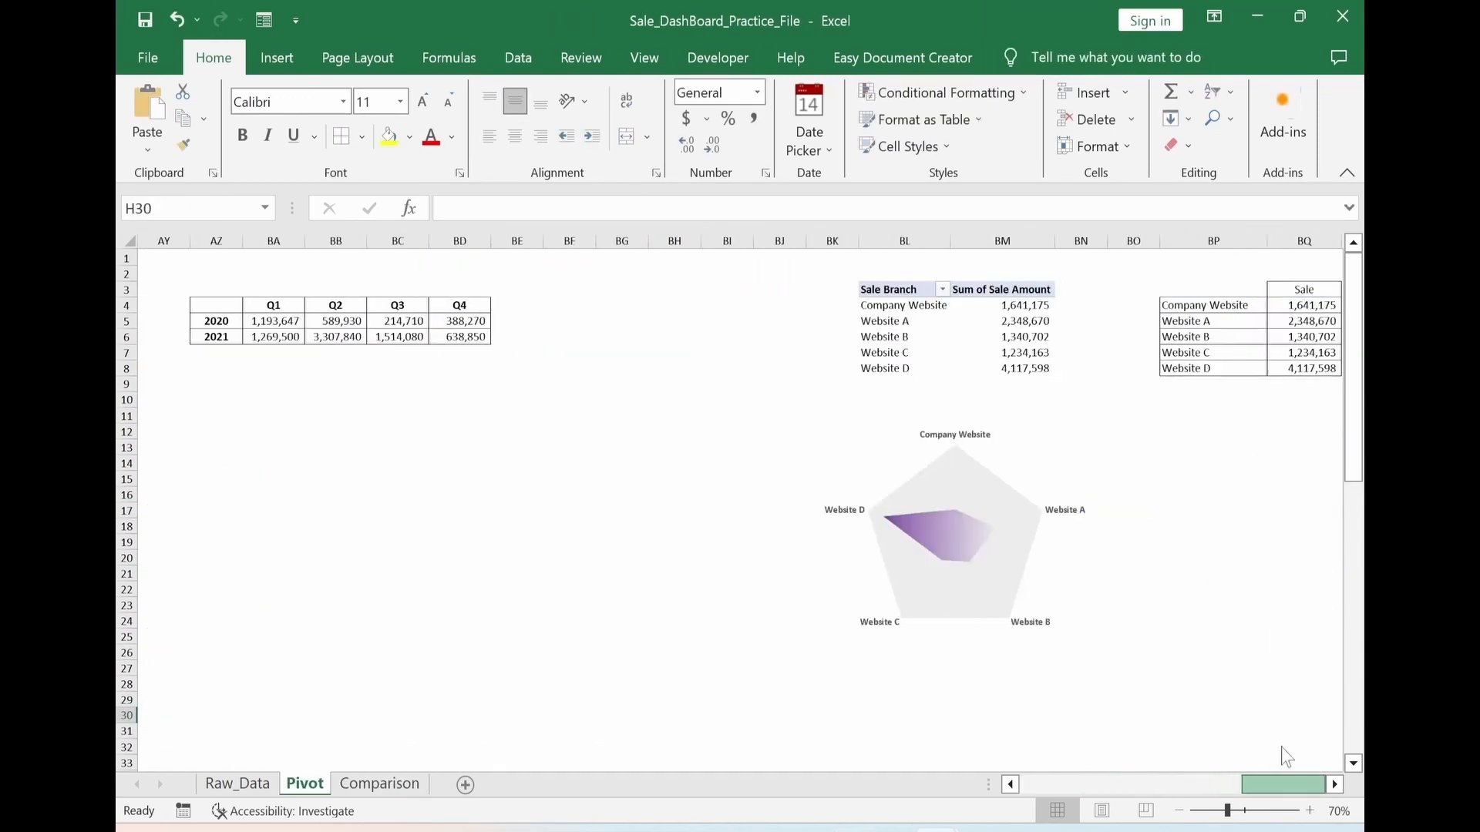
left_click(1168, 717)
key("ctrl+x")
left_click(383, 784)
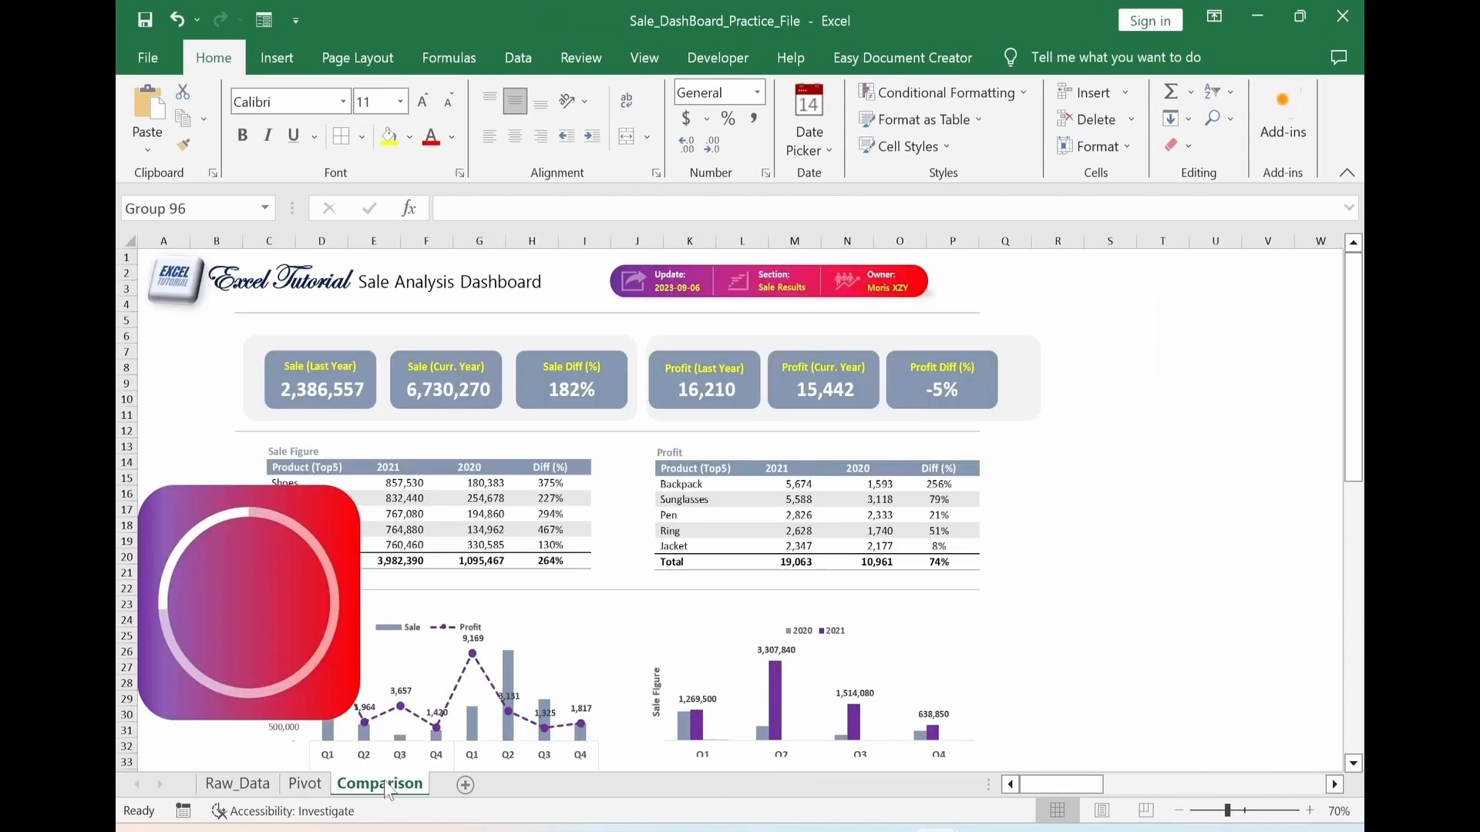
key("ctrl+v")
left_click_drag(1161, 602, 193, 444)
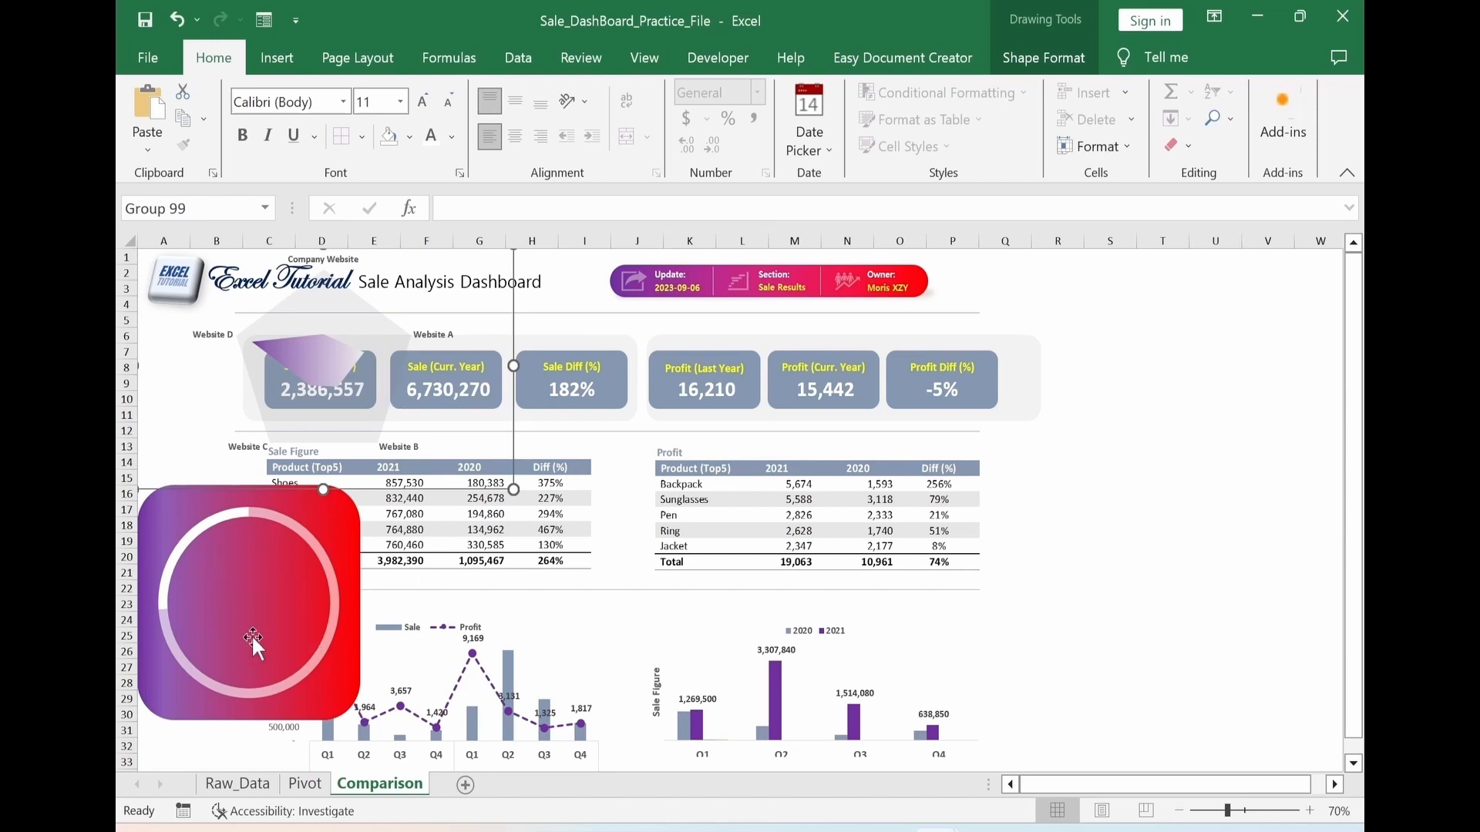
left_click(1216, 478)
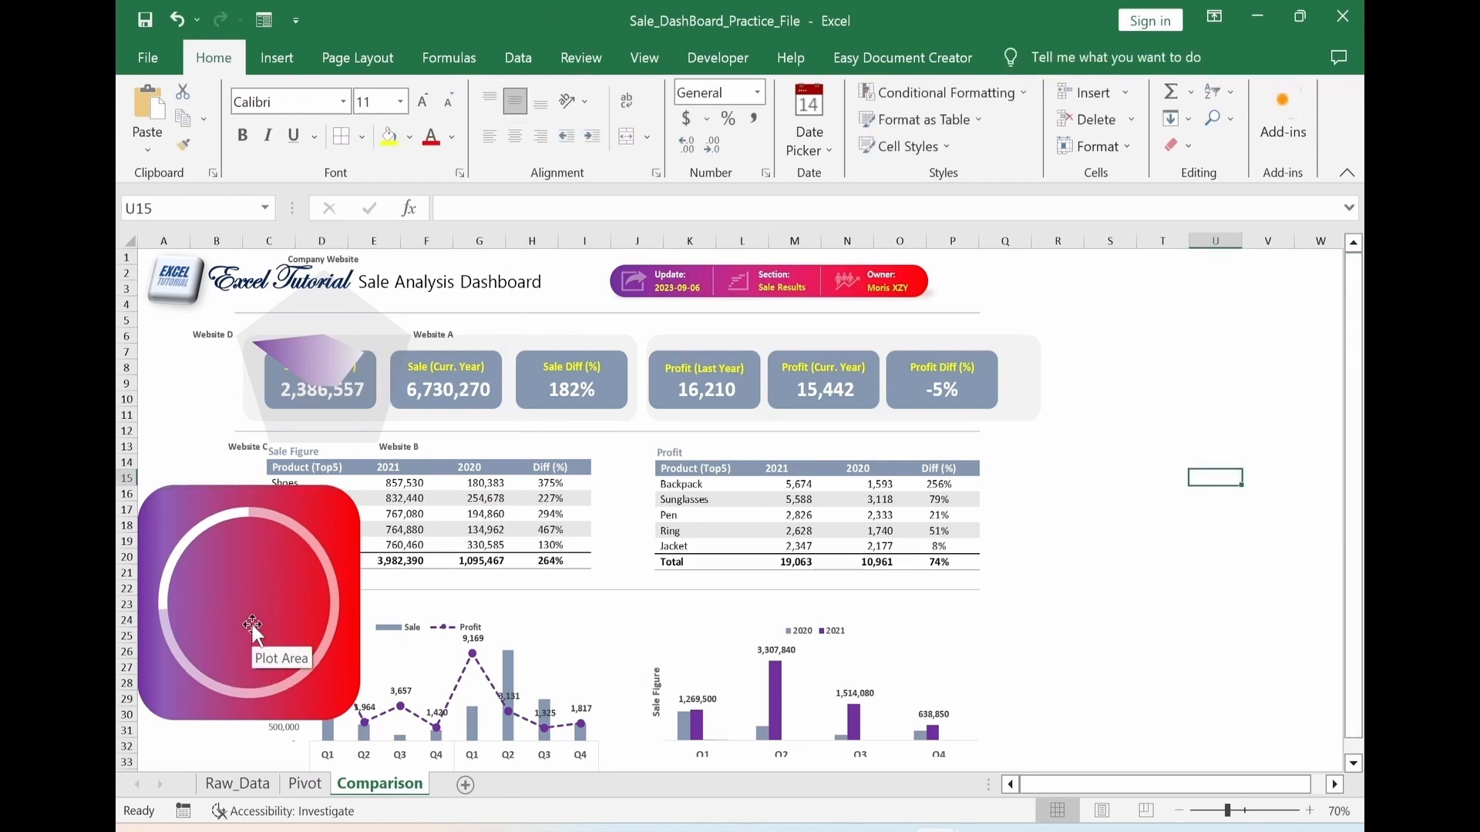
Copy the "Profit (Last Year)" text box into the empty area beside the dashboard and link the copy to =Pivot!H5
left_click(698, 368)
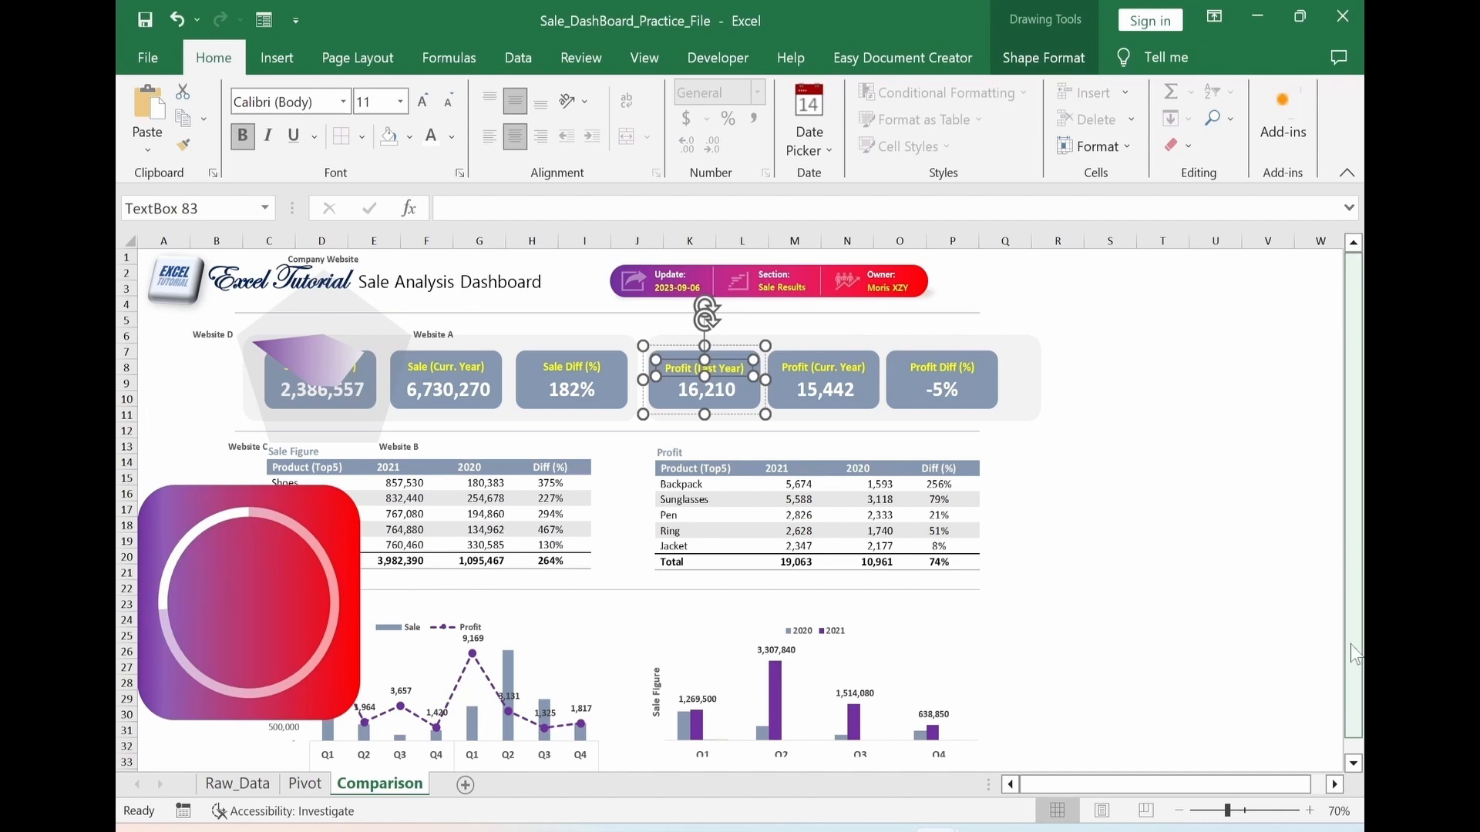
key("ctrl+c")
key("Escape")
key("ctrl+v")
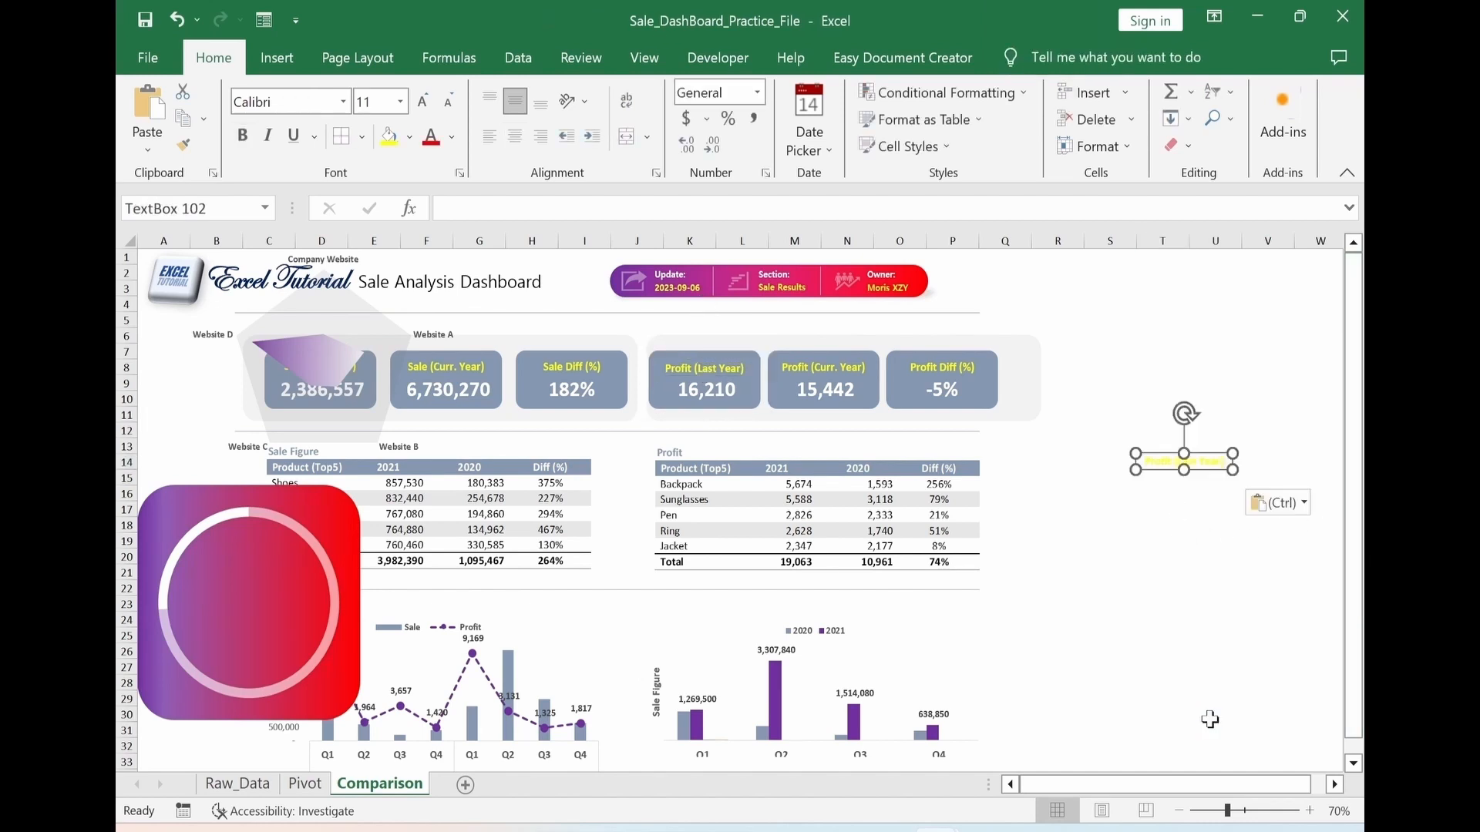
left_click(509, 208)
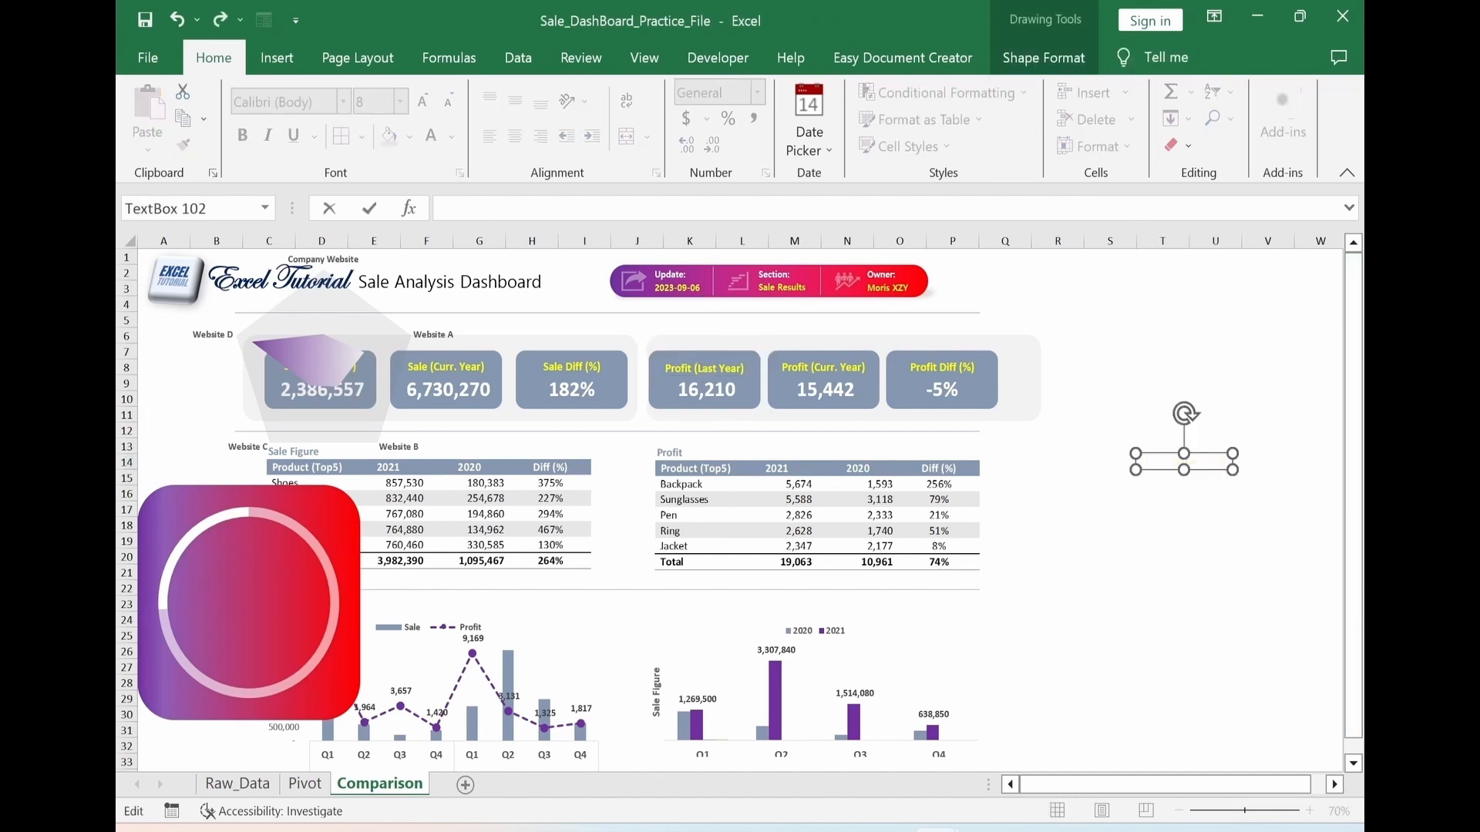
type("=")
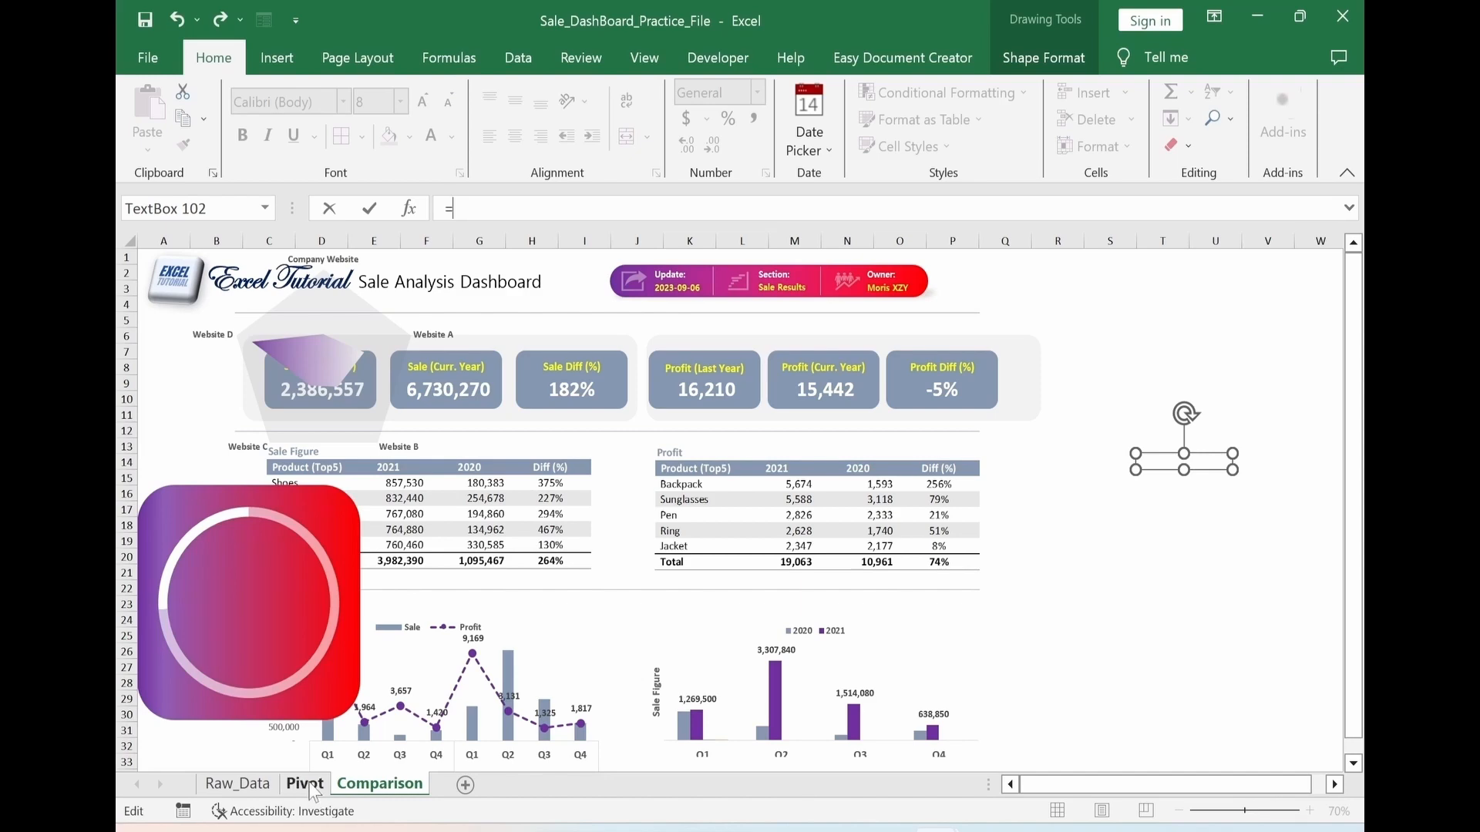
left_click(307, 784)
left_click(666, 322)
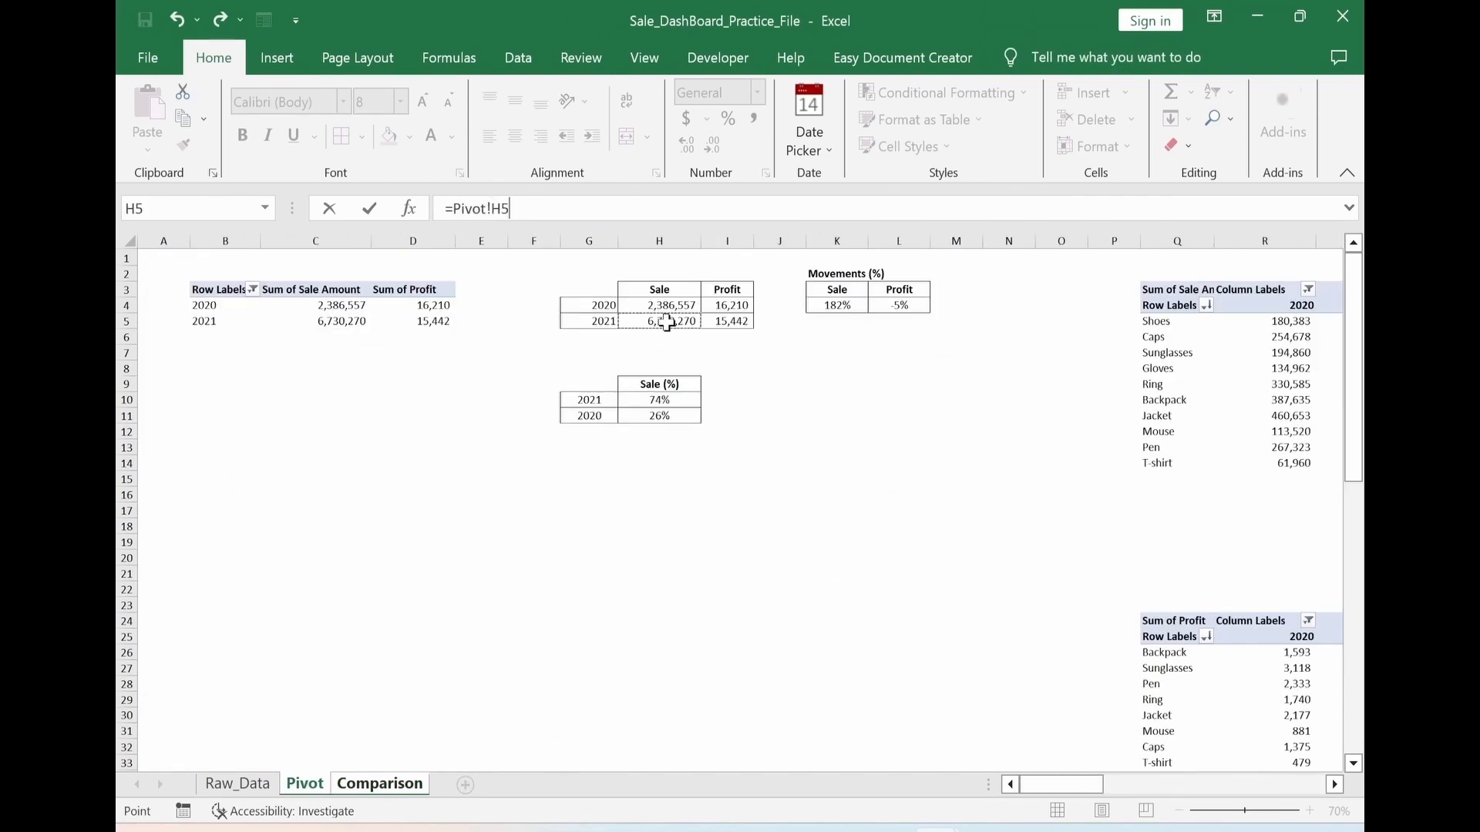
key("Return")
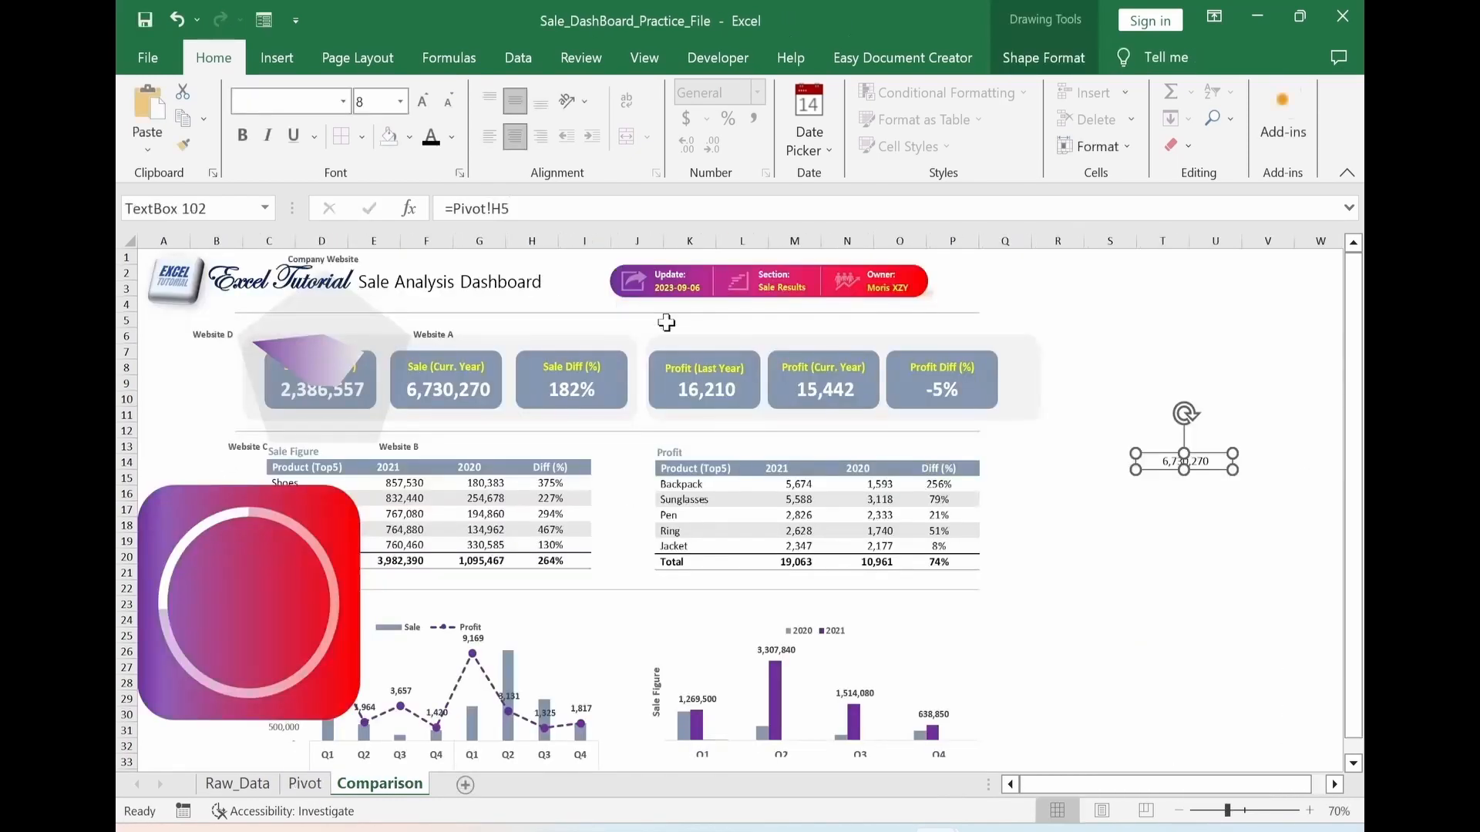
Place the linked text box inside the doughnut ring and make its text white, bold and larger
right_click(1145, 462)
left_click(1007, 567)
left_click_drag(1157, 472, 222, 633)
left_click(451, 137)
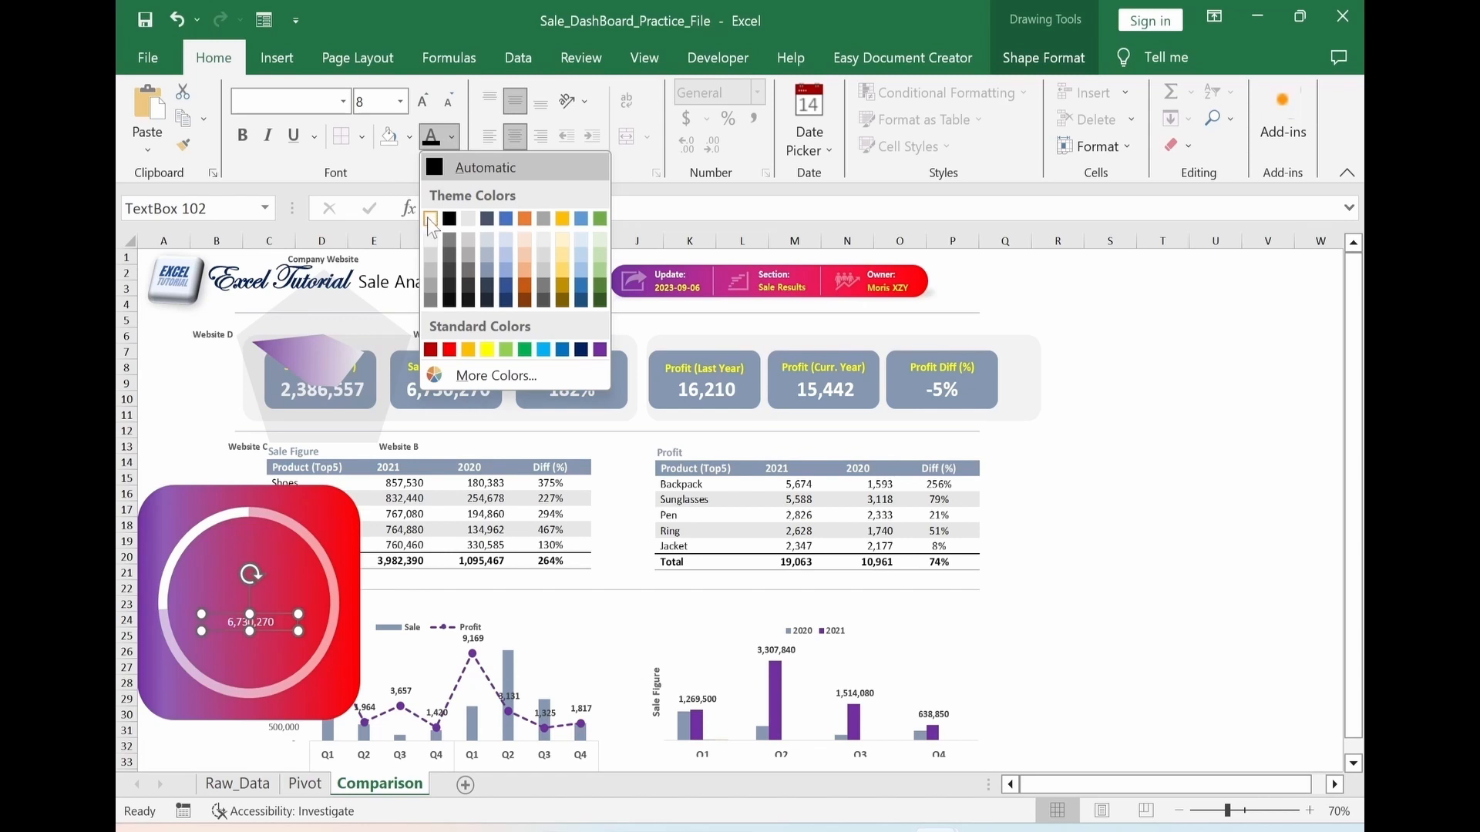
left_click(427, 218)
left_click(242, 137)
left_click(422, 101)
left_click(422, 102)
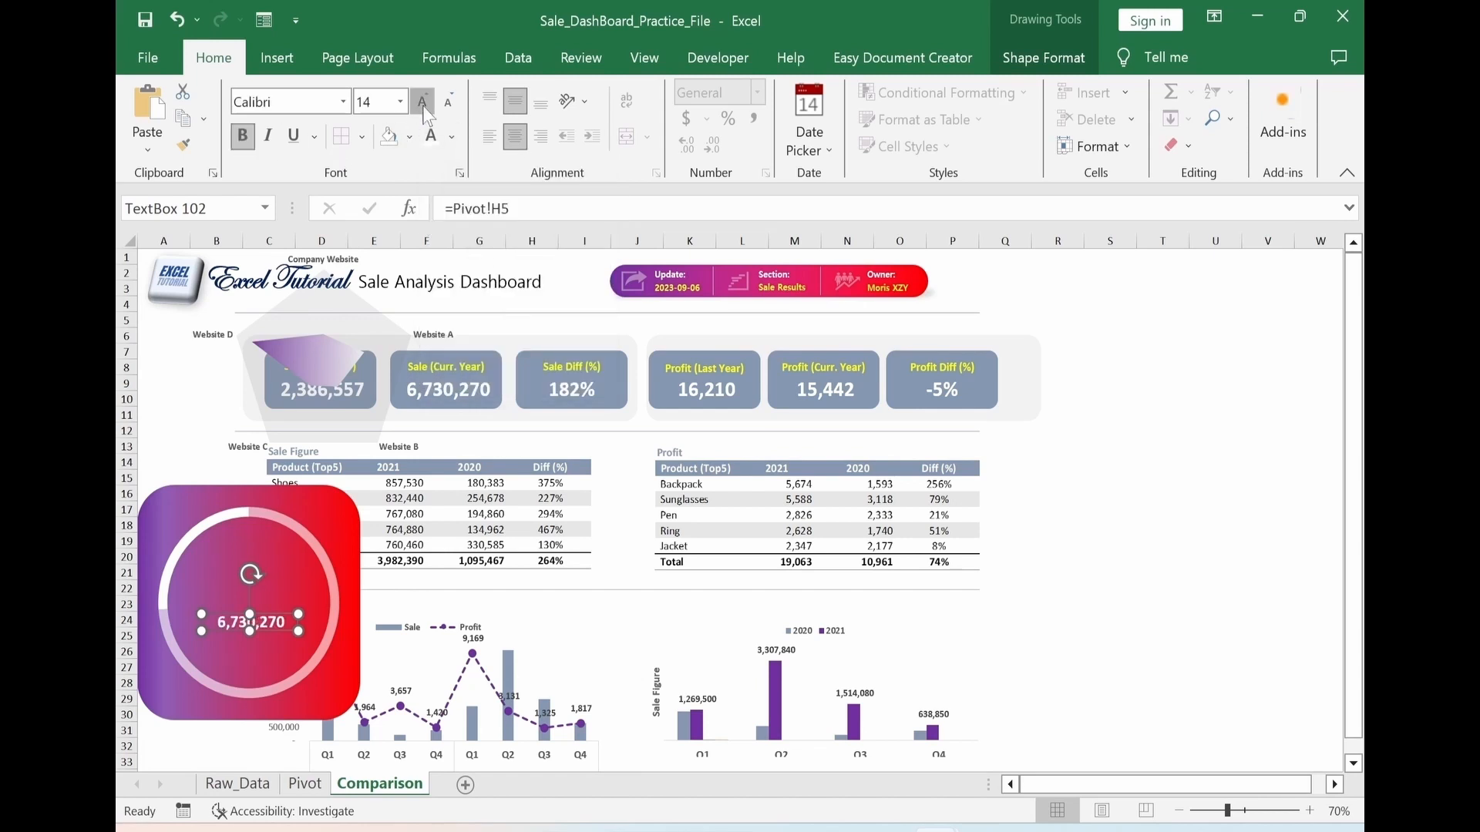
left_click(423, 102)
left_click(422, 102)
key("Escape")
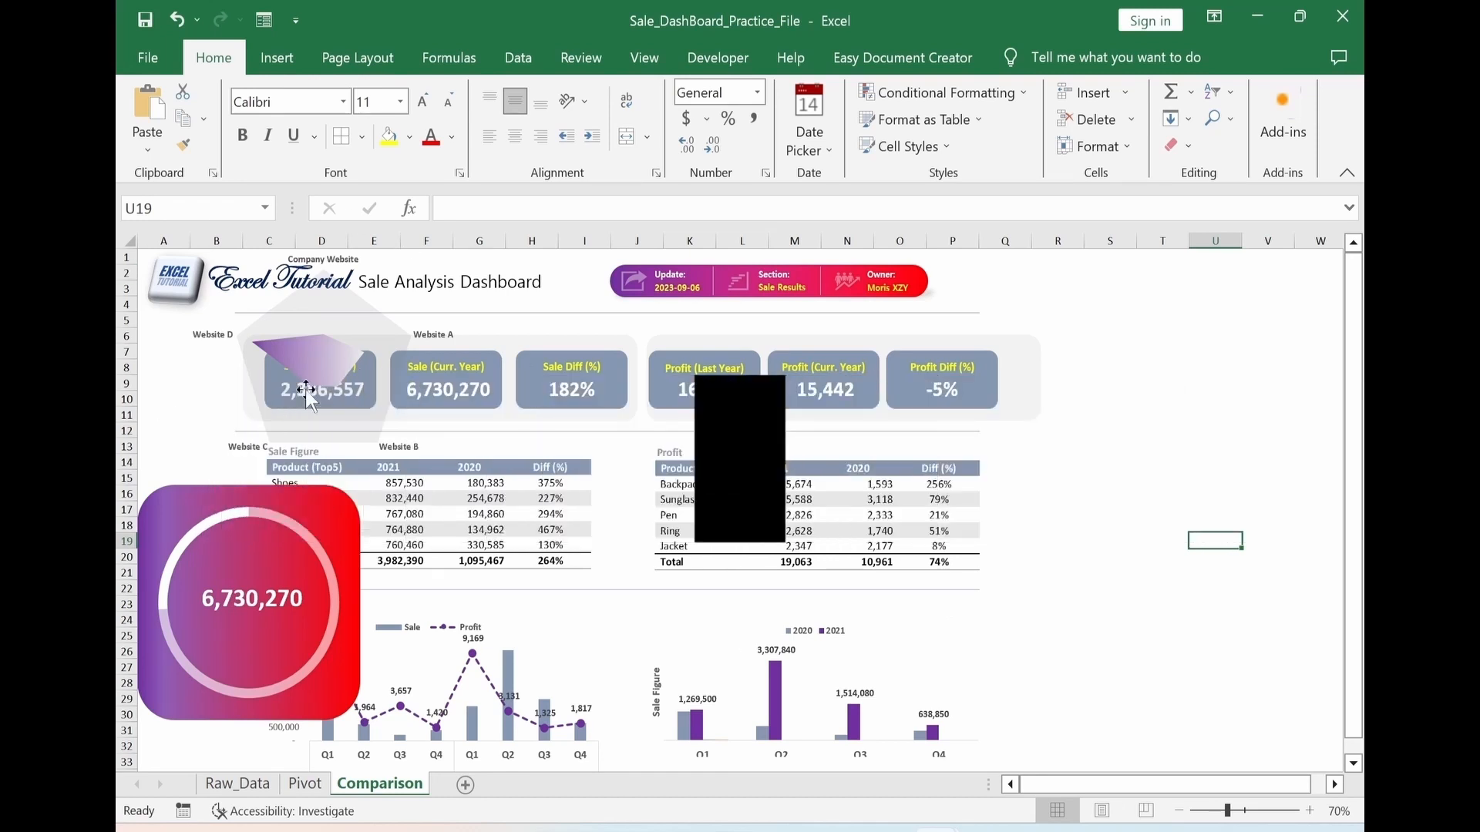
Shrink the sale branch radar chart, place it above the doughnut card and group its parts
left_click_drag(377, 448, 1183, 584)
left_click_drag(159, 381, 1113, 404)
left_click(1136, 57)
left_click_drag(1137, 490, 235, 420)
left_click(1159, 390)
left_click(1112, 381, "ctrl")
left_click(1044, 57)
left_click(1154, 119)
left_click(1155, 150)
Shift the KPI cards, tables, charts and divider lines right of the doughnut card, keeping the radar chart and sales figure in the side column
left_click(404, 314)
key("ctrl+a")
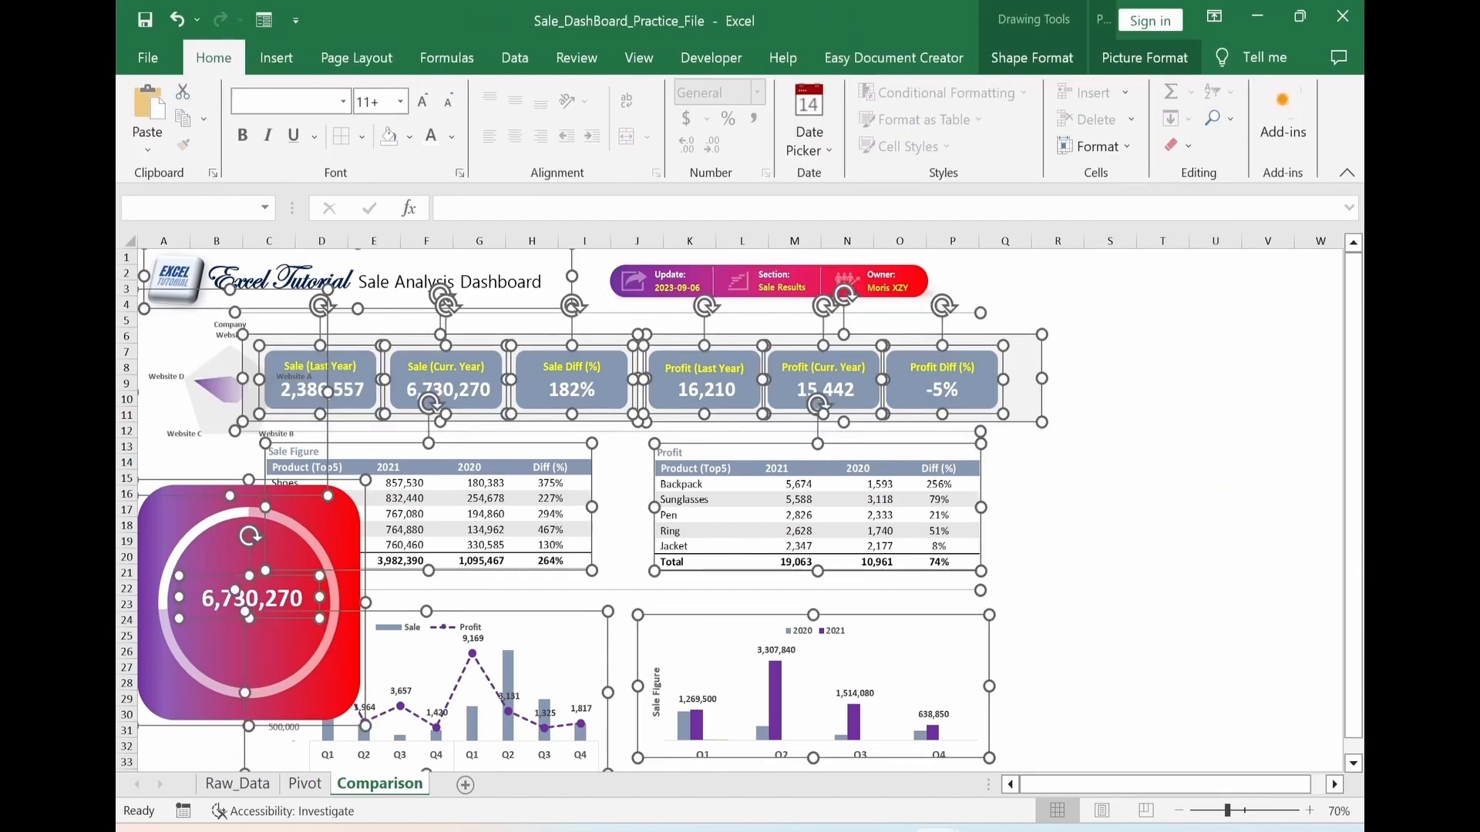
key("Right")
key("Right")
key("Right")
key("Right")
key("Right")
key("Right")
key("Right")
key("Right")
key("Right")
key("Right")
key("Right")
key("Right")
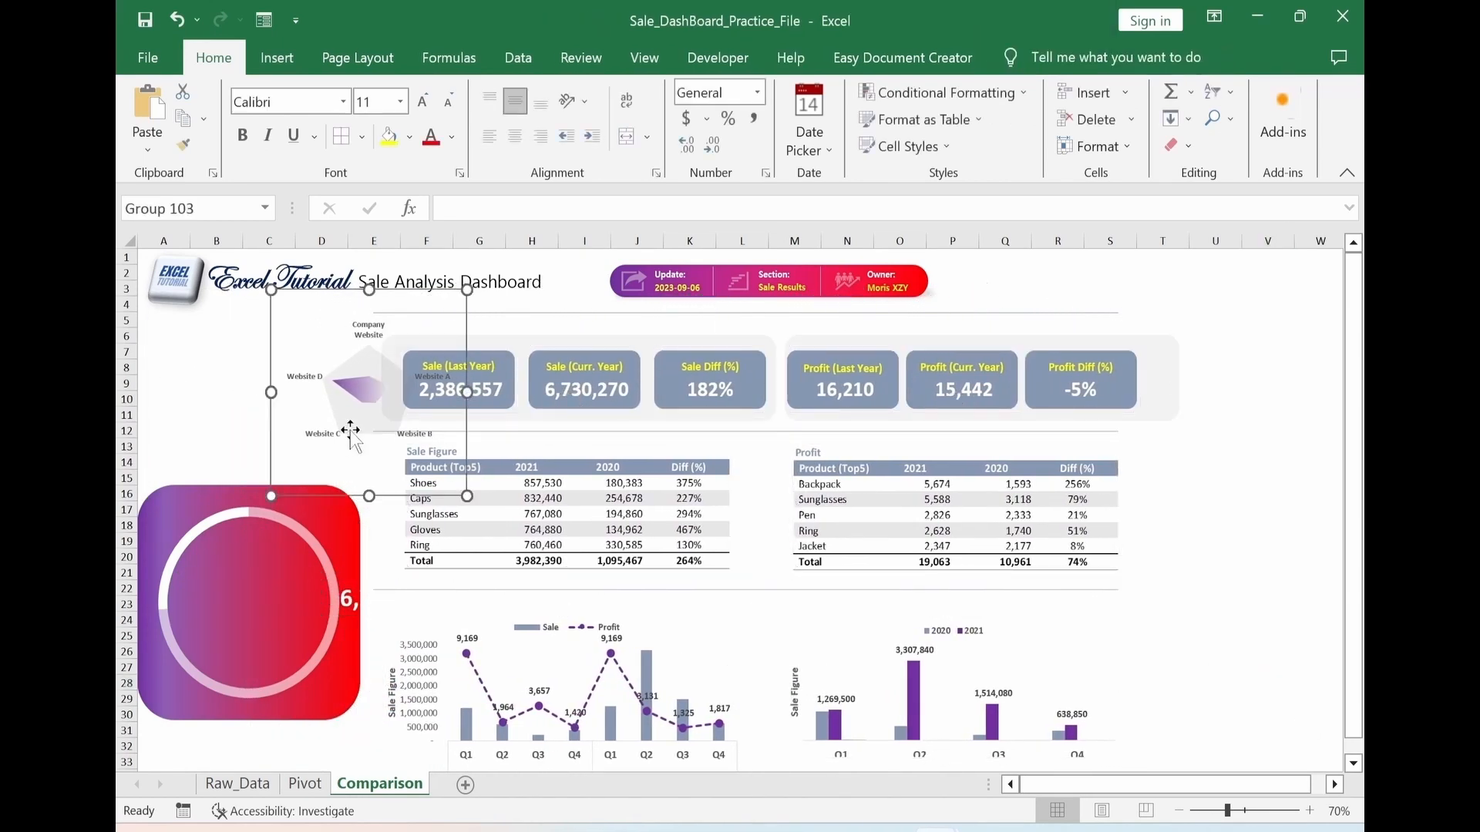
key("Tab")
key("Left")
key("Left")
key("Left")
key("Left")
key("Left")
key("Left")
key("Left")
key("Left")
key("Left")
key("Left")
key("Left")
key("Left")
Scale down the doughnut card and its sales figure text and reposition them under the radar chart
left_click(300, 670)
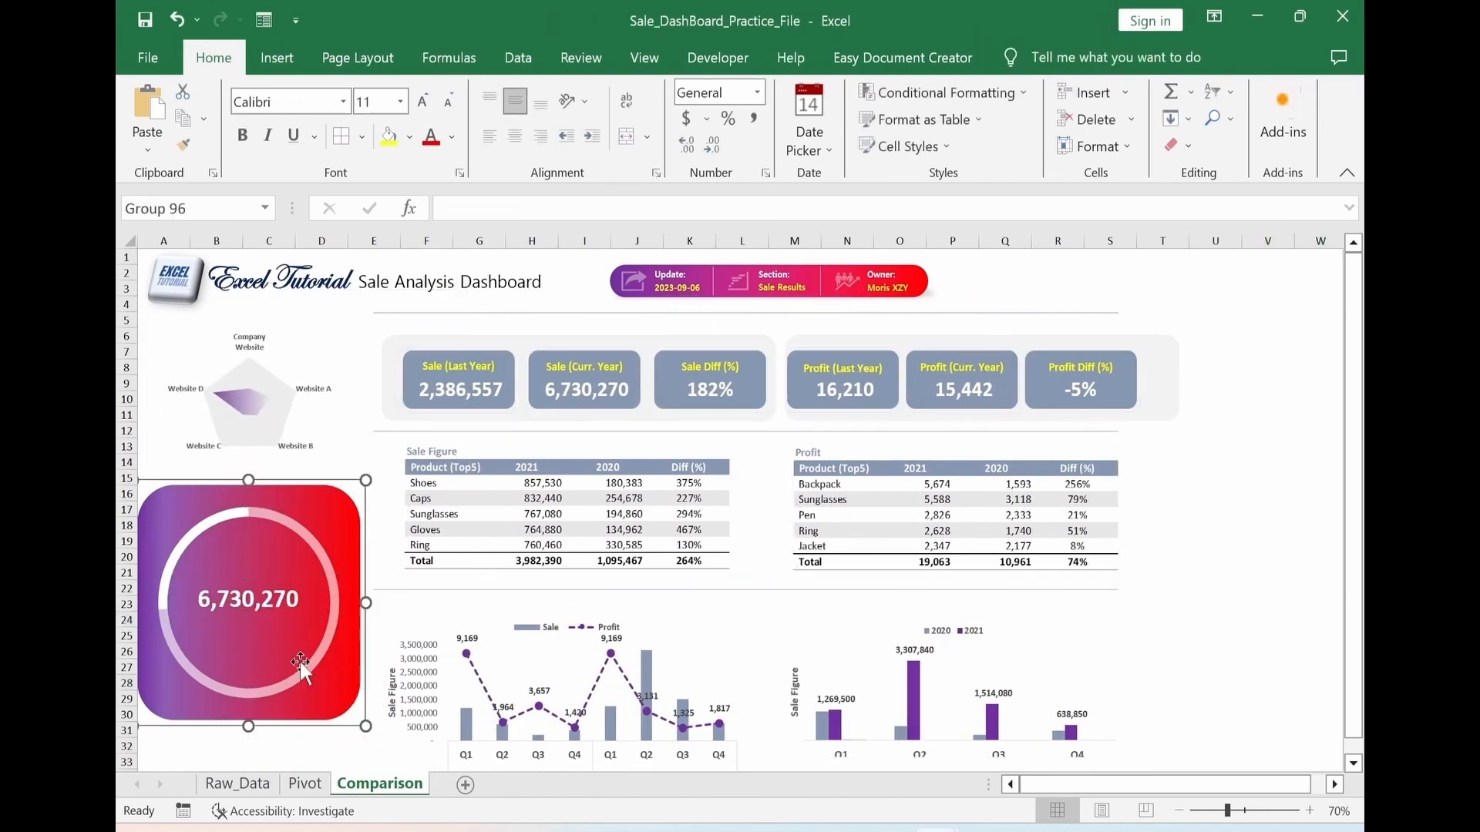
left_click_drag(360, 720, 303, 670)
left_click(447, 102)
left_click_drag(239, 579, 239, 555)
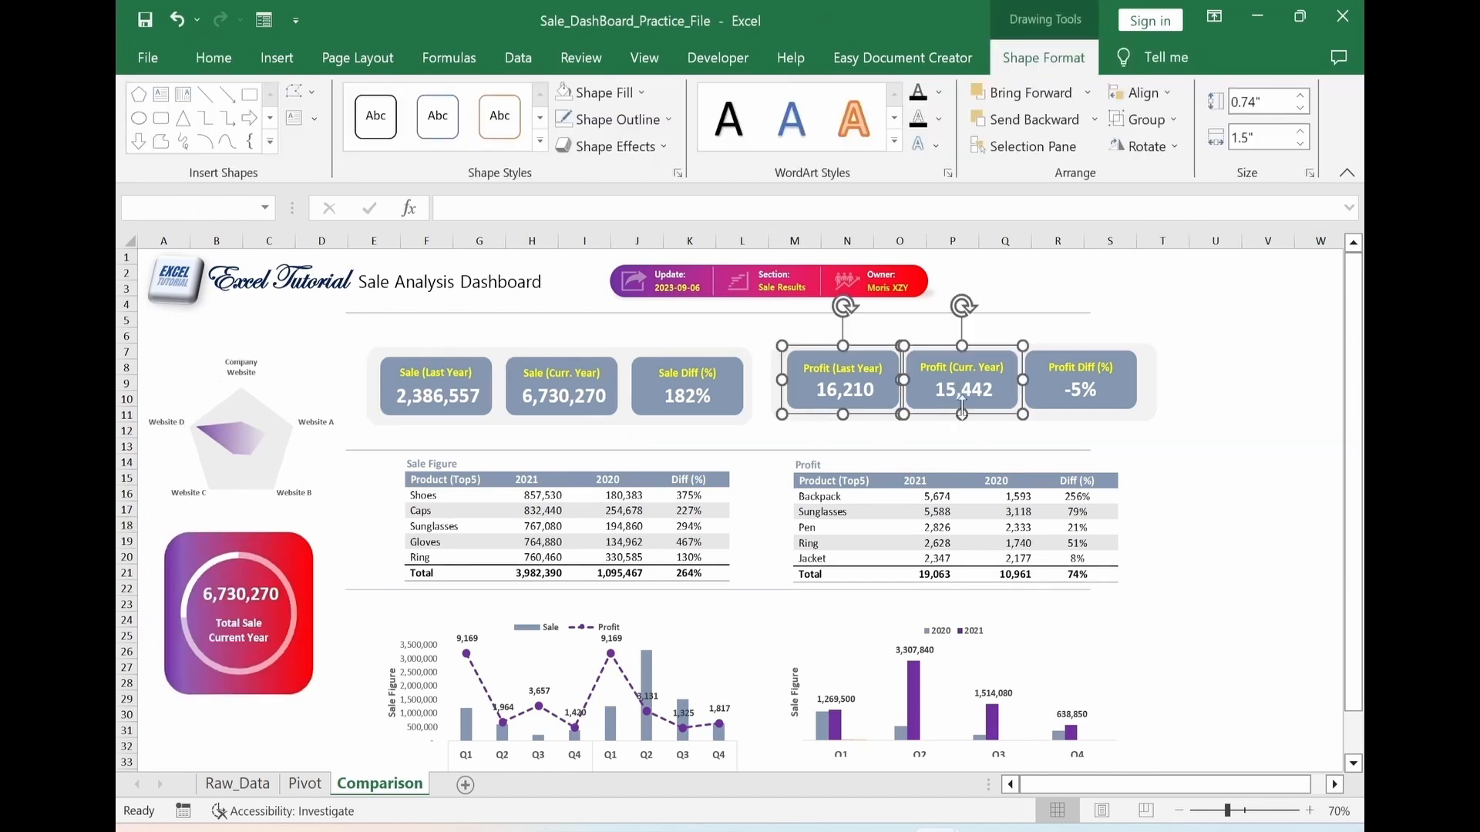
Align the sale and profit KPI cards with their background panels to a common middle
left_click(688, 385, "ctrl")
left_click(562, 386, "ctrl")
left_click(436, 386, "ctrl")
left_click(775, 370, "ctrl")
left_click(1144, 93)
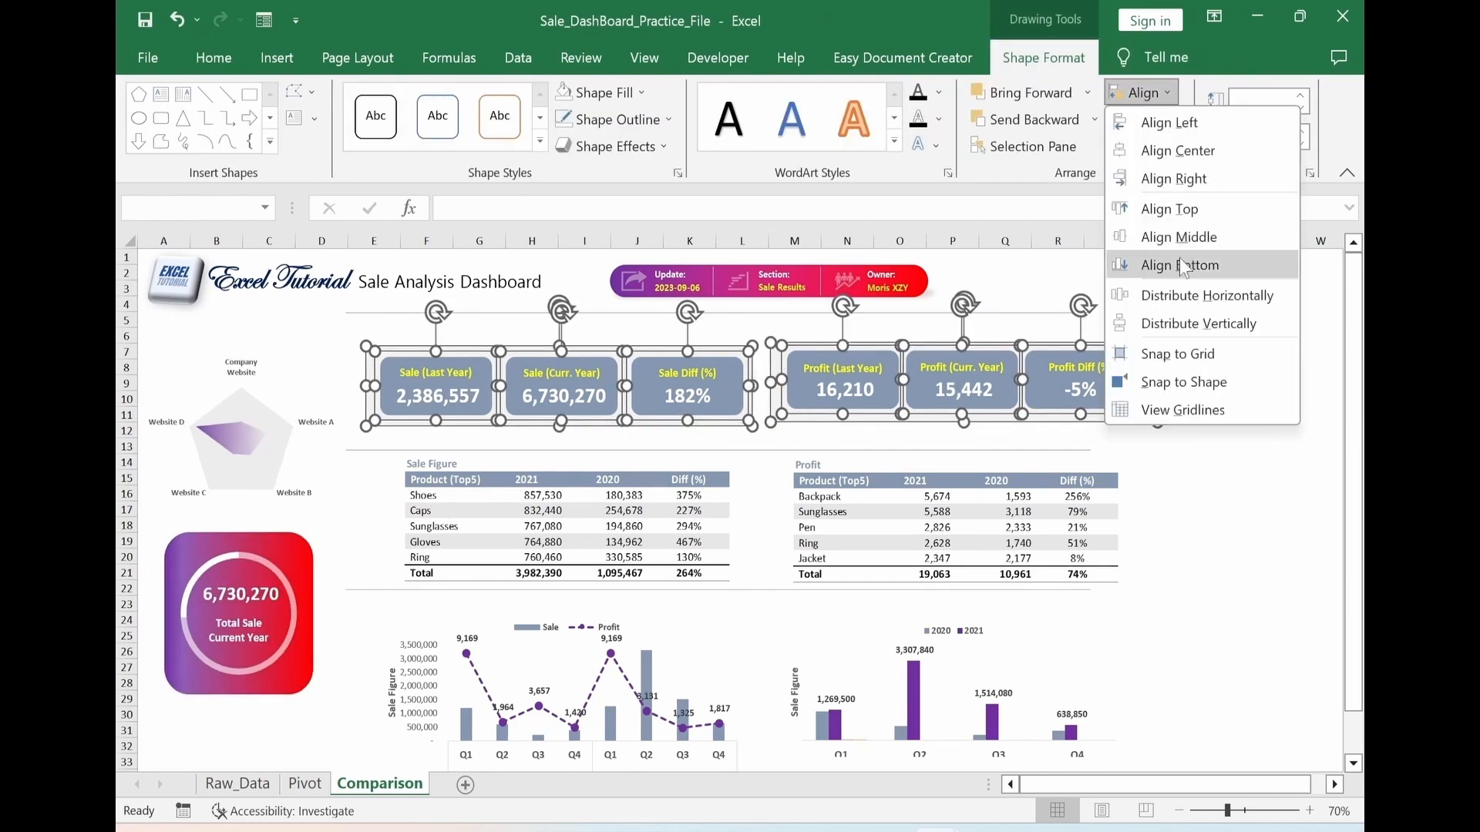
left_click(1181, 235)
Nudge the "Profit Diff (%)" card outward and distribute the three profit cards horizontally
left_click(1268, 445)
left_click(1079, 413)
key("Right")
key("Right")
key("Right")
key("Right")
key("Right")
left_click(962, 409, "ctrl")
left_click(840, 409, "ctrl")
left_click(1146, 94)
left_click(1234, 297)
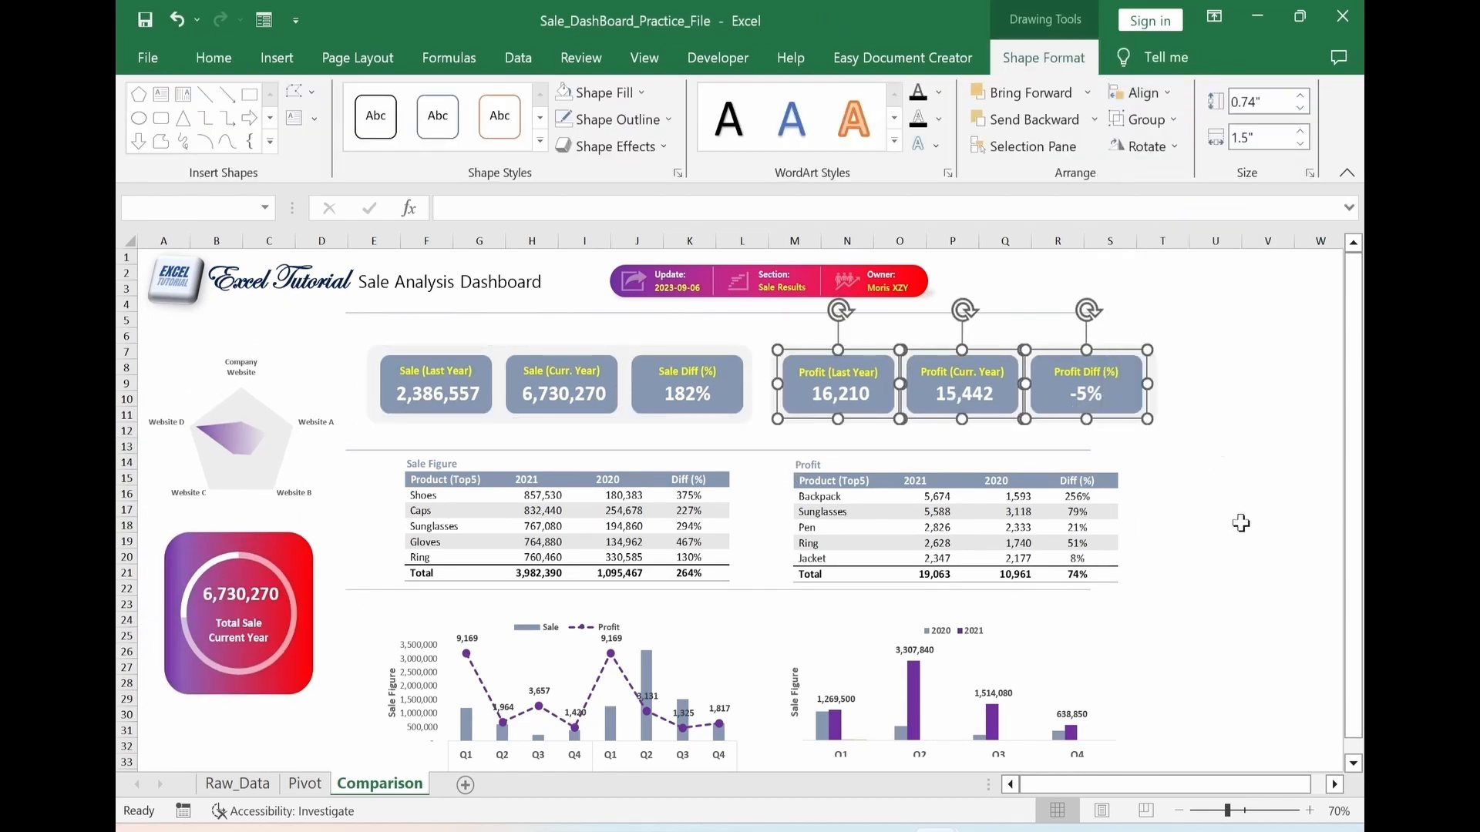
Group the three profit KPI cards with their background panel
left_click(1232, 525)
left_click(834, 410)
left_click(962, 409, "ctrl")
left_click(1079, 408, "ctrl")
left_click(774, 400, "ctrl")
left_click(1146, 119)
left_click(1159, 149)
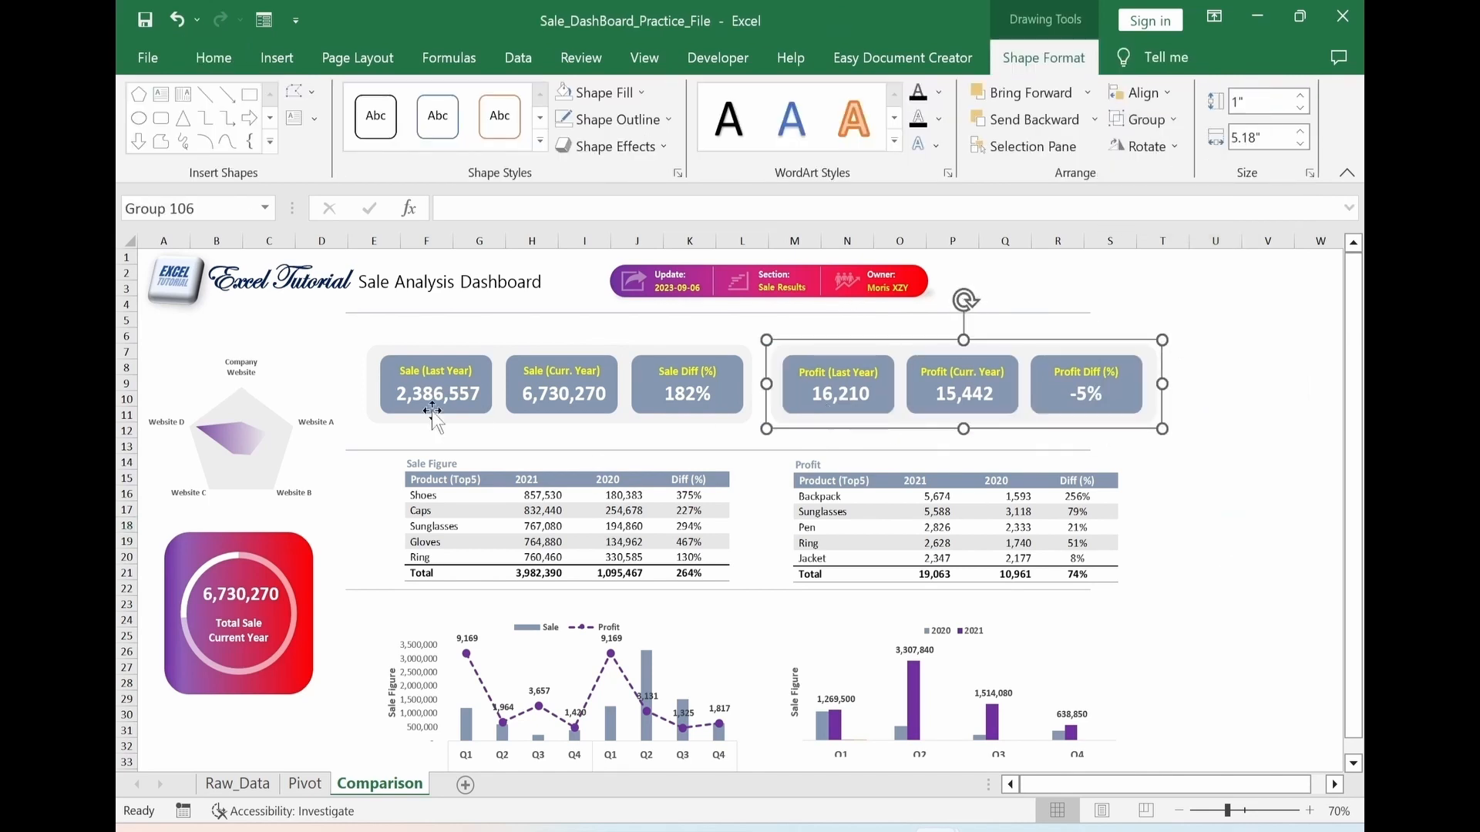
Group the three sale KPI cards with their background panel
left_click(435, 410)
left_click(562, 411, "ctrl")
left_click(687, 411, "ctrl")
left_click(373, 400, "ctrl")
left_click(1145, 120)
left_click(1160, 149)
Nudge the Sale Figure and Profit top-five tables slightly downward together
left_click(685, 573)
left_click(868, 580, "ctrl")
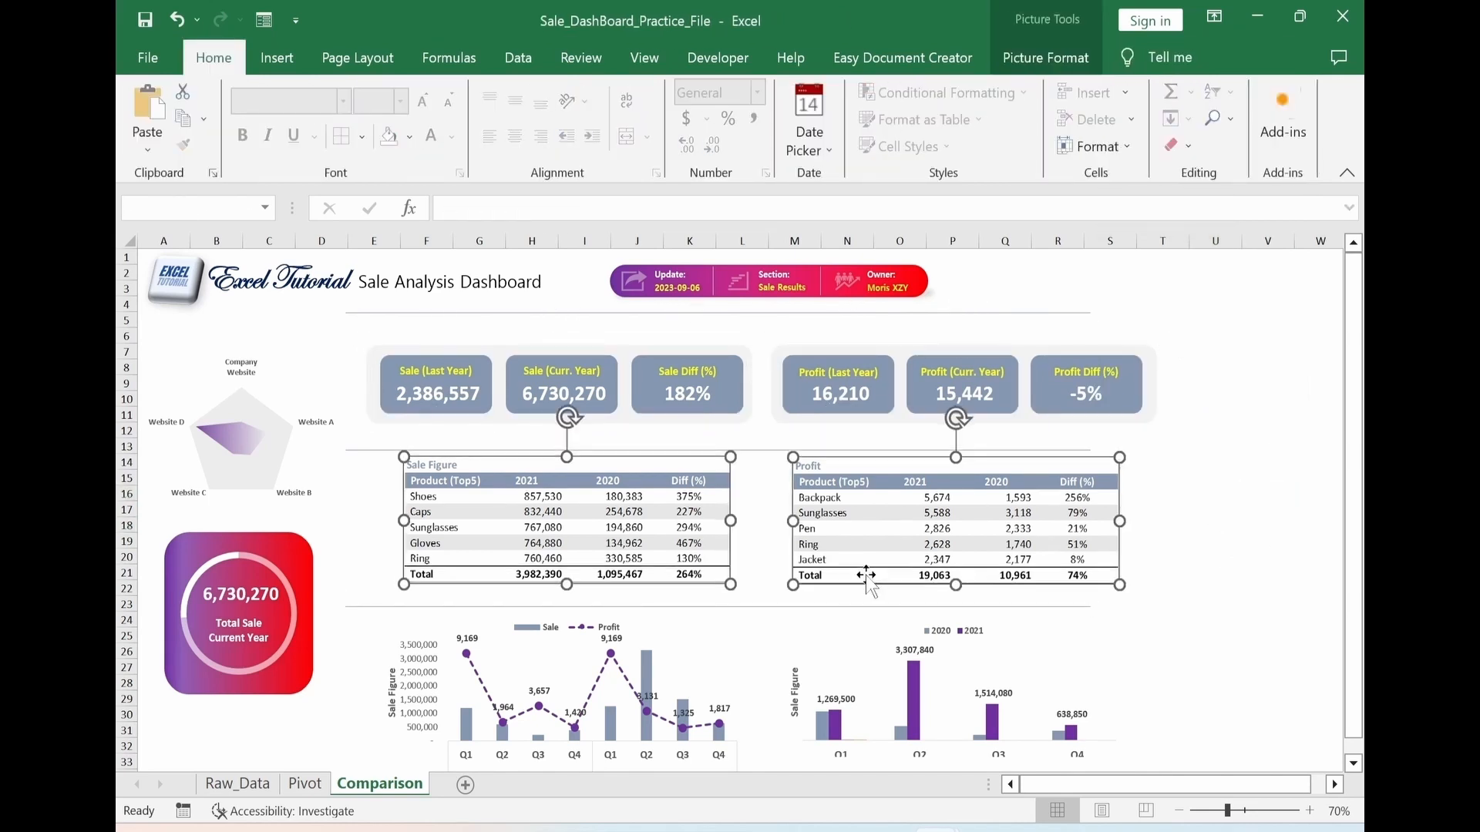
key("Down")
key("Down")
key("Down")
key("Down")
key("Down")
key("Down")
key("Down")
key("Down")
key("Down")
left_click(1268, 619)
Nudge the grouped sale and profit KPI panels downward together, closer to the divider line above the tables
left_click(509, 420)
left_click(803, 420, "ctrl")
key("Down")
key("Down")
key("Down")
key("Down")
key("Down")
key("Down")
key("Down")
key("Down")
key("Down")
key("Down")
key("Down")
key("Down")
key("Down")
key("Down")
left_click(1216, 604)
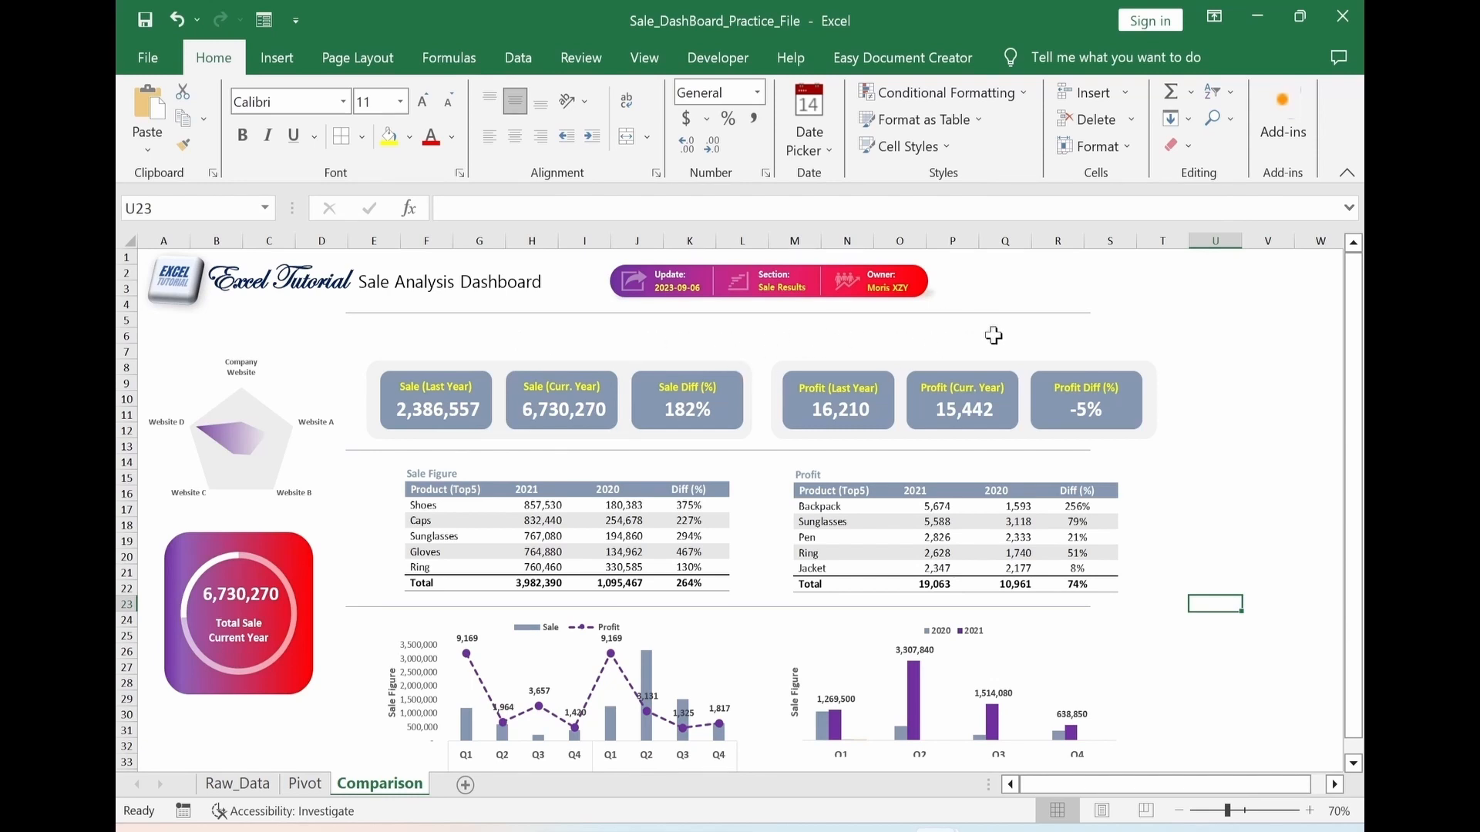
Insert Category and Client Segment slicers for the yearly sales and profit pivot table on the Pivot sheet
left_click(305, 786)
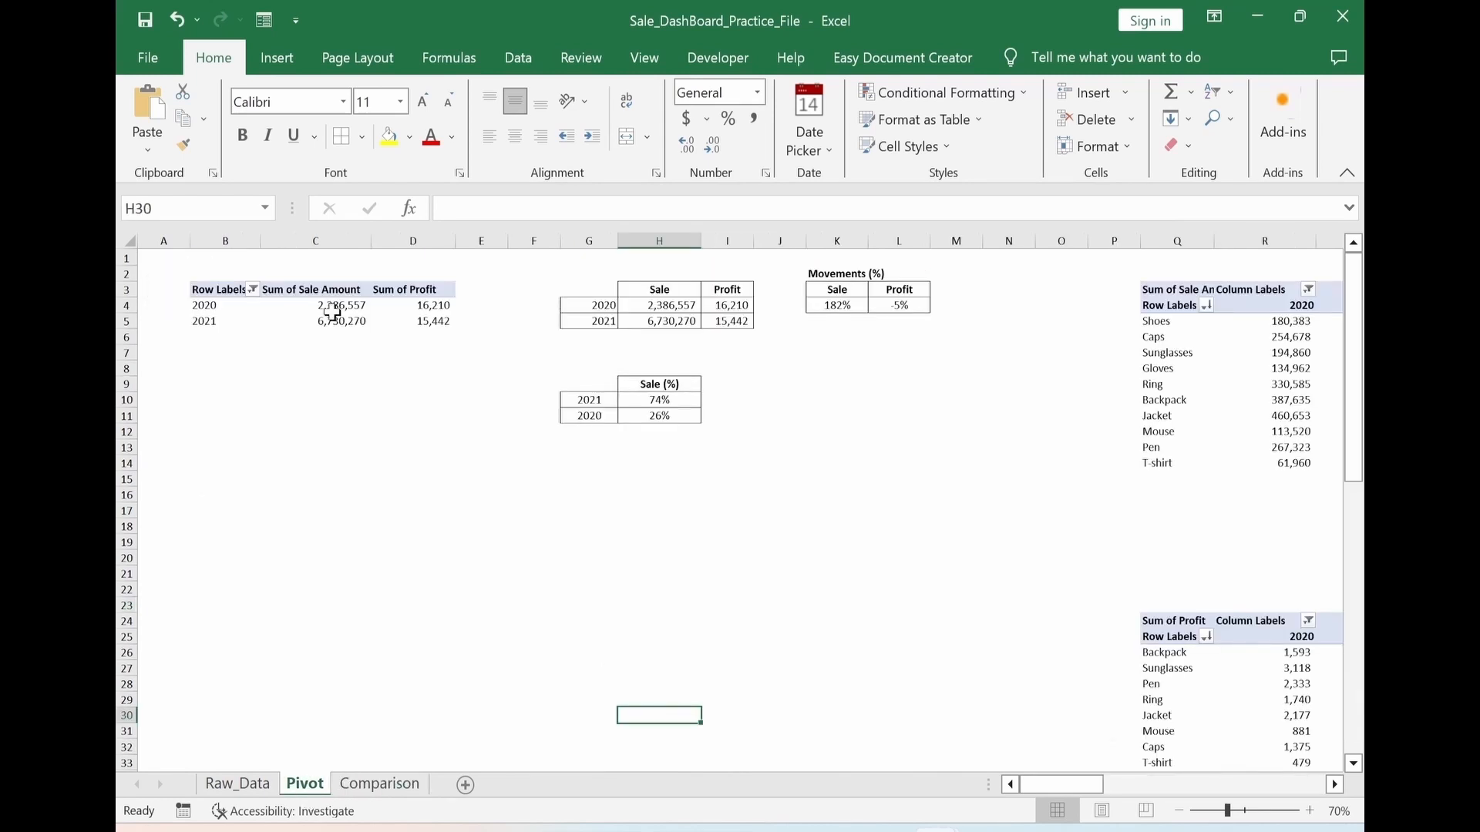
left_click(332, 311)
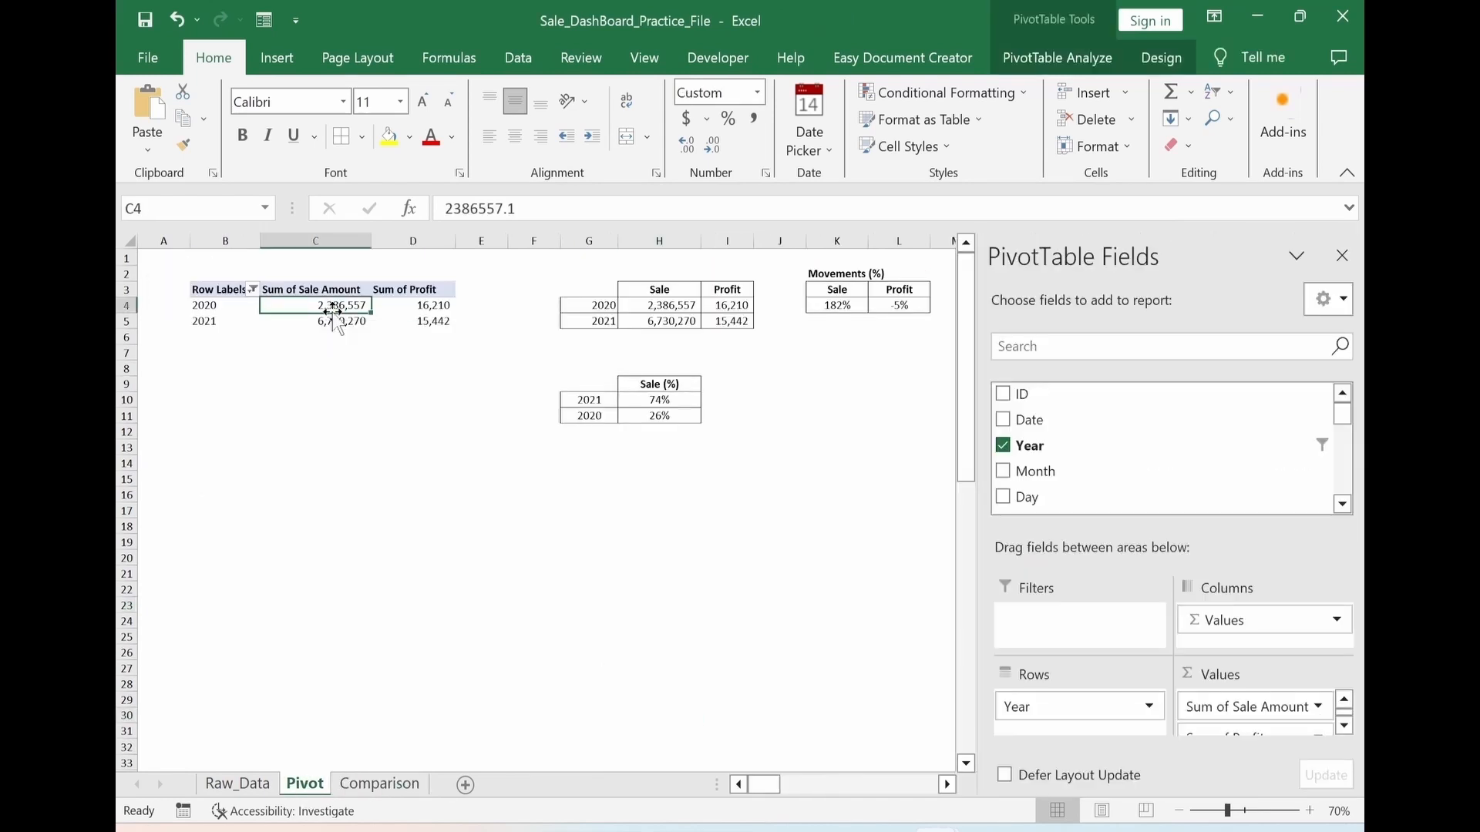
left_click(279, 63)
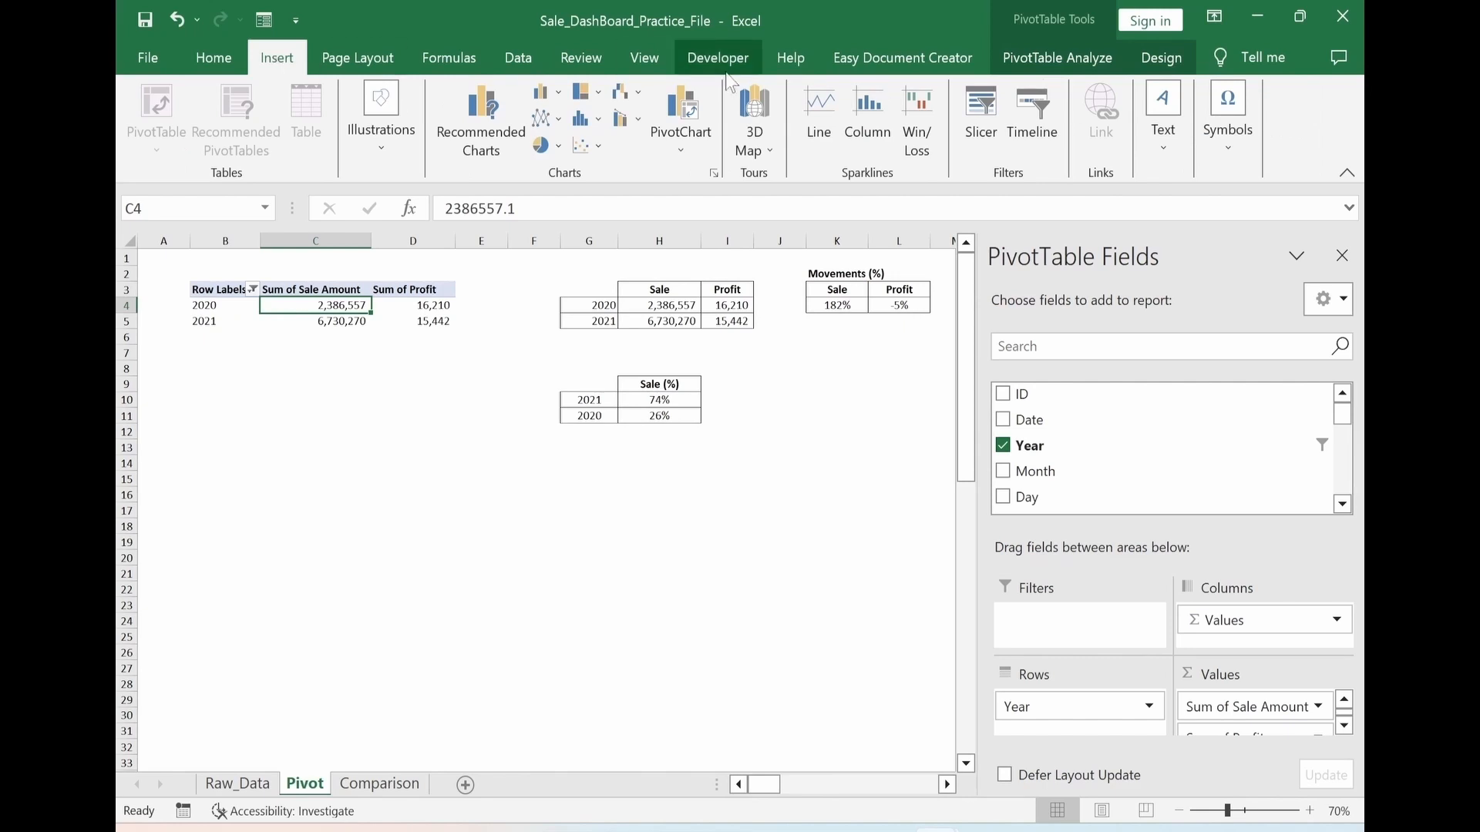
left_click(980, 154)
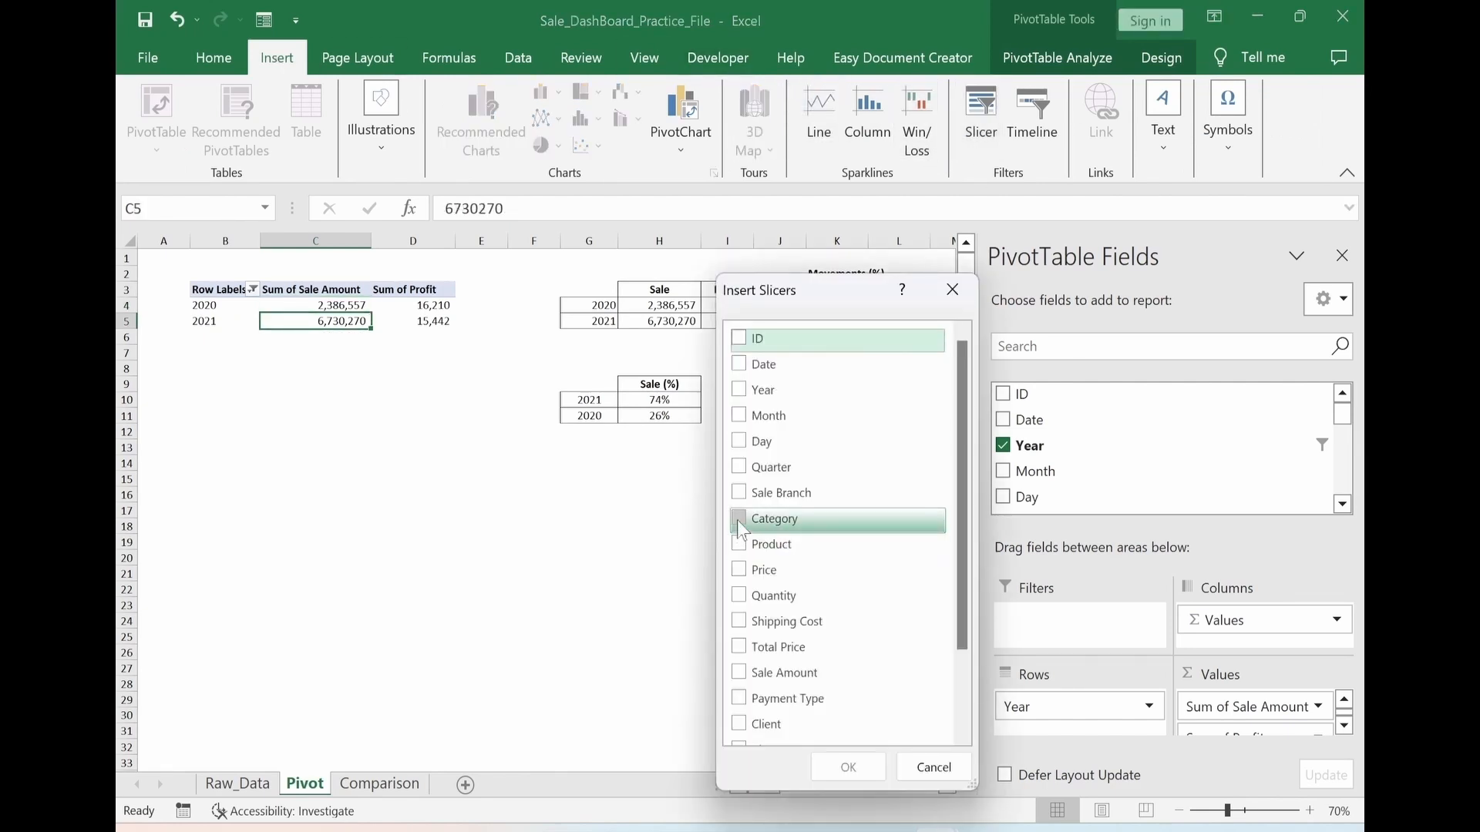
left_click(739, 520)
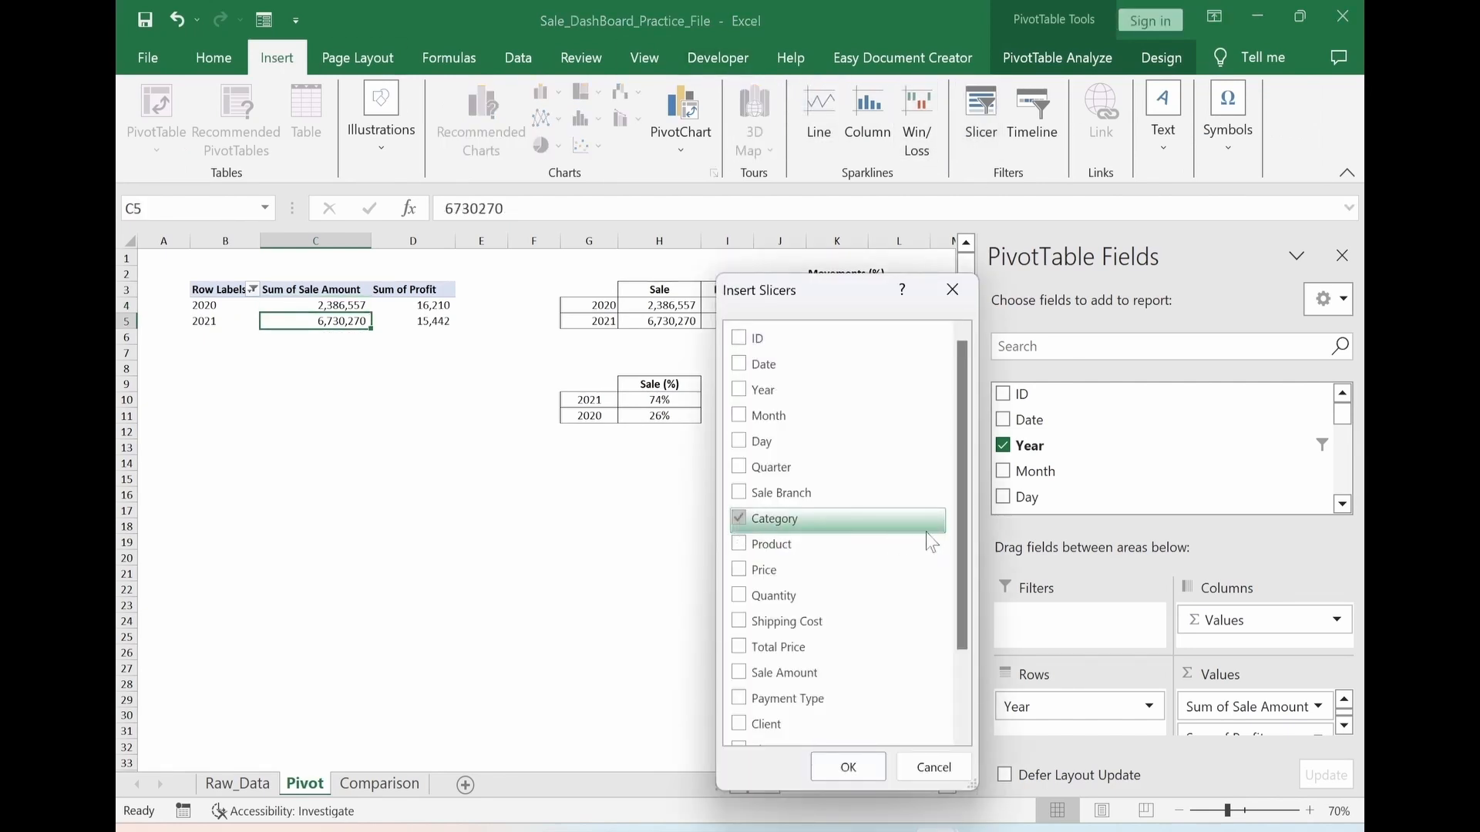
left_click_drag(960, 470, 955, 570)
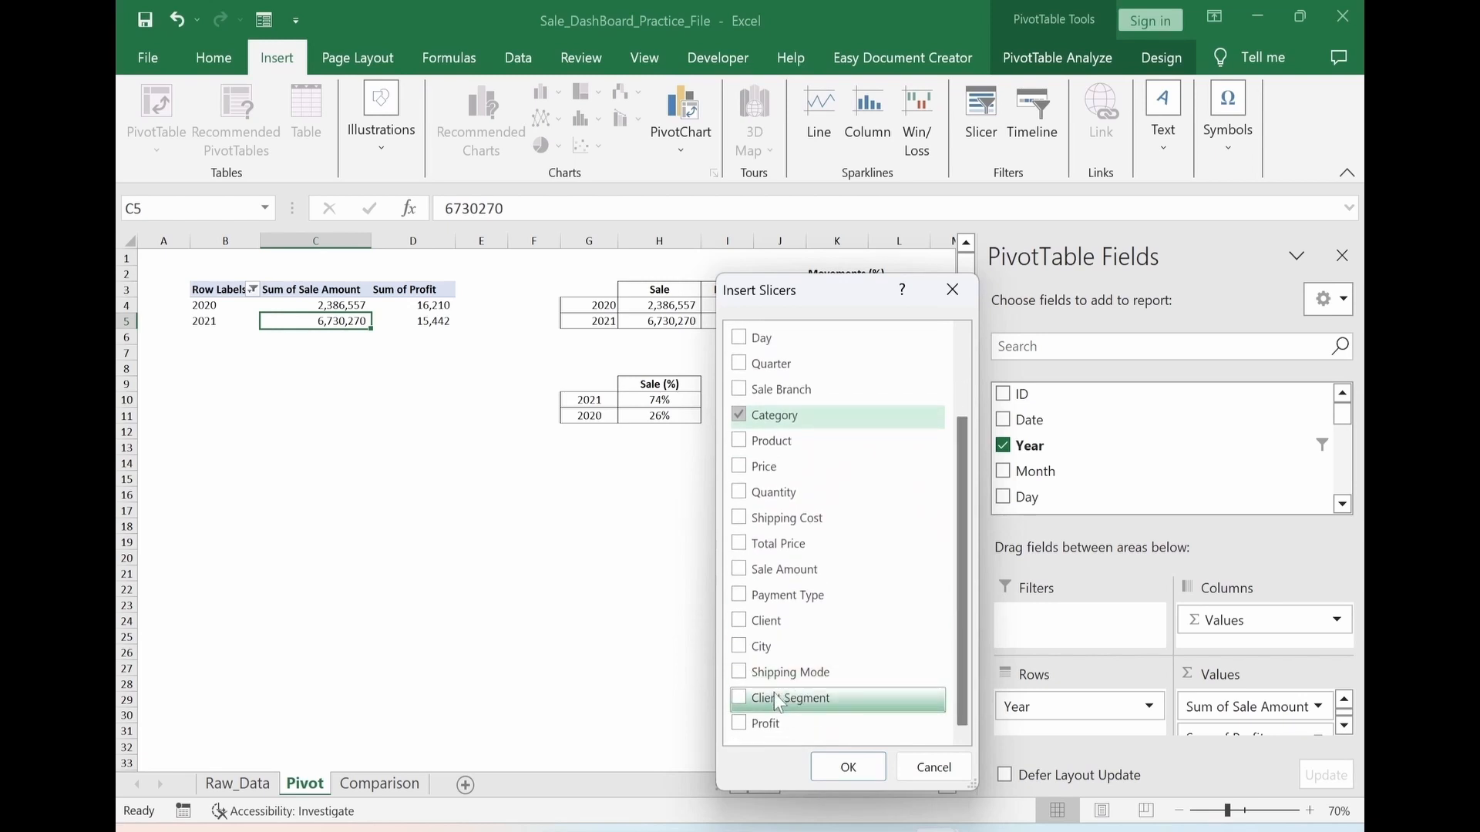
left_click(740, 698)
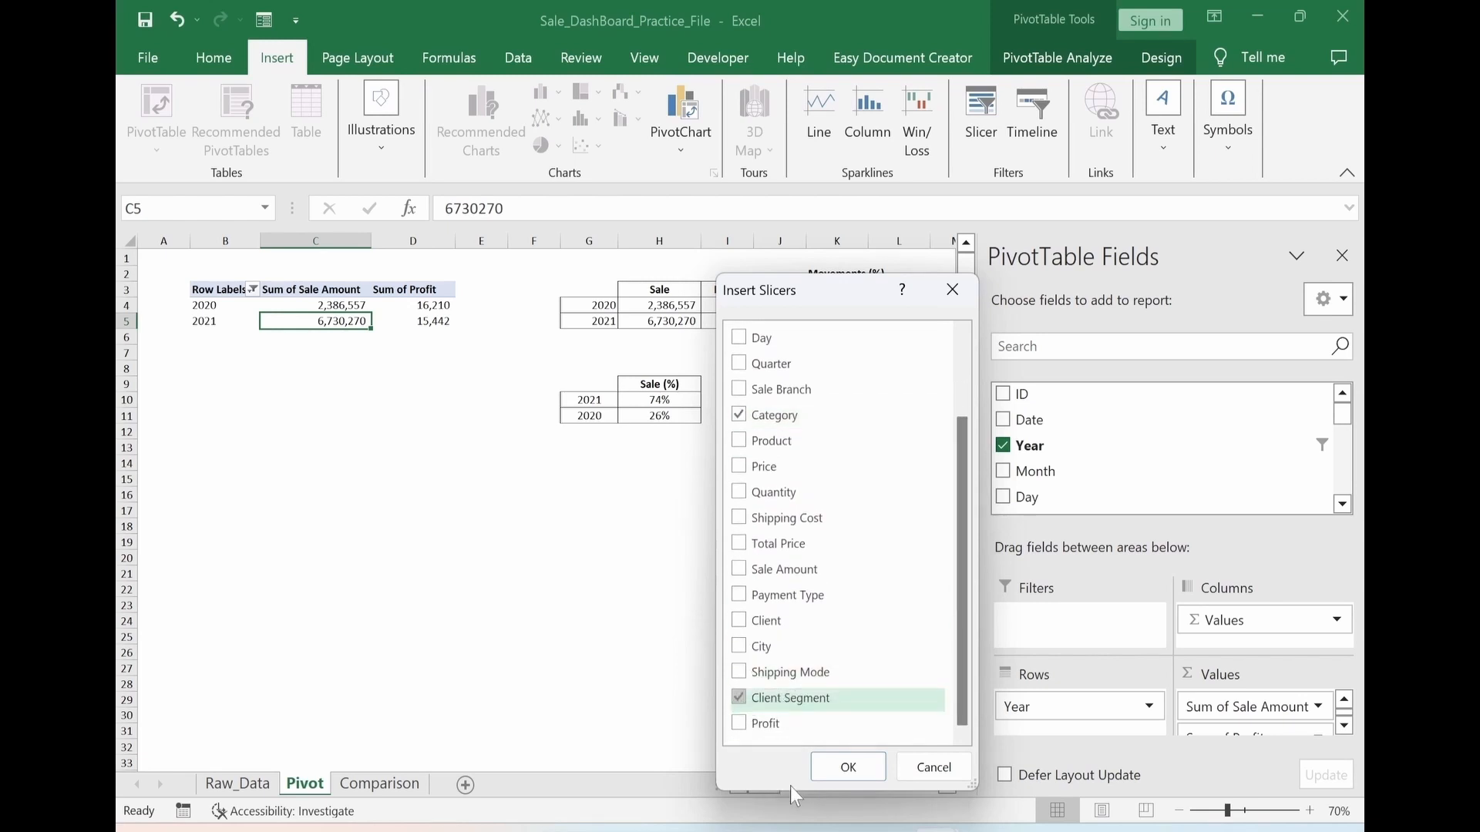
left_click(847, 767)
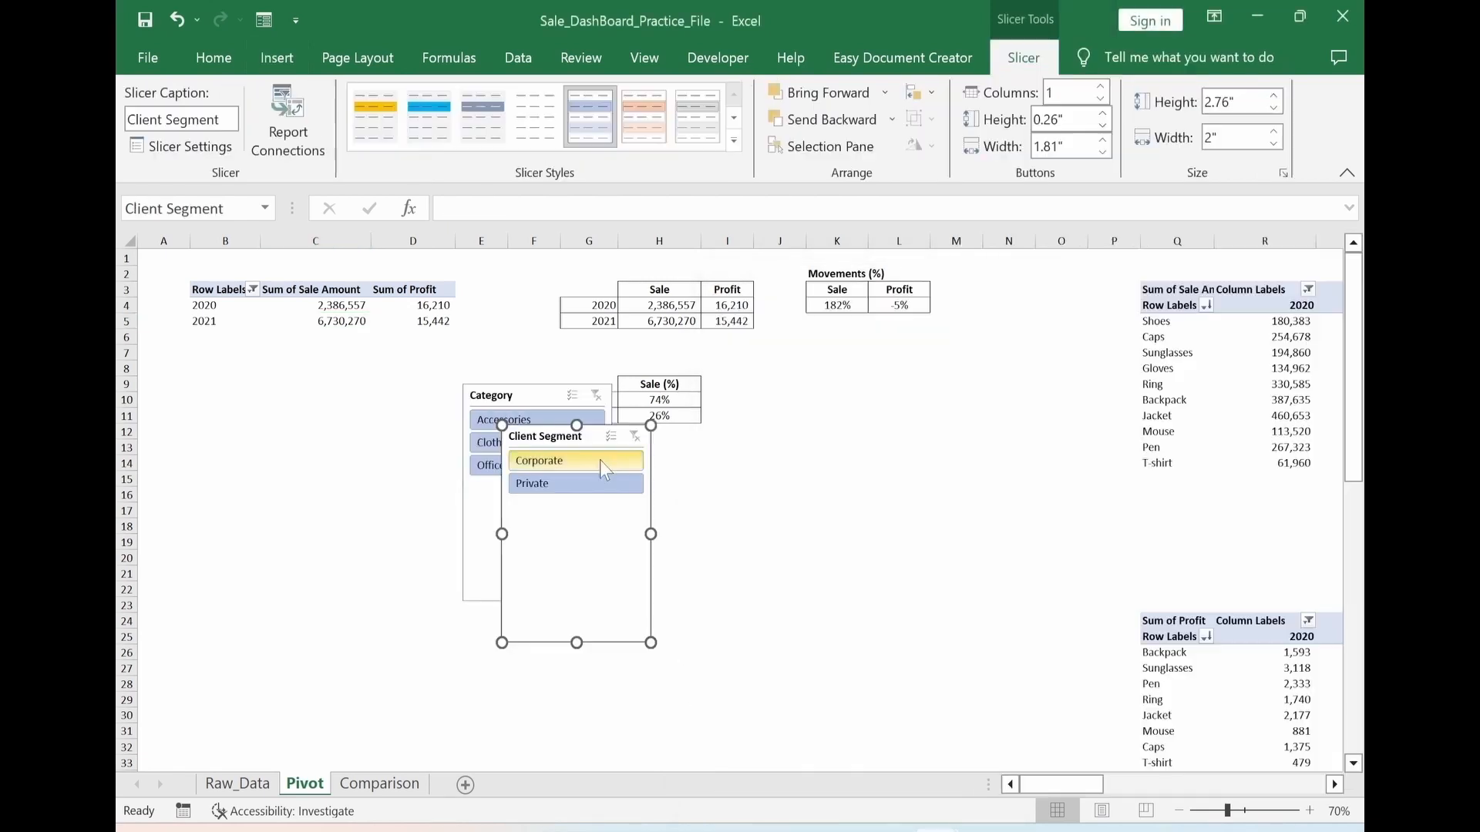
Place the Client Segment slicer beside the Category slicer, and set Category to 3 columns and Client Segment to 2 columns
left_click_drag(634, 437, 771, 398)
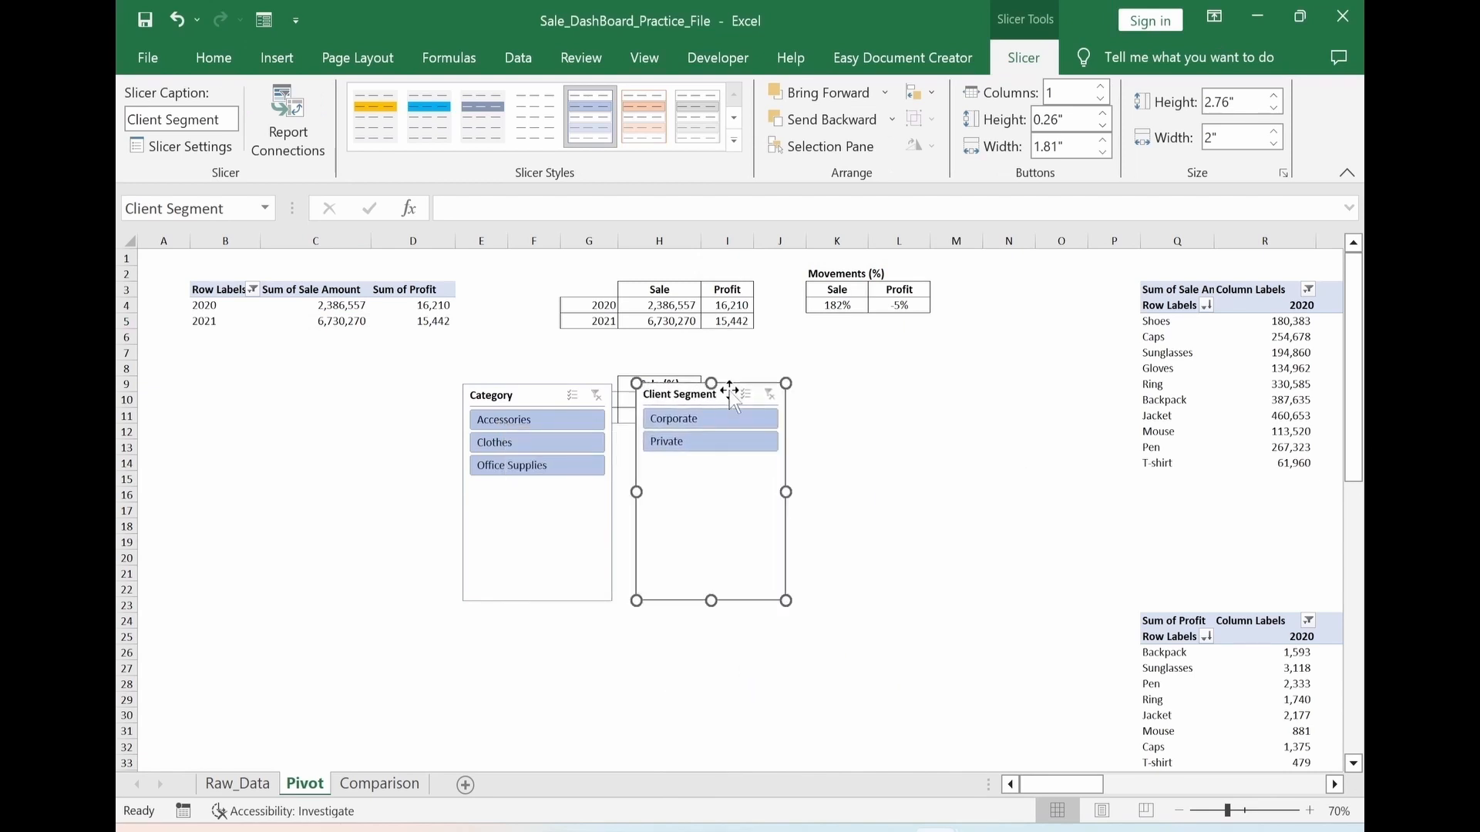
left_click(509, 398)
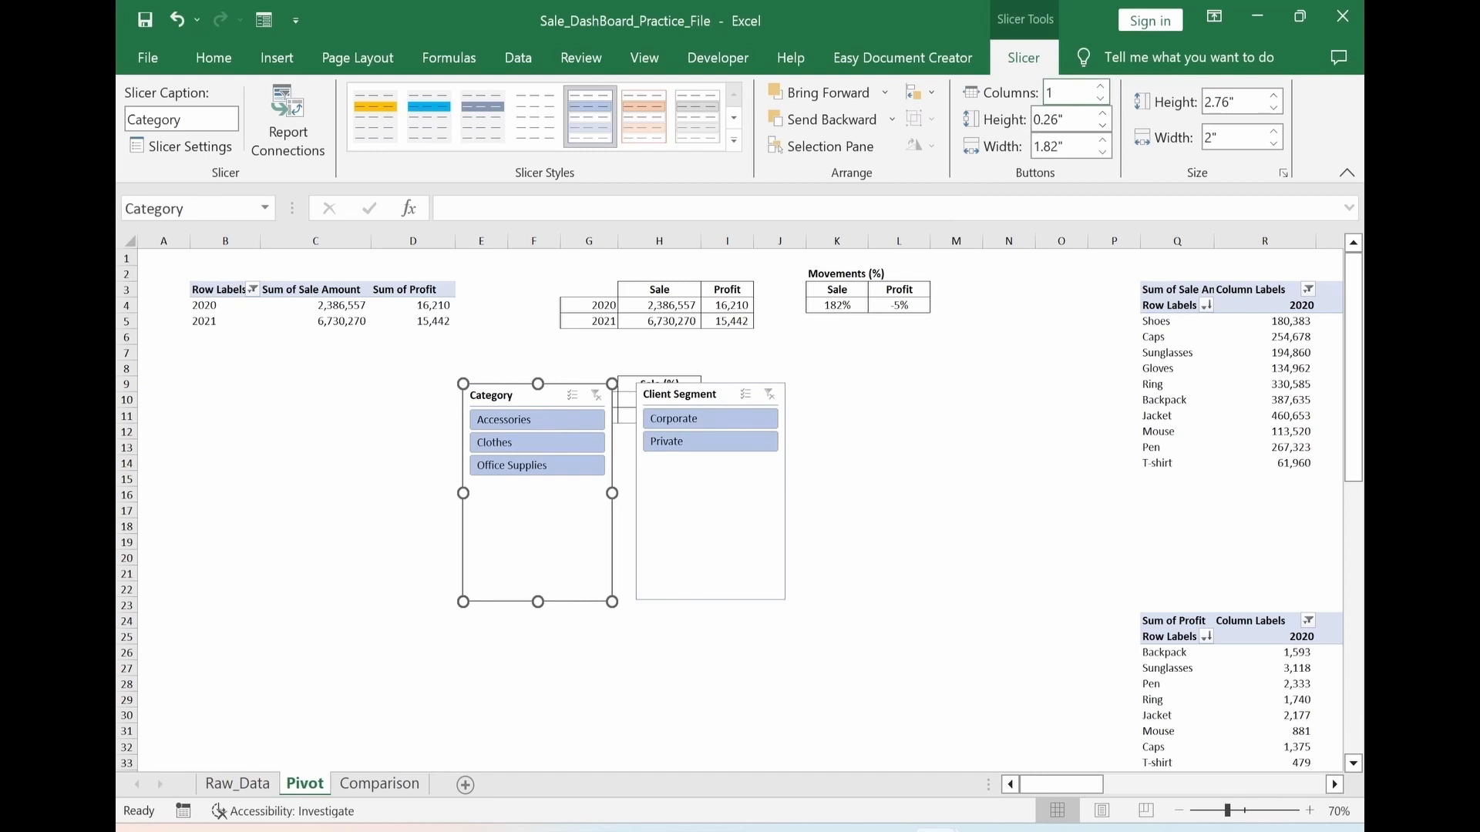
left_click(1078, 94)
key("Return")
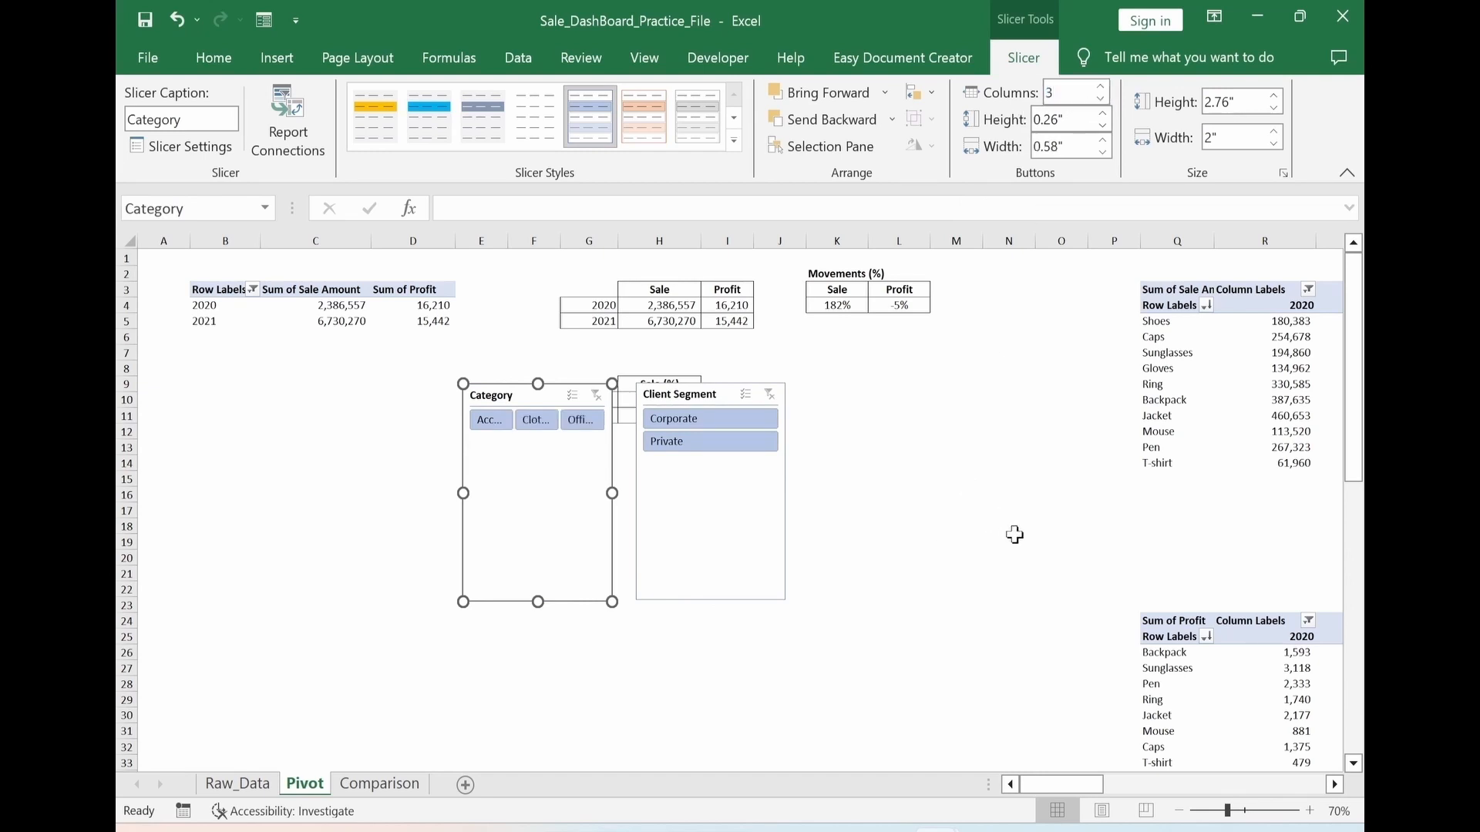
left_click(679, 393)
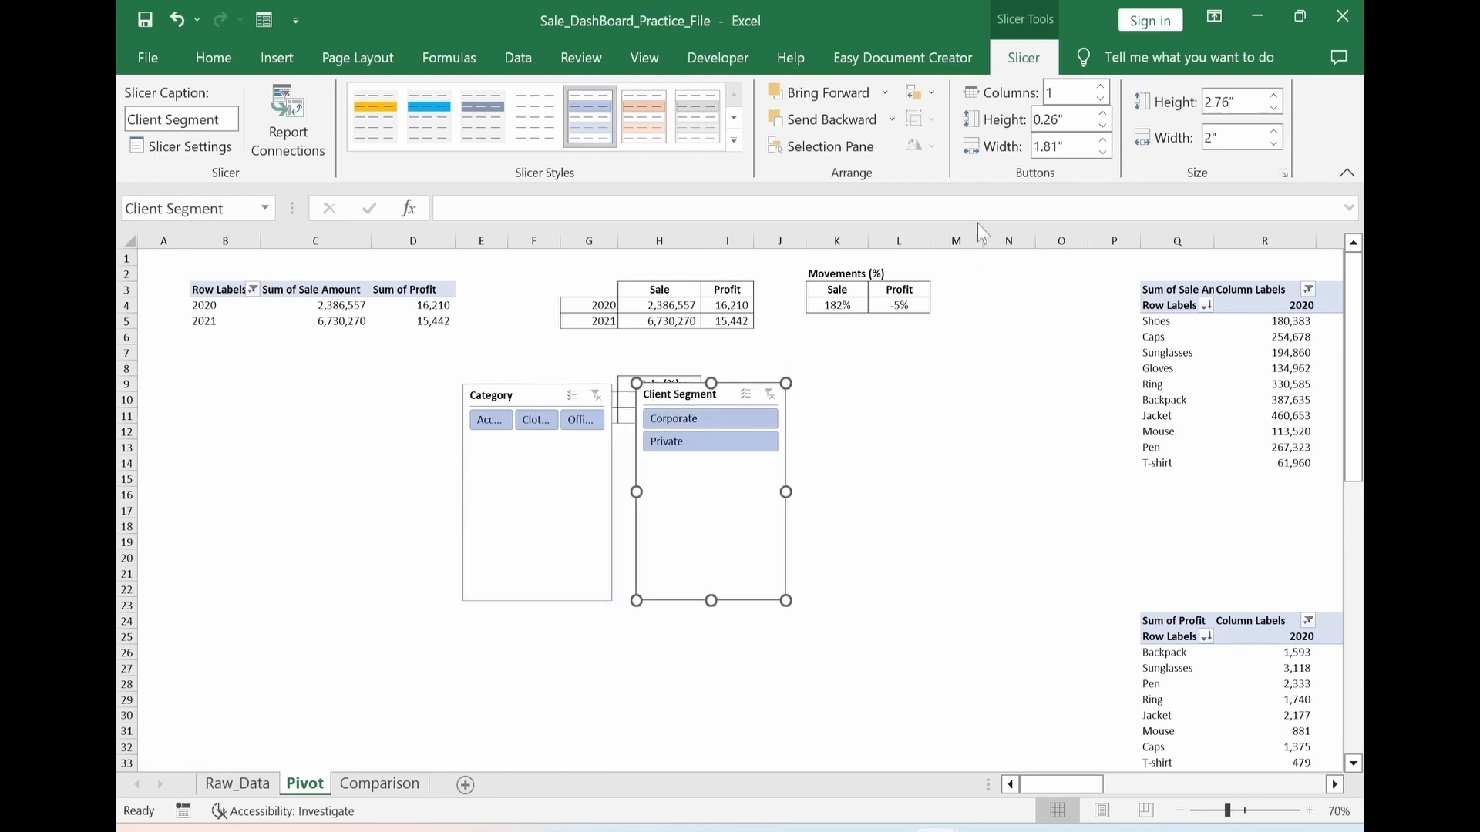
left_click(1064, 94)
key("Return")
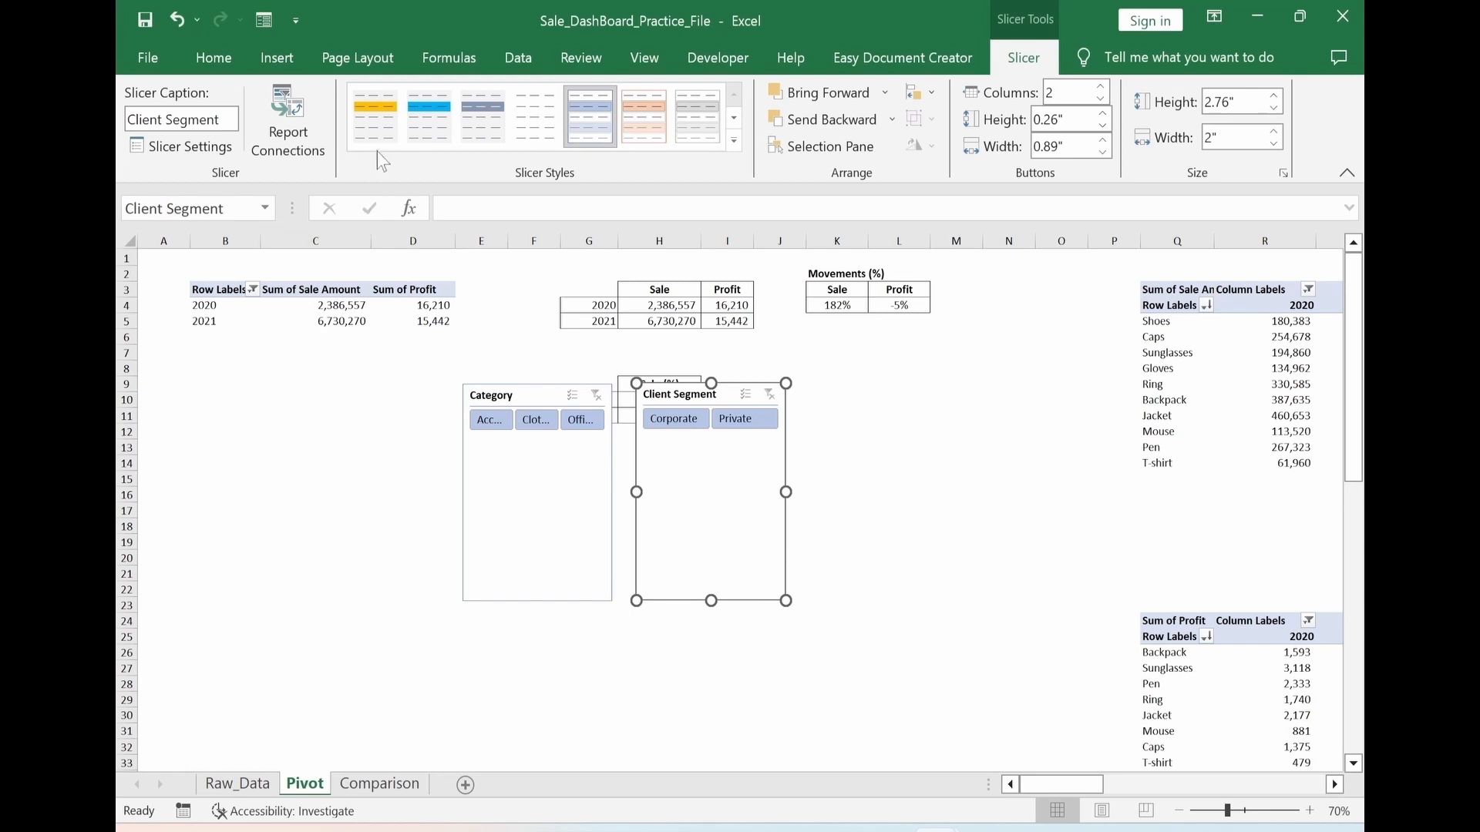
Apply the dark blue-grey slicer style to both the Client Segment and Category slicers
left_click(377, 124)
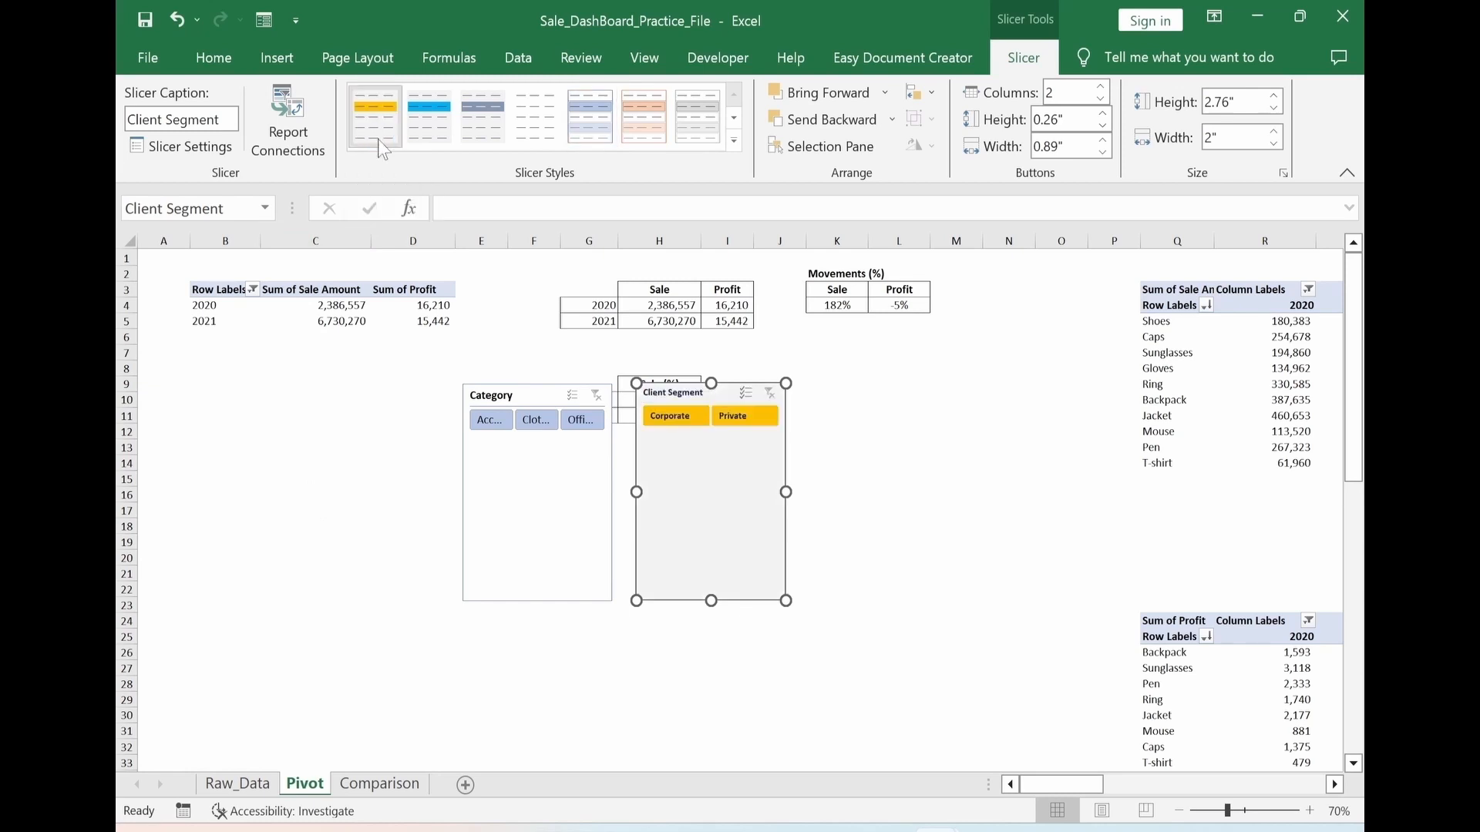
left_click(438, 140)
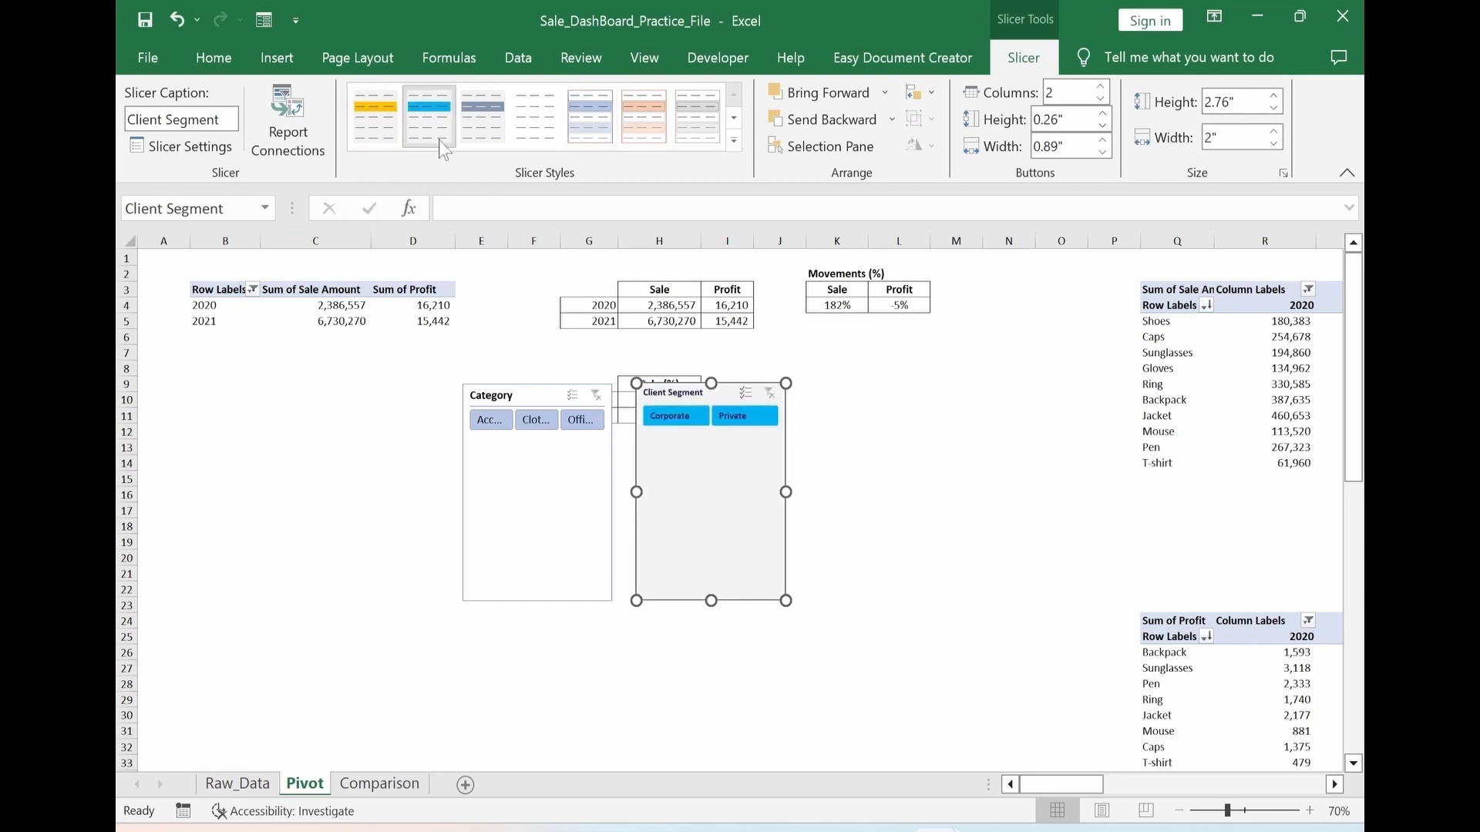
left_click(499, 142)
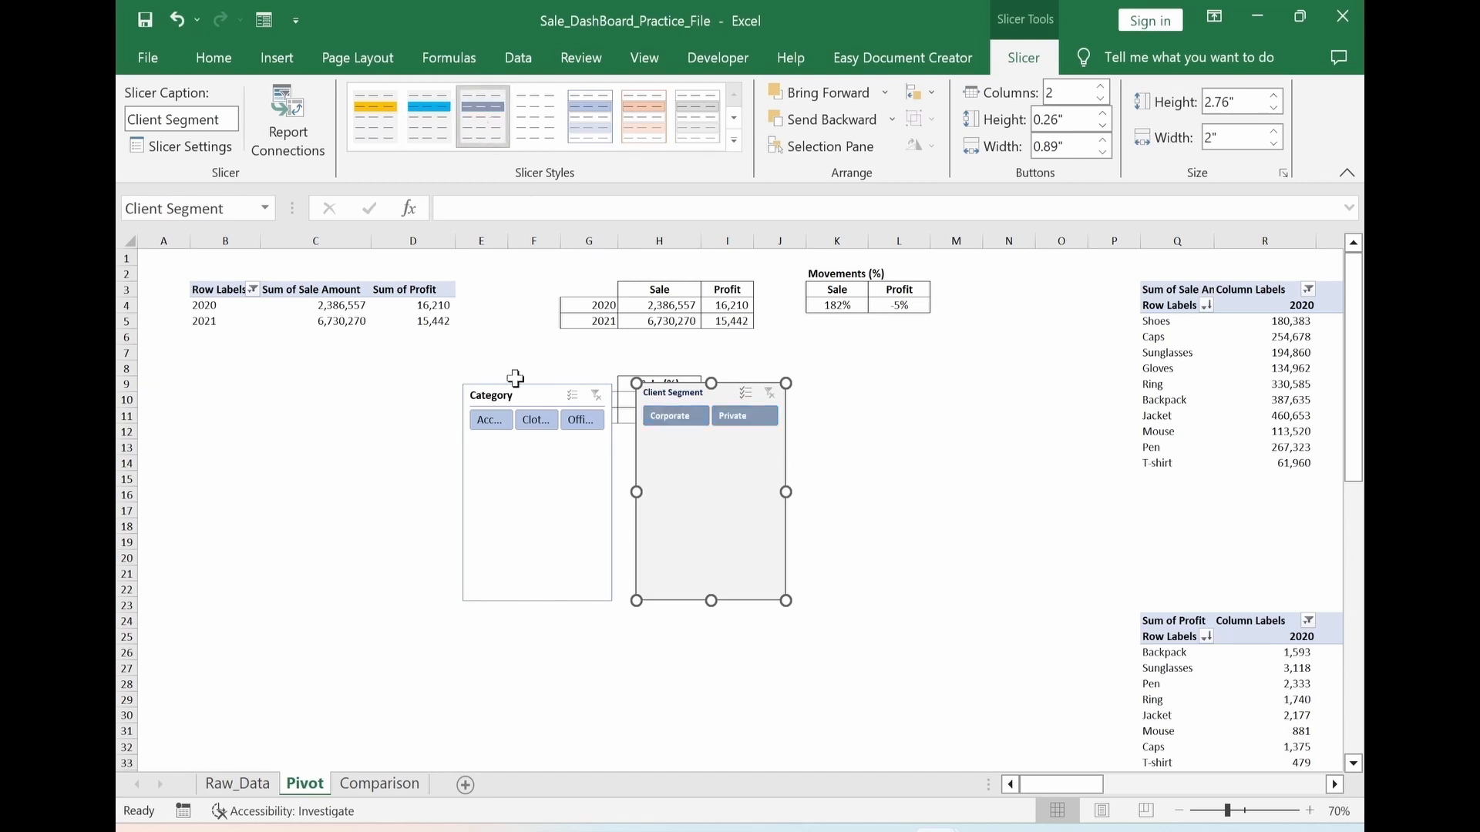
left_click(536, 406)
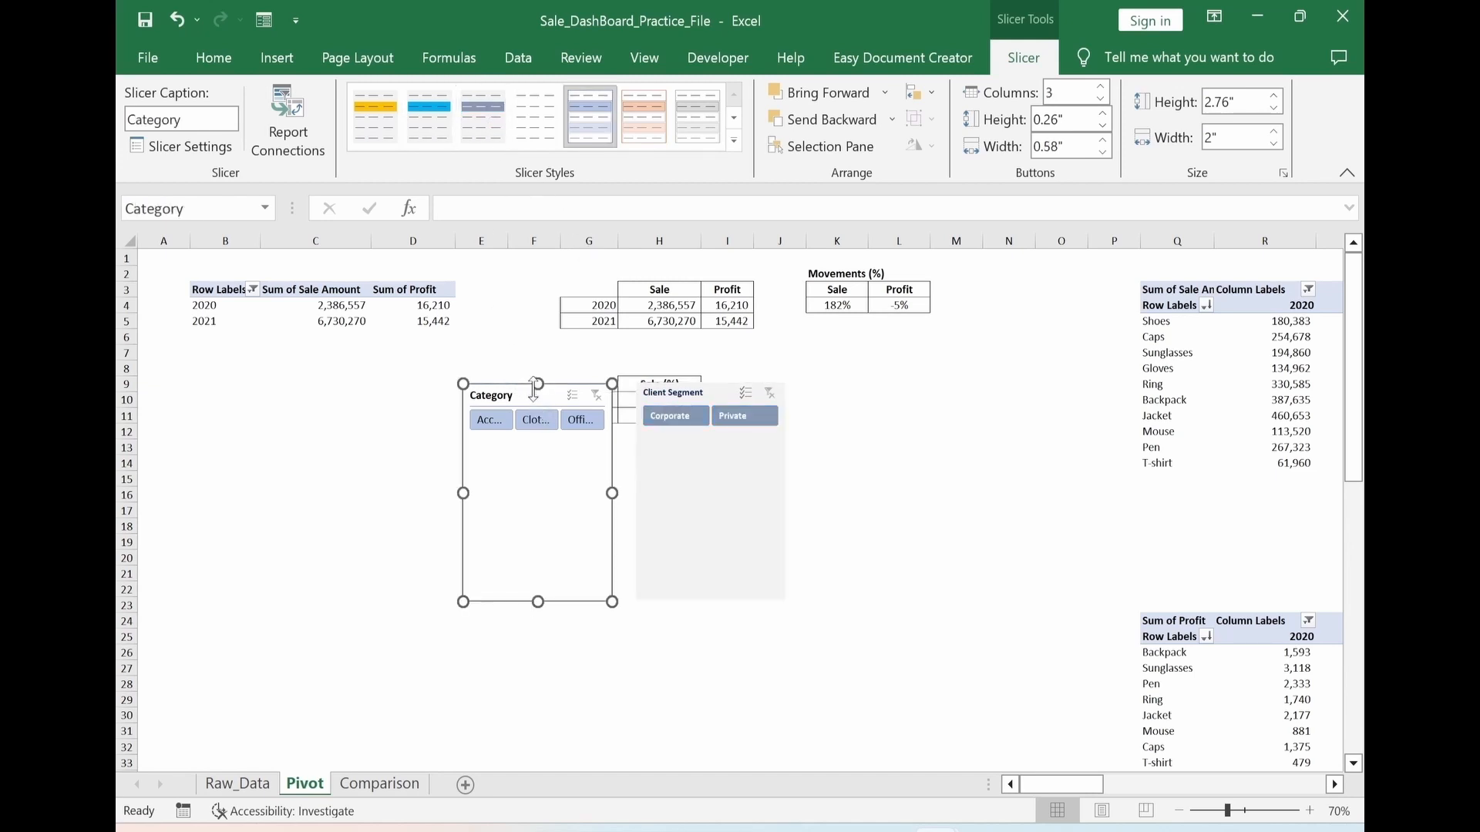
left_click(493, 143)
Shorten both slicers to about 0.7" high, widen Category to about 3.79", and place them below the Sale (%) table
left_click(704, 589, "ctrl")
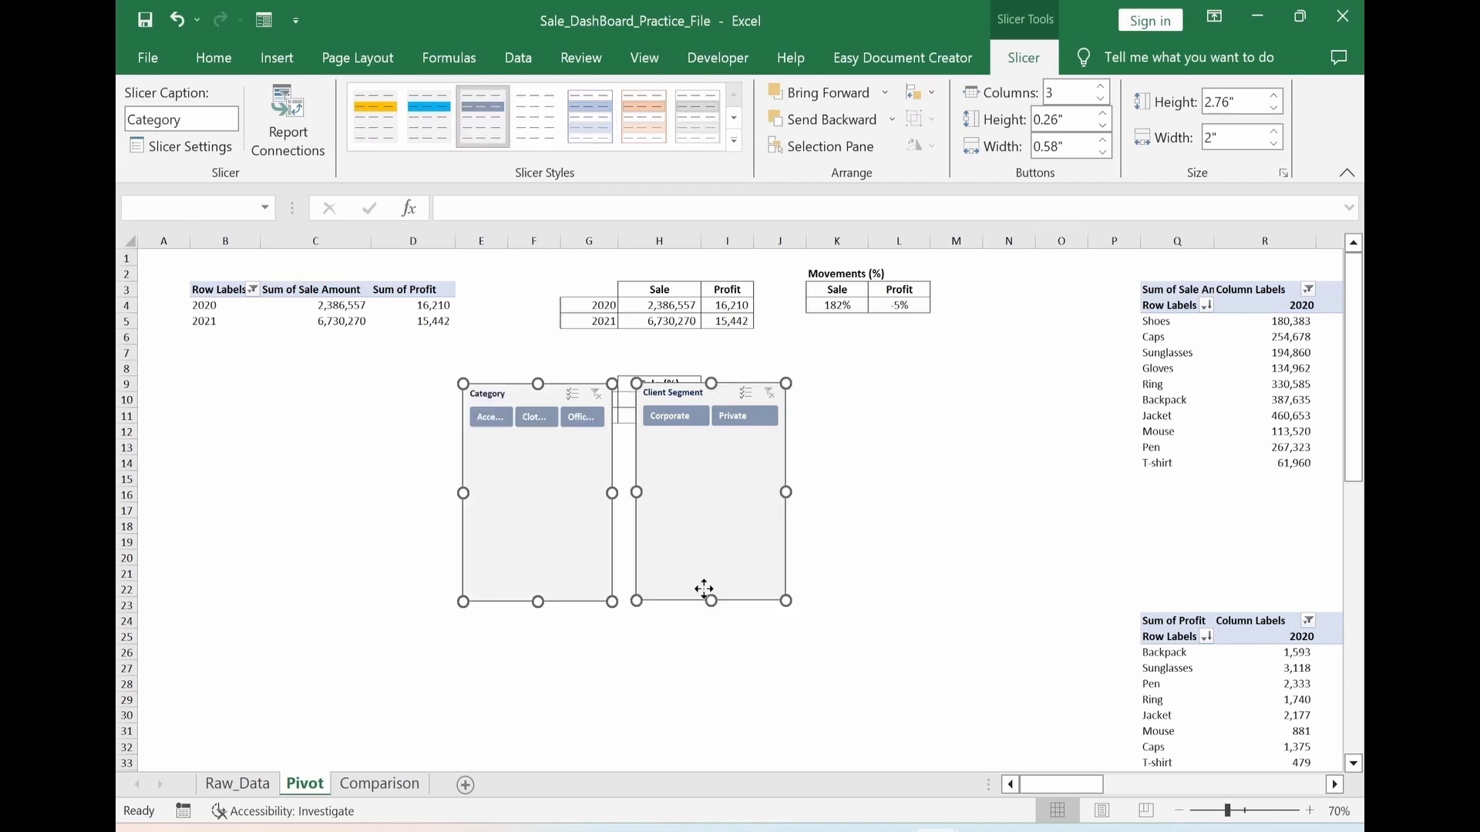
left_click_drag(707, 521, 716, 450)
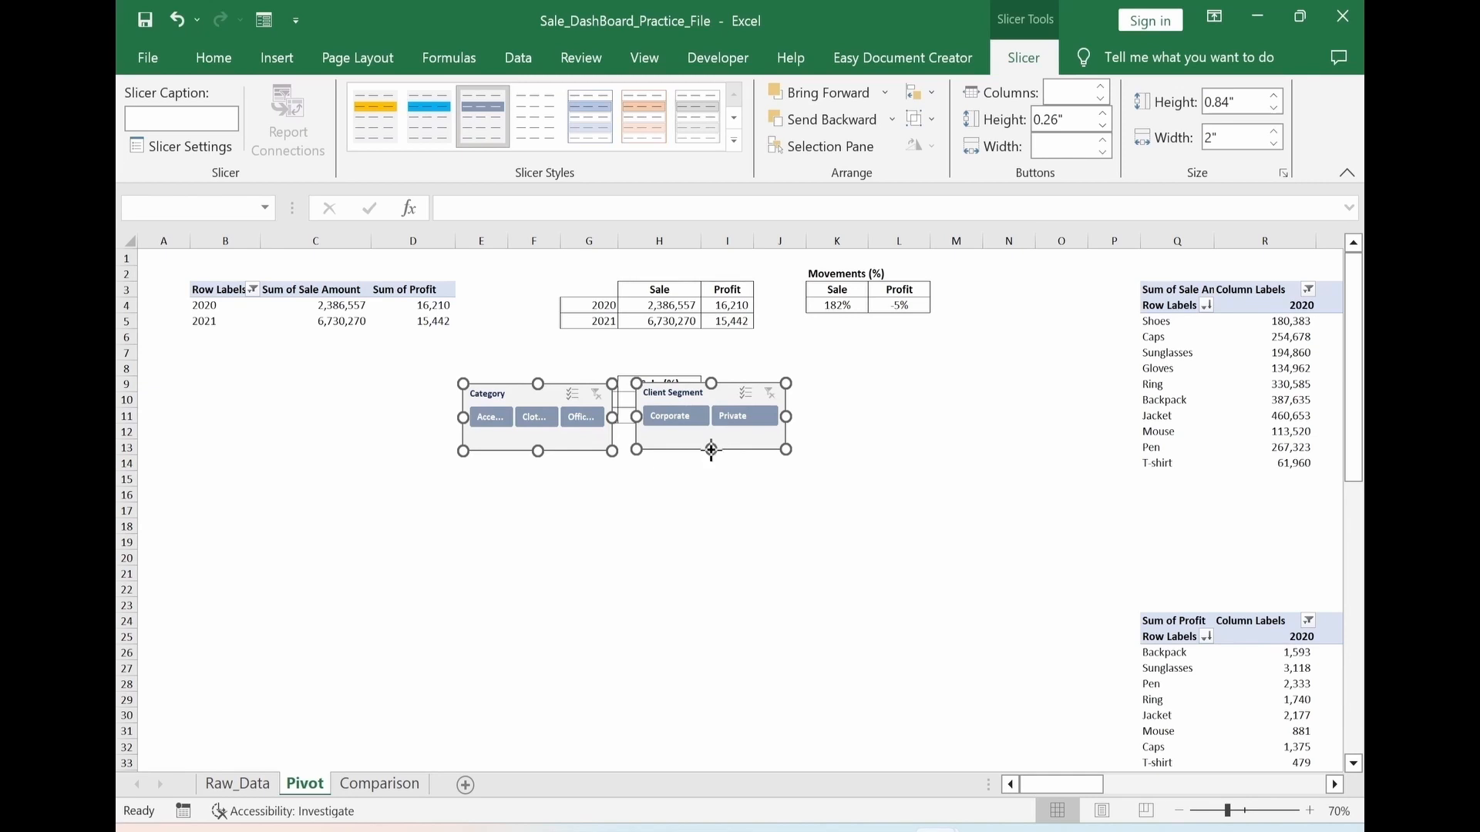
left_click(455, 416)
left_click_drag(456, 416, 330, 418)
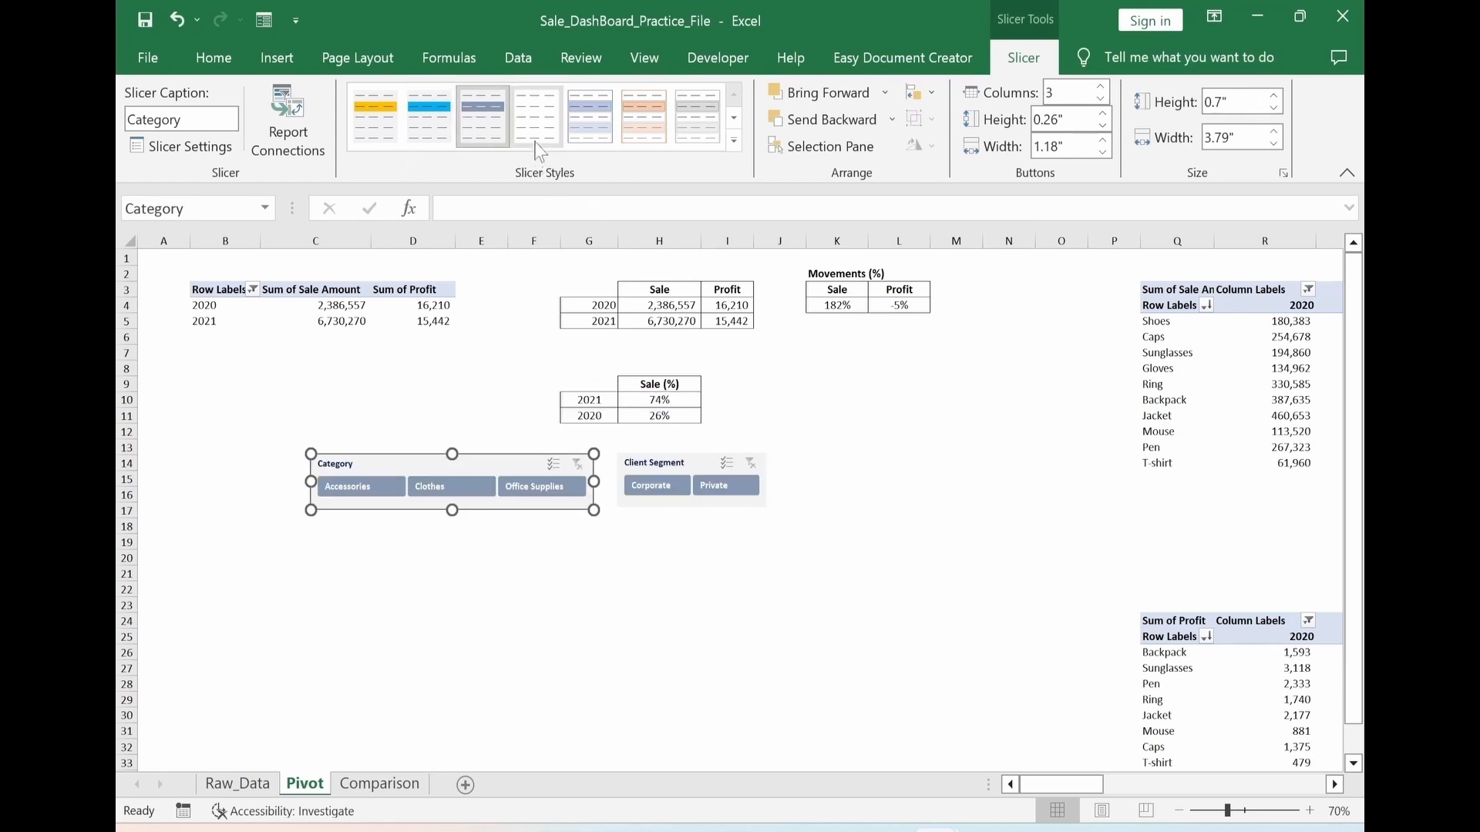
right_click(598, 148)
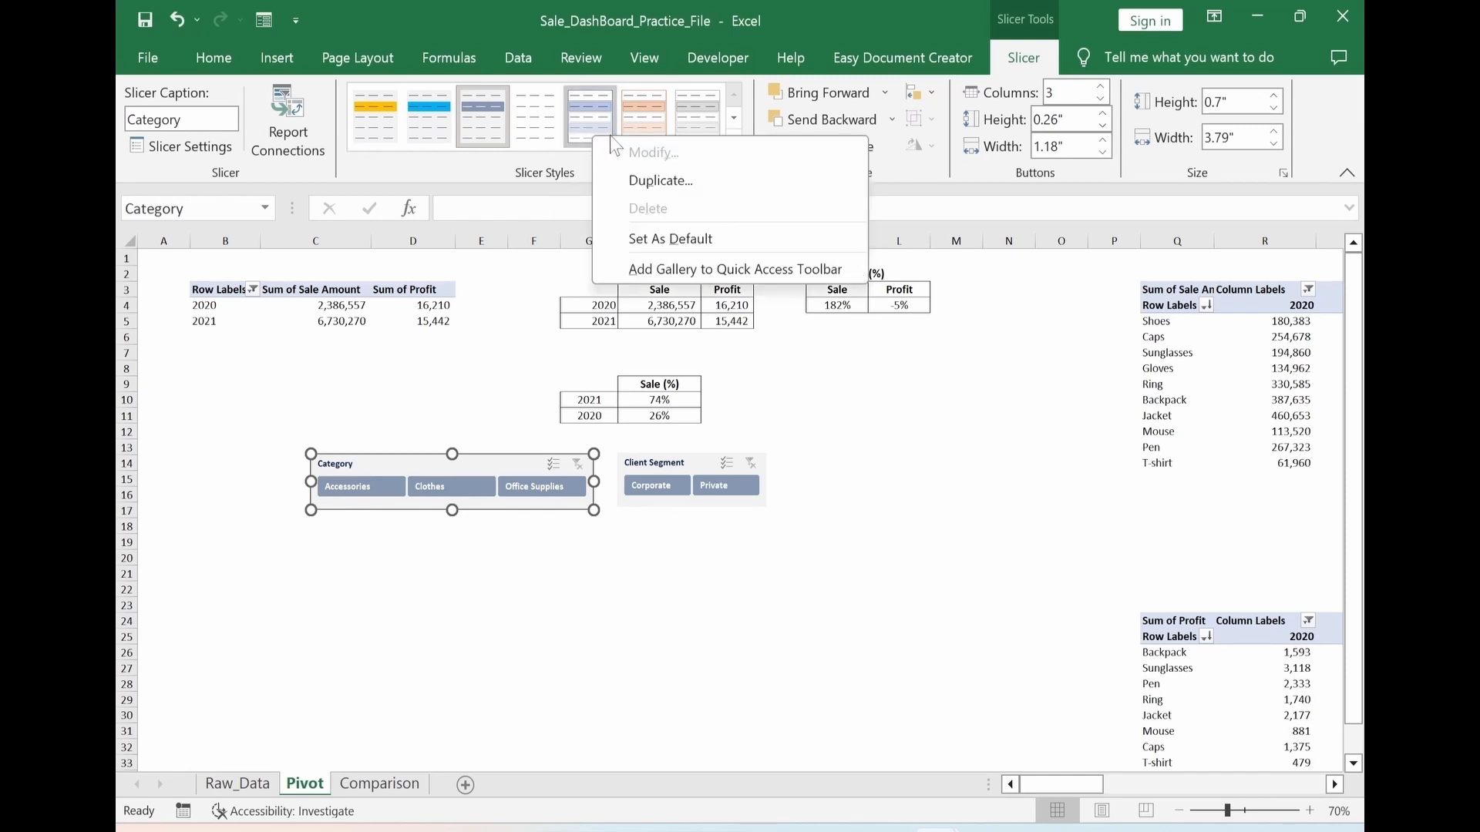
left_click(670, 182)
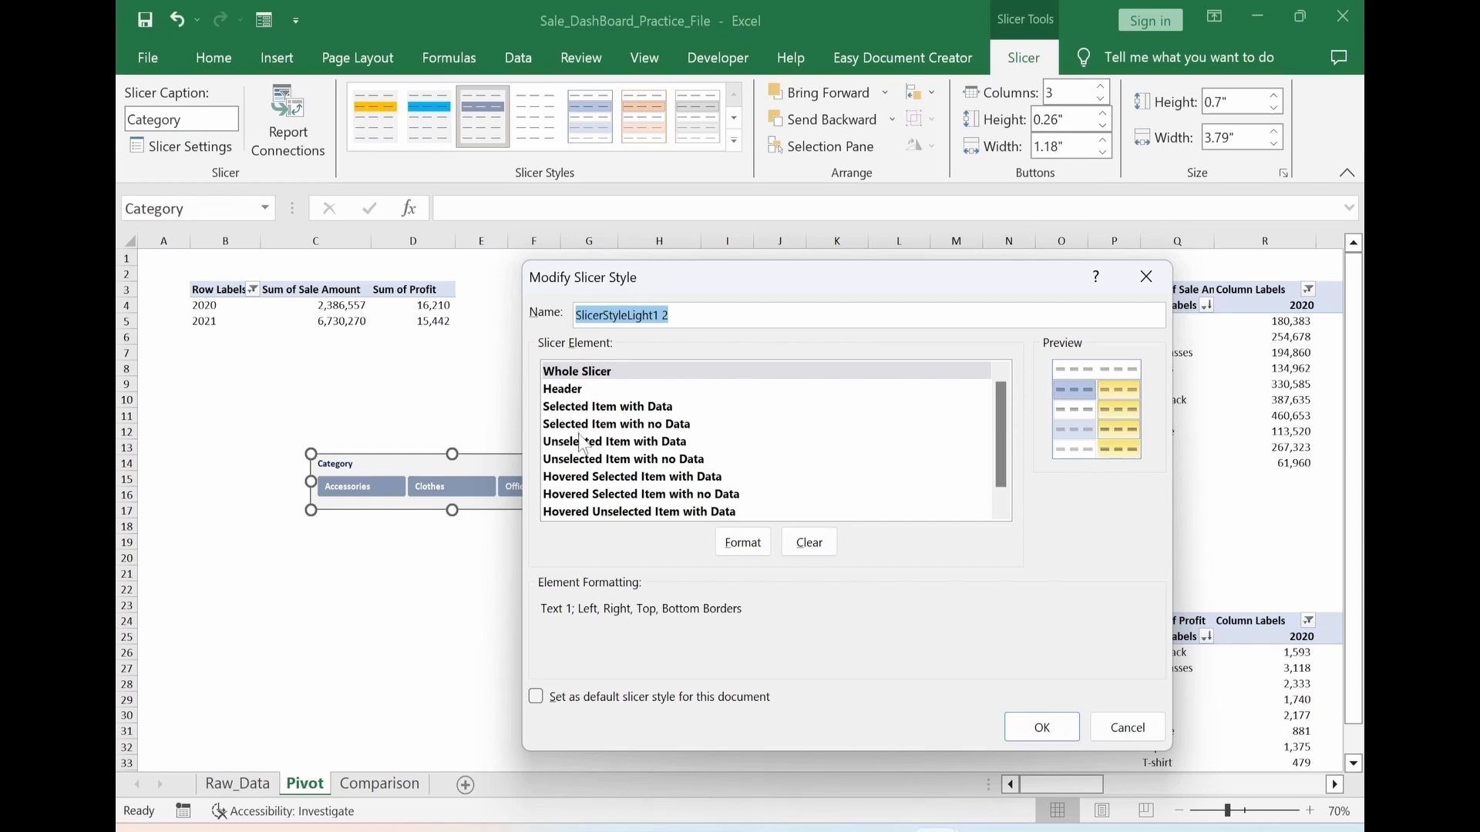
left_click(740, 549)
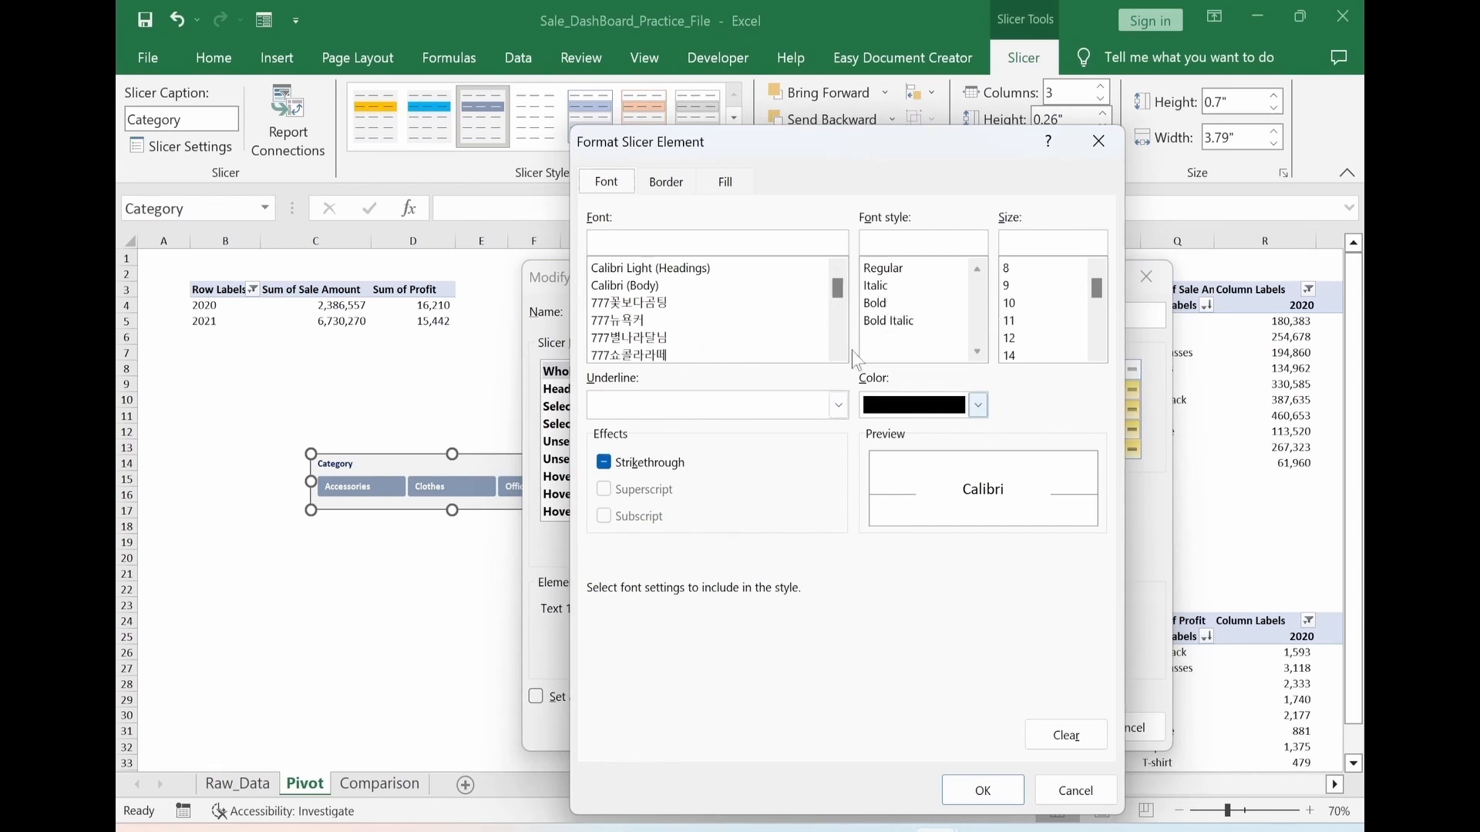
left_click(725, 181)
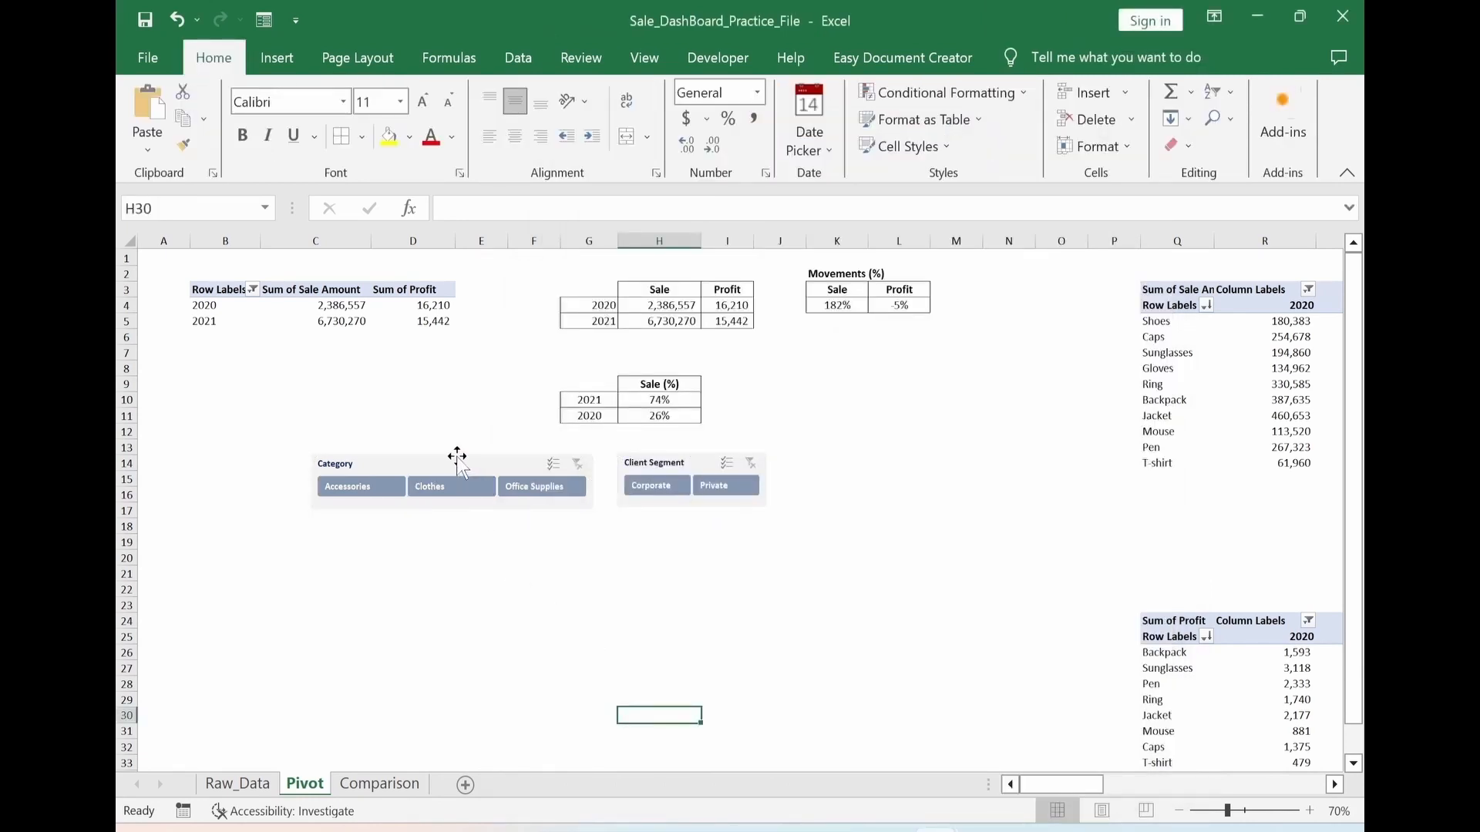
Move both slicers from the Pivot sheet to the Comparison sheet, placing them above the KPI panels
left_click(458, 461)
left_click(672, 463, "ctrl")
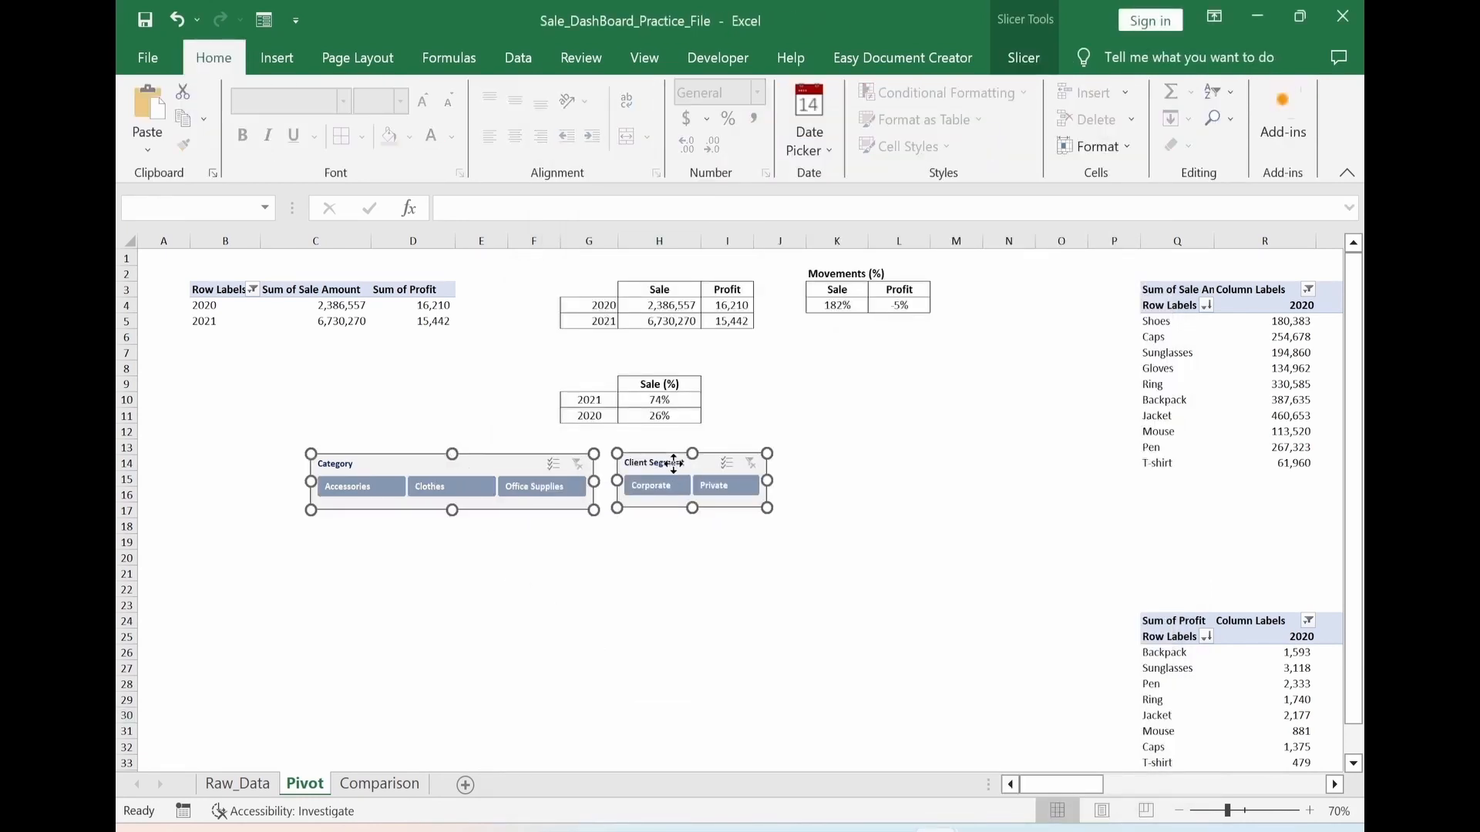
key("Delete")
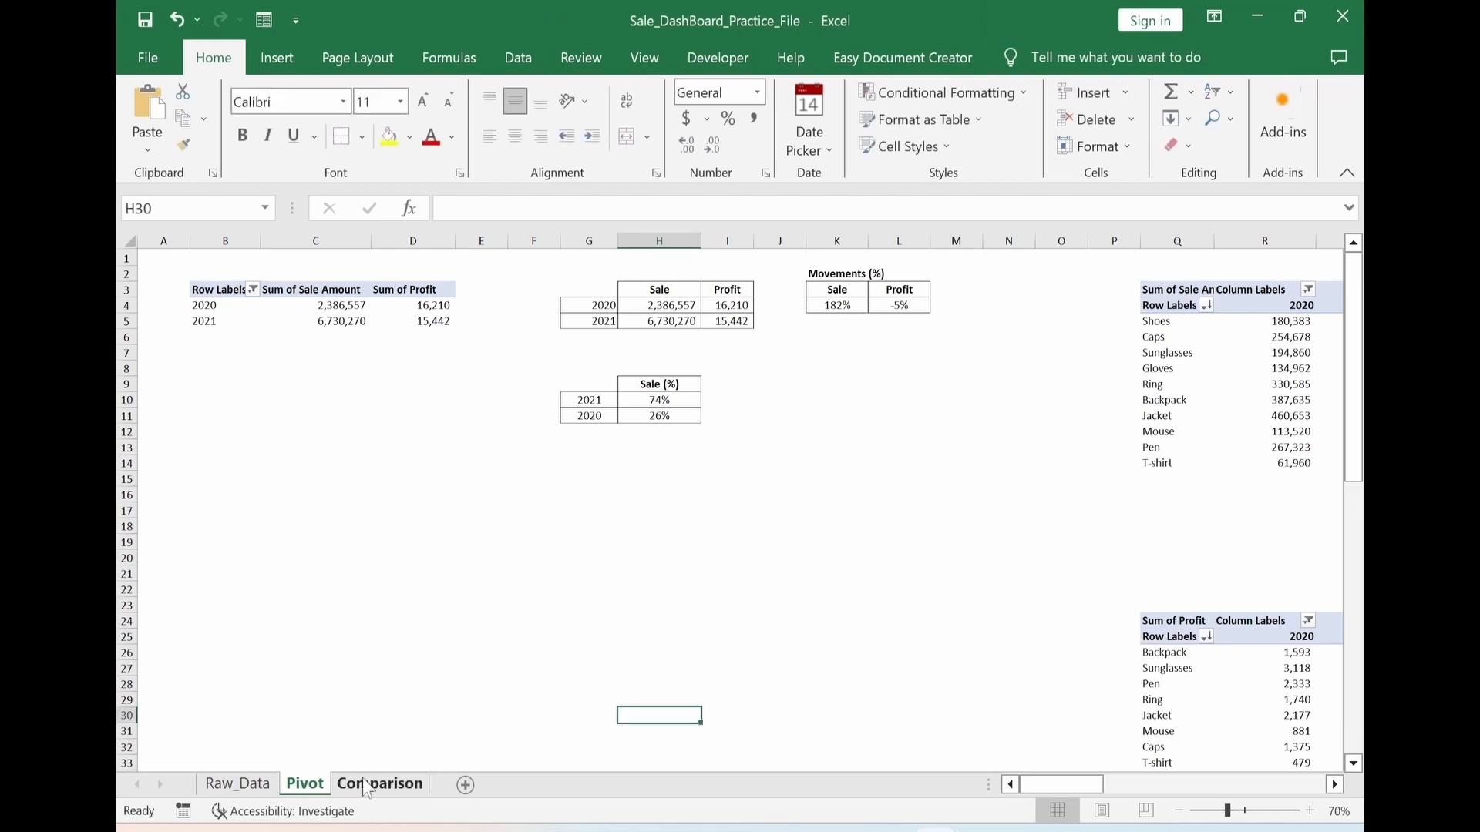
left_click(369, 783)
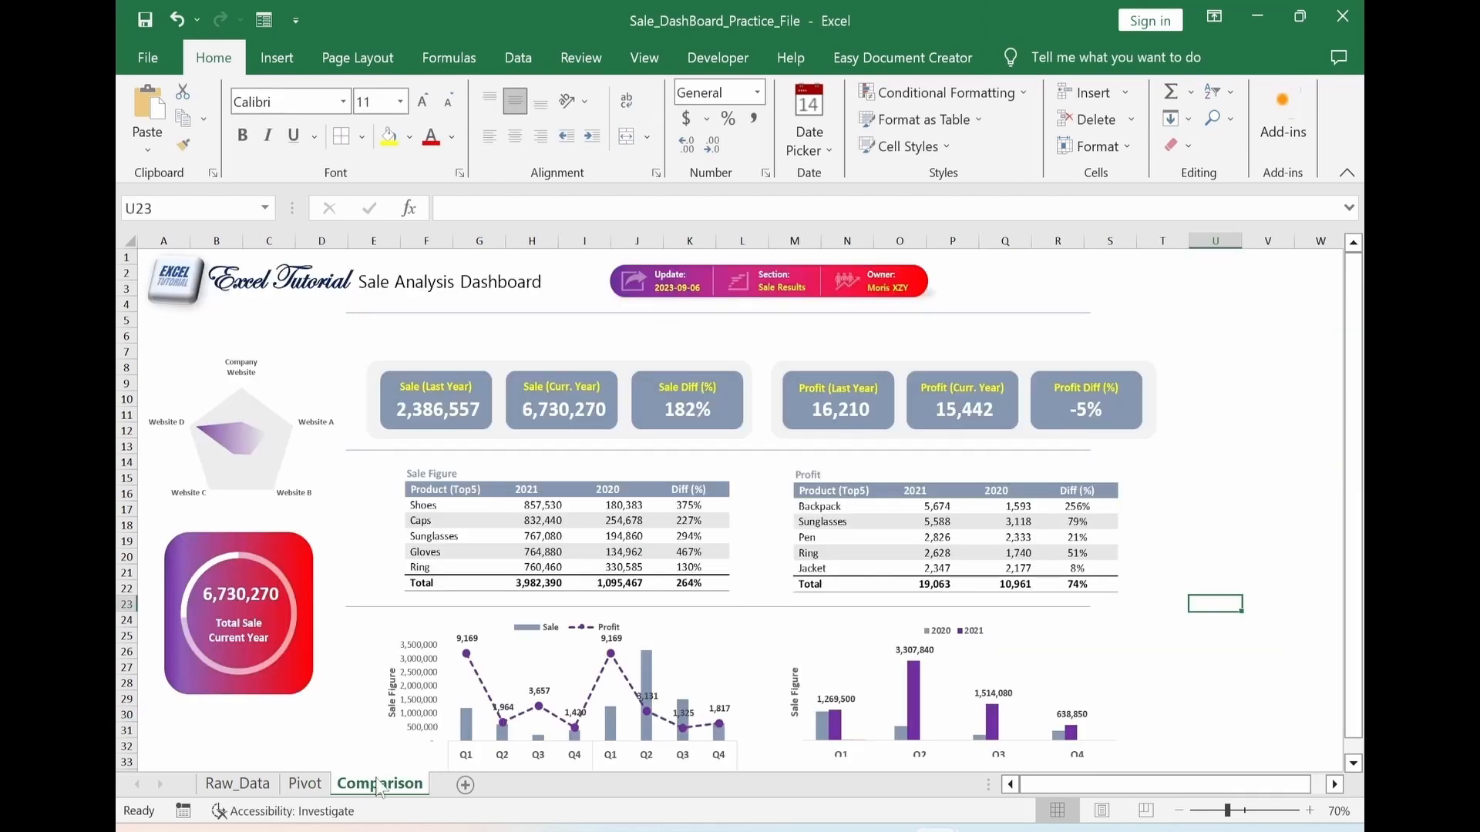
key("ctrl+v")
left_click_drag(1252, 606, 525, 325)
left_click_drag(525, 325, 525, 326)
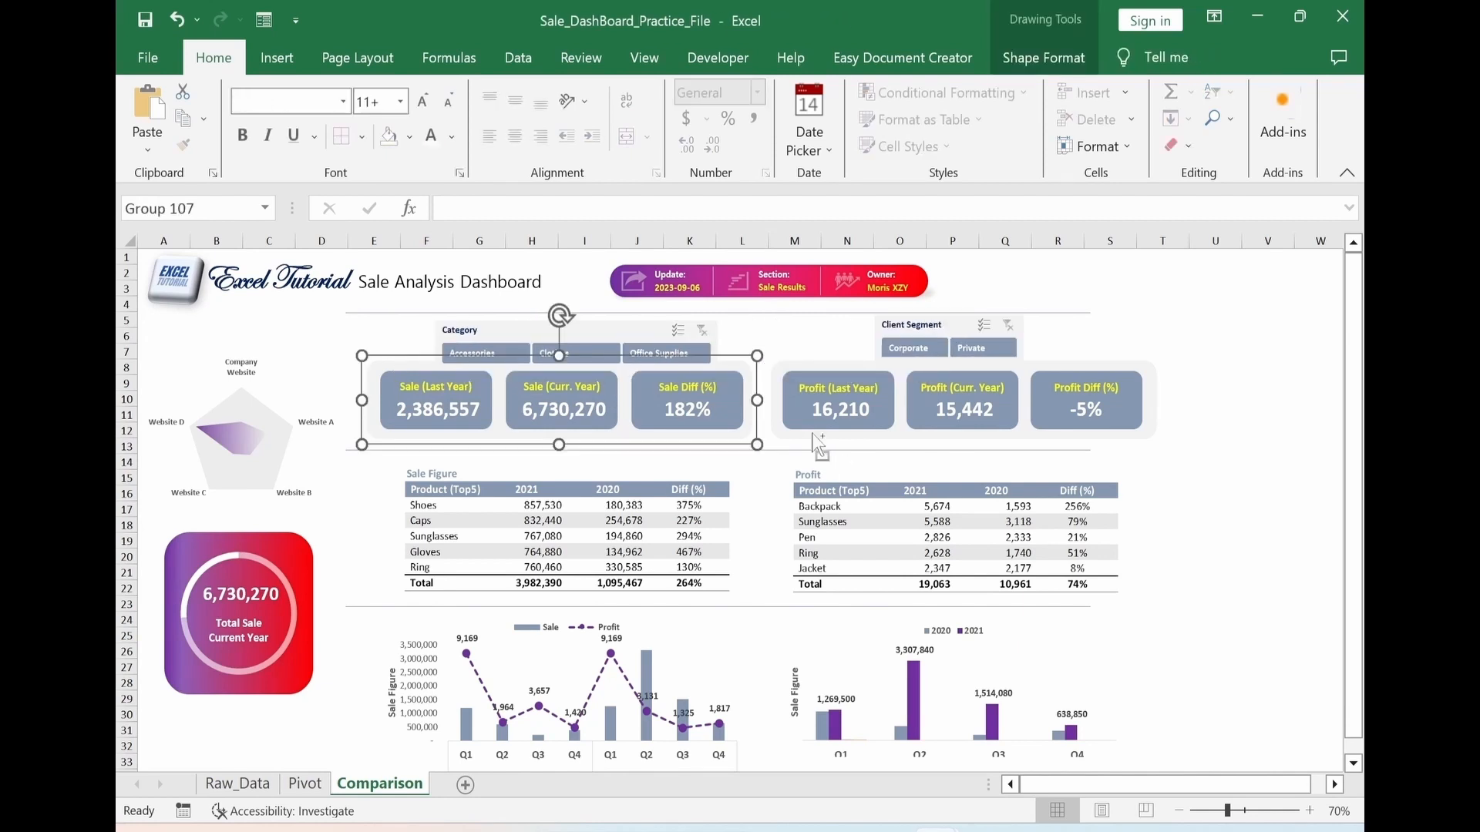
Nudge the grouped sale and profit KPI panels slightly downward to make room for the slicers
left_click(813, 434, "ctrl")
key("Down")
key("Down")
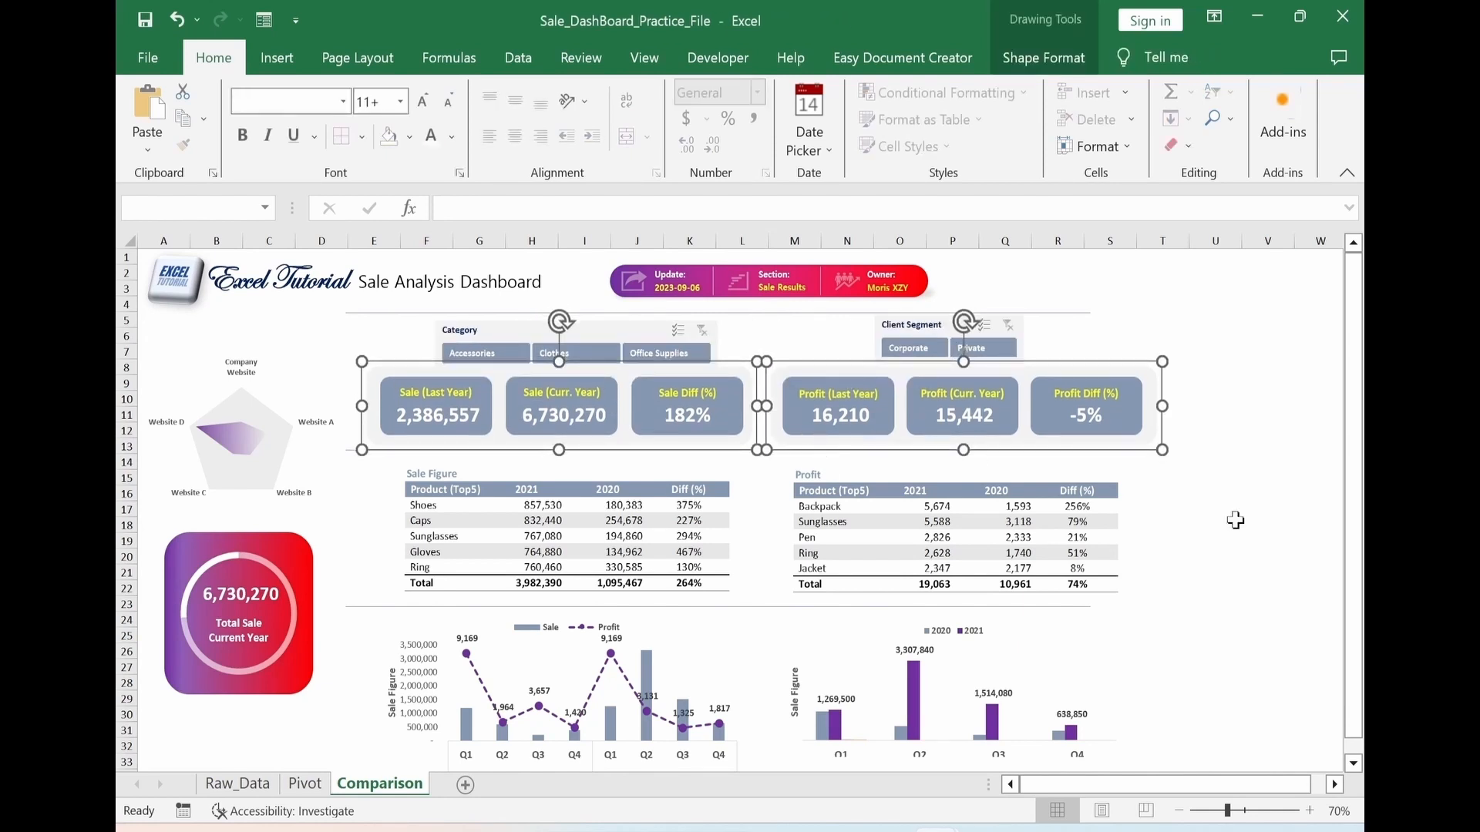
Align the Category and Client Segment slicers with each other in one row and nudge them slightly downward
left_click(570, 331)
left_click(950, 325, "ctrl")
left_click(1025, 58)
left_click(921, 92)
left_click(975, 238)
key("Down")
left_click(1268, 540)
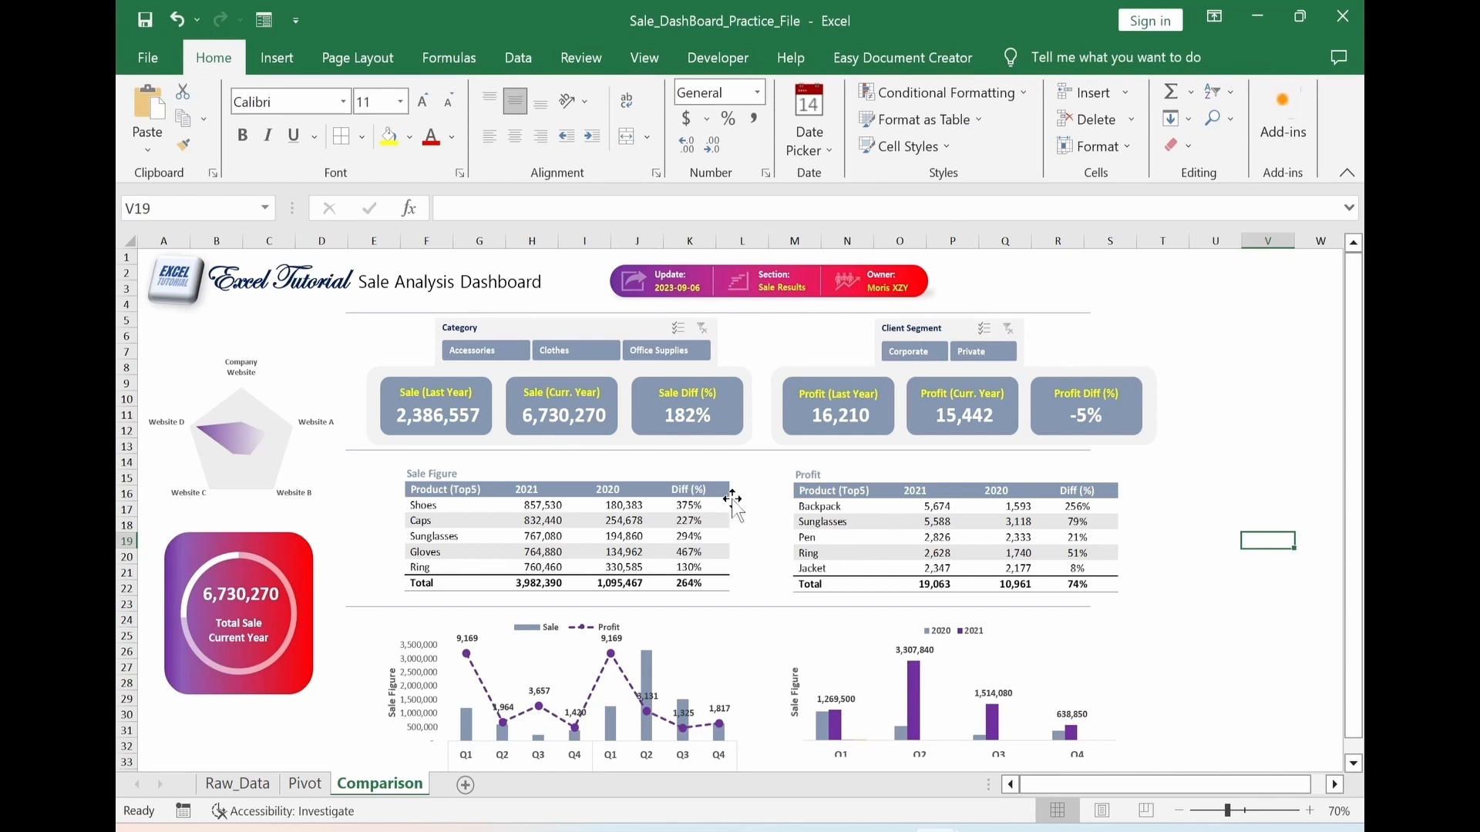
Test the Category slicer by filtering the dashboard to Accessories, to Office Supplies, and back to Accessories
left_click(475, 357)
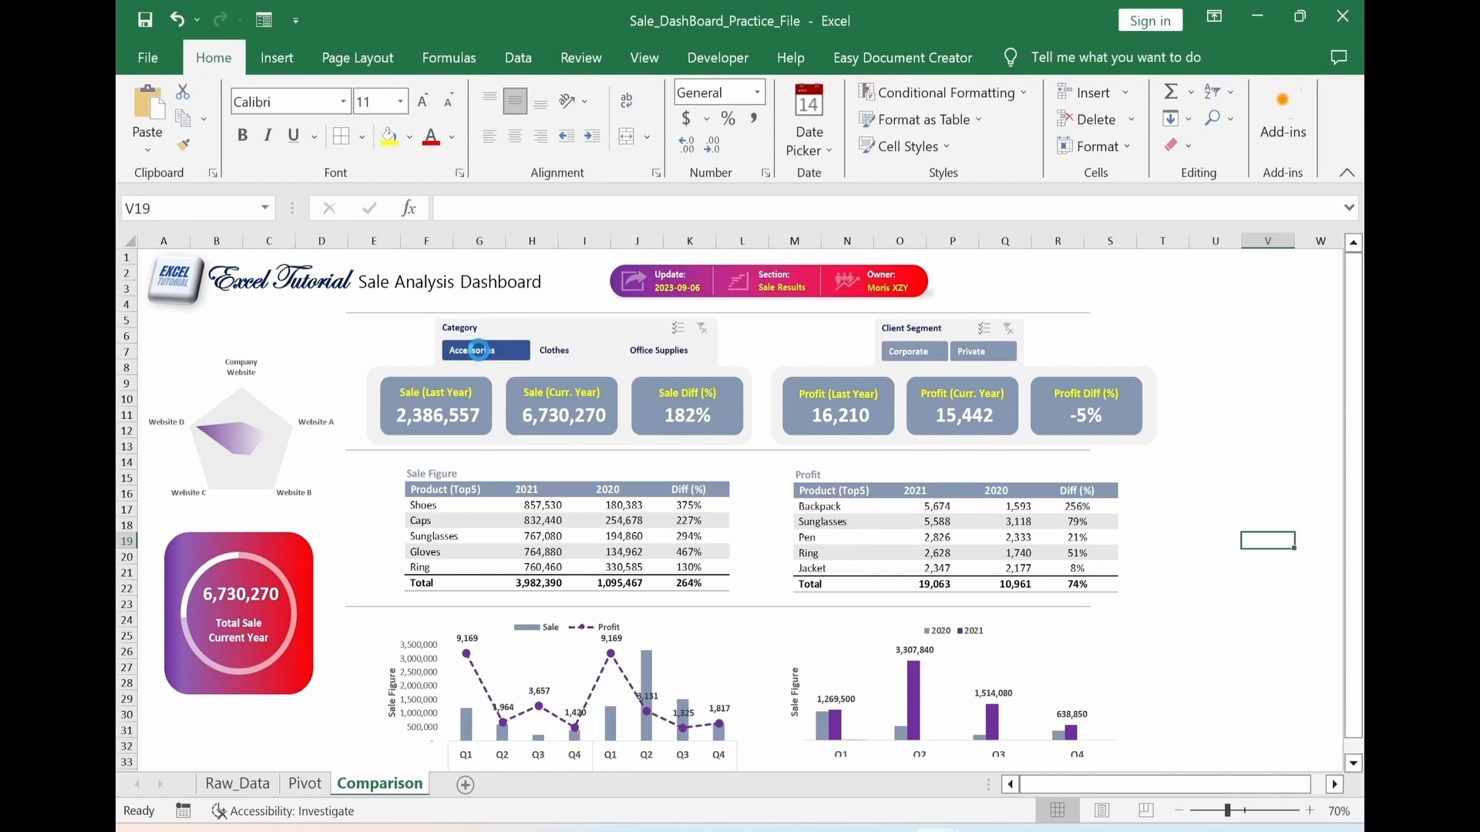
left_click(665, 351)
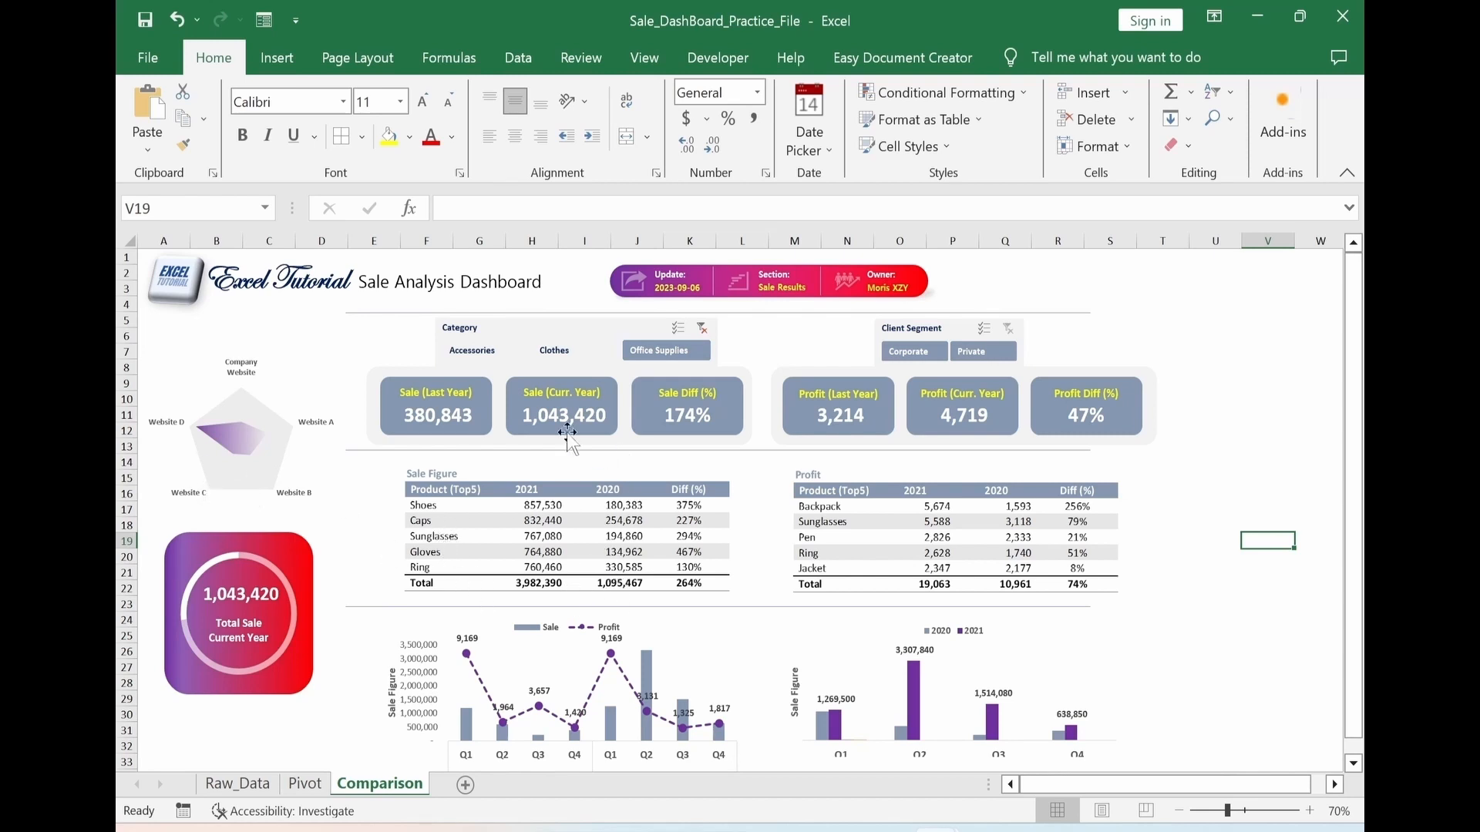
left_click(702, 329)
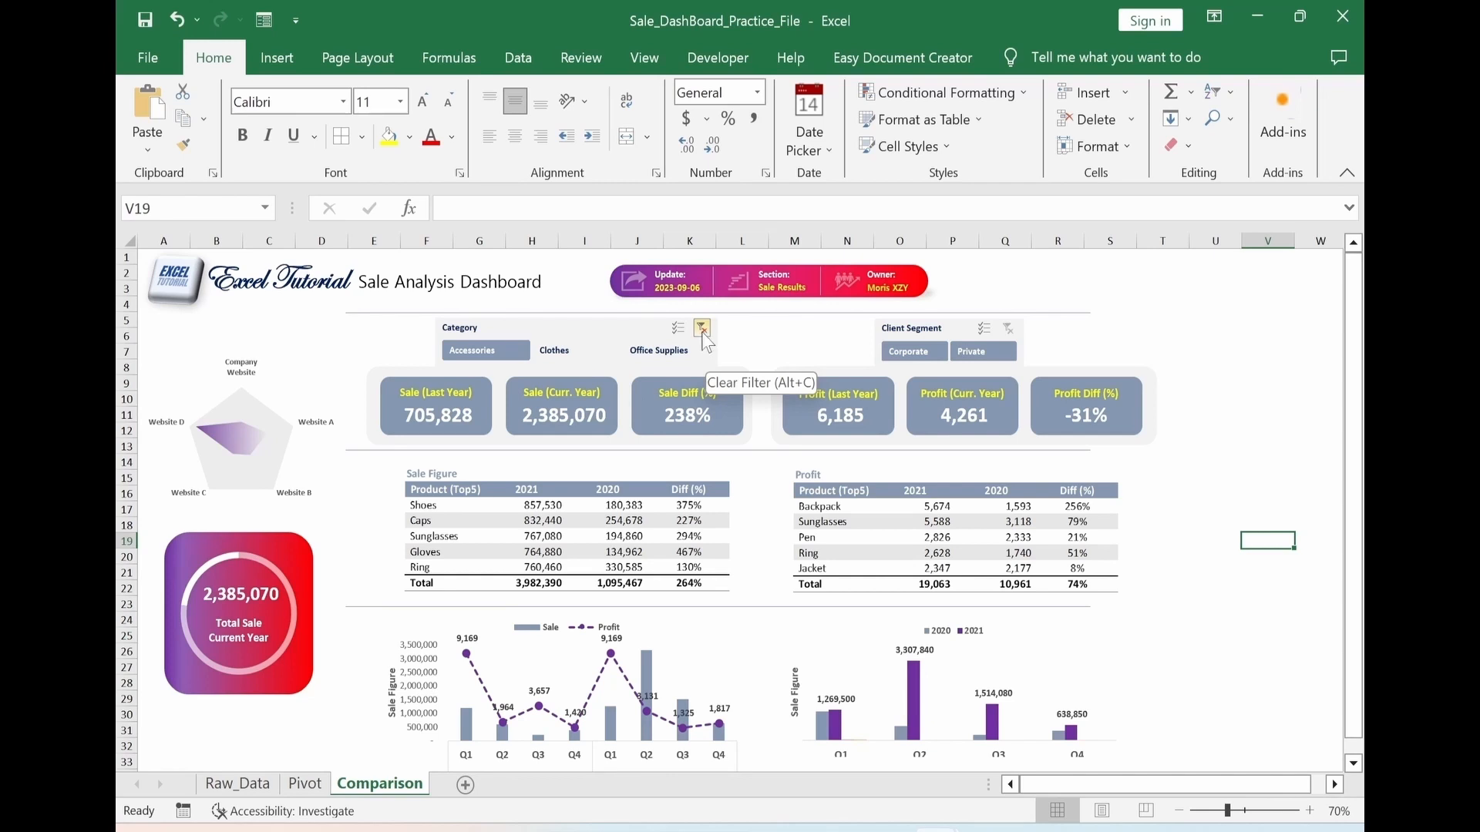
left_click(794, 336)
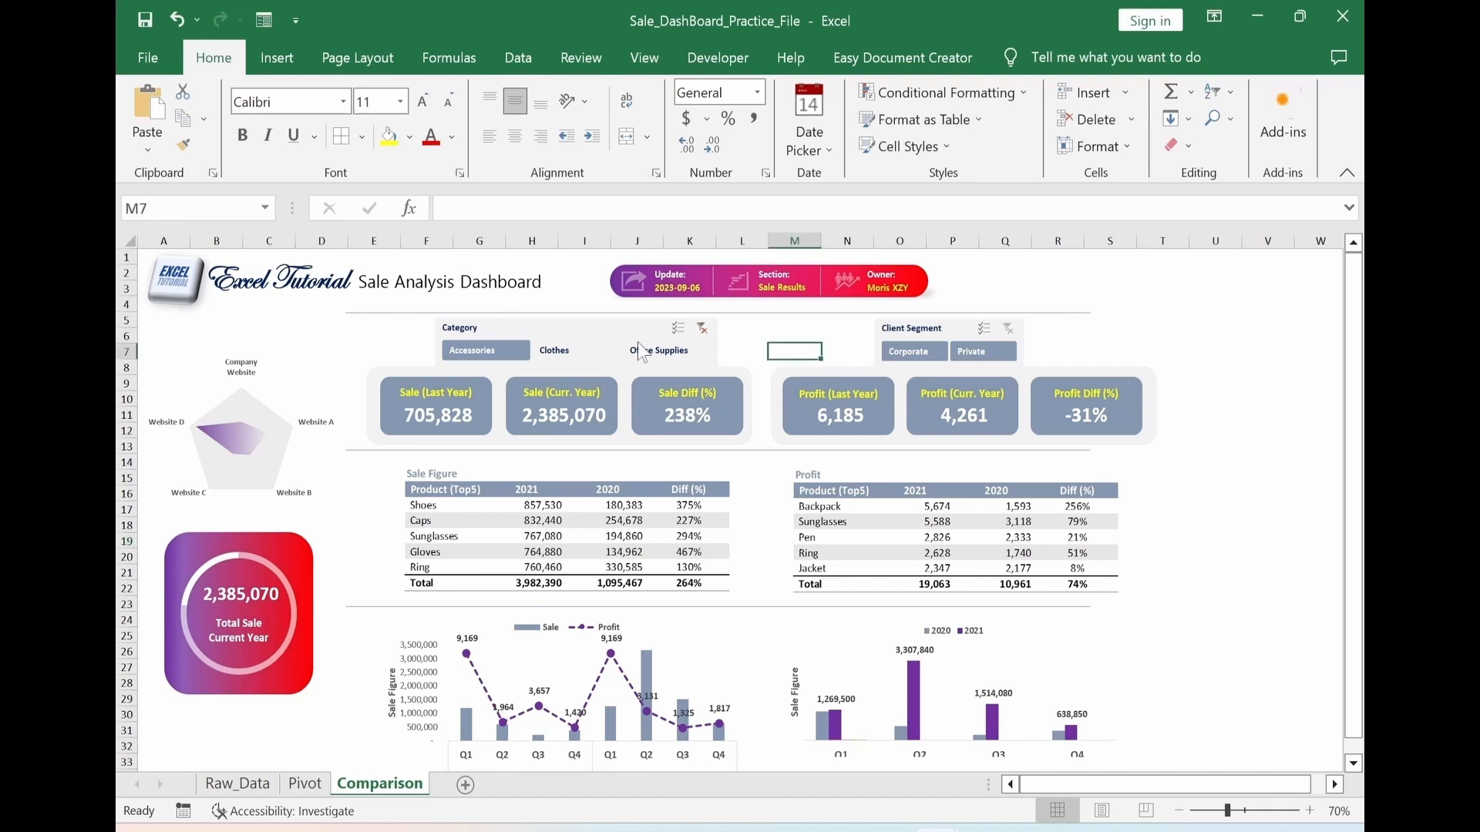
Connect the Category slicer to PivotTable2 through PivotTable6 as well, so it filters every report
left_click(606, 333)
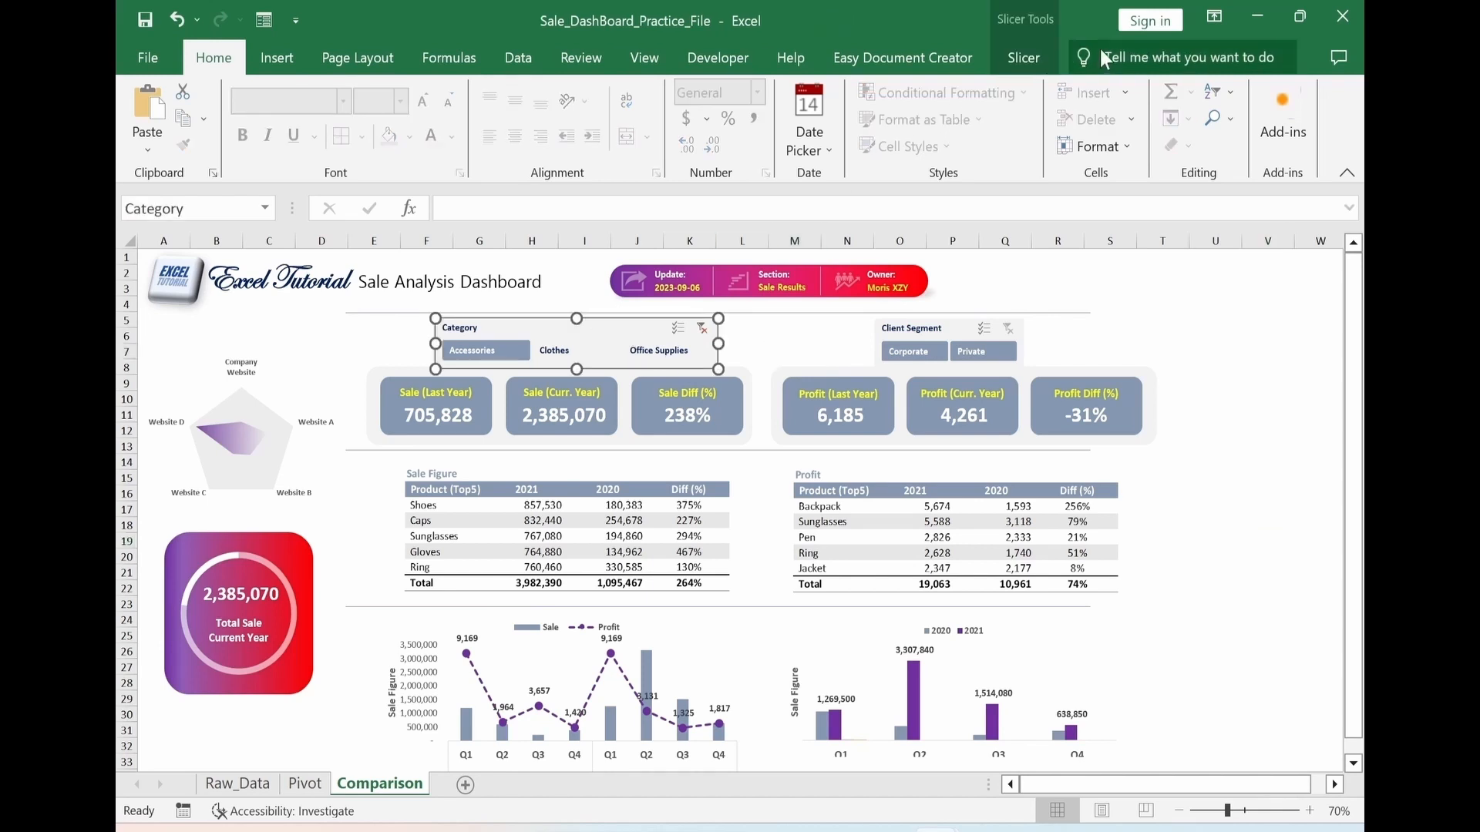
left_click(1026, 67)
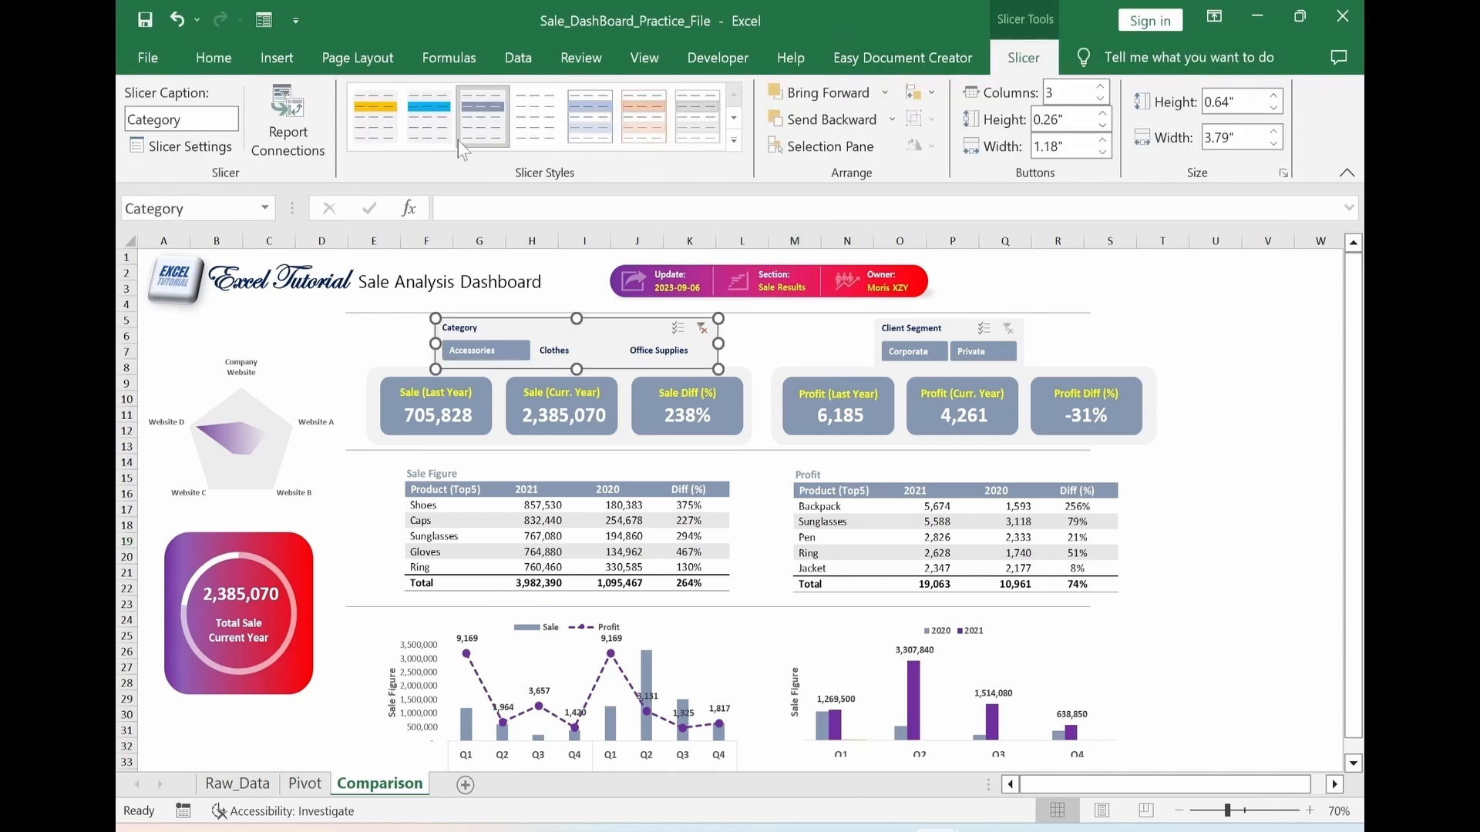
left_click(306, 163)
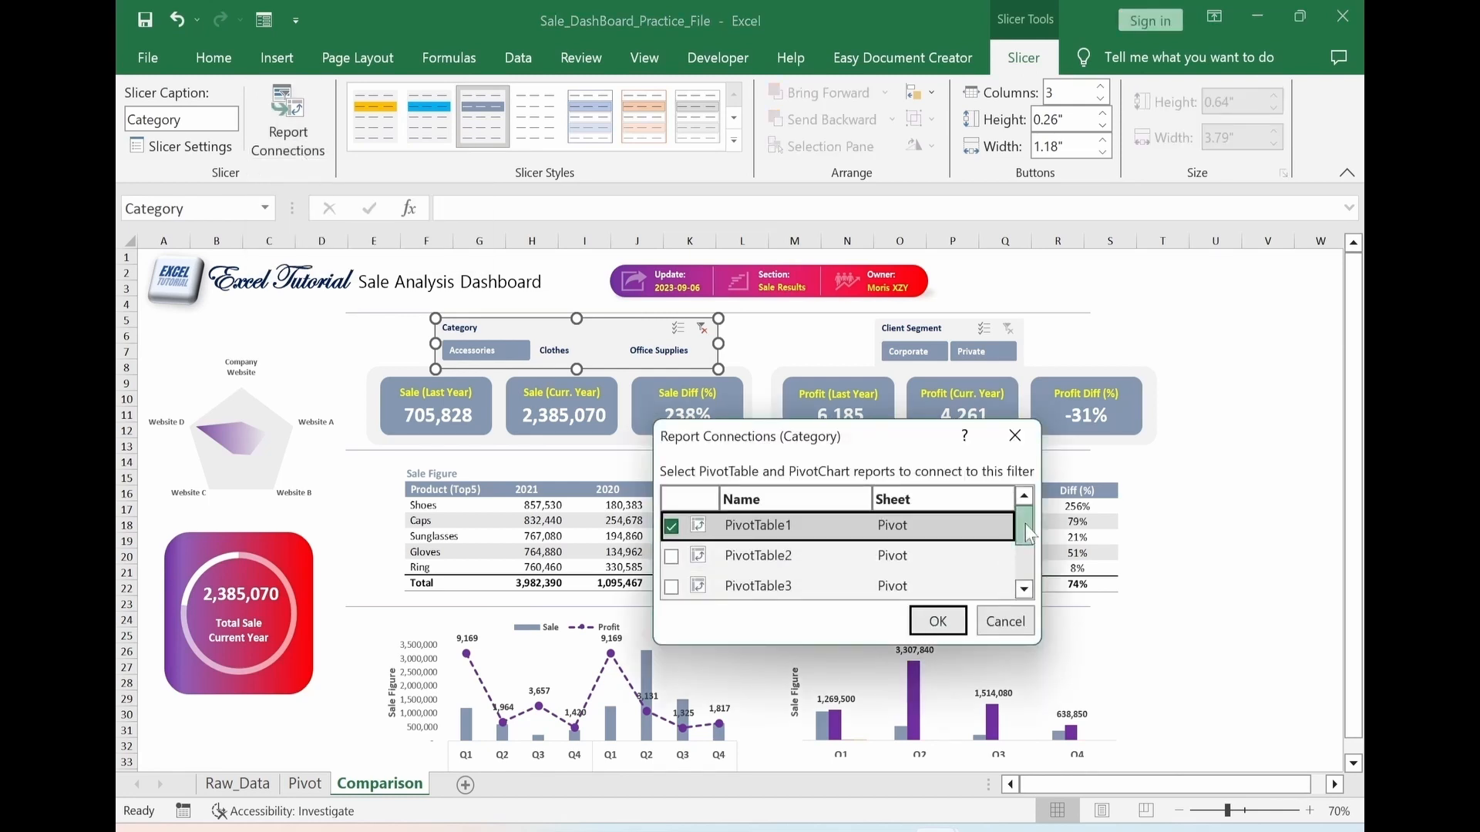
mouse_move(1025, 524)
left_mouse_down()
mouse_move(1028, 583)
mouse_move(1024, 529)
left_mouse_up()
left_click(671, 544)
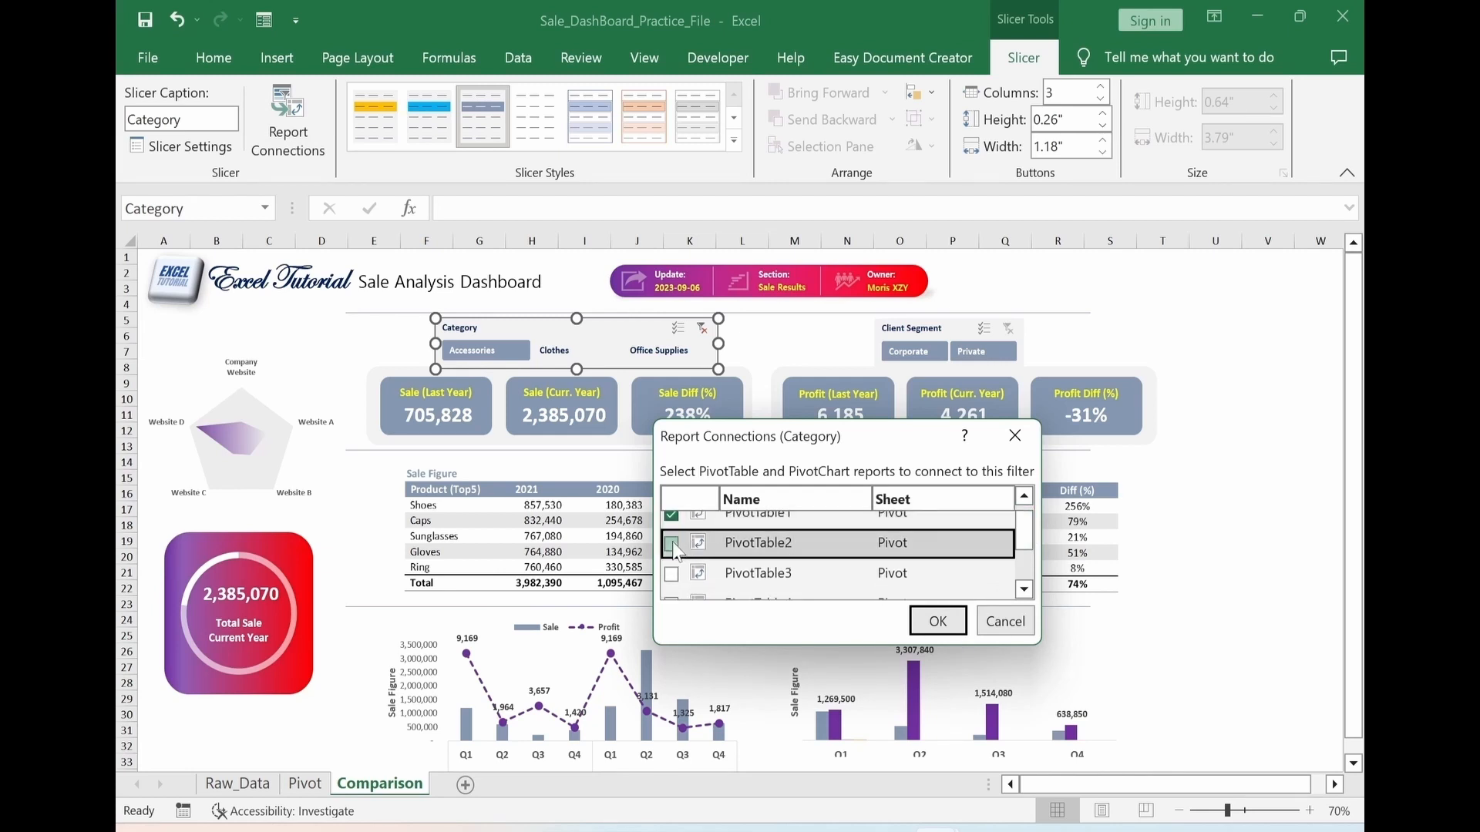
left_click(671, 574)
left_click_drag(1019, 533, 1021, 569)
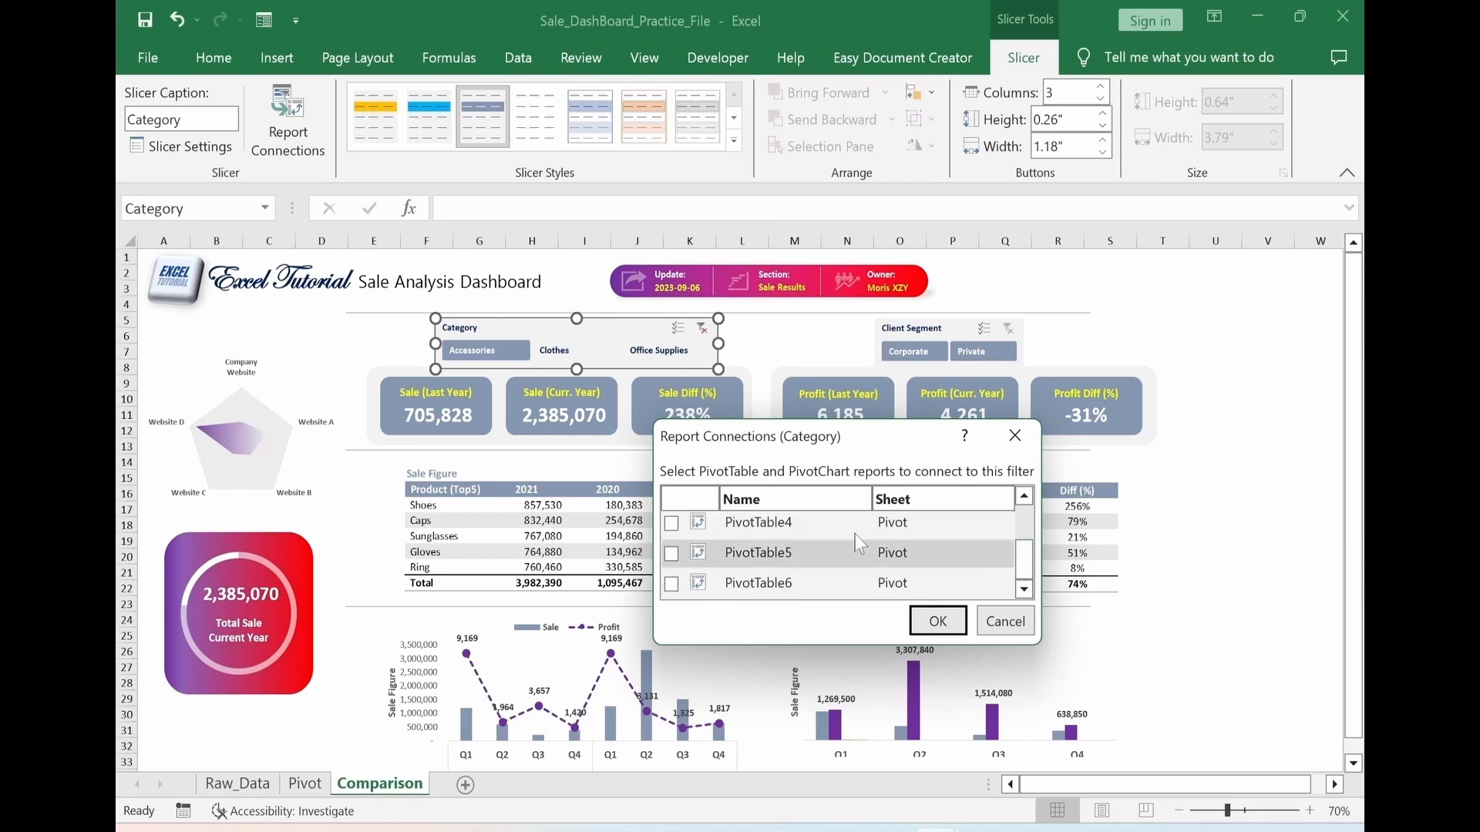
left_click(671, 523)
left_click(672, 554)
left_click(671, 584)
left_click(938, 621)
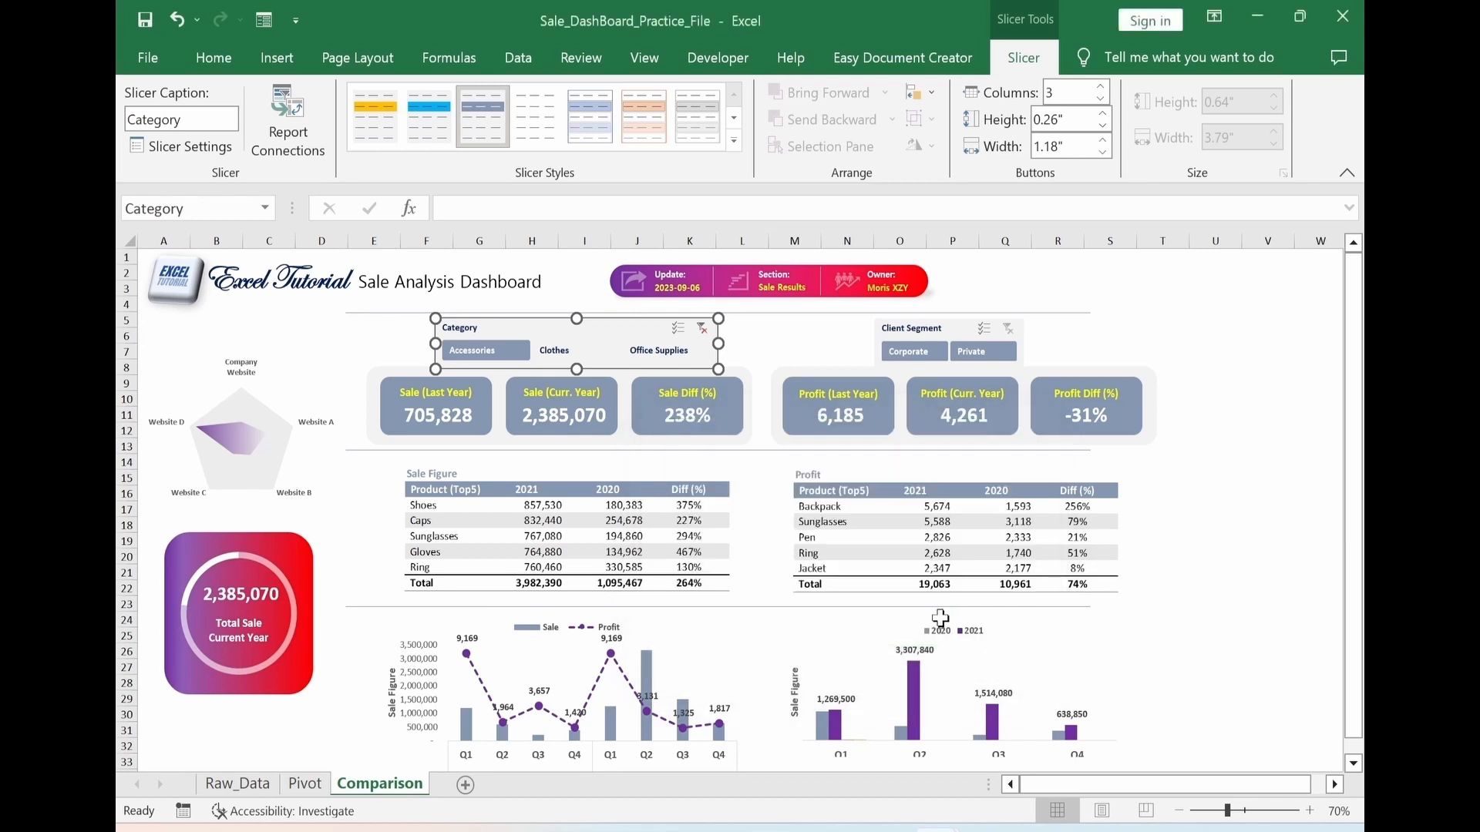
Connect the Client Segment slicer to PivotTable2 through PivotTable6 in addition to PivotTable1
left_click(1257, 414)
left_click(944, 336)
left_click(275, 158)
left_click(671, 554)
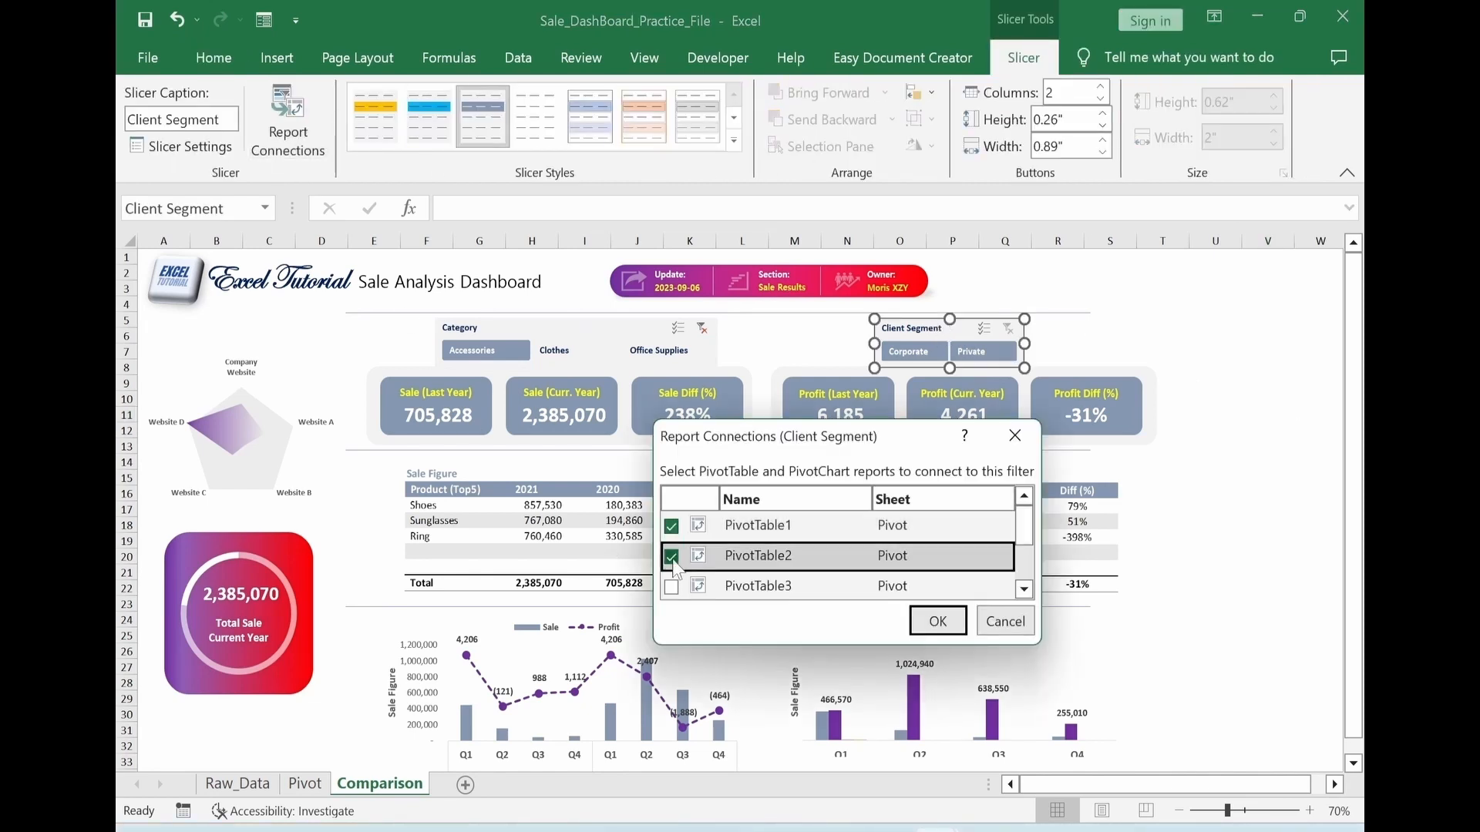
left_click(671, 584)
left_click_drag(1024, 532, 1024, 569)
left_click(672, 523)
left_click(671, 553)
left_click(672, 584)
left_click(936, 621)
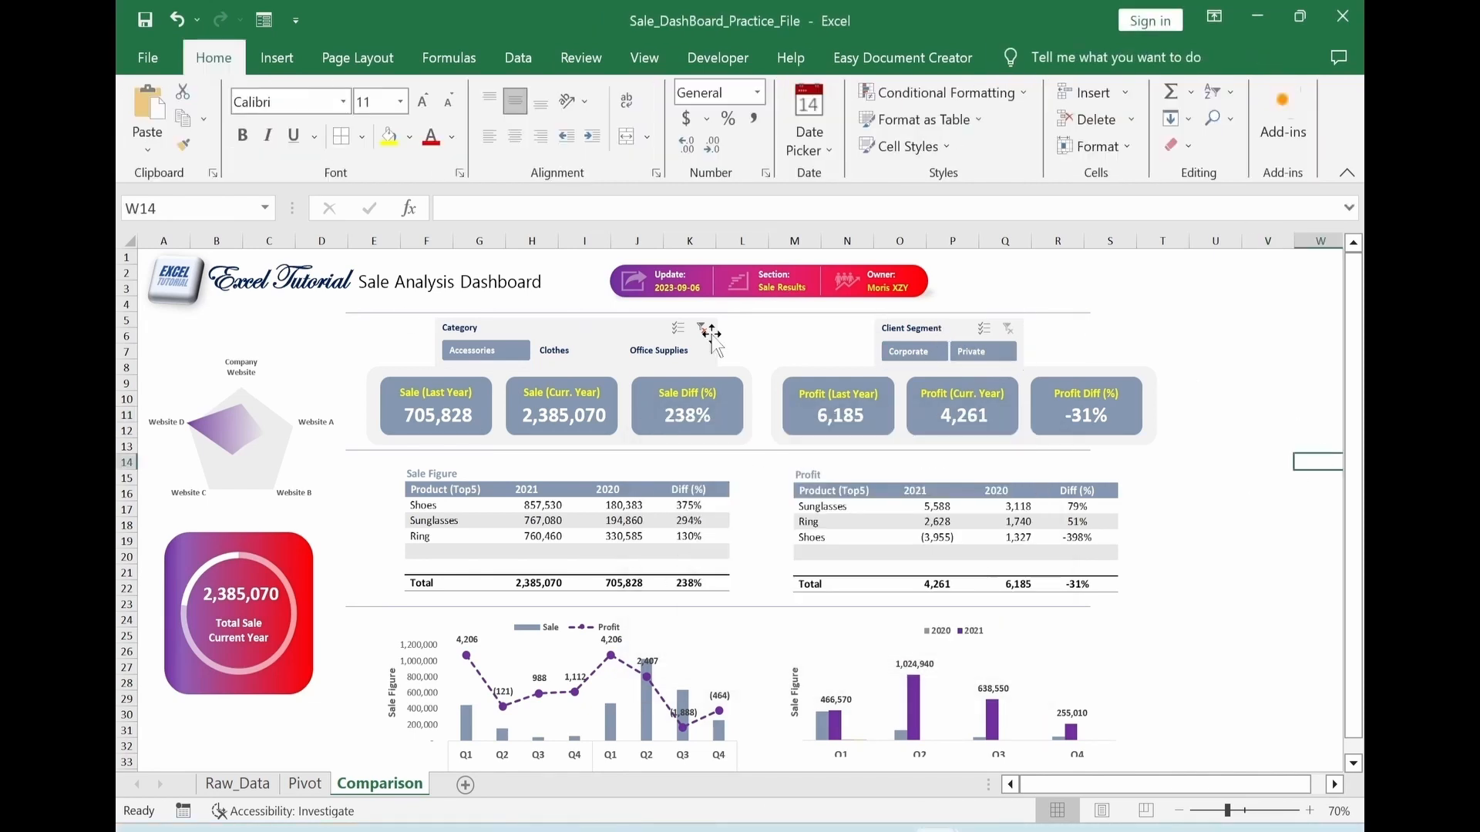
Clear the Category slicer's filter on the dashboard
left_click(702, 328)
left_click(1216, 383)
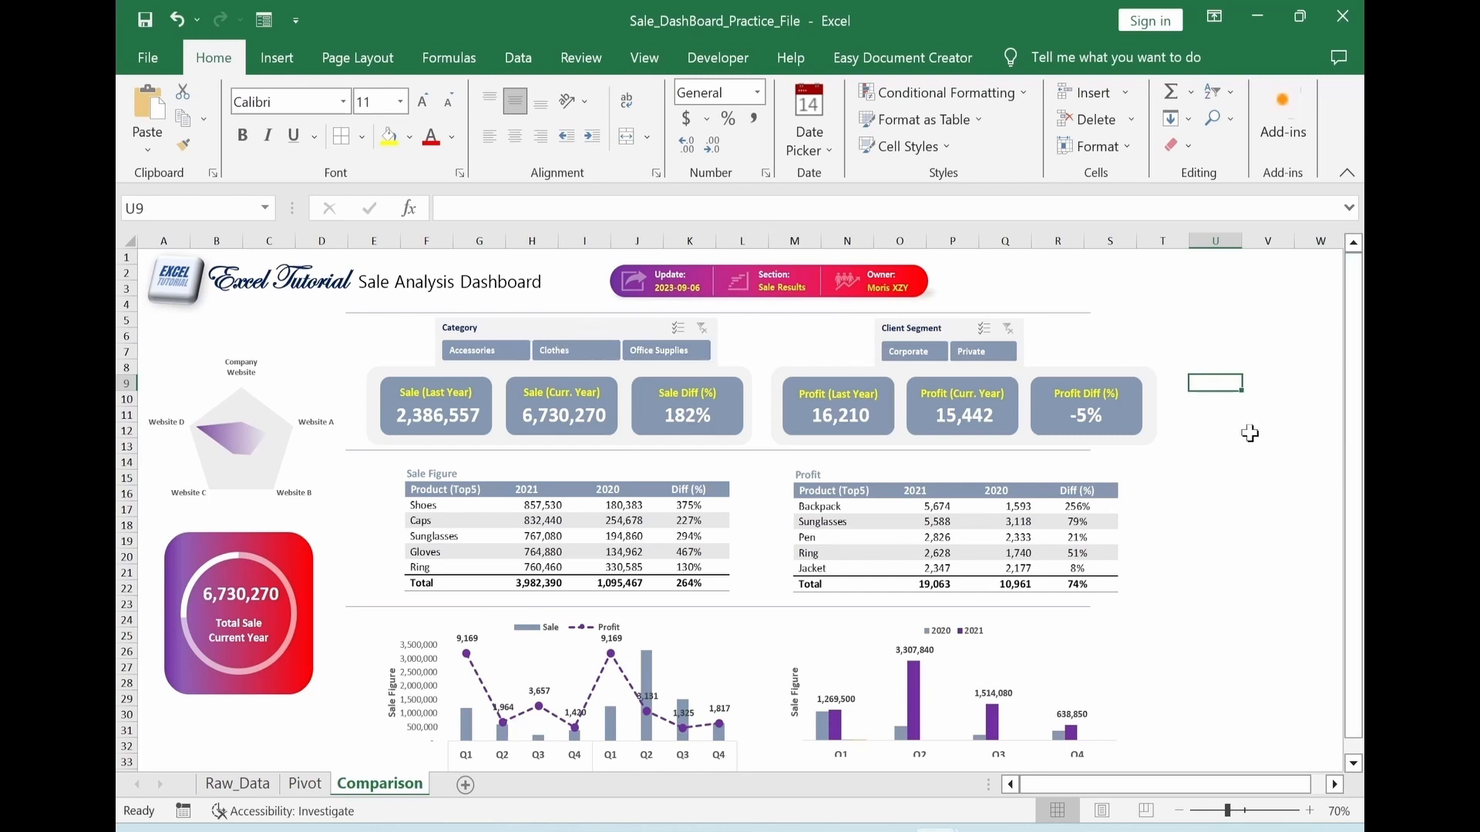
left_click(1249, 497)
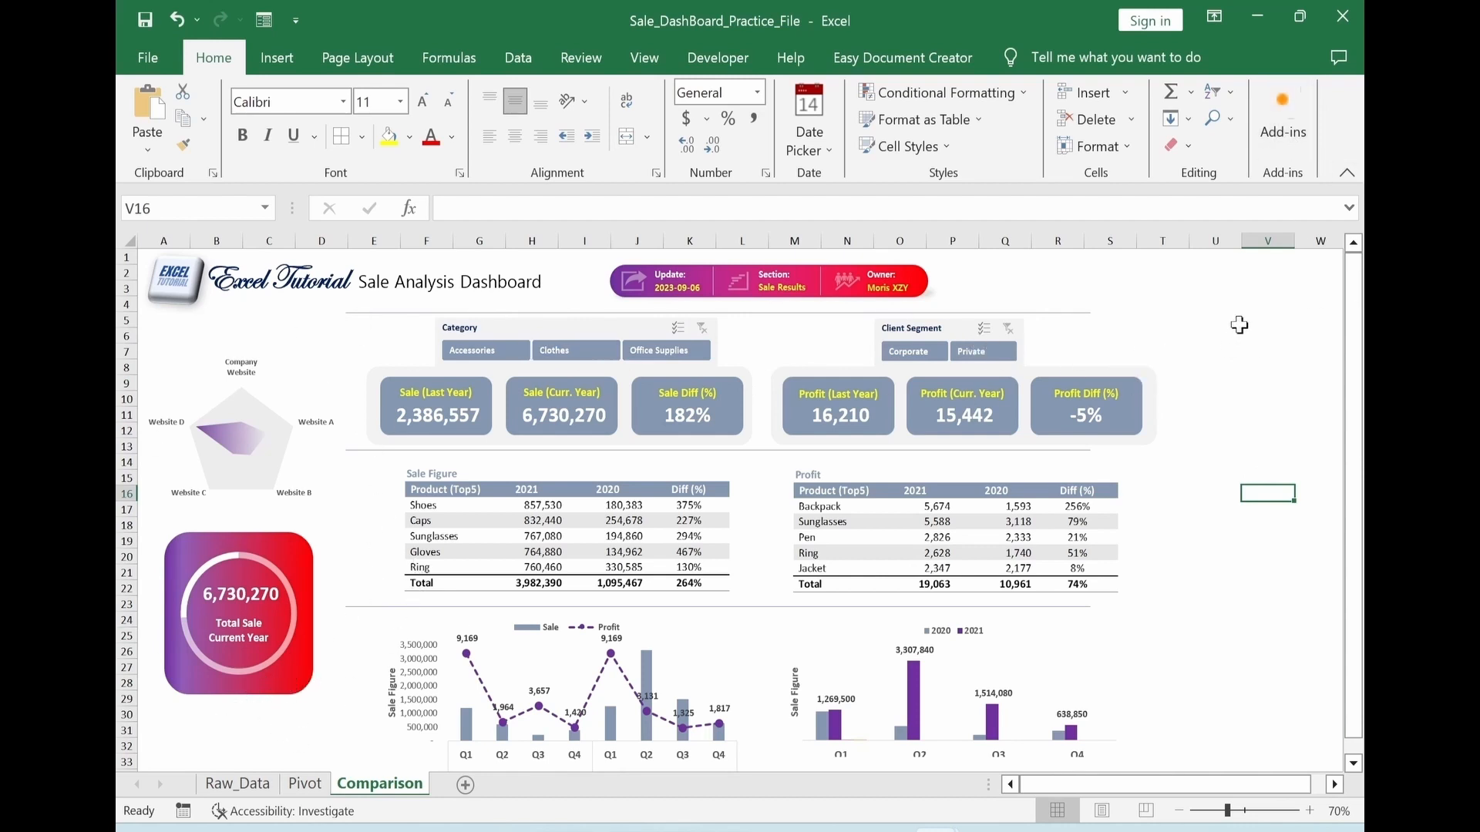
Test the Category slicer with Office Supplies and Clothes, and clear its filter again
left_click(659, 351)
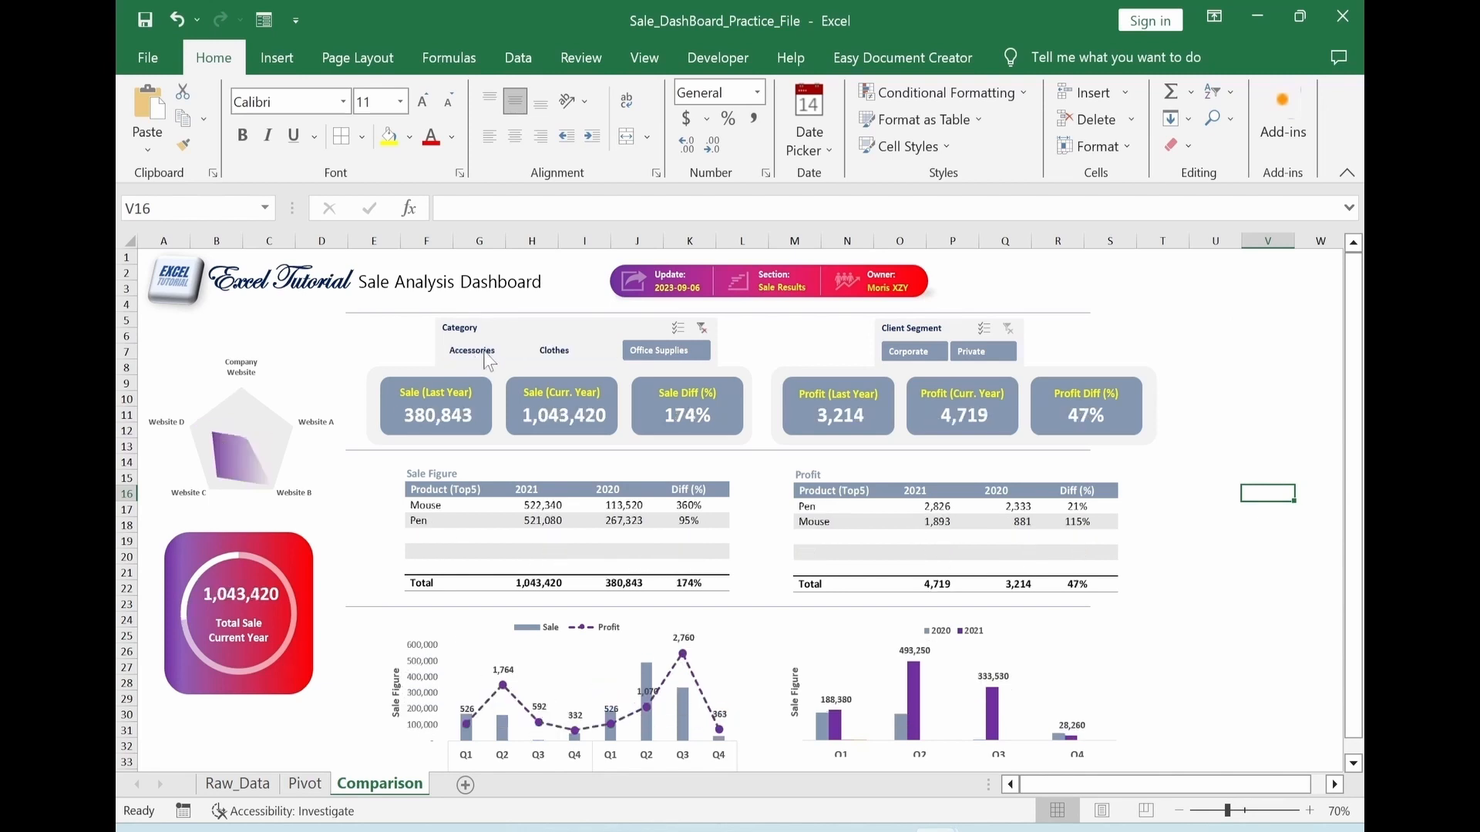
left_click(575, 351)
left_click(672, 353)
left_click(706, 330)
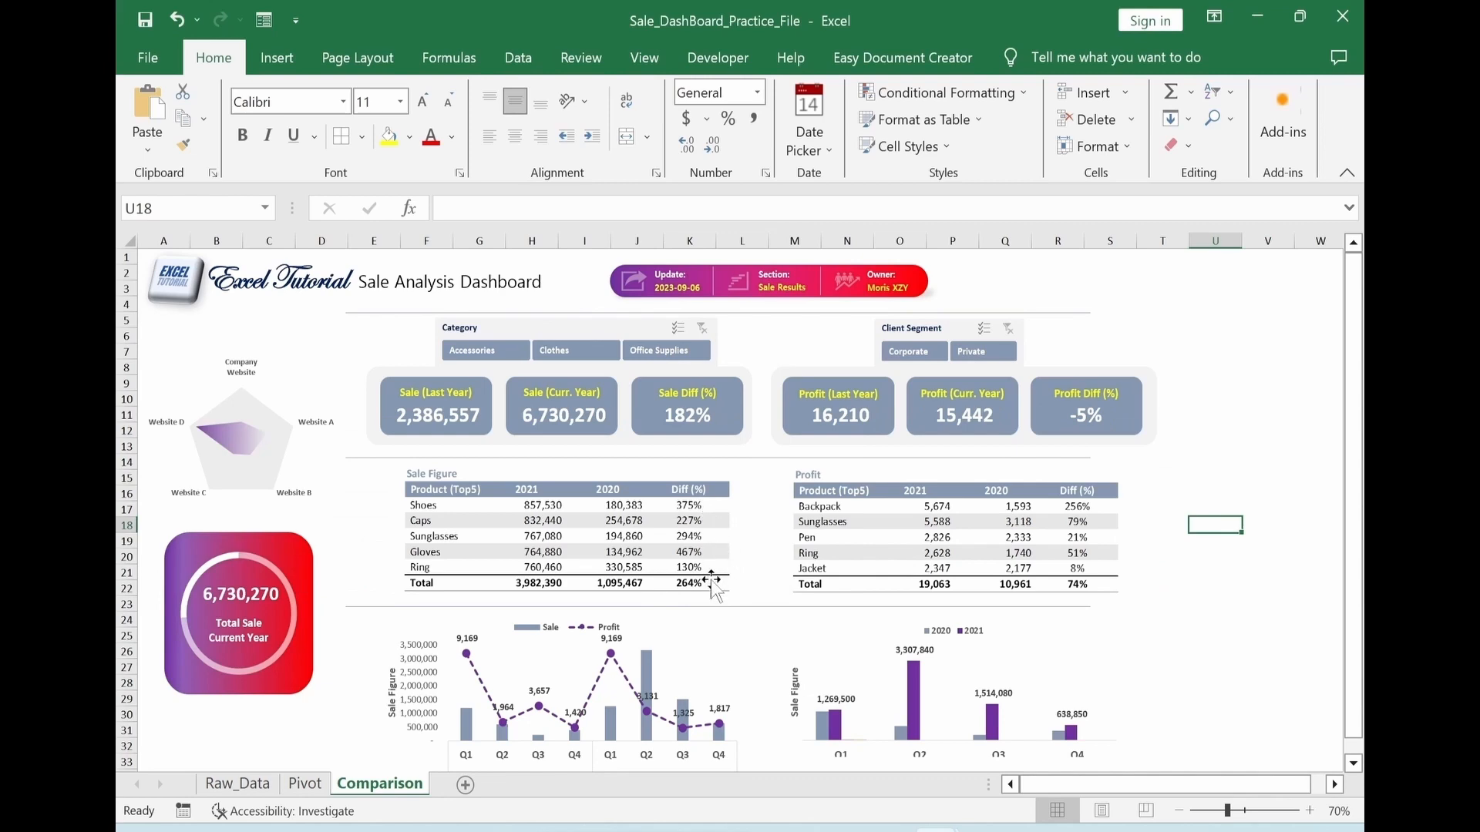
On the Pivot sheet, create an icon-set formatting rule with three triangles for the Sale Figure table's Diff (%) cells Y5:Y10
left_click(305, 784)
scroll(956, 320, "right", 6)
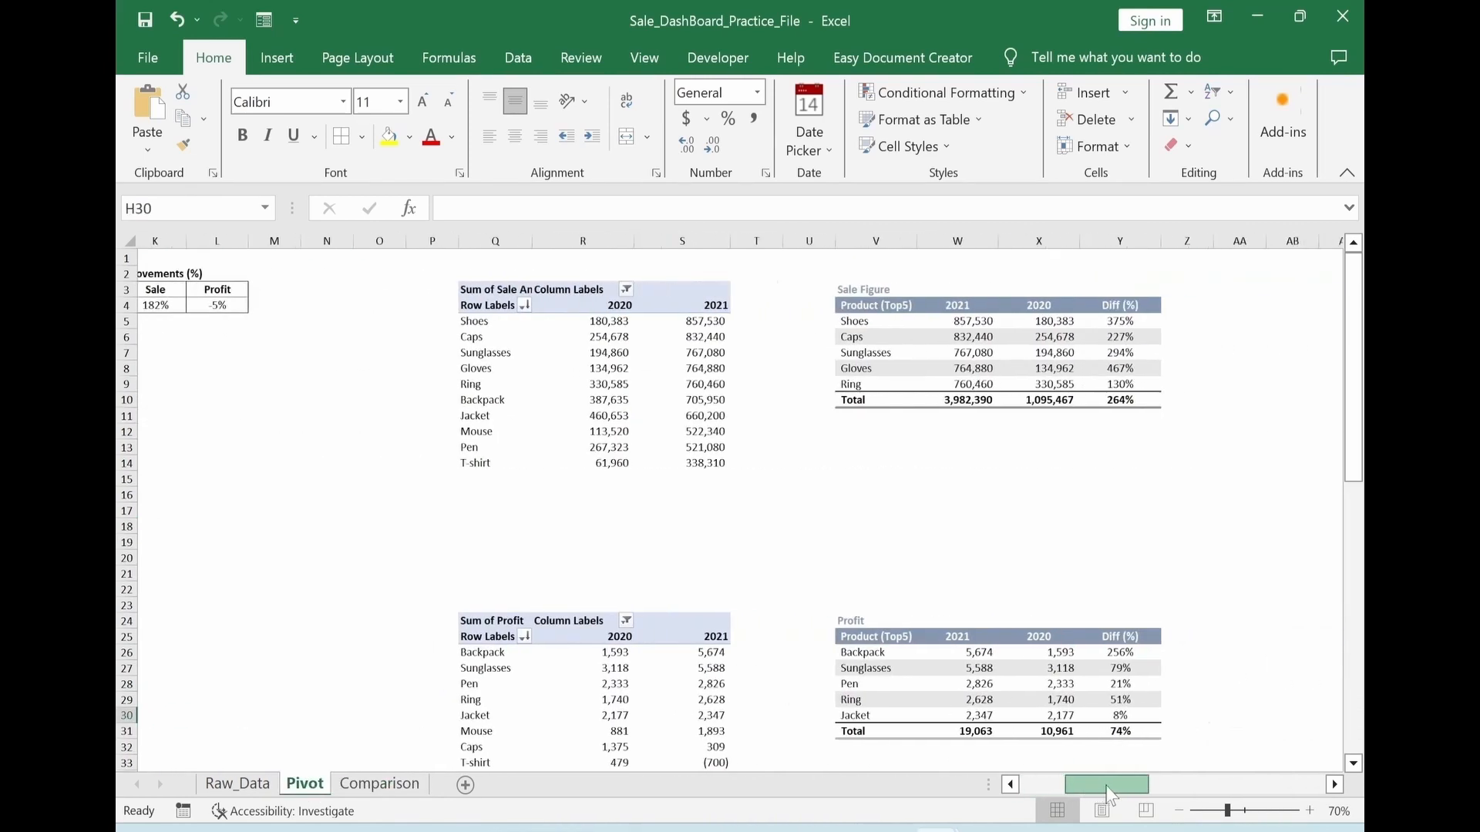
left_click_drag(956, 320, 958, 398)
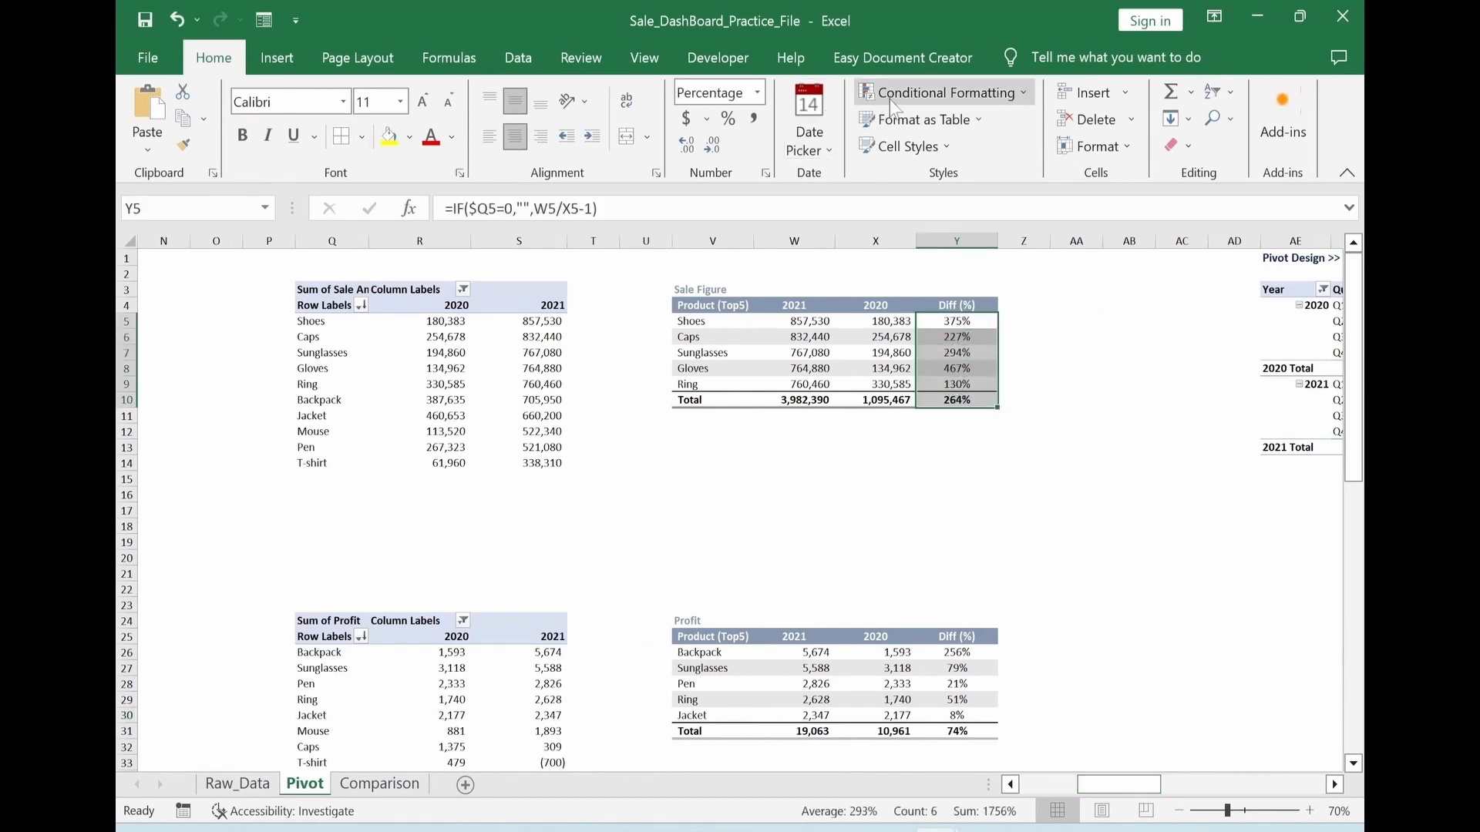
left_click(912, 93)
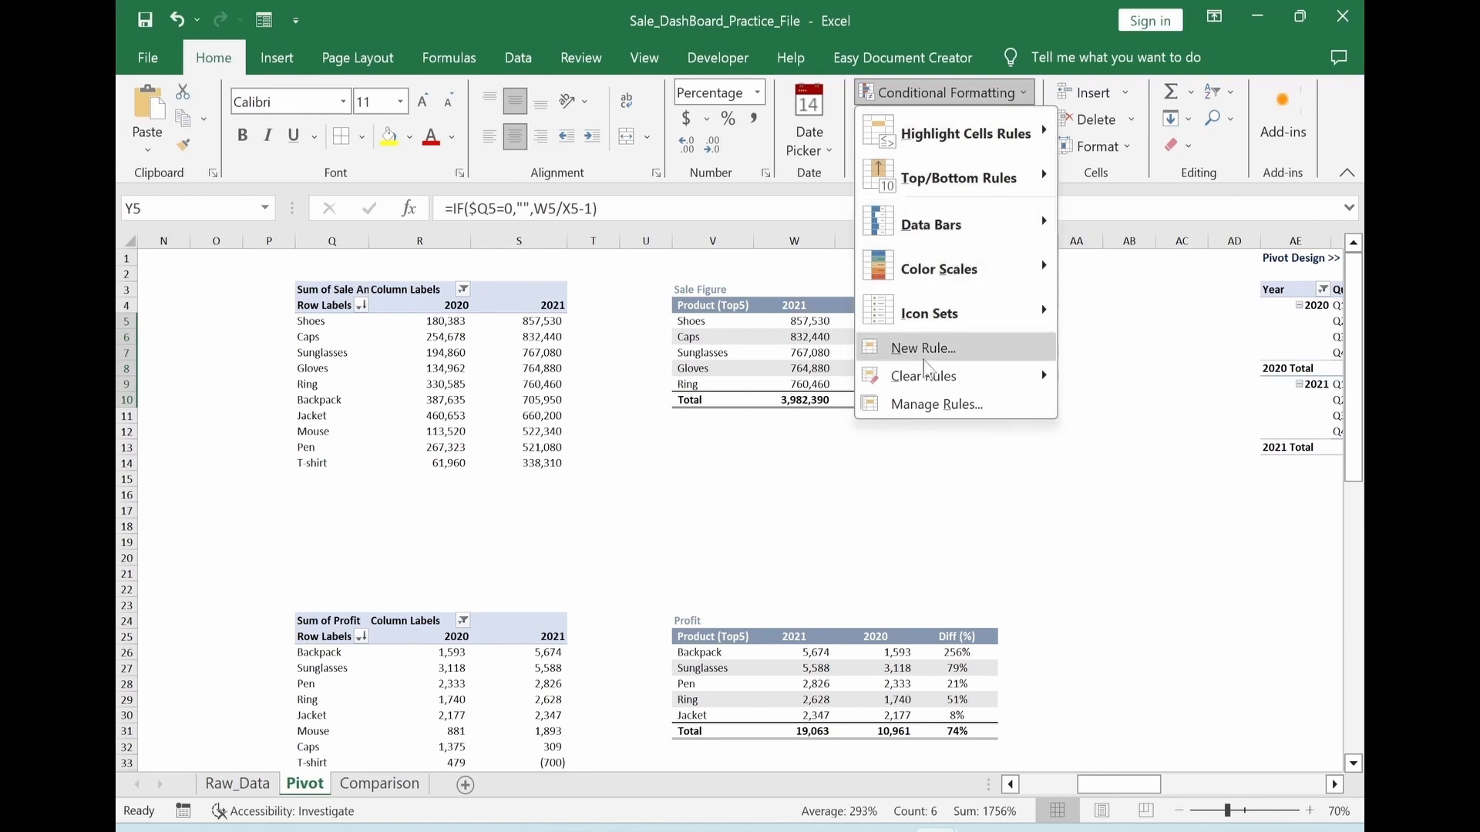
left_click(924, 351)
left_click(825, 618)
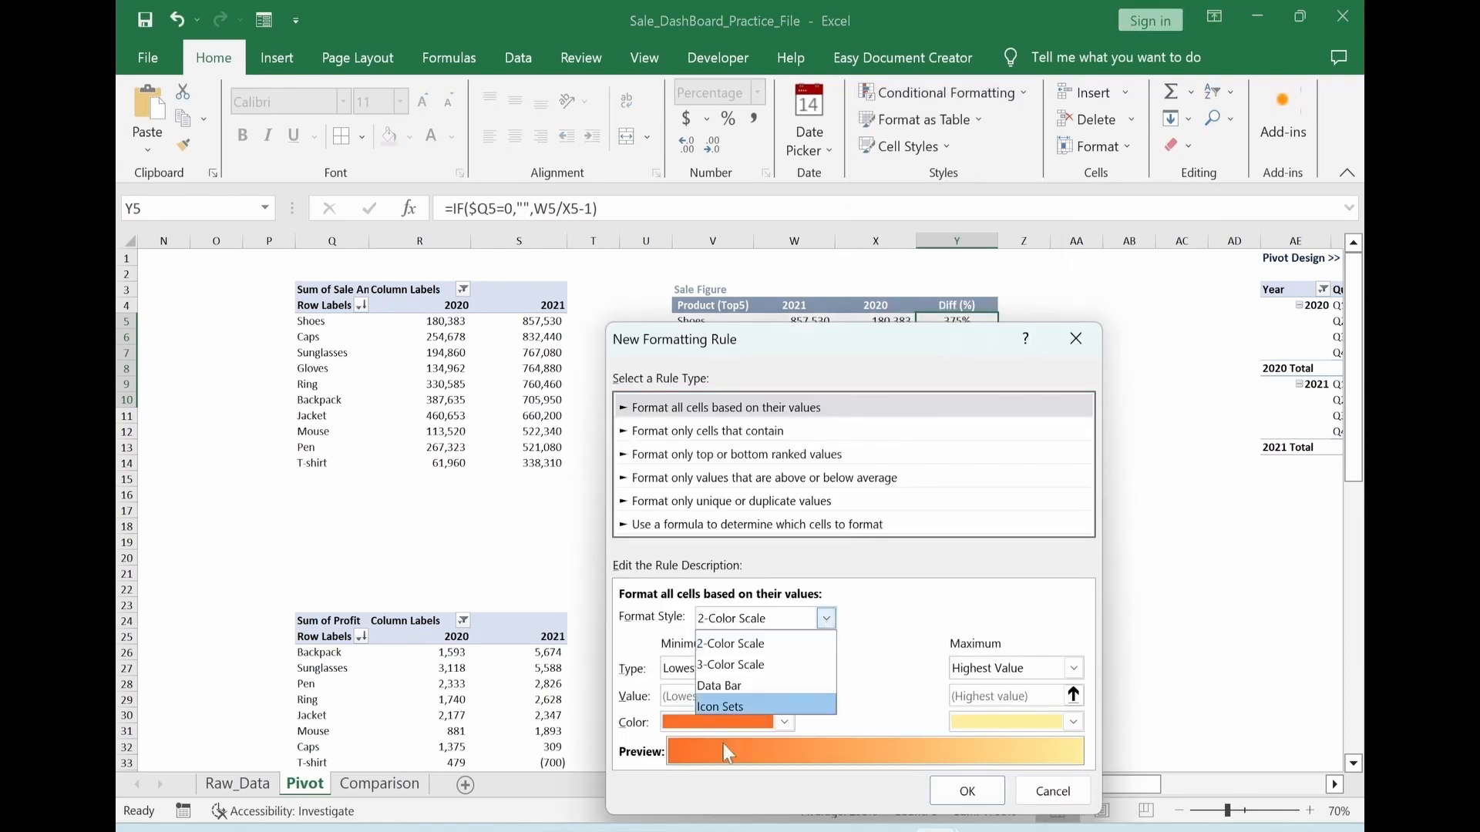
left_click(707, 714)
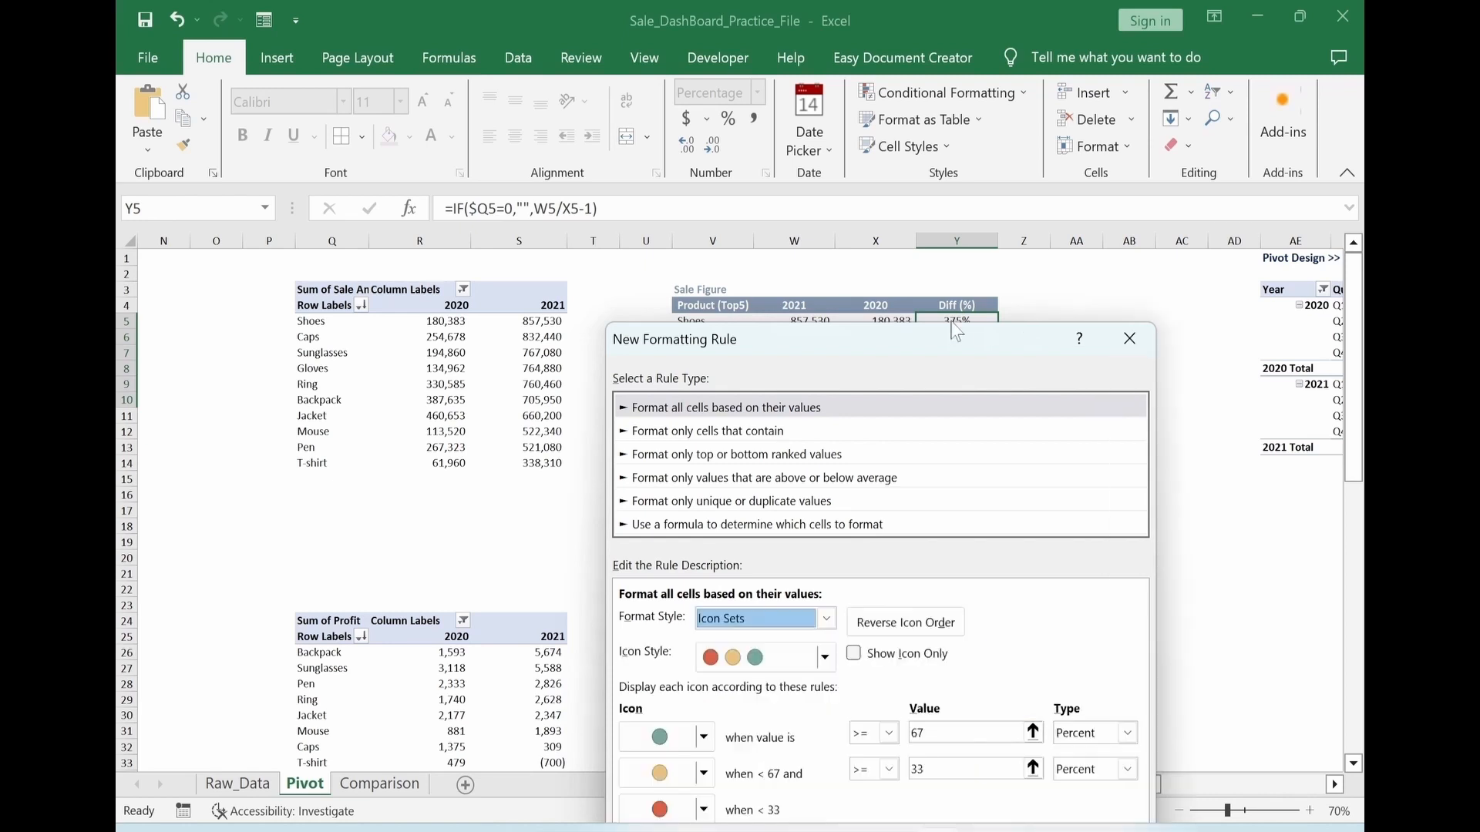
left_click(702, 501)
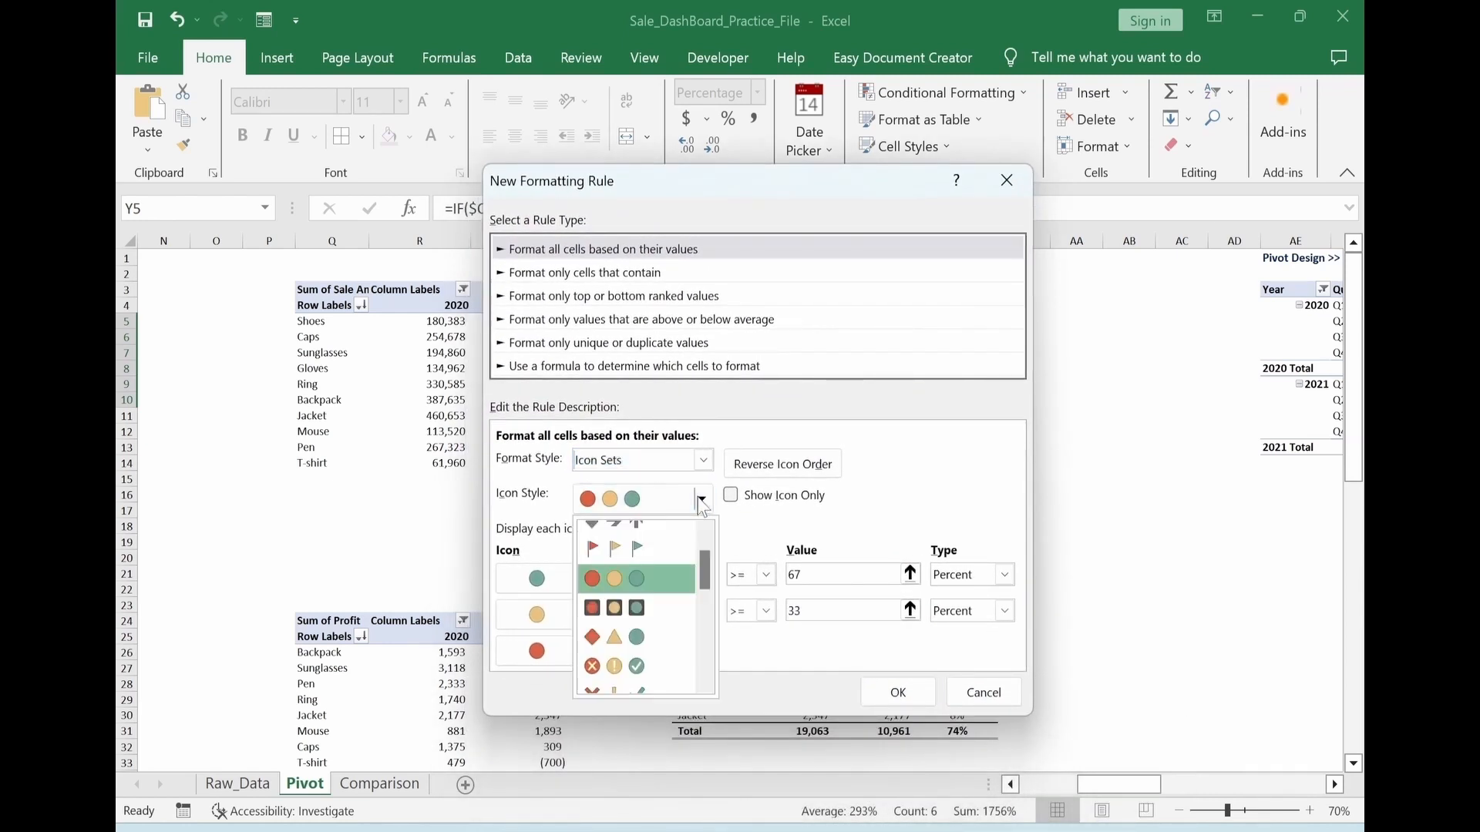
left_click_drag(710, 579, 710, 610)
left_click(625, 579)
Set both icon thresholds to Number 0, with the green icon for values > 0 and the yellow for >= 0, and apply the rule
left_click(1004, 574)
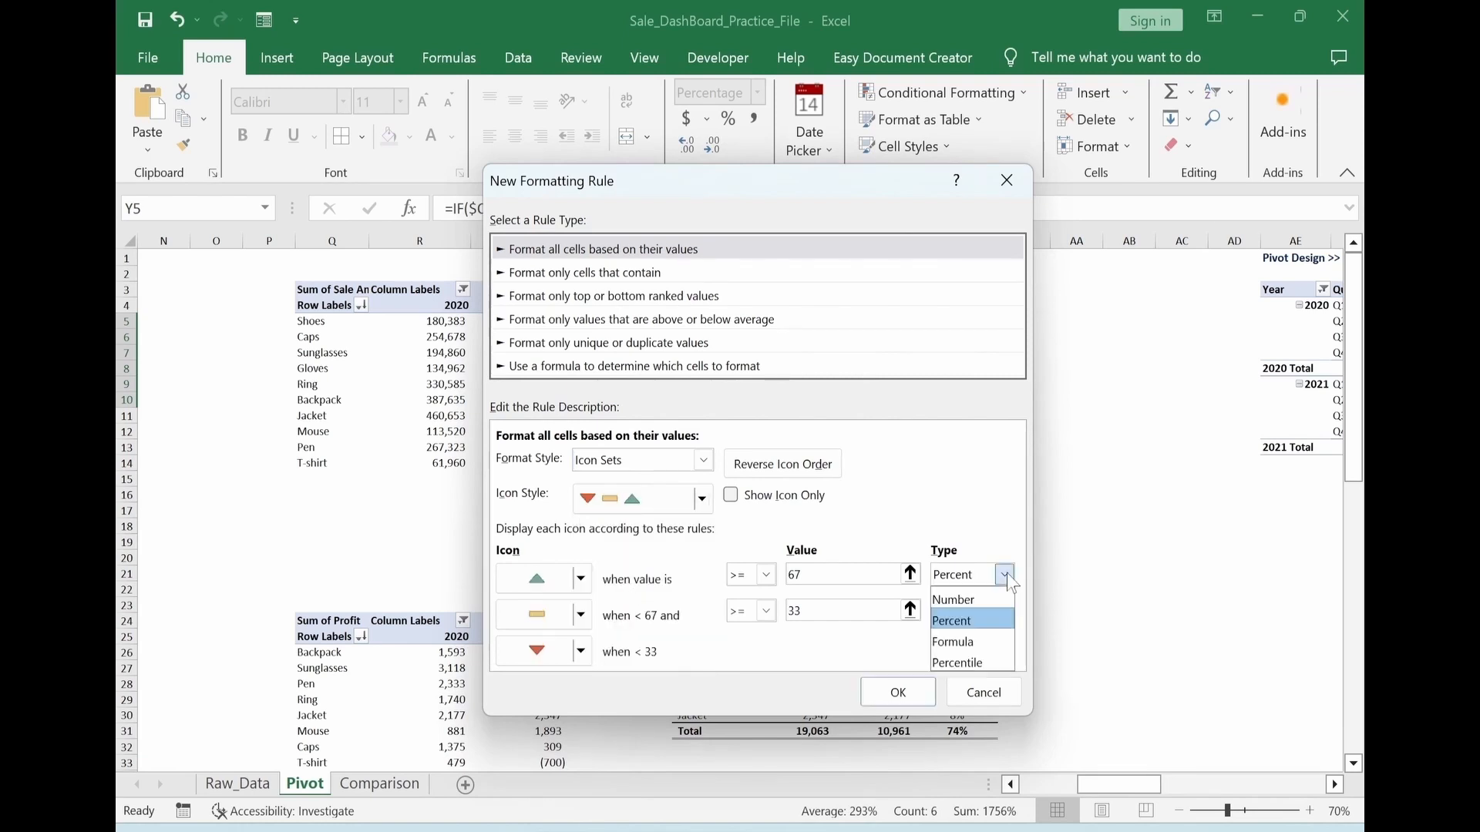
left_click(966, 600)
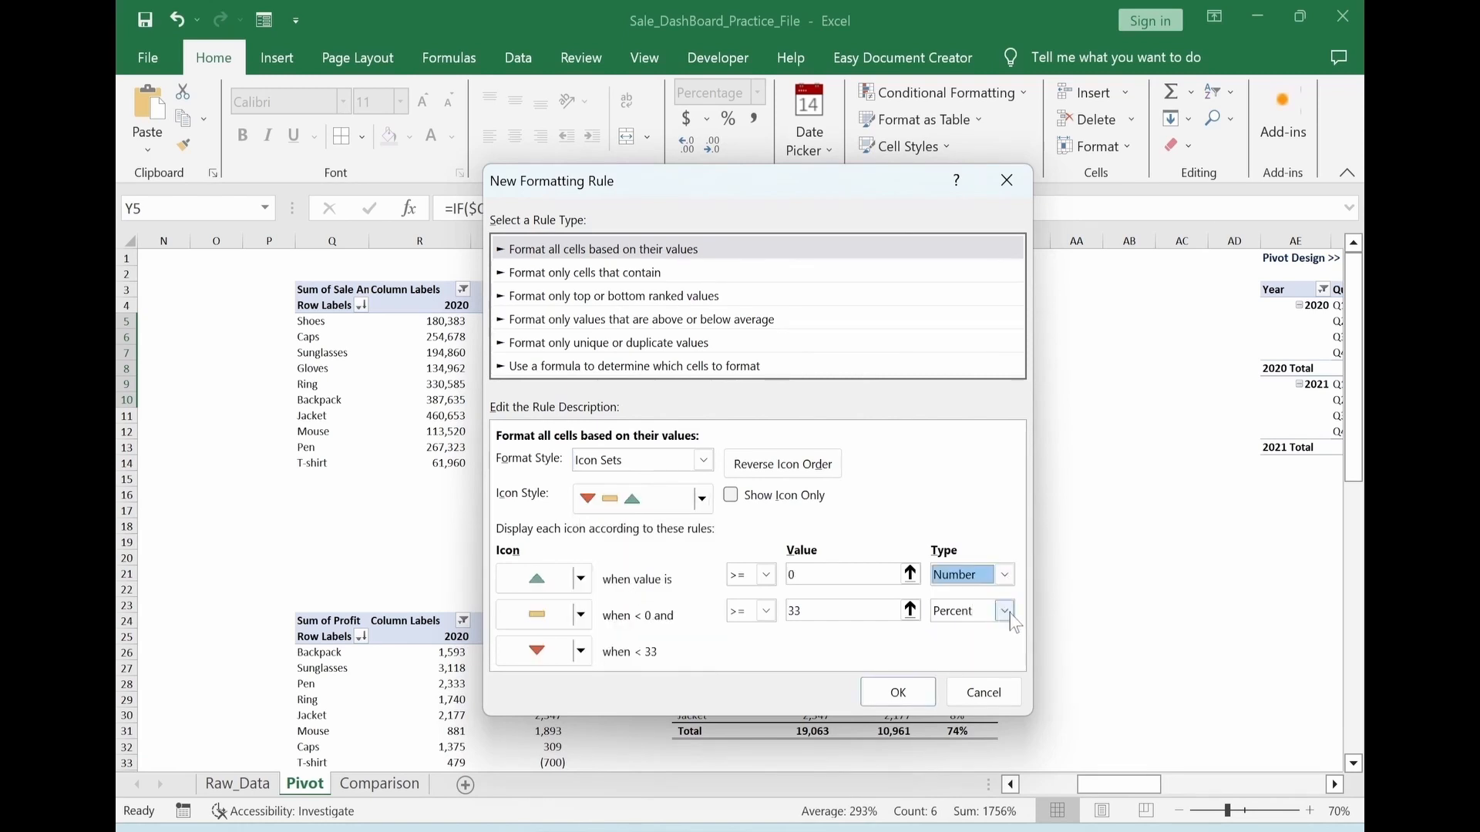
left_click(1004, 611)
left_click(956, 633)
left_click(766, 611)
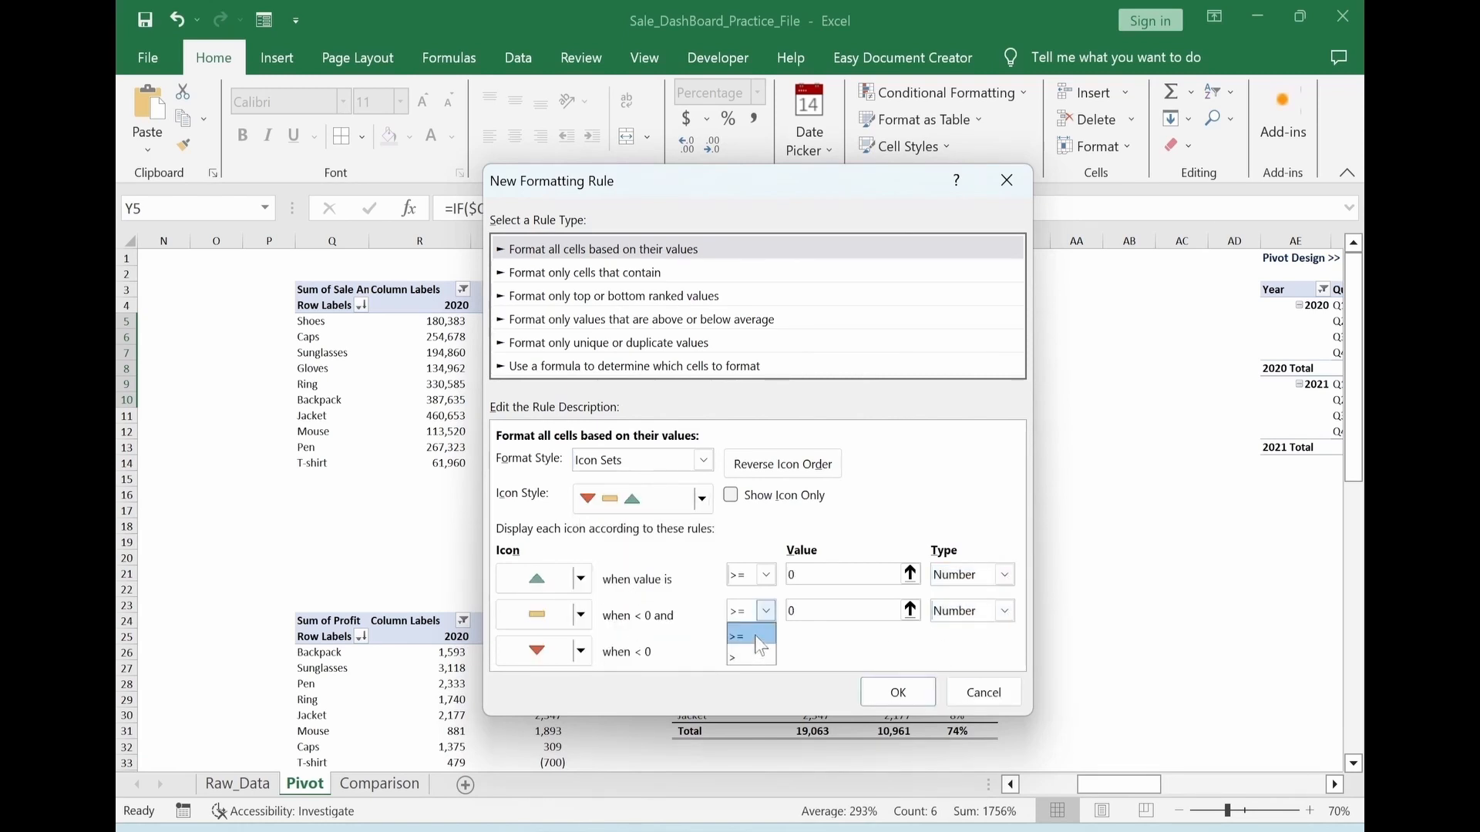
left_click(766, 575)
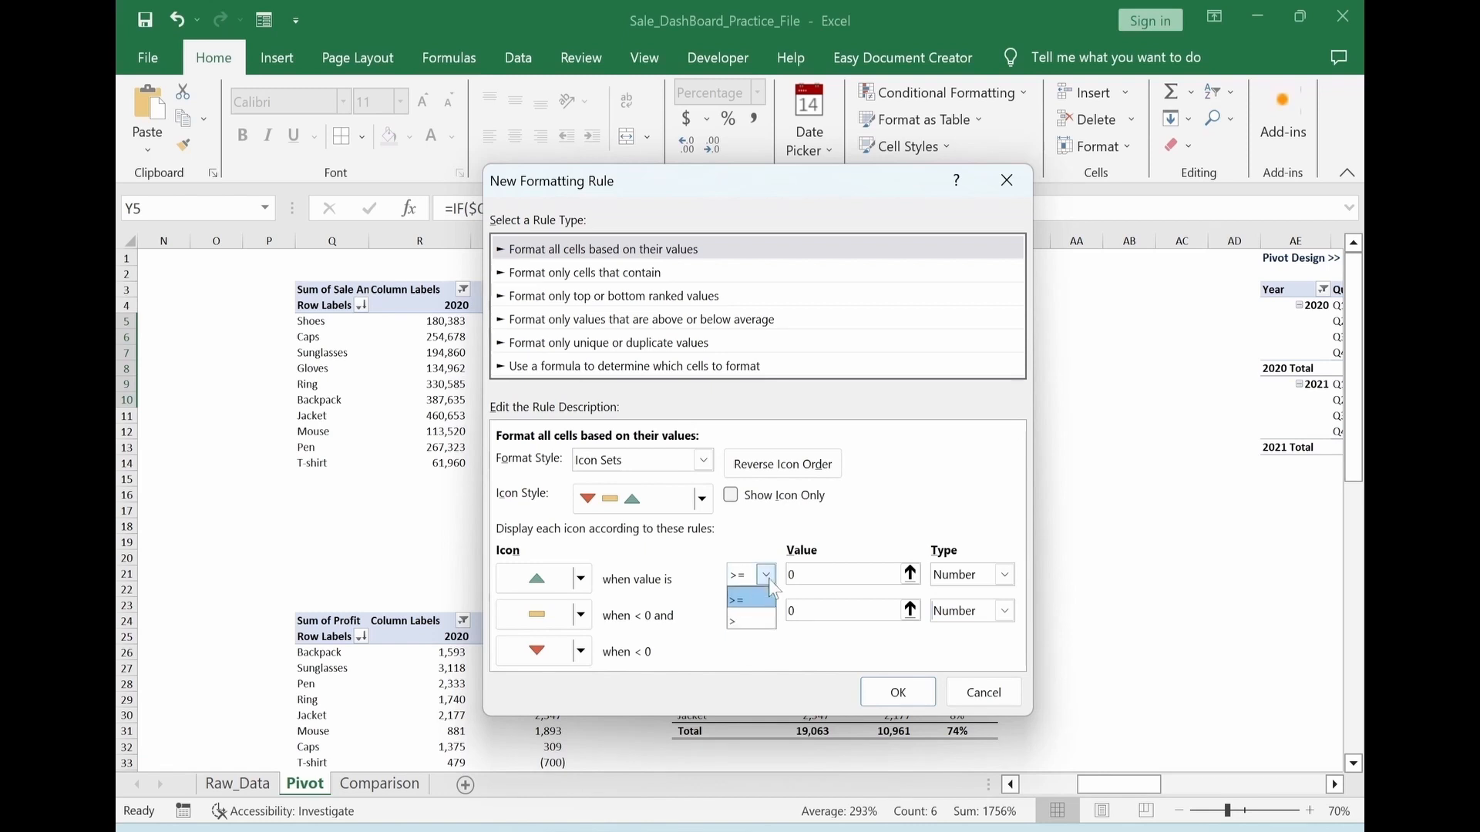
left_click(747, 621)
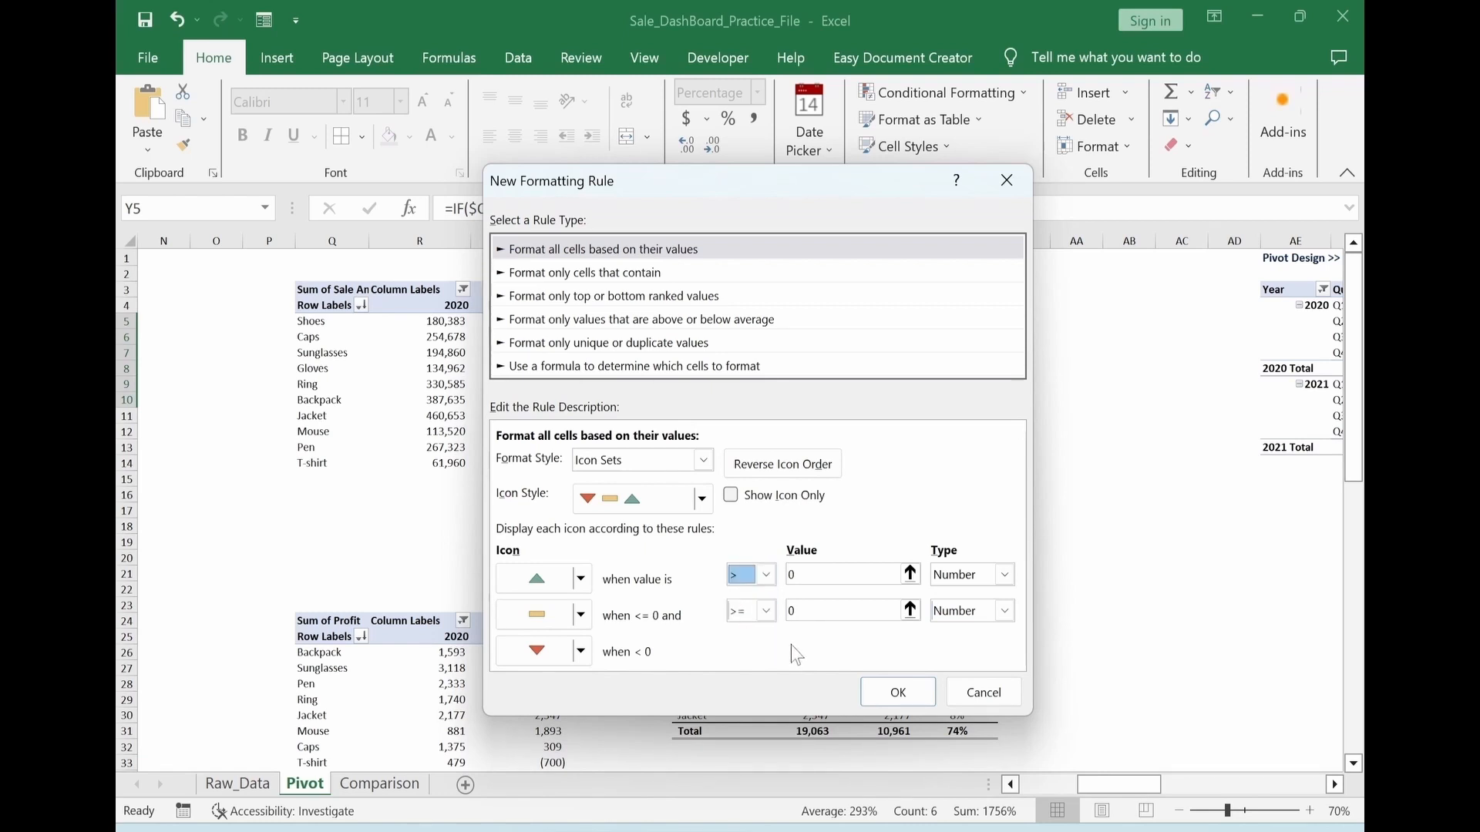
left_click(894, 692)
left_click(973, 504)
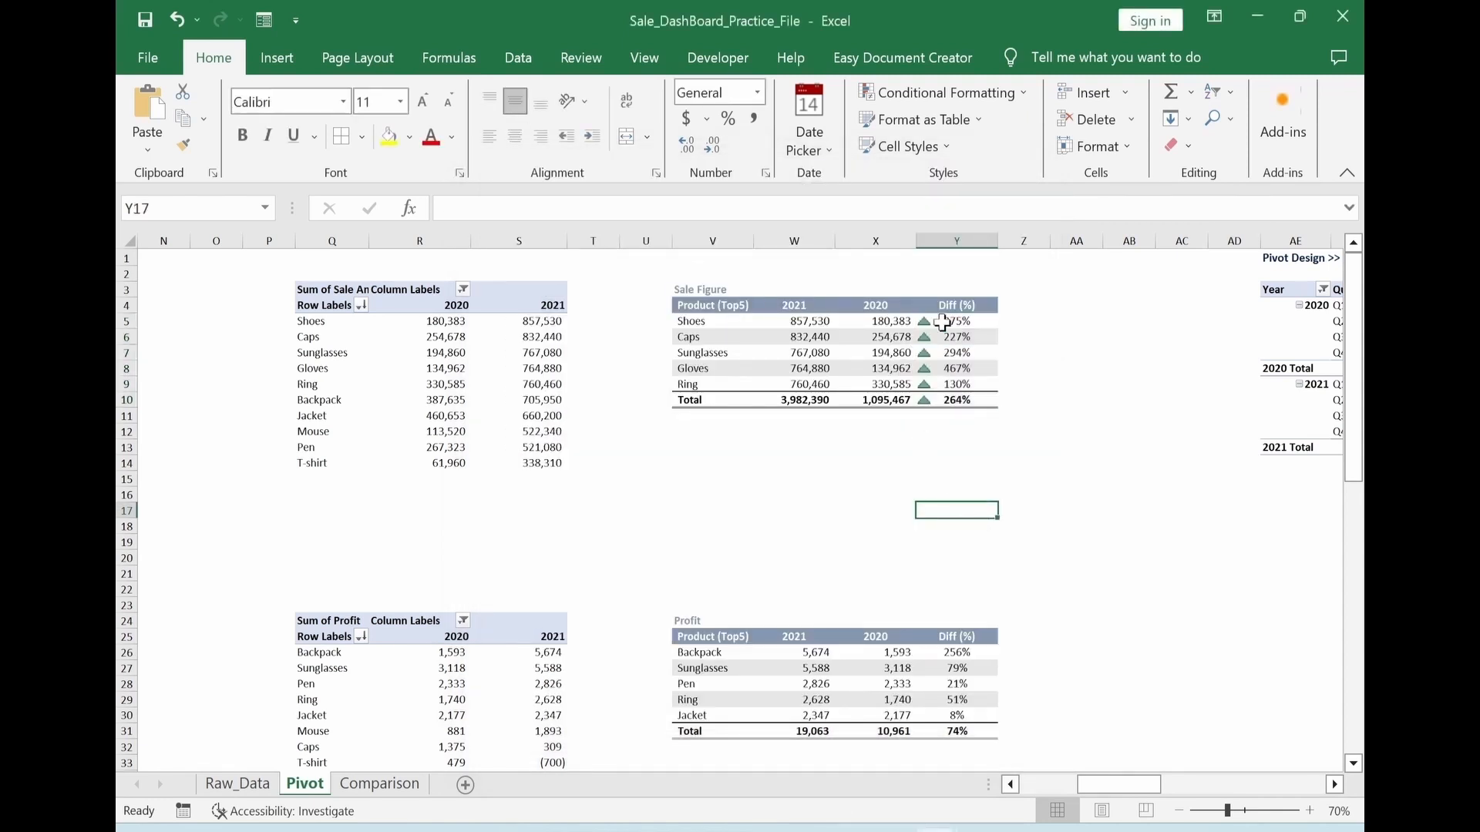
Copy only the formats of the Sale Figure Diff (%) cells onto the Profit table's Diff (%) cells Y26:Y31
left_click_drag(942, 322, 945, 400)
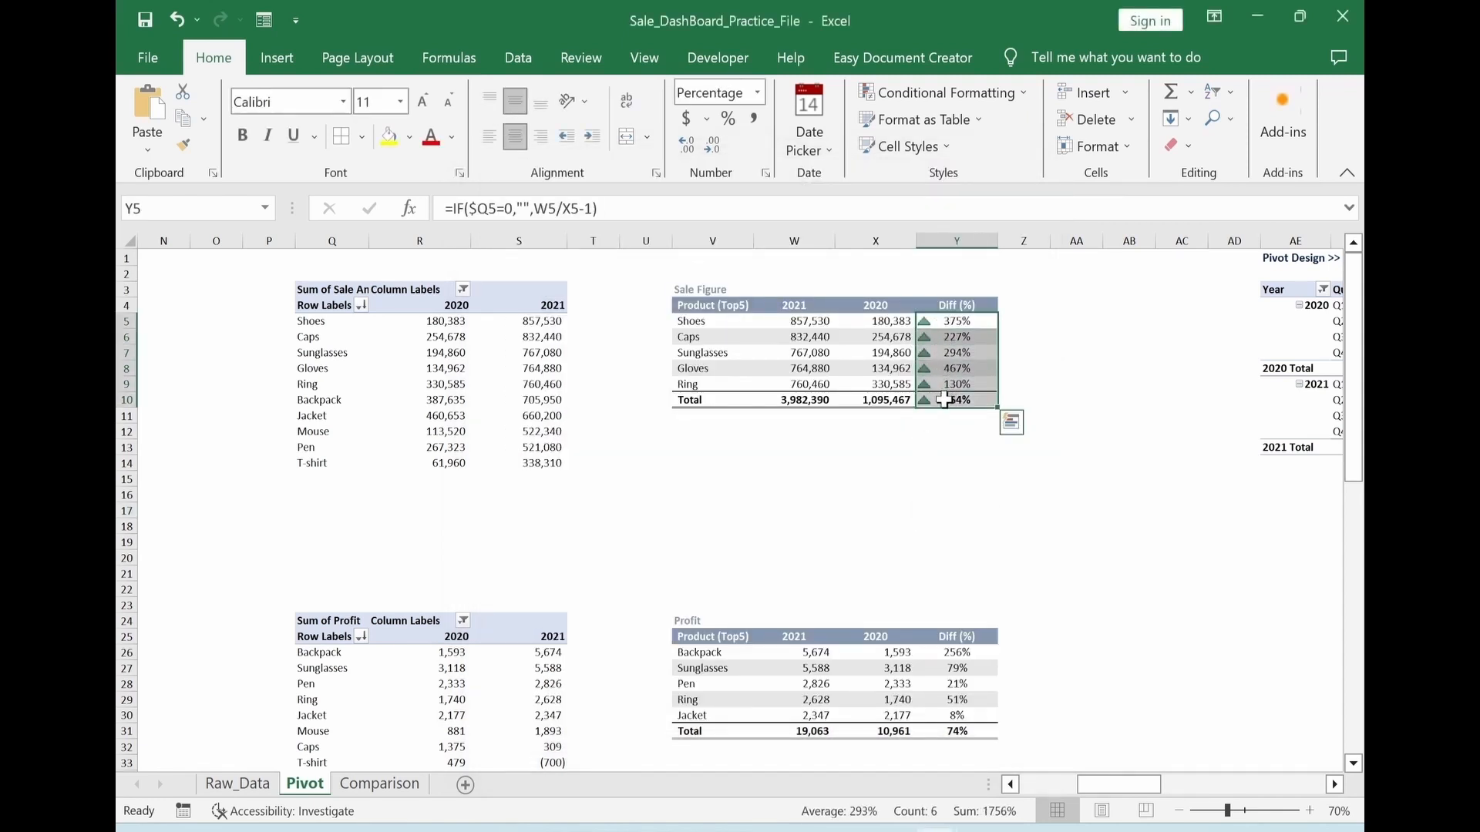
key("ctrl+c")
scroll(1030, 488, "down", 3)
left_click_drag(956, 509, 943, 583)
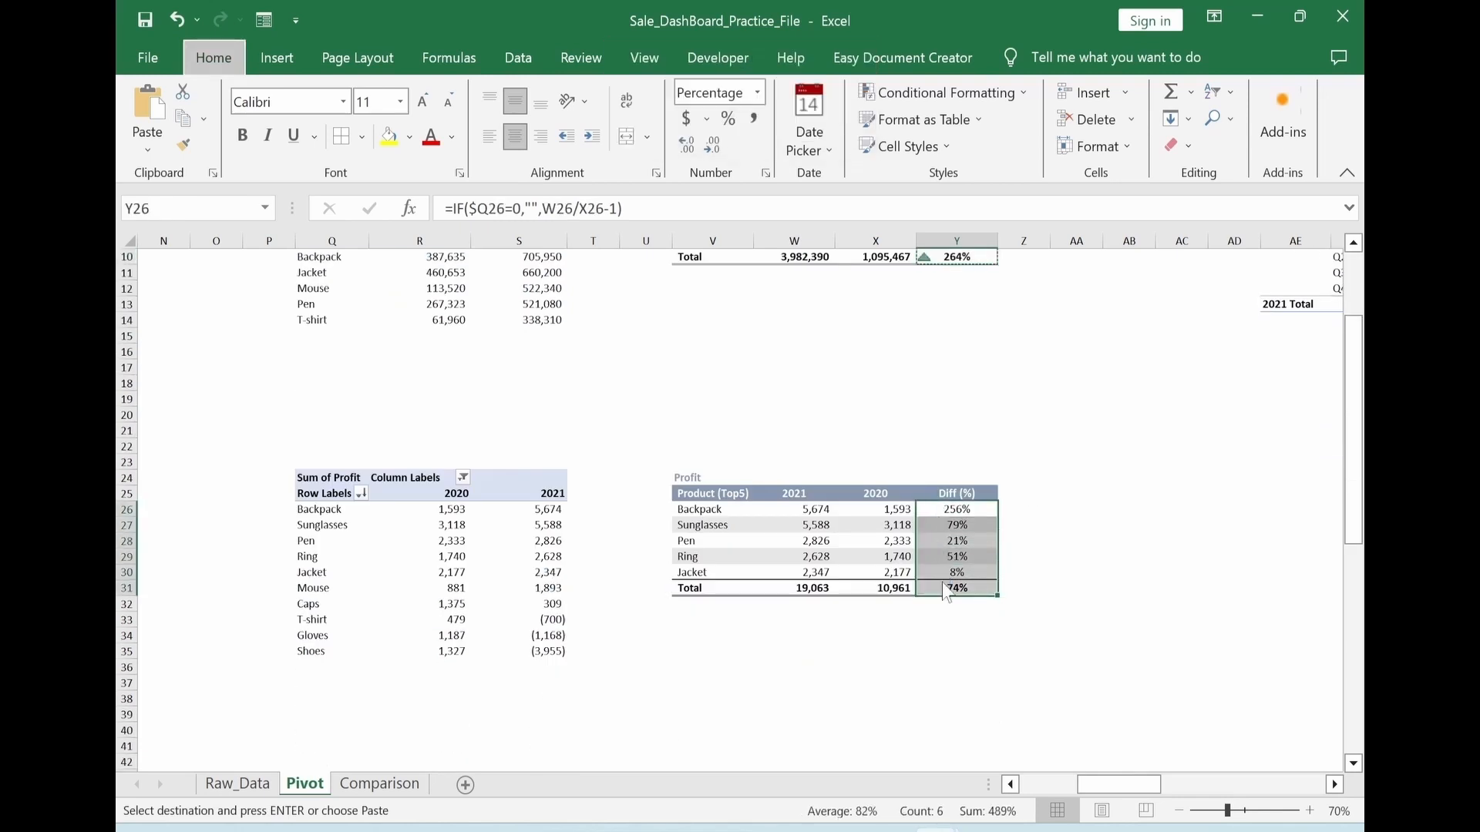
key("ctrl+alt+v")
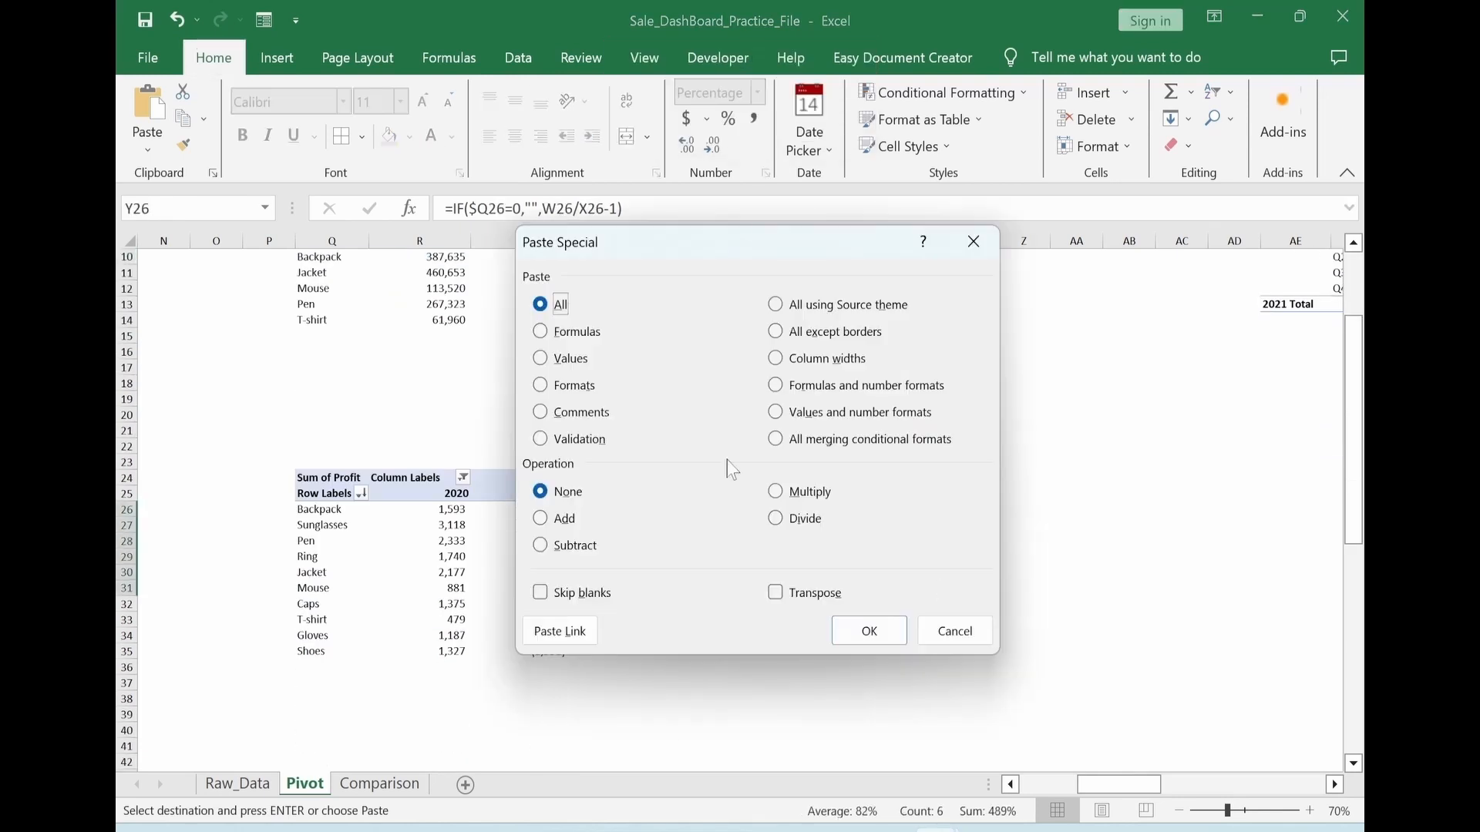
left_click(541, 385)
left_click(865, 630)
key("Escape")
scroll(1033, 602, "up", 3)
left_click(956, 558)
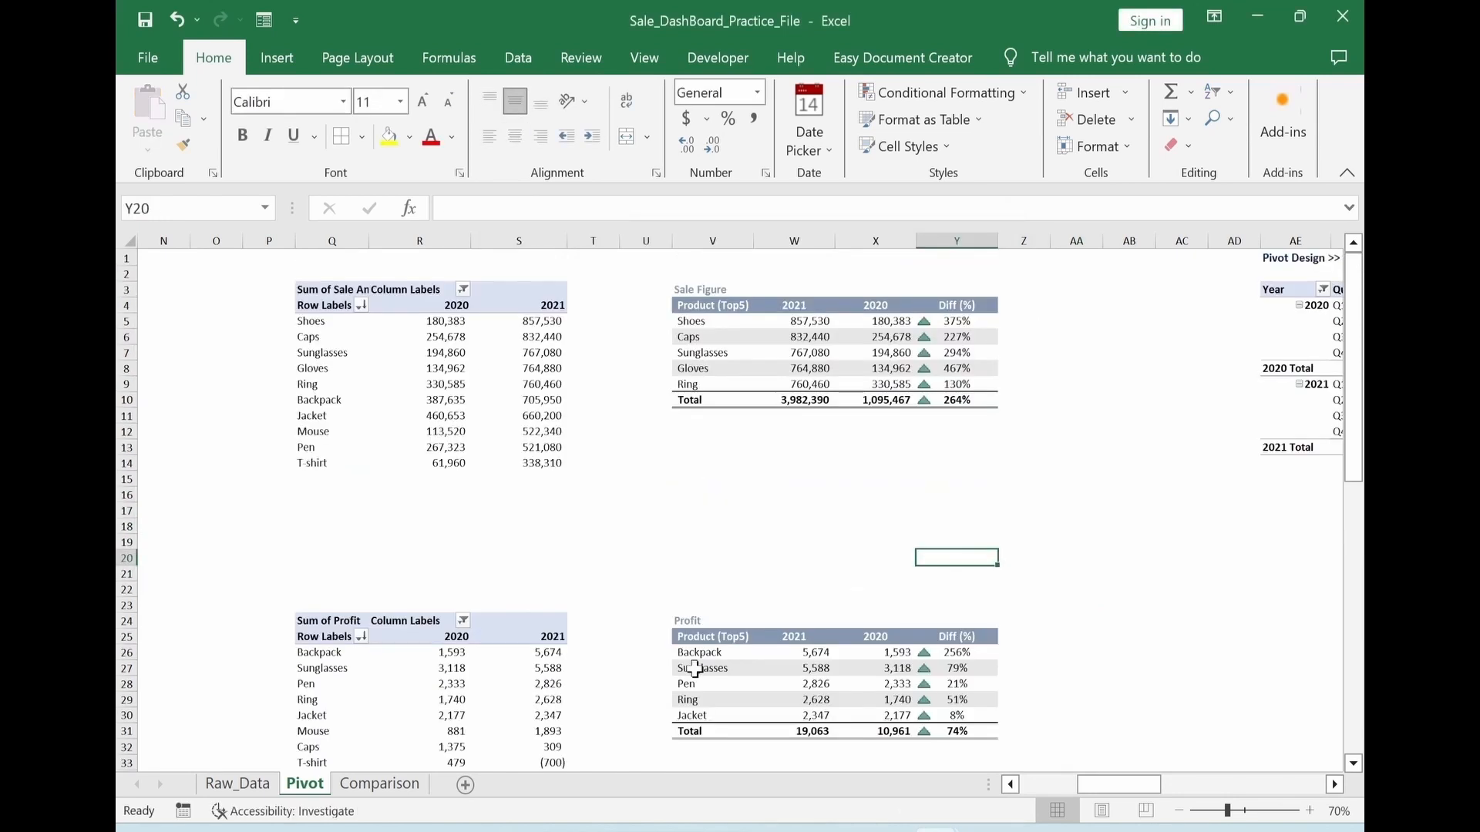
Return to the Comparison sheet and collapse the ribbon to give the dashboard more room
left_click(369, 792)
left_click(1273, 449)
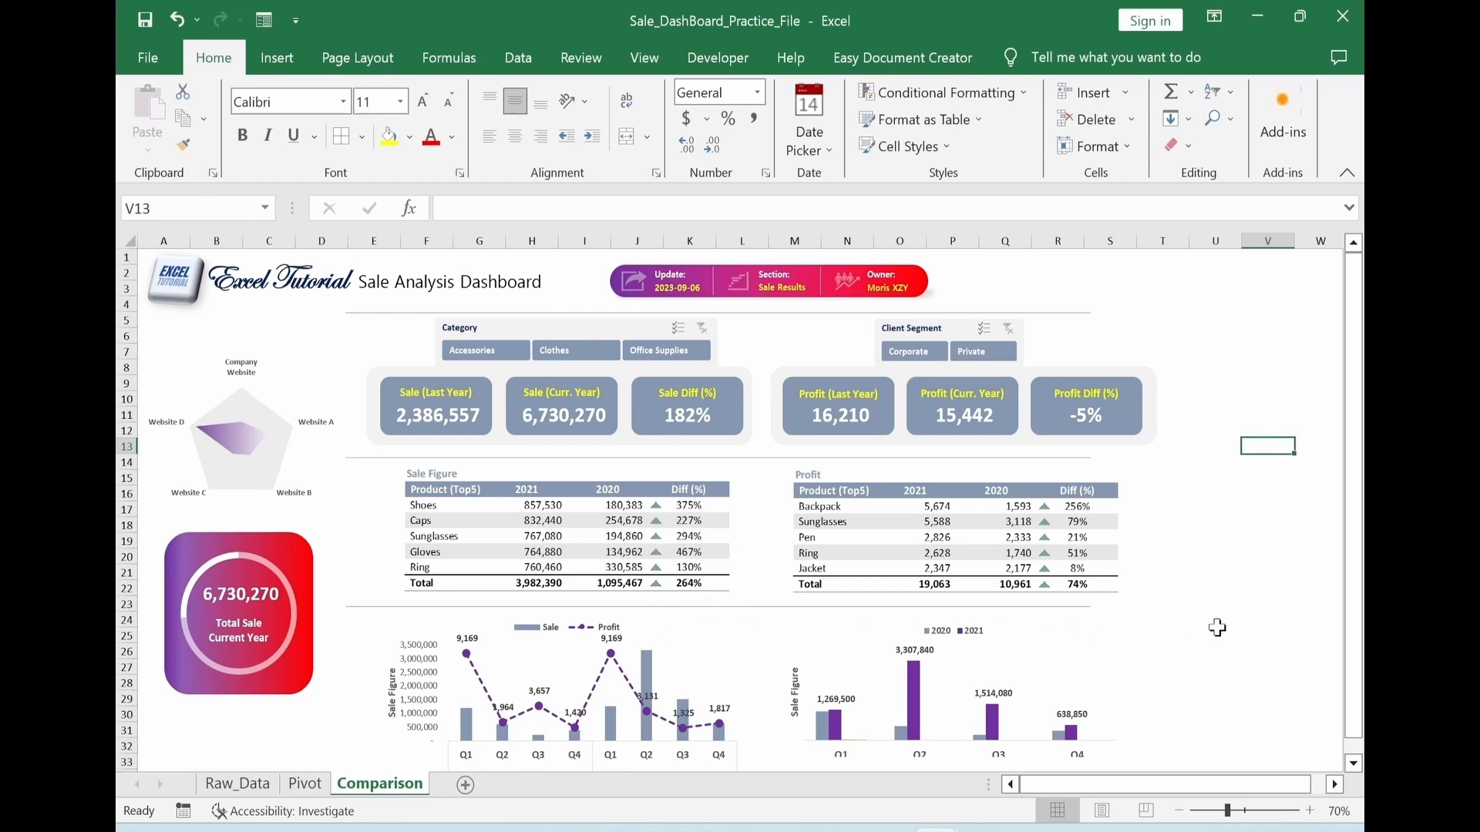
key("Return")
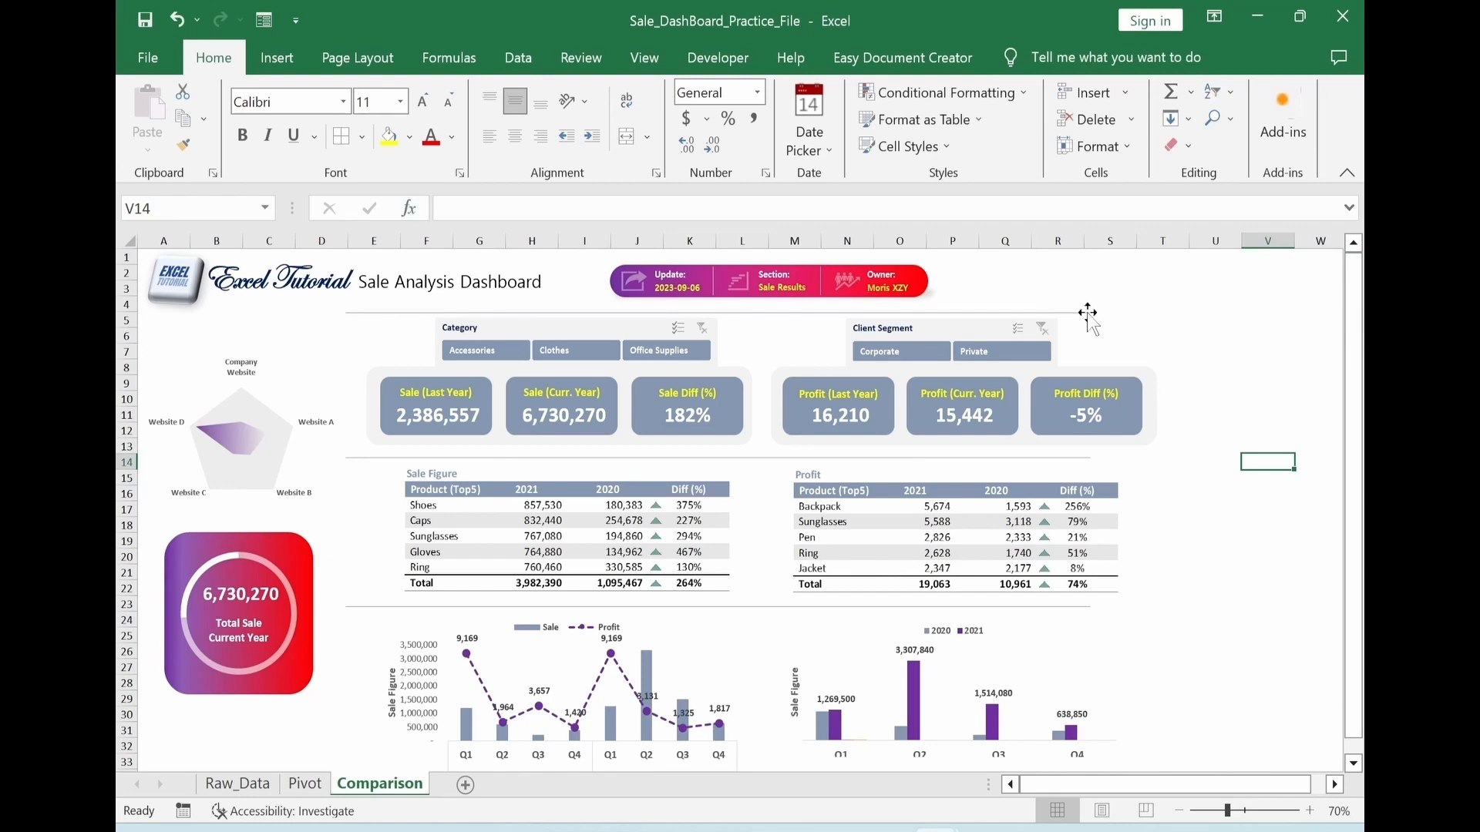
left_click(1345, 168)
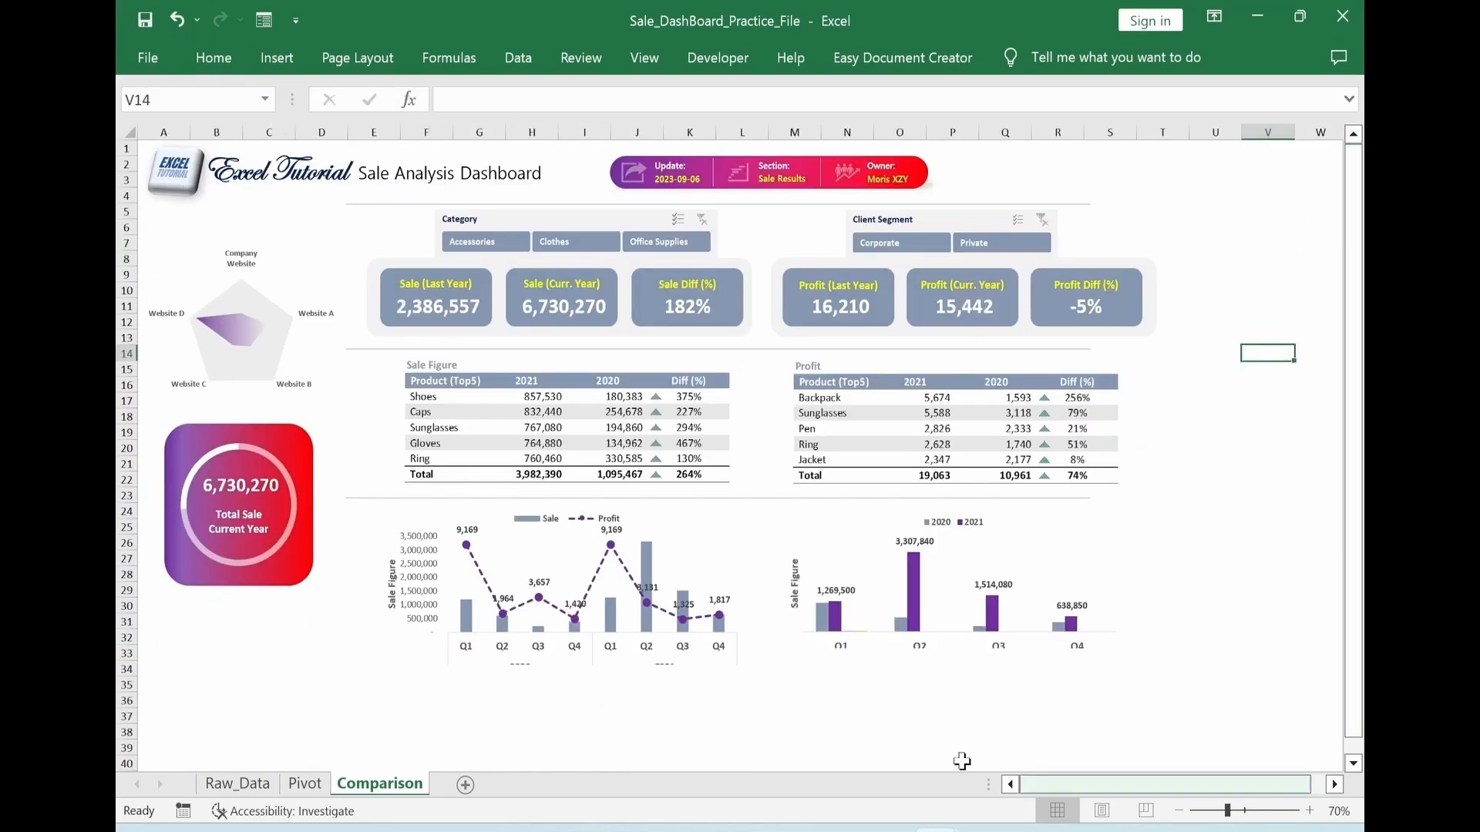
Paste the "Sale Branch Distribution" title text box above the radar chart and nudge it into place
left_click(562, 665)
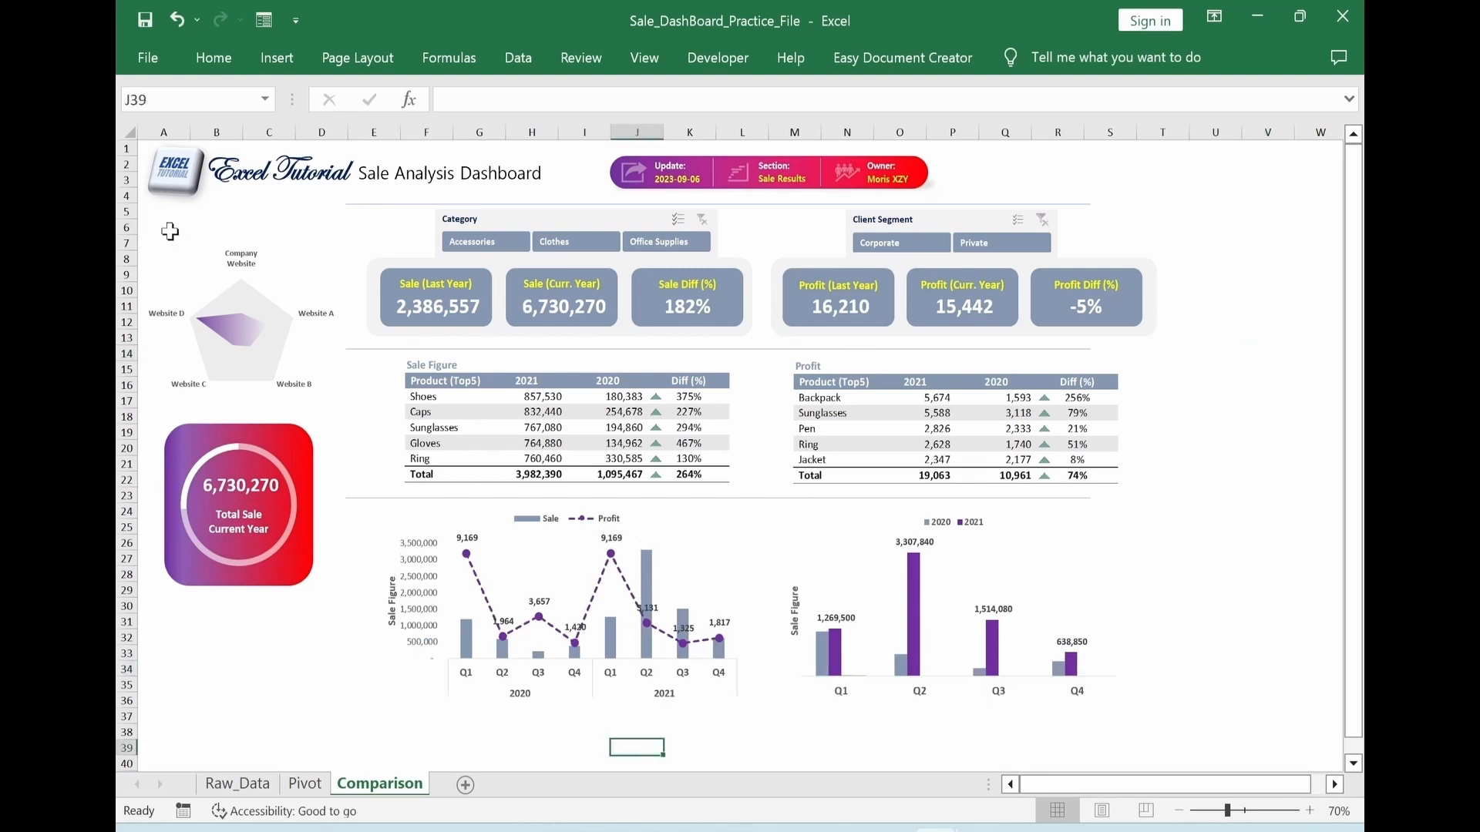
left_click(169, 231)
key("ctrl+v")
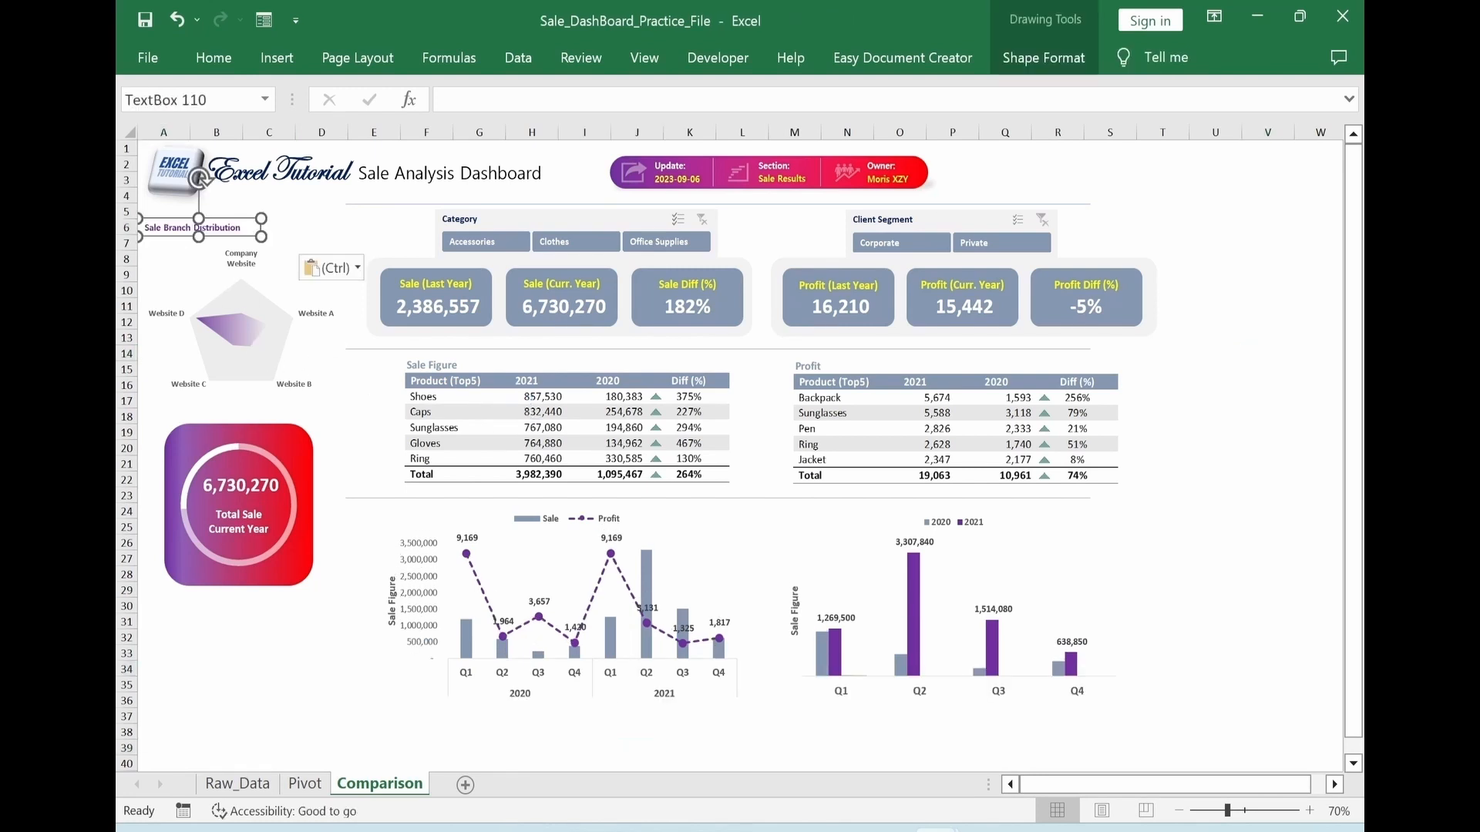
left_click_drag(210, 240, 218, 242)
left_click(1268, 400)
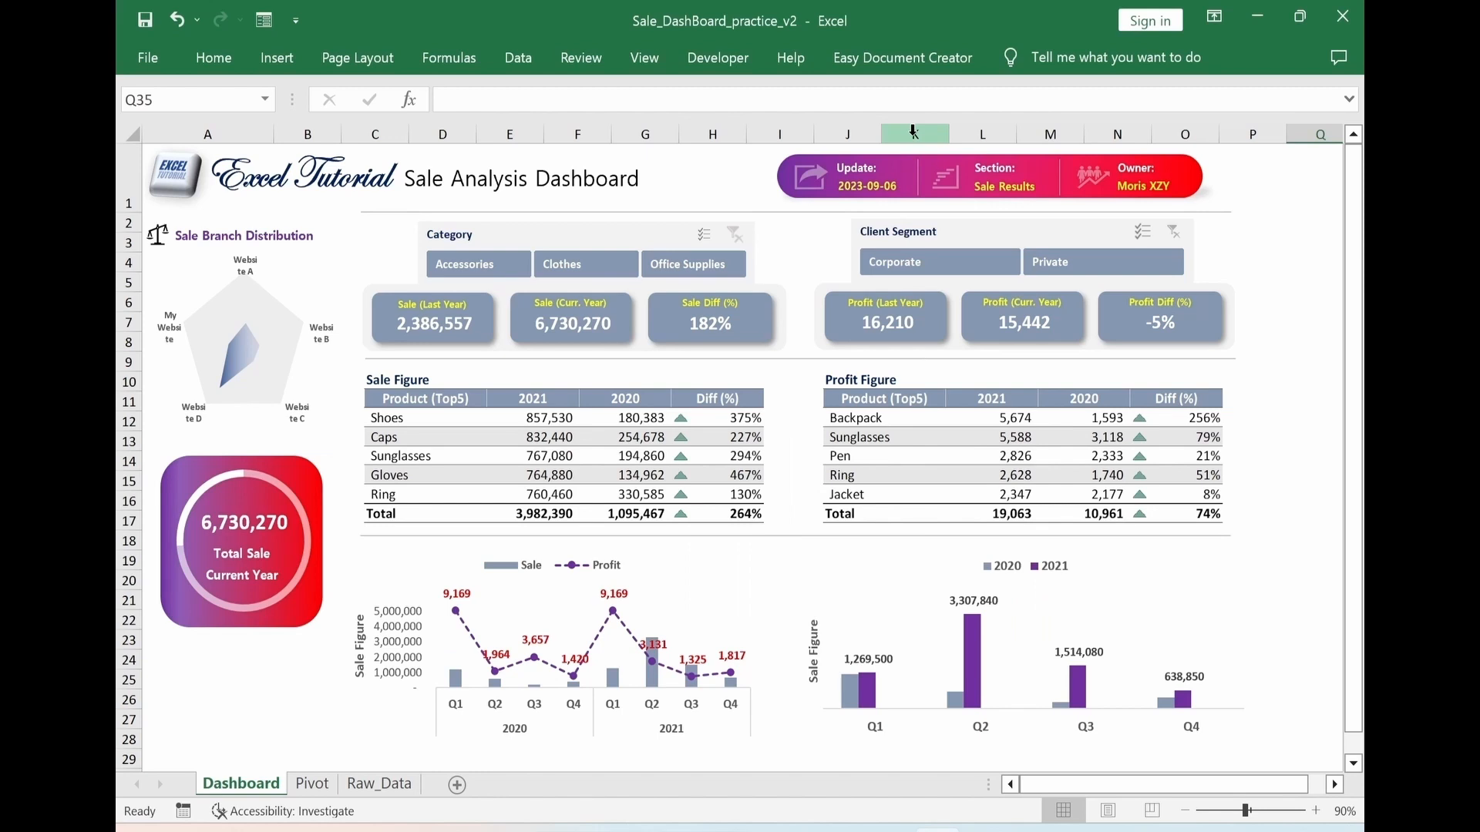
Try inserting a column before column K on the Dashboard sheet and undo the insertion
left_click(913, 132)
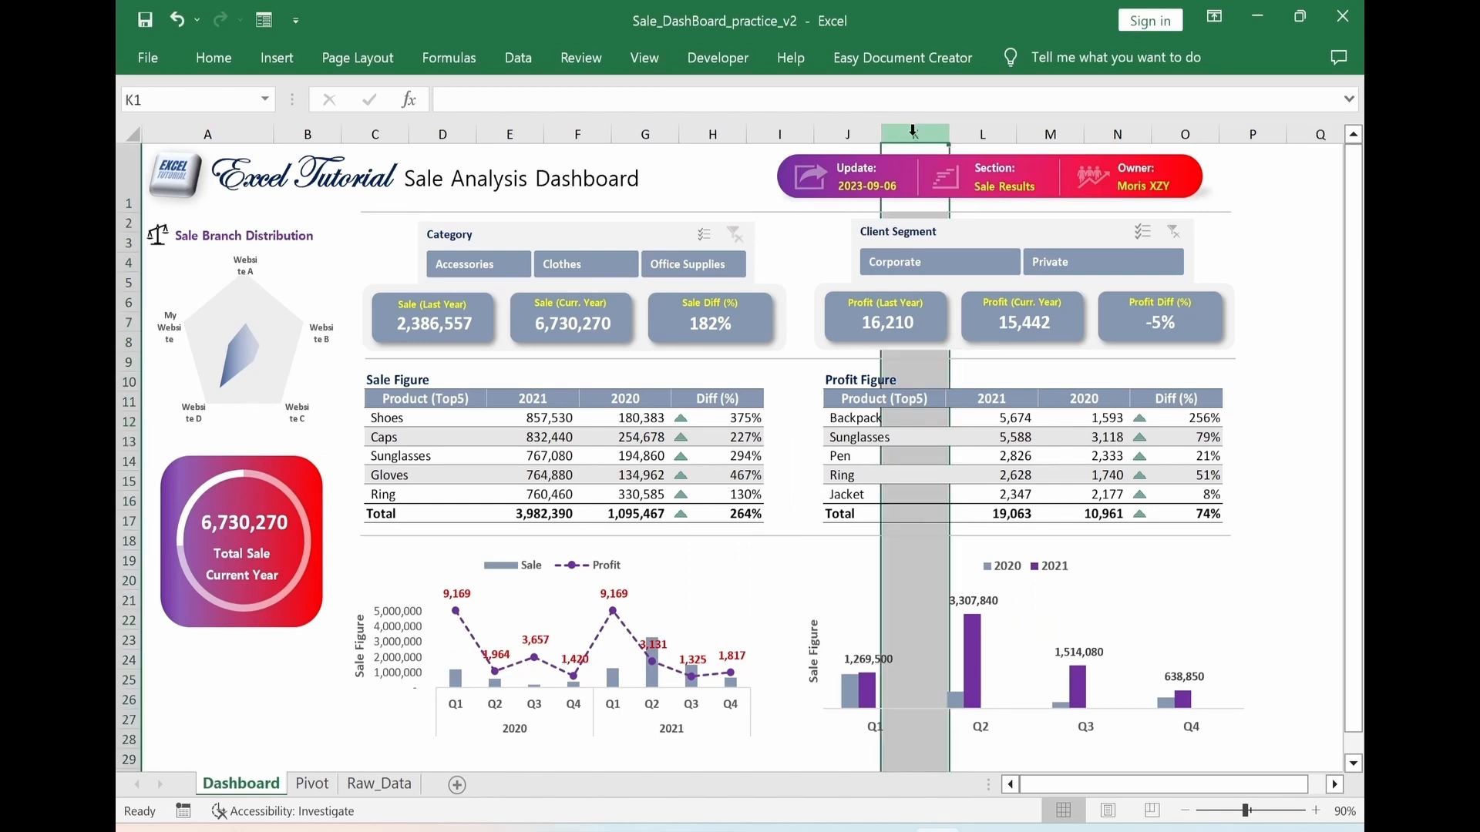
right_click(913, 132)
left_click(965, 336)
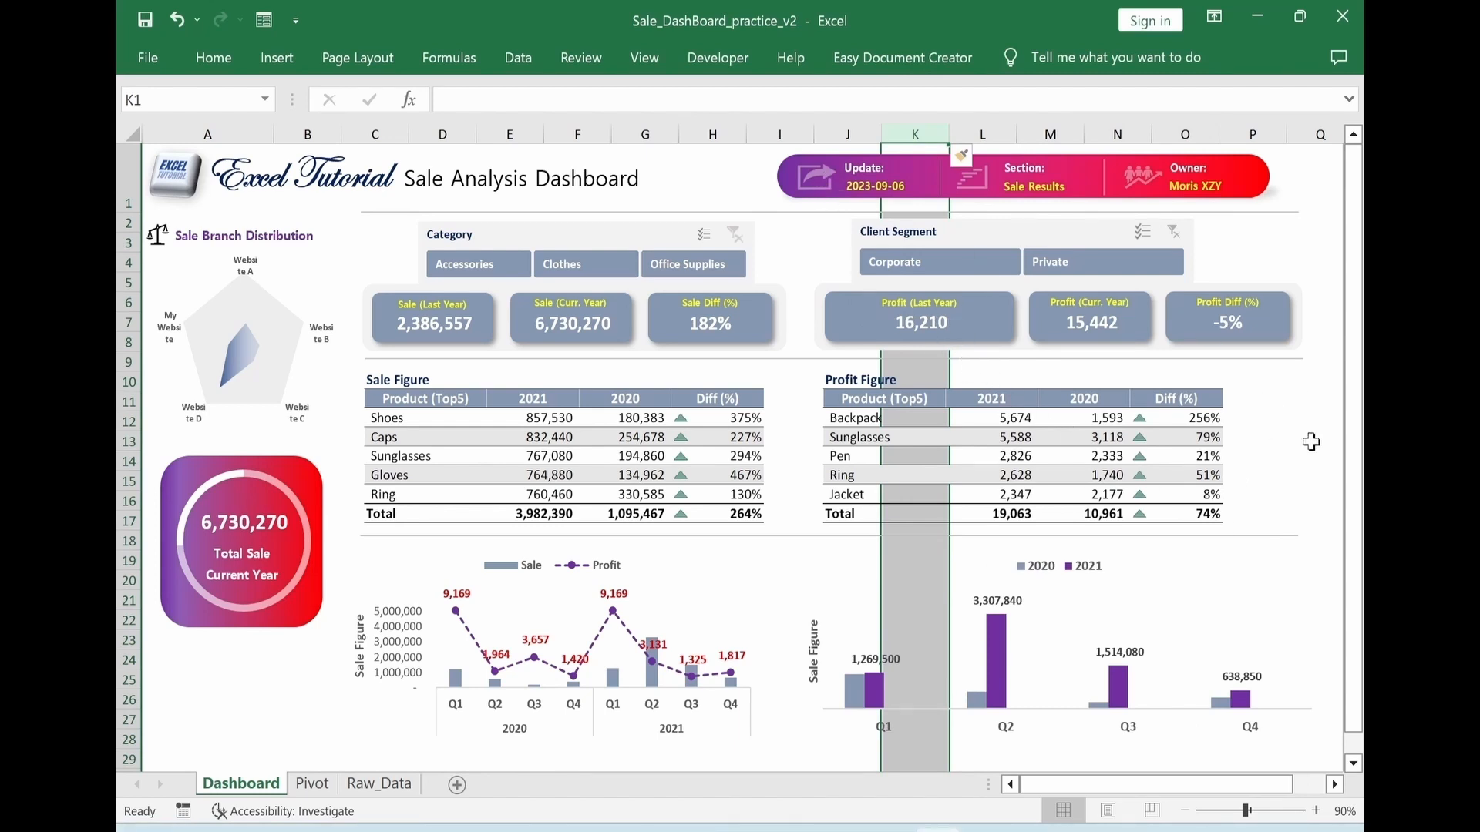
left_click(176, 21)
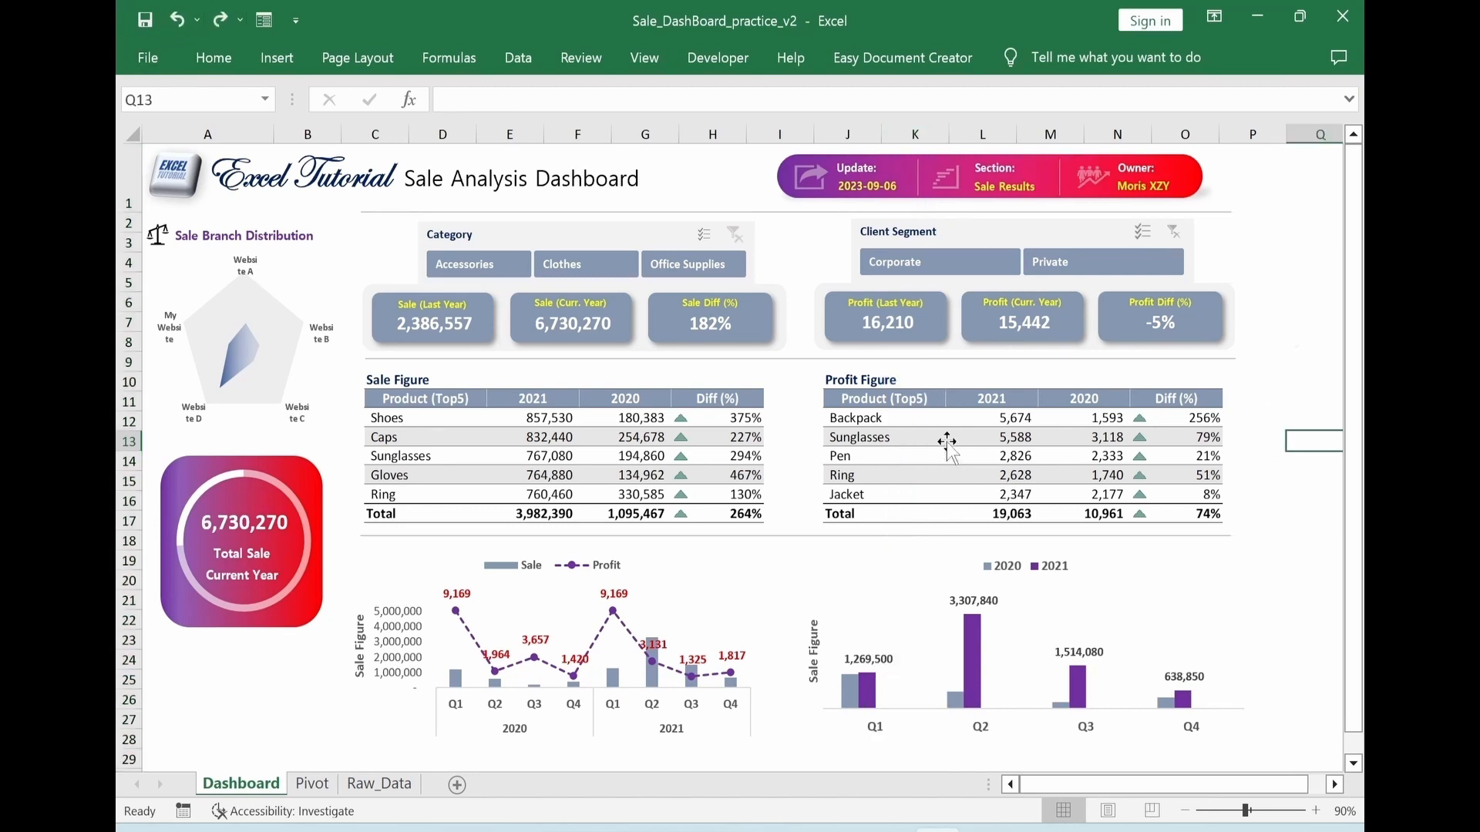
Set the Profit (Last Year) card's properties to "Don't move or size with cells"
left_click(849, 334)
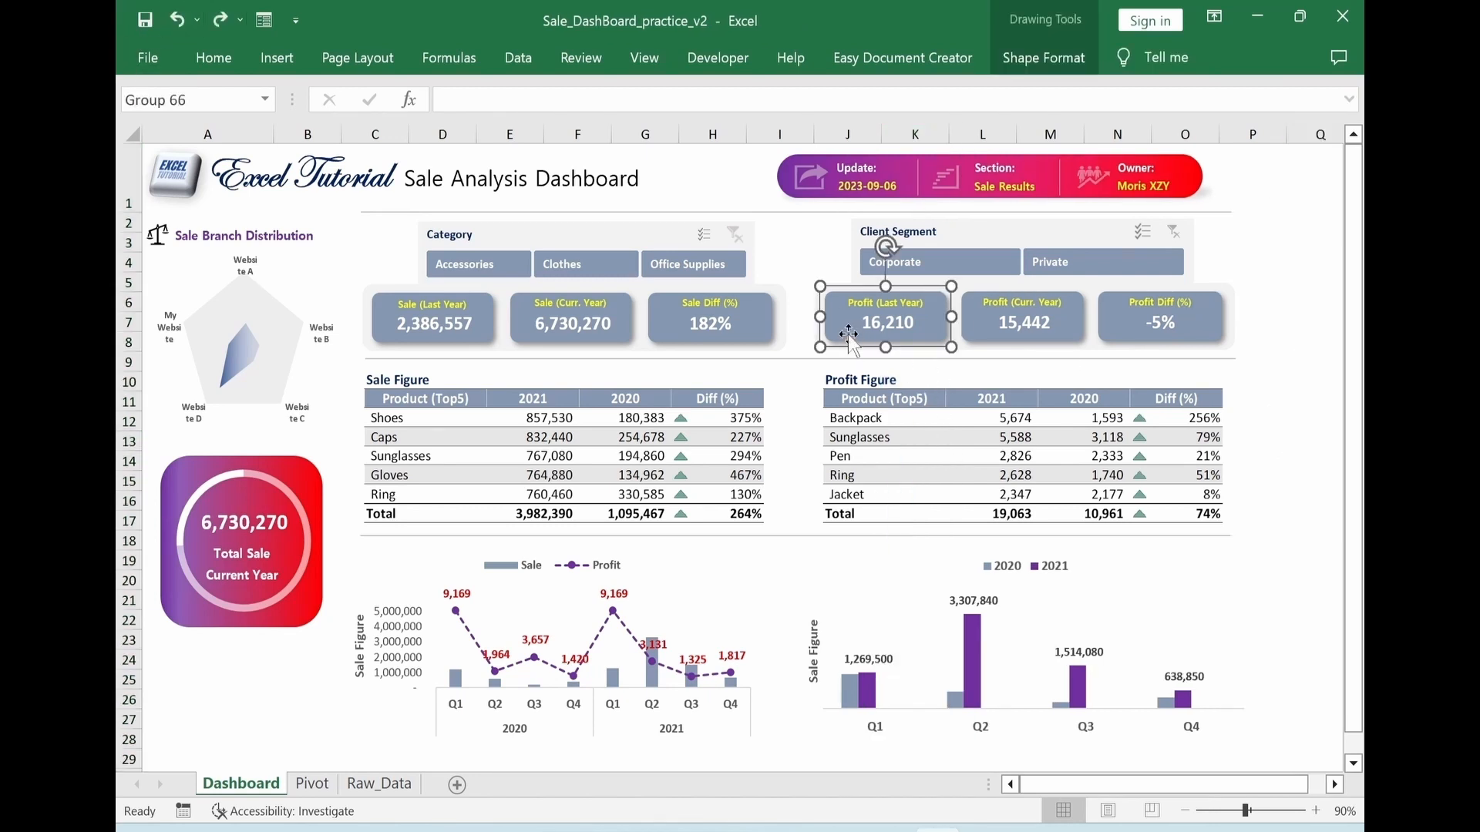
right_click(848, 333)
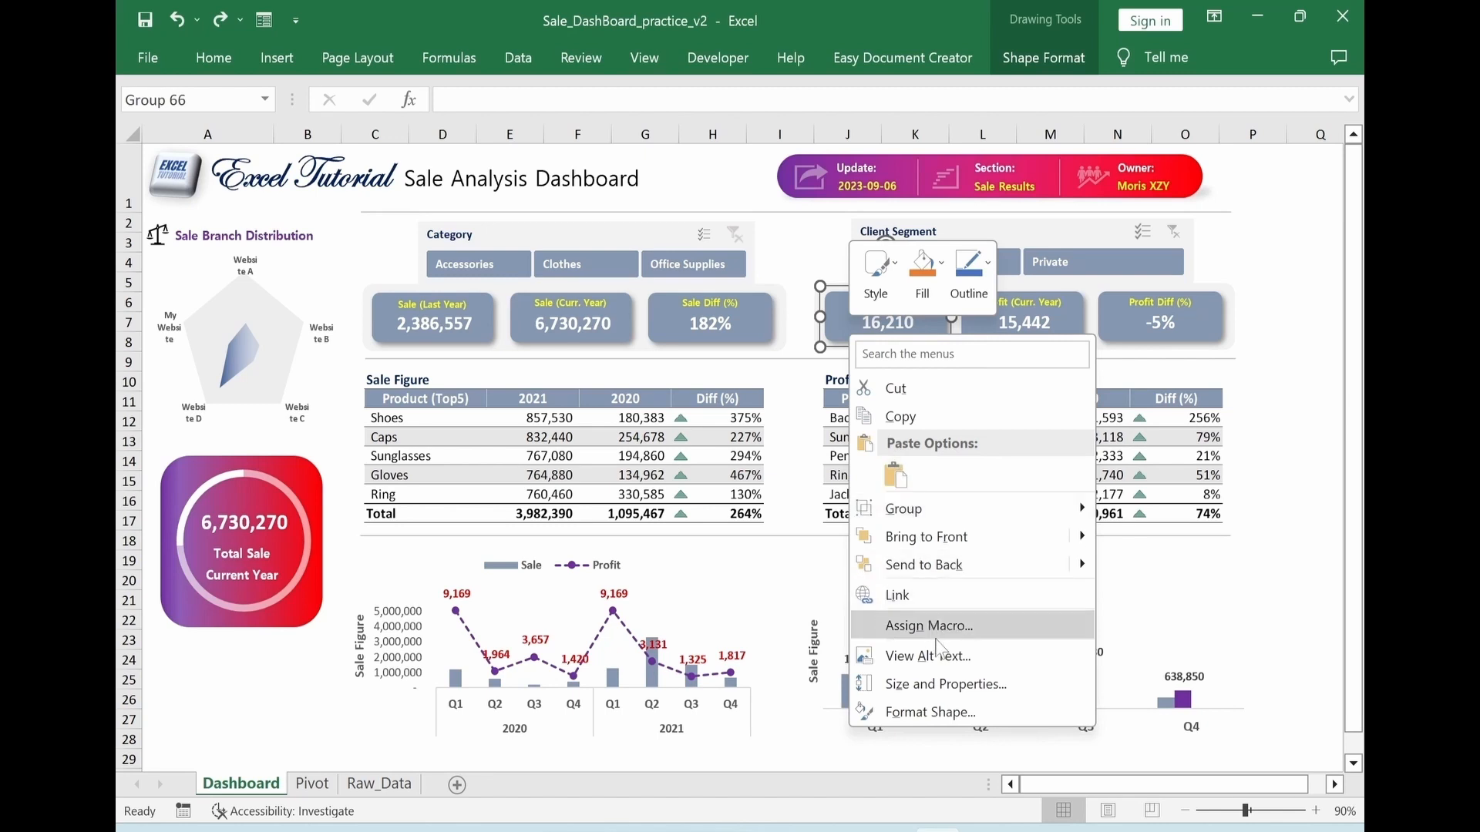
left_click(973, 688)
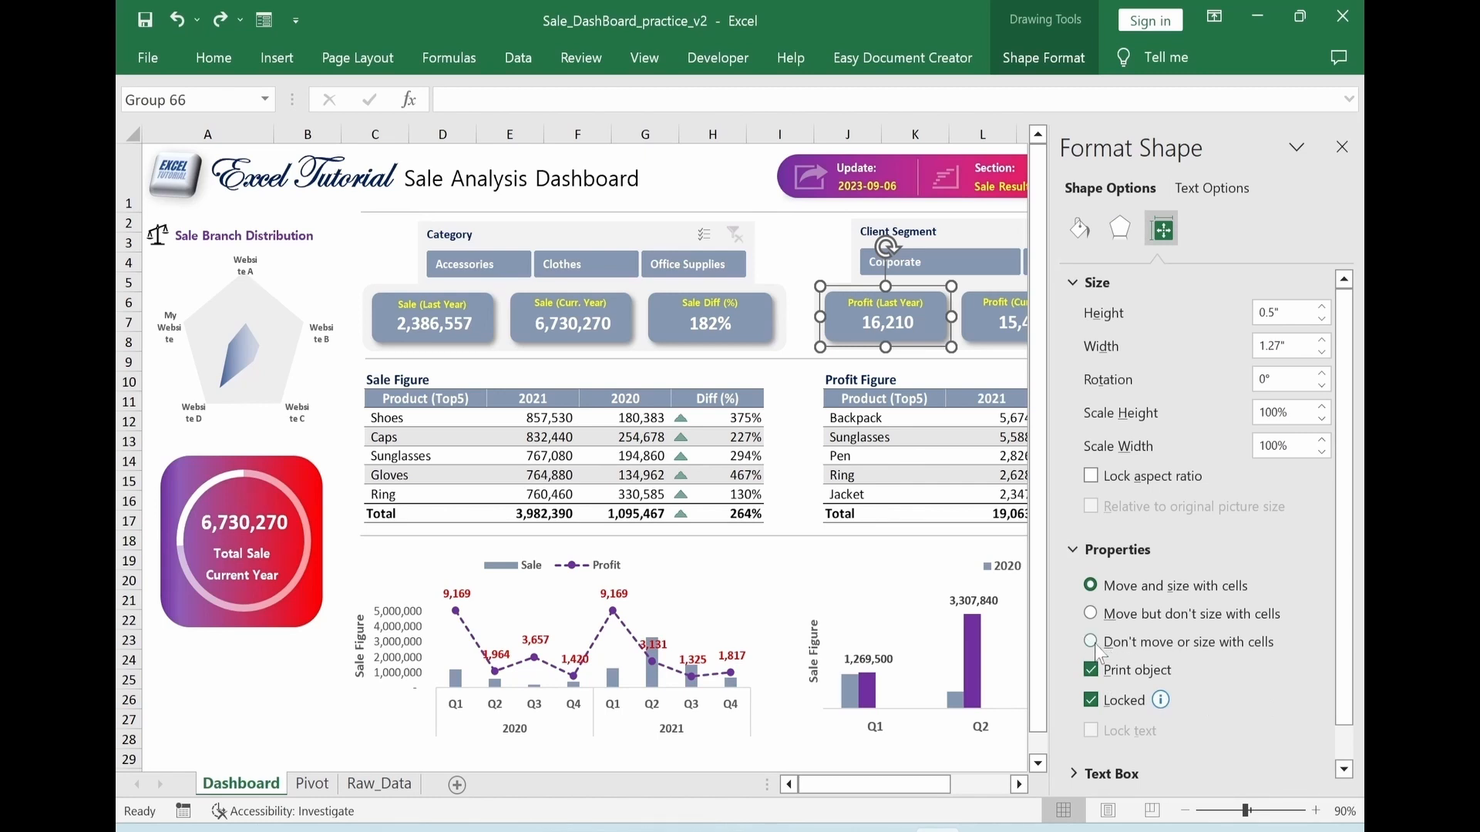
left_click(1342, 146)
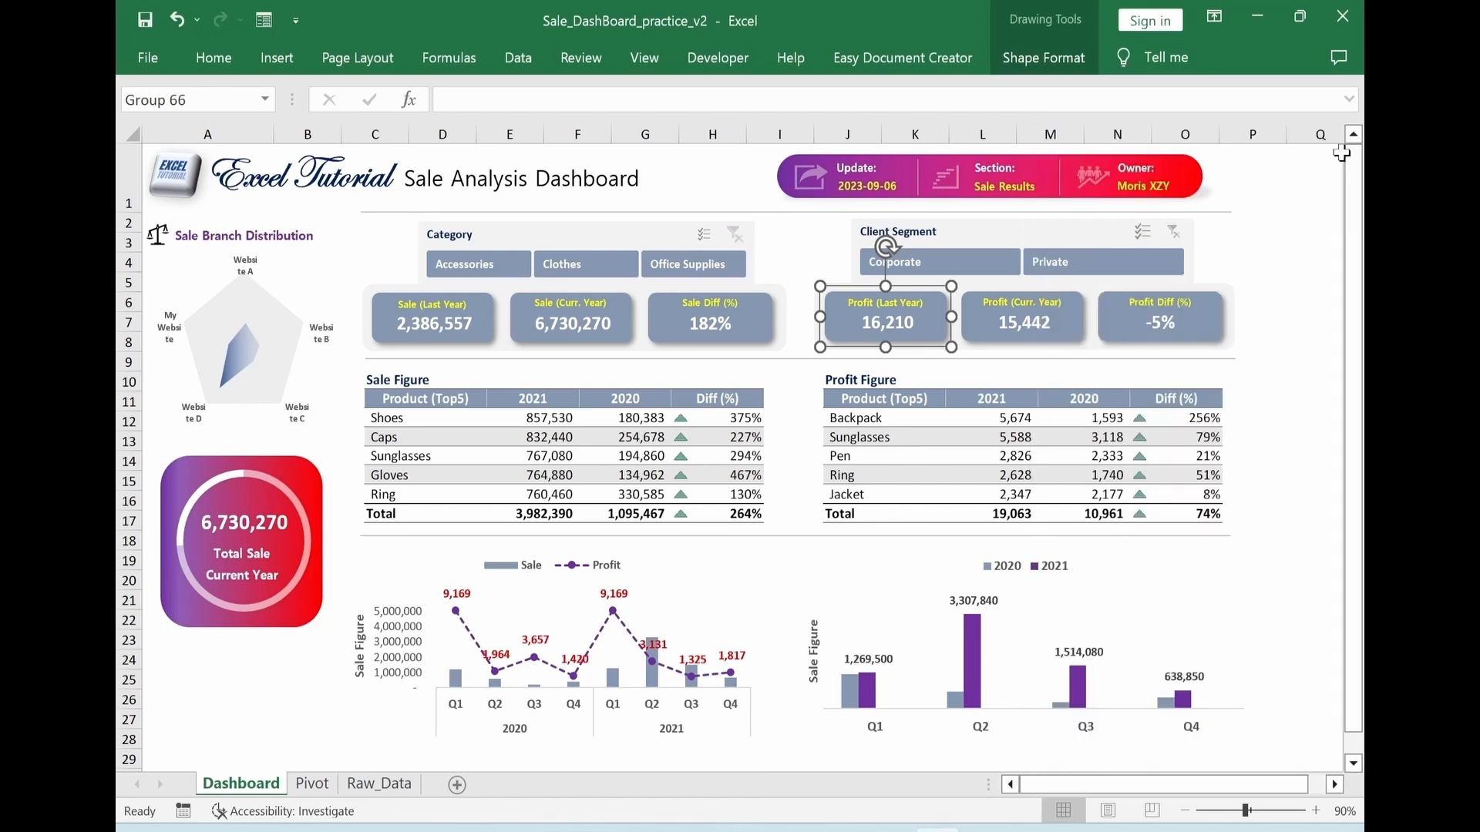
key("Escape")
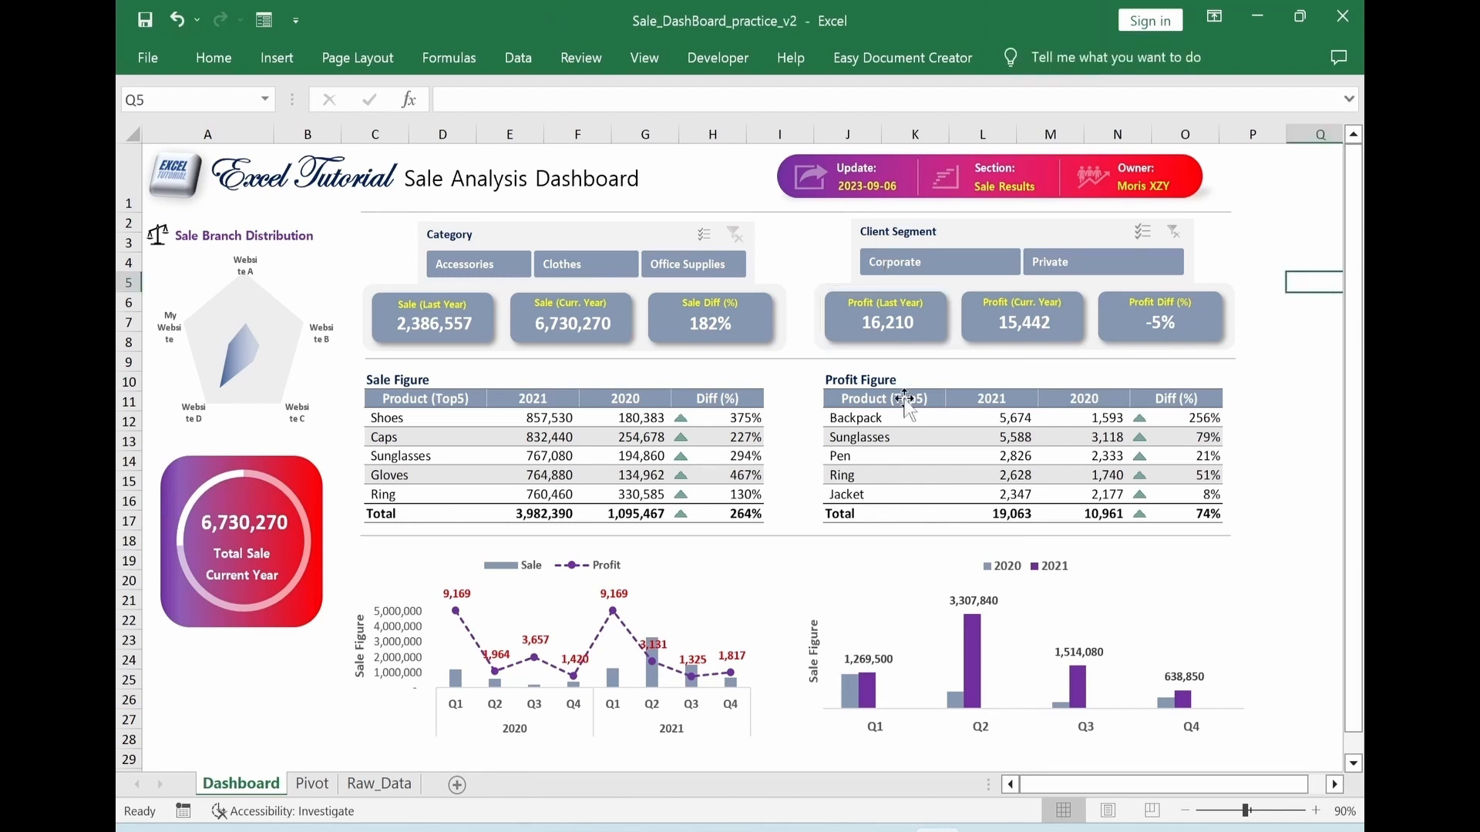
Test the Profit (Last Year) card by inserting a column before column K again, and undo the insertion
left_click(898, 135)
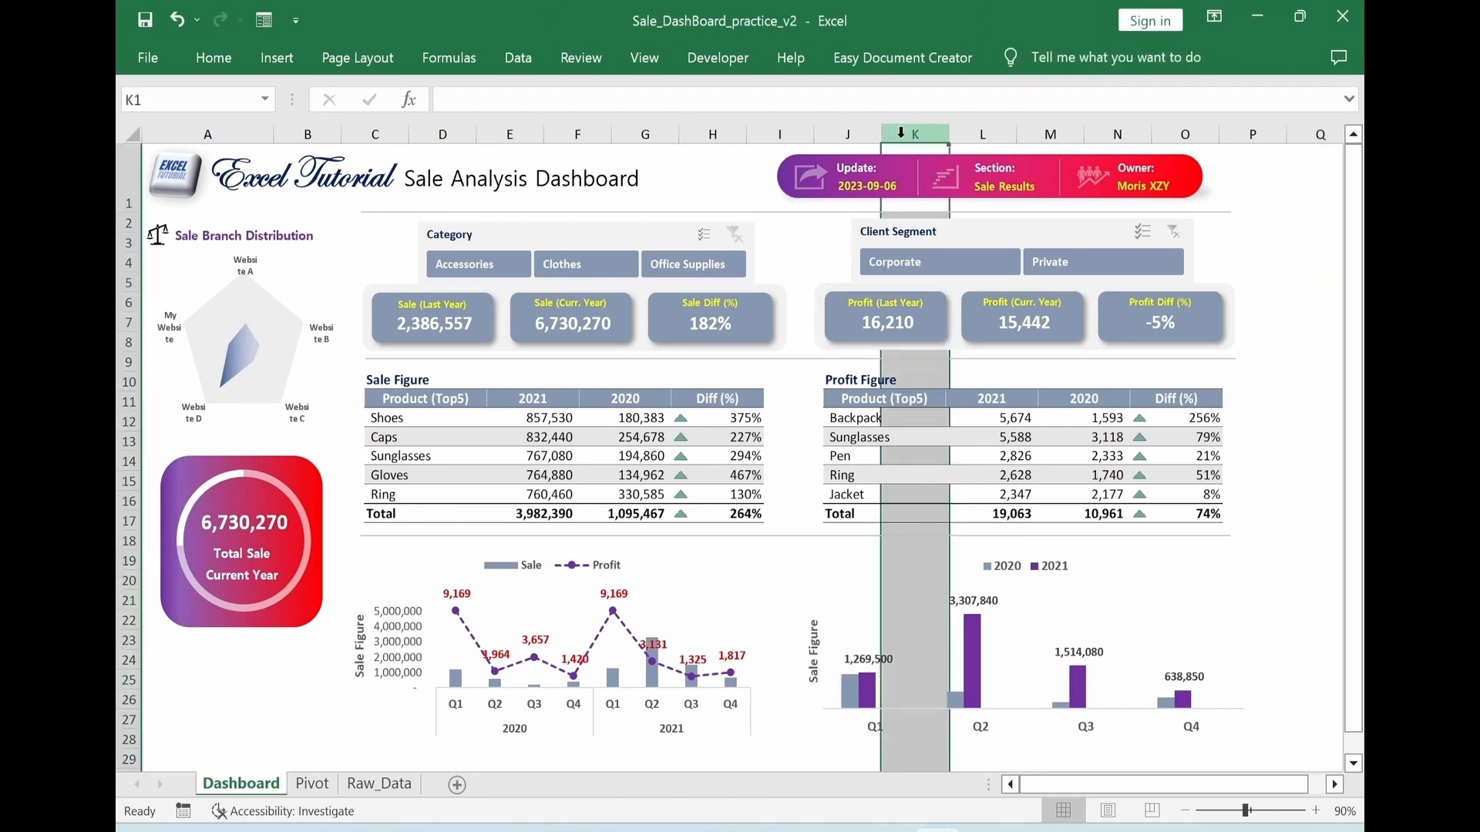
right_click(900, 134)
left_click(947, 340)
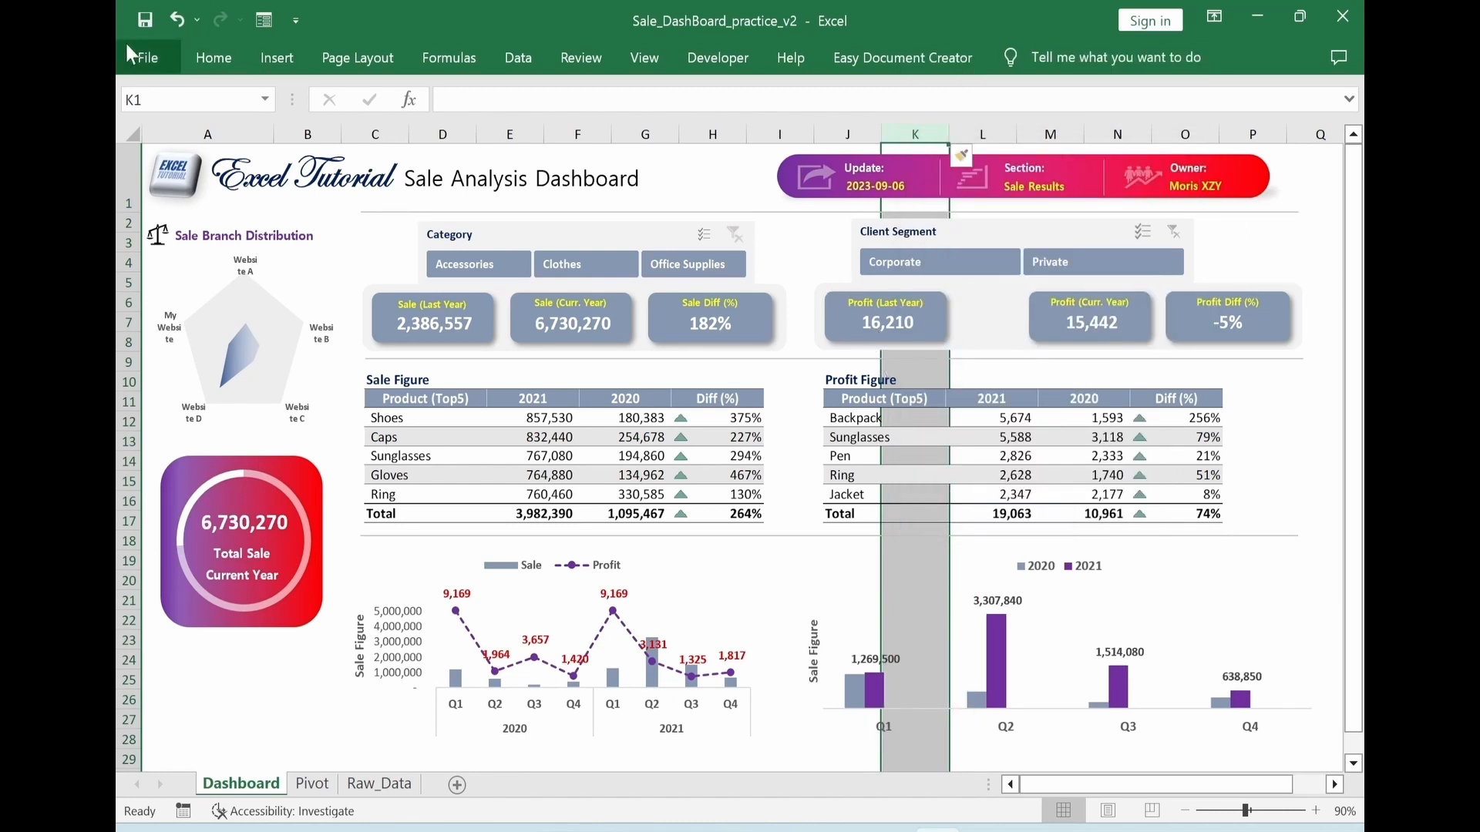
left_click(177, 23)
Open the size and properties settings of the Profit (Last Year) card again
left_click(937, 330)
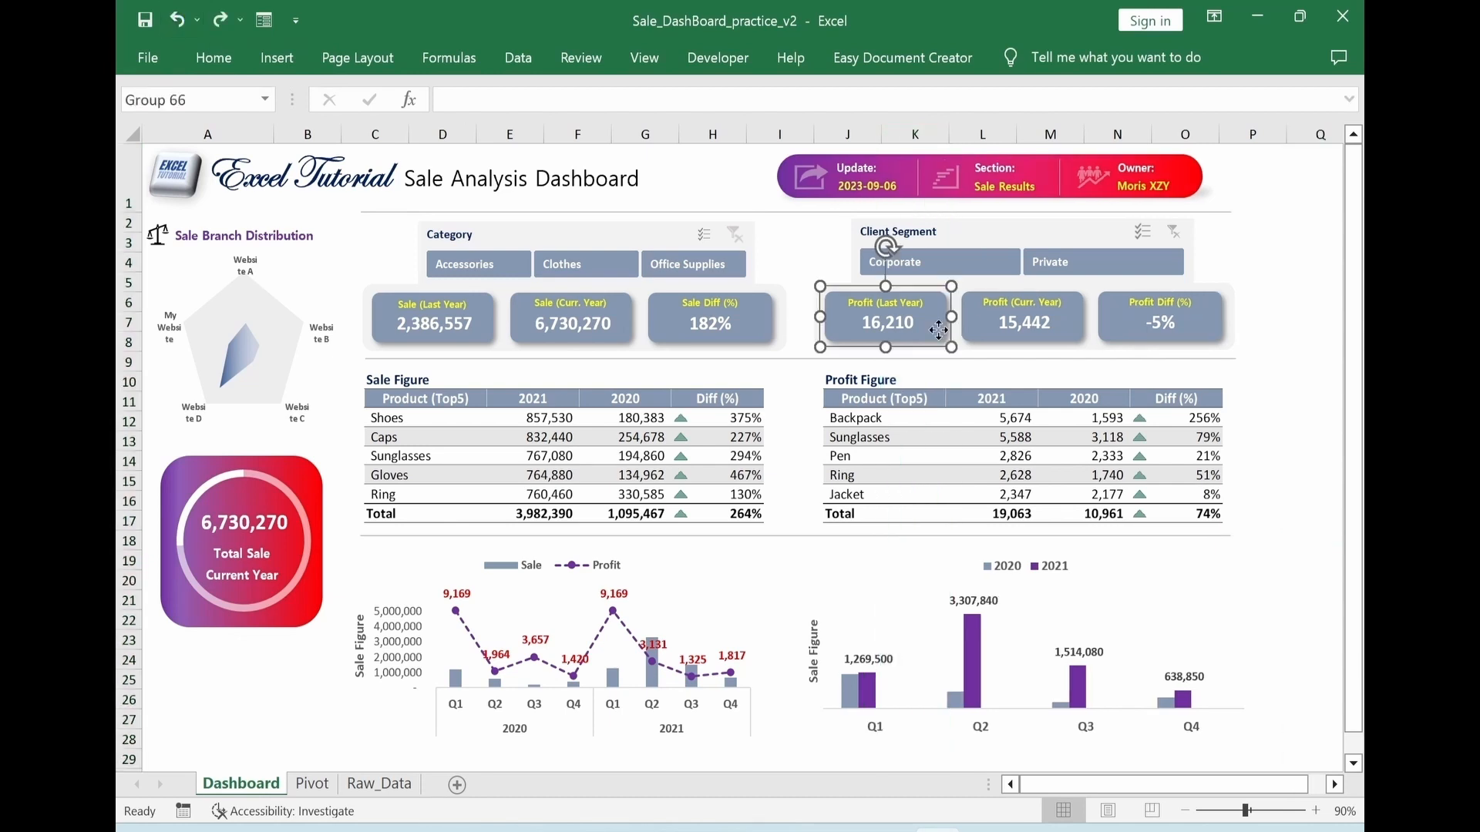
right_click(937, 330)
left_click(1036, 679)
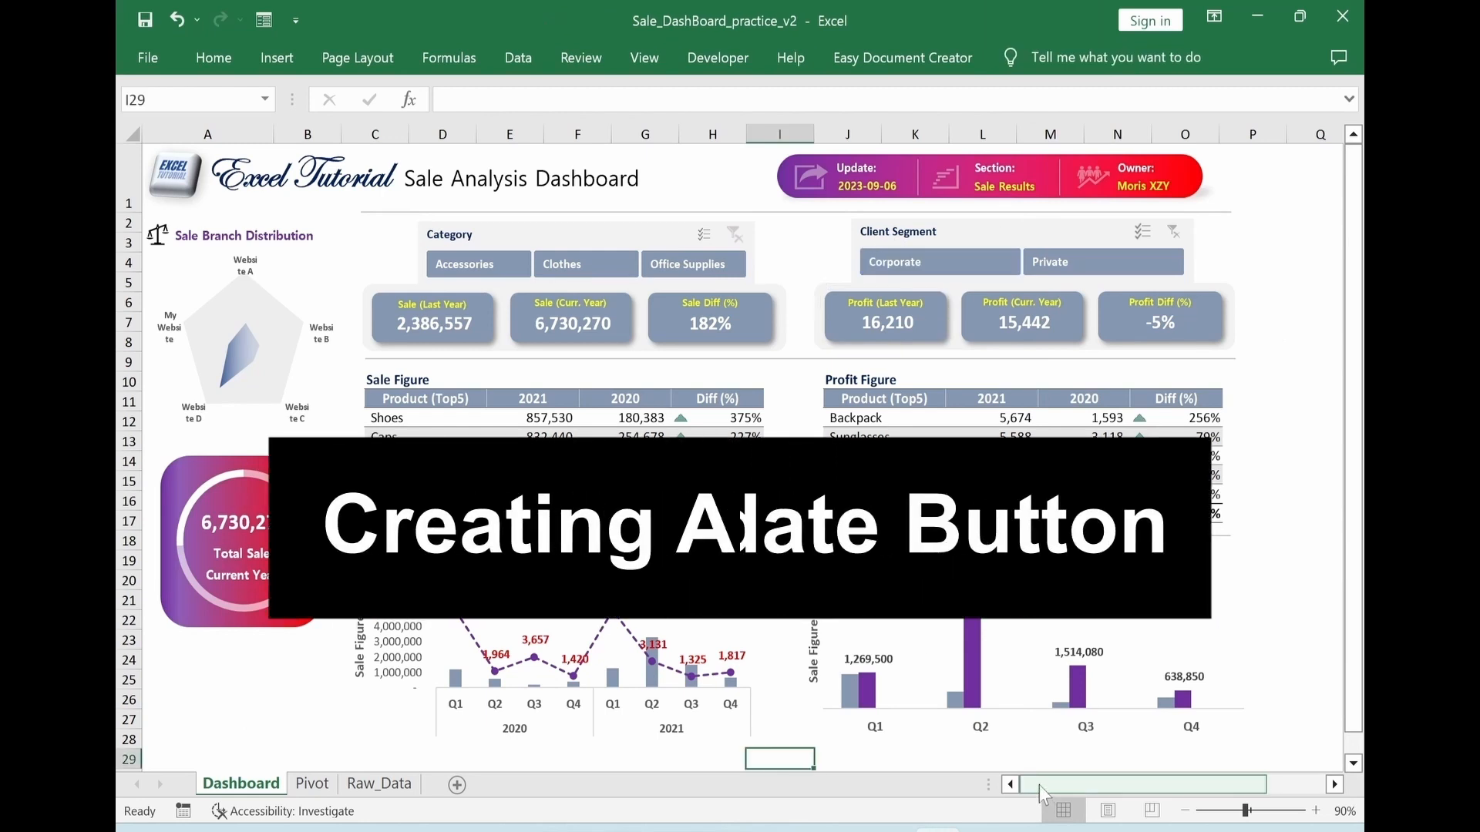
Look at the dashboard's Update button and the Refresh All options on the Raw_Data sheet, and return to the Dashboard sheet
left_click_drag(1039, 785, 1083, 786)
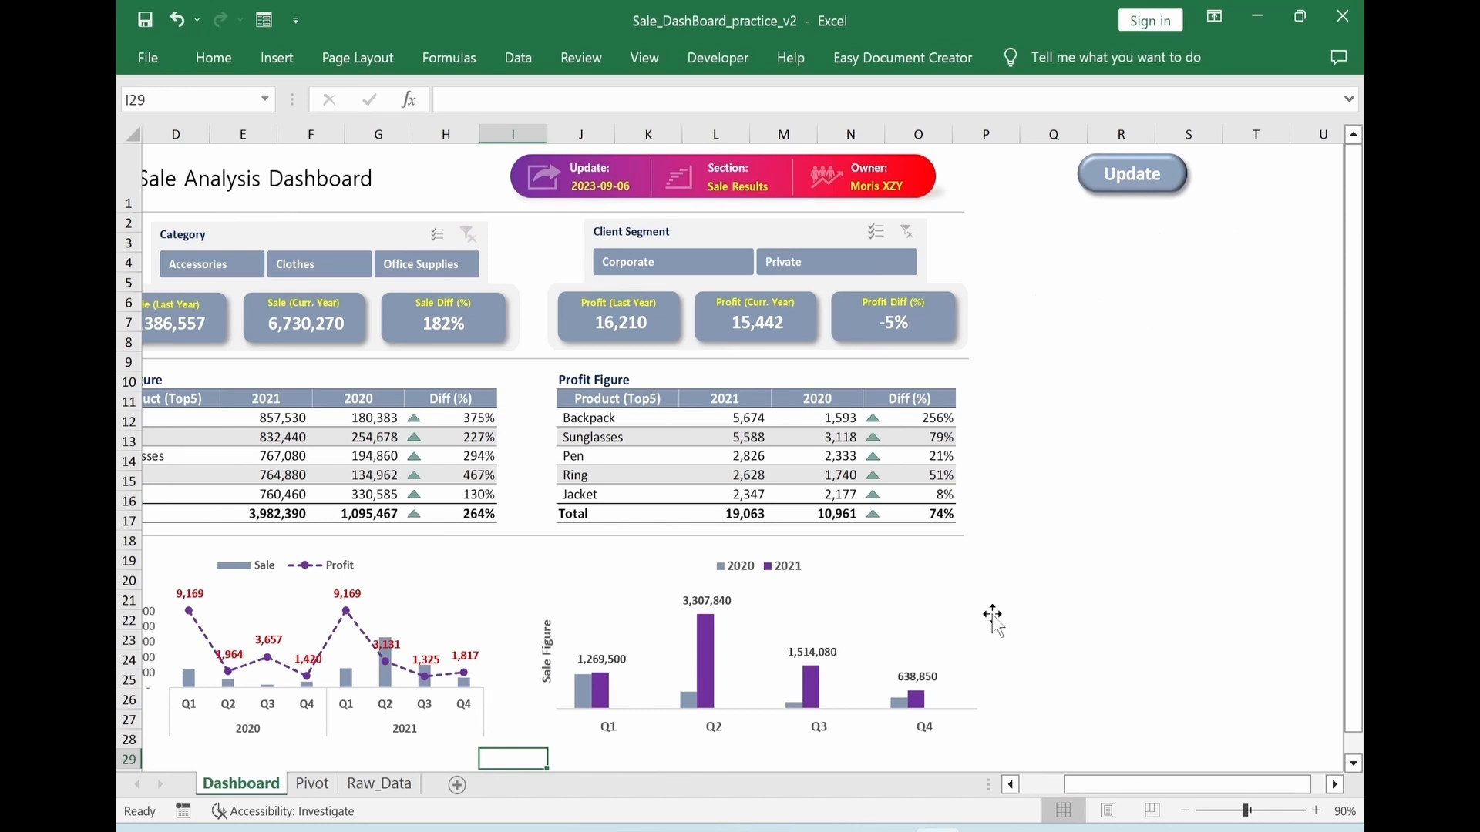
left_click(378, 785)
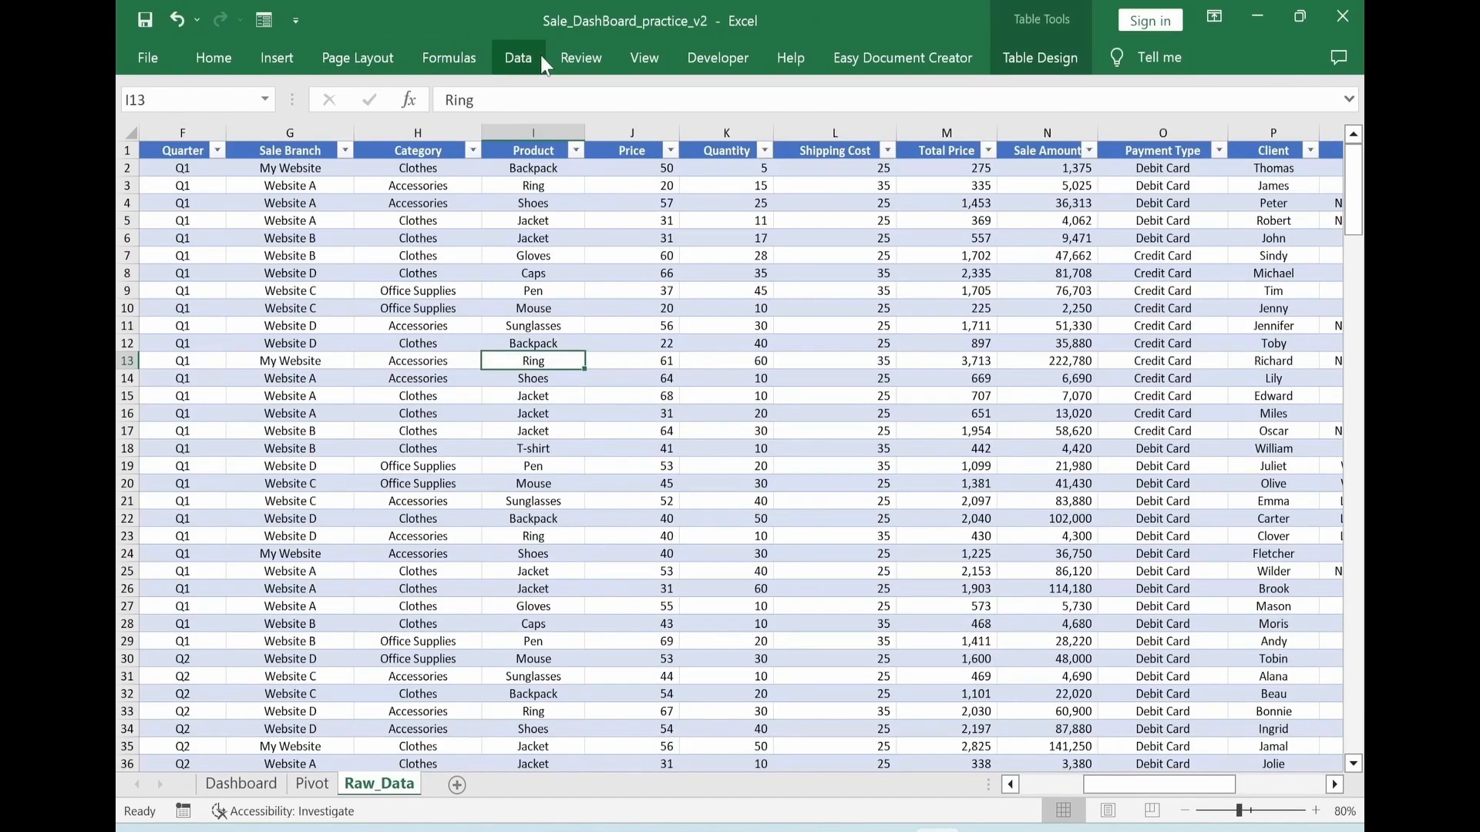
left_click(512, 60)
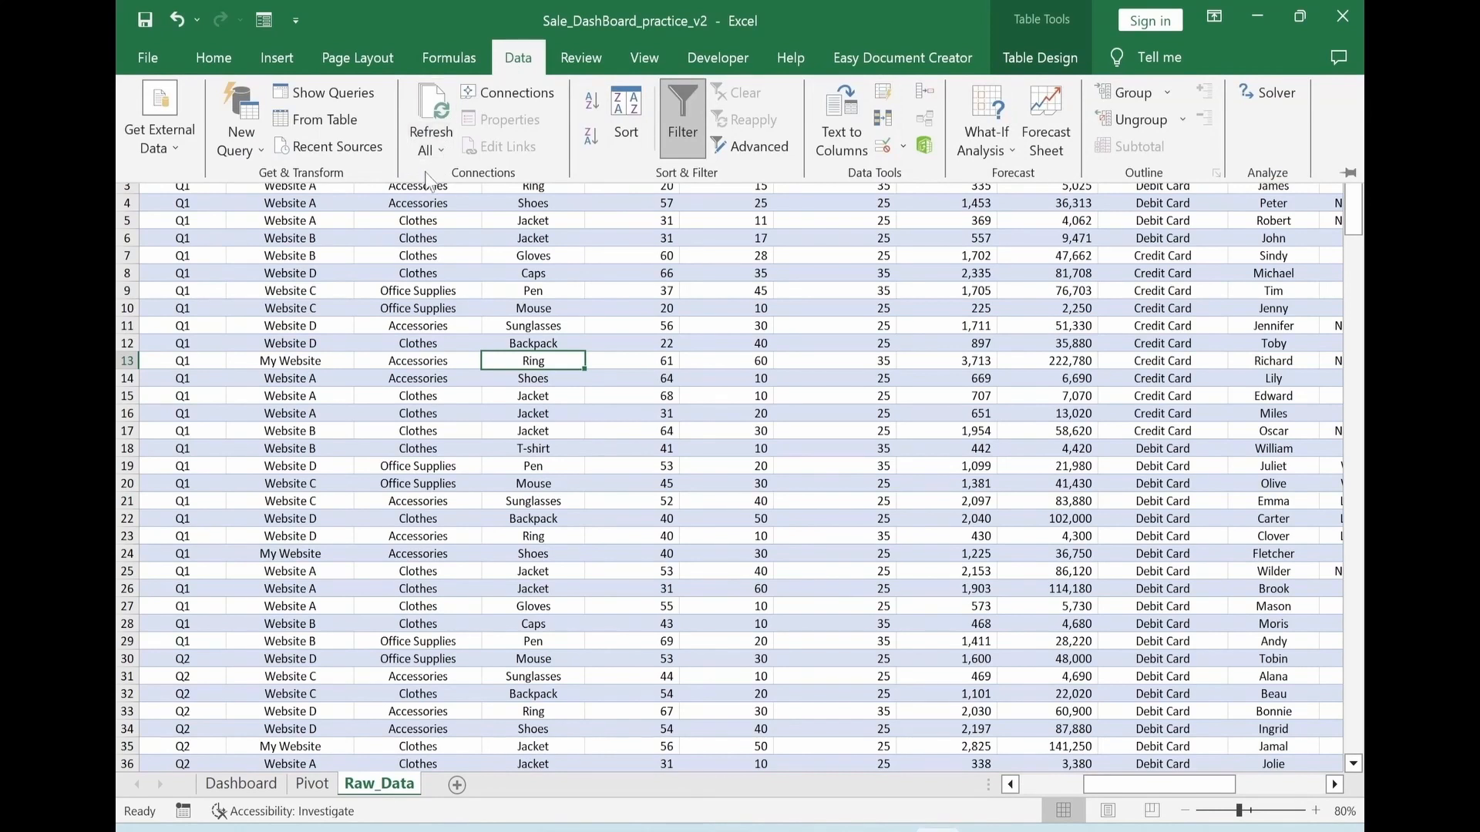
left_click(424, 150)
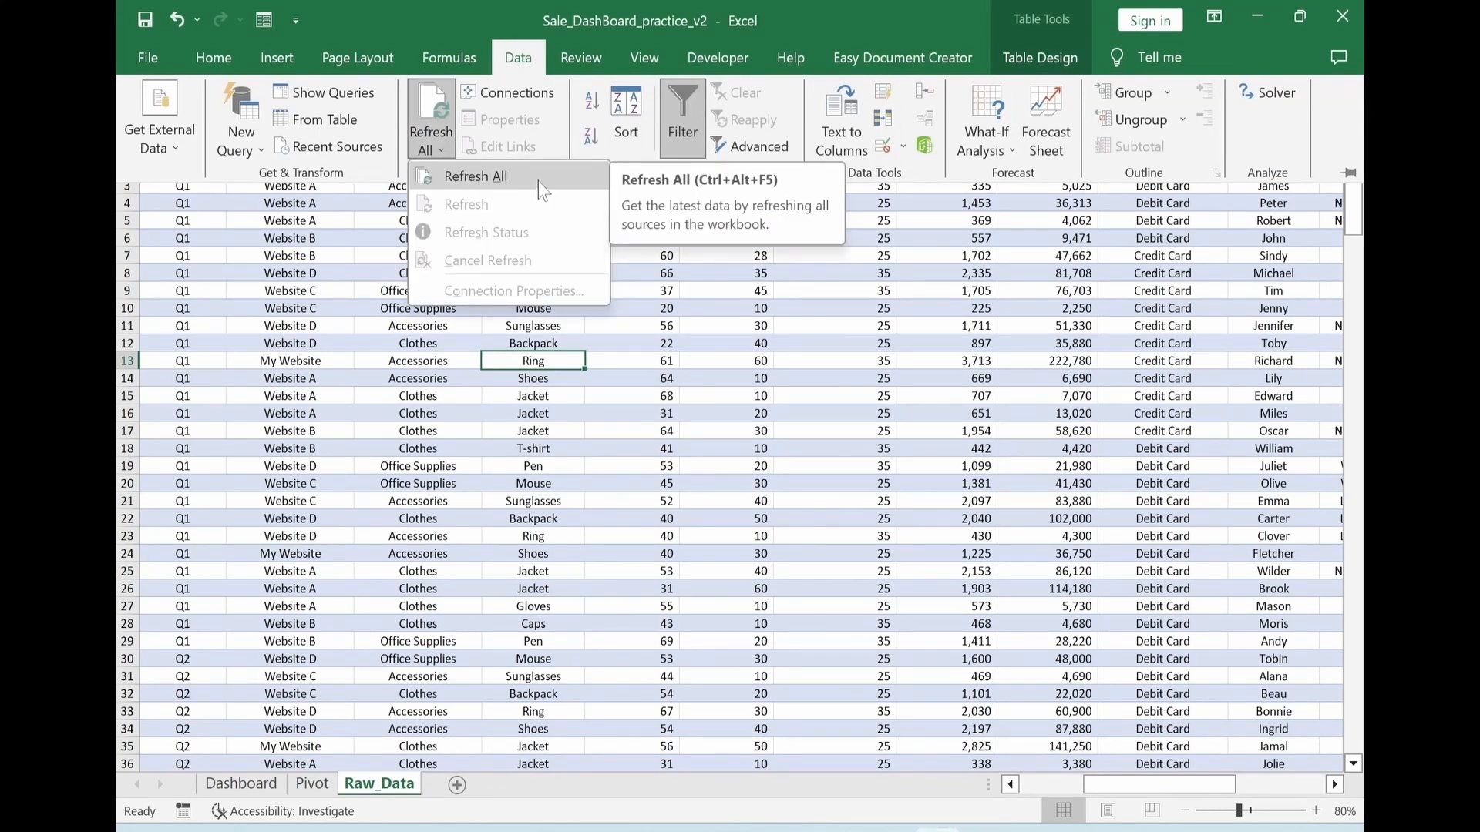
left_click(387, 17)
left_click(240, 784)
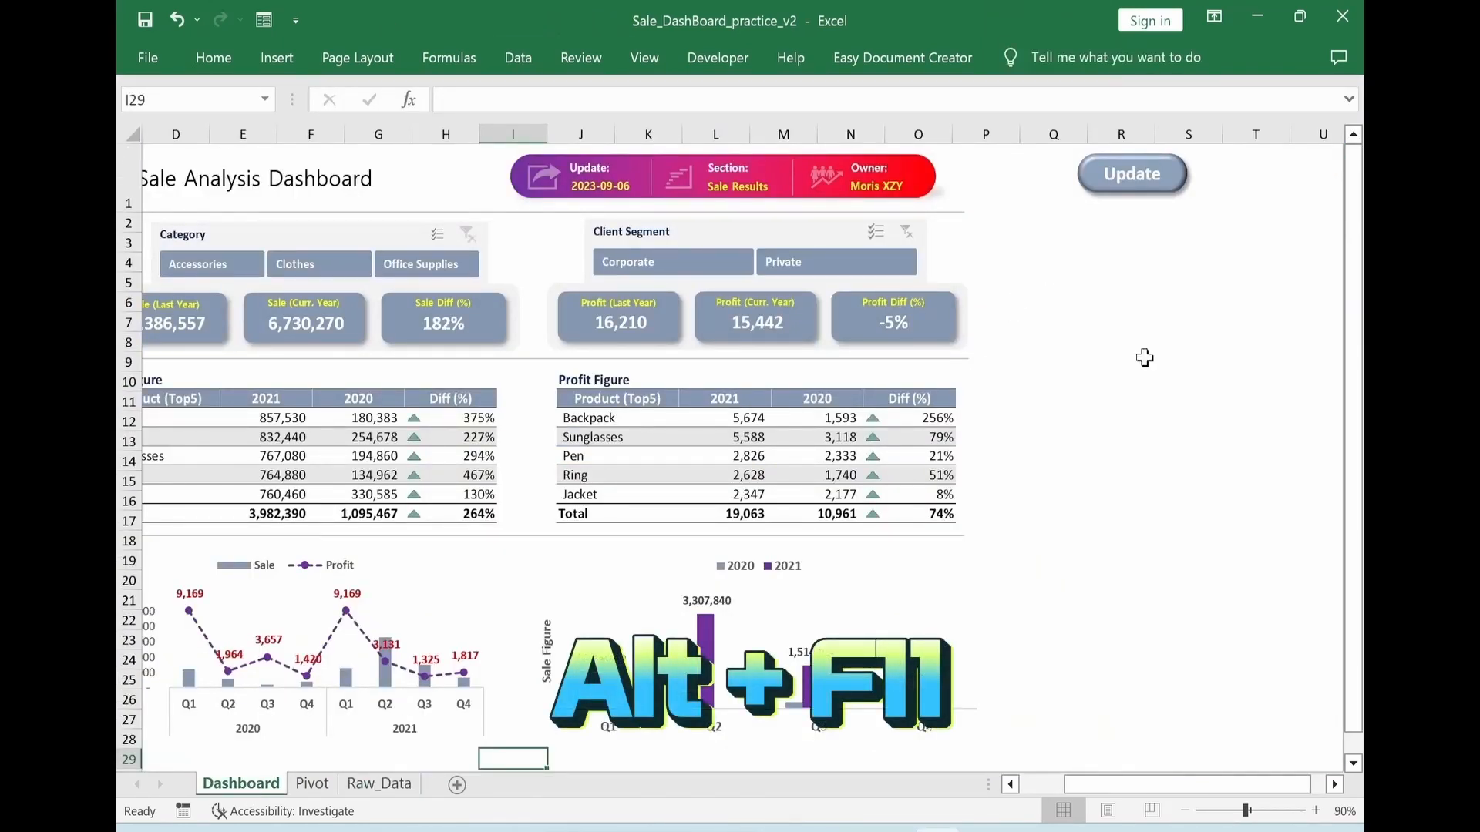
Open the Visual Basic editor and insert a new module into the dashboard workbook's project
key("alt+F11")
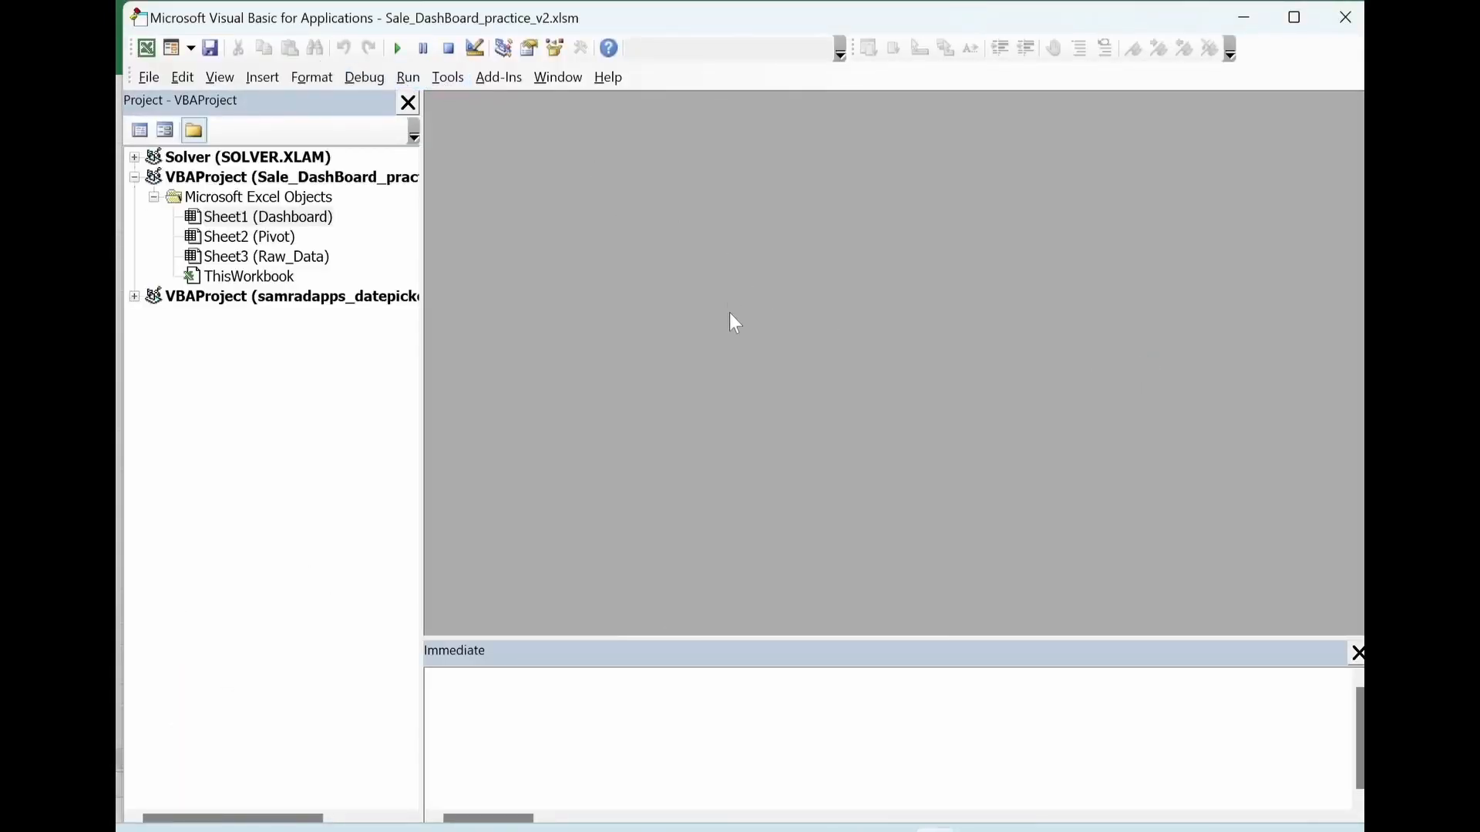
left_click(264, 78)
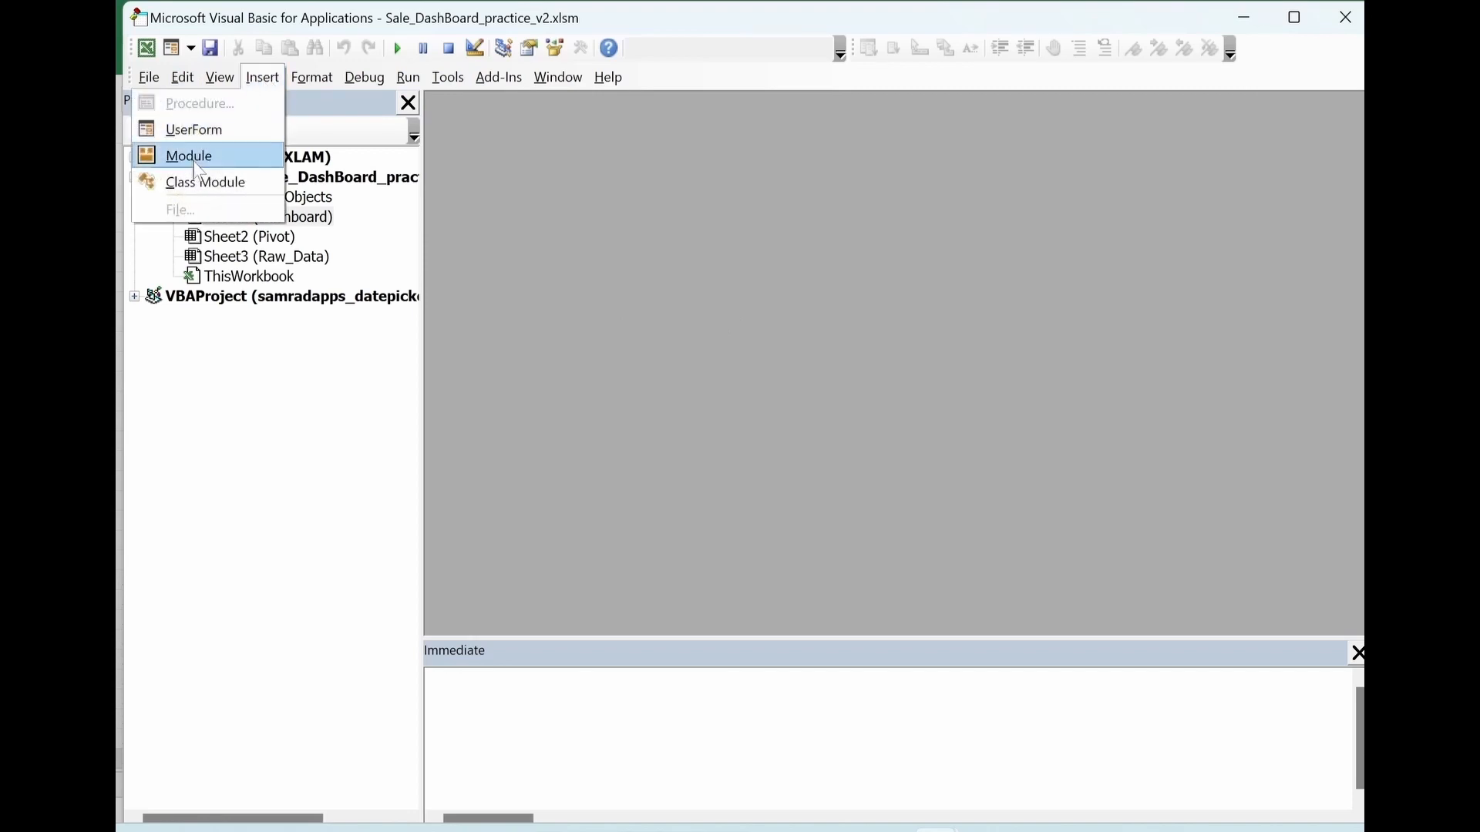
left_click(197, 157)
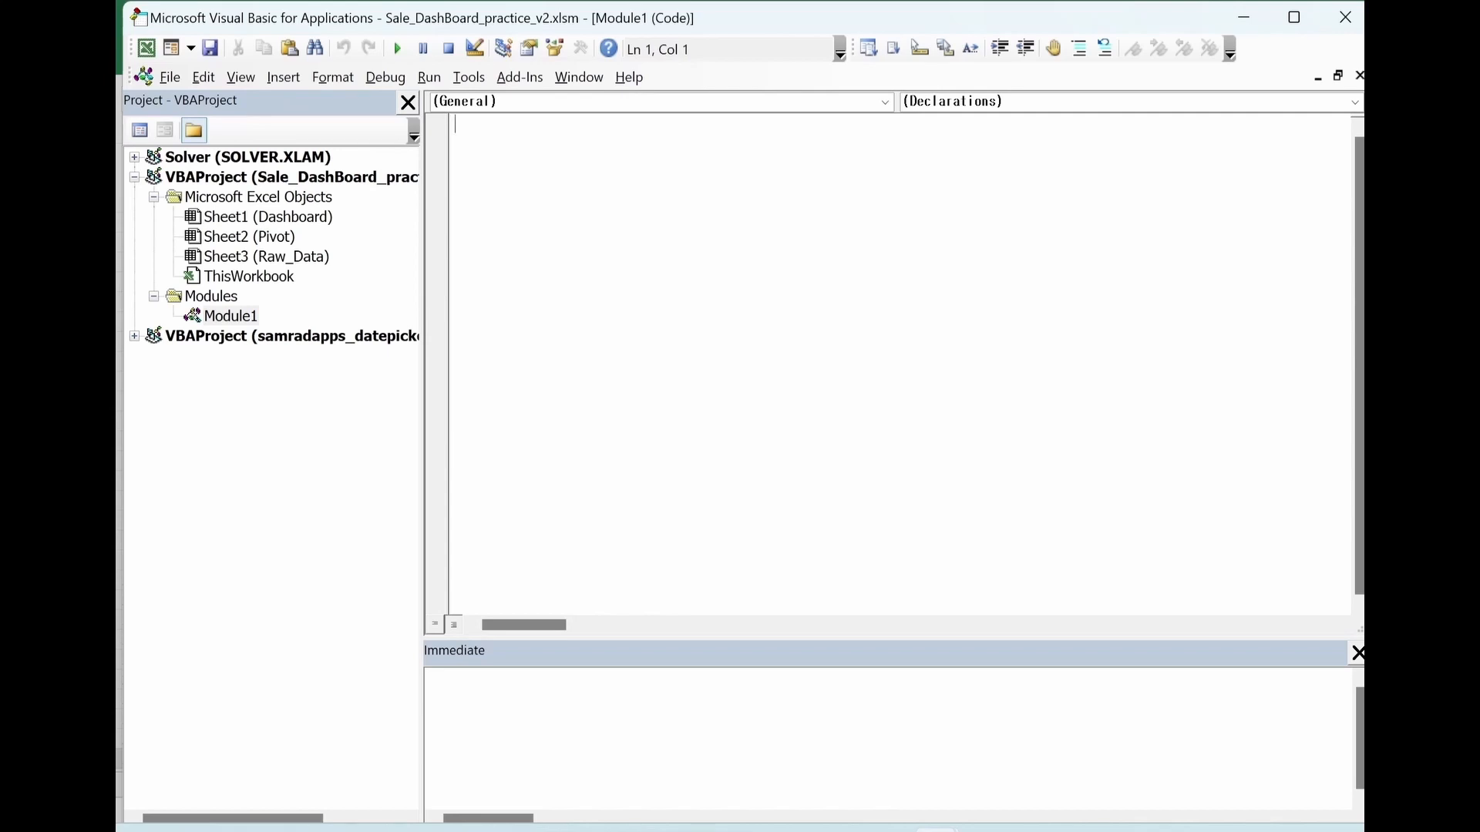
Write a macro named updateData containing ActiveWorkbook.RefreshAll, and close the Visual Basic editor
type("Sub update")
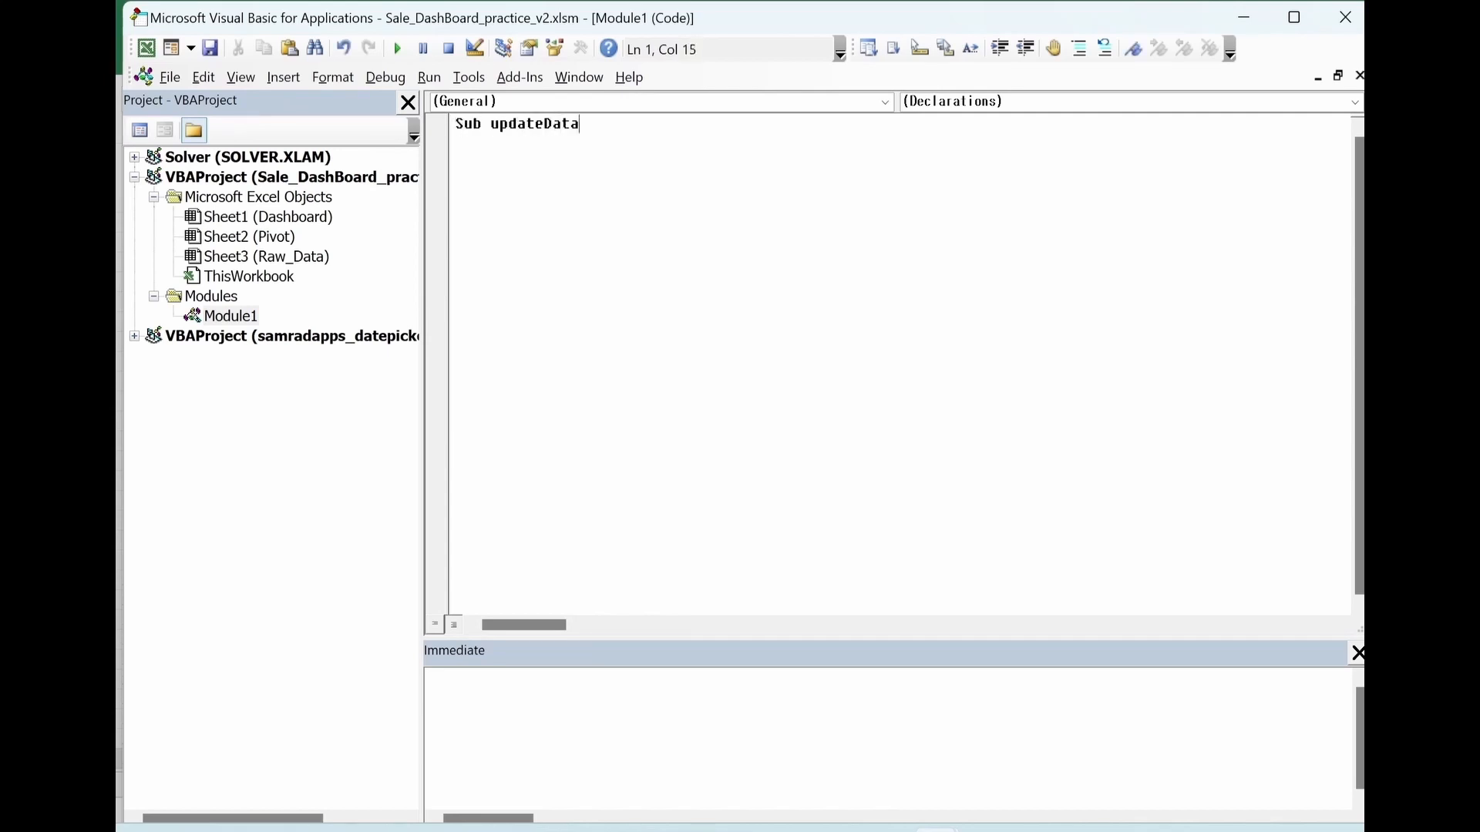
type("Data")
key("Return")
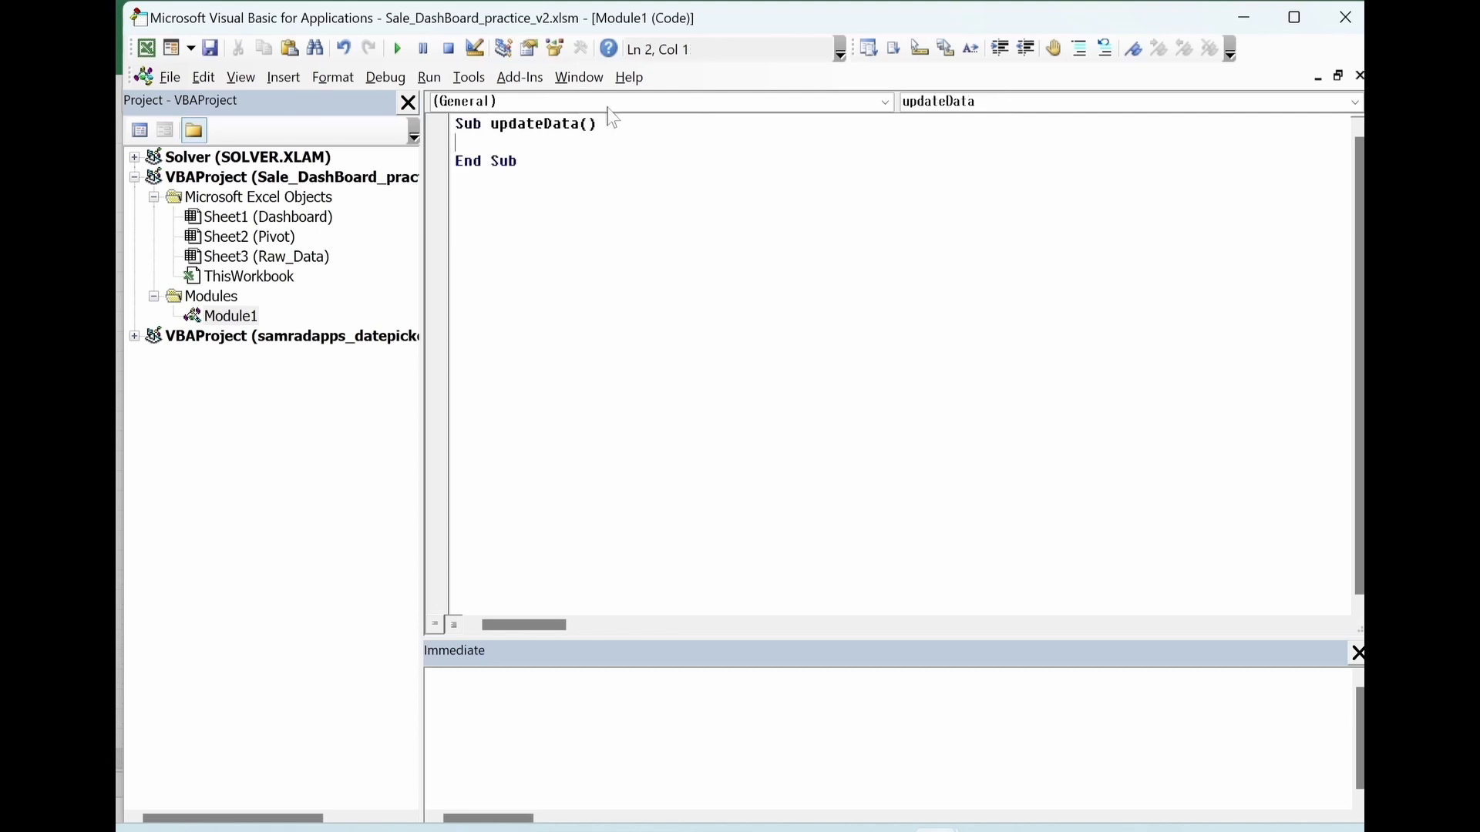
key("Return")
key("Return")
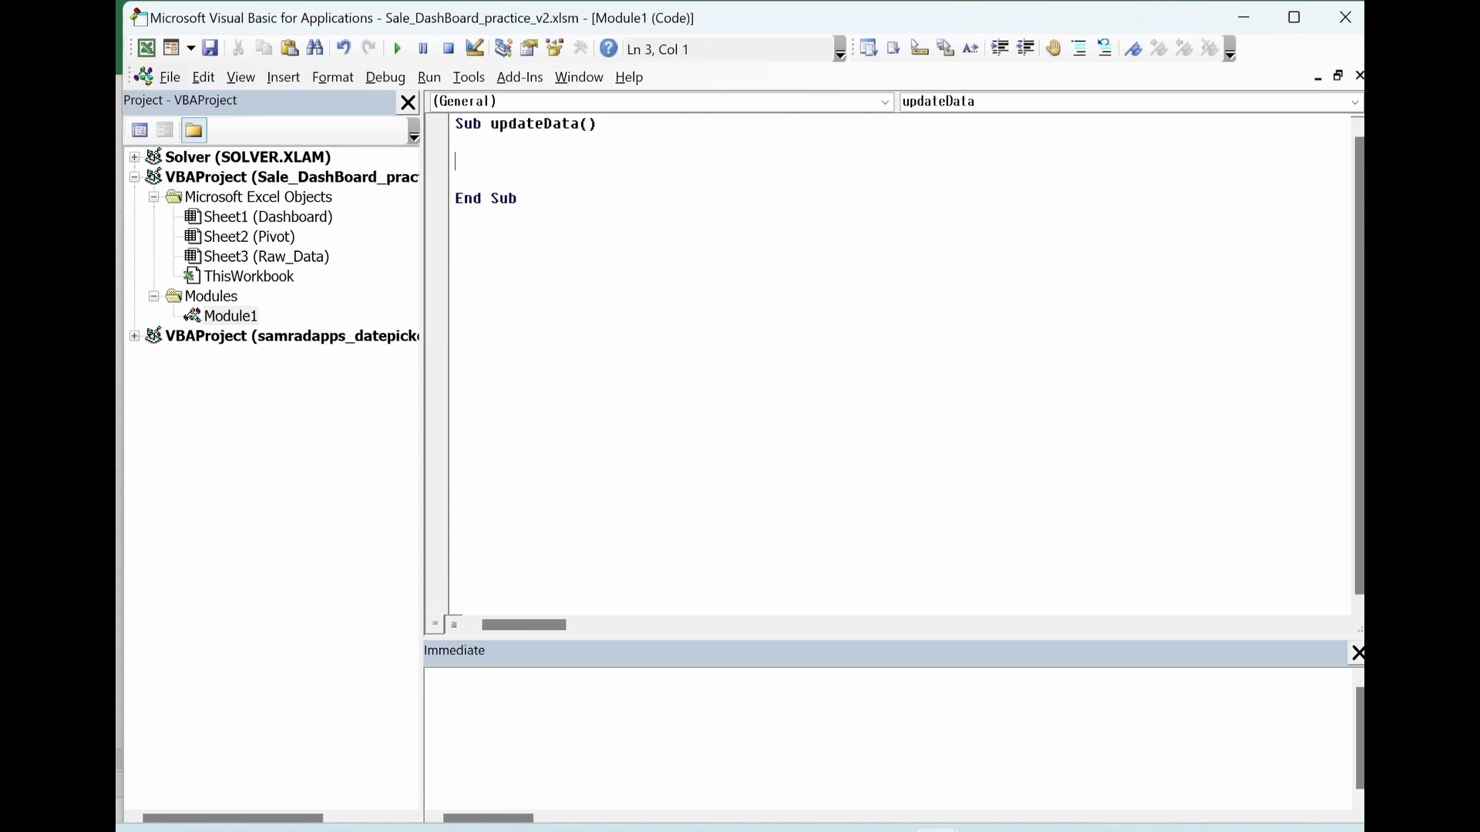
type("ActiveWorkbook.RefreshAll")
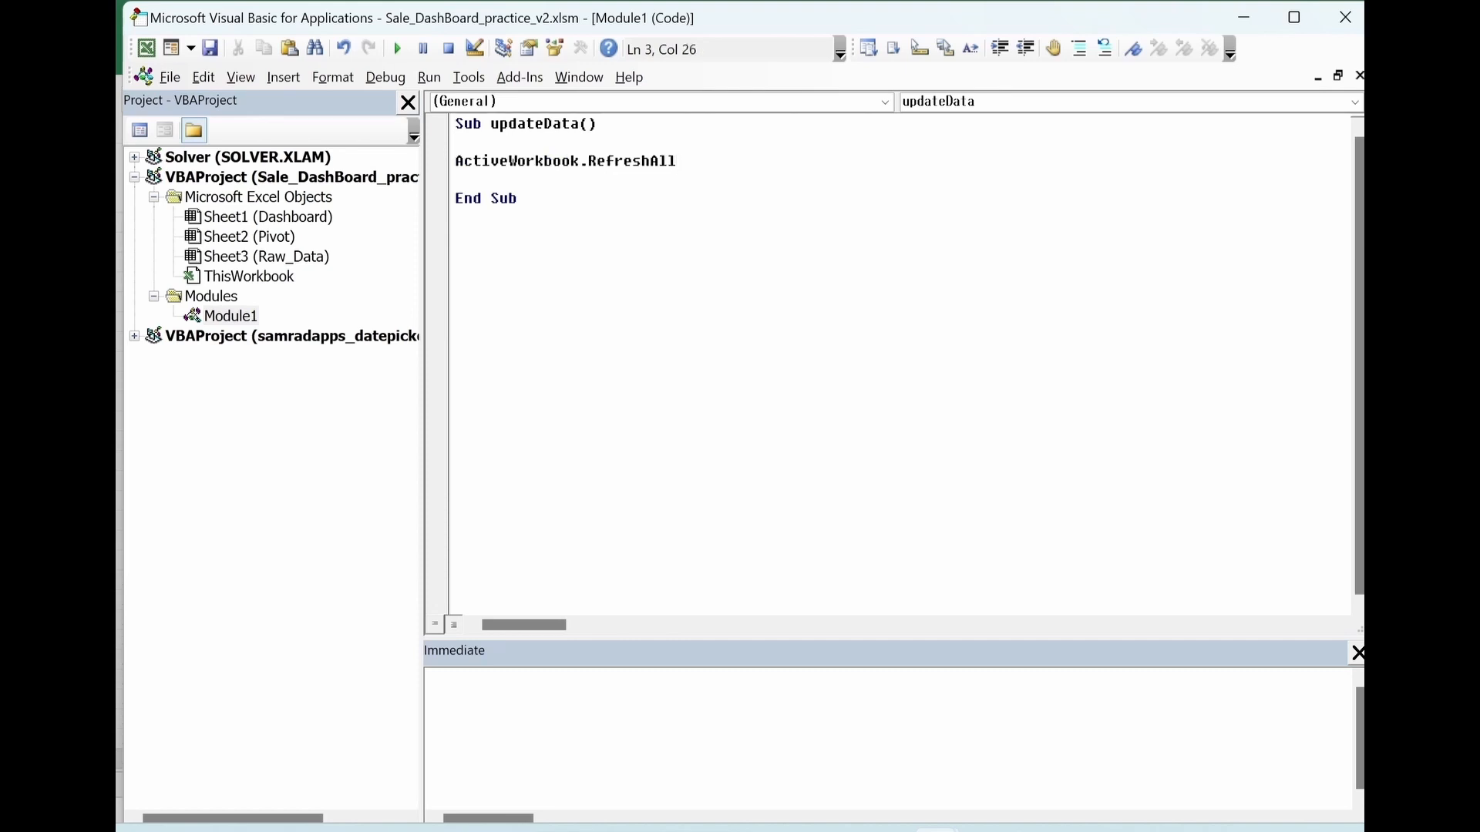
left_click(456, 217)
left_click(1344, 17)
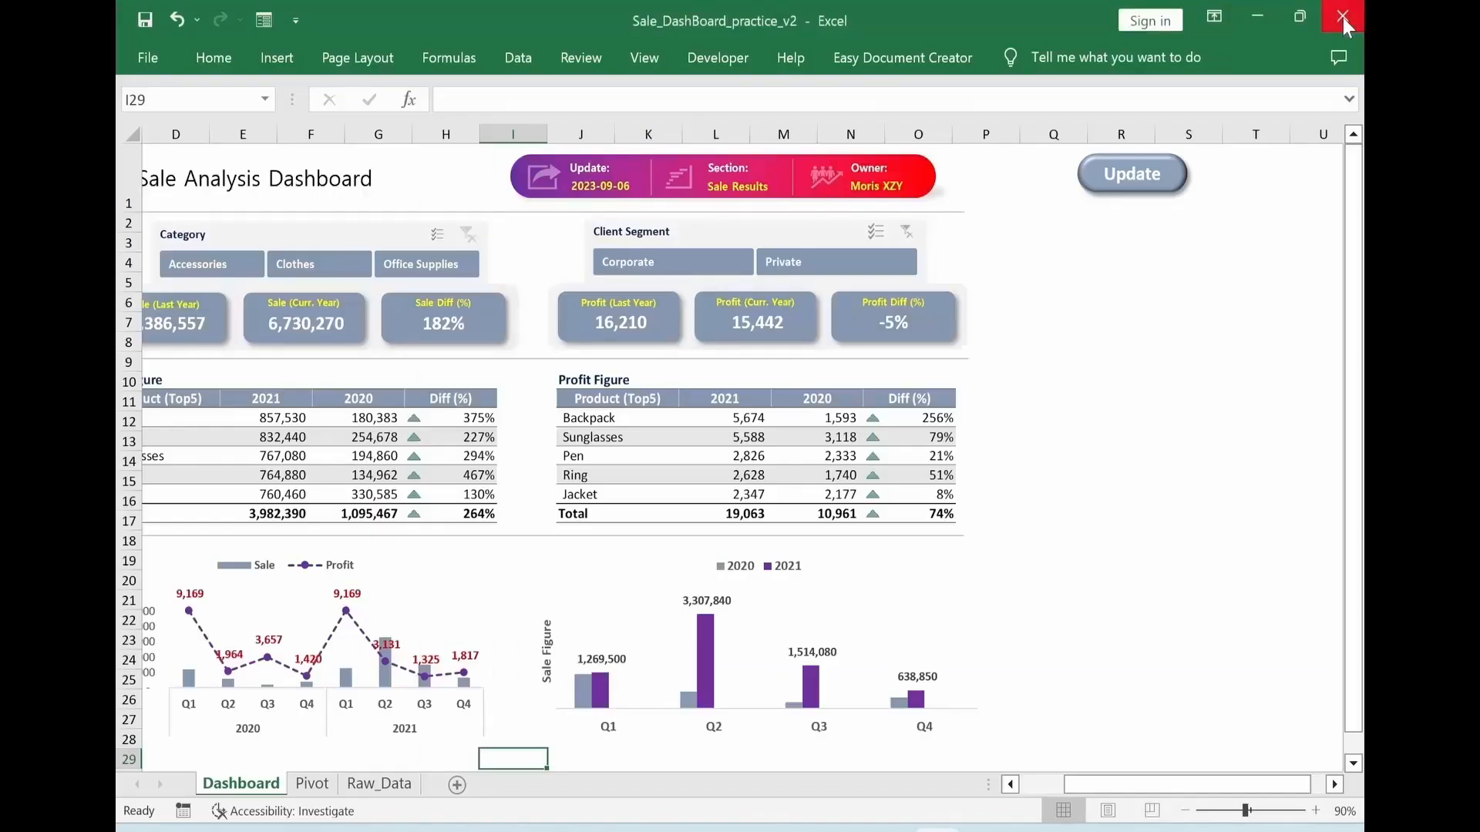
Assign the updateData macro to the Update button on the Dashboard sheet and deselect the button
right_click(1111, 198)
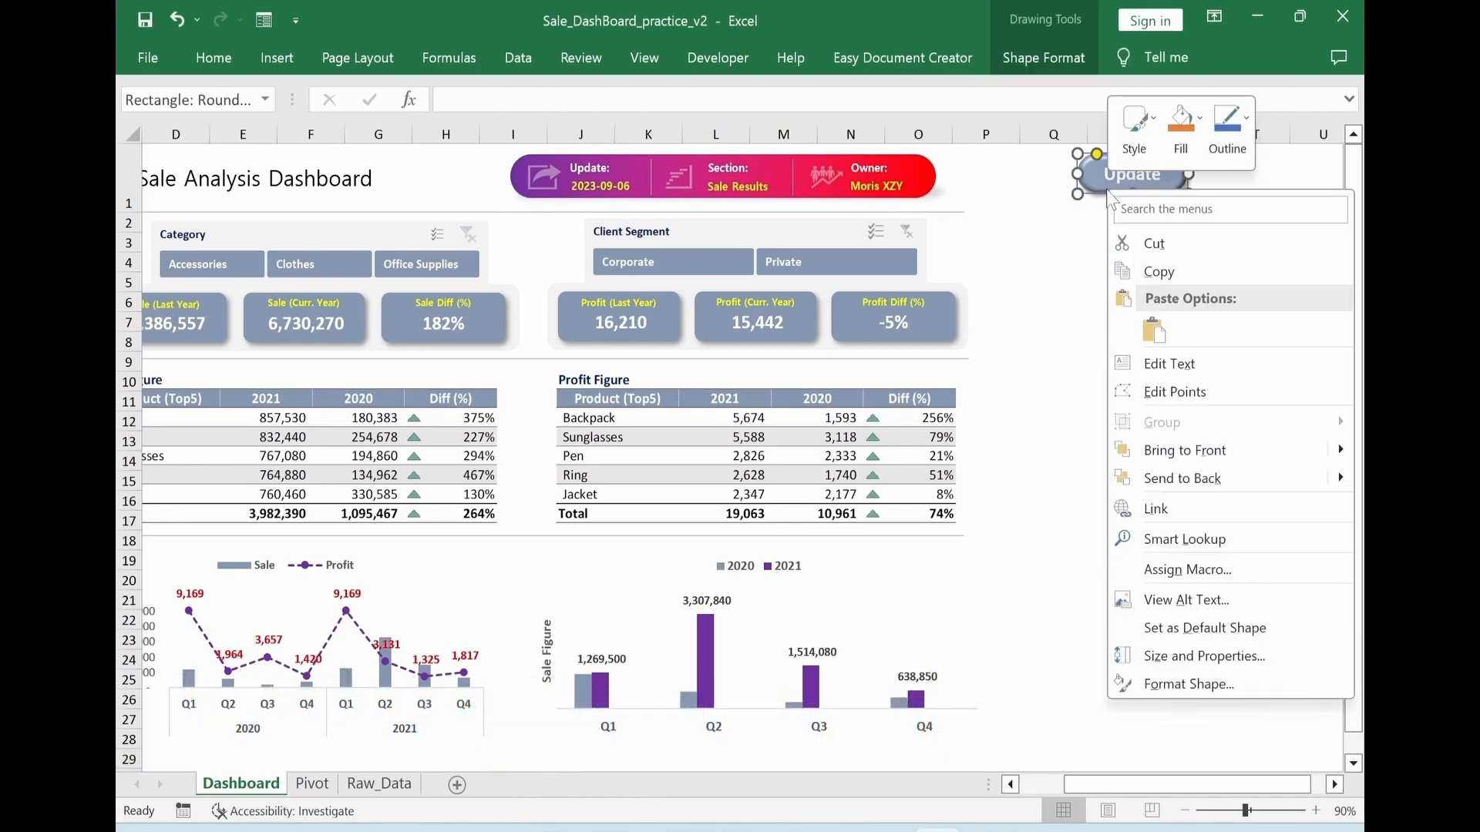
left_click(1241, 571)
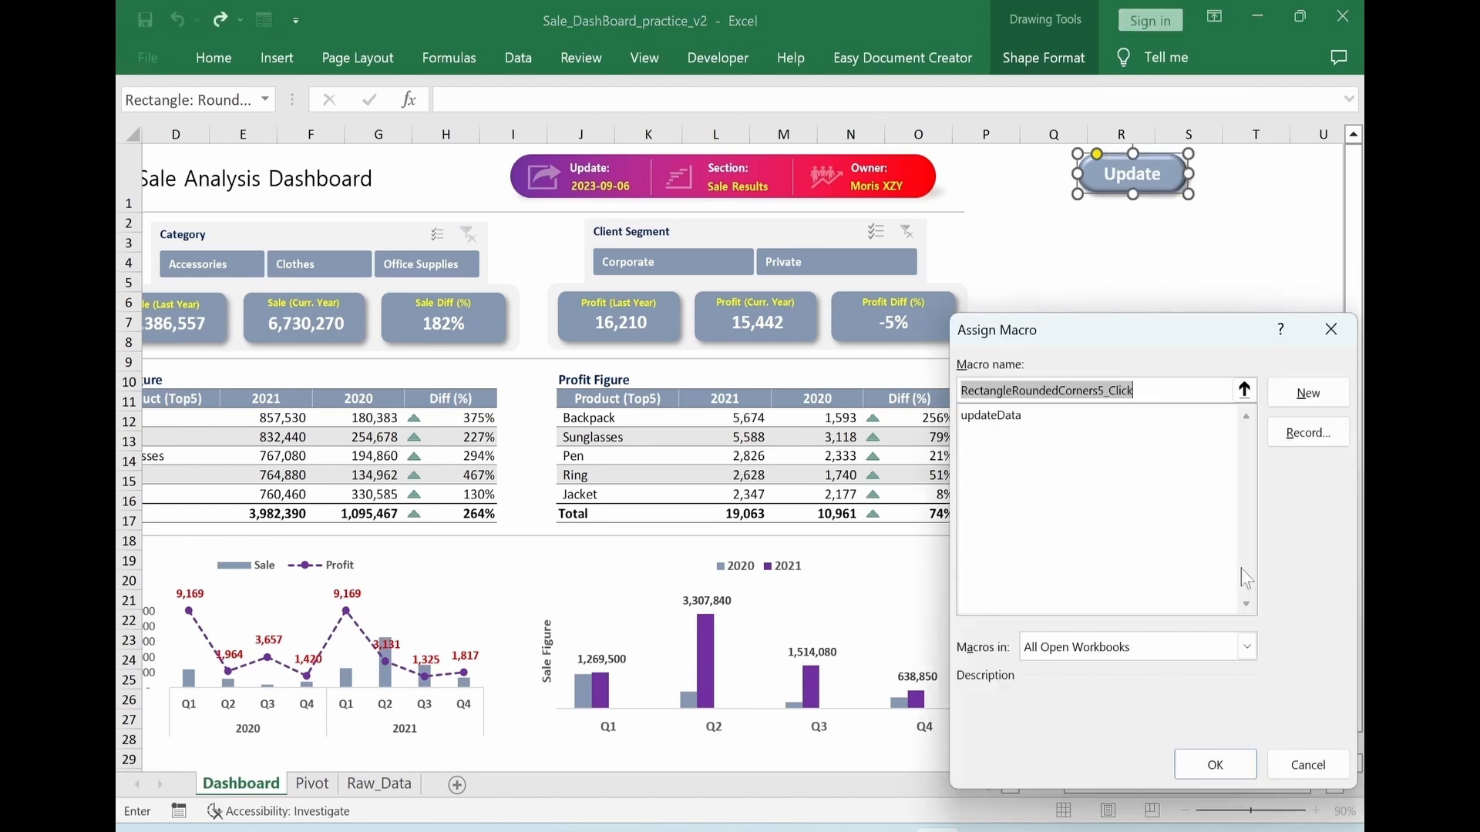
left_click(991, 420)
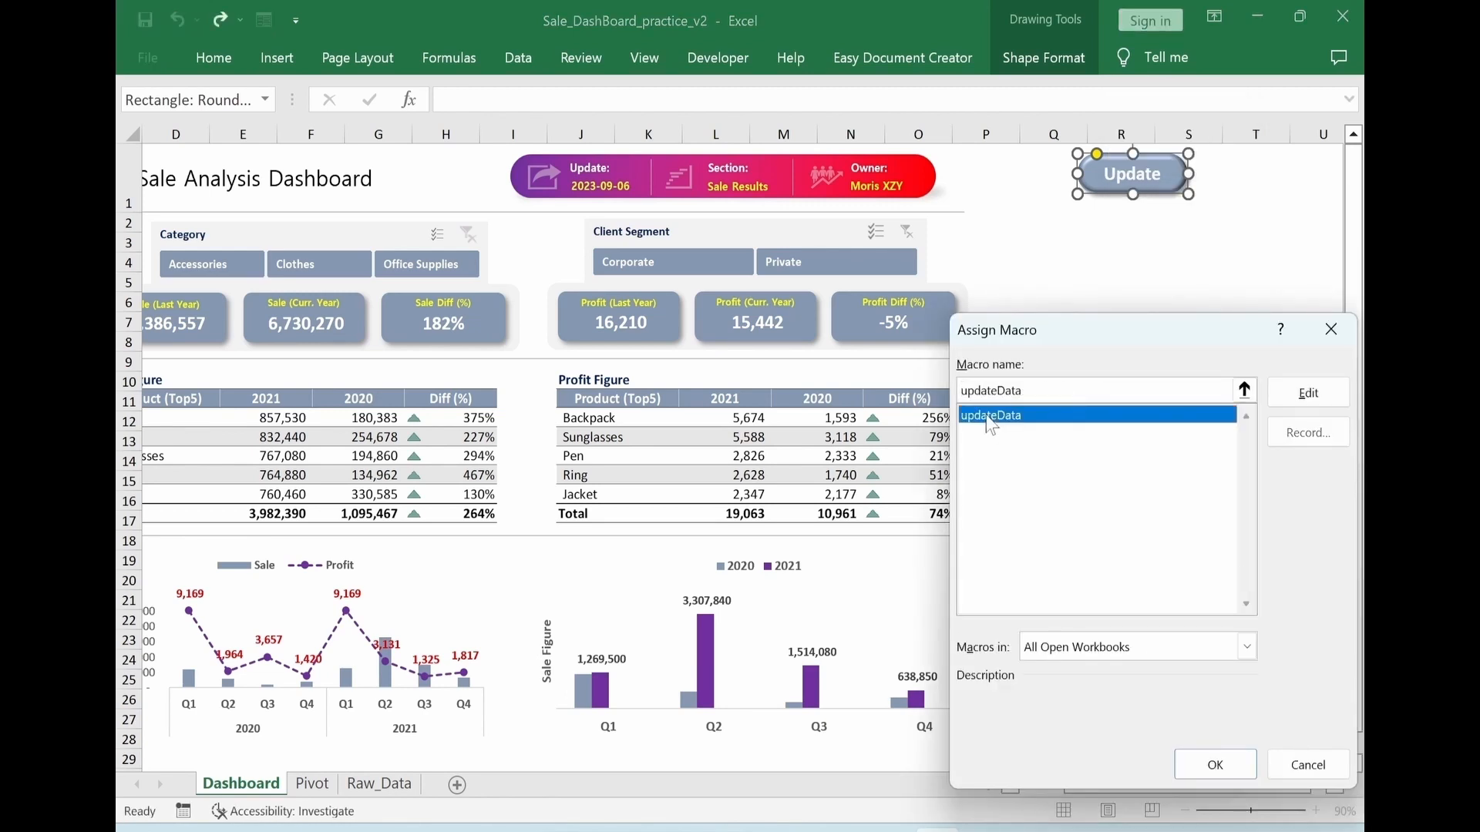
left_click(1200, 775)
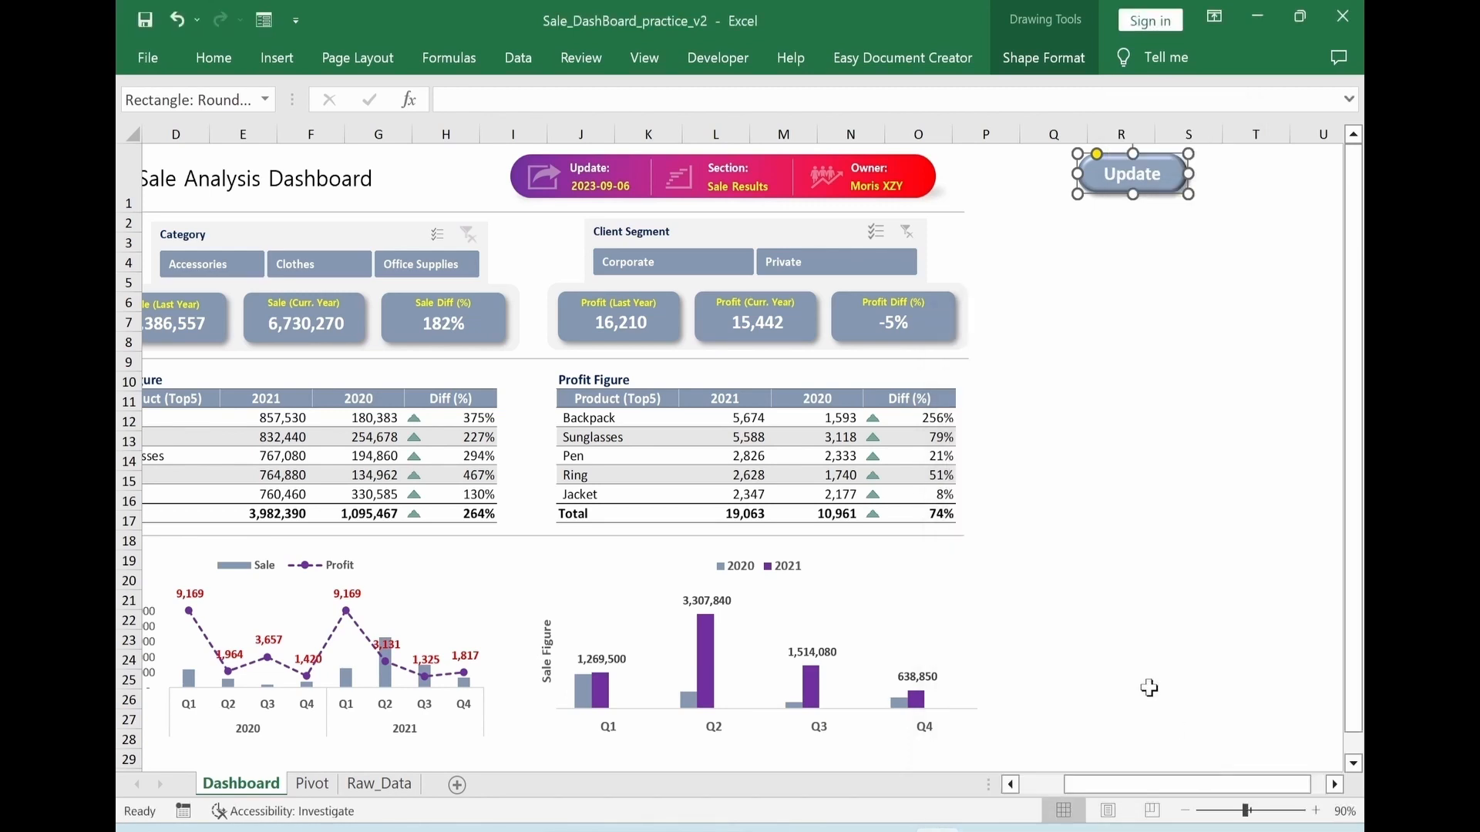
left_click(1127, 521)
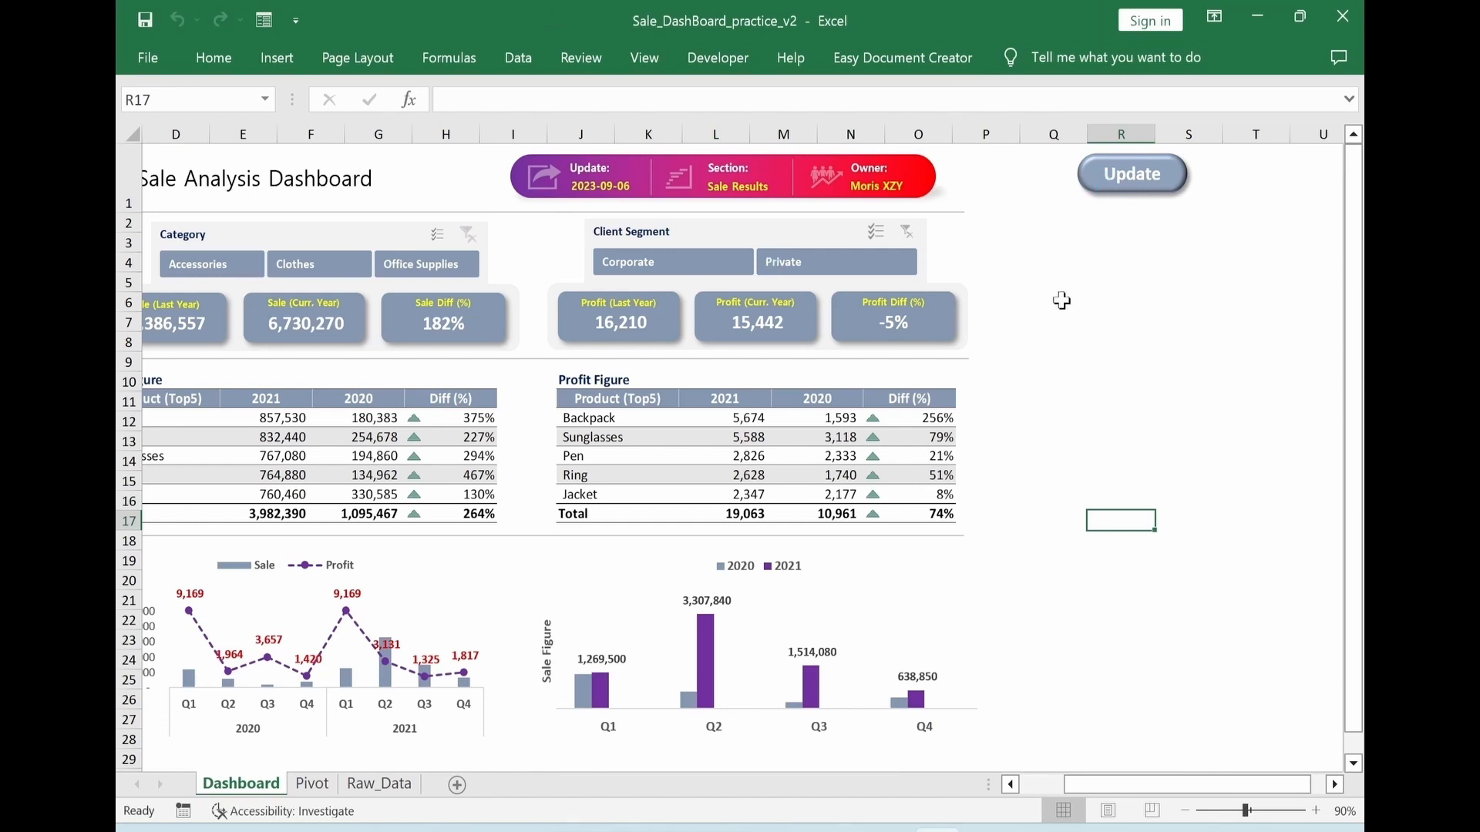
Turn off Display header in the Category slicer's settings
left_click_drag(1100, 781, 1035, 780)
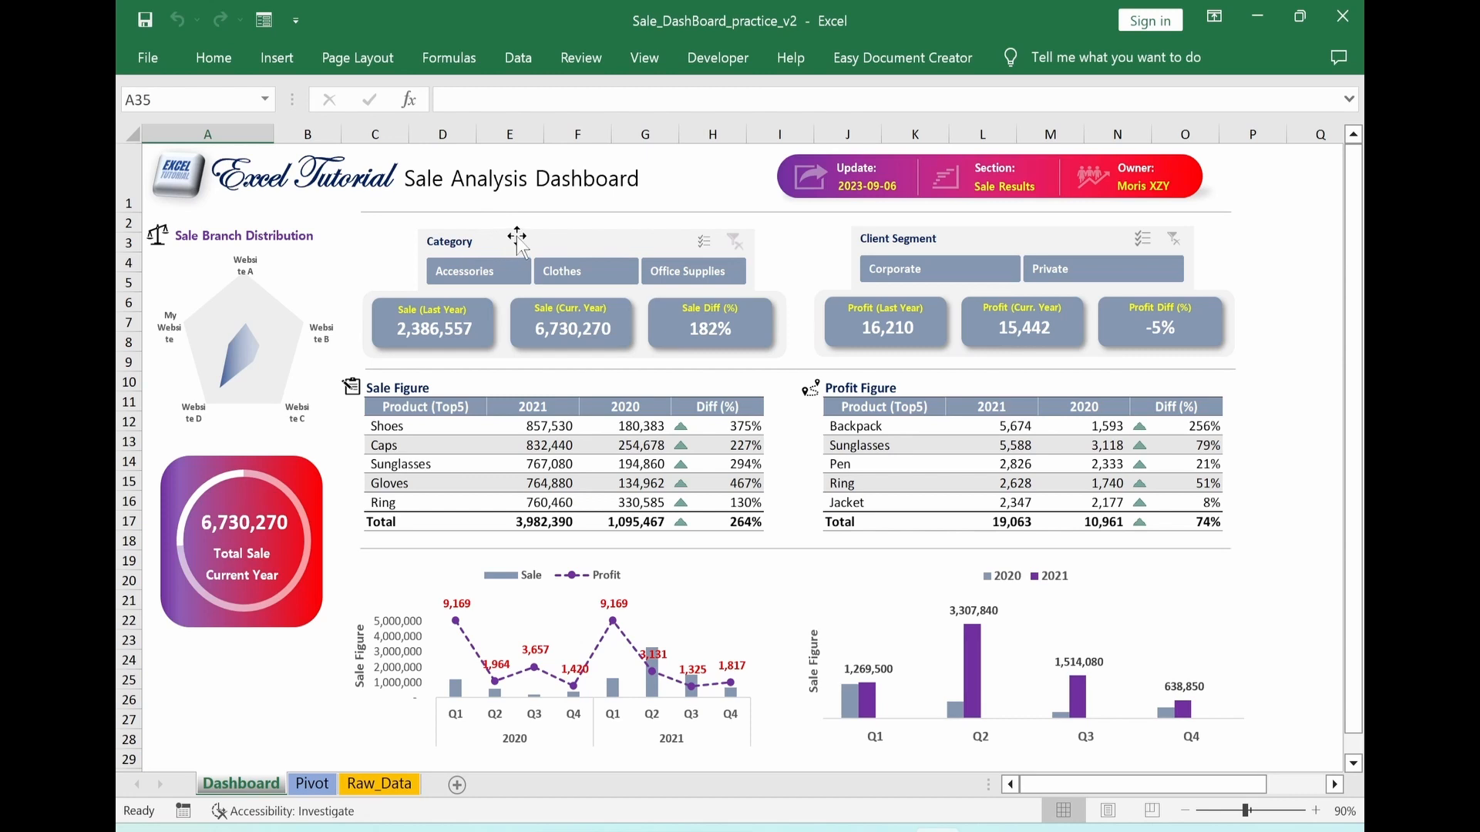
left_click(518, 238)
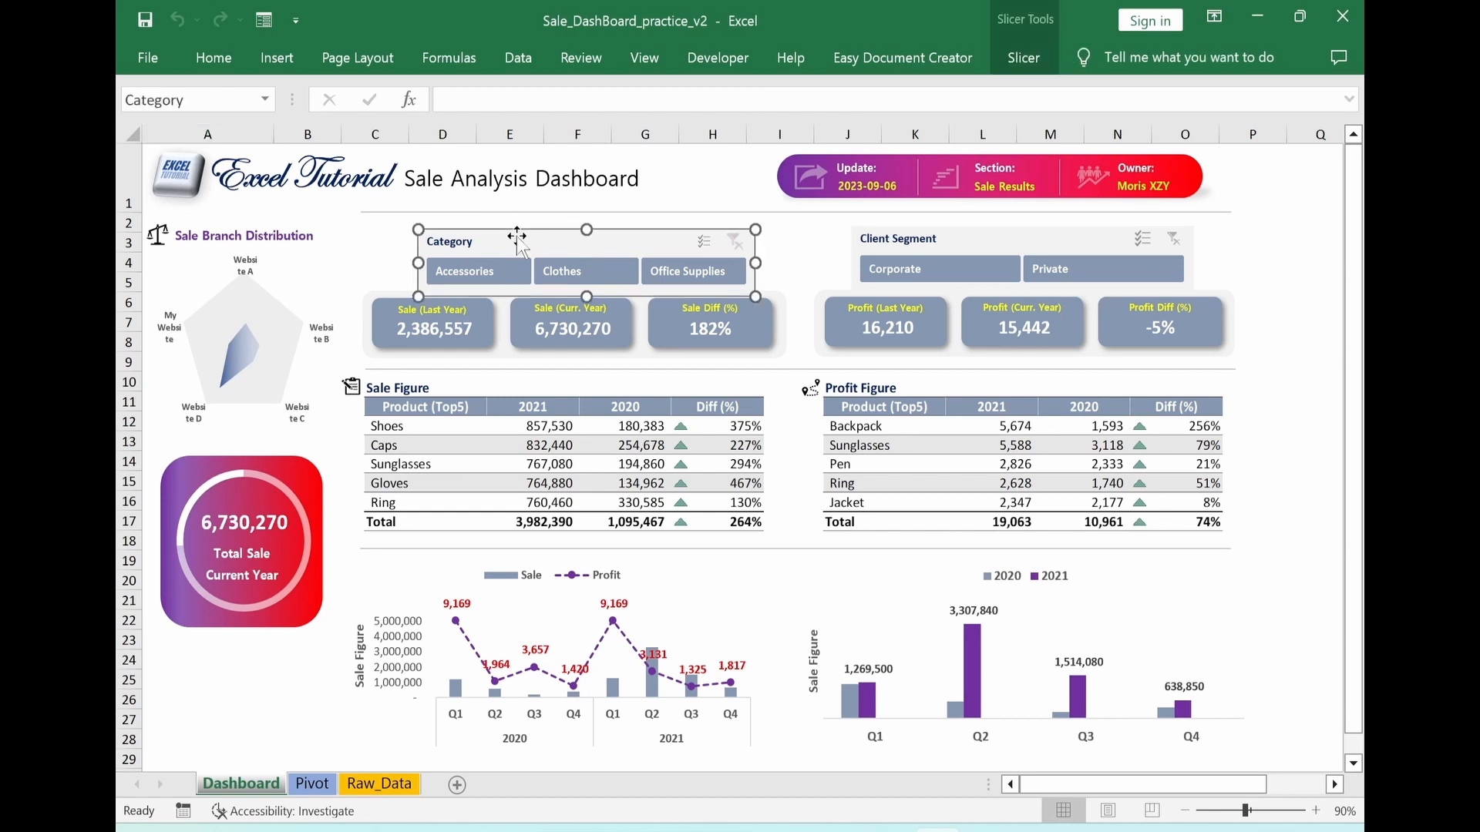
left_click(1026, 61)
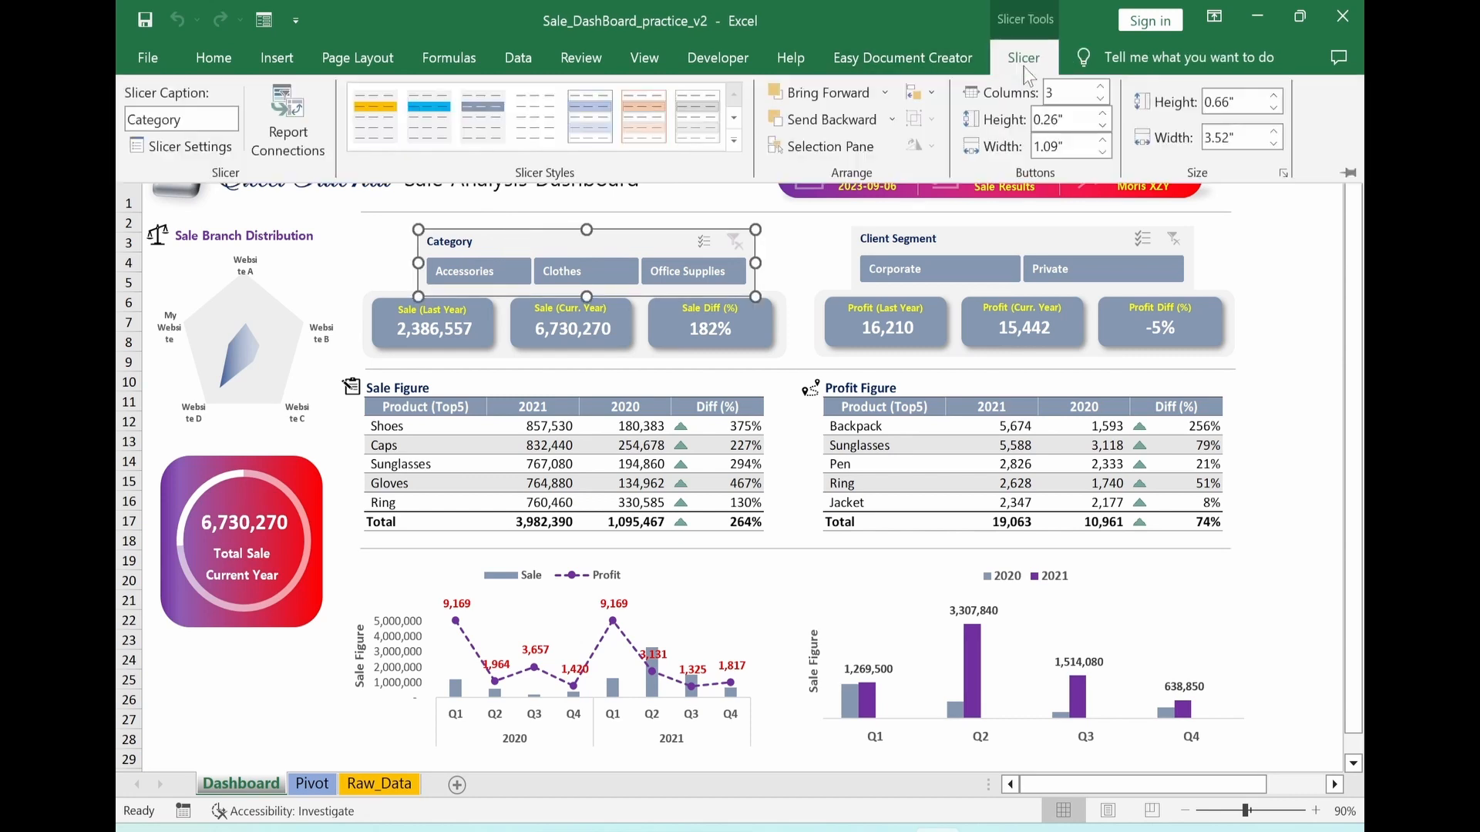
left_click(183, 148)
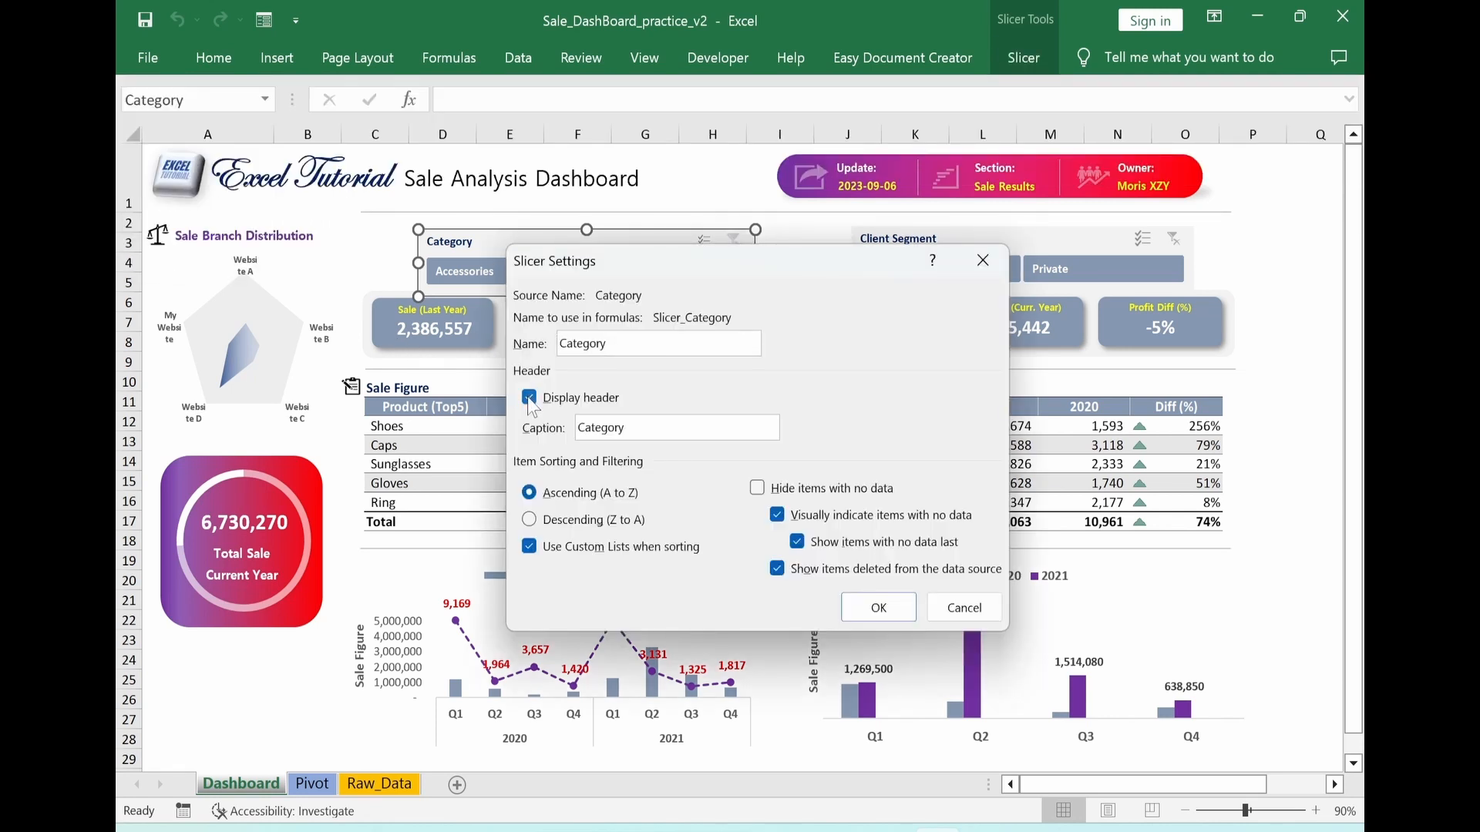
left_click(530, 398)
left_click(879, 608)
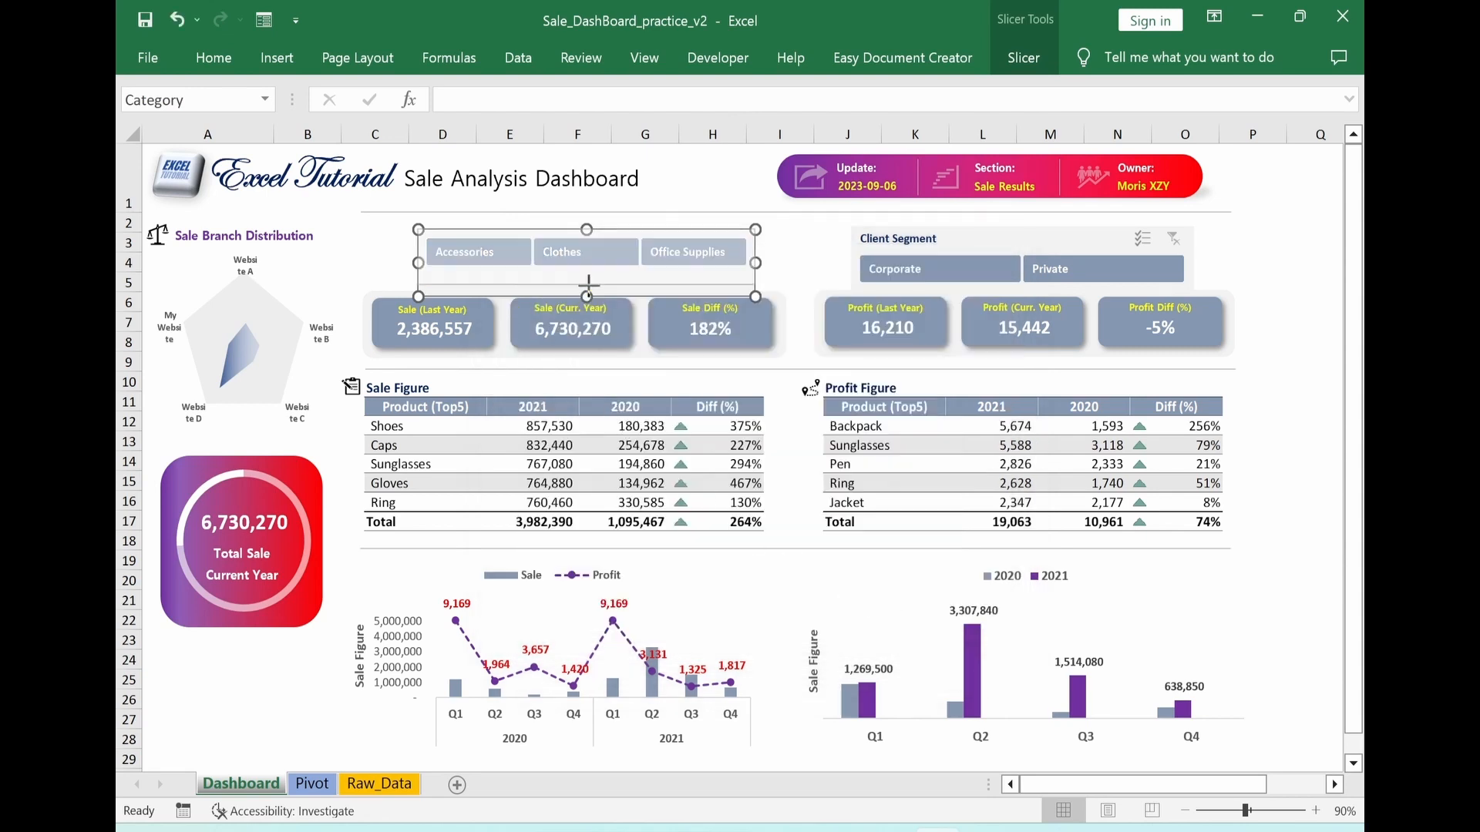
Shrink the Category slicer's height to fit its single row of buttons, move it down just above the sale cards, and deselect it
left_click_drag(587, 286, 587, 276)
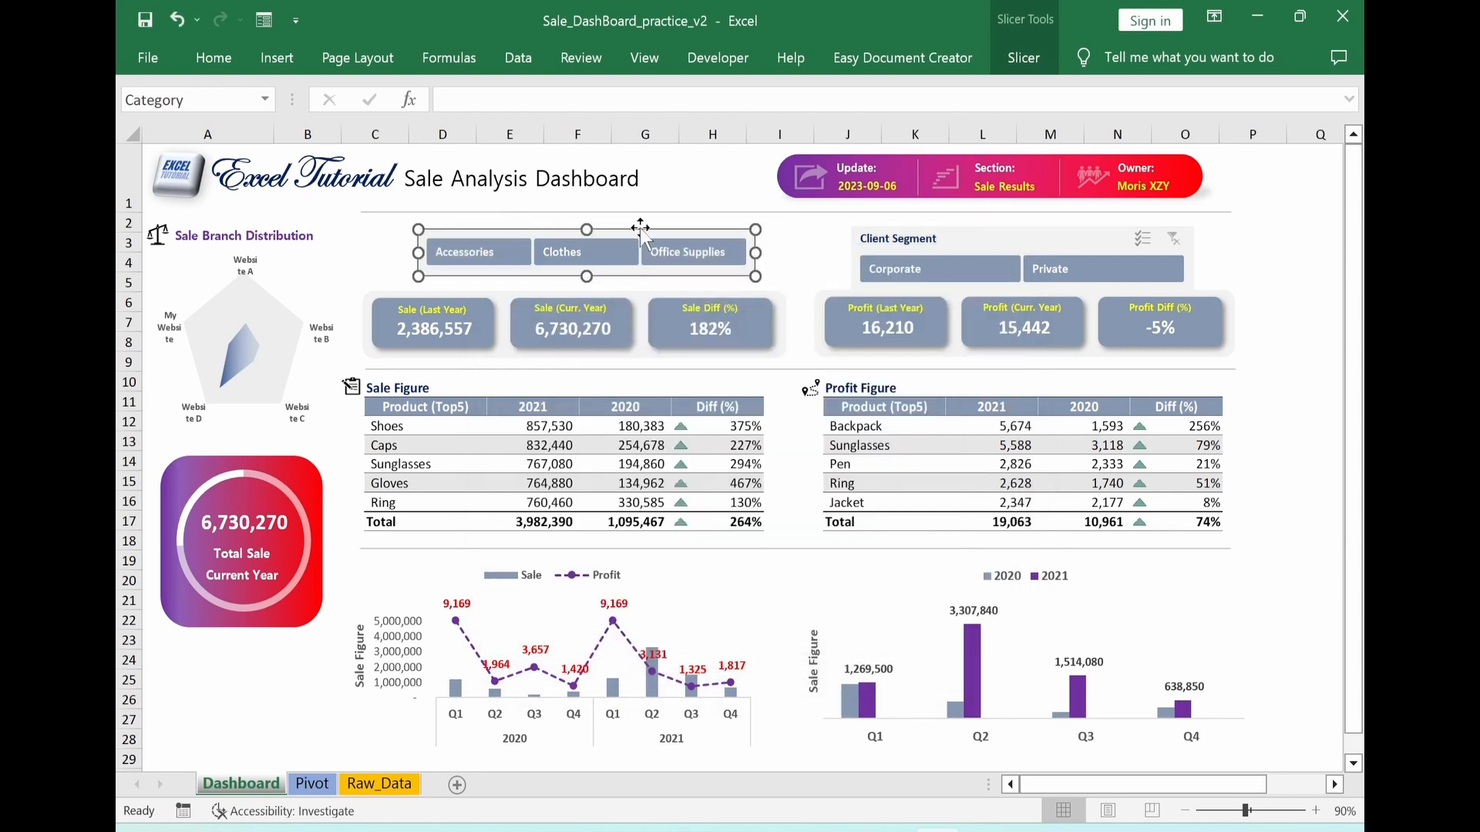
left_click_drag(640, 228, 637, 244)
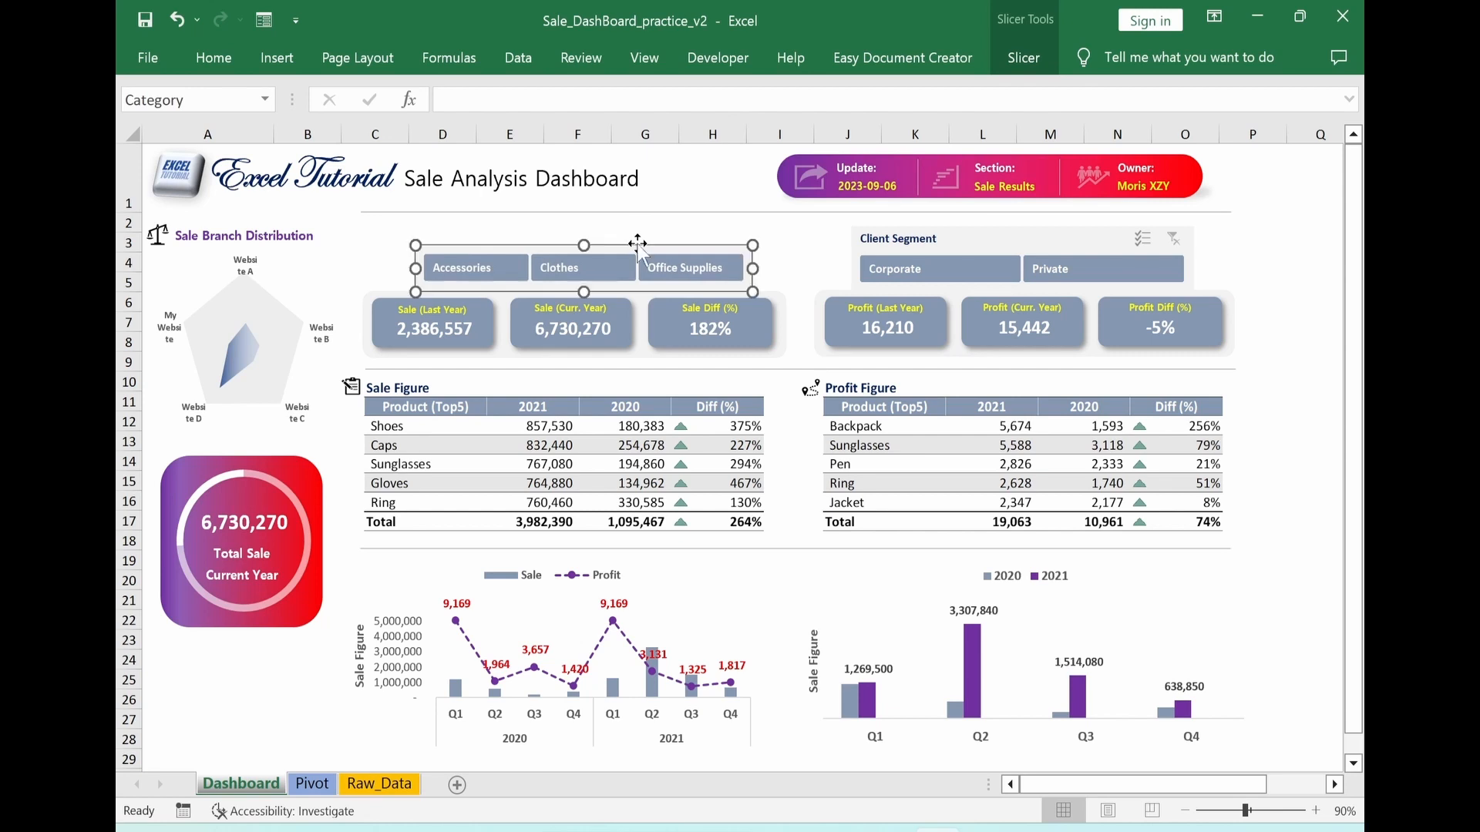
left_click(782, 263)
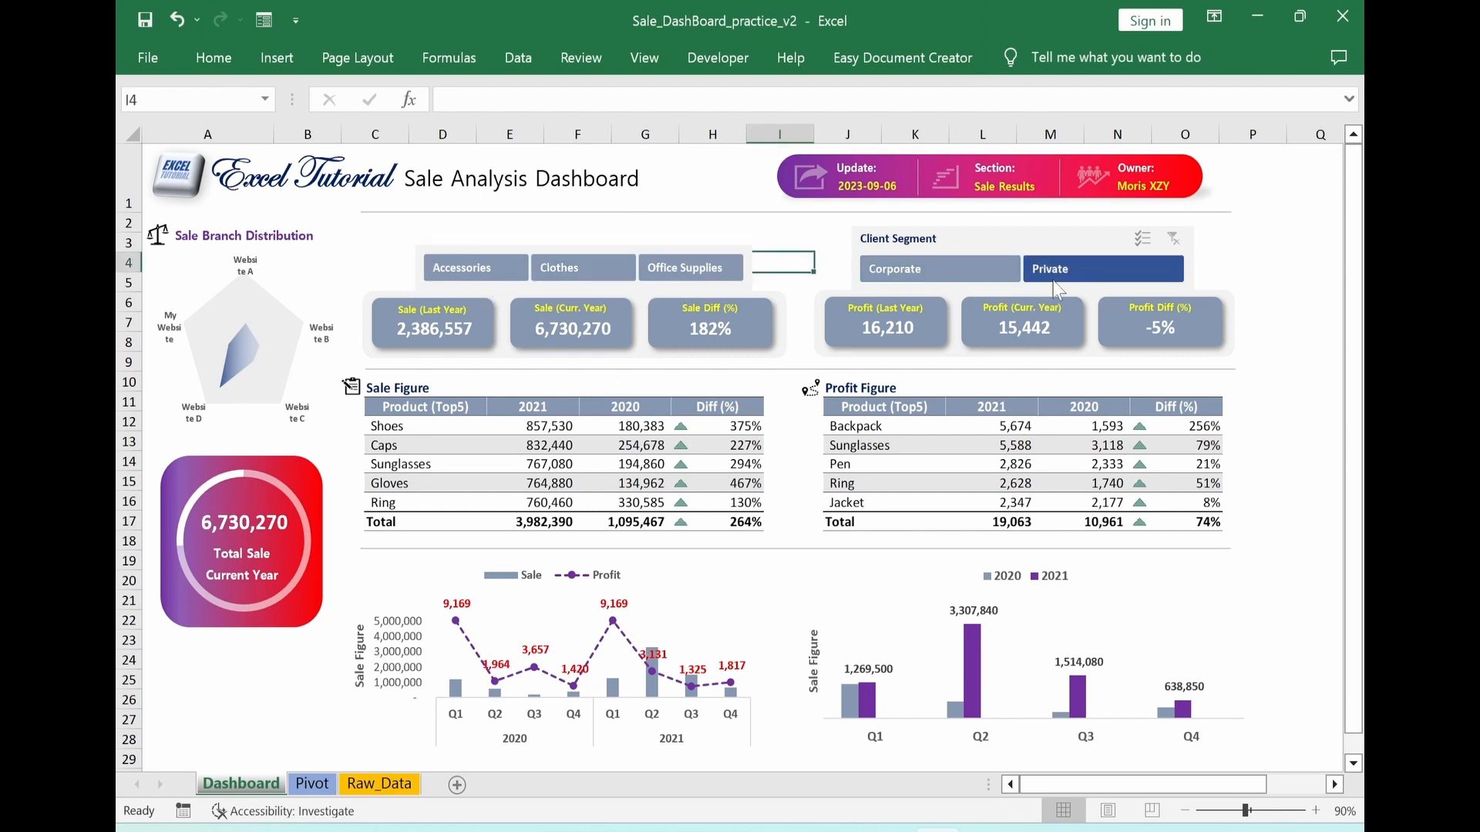
left_click(1322, 362)
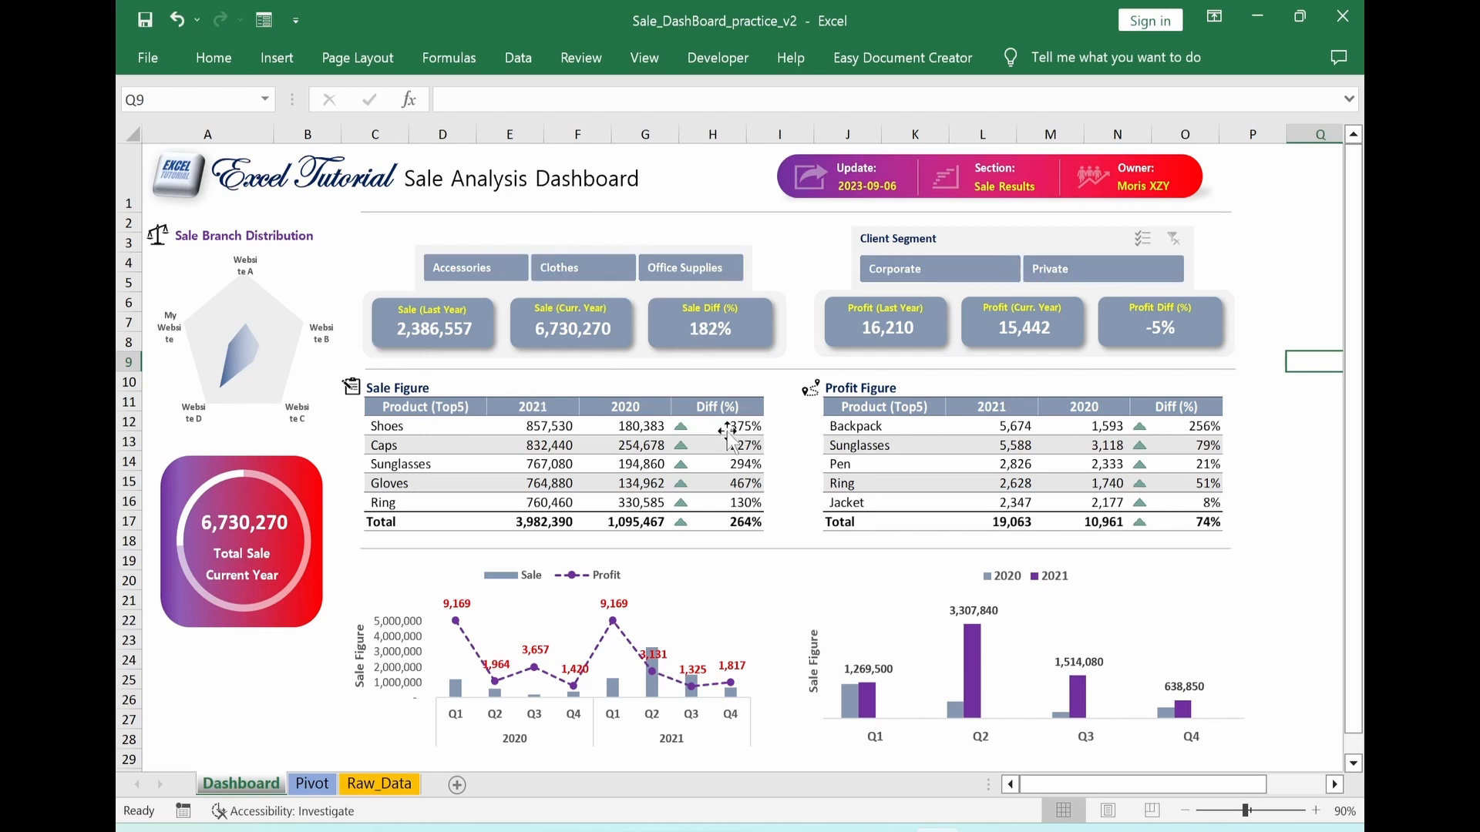
Test the Category slicer by filtering the dashboard to Clothes, and clear the slicer's filter
left_click(579, 282)
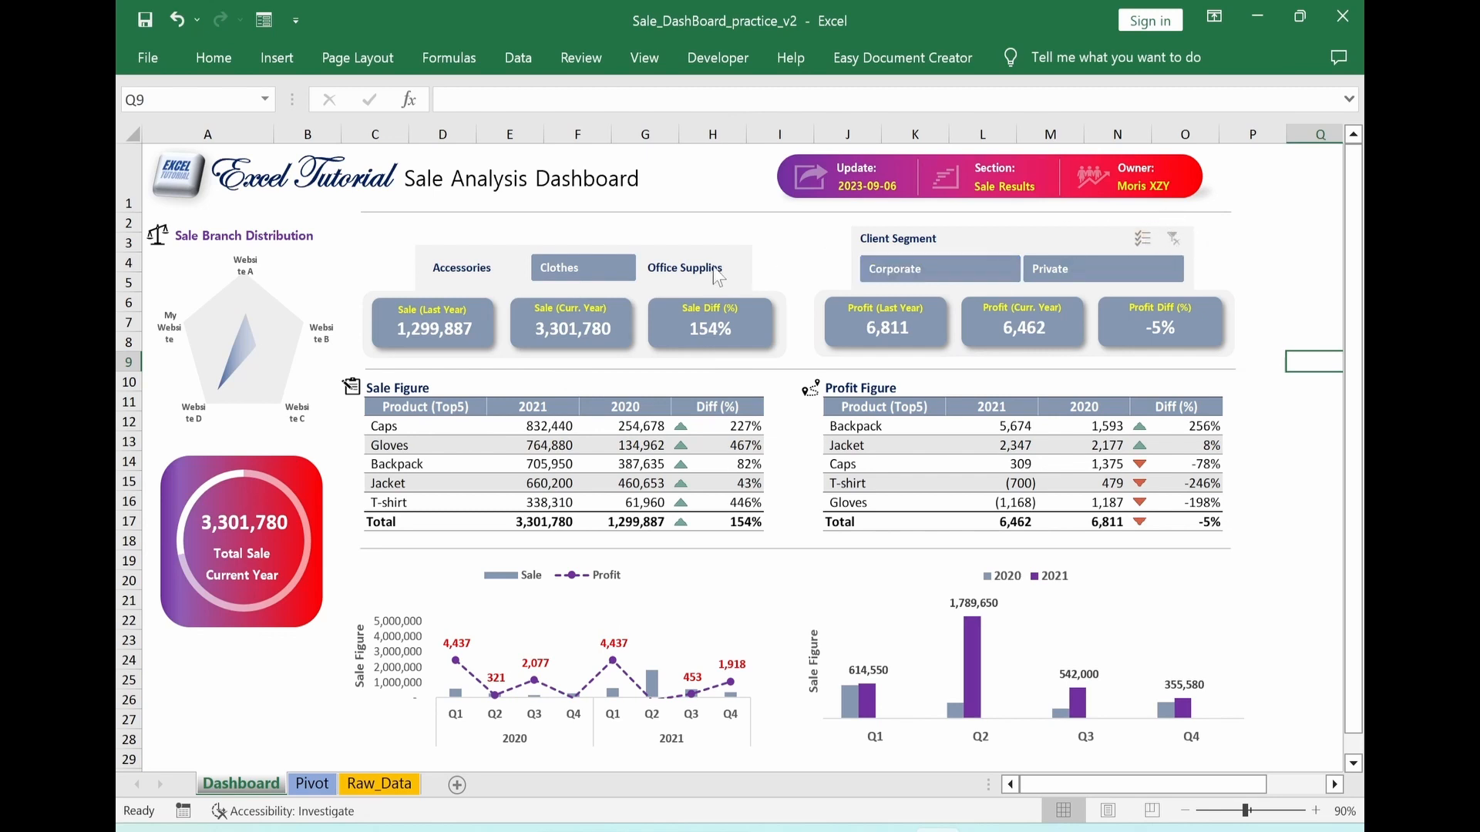
left_click(659, 250)
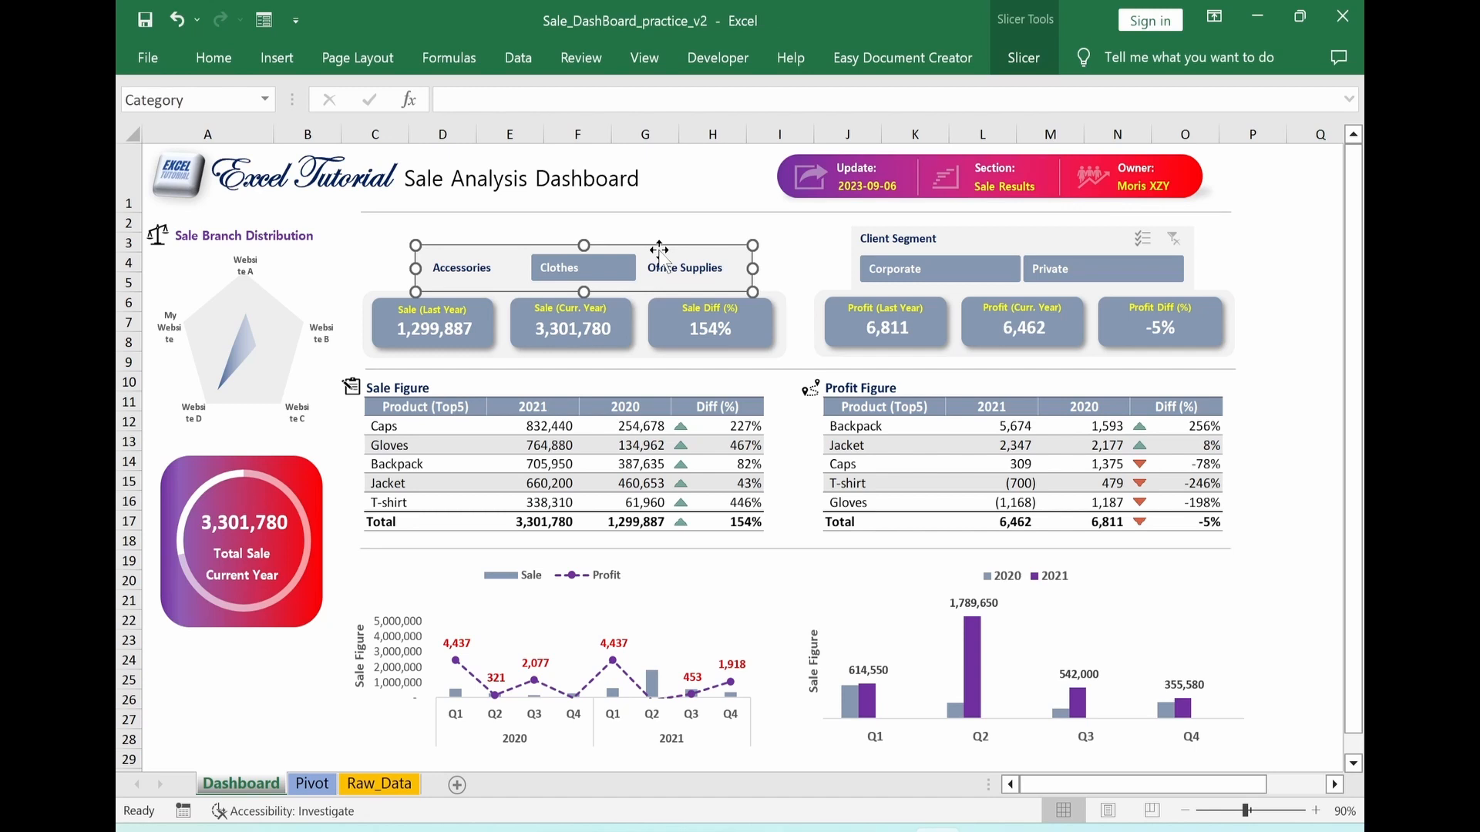
key("alt+c")
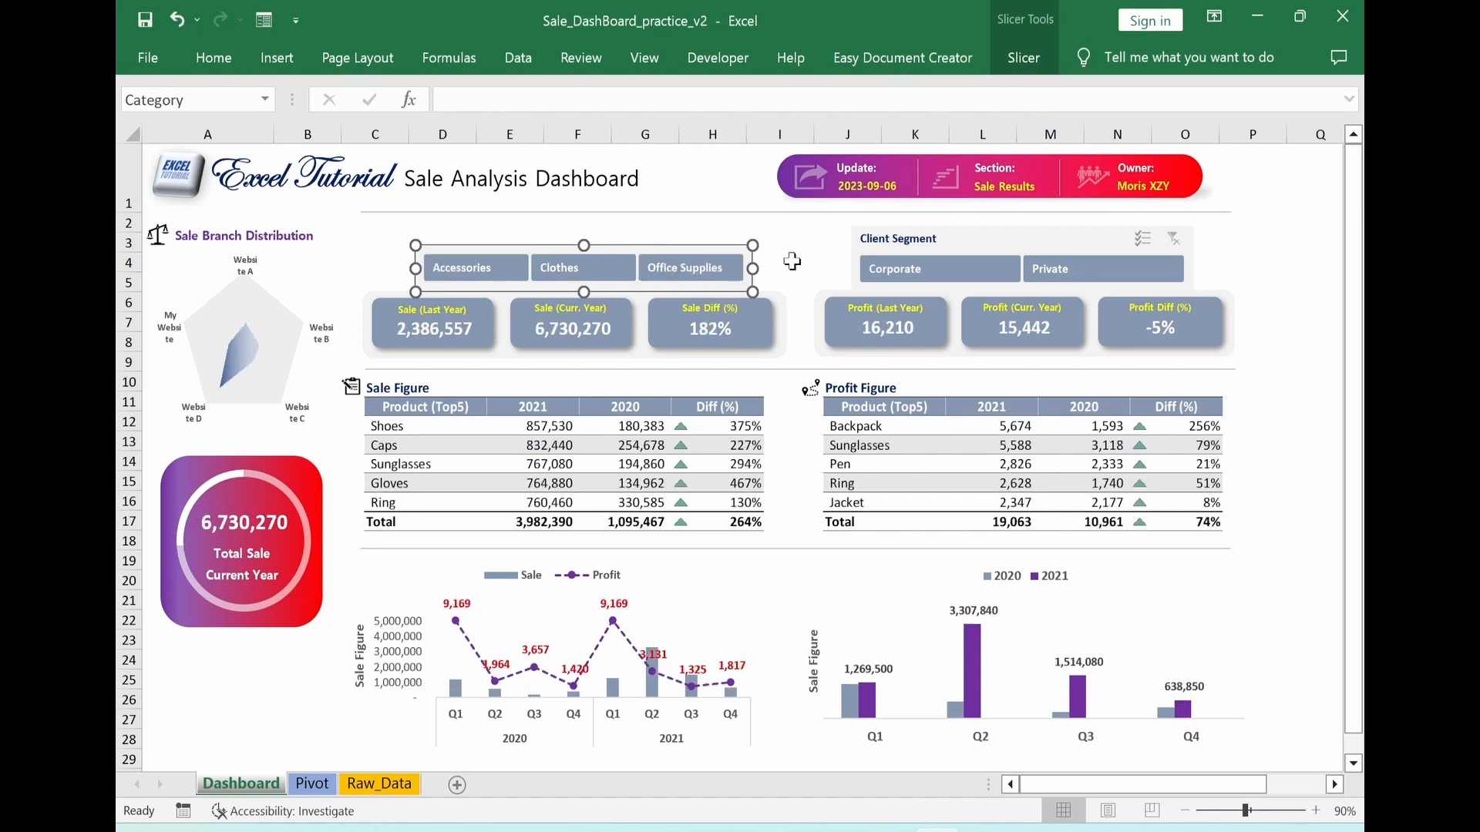